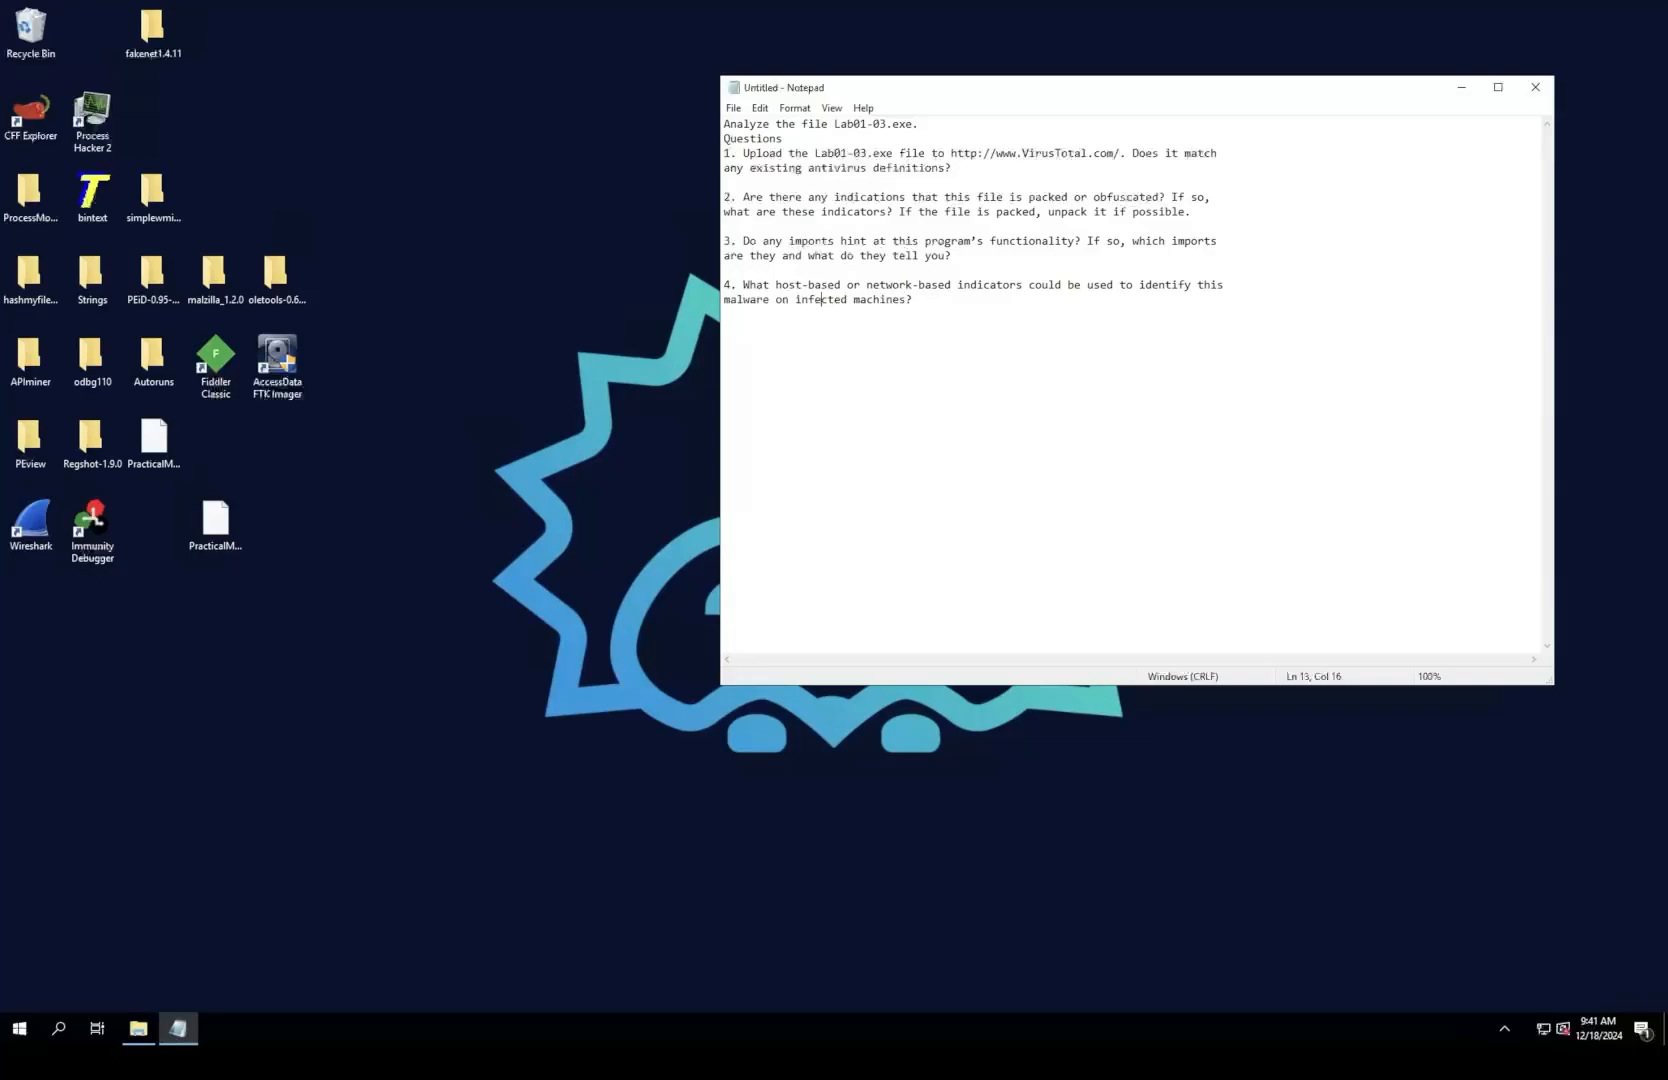
Step: Dock the Notepad window with the lab questions to the screen's edge at full height and narrow it to about a sixth of the width
{"action": "left_click_drag", "start_coordinate": [1100, 88], "coordinate": [1162, 130]}
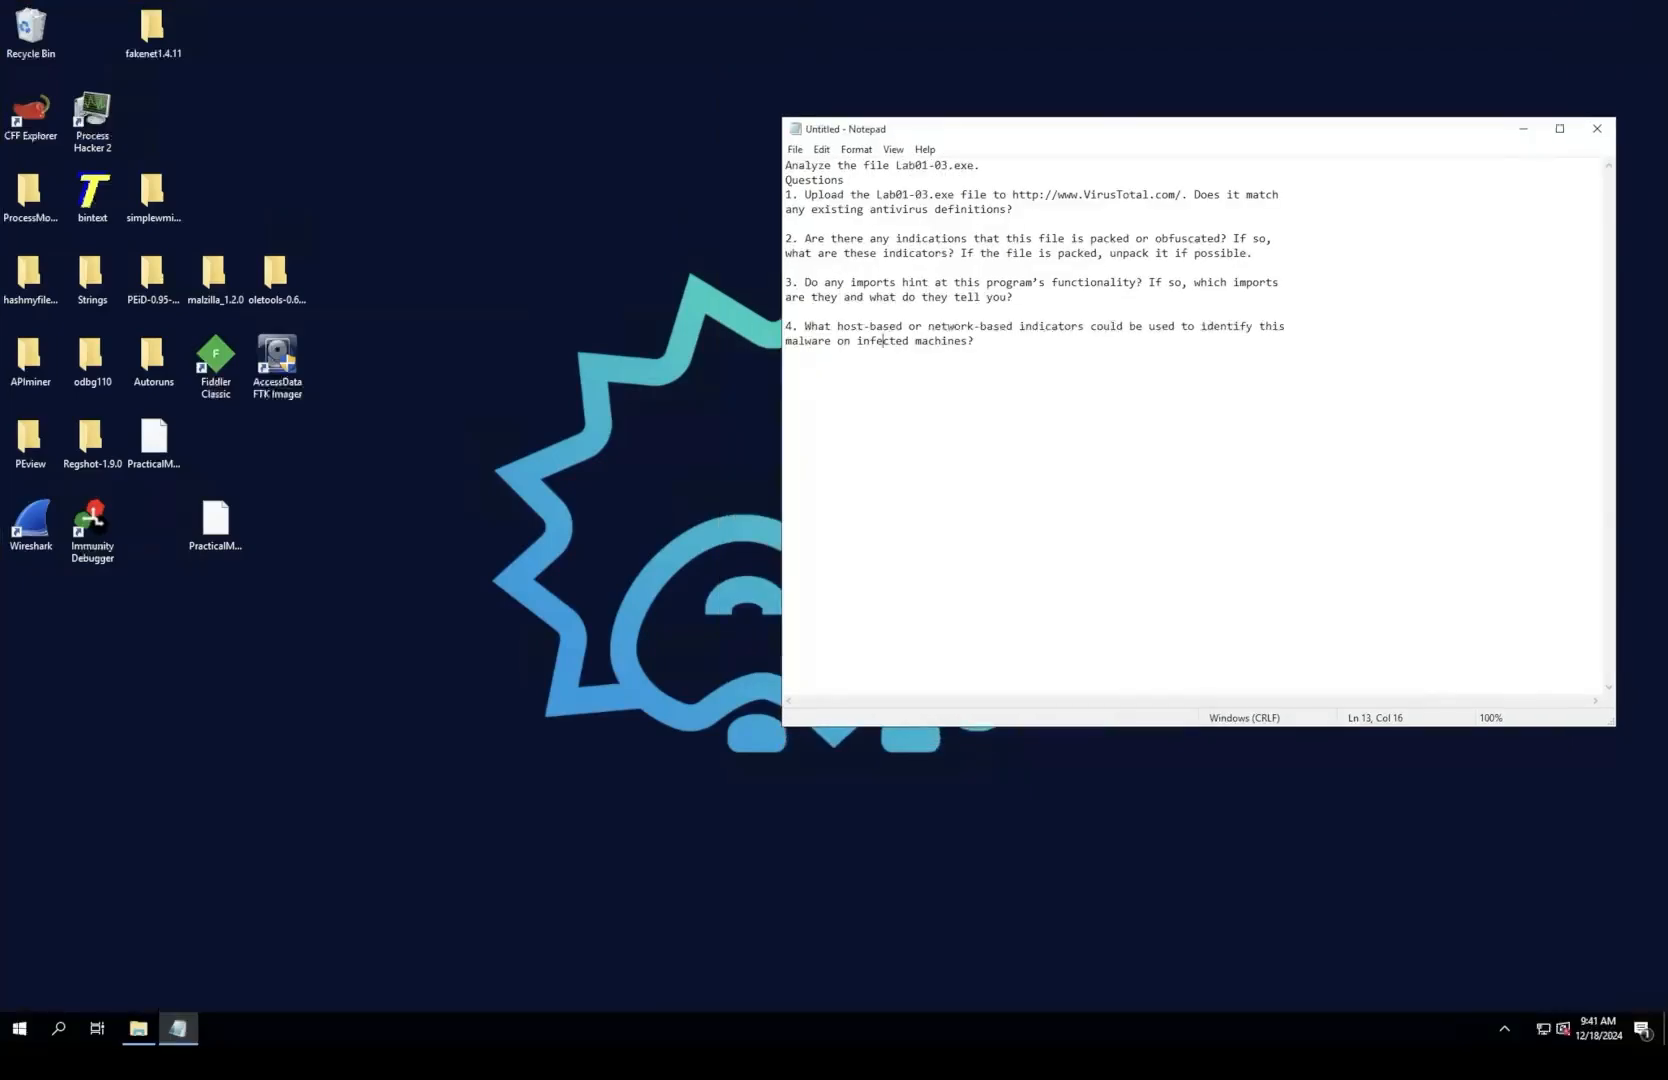
{"action": "left_click_drag", "start_coordinate": [1000, 128], "coordinate": [1665, 110]}
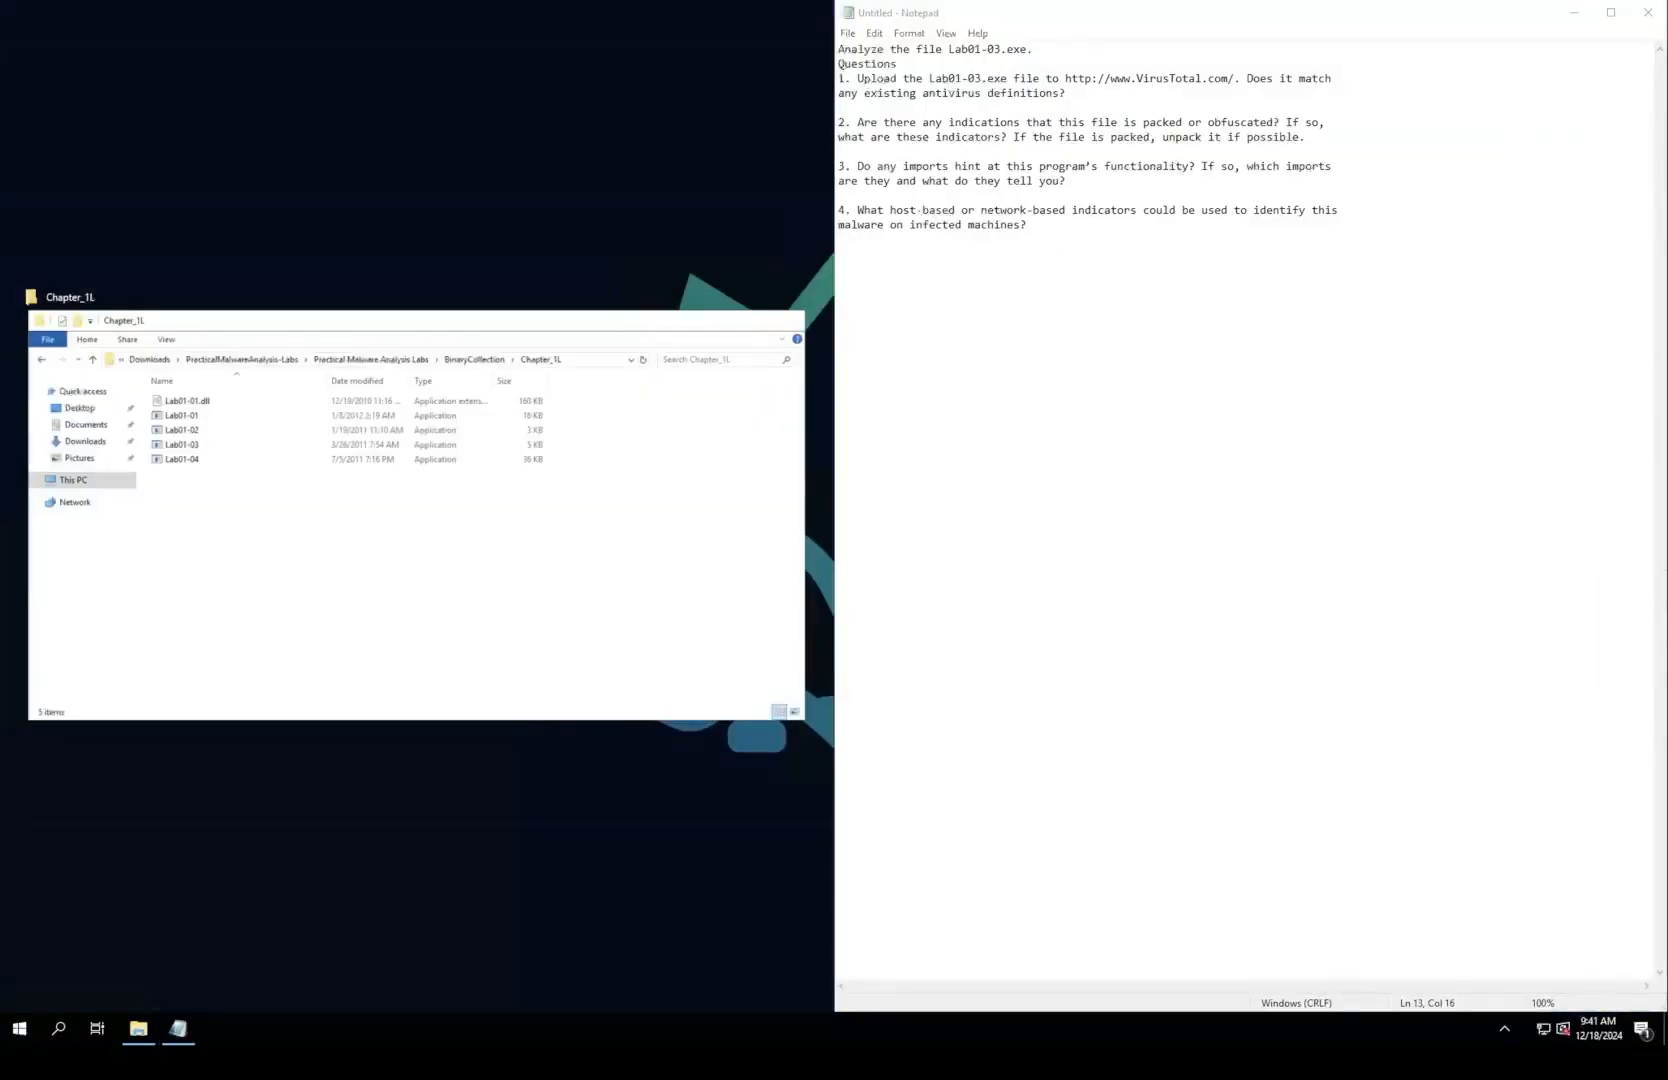
{"action": "left_click", "coordinate": [839, 225]}
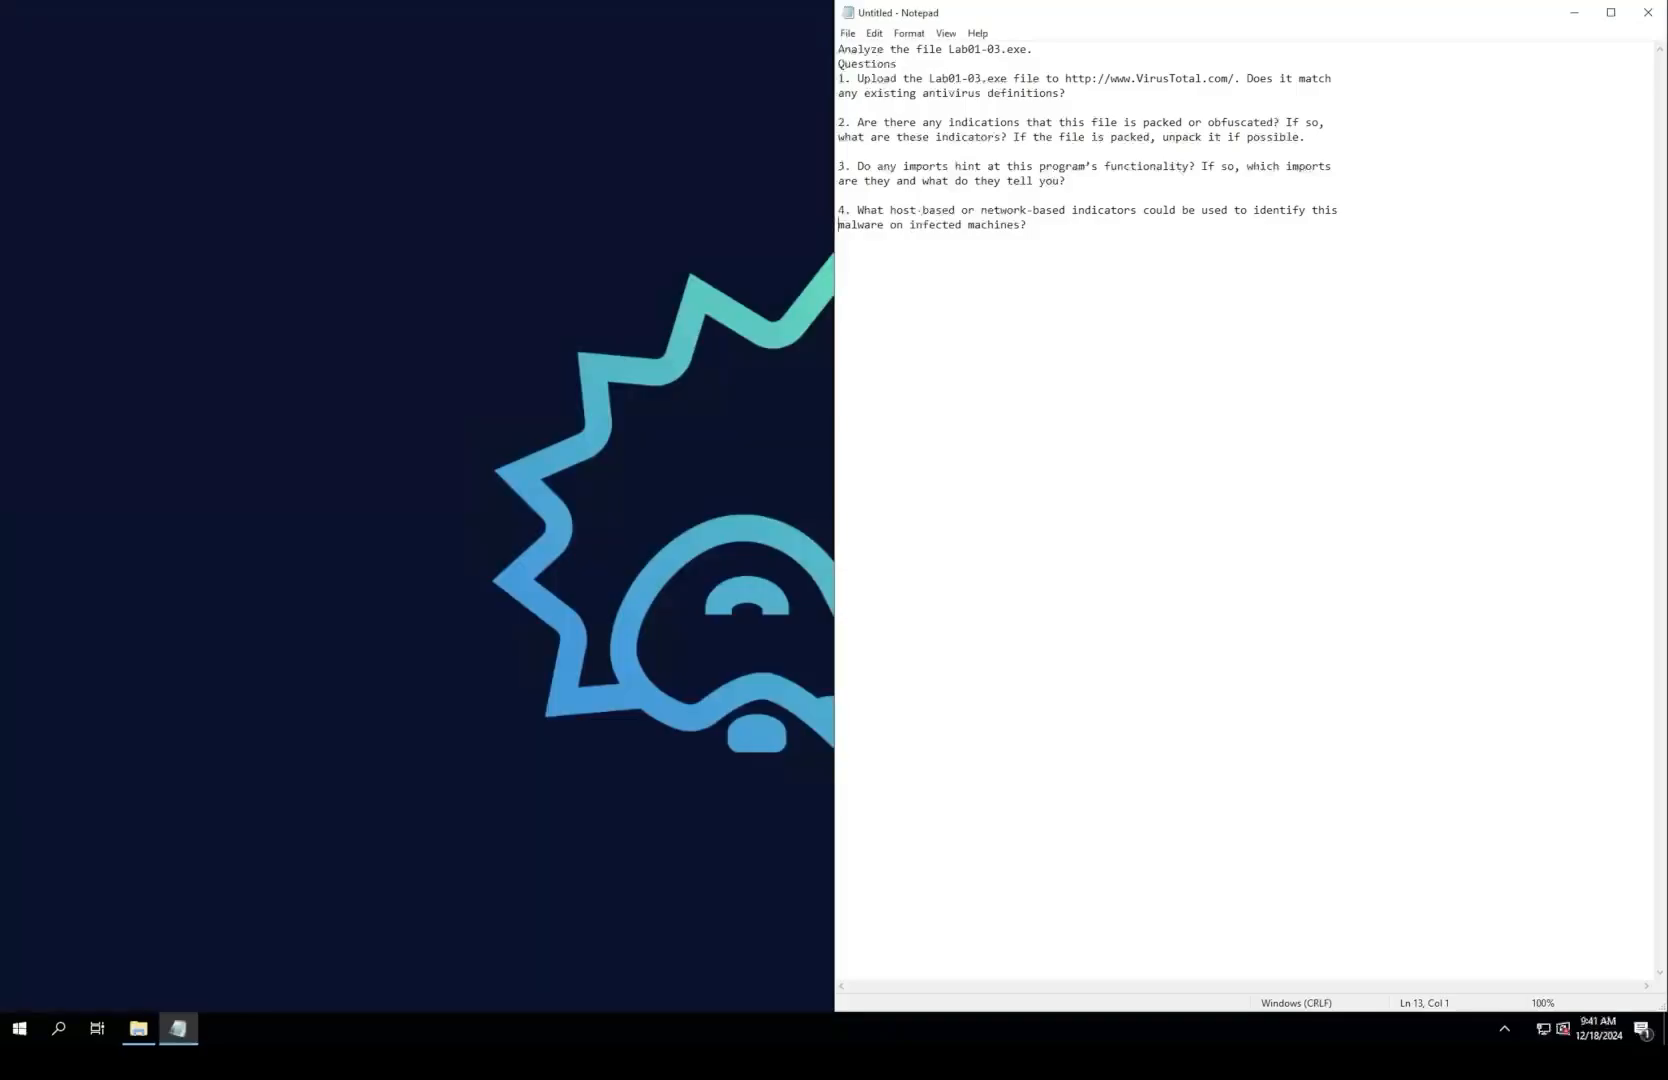
{"action": "left_click_drag", "start_coordinate": [834, 410], "coordinate": [1390, 410]}
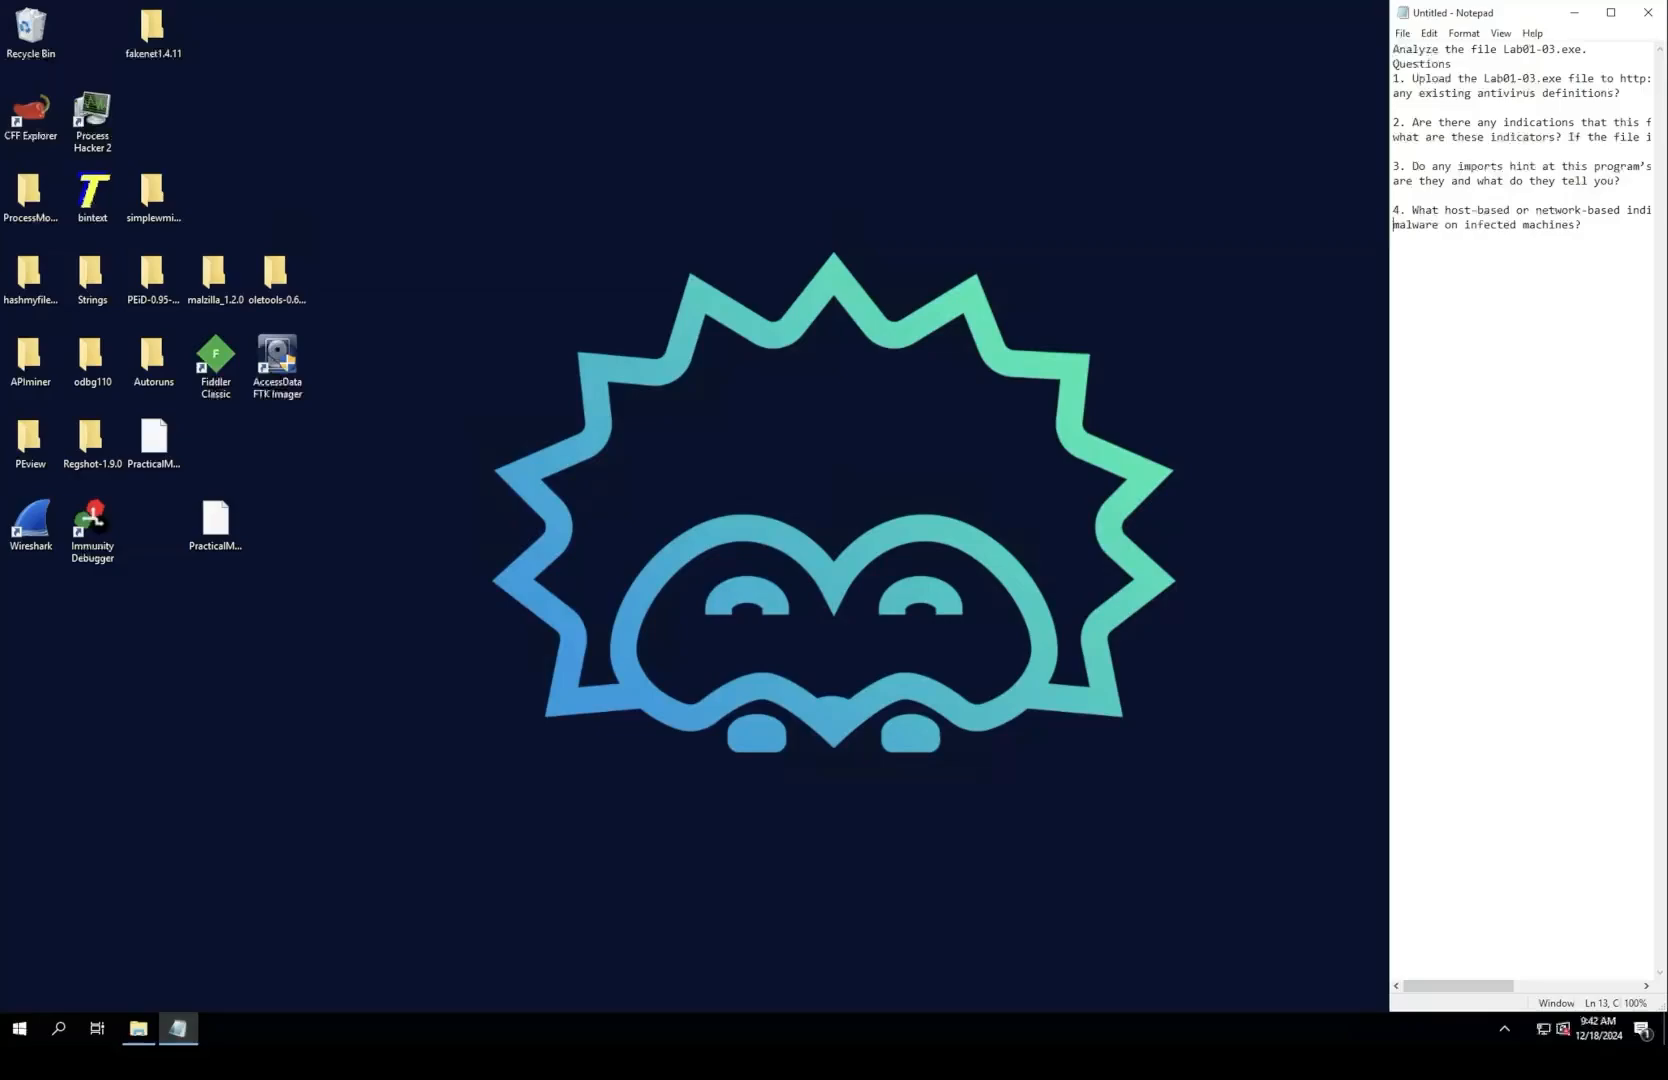
{"action": "left_click", "coordinate": [694, 560]}
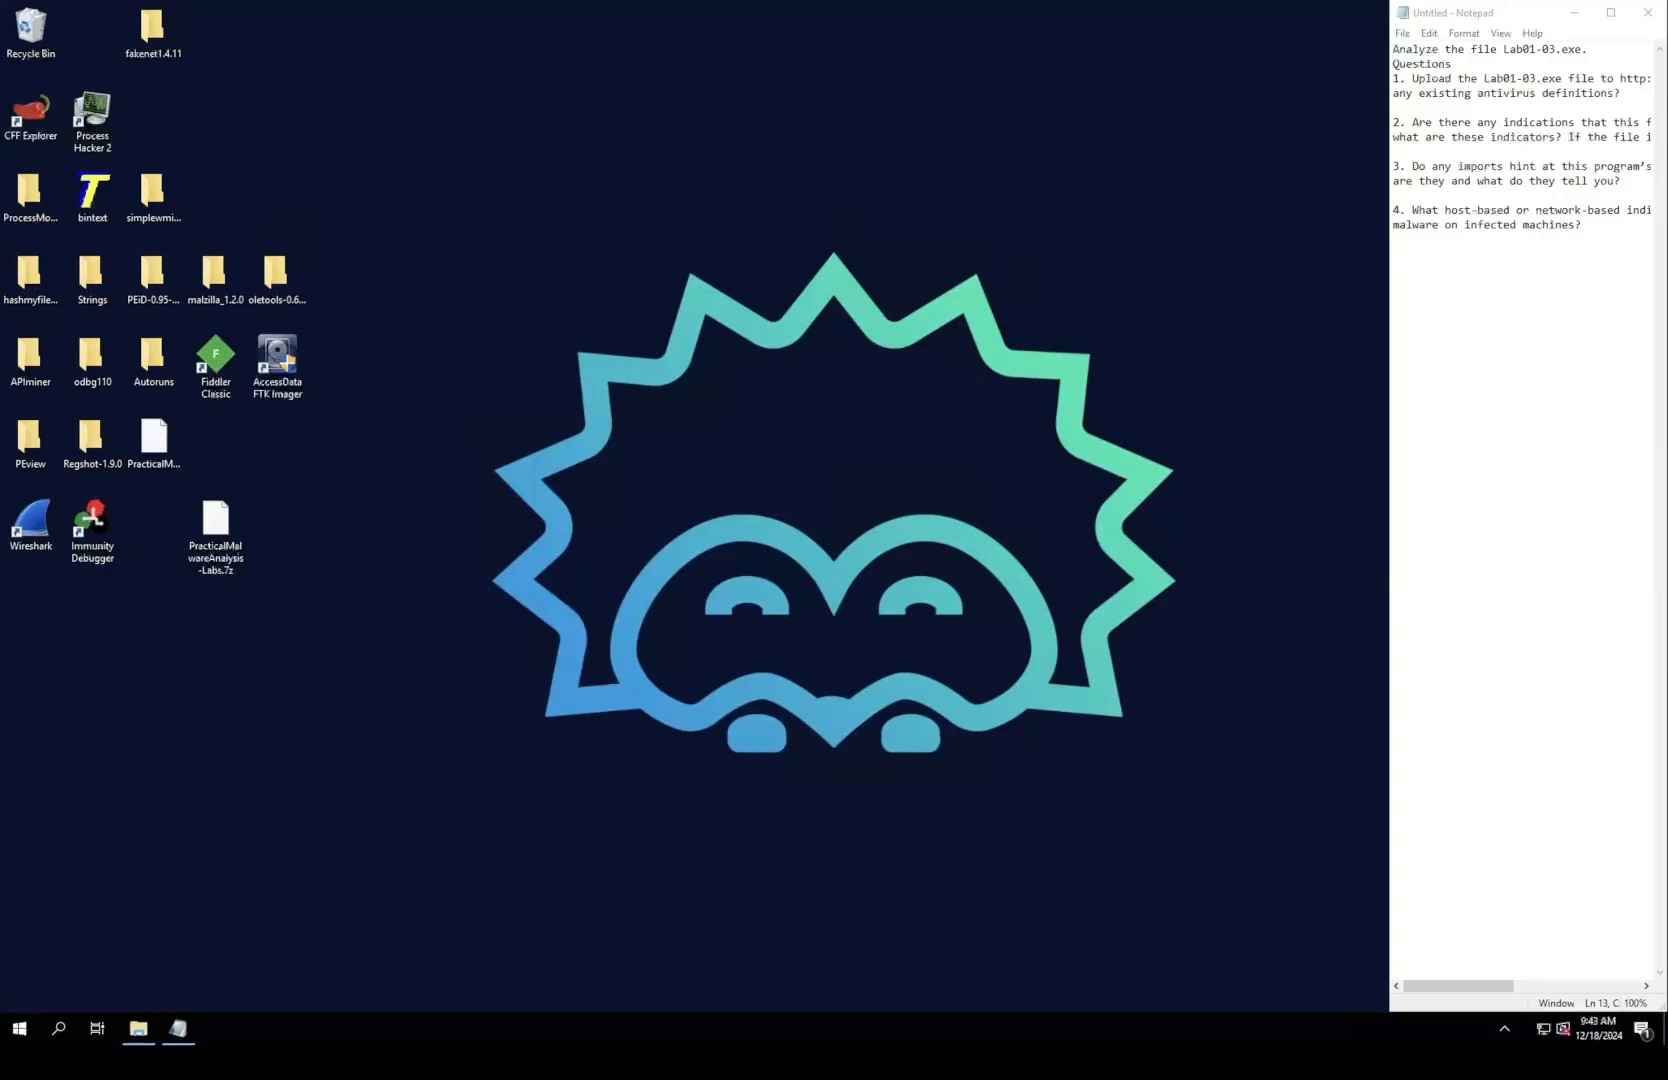
Step: Delete both PracticalMalwareAnalysis-Labs 7z archives from the desktop
{"action": "left_click_drag", "start_coordinate": [216, 522], "coordinate": [154, 520]}
{"action": "left_click", "coordinate": [154, 440]}
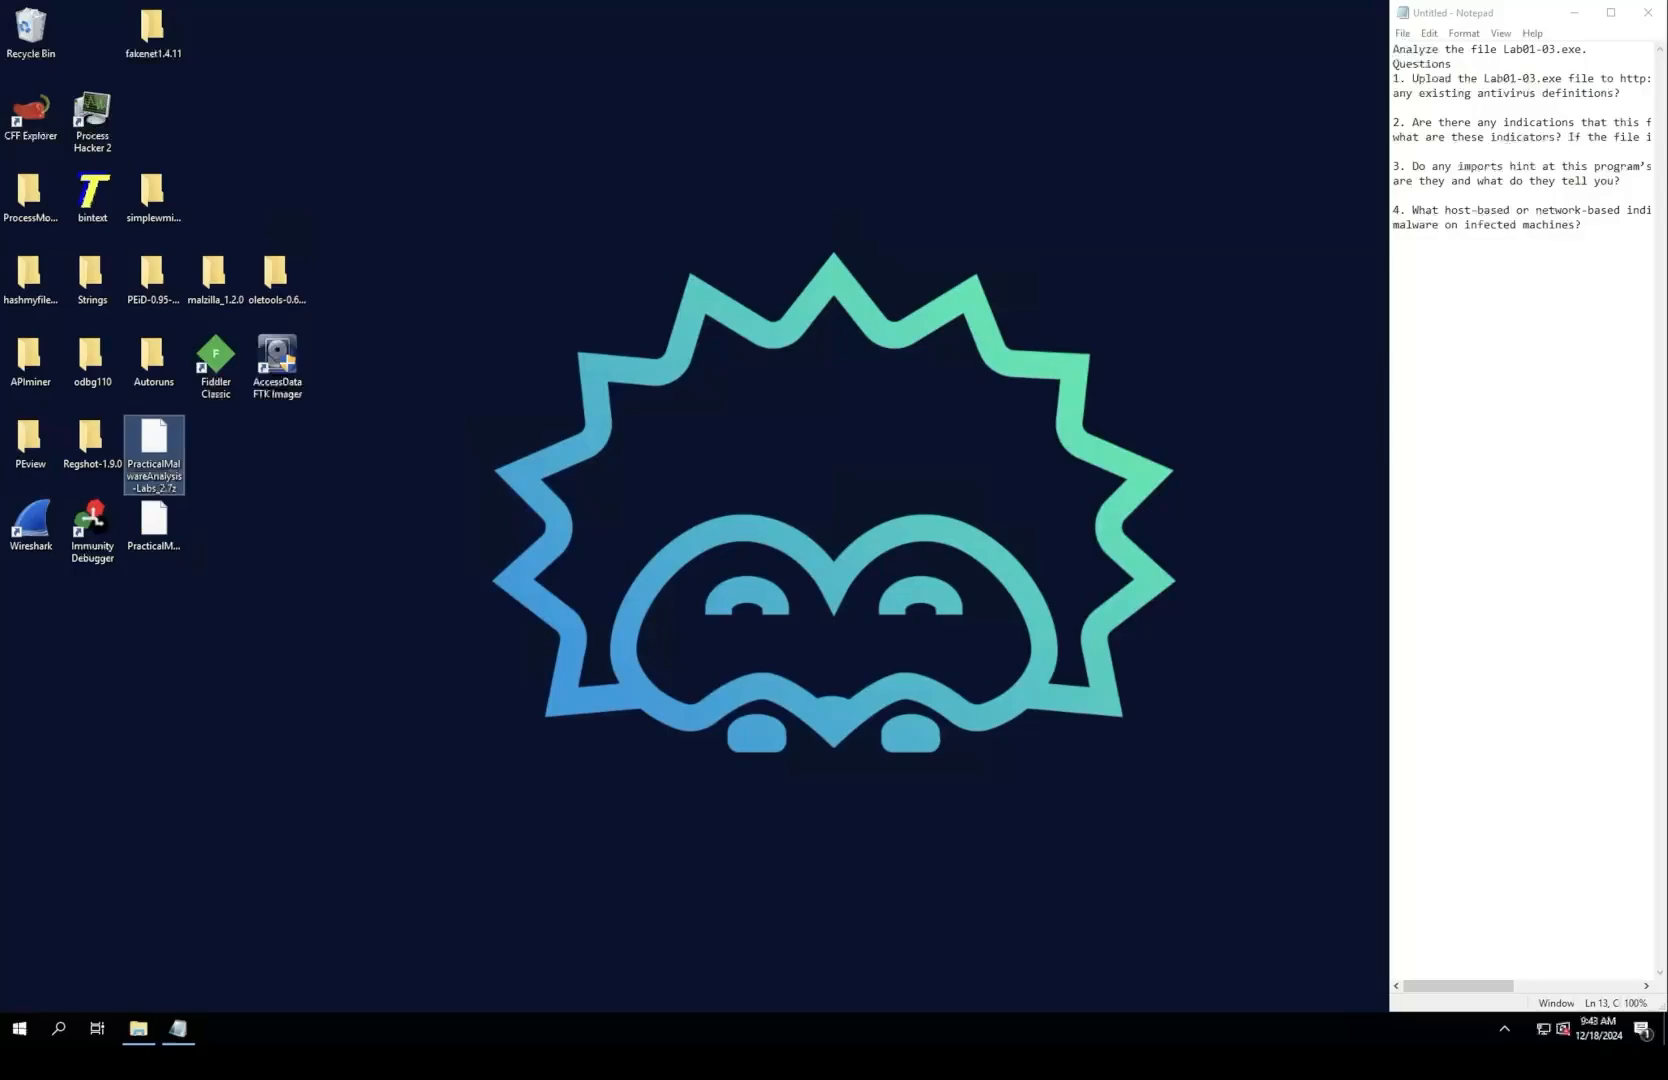
{"action": "right_click", "coordinate": [144, 440]}
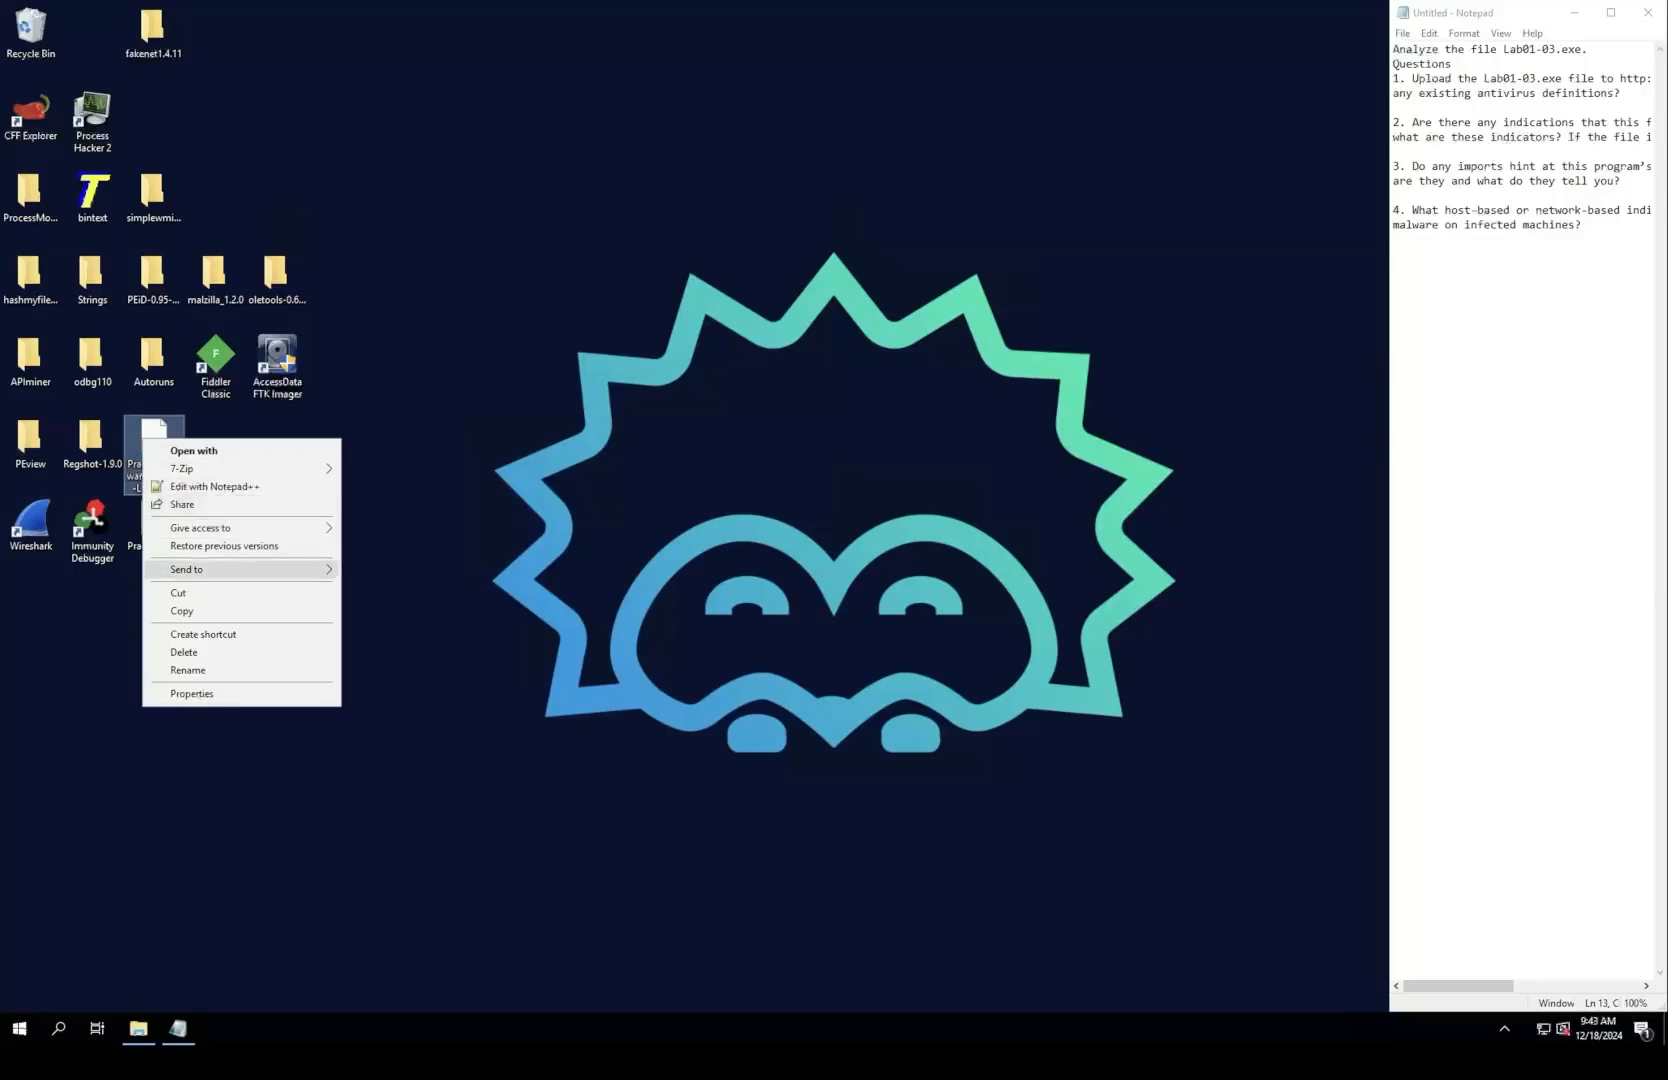
{"action": "left_click", "coordinate": [183, 652]}
{"action": "left_click", "coordinate": [154, 520]}
{"action": "right_click", "coordinate": [157, 522]}
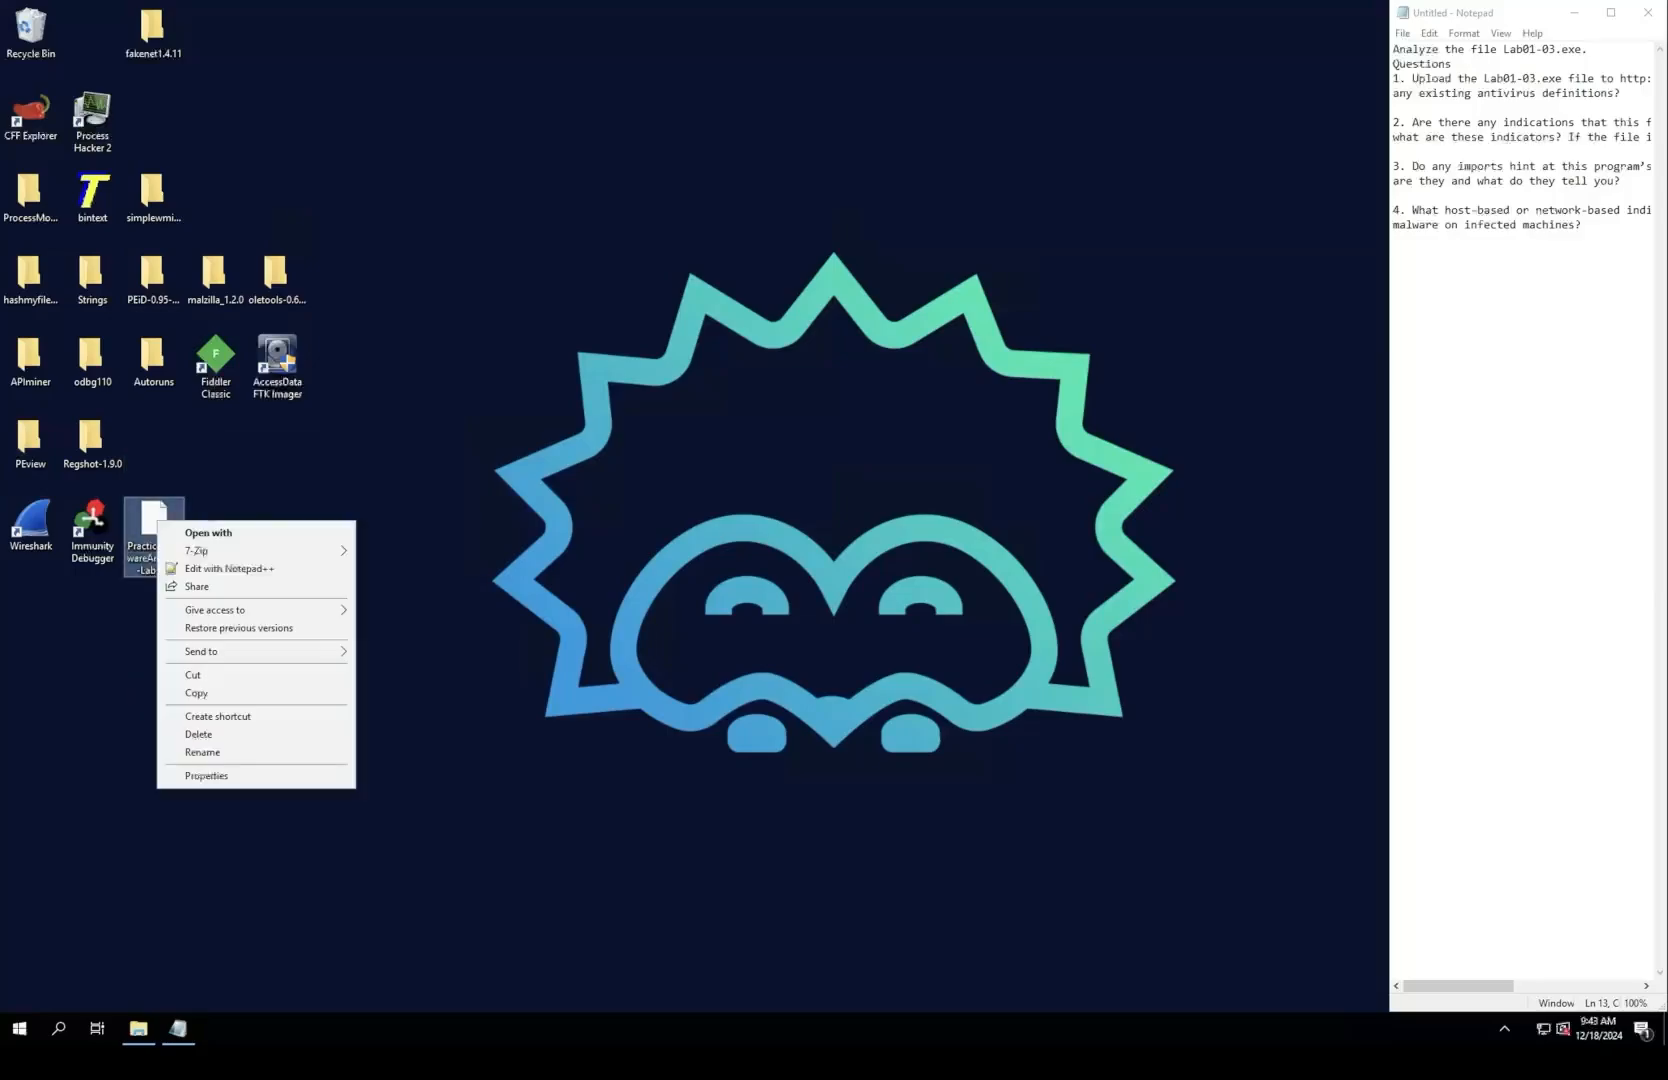
{"action": "left_click", "coordinate": [198, 734]}
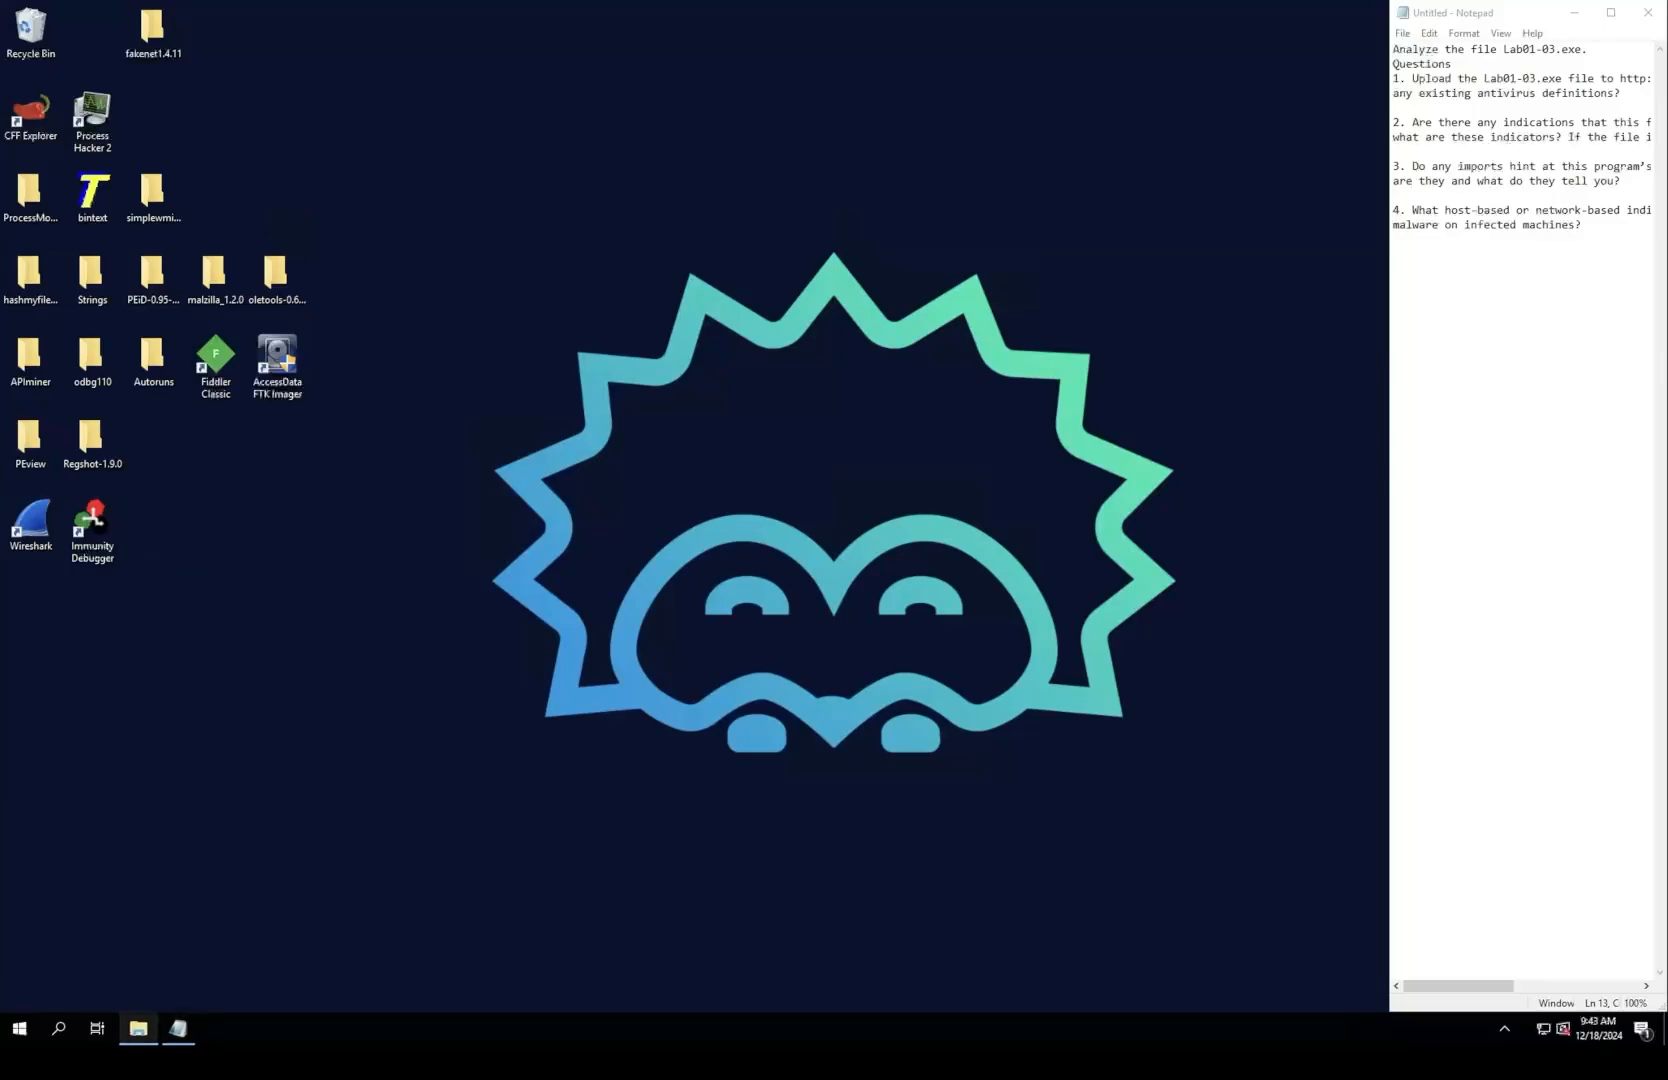
Step: Move Lab01-03 from the Chapter_1L folder to the desktop and minimize the folder window
{"action": "left_click", "coordinate": [138, 1028]}
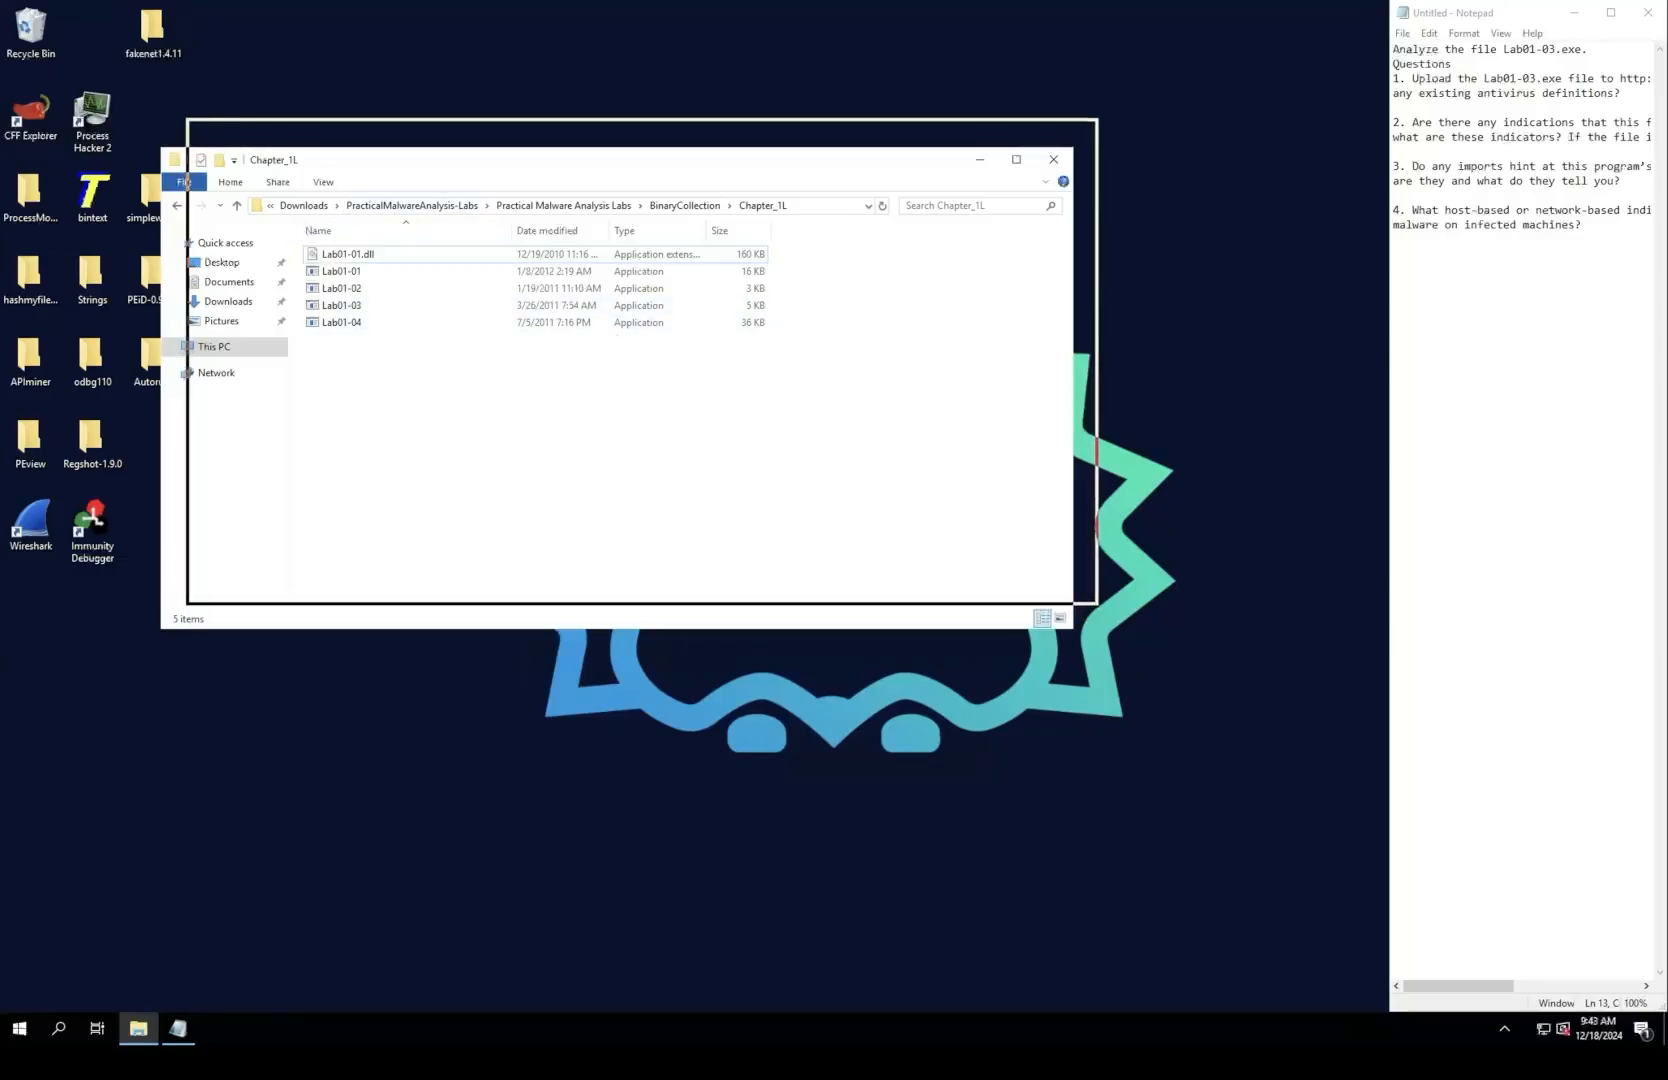
{"action": "left_click_drag", "start_coordinate": [600, 160], "coordinate": [696, 95]}
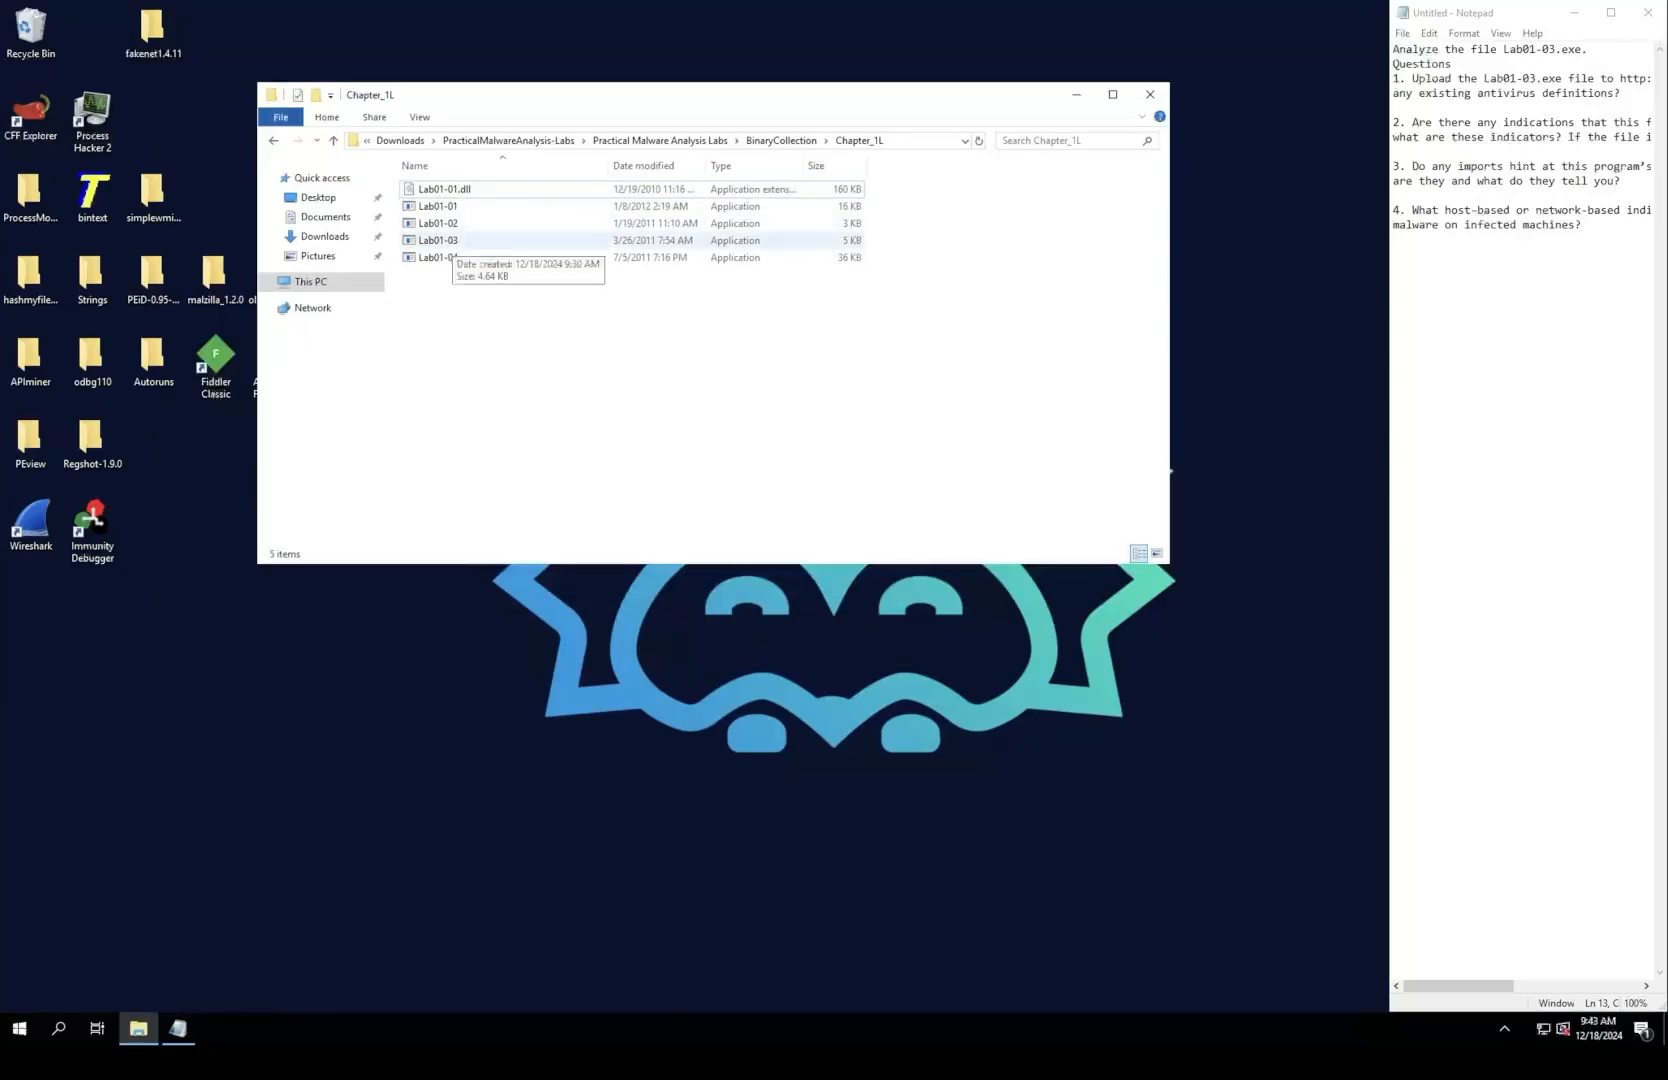
{"action": "left_click_drag", "start_coordinate": [440, 242], "coordinate": [212, 605]}
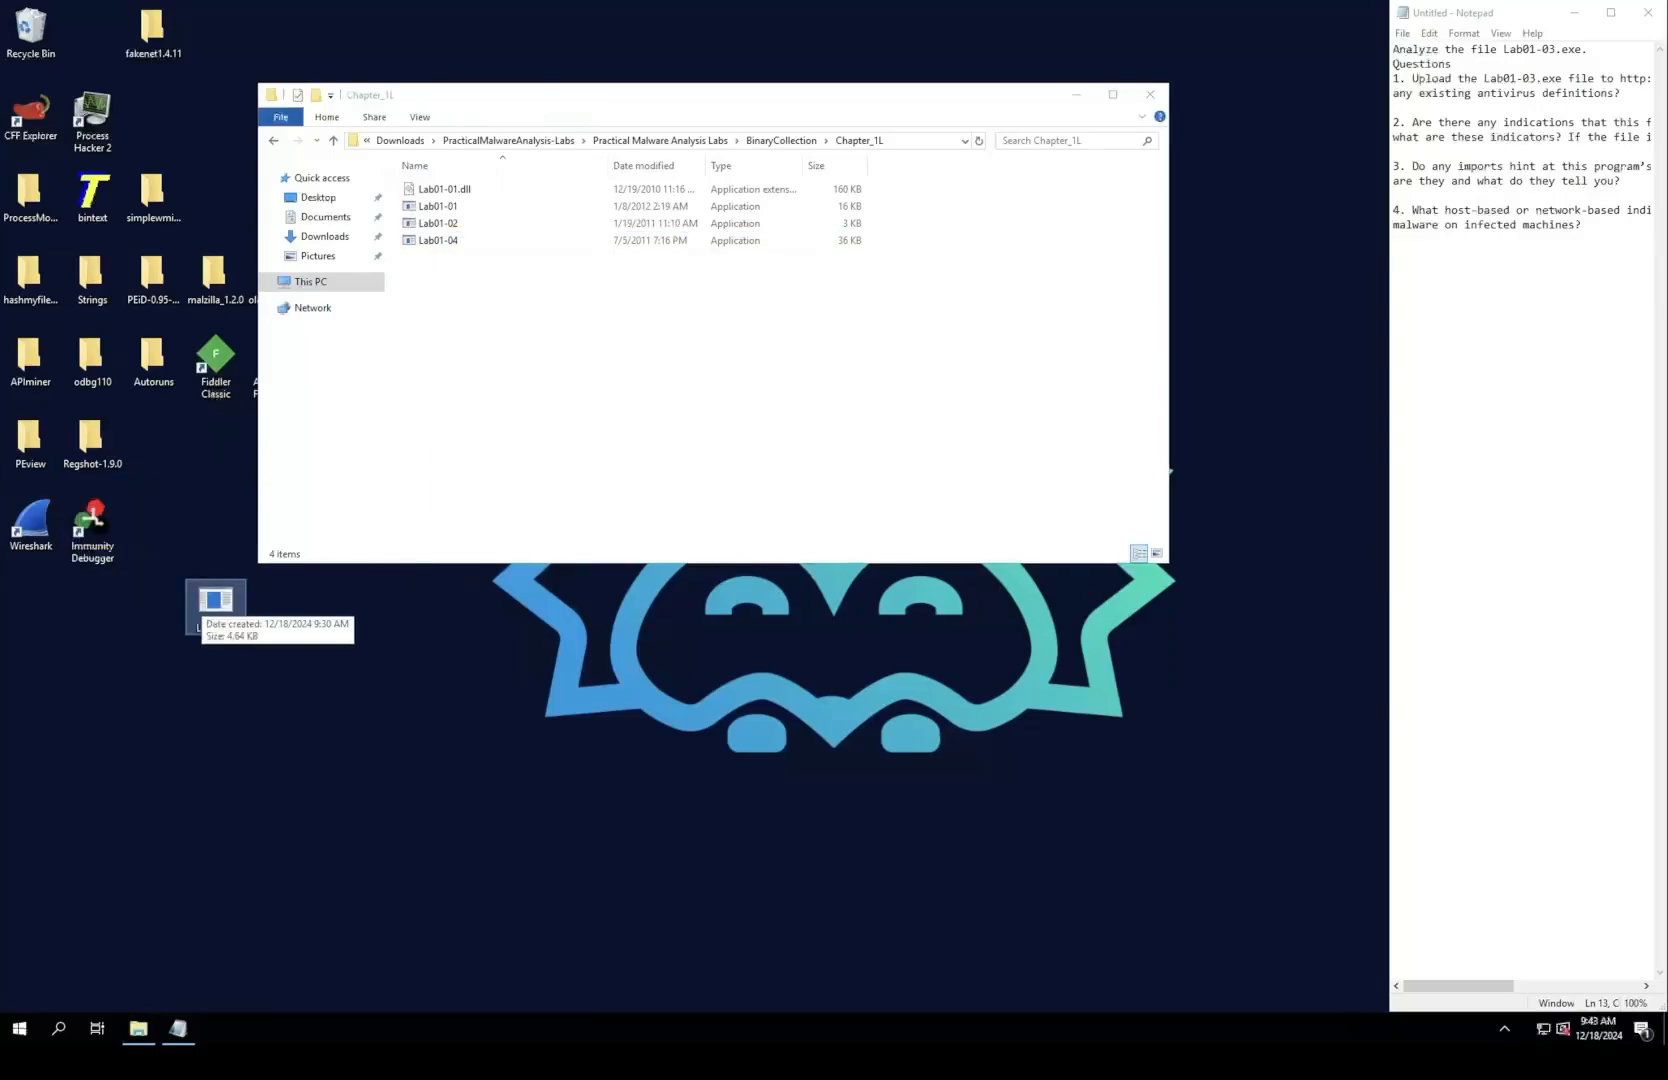
{"action": "left_click", "coordinate": [1076, 95]}
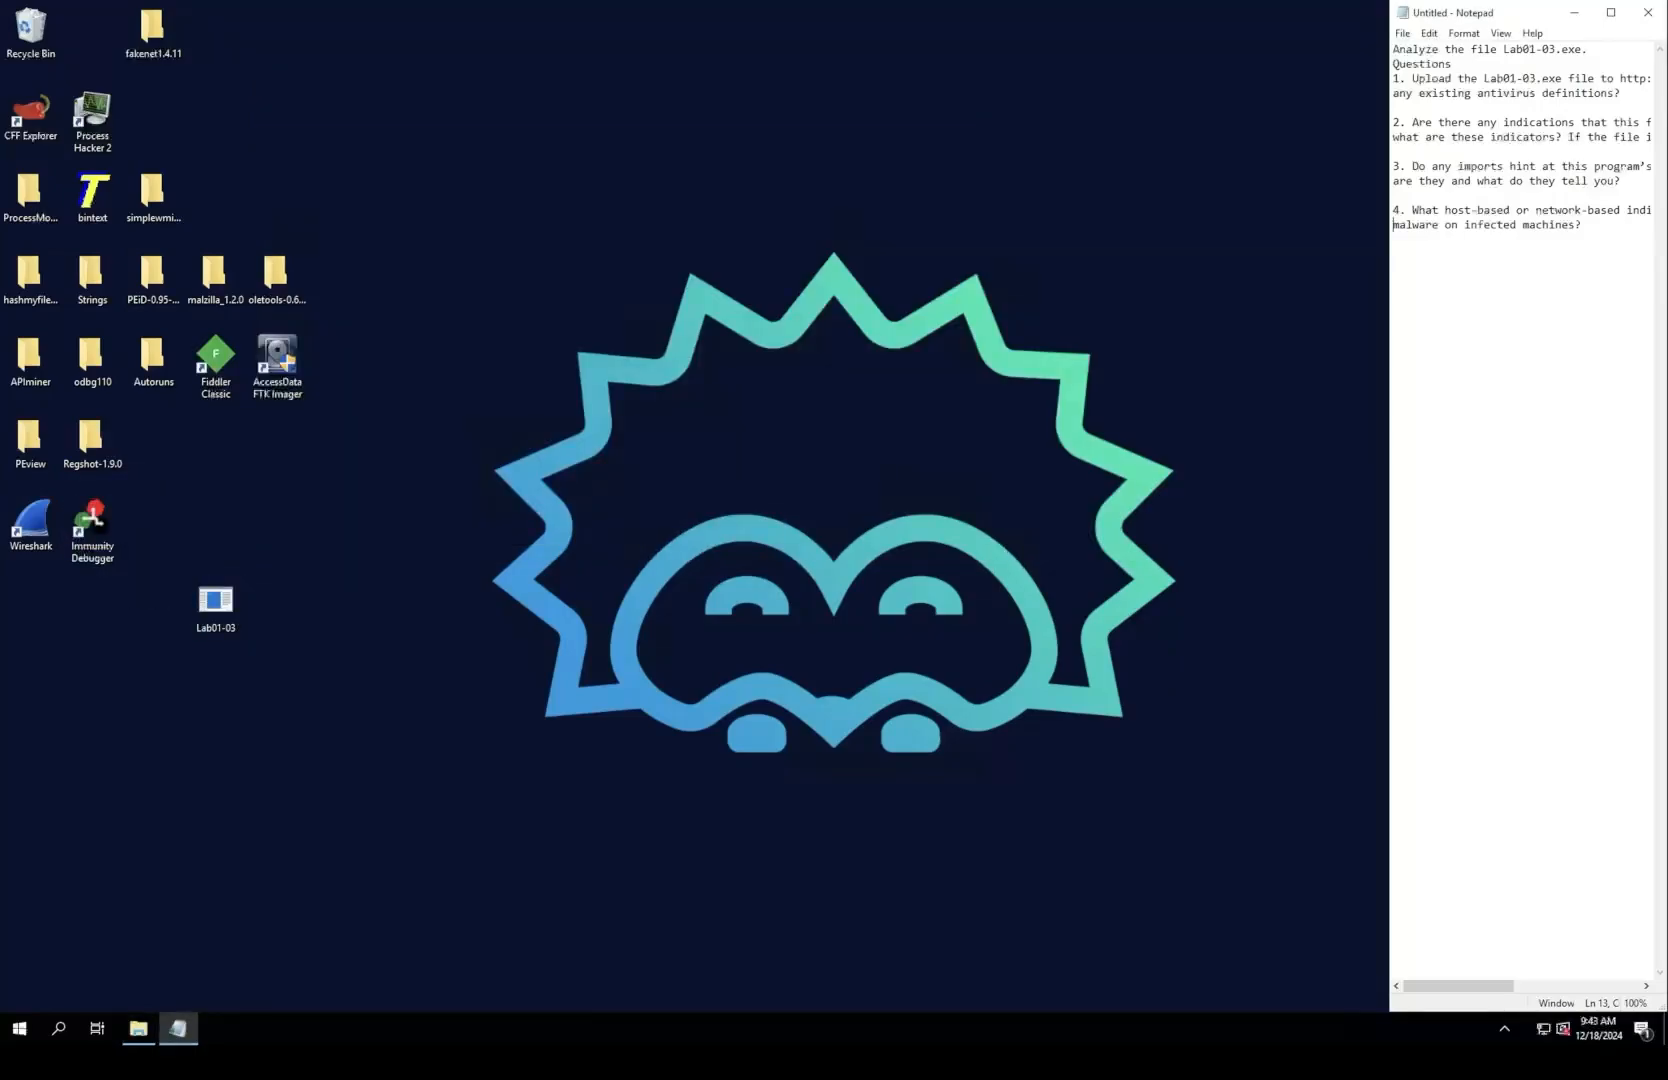
Step: Insert a blank line below the "Questions" heading and widen the Notepad window to about a third of the screen
{"action": "left_click", "coordinate": [1453, 64]}
{"action": "key", "text": "Return"}
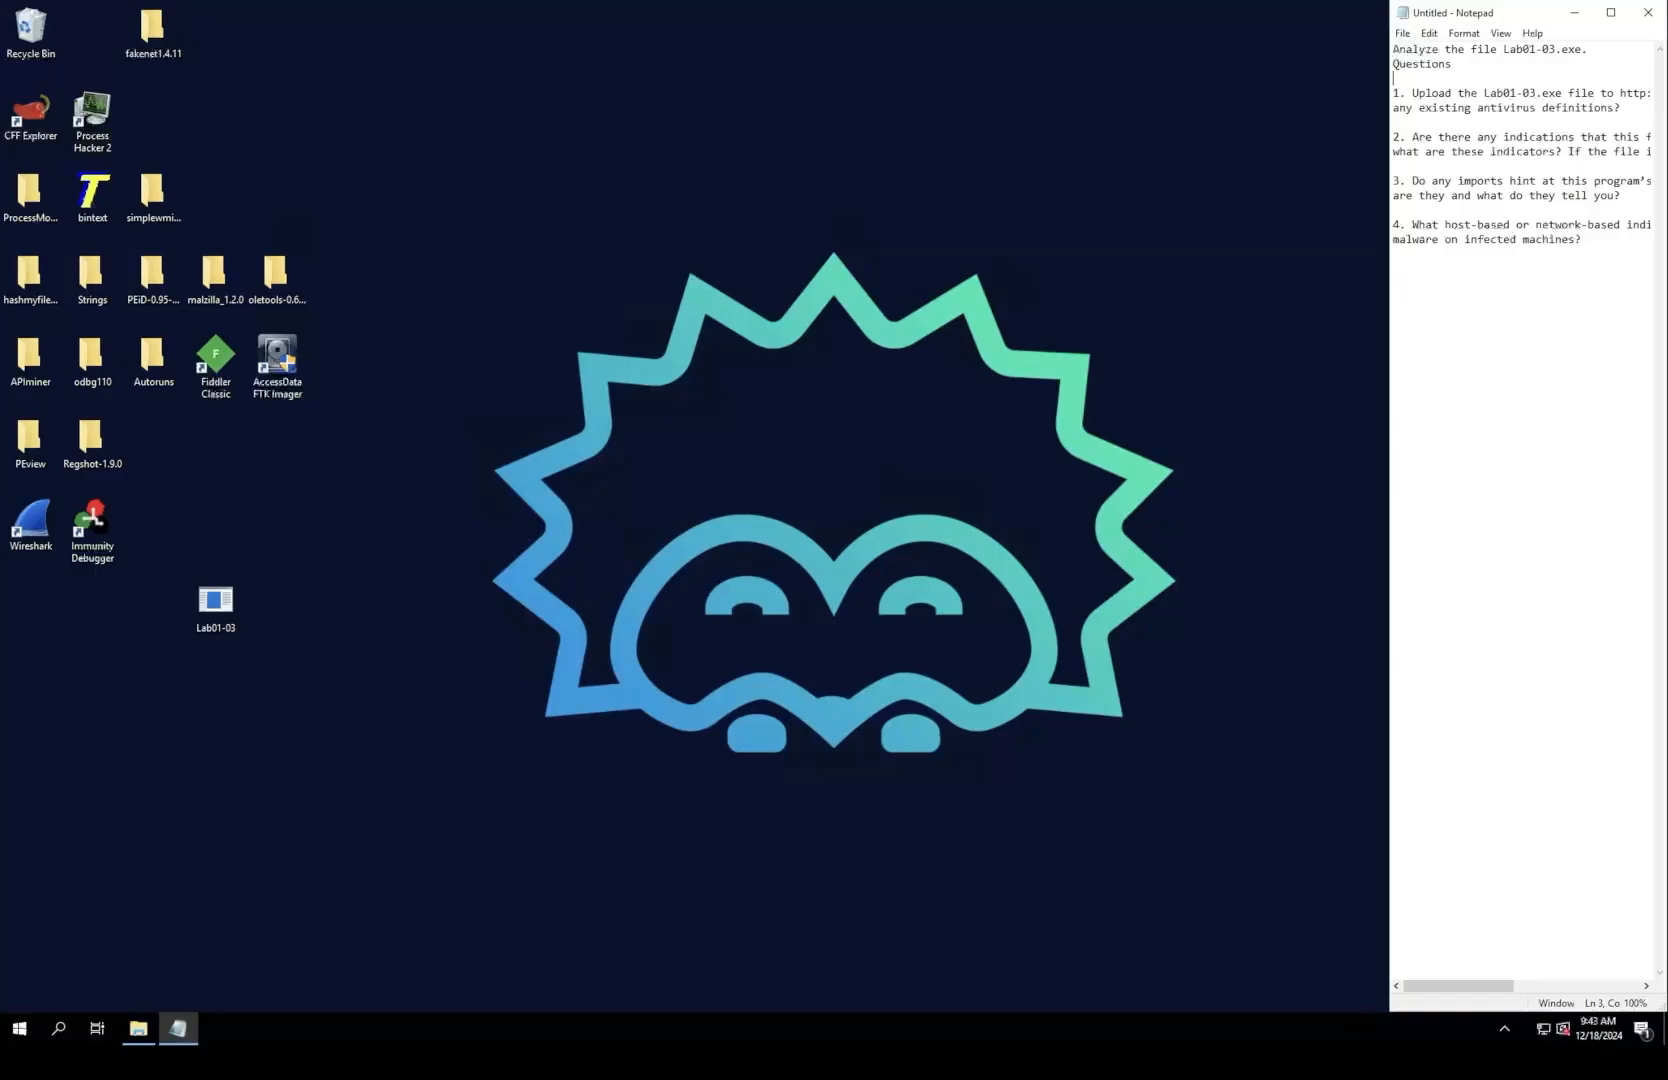
{"action": "left_click", "coordinate": [215, 600]}
{"action": "left_click", "coordinate": [1462, 107]}
{"action": "left_click_drag", "start_coordinate": [1389, 500], "coordinate": [1207, 500]}
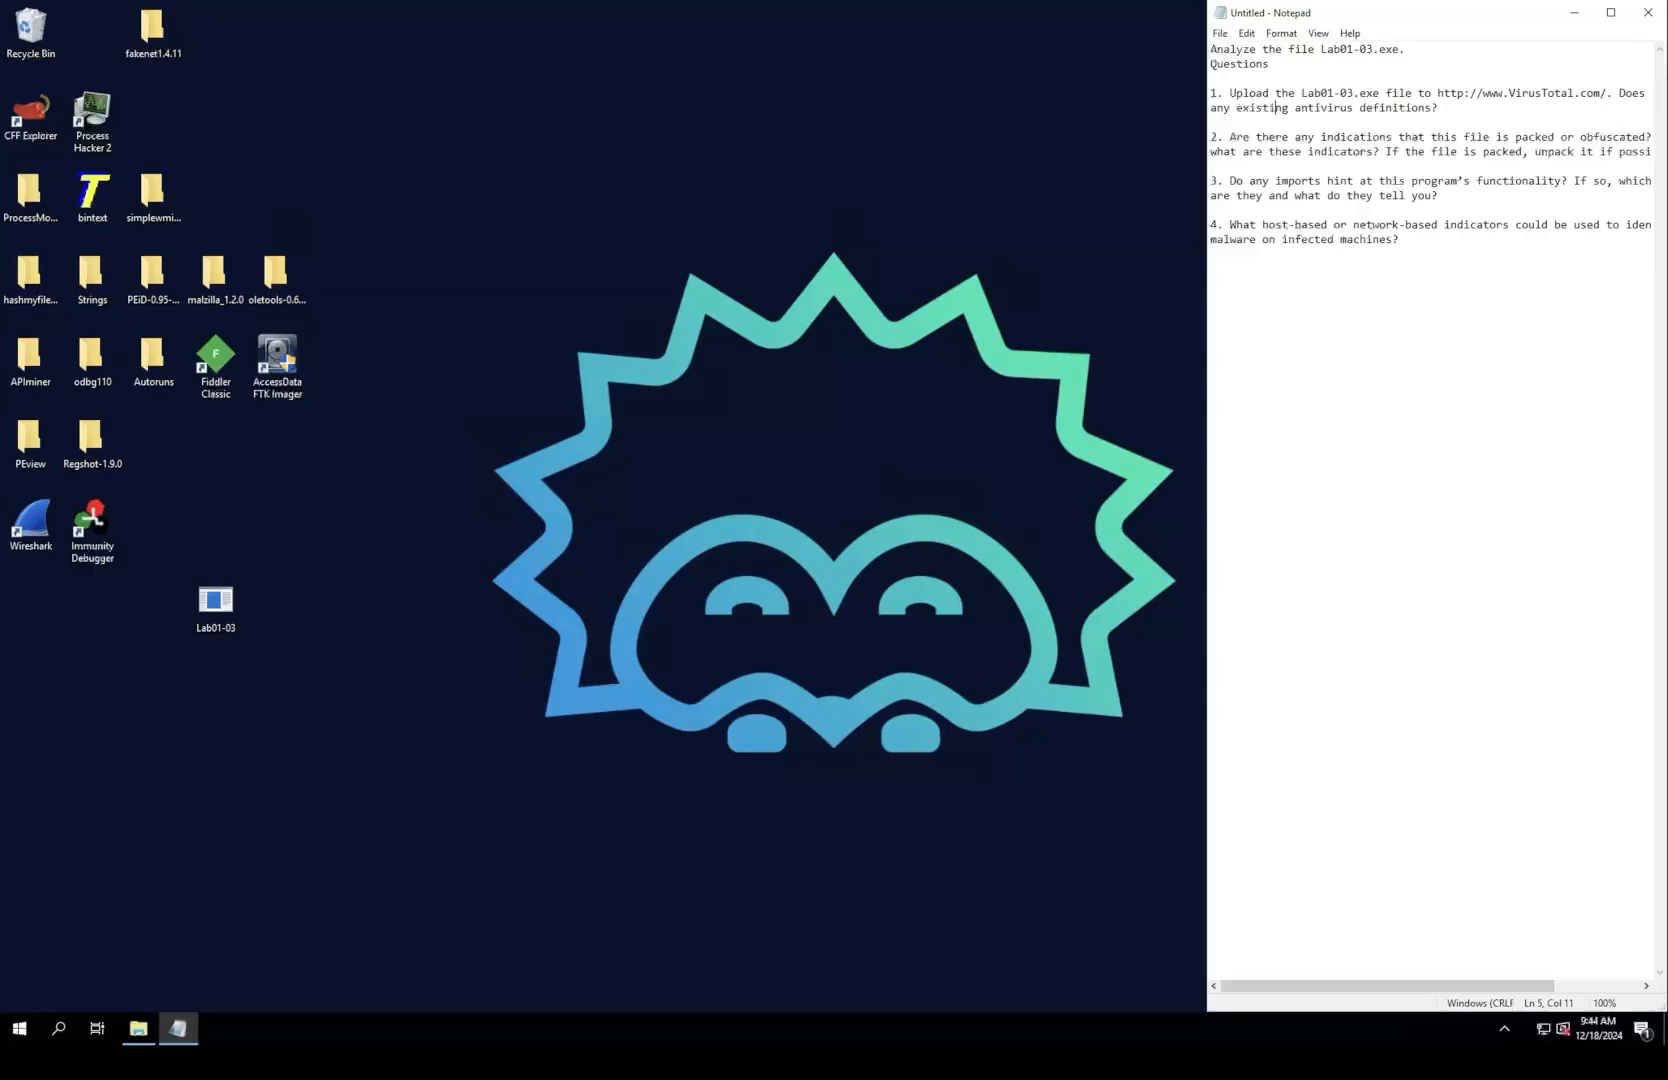
{"action": "left_click_drag", "start_coordinate": [1207, 500], "coordinate": [1074, 500]}
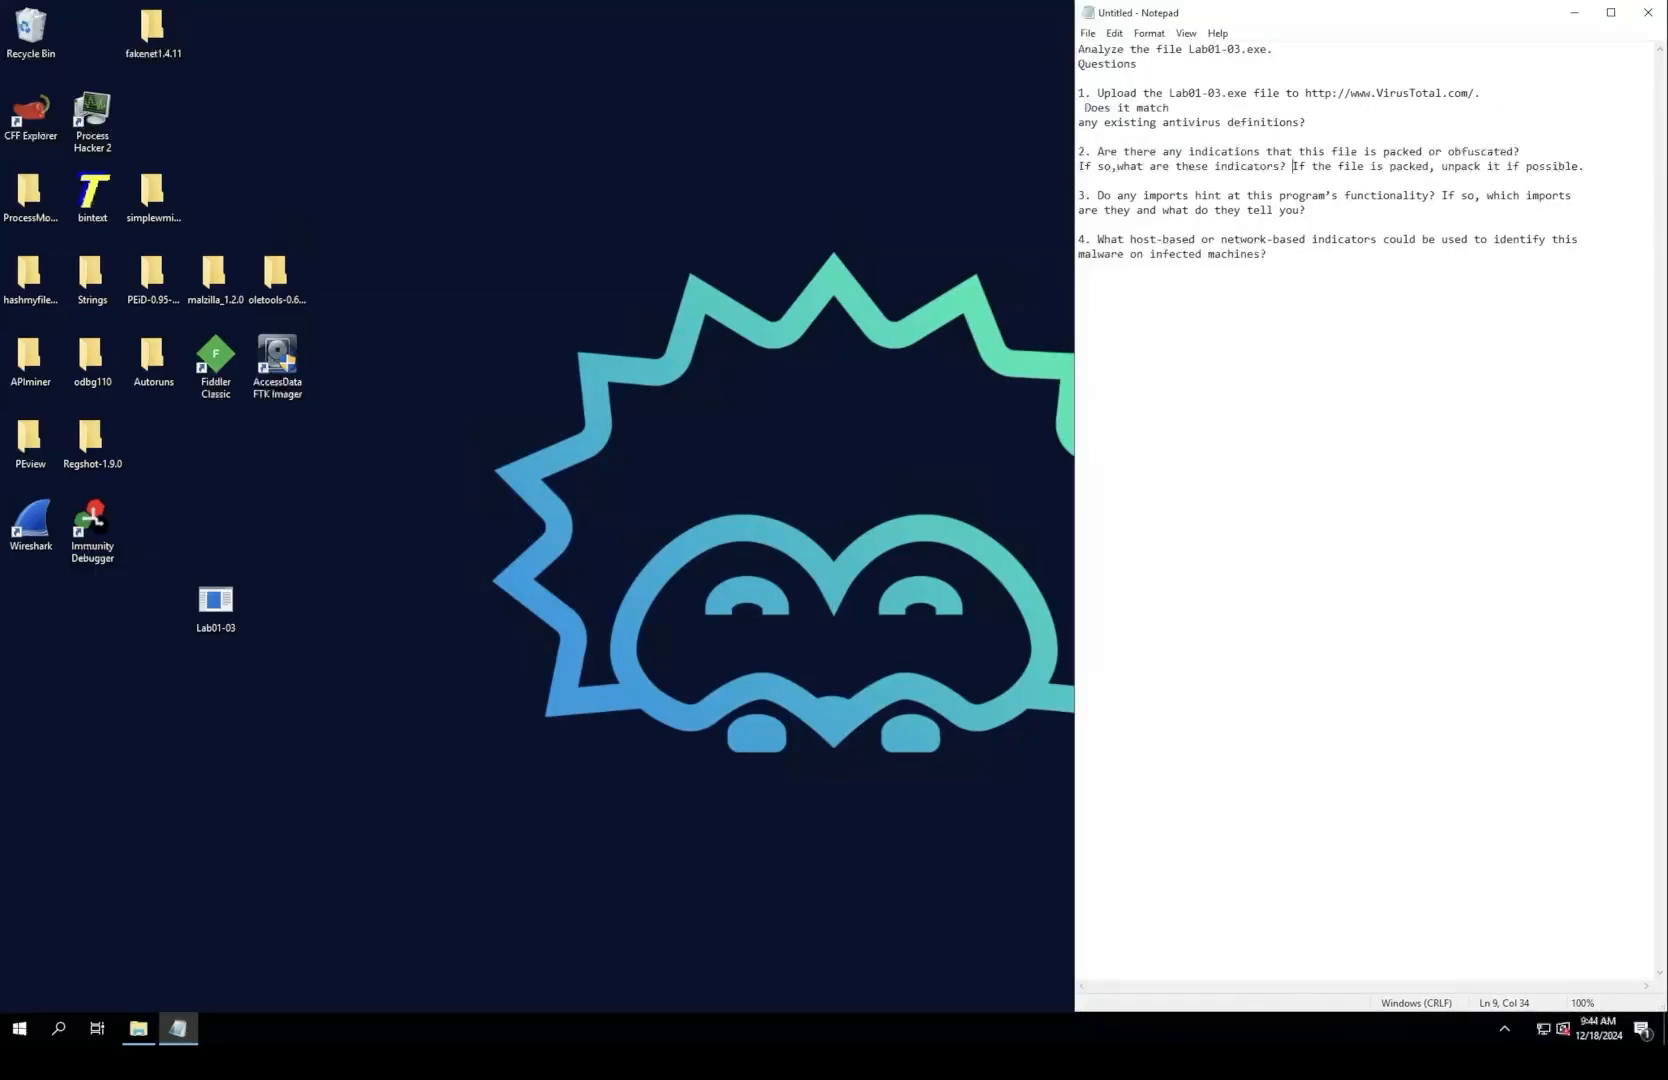
Step: Break question 2 before "If the file is packed" and question 3 before "If so, which imports"
{"action": "key", "text": "Return"}
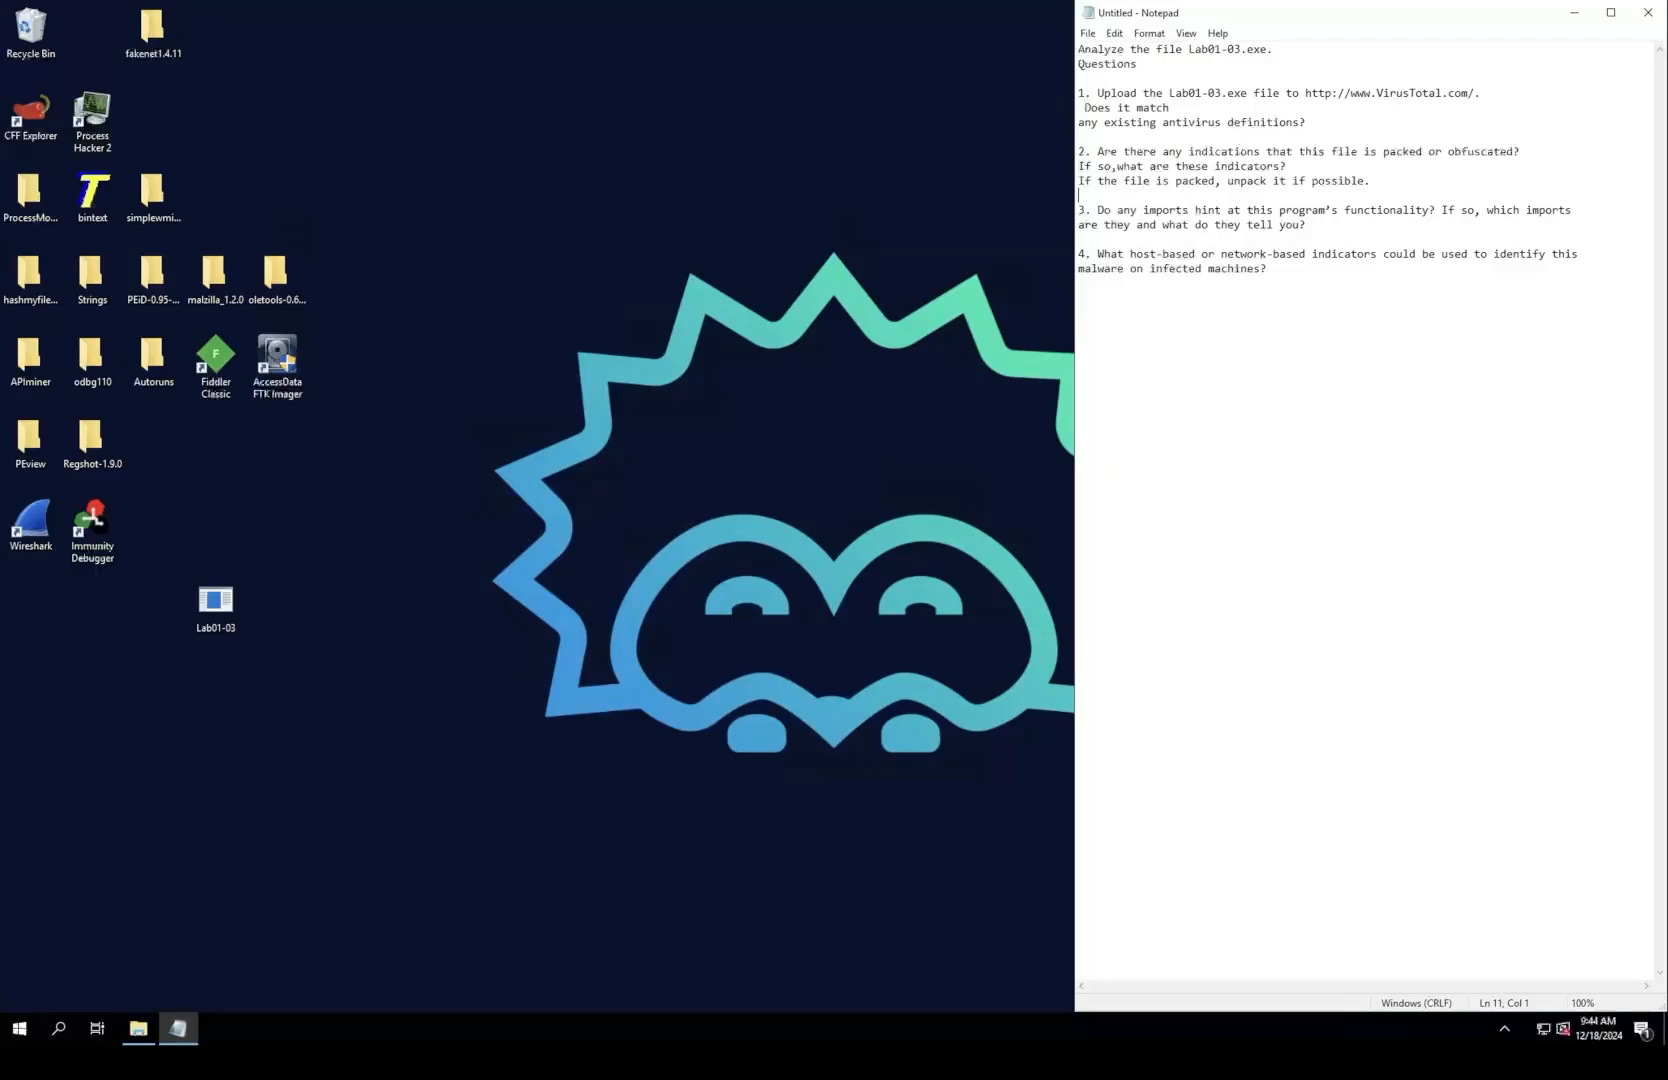
{"action": "key", "text": "Return"}
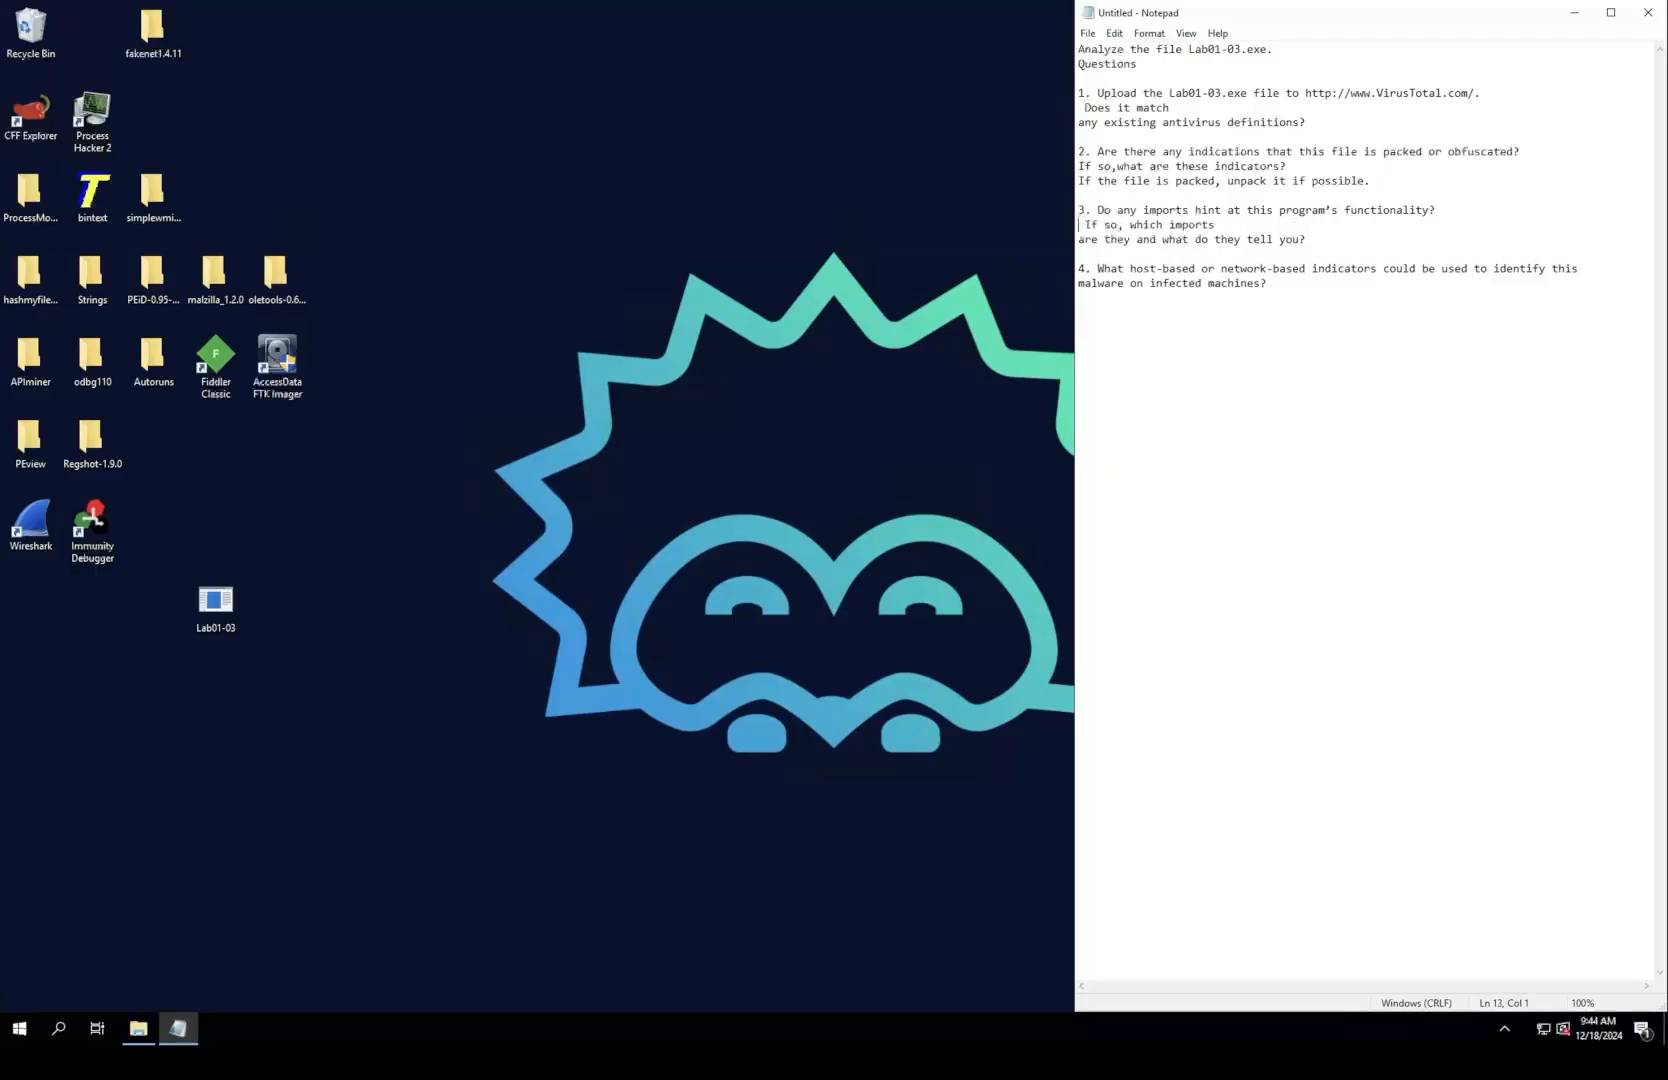
{"action": "left_click", "coordinate": [1216, 225]}
Step: Narrow the Notepad window and break question 4 after "indicators" and question 1 before the VirusTotal URL
{"action": "left_click_drag", "start_coordinate": [1075, 500], "coordinate": [1316, 500]}
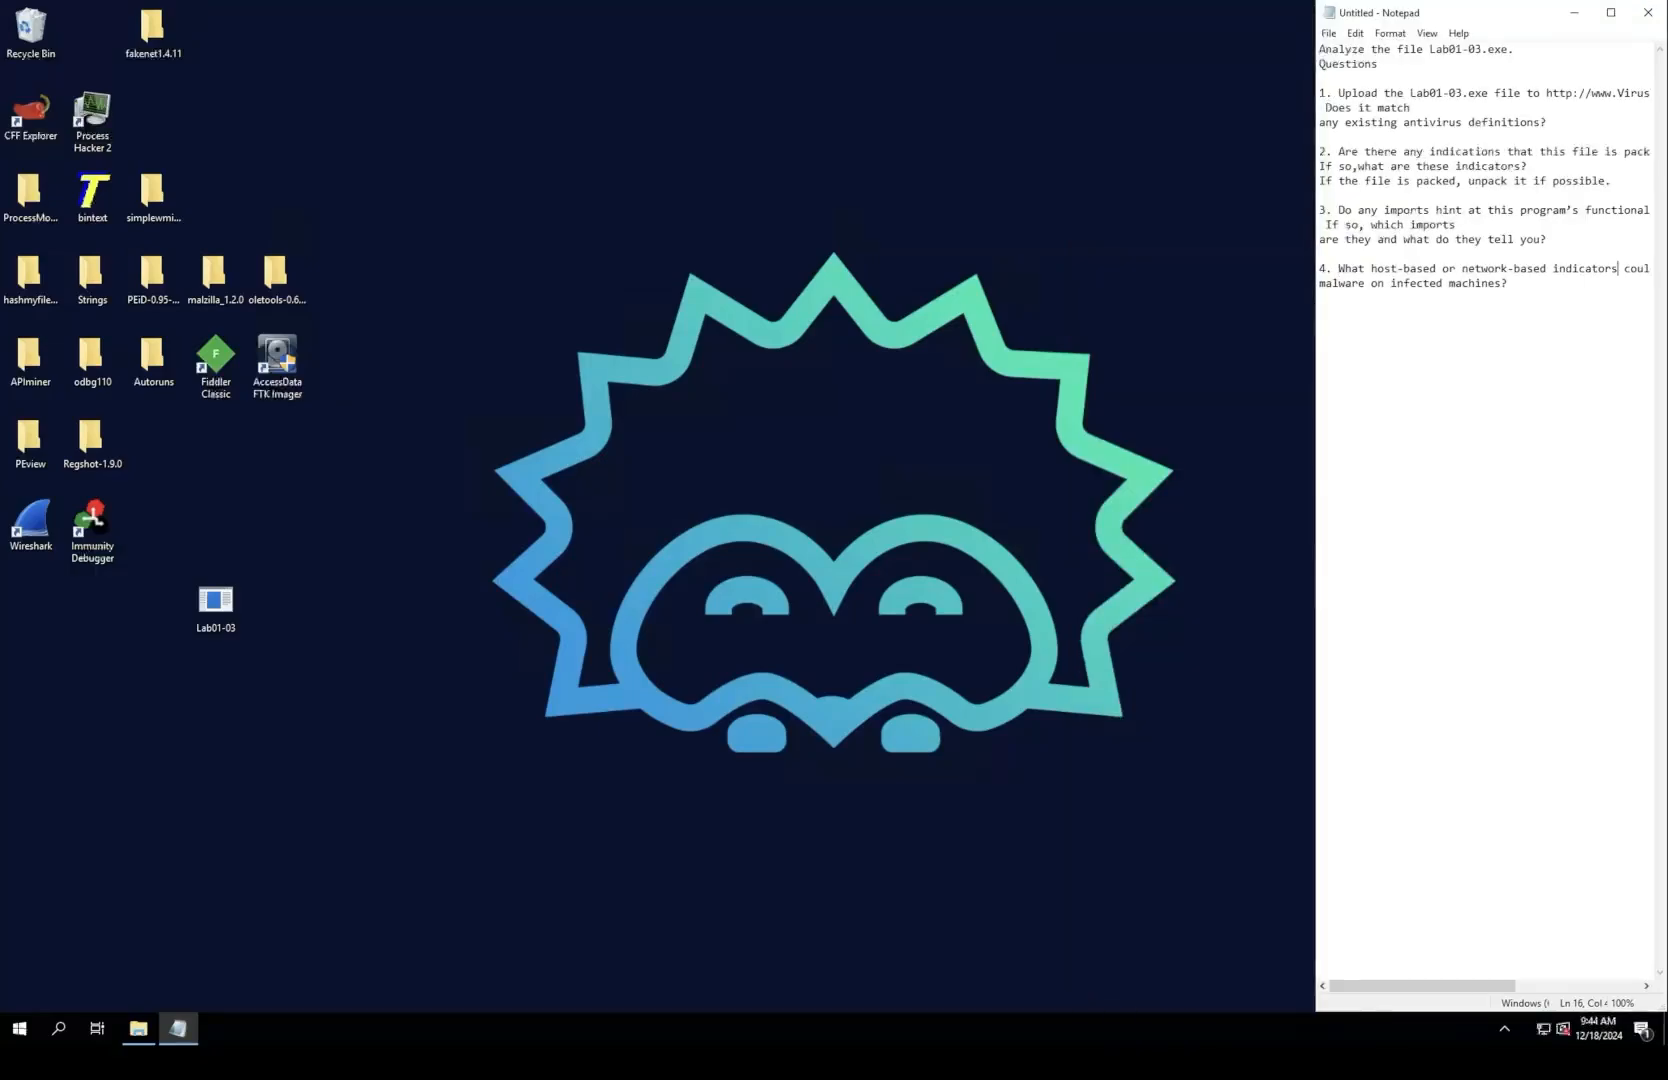
{"action": "key", "text": "Return"}
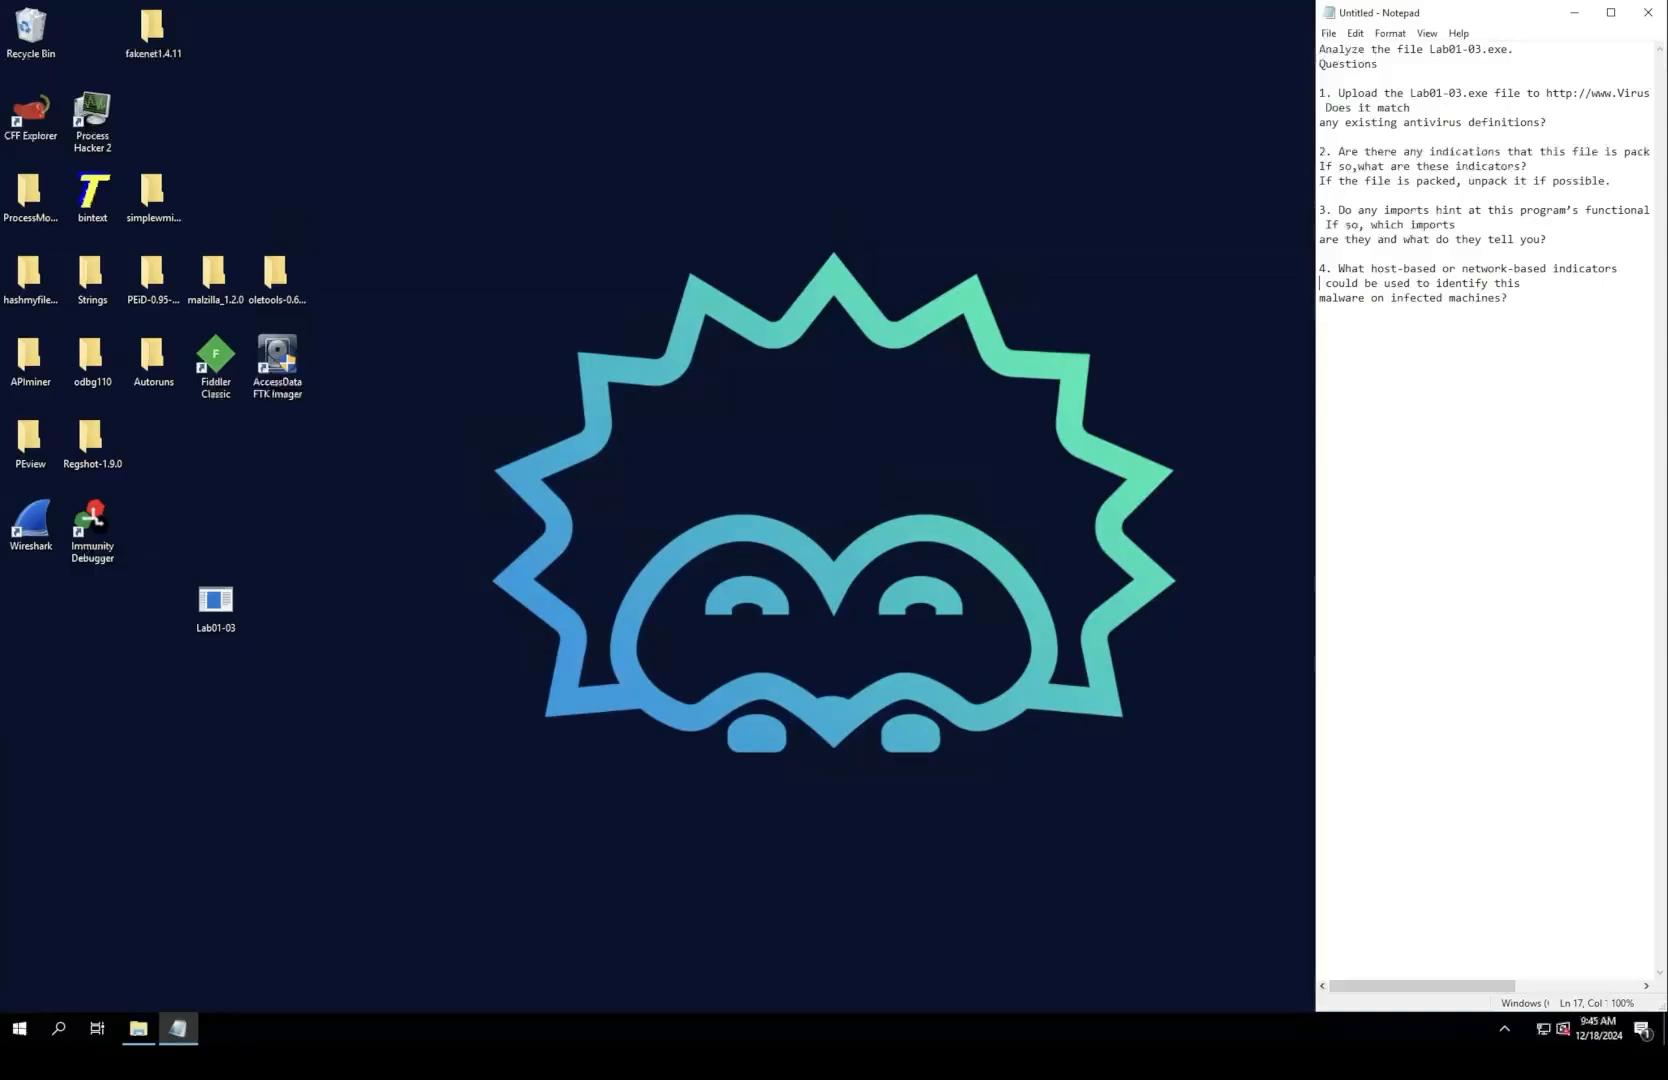
{"action": "left_click", "coordinate": [1547, 93]}
{"action": "key", "text": "Return"}
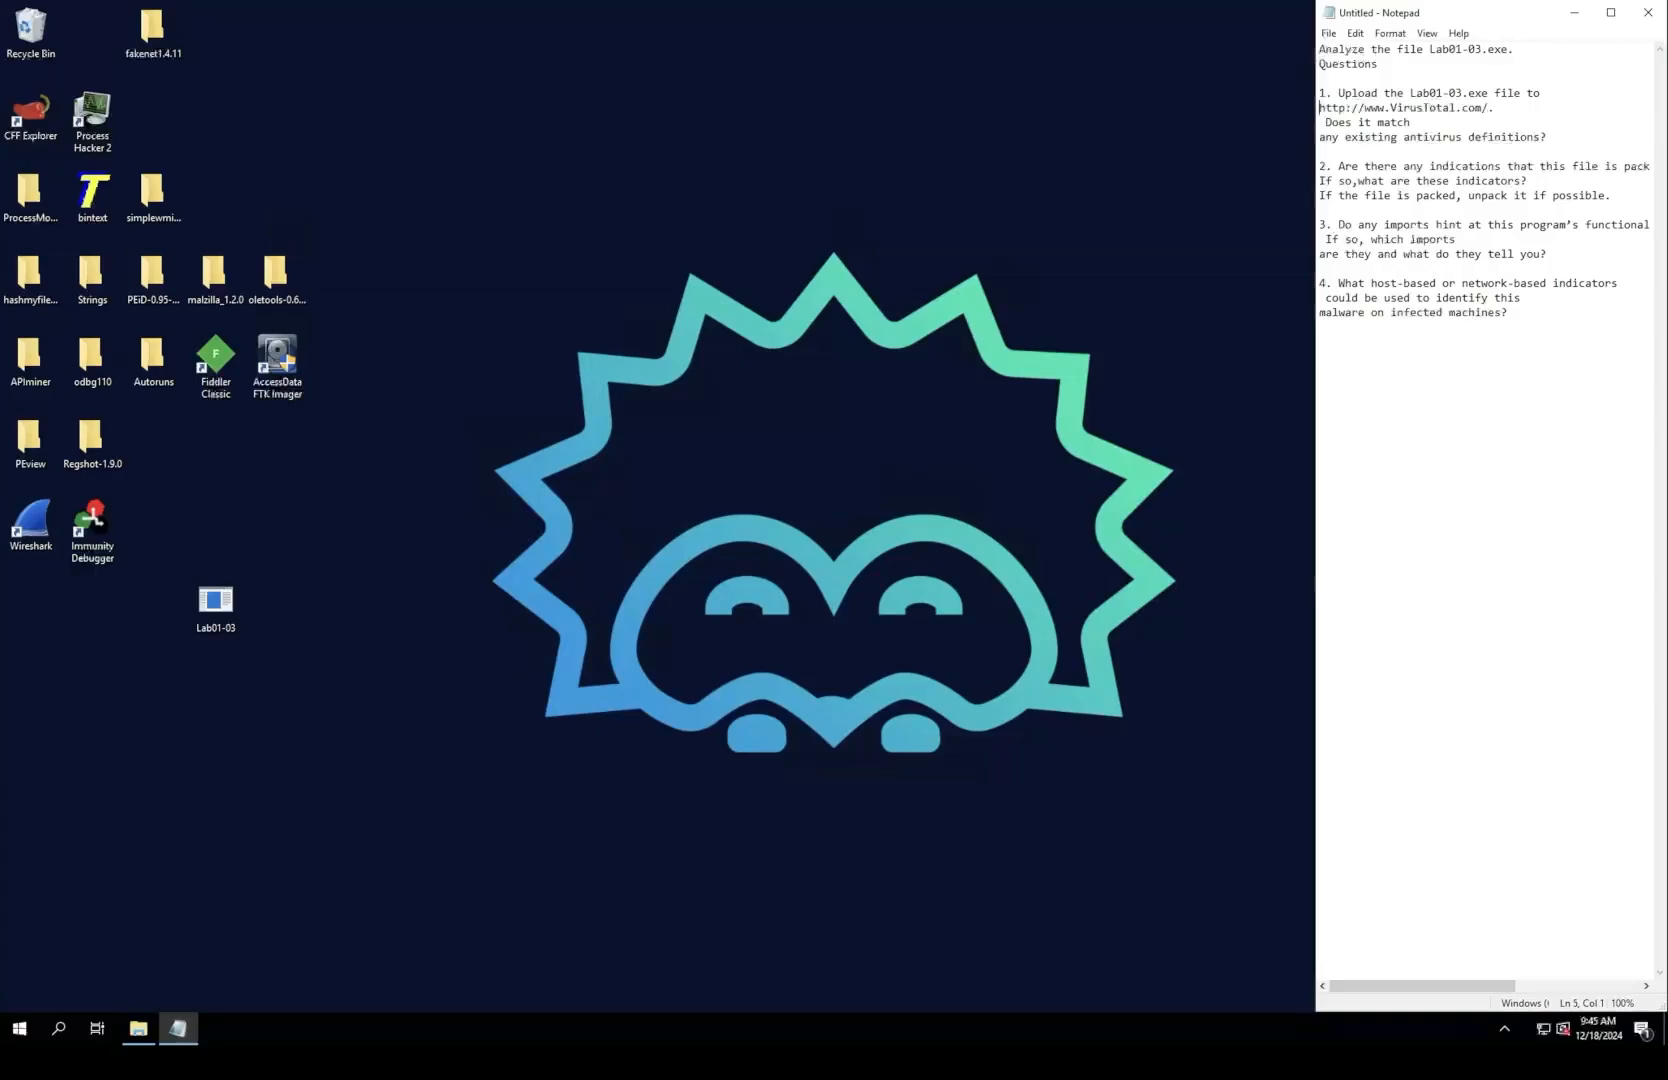
Step: Switch to Google Chrome, search for "virustotal" and open the VirusTotal home page in a maximized window
{"action": "left_click", "coordinate": [59, 1028]}
{"action": "type", "text": "chrome"}
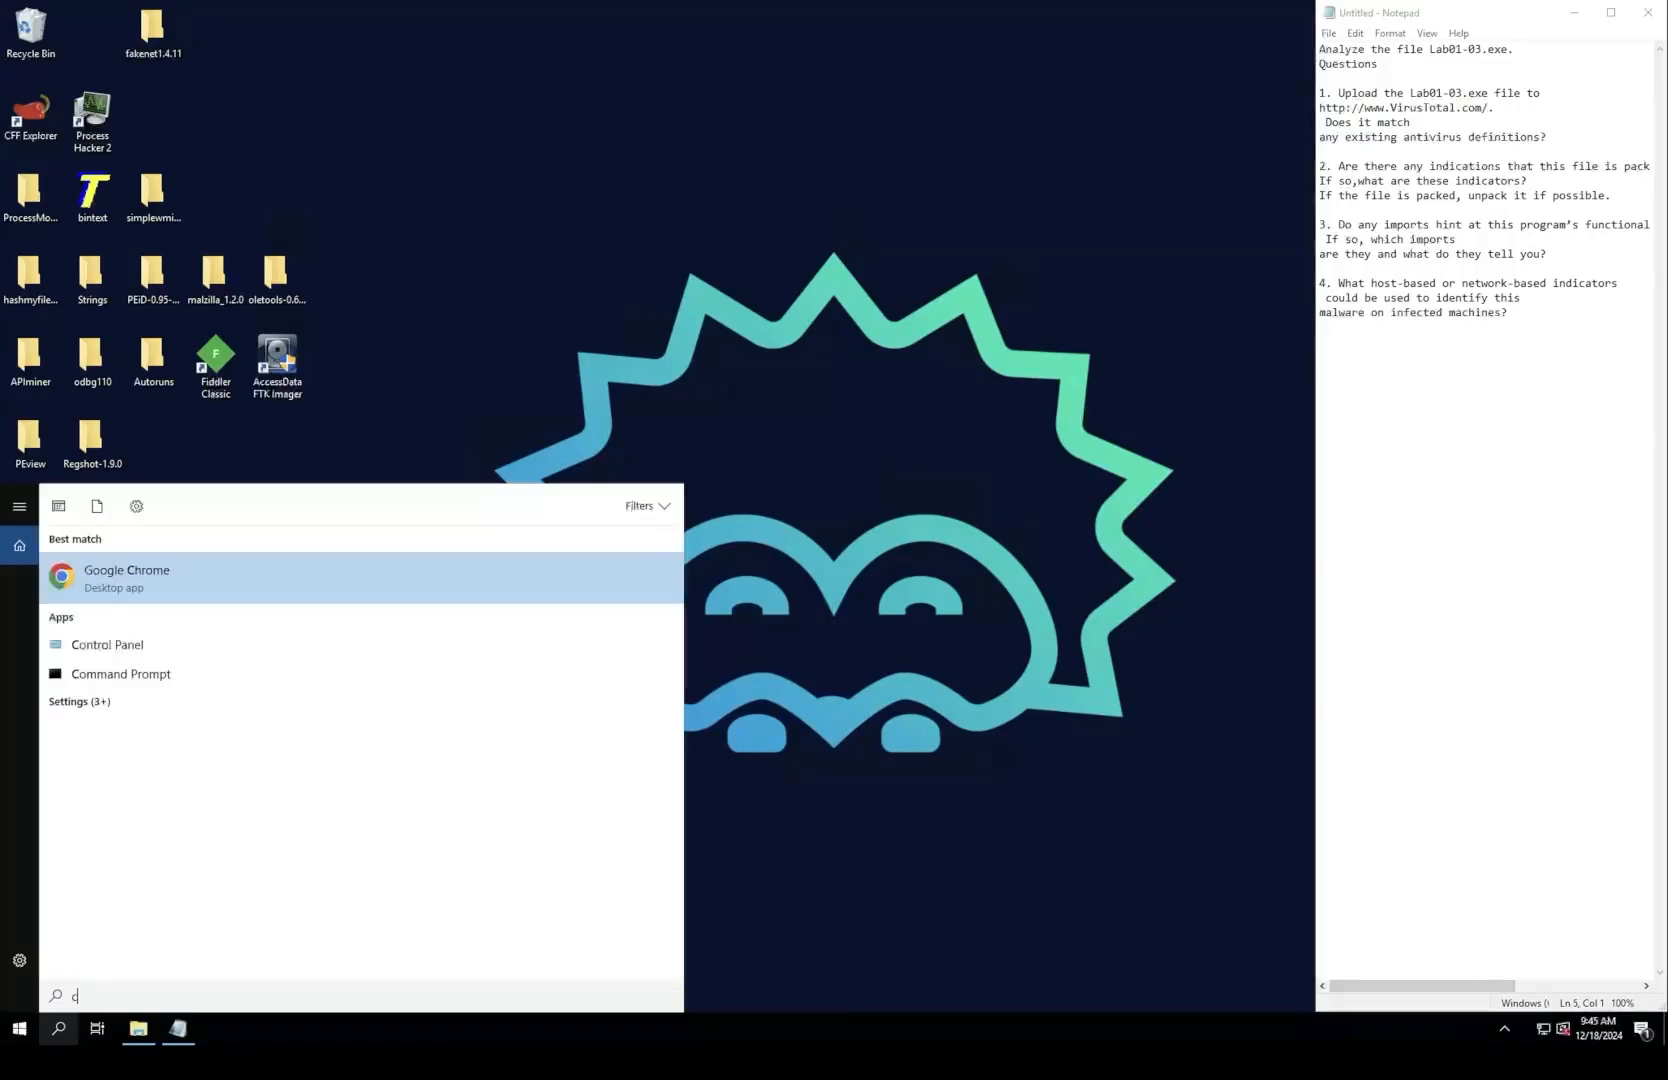
{"action": "key", "text": "Return"}
{"action": "type", "text": "virustotal"}
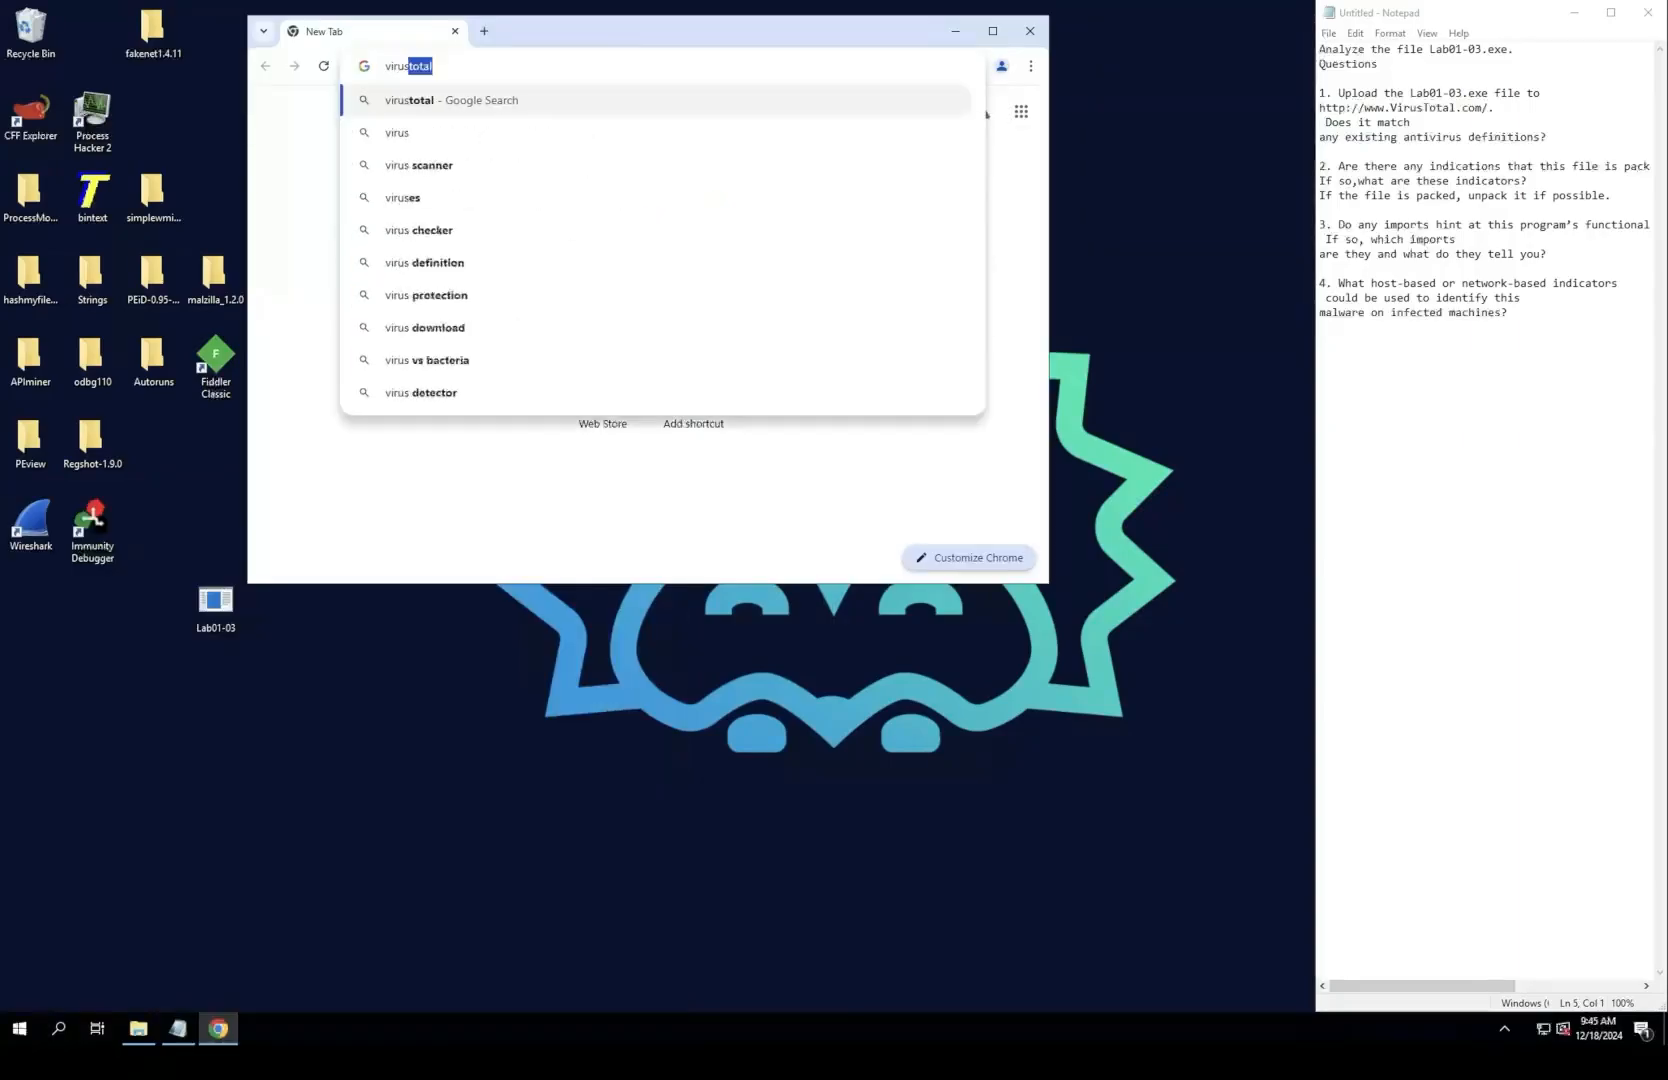
{"action": "key", "text": "Return"}
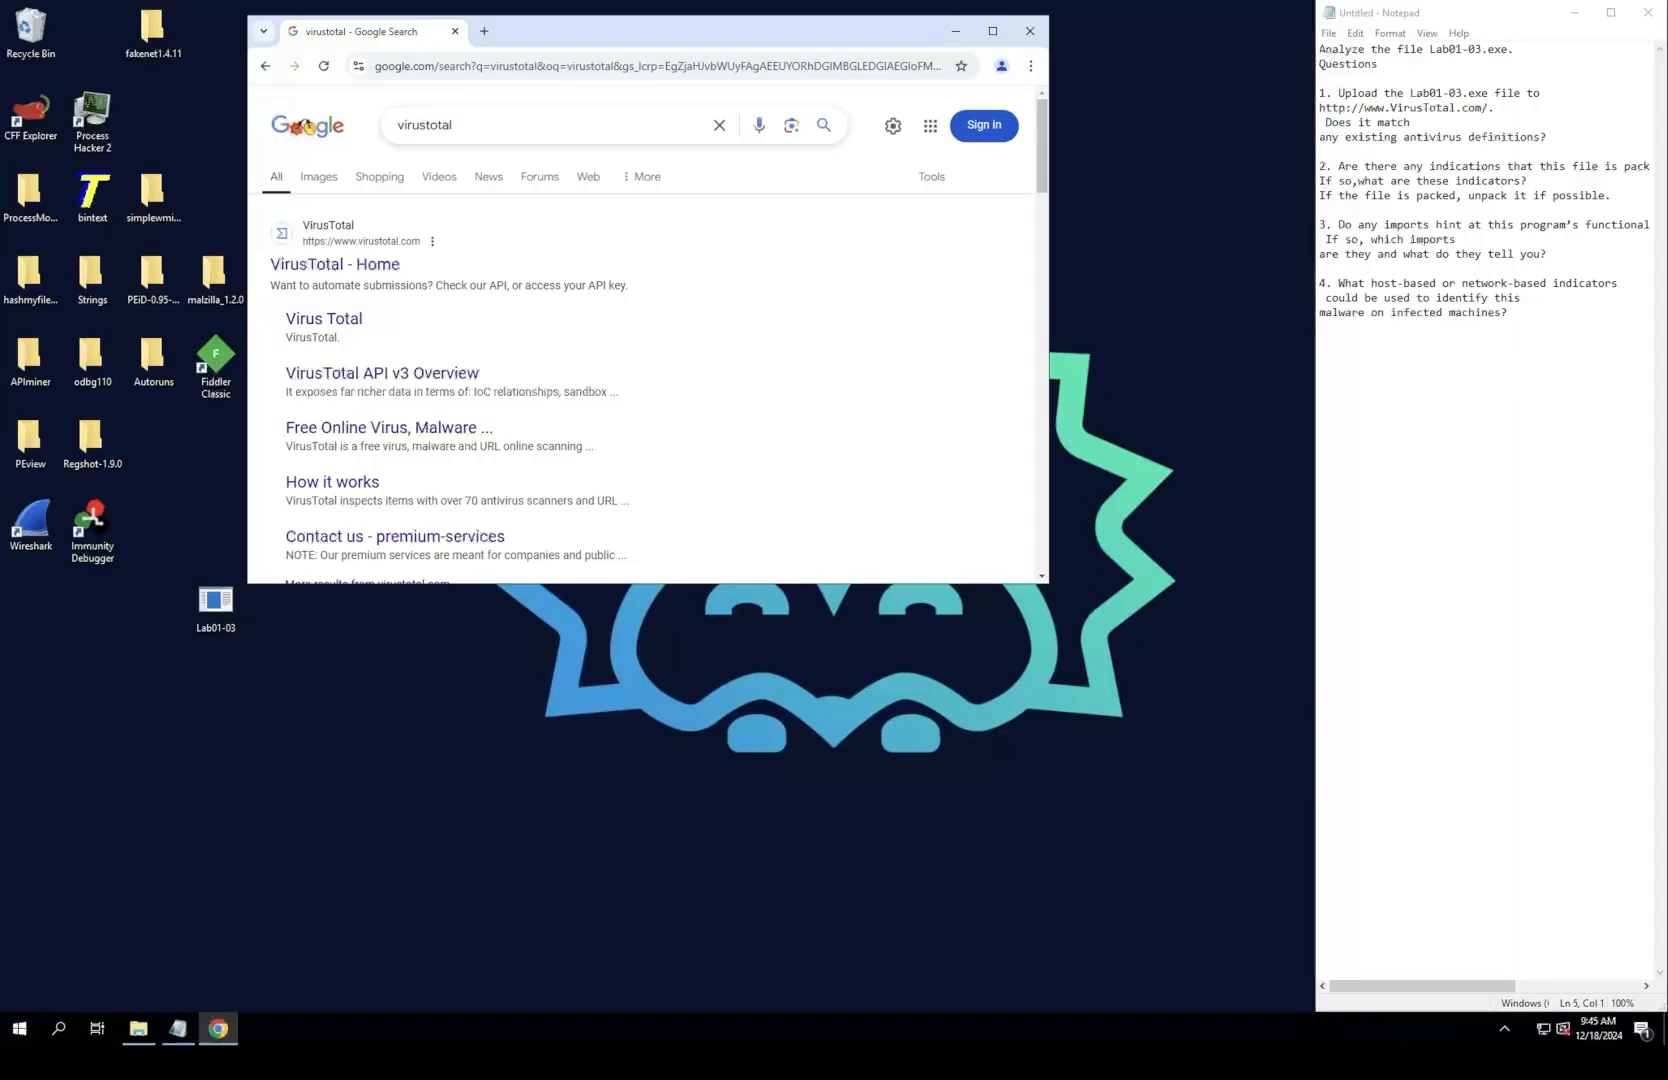
{"action": "left_click_drag", "start_coordinate": [780, 31], "coordinate": [600, 0]}
{"action": "left_click", "coordinate": [252, 249]}
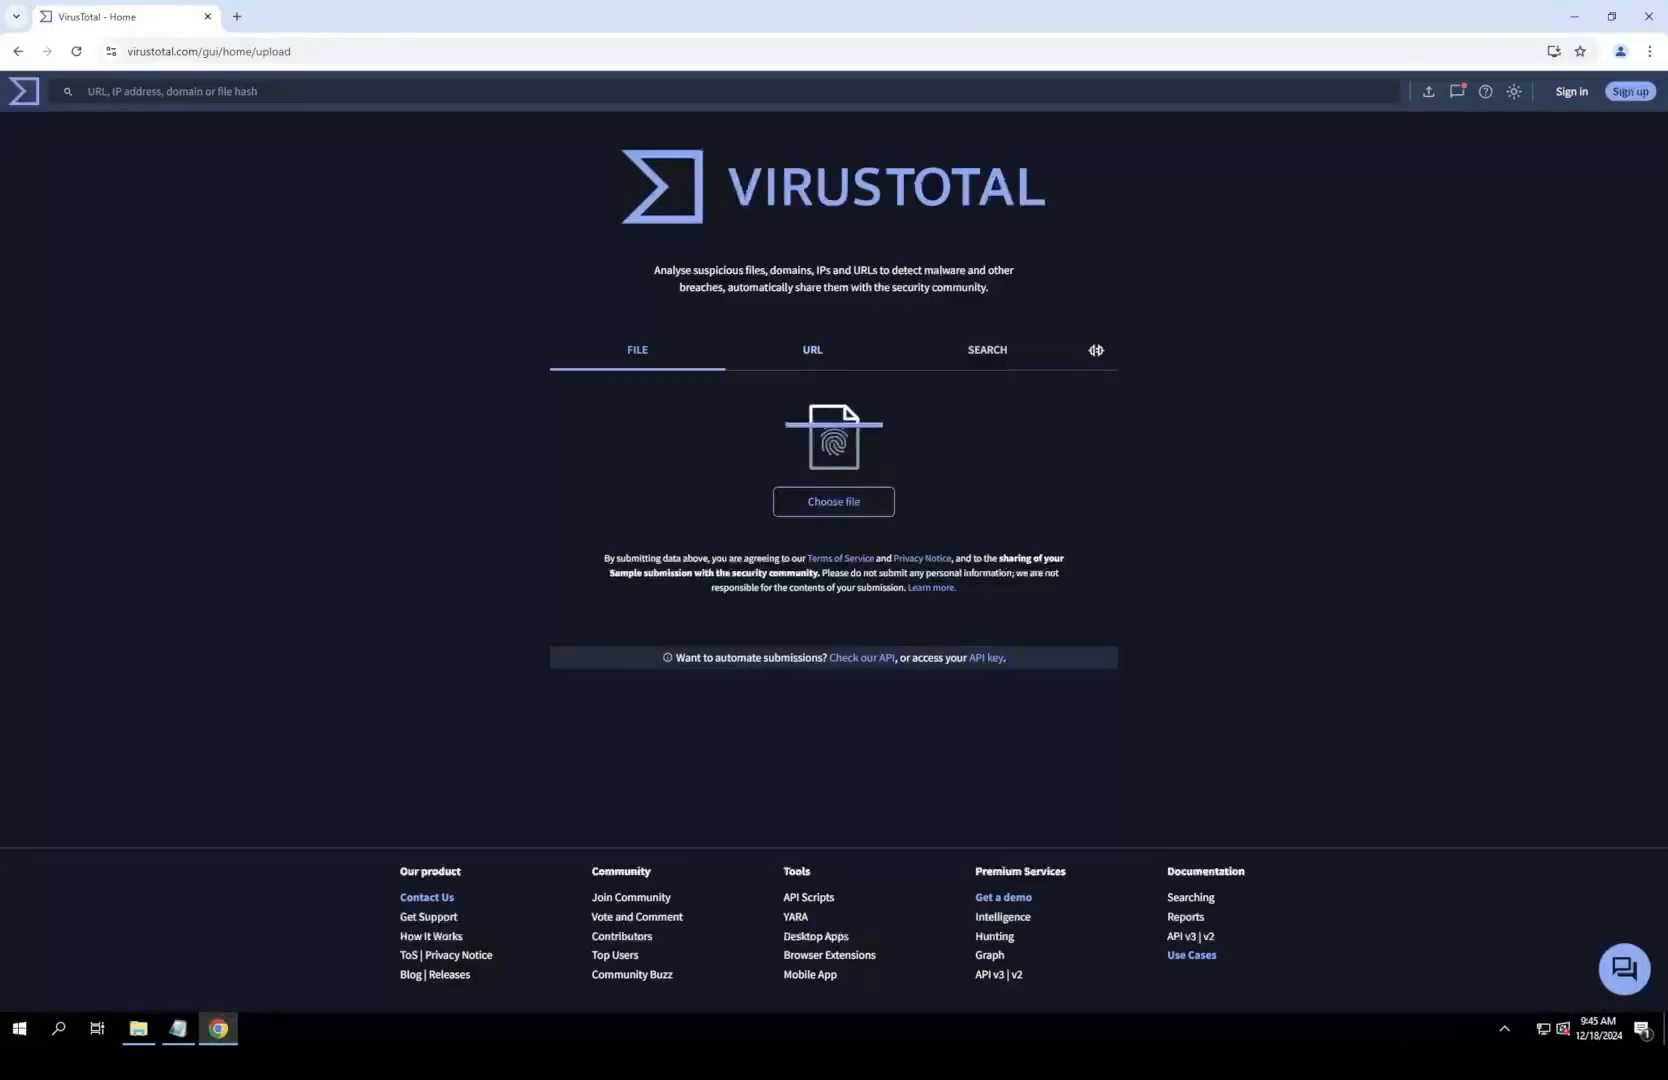
Step: Upload Lab01-03 from the desktop to VirusTotal and reanalyze the file in the maximized browser window
{"action": "left_click_drag", "start_coordinate": [600, 16], "coordinate": [436, 164]}
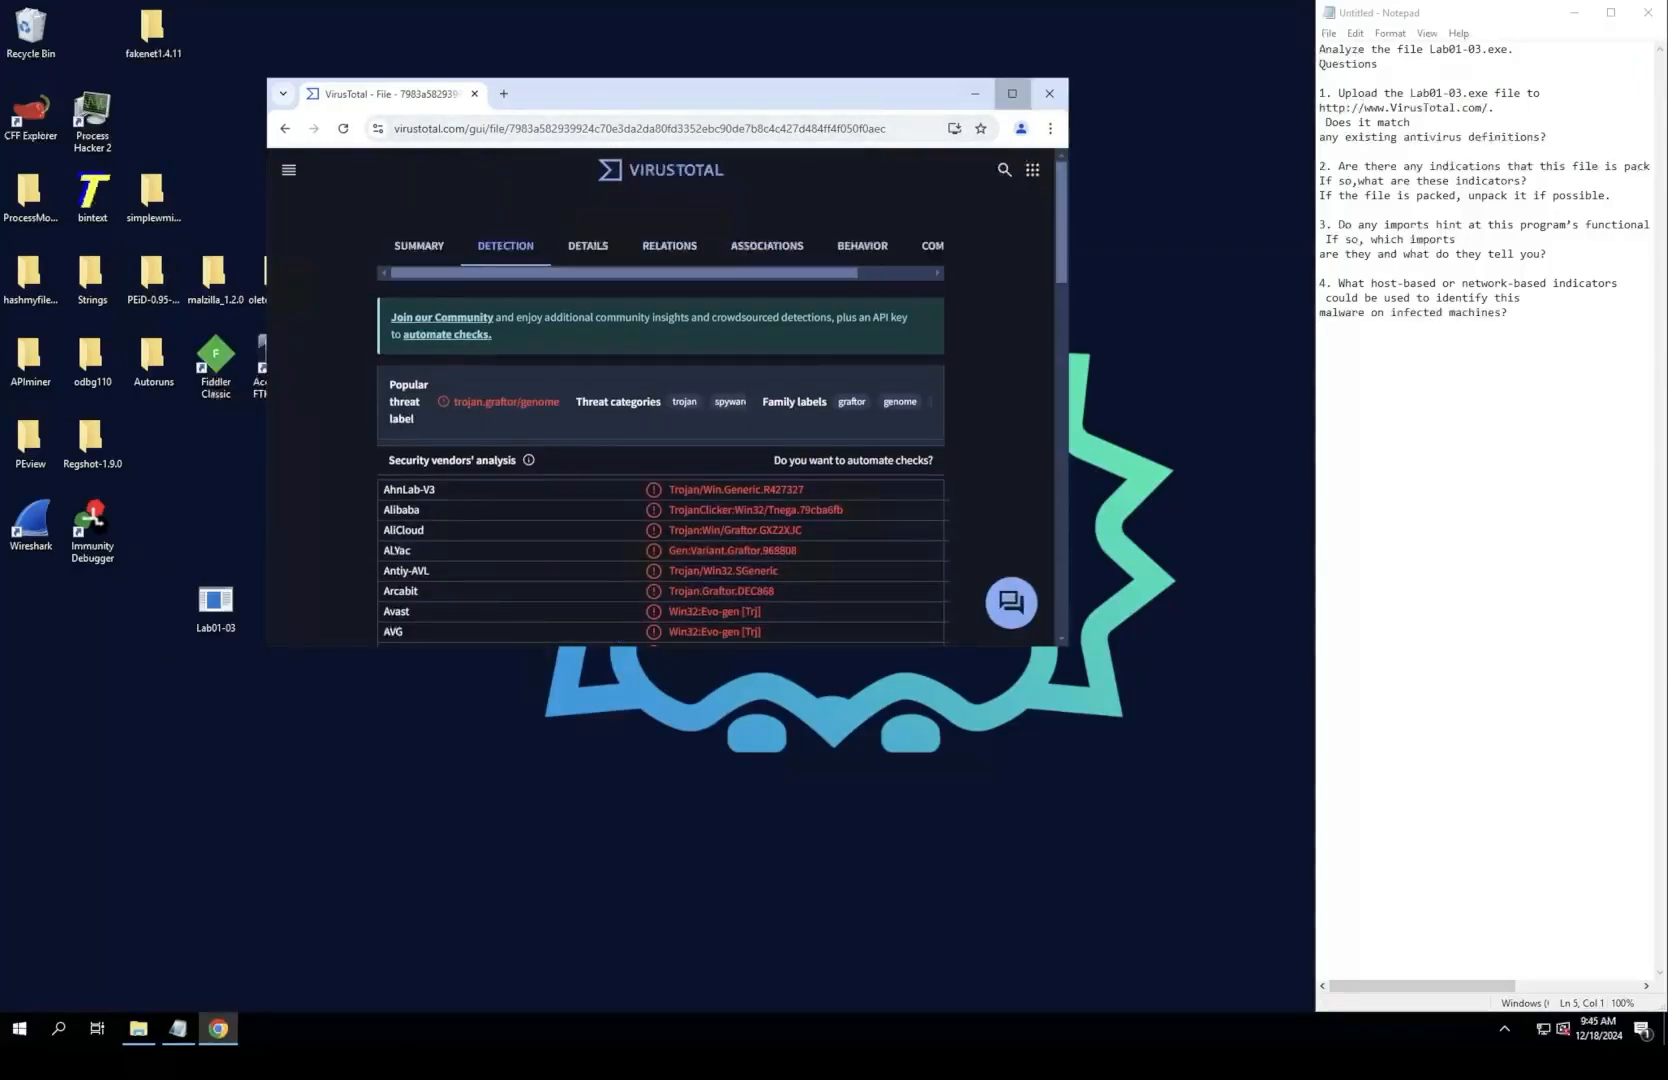
{"action": "left_click", "coordinate": [1012, 93]}
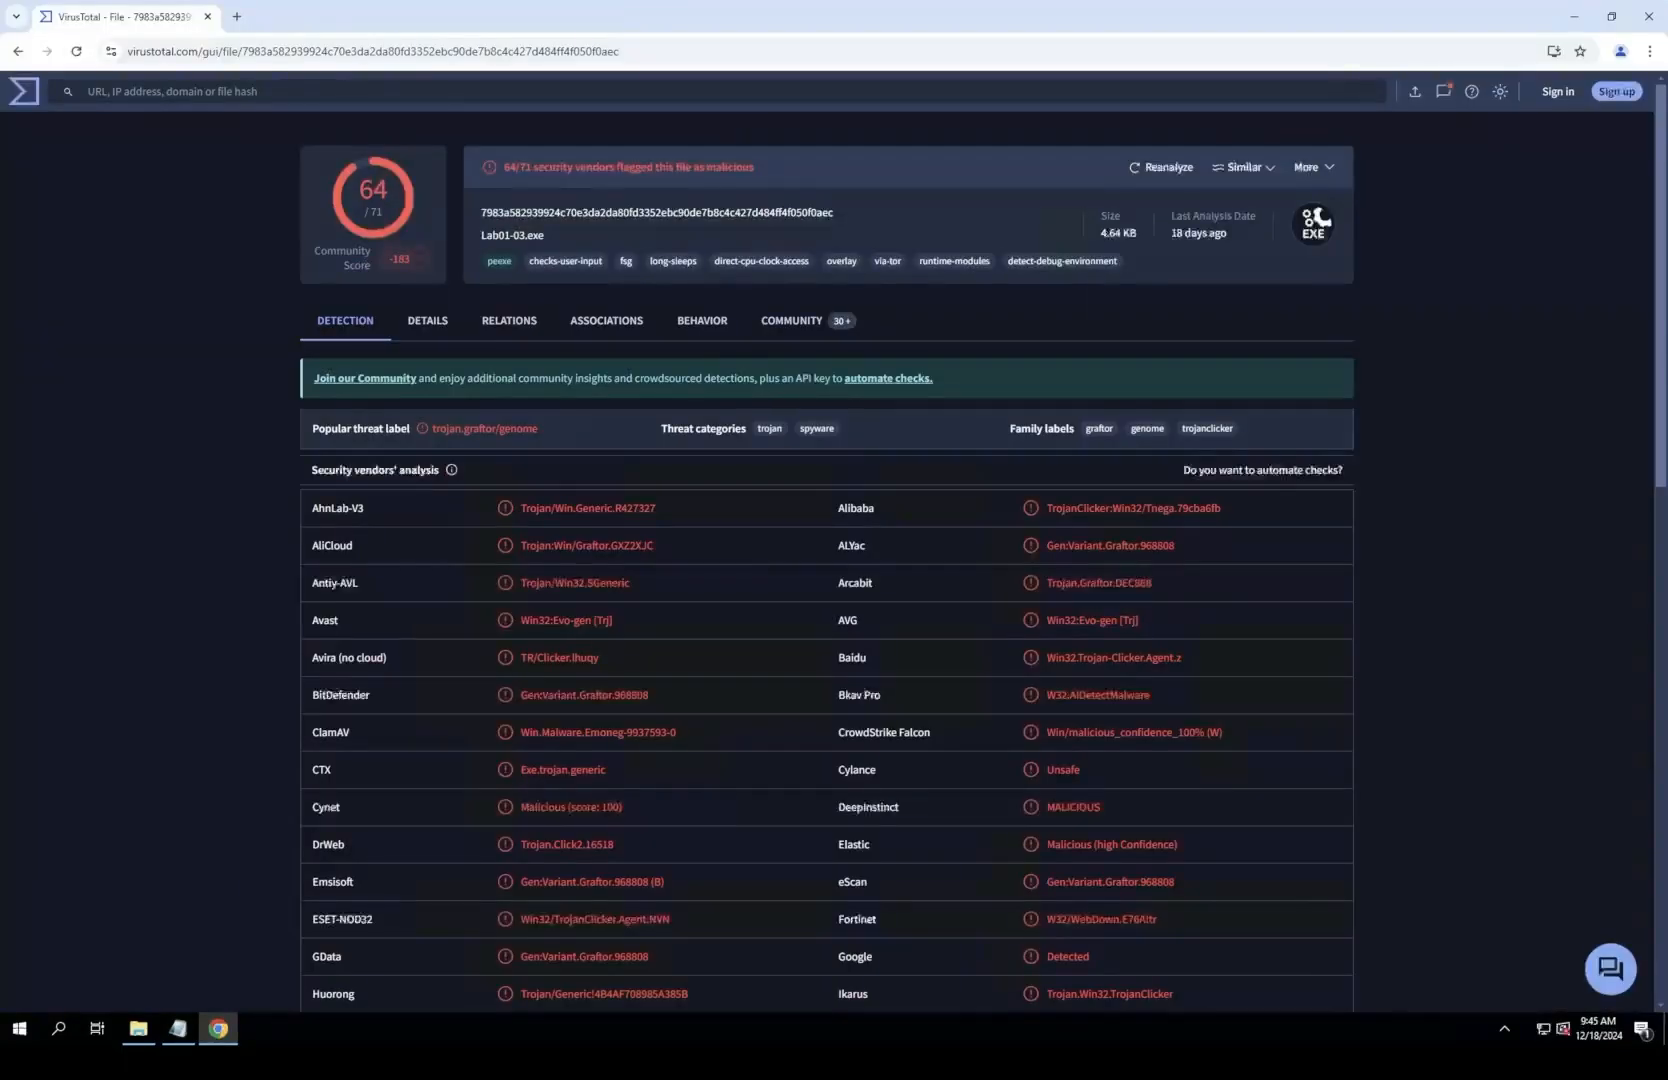
{"action": "left_click", "coordinate": [1162, 167]}
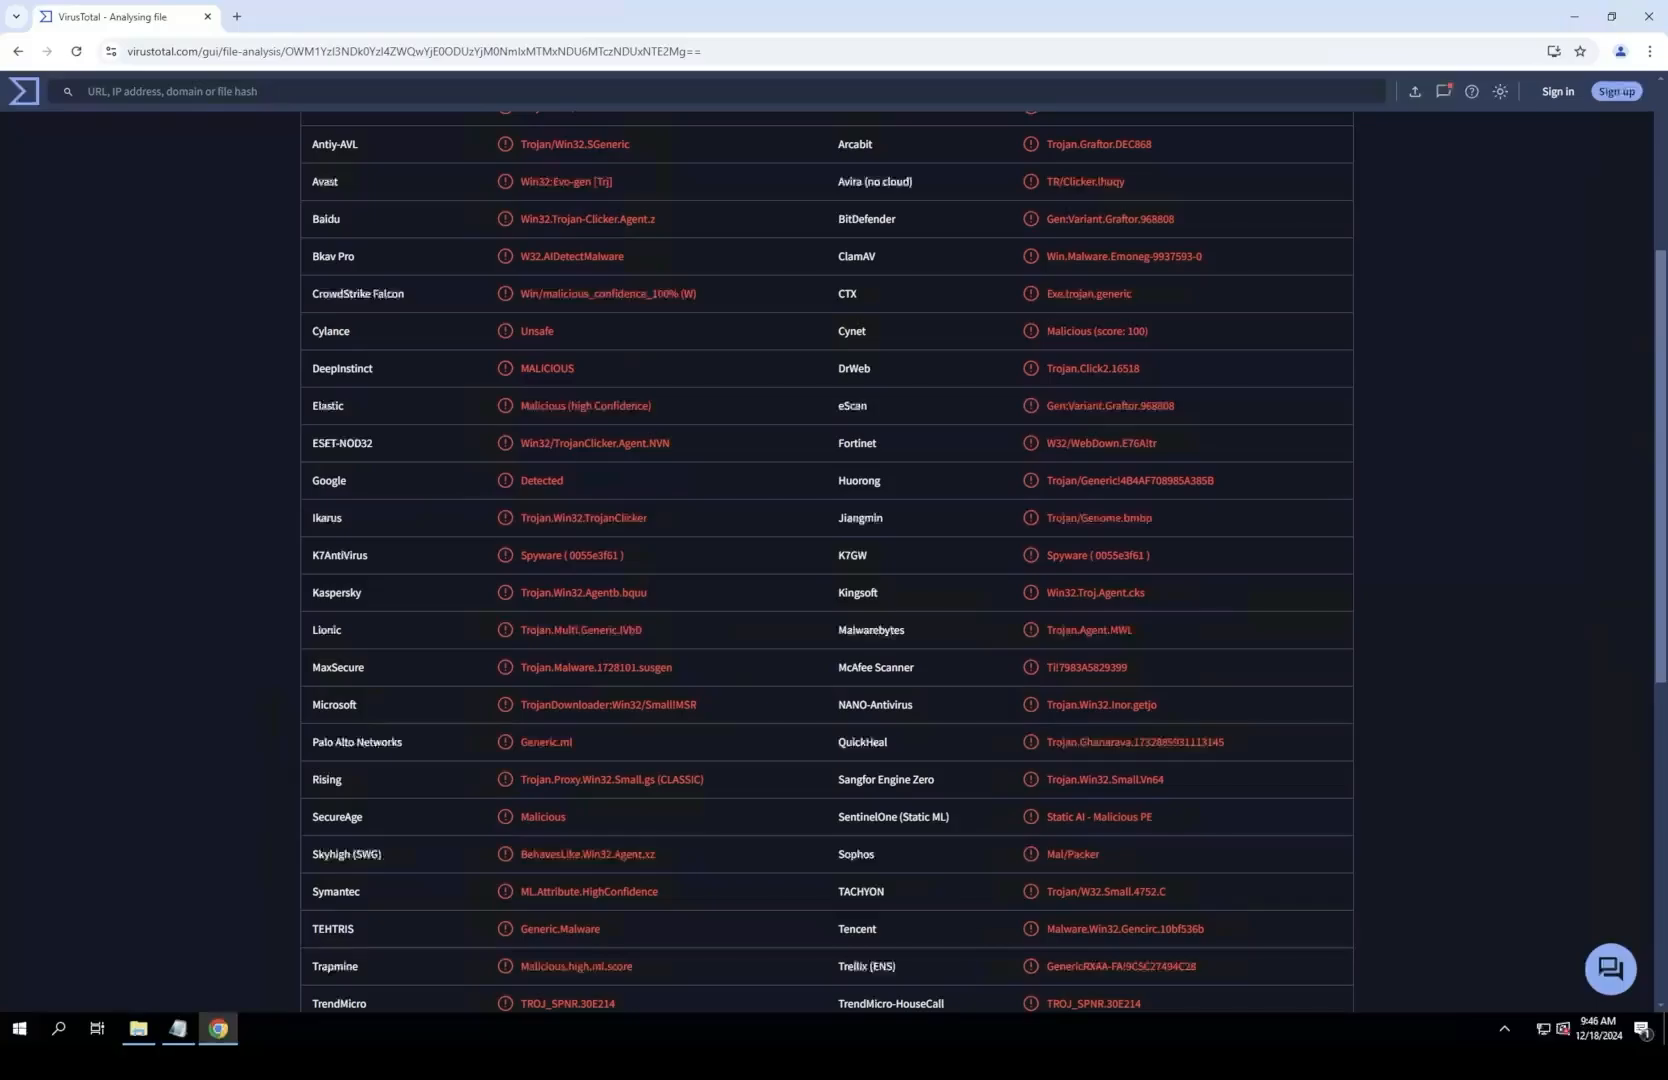
Step: Examine the reanalysis results and the file's details, including its basic properties and packer identification, and return to the detection list
{"action": "scroll", "coordinate": [827, 560], "scroll_direction": "down", "scroll_amount": 1}
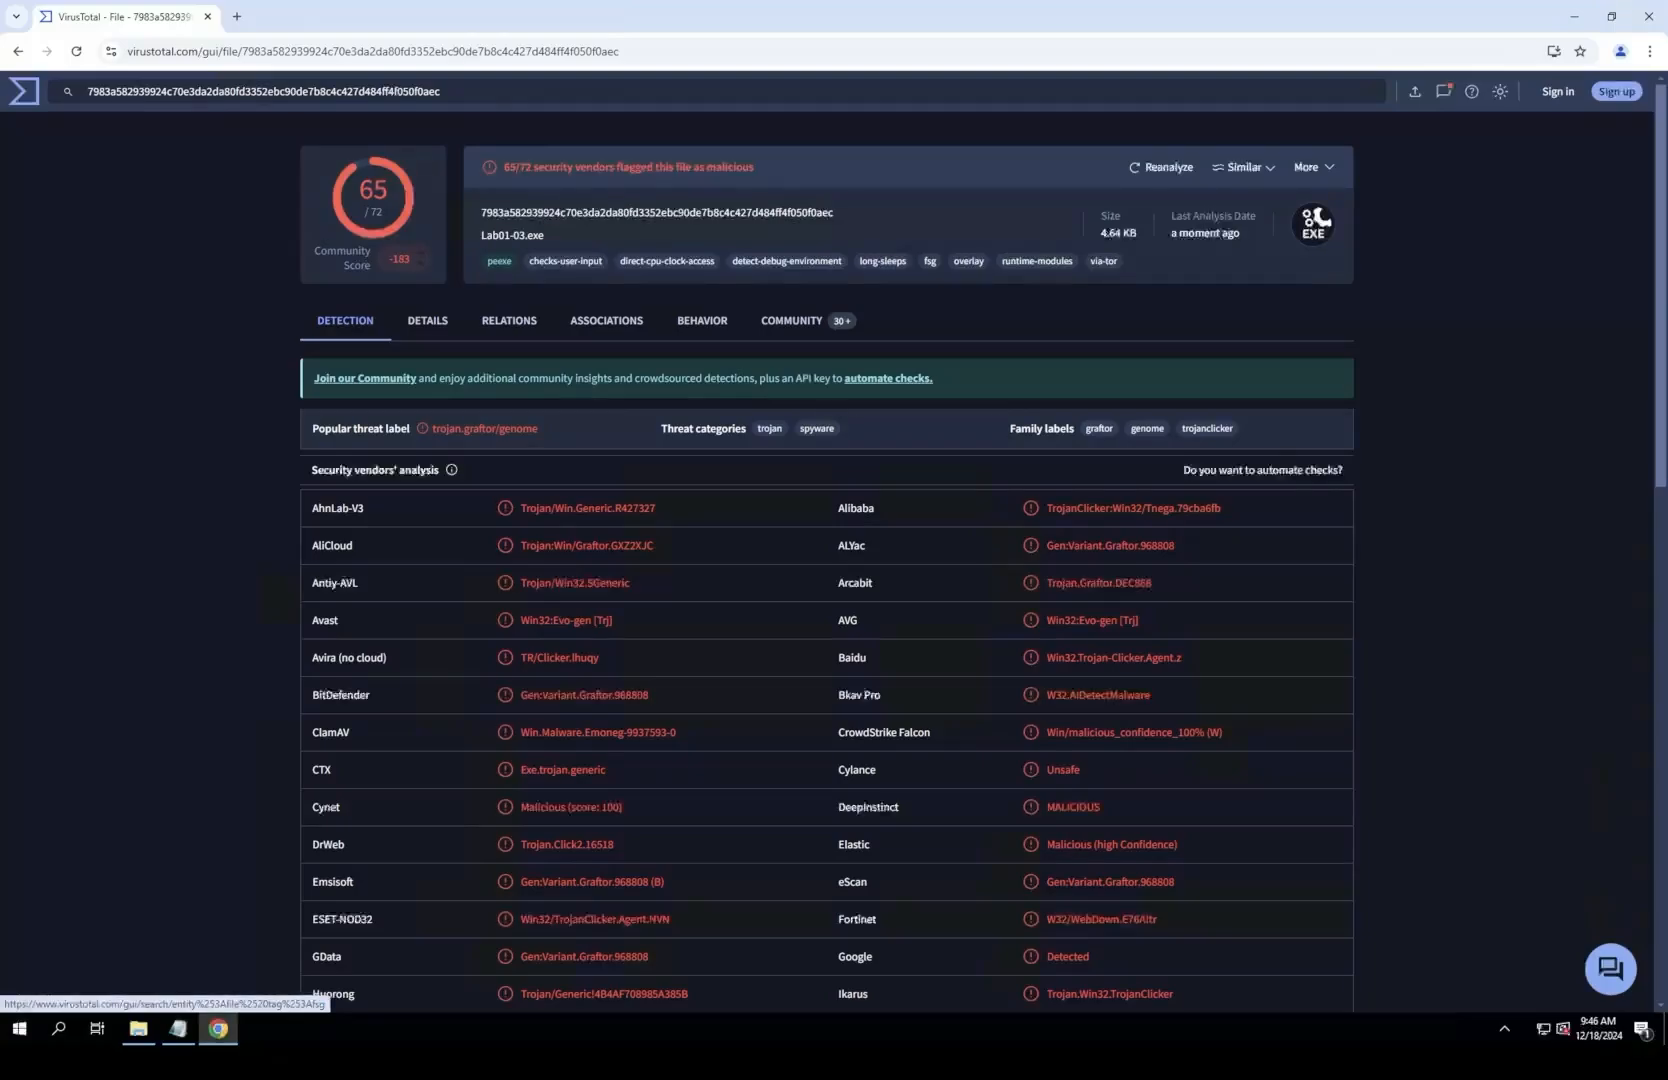
{"action": "left_click", "coordinate": [427, 320]}
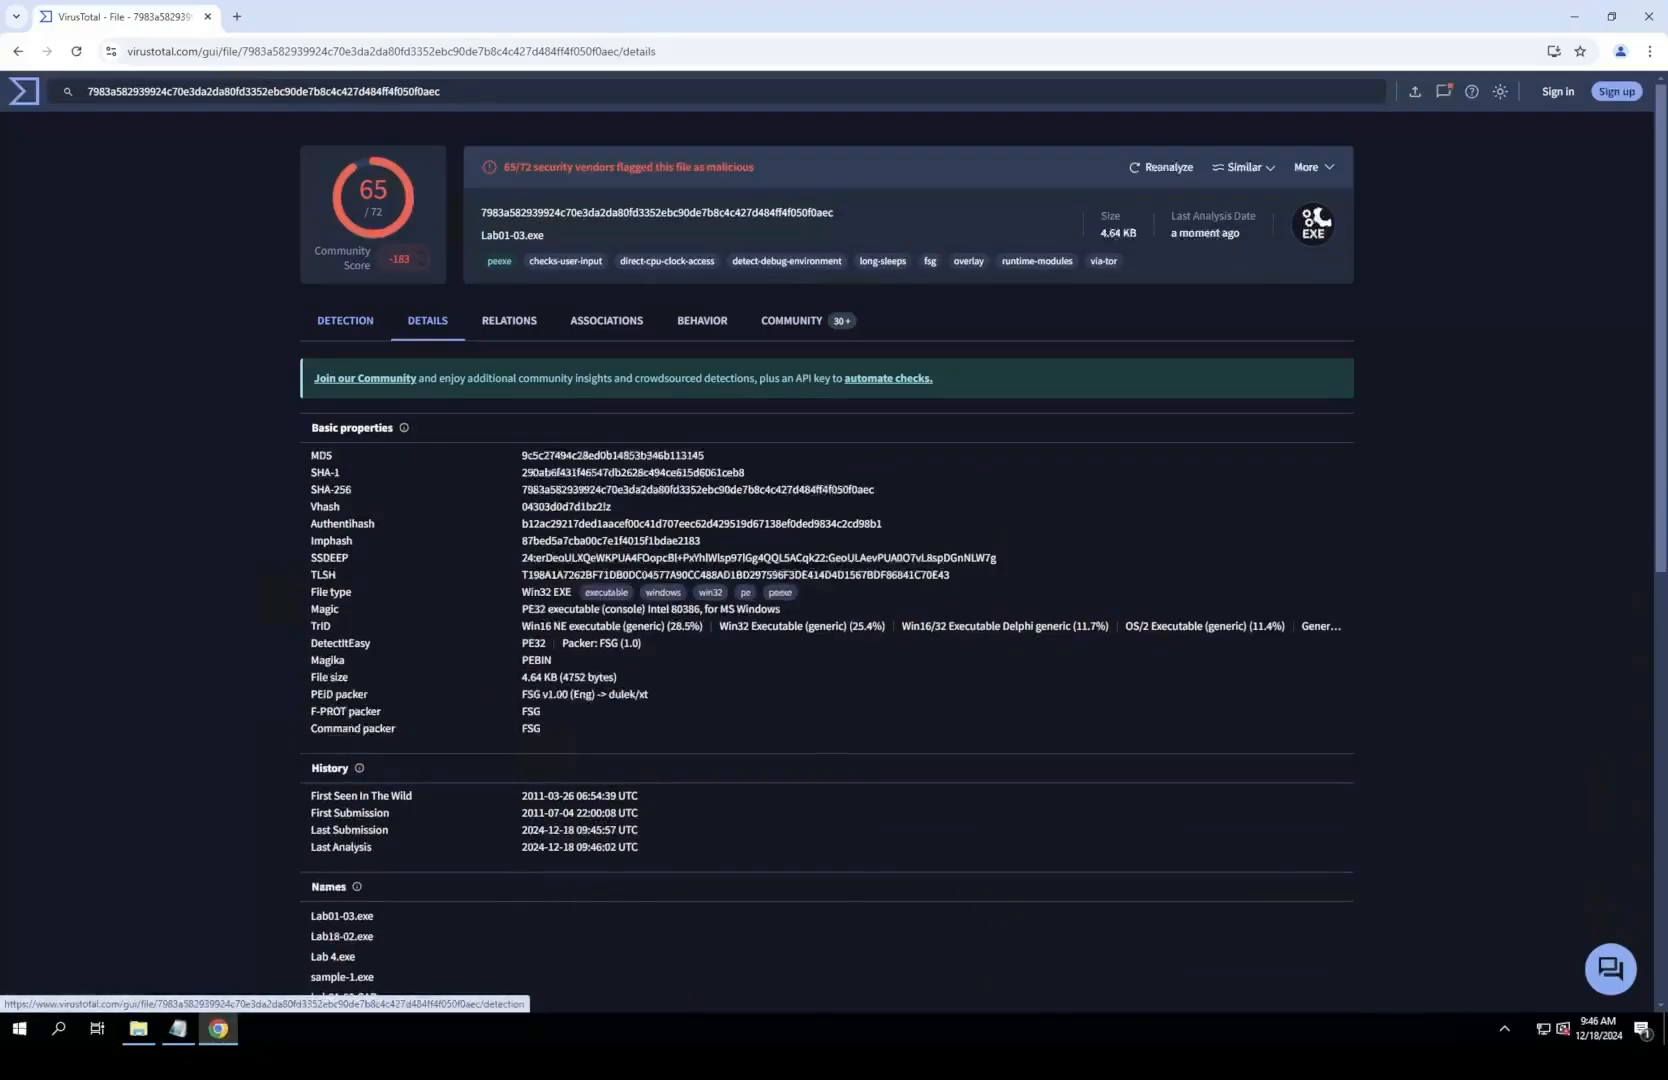
{"action": "left_click", "coordinate": [345, 320]}
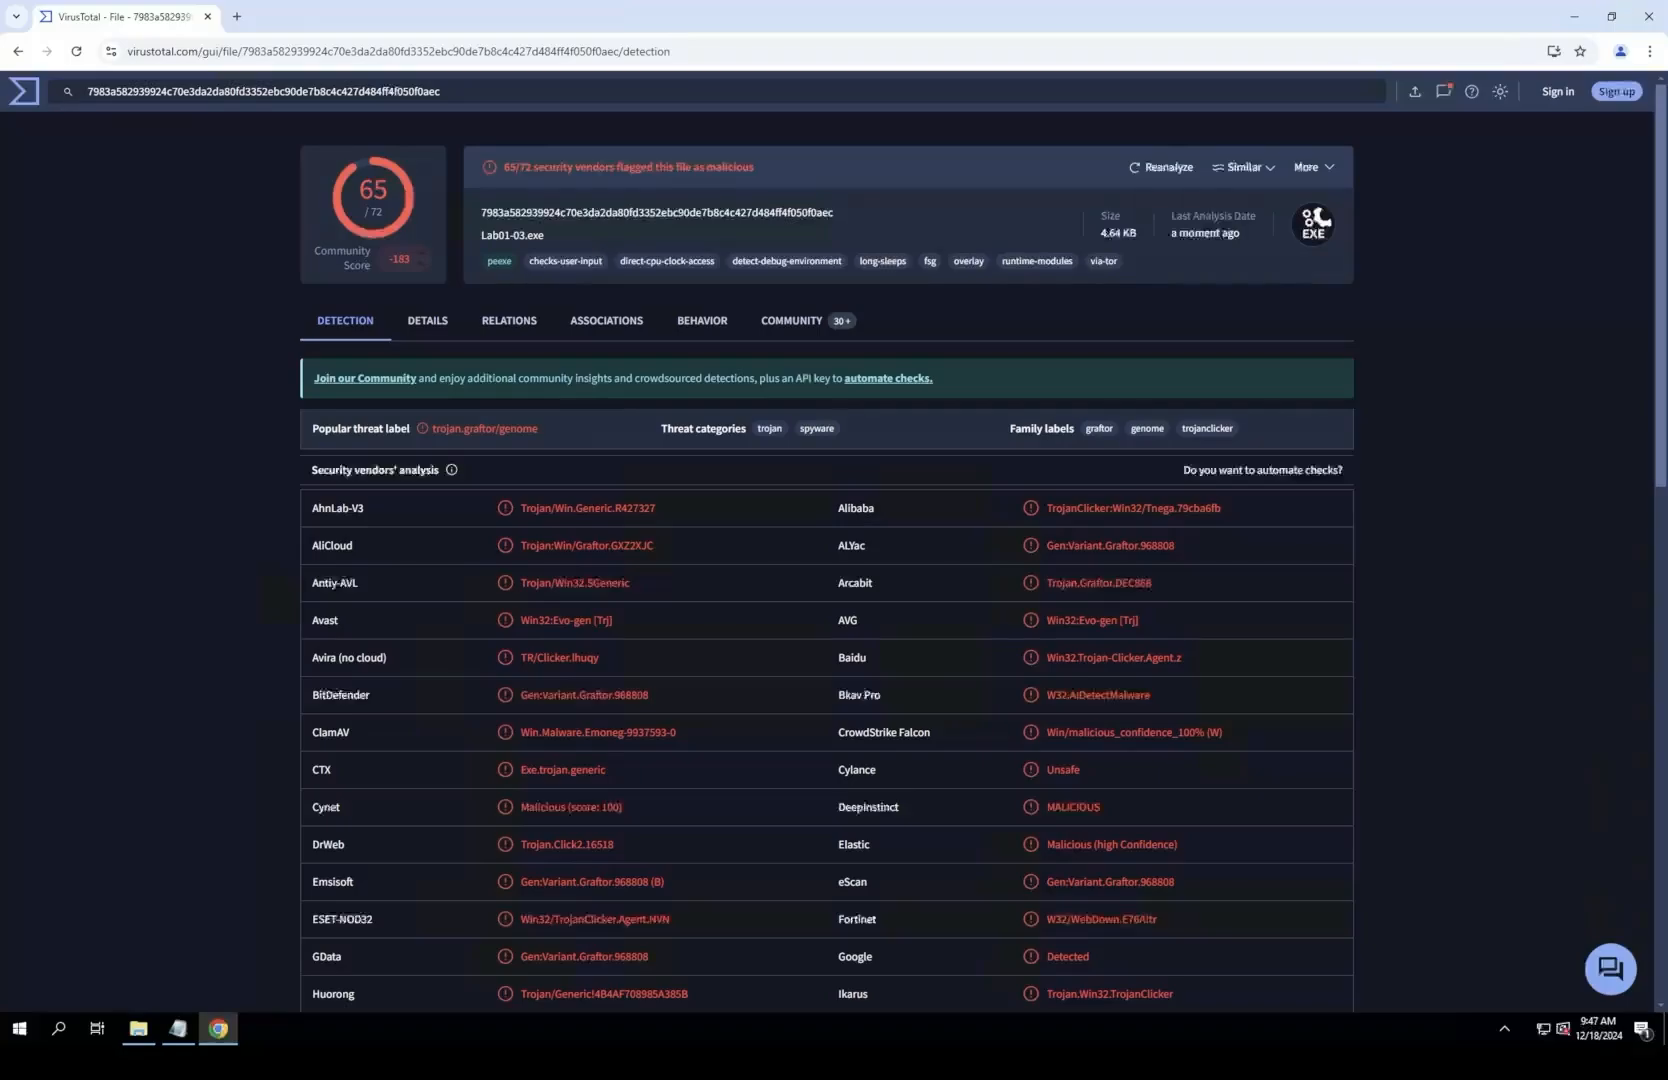
Step: Copy the line "65/72 security vendors flagged this file as malicious" and paste it into Notepad as the answer below question 1
{"action": "left_click_drag", "start_coordinate": [503, 167], "coordinate": [756, 167]}
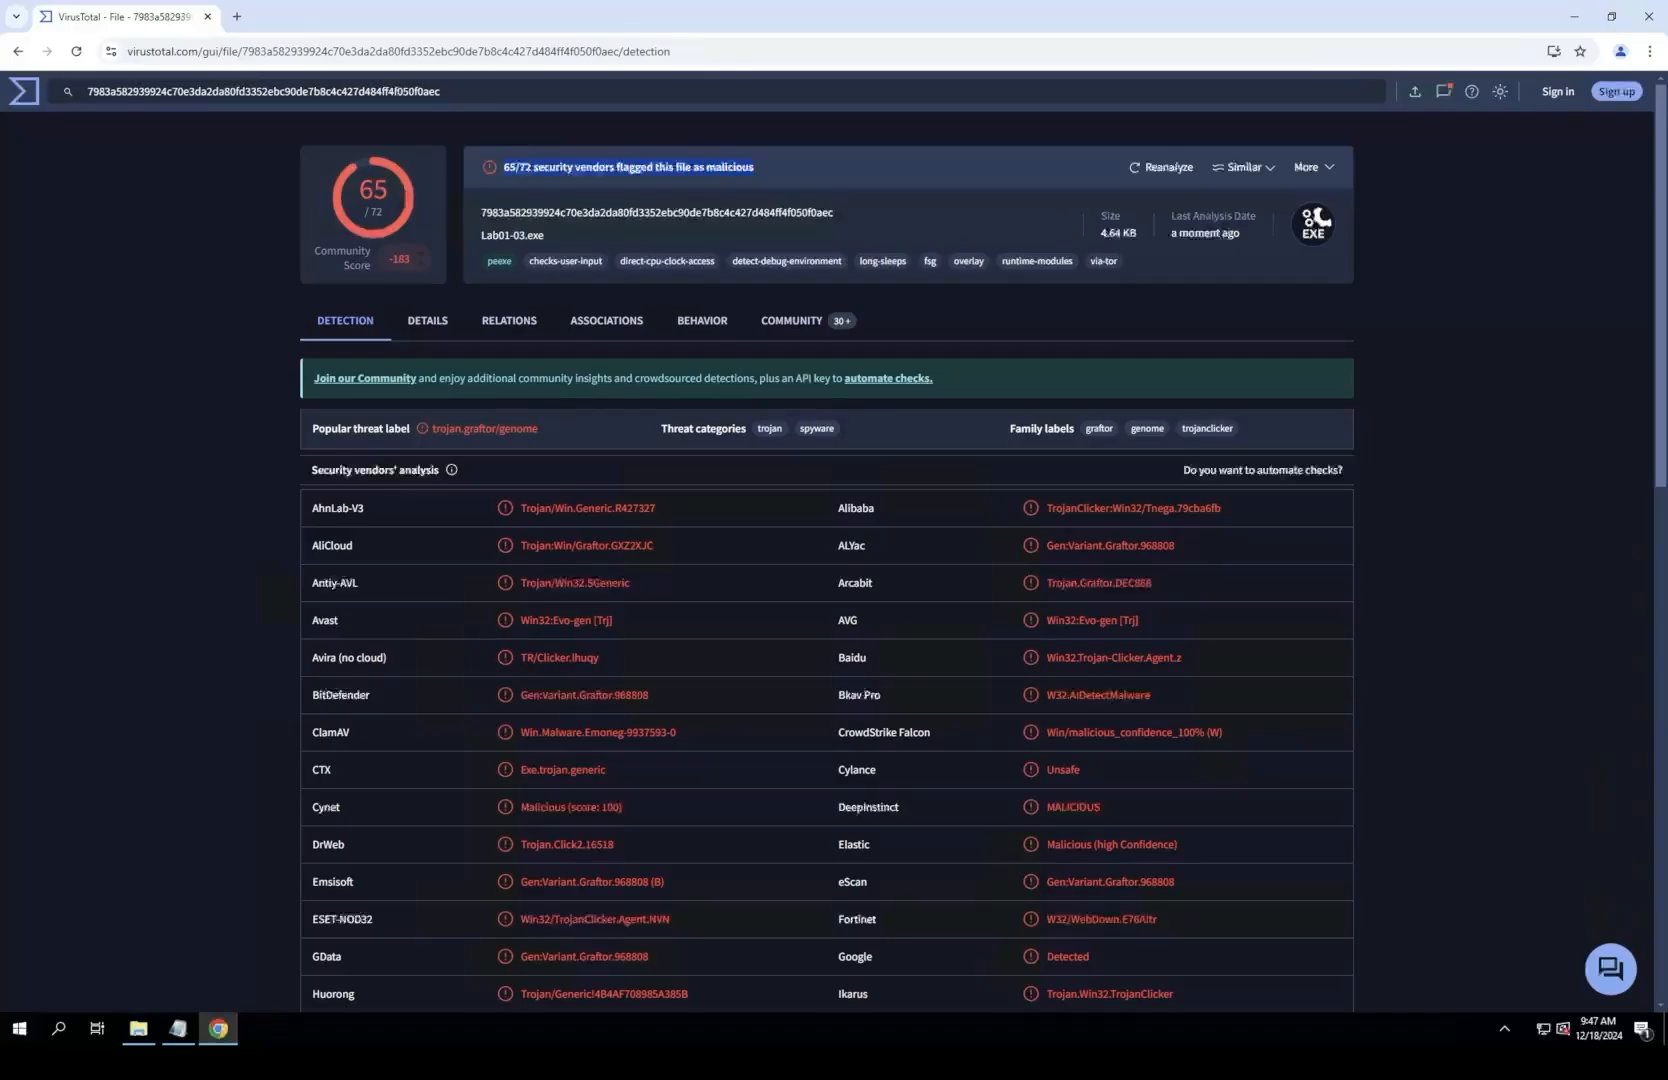
{"action": "right_click", "coordinate": [736, 170]}
{"action": "left_click", "coordinate": [736, 170]}
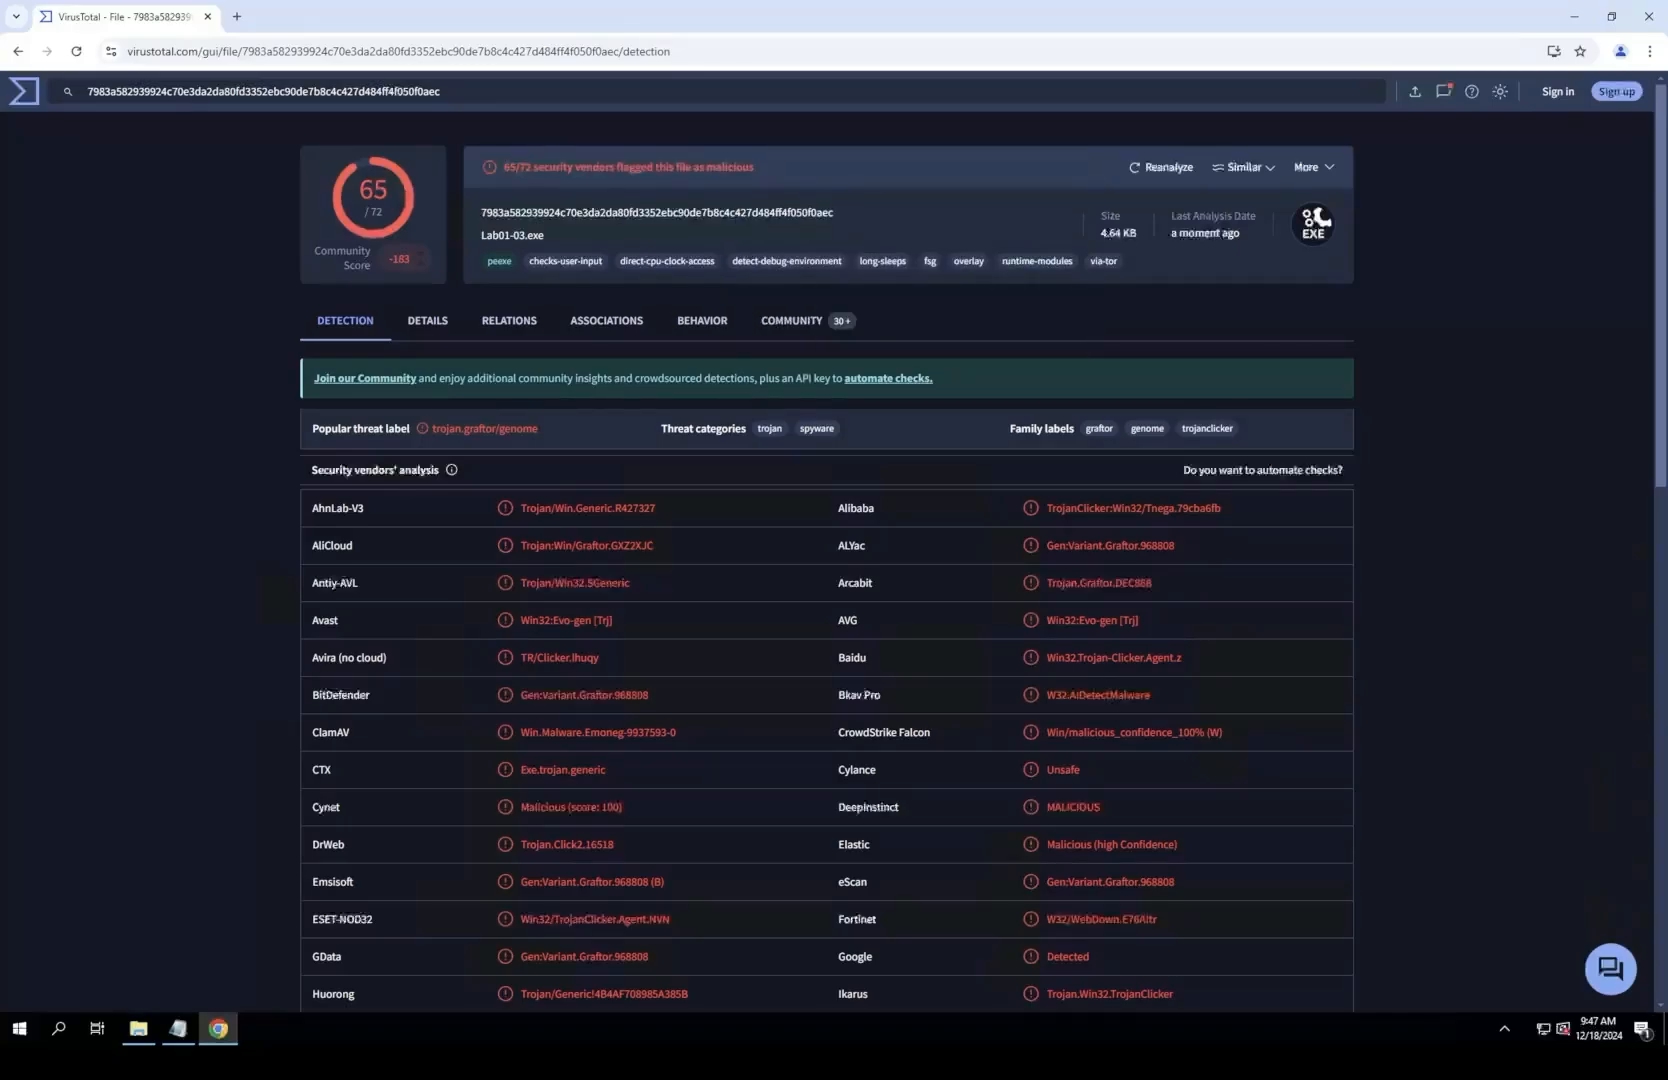
{"action": "triple_click", "coordinate": [736, 170]}
{"action": "right_click", "coordinate": [736, 168]}
{"action": "left_click", "coordinate": [770, 183]}
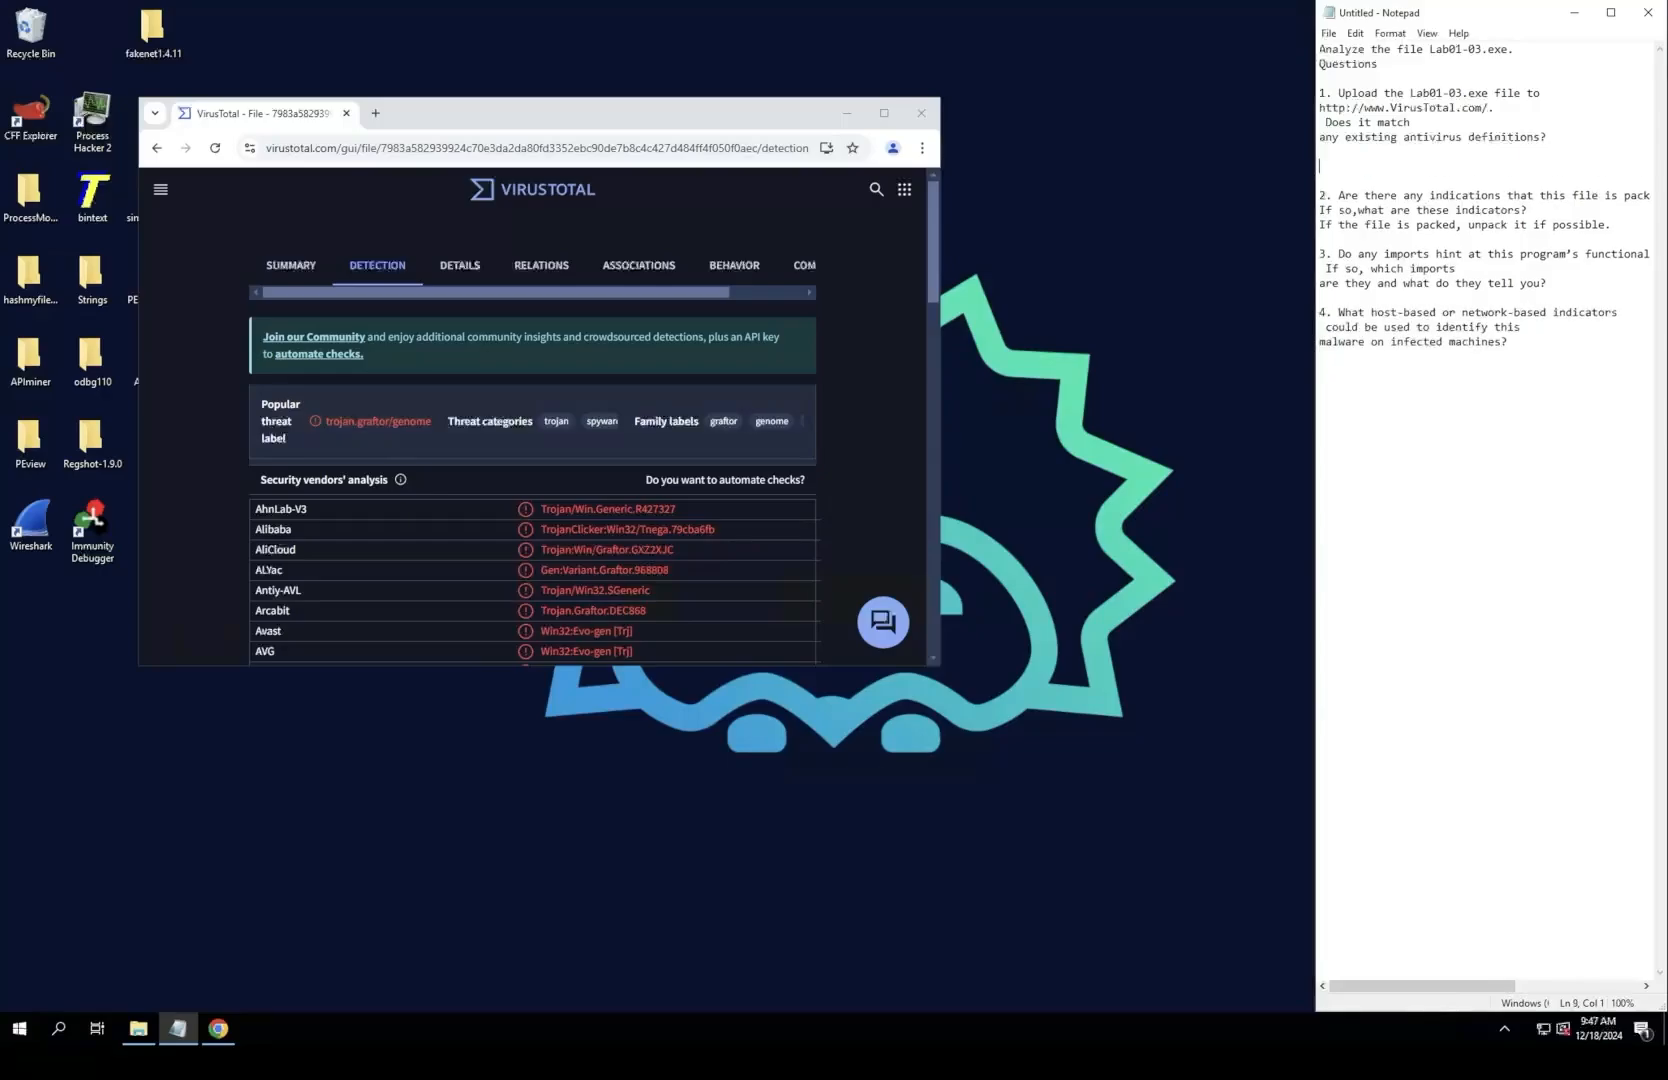
{"action": "key", "text": "ctrl+v"}
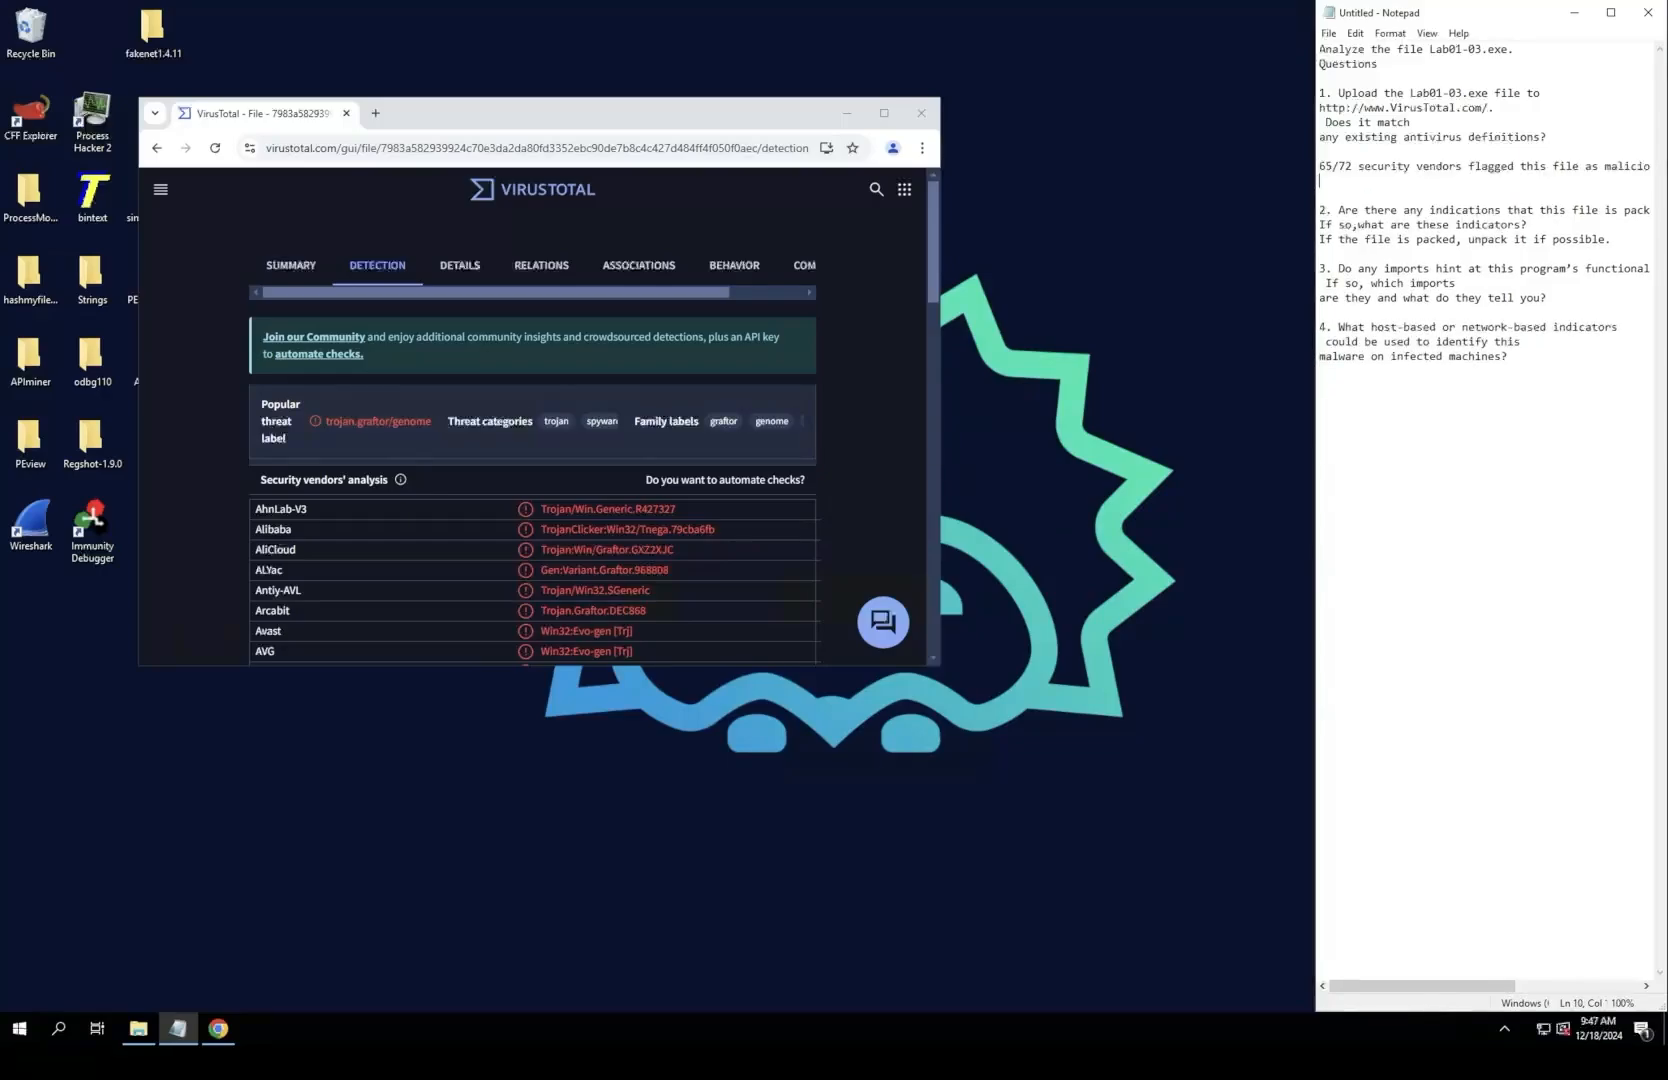
Step: Break the question 1 answer in Notepad before "malicious" and look through the security vendors' detections on VirusTotal
{"action": "left_click", "coordinate": [1604, 167]}
{"action": "key", "text": "Return"}
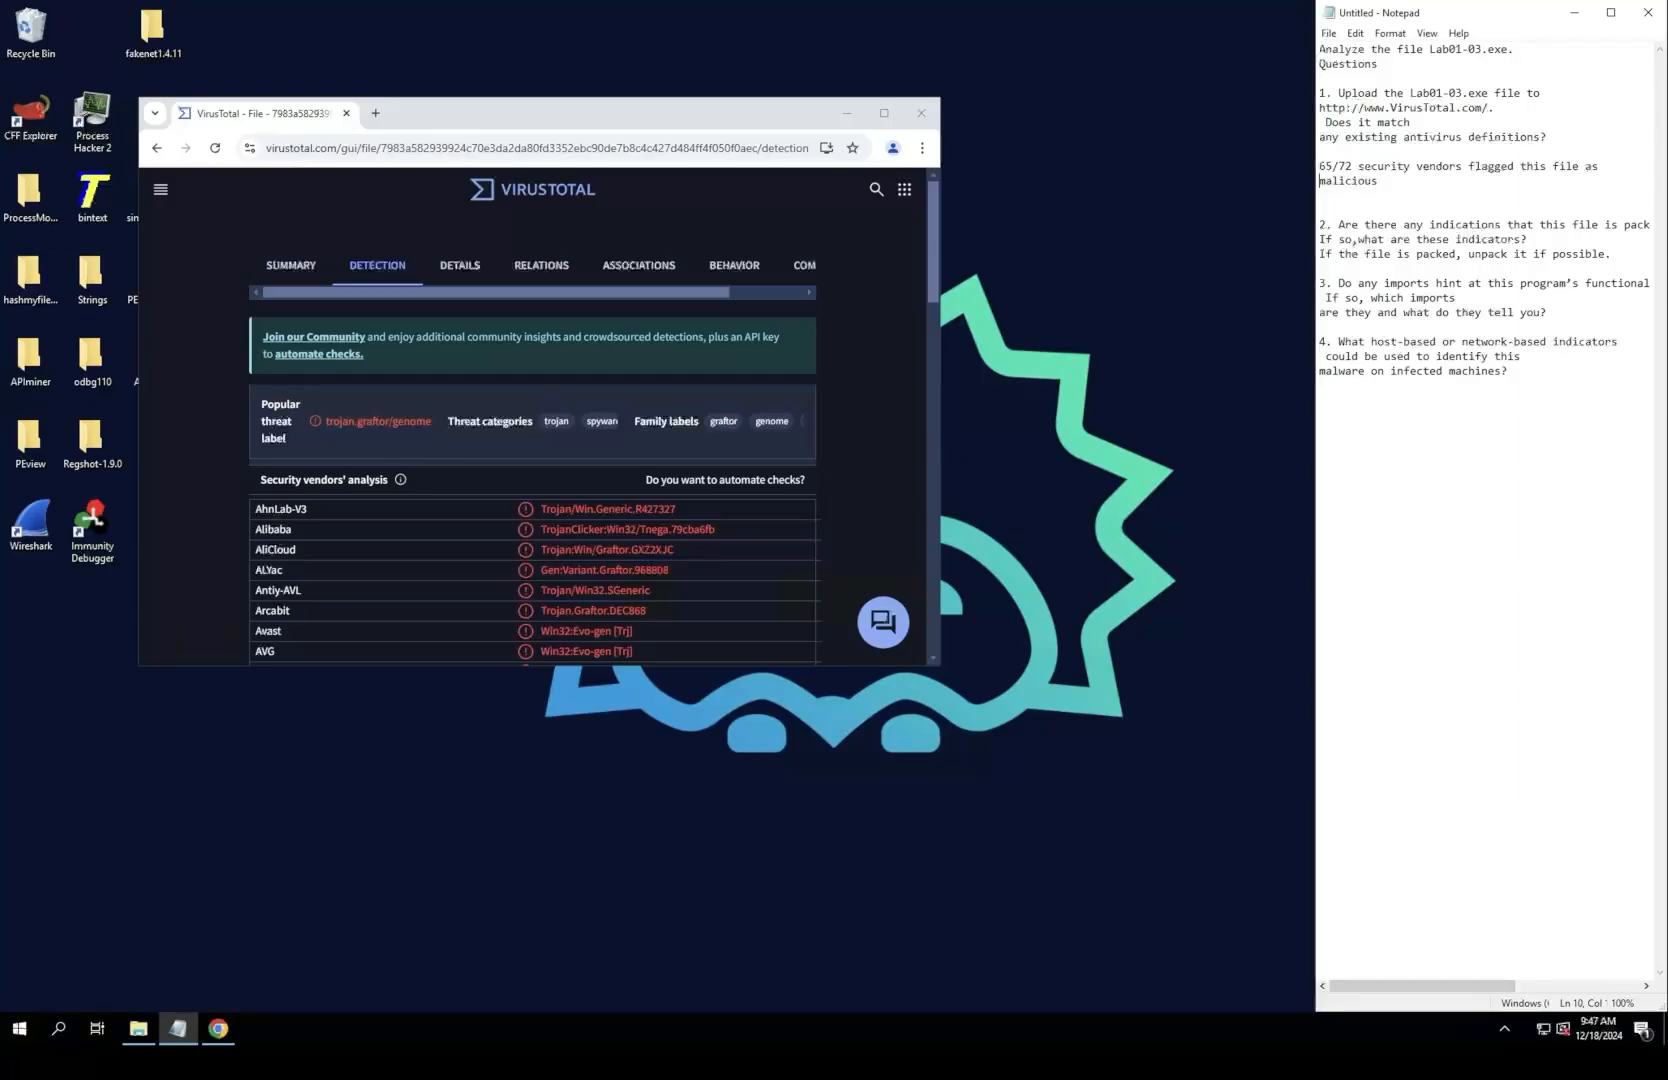
{"action": "scroll", "coordinate": [532, 420], "scroll_direction": "down", "scroll_amount": 3}
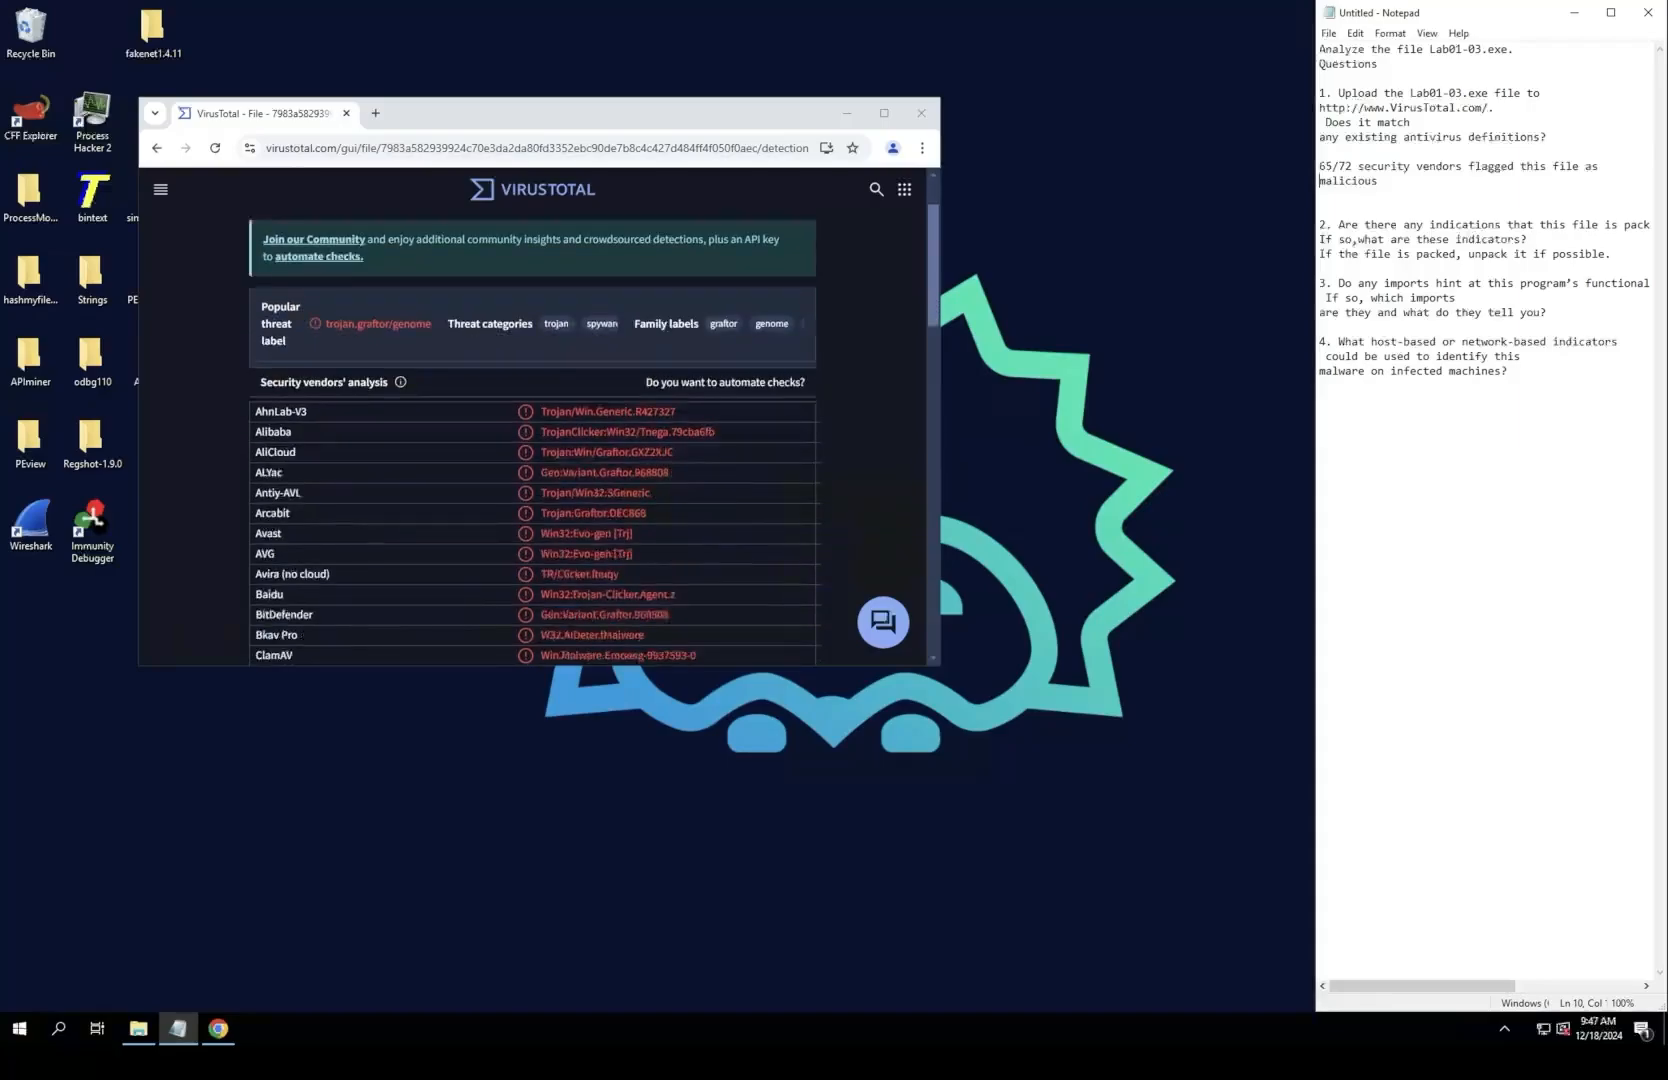
{"action": "scroll", "coordinate": [532, 440], "scroll_direction": "down", "scroll_amount": 1}
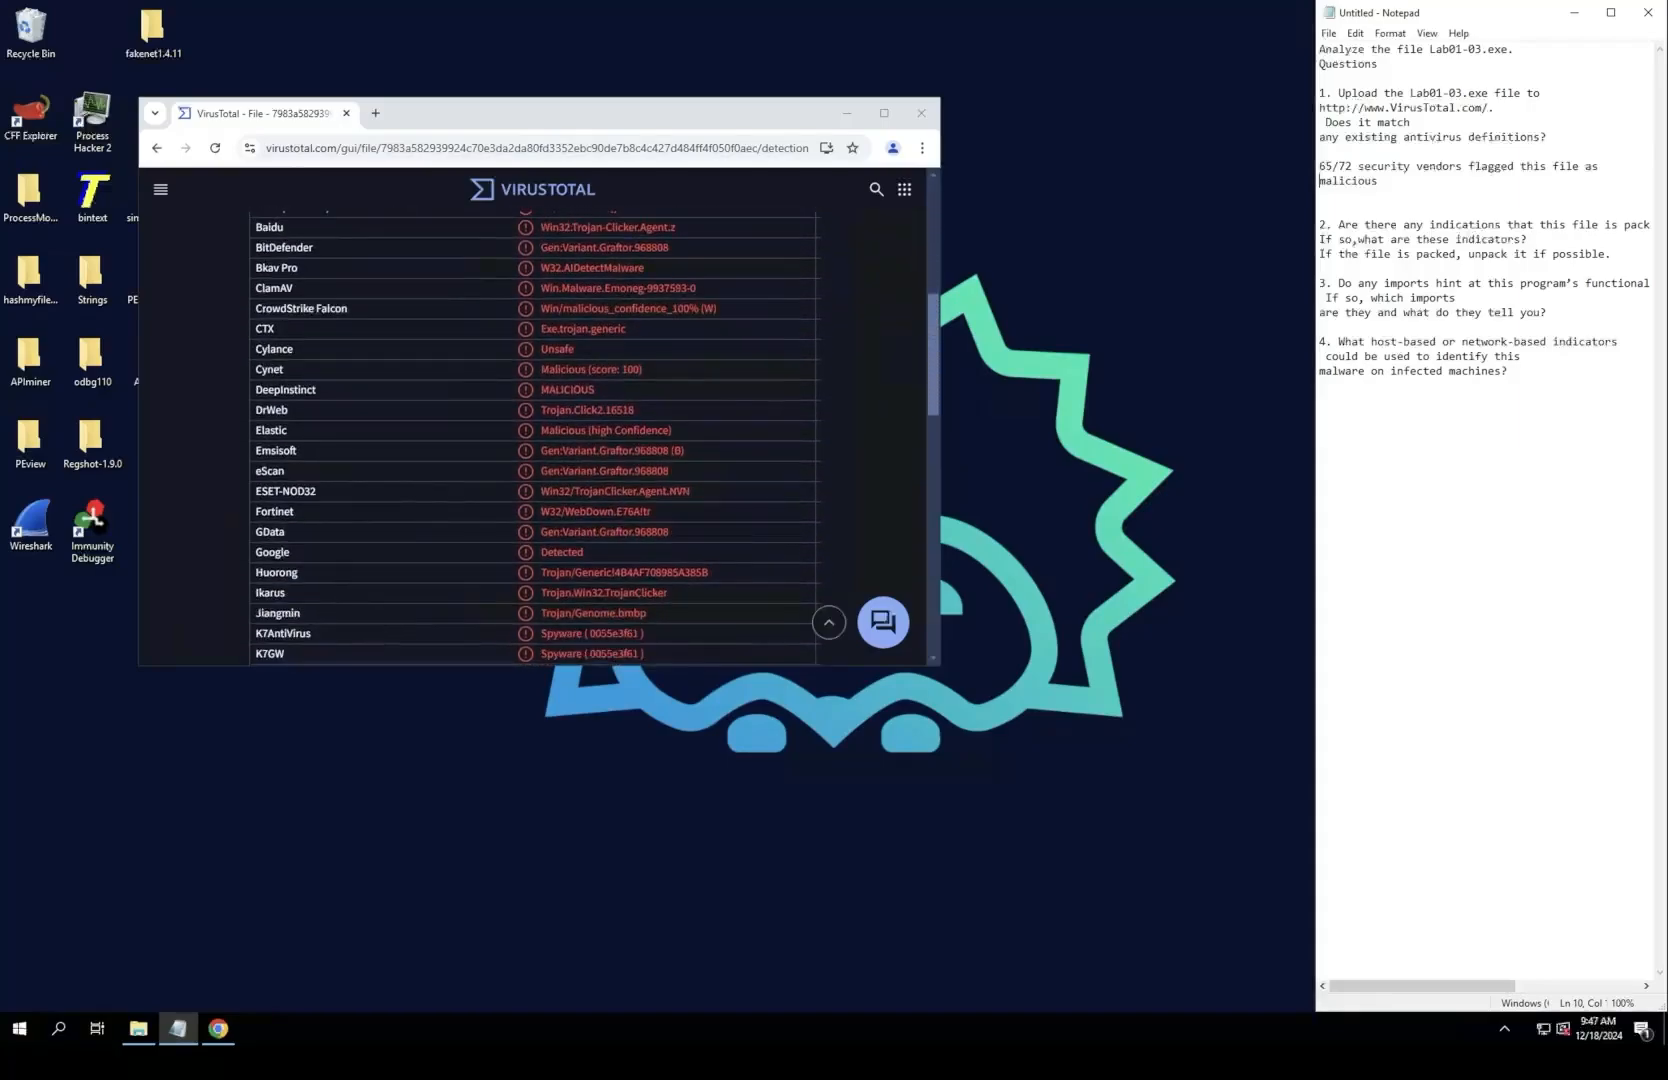
{"action": "left_click_drag", "start_coordinate": [600, 113], "coordinate": [650, 103]}
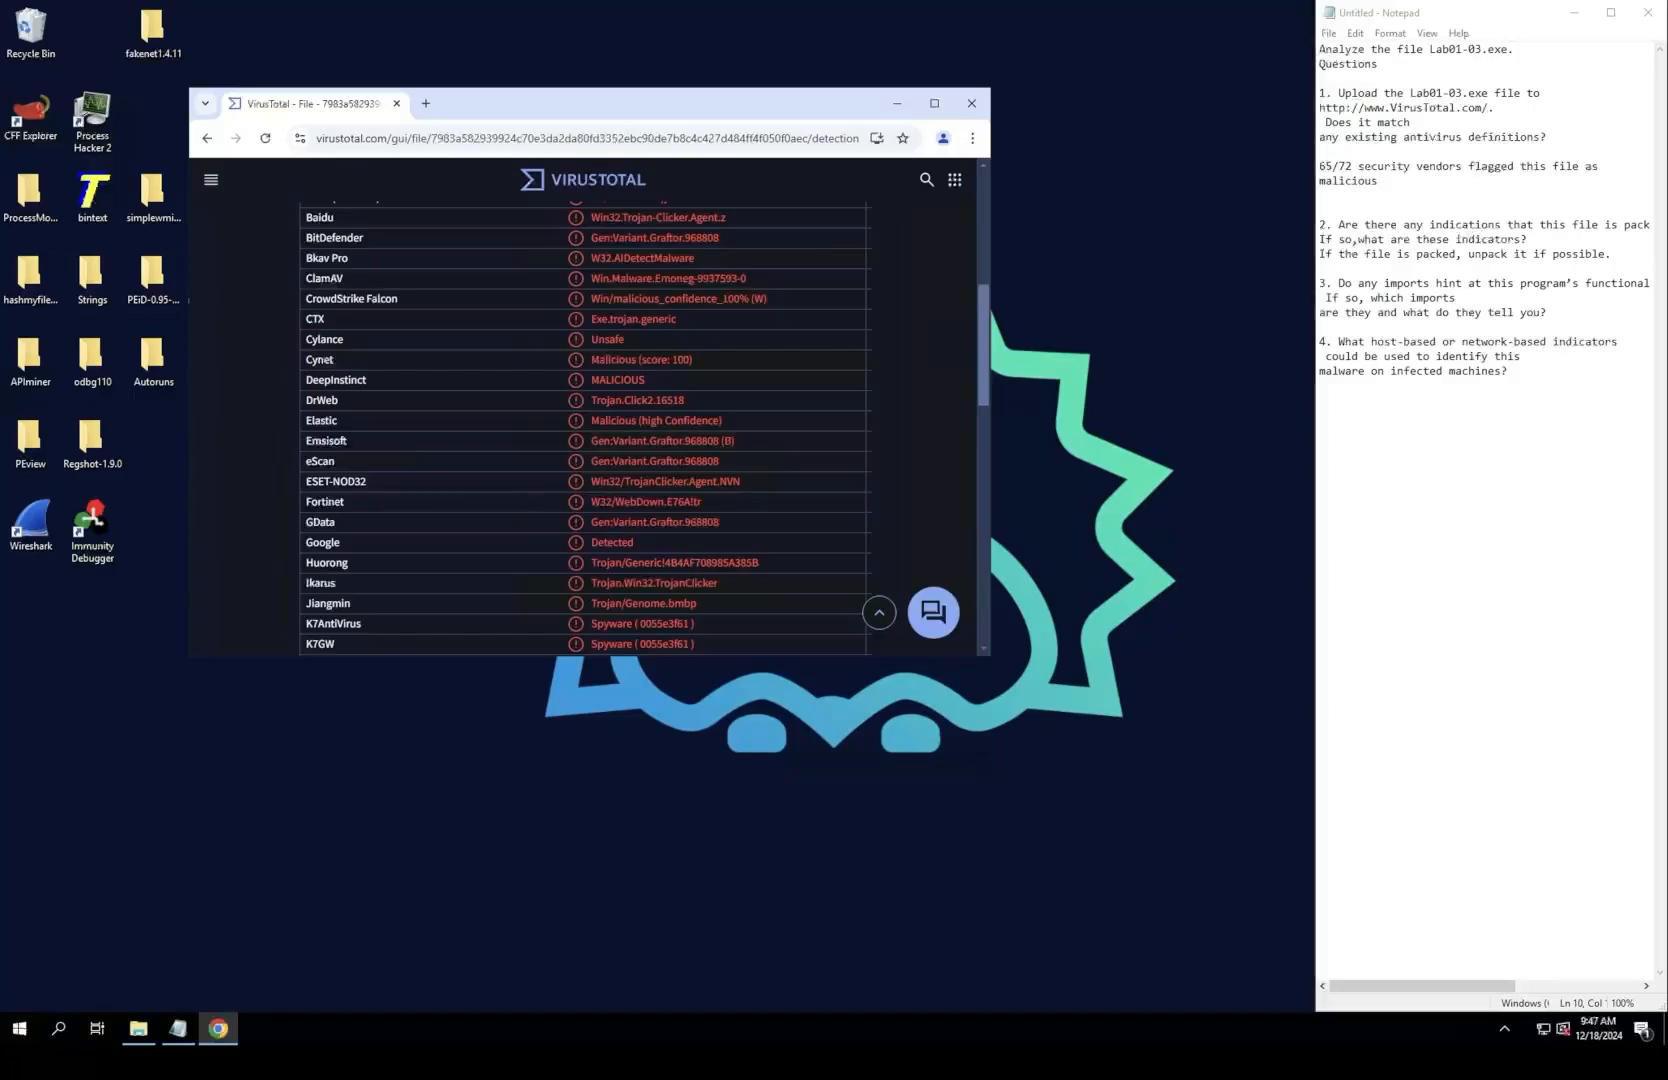
Step: Break question 2 in Notepad before "packed or obfuscated?" and add an empty answer line below the question
{"action": "left_click", "coordinate": [1624, 225]}
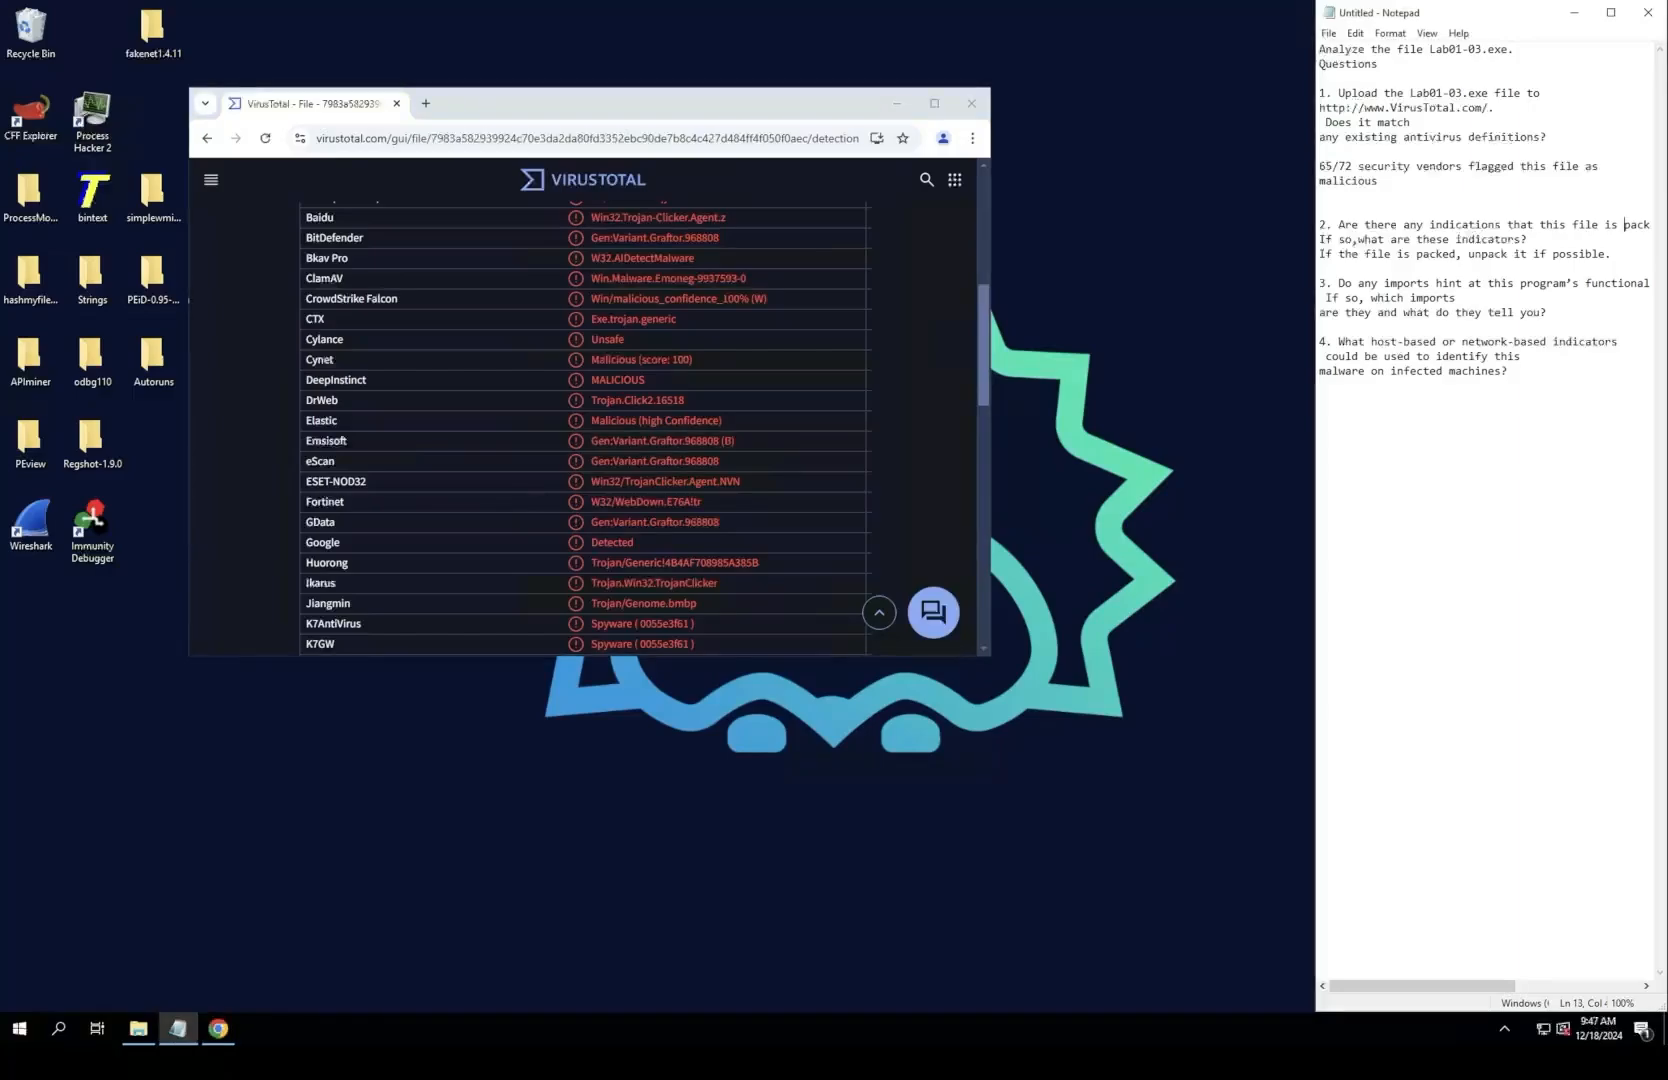
{"action": "key", "text": "Return"}
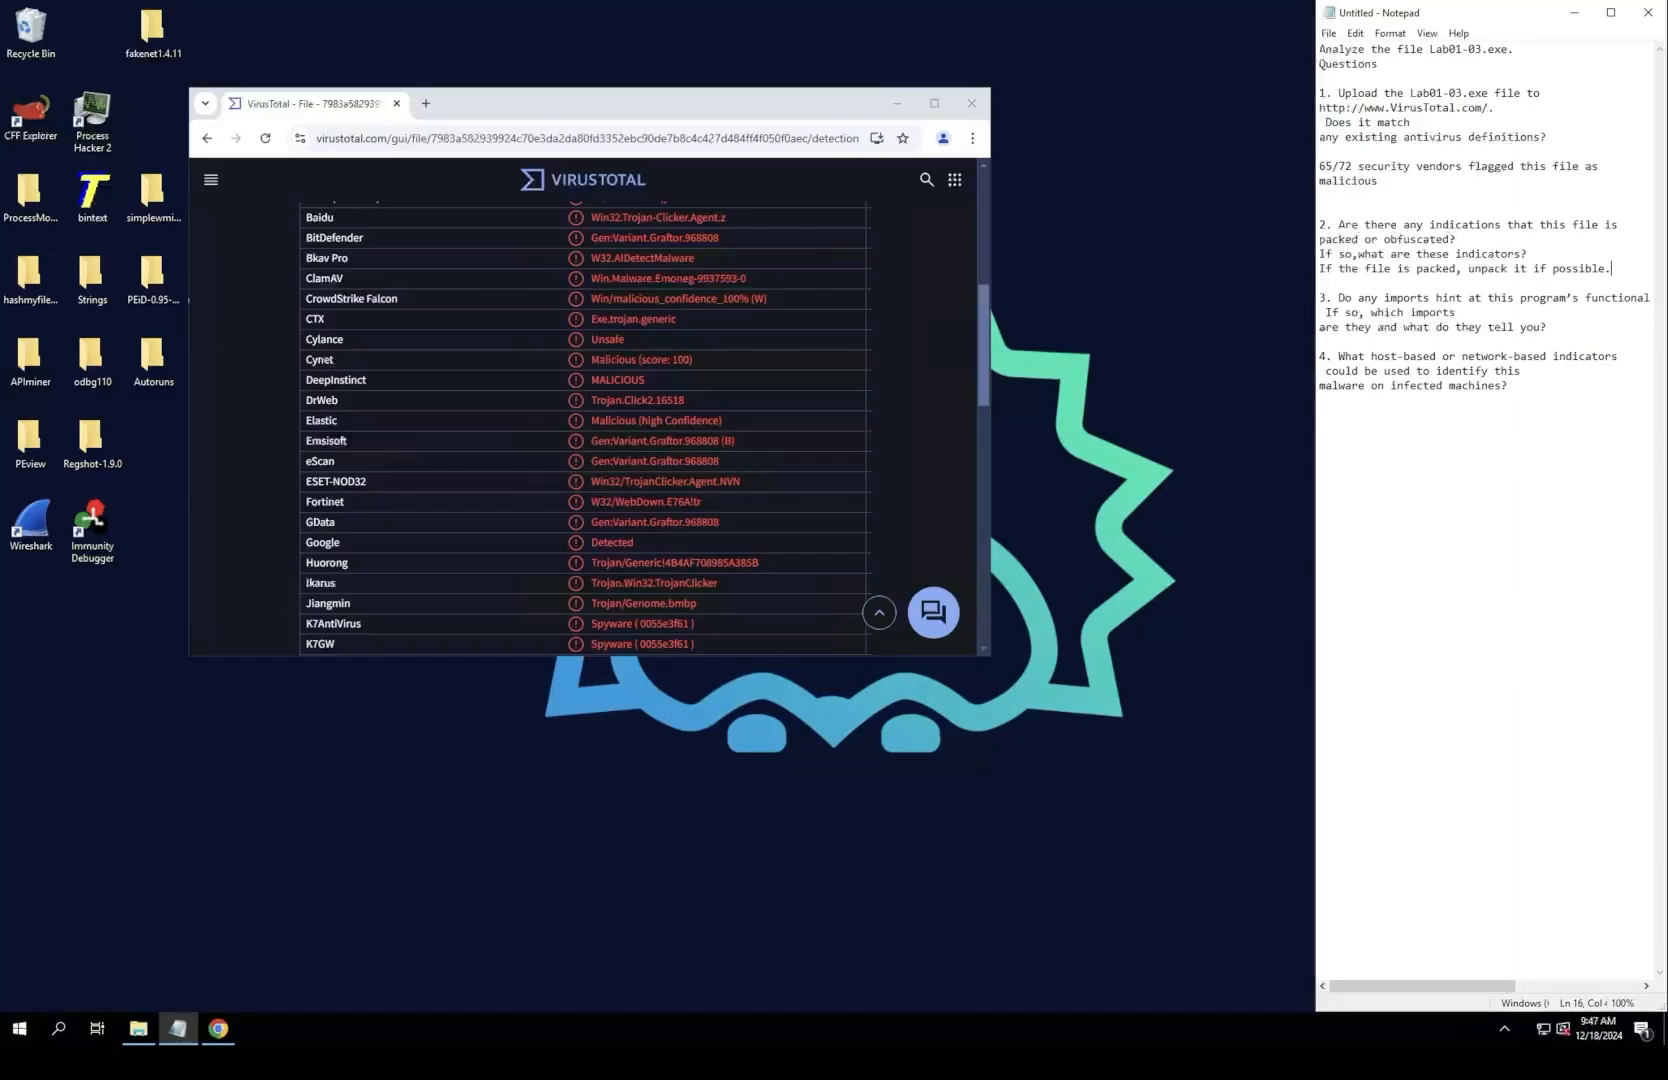
{"action": "key", "text": "Return"}
{"action": "key", "text": "Return"}
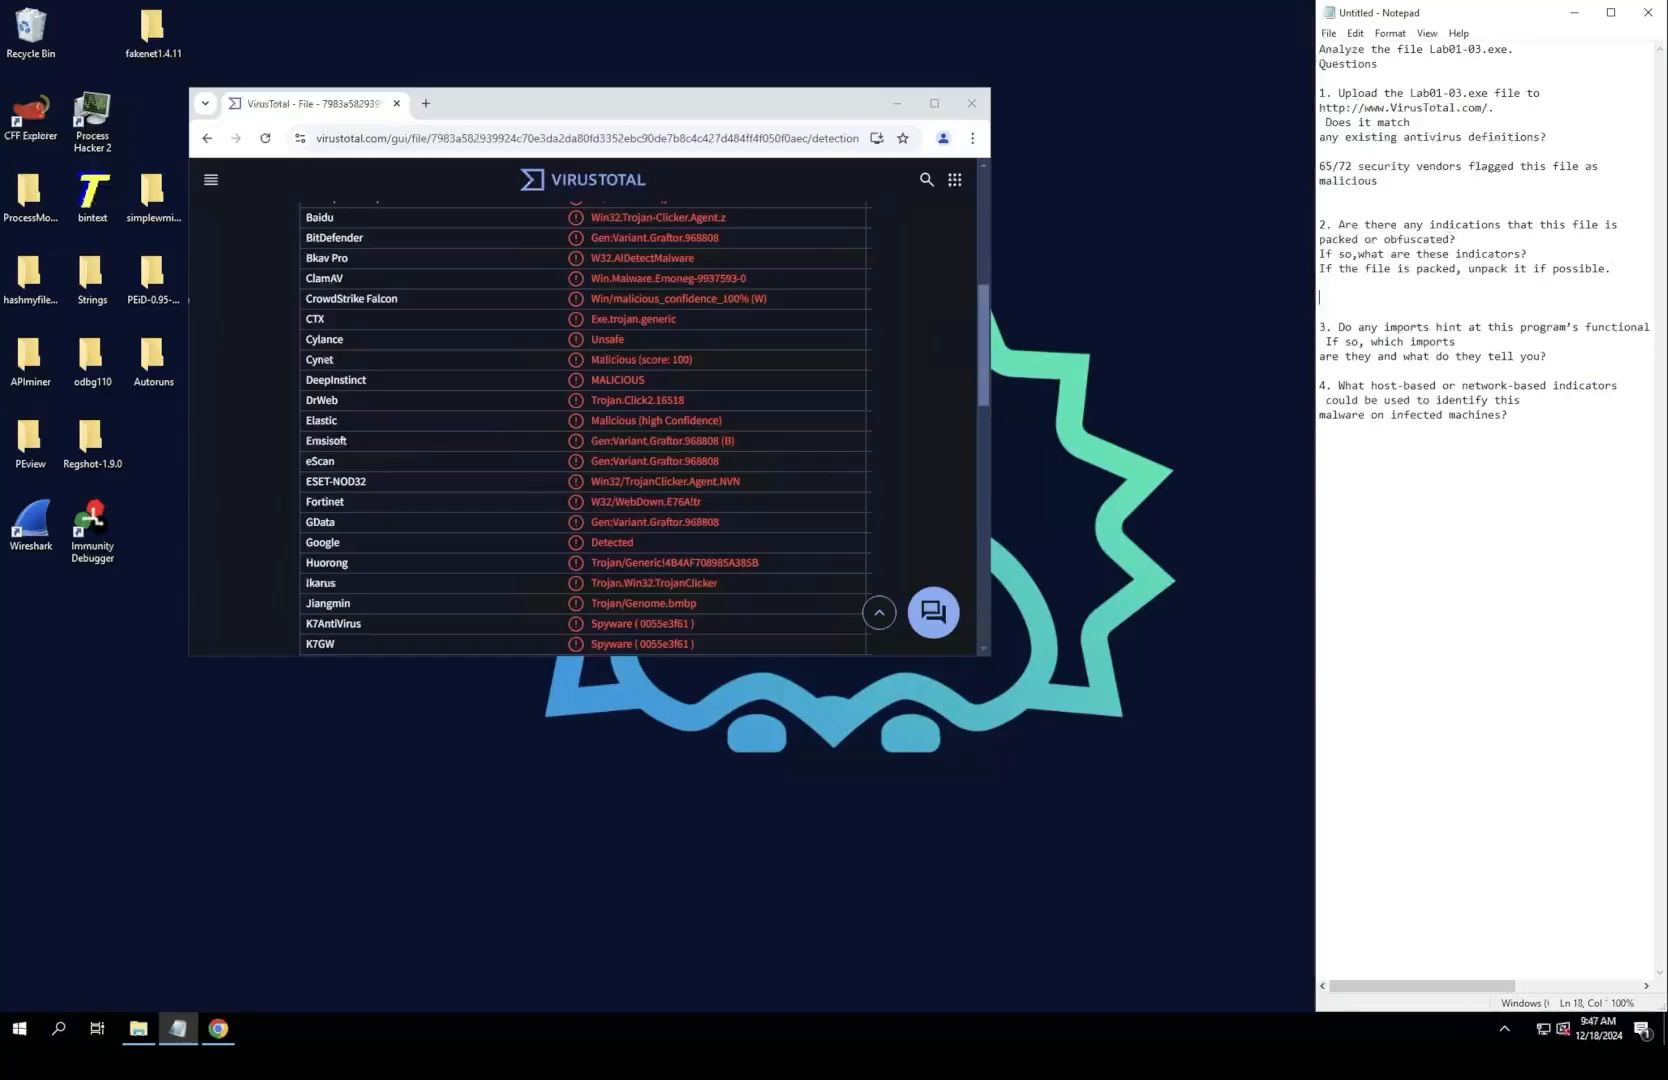
Step: Check the packer tag on the VirusTotal page and enter "fsg packer" as the Notepad answer to question 2
{"action": "type", "text": "FPG"}
{"action": "scroll", "coordinate": [585, 430], "scroll_direction": "up", "scroll_amount": 2}
{"action": "scroll", "coordinate": [585, 430], "scroll_direction": "up", "scroll_amount": 3}
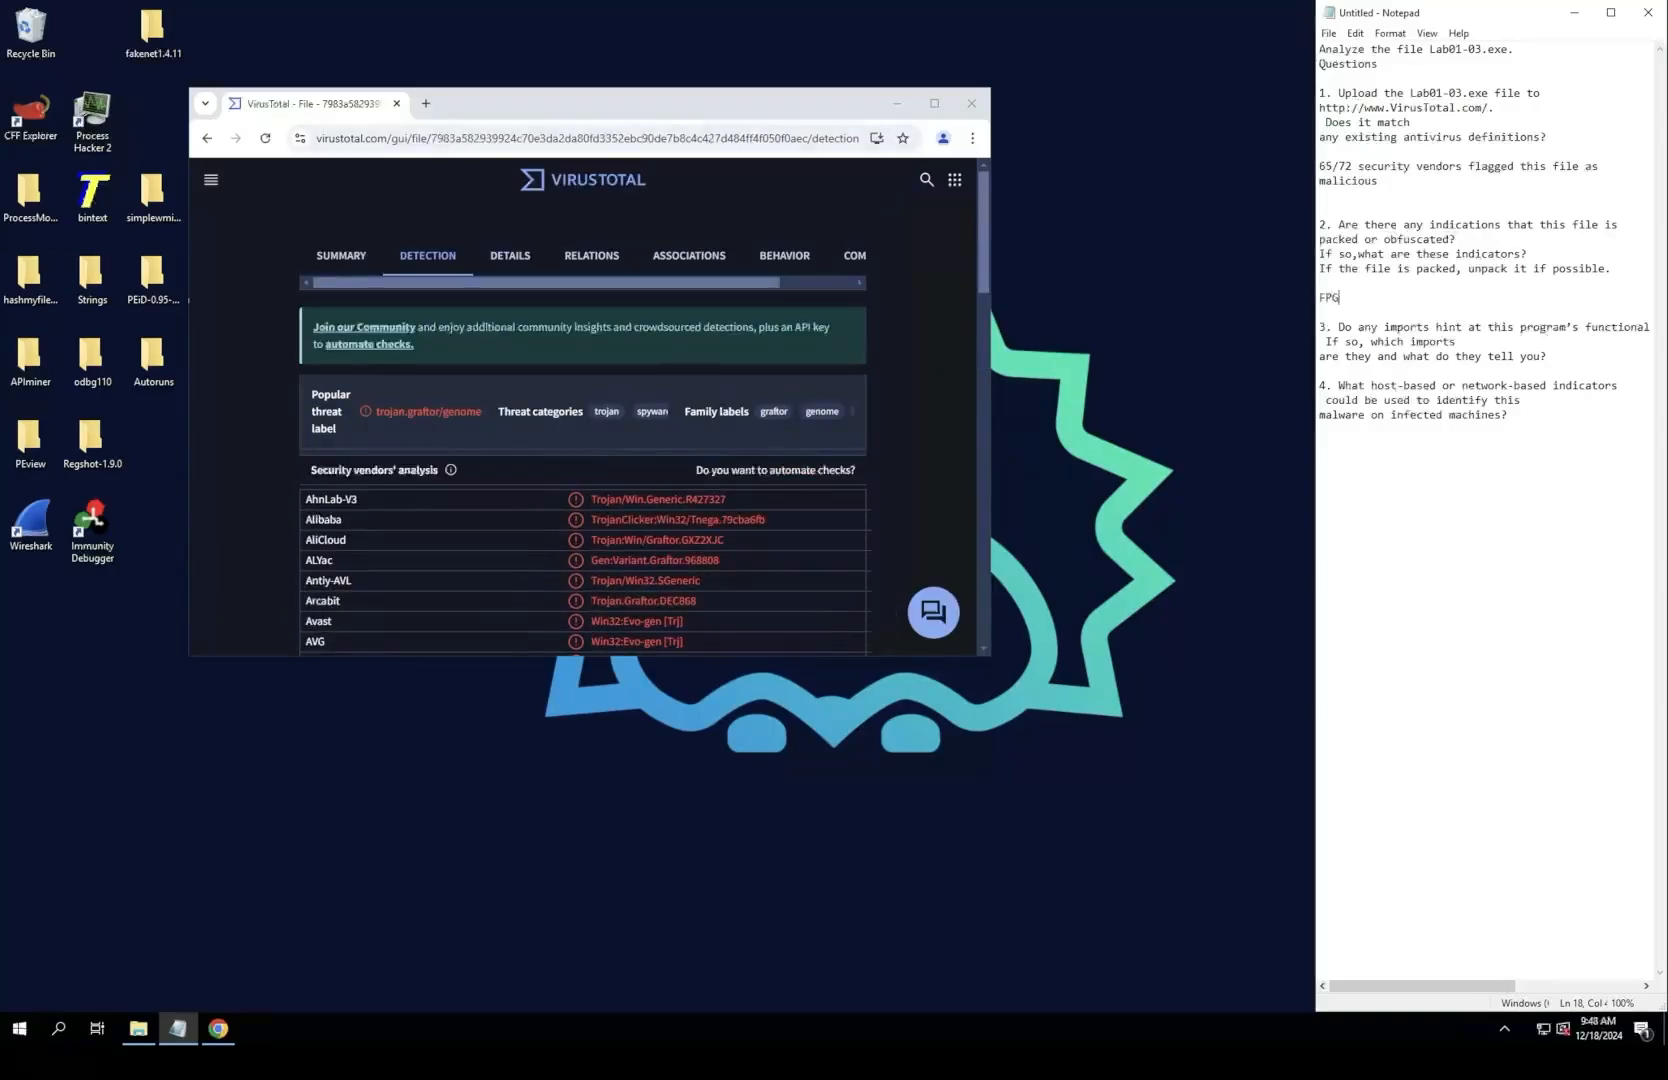
{"action": "left_click", "coordinate": [934, 103]}
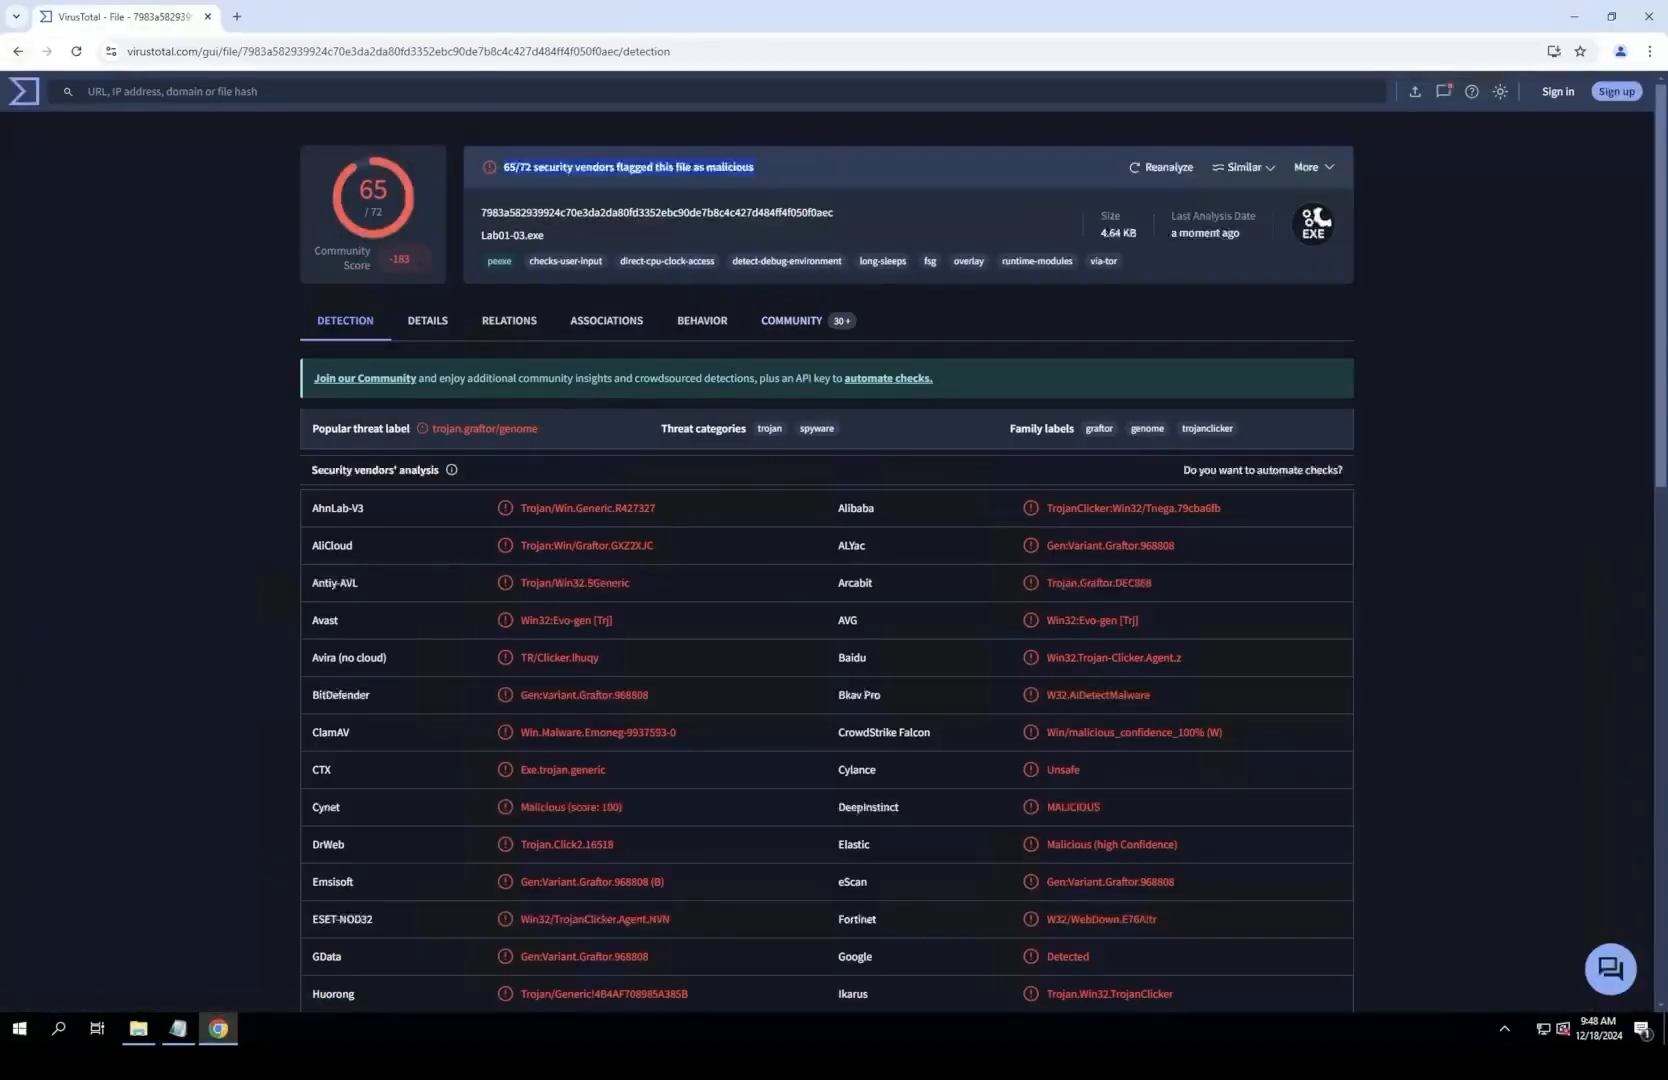
{"action": "left_click_drag", "start_coordinate": [520, 16], "coordinate": [330, 87]}
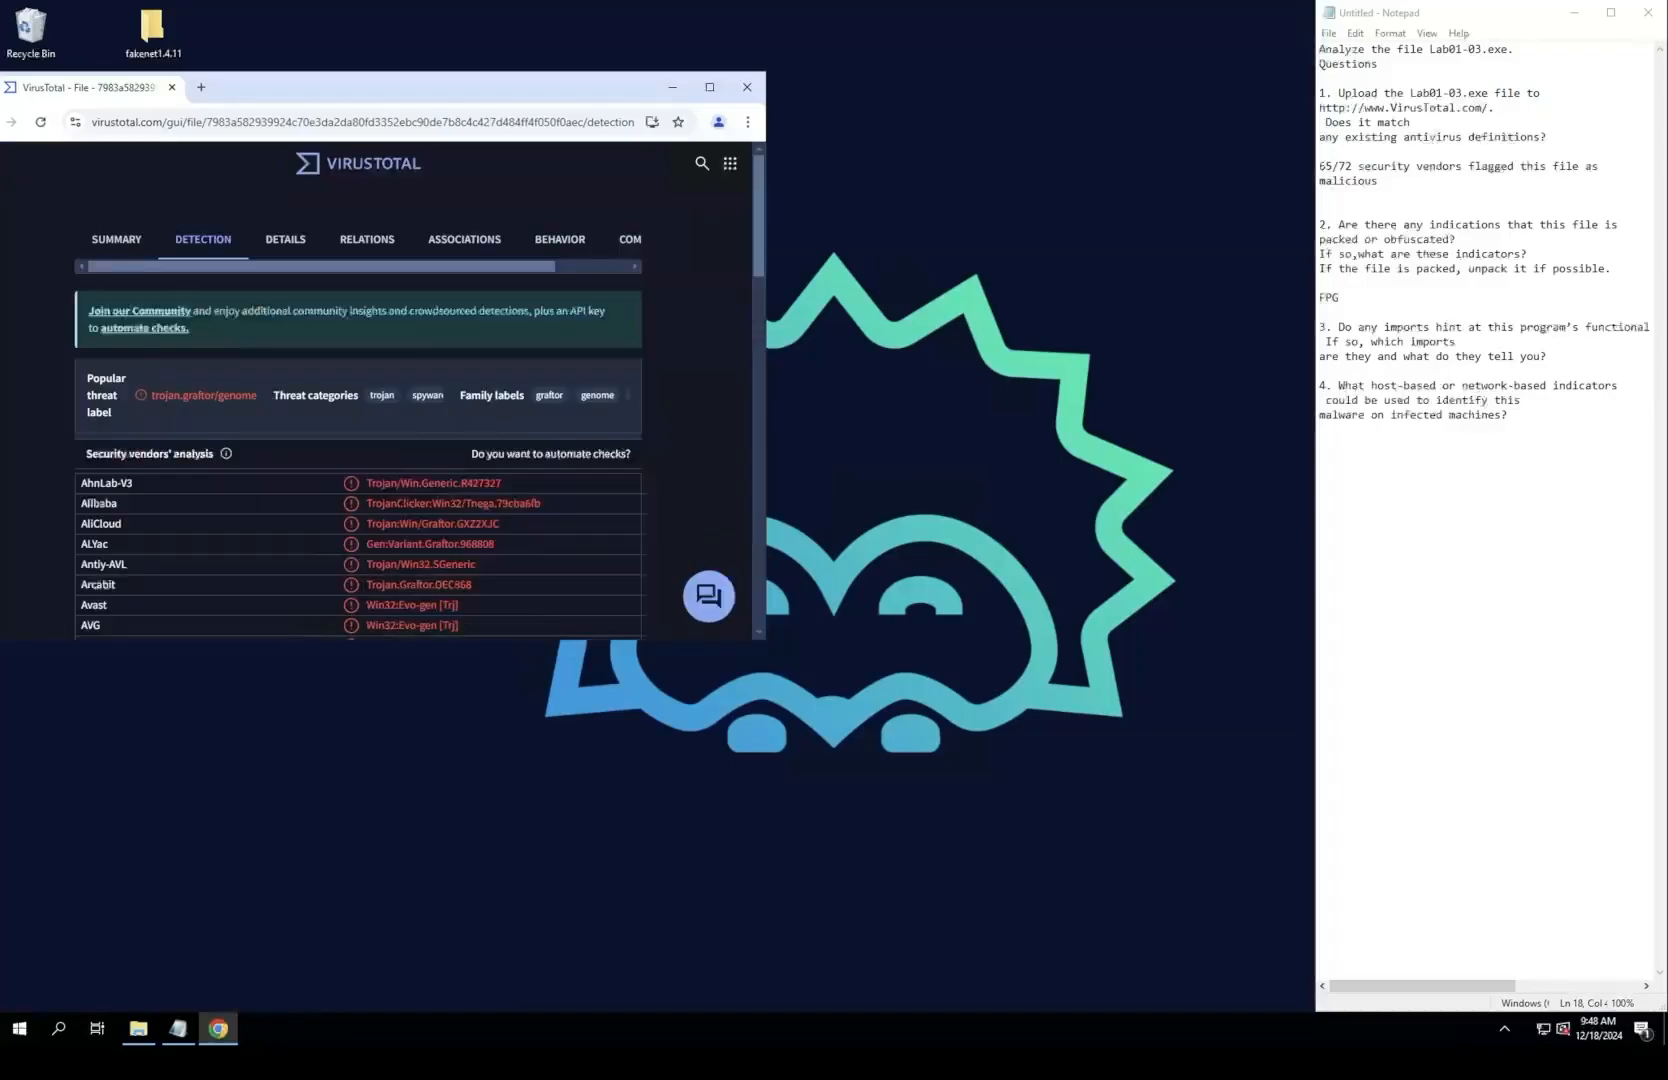
{"action": "key", "text": "alt+Tab"}
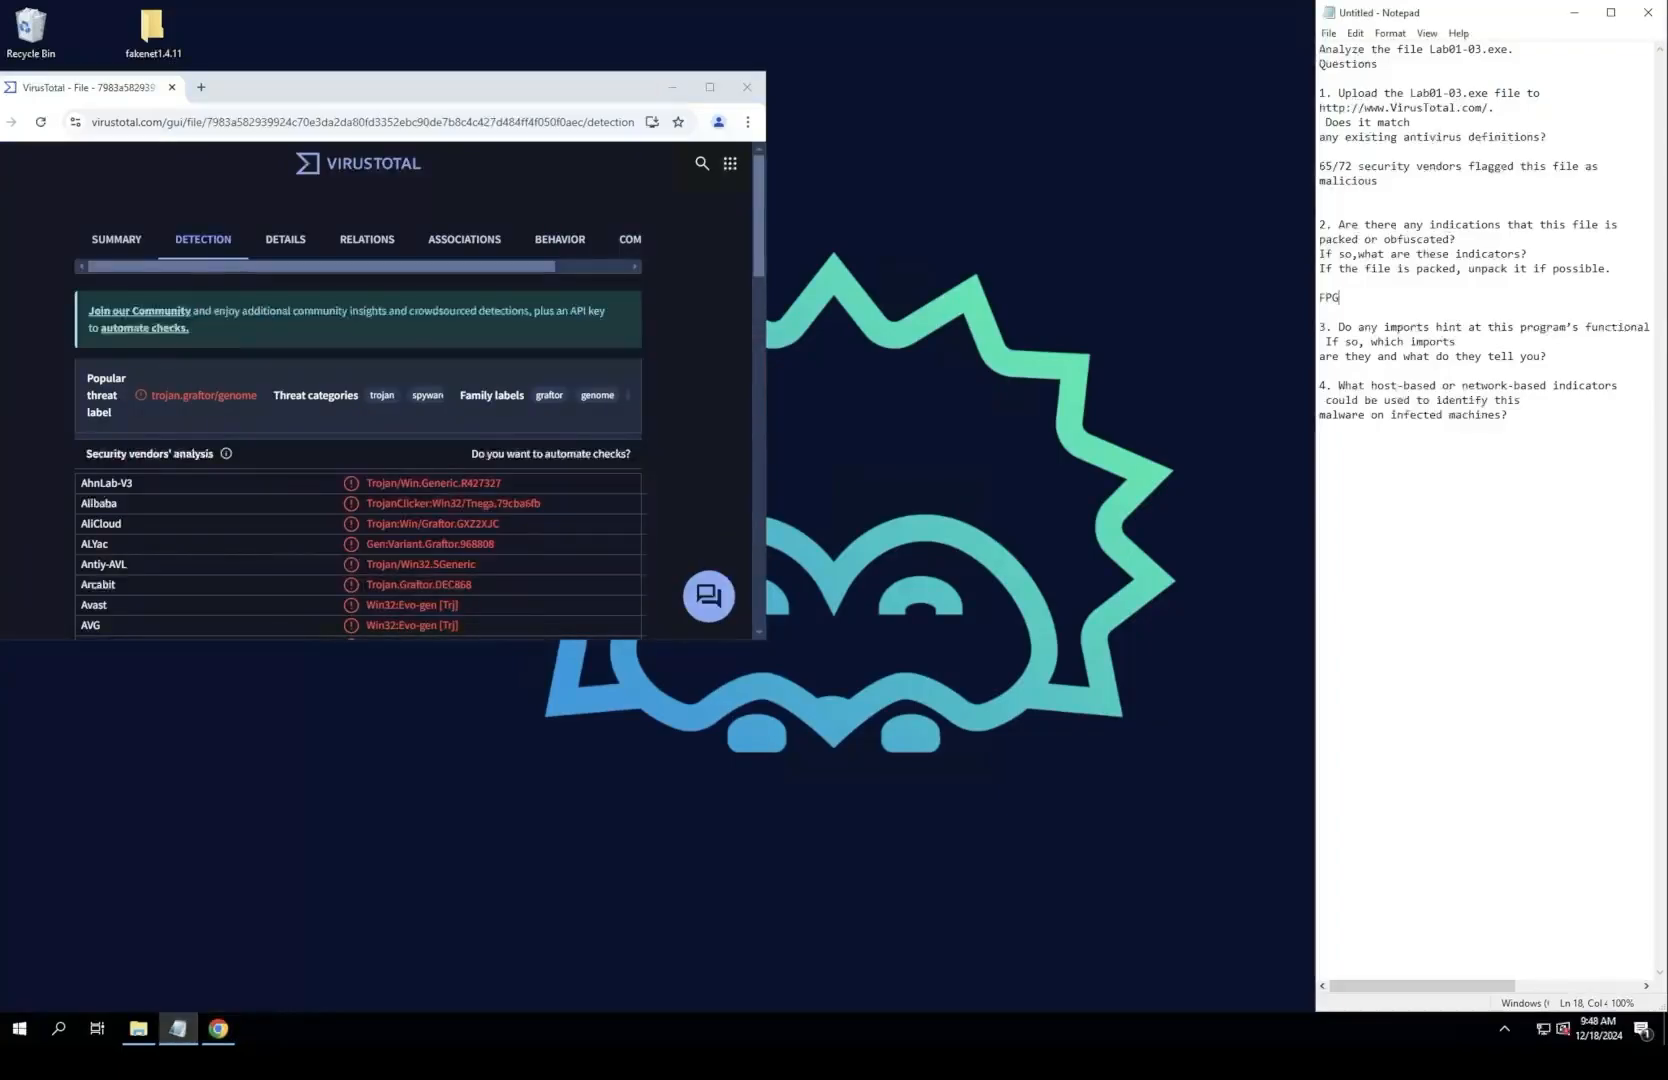
{"action": "key", "text": "BackSpace"}
{"action": "key", "text": "BackSpace"}
{"action": "key", "text": "BackSpace"}
{"action": "type", "text": "fsg packer"}
Step: Examine the file's VirusTotal details, comparing the virtual size and raw size of the Portable Executable sections
{"action": "left_click_drag", "start_coordinate": [560, 87], "coordinate": [733, 87]}
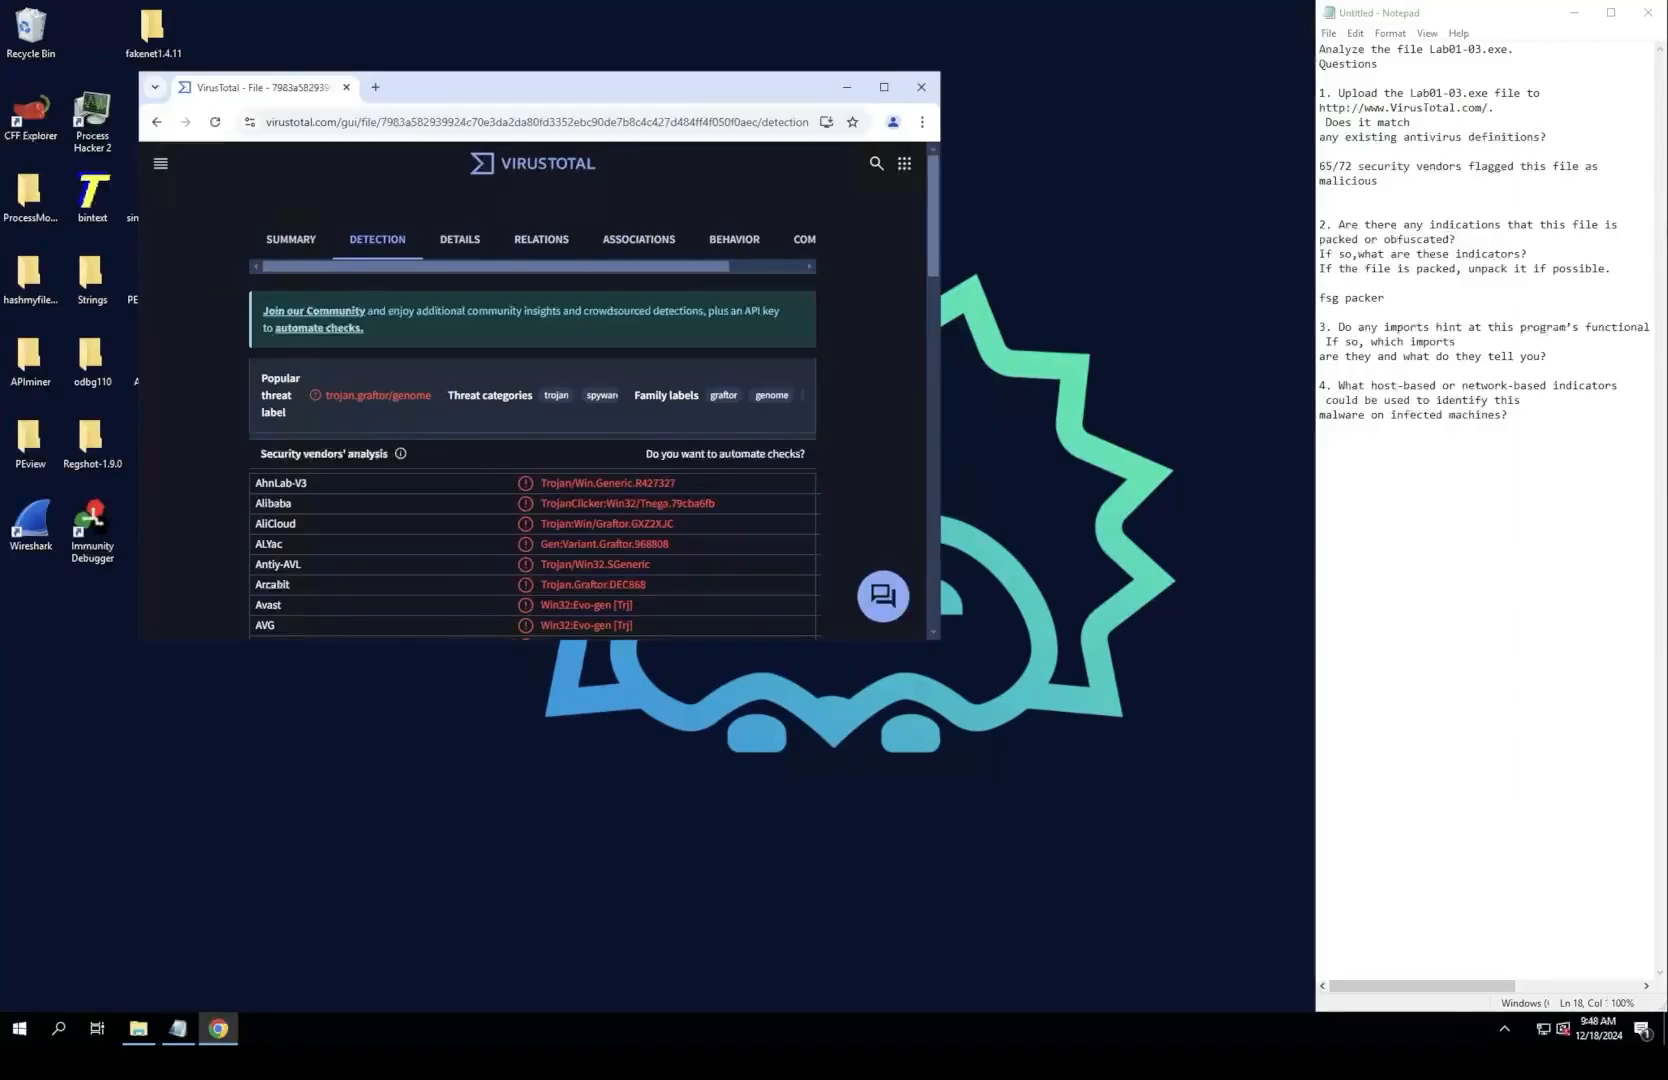
{"action": "left_click", "coordinate": [883, 87]}
{"action": "left_click", "coordinate": [427, 320]}
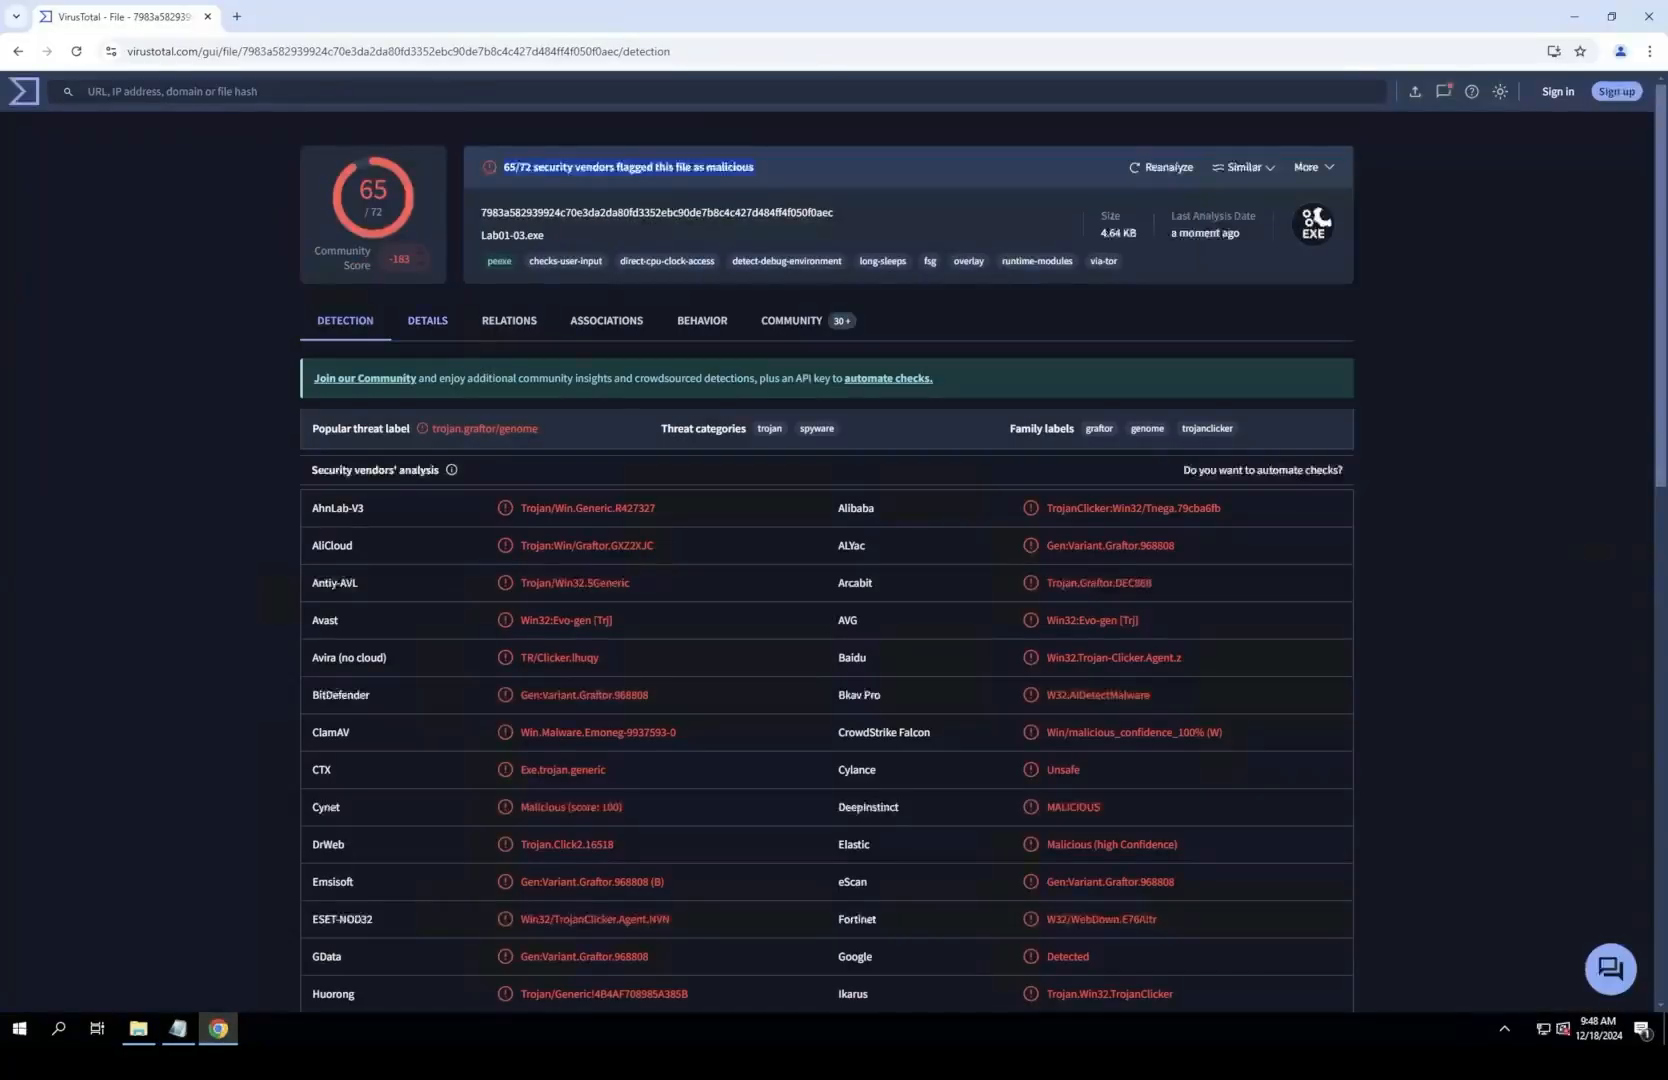
{"action": "scroll", "coordinate": [780, 121], "scroll_direction": "down", "scroll_amount": 4}
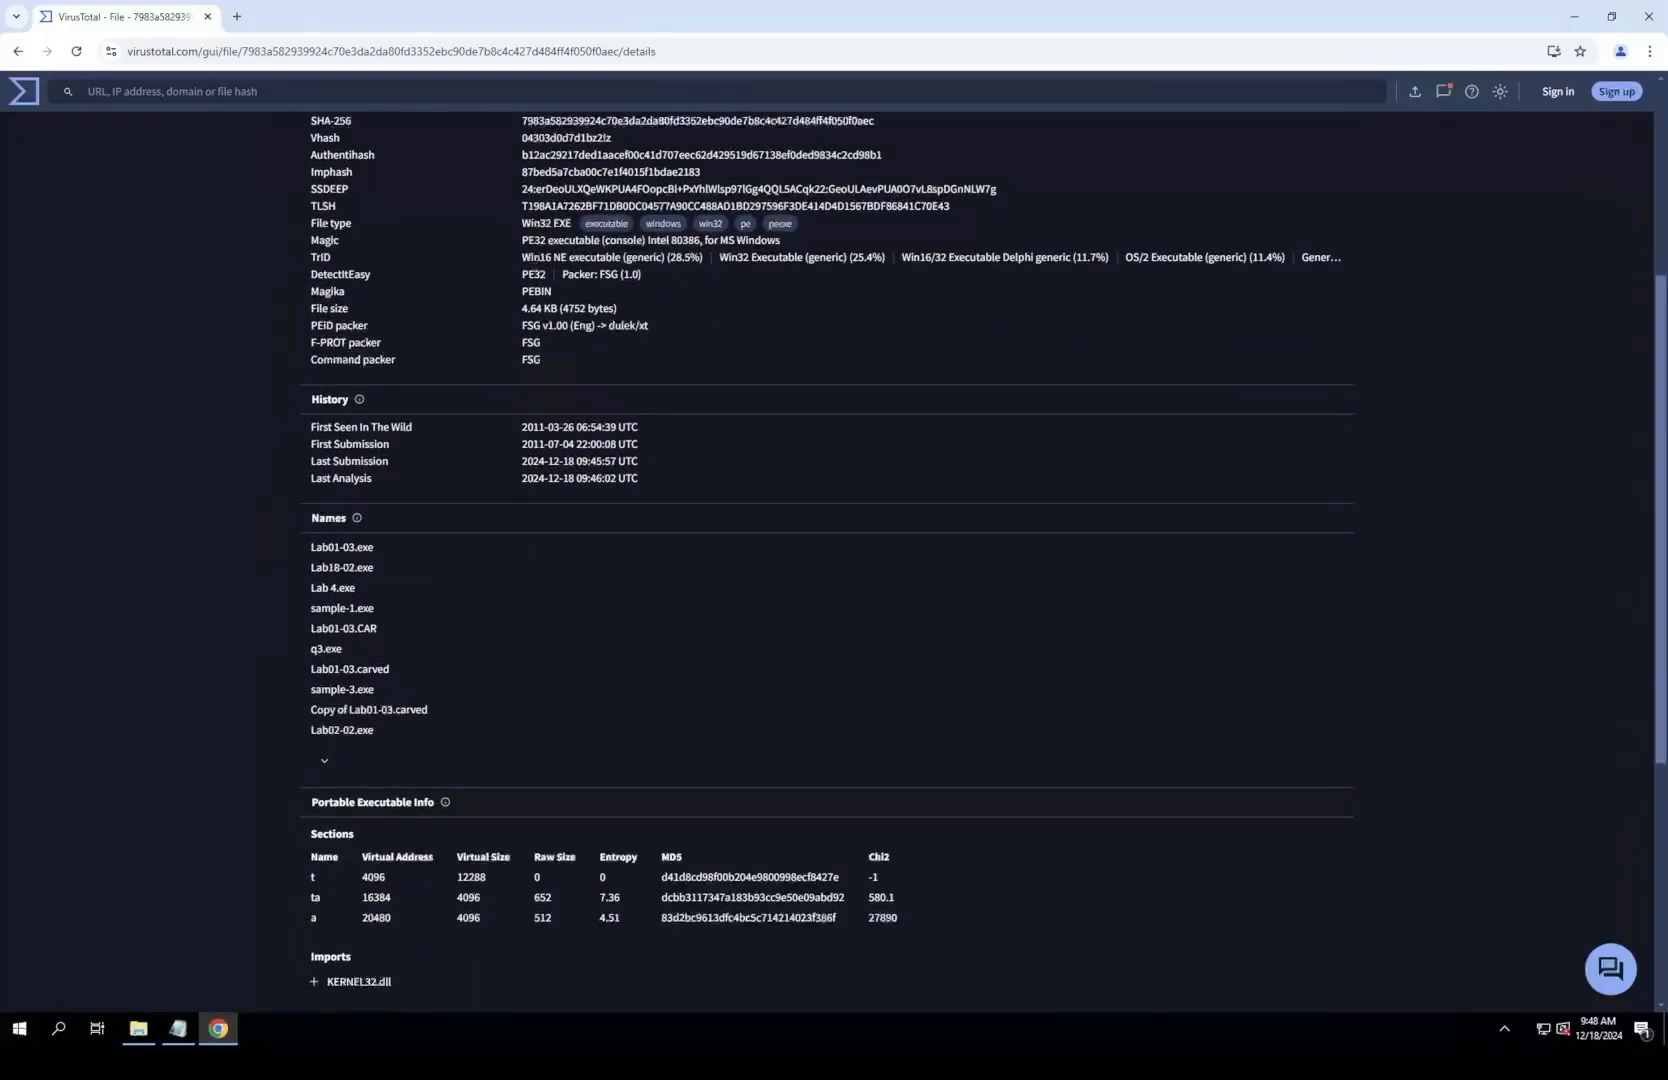
{"action": "scroll", "coordinate": [826, 560], "scroll_direction": "down", "scroll_amount": 2}
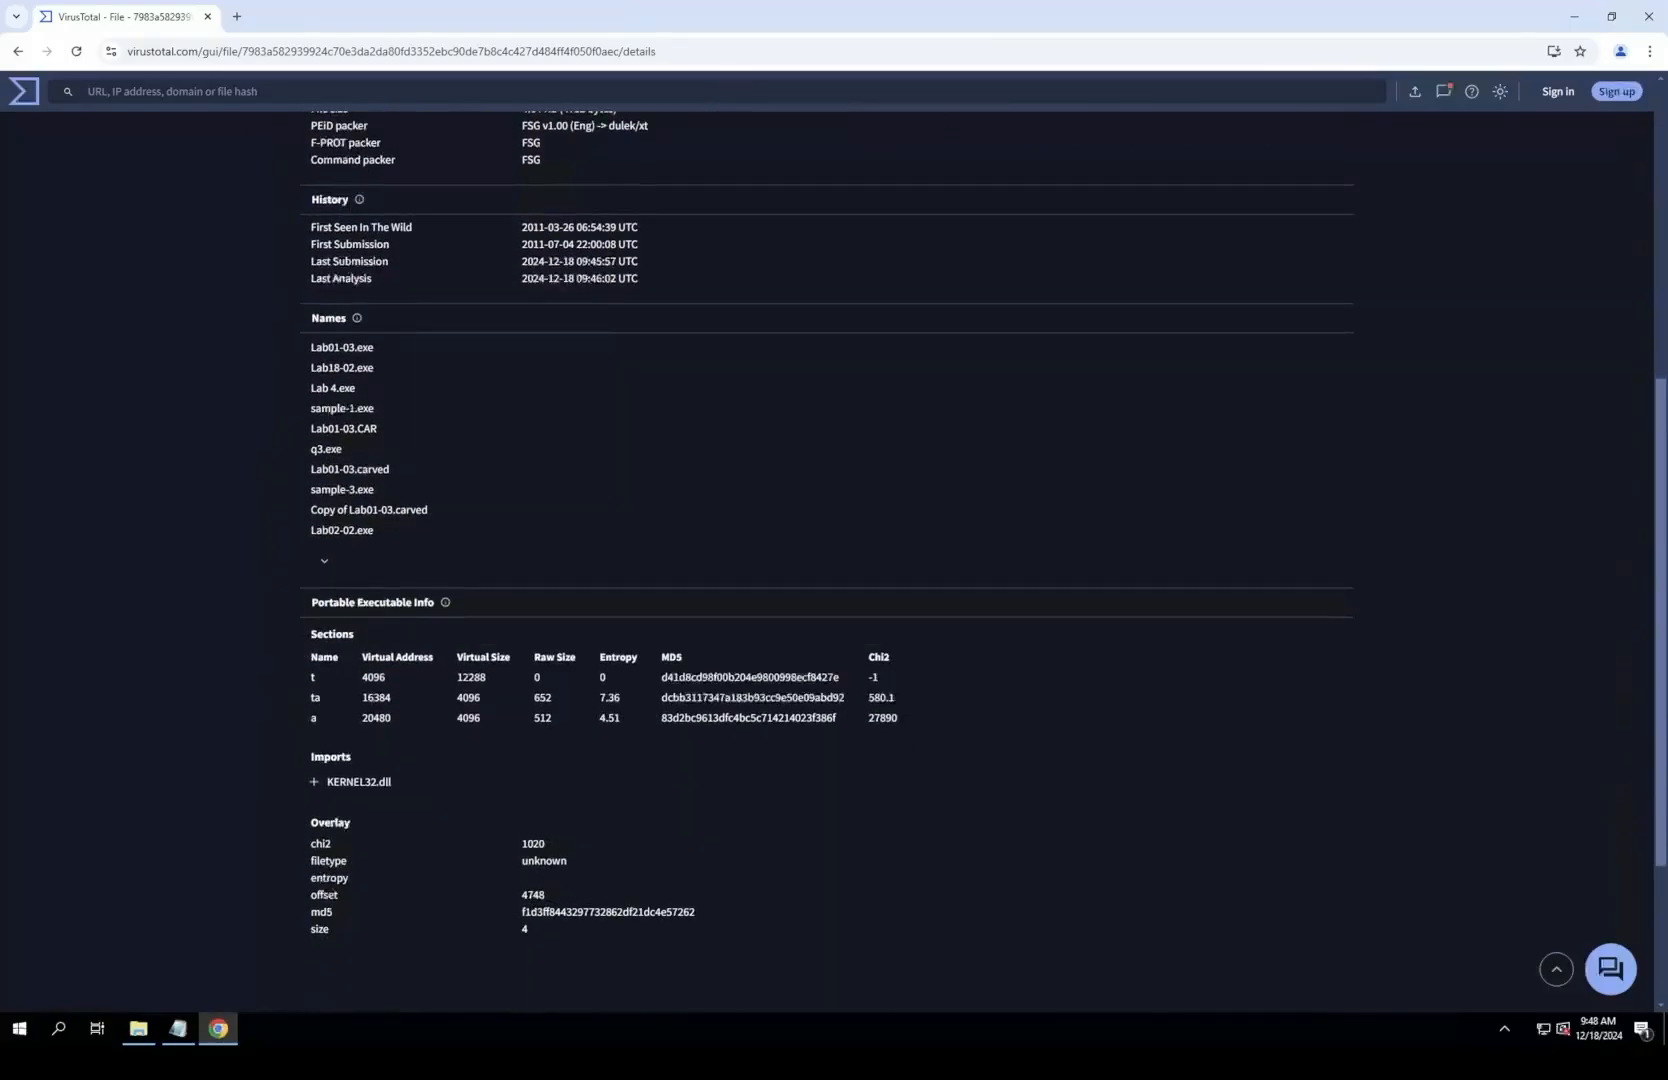
{"action": "scroll", "coordinate": [826, 560], "scroll_direction": "down", "scroll_amount": 1}
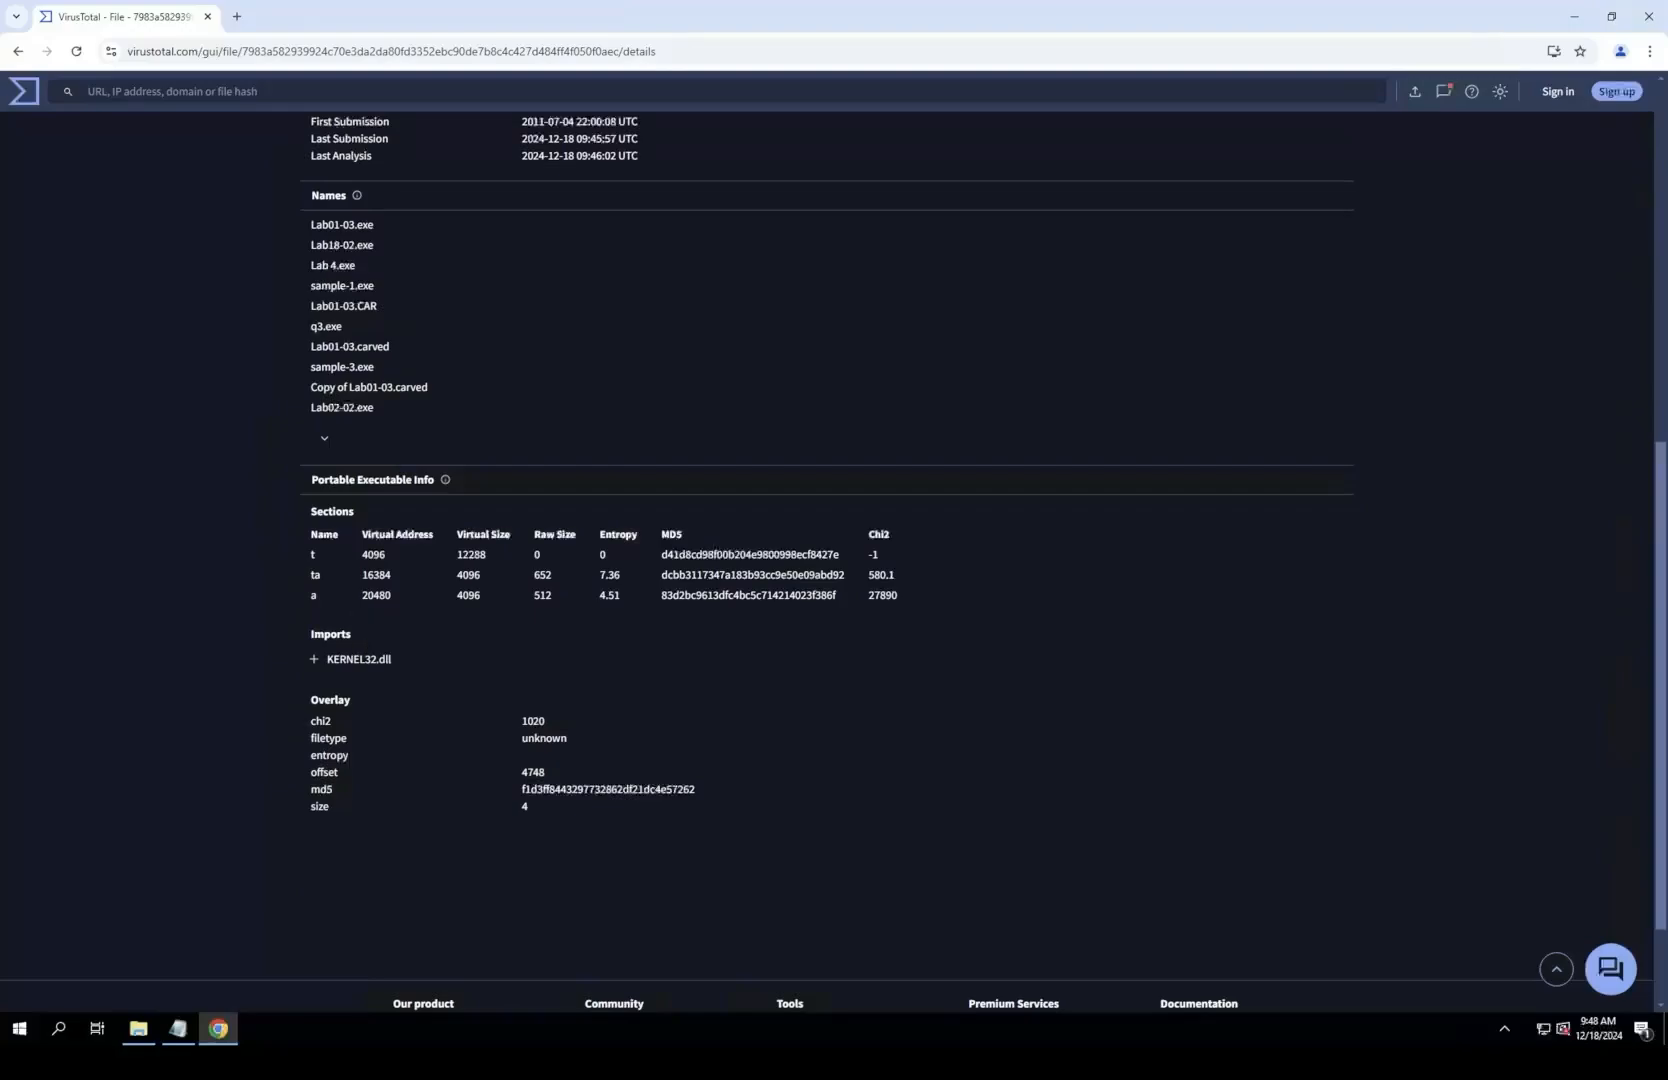
{"action": "left_click_drag", "start_coordinate": [457, 554], "coordinate": [540, 554]}
{"action": "left_click", "coordinate": [540, 556]}
{"action": "left_click_drag", "start_coordinate": [457, 534], "coordinate": [481, 575]}
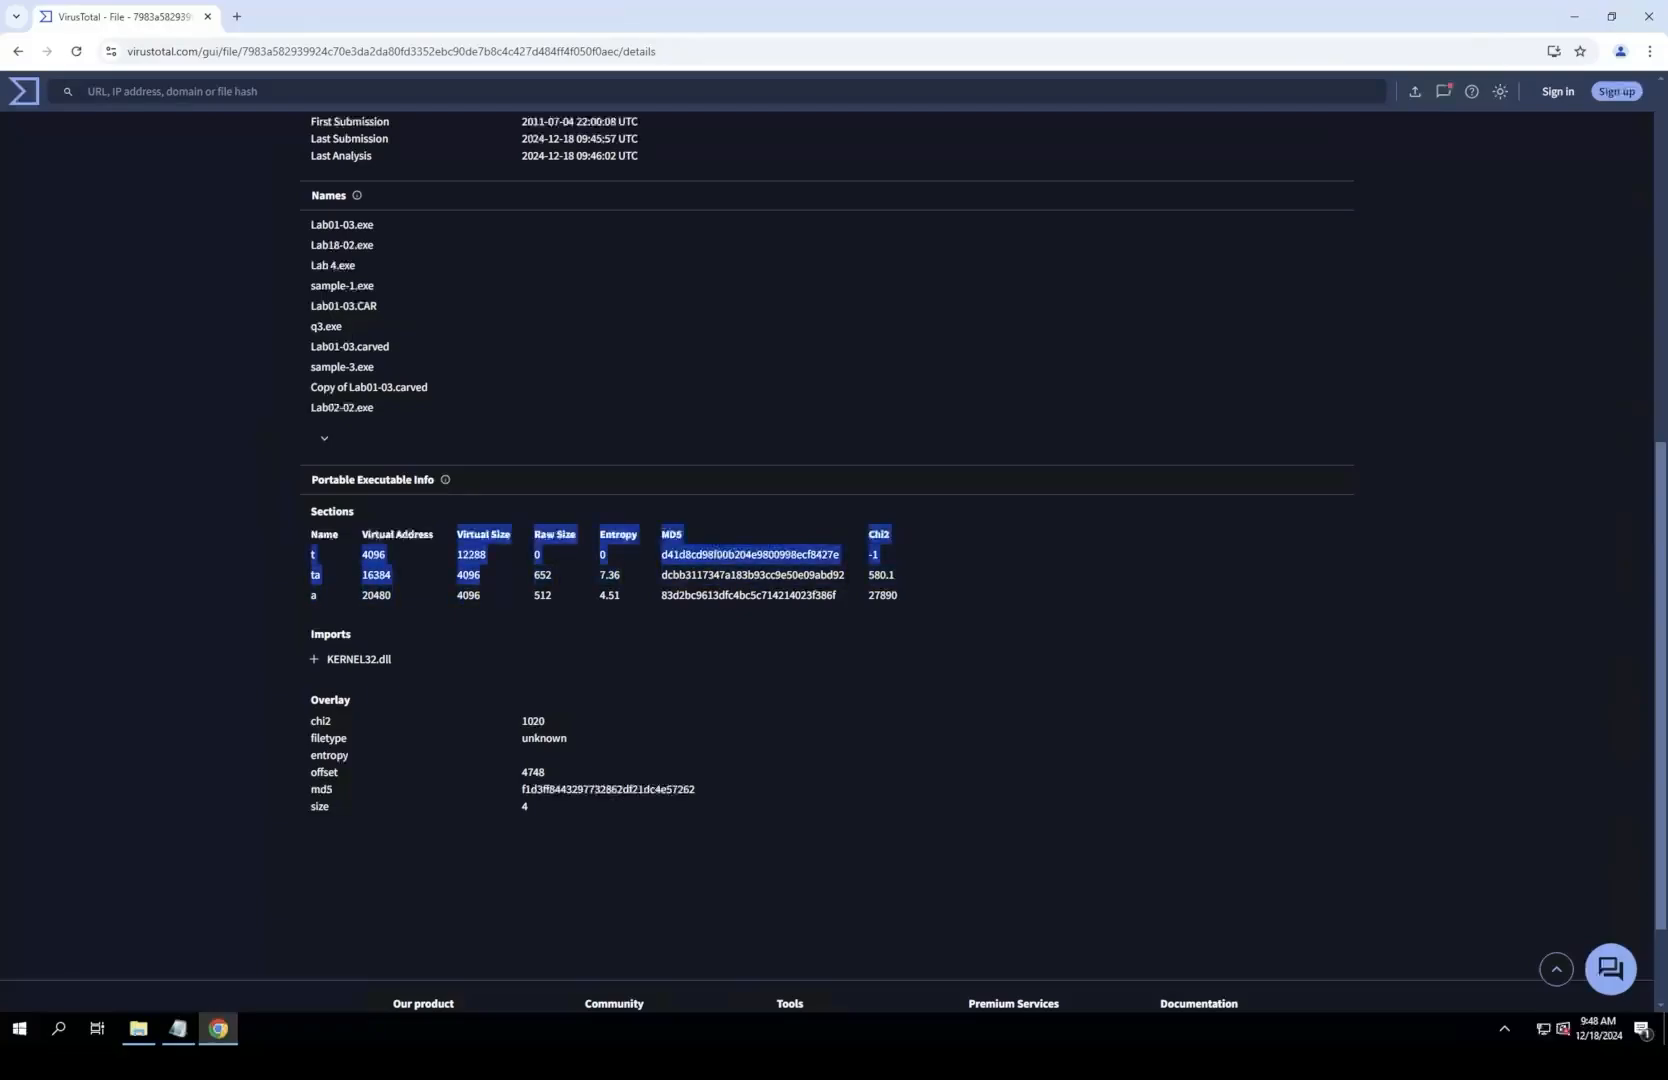
{"action": "left_click", "coordinate": [482, 576]}
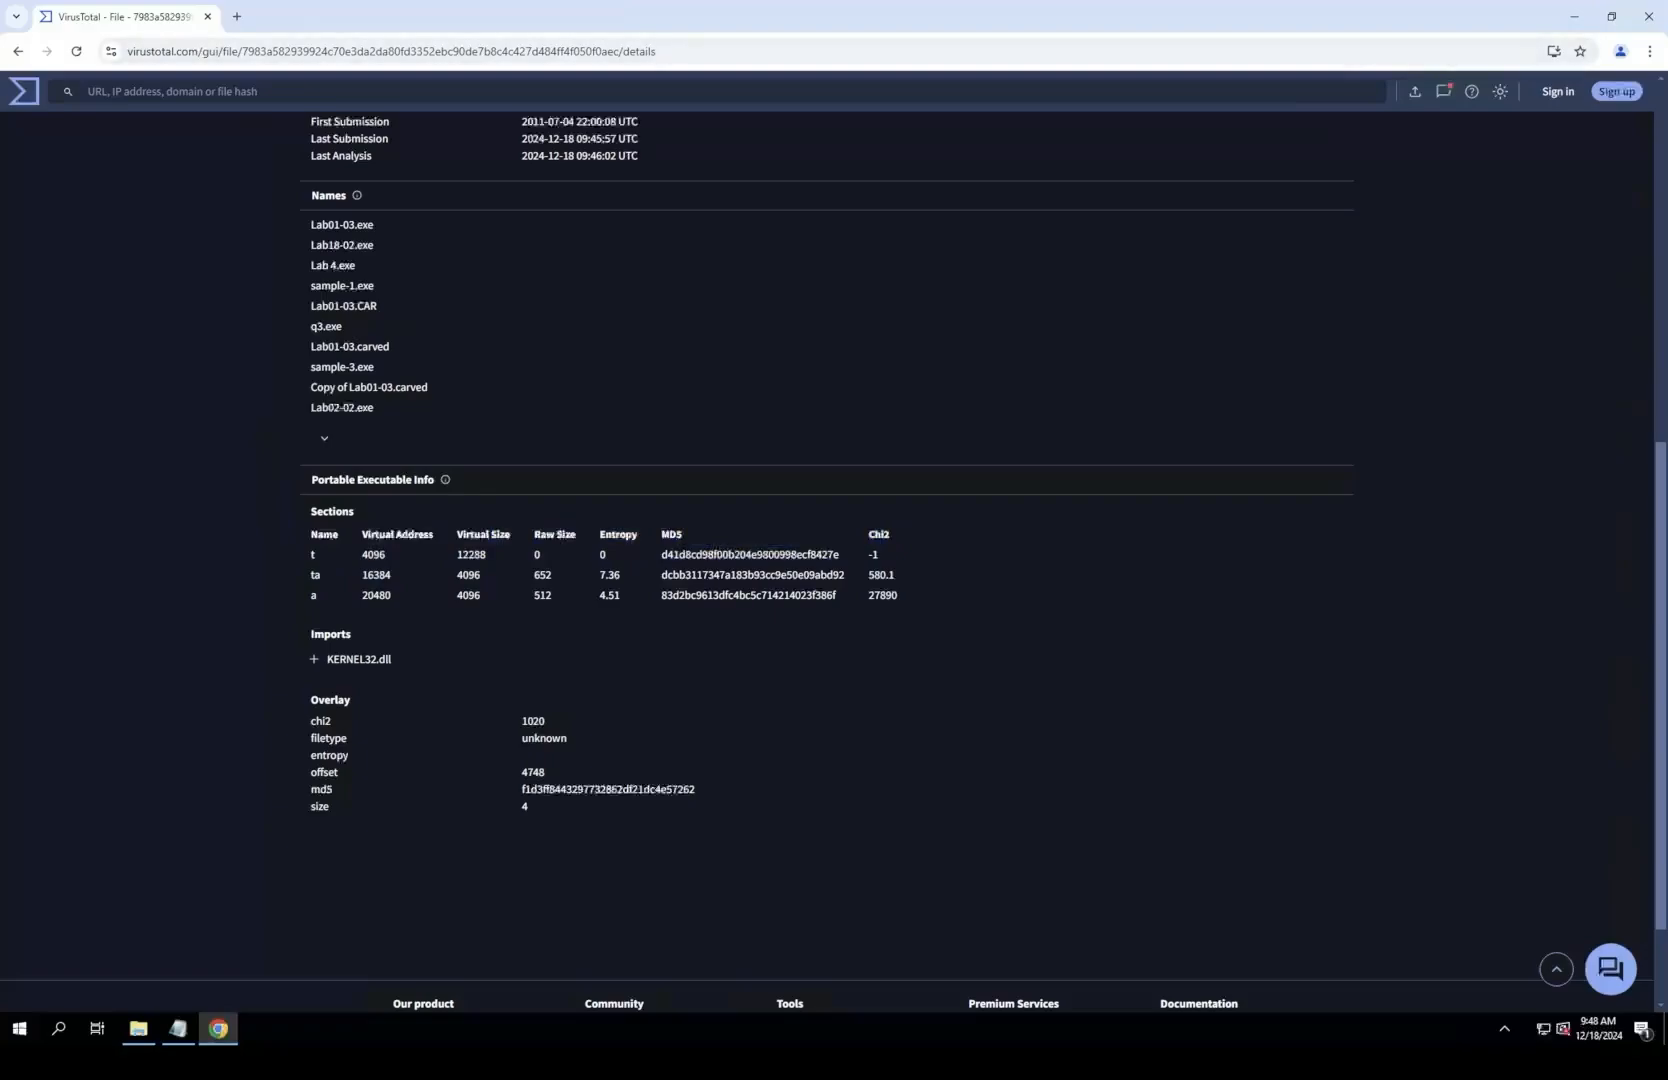
Step: Add the line "Virtual size and Raw Size substantial discrepancies" directly below "fsg packer" in Notepad, with no blank line between them
{"action": "left_click_drag", "start_coordinate": [560, 17], "coordinate": [415, 82]}
{"action": "left_click", "coordinate": [1430, 327]}
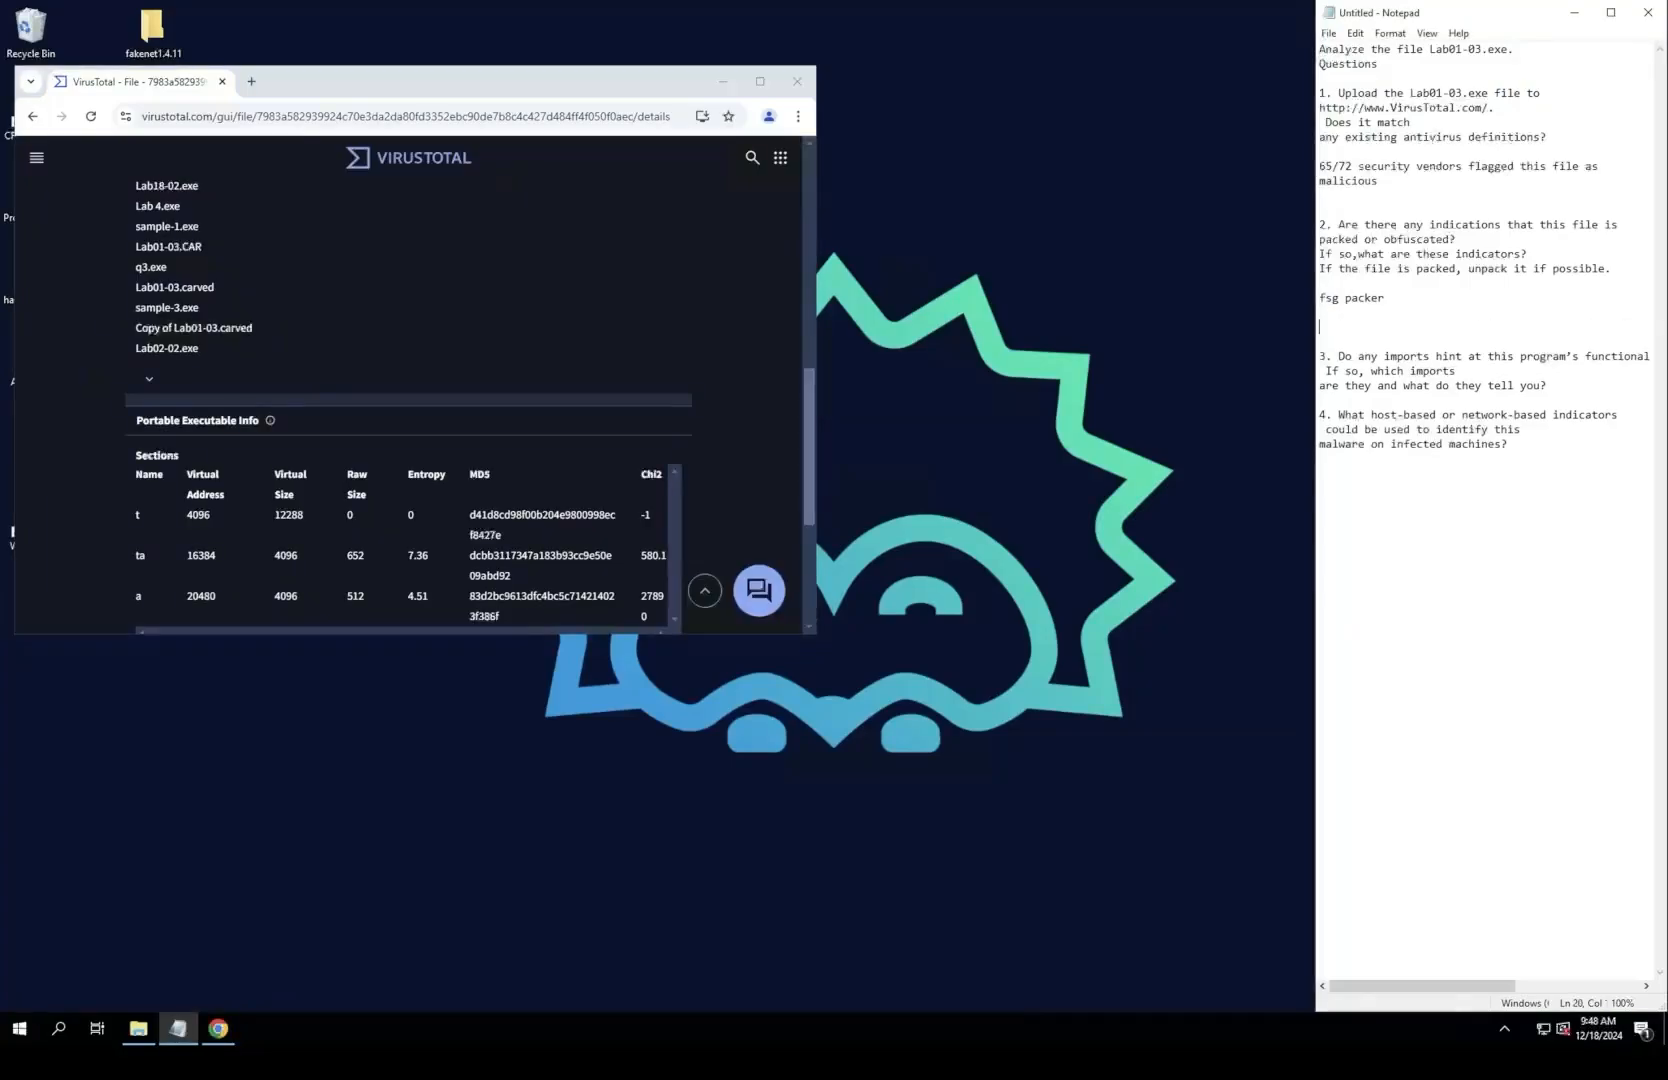
{"action": "type", "text": "Virtual size and Raw Size substansial"}
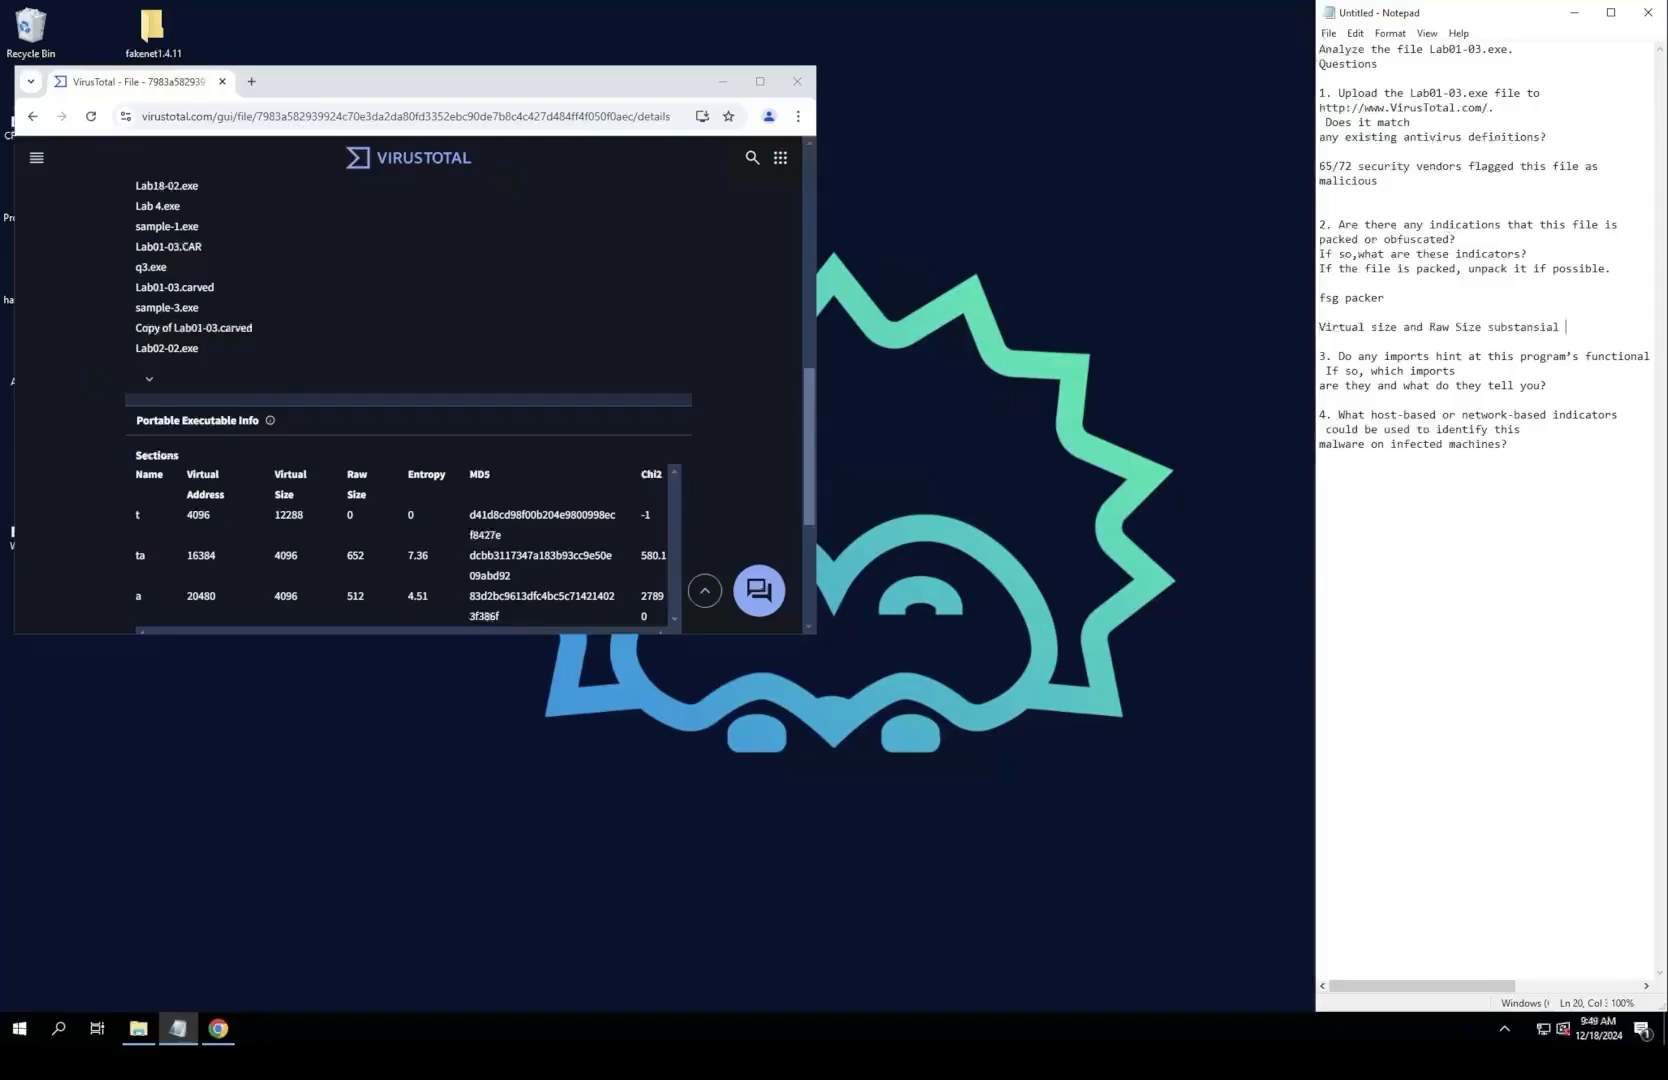
{"action": "key", "text": "BackSpace"}
{"action": "key", "text": "BackSpace"}
{"action": "key", "text": "BackSpace"}
{"action": "key", "text": "BackSpace"}
{"action": "key", "text": "BackSpace"}
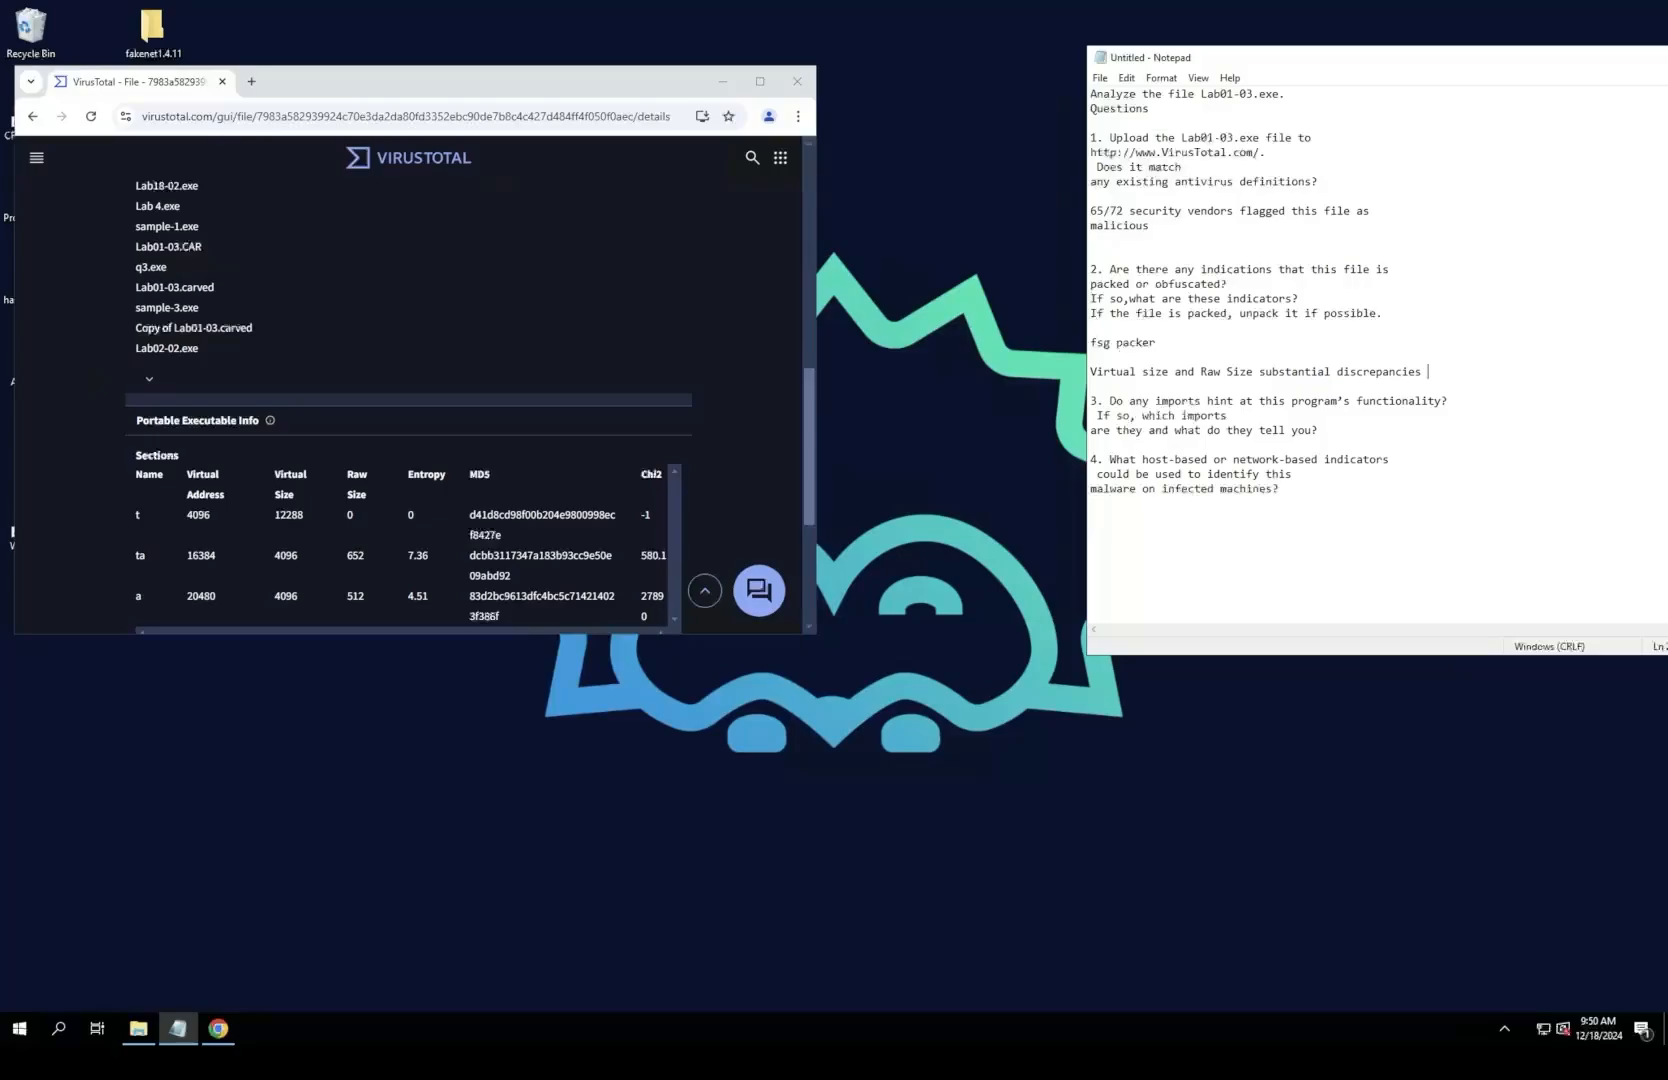
{"action": "key", "text": "Up"}
{"action": "key", "text": "BackSpace"}
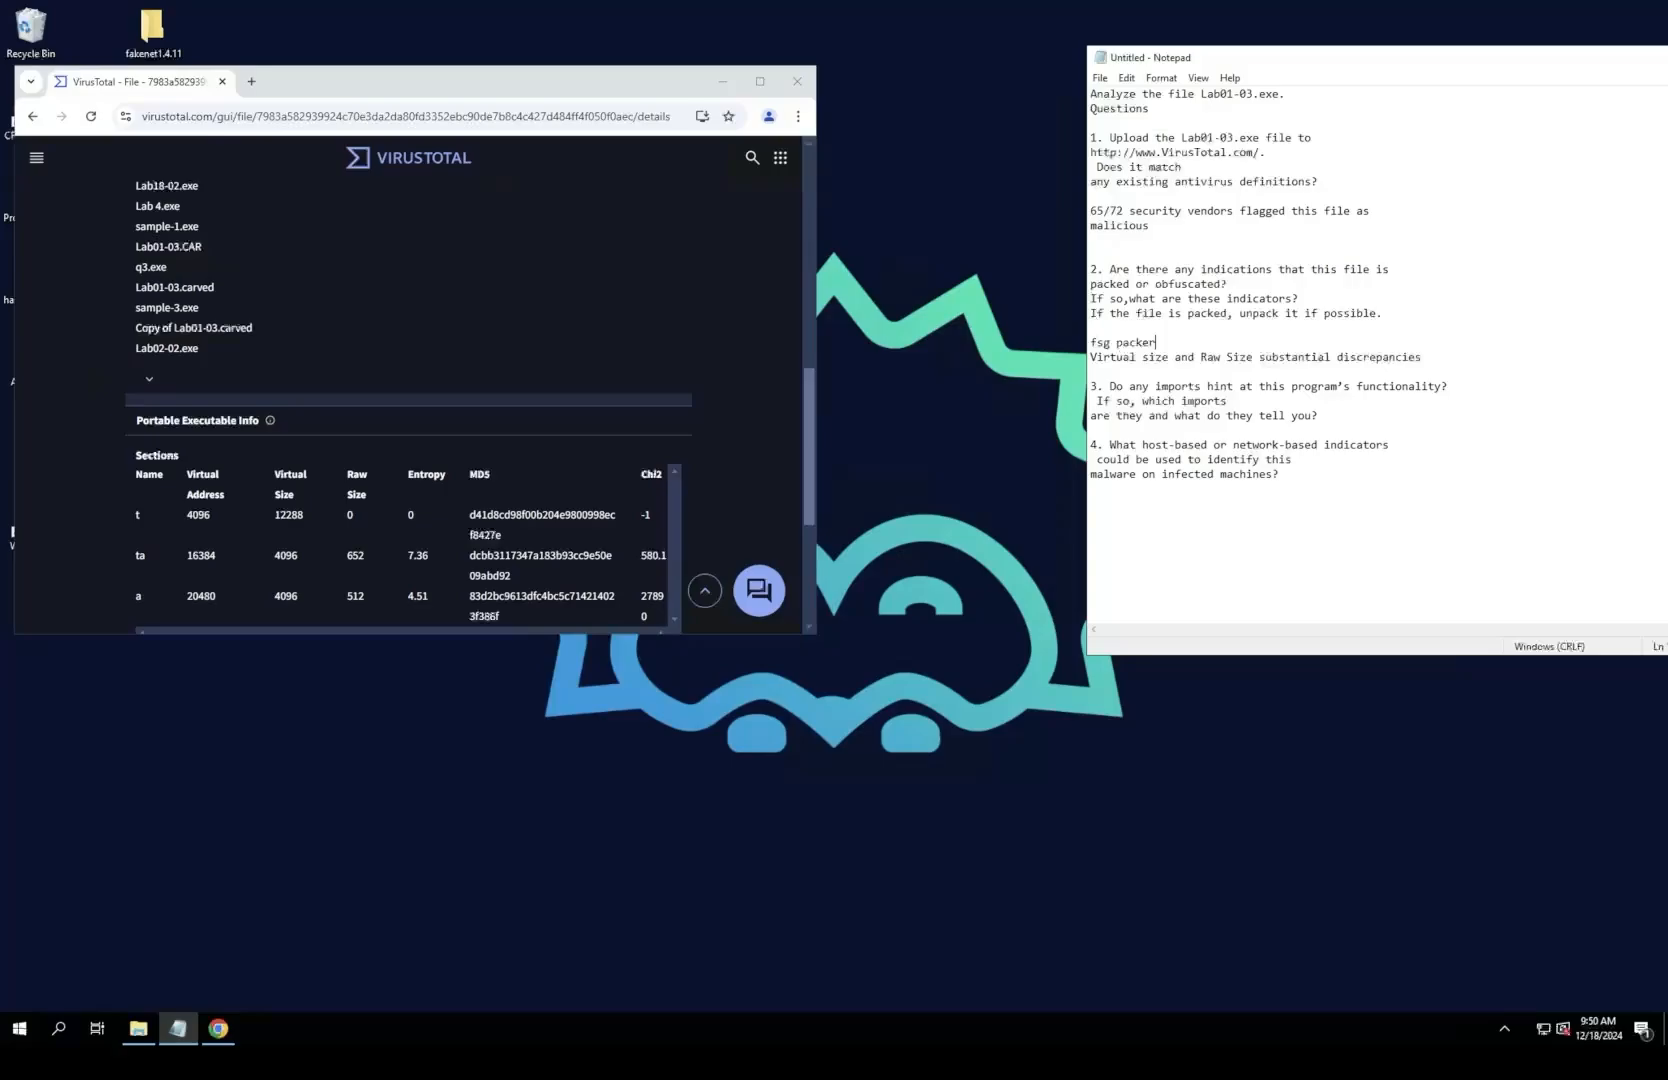
Step: Expand KERNEL32.dll under the imports in the maximized VirusTotal page and examine the functions it lists
{"action": "left_click_drag", "start_coordinate": [480, 81], "coordinate": [595, 79]}
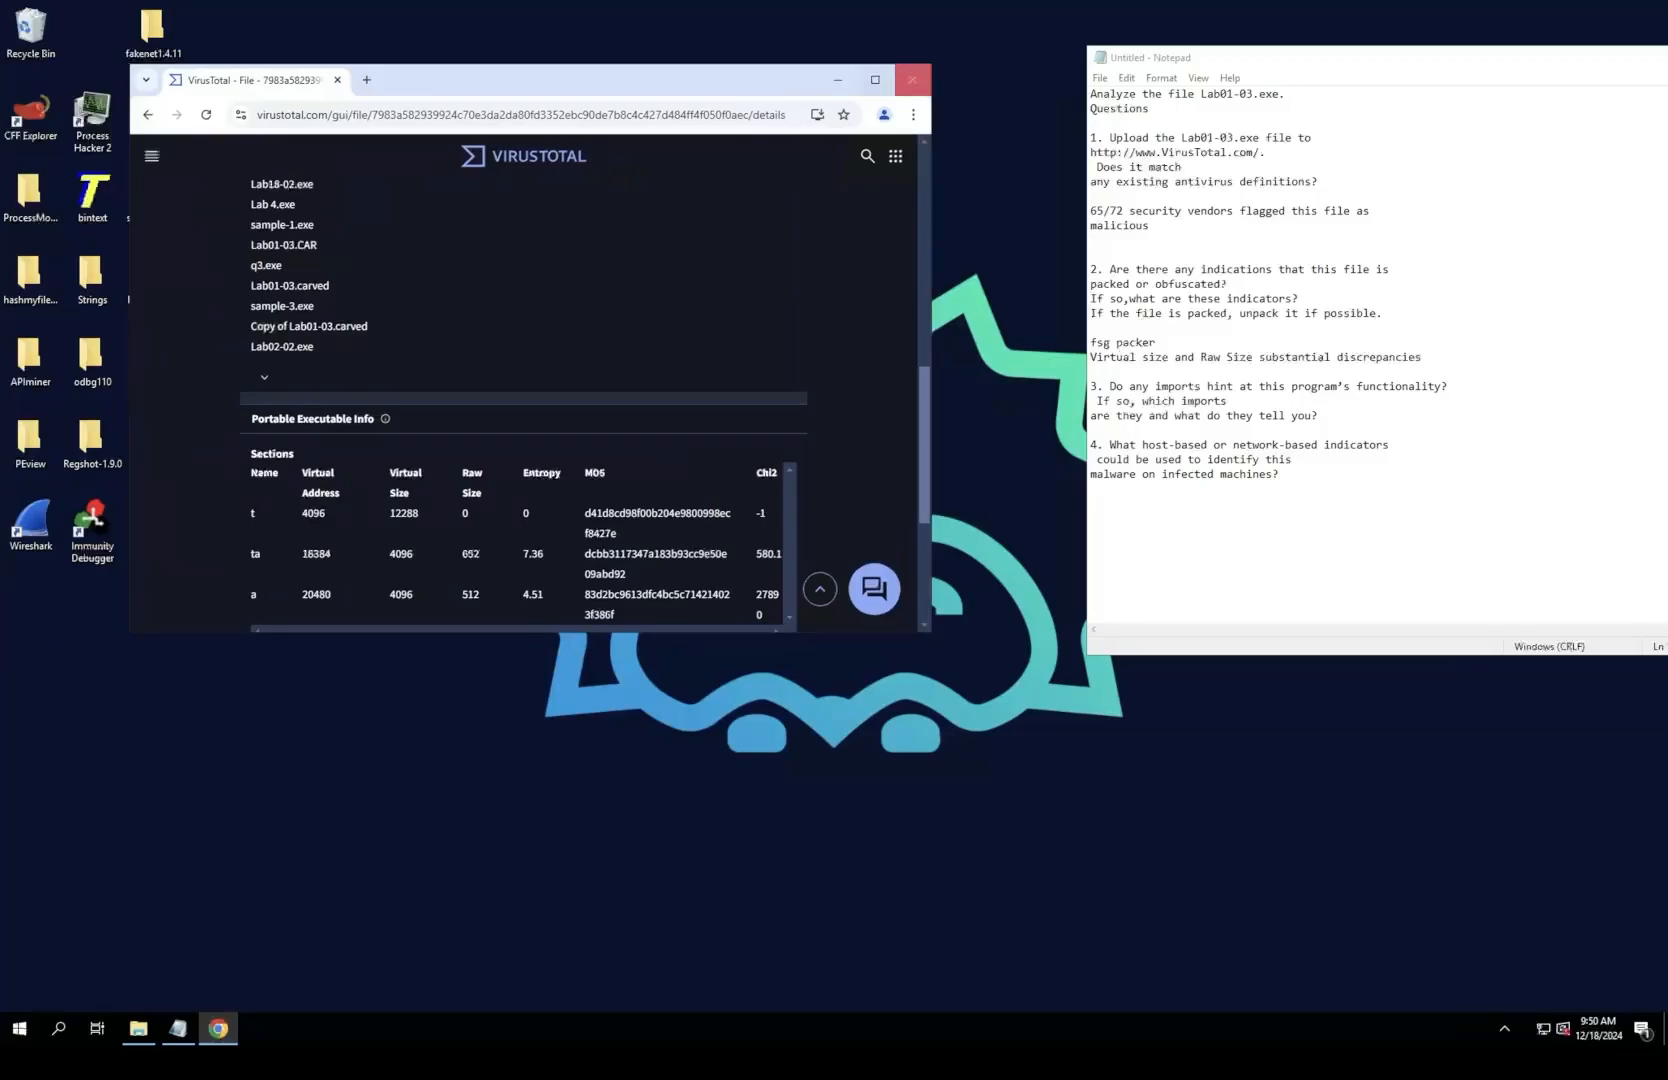
{"action": "left_click", "coordinate": [875, 79]}
{"action": "scroll", "coordinate": [984, 504], "scroll_direction": "down", "scroll_amount": 1}
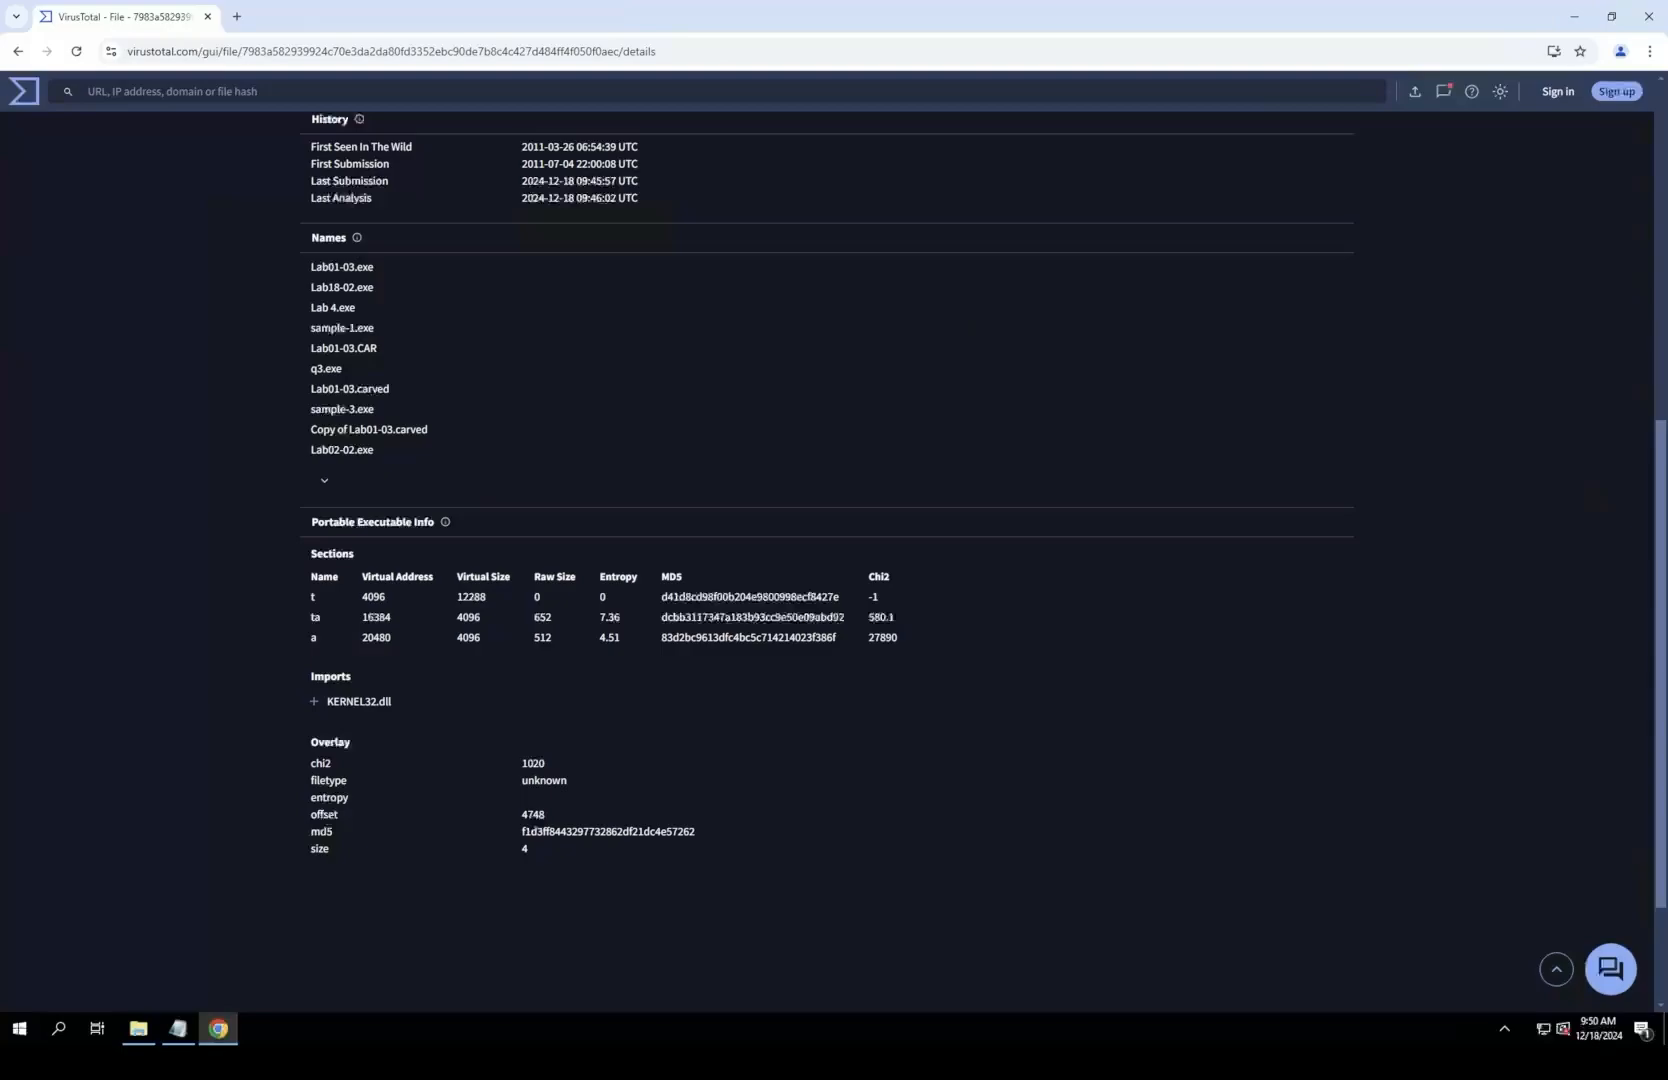
{"action": "left_click", "coordinate": [314, 702]}
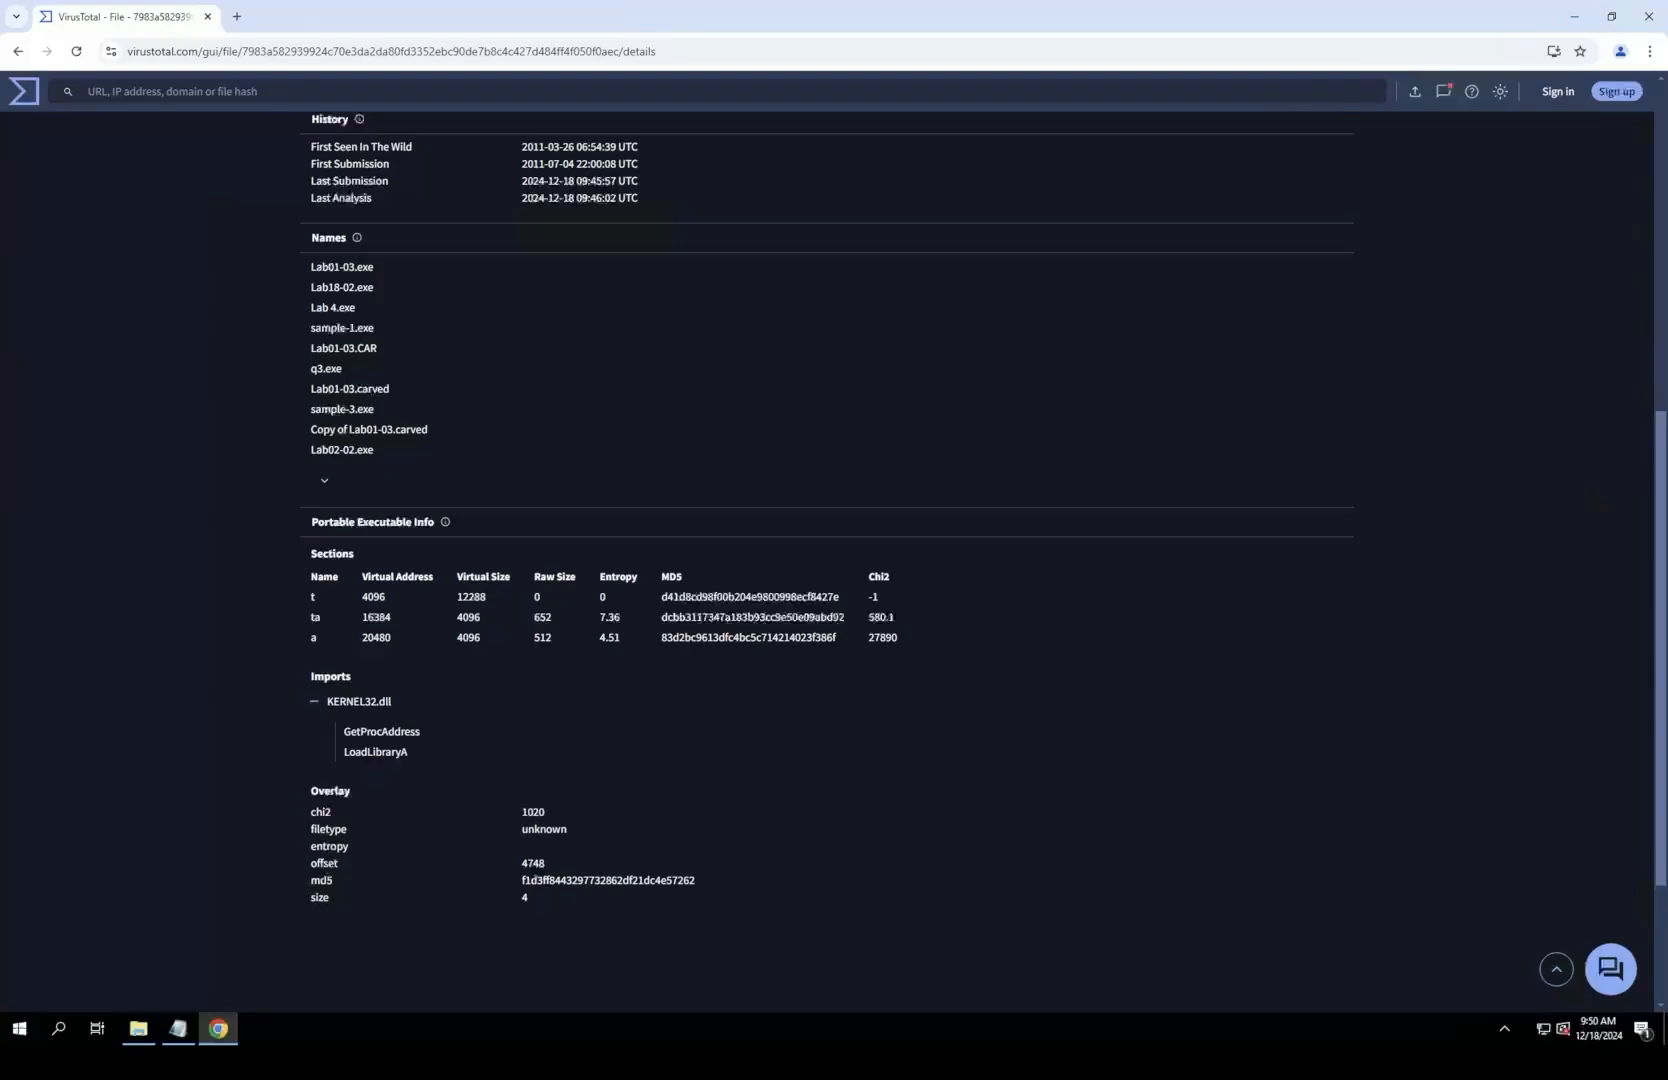
{"action": "left_click_drag", "start_coordinate": [344, 731], "coordinate": [410, 757]}
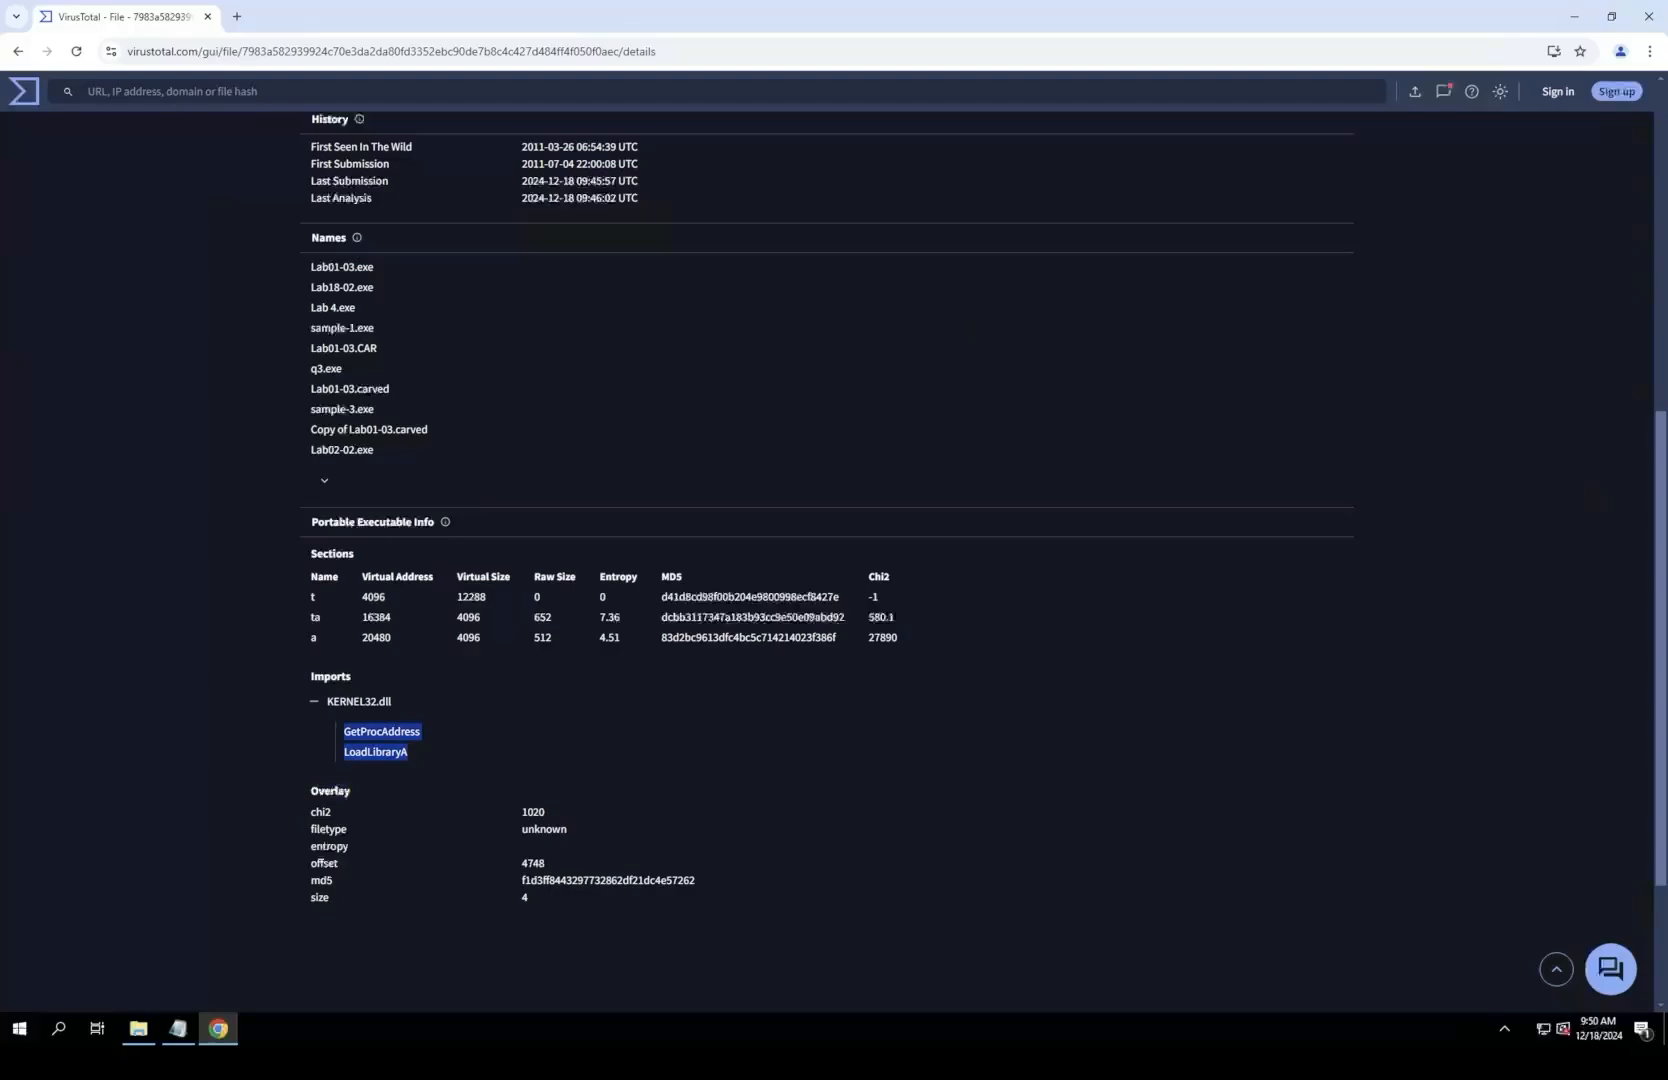
{"action": "left_click", "coordinate": [412, 757]}
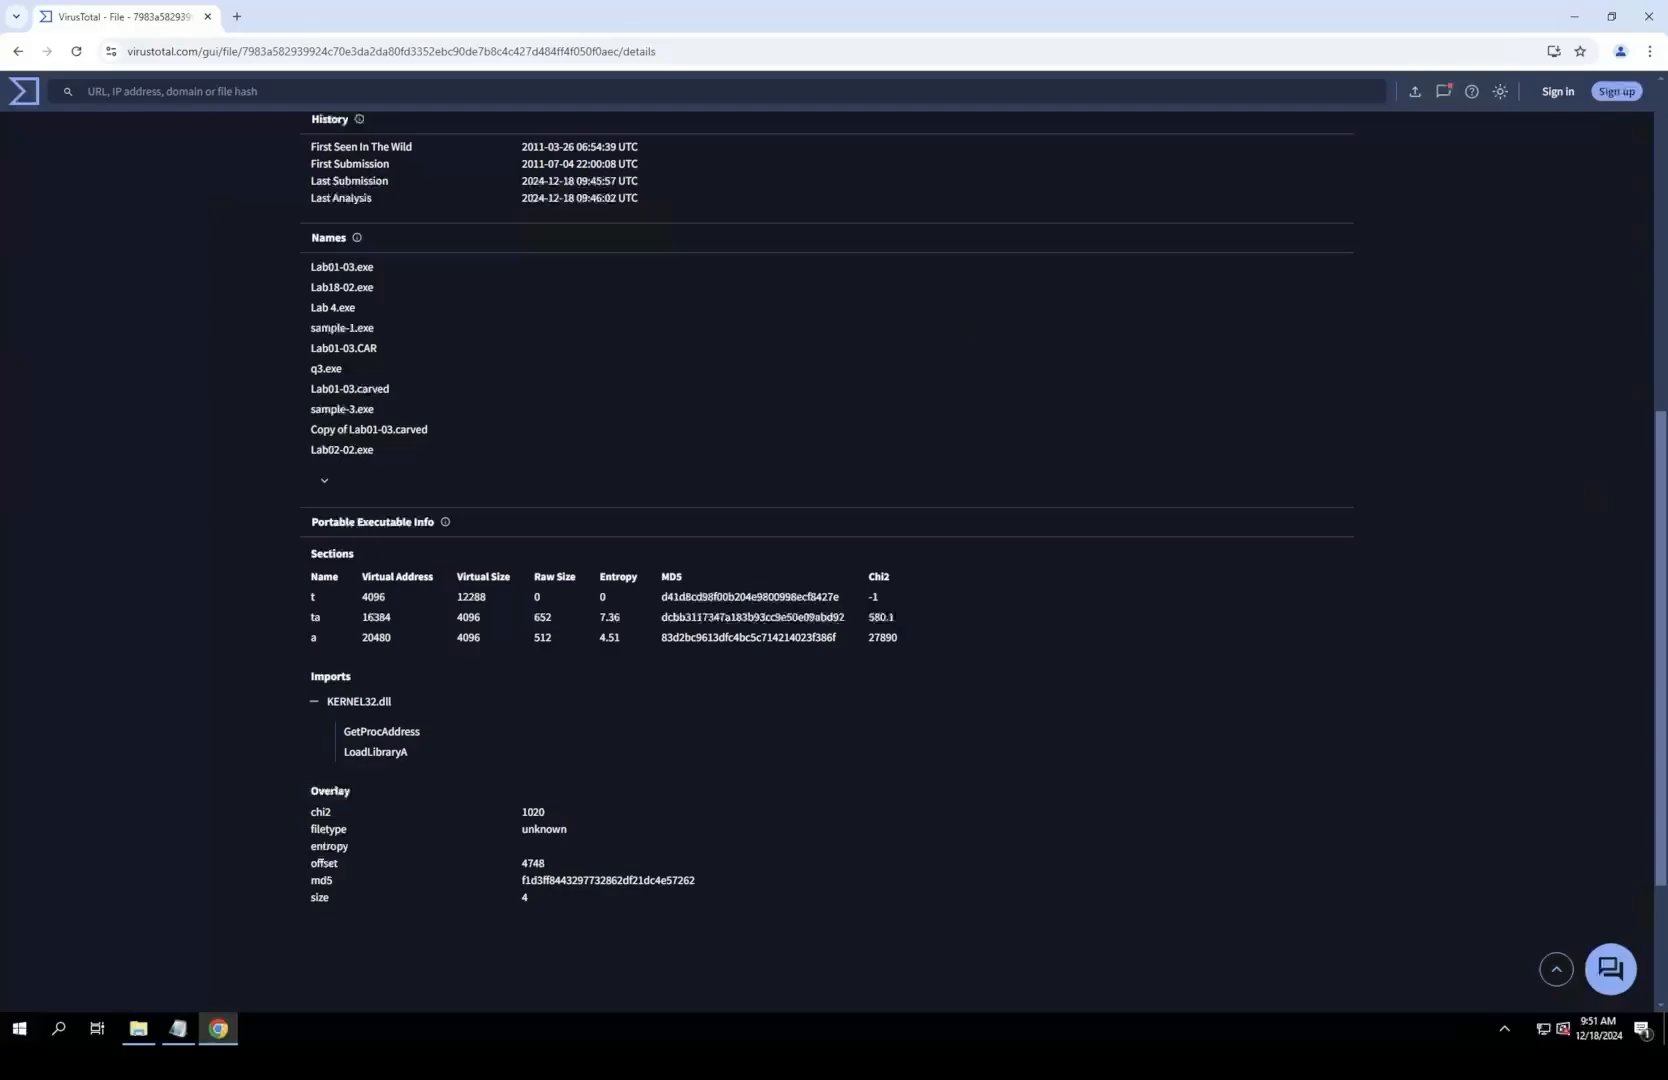
{"action": "double_click", "coordinate": [376, 752]}
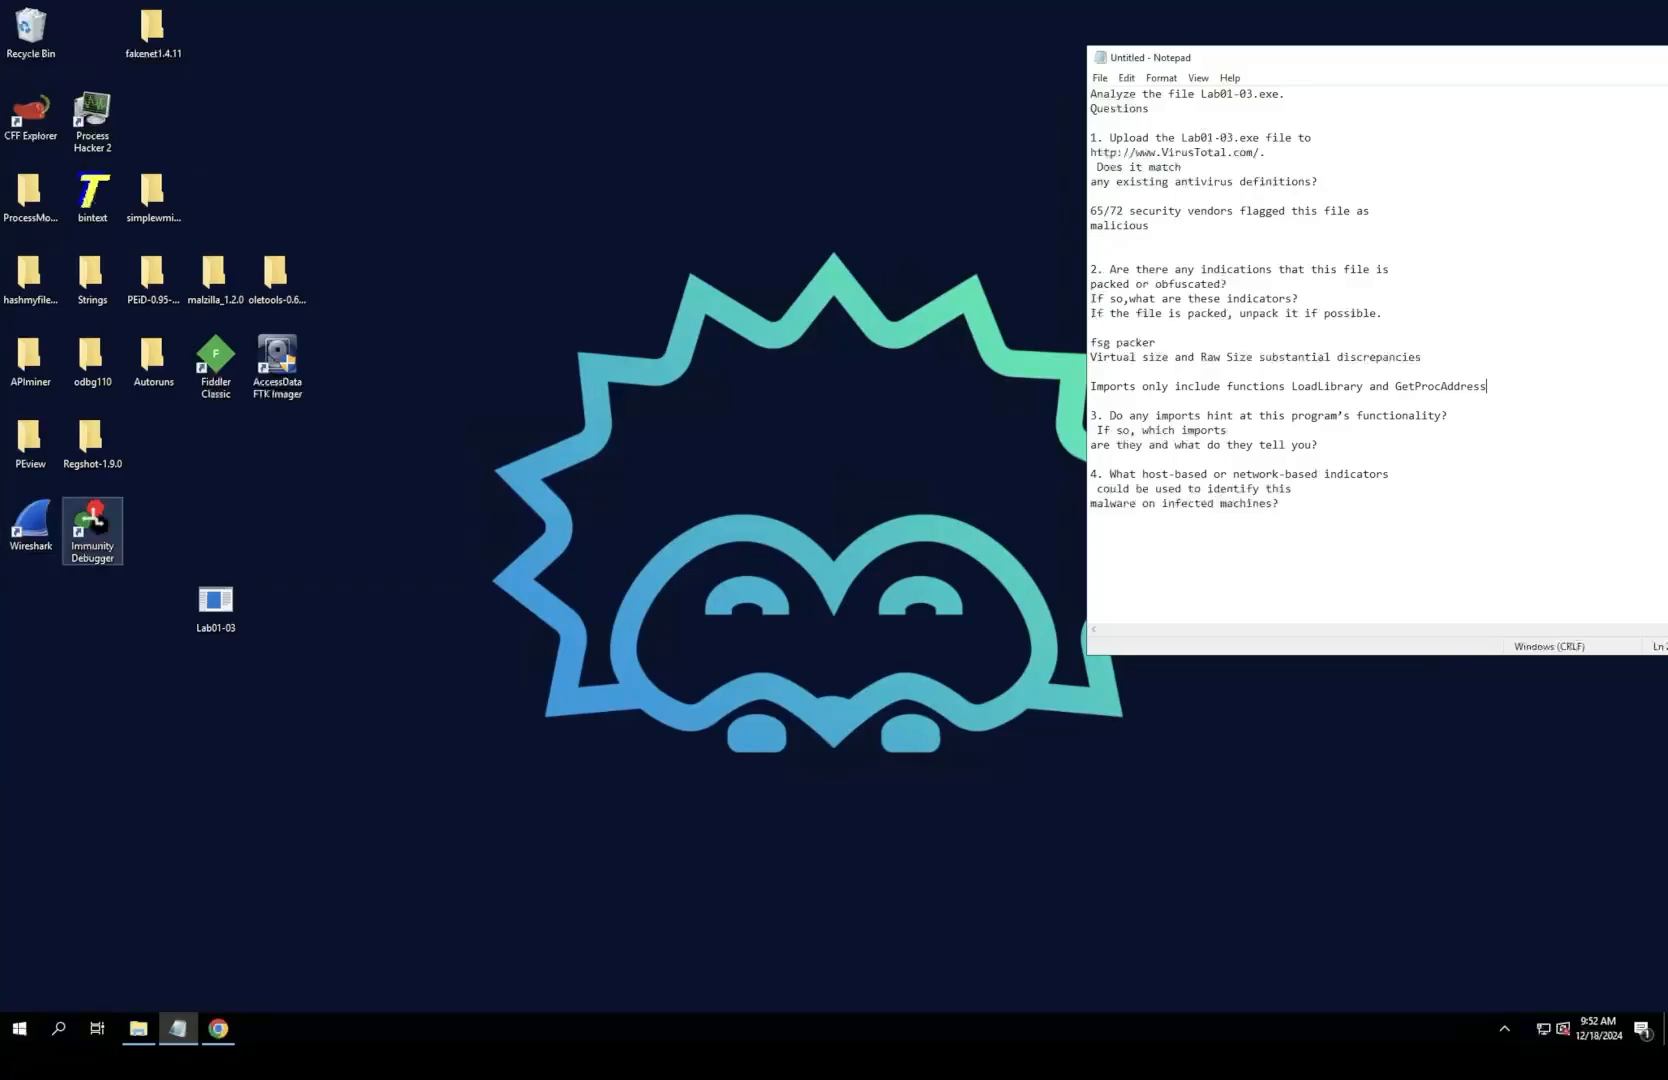
Step: Switch to File Explorer, open the Desktop folder and launch CFF Explorer from it
{"action": "left_click", "coordinate": [58, 1028]}
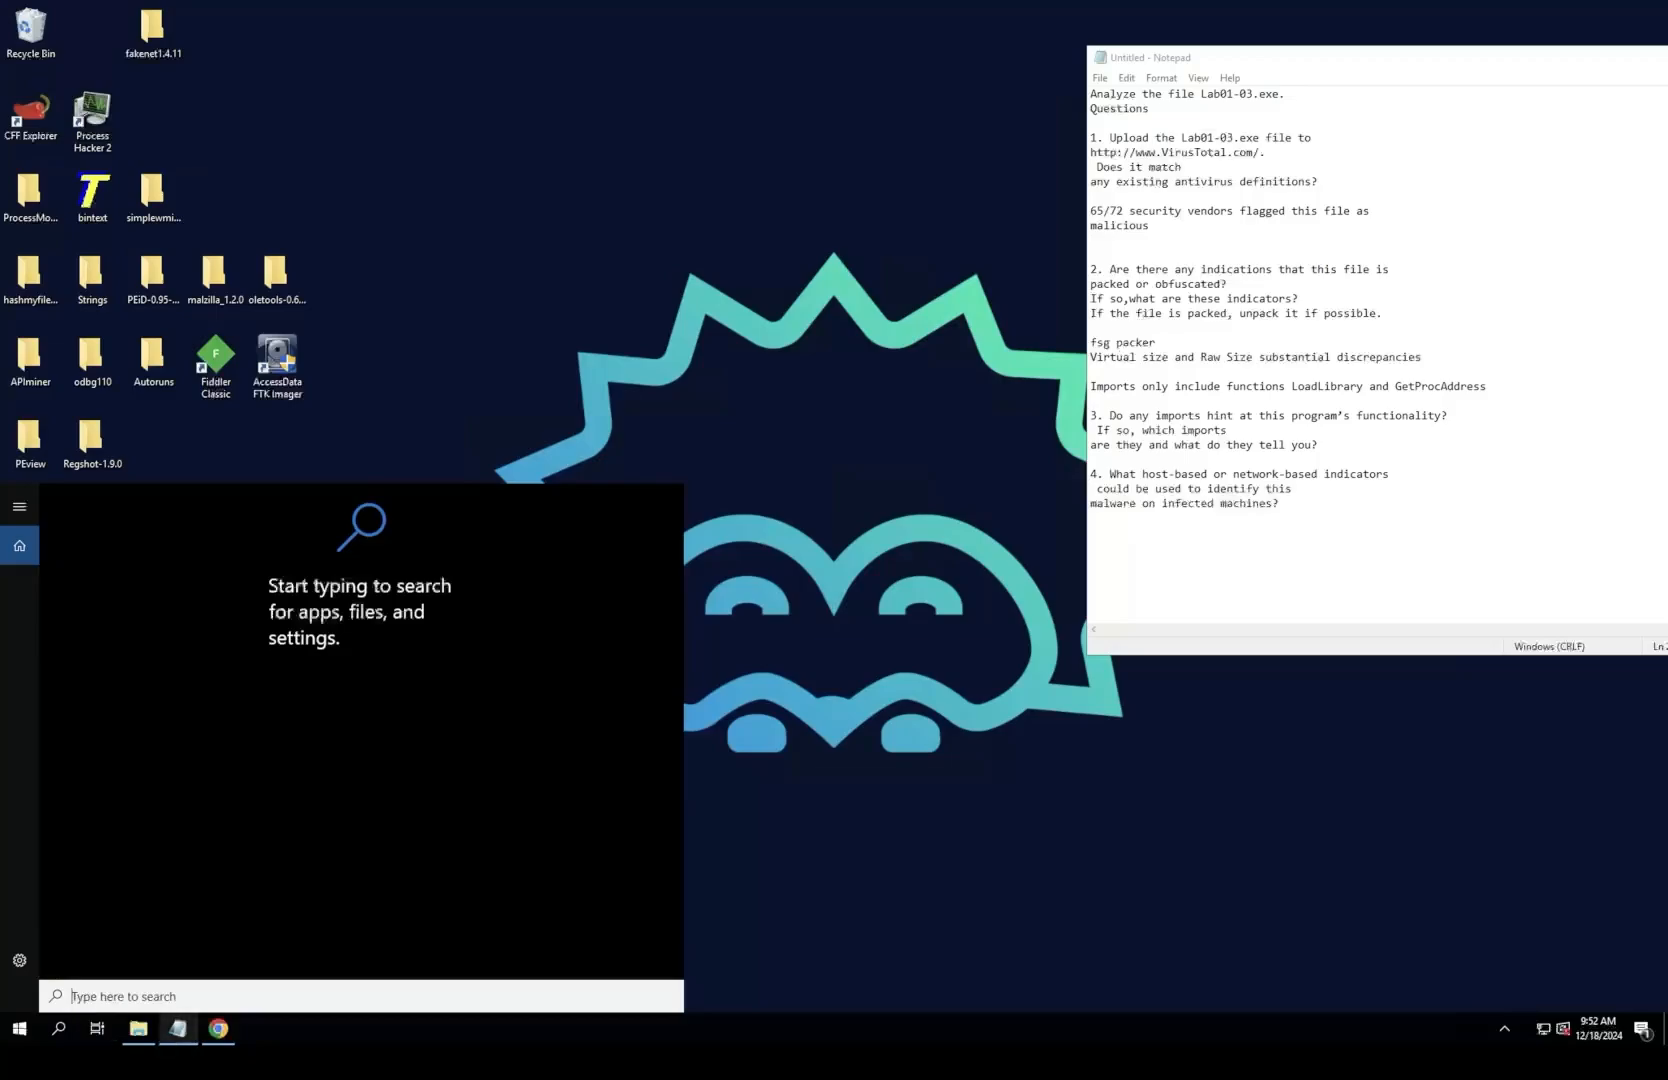
{"action": "left_click", "coordinate": [138, 1028]}
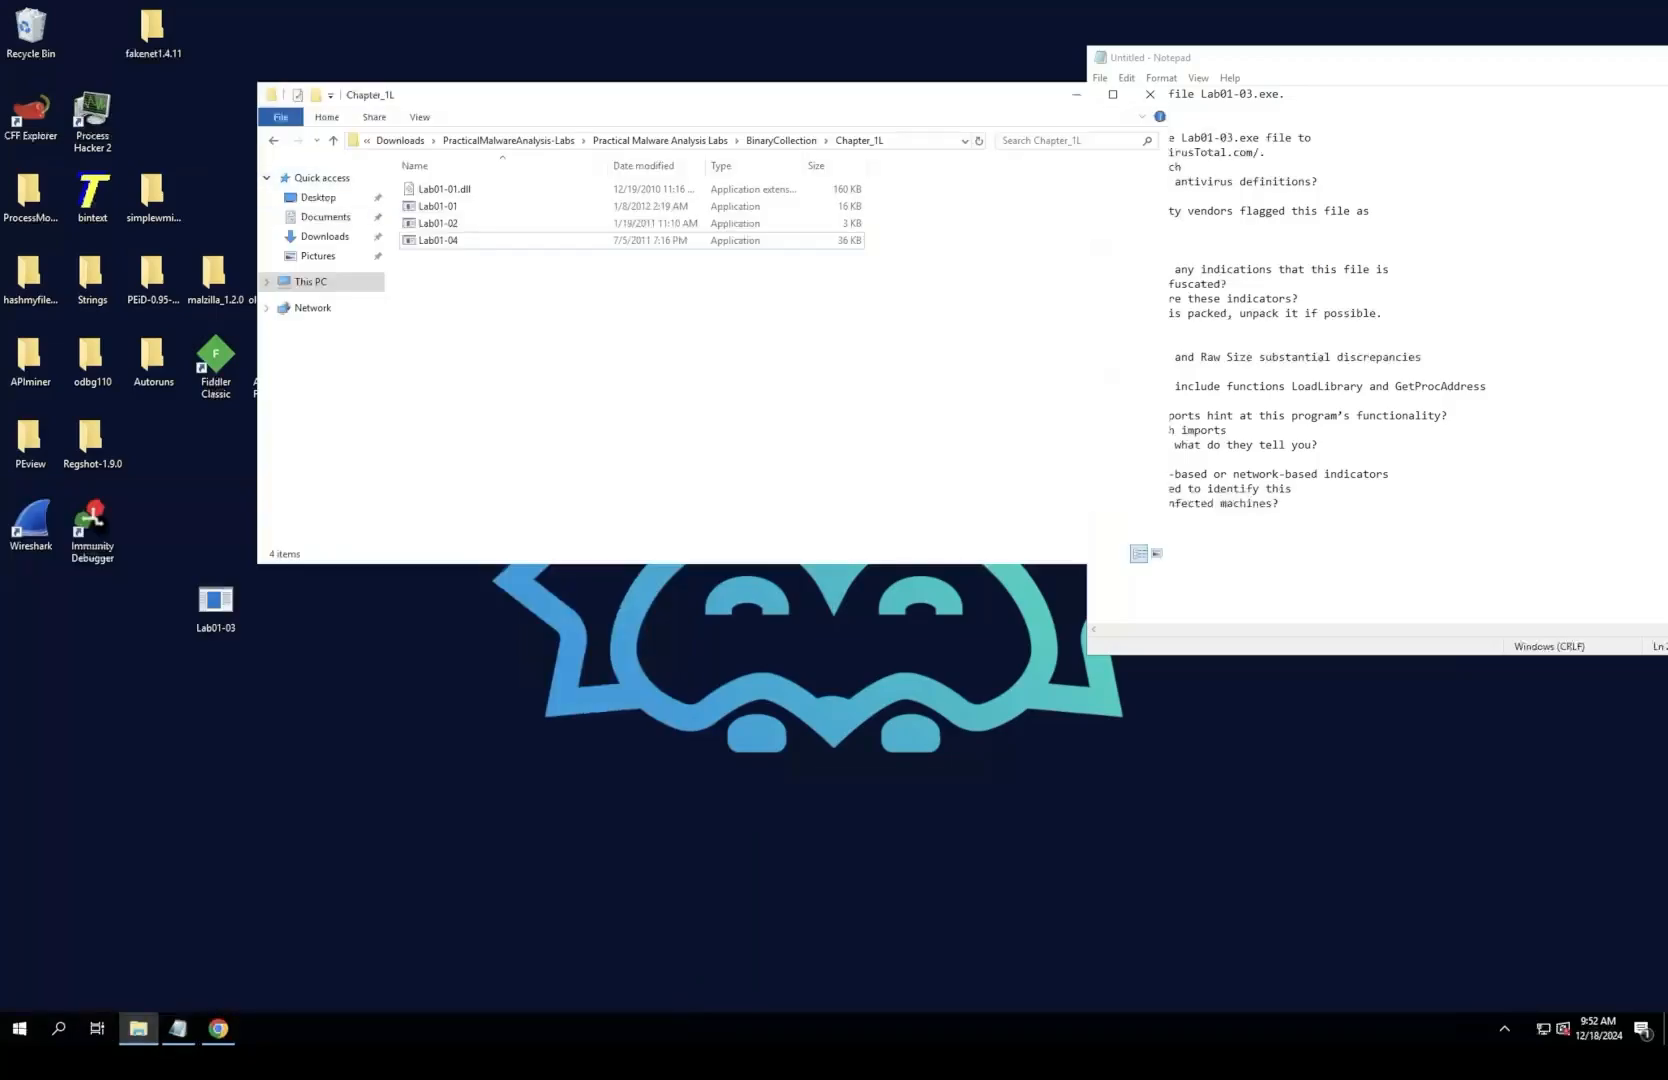
{"action": "left_click", "coordinate": [273, 140]}
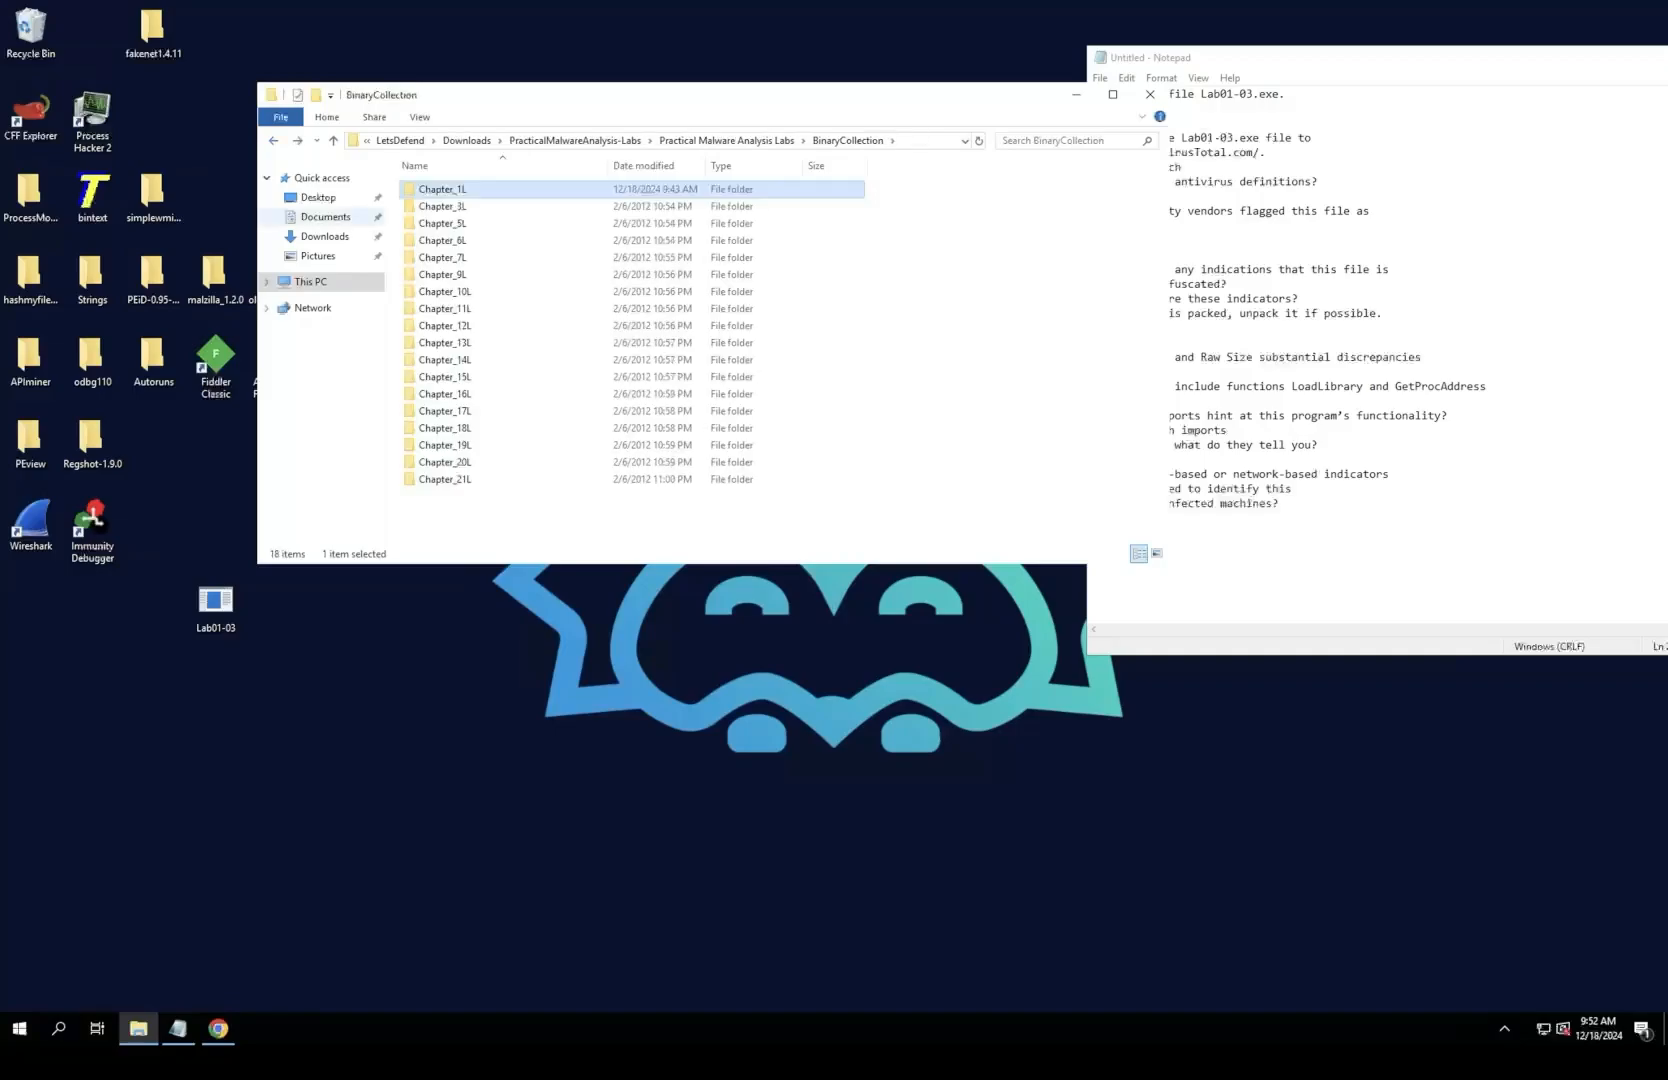
{"action": "left_click", "coordinate": [318, 198]}
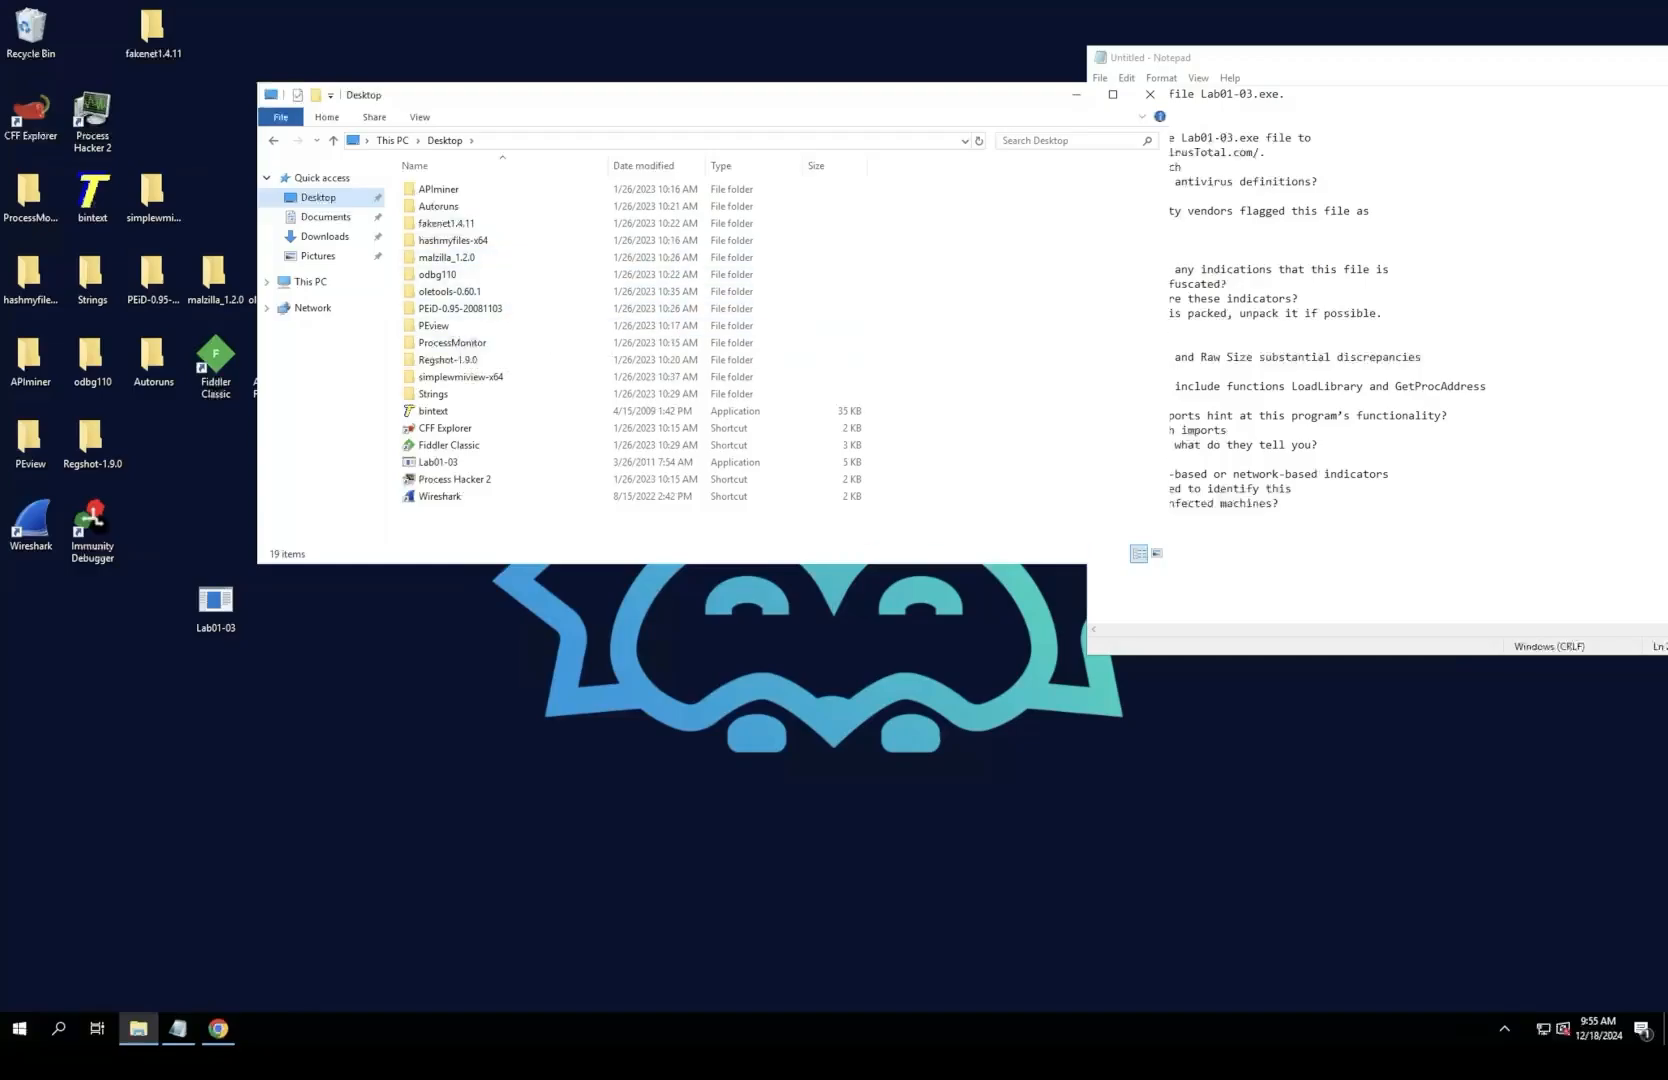
{"action": "left_click_drag", "start_coordinate": [600, 95], "coordinate": [621, 105]}
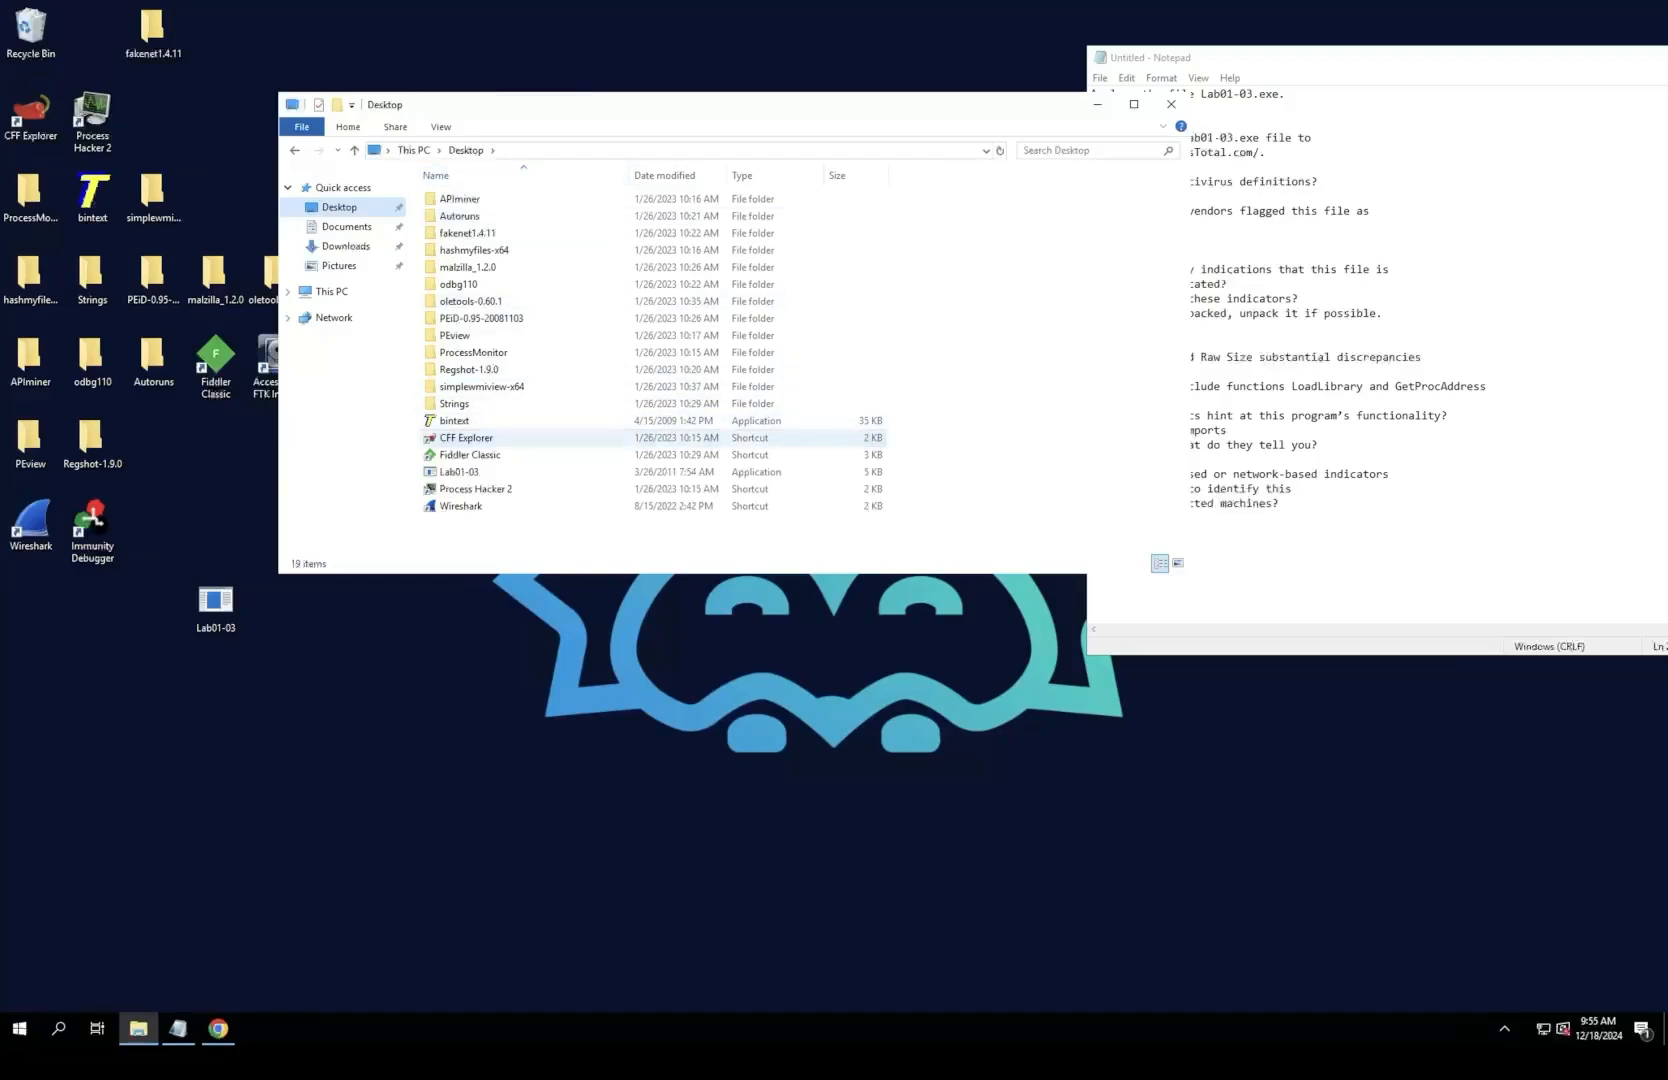
{"action": "double_click", "coordinate": [466, 437]}
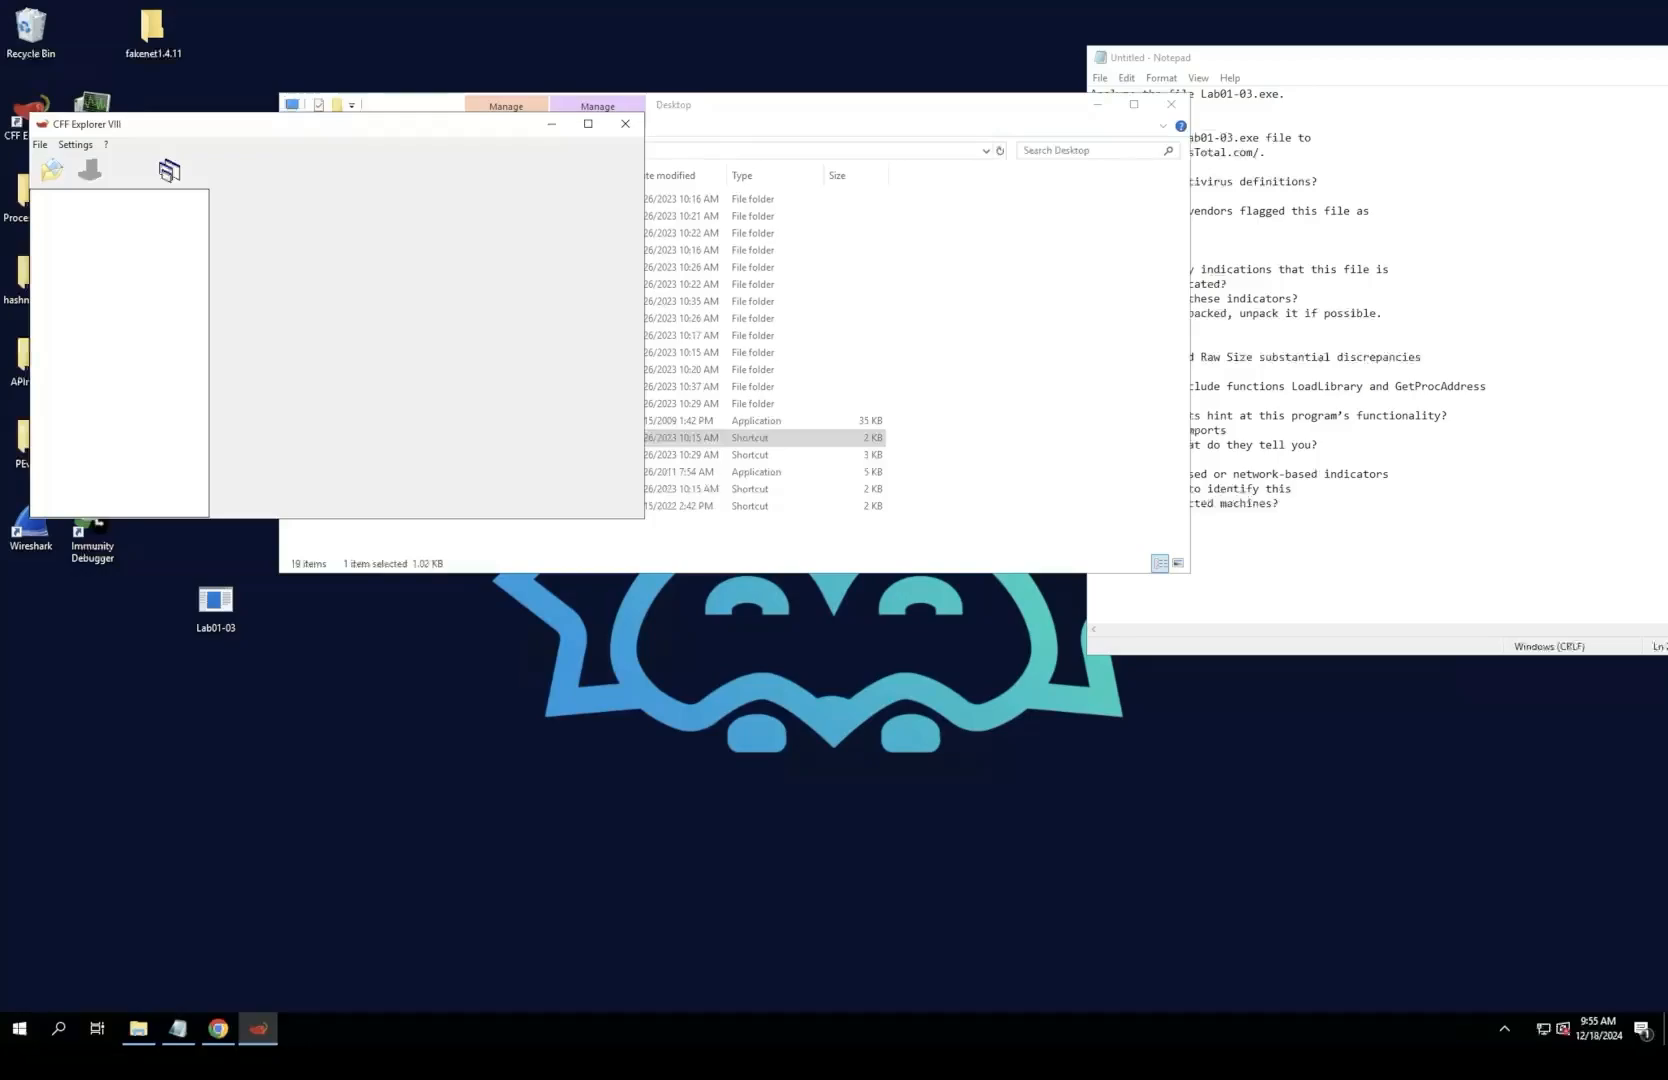
{"action": "left_click_drag", "start_coordinate": [450, 123], "coordinate": [555, 114]}
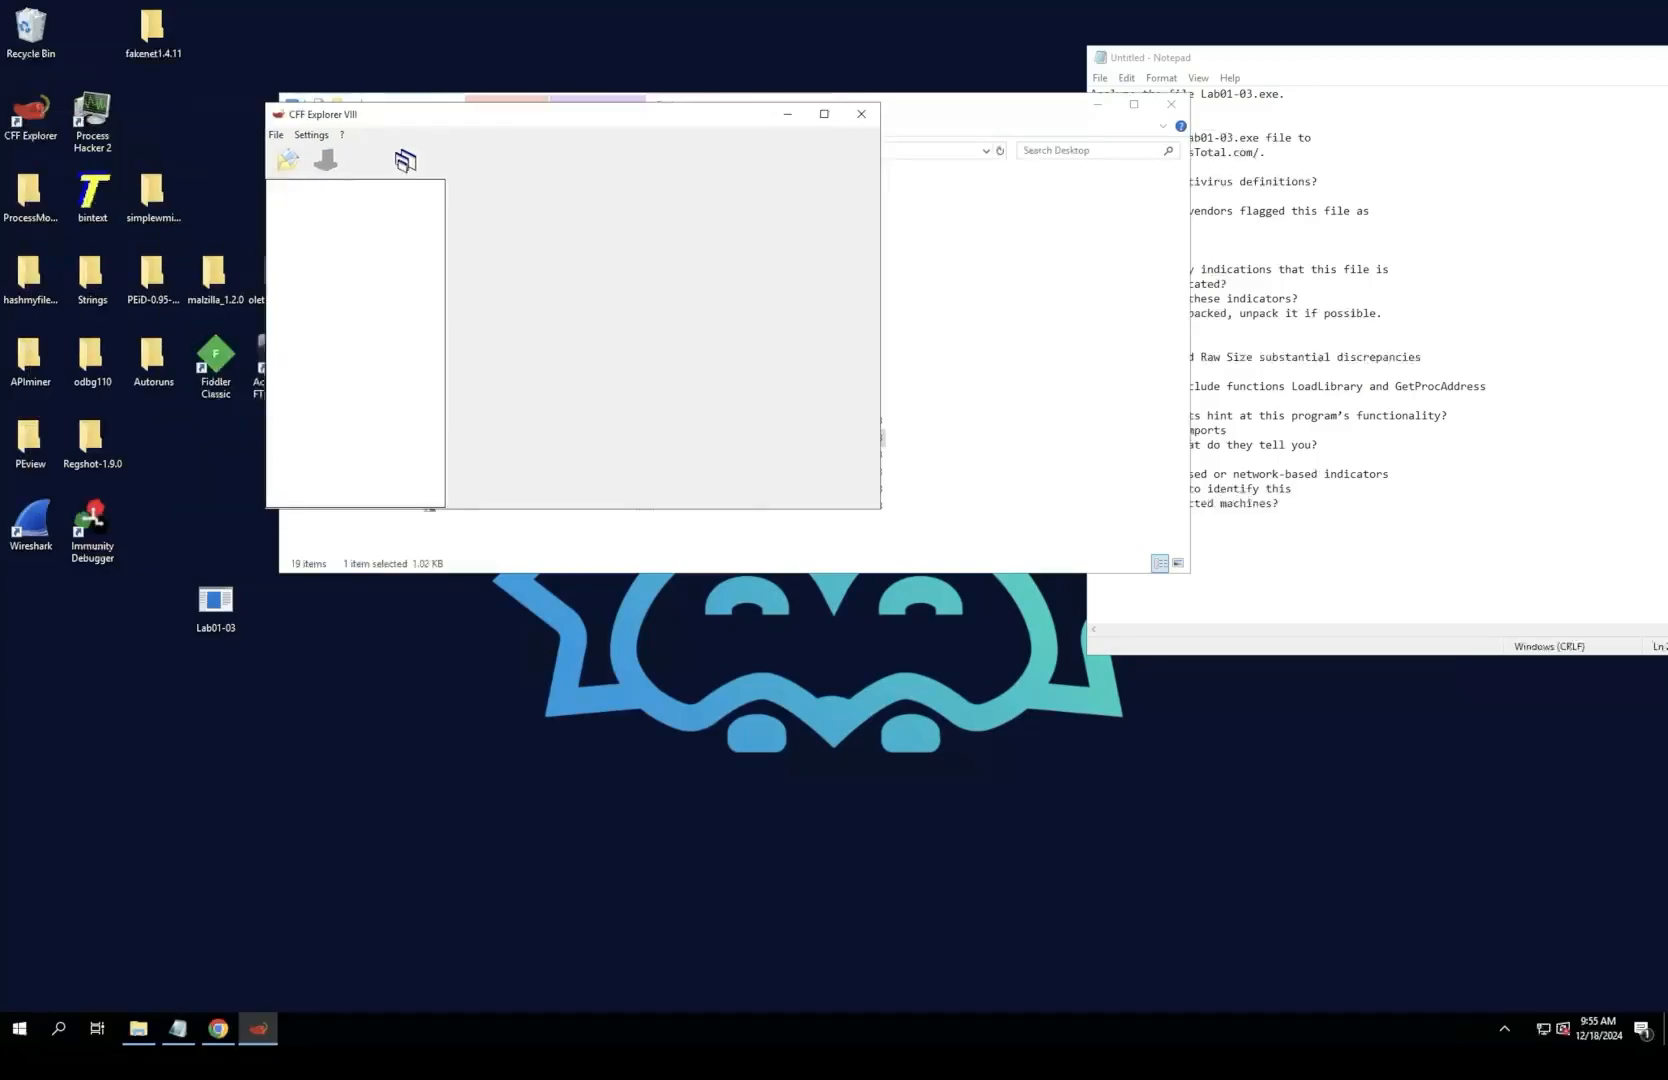
Step: Maximize CFF Explorer and open Lab01-03.exe from the Desktop folder
{"action": "left_click", "coordinate": [824, 113]}
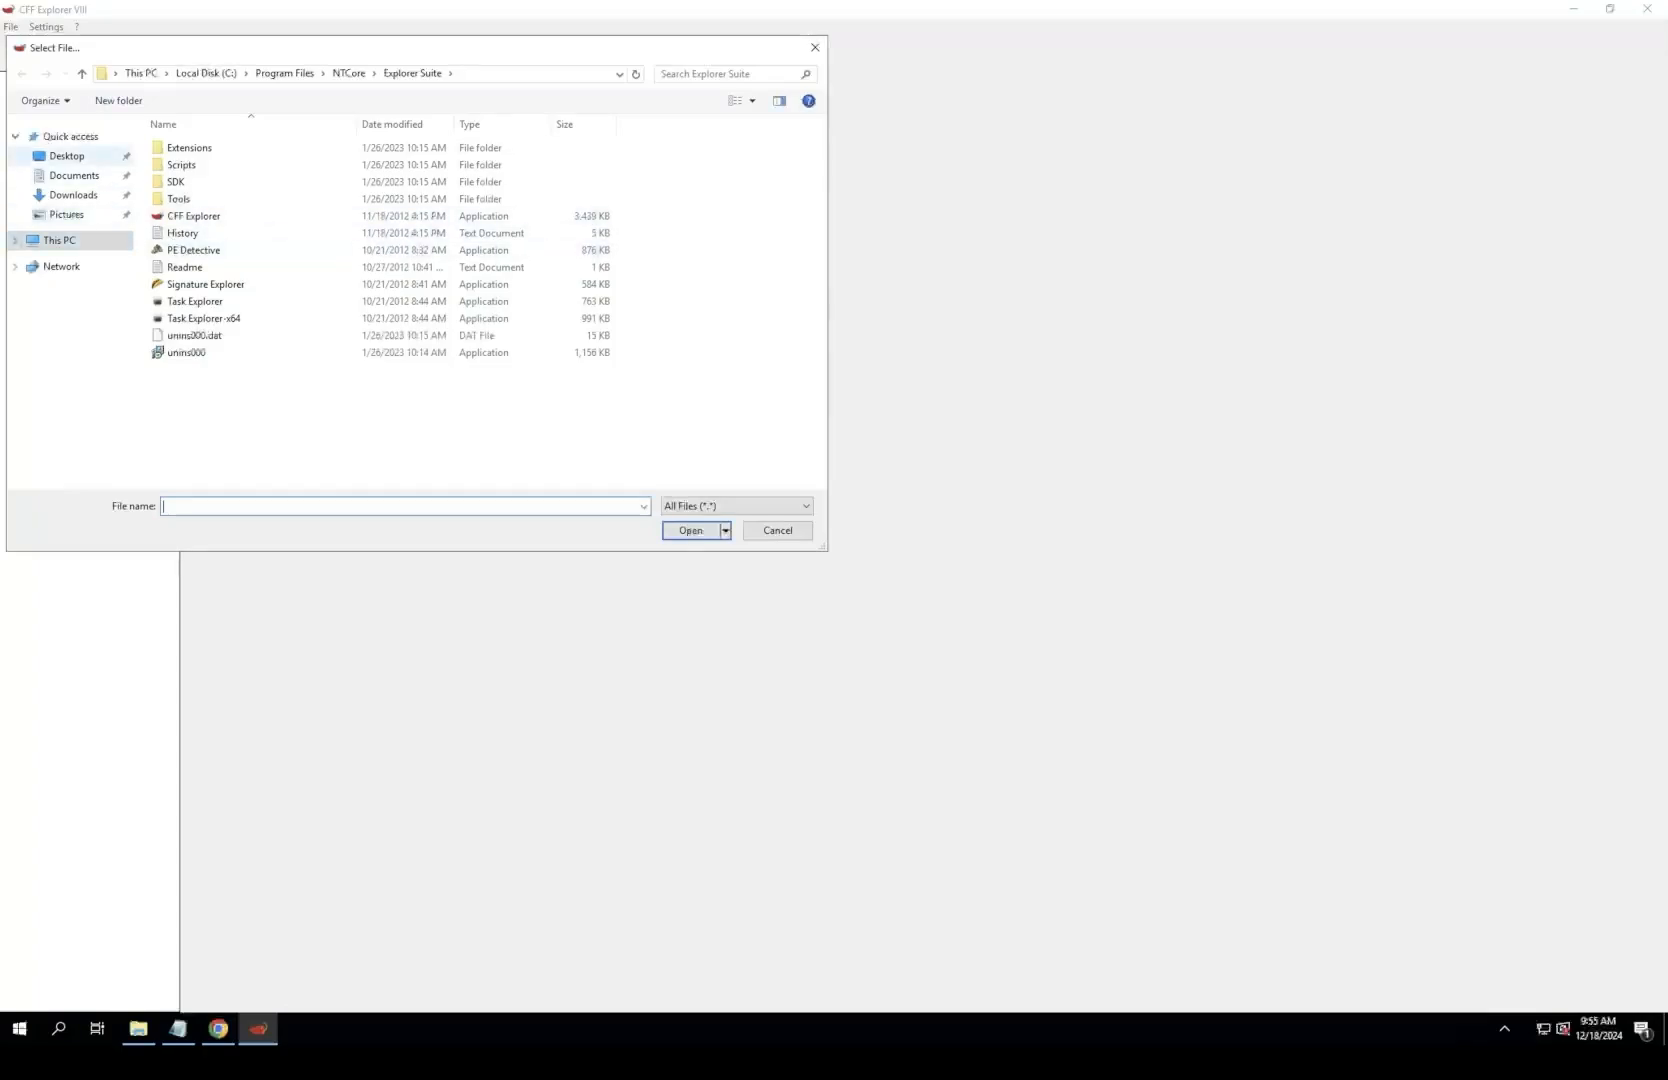
{"action": "left_click", "coordinate": [66, 156]}
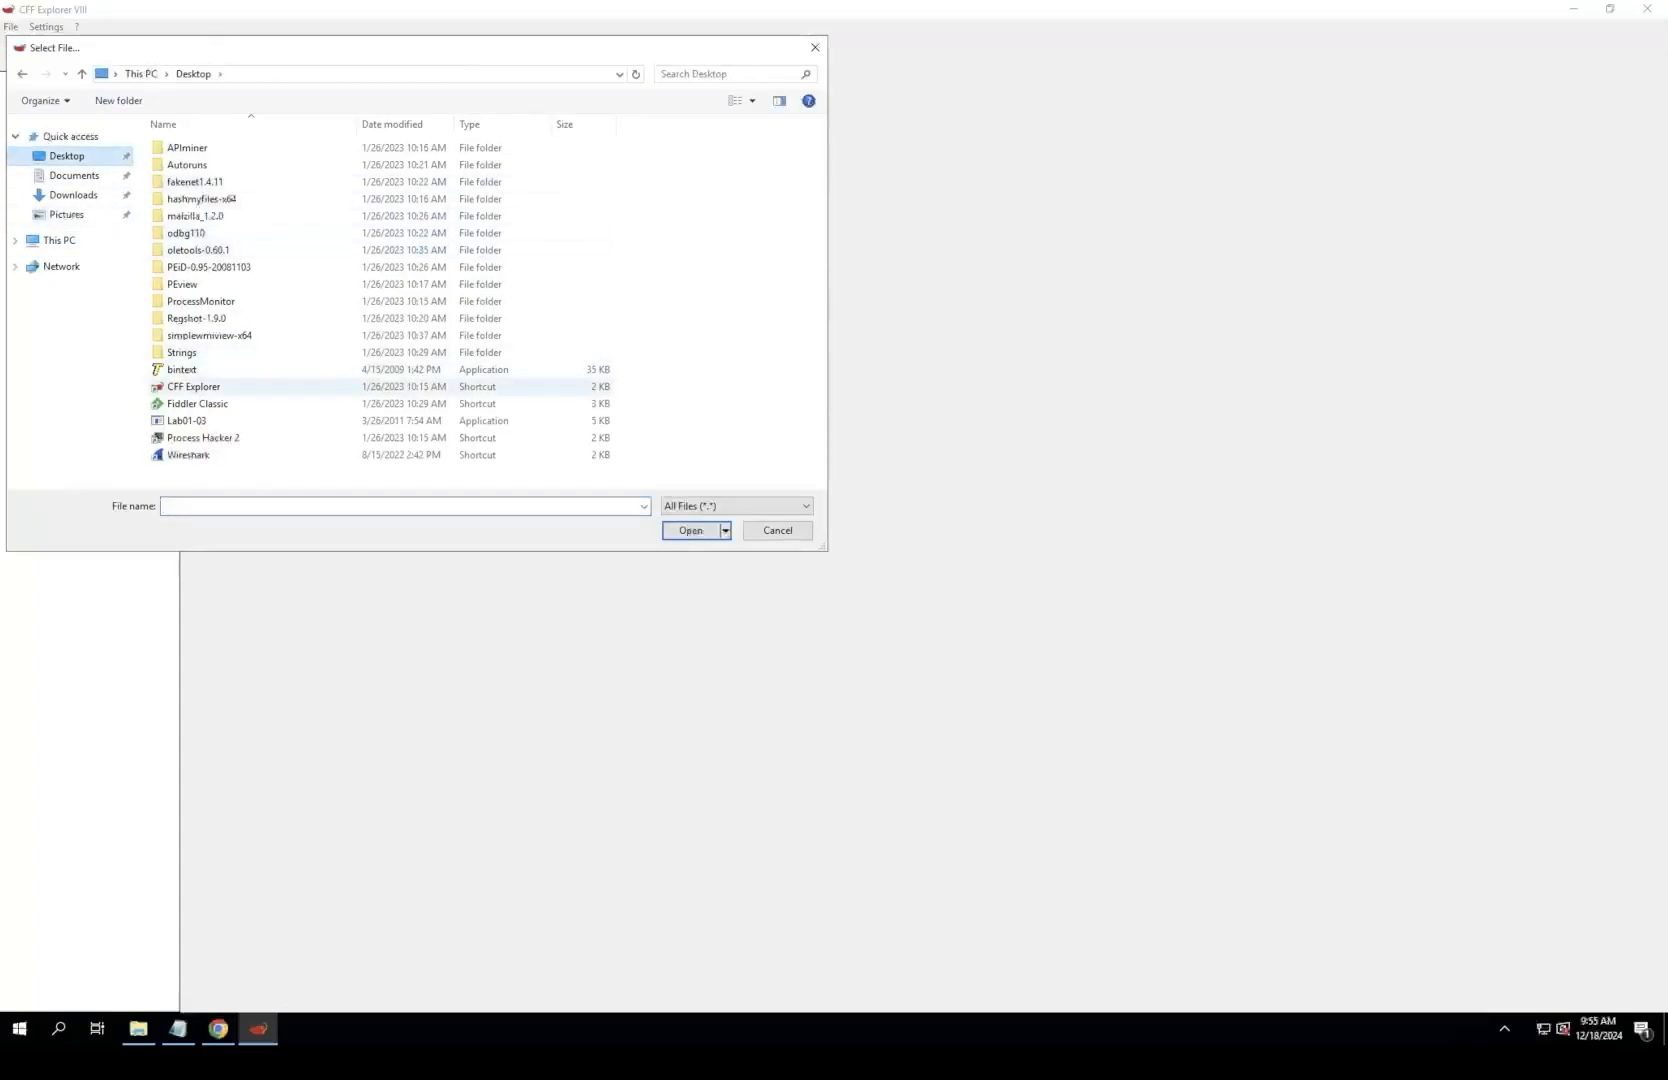
{"action": "double_click", "coordinate": [186, 420]}
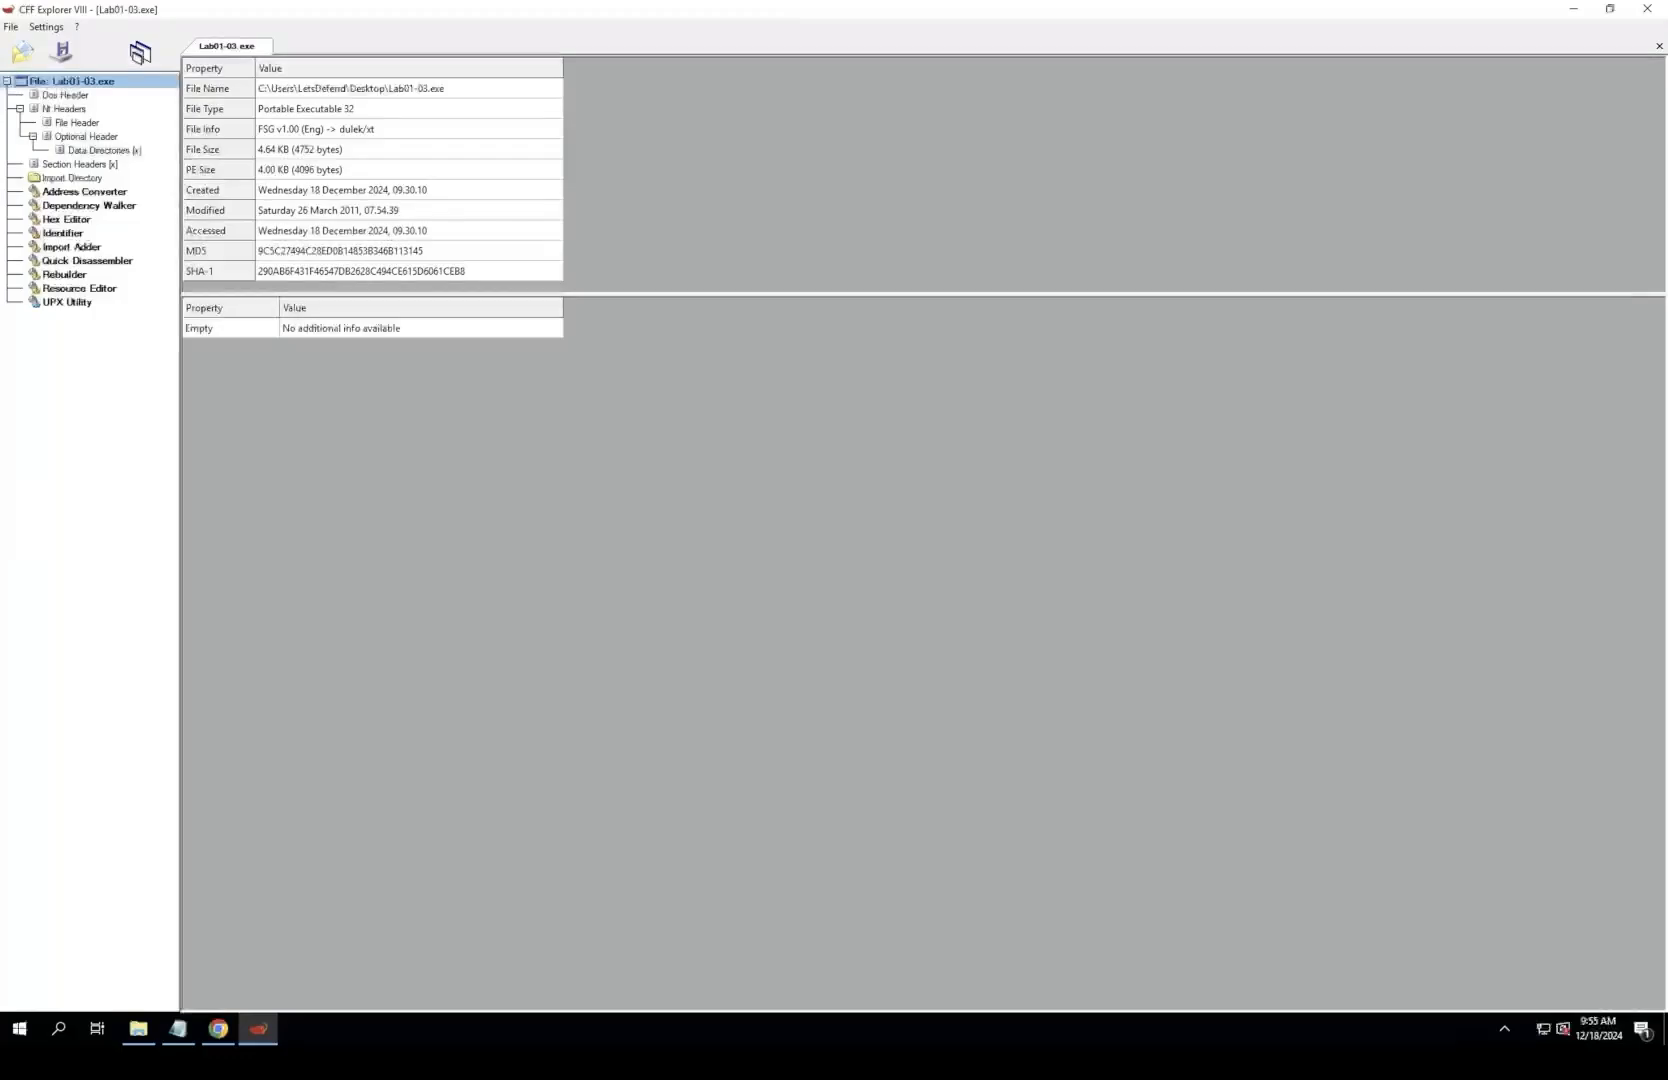
Step: Examine the File Info property of Lab01-03.exe, highlighting the packer name at the start of its value
{"action": "left_click", "coordinate": [408, 129]}
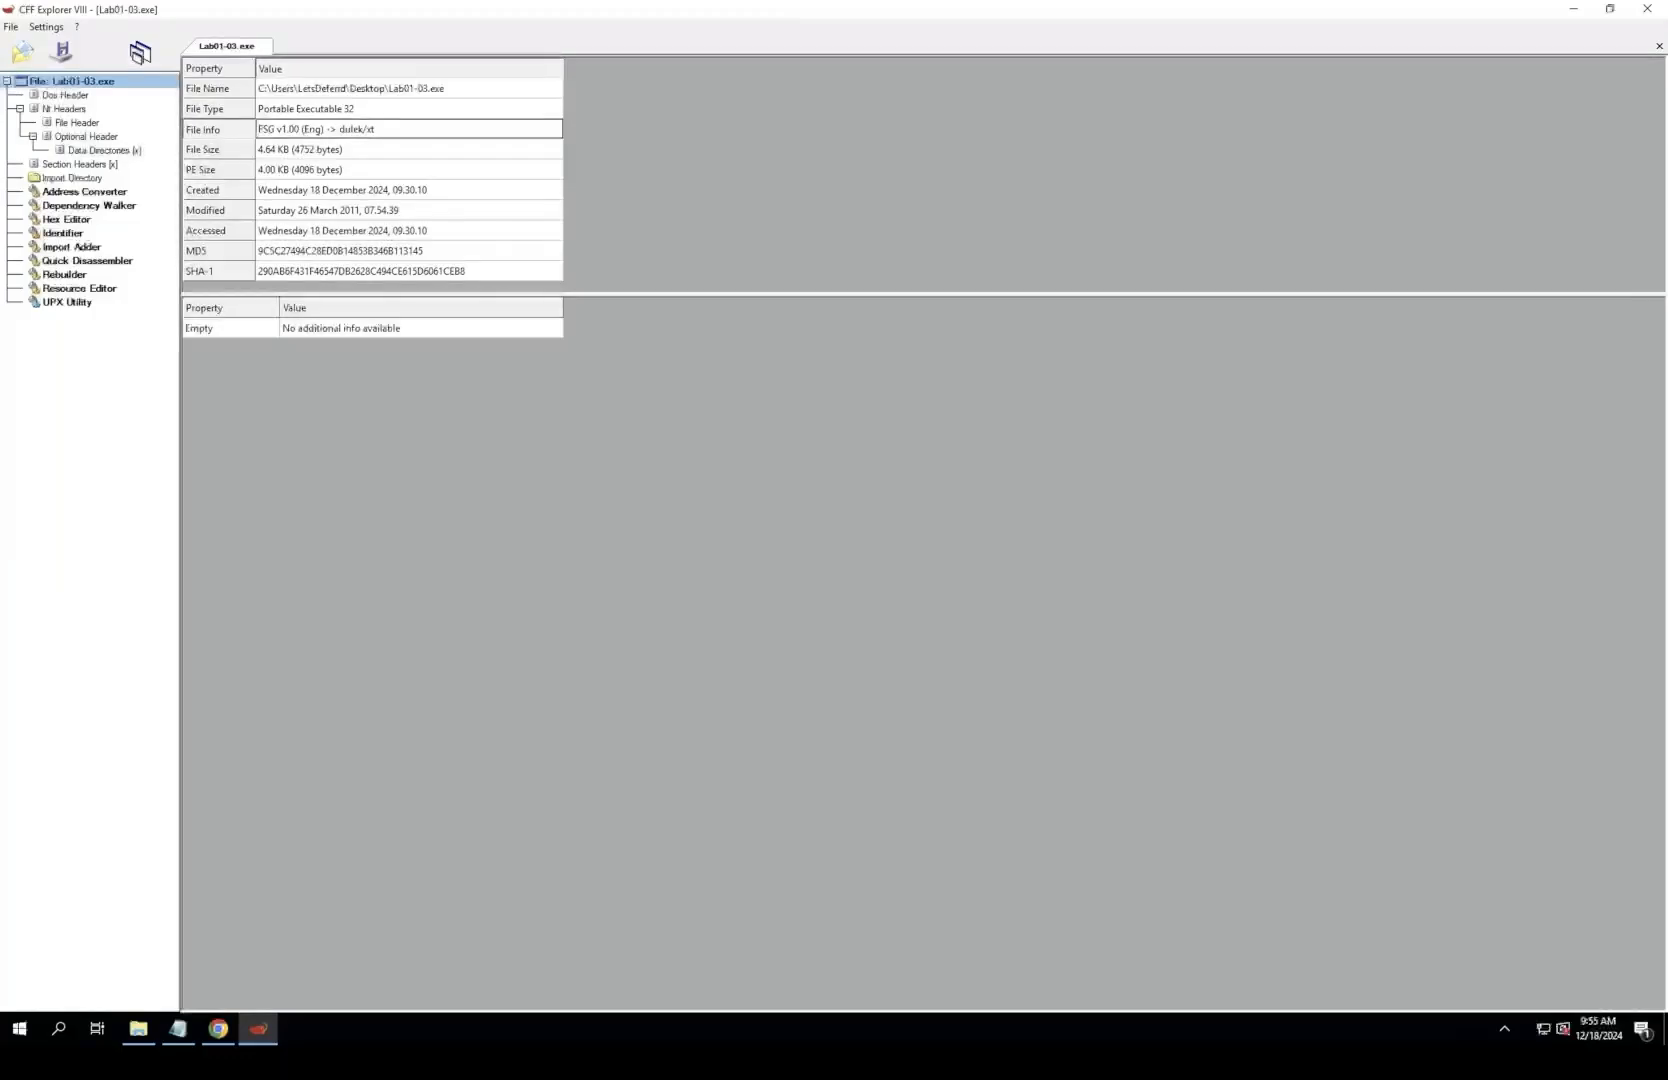
{"action": "left_click", "coordinate": [290, 129]}
{"action": "double_click", "coordinate": [290, 128]}
{"action": "double_click", "coordinate": [269, 128]}
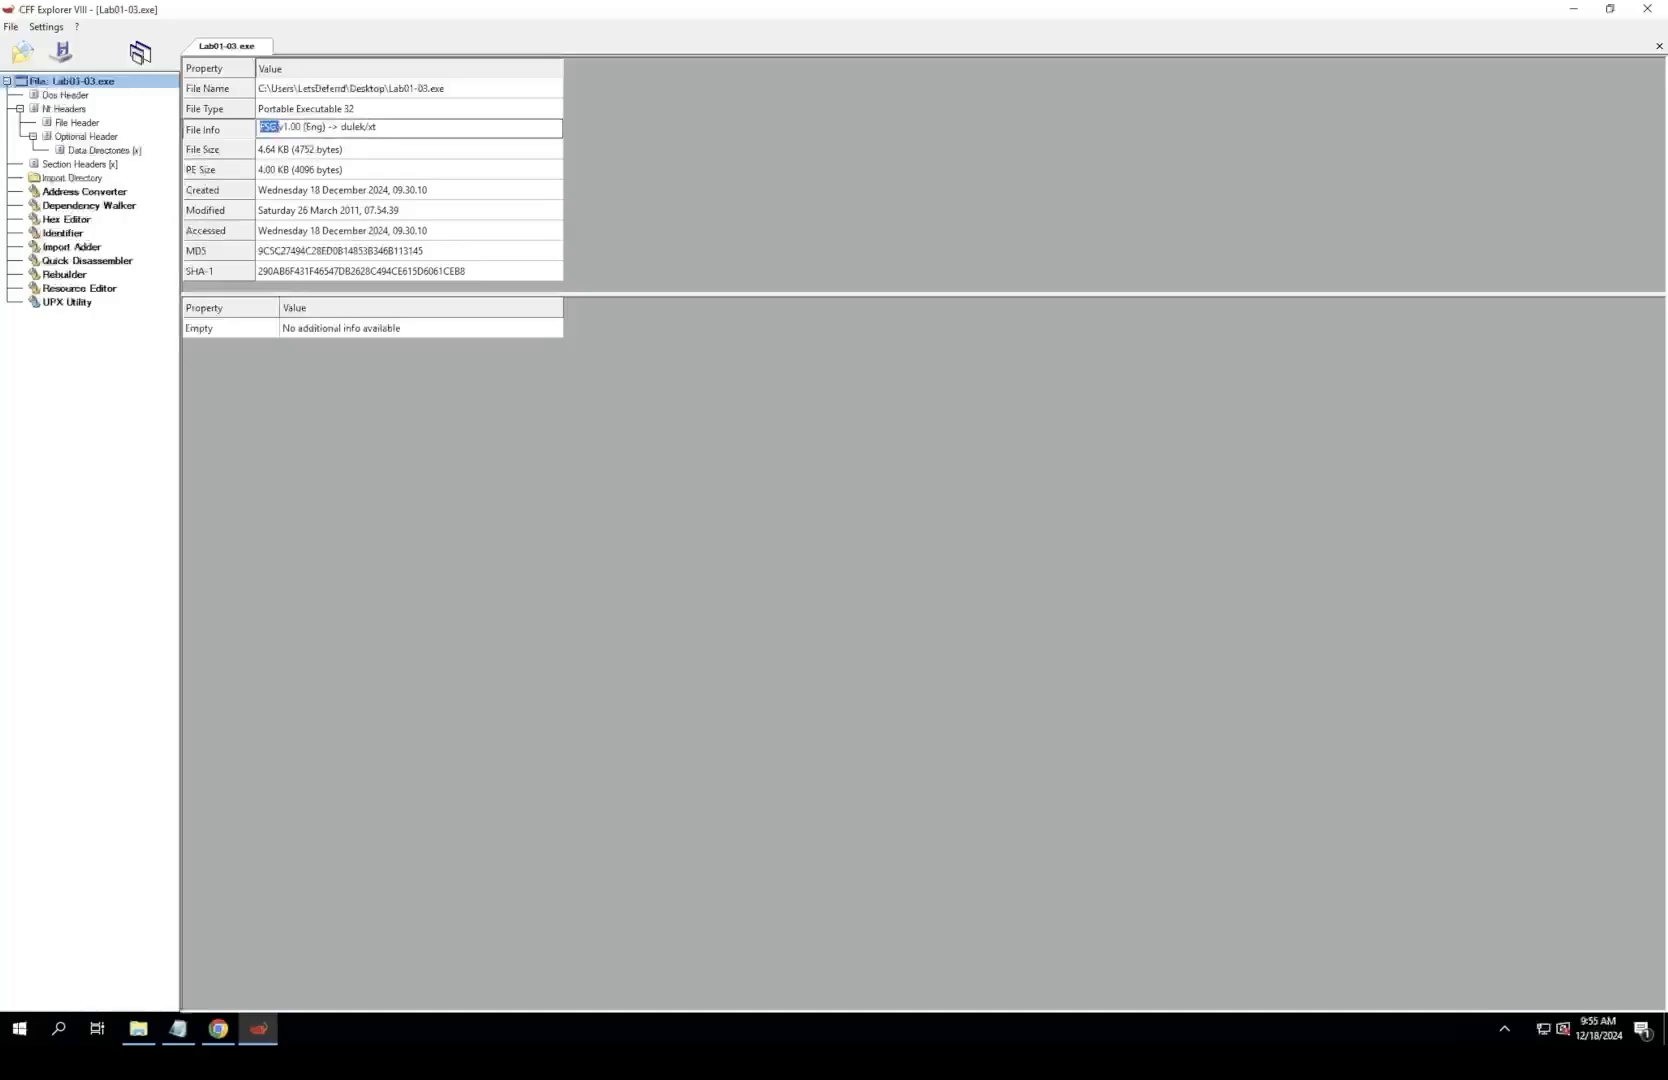
{"action": "left_click", "coordinate": [273, 127]}
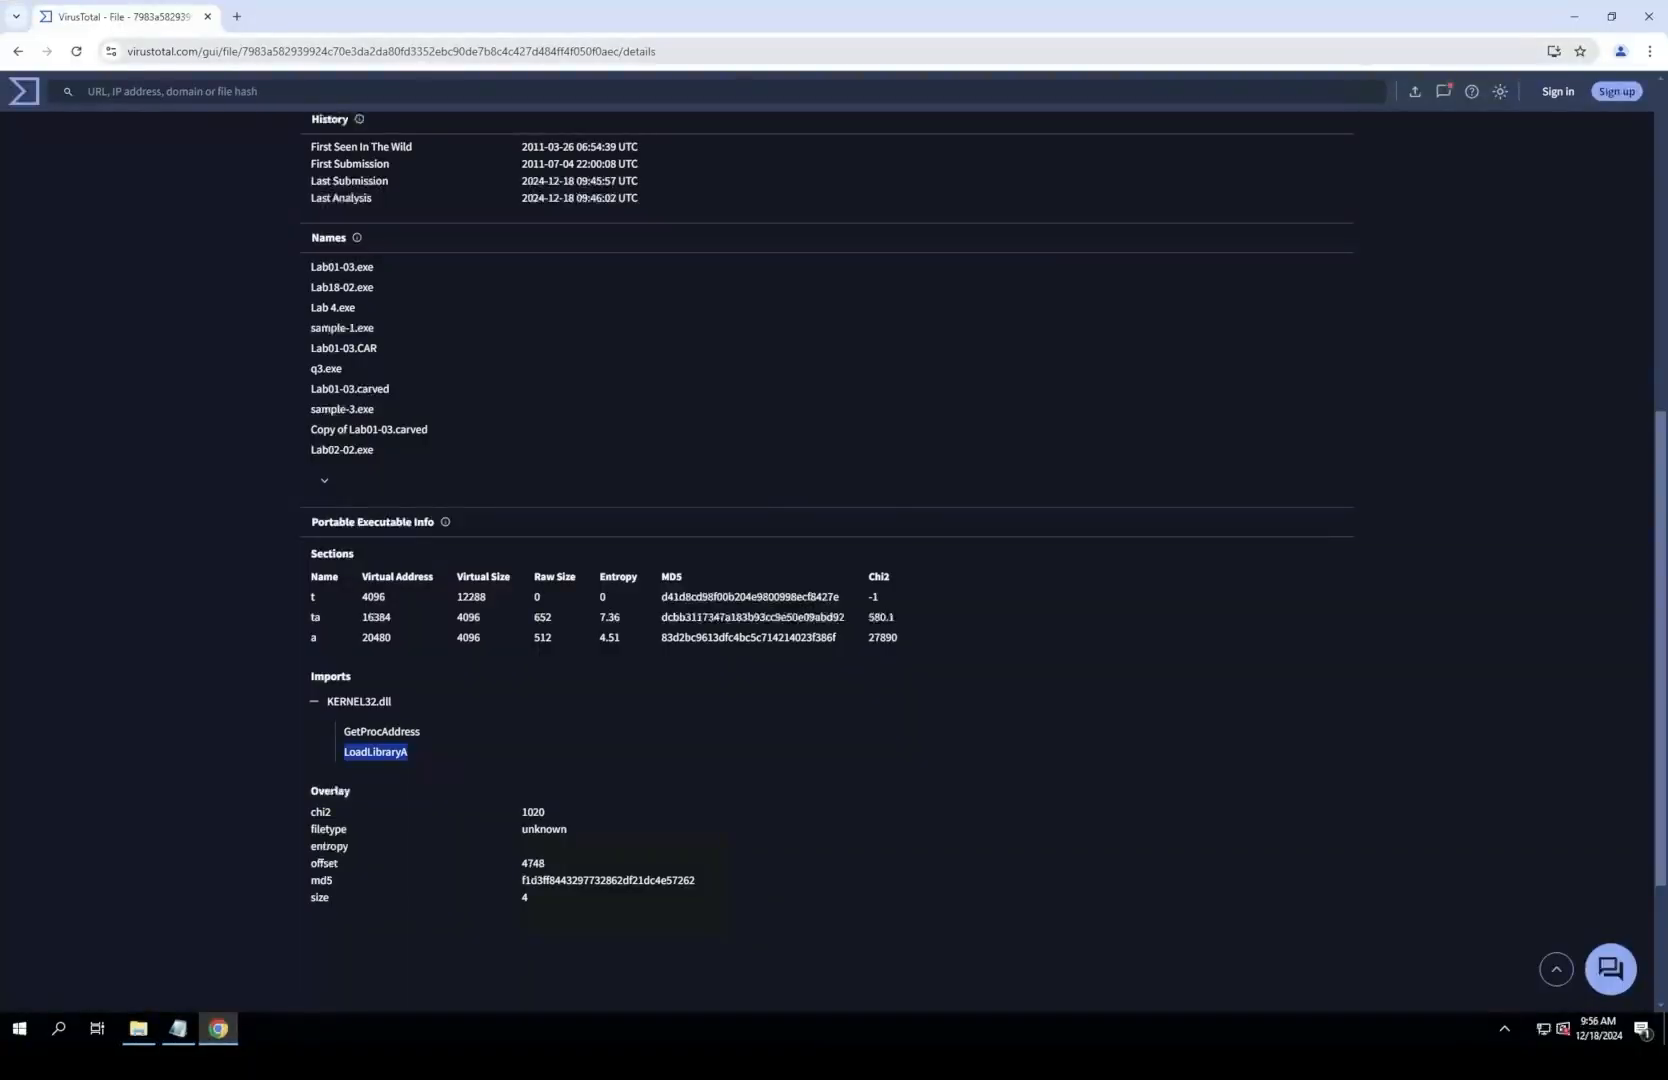
Step: Switch to Chrome and search the web for "fsg unpacker" in a new tab
{"action": "left_click", "coordinate": [236, 16]}
{"action": "left_click", "coordinate": [236, 51]}
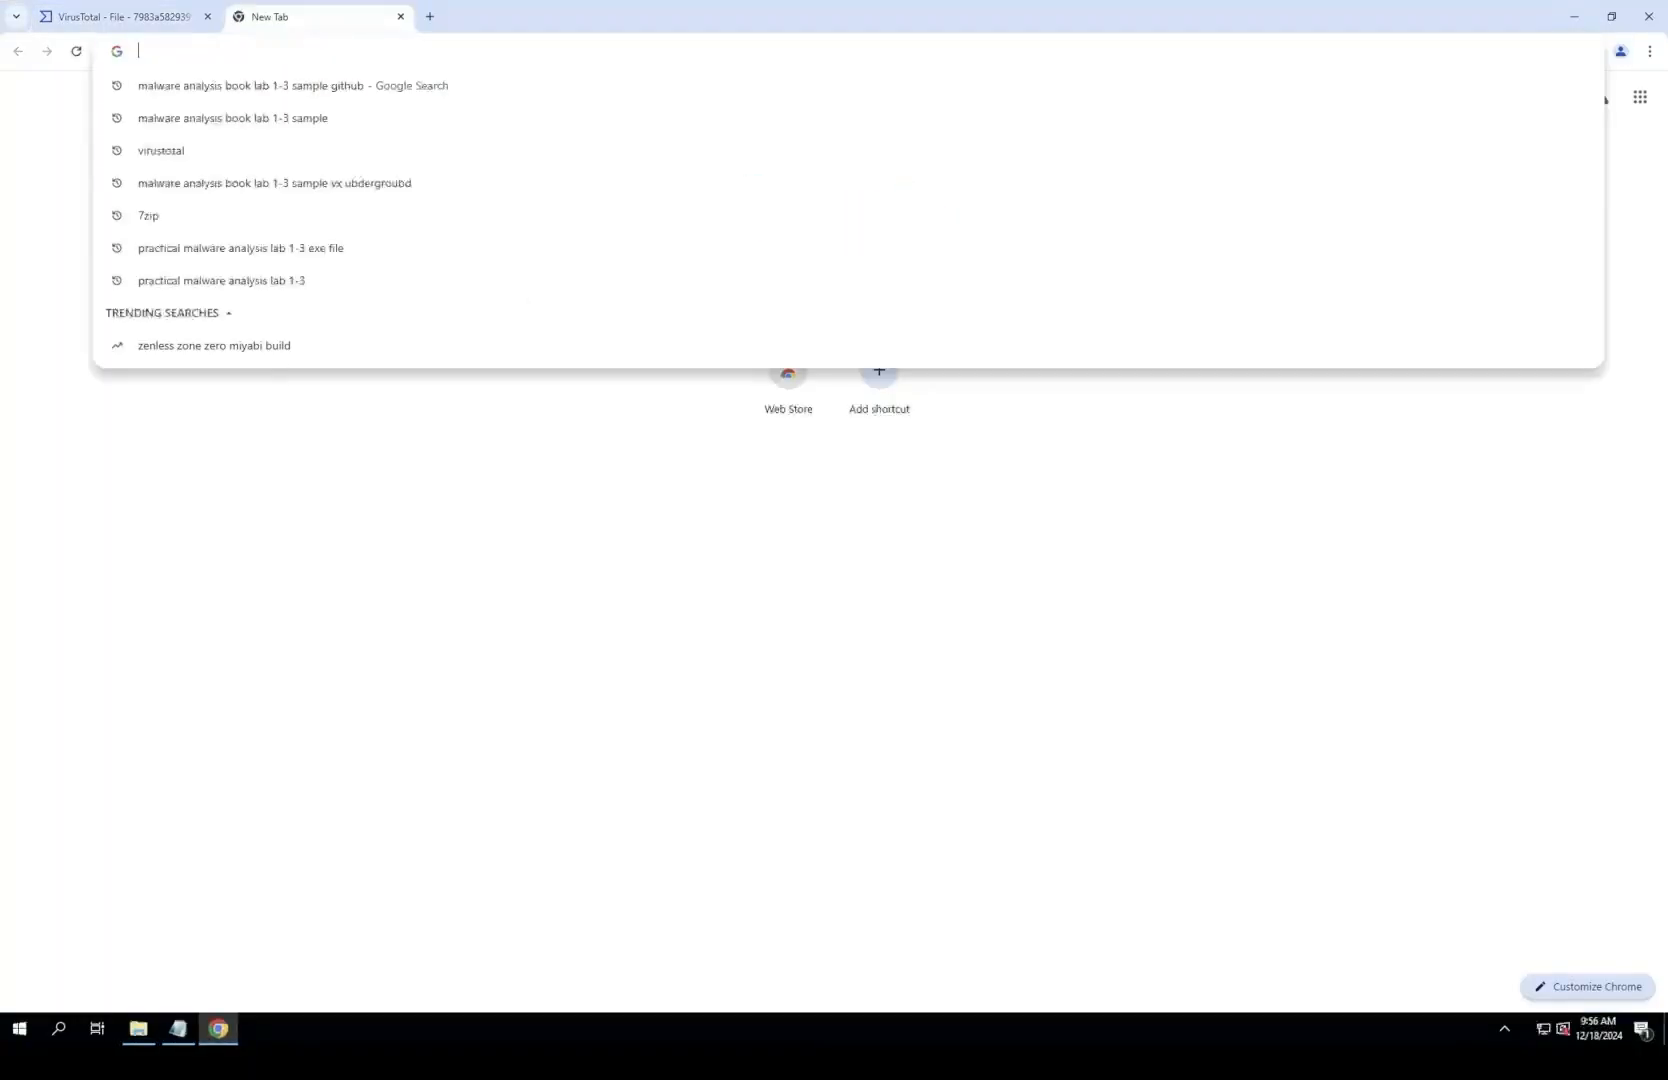
{"action": "type", "text": "fs"}
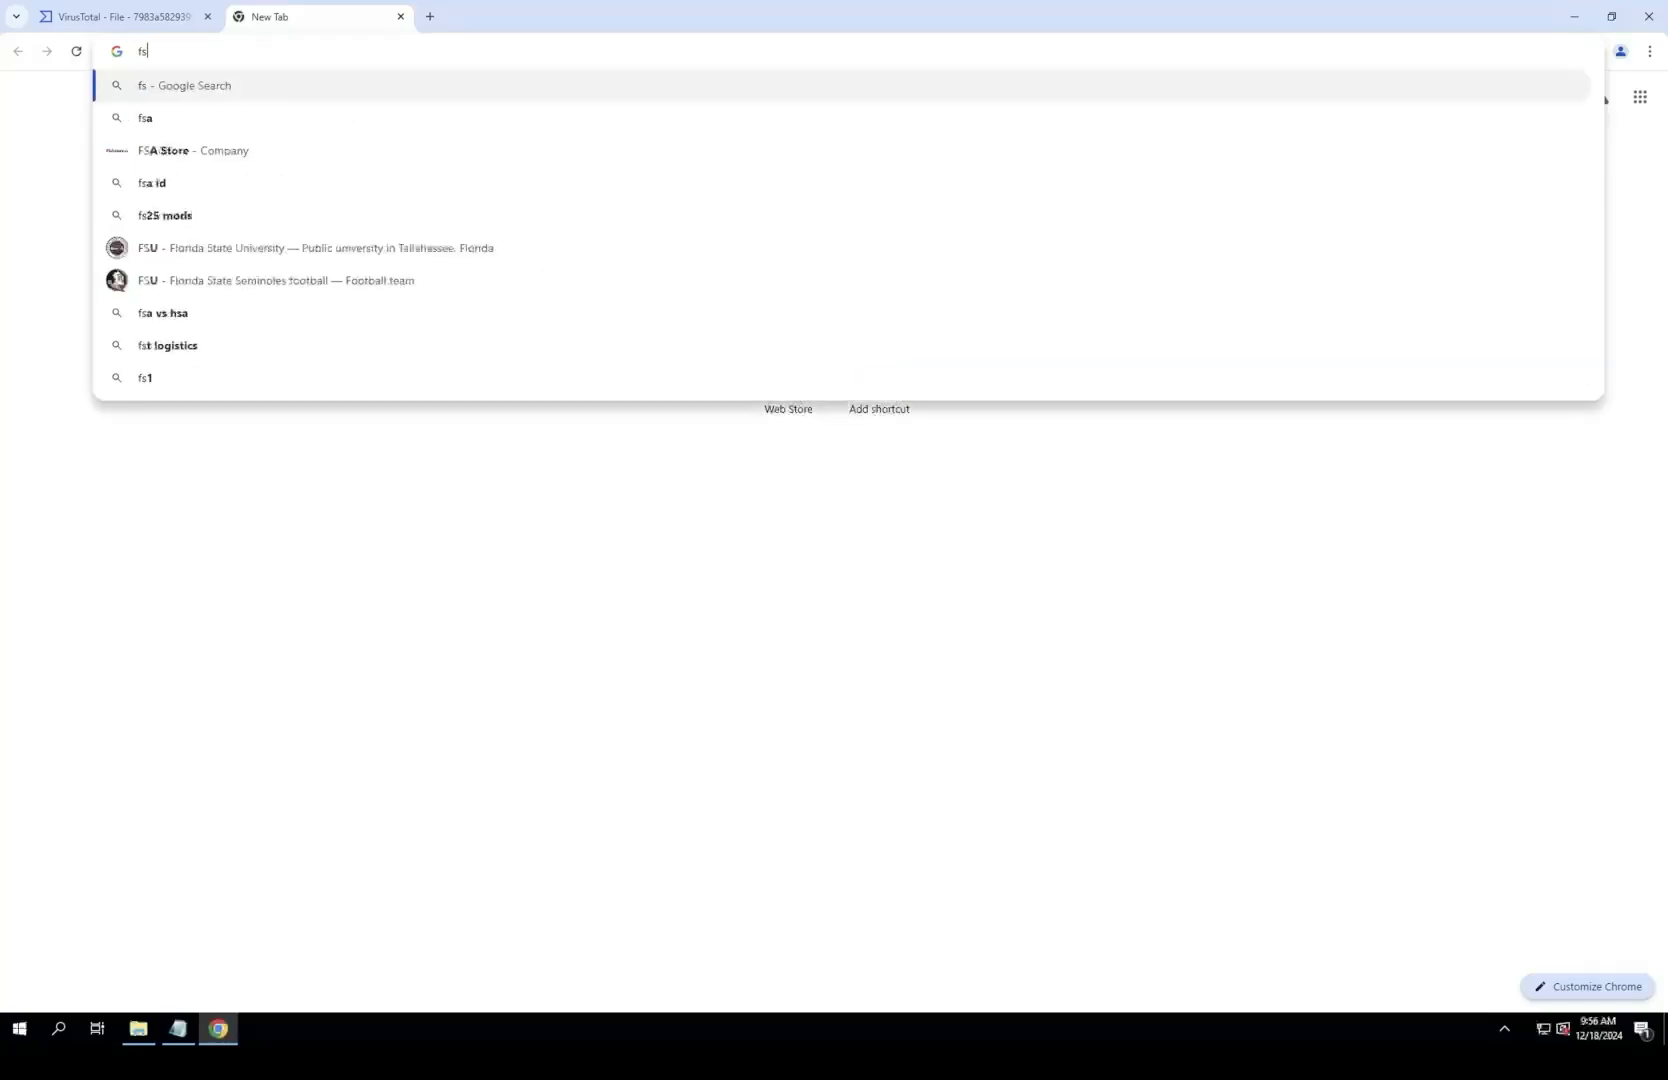
{"action": "type", "text": "g unpa"}
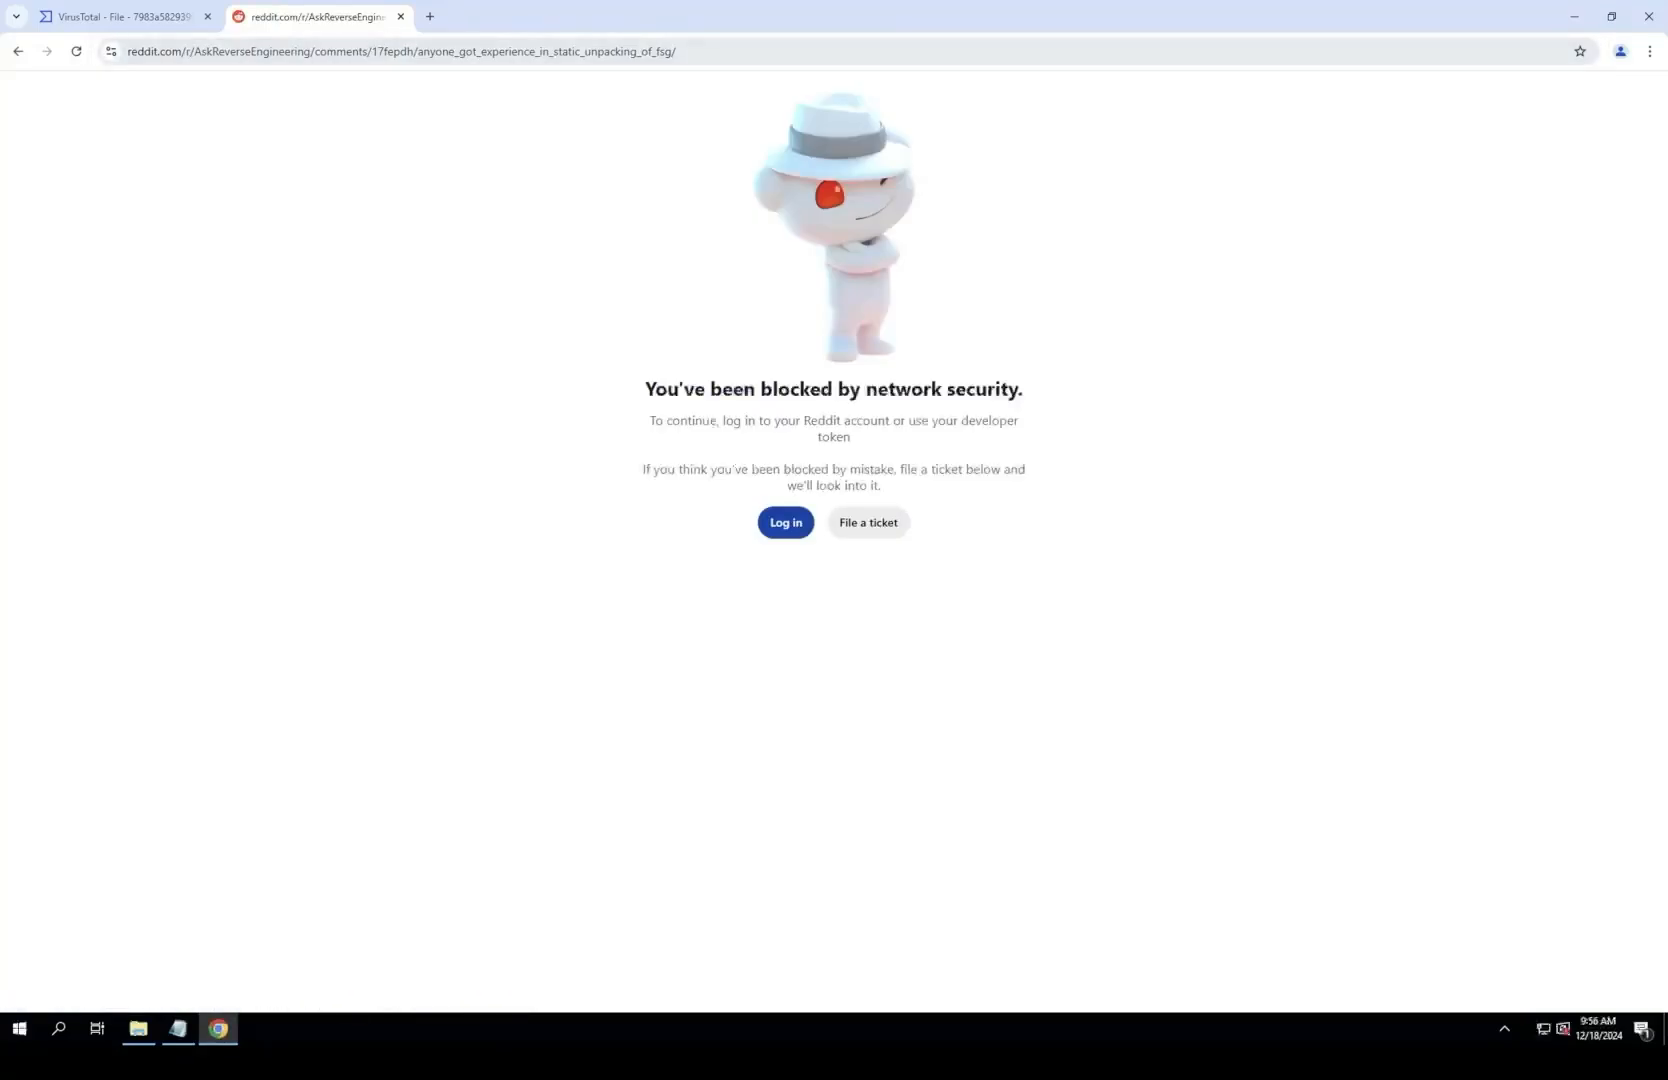
Step: Return from the Reddit page to the "fsg unpacker" search results and examine them for an FSG unpacking tool or guide
{"action": "right_click", "coordinate": [18, 51]}
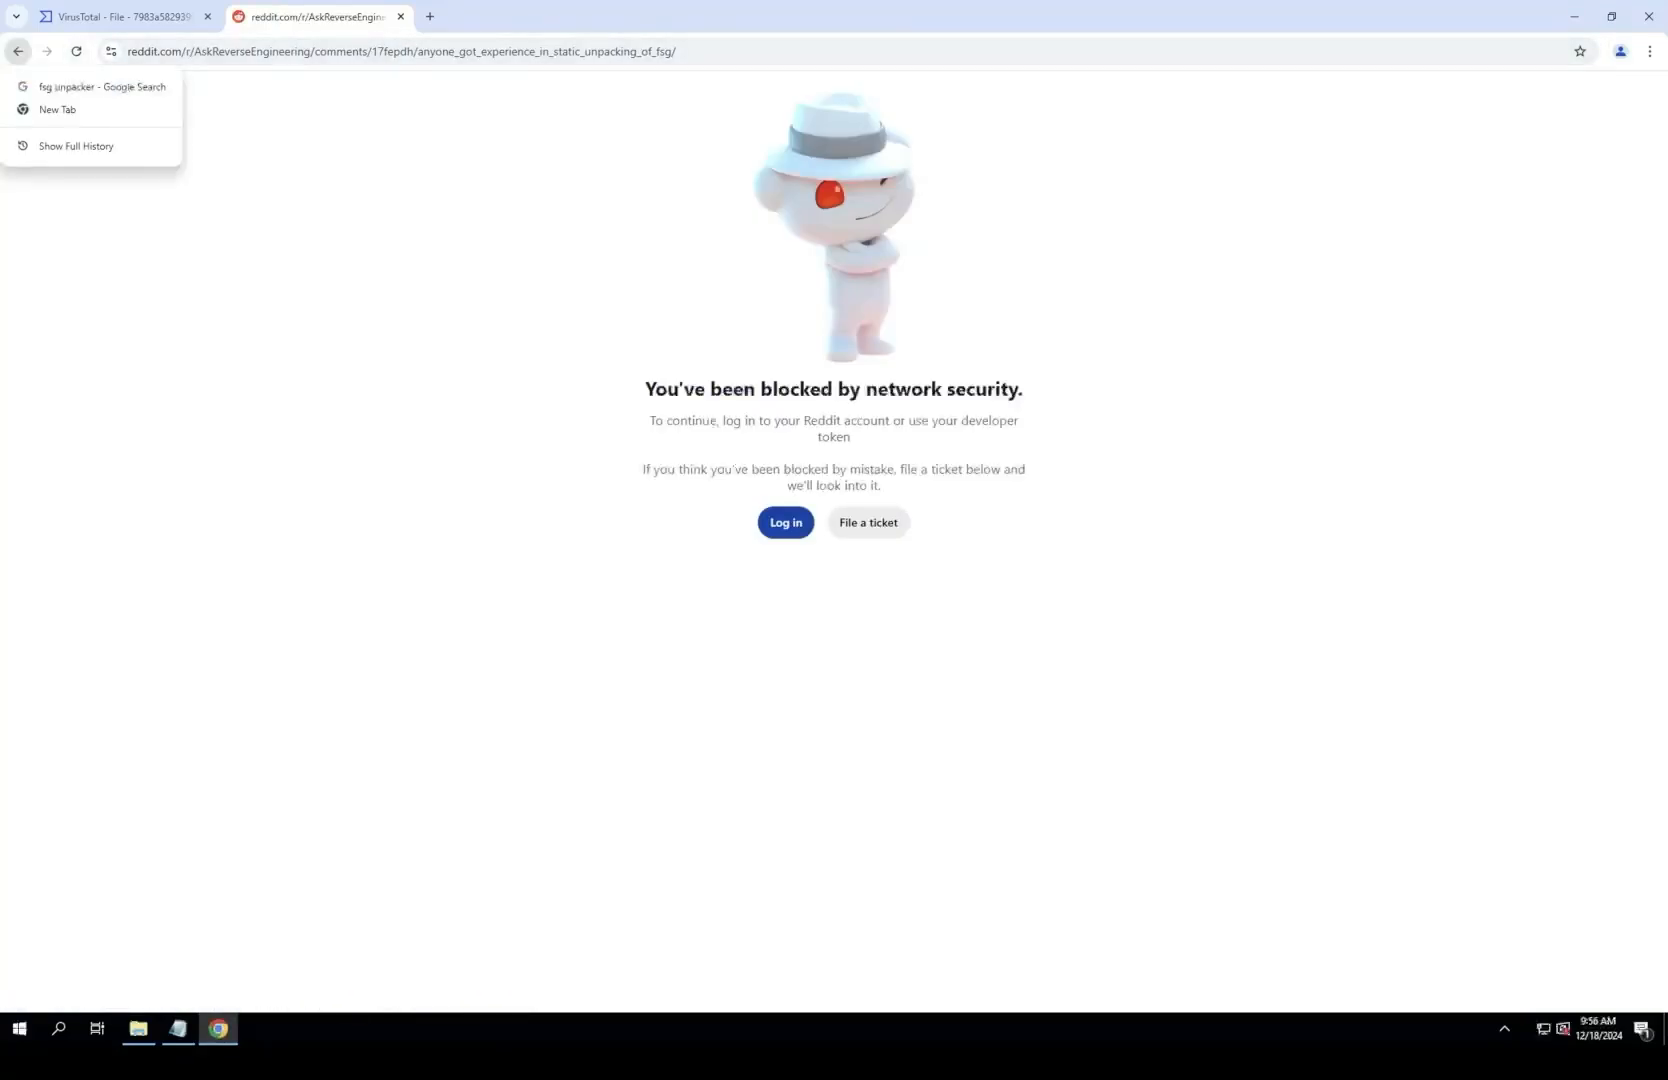
{"action": "left_click", "coordinate": [70, 87]}
{"action": "scroll", "coordinate": [97, 95], "scroll_direction": "down", "scroll_amount": 7}
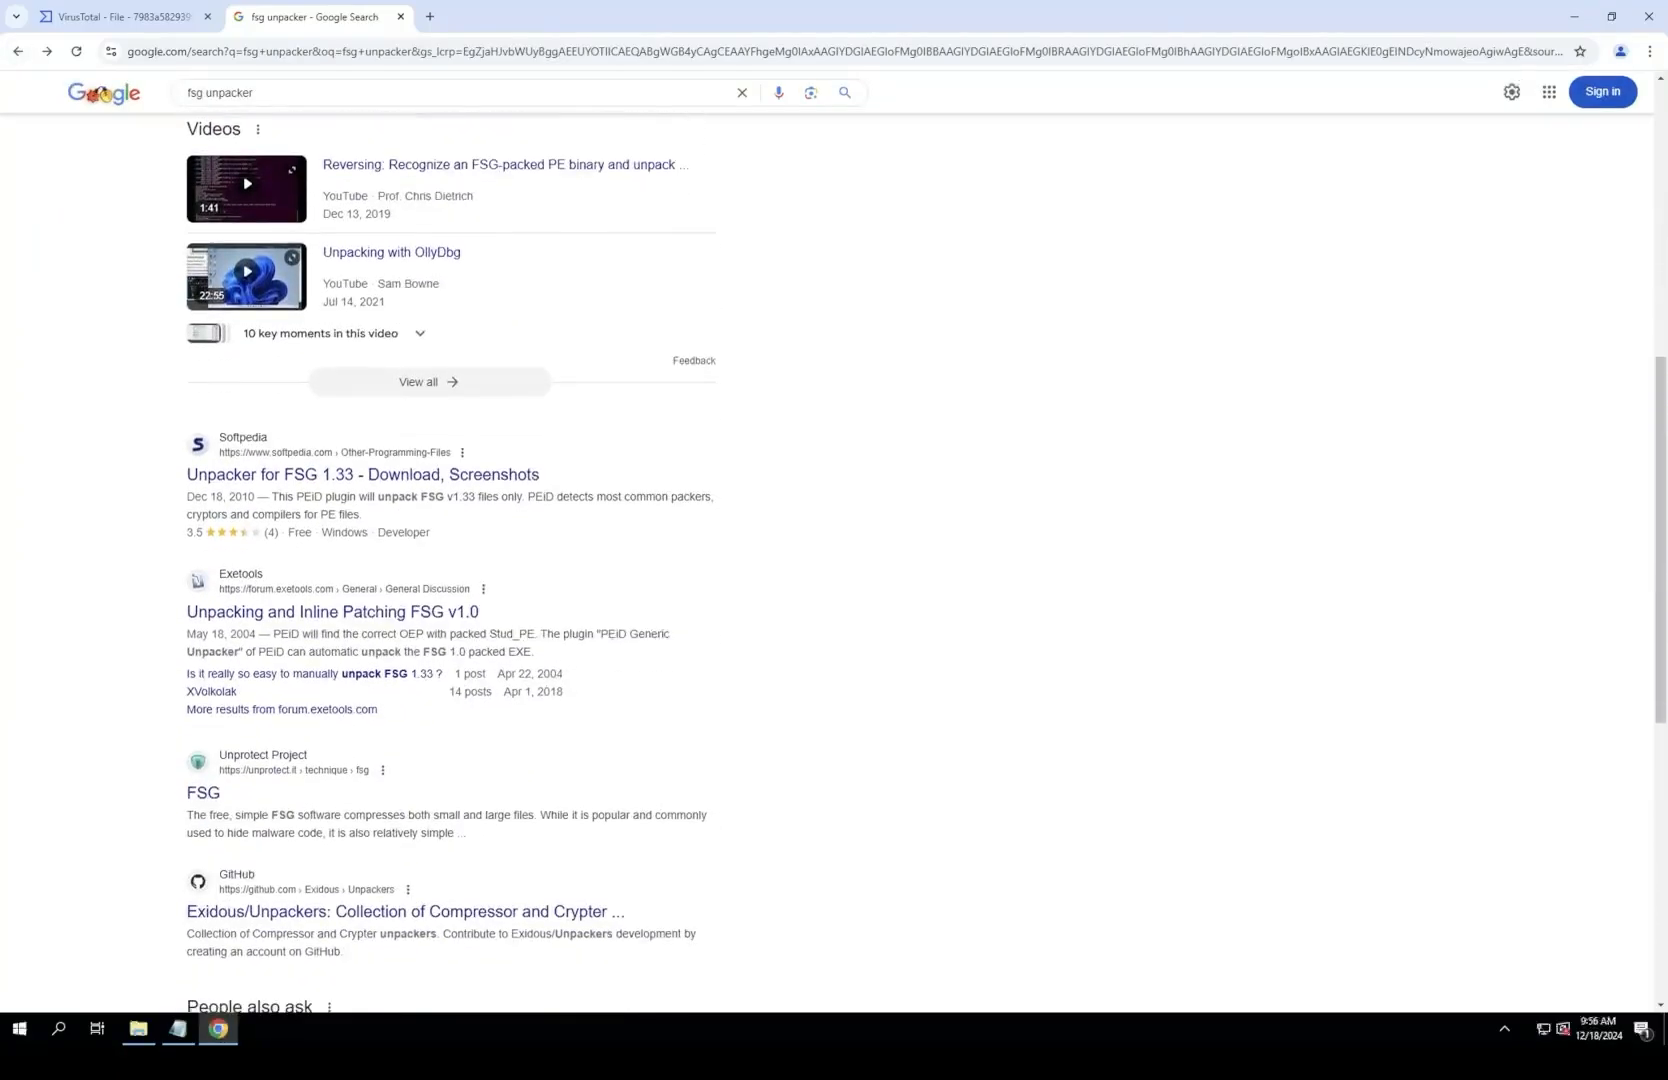
{"action": "scroll", "coordinate": [450, 600], "scroll_direction": "down", "scroll_amount": 5}
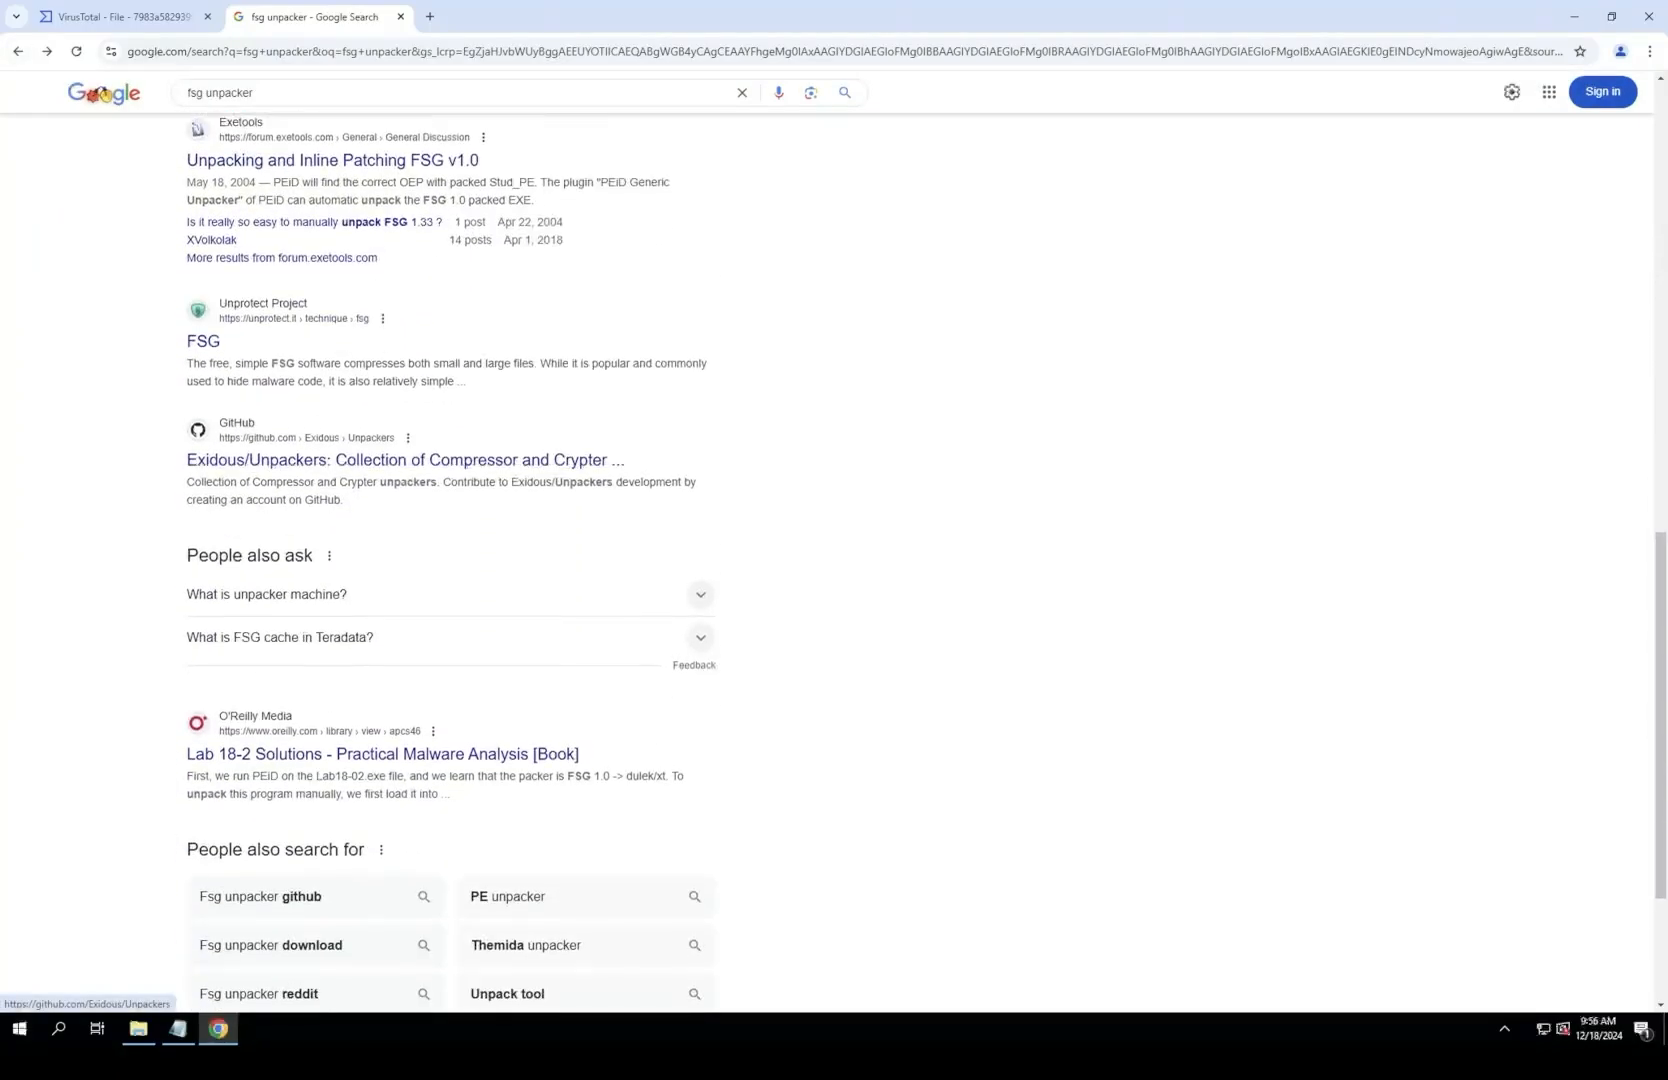
{"action": "scroll", "coordinate": [100, 93], "scroll_direction": "down", "scroll_amount": 2}
{"action": "scroll", "coordinate": [100, 93], "scroll_direction": "up", "scroll_amount": 15}
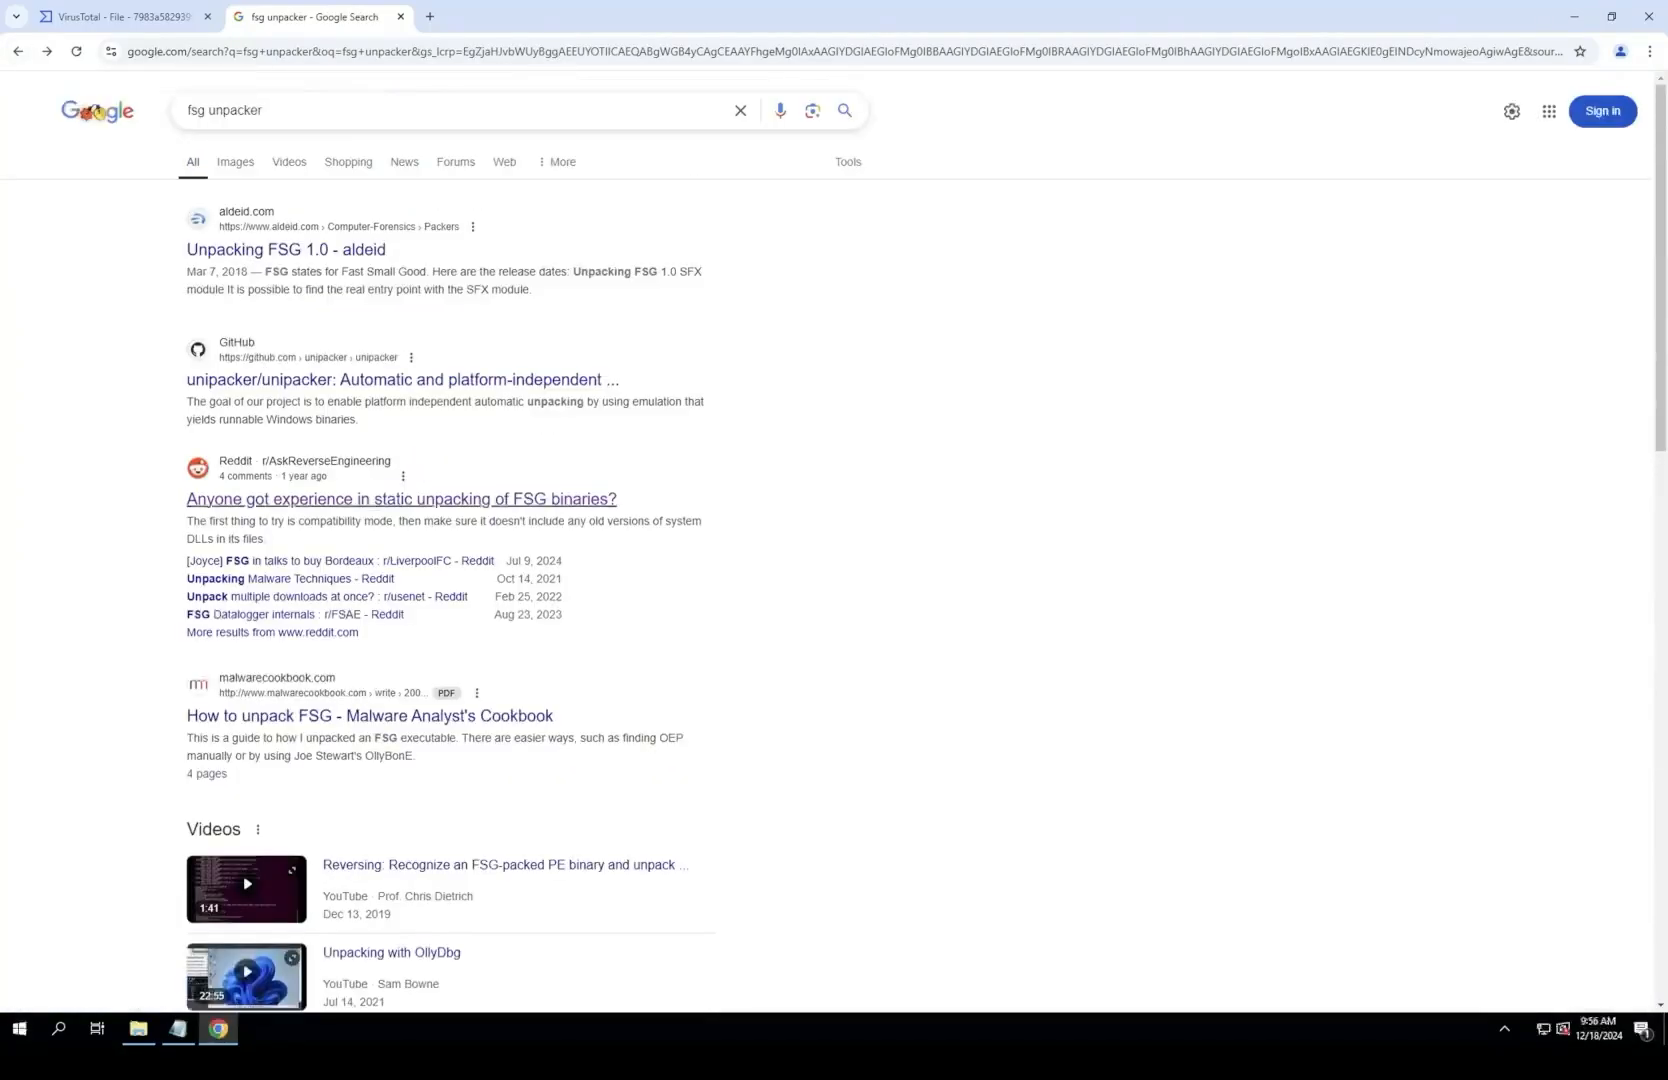
{"action": "scroll", "coordinate": [400, 500], "scroll_direction": "down", "scroll_amount": 10}
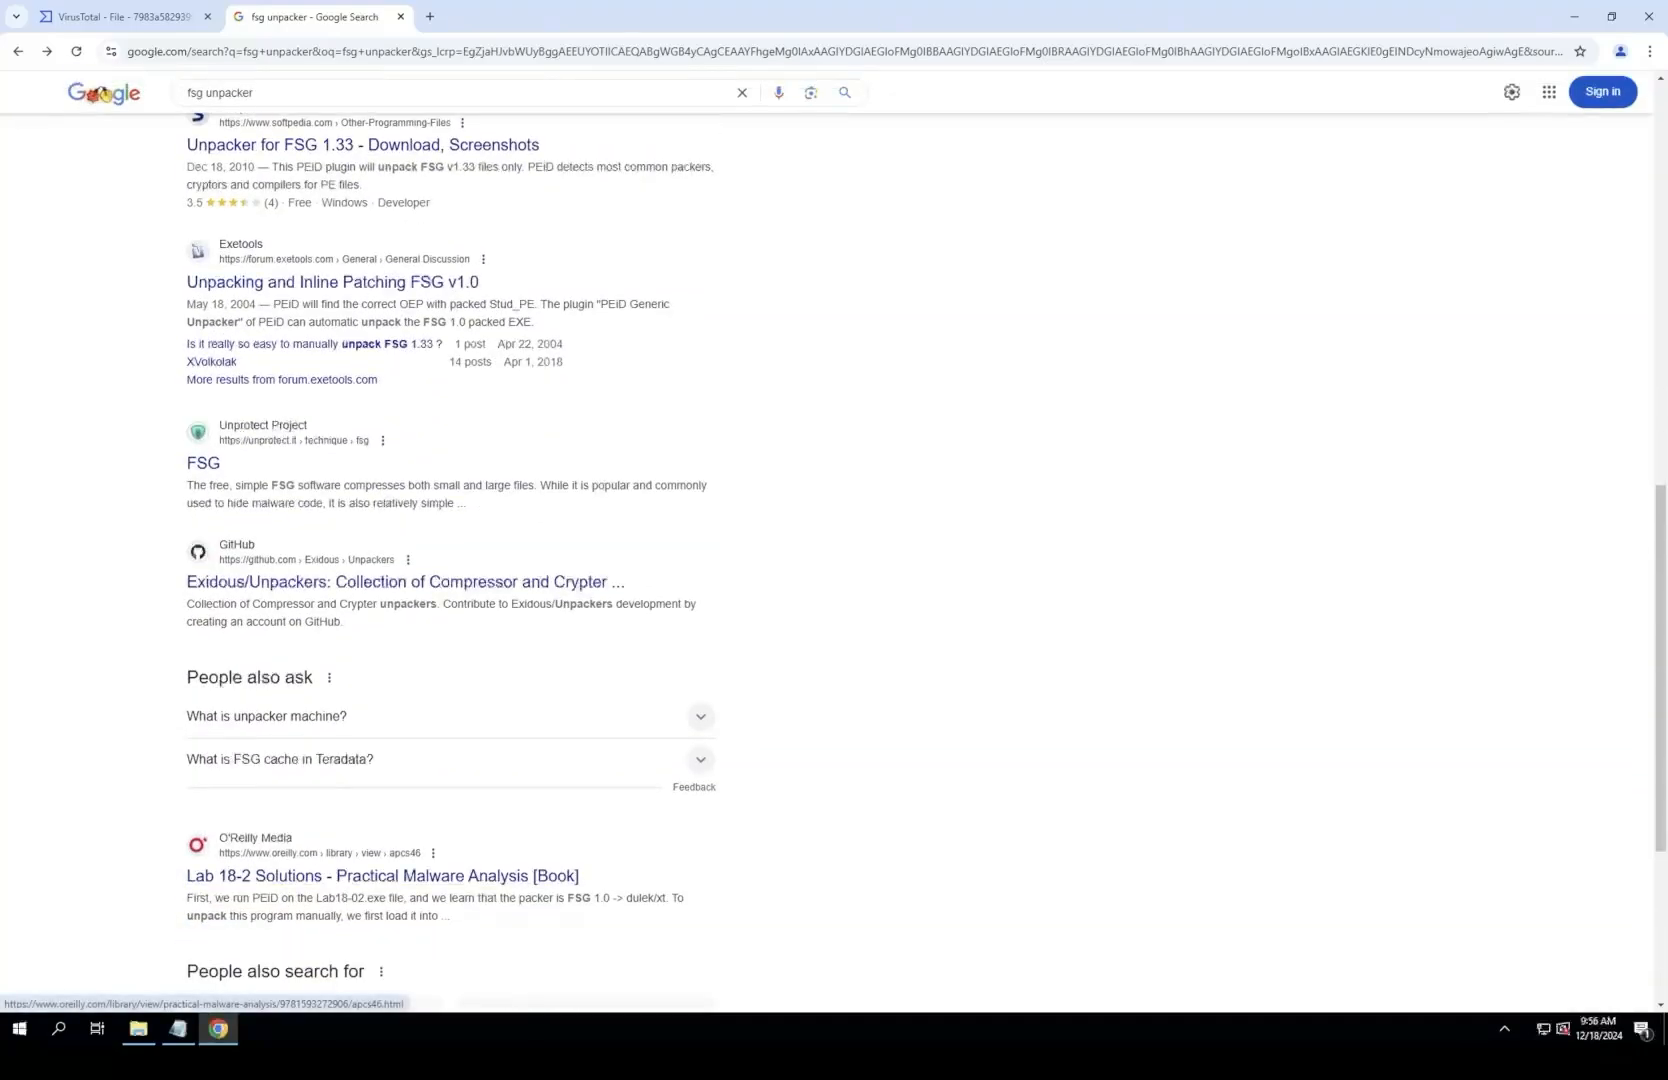
{"action": "scroll", "coordinate": [400, 830], "scroll_direction": "up", "scroll_amount": 1}
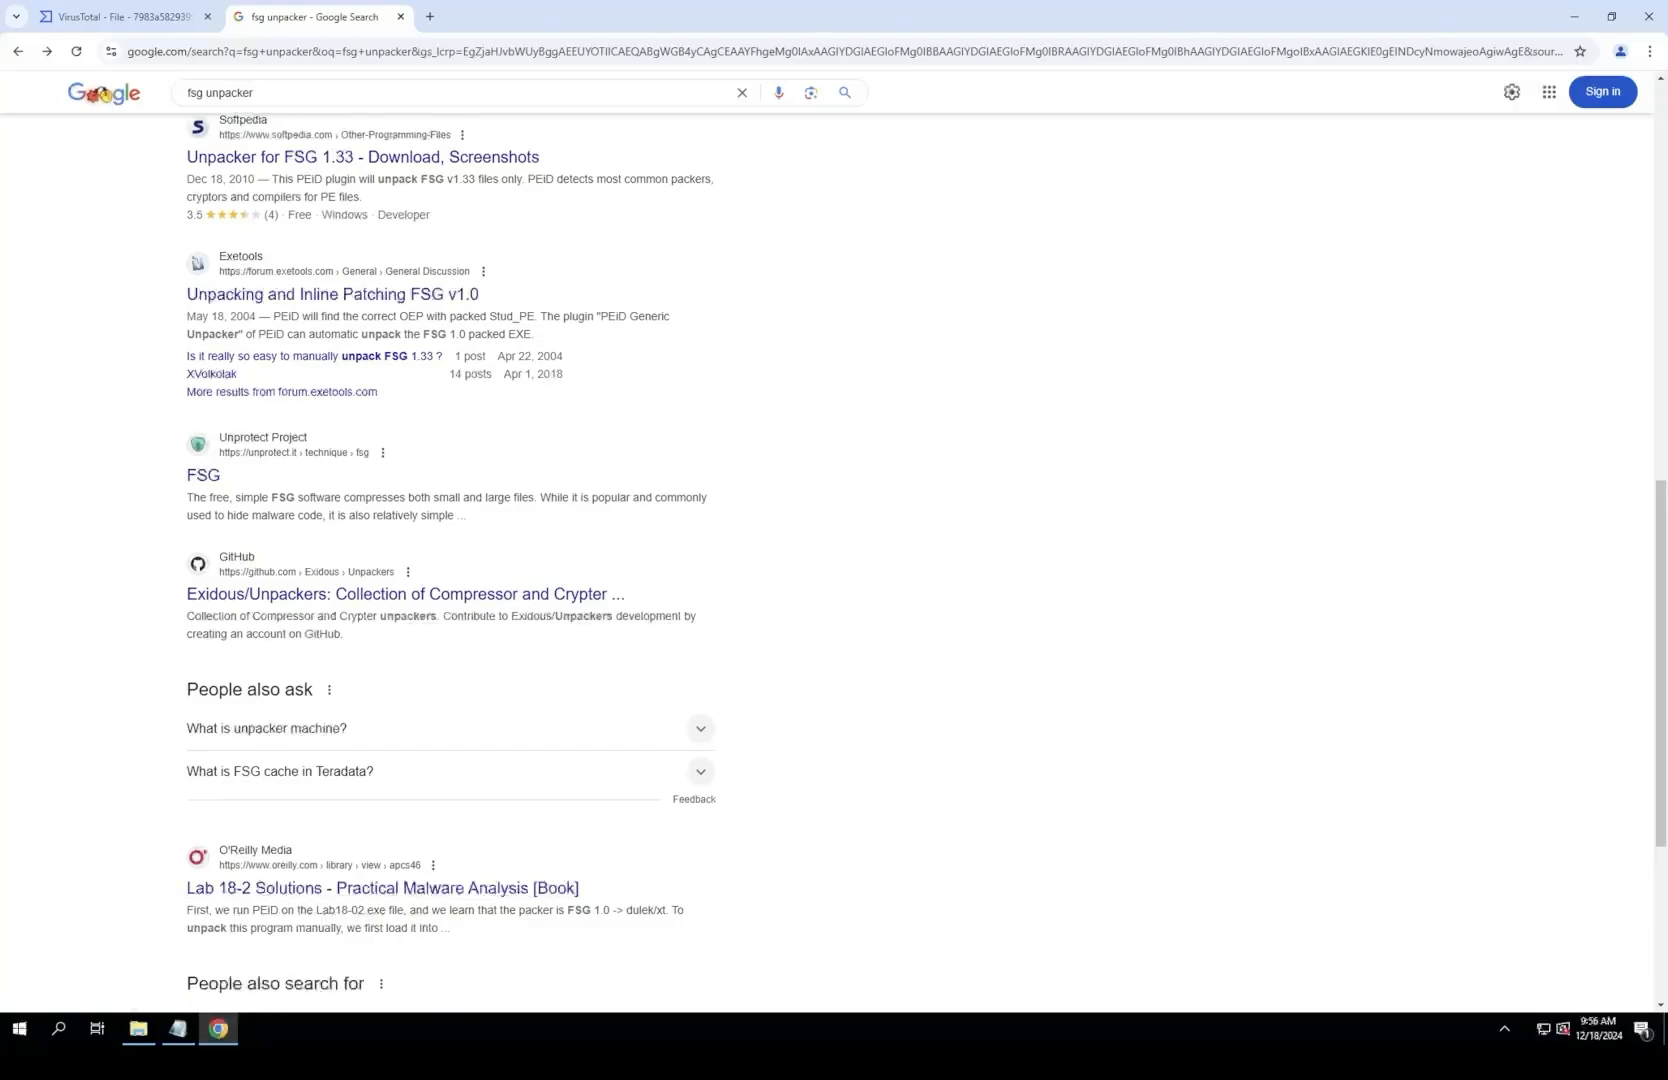
{"action": "scroll", "coordinate": [290, 850], "scroll_direction": "down", "scroll_amount": 2}
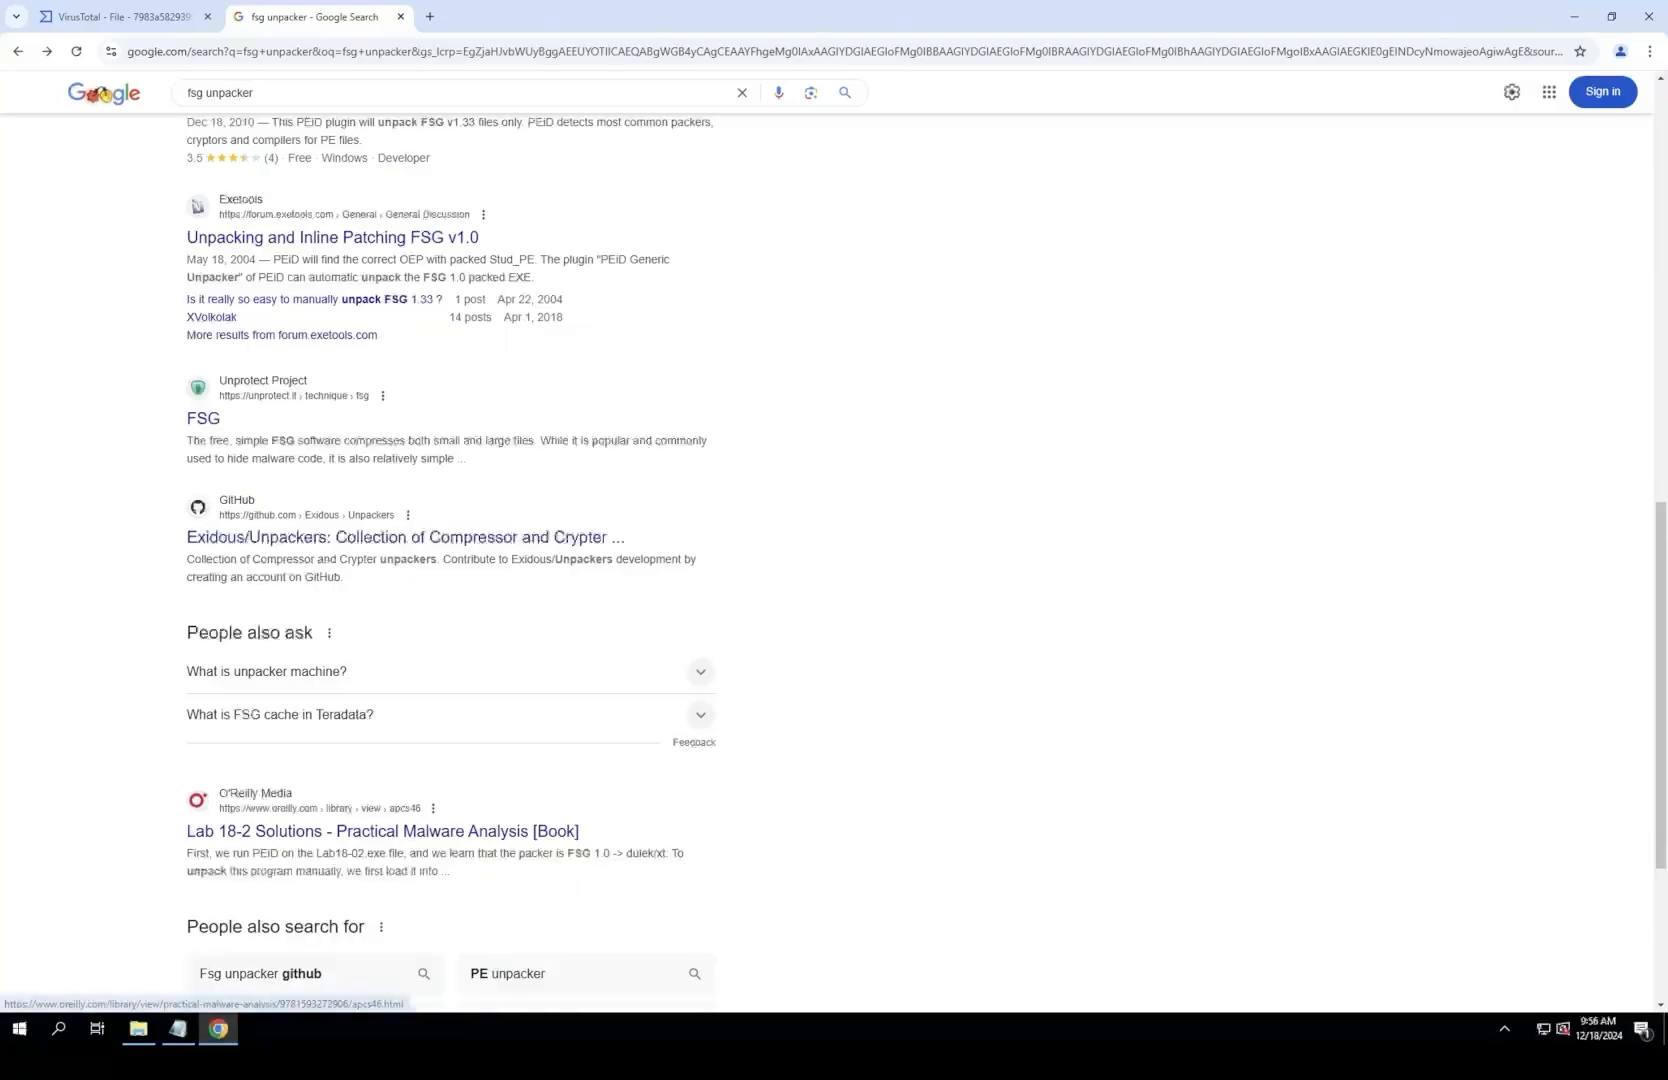
Step: Search the web for the malware analysis lab and open the lab-01-3.md write-up in the practical-malware-analysis GitHub repository
{"action": "left_click", "coordinate": [263, 110]}
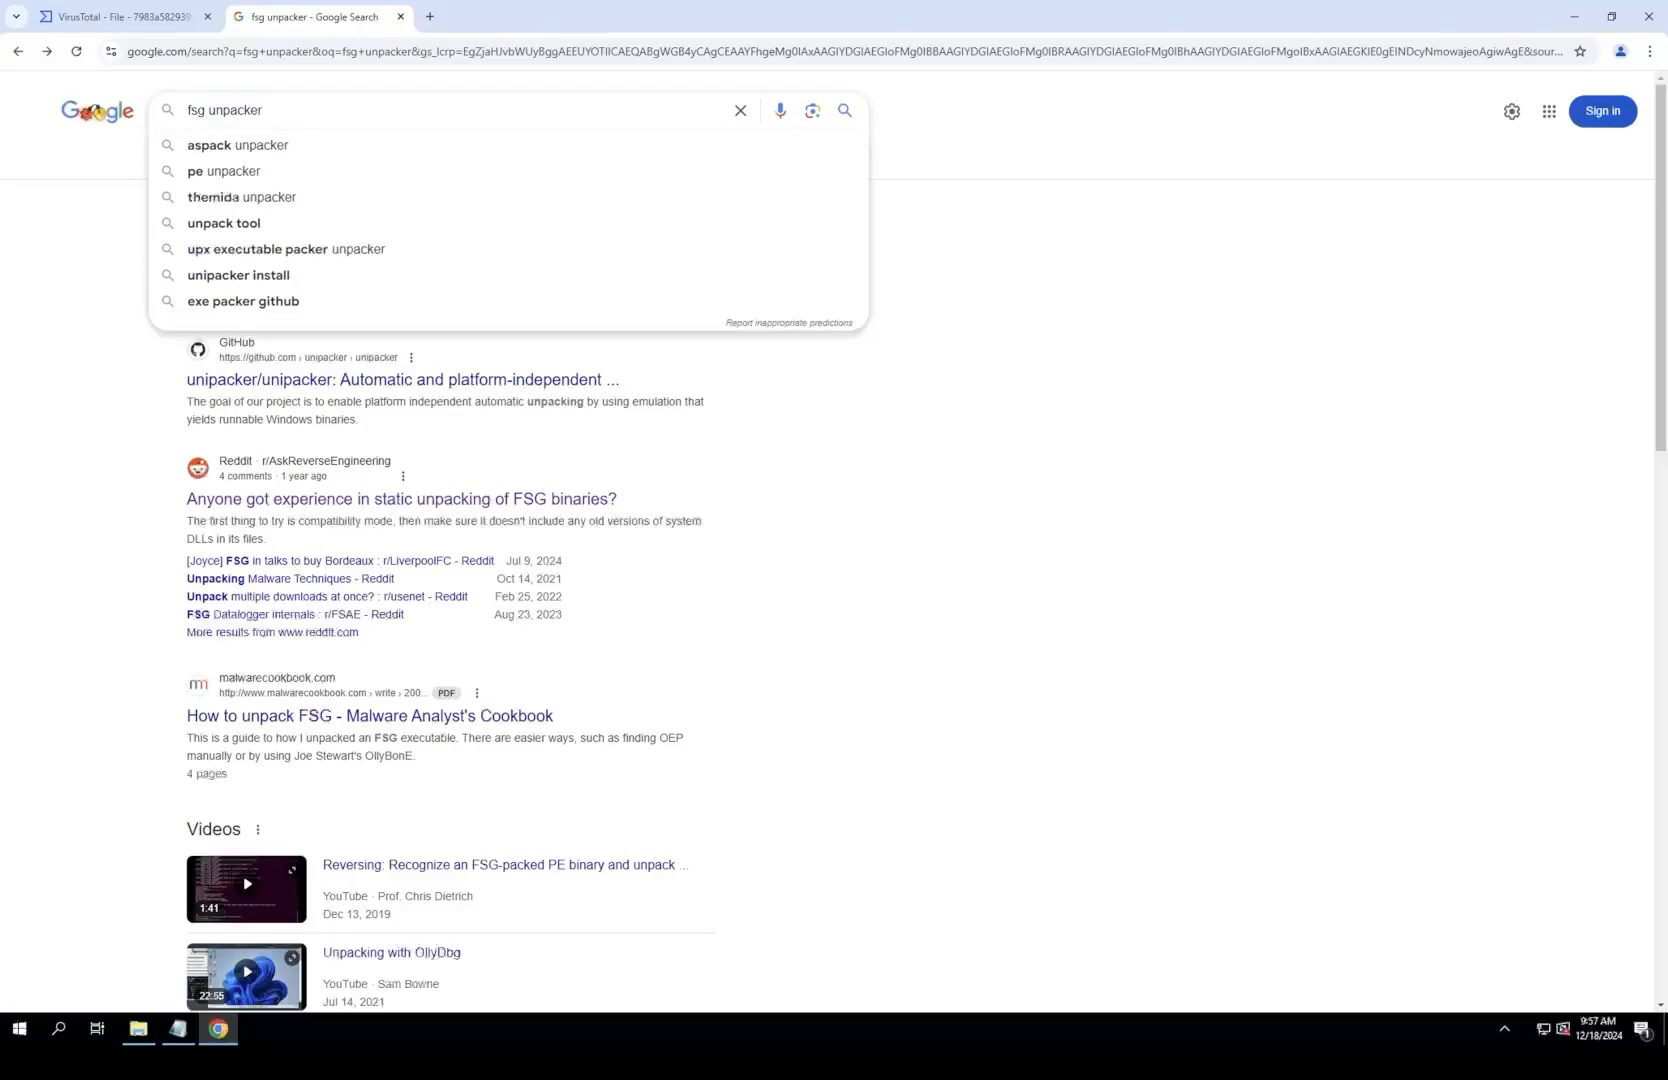
{"action": "type", "text": "malware"}
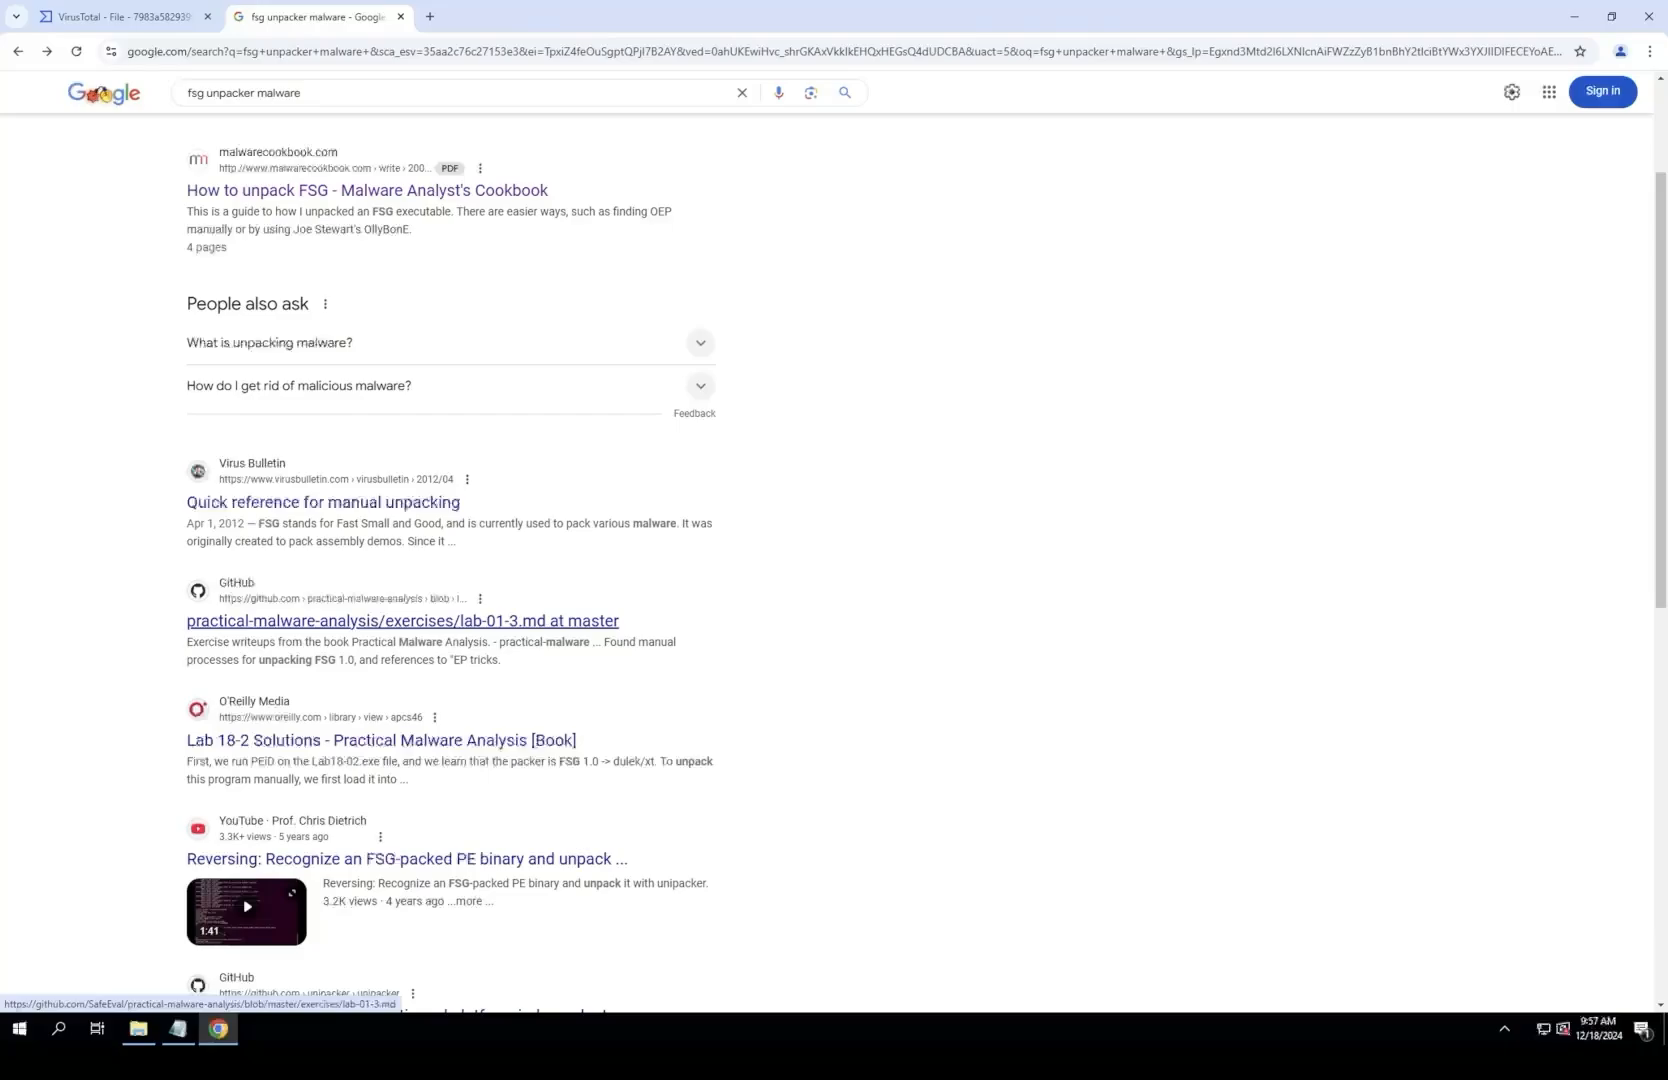
{"action": "left_click", "coordinate": [402, 621]}
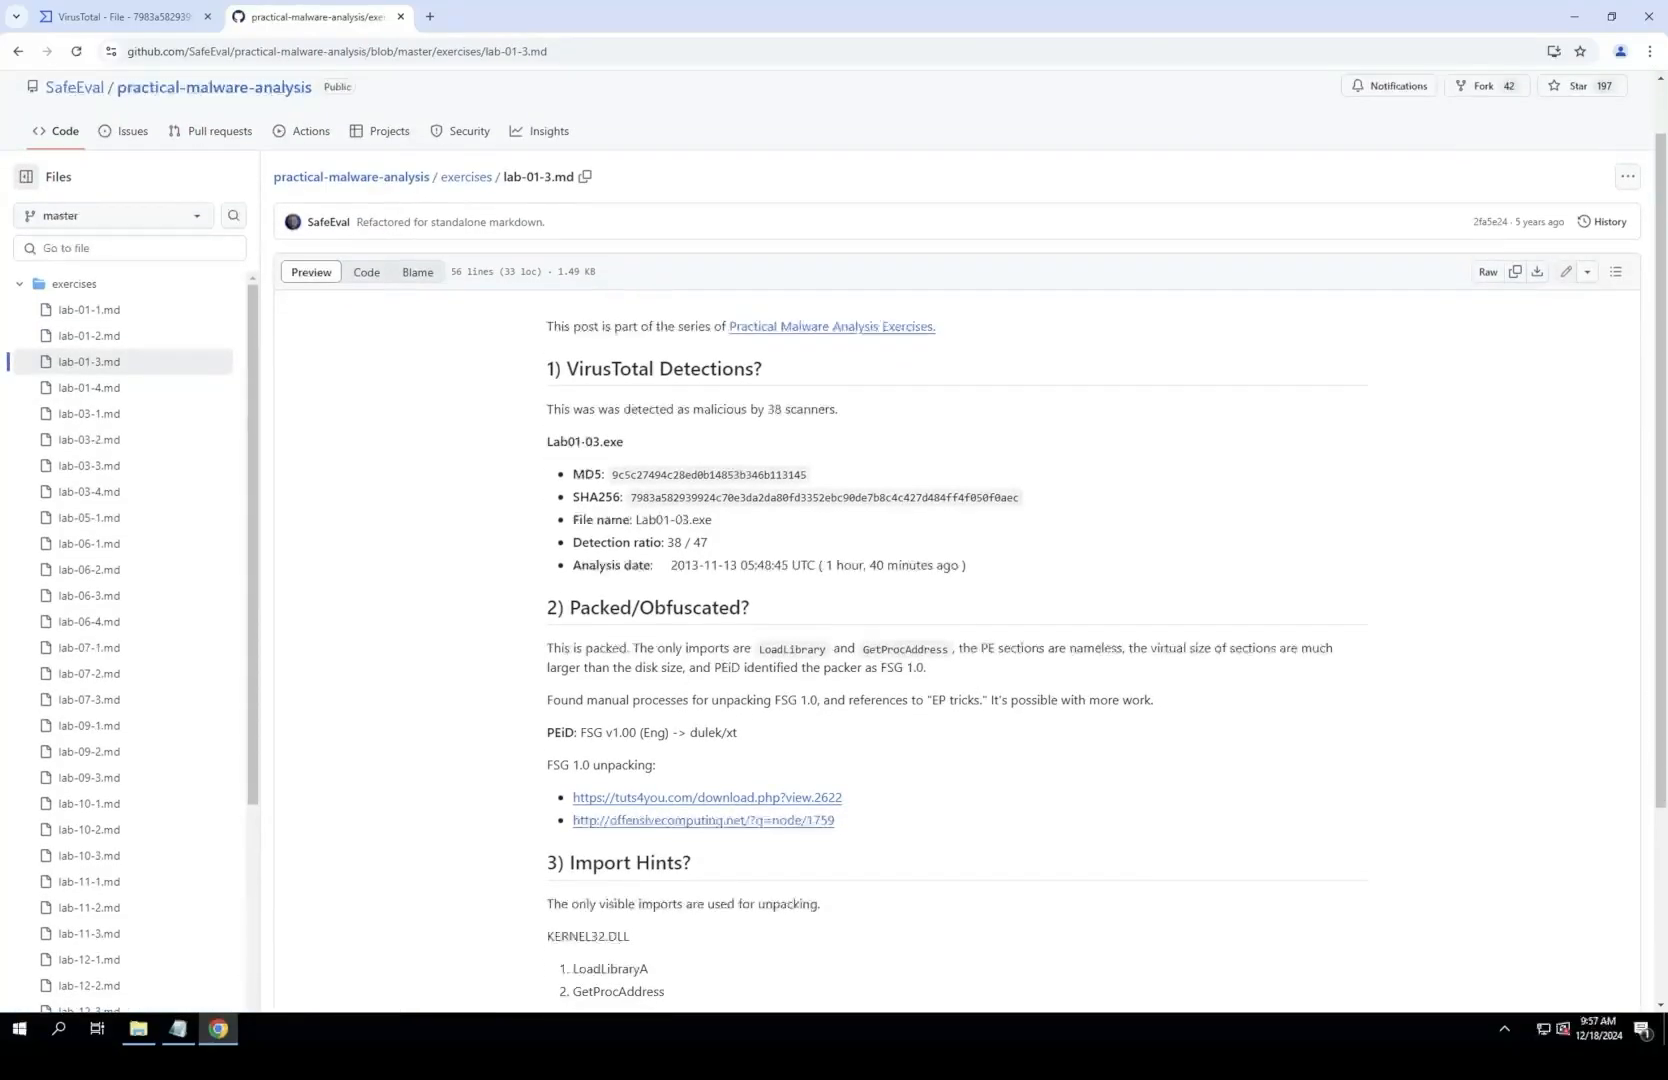
Step: Try both FSG 1.0 unpacking links in the write-up, tuts4you.com and offensivecomputing.net, returning to the write-up after the first
{"action": "key", "text": "super"}
{"action": "left_click", "coordinate": [707, 798]}
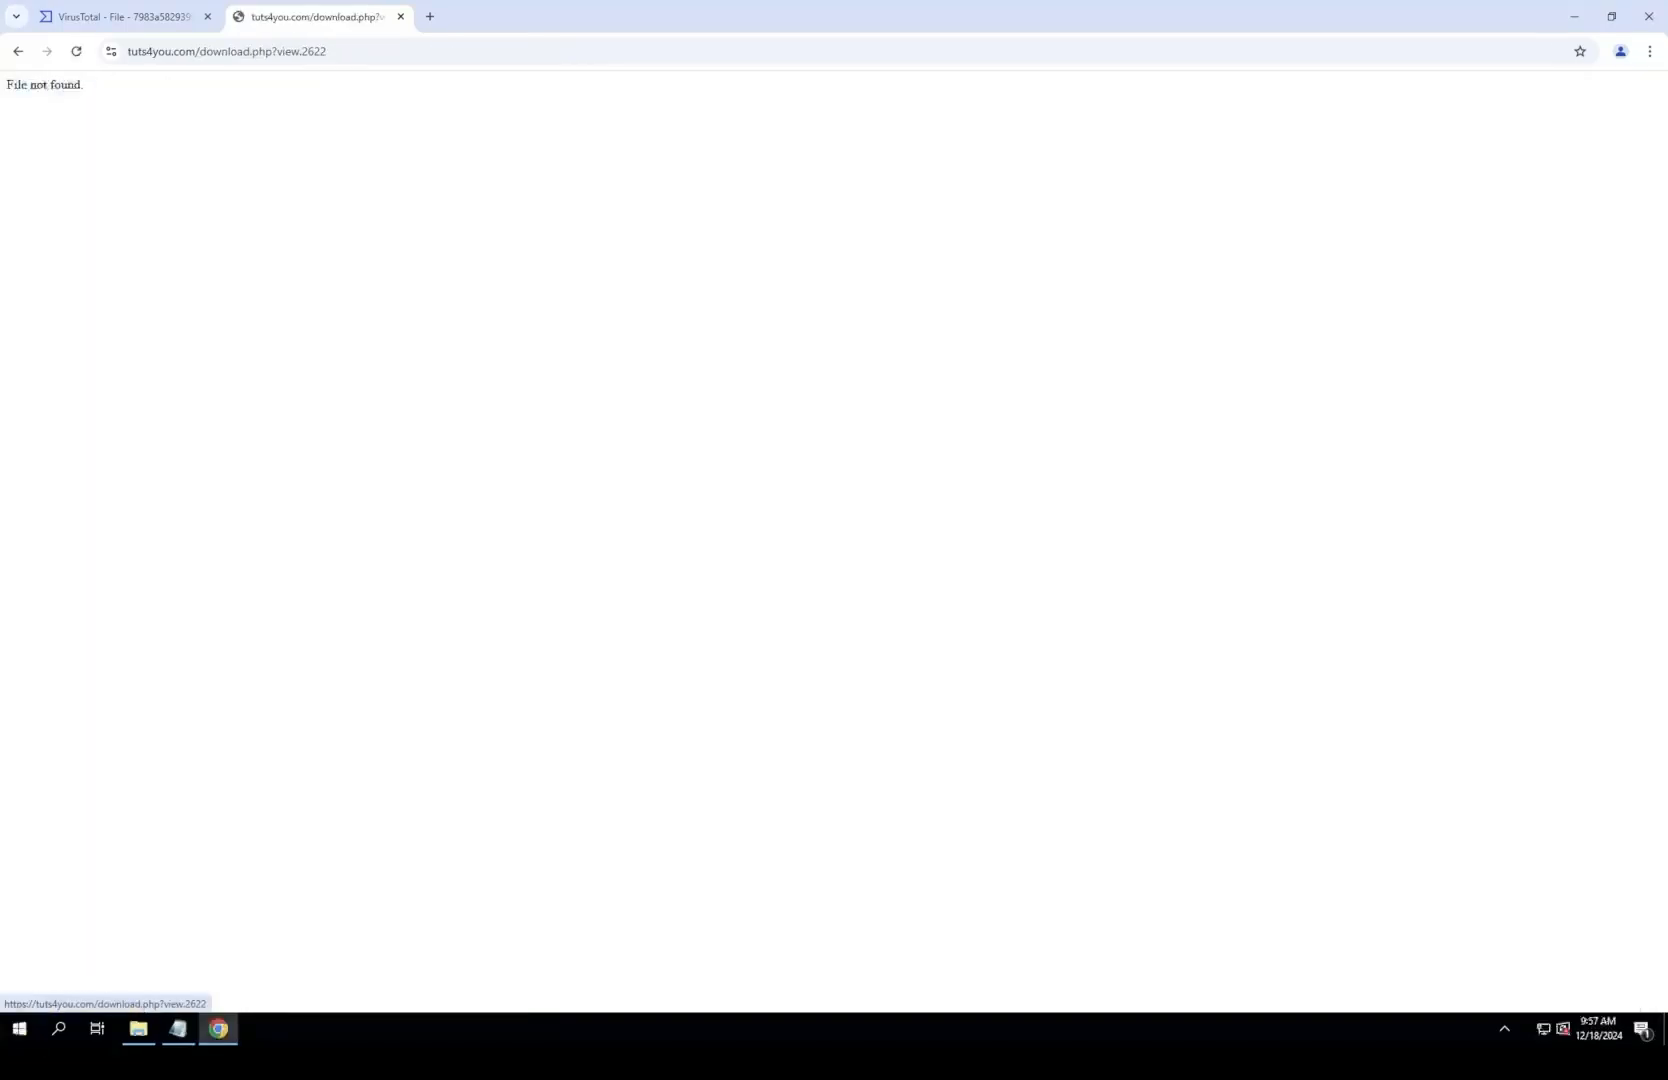
{"action": "left_click", "coordinate": [18, 51]}
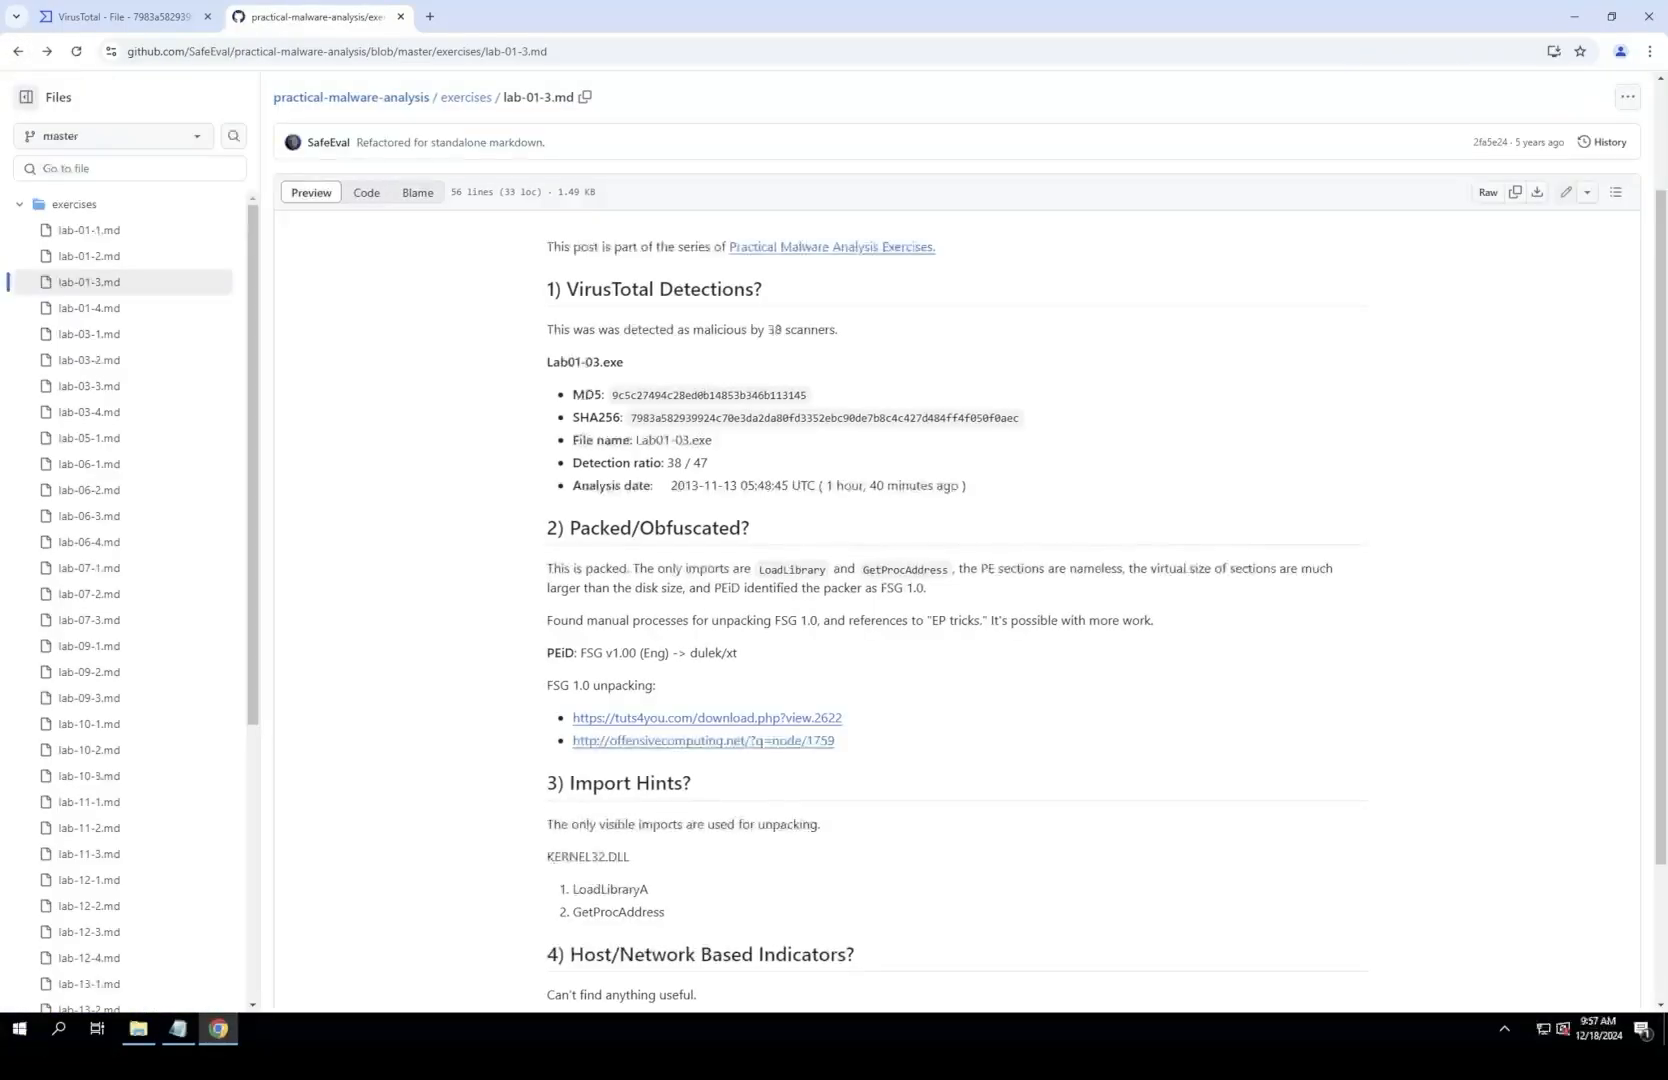
{"action": "scroll", "coordinate": [700, 570], "scroll_direction": "up", "scroll_amount": 2}
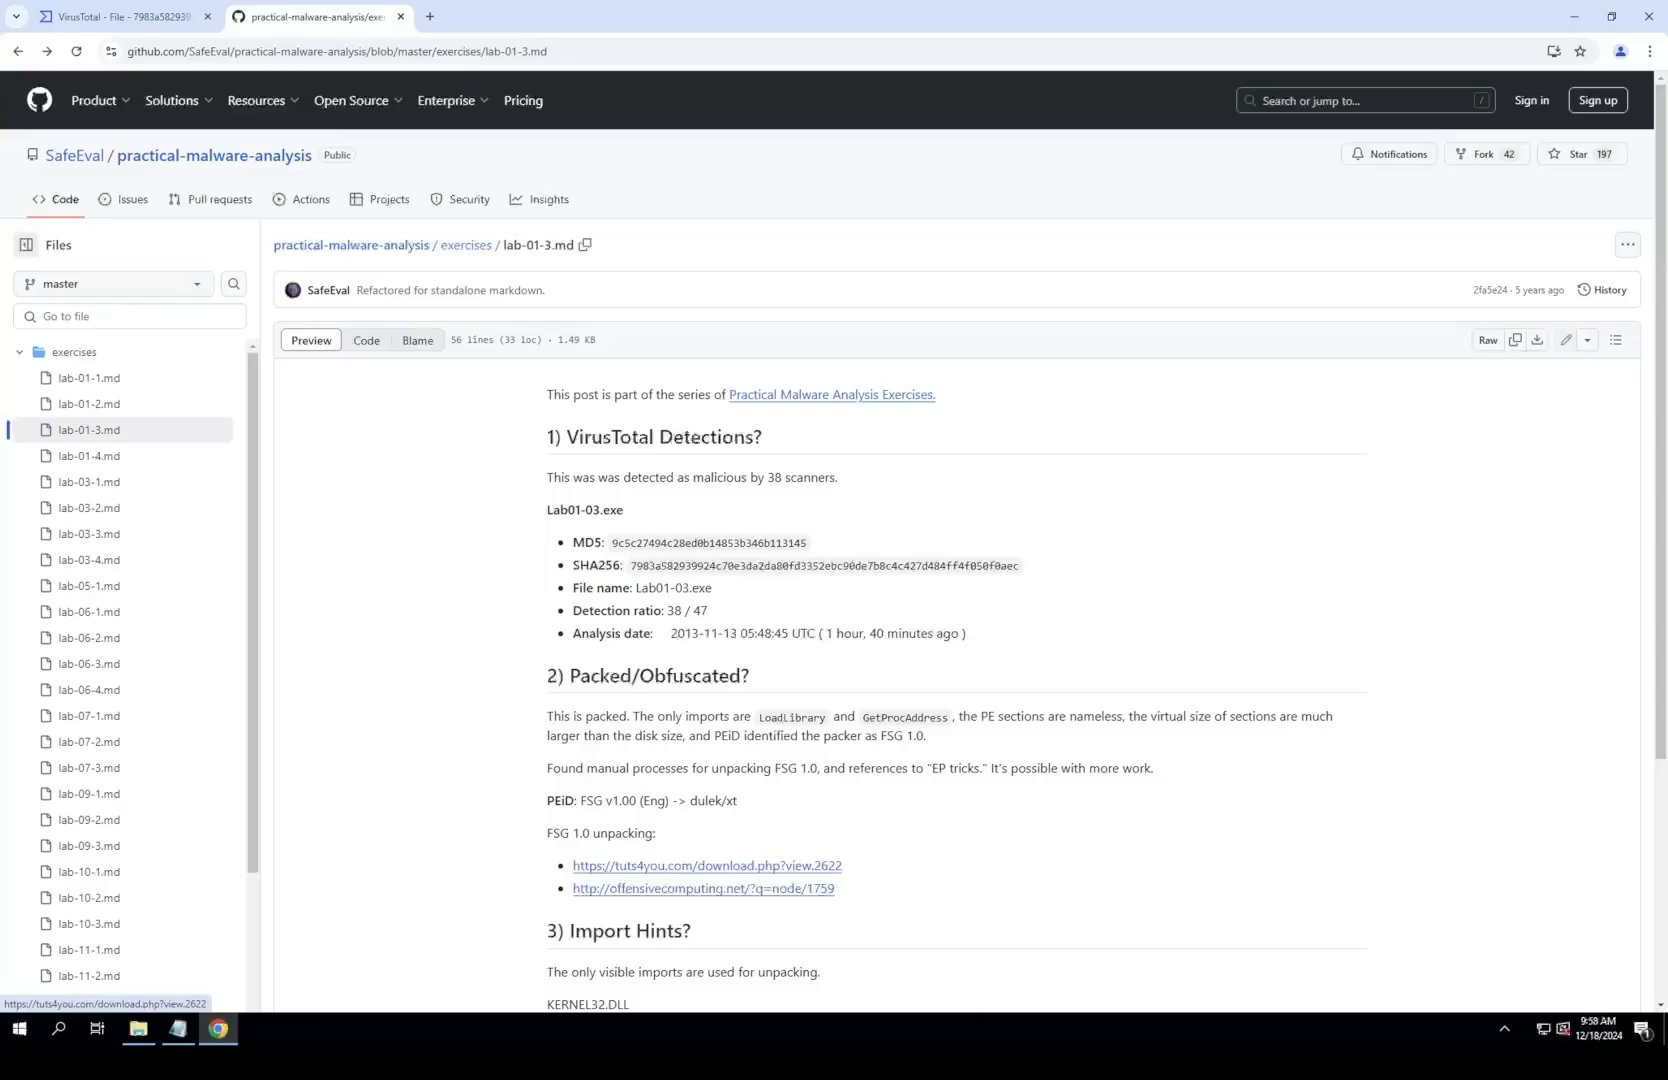
{"action": "left_click", "coordinate": [703, 889]}
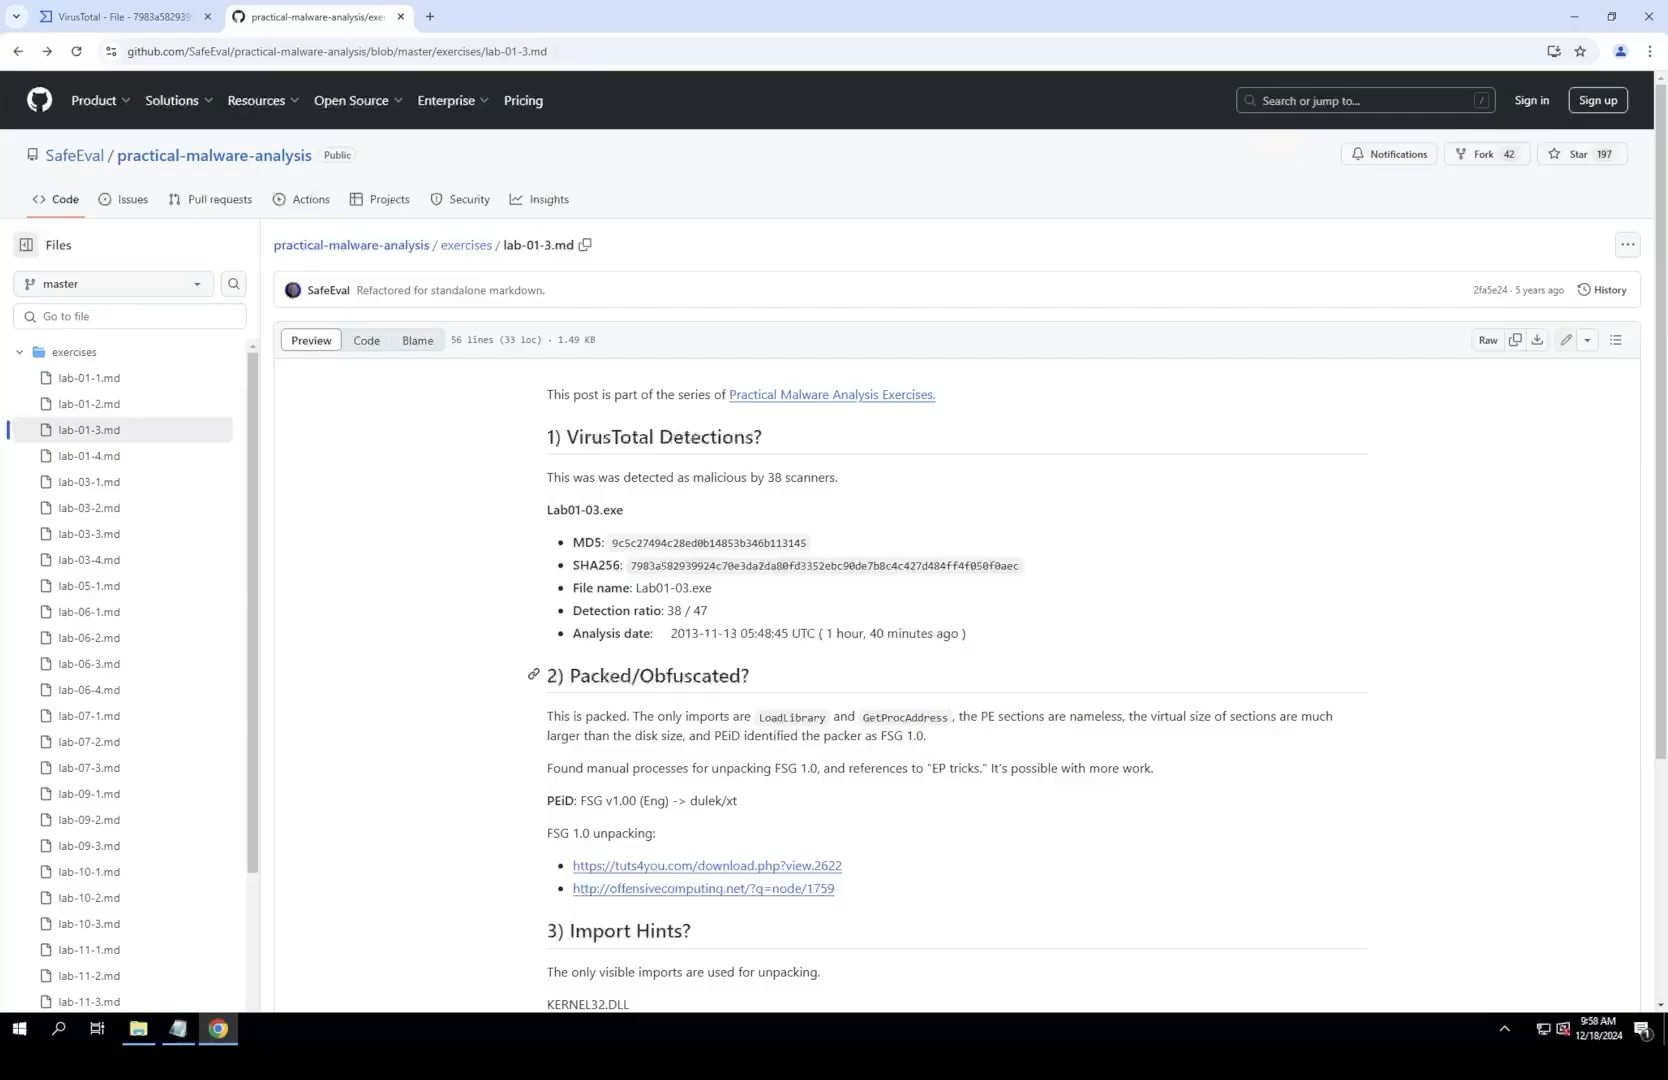
Step: Examine the lab-01-3.md answers on packing and imports alongside the VirusTotal details, and finish on the VirusTotal page with the write-up closed
{"action": "scroll", "coordinate": [834, 540], "scroll_direction": "down", "scroll_amount": 1}
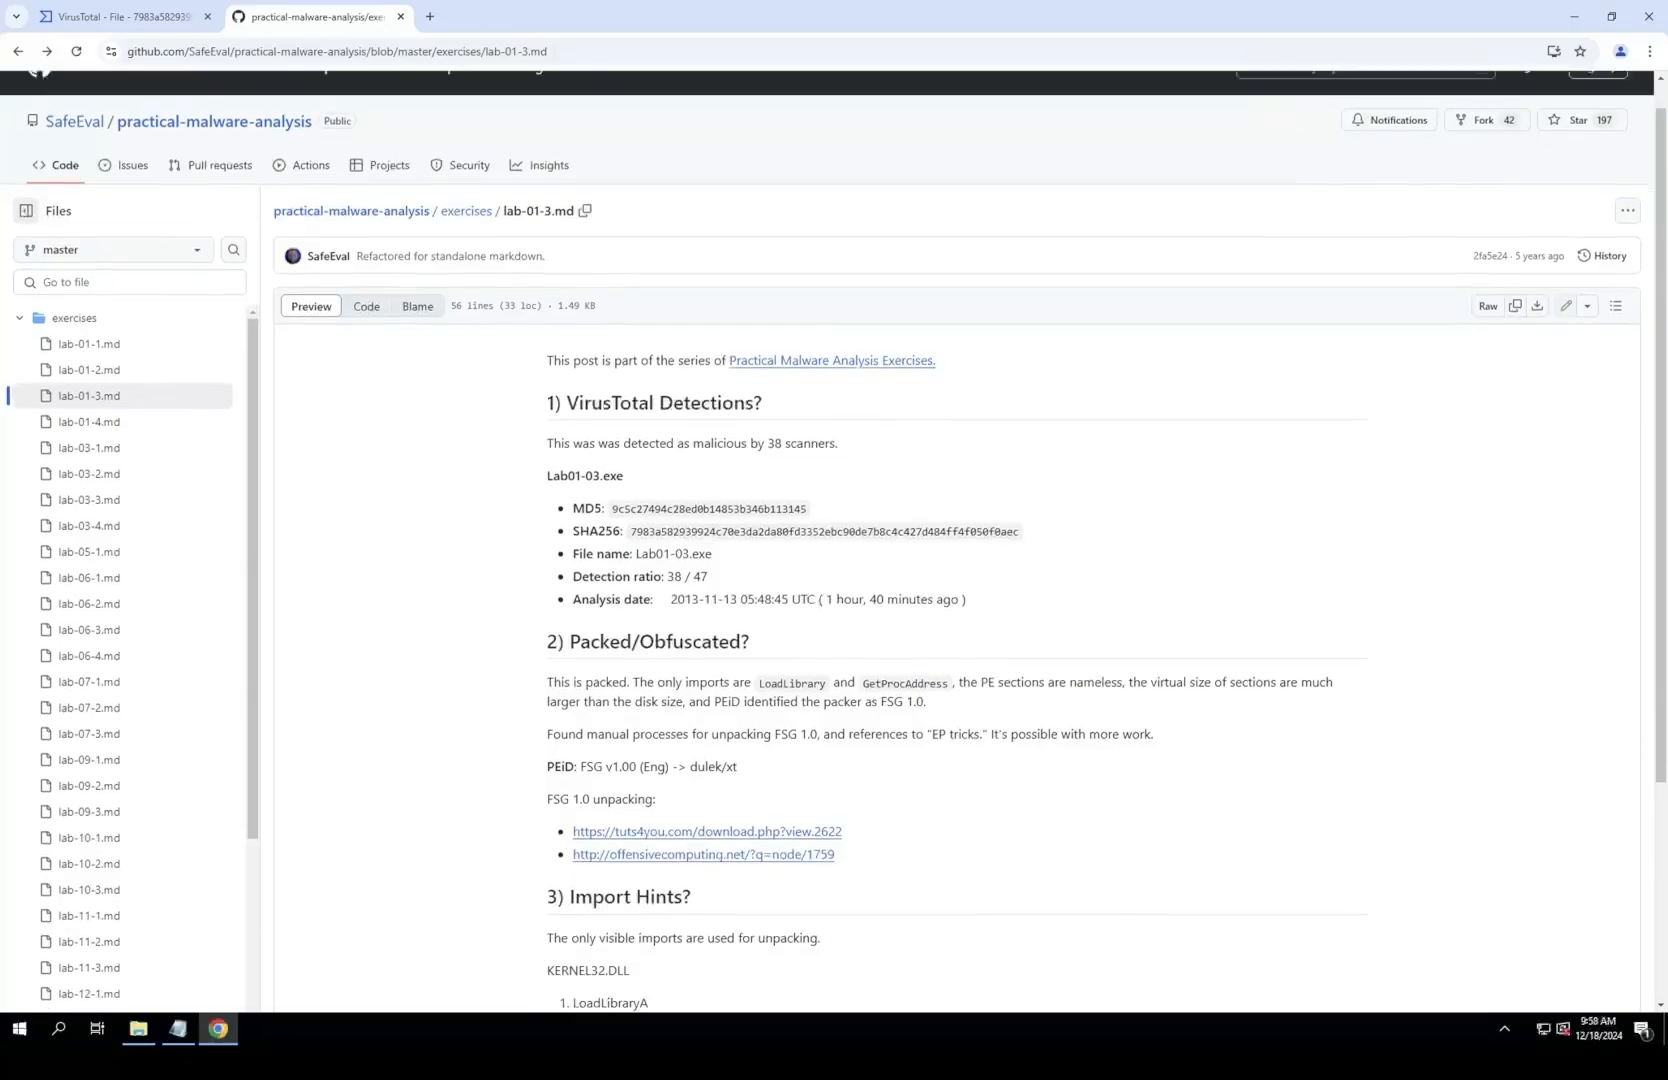
{"action": "scroll", "coordinate": [834, 540], "scroll_direction": "up", "scroll_amount": 1}
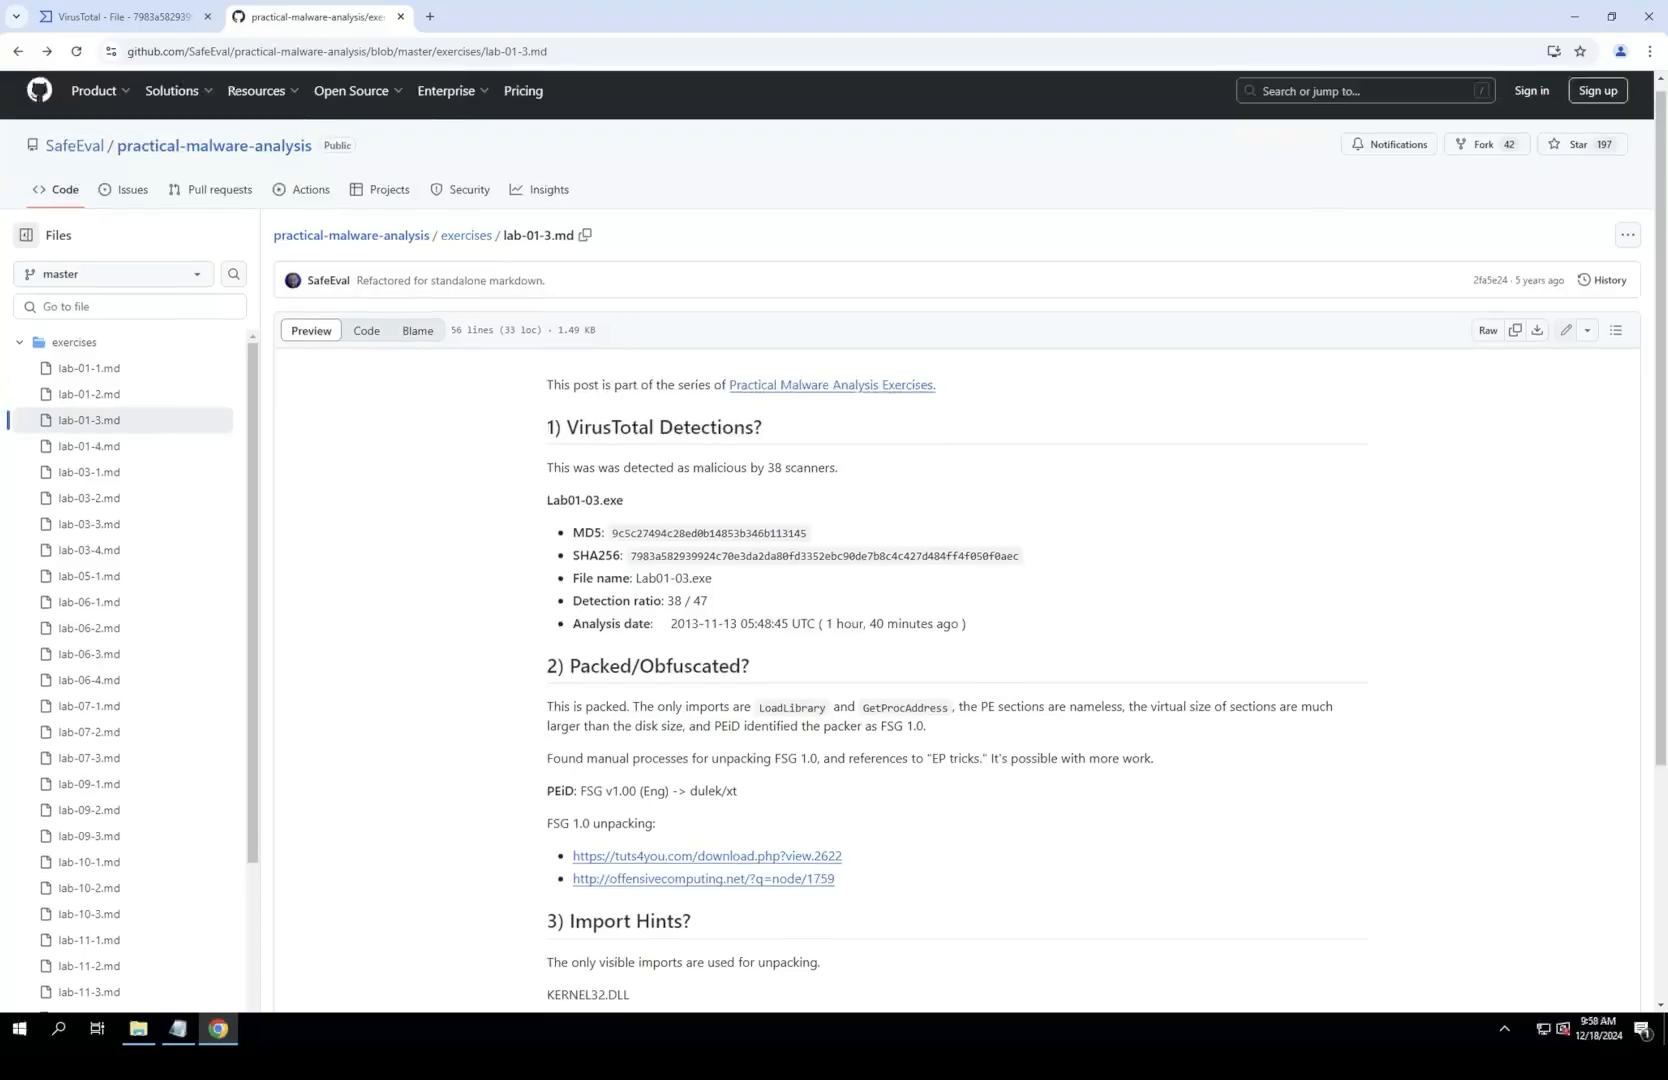
{"action": "scroll", "coordinate": [834, 540], "scroll_direction": "down", "scroll_amount": 1}
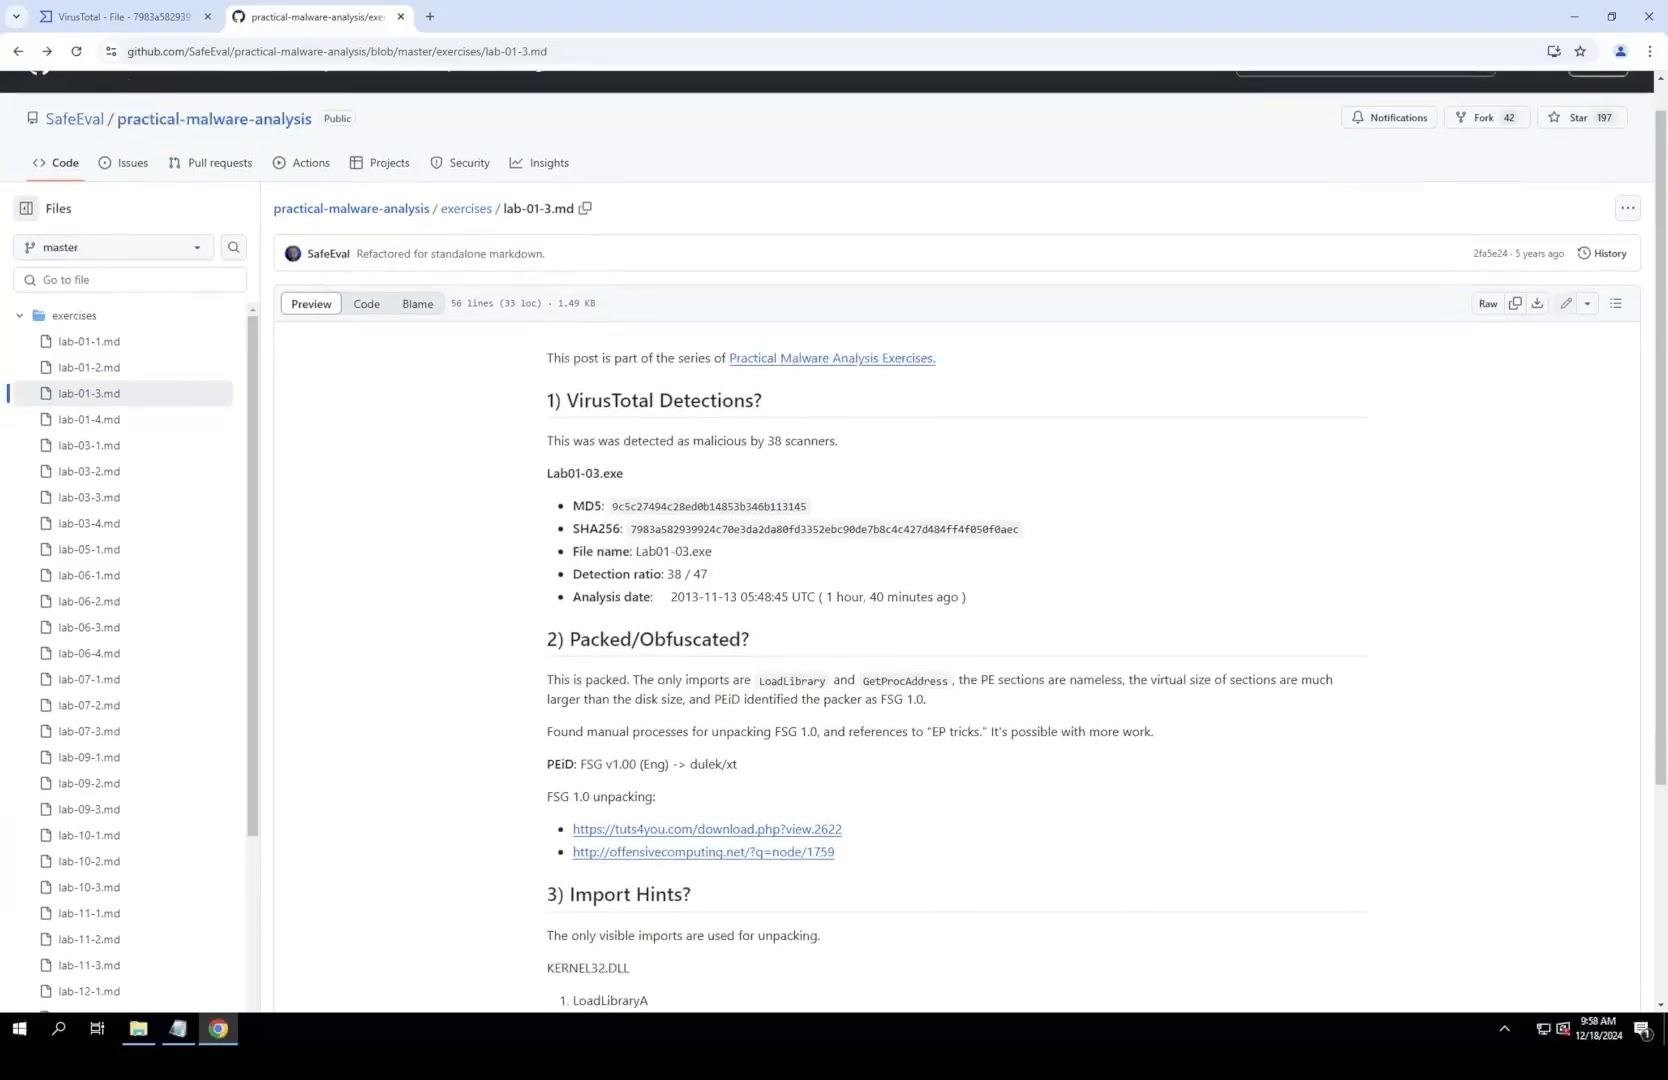
{"action": "scroll", "coordinate": [834, 540], "scroll_direction": "up", "scroll_amount": 1}
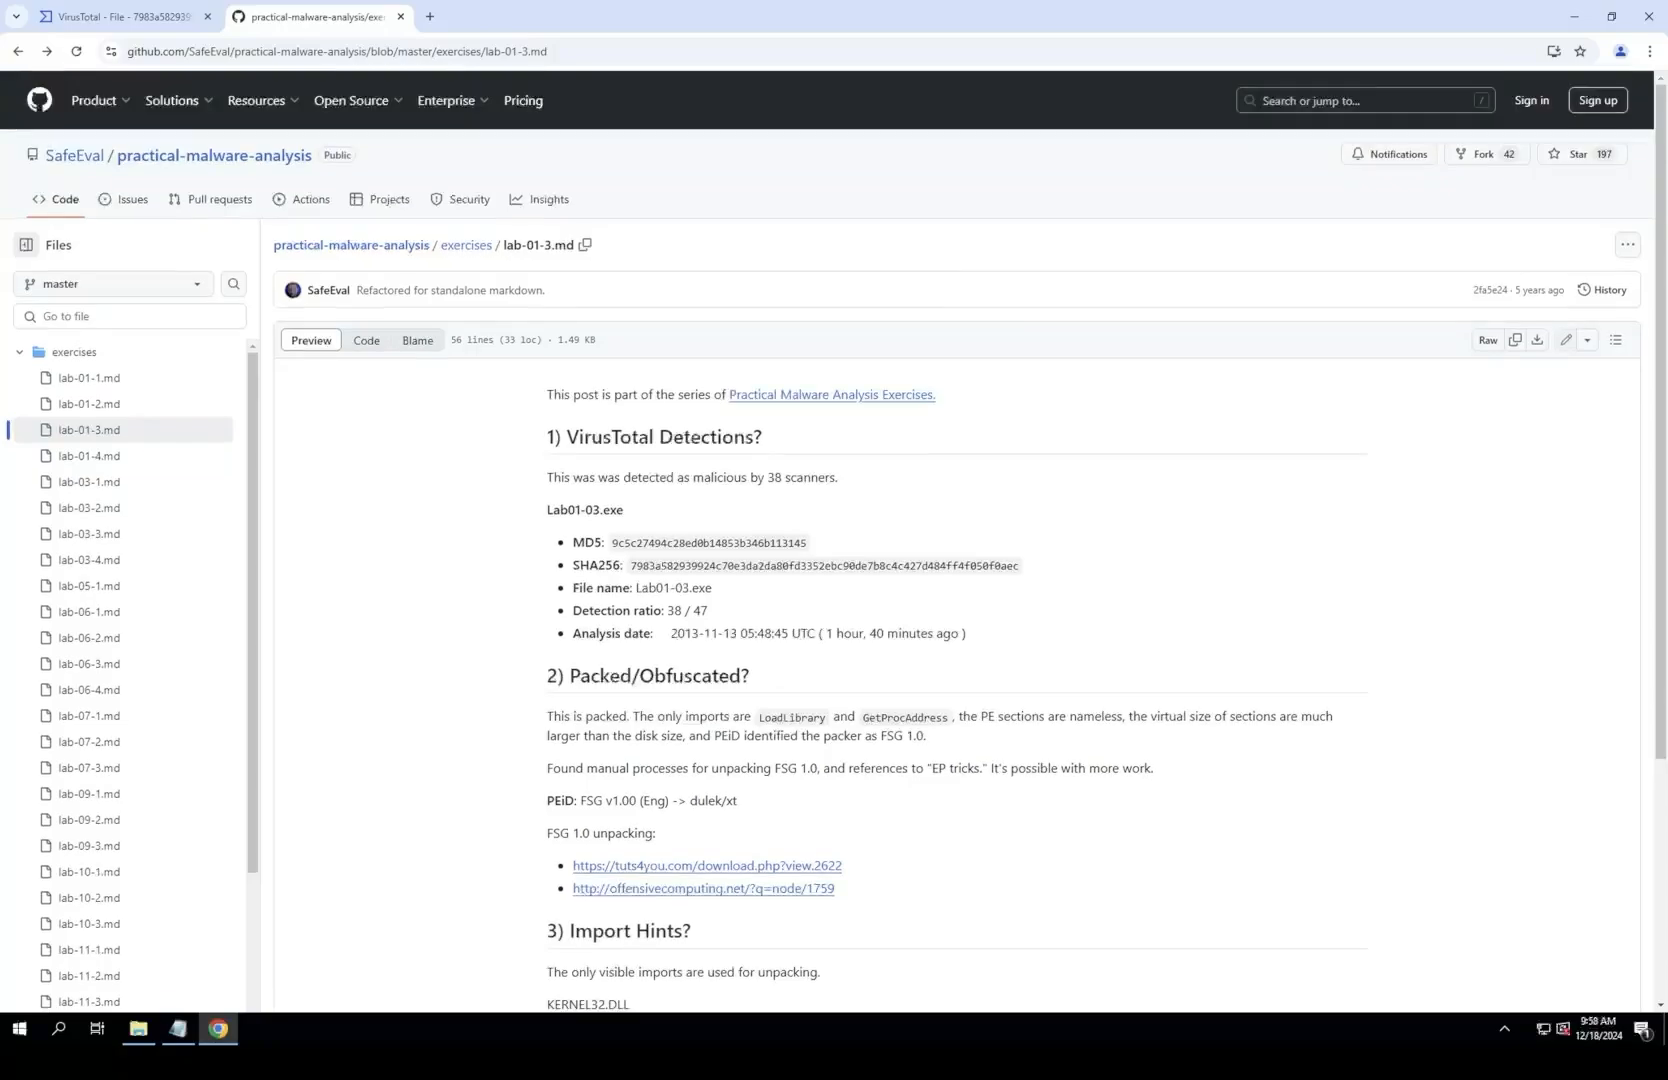
{"action": "scroll", "coordinate": [834, 540], "scroll_direction": "down", "scroll_amount": 1}
{"action": "scroll", "coordinate": [834, 540], "scroll_direction": "up", "scroll_amount": 1}
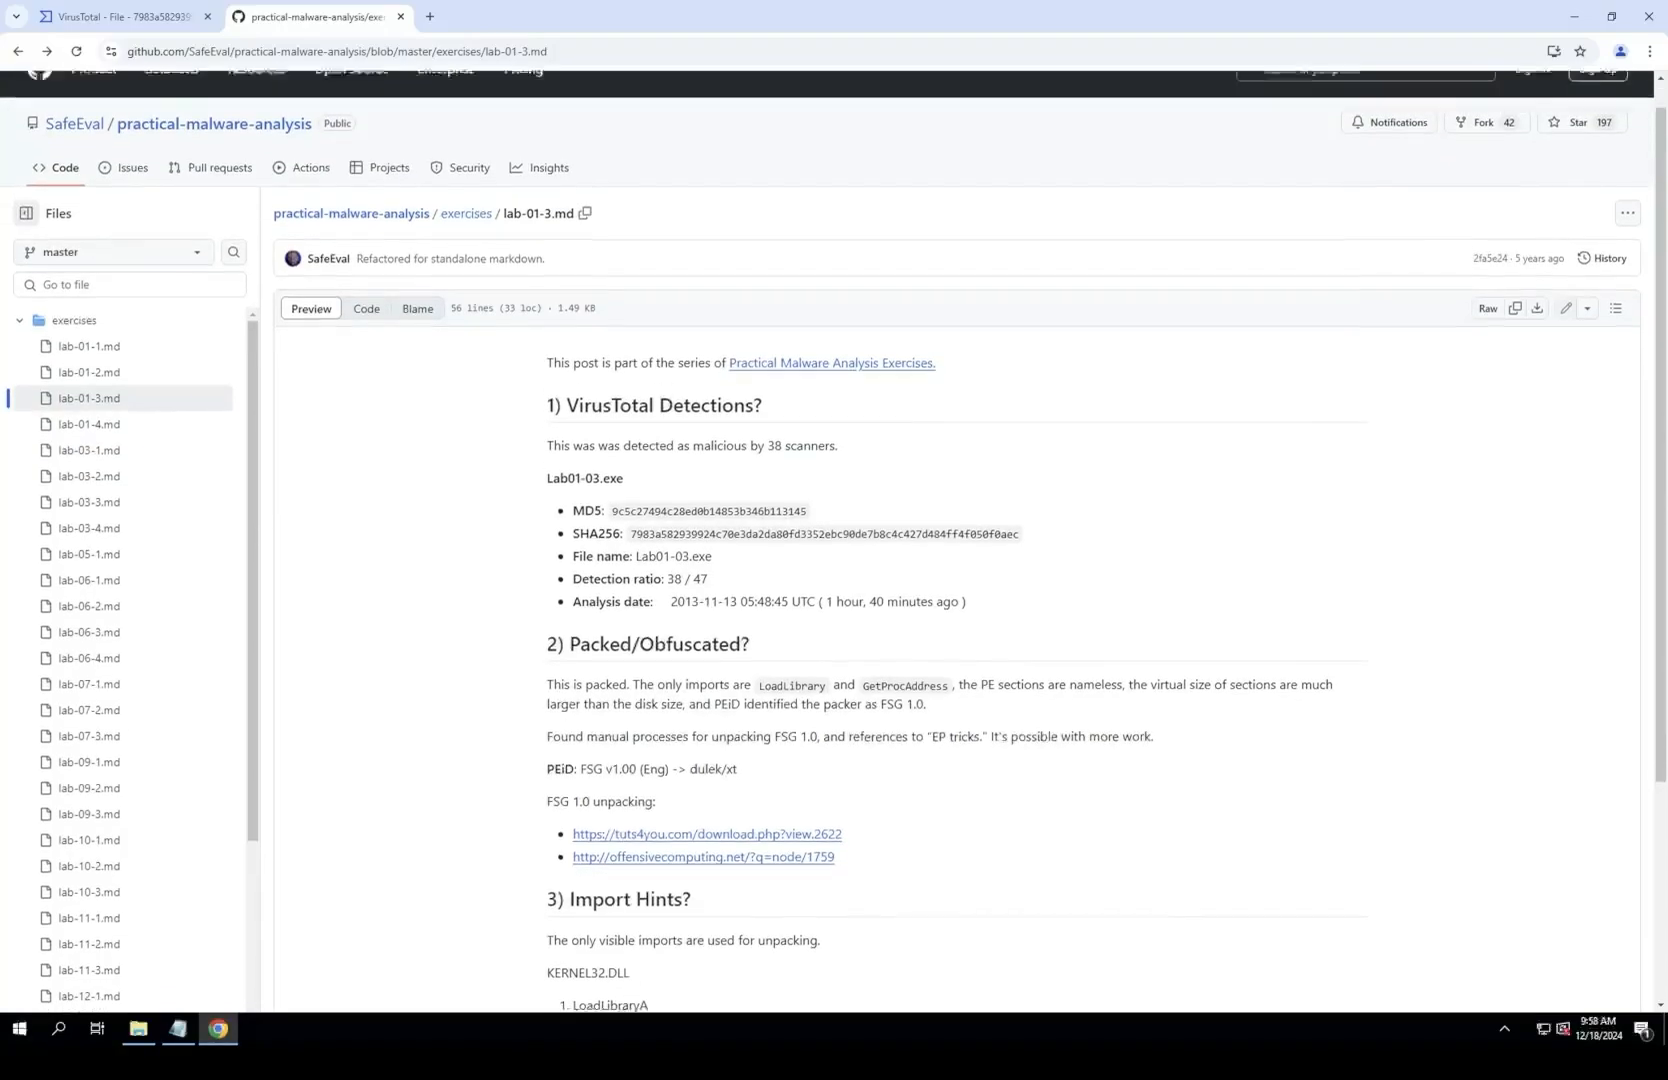
{"action": "key", "text": "ctrl+Tab"}
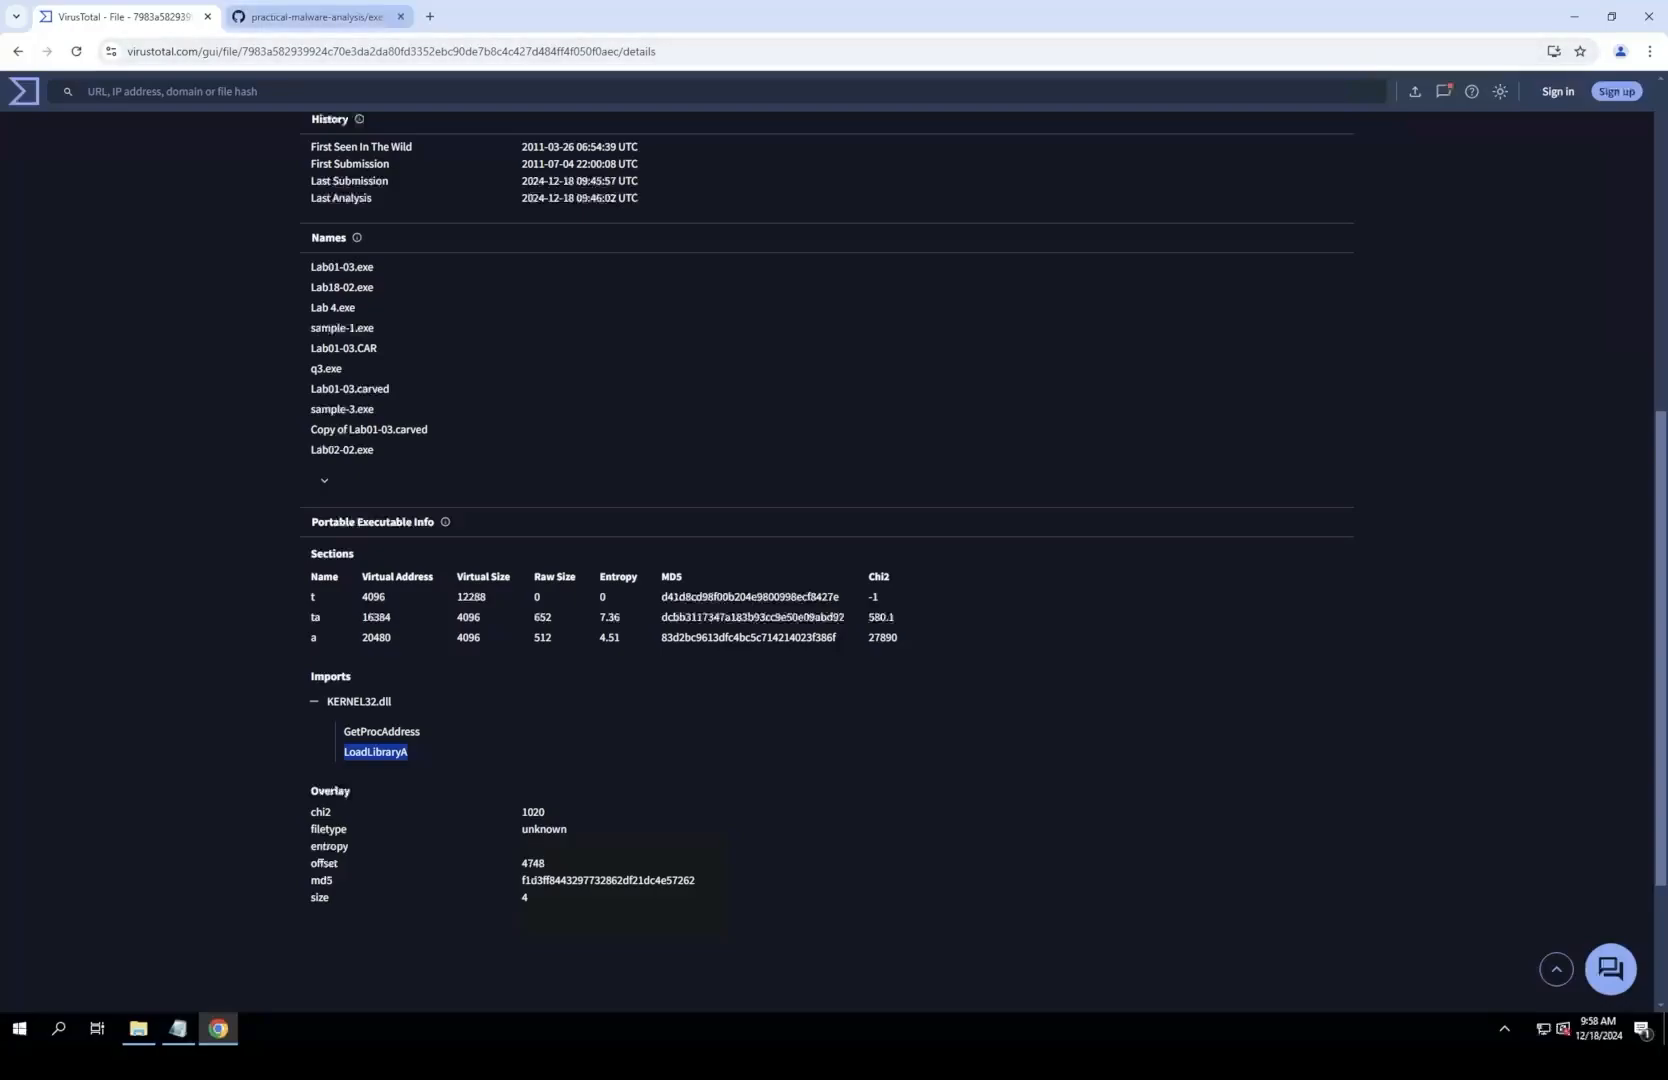
{"action": "key", "text": "ctrl+Tab"}
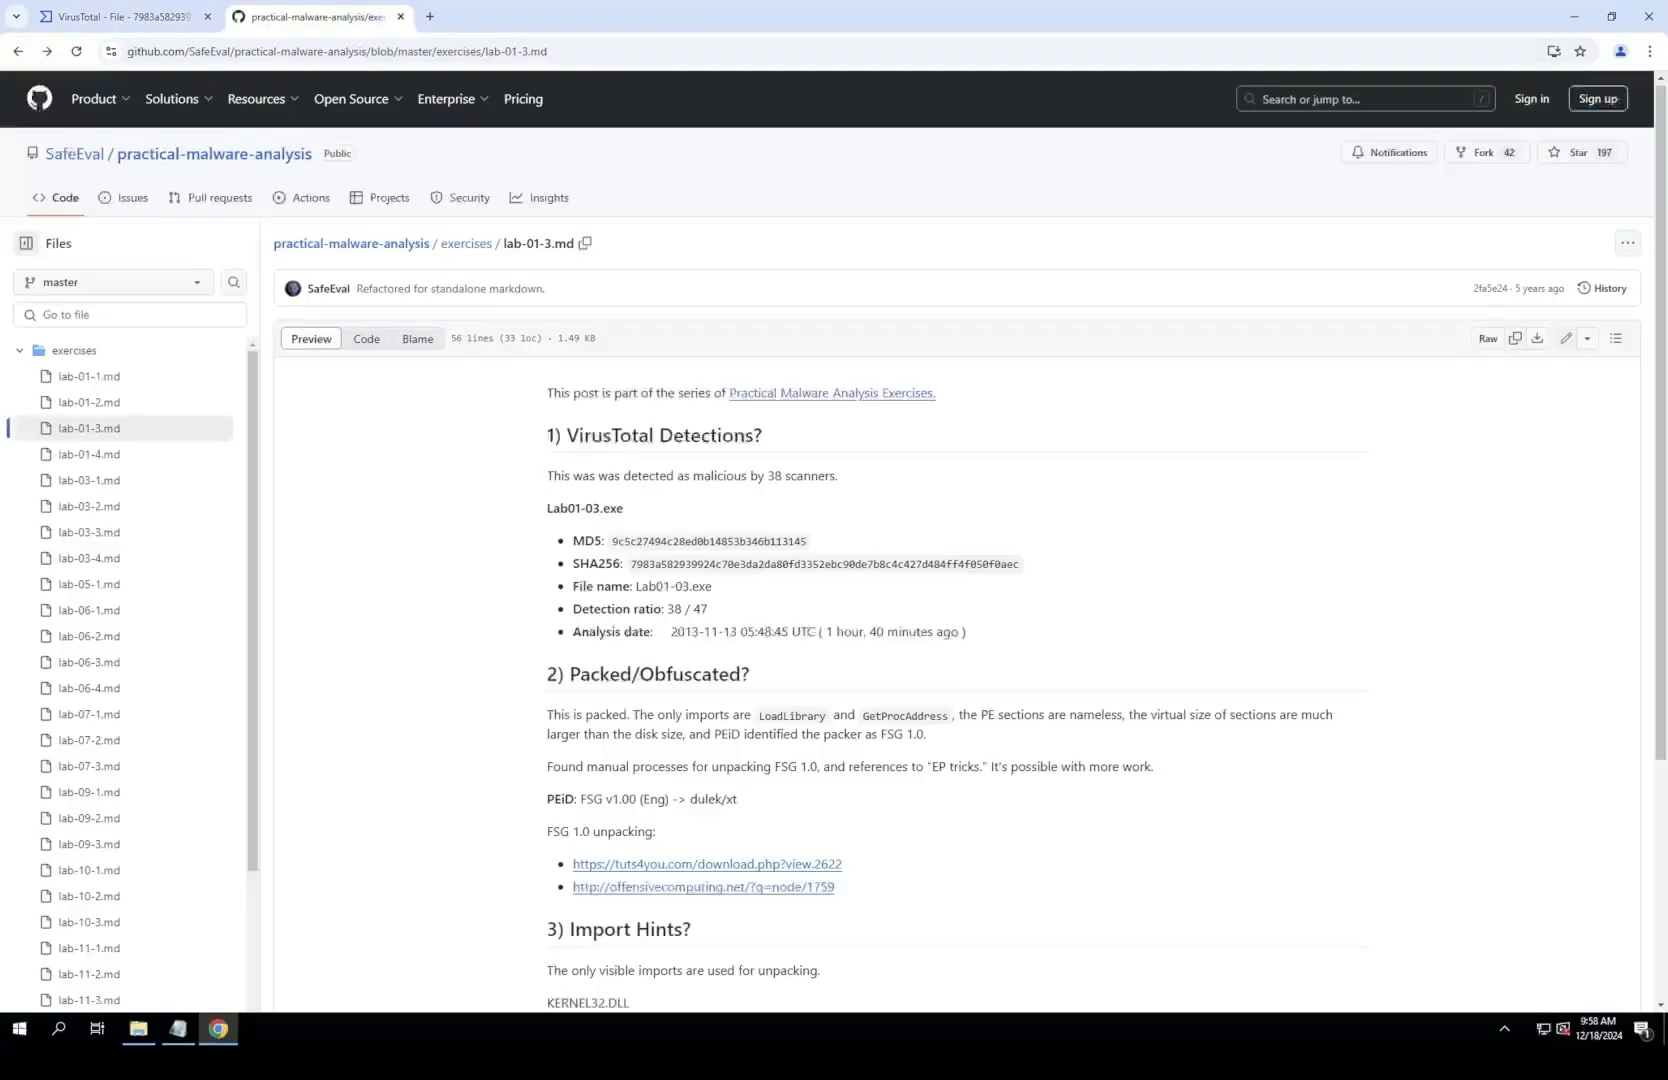
{"action": "key", "text": "ctrl+shift+Tab"}
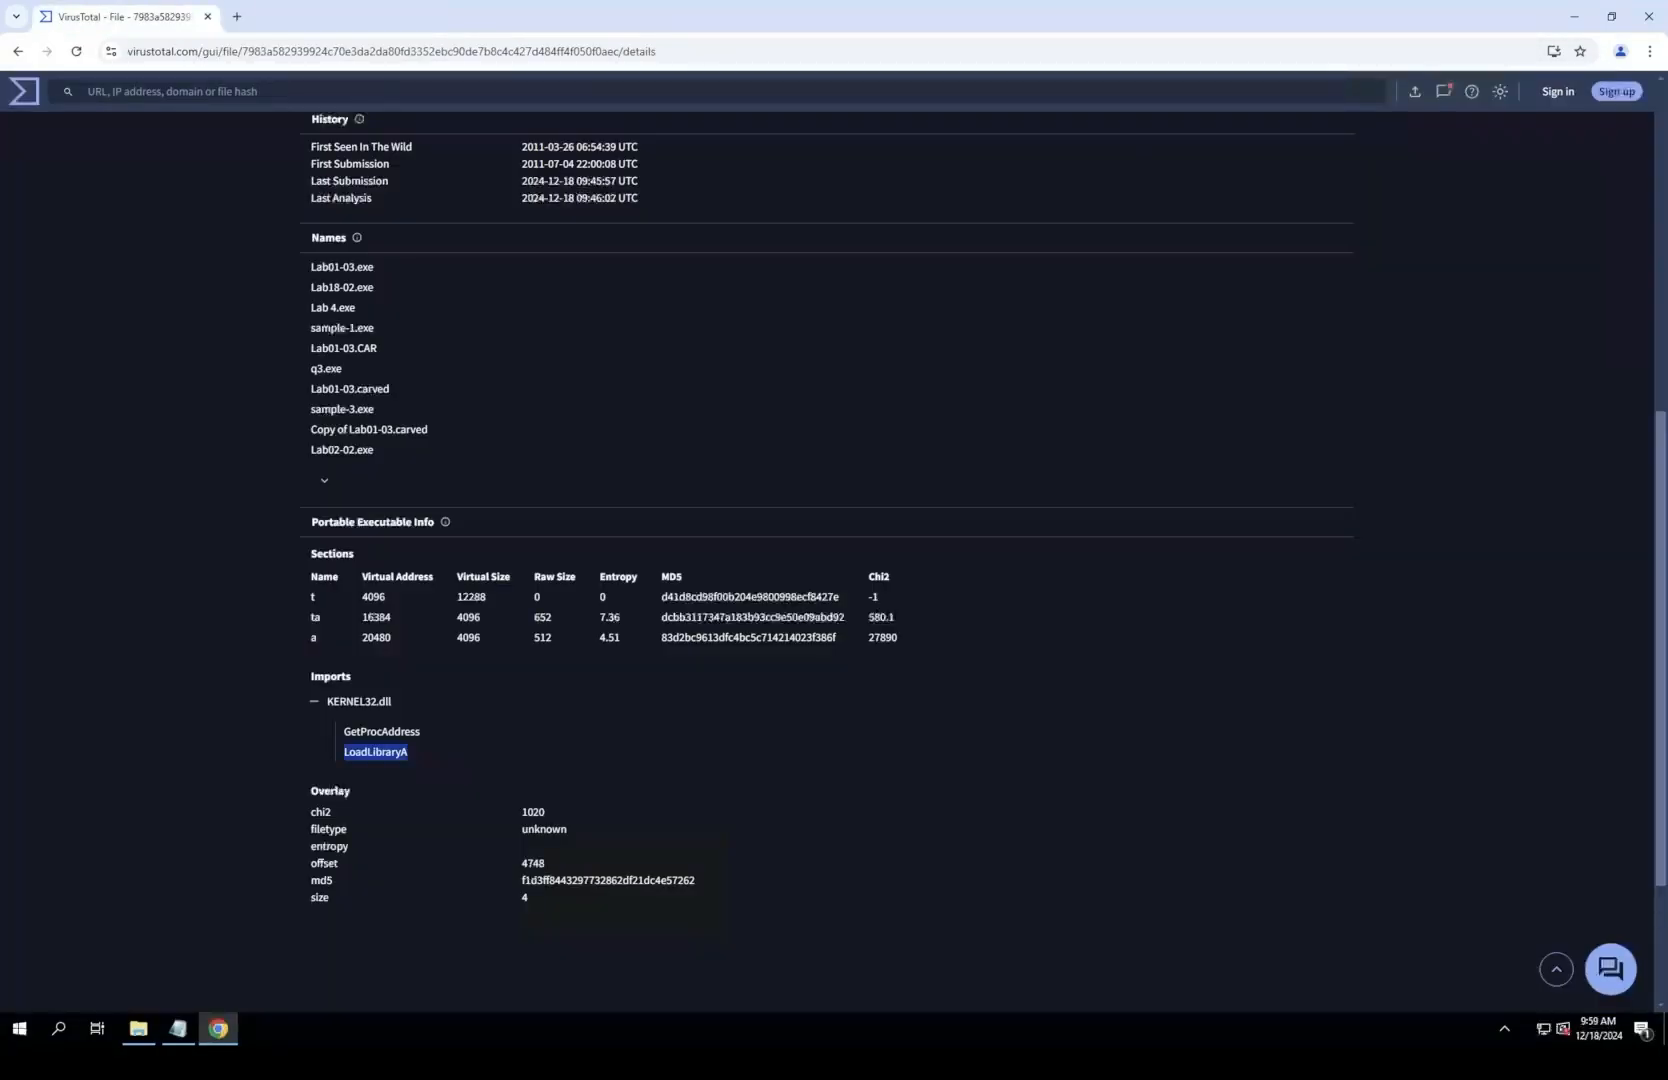
Step: Minimize the browser, close the File Explorer window and launch PEview from the PEview folder on the desktop
{"action": "left_click", "coordinate": [1574, 16]}
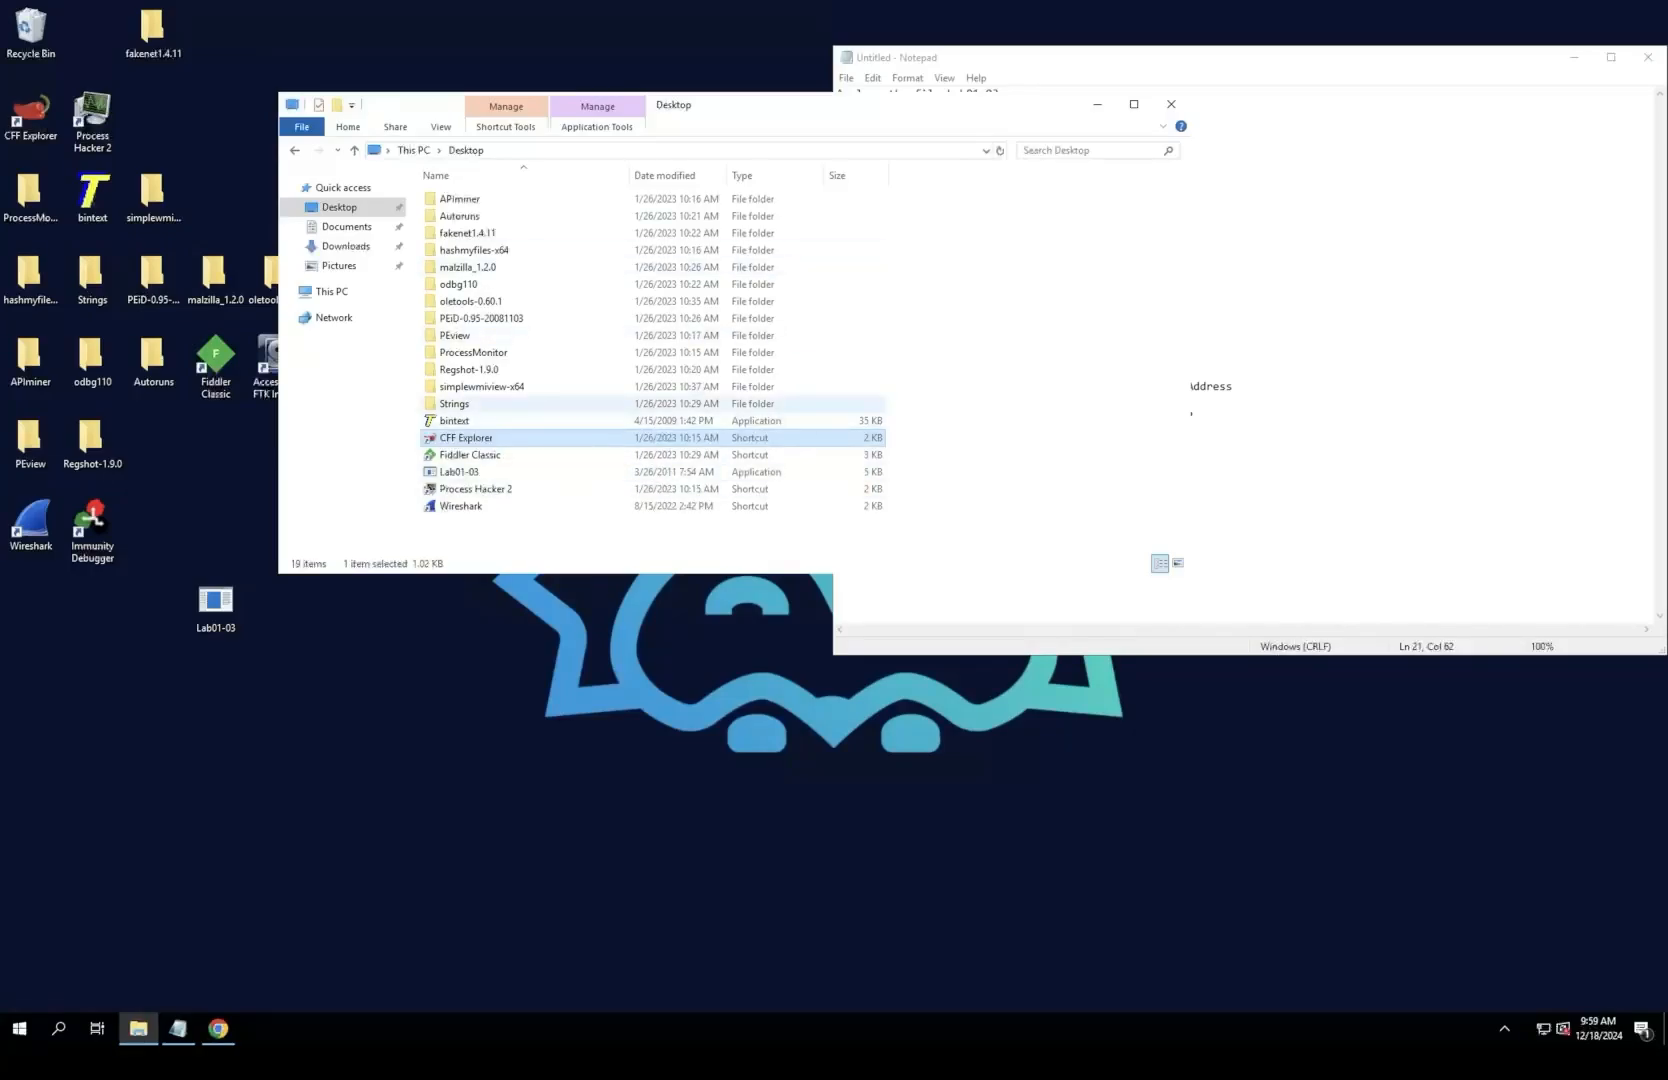
{"action": "double_click", "coordinate": [455, 335]}
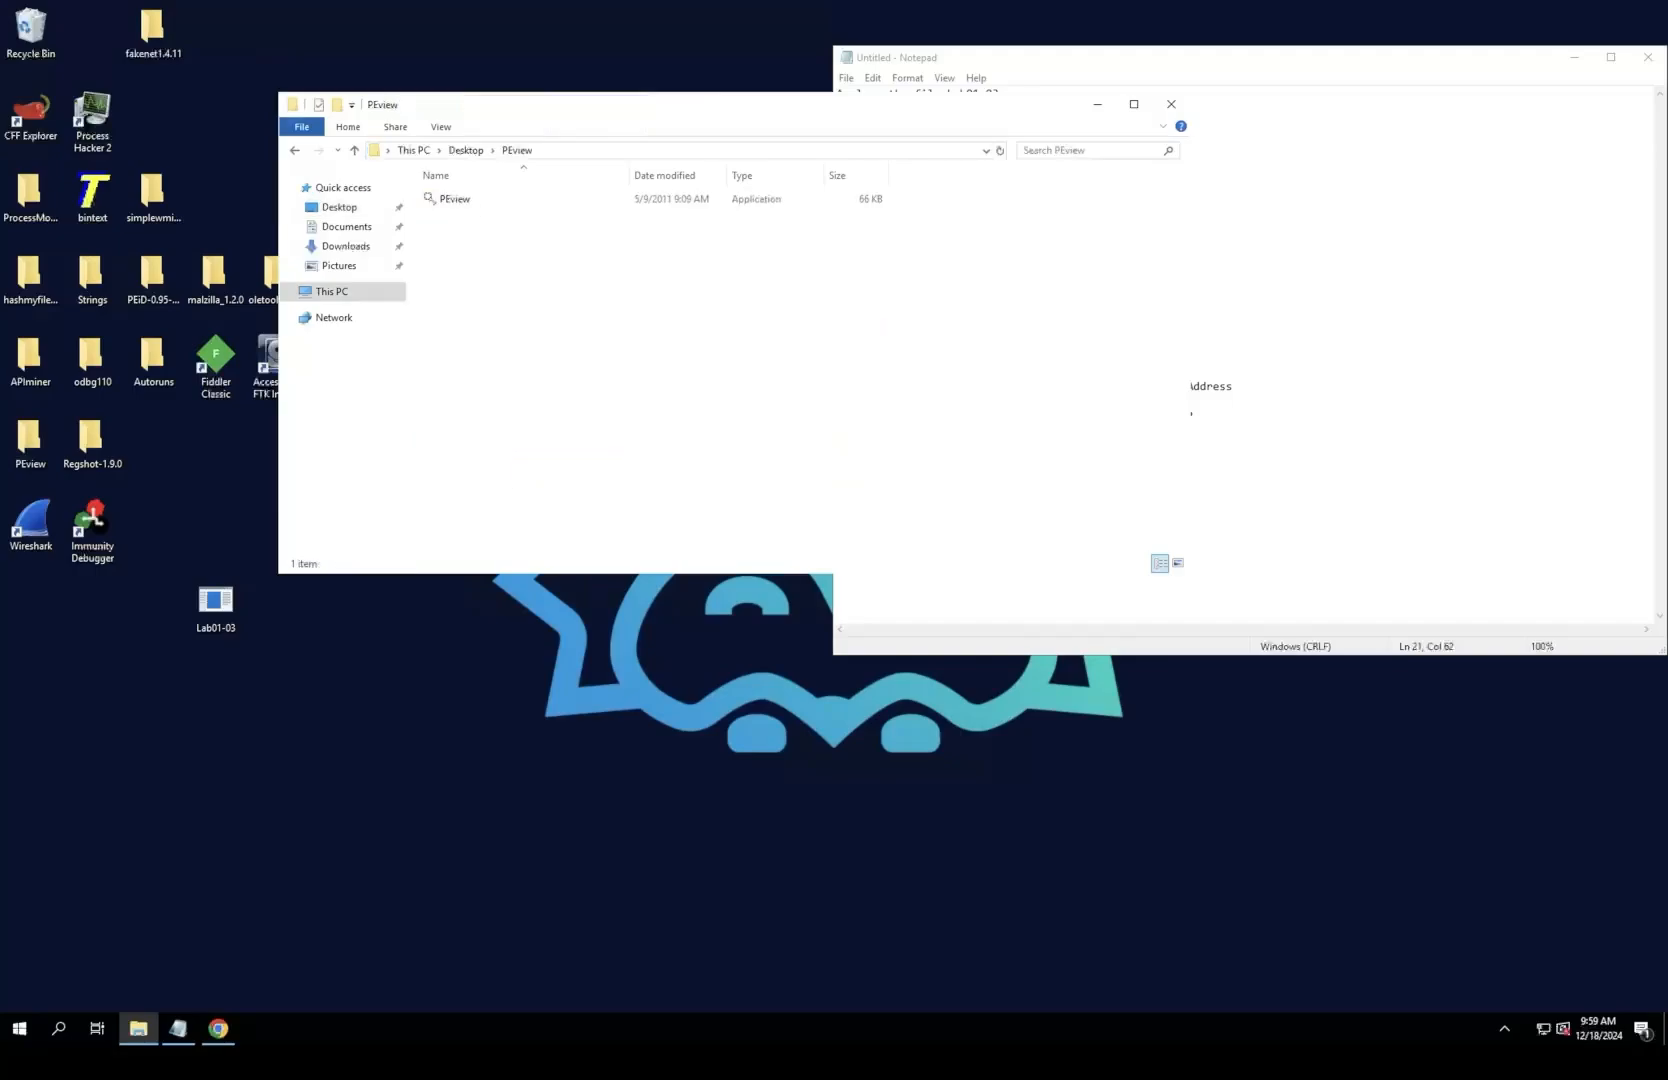
{"action": "left_click", "coordinate": [1171, 104]}
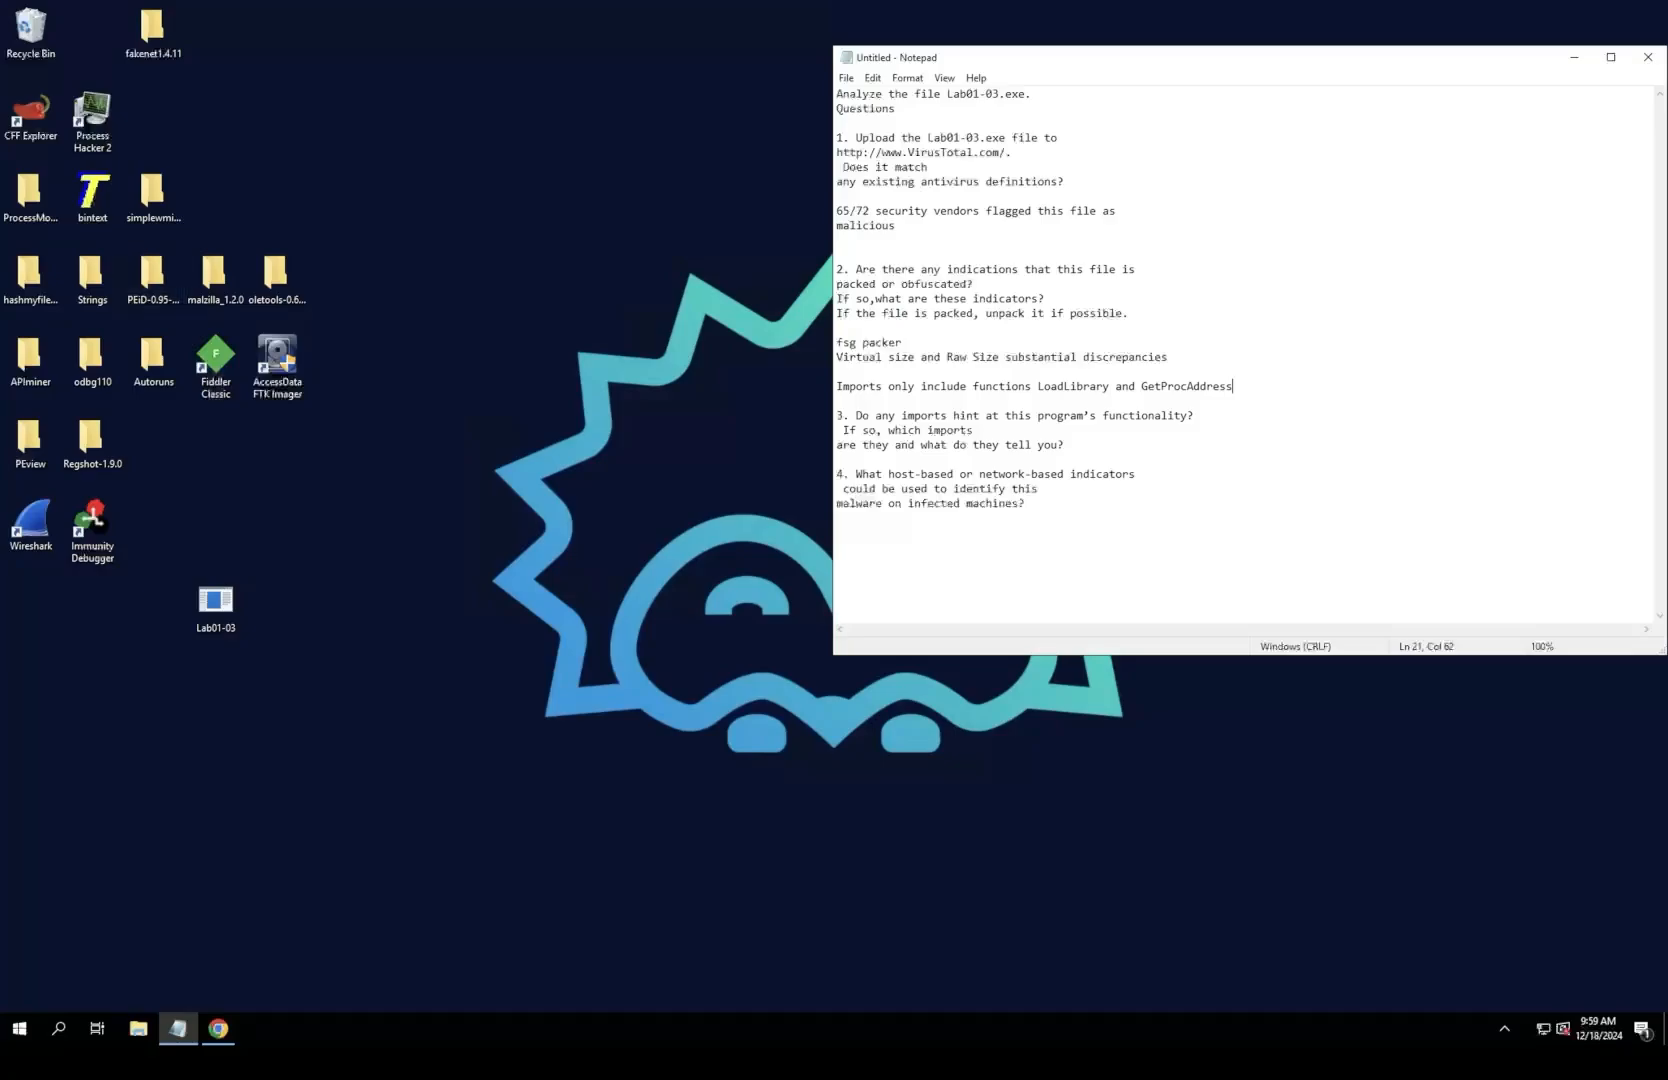
{"action": "double_click", "coordinate": [30, 440]}
{"action": "double_click", "coordinate": [470, 199]}
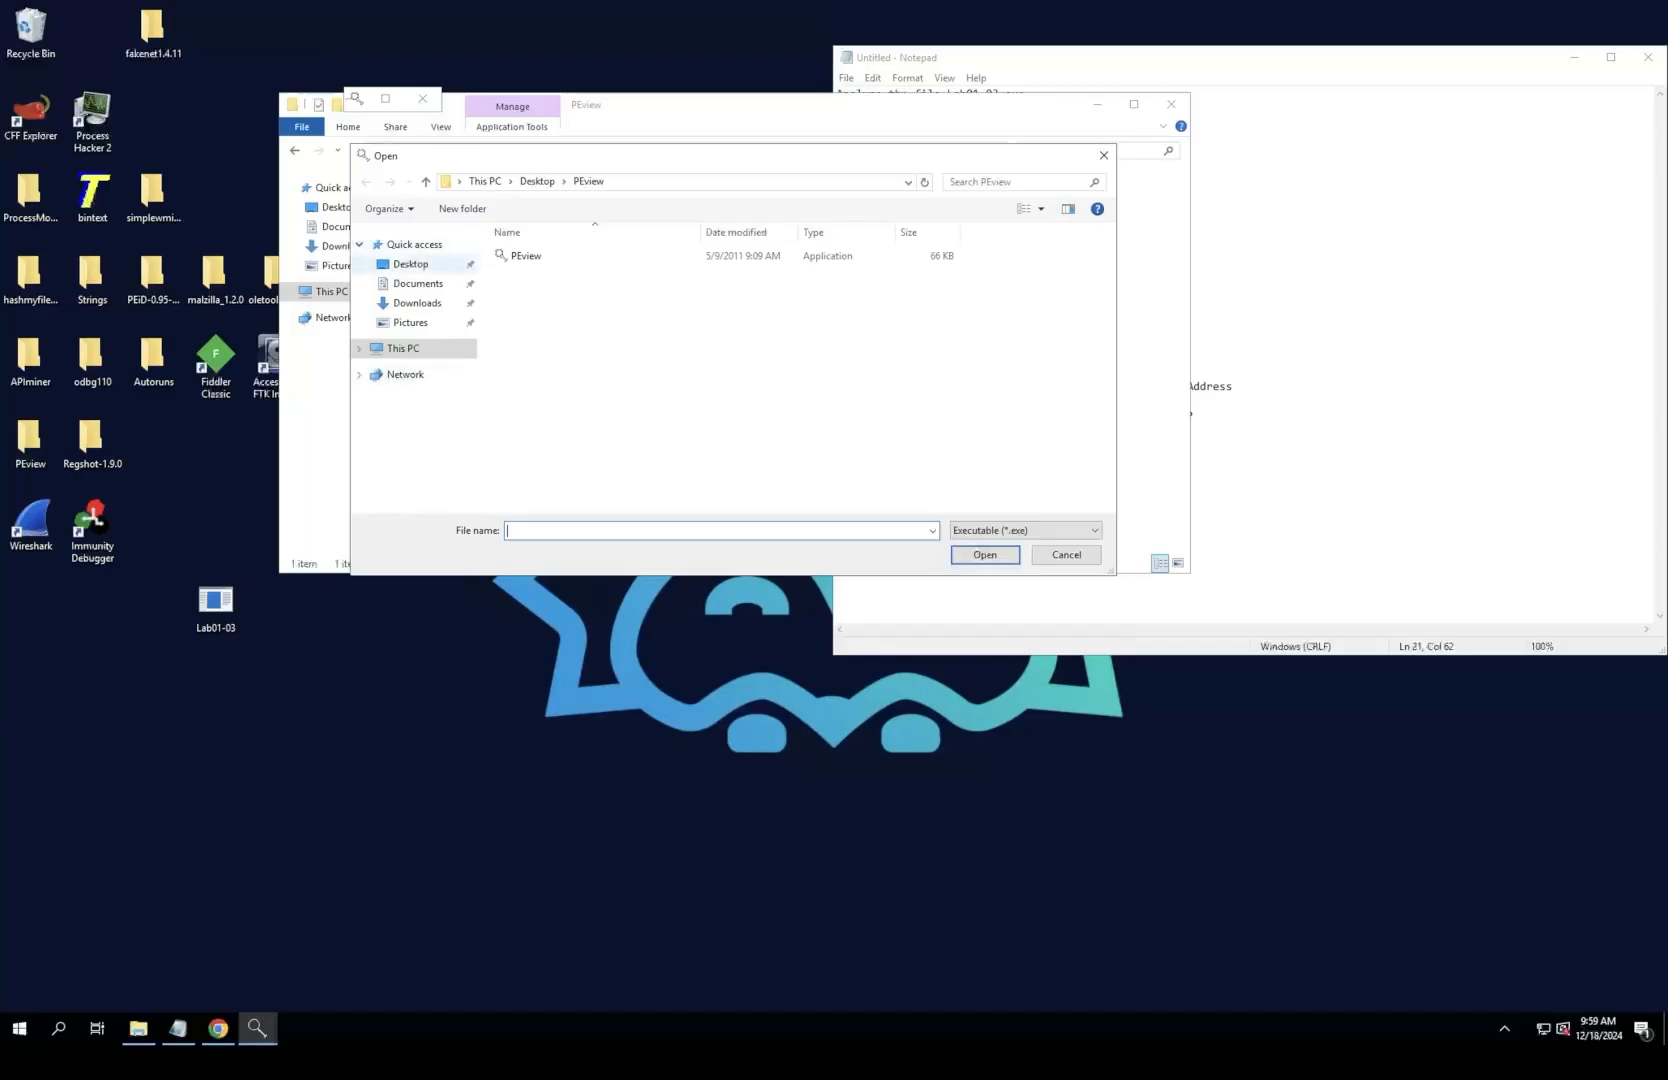
Step: Open Lab01-03.exe from the Desktop folder in PEview
{"action": "left_click", "coordinate": [410, 264]}
{"action": "scroll", "coordinate": [560, 390], "scroll_direction": "down", "scroll_amount": 2}
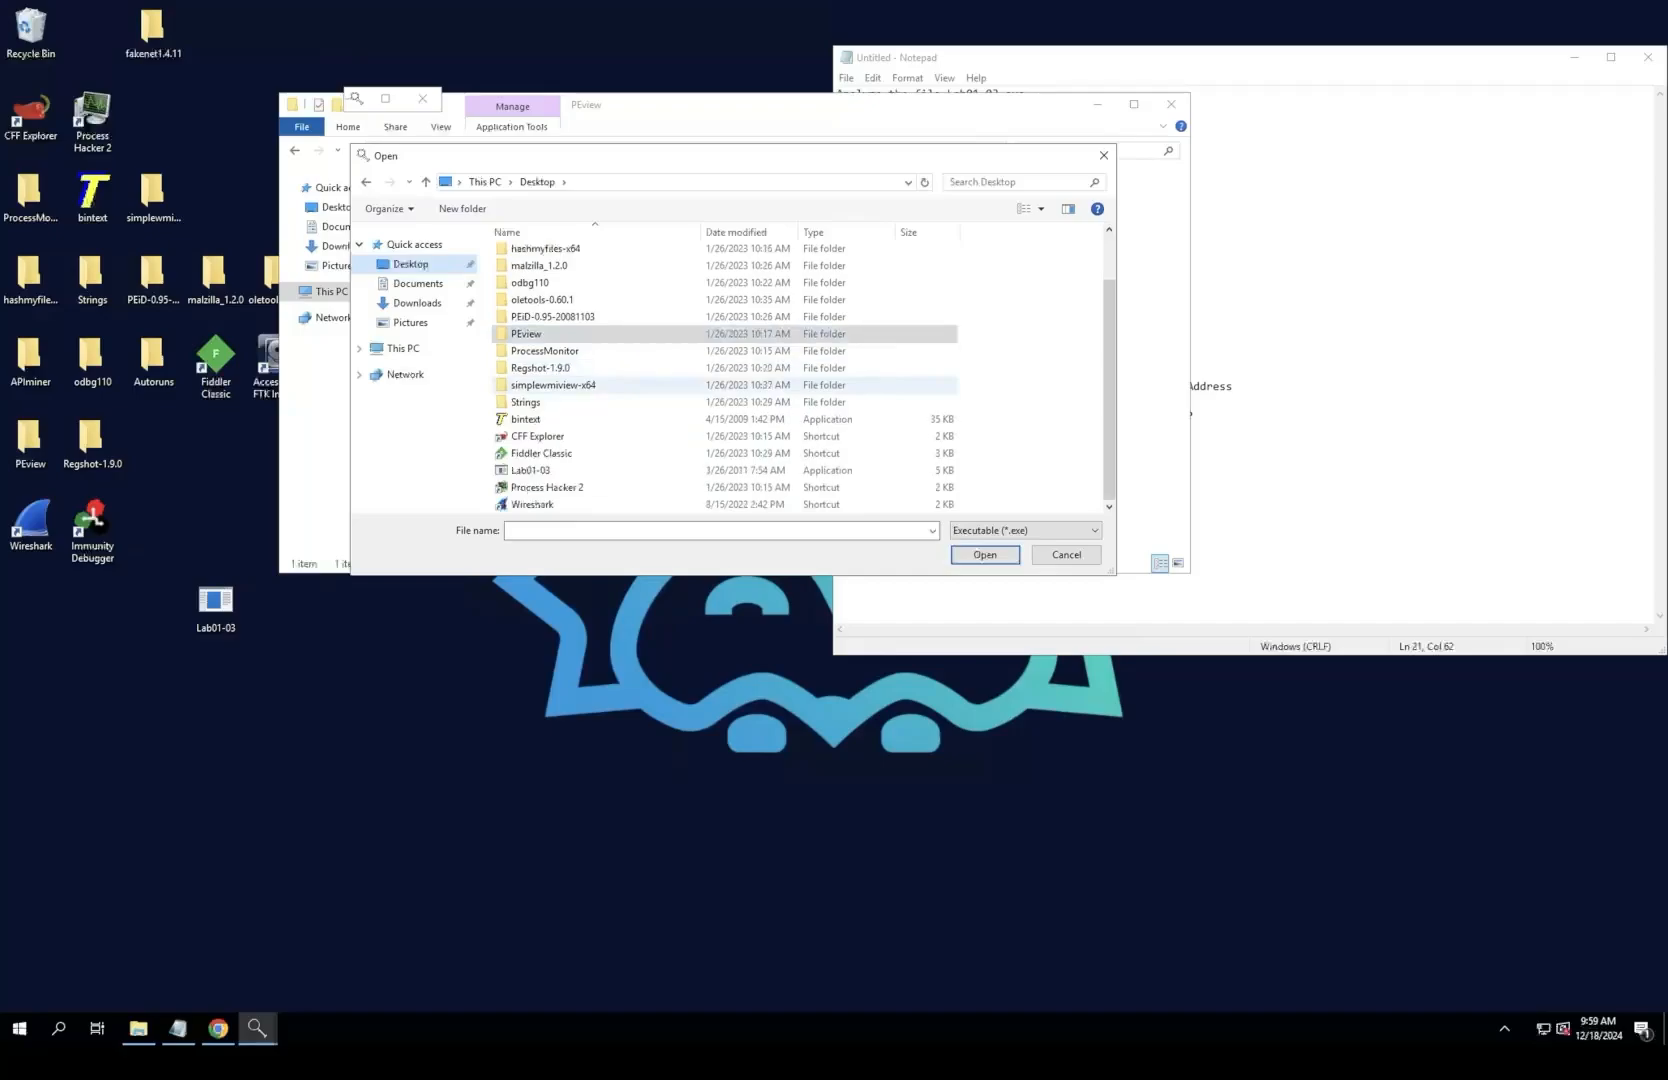
{"action": "double_click", "coordinate": [530, 471]}
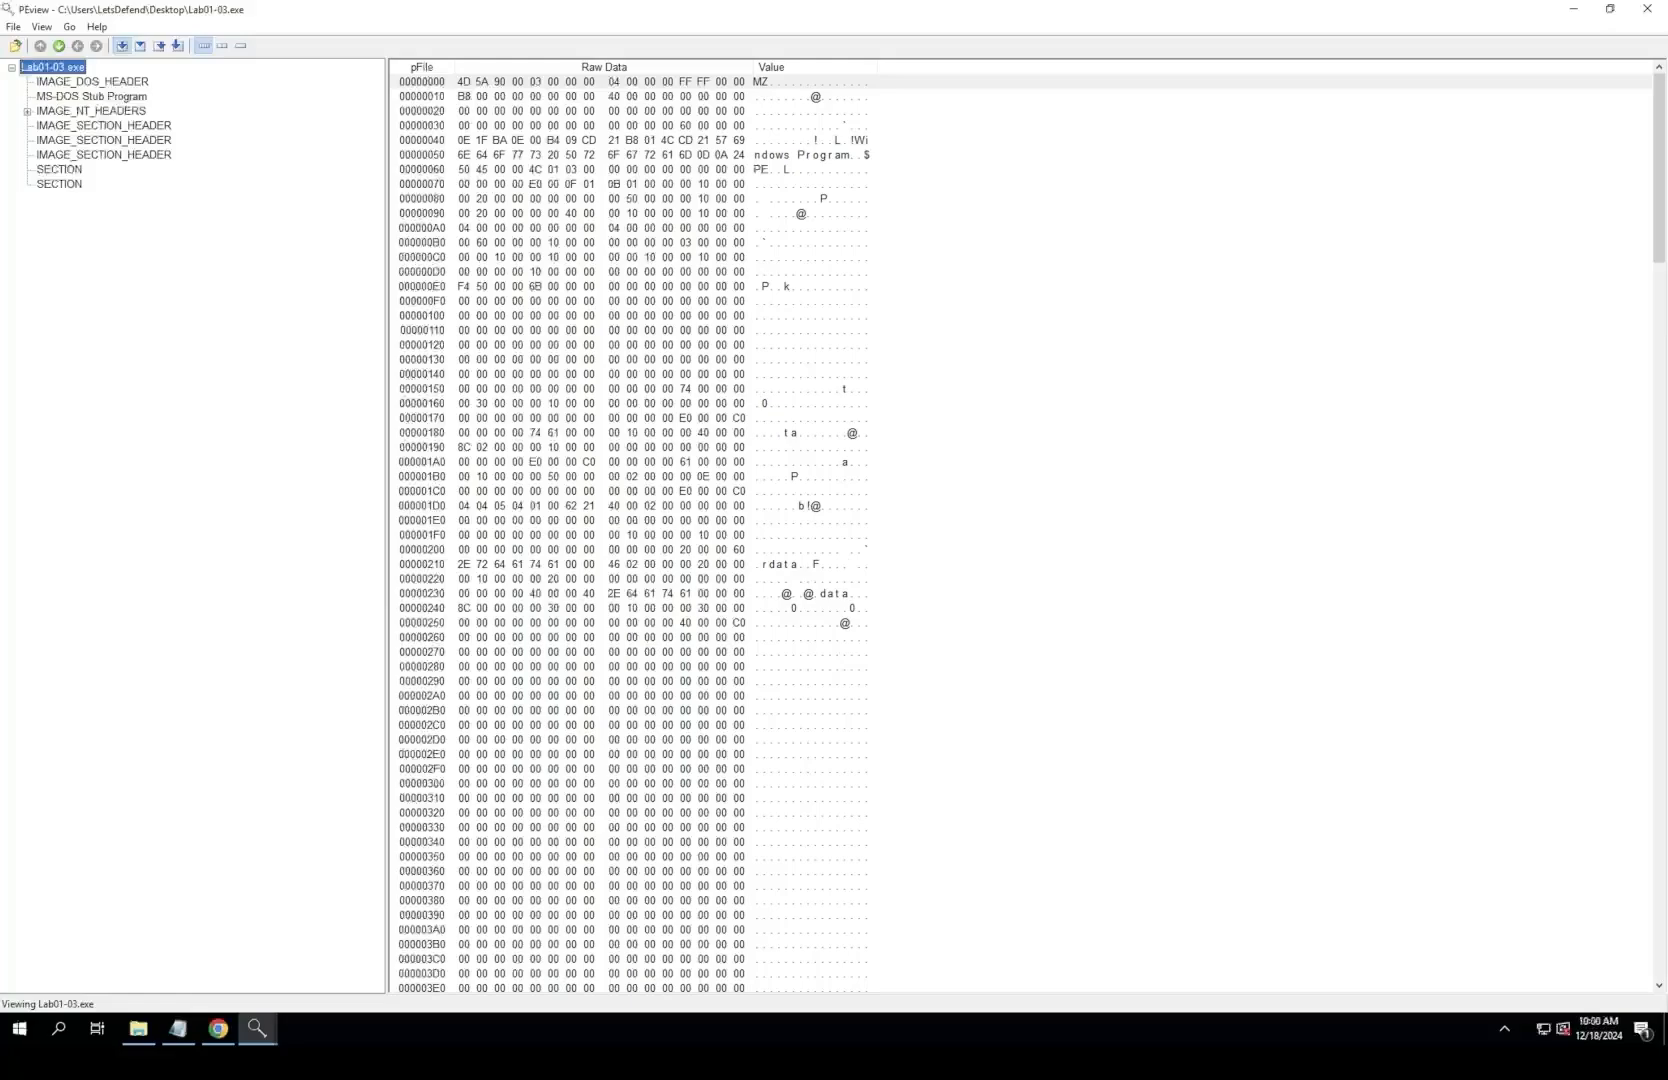
Step: Examine the NT headers, the first section header and the raw data of both SECTION entries of Lab01-03.exe, and shrink the PEview window
{"action": "left_click", "coordinate": [112, 111]}
{"action": "left_click", "coordinate": [115, 126]}
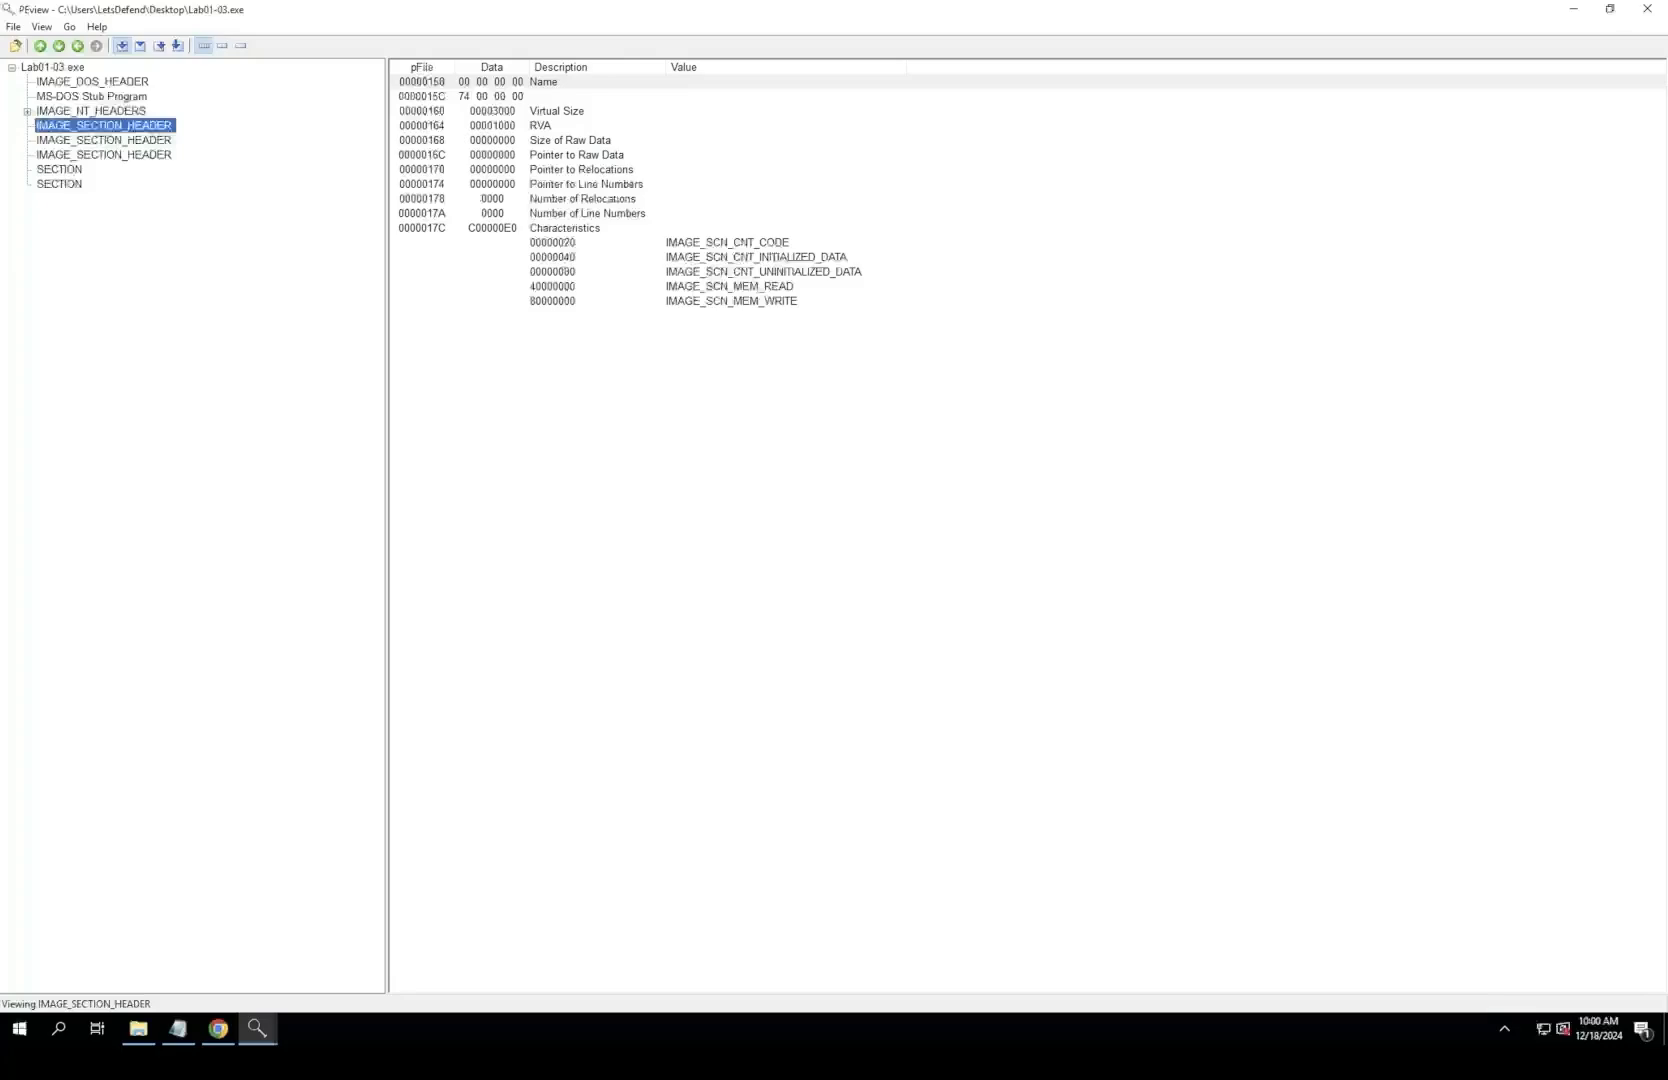
{"action": "left_click", "coordinate": [60, 170]}
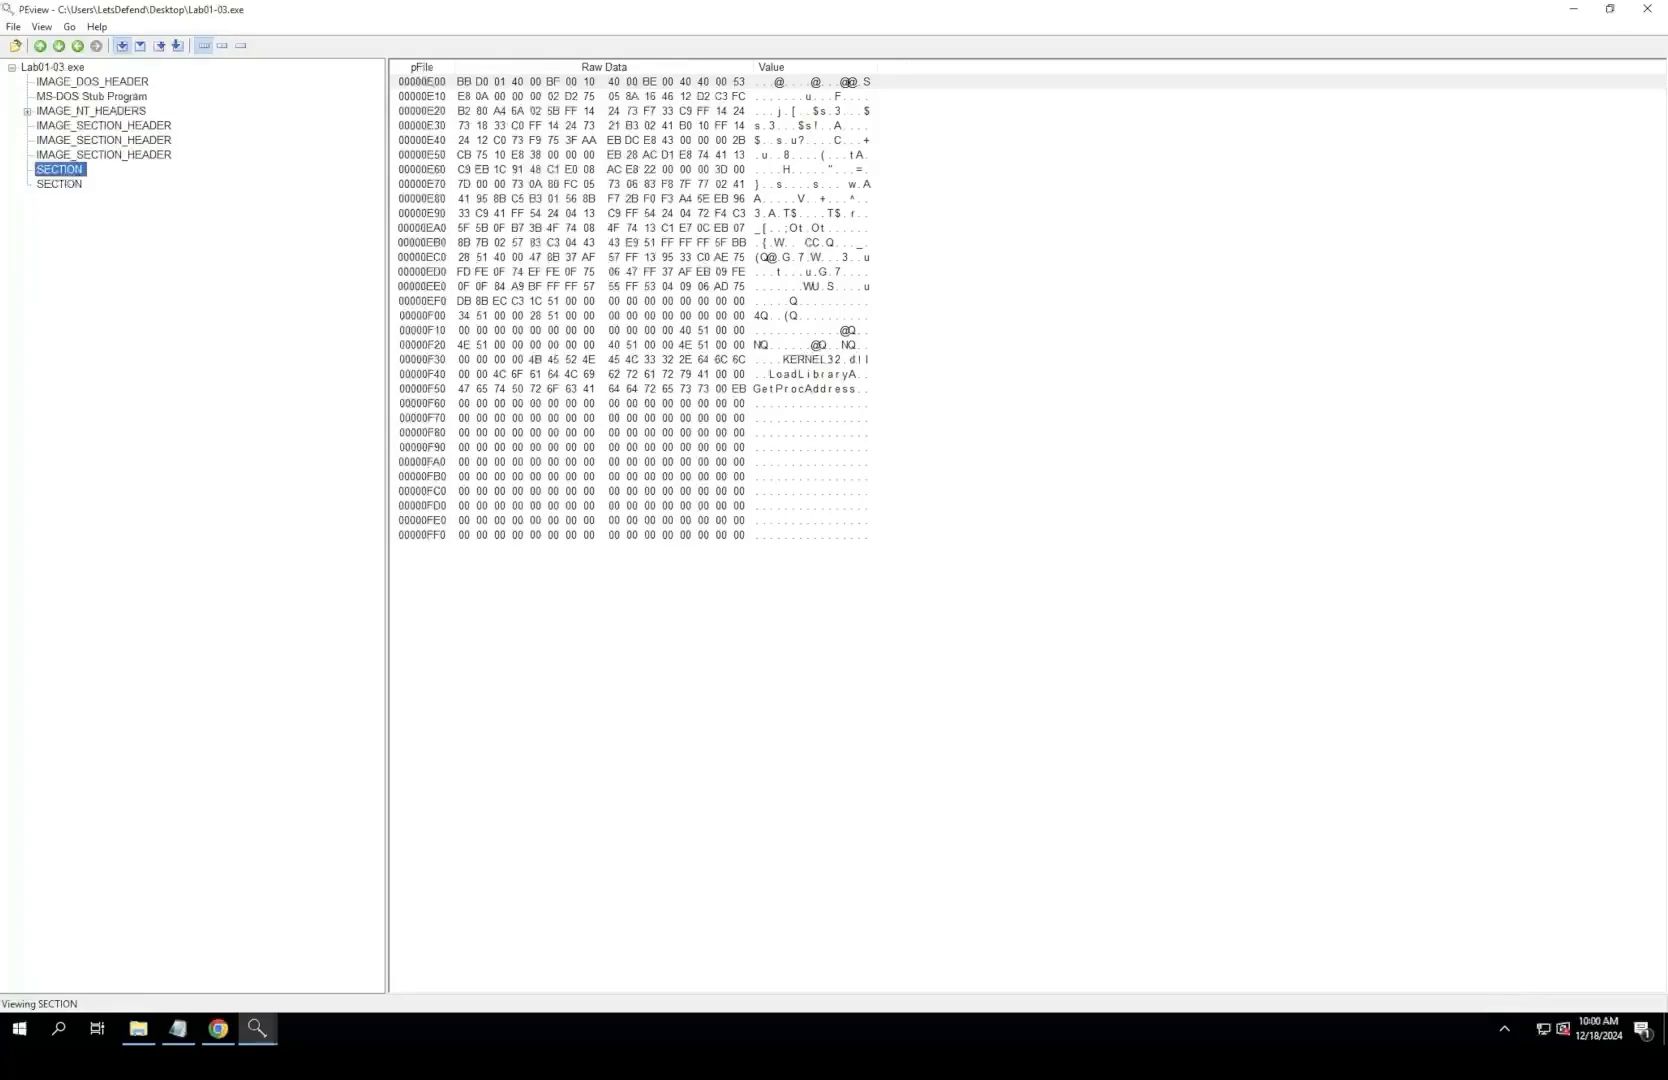
{"action": "left_click", "coordinate": [815, 360]}
{"action": "left_click", "coordinate": [820, 374]}
{"action": "left_click", "coordinate": [58, 184]}
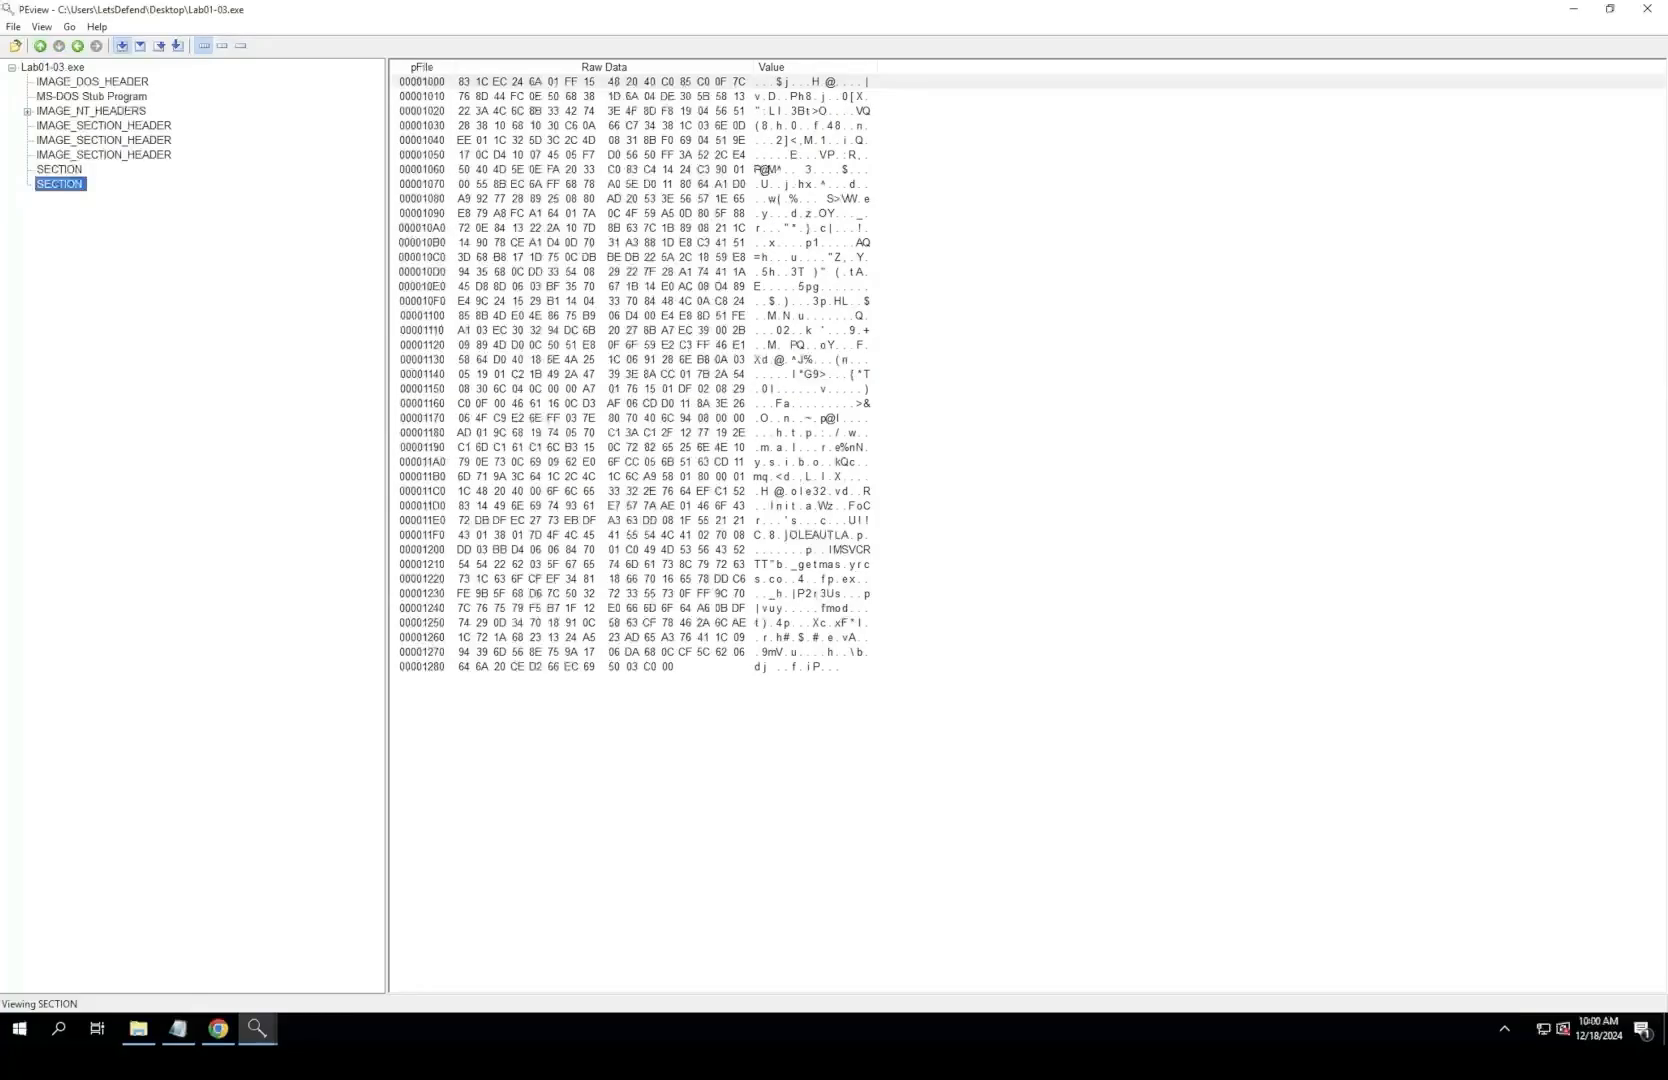
{"action": "left_click_drag", "start_coordinate": [390, 10], "coordinate": [383, 50]}
Step: Add "Unable to unpack sample at current skill level." below the imports note under question 2 in Notepad
{"action": "left_click", "coordinate": [1233, 387]}
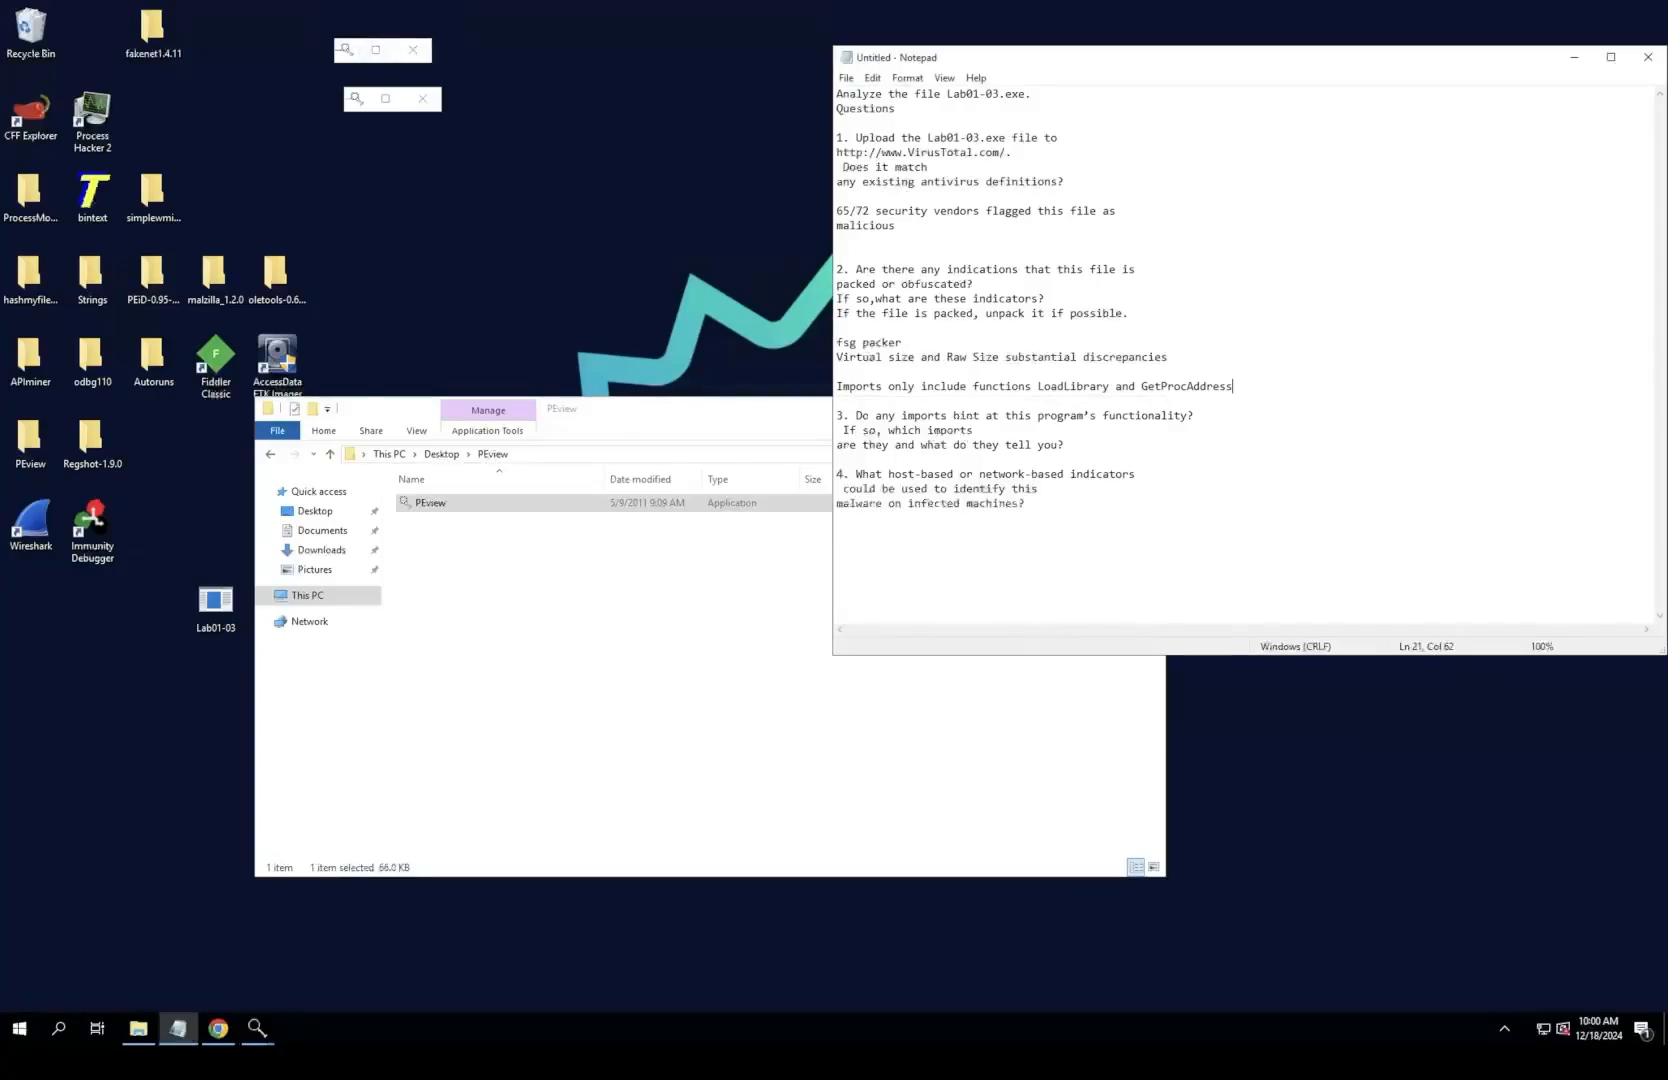
{"action": "key", "text": "Return"}
{"action": "key", "text": "Return"}
{"action": "type", "text": "Una"}
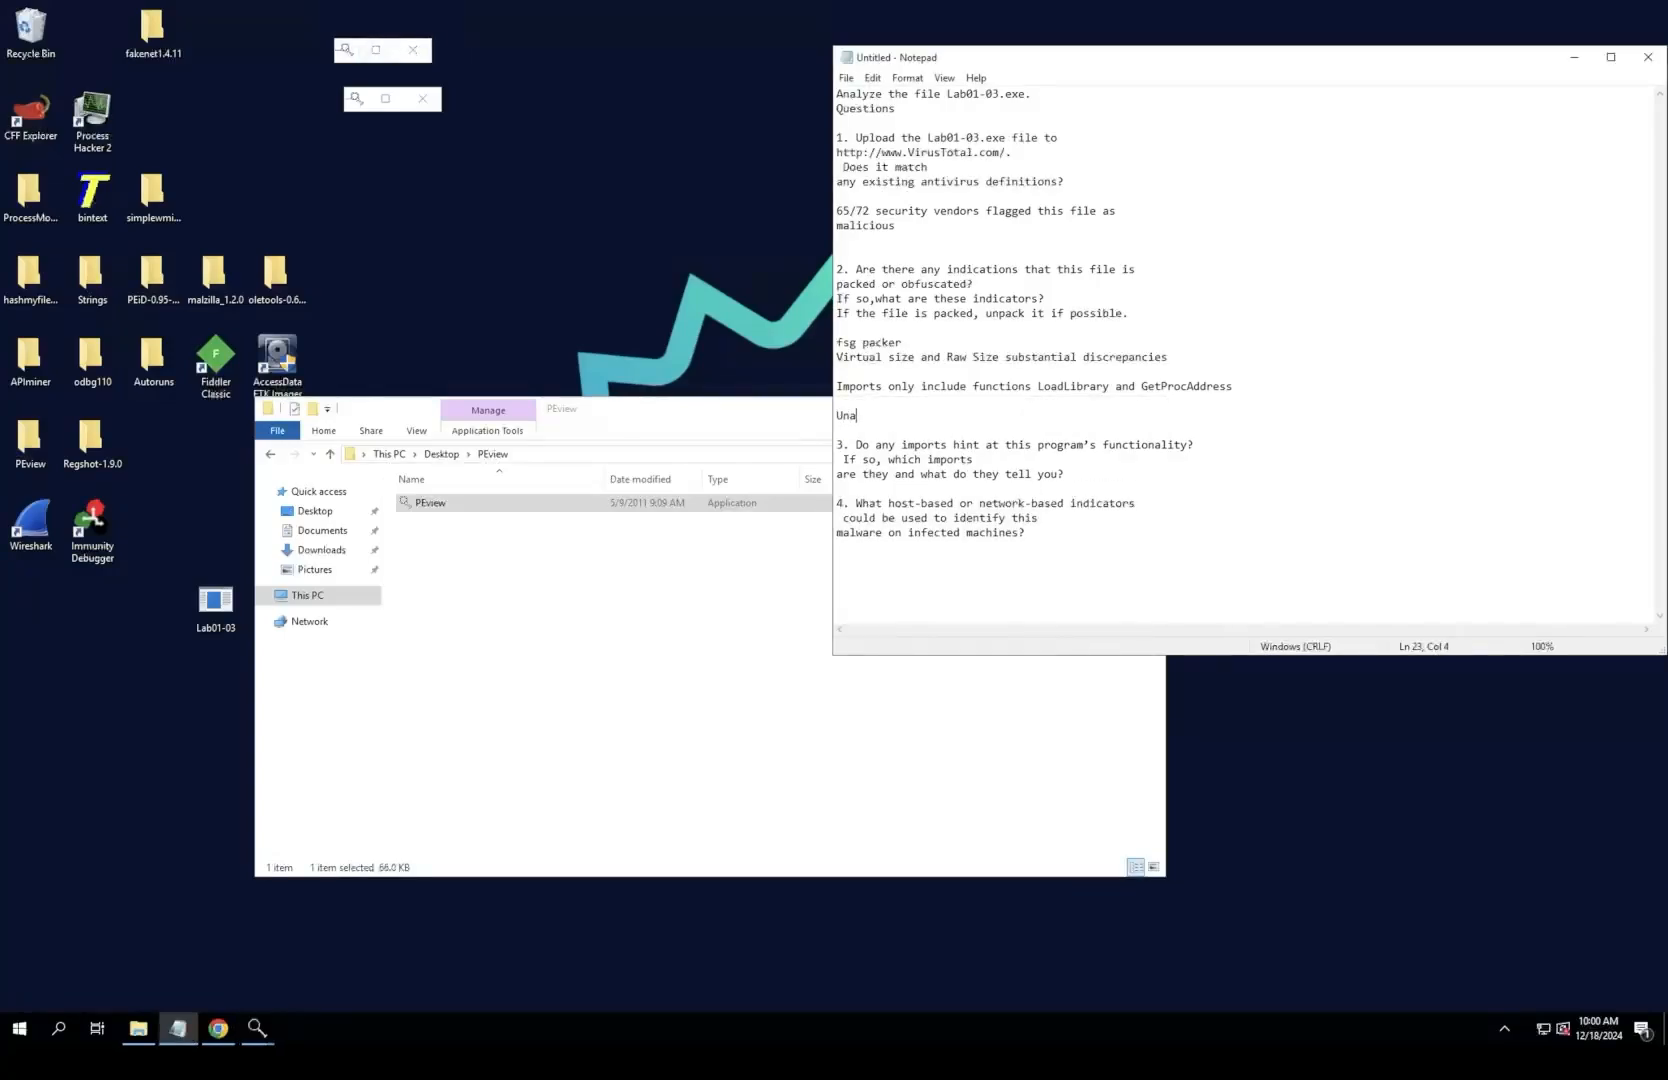
{"action": "type", "text": "ble to unpack sample at current skill level."}
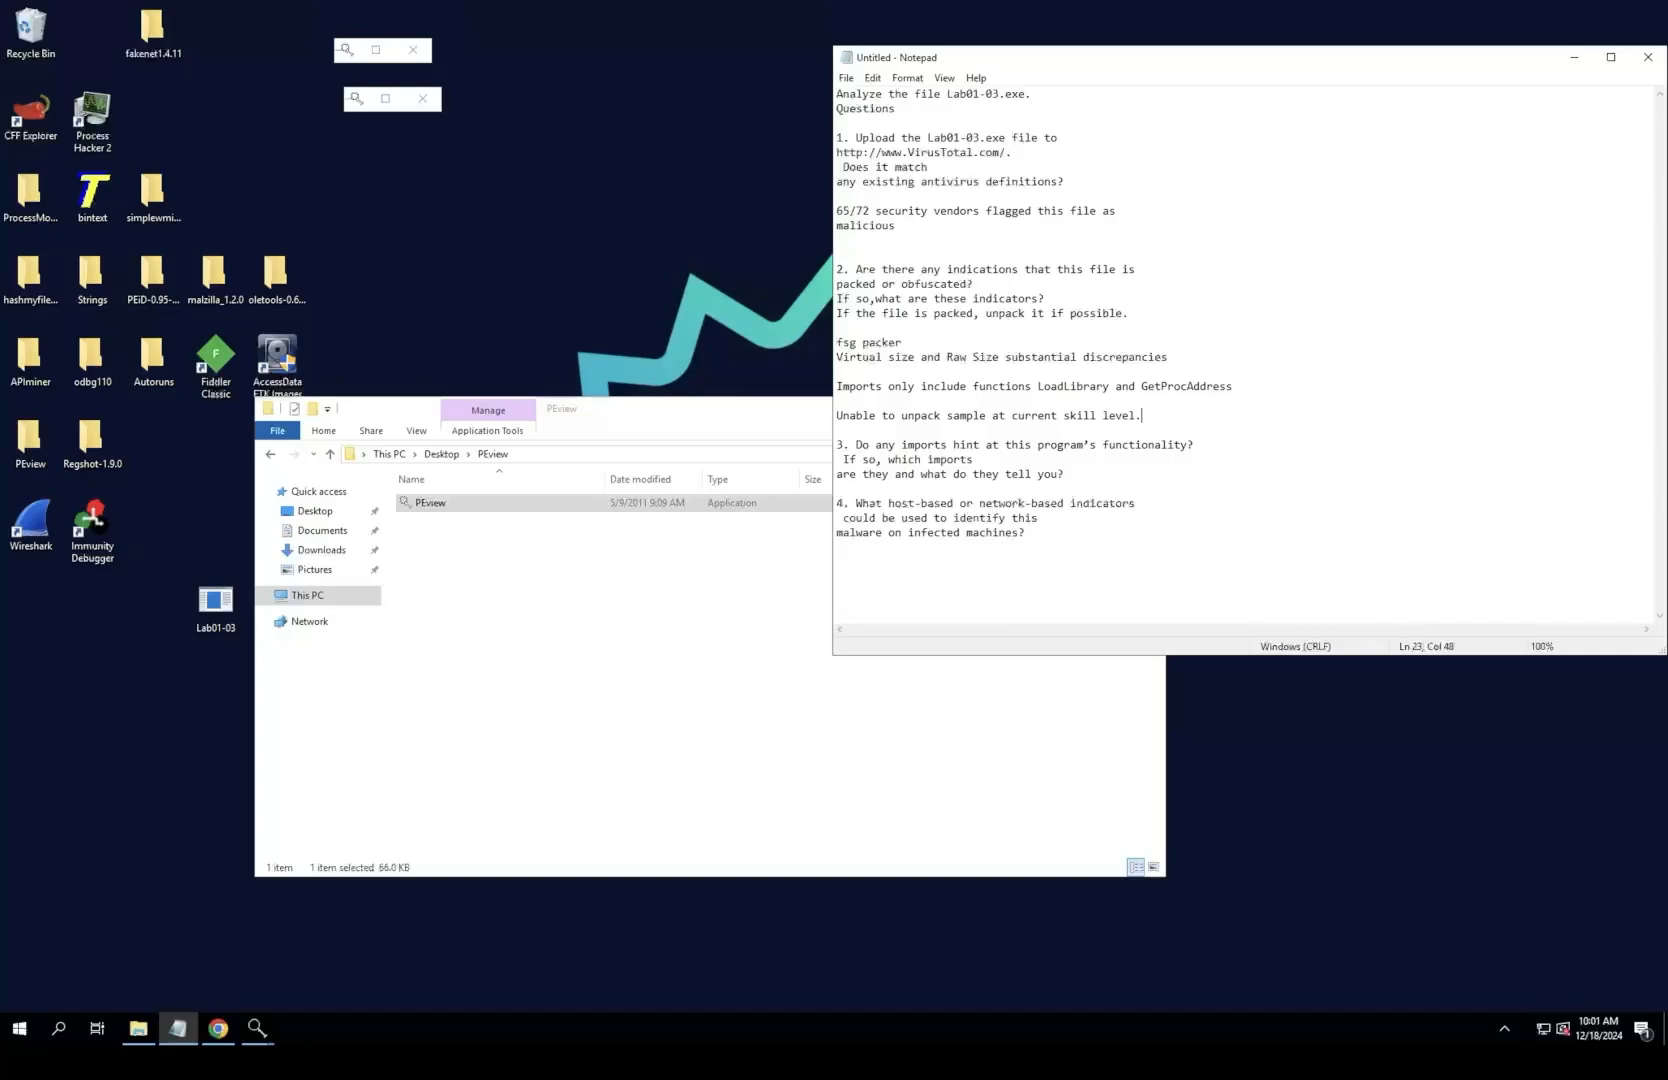
Step: Minimize the PEview folder window and list GetProcAddress and LoadLibrary on separate lines under question 3 in the notes
{"action": "key", "text": "alt+Tab"}
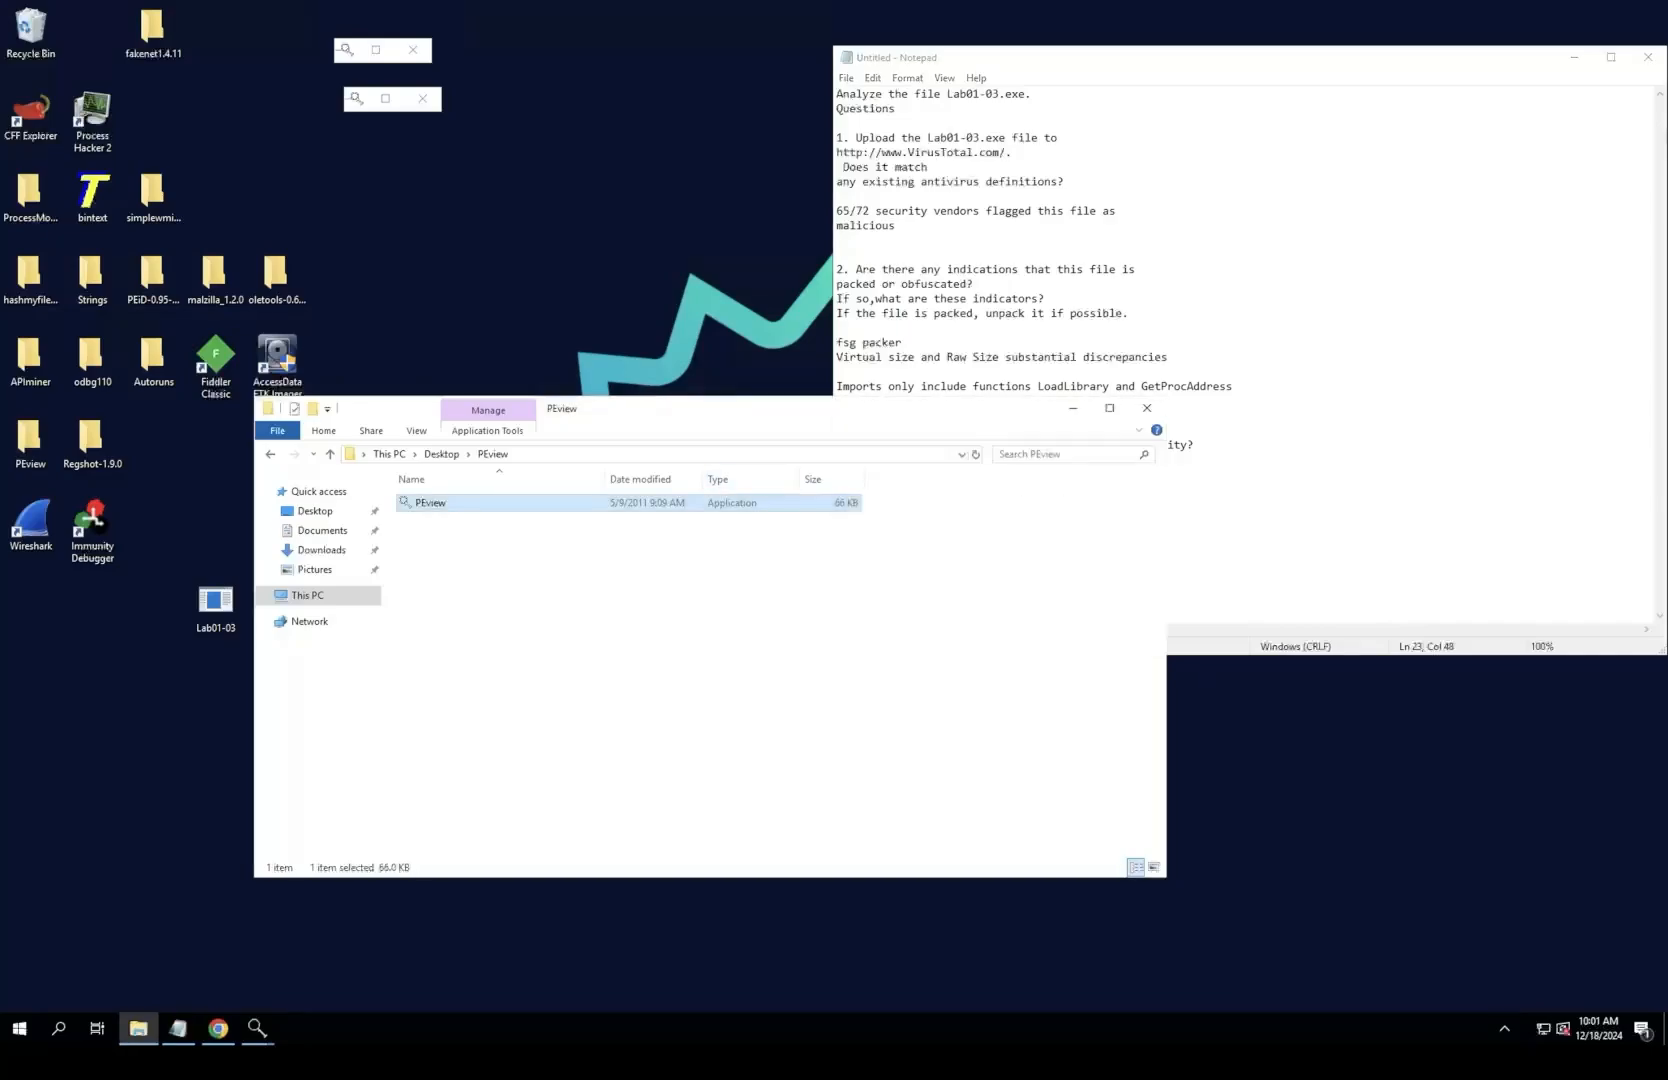
{"action": "left_click", "coordinate": [1073, 408]}
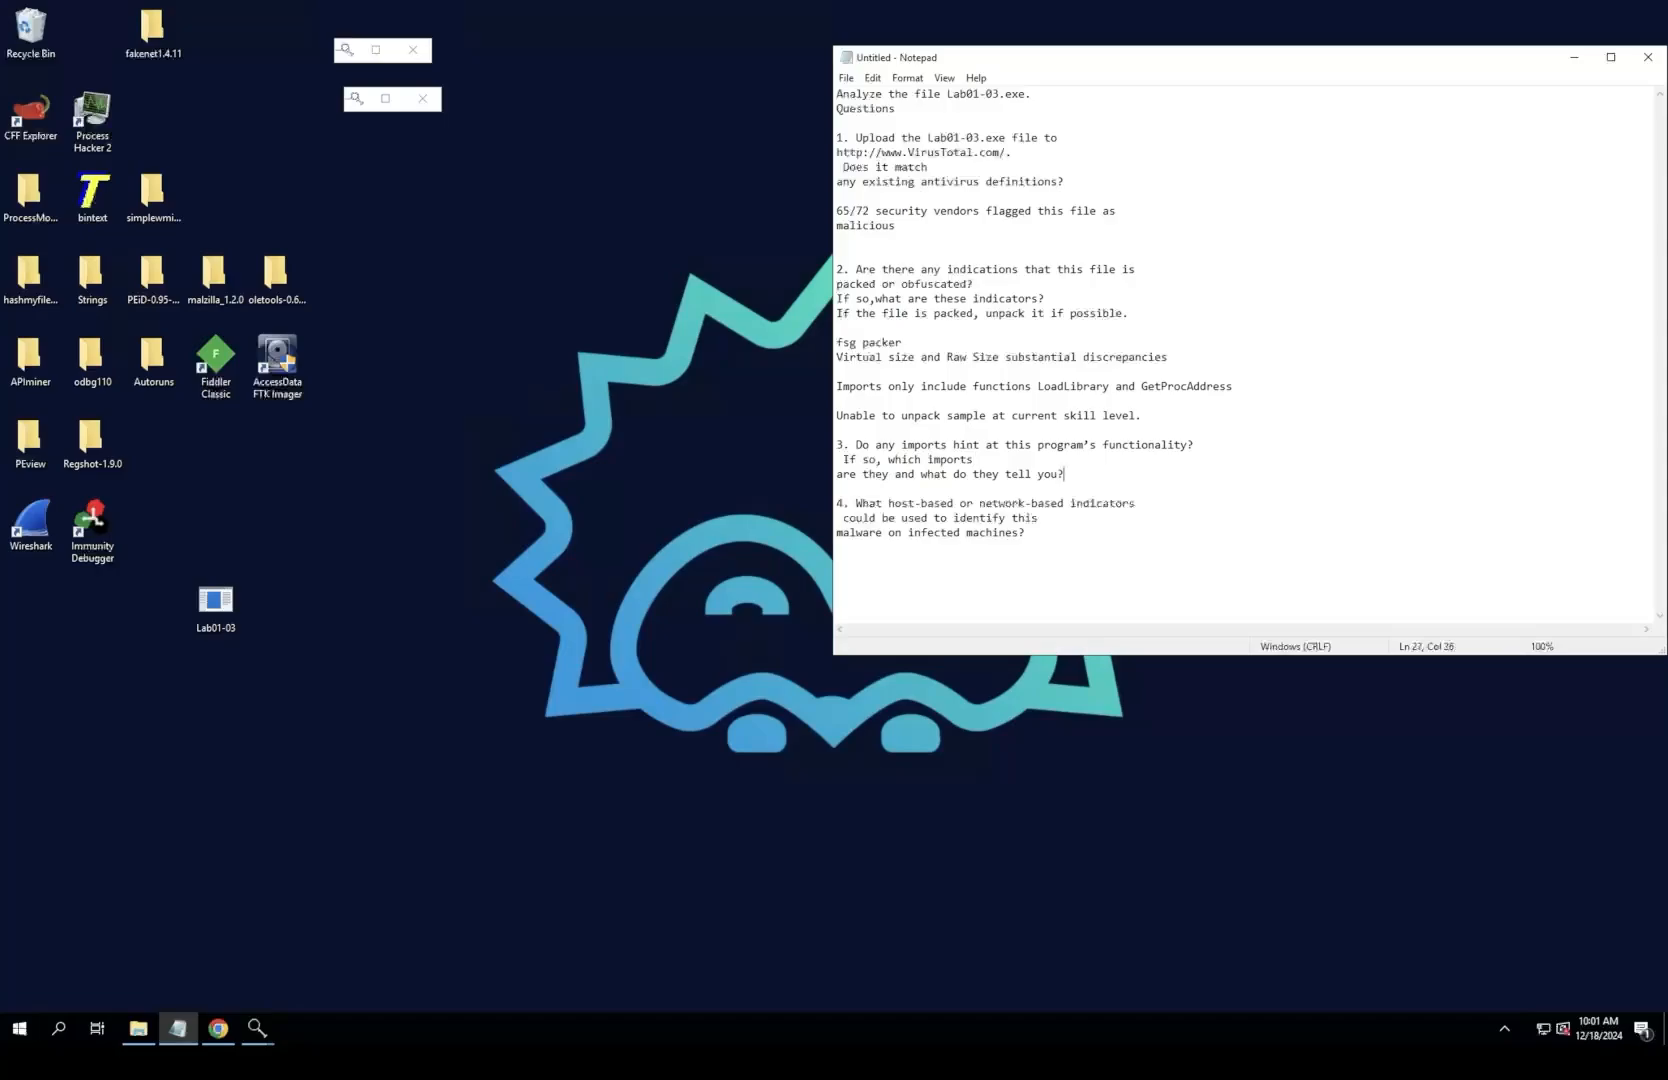
{"action": "type", "text": "3"}
{"action": "key", "text": "BackSpace"}
{"action": "key", "text": "Return"}
{"action": "key", "text": "Return"}
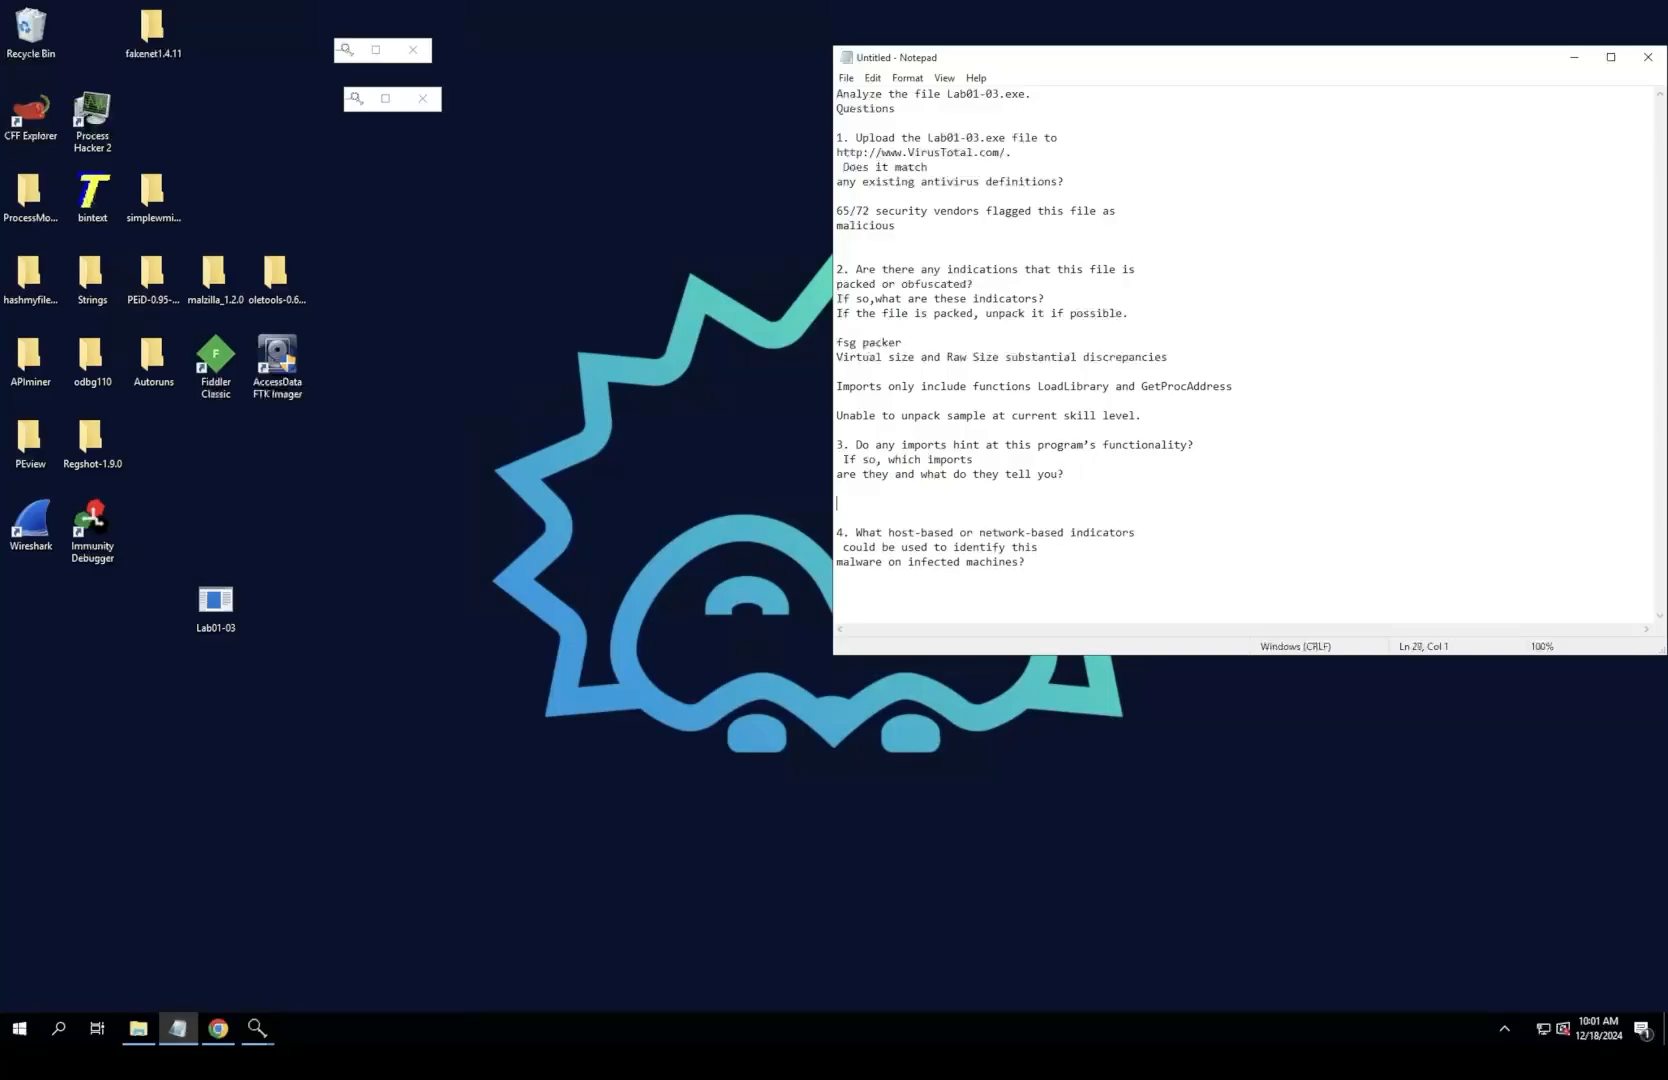
{"action": "type", "text": "GetPRoc"}
{"action": "key", "text": "BackSpace"}
{"action": "key", "text": "BackSpace"}
{"action": "key", "text": "BackSpace"}
{"action": "type", "text": "rocAddress"}
{"action": "key", "text": "Return"}
{"action": "type", "text": "LoadLibrary"}
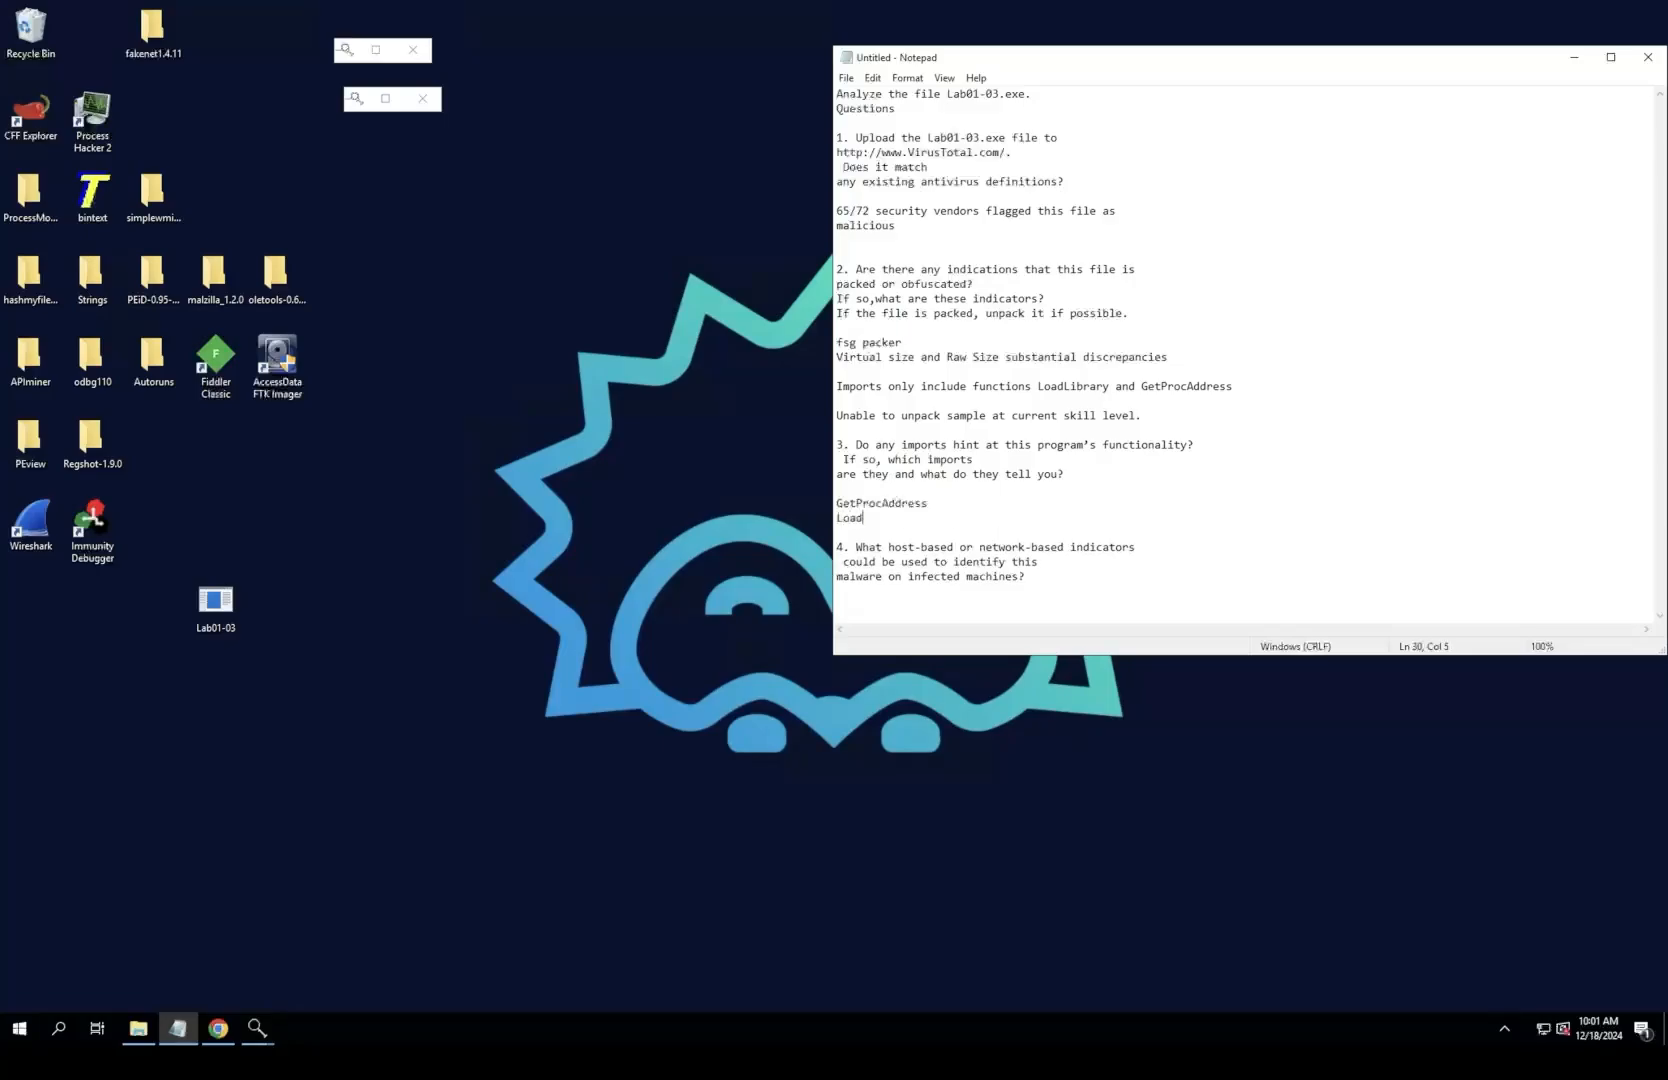
{"action": "key", "text": "Return"}
{"action": "key", "text": "BackSpace"}
Step: Glance at the VirusTotal page and add "indicate that the functions we see are used to load and gain access to additional." after LoadLibrary
{"action": "key", "text": "alt+Tab"}
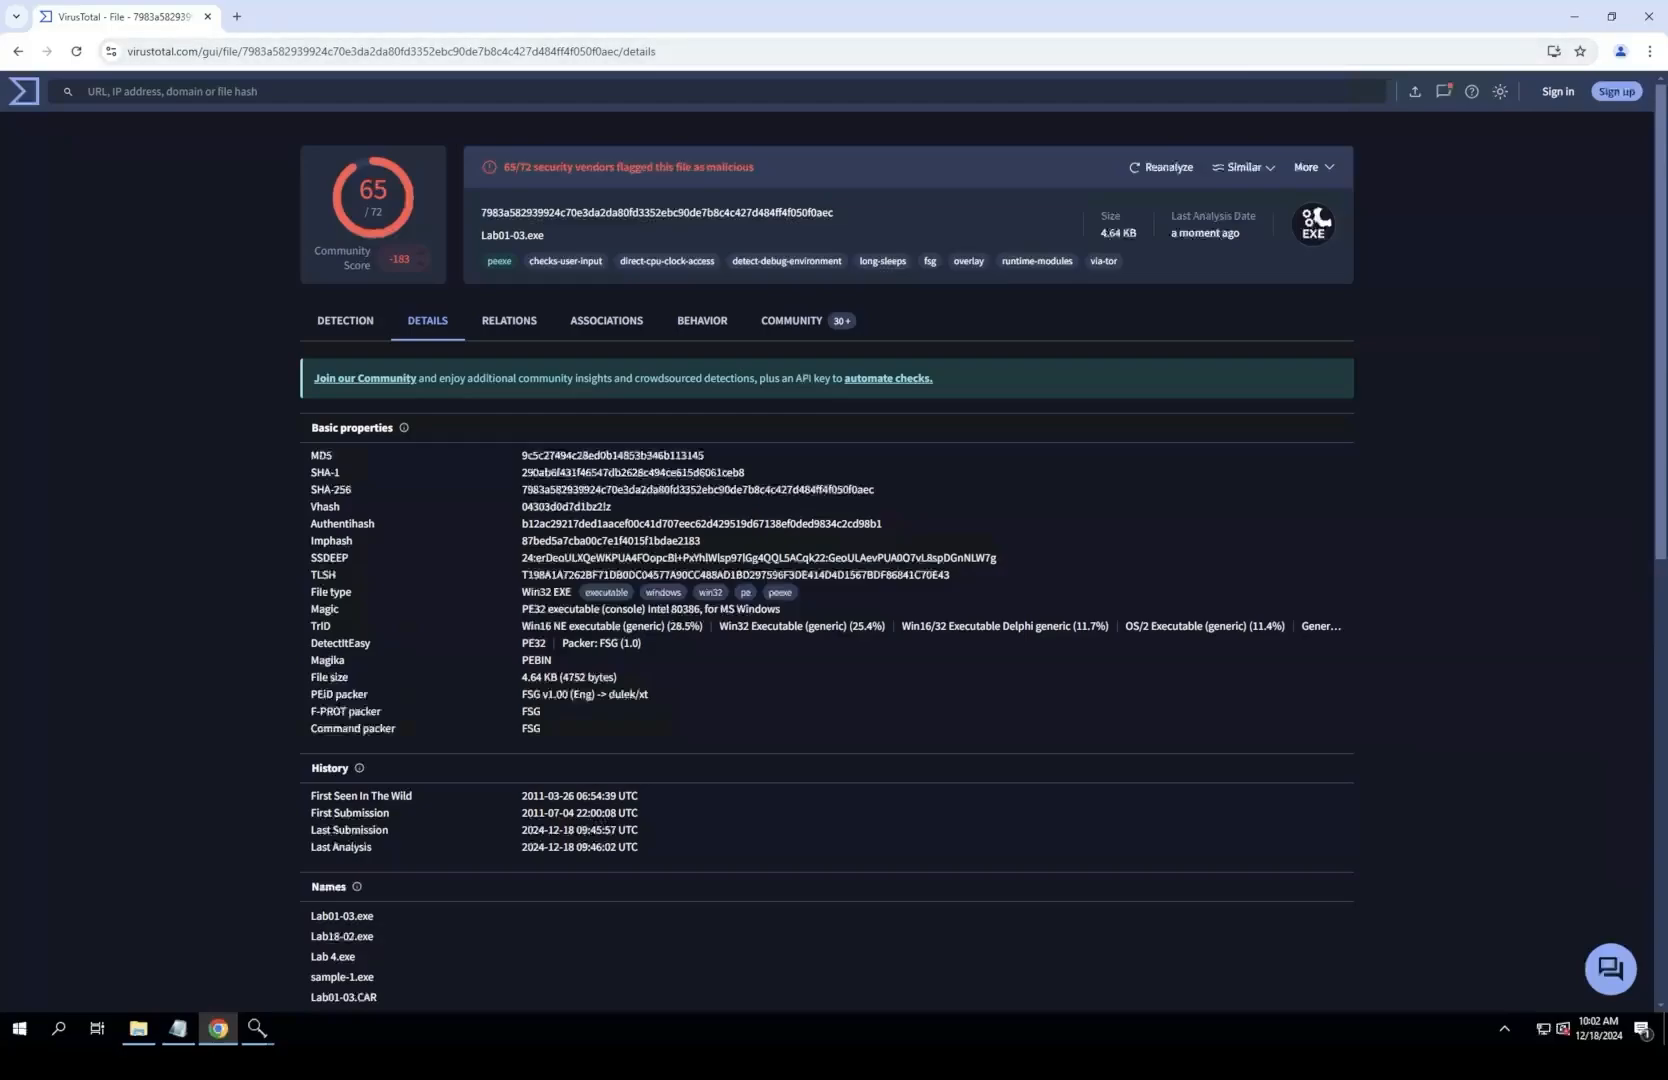
{"action": "left_click", "coordinate": [1574, 16]}
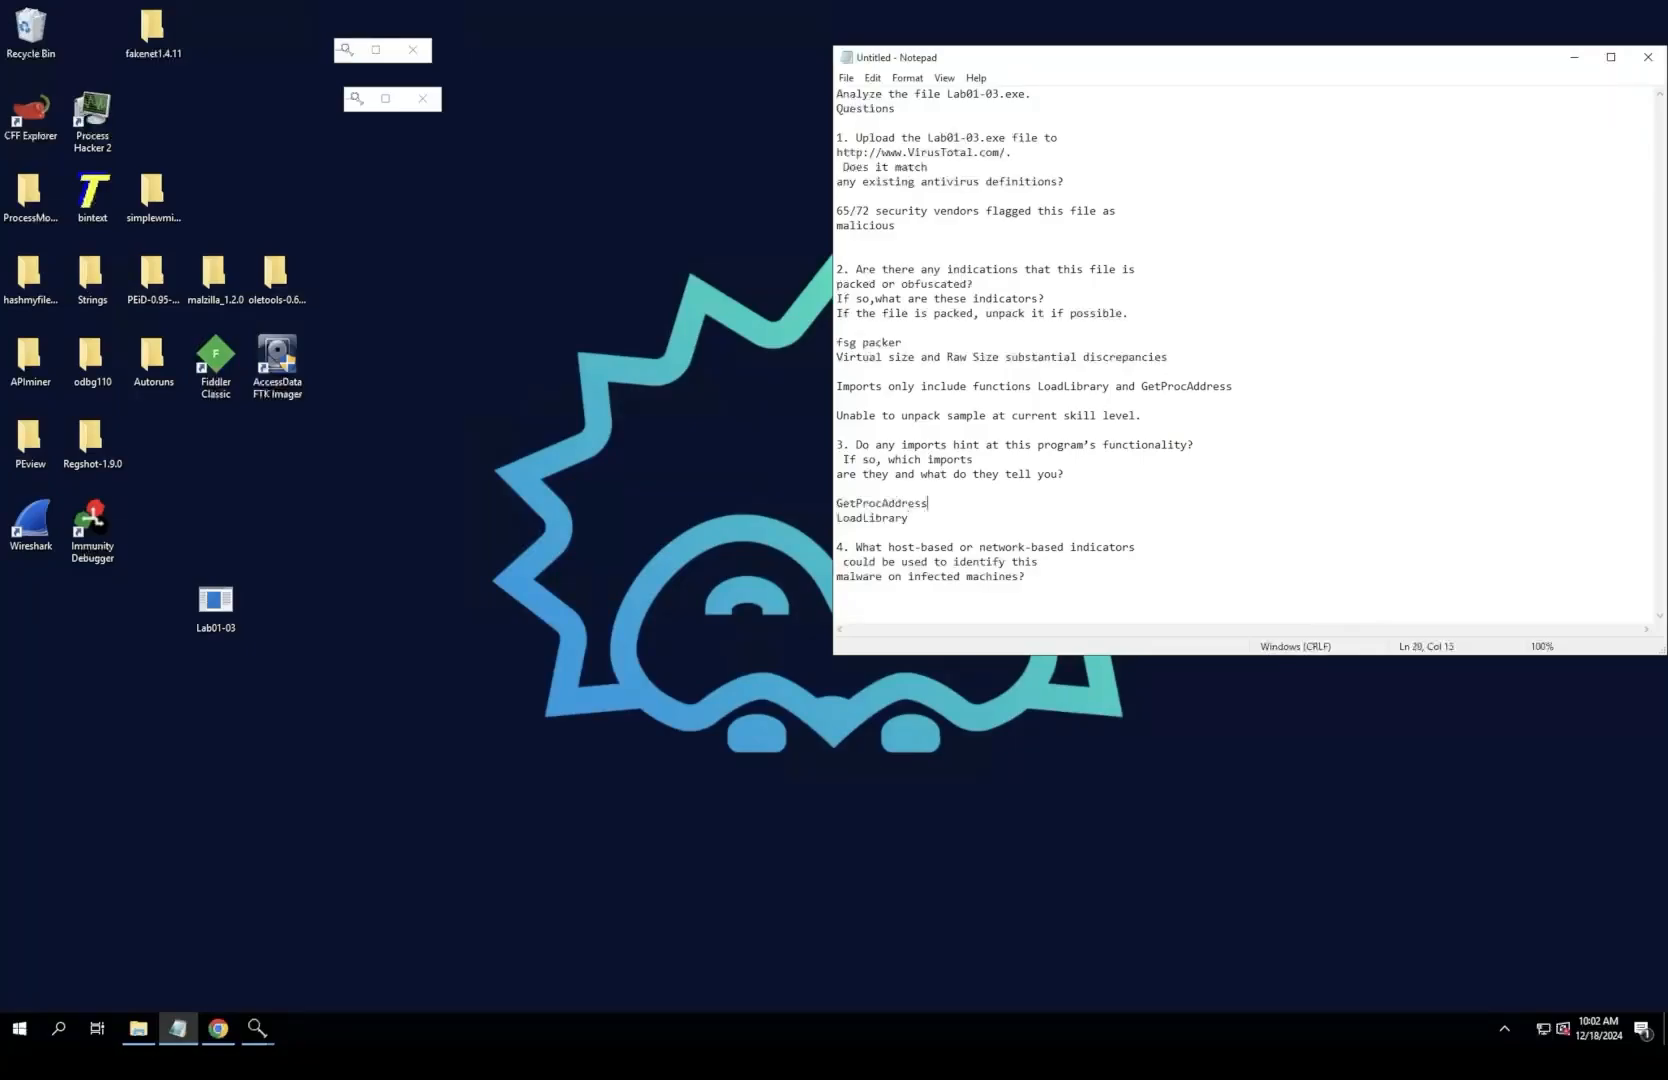
{"action": "left_click", "coordinate": [909, 518]}
{"action": "type", "text": "indicate that the functions w"}
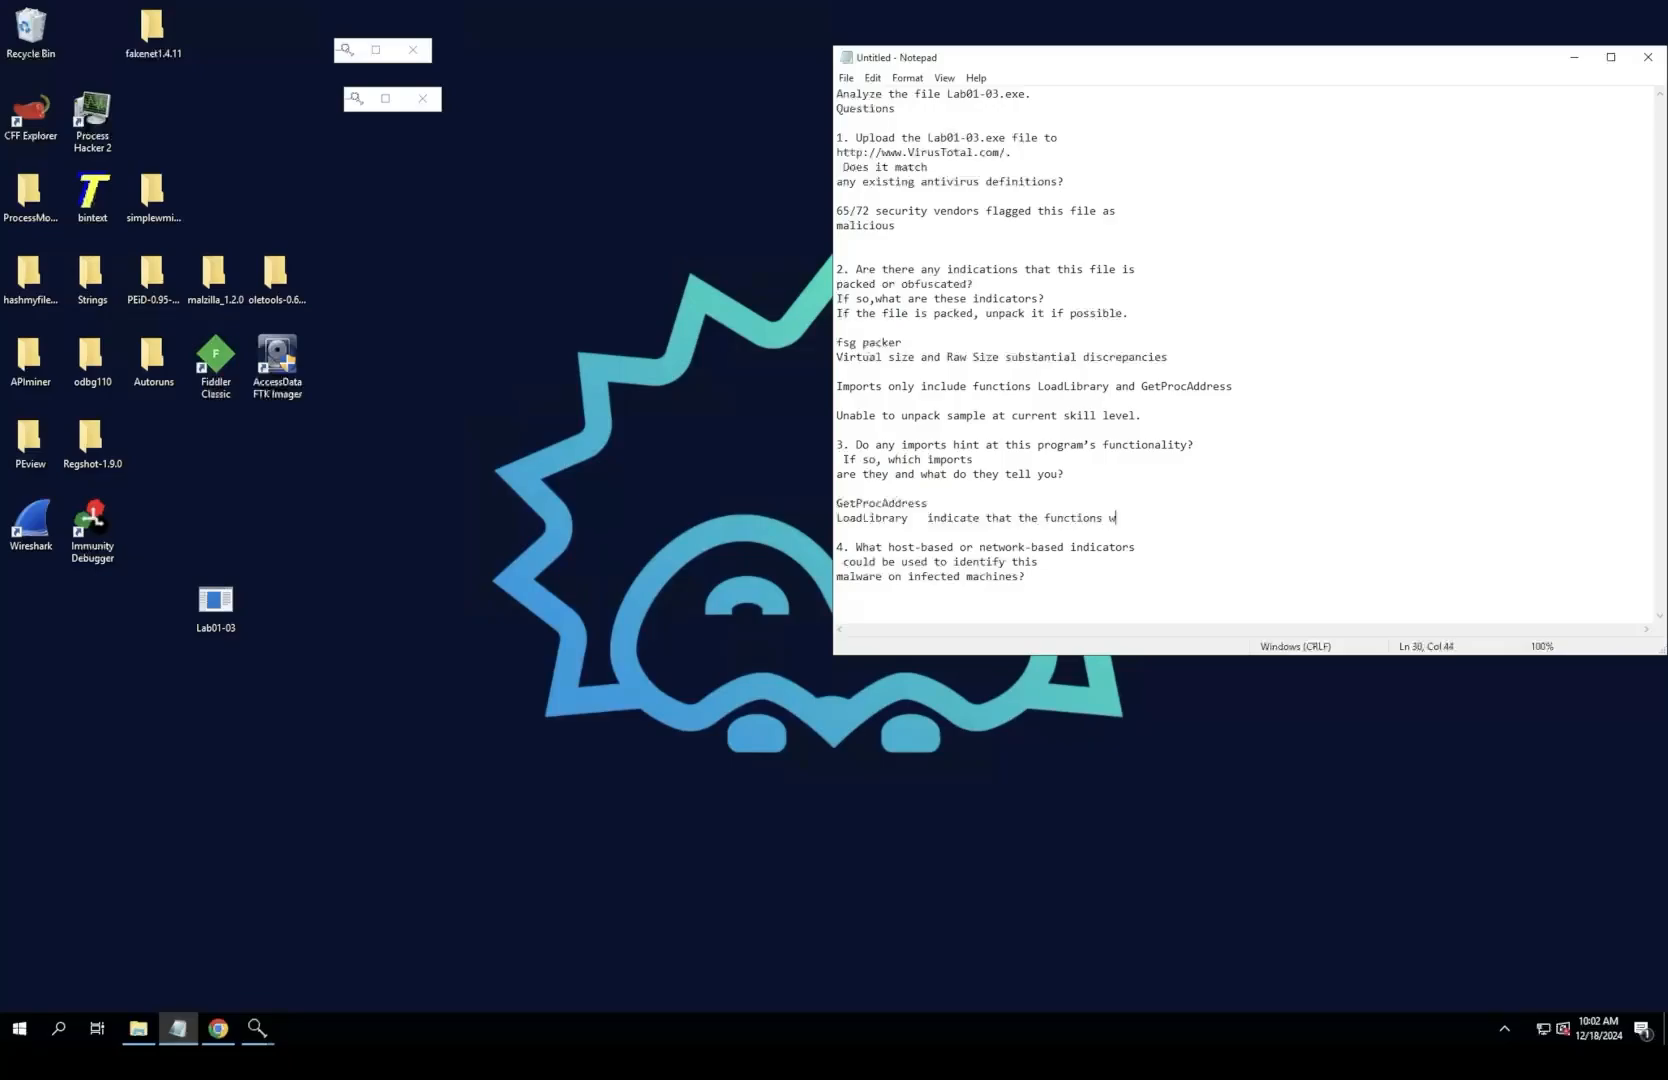
{"action": "type", "text": "e see are used to load and gain access t"}
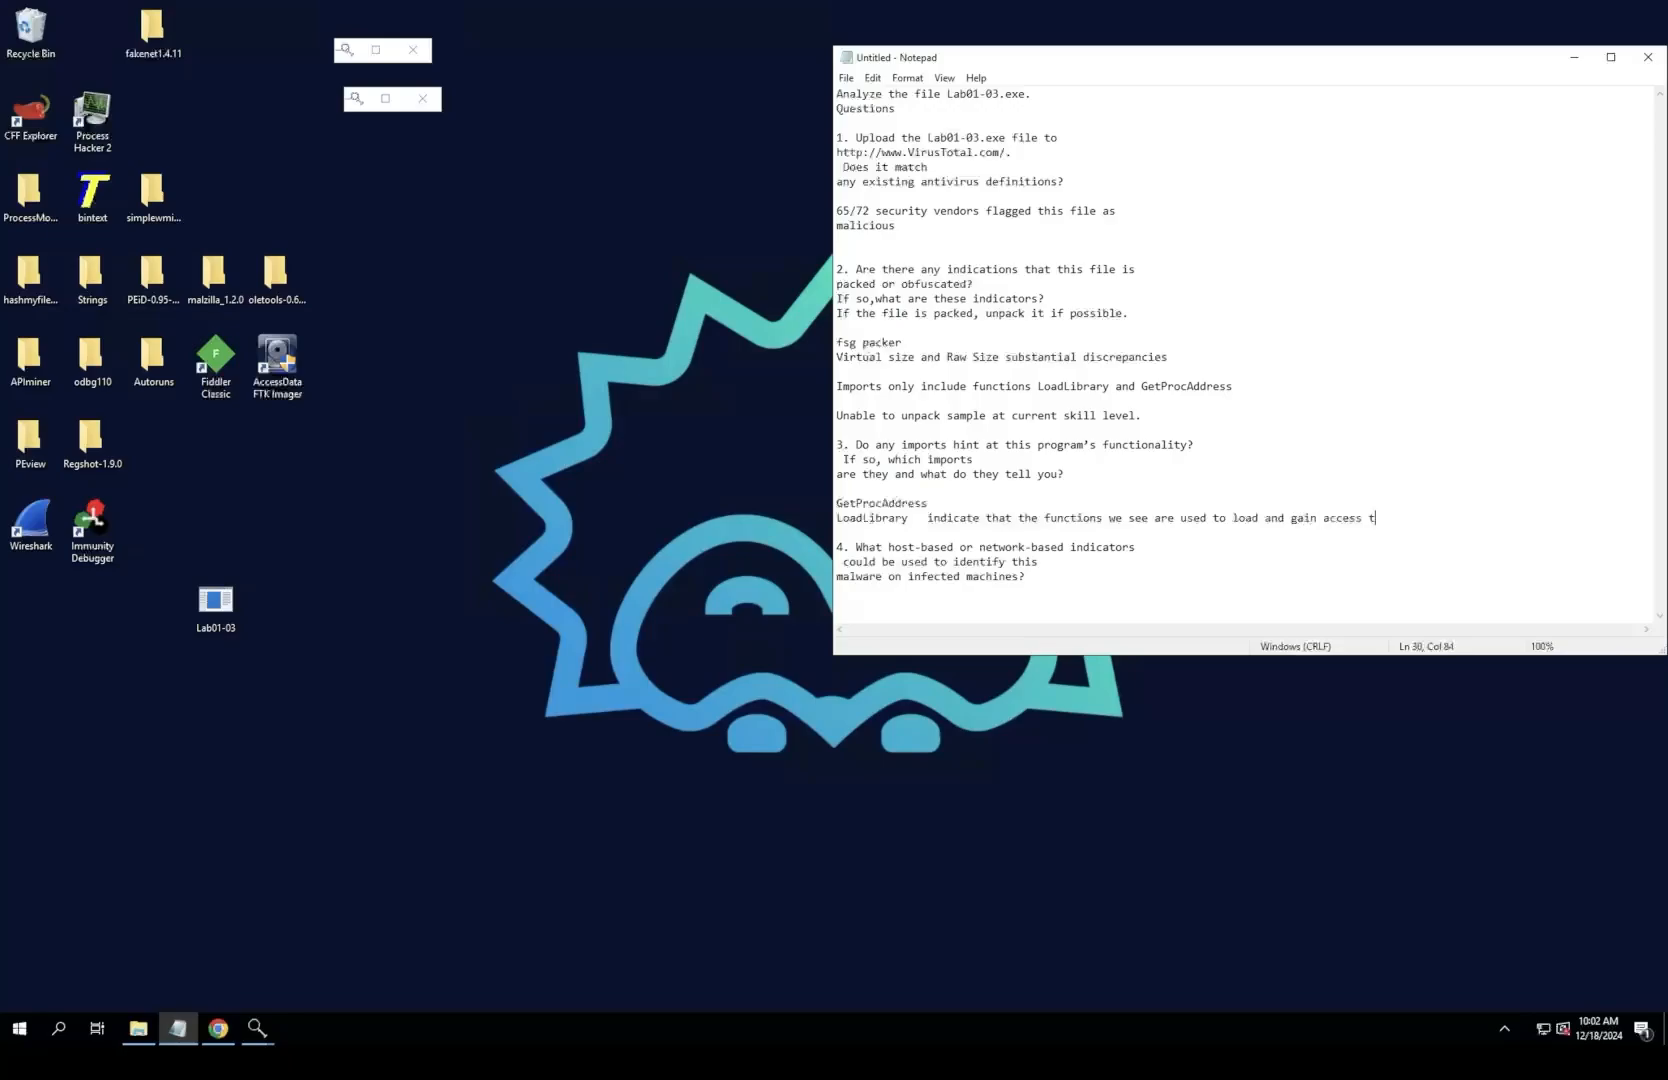
{"action": "type", "text": "o additional"}
{"action": "key", "text": "BackSpace"}
{"action": "type", "text": "."}
Step: Answer question 4 with "At current moment the file is packed with fsg and we are unable to unpack it."
{"action": "left_click", "coordinate": [1038, 562]}
{"action": "key", "text": "Return"}
{"action": "key", "text": "Return"}
{"action": "type", "text": "At current moment the file "}
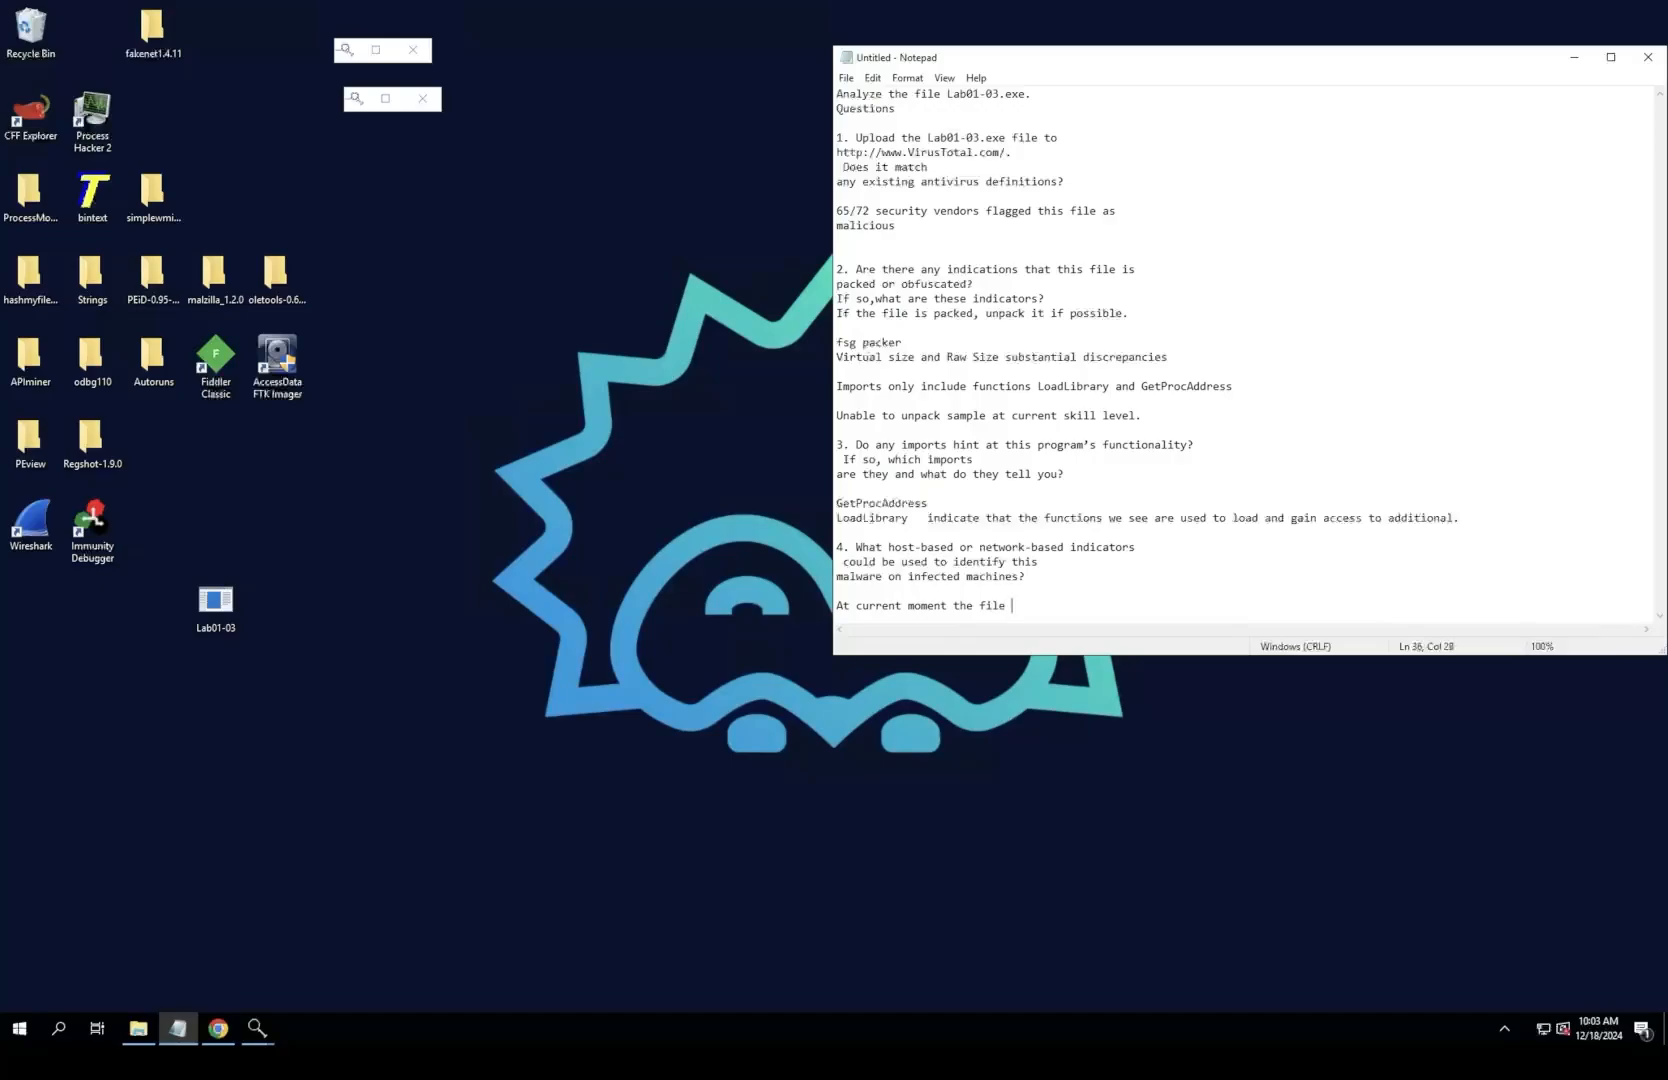
{"action": "type", "text": "is packed with fsg and we are unable to un"}
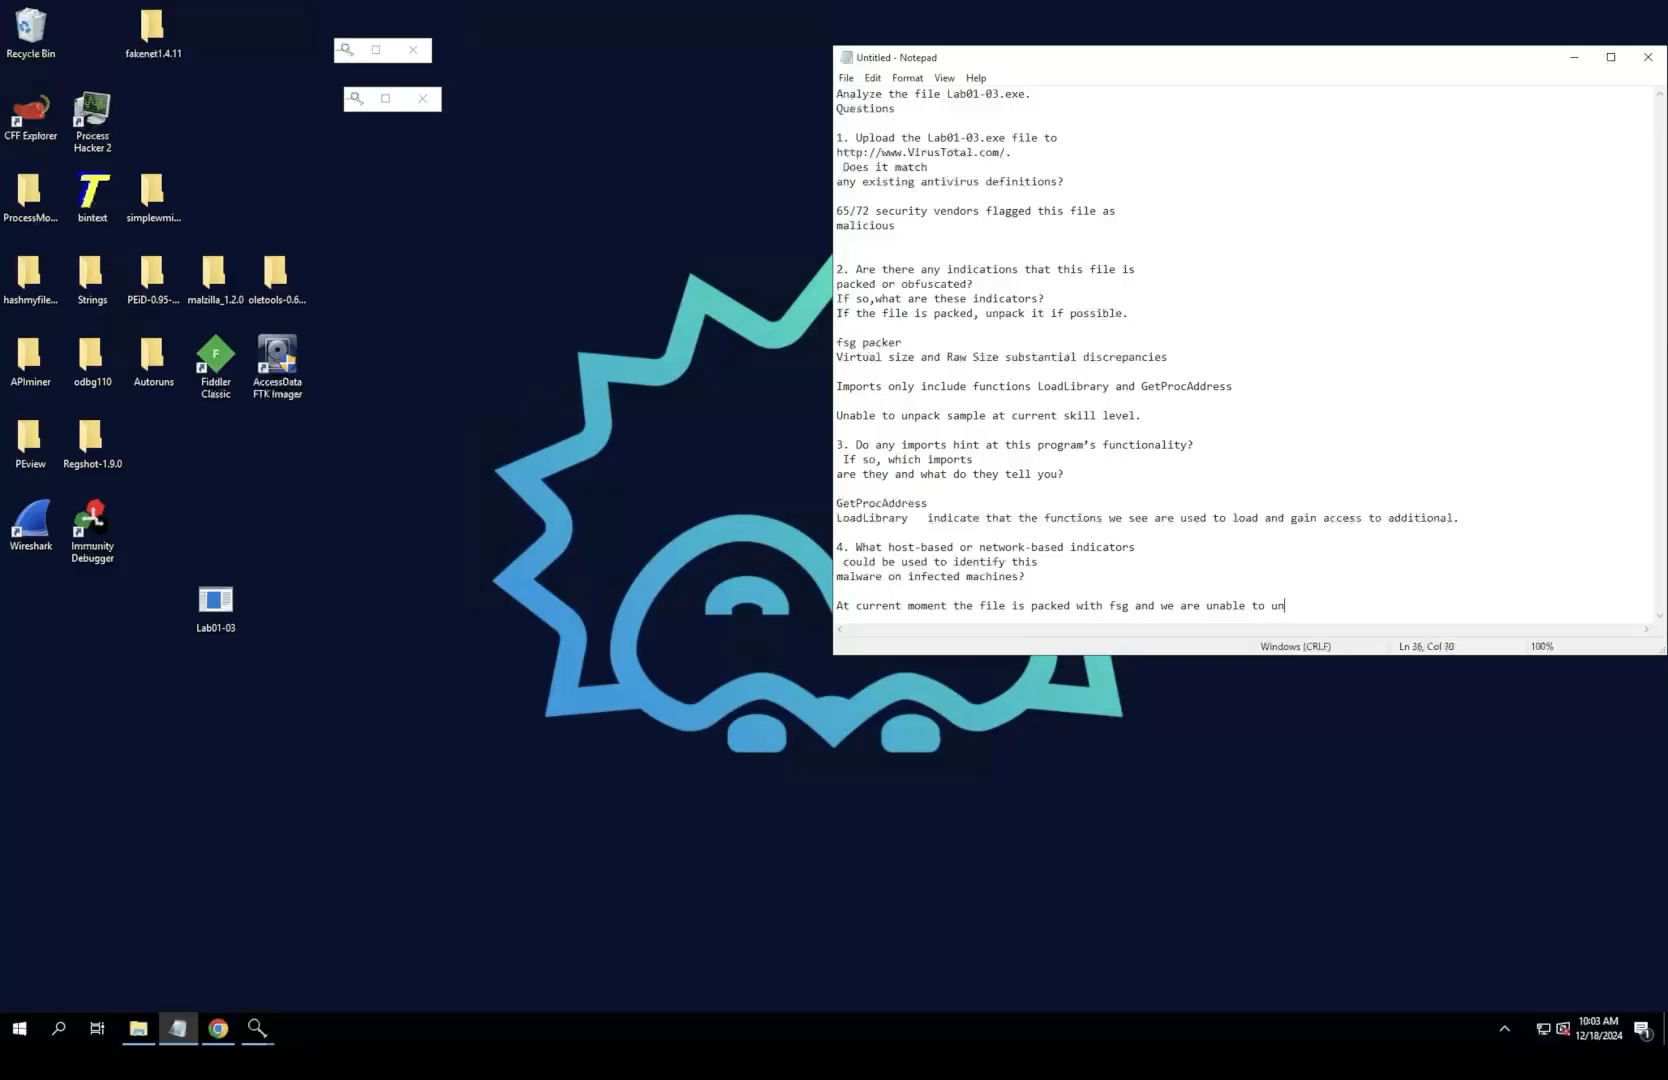
{"action": "type", "text": "pack it."}
{"action": "key", "text": "Return"}
{"action": "key", "text": "Return"}
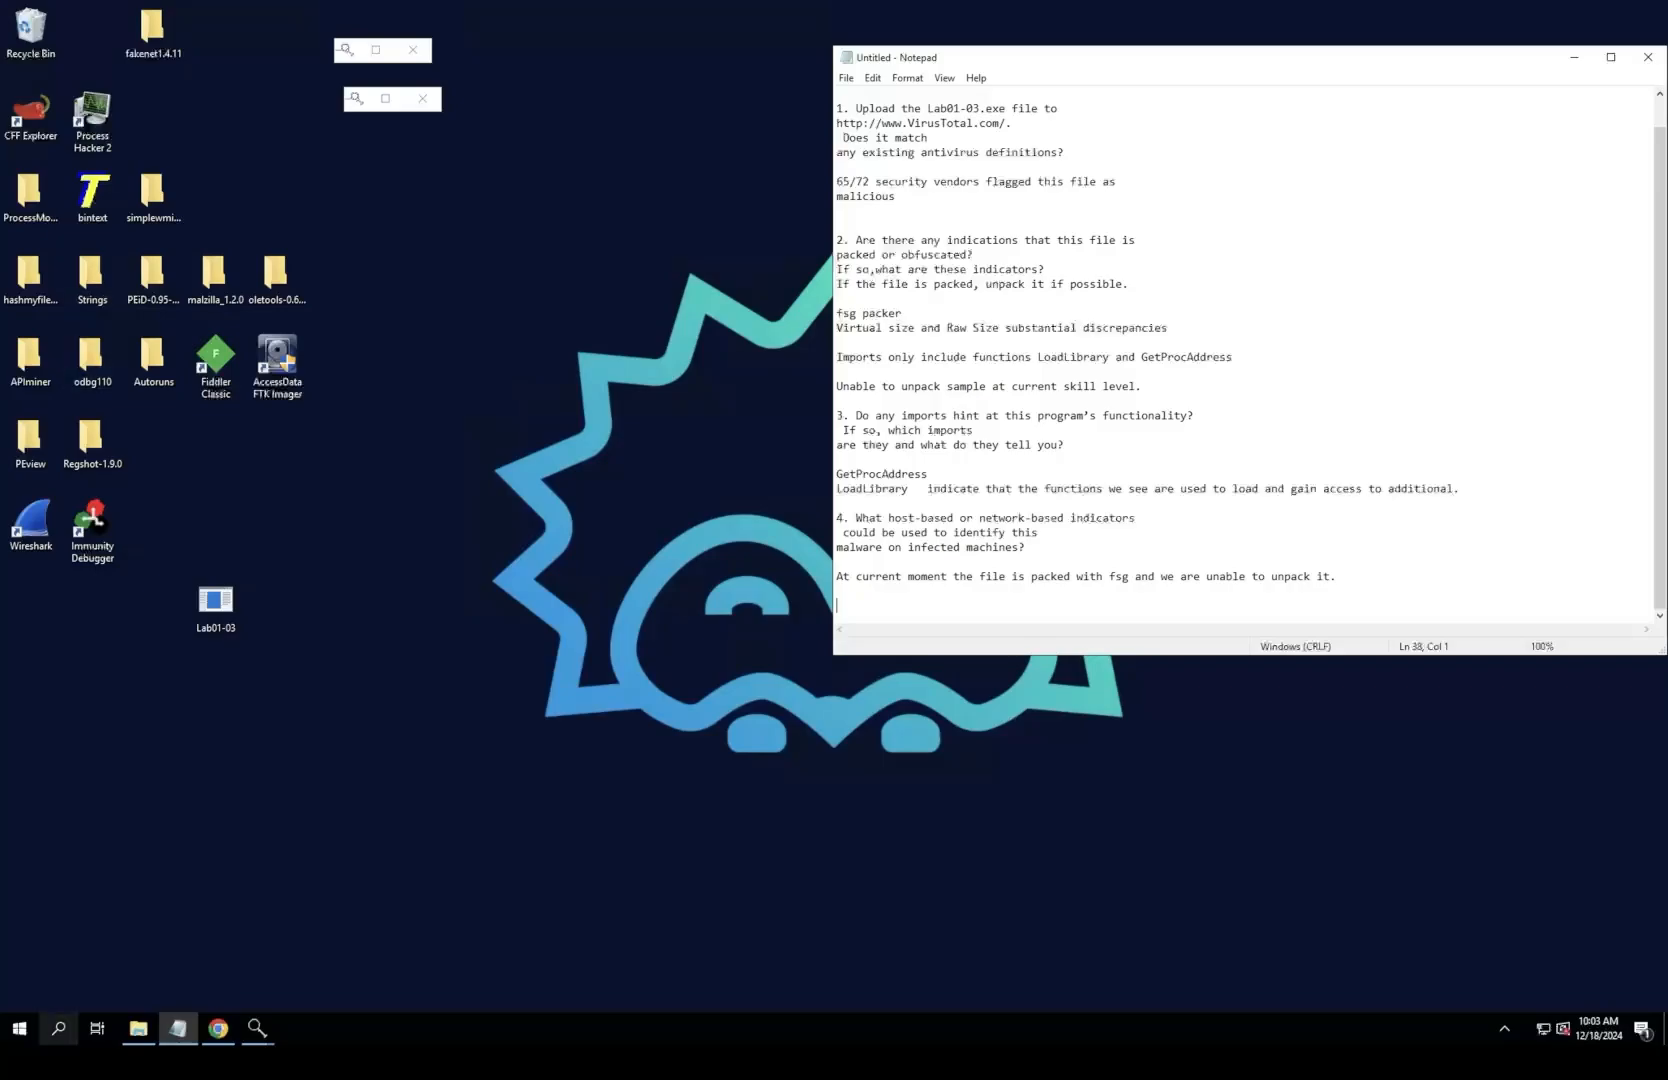
{"action": "left_click", "coordinate": [58, 1028]}
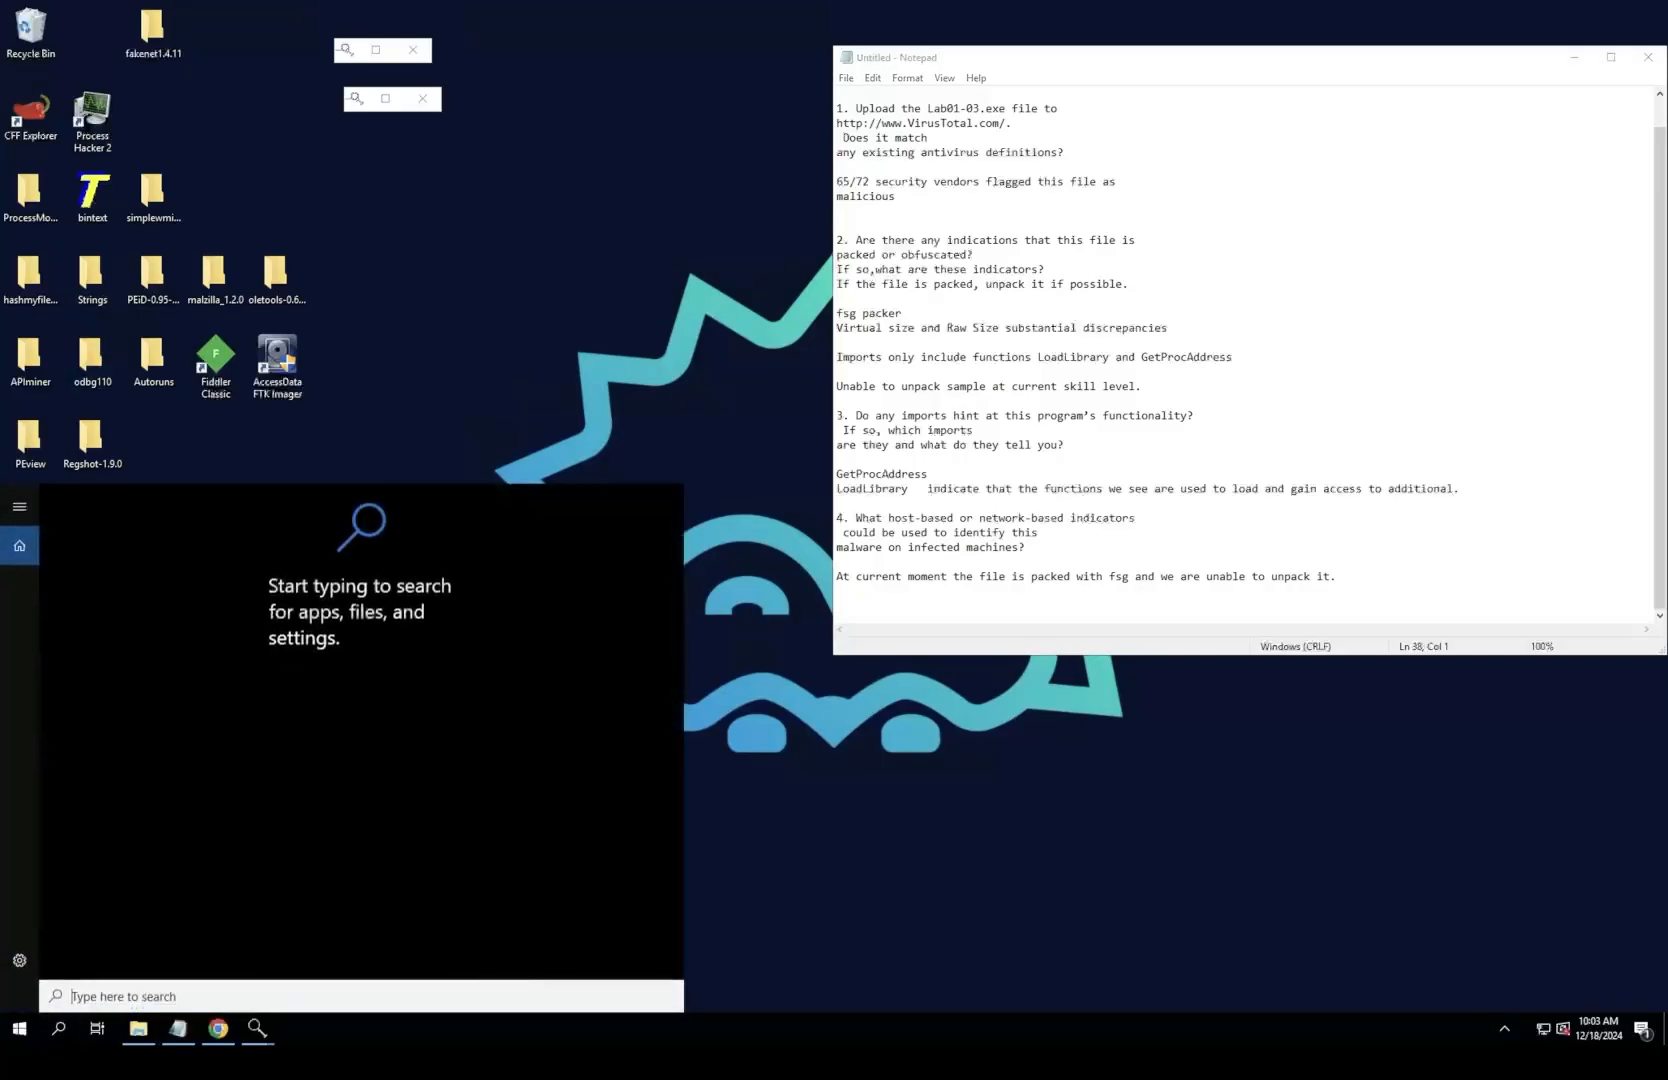
{"action": "type", "text": "hash"}
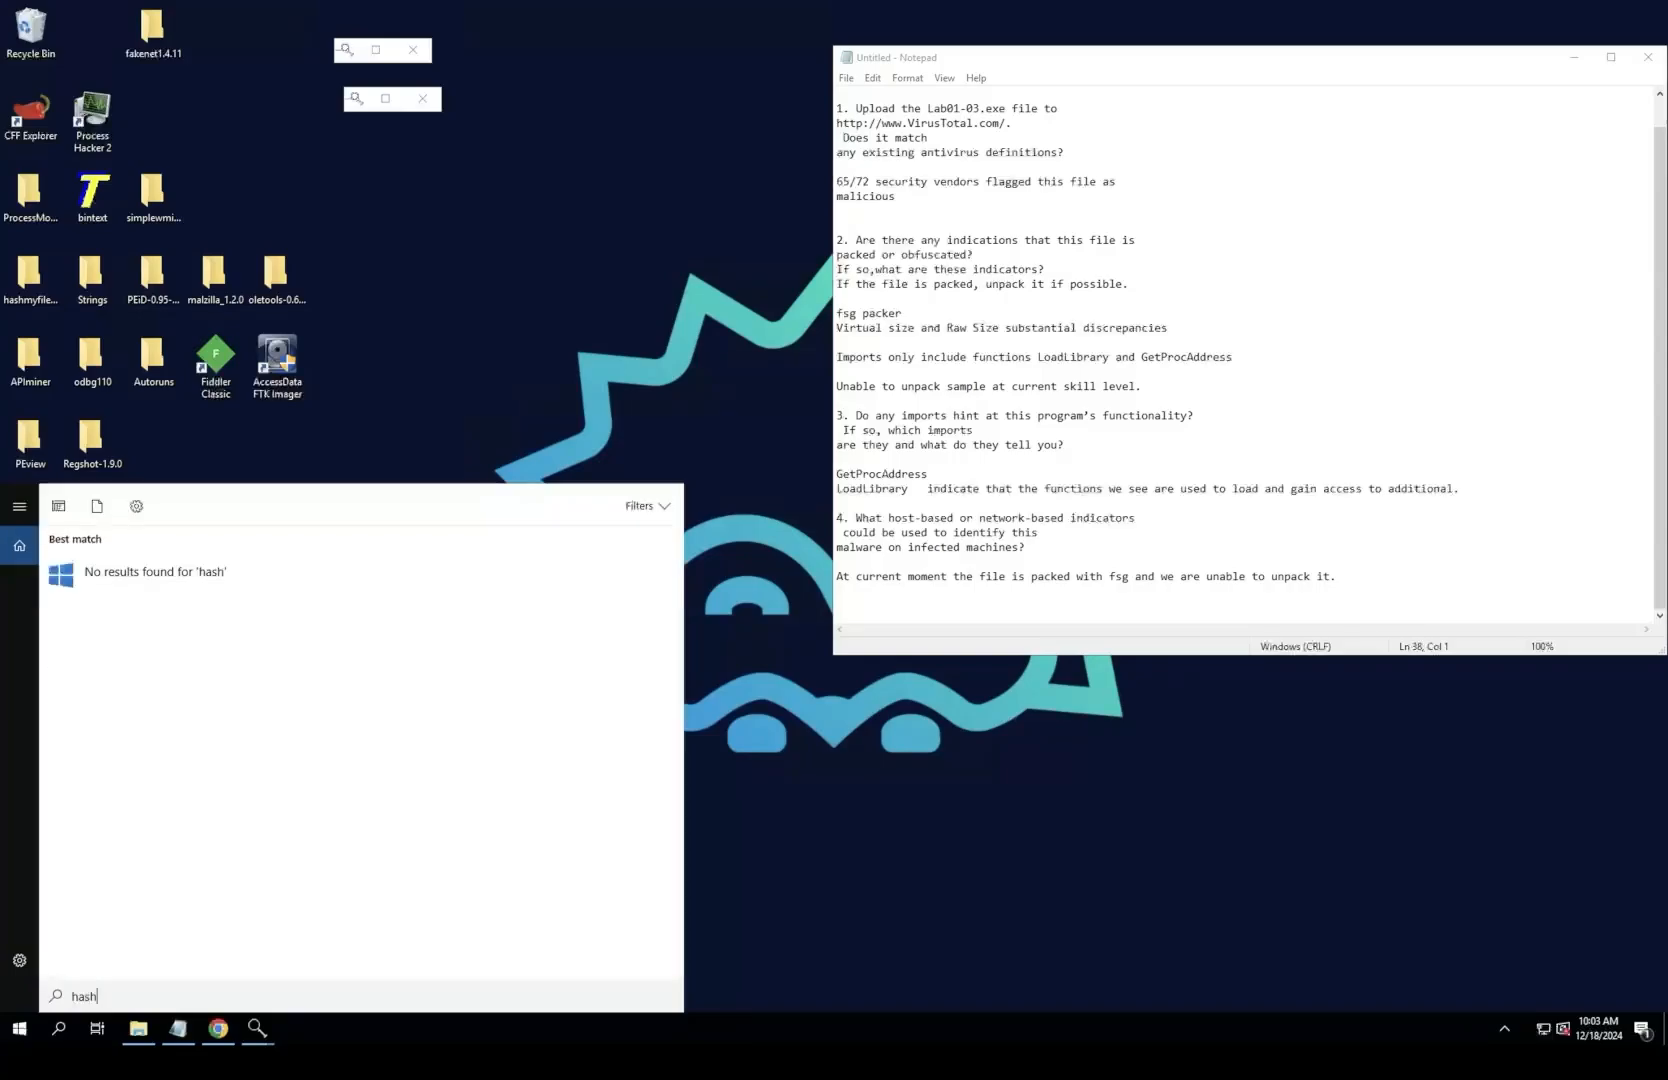
{"action": "key", "text": "Escape"}
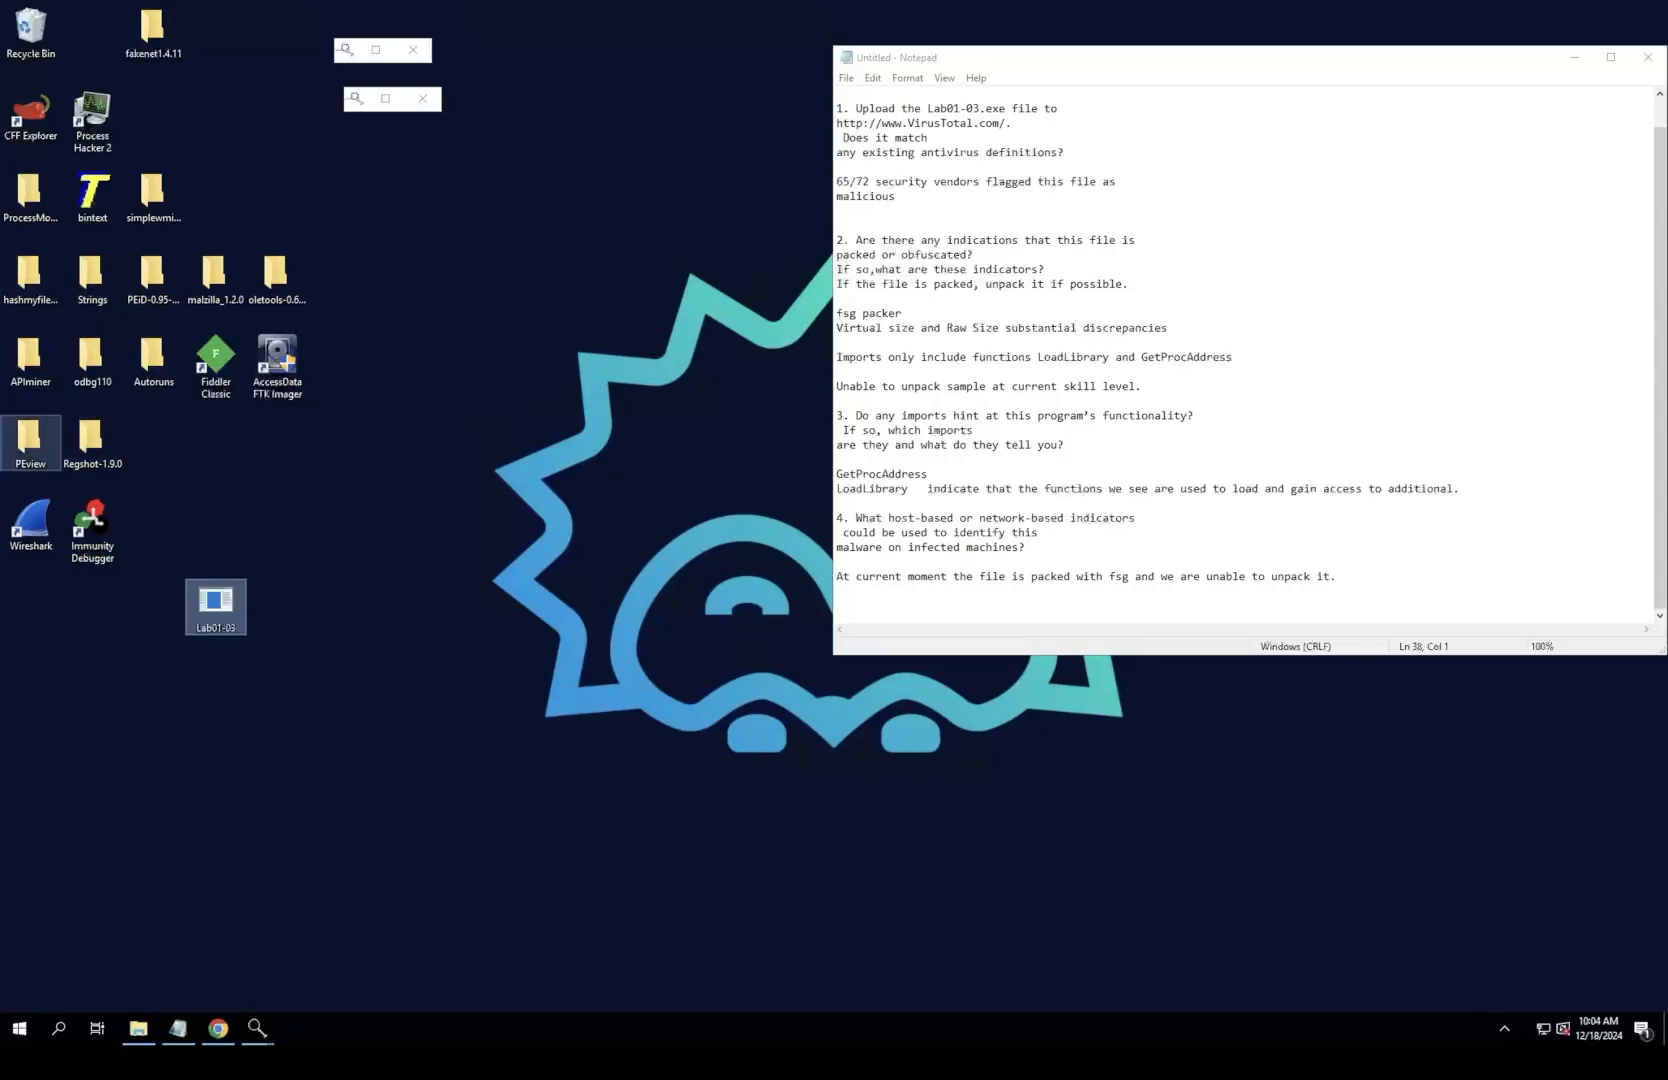
Step: Check Lab01-03.exe for its packer with PEiD from the PEiD folder on the desktop, and close PEiD
{"action": "left_click", "coordinate": [30, 442]}
{"action": "double_click", "coordinate": [30, 442]}
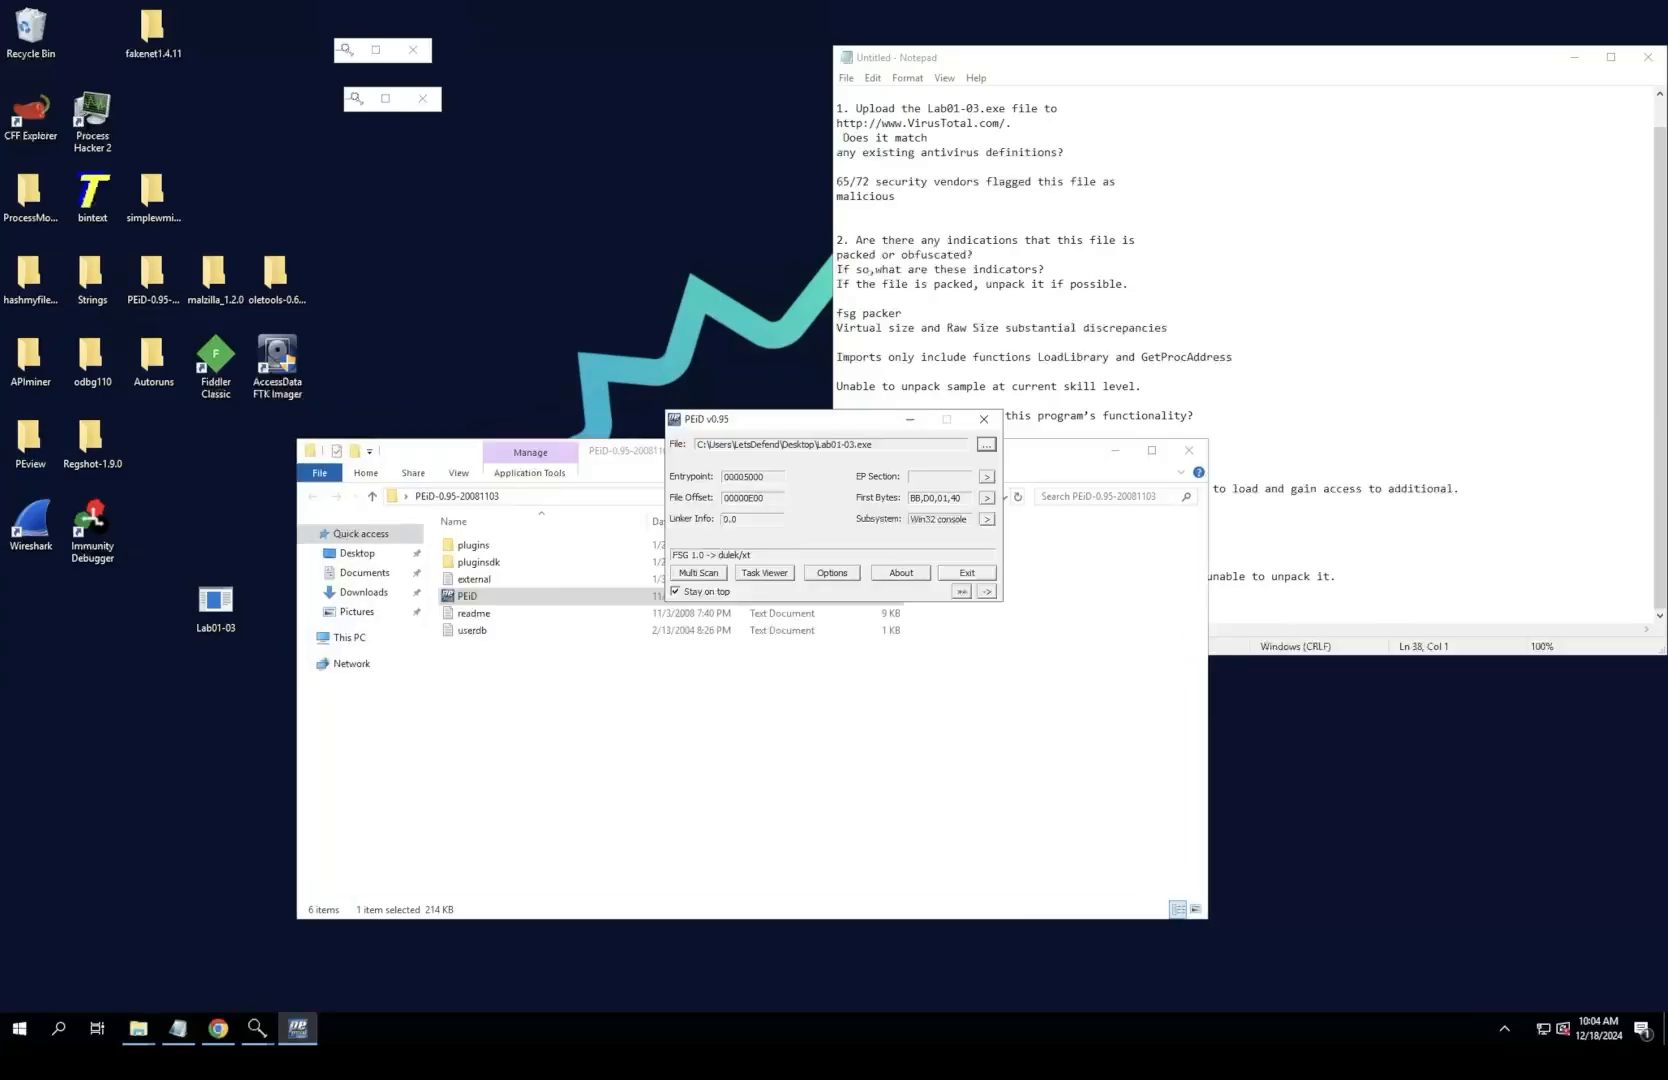
{"action": "left_click", "coordinate": [984, 419]}
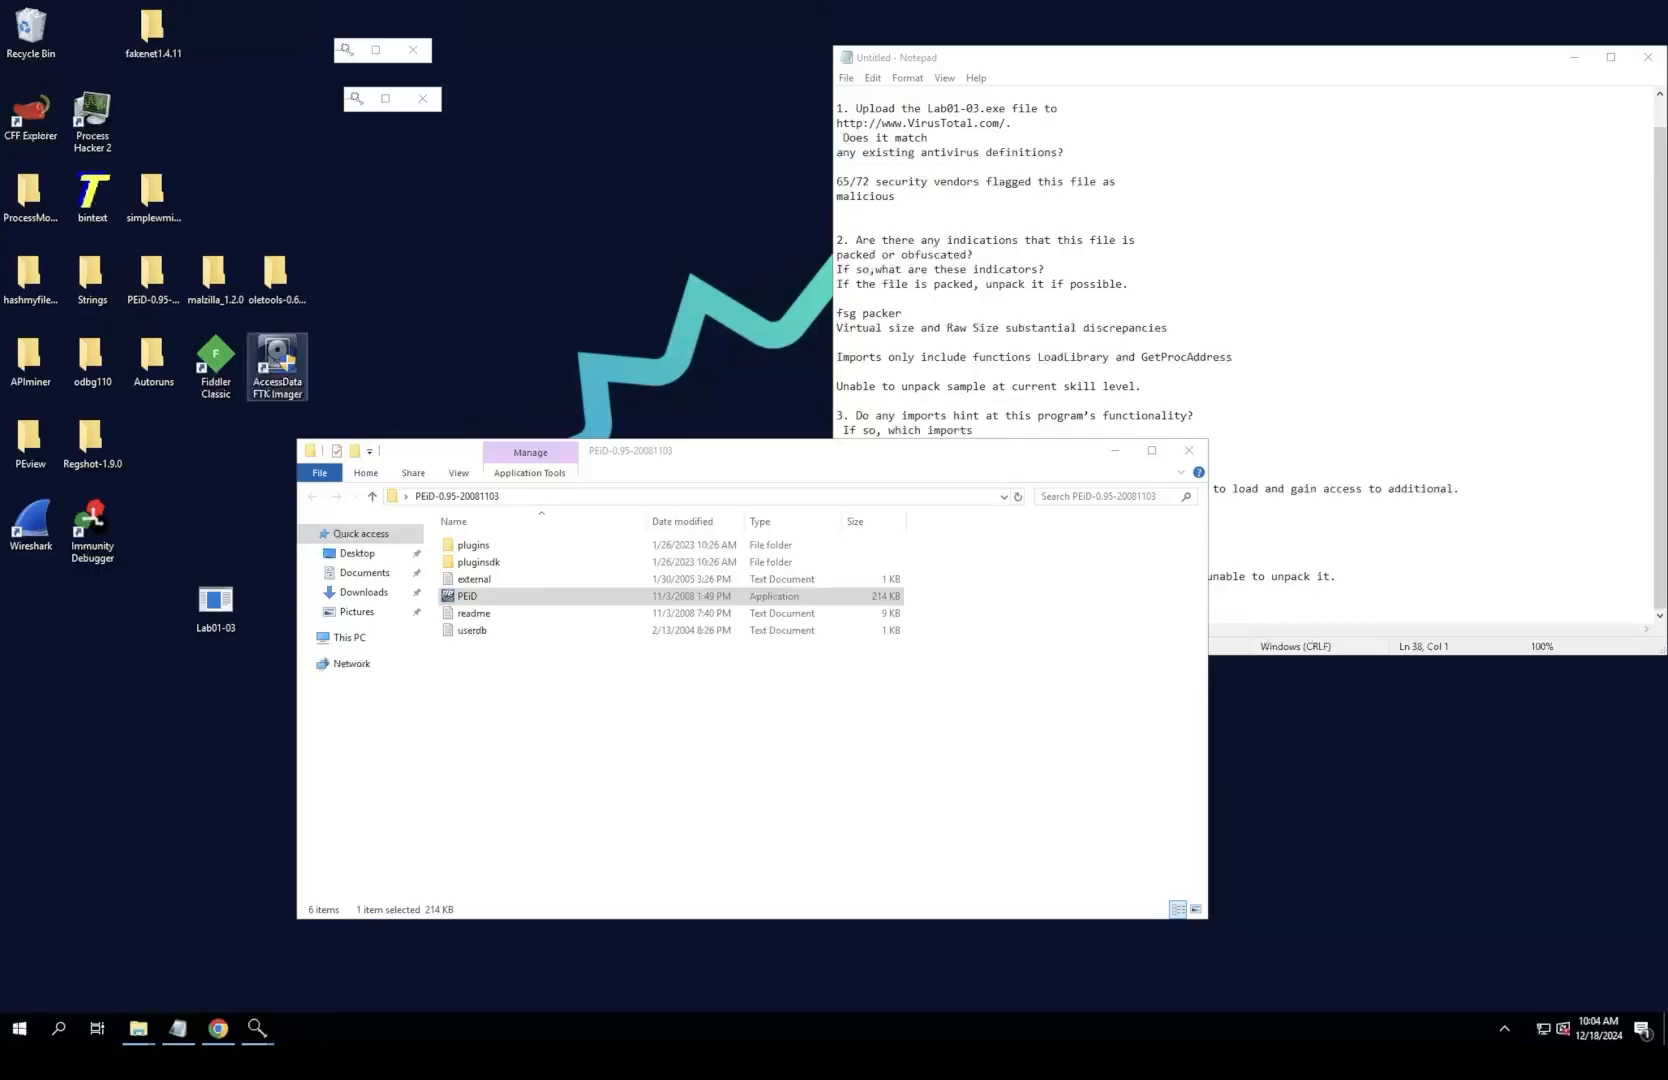
Step: Close both leftover PEview windows and minimize the PEiD folder window to leave only the notes open
{"action": "left_click_drag", "start_coordinate": [760, 451], "coordinate": [741, 514]}
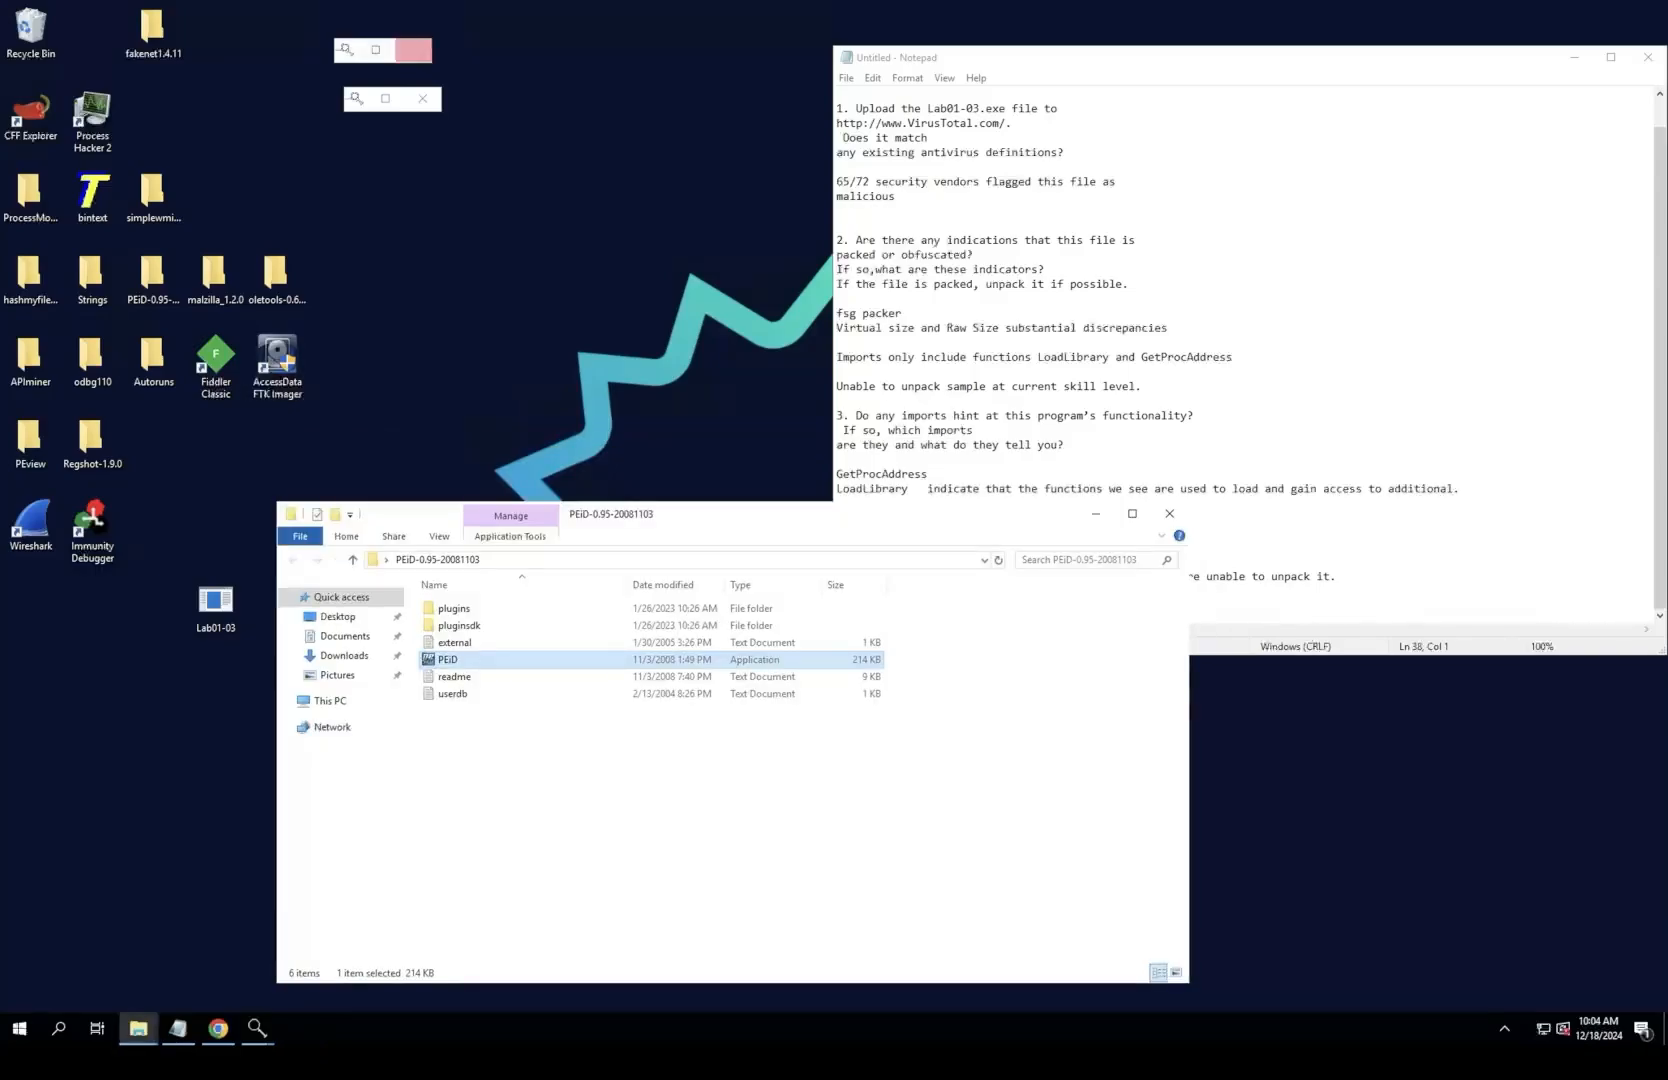
{"action": "left_click", "coordinate": [413, 50]}
{"action": "left_click", "coordinate": [413, 50]}
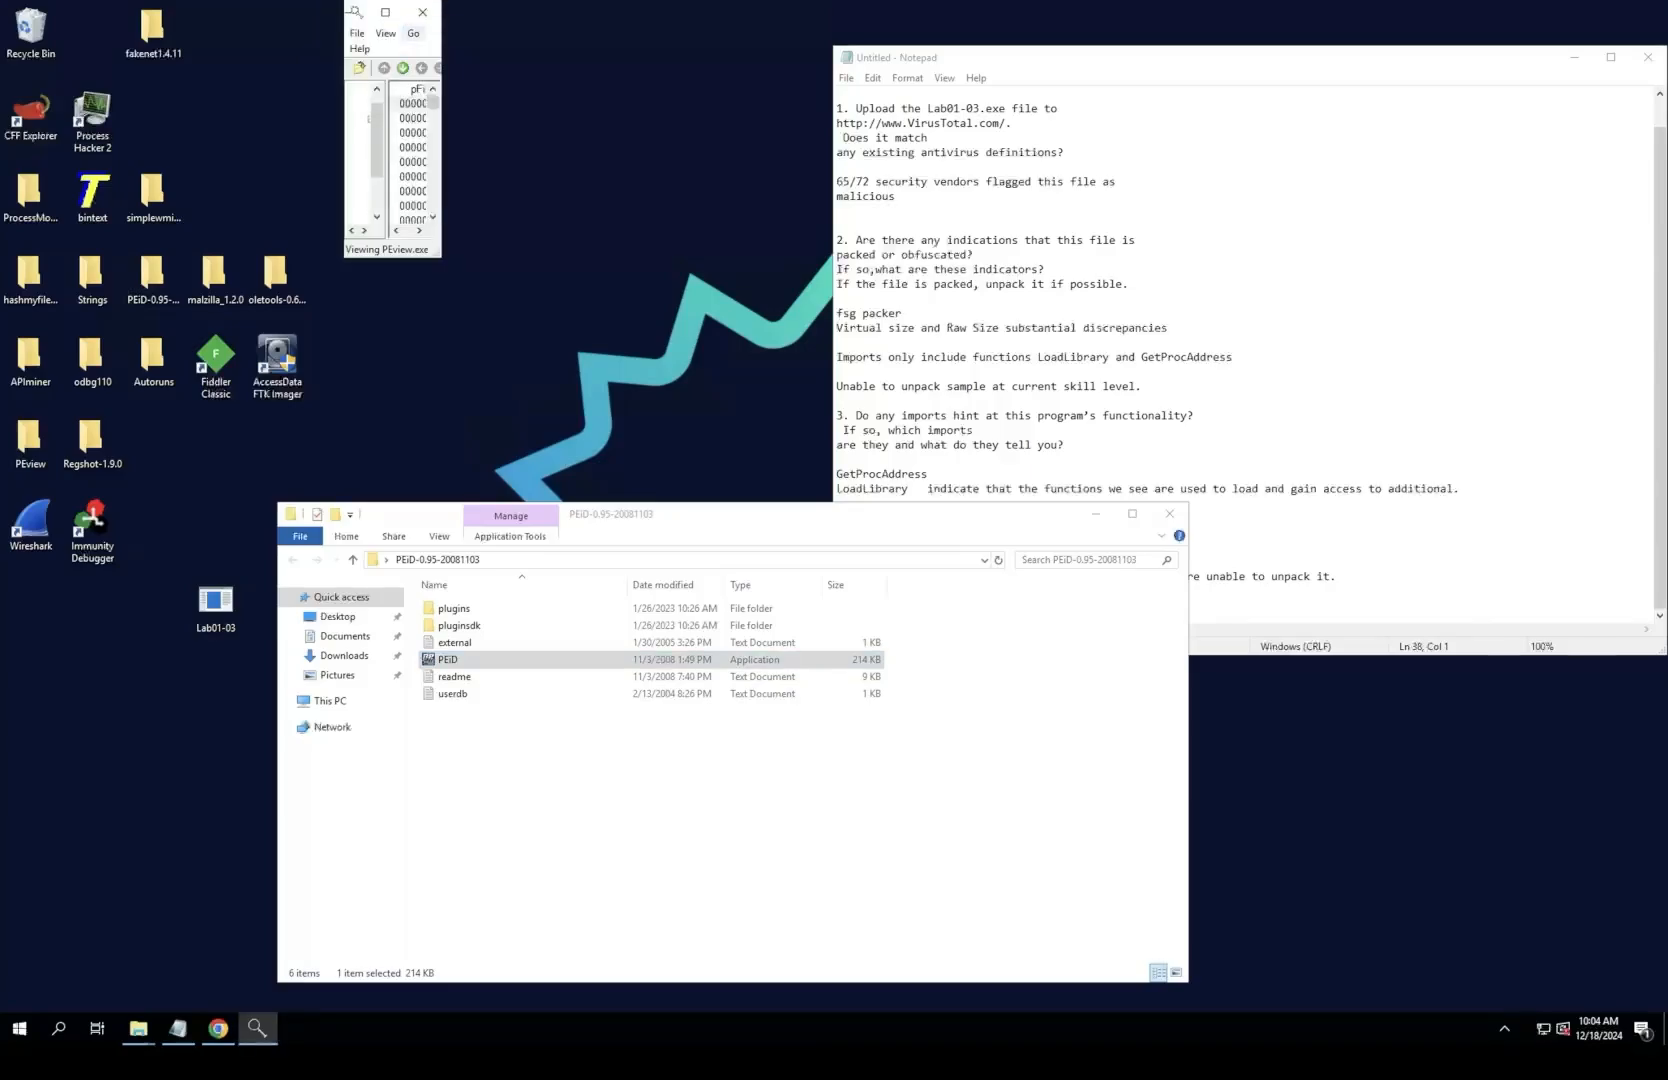
{"action": "left_click", "coordinate": [423, 12]}
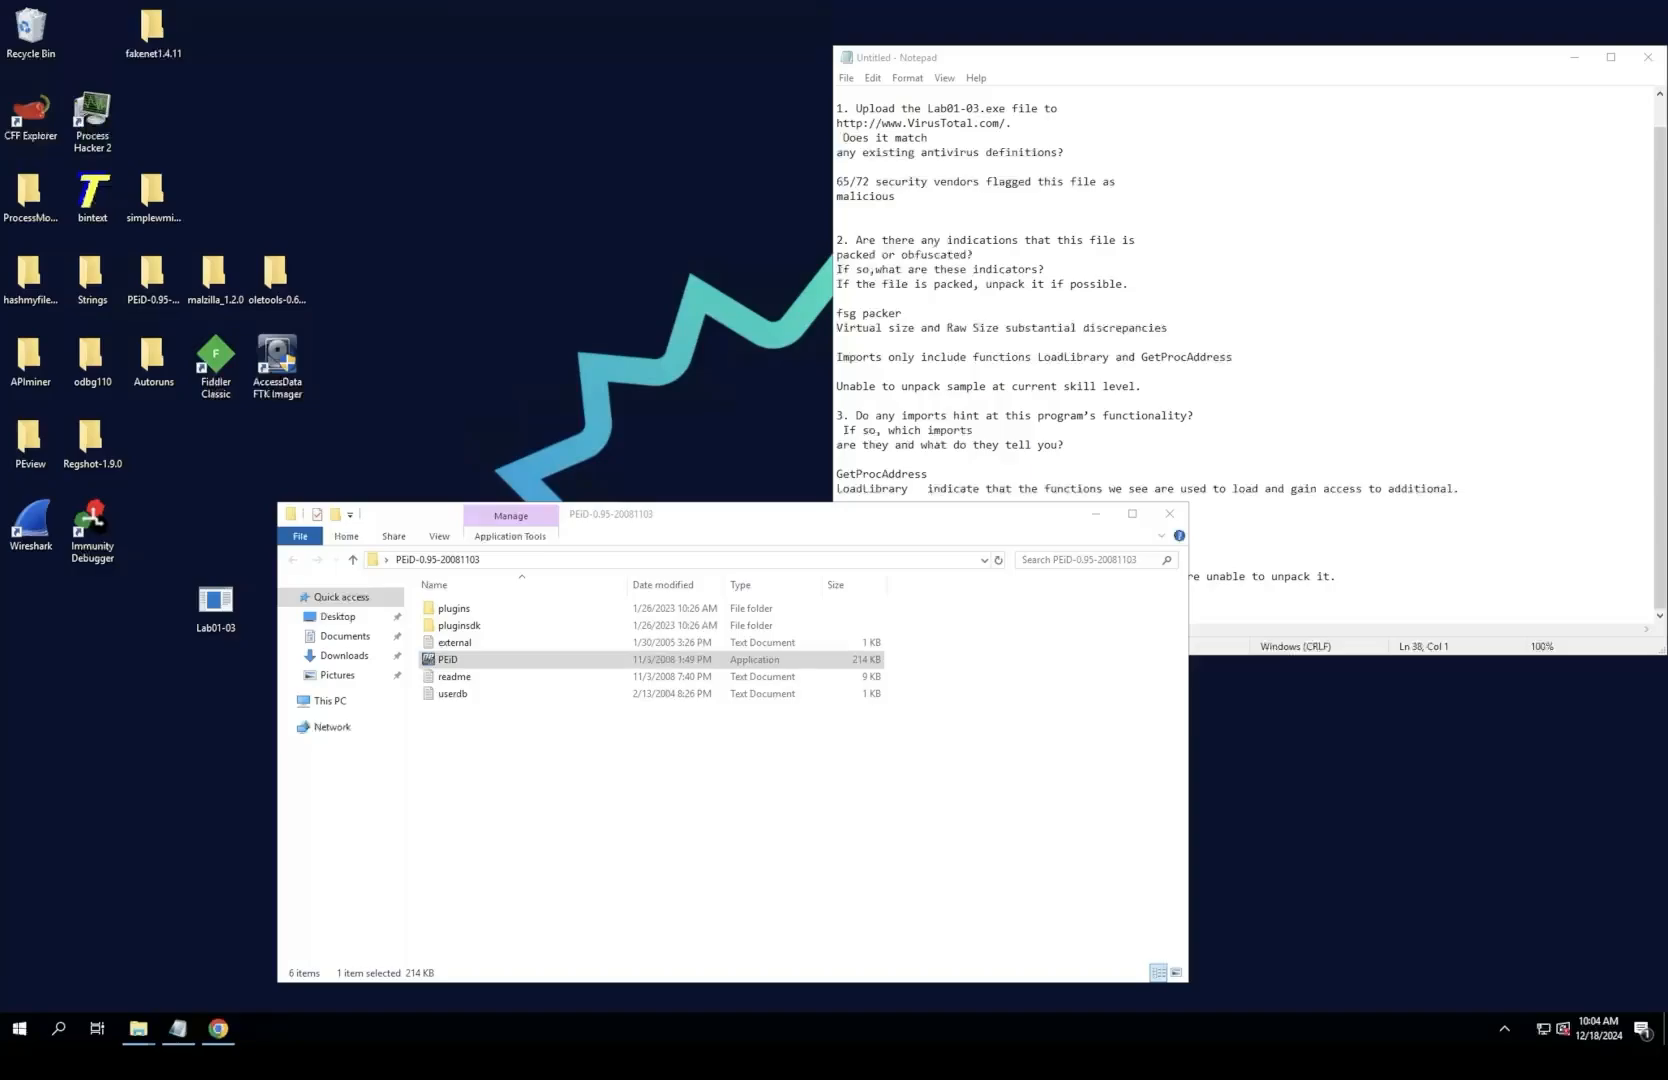
{"action": "left_click_drag", "start_coordinate": [780, 514], "coordinate": [780, 568]}
{"action": "left_click", "coordinate": [1096, 567]}
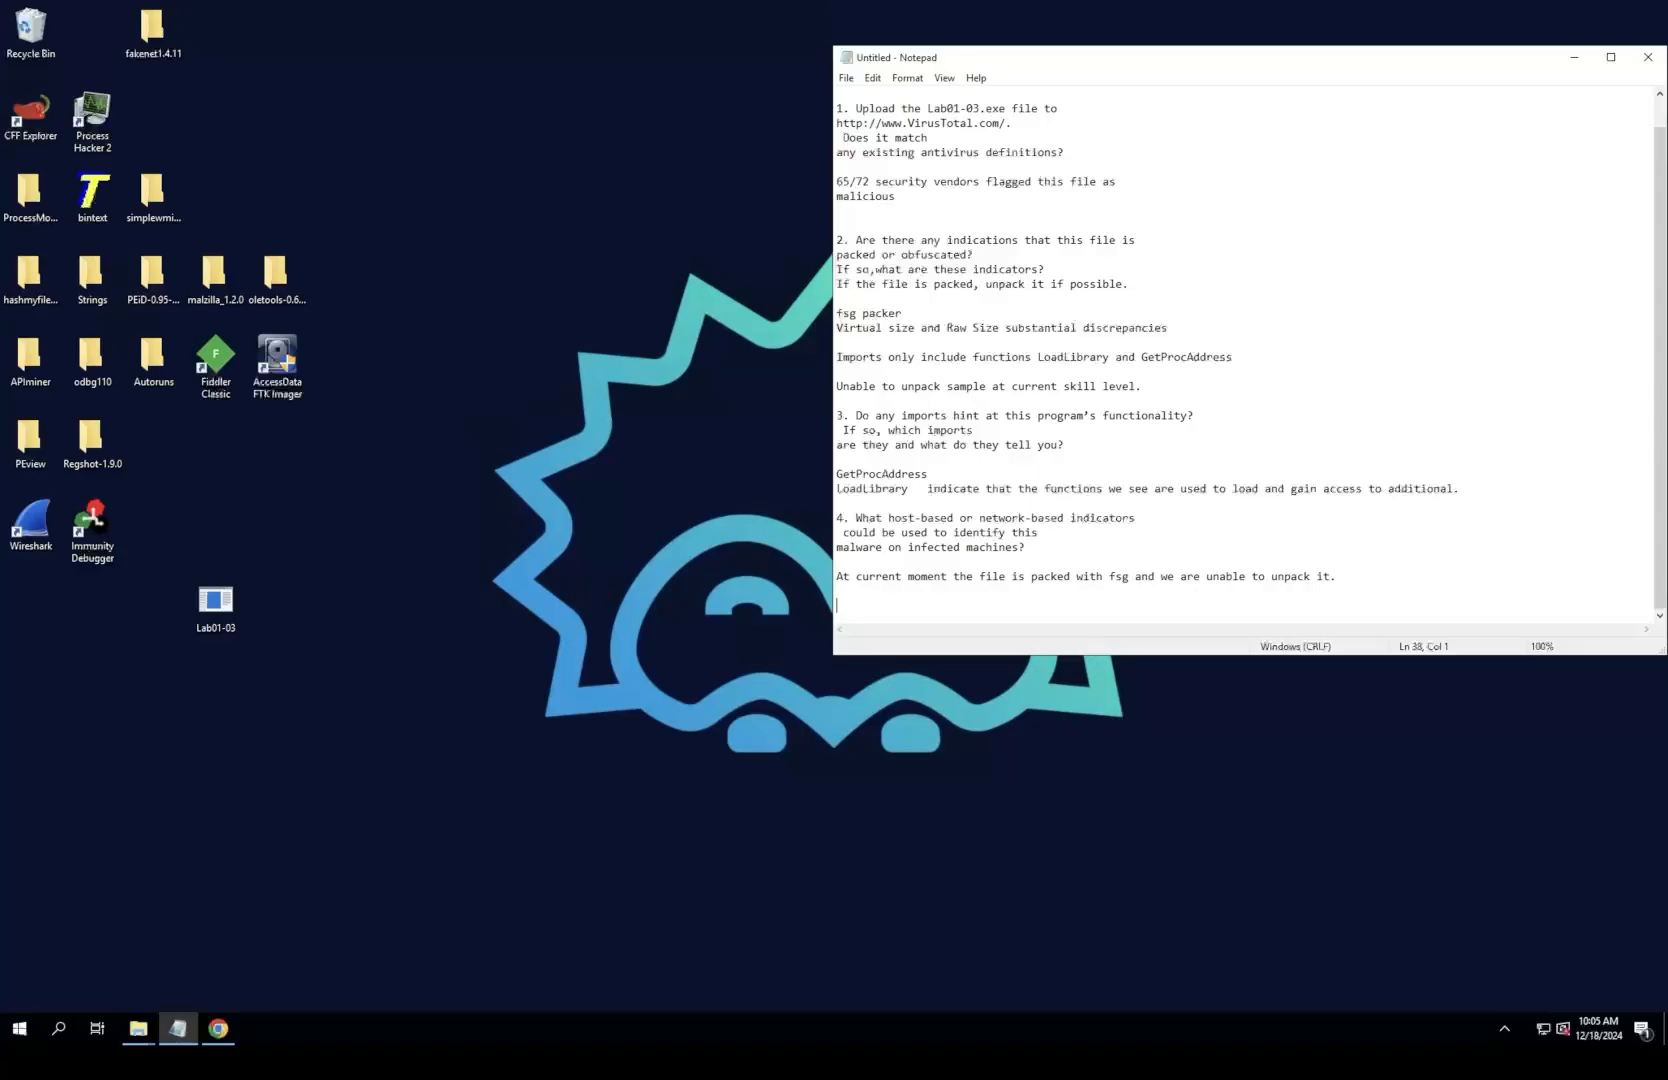
{"action": "left_click_drag", "start_coordinate": [849, 182], "coordinate": [895, 196]}
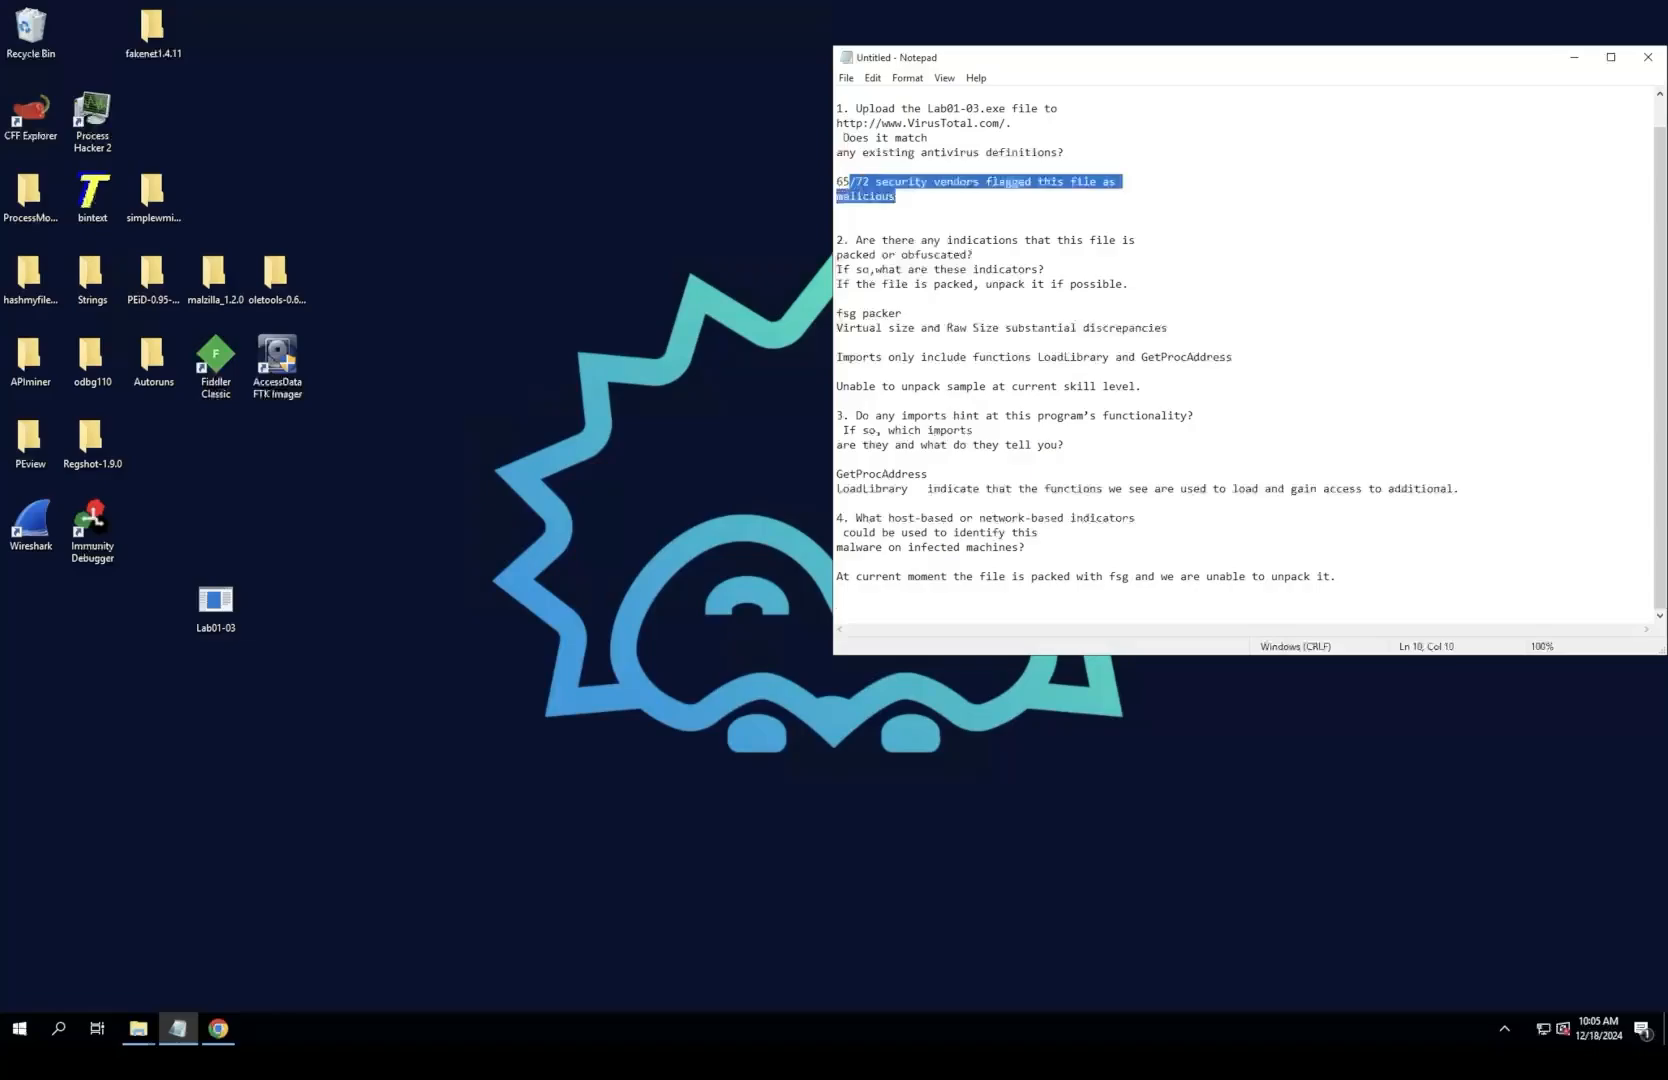
{"action": "left_click", "coordinate": [840, 211]}
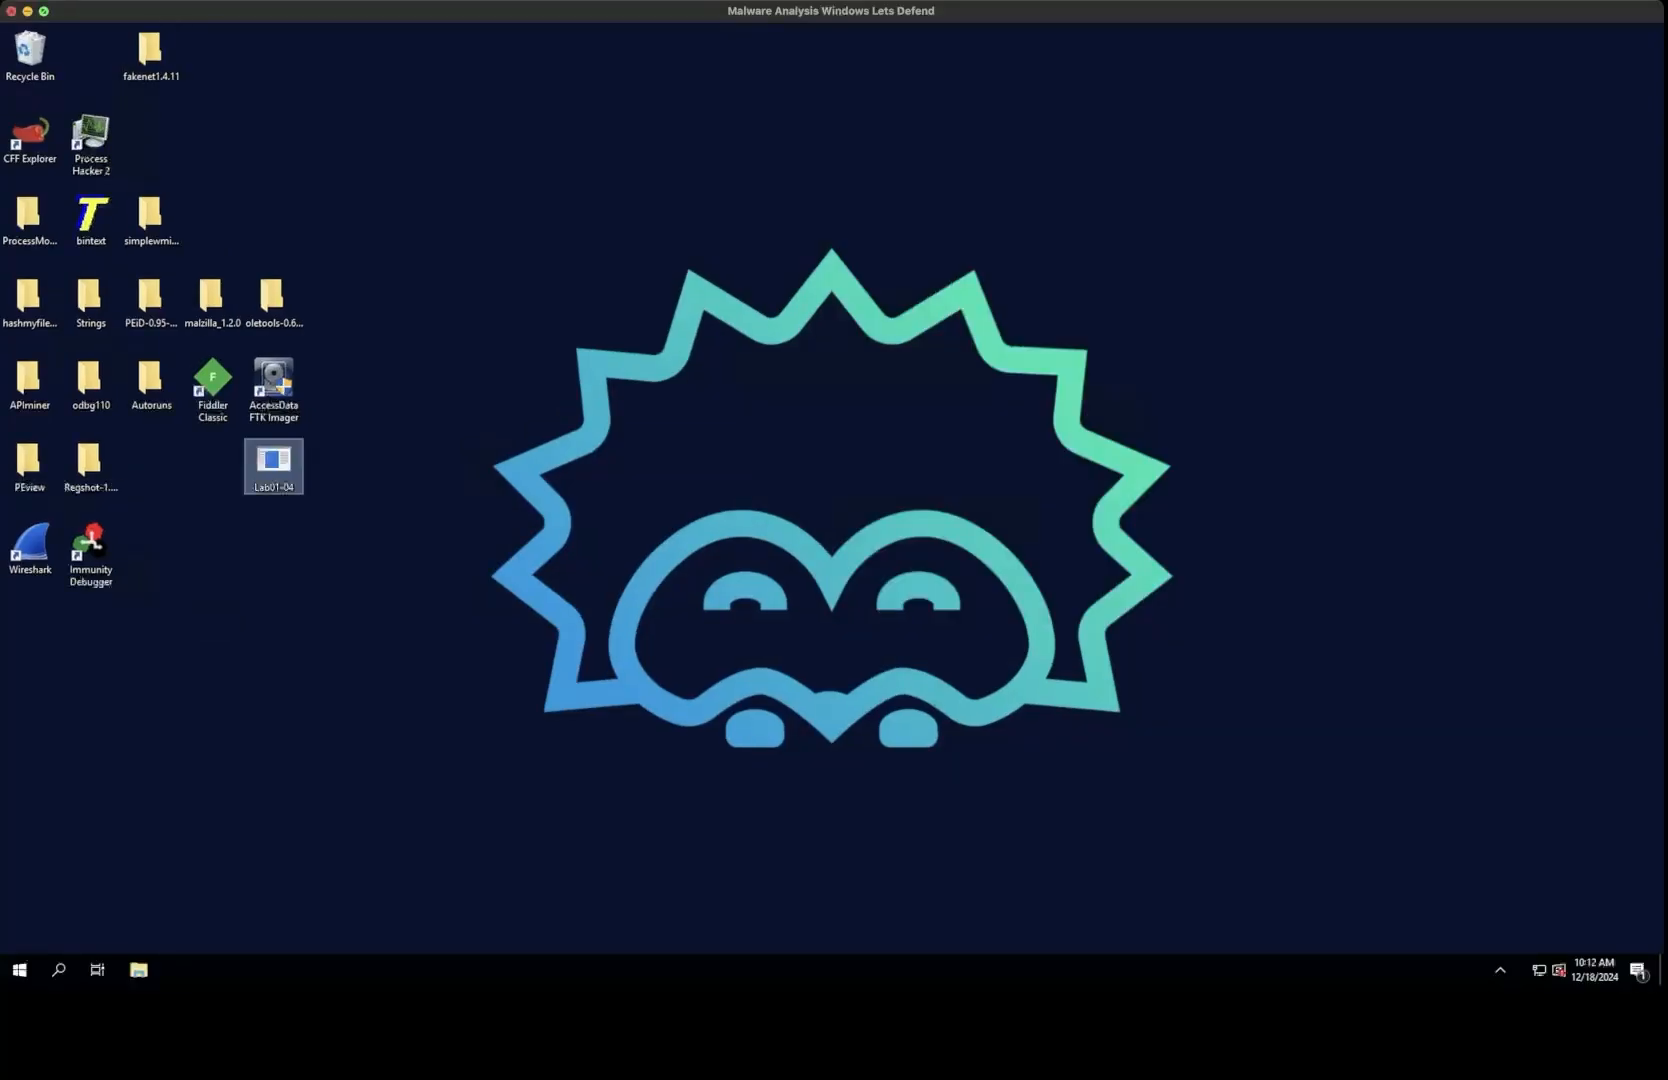
Step: Show the malware analysis machine full screen and open a blank Notepad document
{"action": "left_click", "coordinate": [44, 11]}
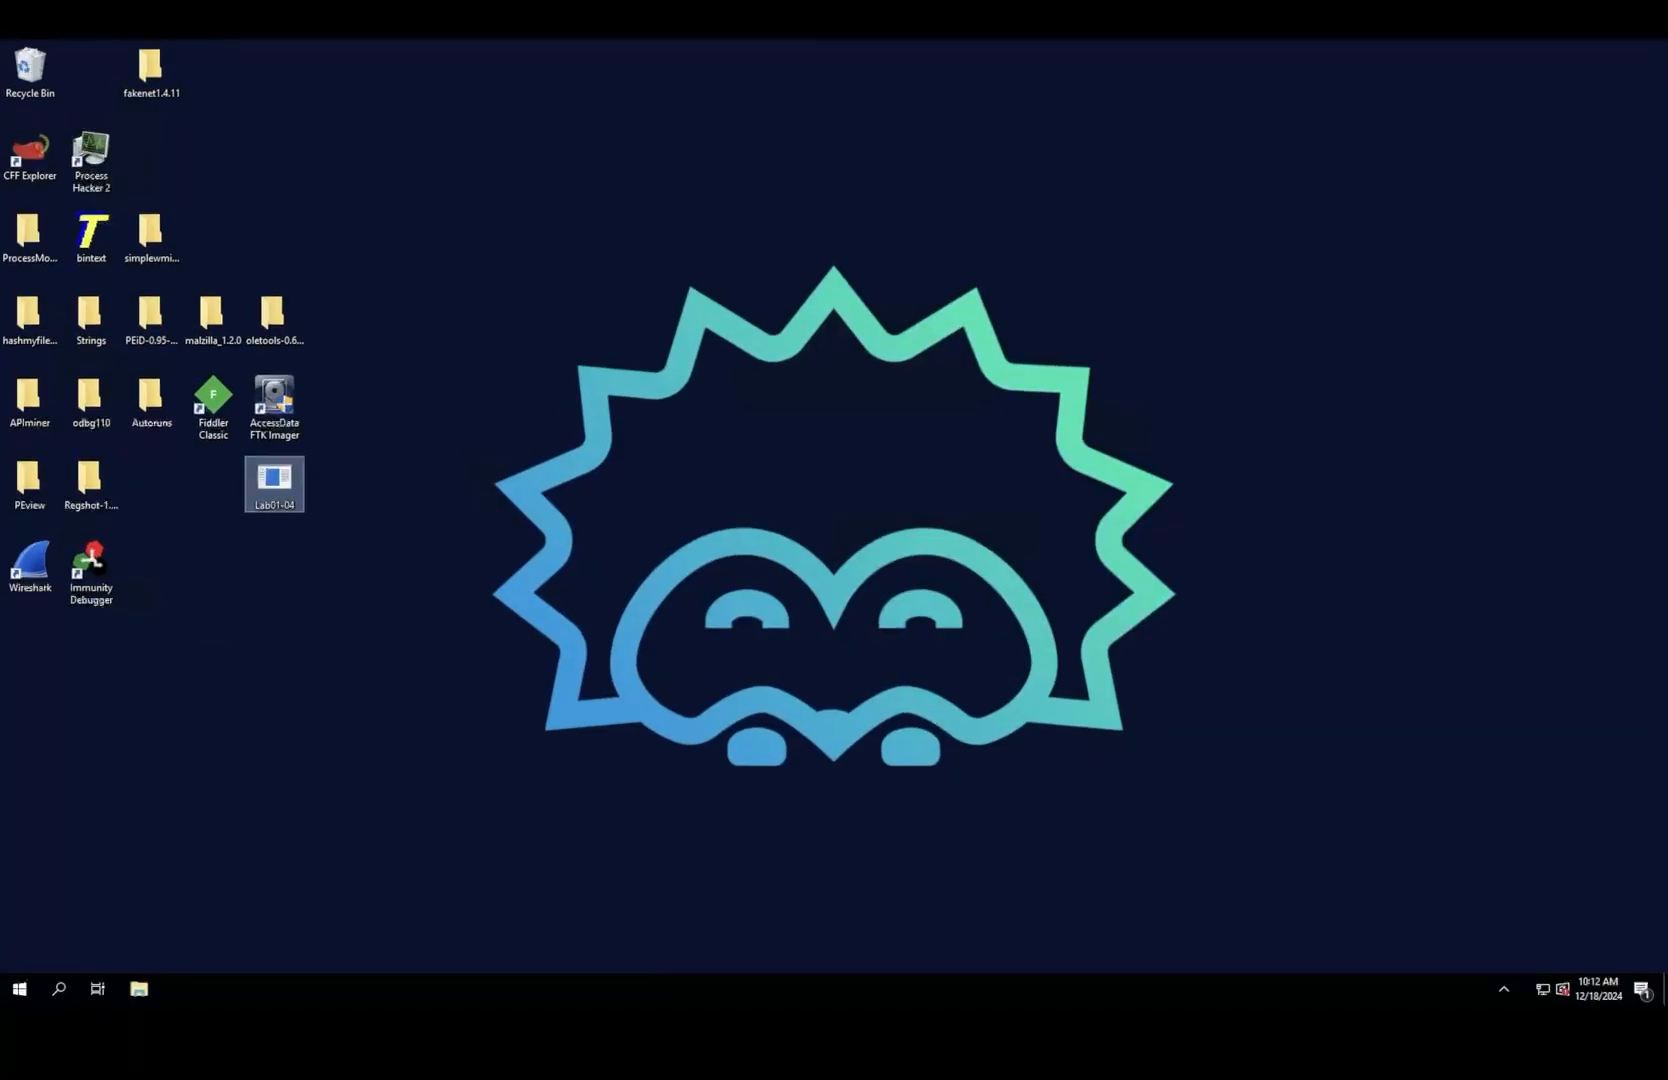
{"action": "left_click", "coordinate": [58, 1028]}
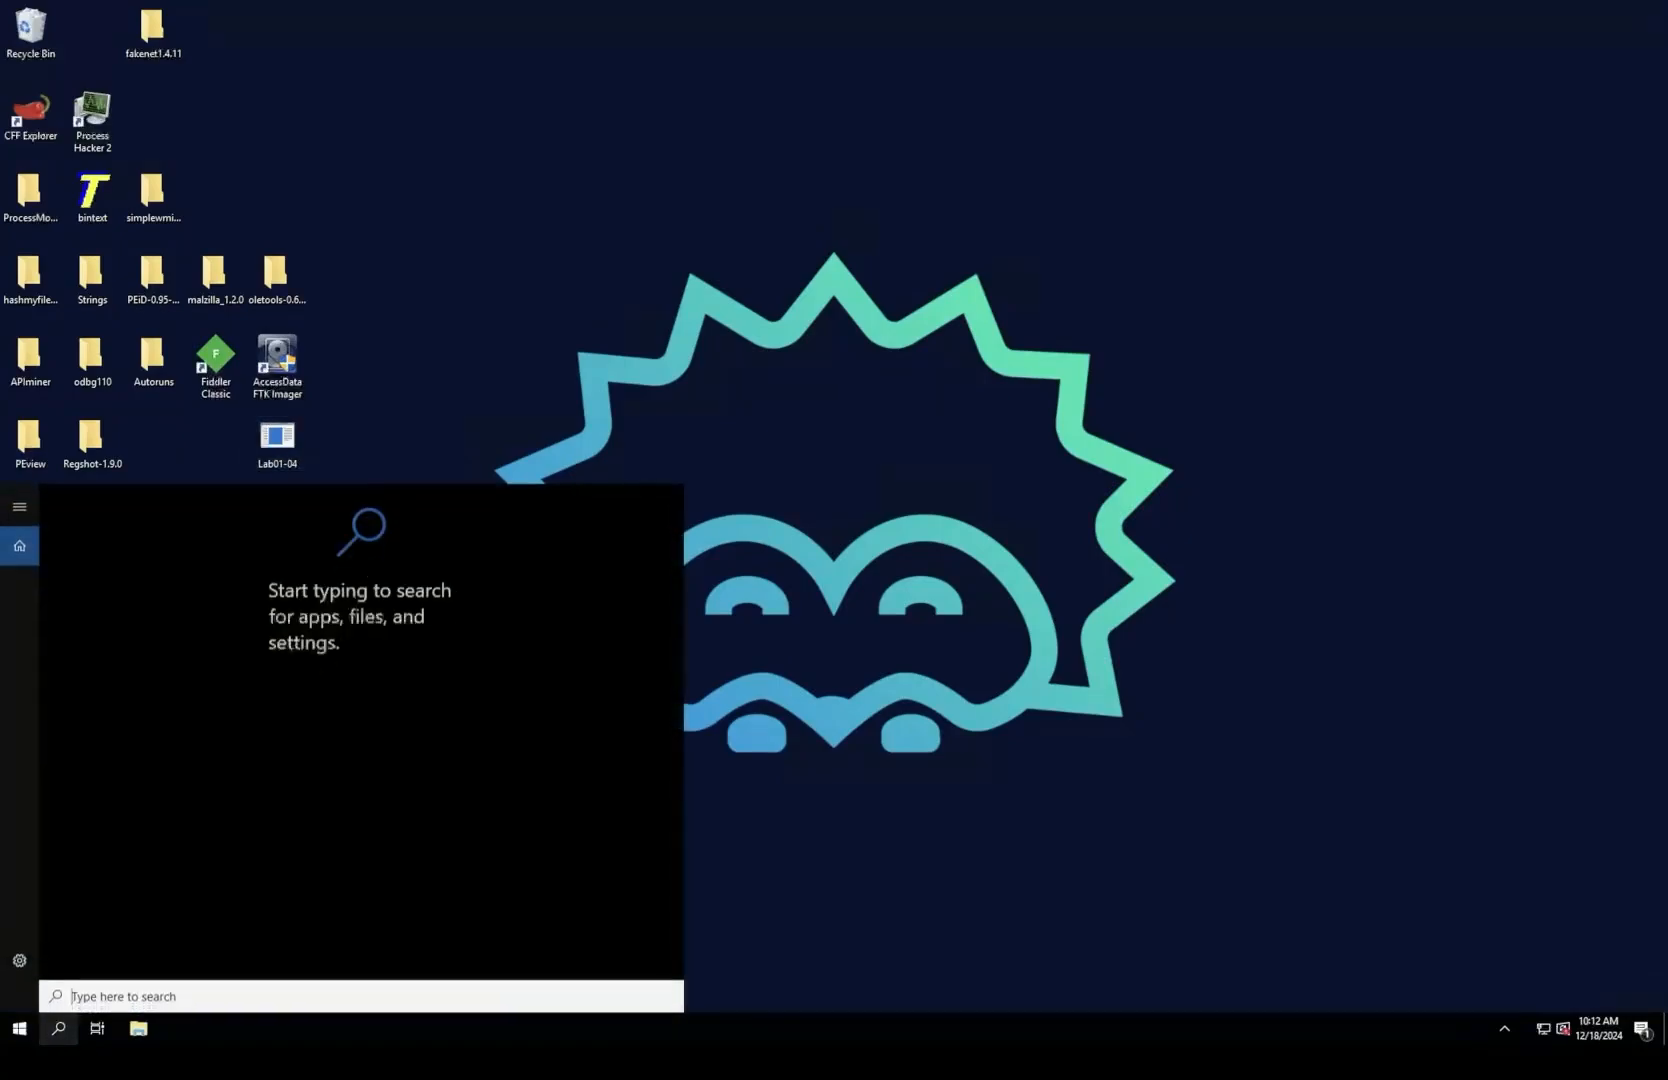
{"action": "type", "text": "n"}
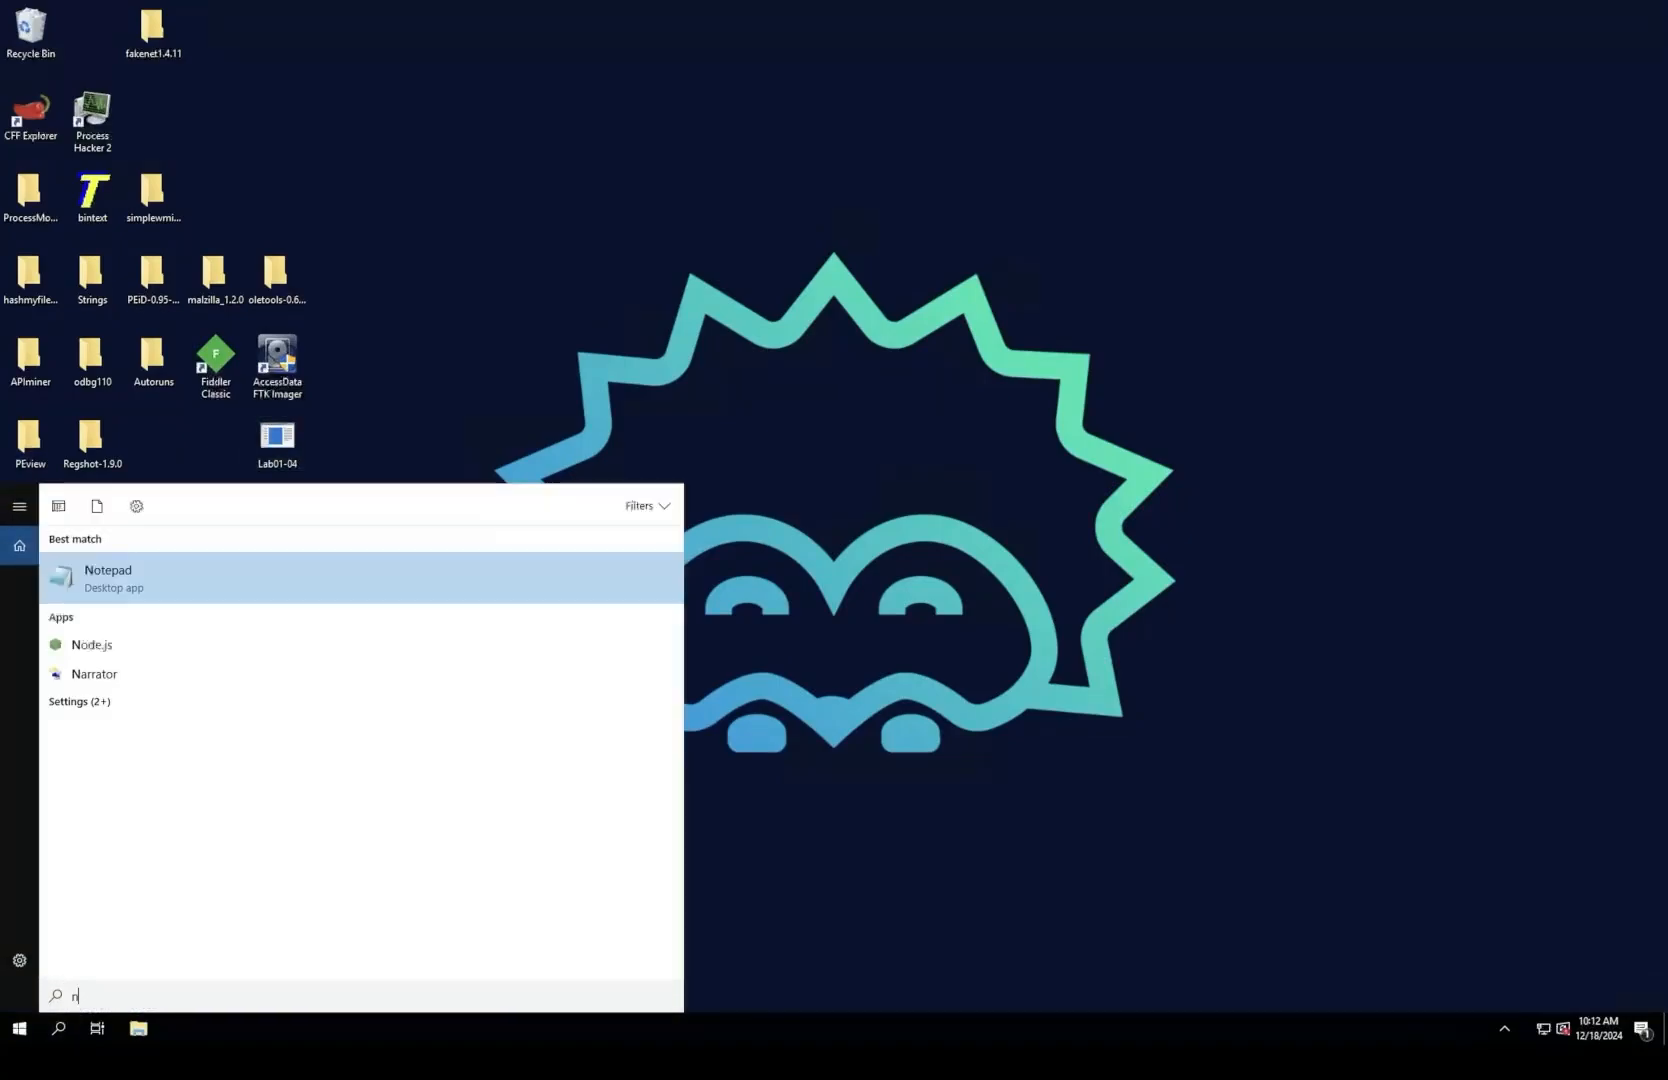
{"action": "key", "text": "BackSpace"}
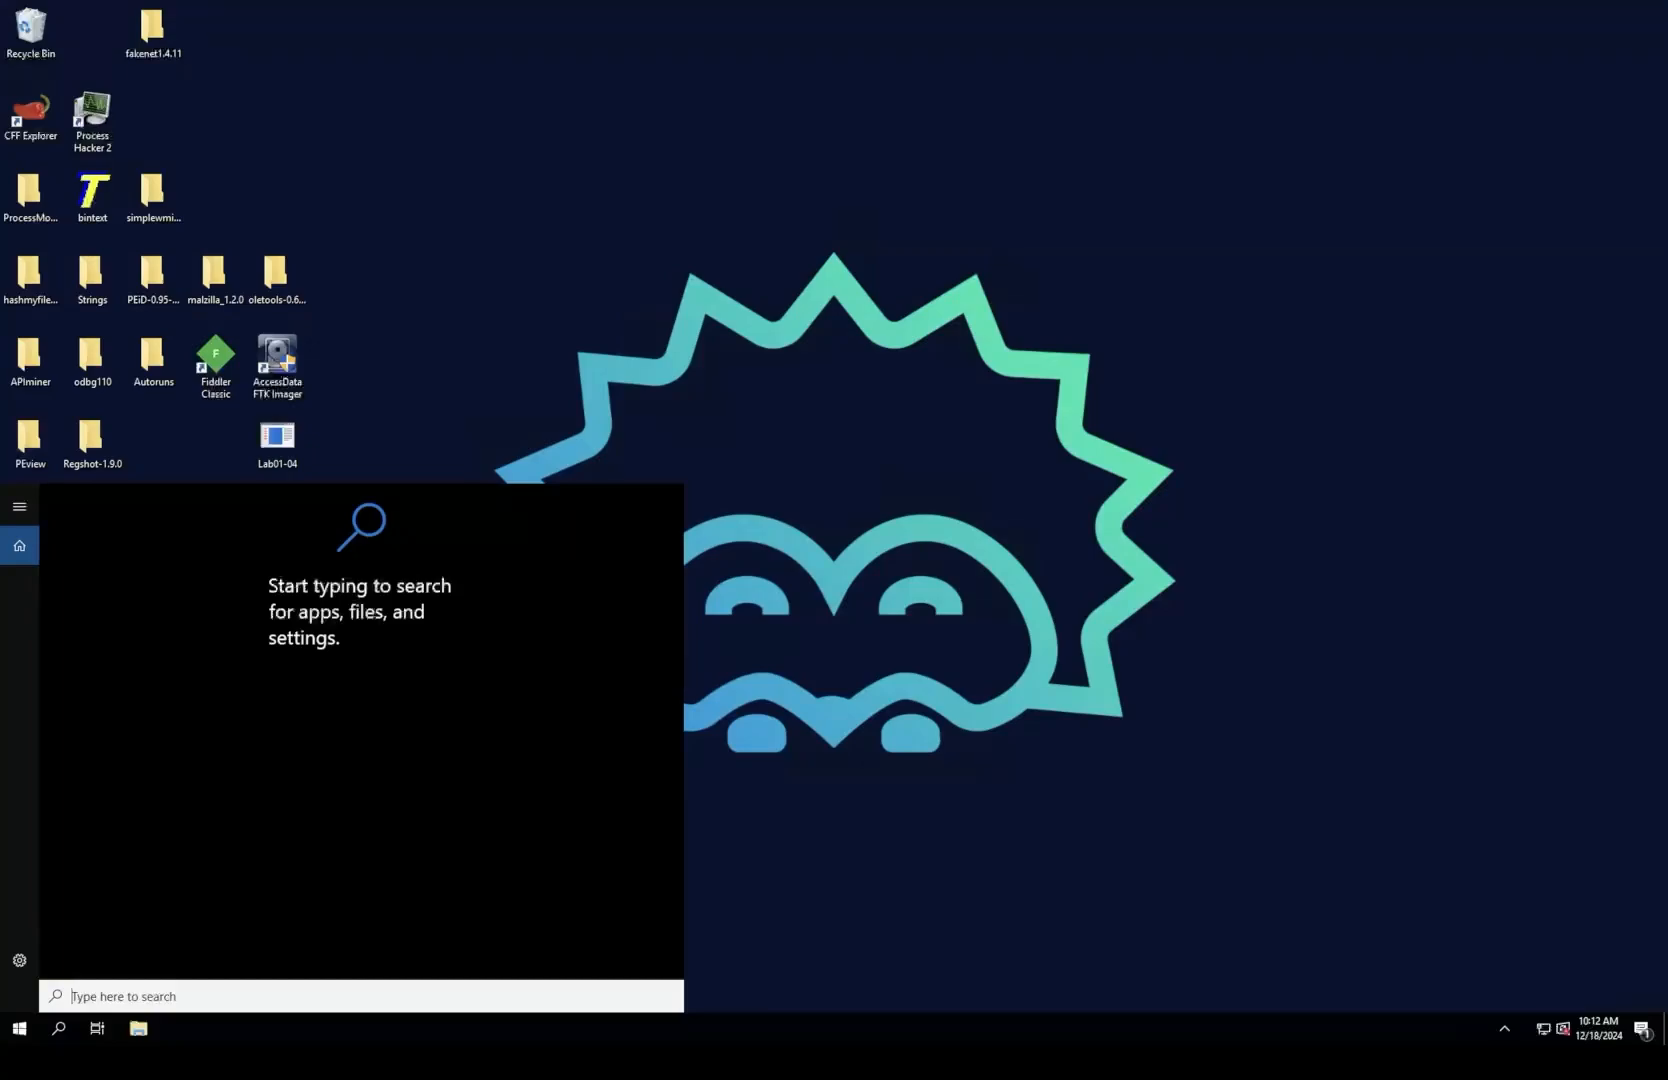
{"action": "type", "text": "a"}
{"action": "key", "text": "BackSpace"}
{"action": "type", "text": "n"}
{"action": "key", "text": "BackSpace"}
{"action": "type", "text": "no"}
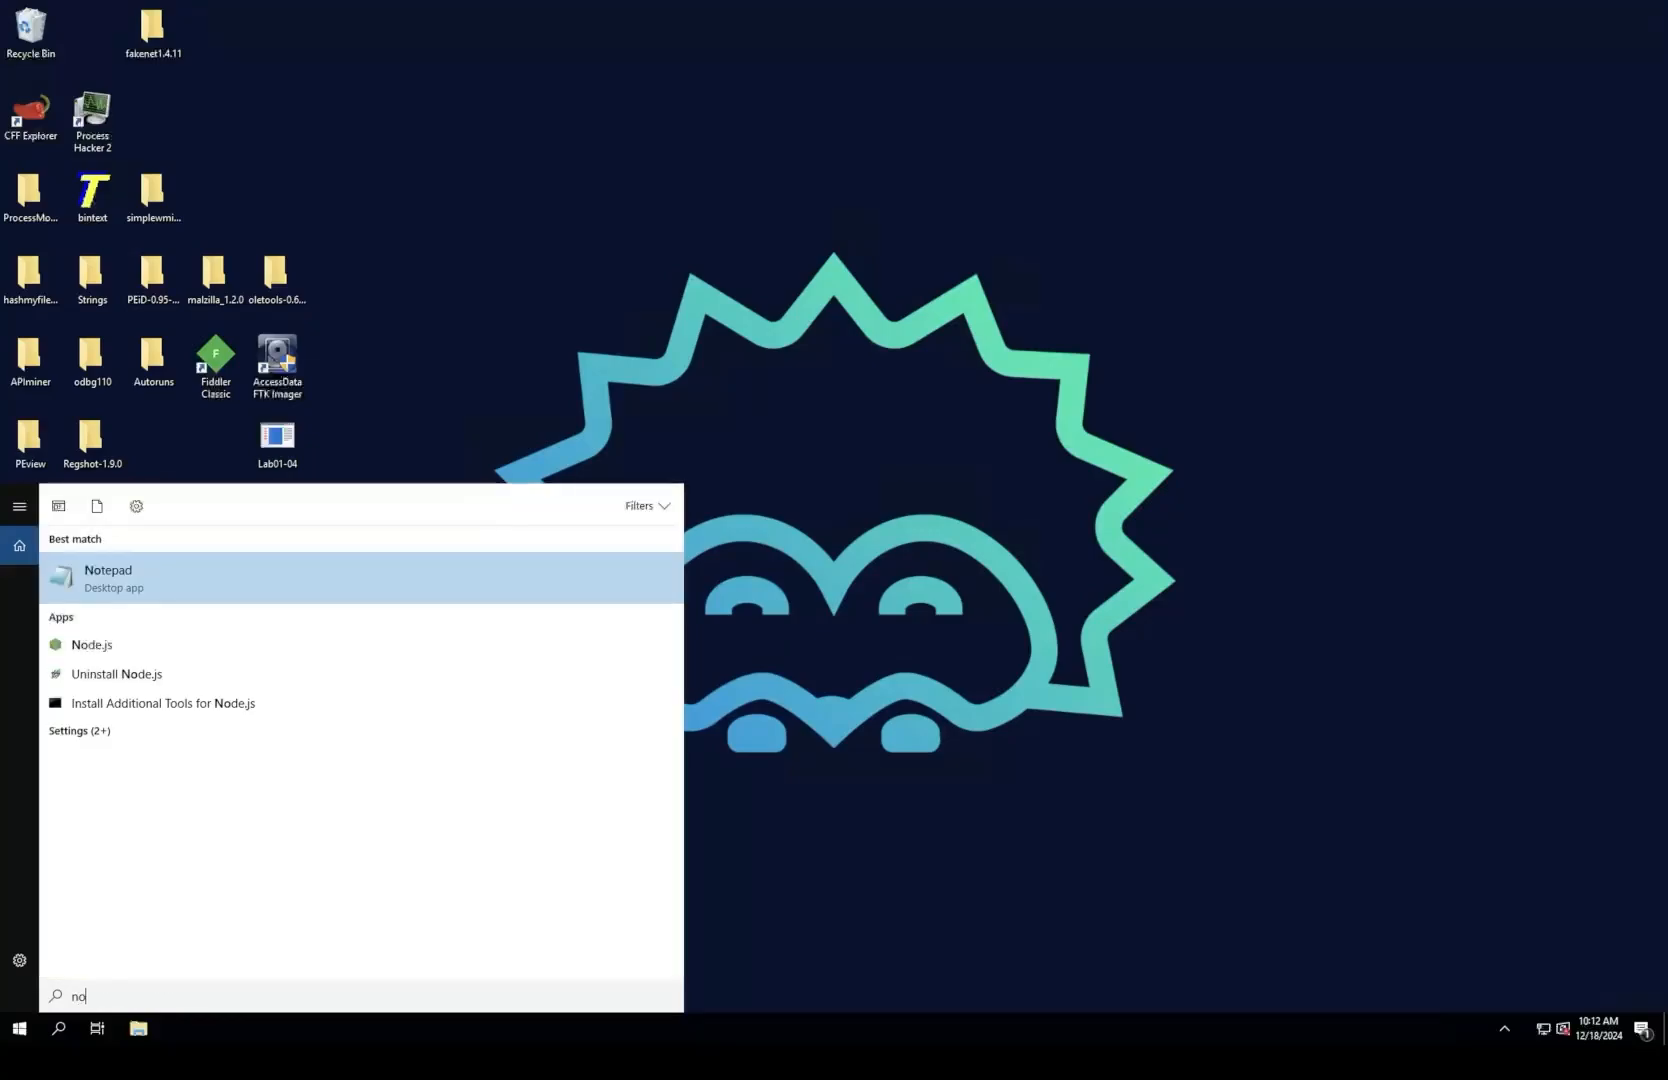
{"action": "key", "text": "Return"}
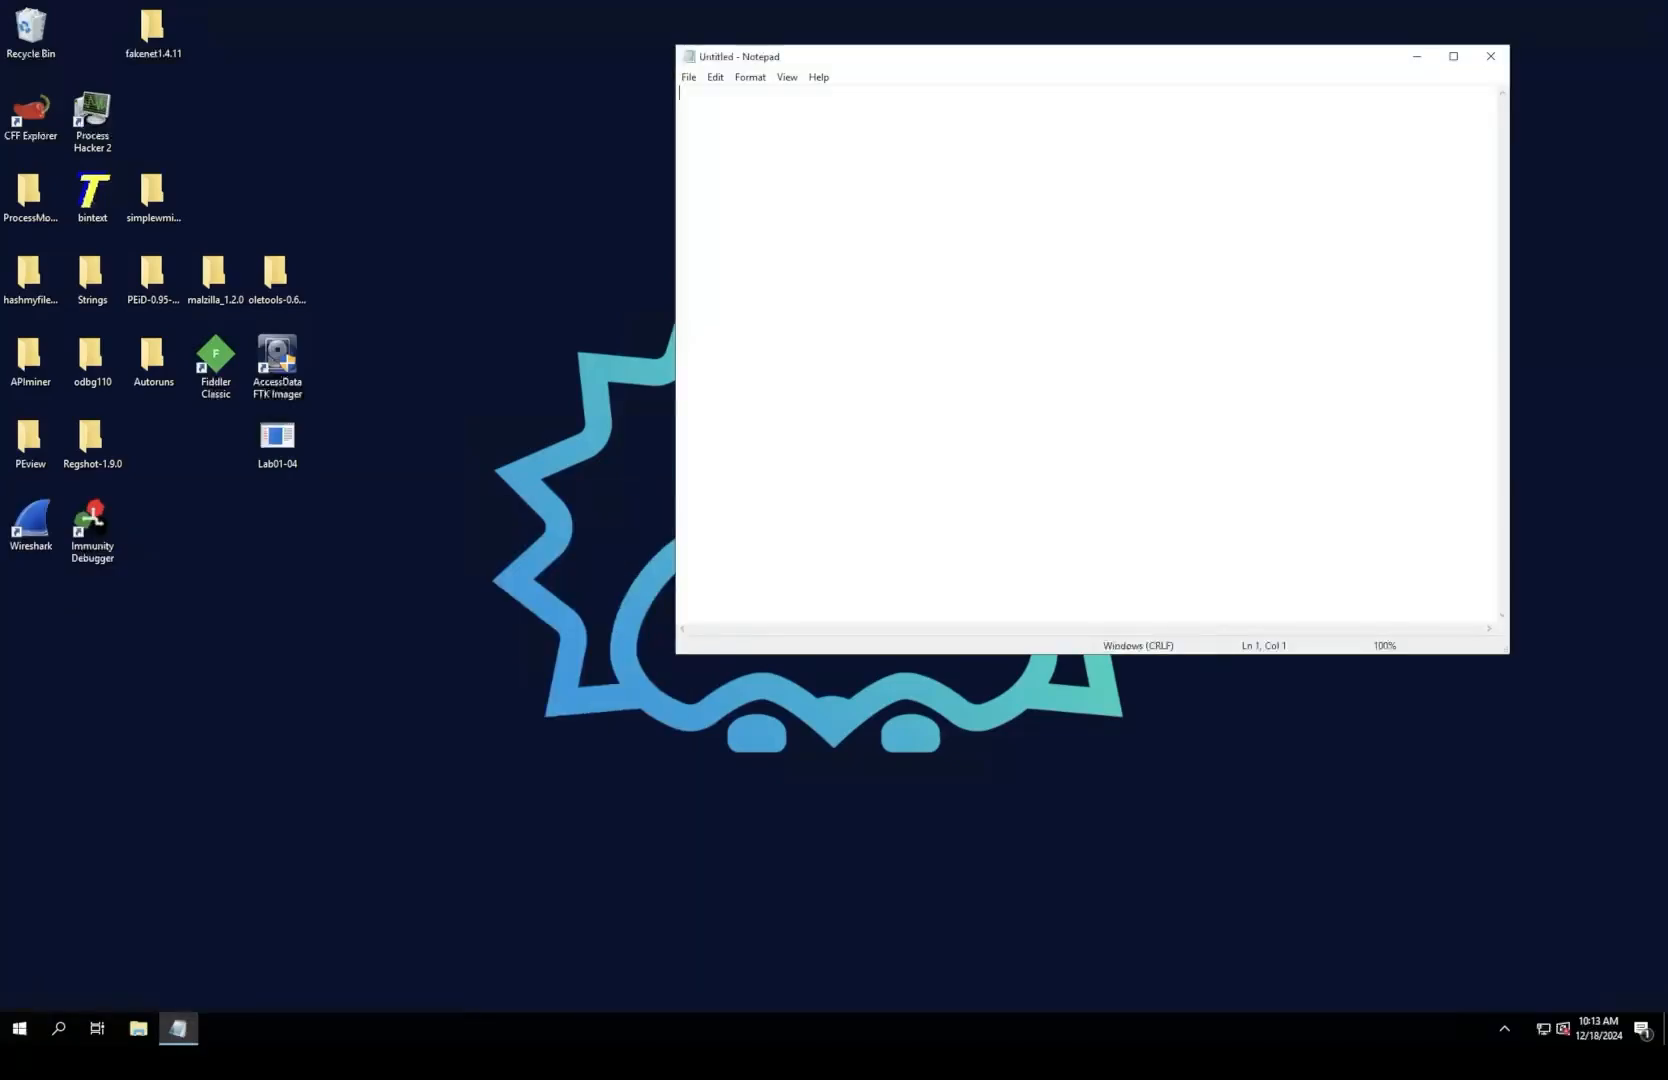
Step: Paste the Lab01-04.exe questions into Notepad and separate them with blank lines, starting the first question on its own line
{"action": "type", "text": "Analyze the file Lab01-04.exe. Questions 1. 2. 3. 4. 5. 6. Upload the Lab01-04.exe file to http://www.VirusTotal.com/. Does it match any existing antivirus definitions? Are there any indications that this file is packed or obfuscated? If so, what are these indicators? If the file is packed, unpack it if possible. When was this program compiled? Do any imports hint at this program’s functionality? If so, which imports are they and what do they tell you? What host- or network-based indicators could be used to identify this malware on infected machines? This file has one resource in the resource section. Use Resource Hacker to examine that resource, and then use it to extract the resource. What can you learn from the resource?"}
{"action": "left_click", "coordinate": [796, 122]}
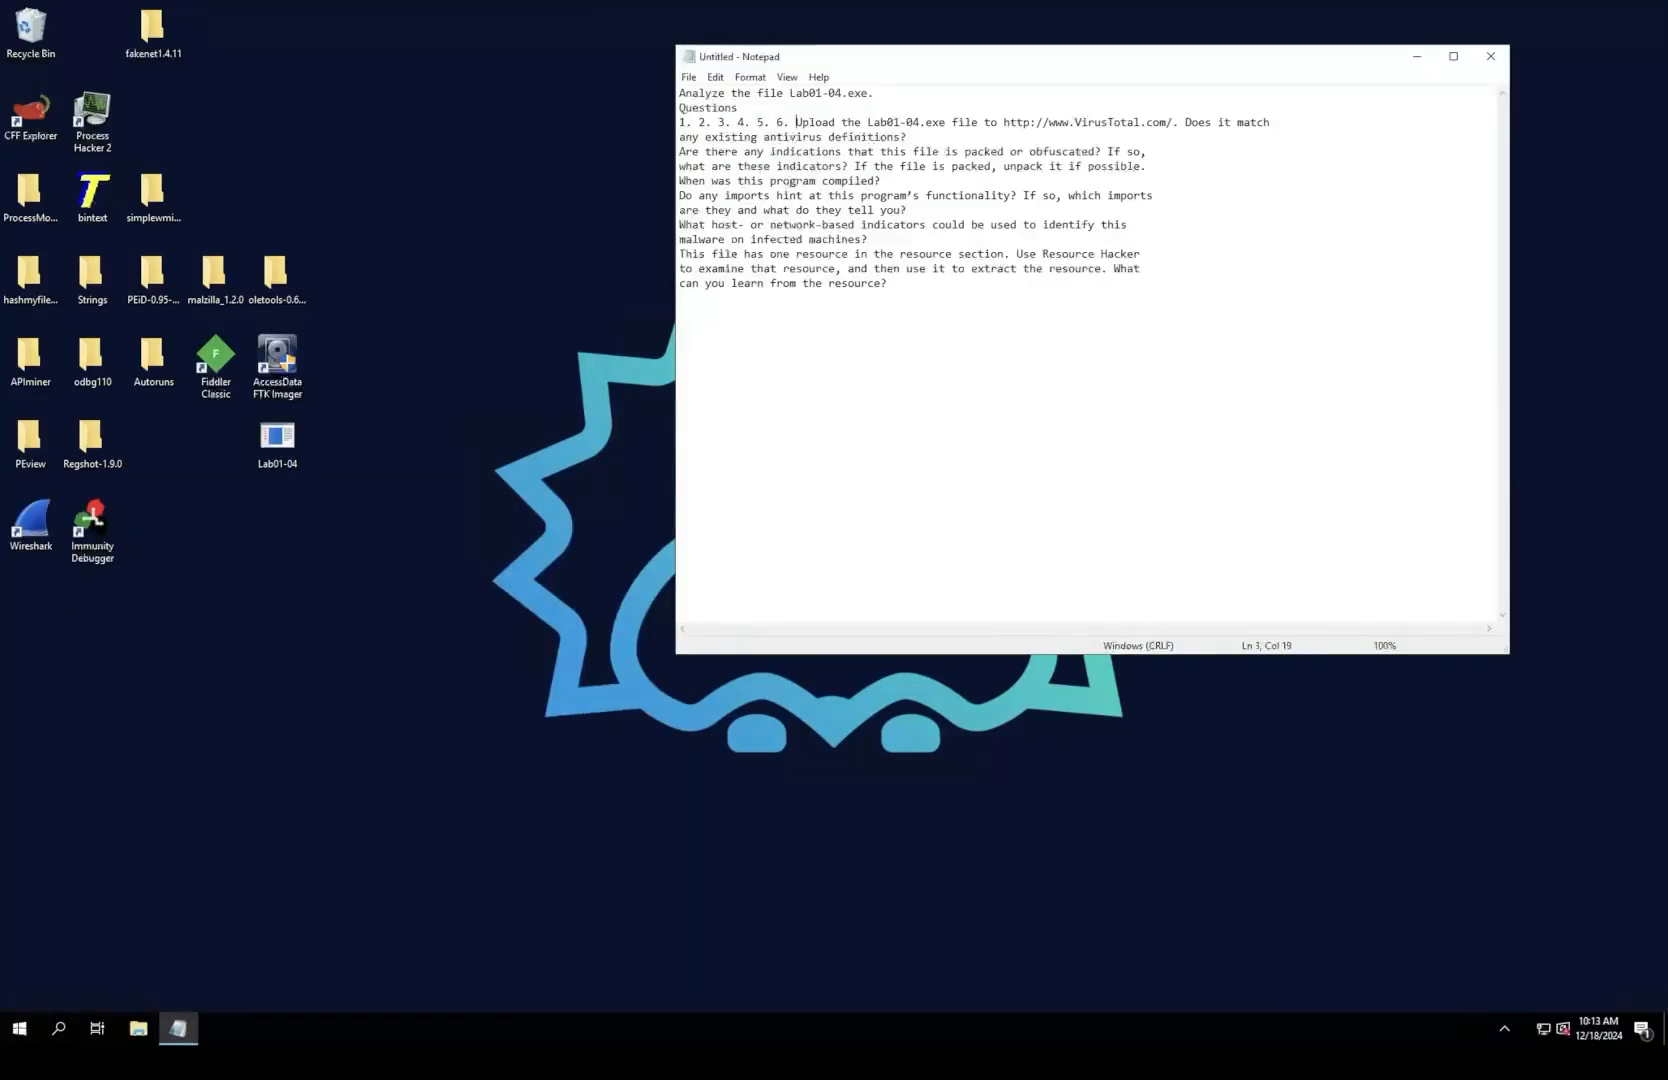
{"action": "key", "text": "Return"}
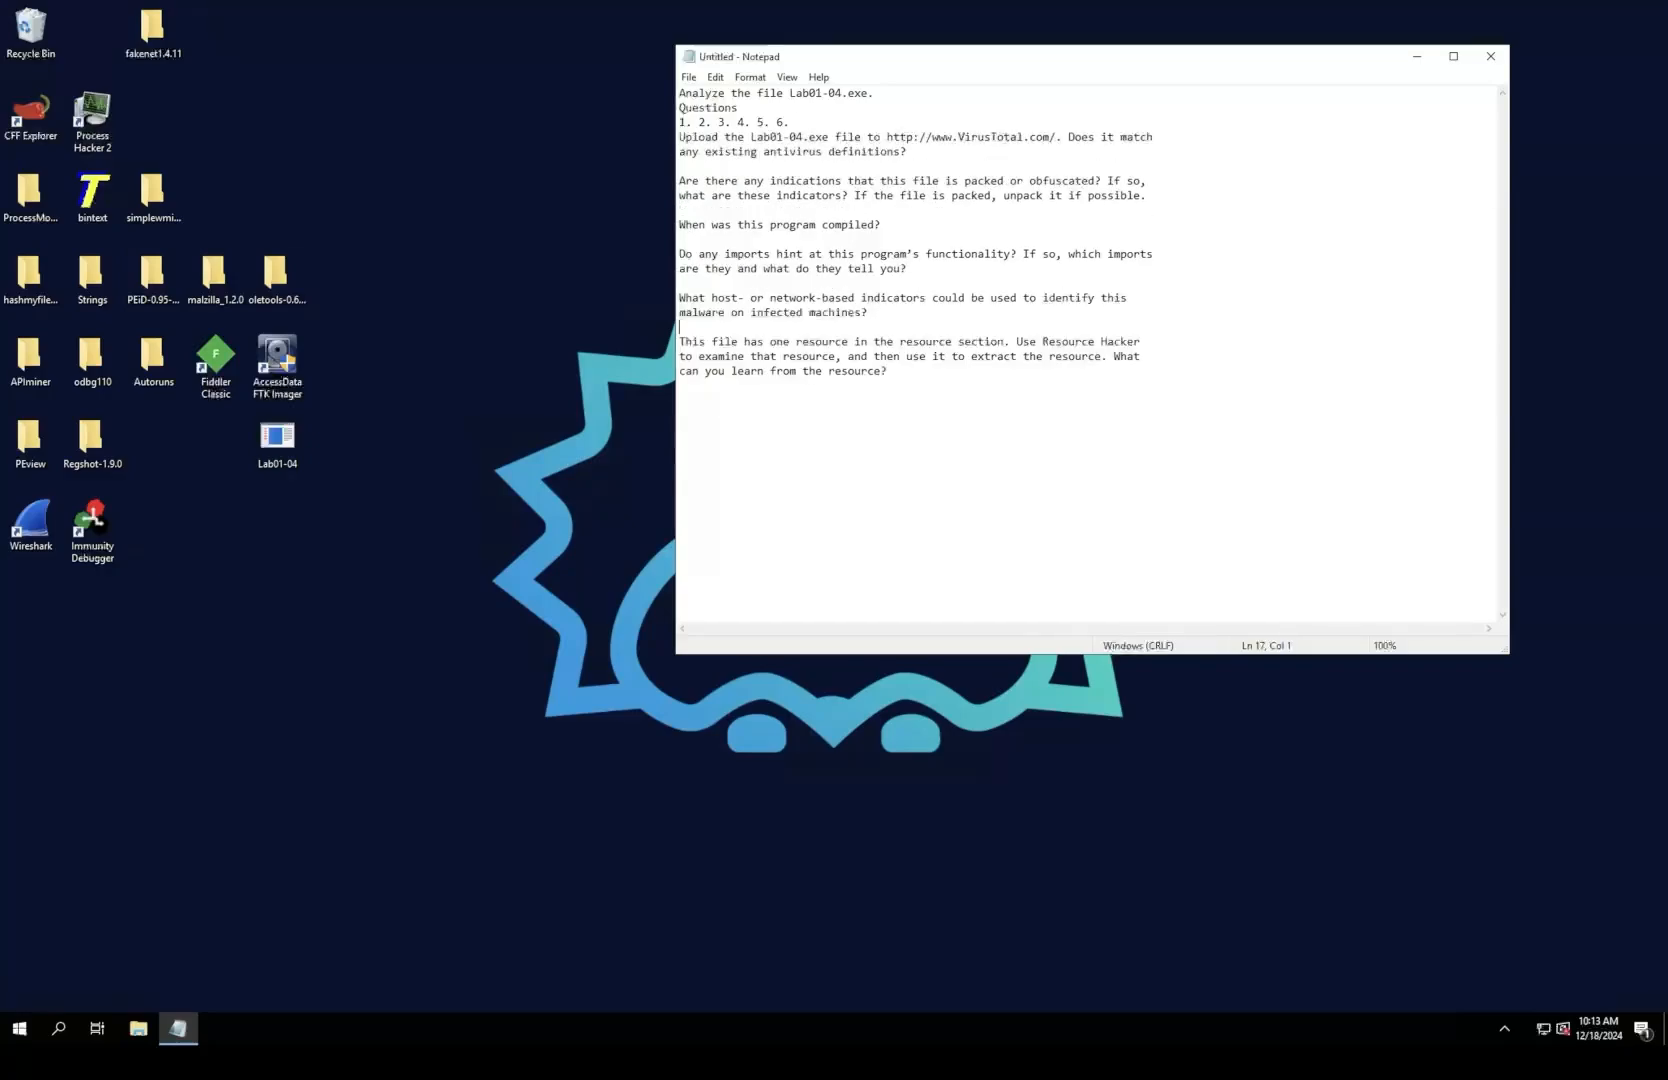
Step: Number the six questions 1. to 6. and delete the leftover "1. 2. 3. 4. 5. 6." text under Questions
{"action": "left_click", "coordinate": [680, 137]}
{"action": "type", "text": "1."}
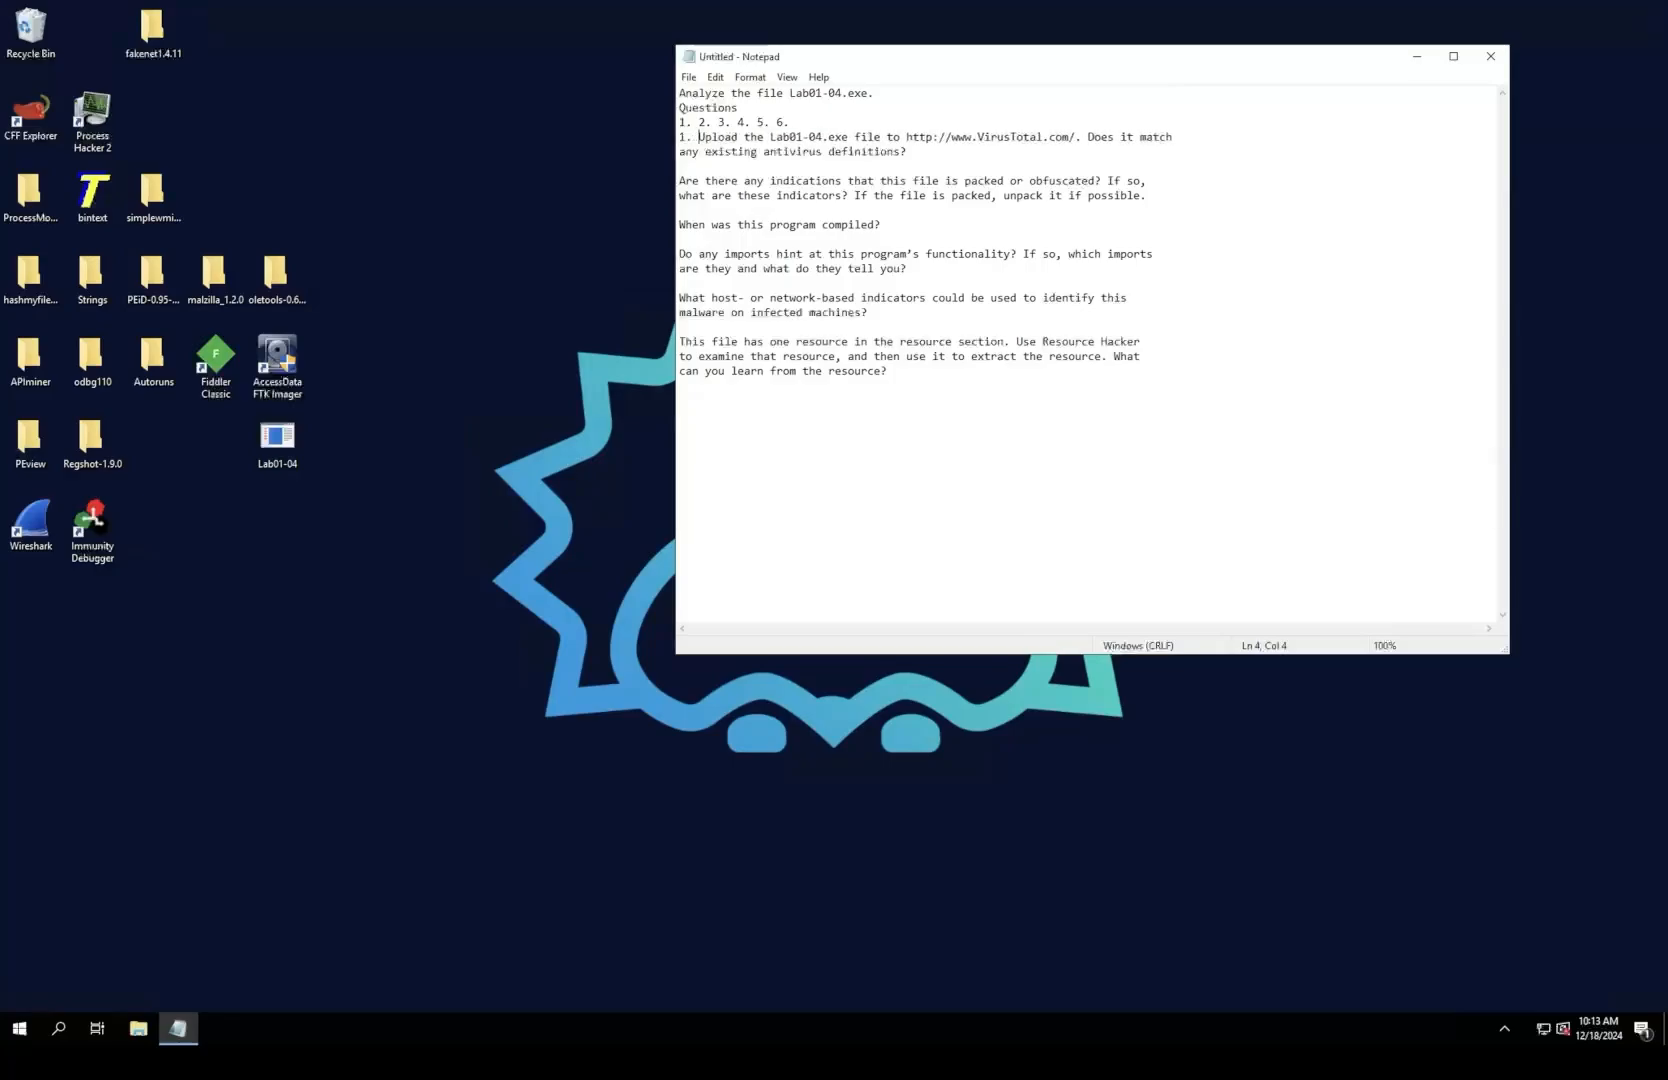
{"action": "left_click", "coordinate": [680, 181]}
{"action": "type", "text": "2."}
{"action": "left_click", "coordinate": [680, 225]}
{"action": "type", "text": "3."}
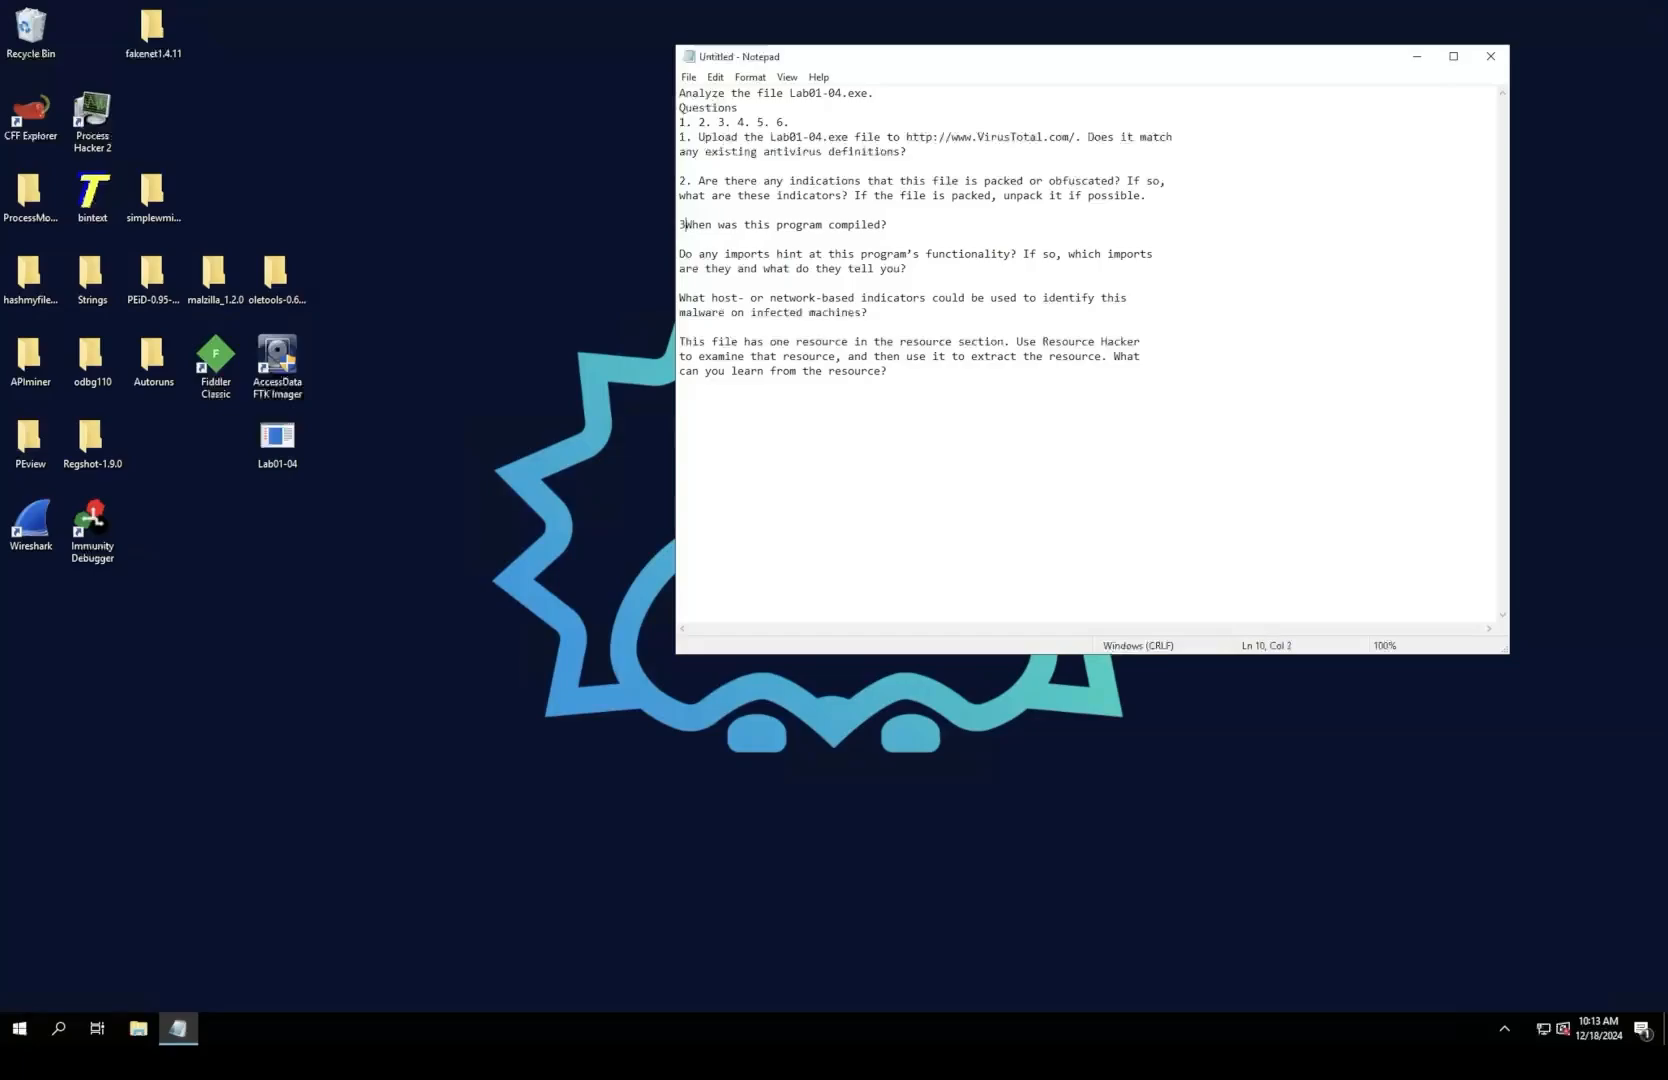
{"action": "left_click", "coordinate": [680, 254]}
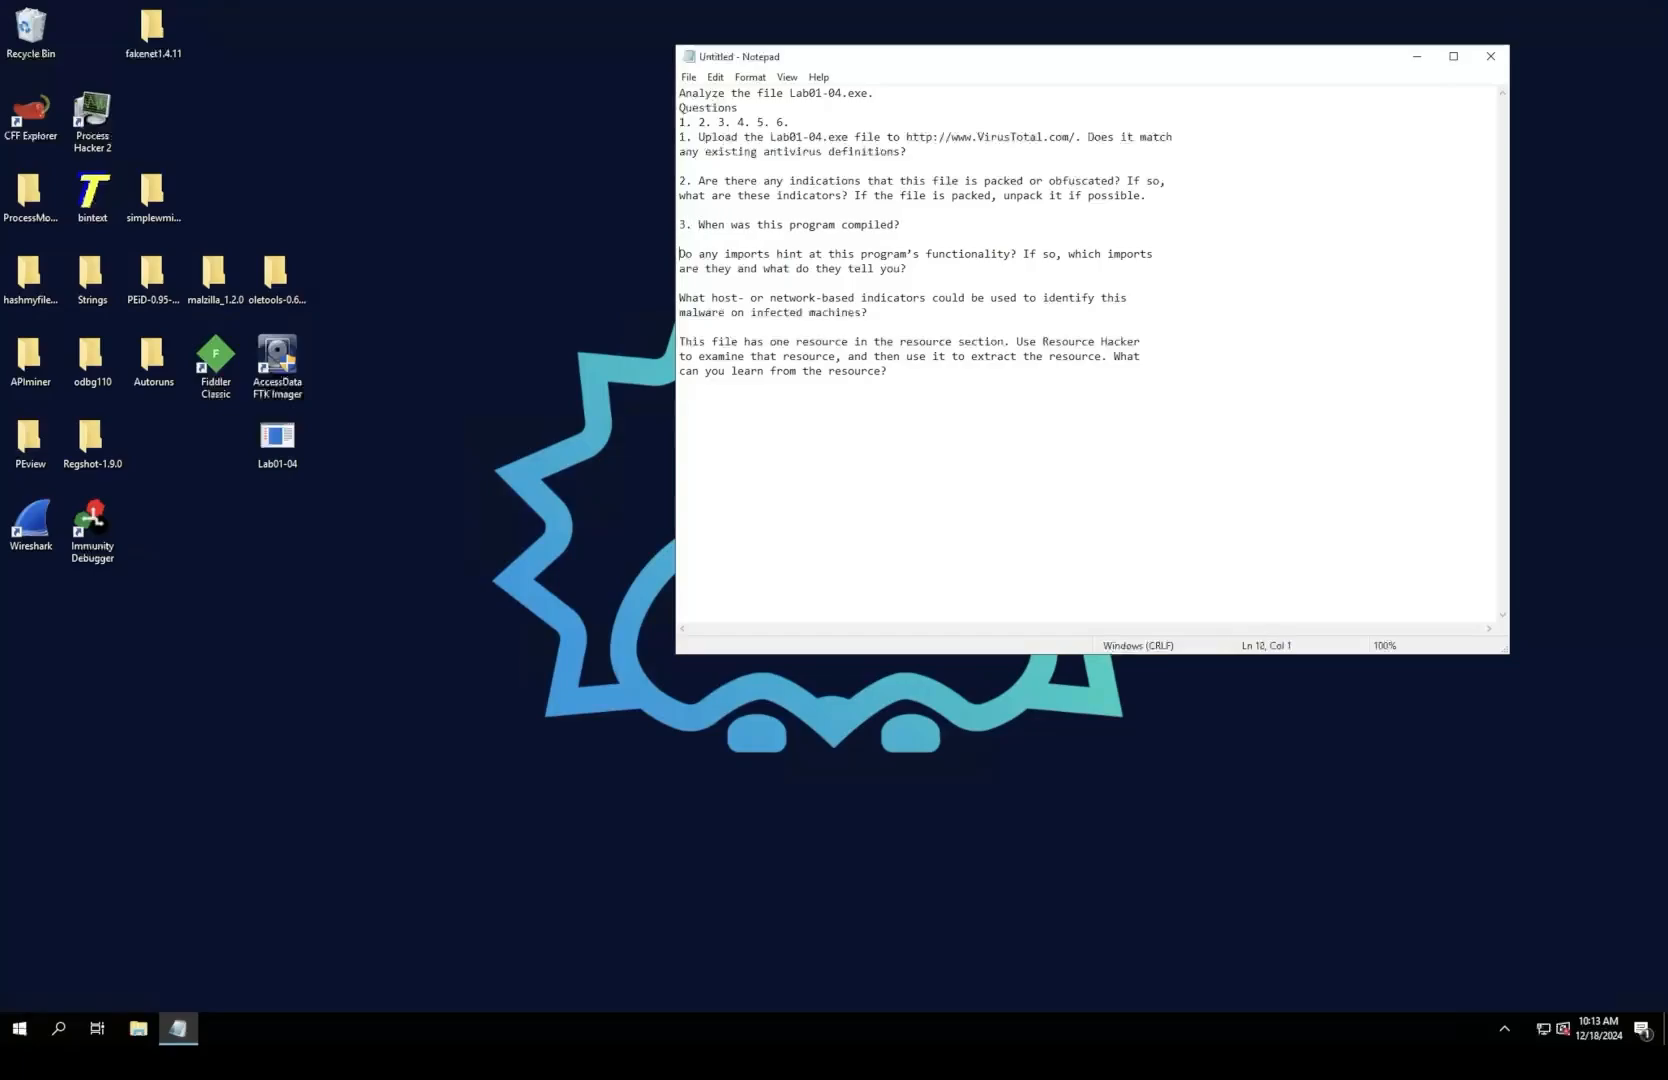
{"action": "type", "text": "4."}
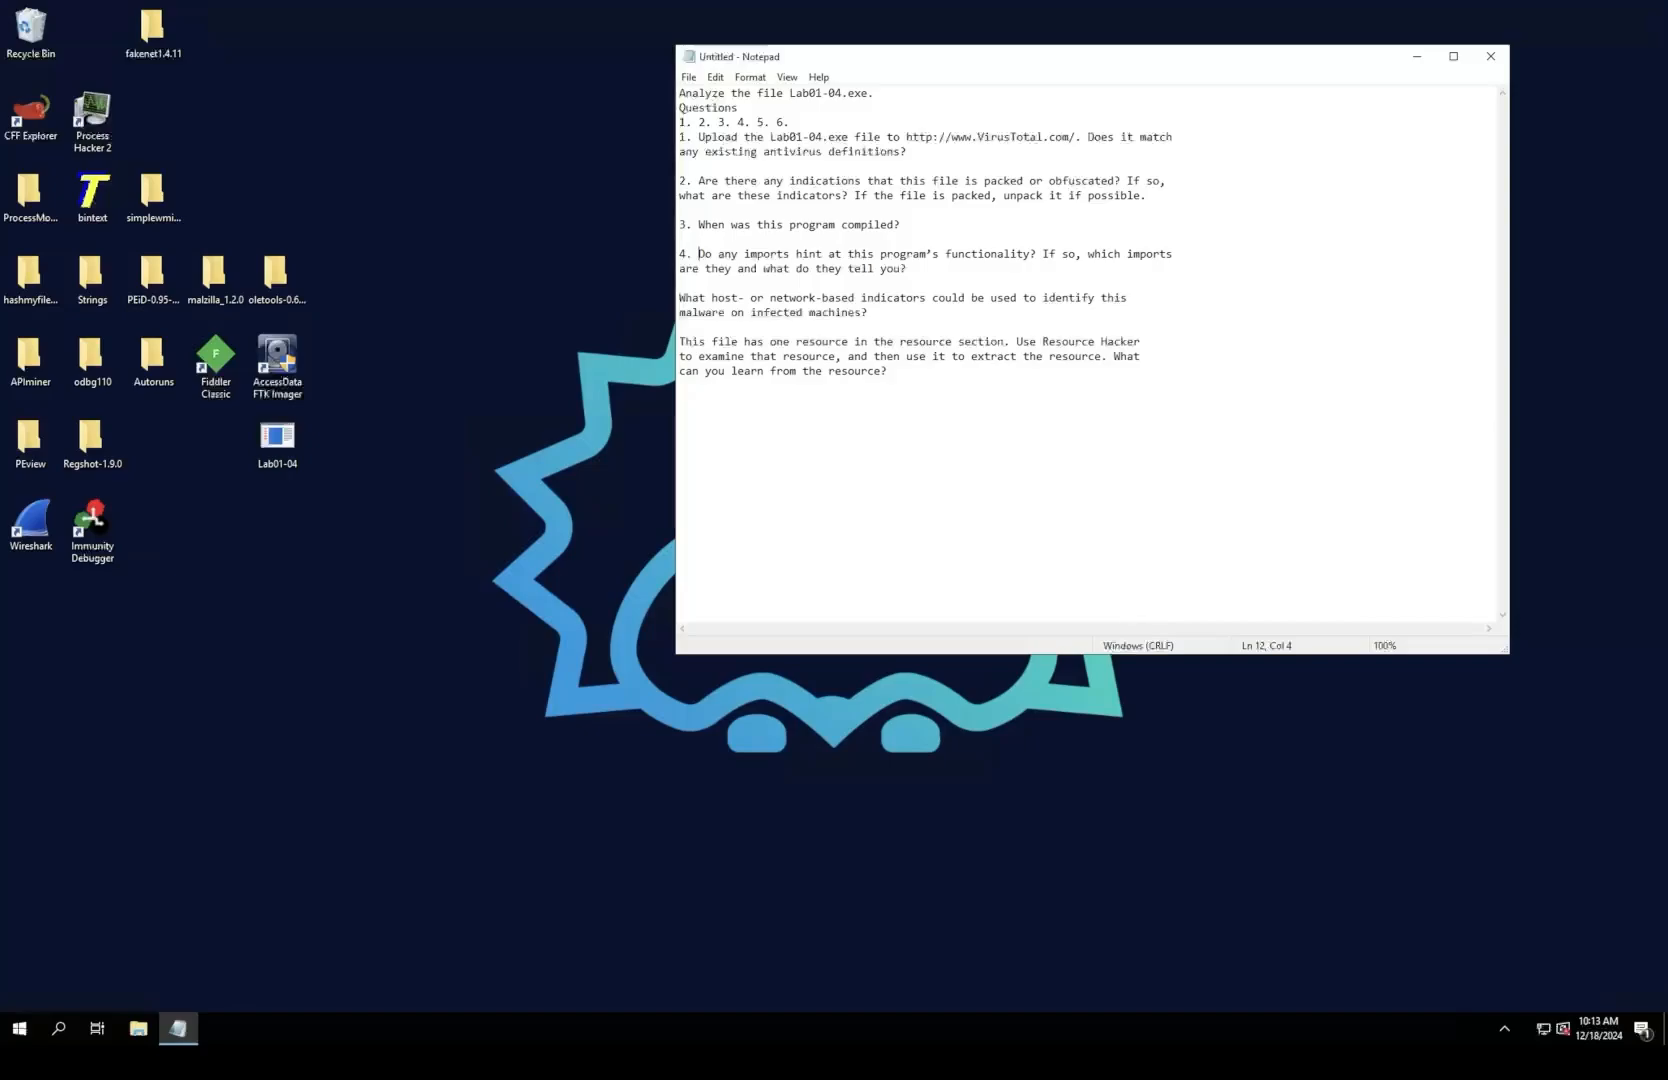
{"action": "left_click", "coordinate": [685, 298]}
{"action": "type", "text": "5"}
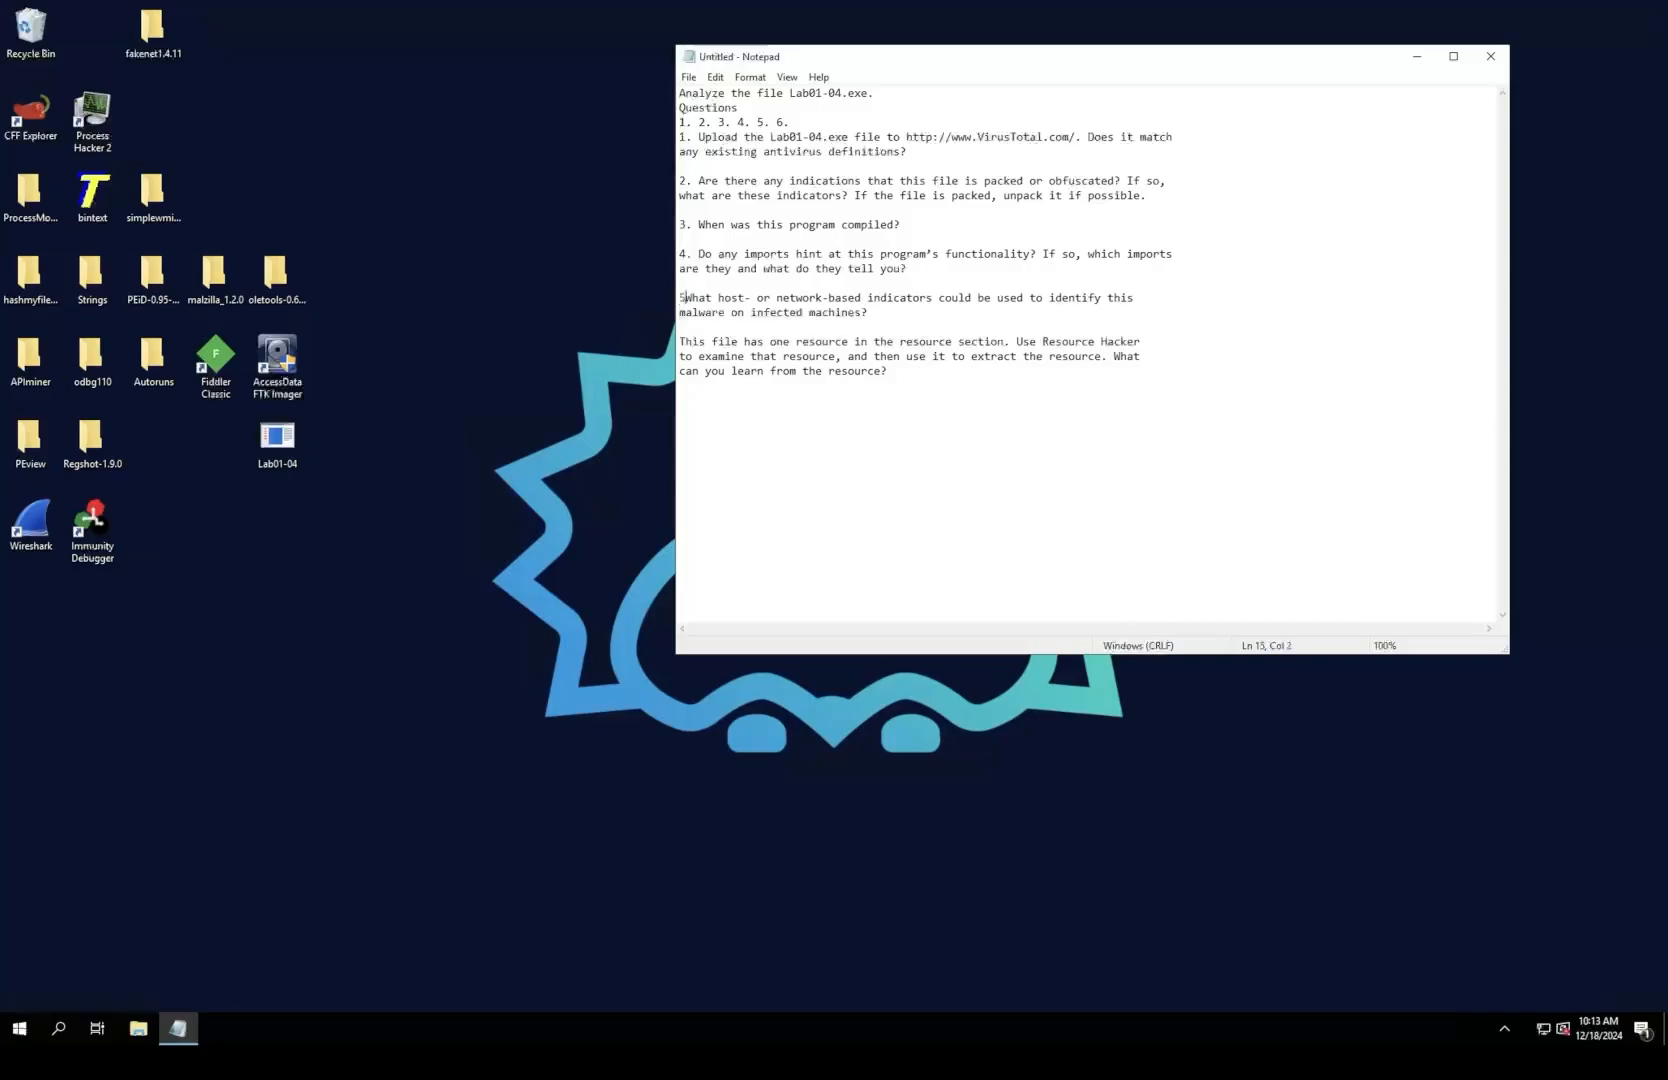
{"action": "type", "text": ". "}
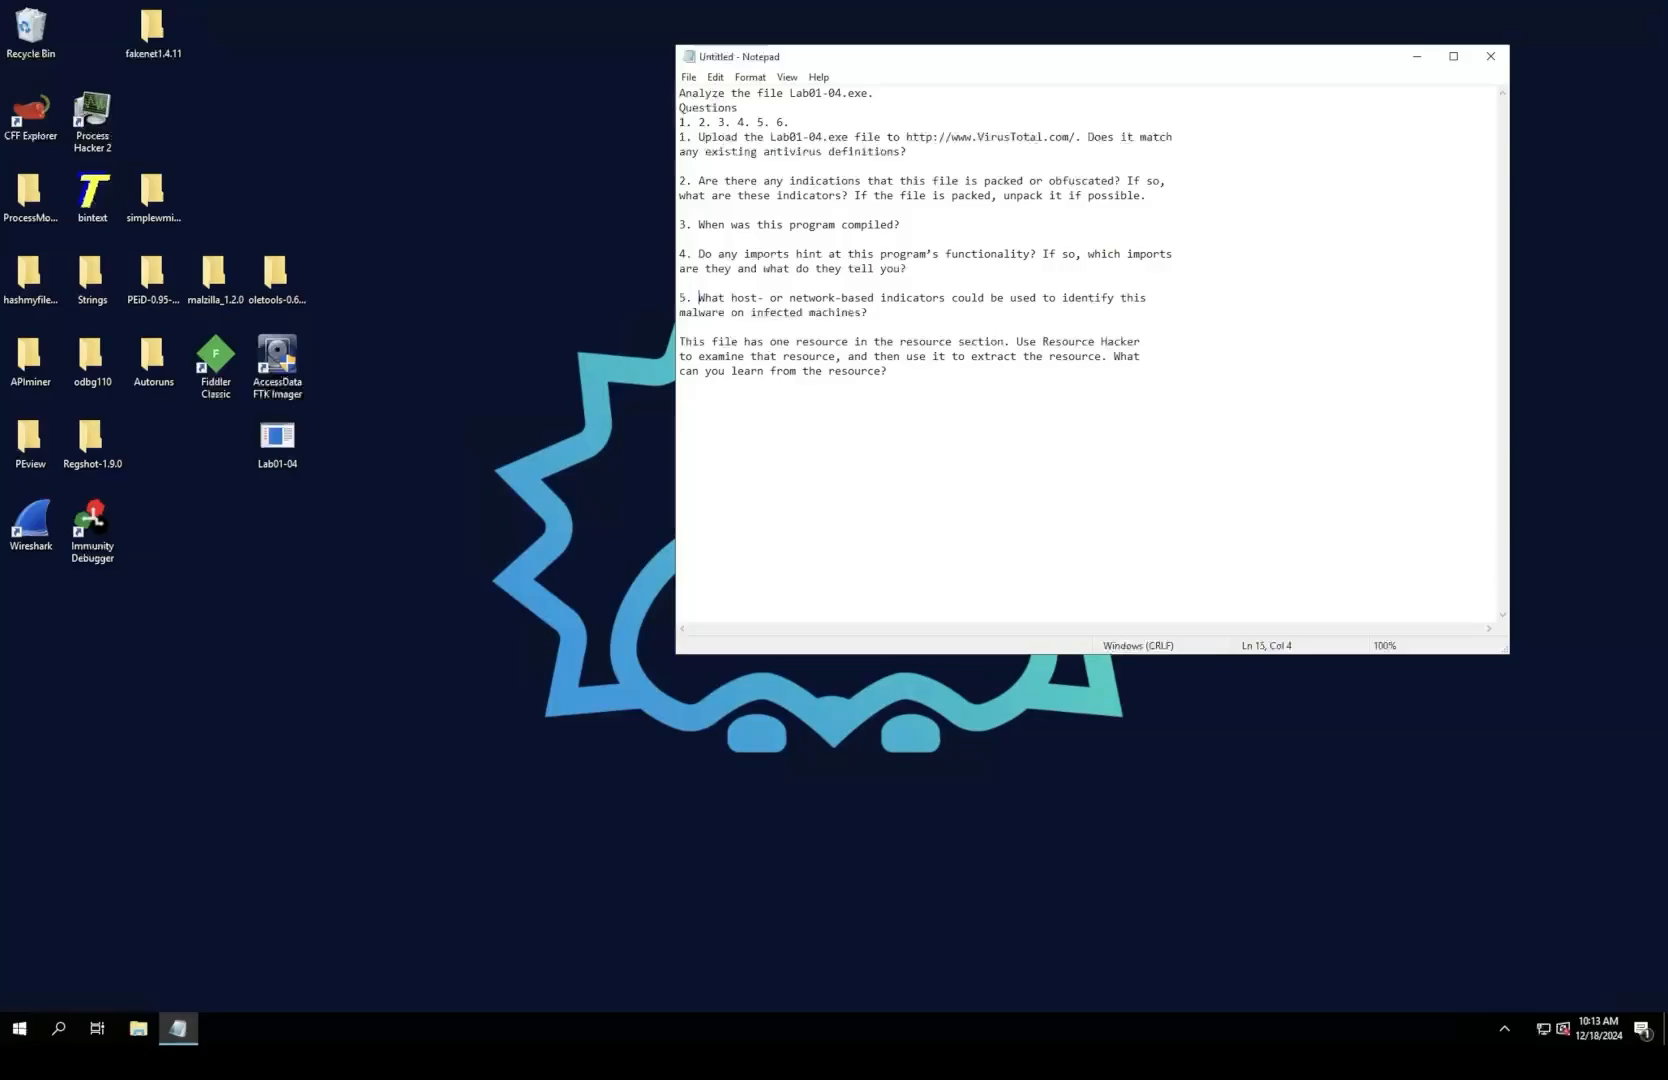
{"action": "type", "text": "6"}
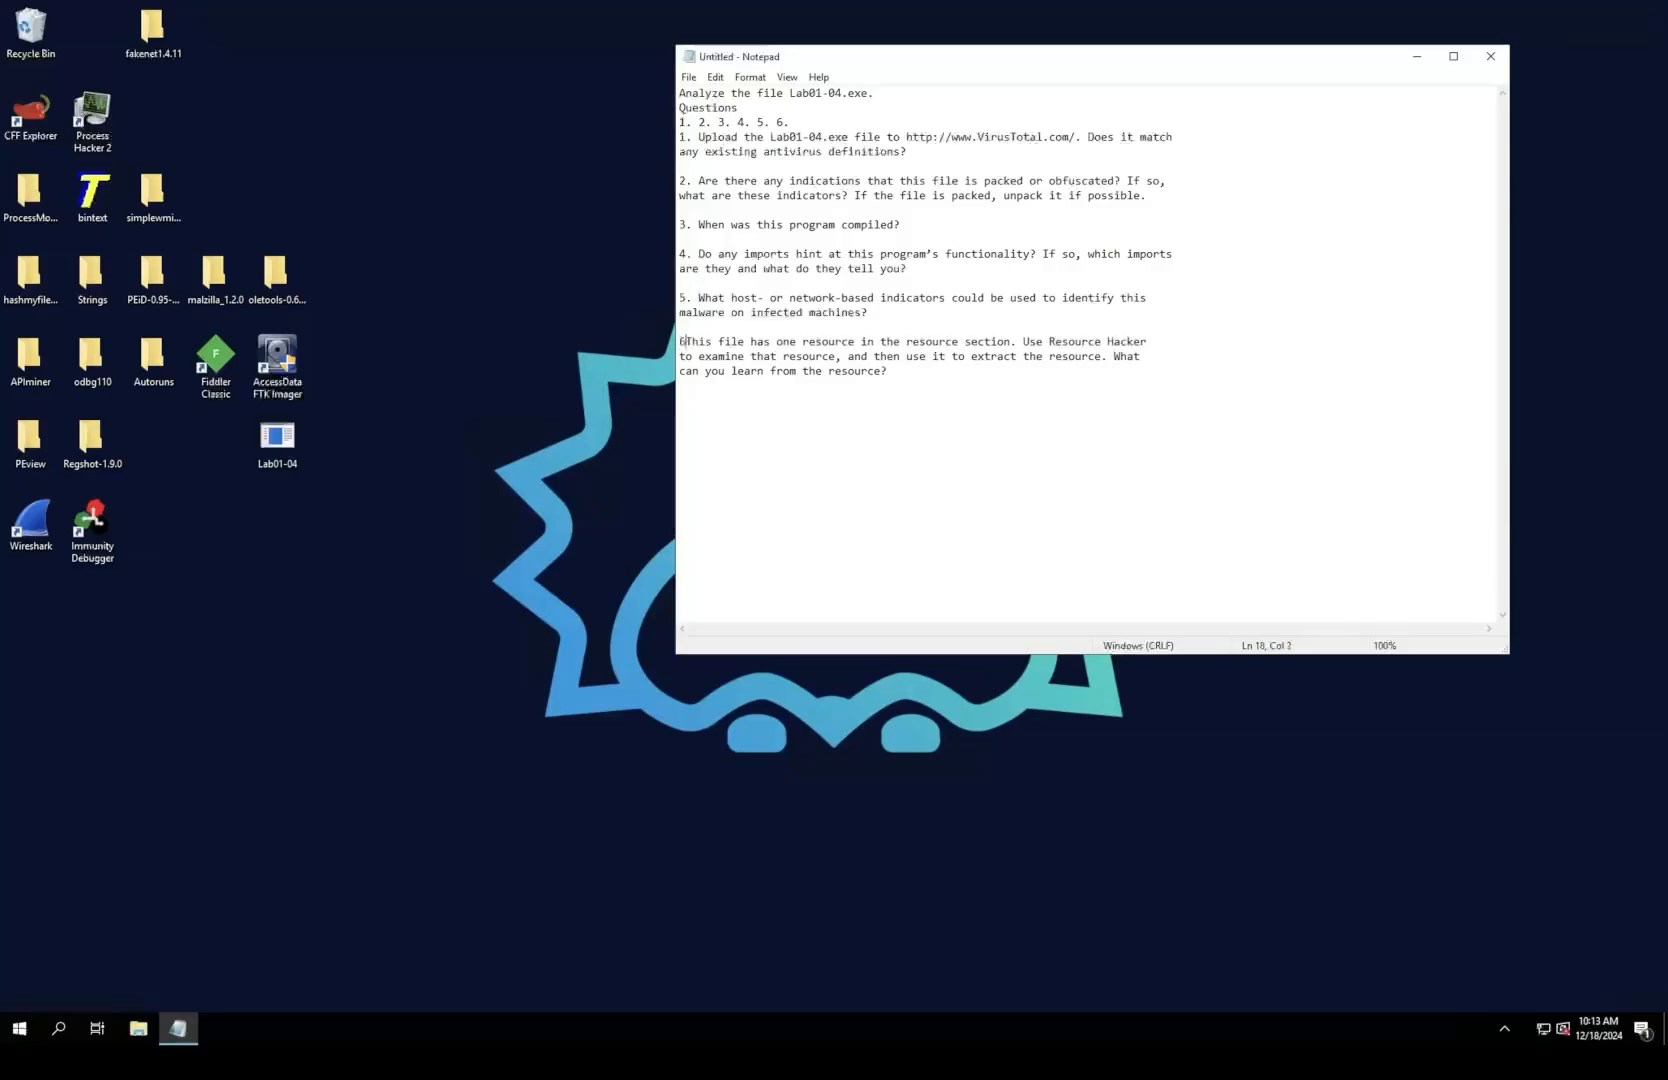
{"action": "type", "text": "."}
{"action": "left_click_drag", "start_coordinate": [790, 122], "coordinate": [680, 122]}
{"action": "key", "text": "BackSpace"}
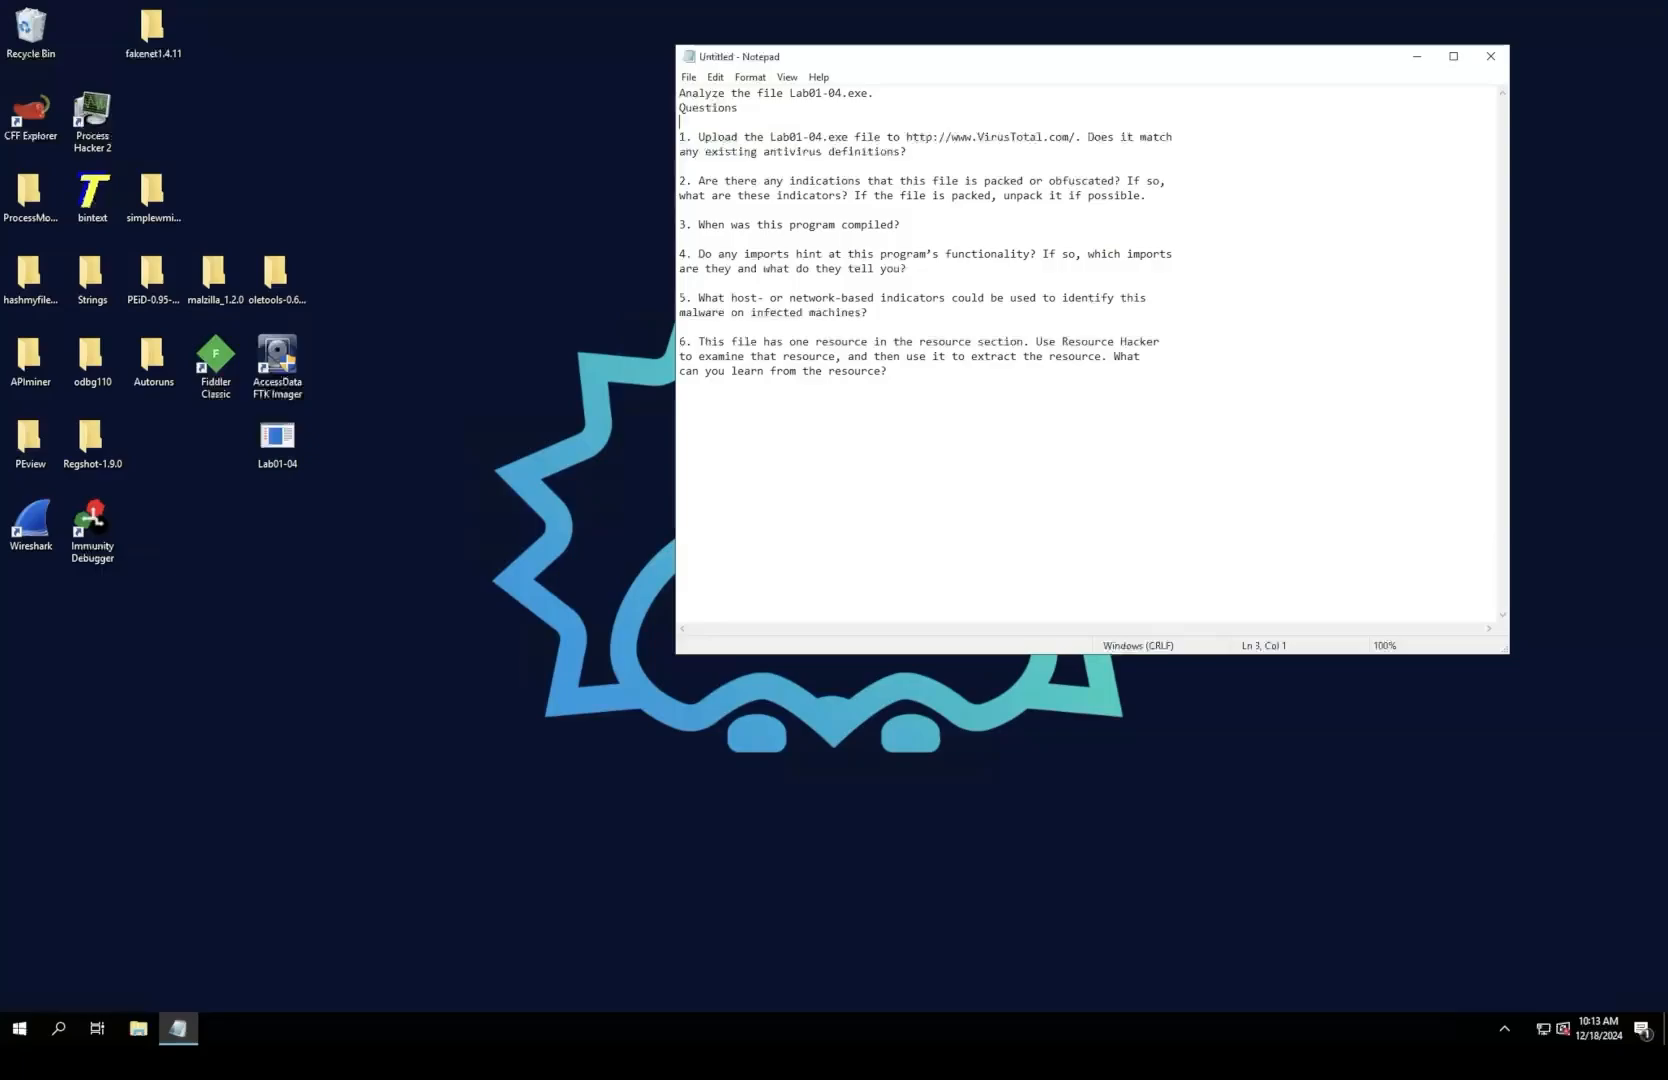
Step: Move the notes window aside to uncover the desktop and open Google Chrome
{"action": "left_click_drag", "start_coordinate": [960, 60], "coordinate": [1168, 2]}
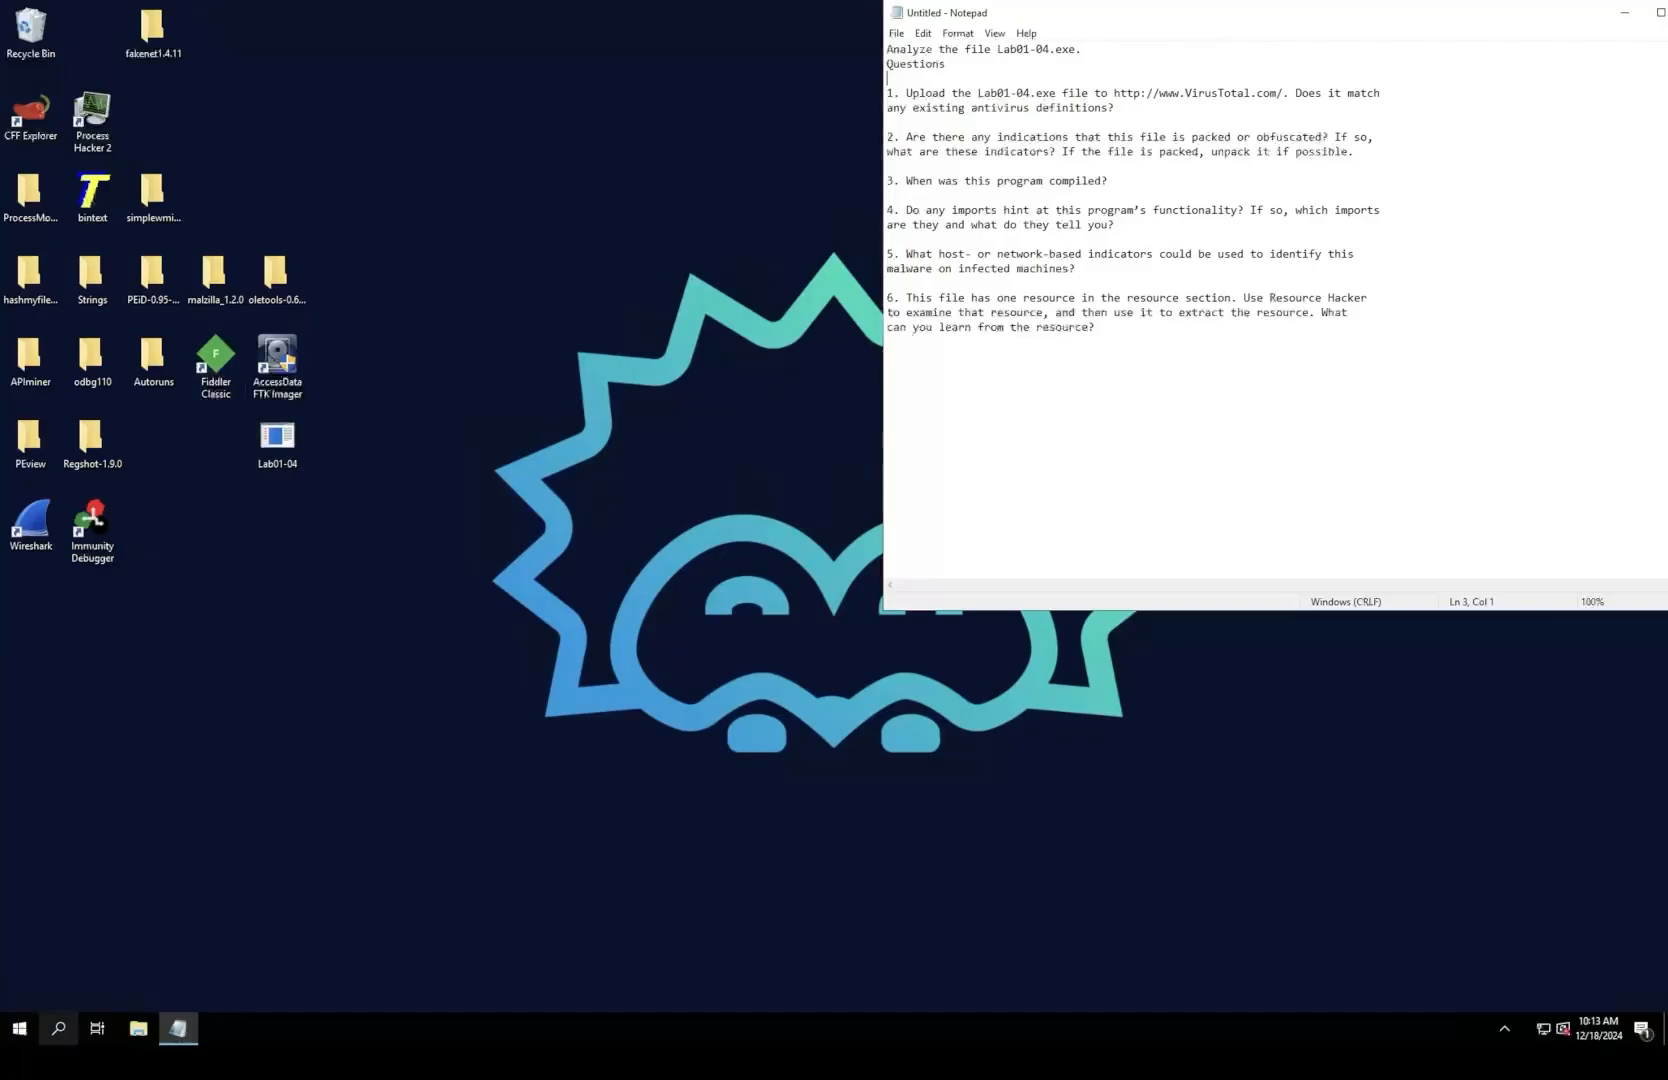
{"action": "left_click", "coordinate": [58, 1028]}
{"action": "type", "text": "chrome"}
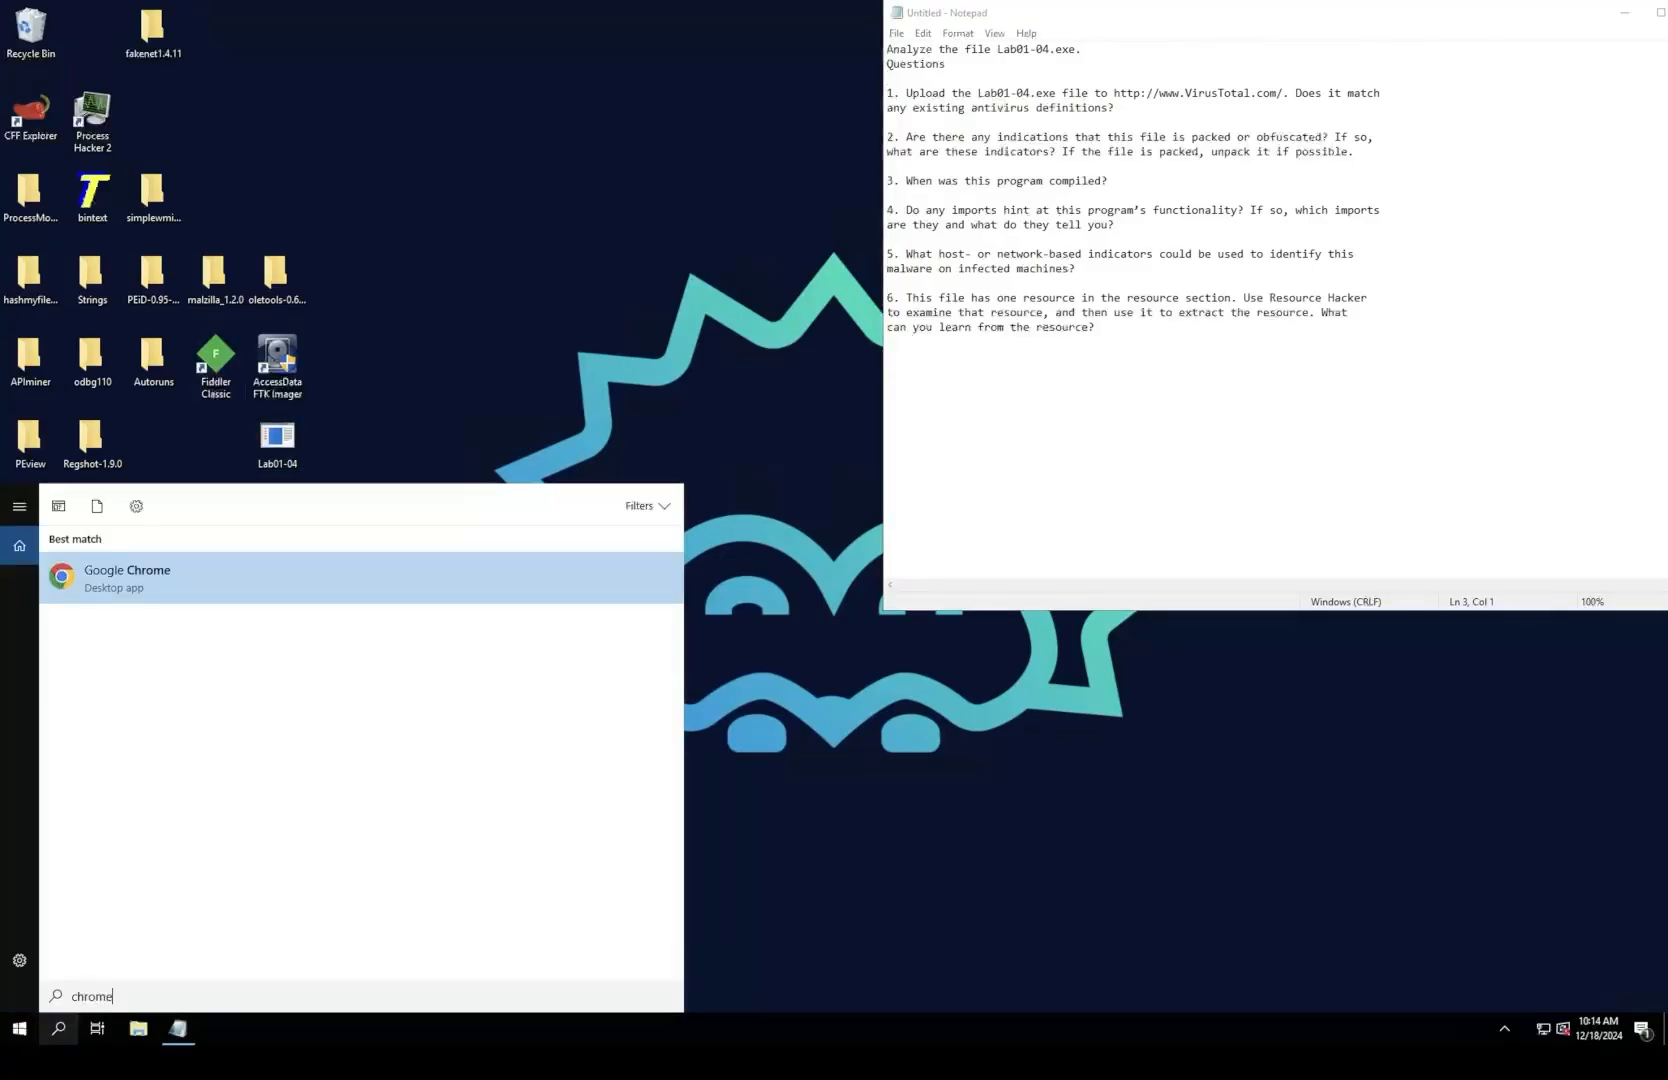
{"action": "key", "text": "Return"}
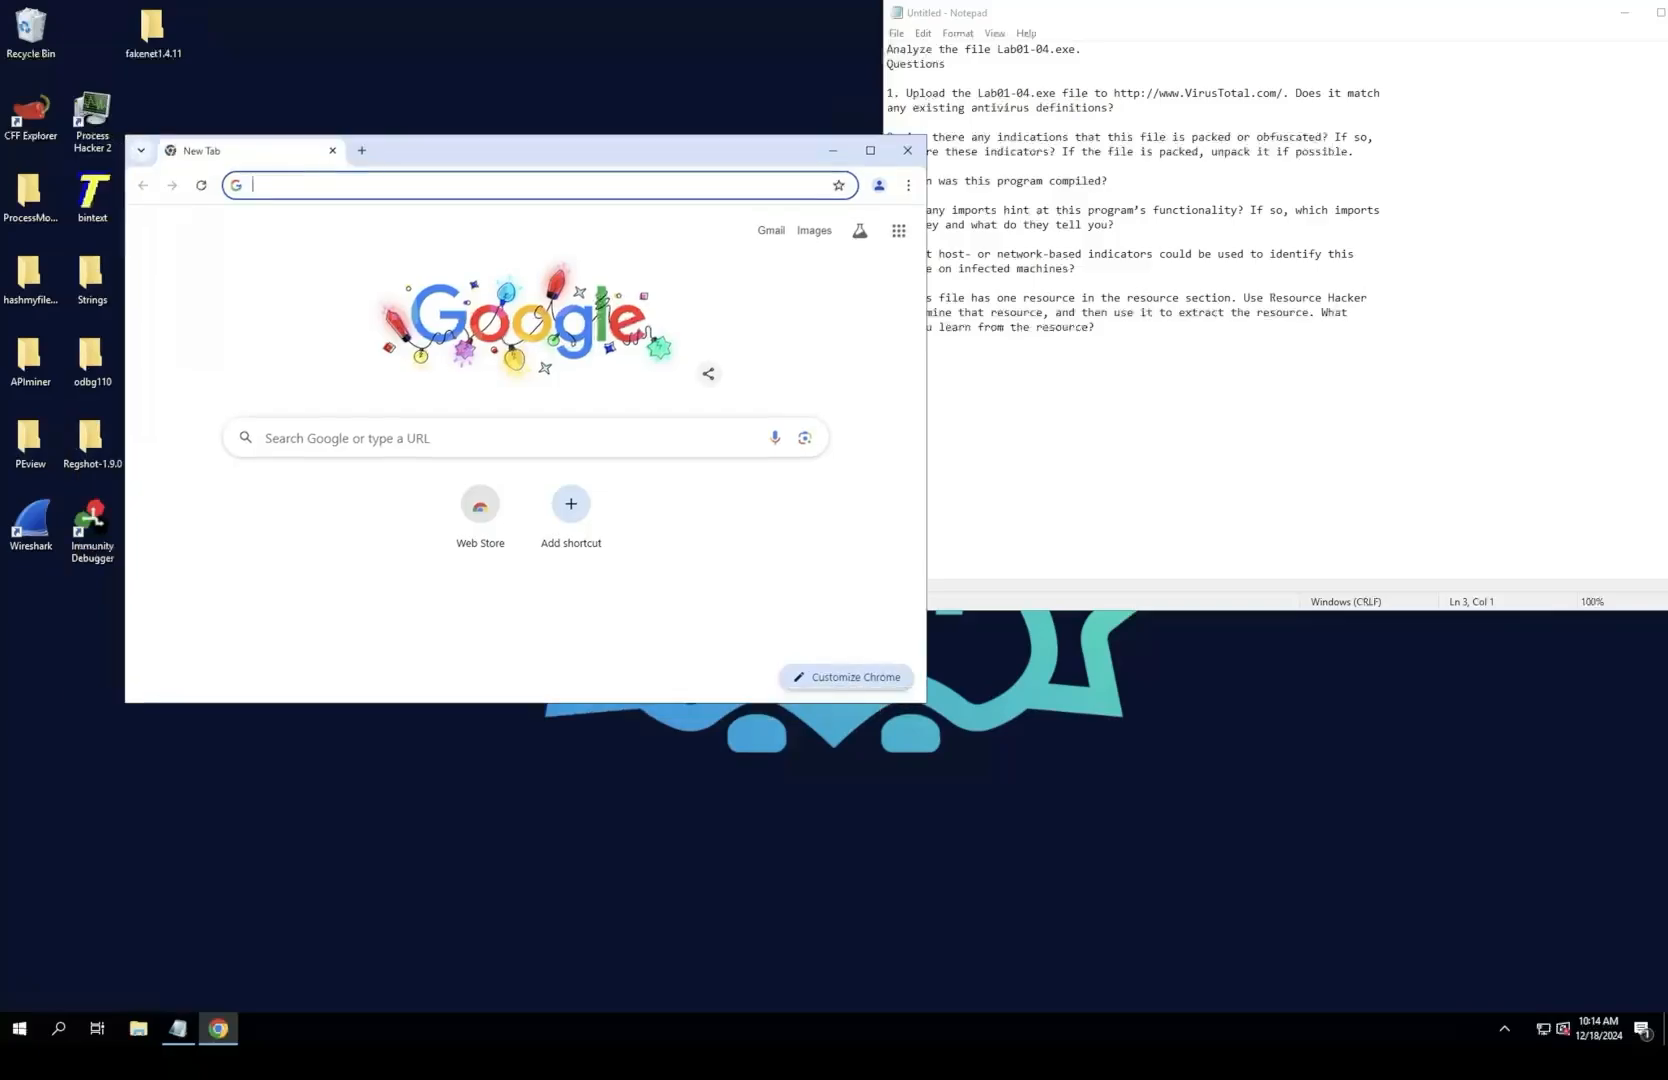
Step: Go to VirusTotal, upload Lab01-04 from the desktop for scanning, and maximize the browser window
{"action": "type", "text": "virustotal.com/gui/home/upload"}
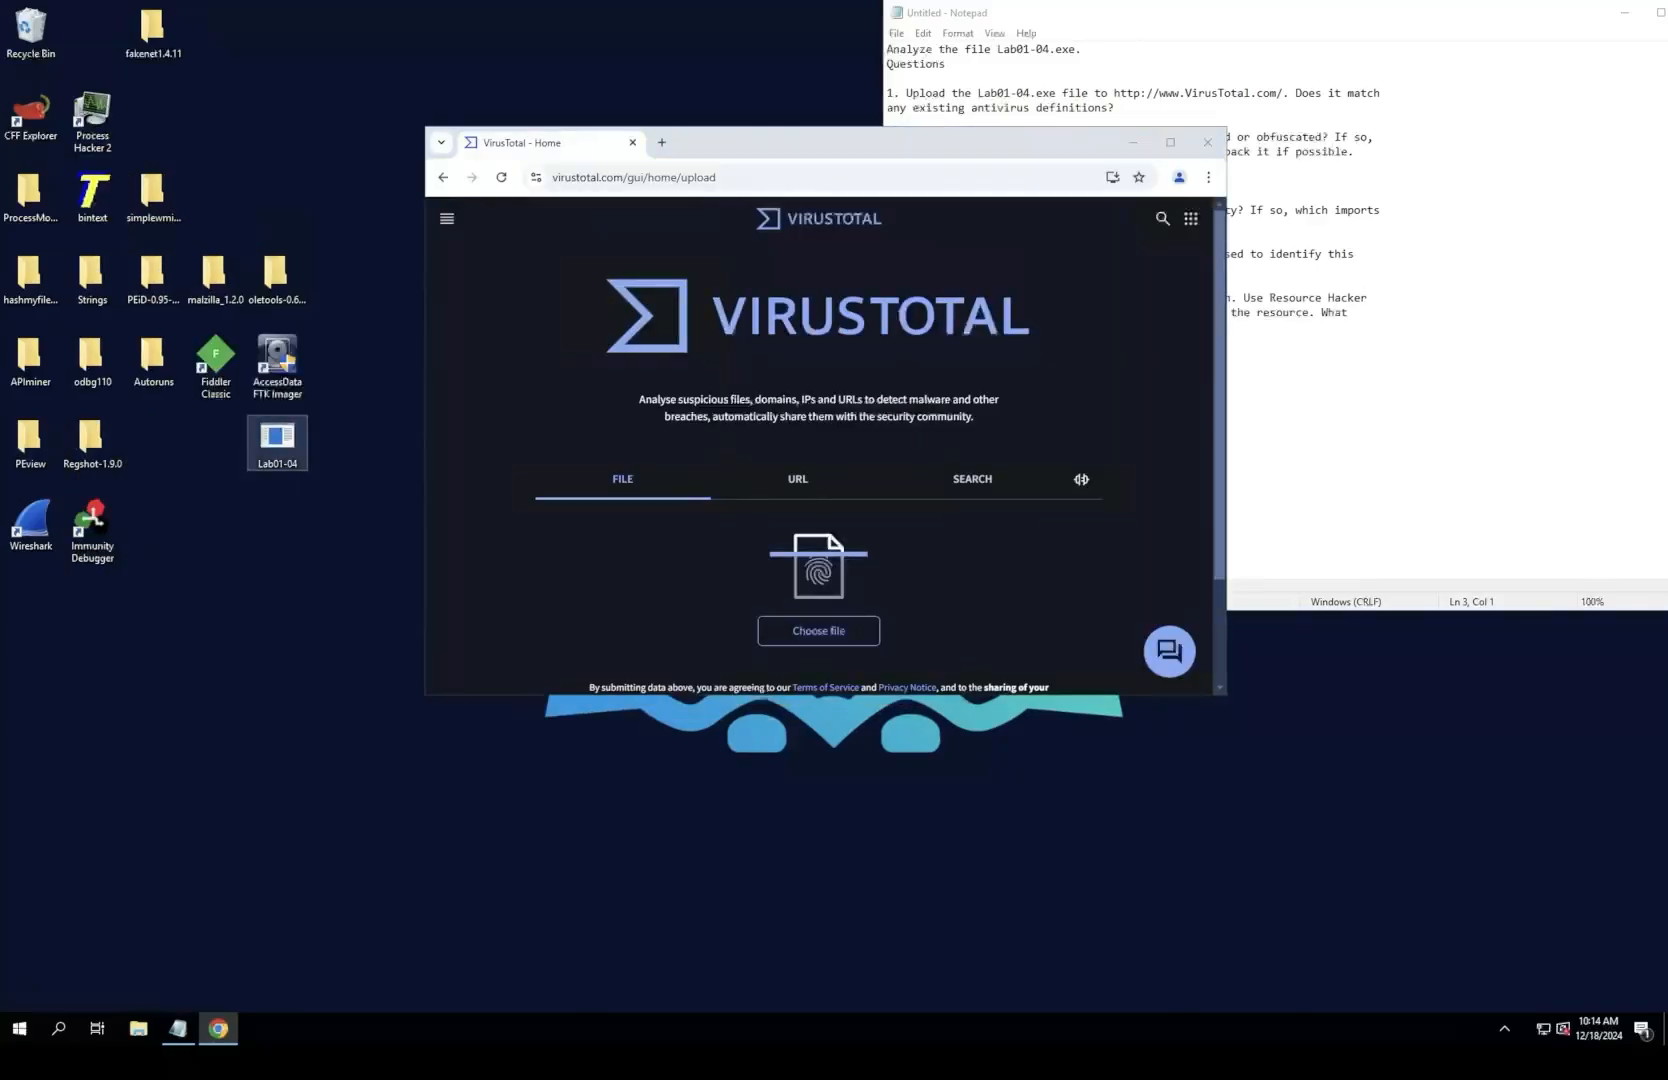
{"action": "left_click_drag", "start_coordinate": [277, 440], "coordinate": [820, 428]}
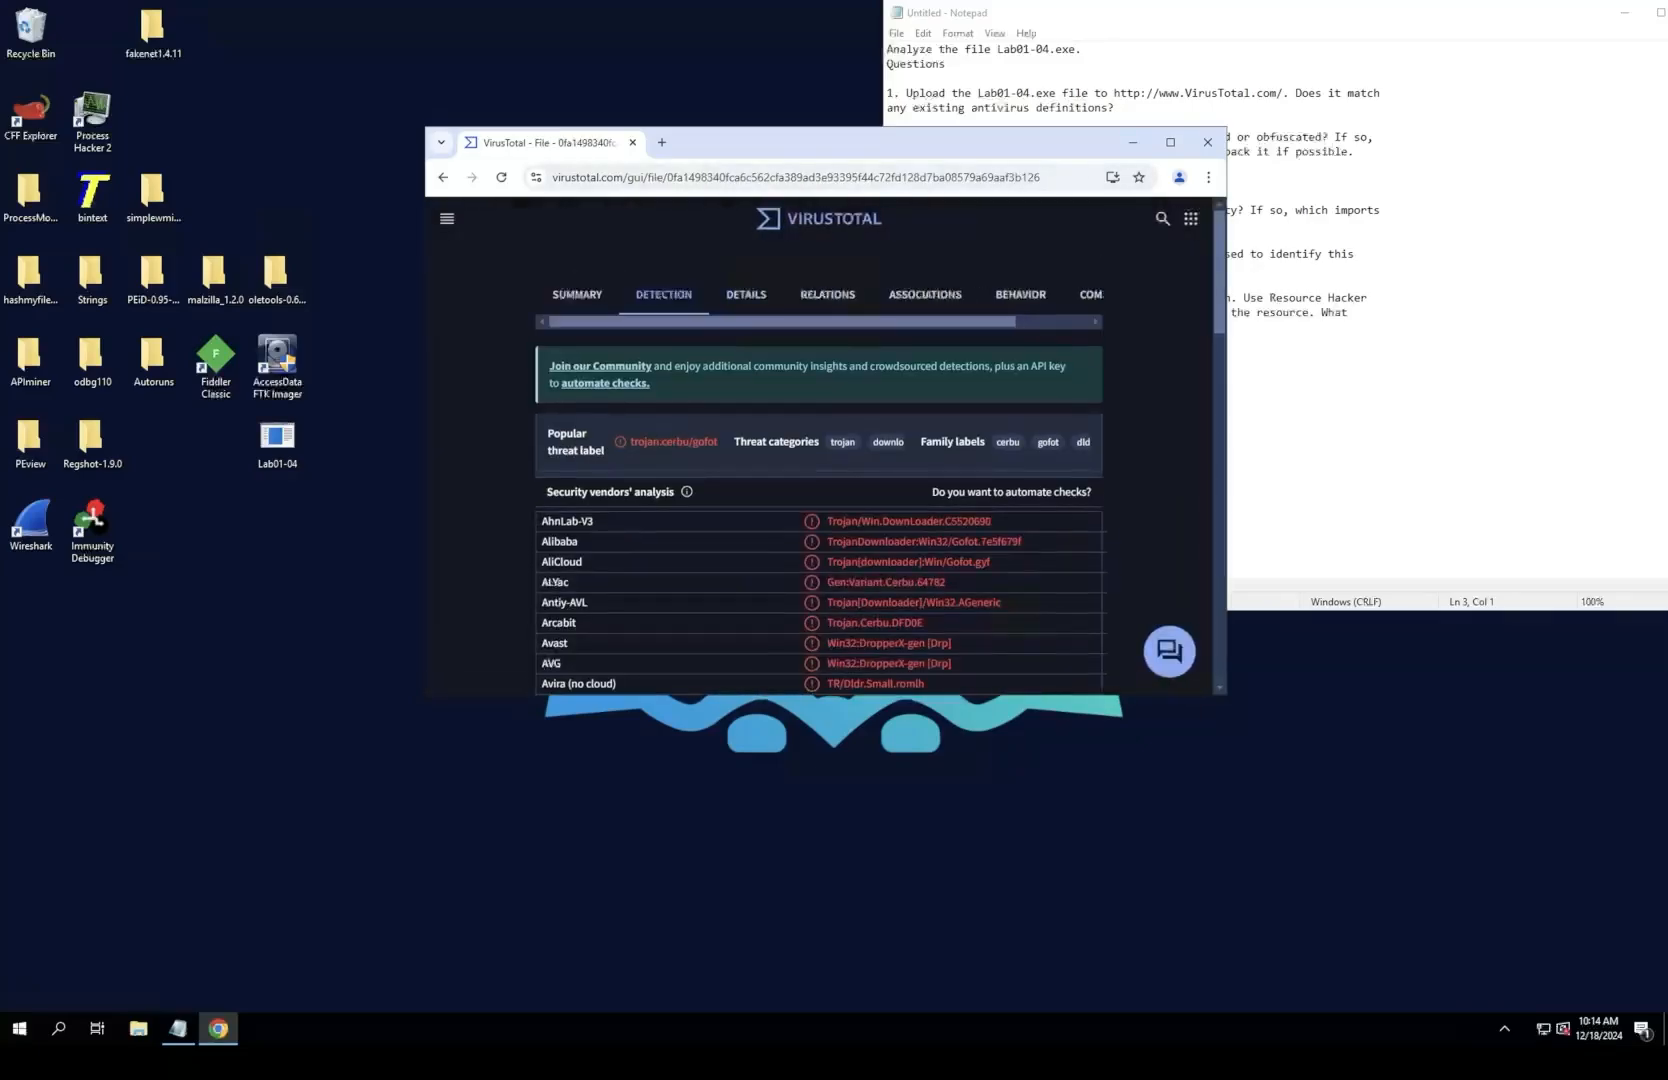
{"action": "left_click", "coordinate": [1170, 142]}
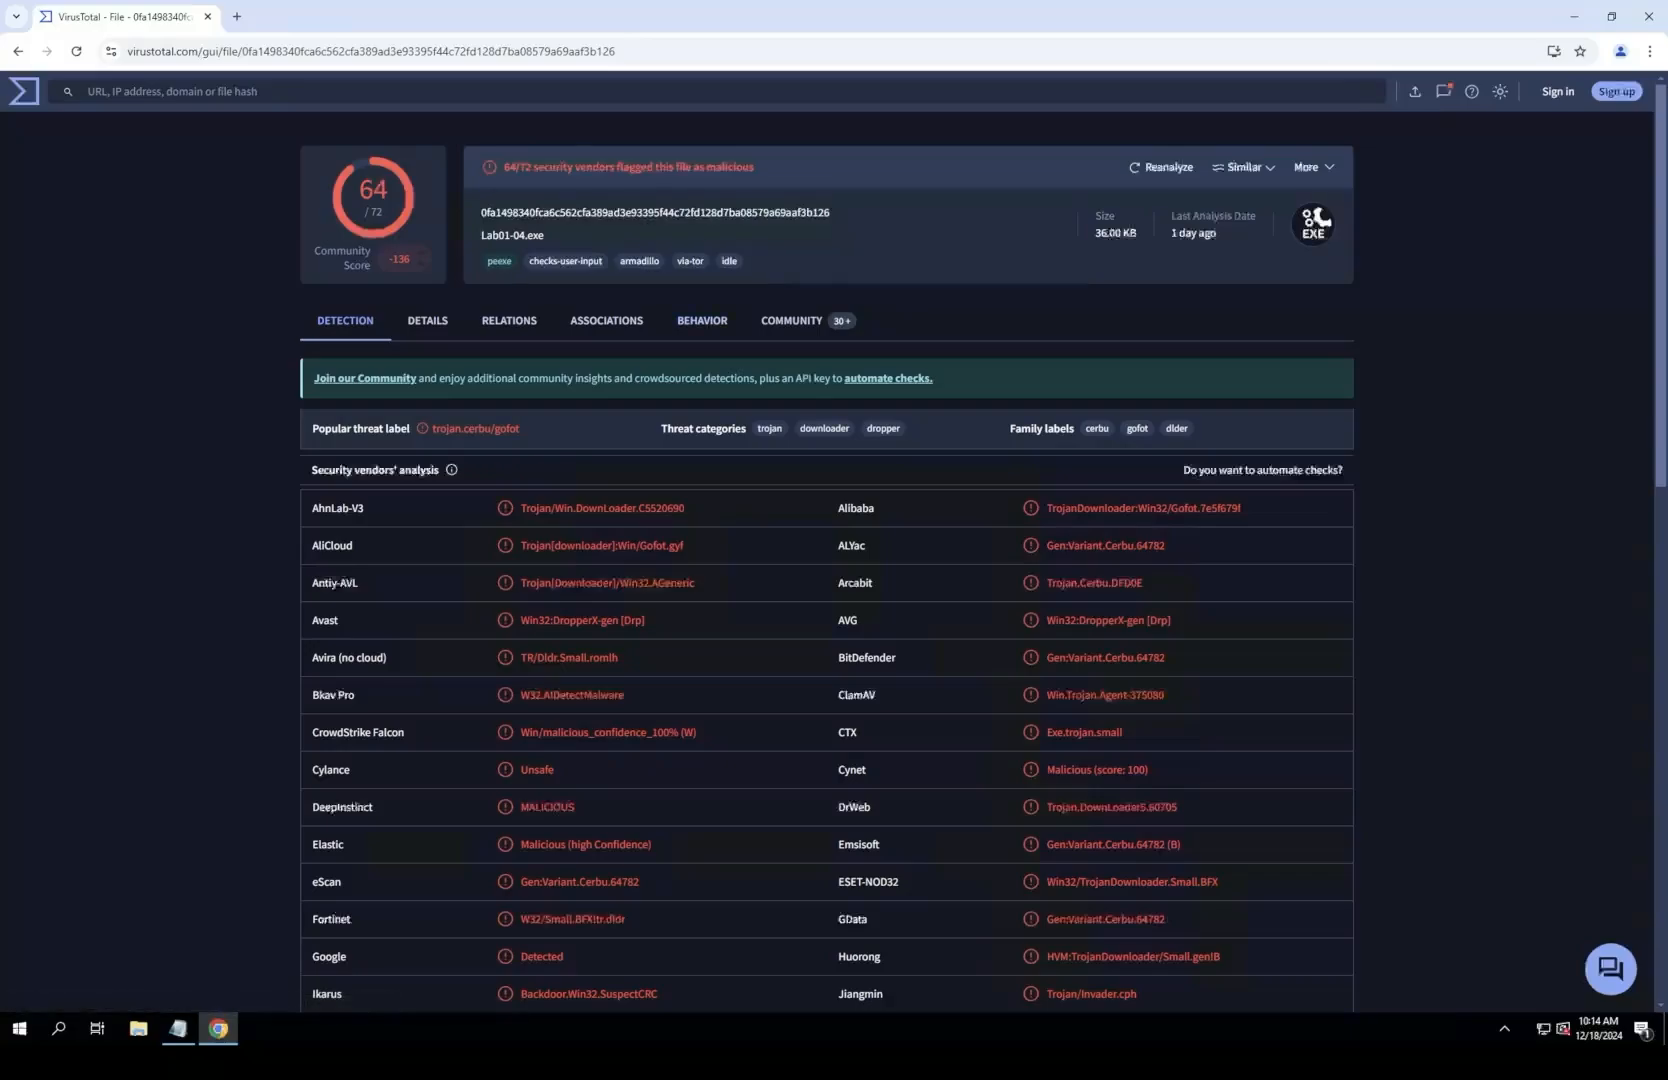
Step: Copy "64/72 security vendors flagged this file as malicious" from VirusTotal into the notes as the answer to question 1
{"action": "left_click_drag", "start_coordinate": [503, 167], "coordinate": [756, 167]}
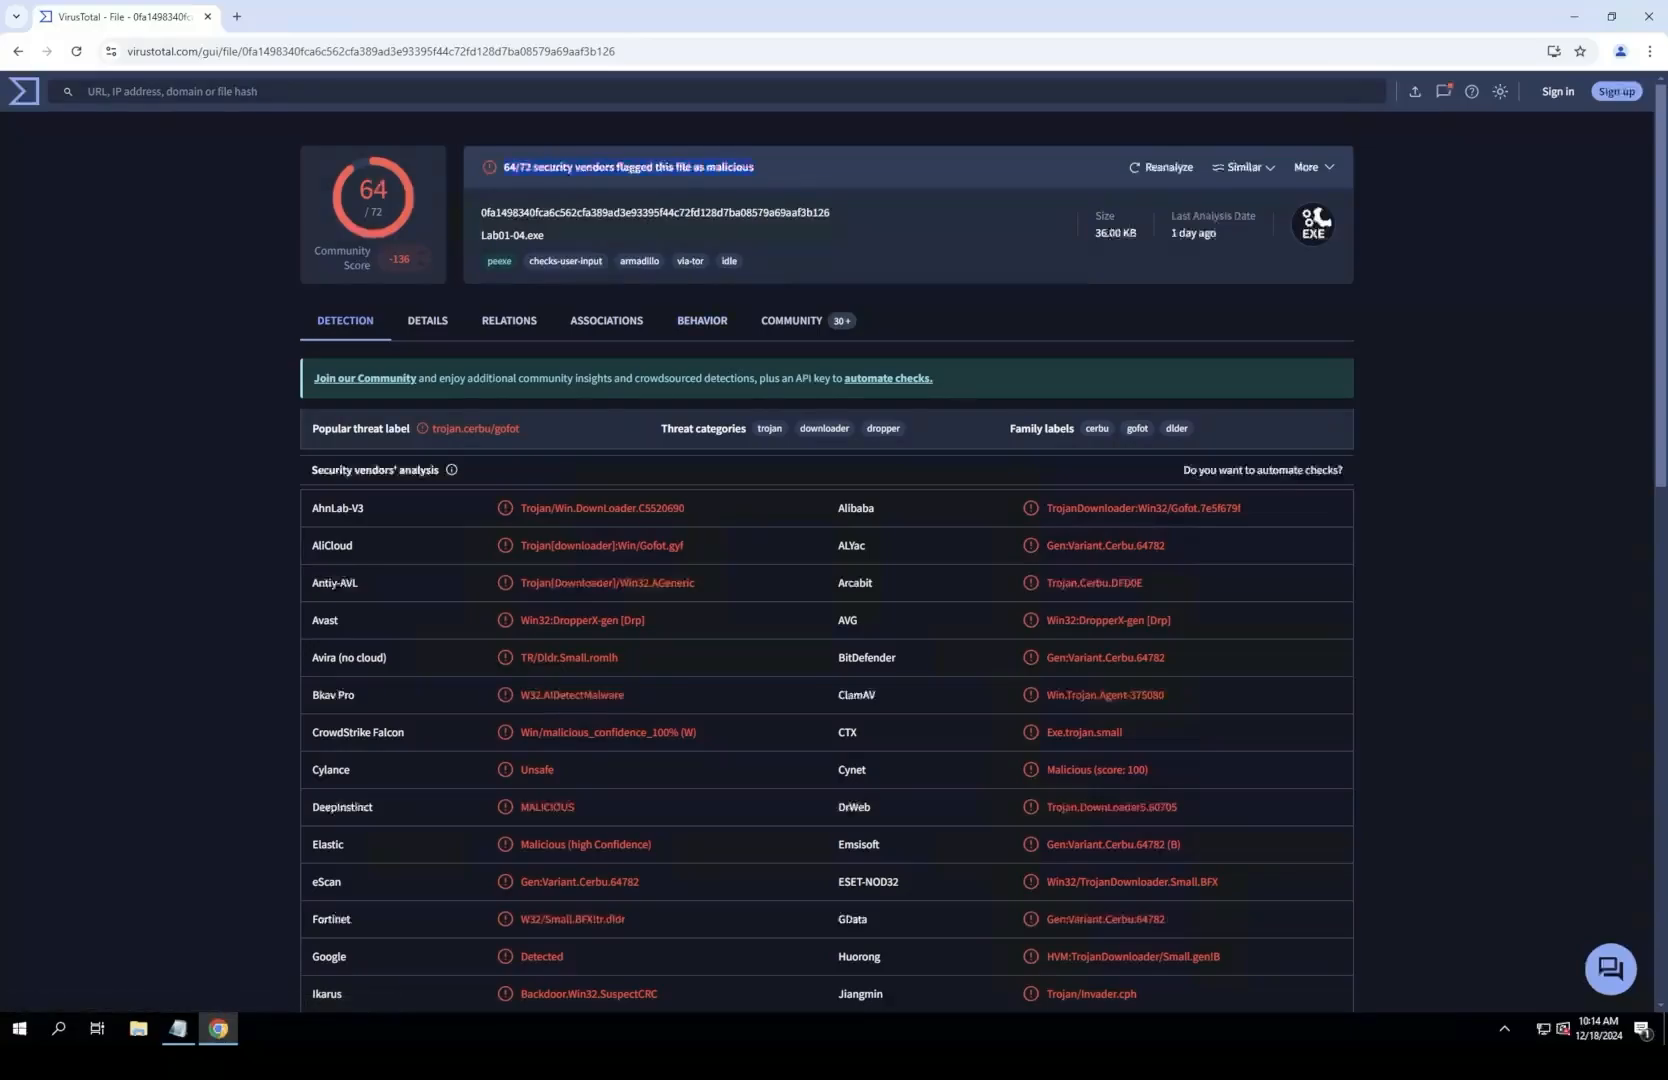
{"action": "right_click", "coordinate": [687, 158]}
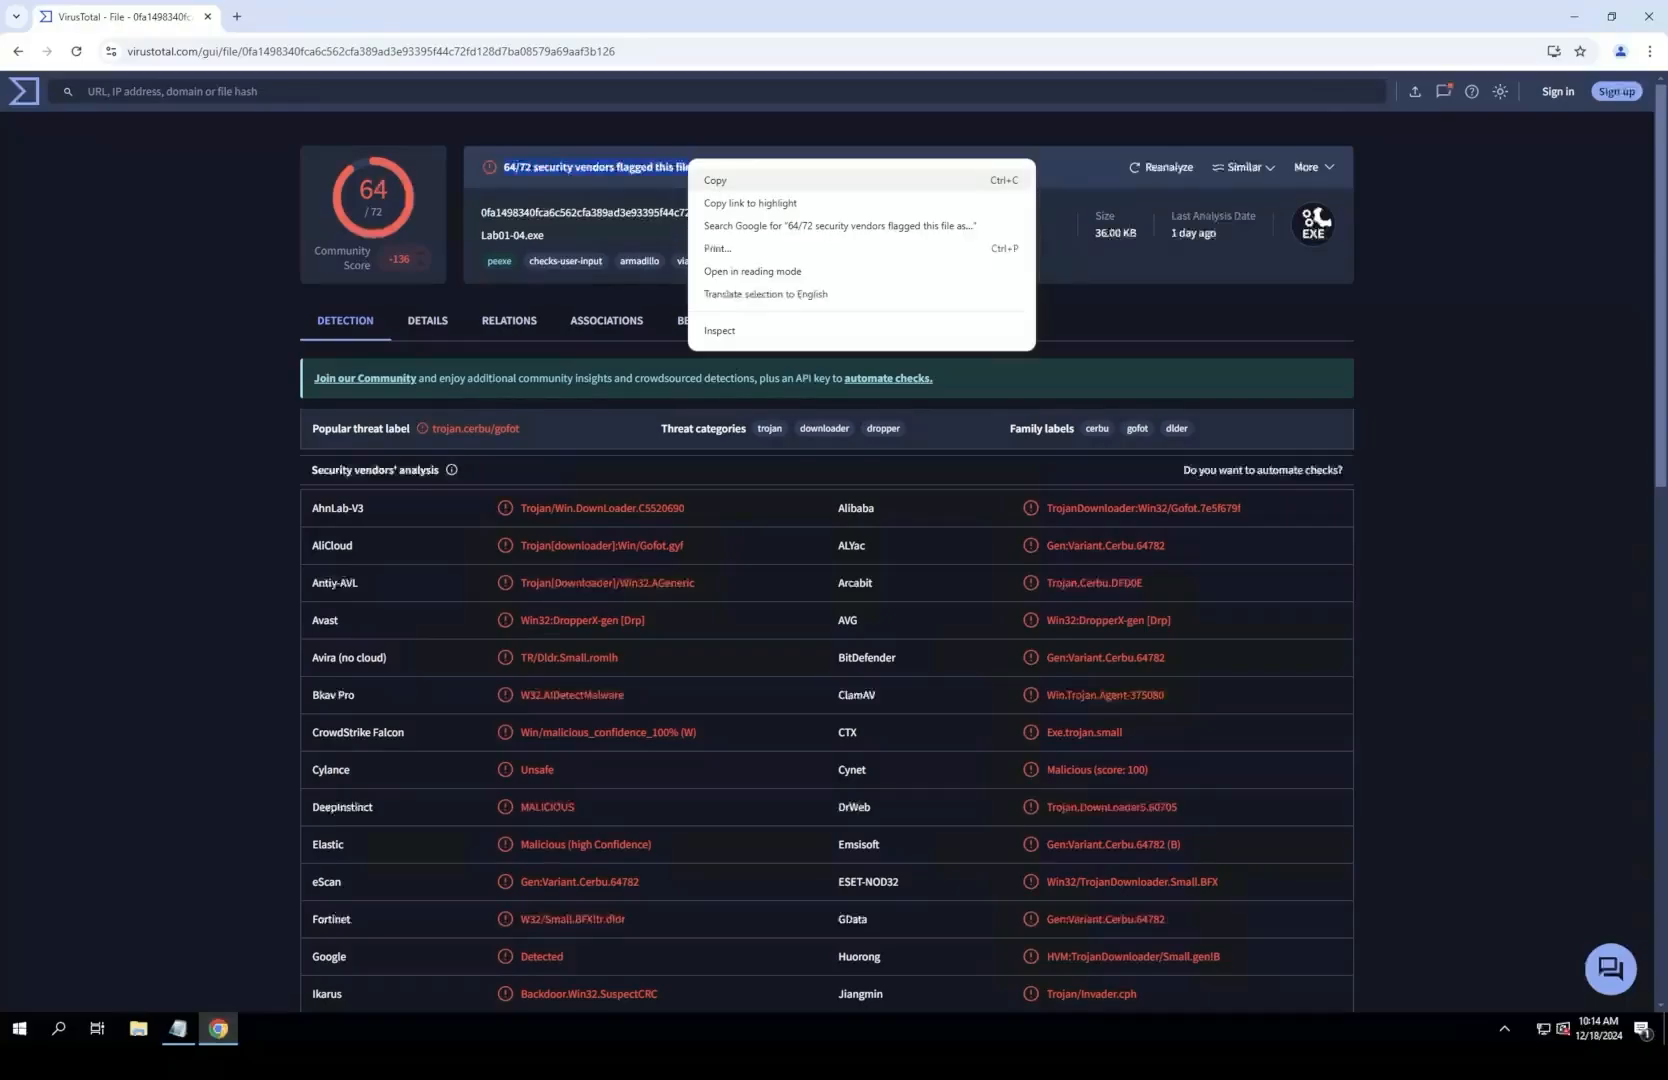
{"action": "left_click", "coordinate": [720, 179]}
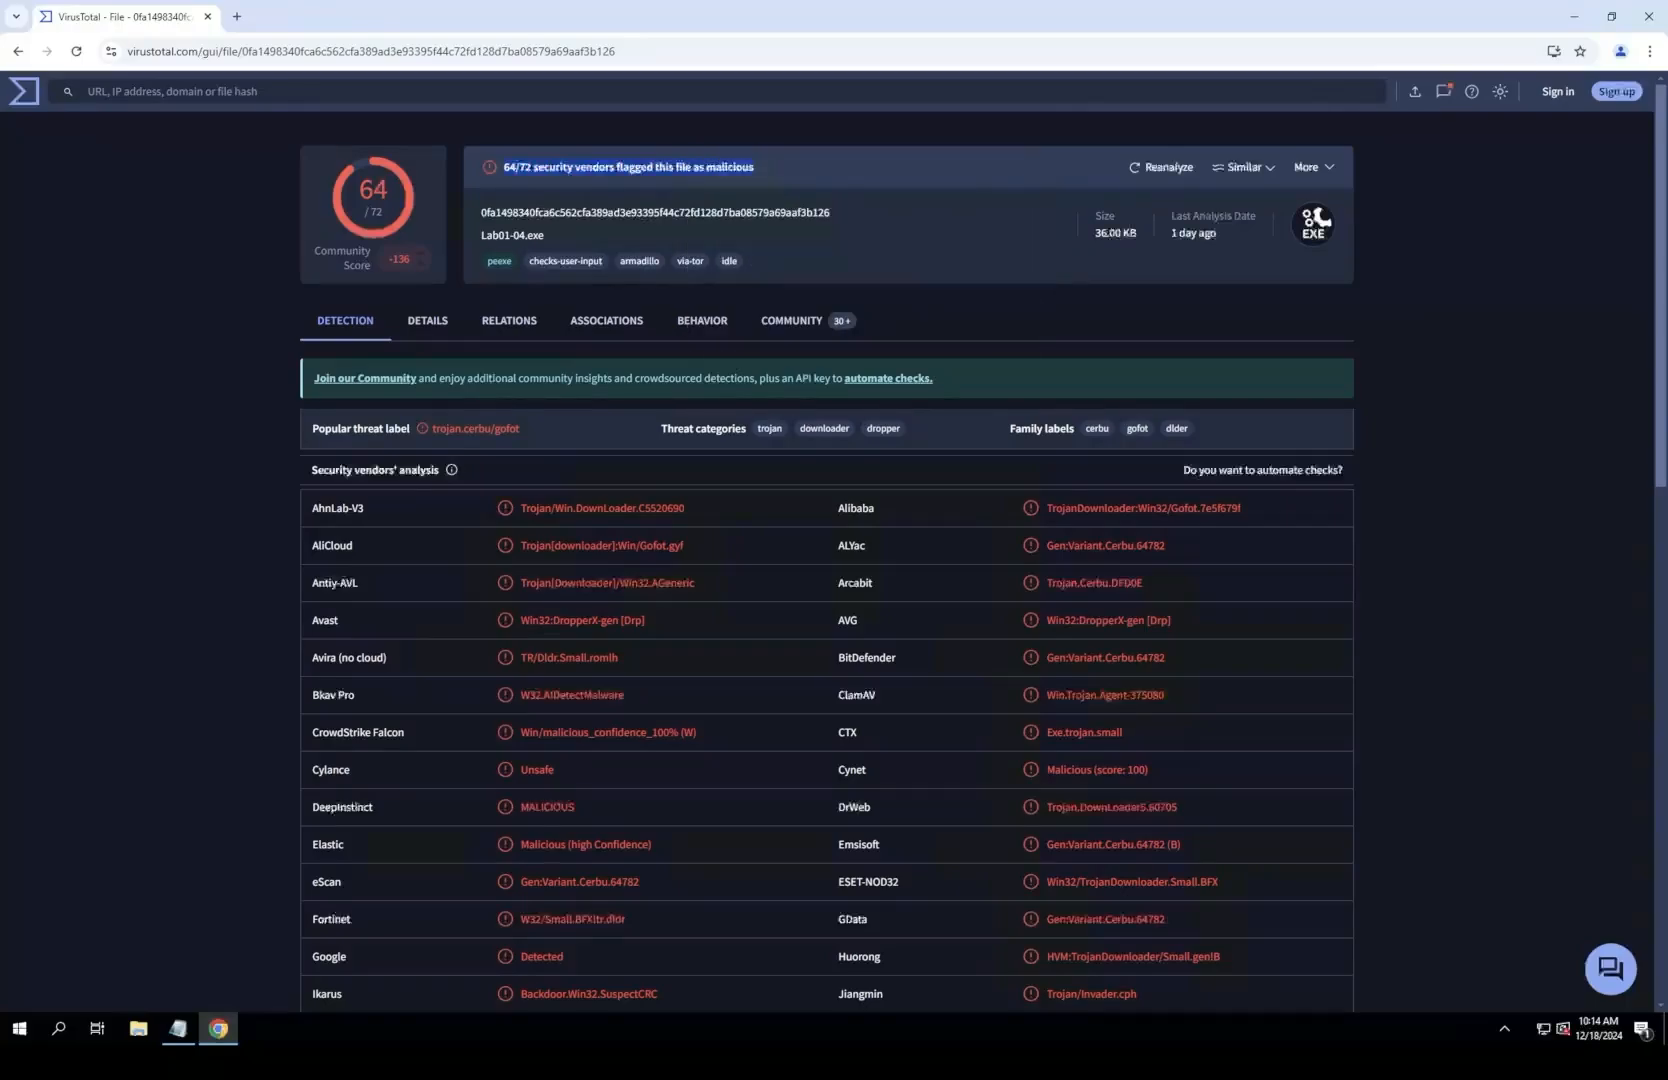
{"action": "left_click_drag", "start_coordinate": [380, 16], "coordinate": [404, 168]}
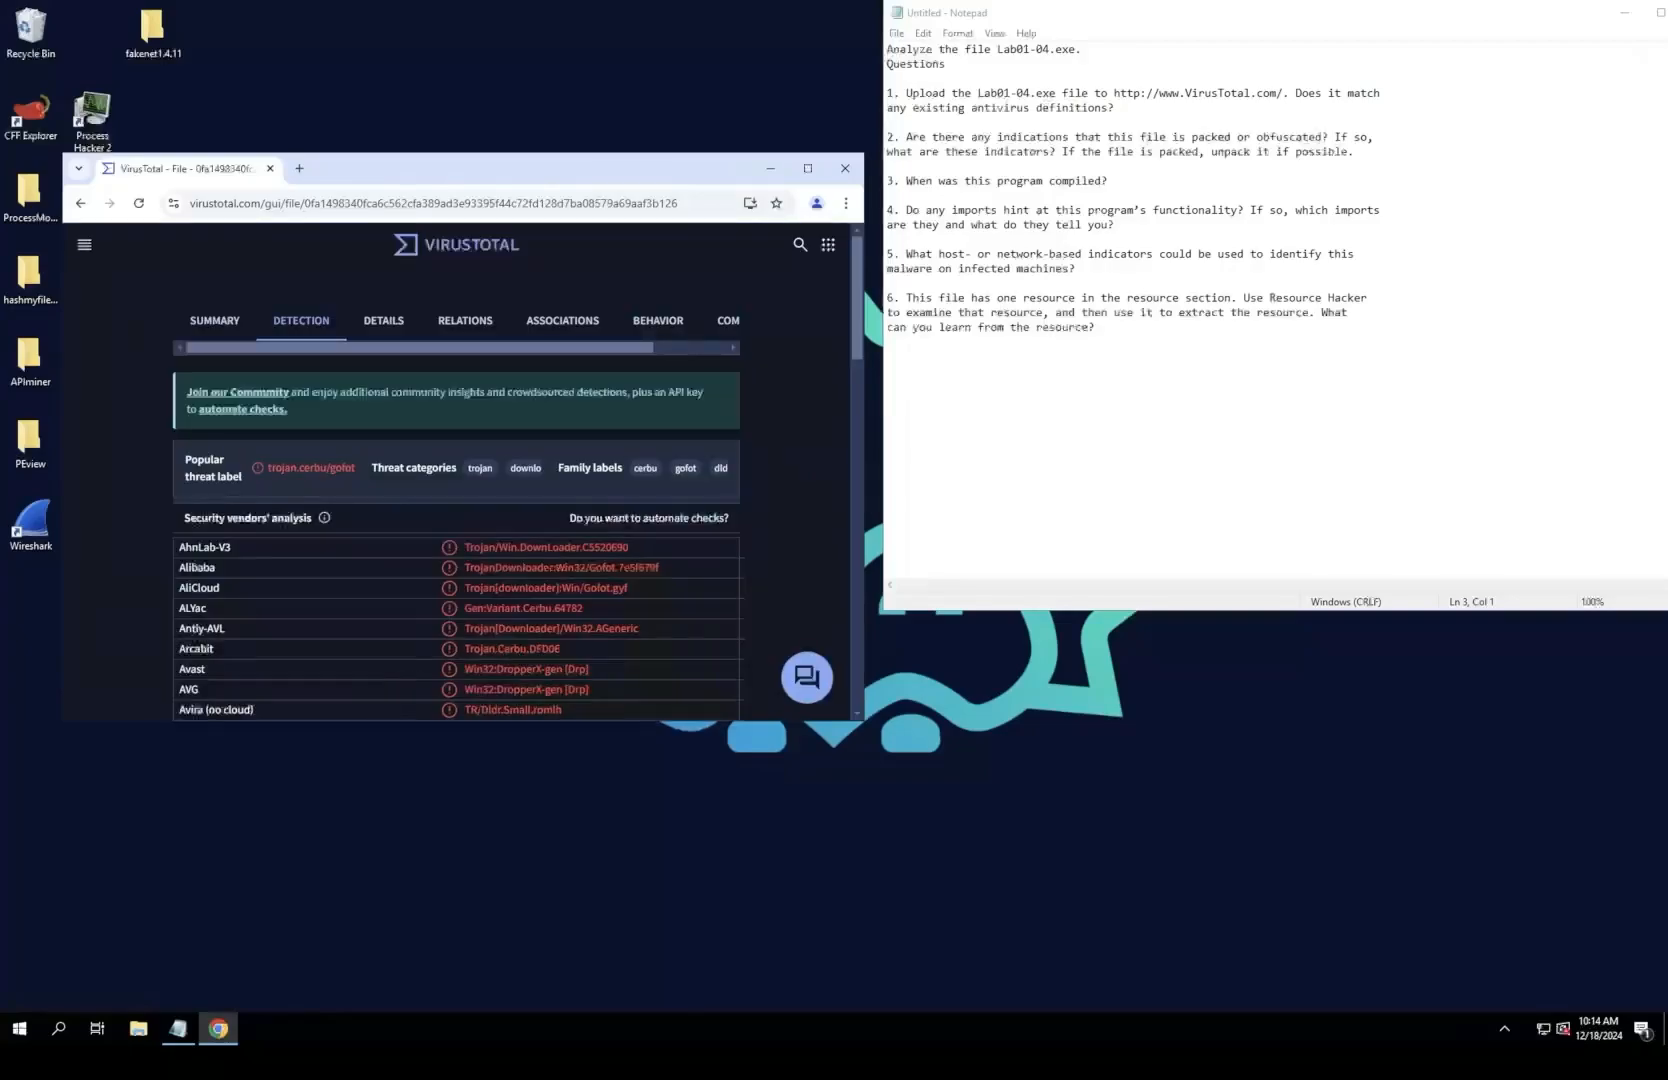
{"action": "left_click", "coordinate": [1118, 108]}
{"action": "key", "text": "Return"}
{"action": "key", "text": "Return"}
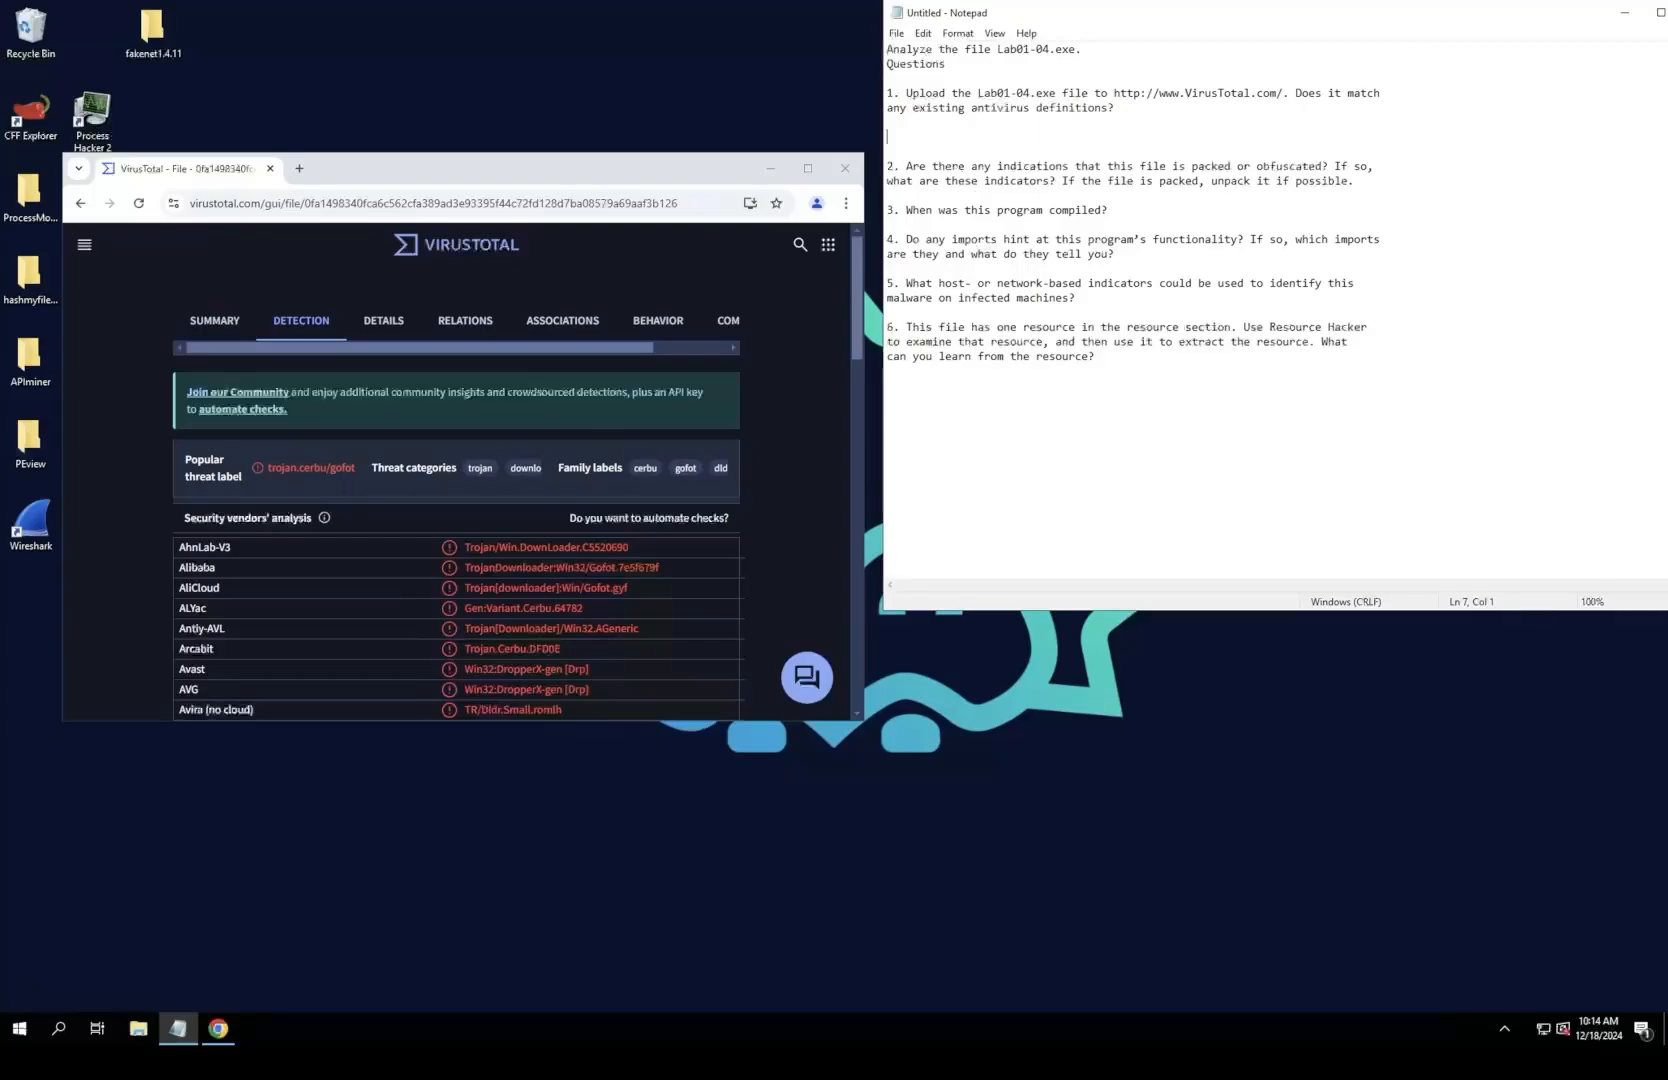
{"action": "key", "text": "ctrl+v"}
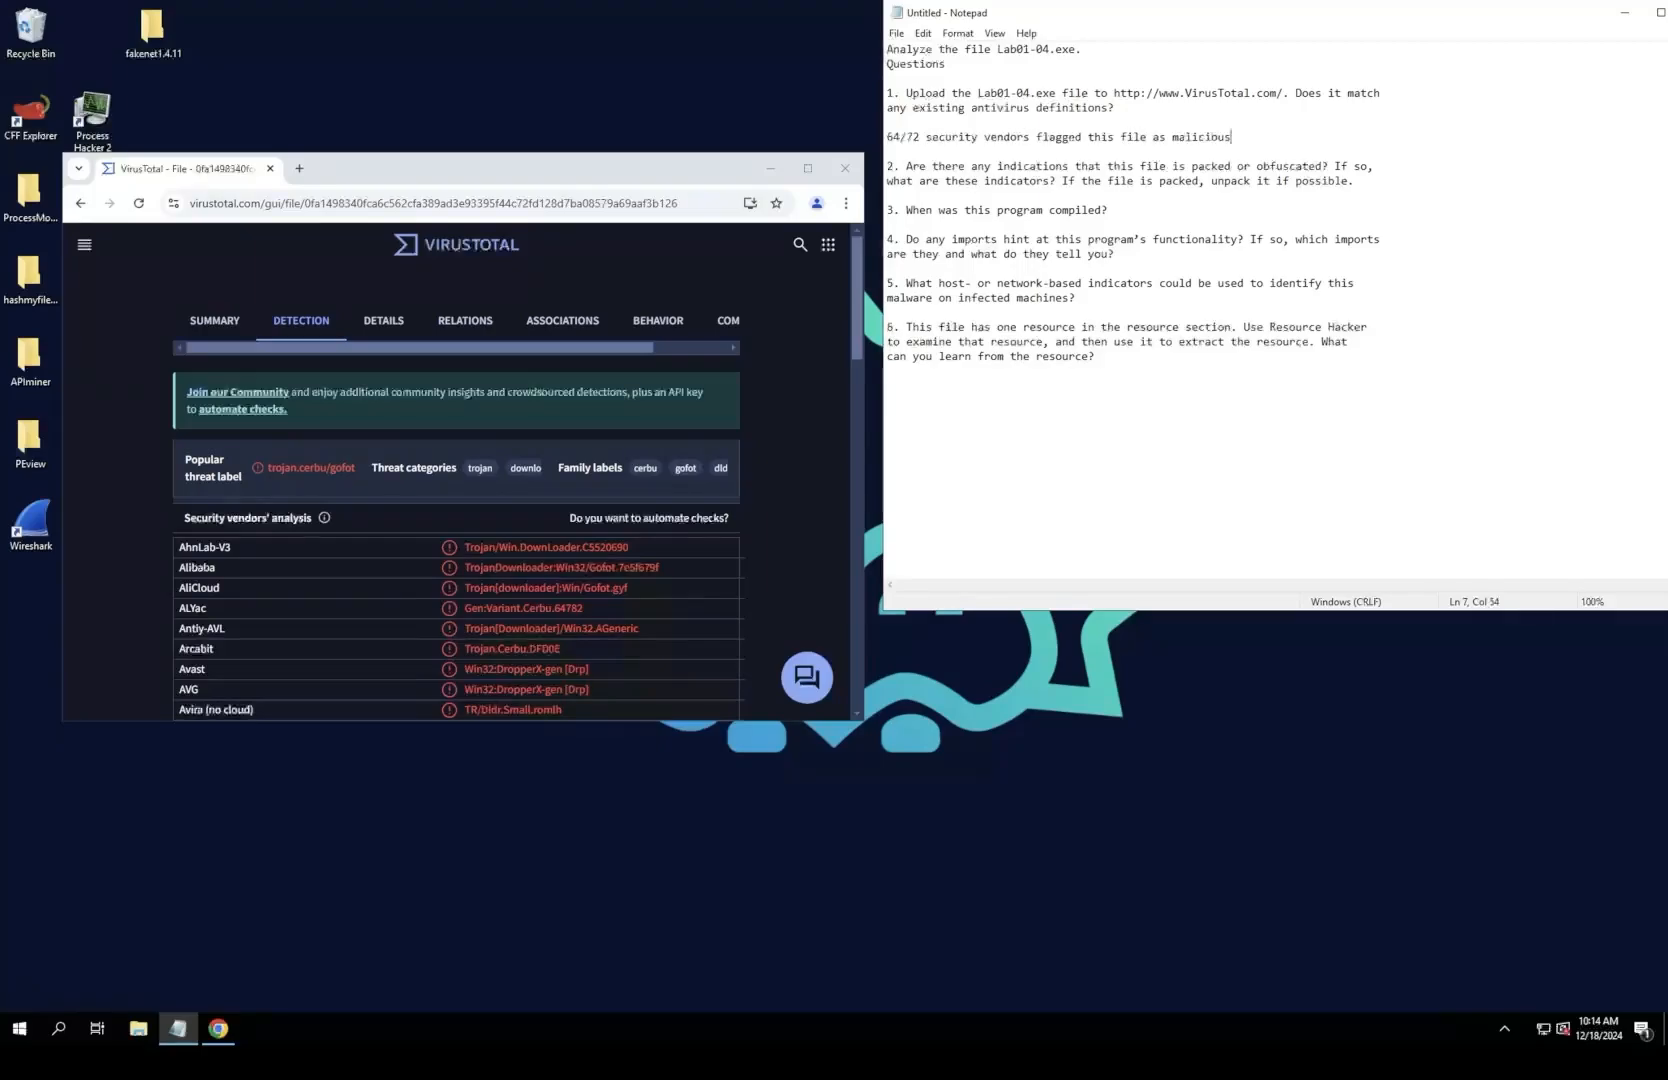
Step: Examine the VirusTotal details of Lab01-04.exe, comparing the virtual and raw sizes of the .rsrc and .rdata sections
{"action": "left_click_drag", "start_coordinate": [530, 168], "coordinate": [627, 225]}
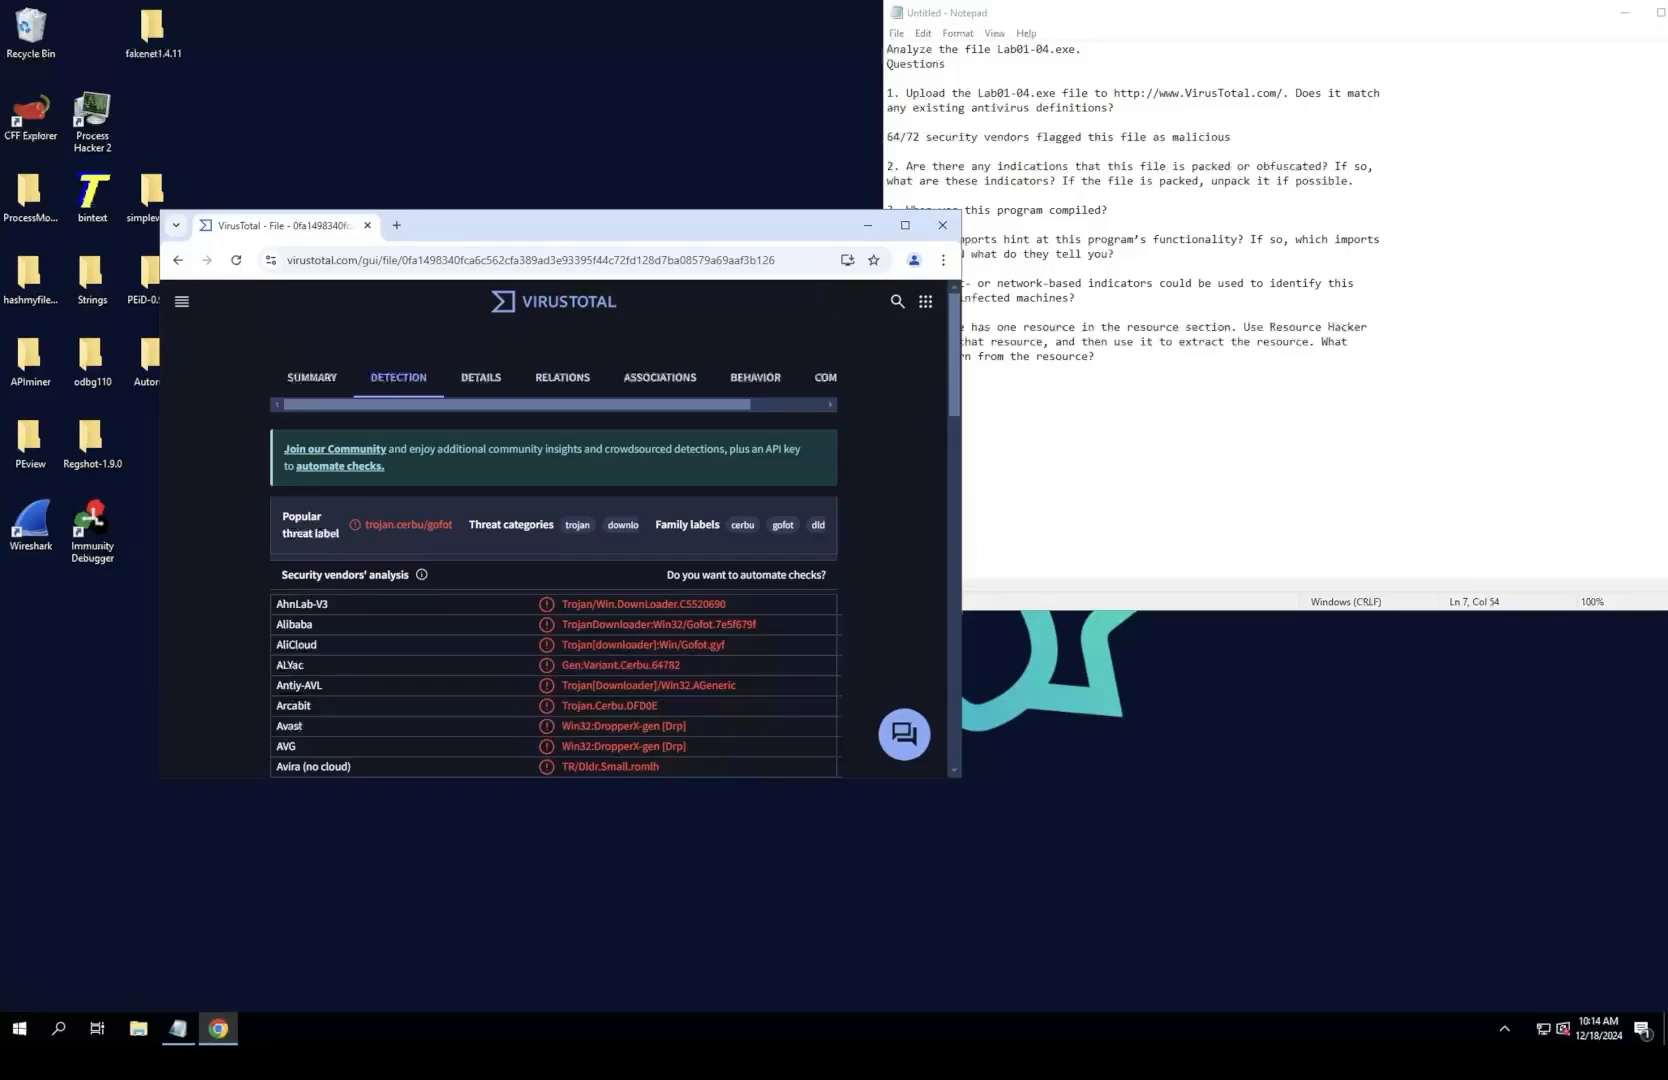
{"action": "left_click", "coordinate": [905, 225]}
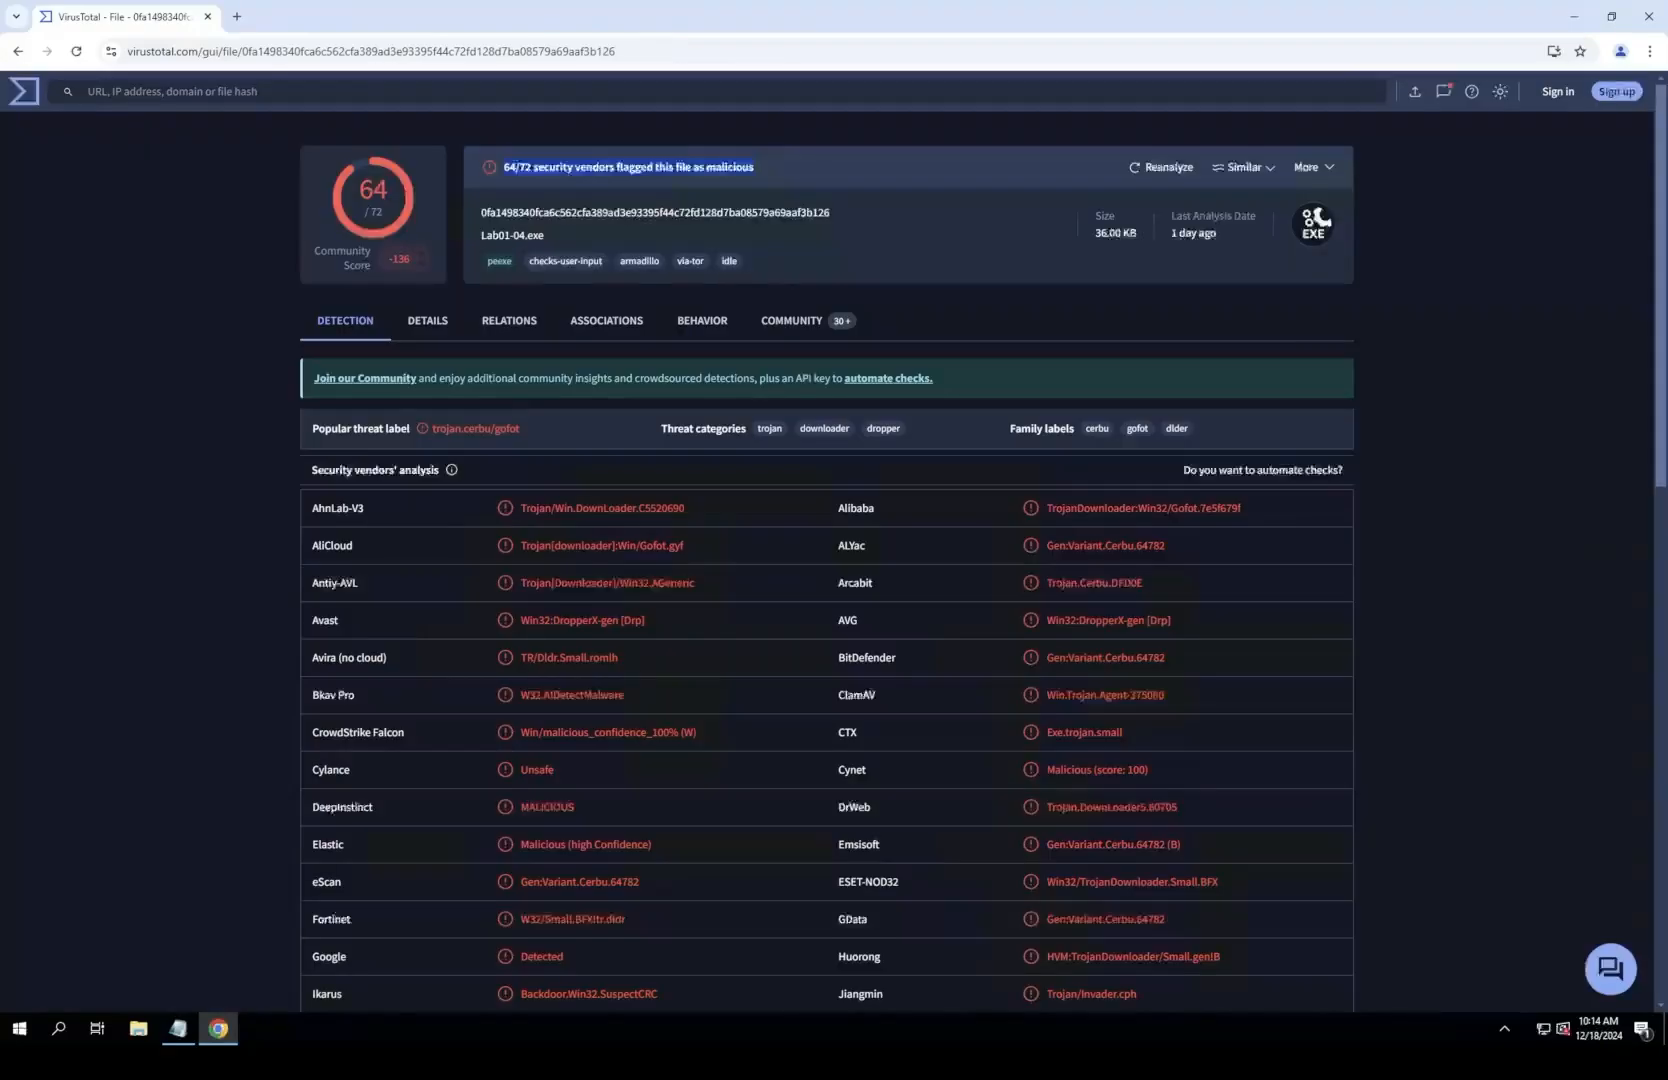
{"action": "left_click", "coordinate": [532, 619]}
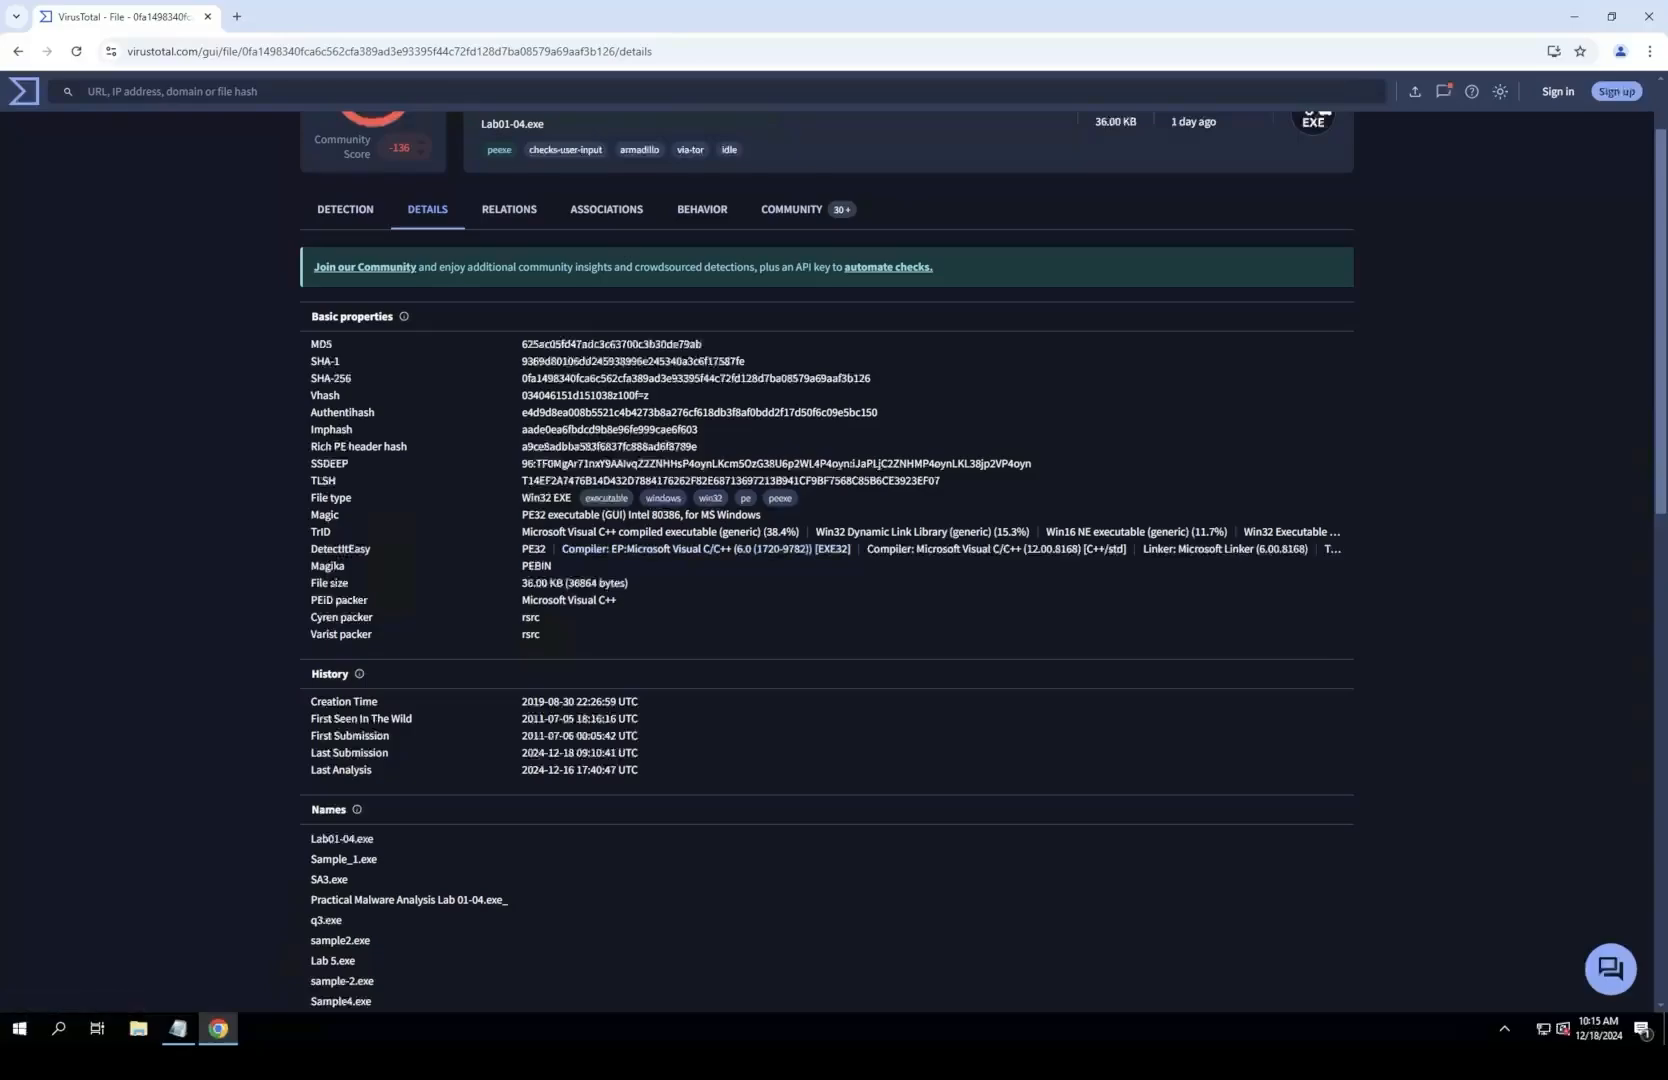
{"action": "scroll", "coordinate": [827, 560], "scroll_direction": "down", "scroll_amount": 3}
{"action": "scroll", "coordinate": [445, 803], "scroll_direction": "down", "scroll_amount": 5}
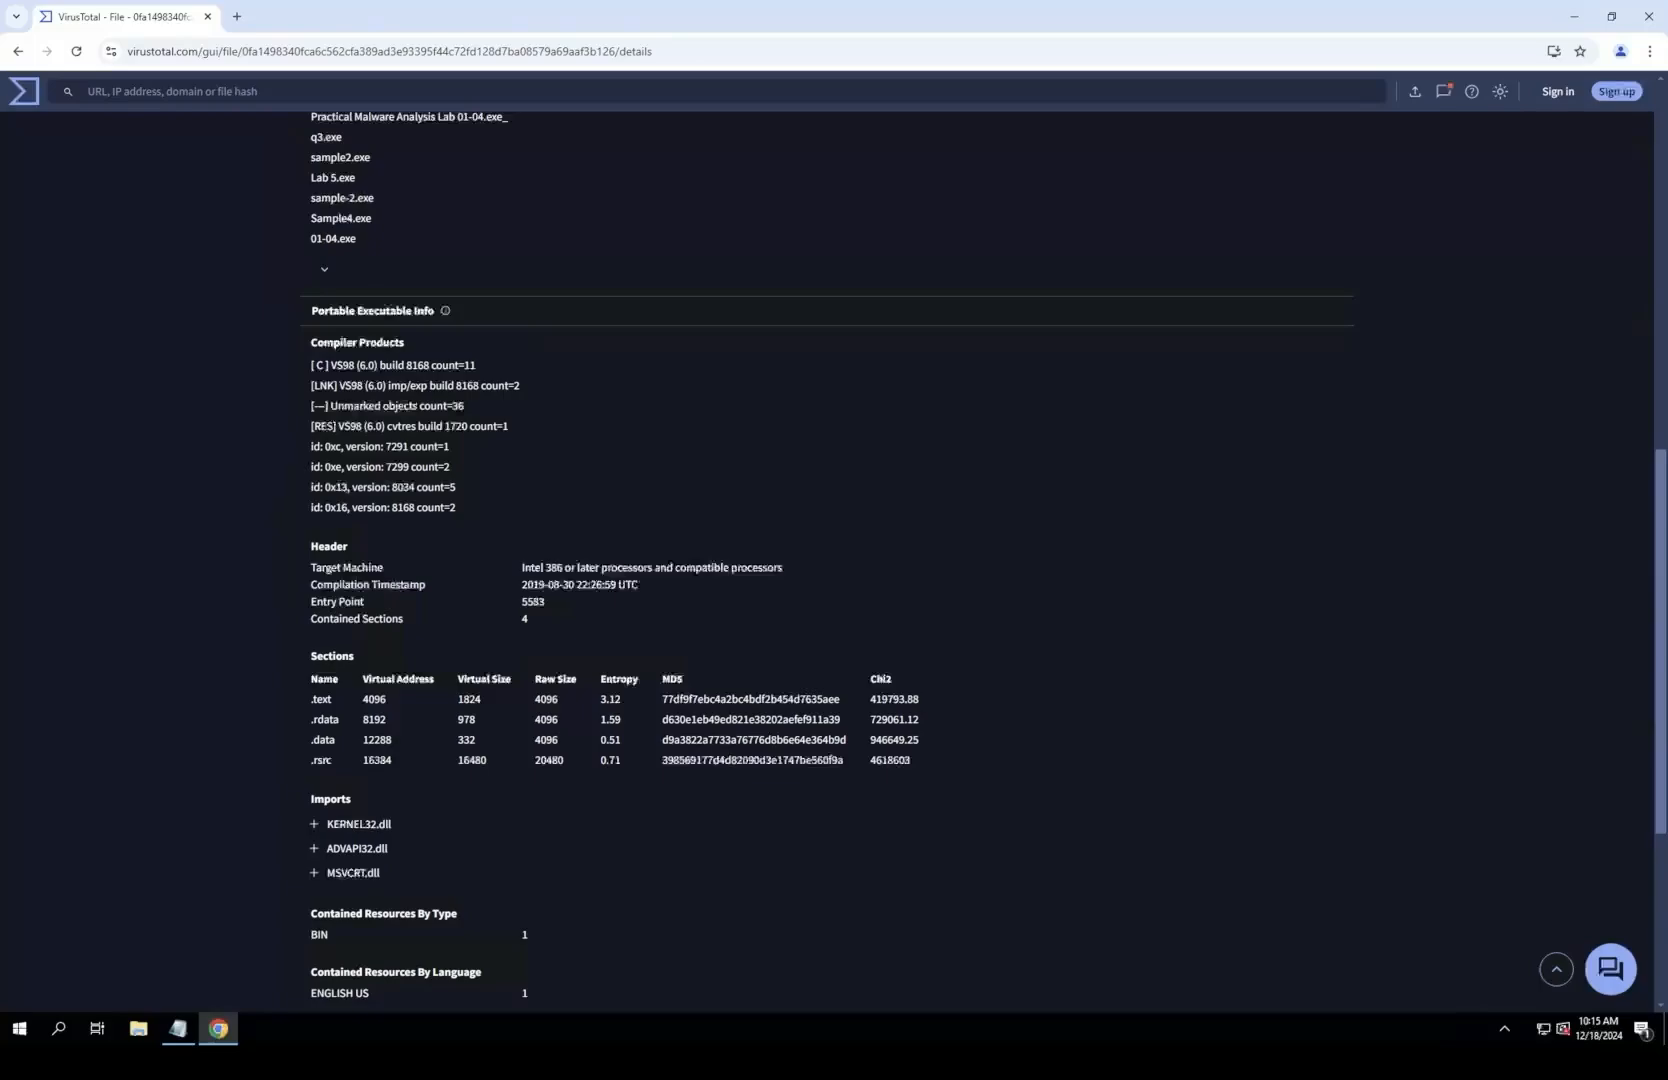
{"action": "left_click_drag", "start_coordinate": [458, 760], "coordinate": [565, 760]}
{"action": "left_click_drag", "start_coordinate": [457, 719], "coordinate": [559, 719]}
{"action": "scroll", "coordinate": [834, 540], "scroll_direction": "down", "scroll_amount": 2}
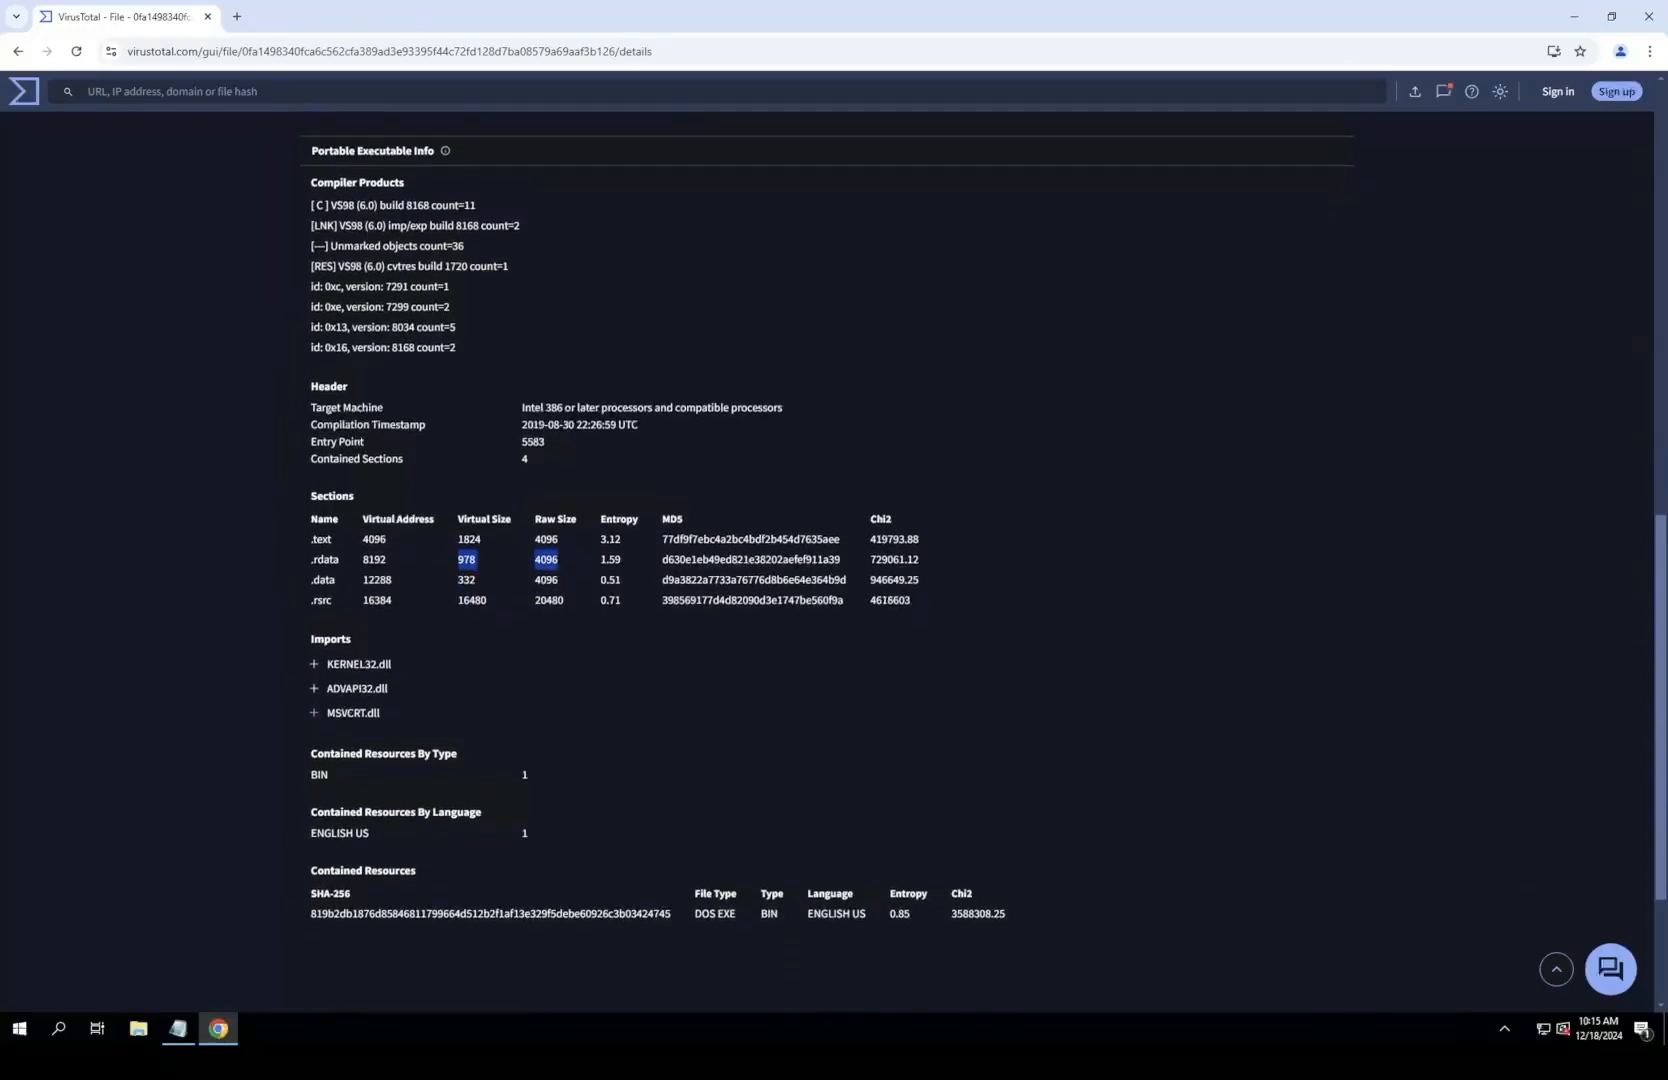
Step: Expand the imported functions of MSVCRT.dll, ADVAPI32.dll and KERNEL32.dll in the VirusTotal details
{"action": "left_click", "coordinate": [314, 713]}
{"action": "left_click", "coordinate": [314, 688]}
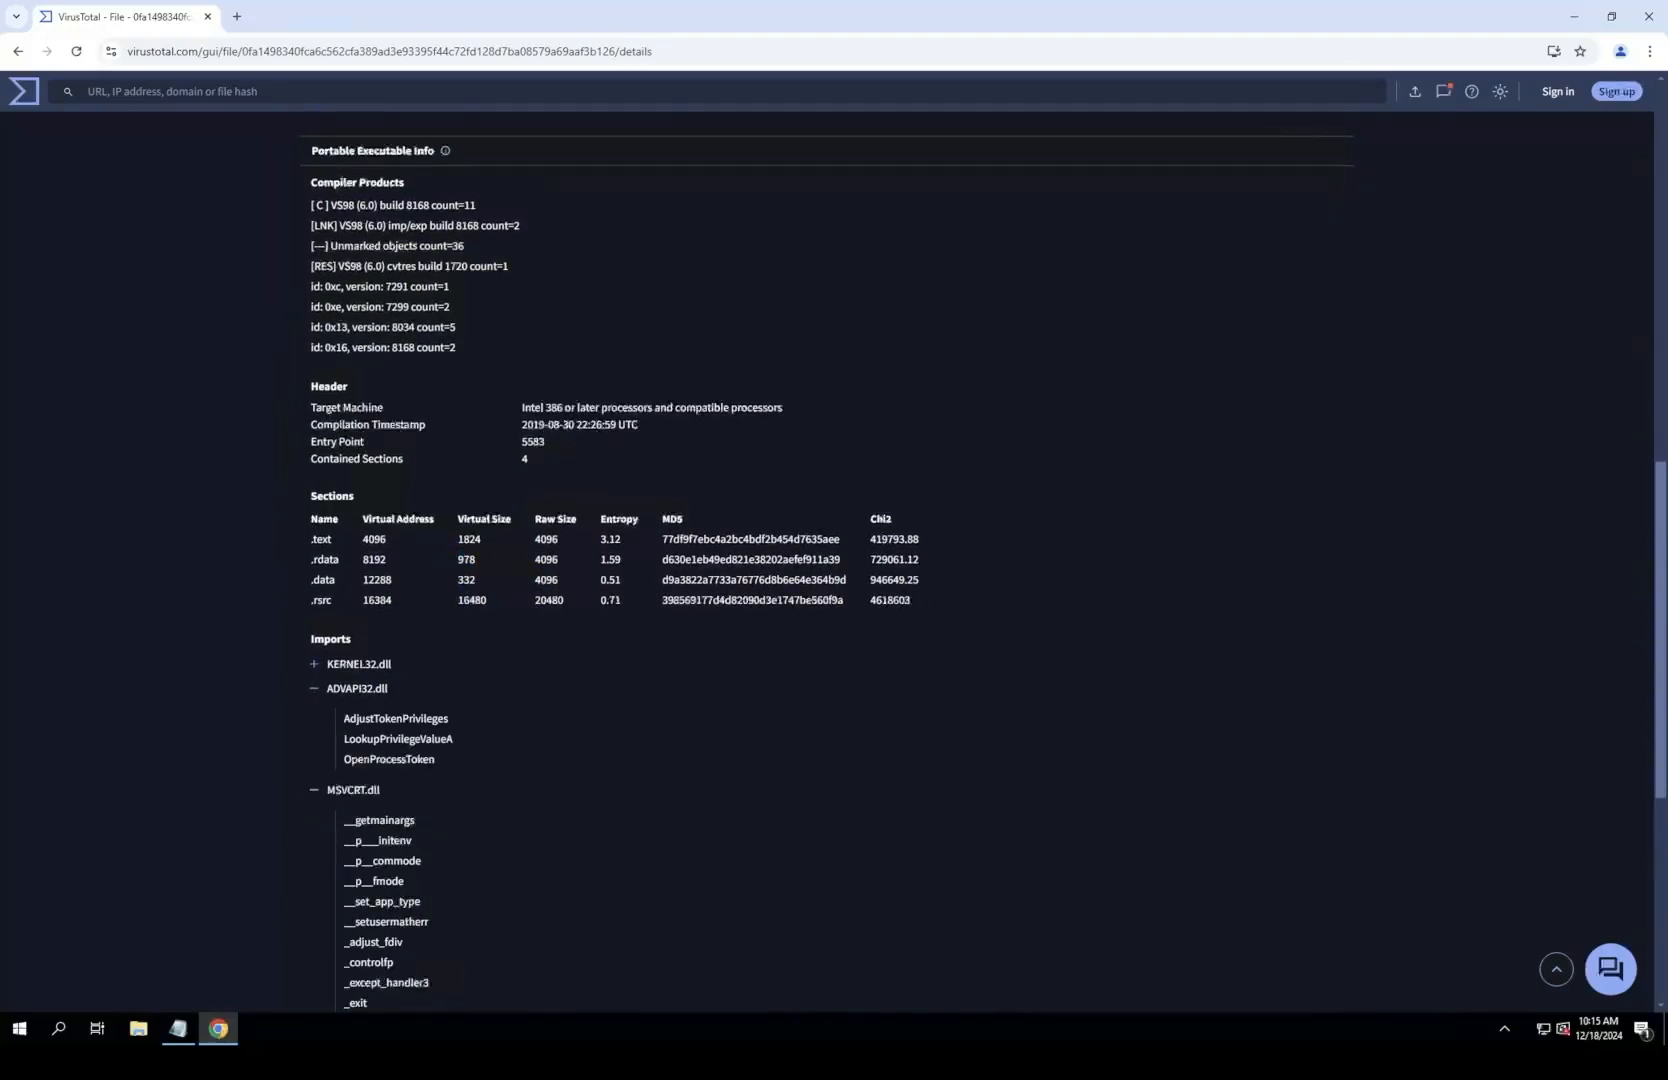
{"action": "left_click", "coordinate": [314, 664]}
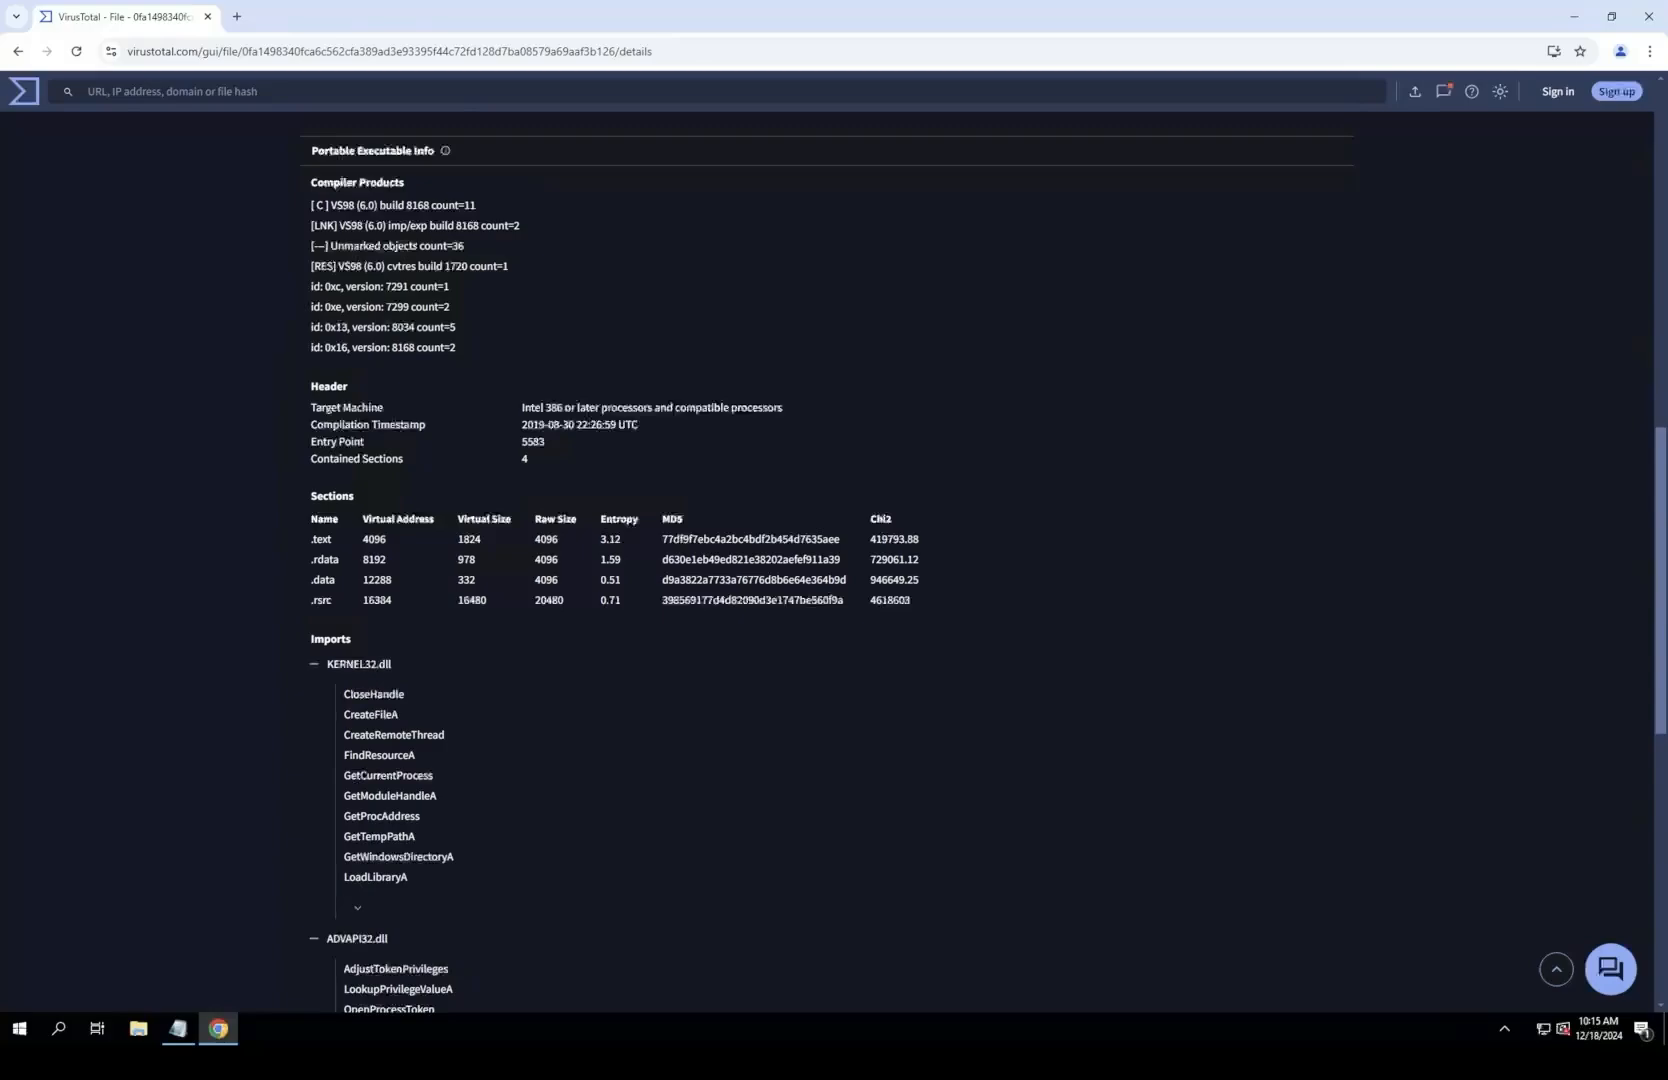
Step: Expand the full KERNEL32.dll import list in the VirusTotal details and review the imported functions of Lab01-04.exe
{"action": "left_click", "coordinate": [357, 908]}
{"action": "scroll", "coordinate": [357, 908], "scroll_direction": "down", "scroll_amount": 2}
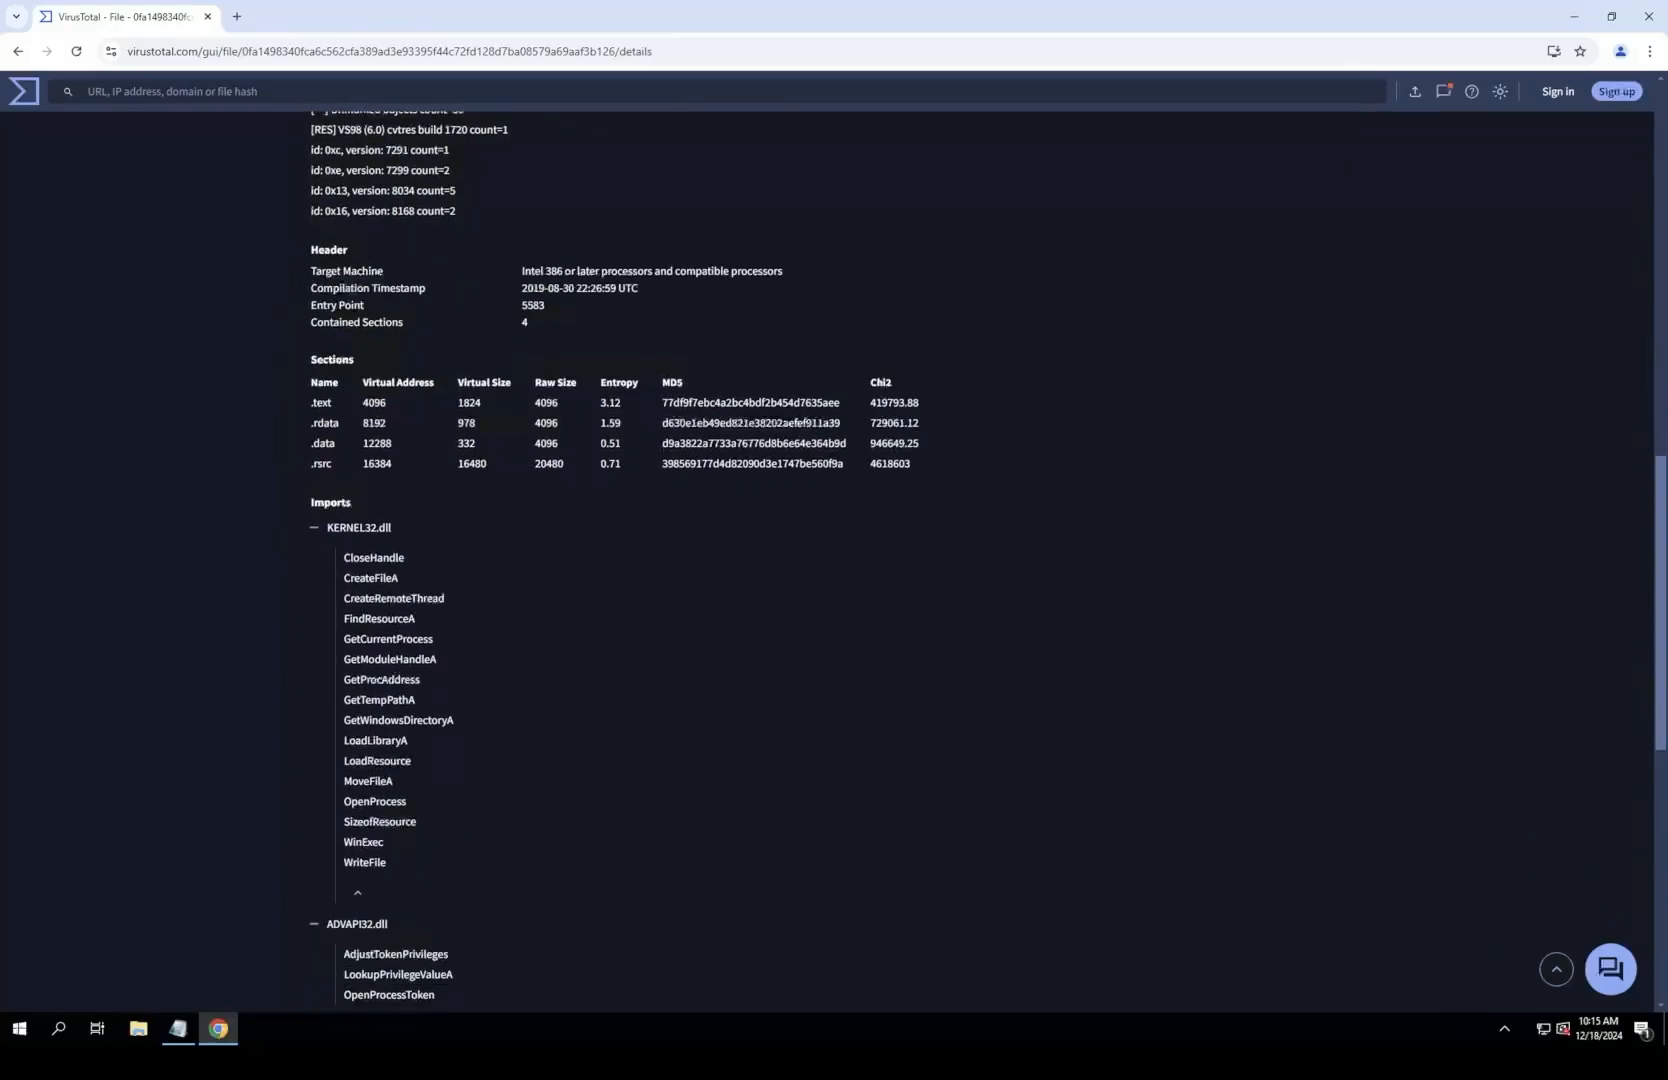
{"action": "scroll", "coordinate": [988, 556], "scroll_direction": "up", "scroll_amount": 1}
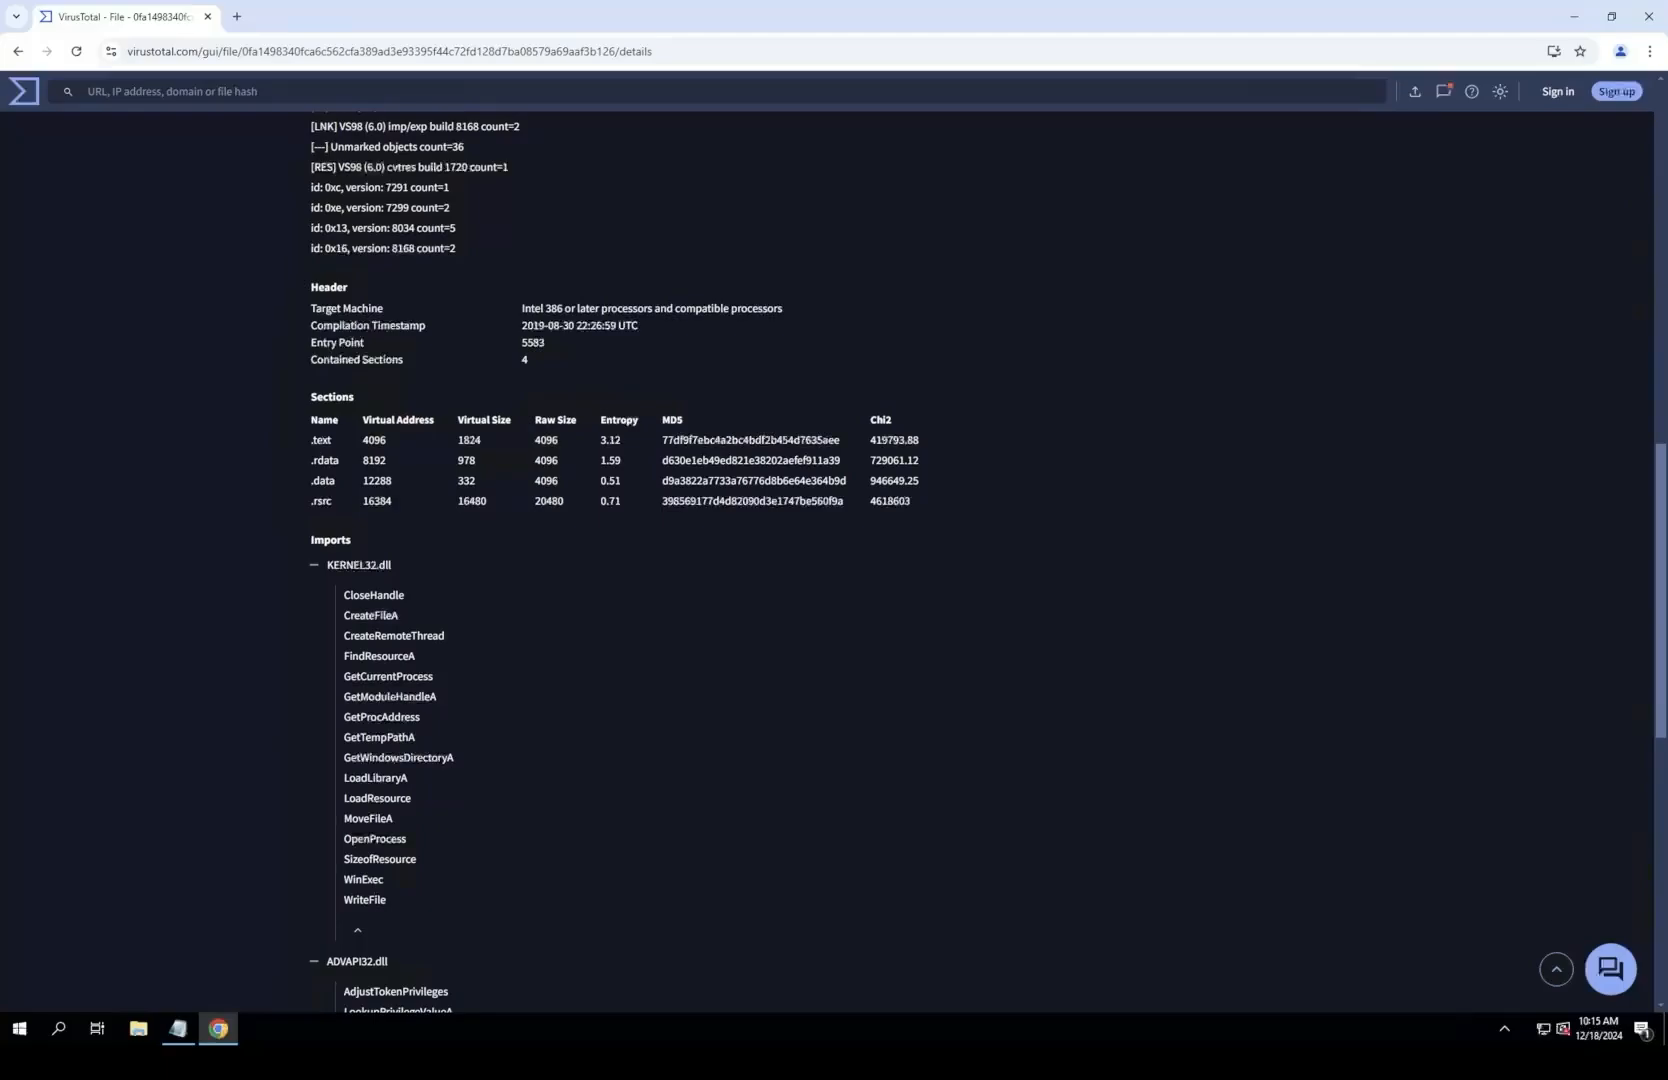
{"action": "scroll", "coordinate": [828, 560], "scroll_direction": "up", "scroll_amount": 1}
{"action": "scroll", "coordinate": [988, 556], "scroll_direction": "down", "scroll_amount": 3}
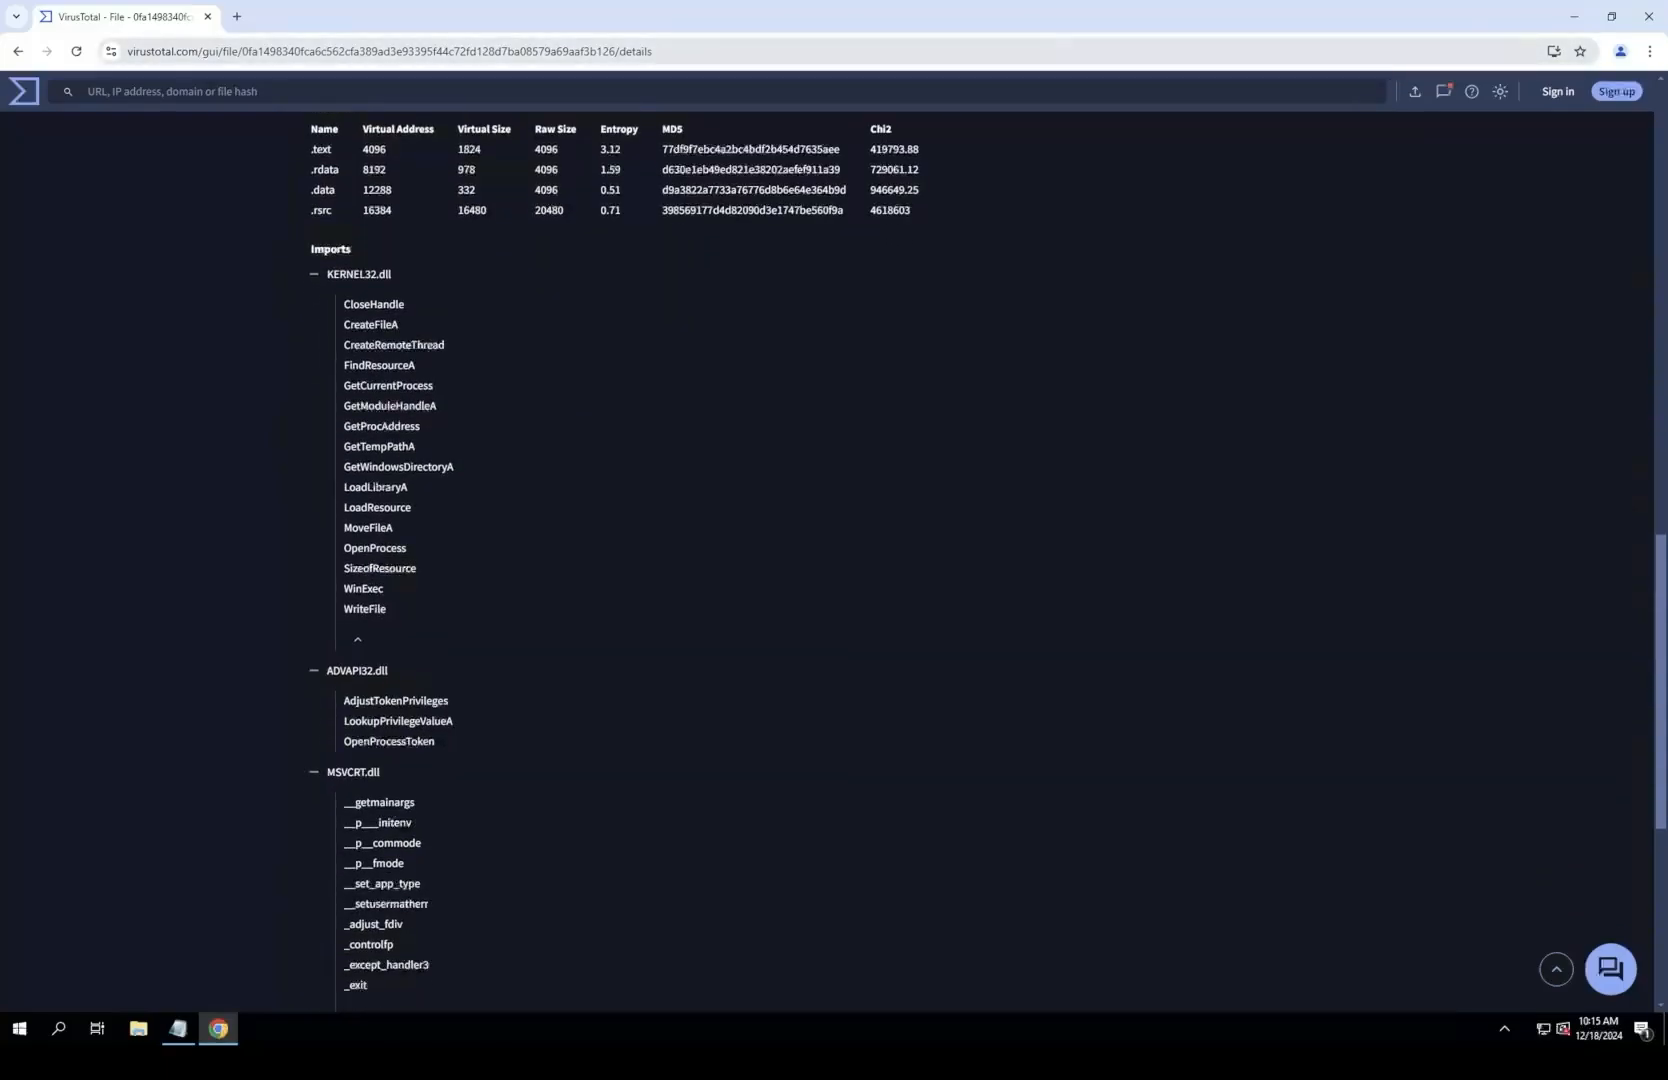
Step: Restore the browser to a smaller window and enter "not a packed sample" under question 2 in the notes
{"action": "left_click_drag", "start_coordinate": [400, 15], "coordinate": [392, 99]}
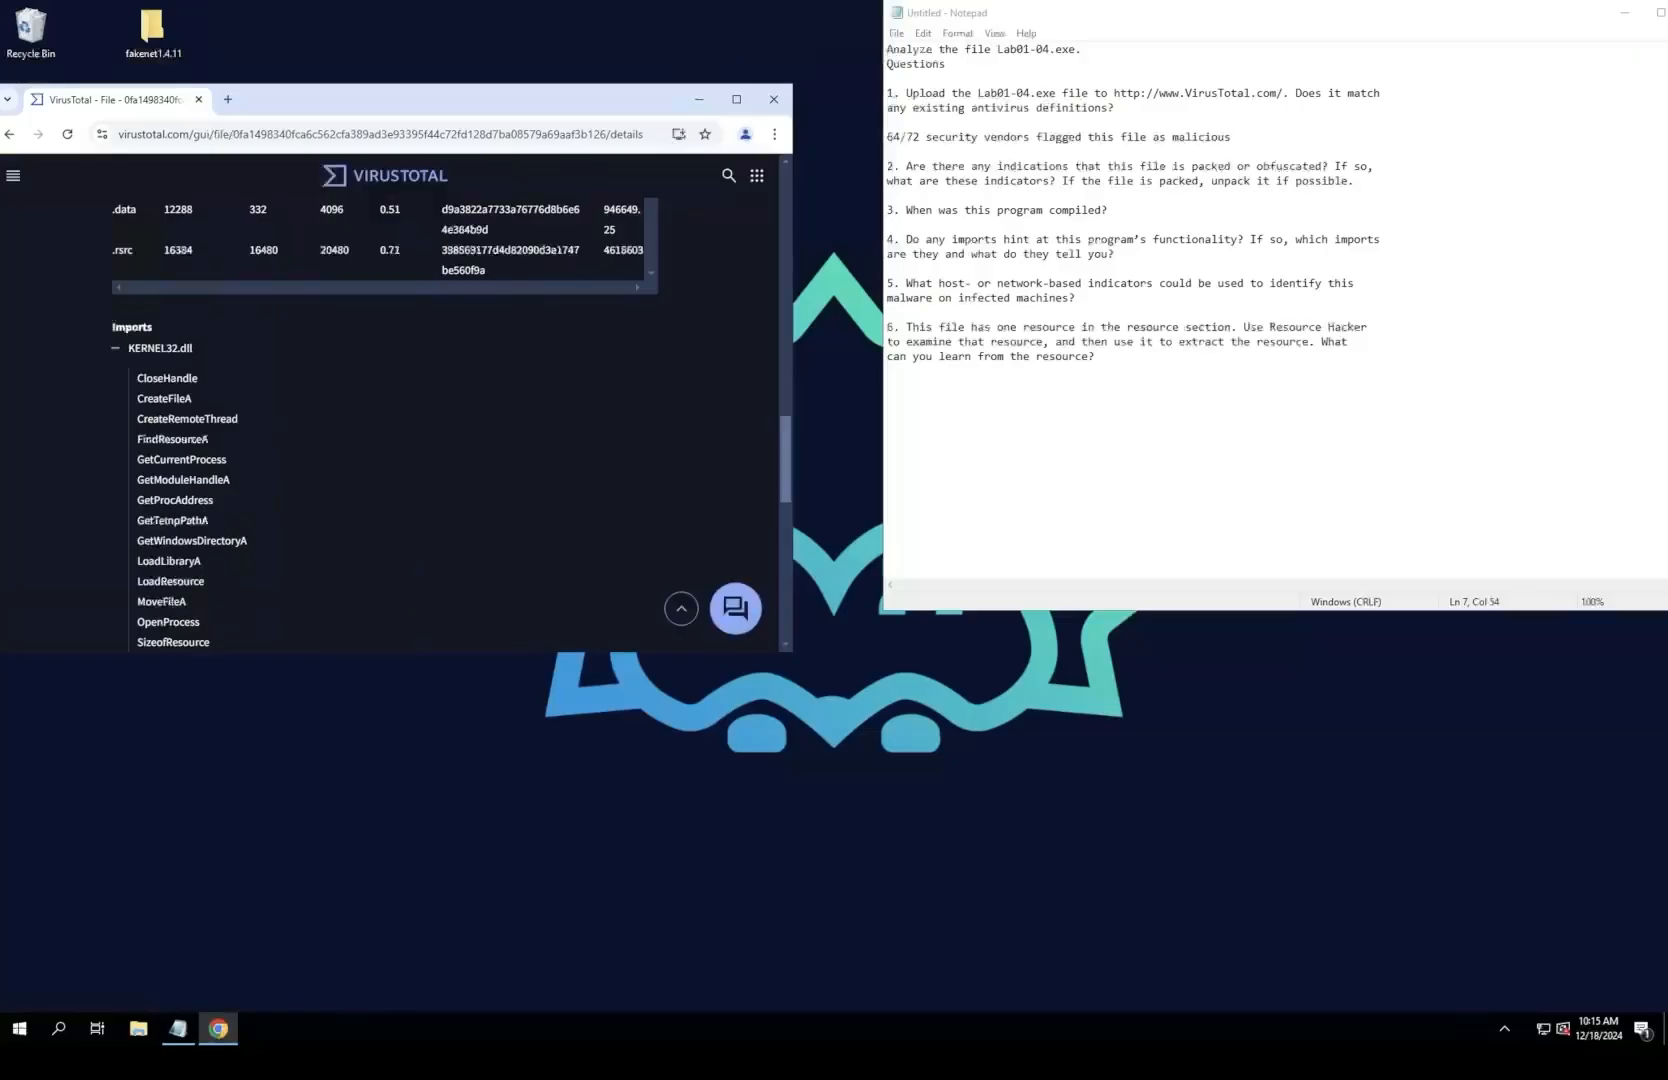
{"action": "left_click", "coordinate": [1000, 210]}
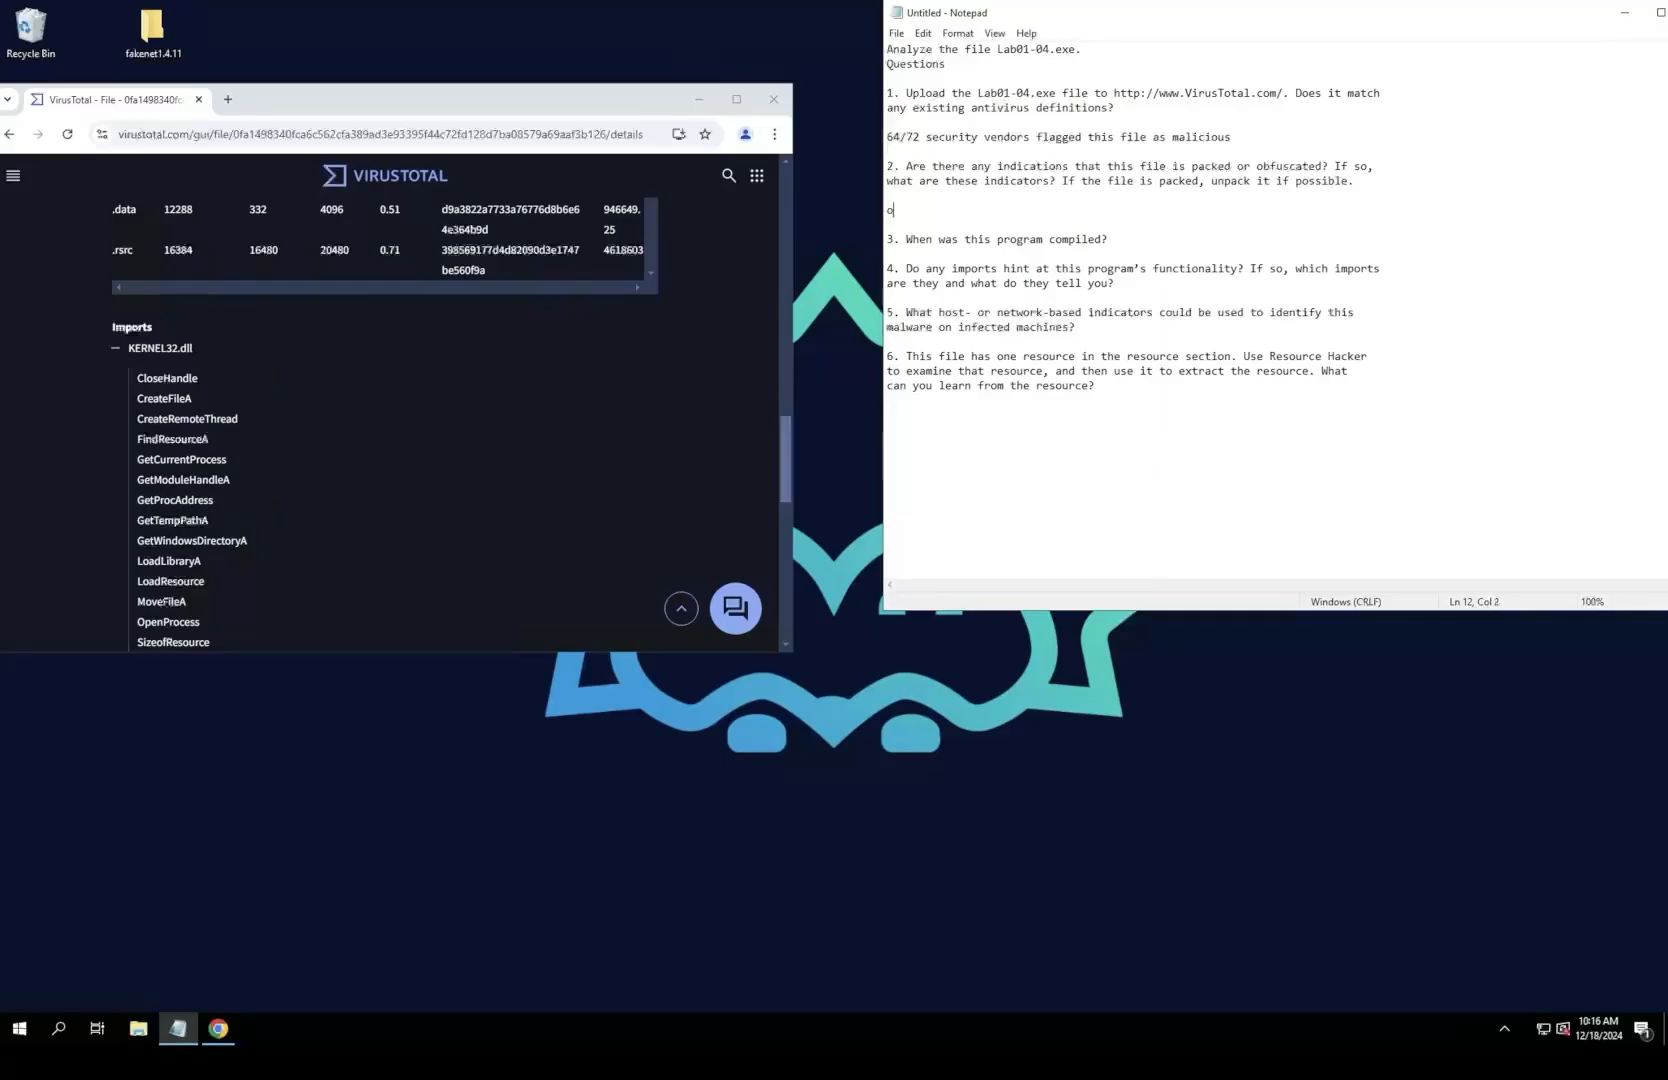
{"action": "key", "text": "BackSpace"}
{"action": "type", "text": "not a packed sample"}
{"action": "key", "text": "Return"}
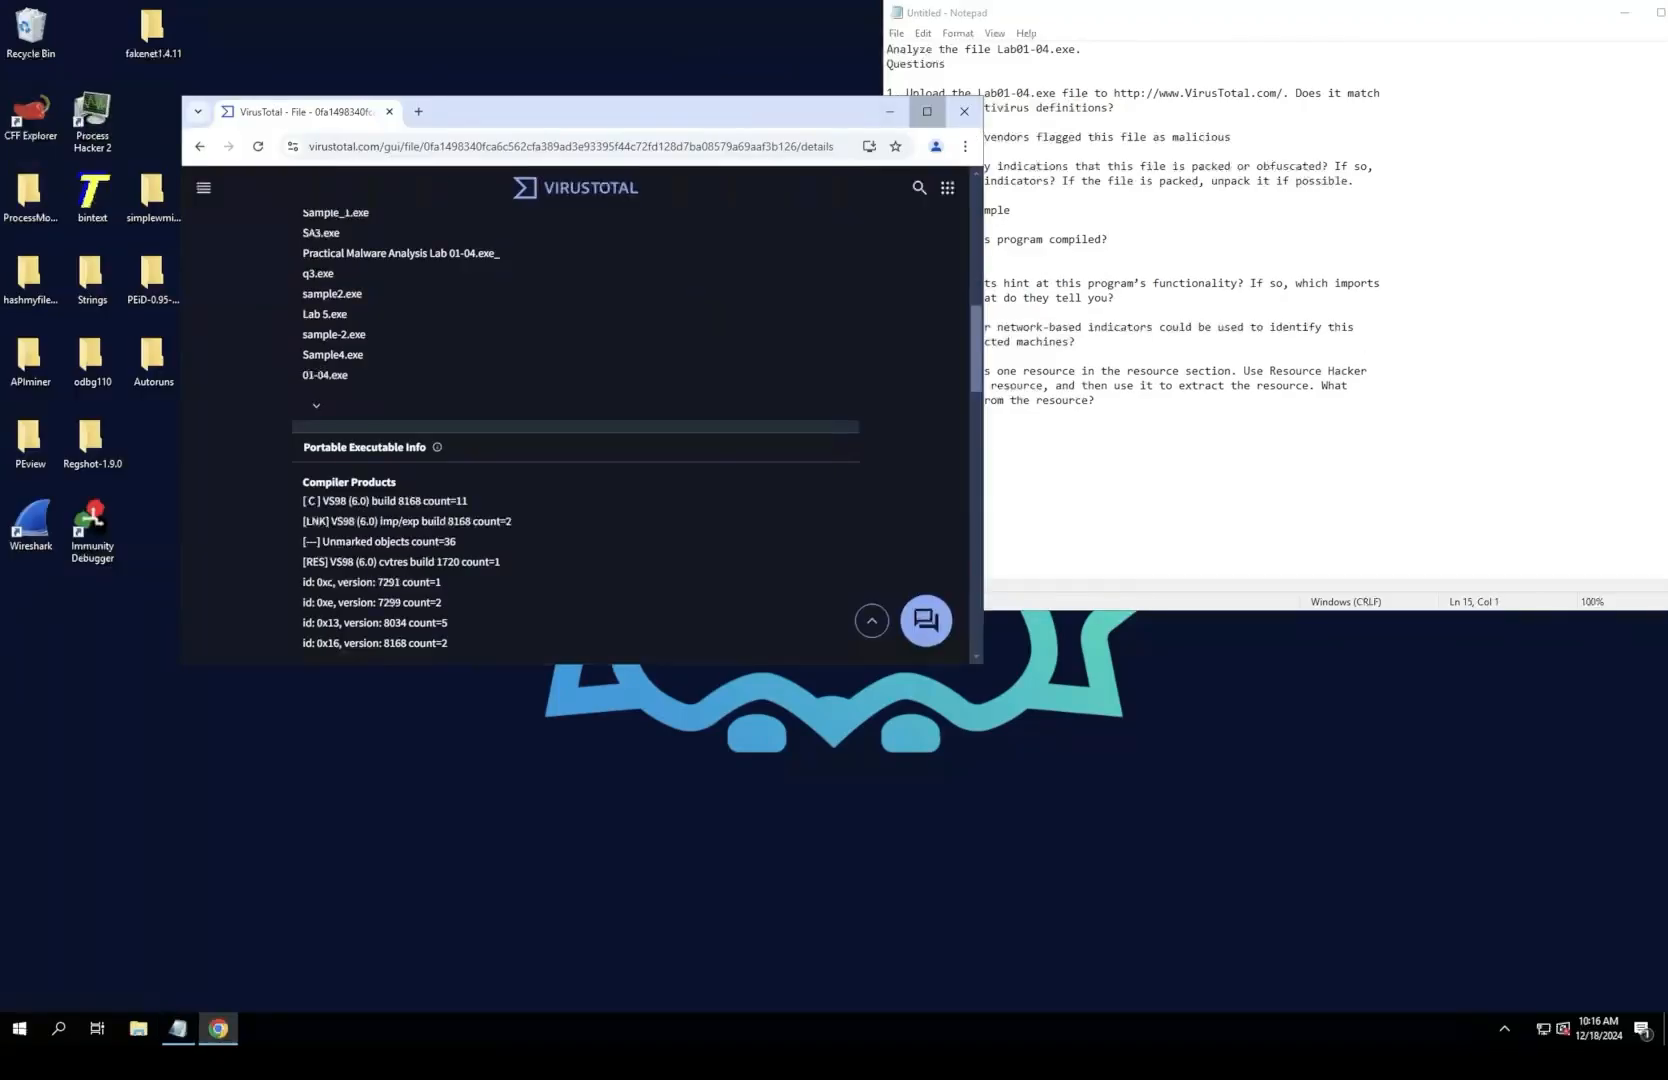
{"action": "left_click", "coordinate": [927, 111]}
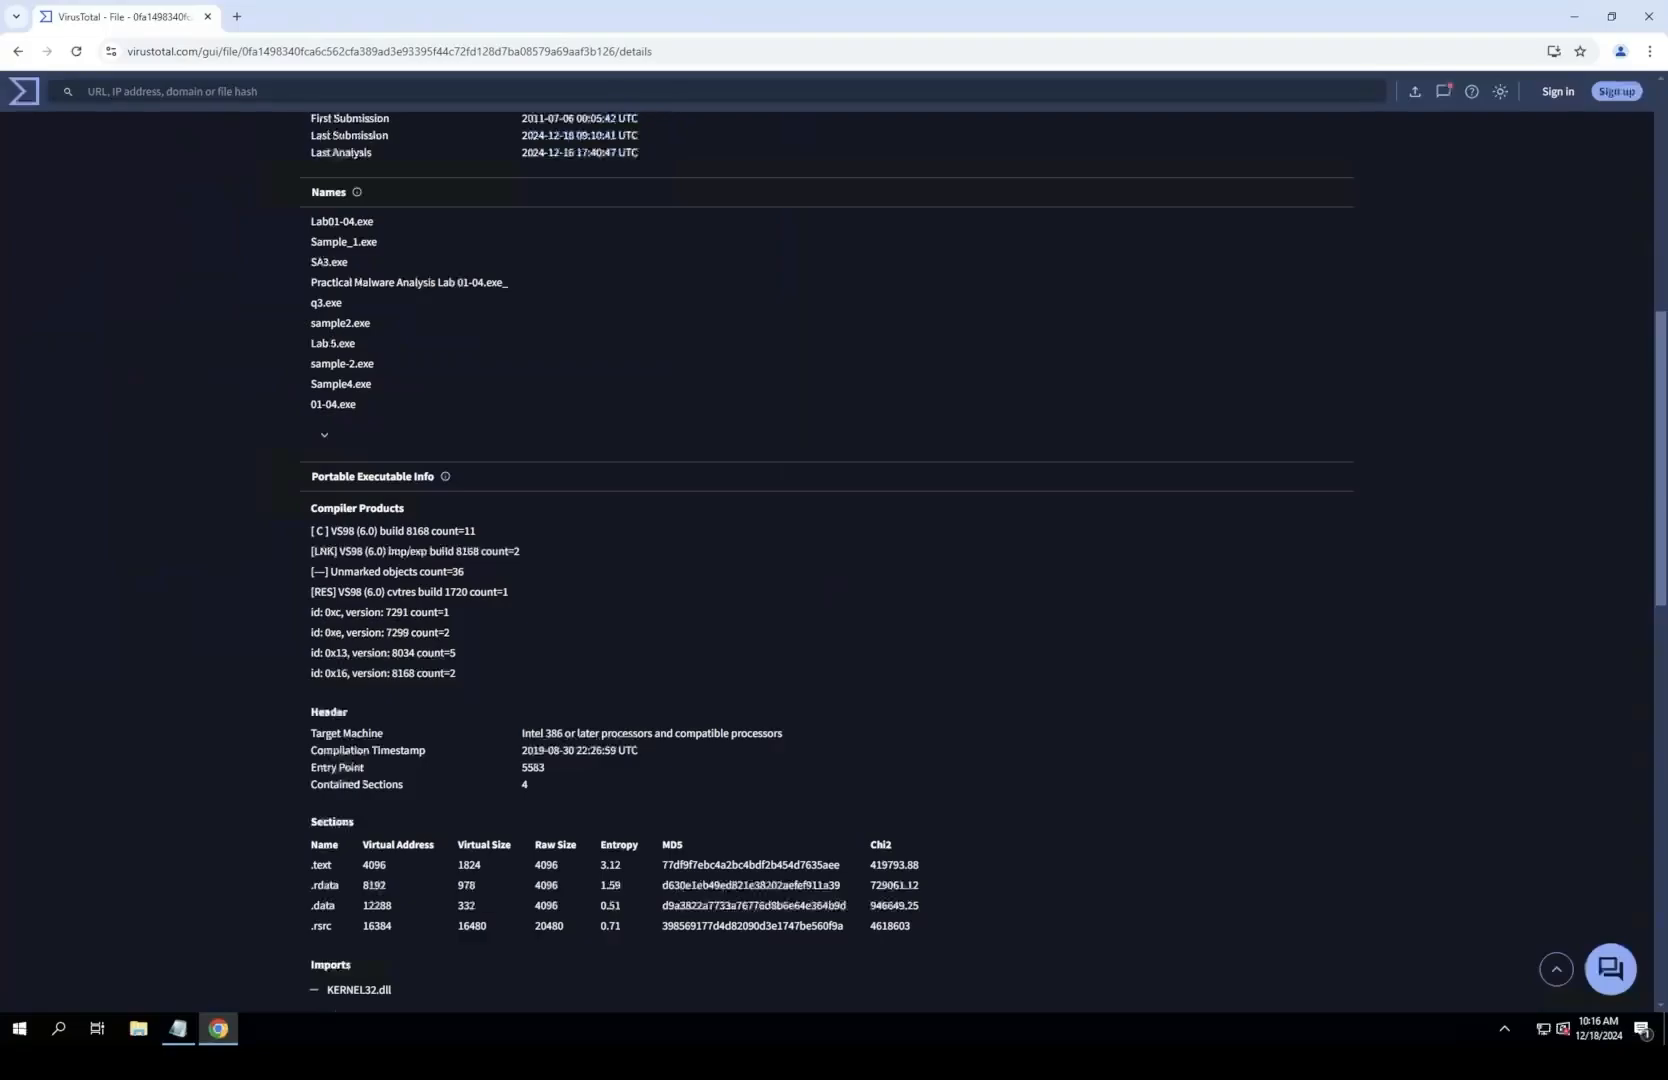
{"action": "scroll", "coordinate": [830, 540], "scroll_direction": "up", "scroll_amount": 10}
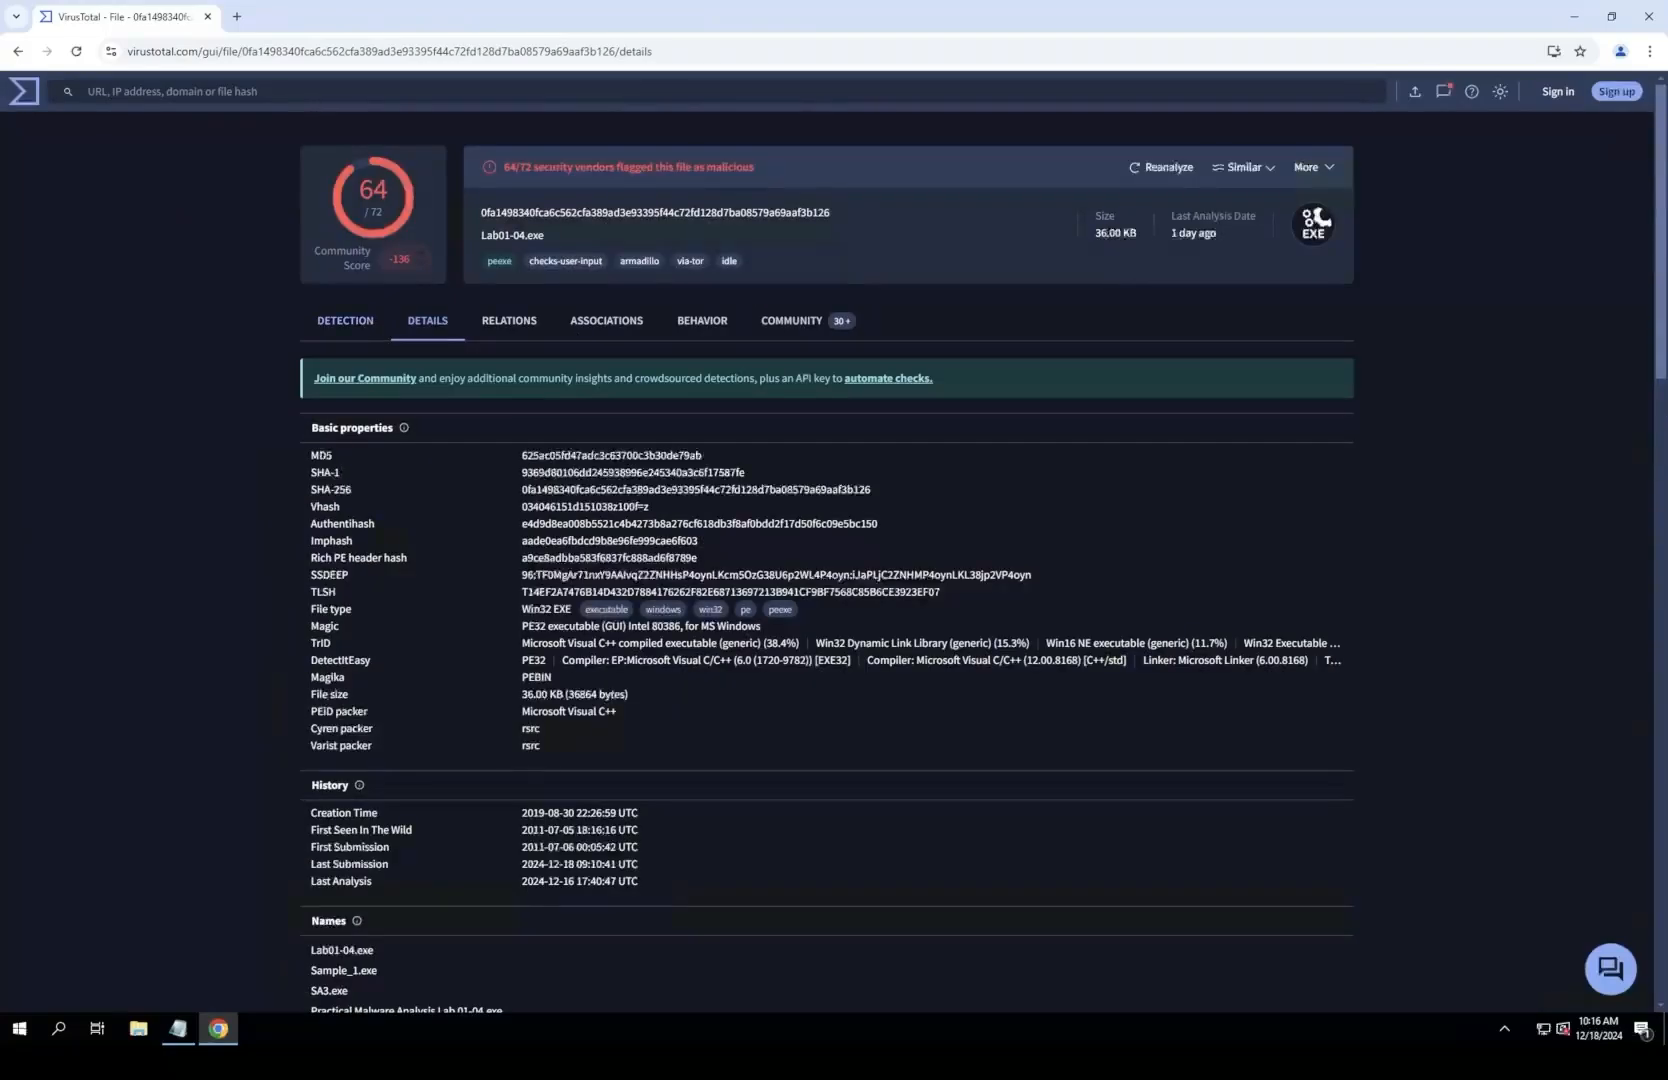
{"action": "left_click", "coordinate": [345, 320]}
{"action": "left_click", "coordinate": [427, 320]}
{"action": "scroll", "coordinate": [830, 560], "scroll_direction": "down", "scroll_amount": 2}
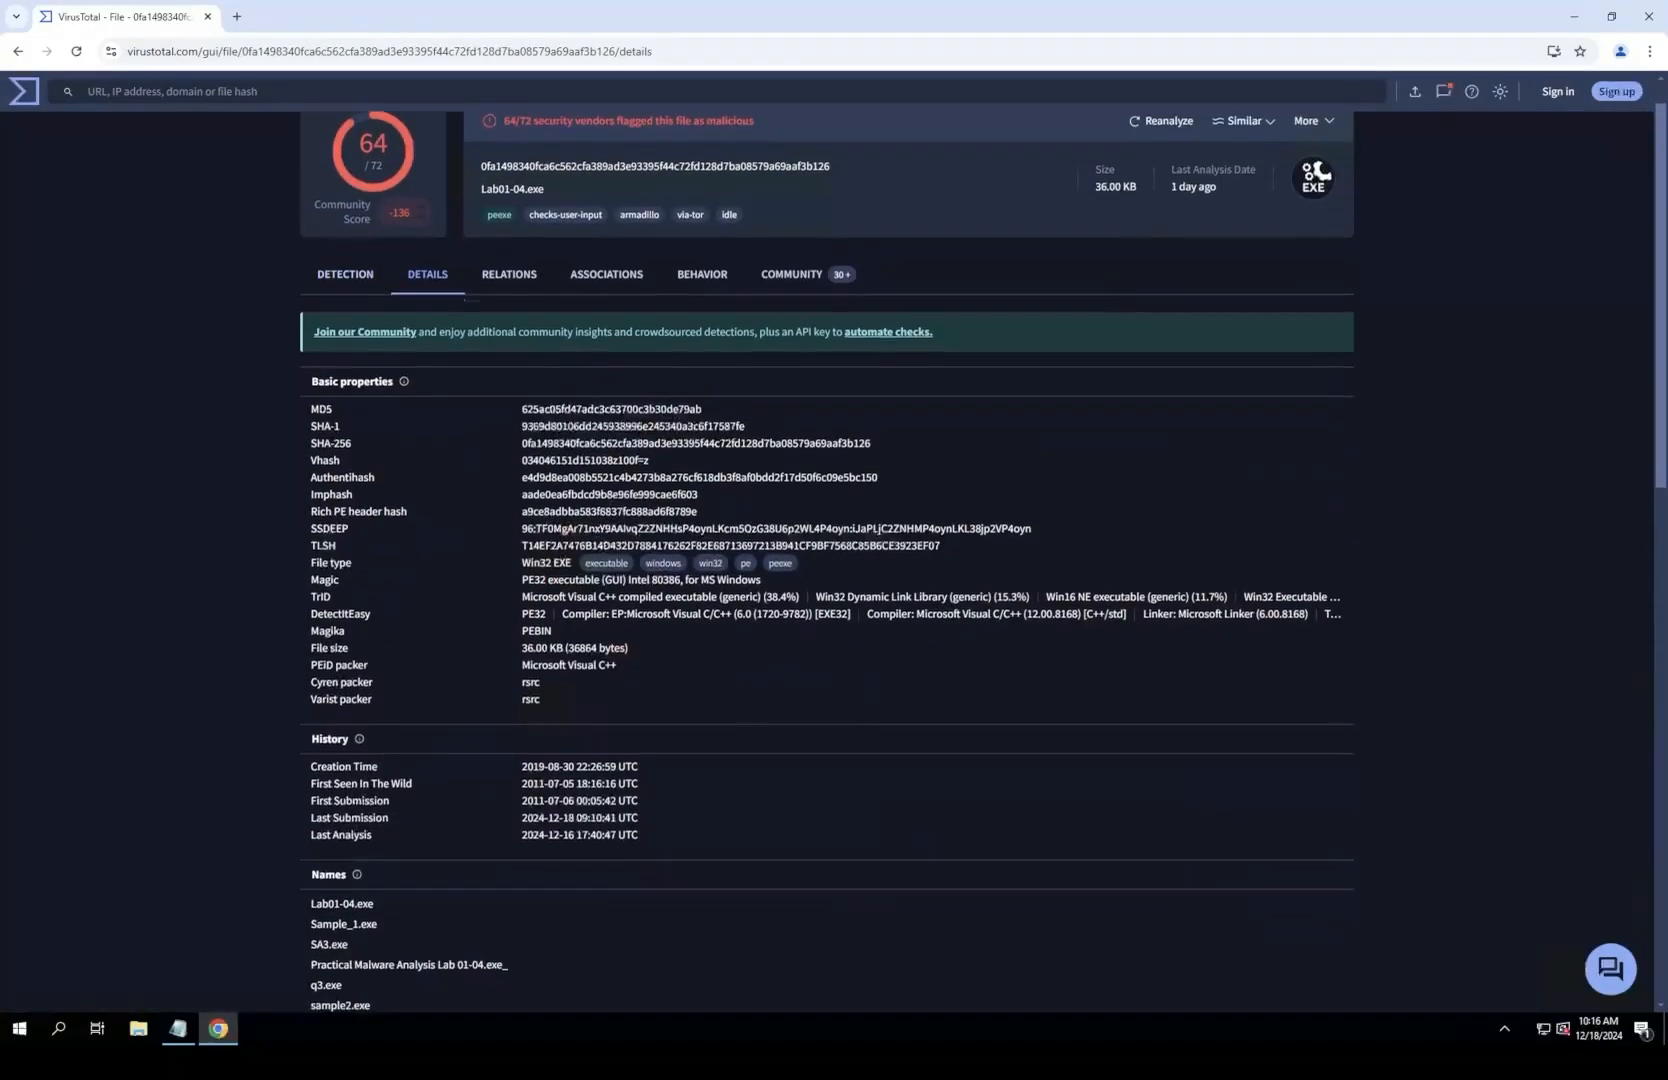
{"action": "scroll", "coordinate": [830, 560], "scroll_direction": "down", "scroll_amount": 6}
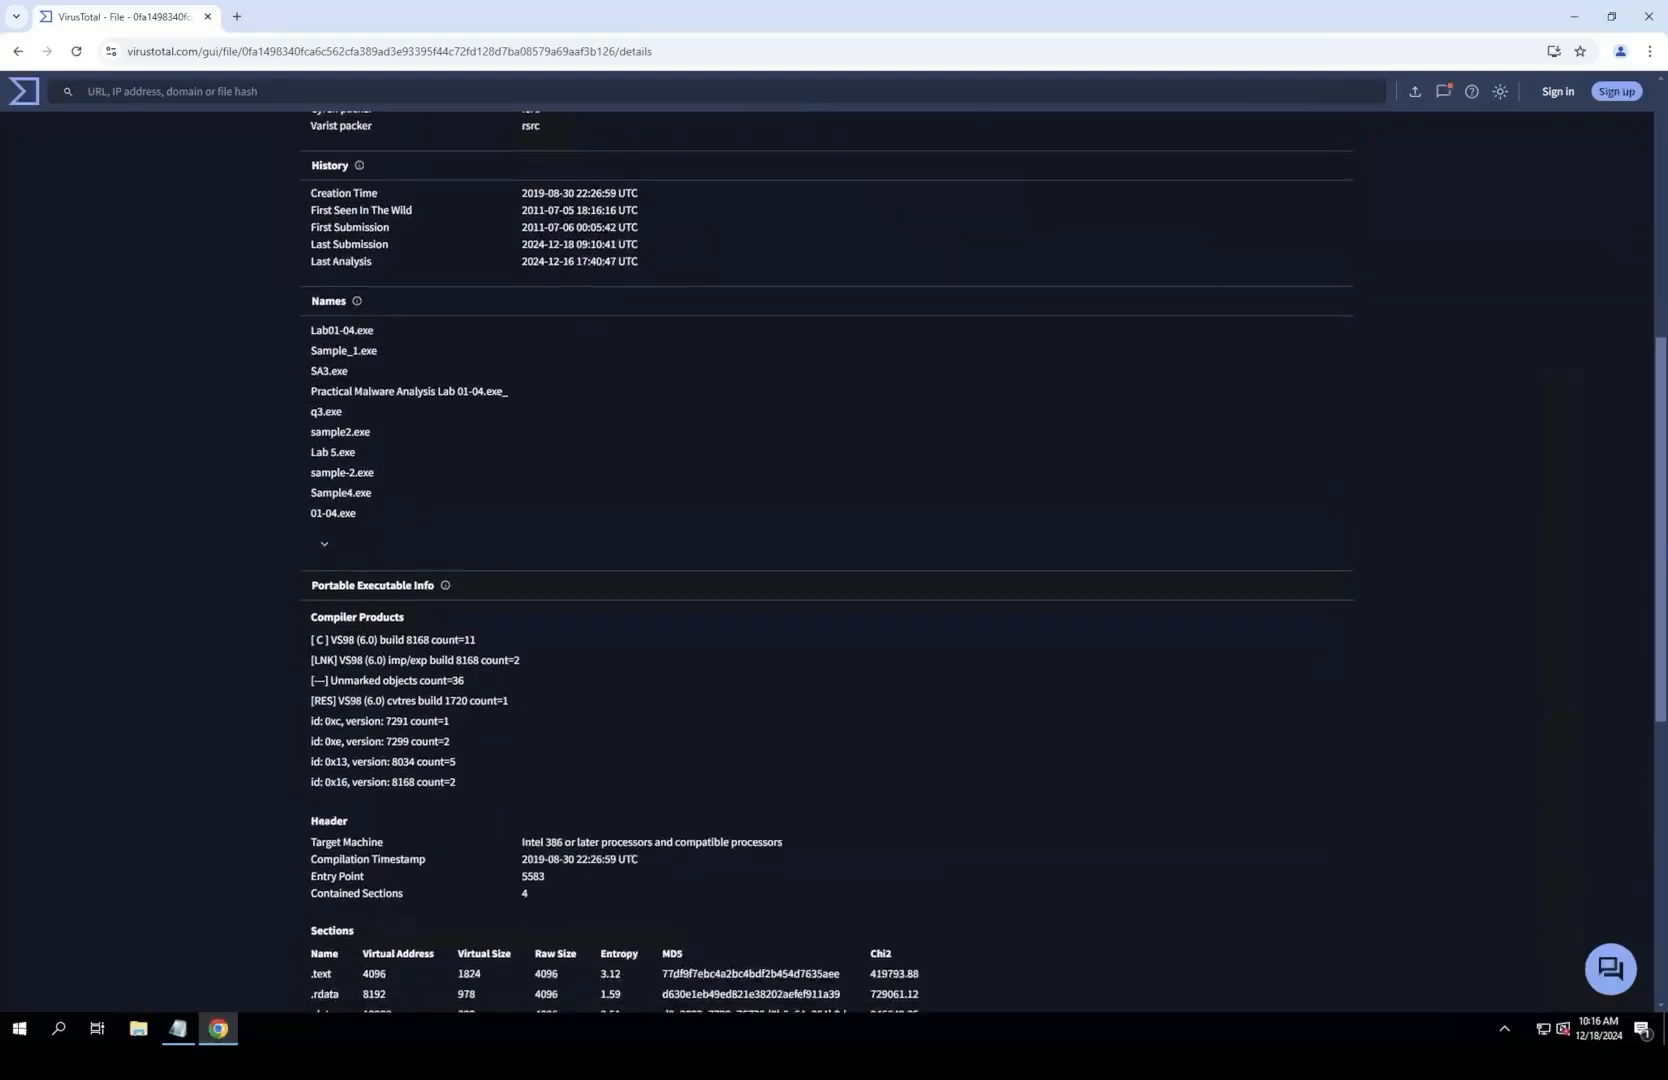
{"action": "scroll", "coordinate": [830, 560], "scroll_direction": "down", "scroll_amount": 1}
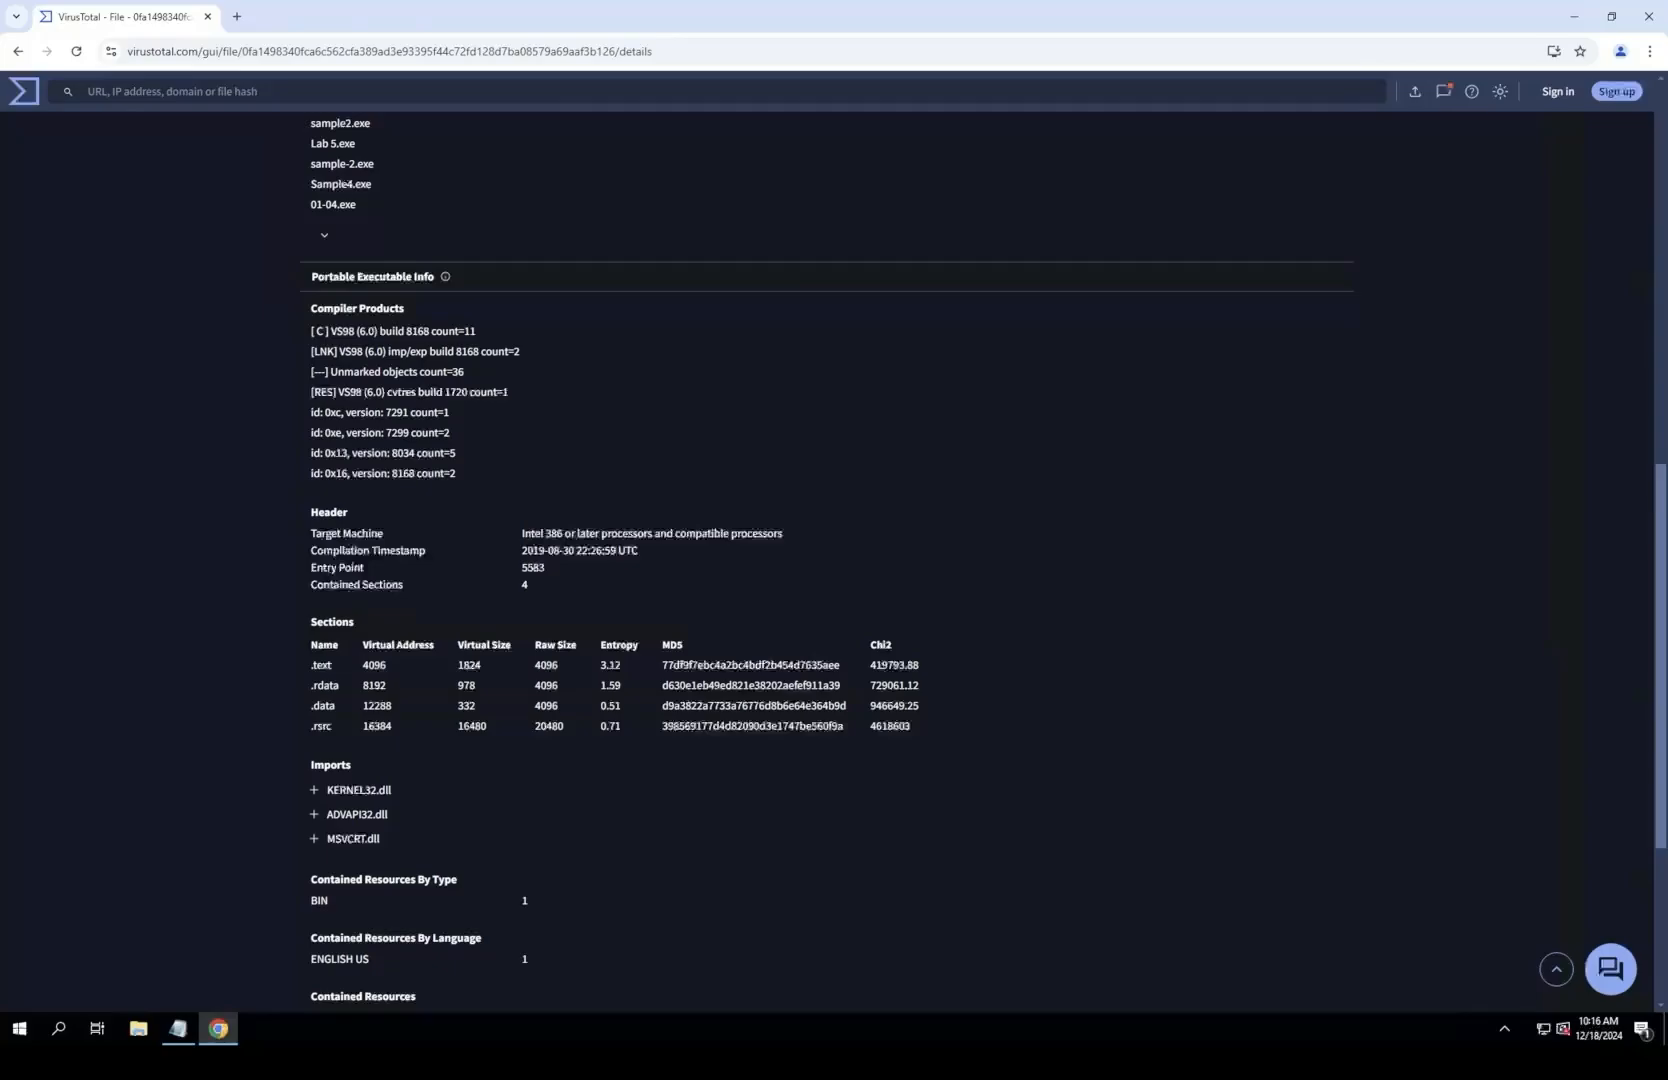
{"action": "left_click_drag", "start_coordinate": [521, 550], "coordinate": [639, 550]}
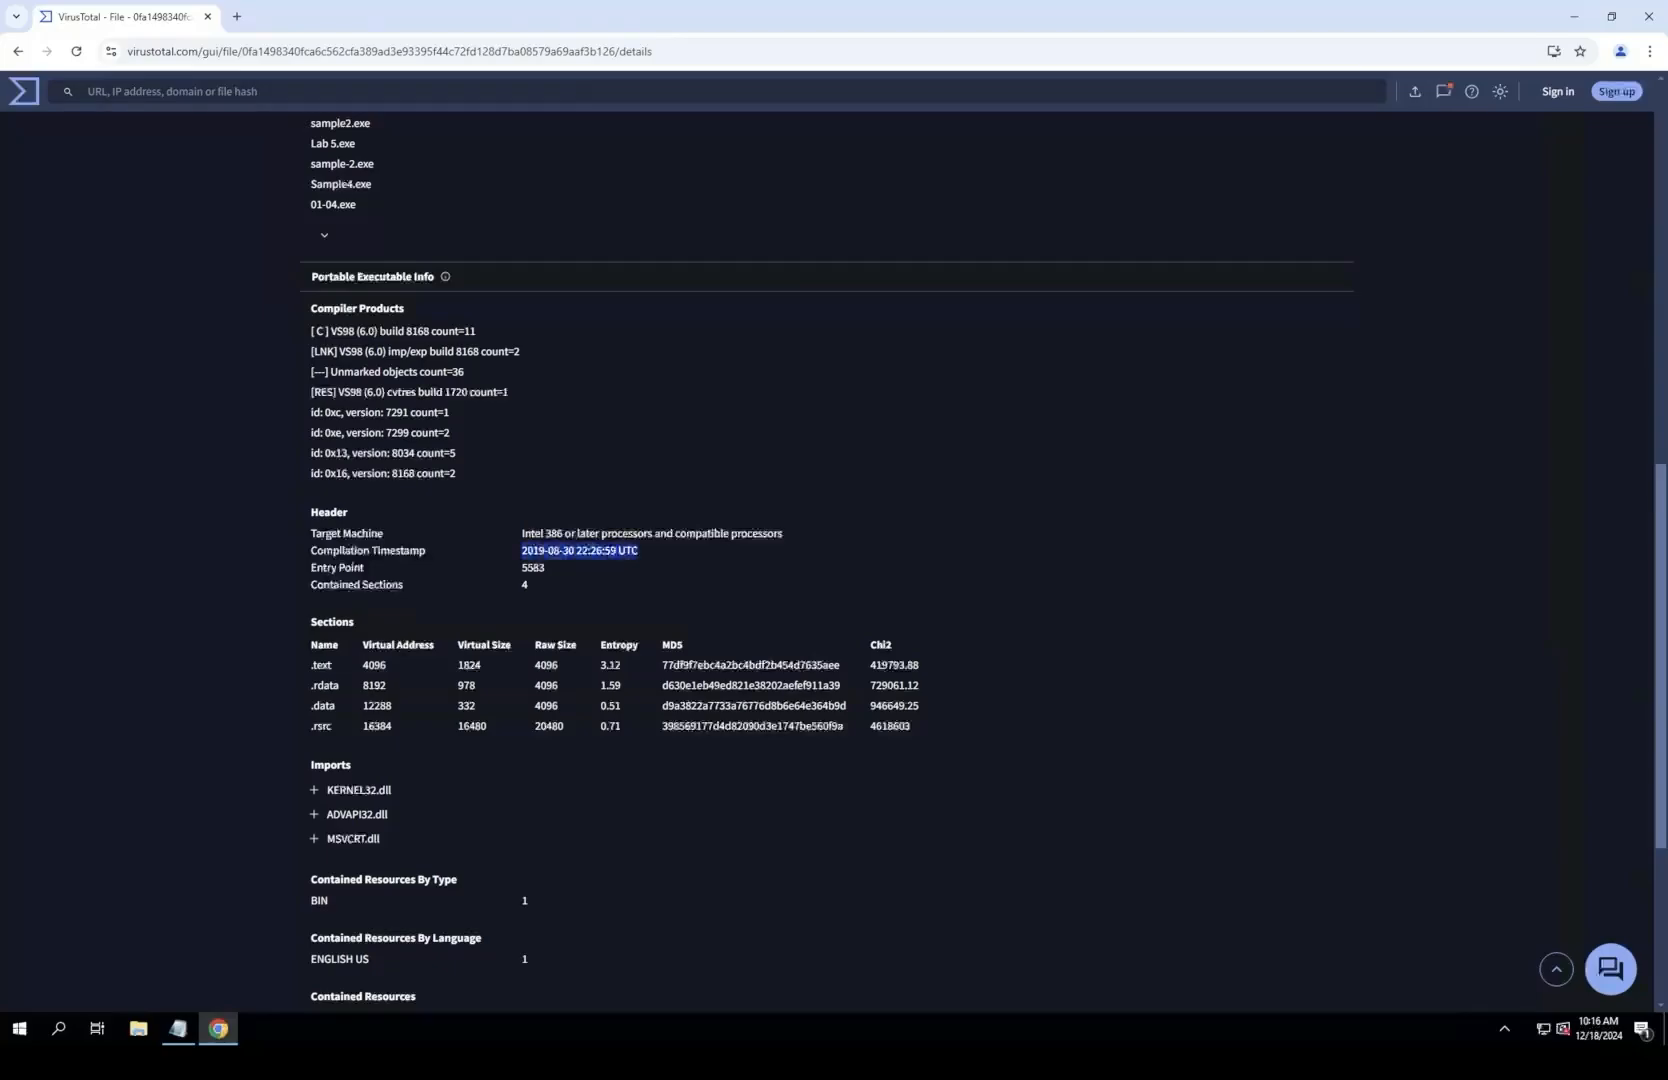
{"action": "right_click", "coordinate": [585, 548]}
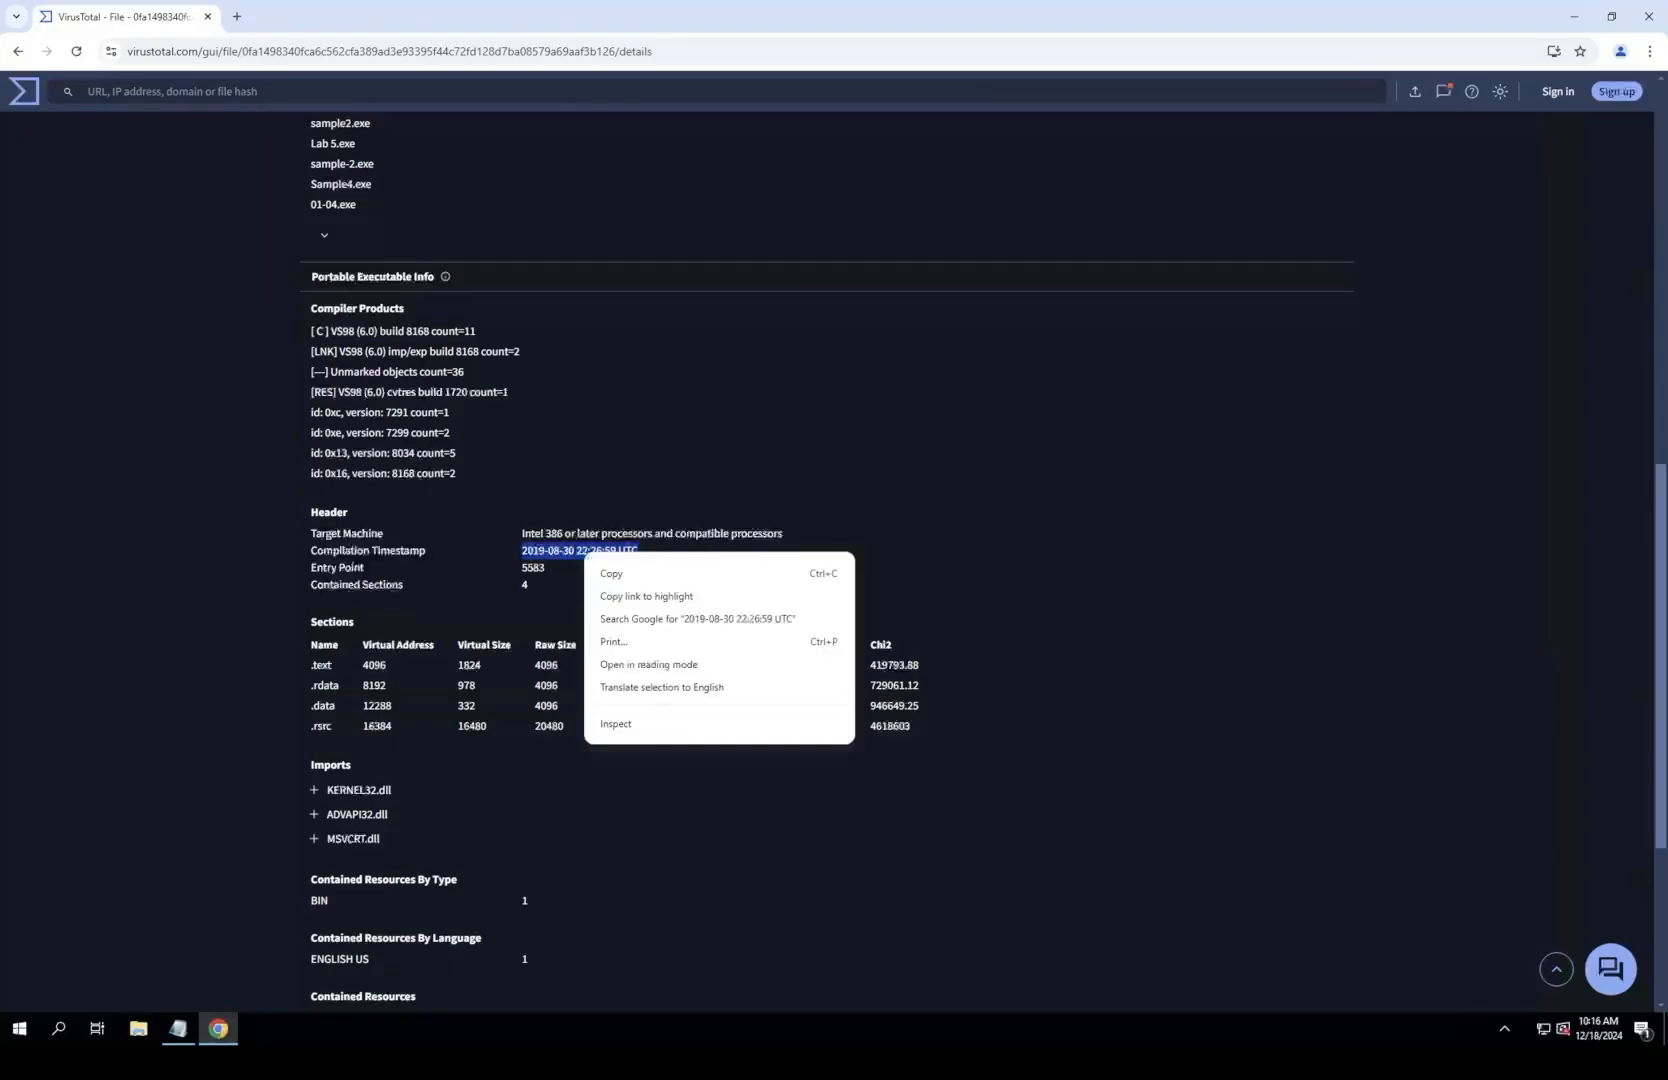
{"action": "left_click", "coordinate": [620, 572]}
Step: Return to Notepad and paste the copied compilation timestamp as the answer to question 3
{"action": "scroll", "coordinate": [830, 560], "scroll_direction": "down", "scroll_amount": 2}
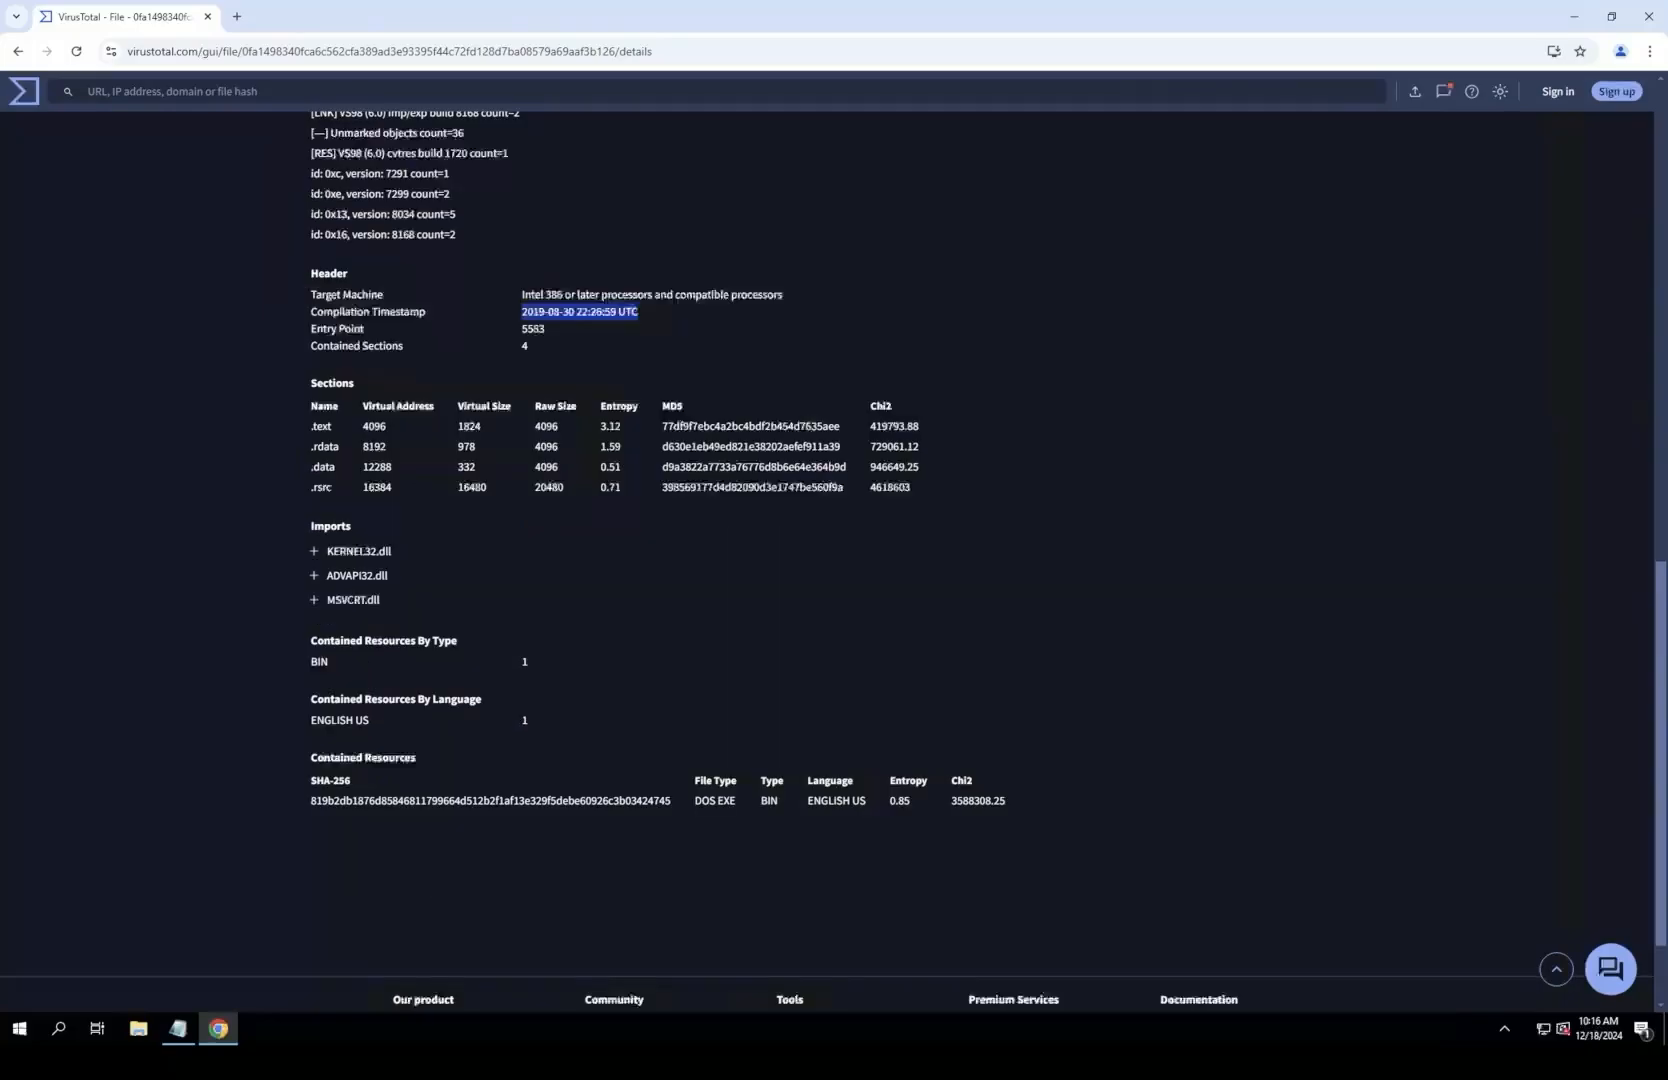
{"action": "scroll", "coordinate": [830, 560], "scroll_direction": "up", "scroll_amount": 3}
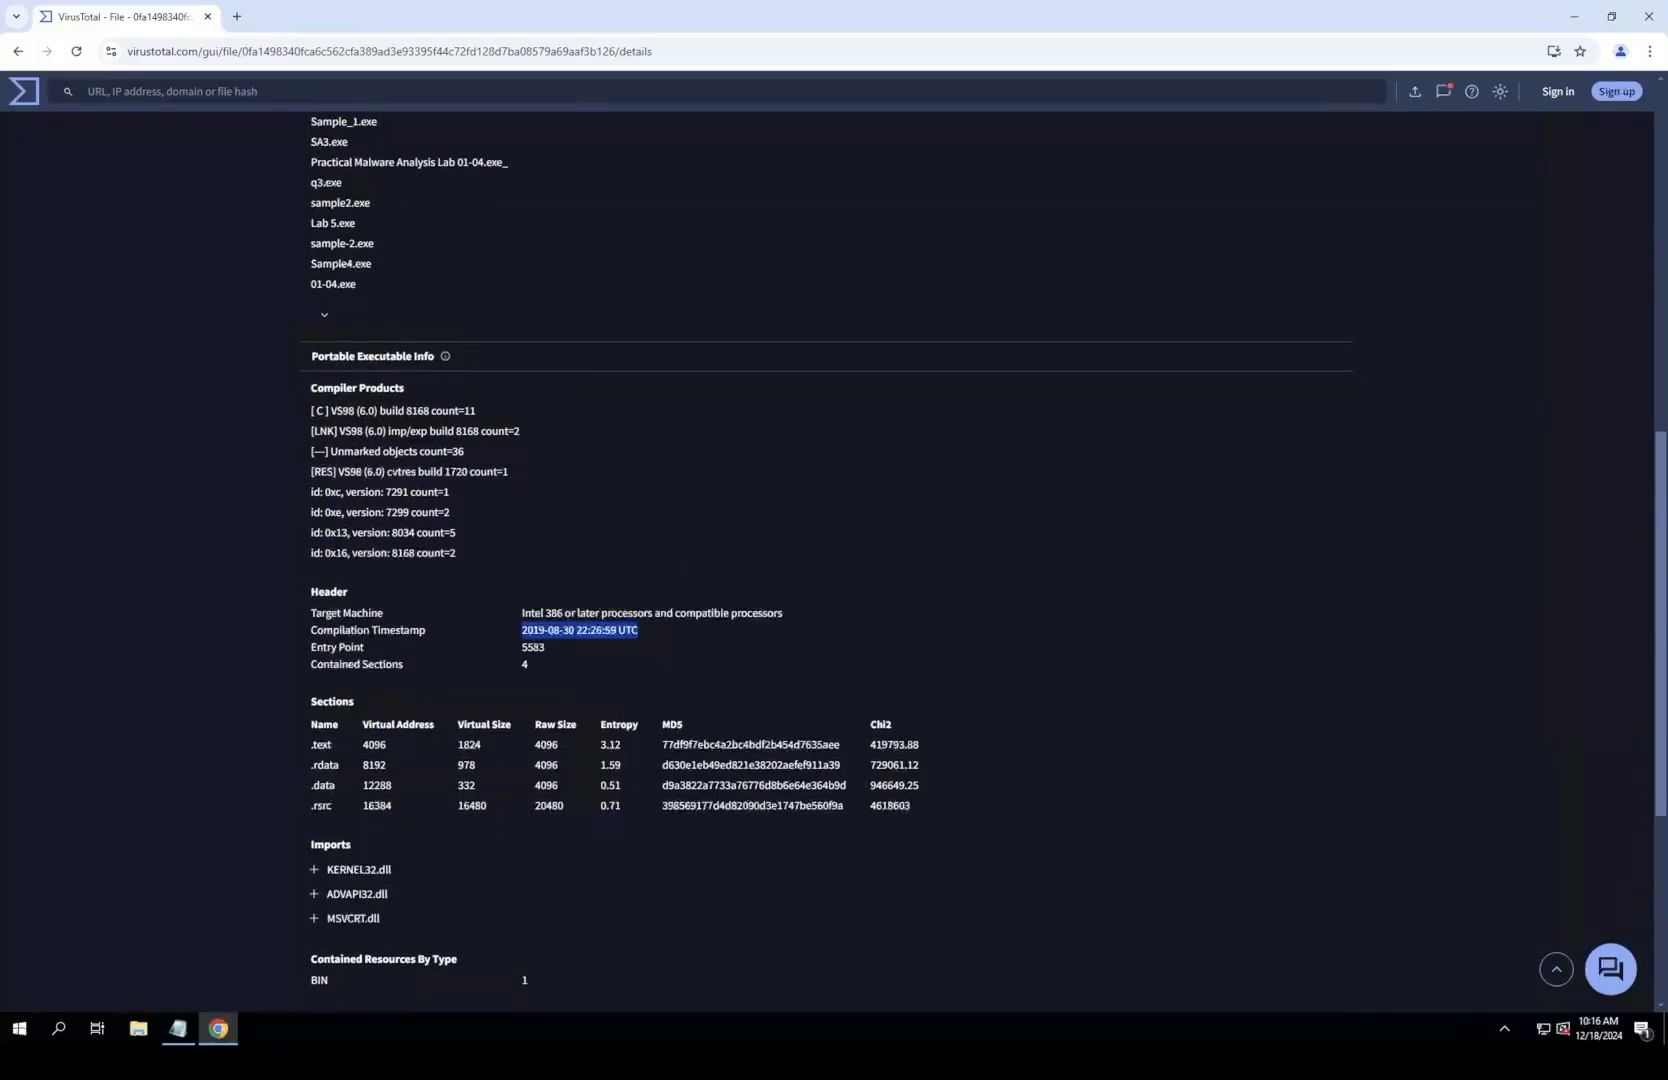
{"action": "scroll", "coordinate": [830, 560], "scroll_direction": "up", "scroll_amount": 3}
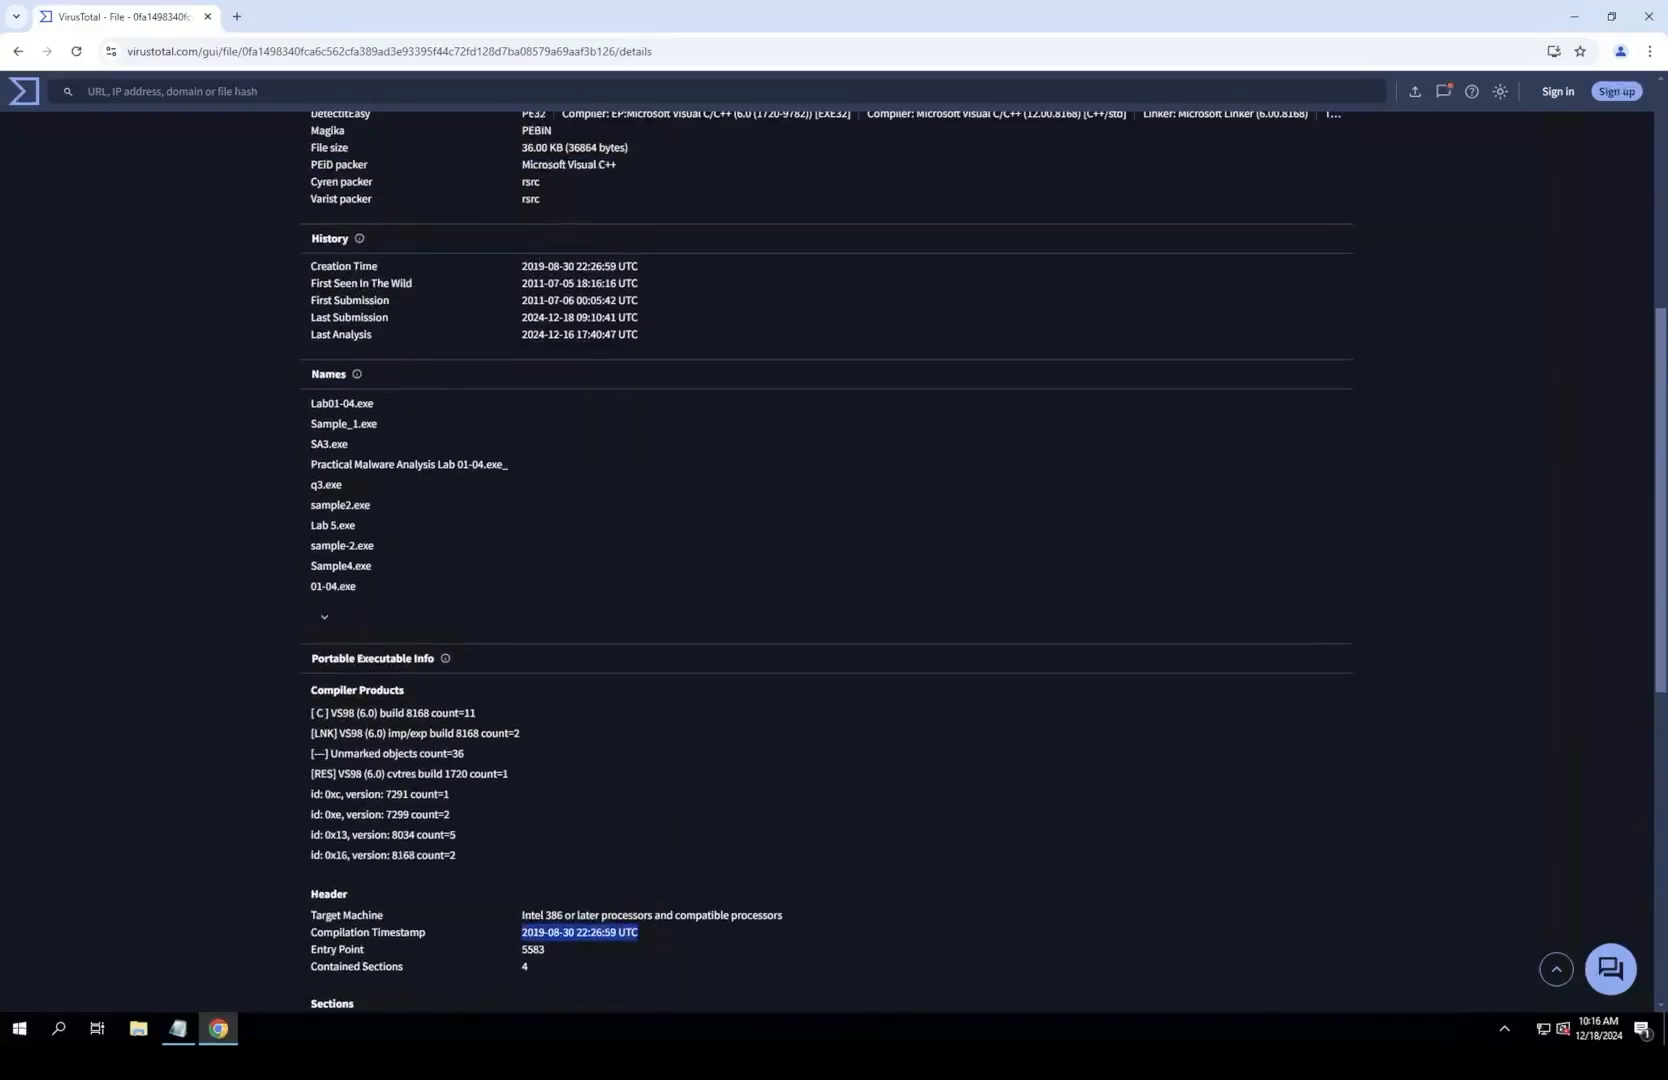
{"action": "scroll", "coordinate": [830, 560], "scroll_direction": "up", "scroll_amount": 1}
{"action": "scroll", "coordinate": [830, 560], "scroll_direction": "down", "scroll_amount": 2}
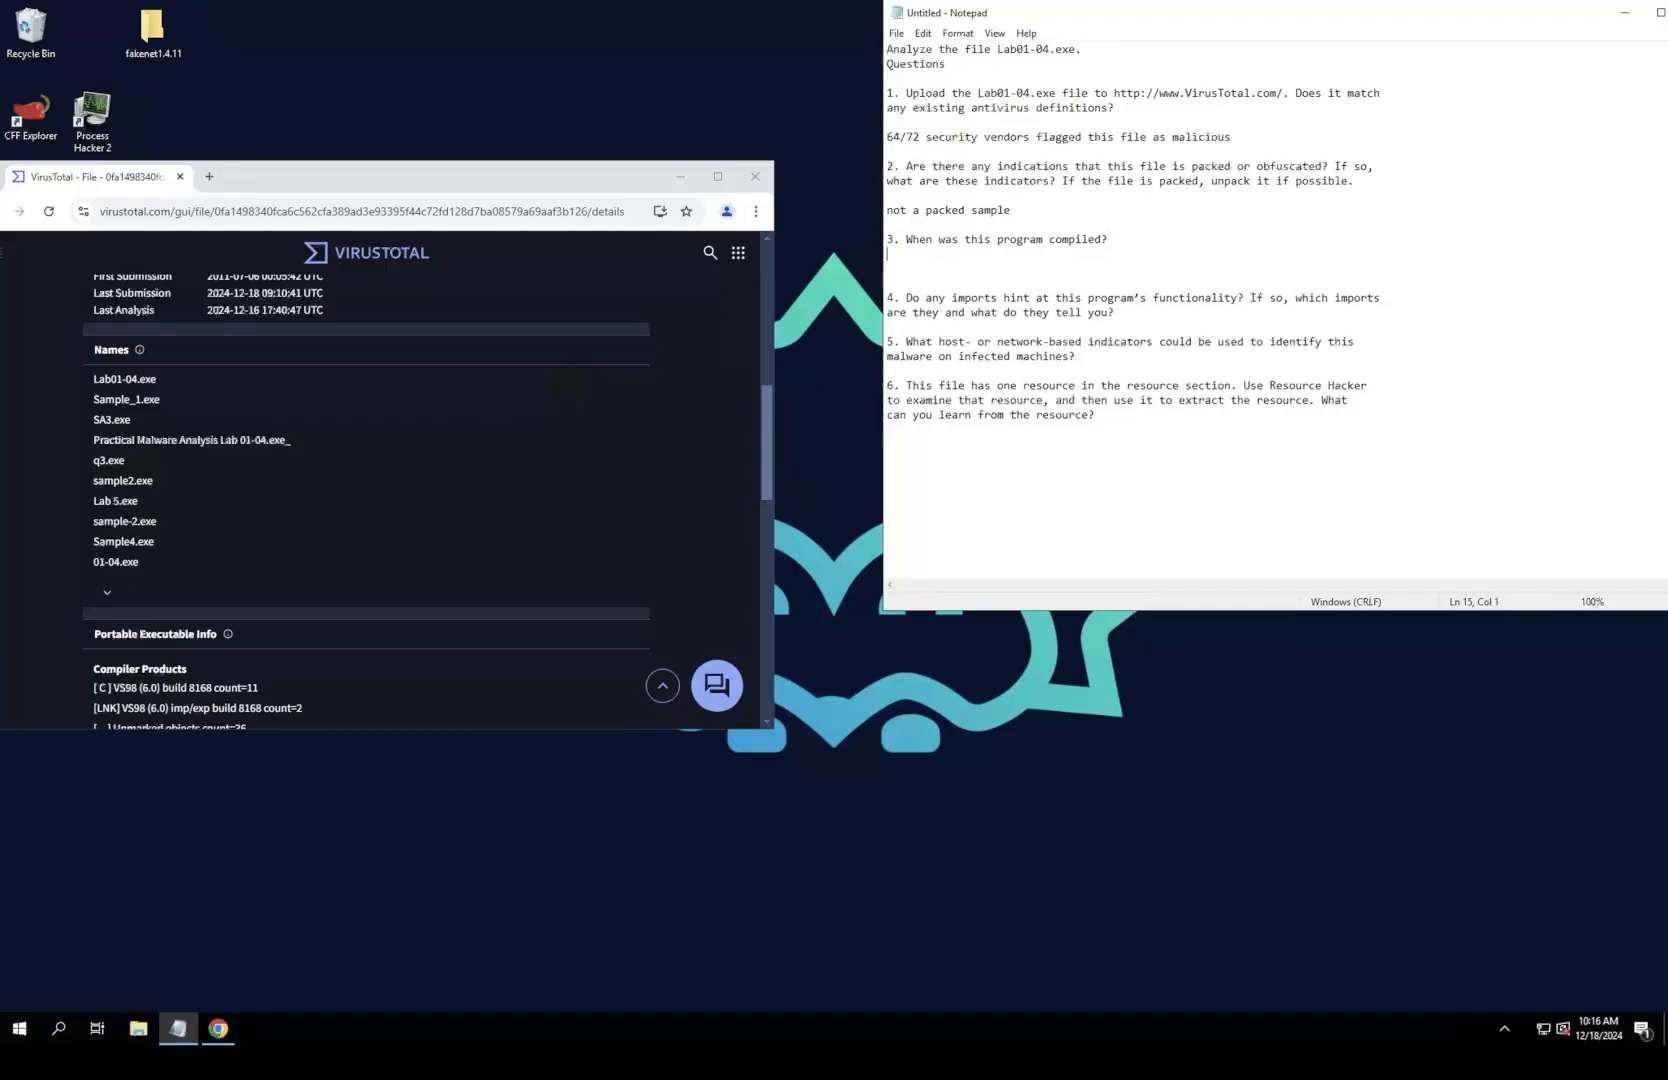
{"action": "key", "text": "Return"}
{"action": "key", "text": "Return"}
{"action": "key", "text": "ctrl+v"}
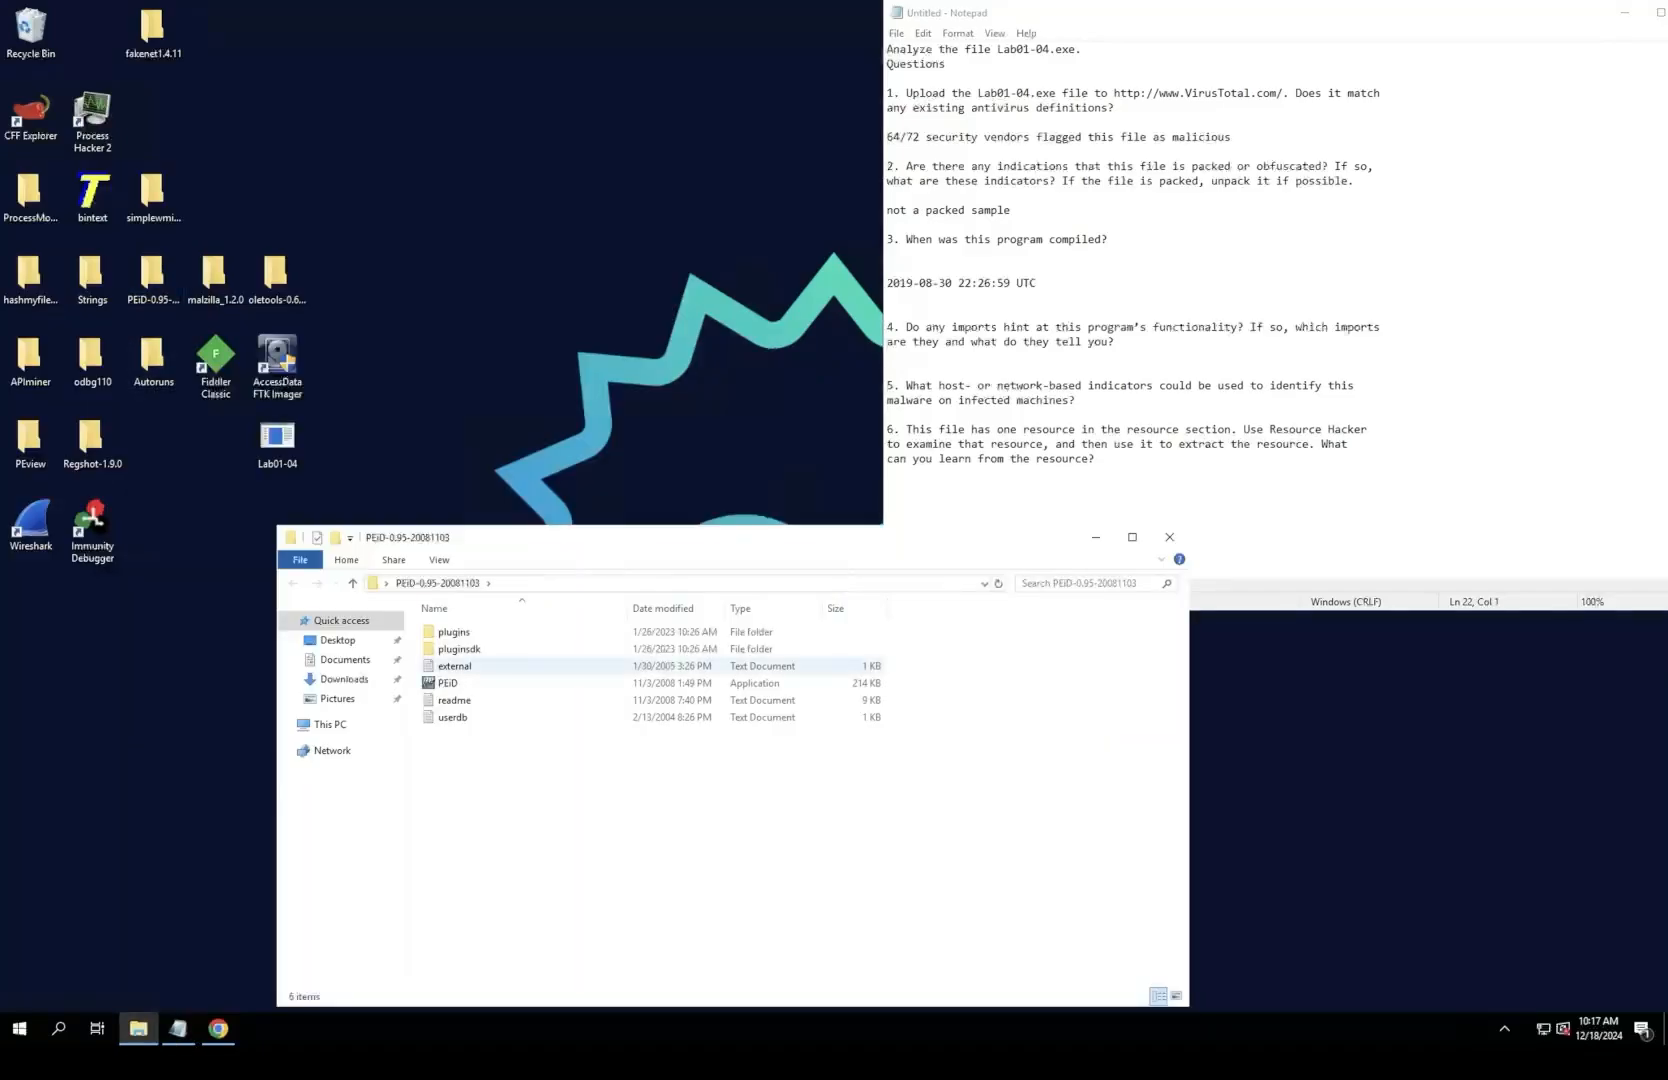
Step: Check Lab01-04 from the desktop for a packer or compiler in PEiD, close PEiD and minimize its folder window
{"action": "double_click", "coordinate": [447, 683]}
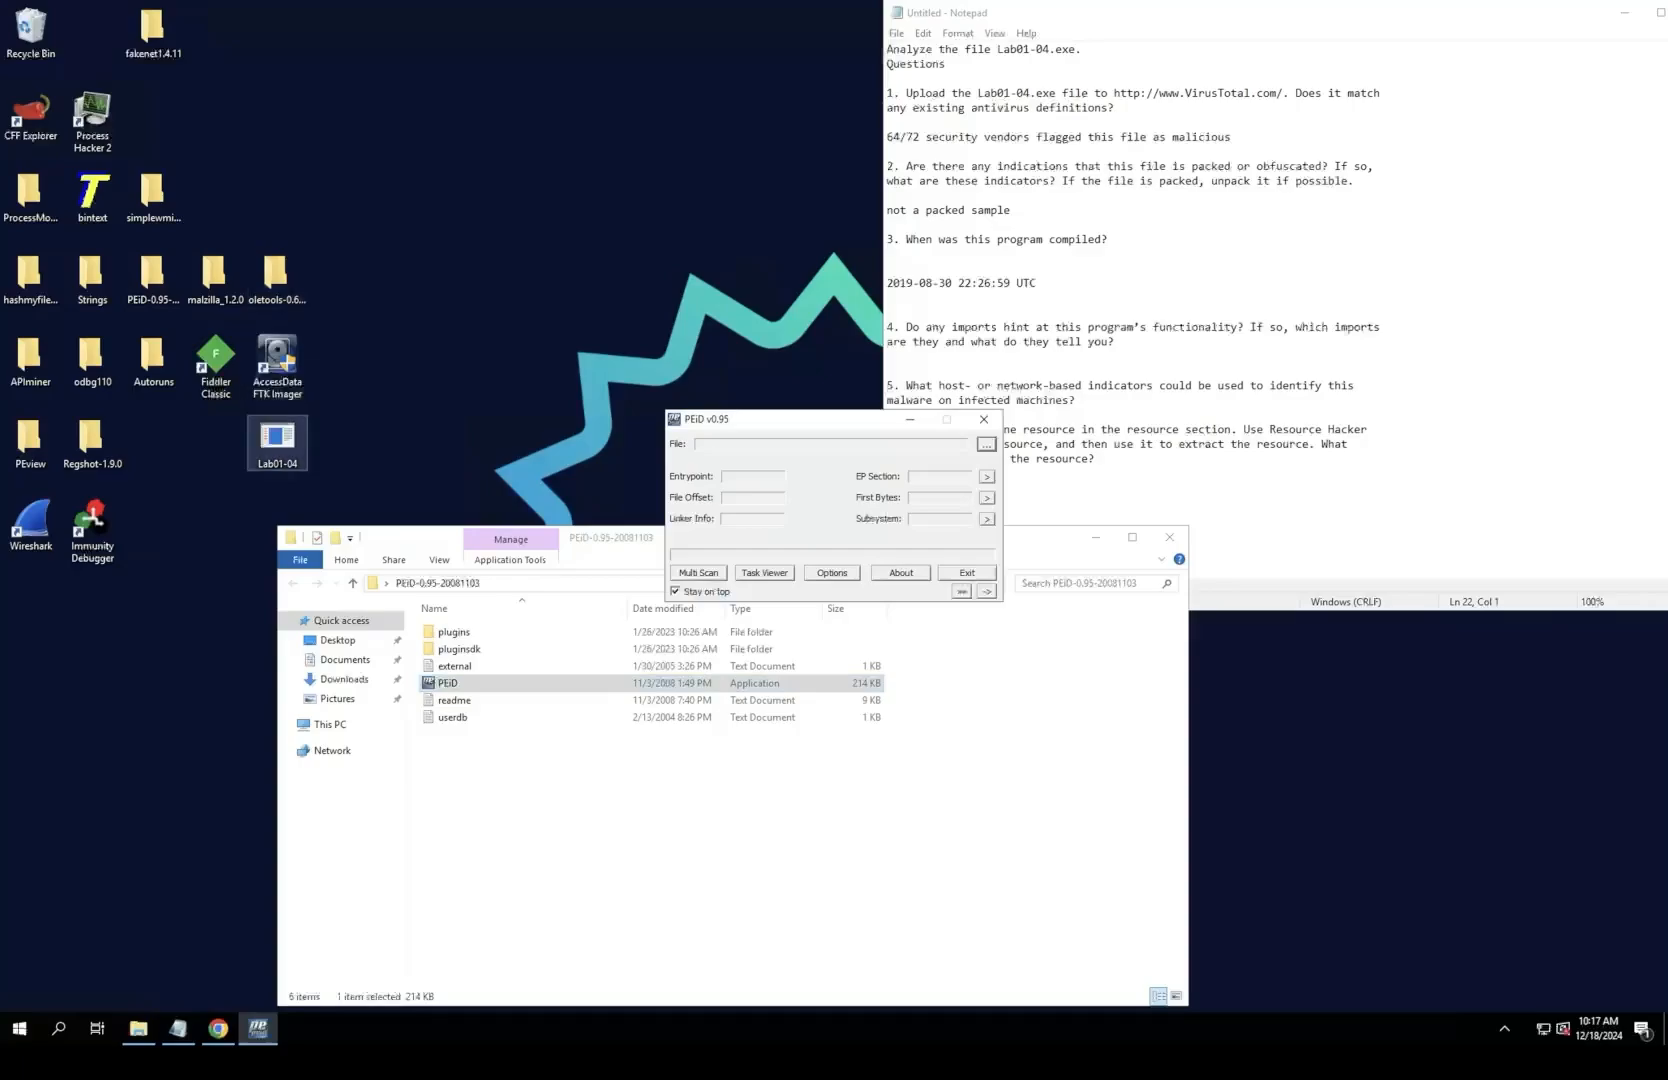
{"action": "left_click_drag", "start_coordinate": [277, 440], "coordinate": [775, 485]}
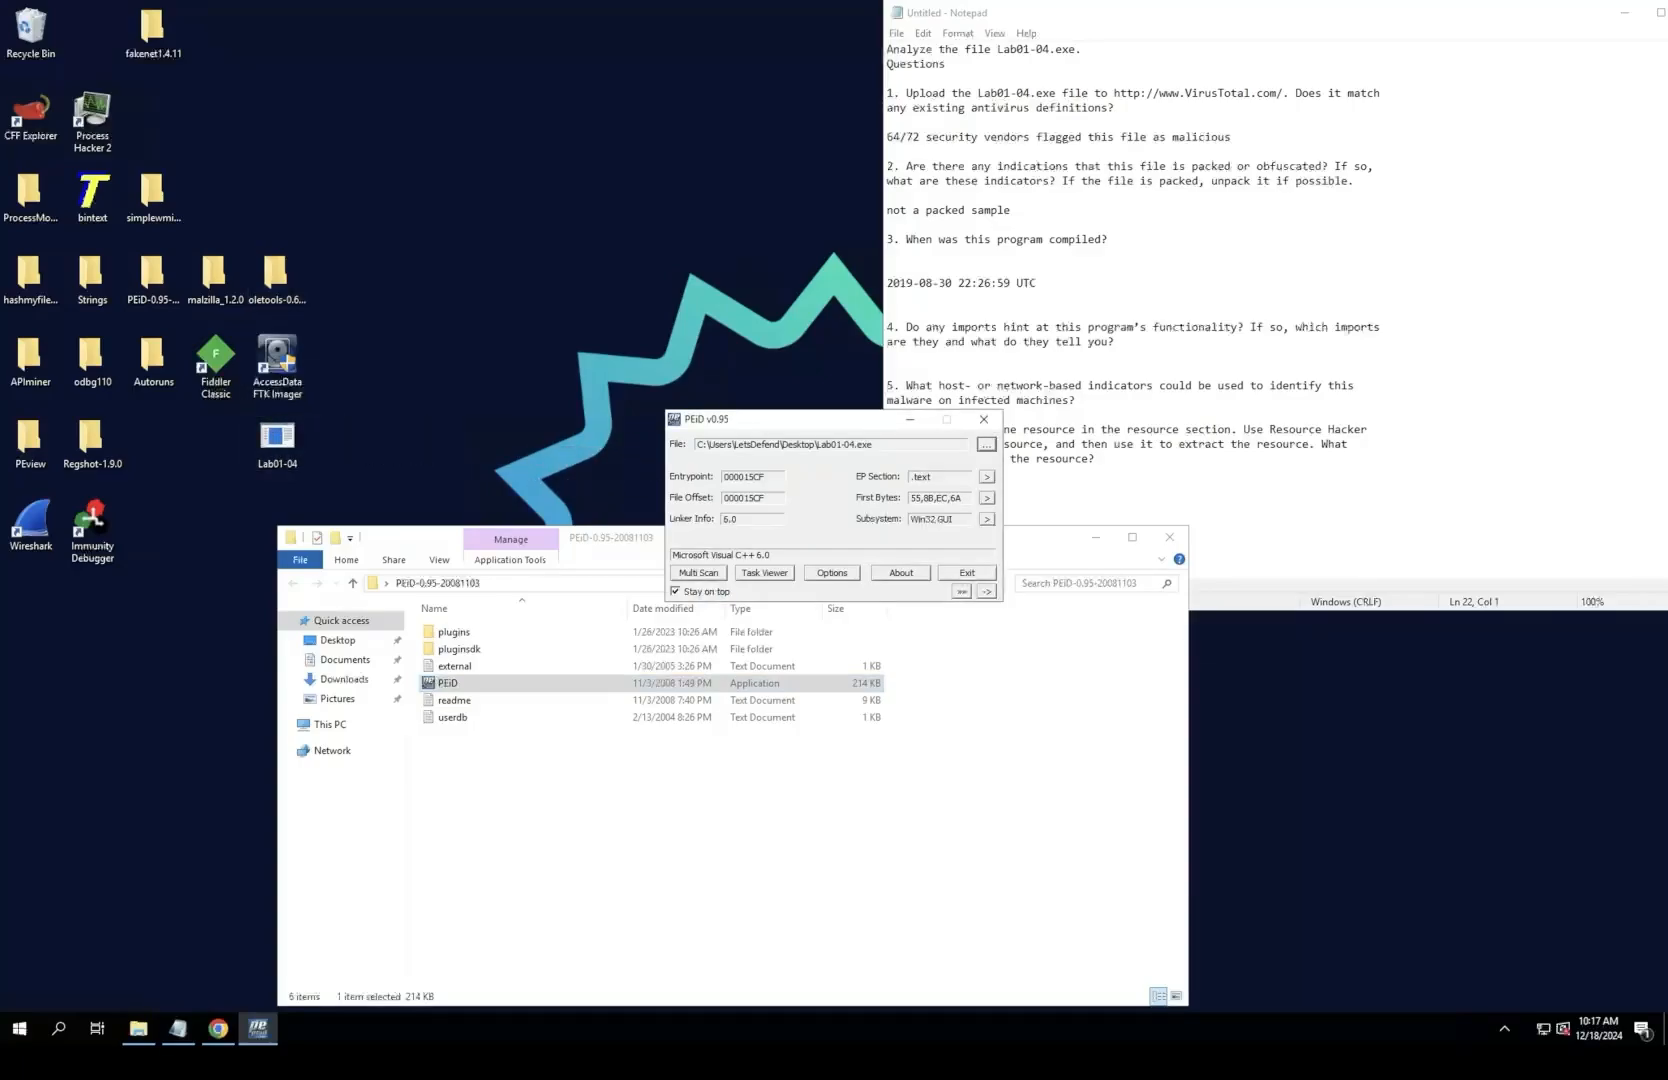
{"action": "left_click_drag", "start_coordinate": [771, 554], "coordinate": [673, 554]}
{"action": "left_click", "coordinate": [984, 419]}
{"action": "left_click_drag", "start_coordinate": [890, 538], "coordinate": [841, 574]}
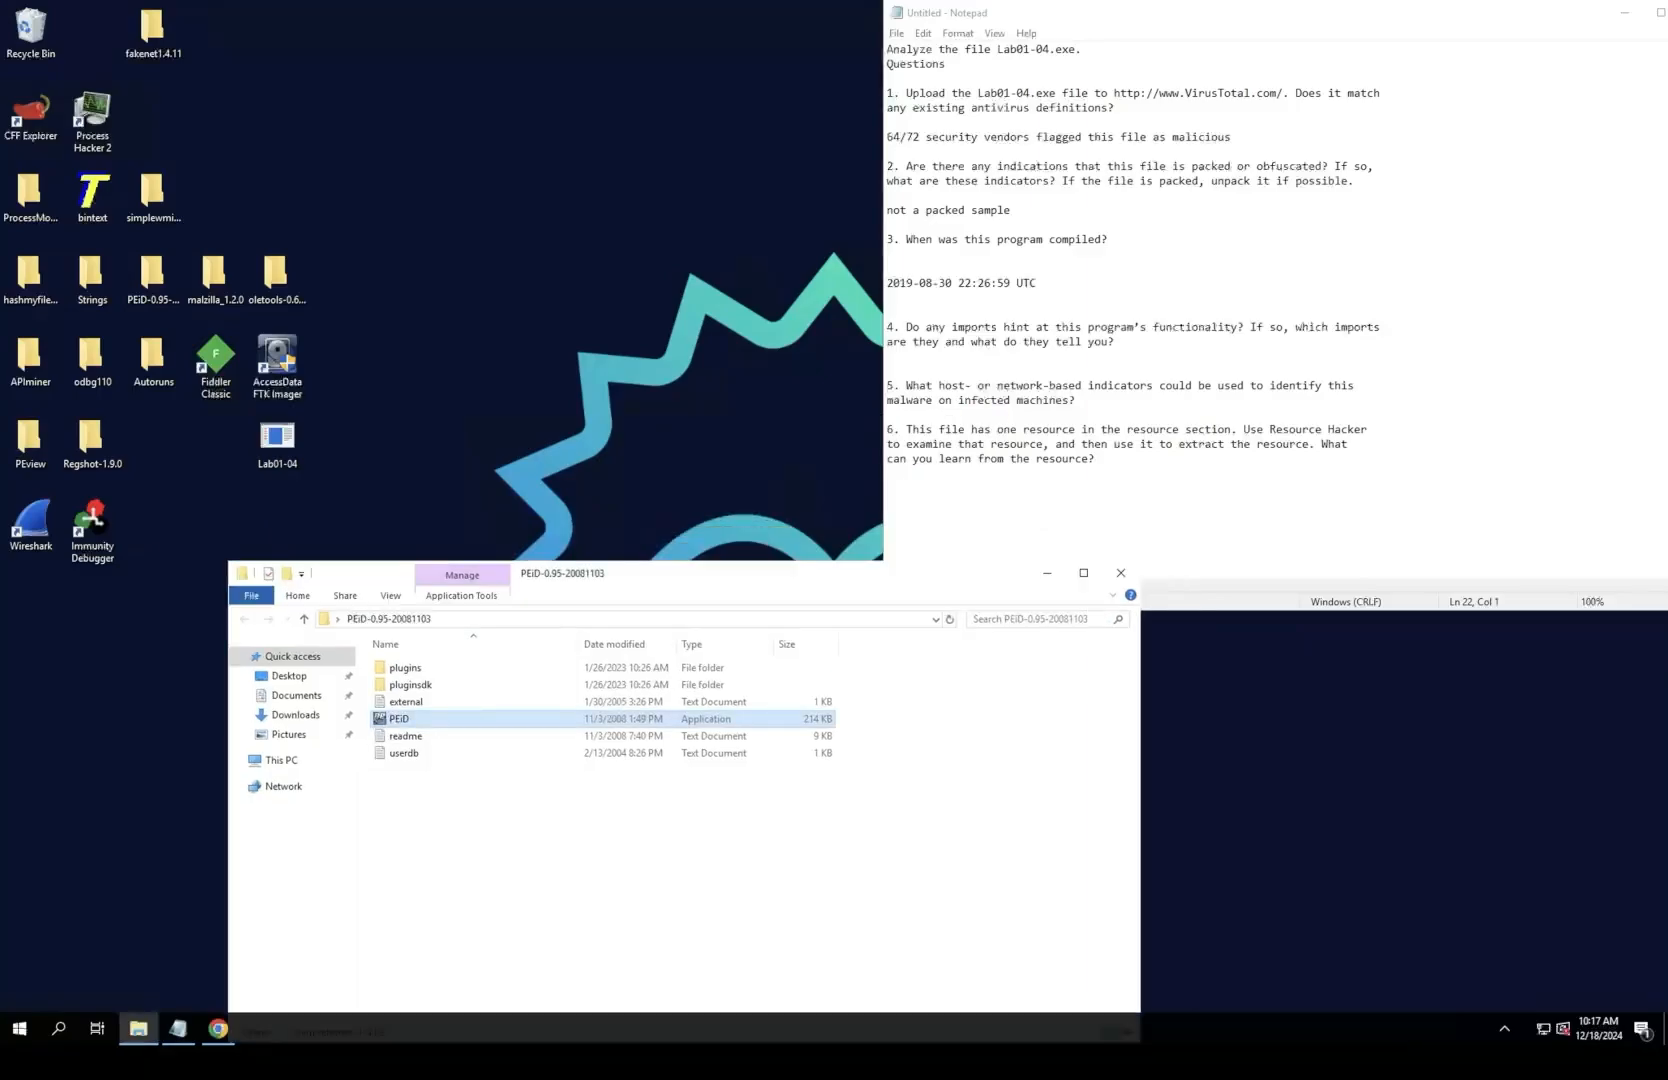
{"action": "left_click", "coordinate": [1047, 572]}
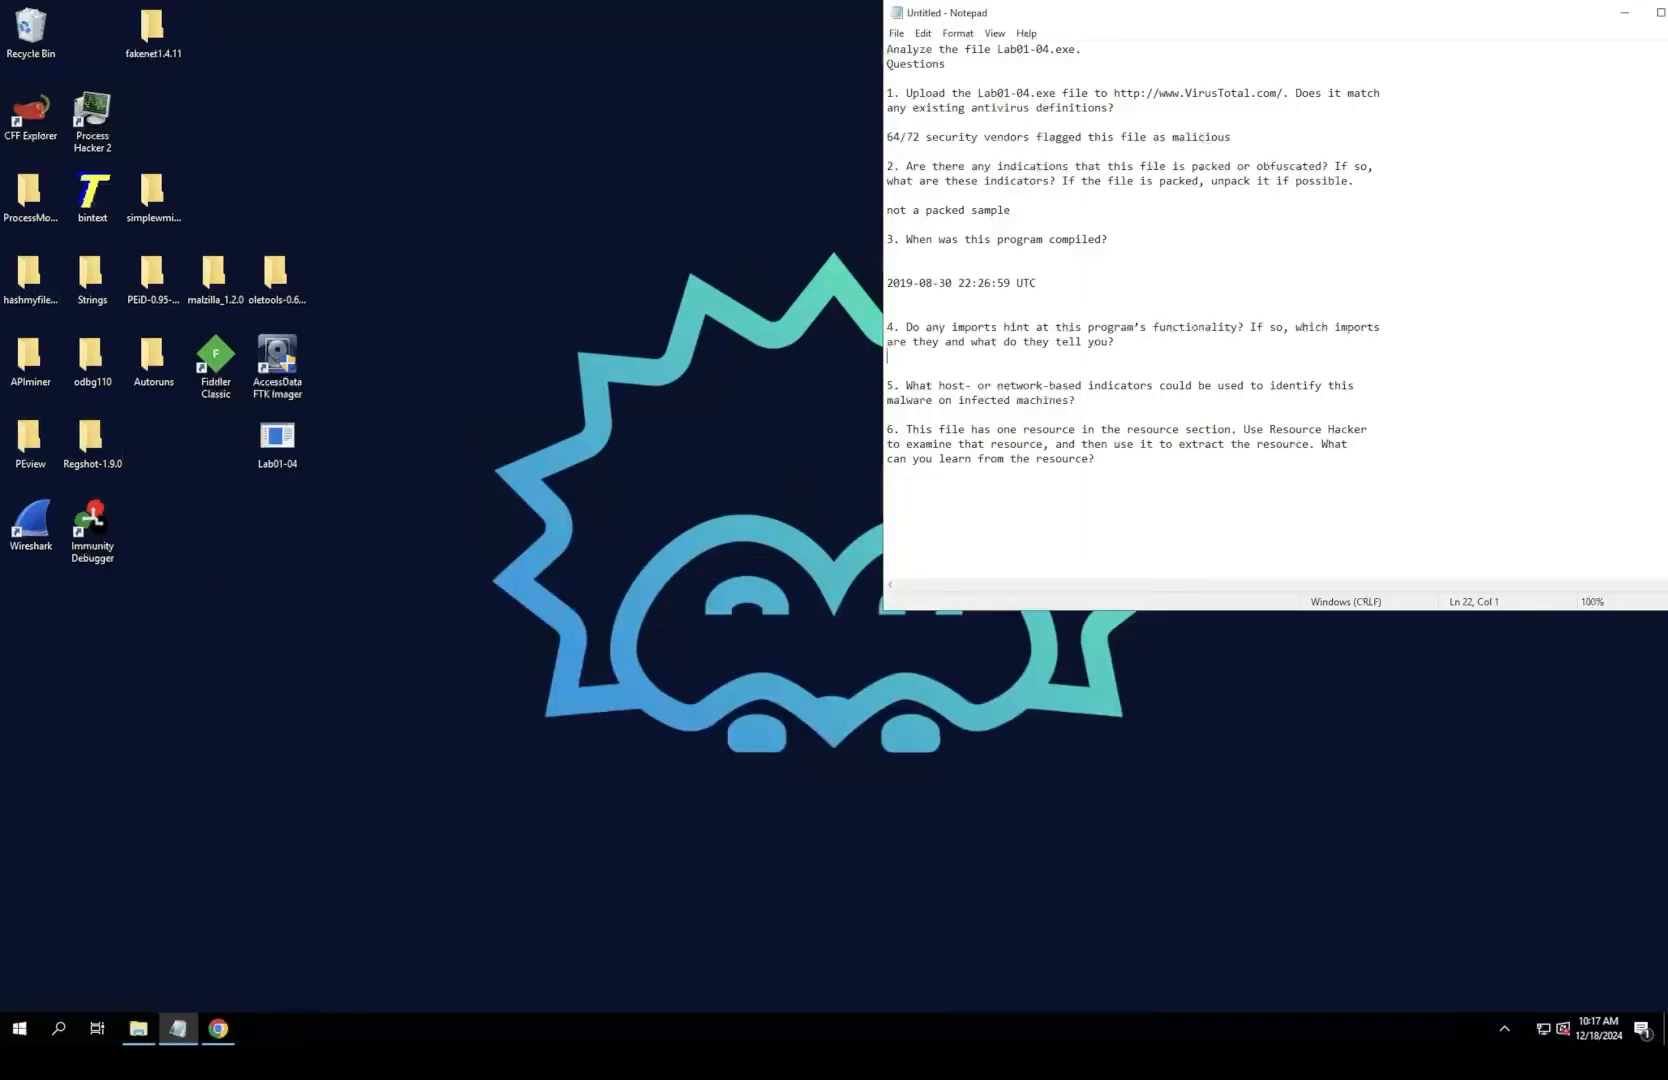
Step: Launch CFF Explorer, maximize it, and open the Lab01-04 application from the desktop
{"action": "double_click", "coordinate": [30, 115]}
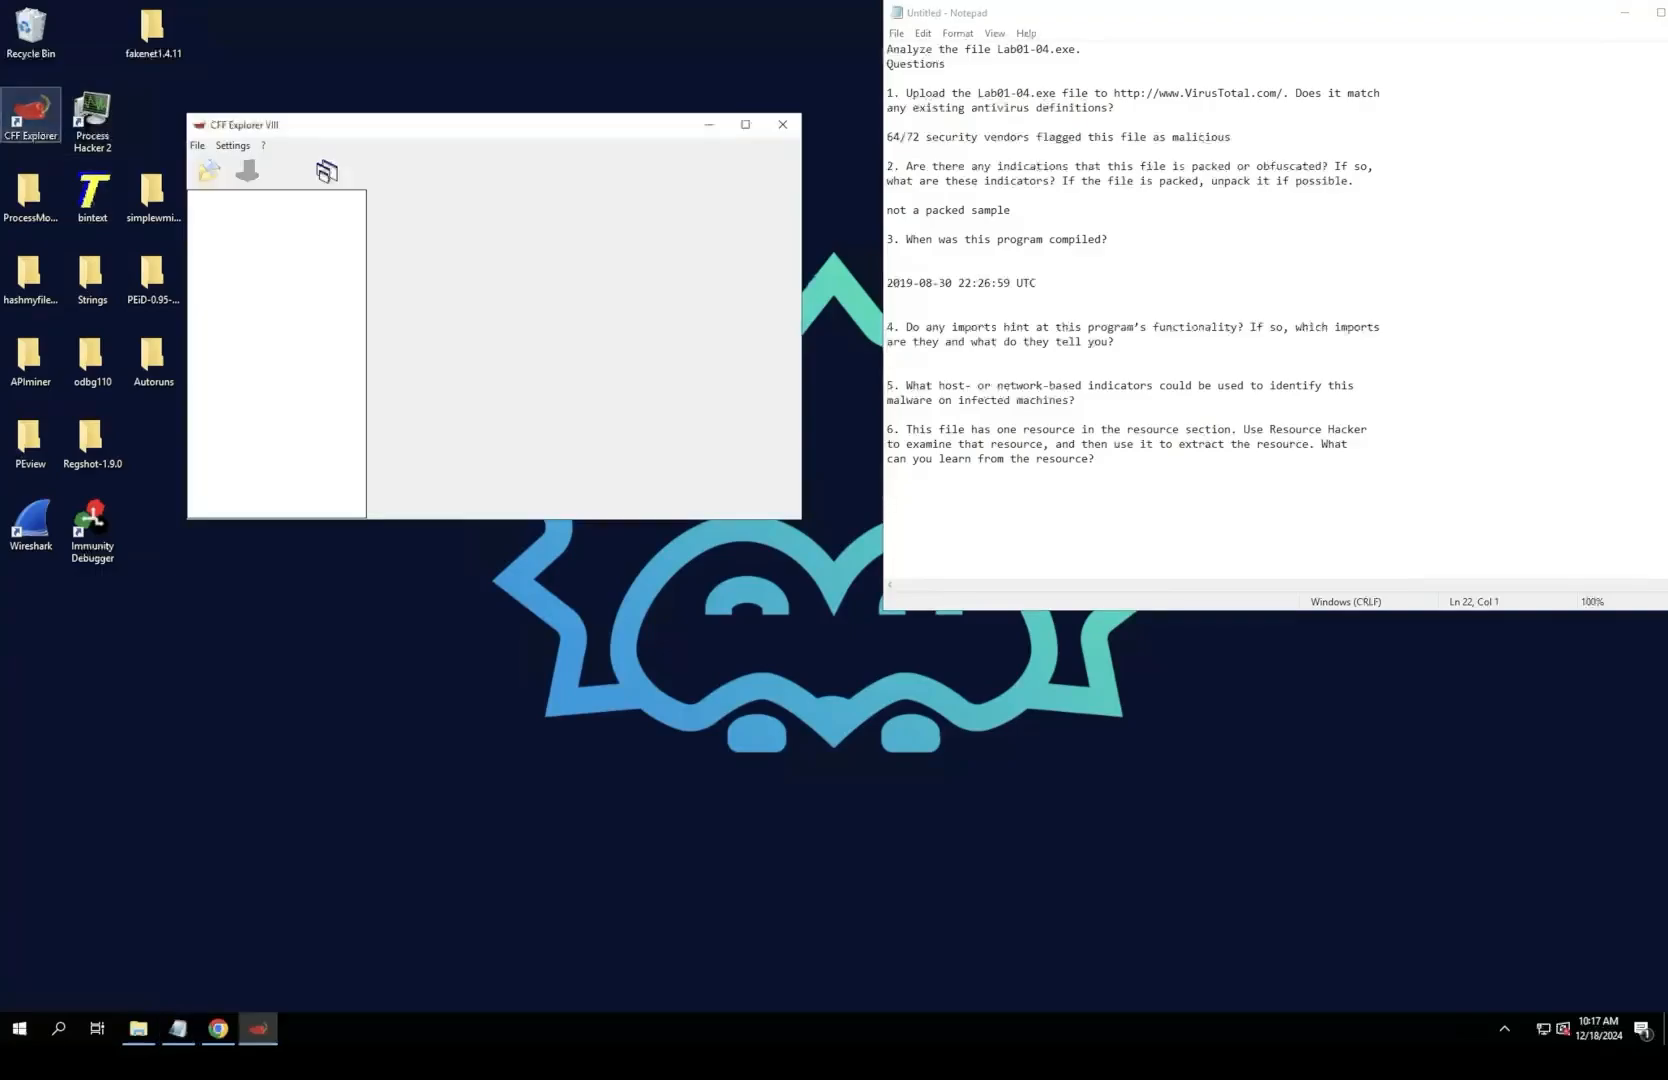
{"action": "left_click_drag", "start_coordinate": [330, 125], "coordinate": [395, 1]}
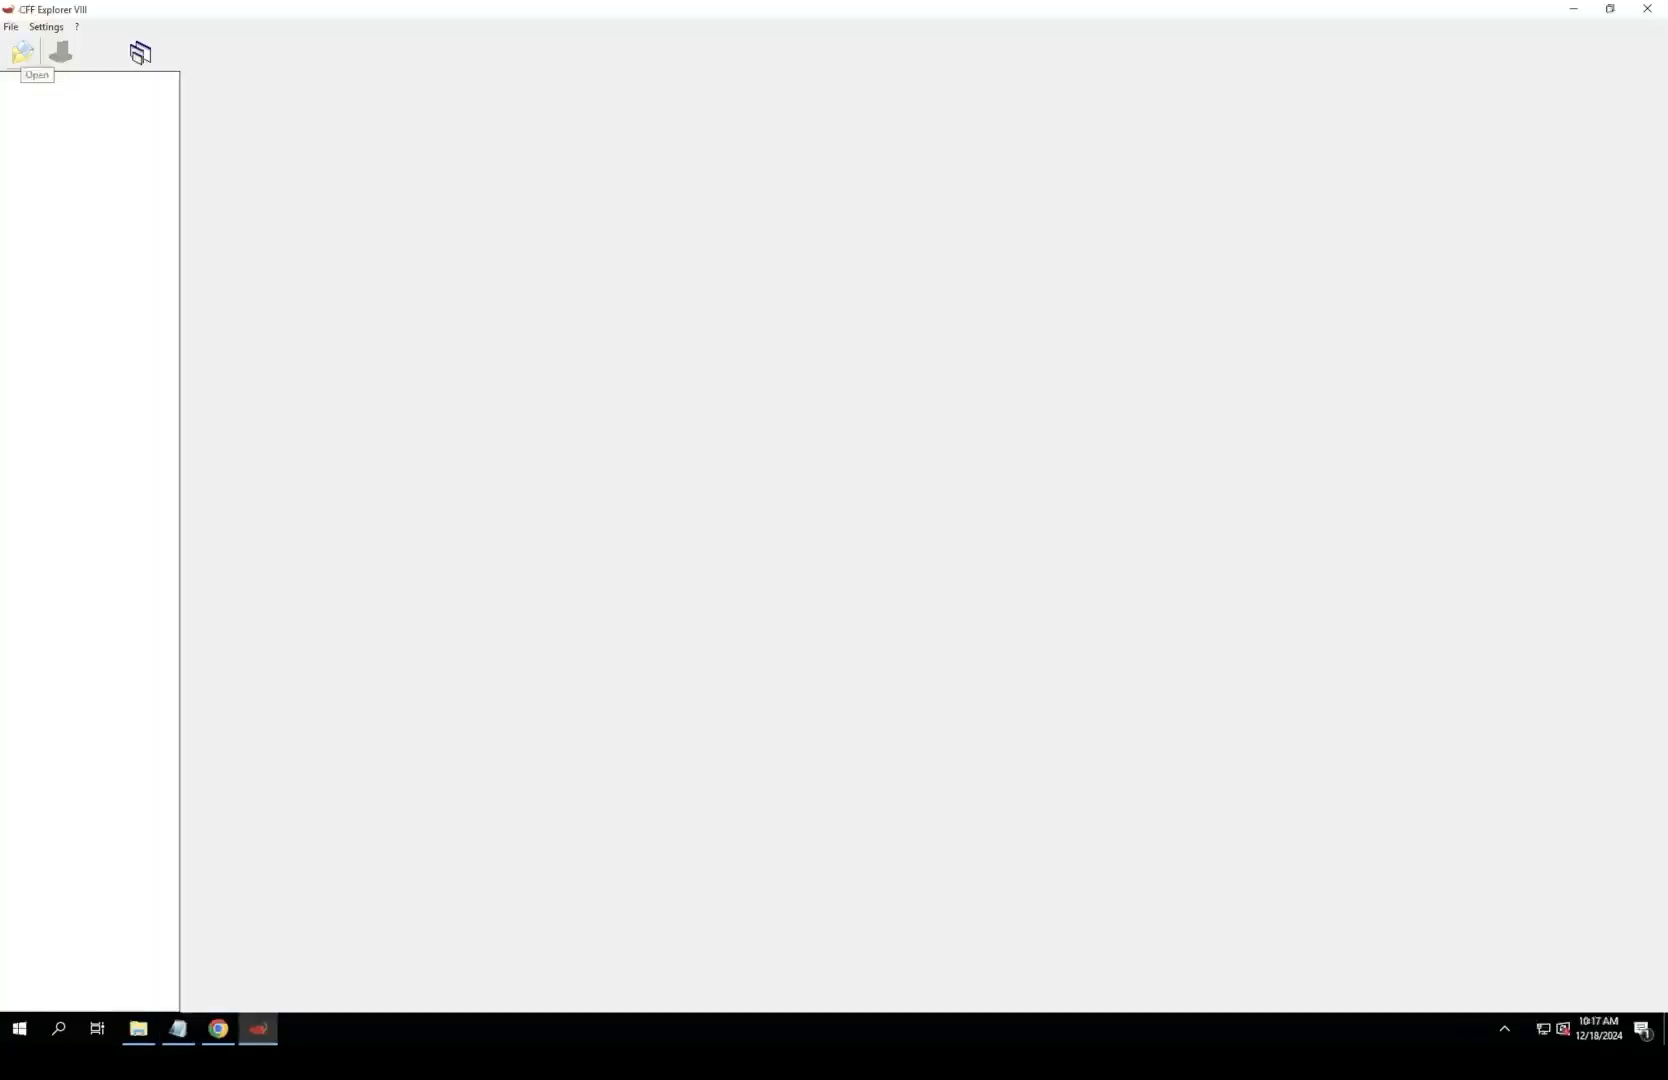
{"action": "left_click", "coordinate": [22, 51]}
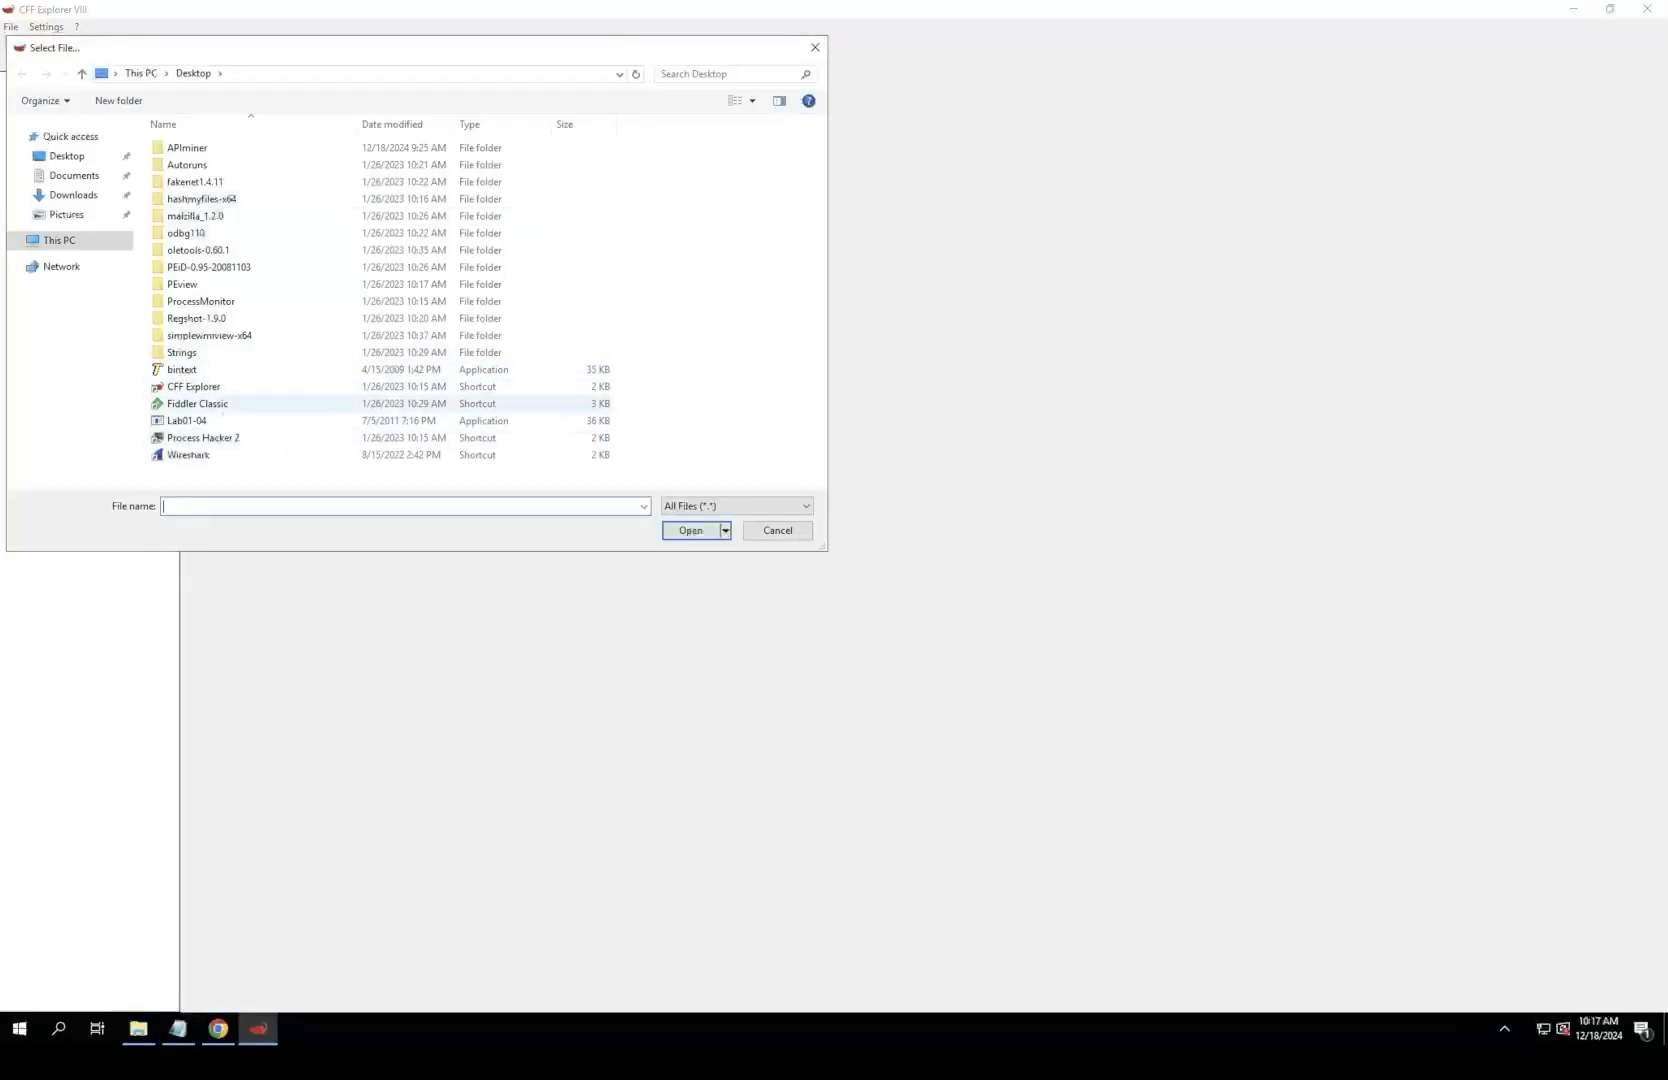
{"action": "double_click", "coordinate": [187, 420]}
Step: Inspect the section headers of Lab01-04.exe, going through the .text, .rdata, .data and .rsrc sections
{"action": "left_click", "coordinate": [73, 163]}
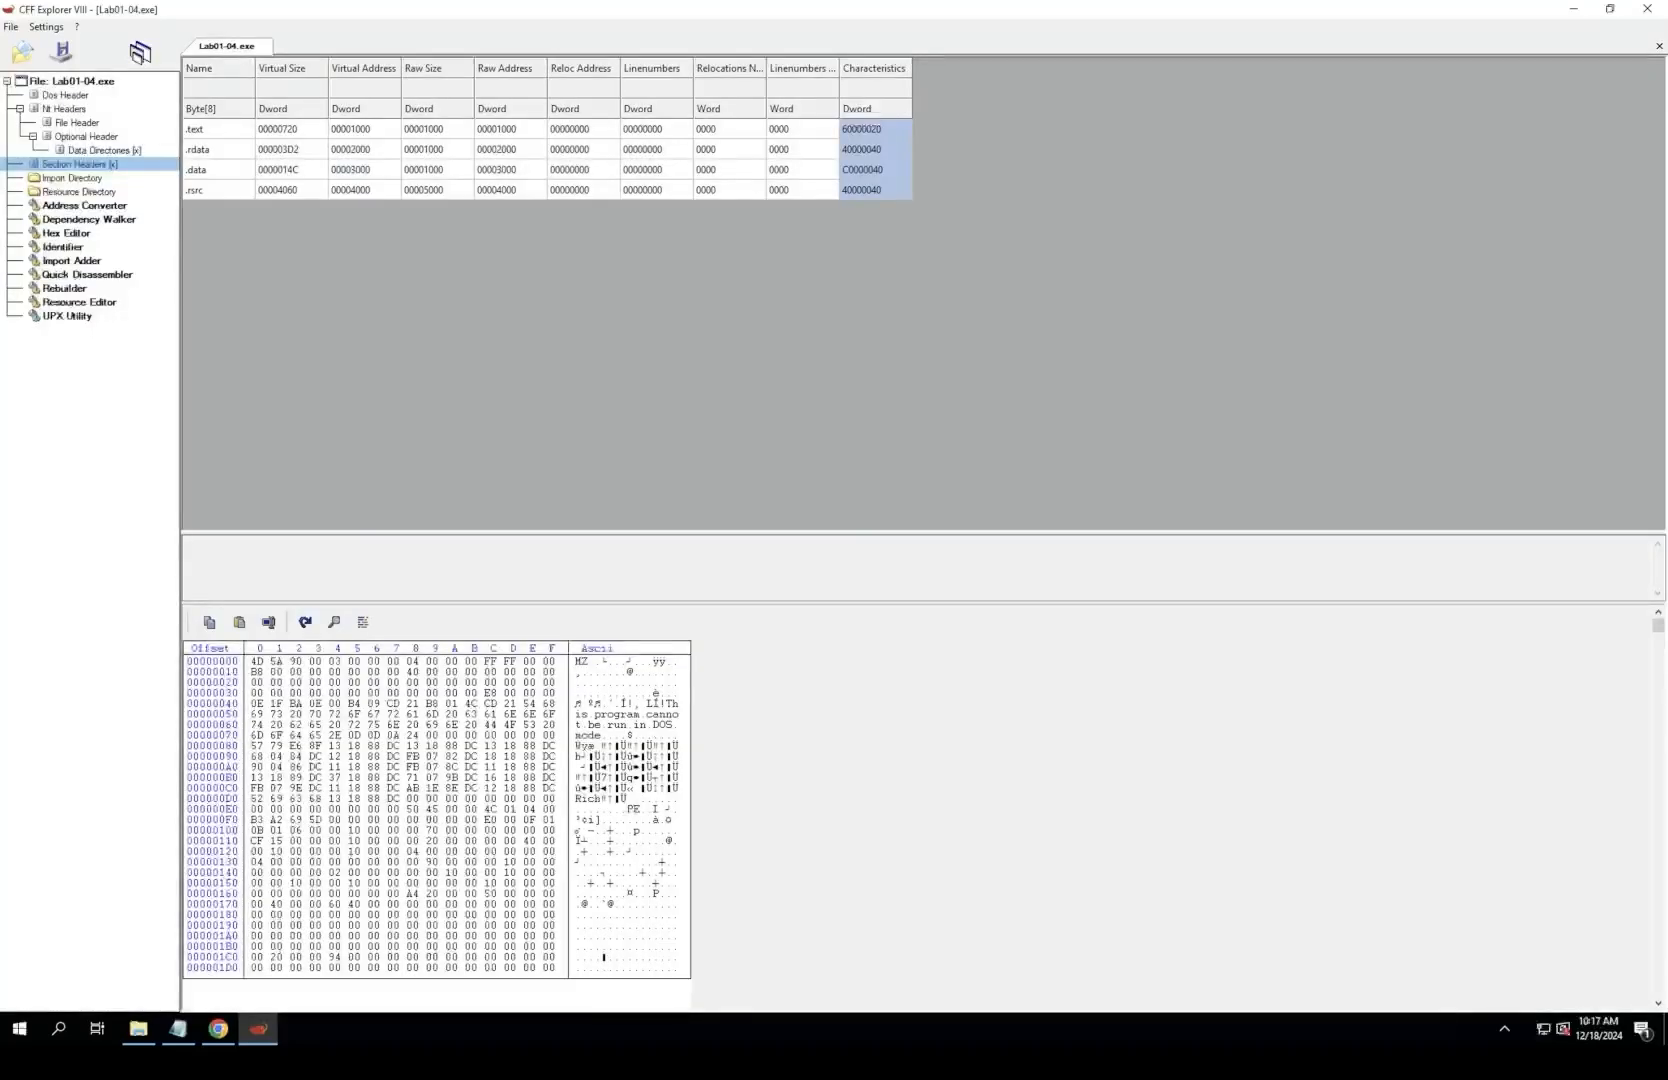
{"action": "left_click", "coordinate": [214, 129]}
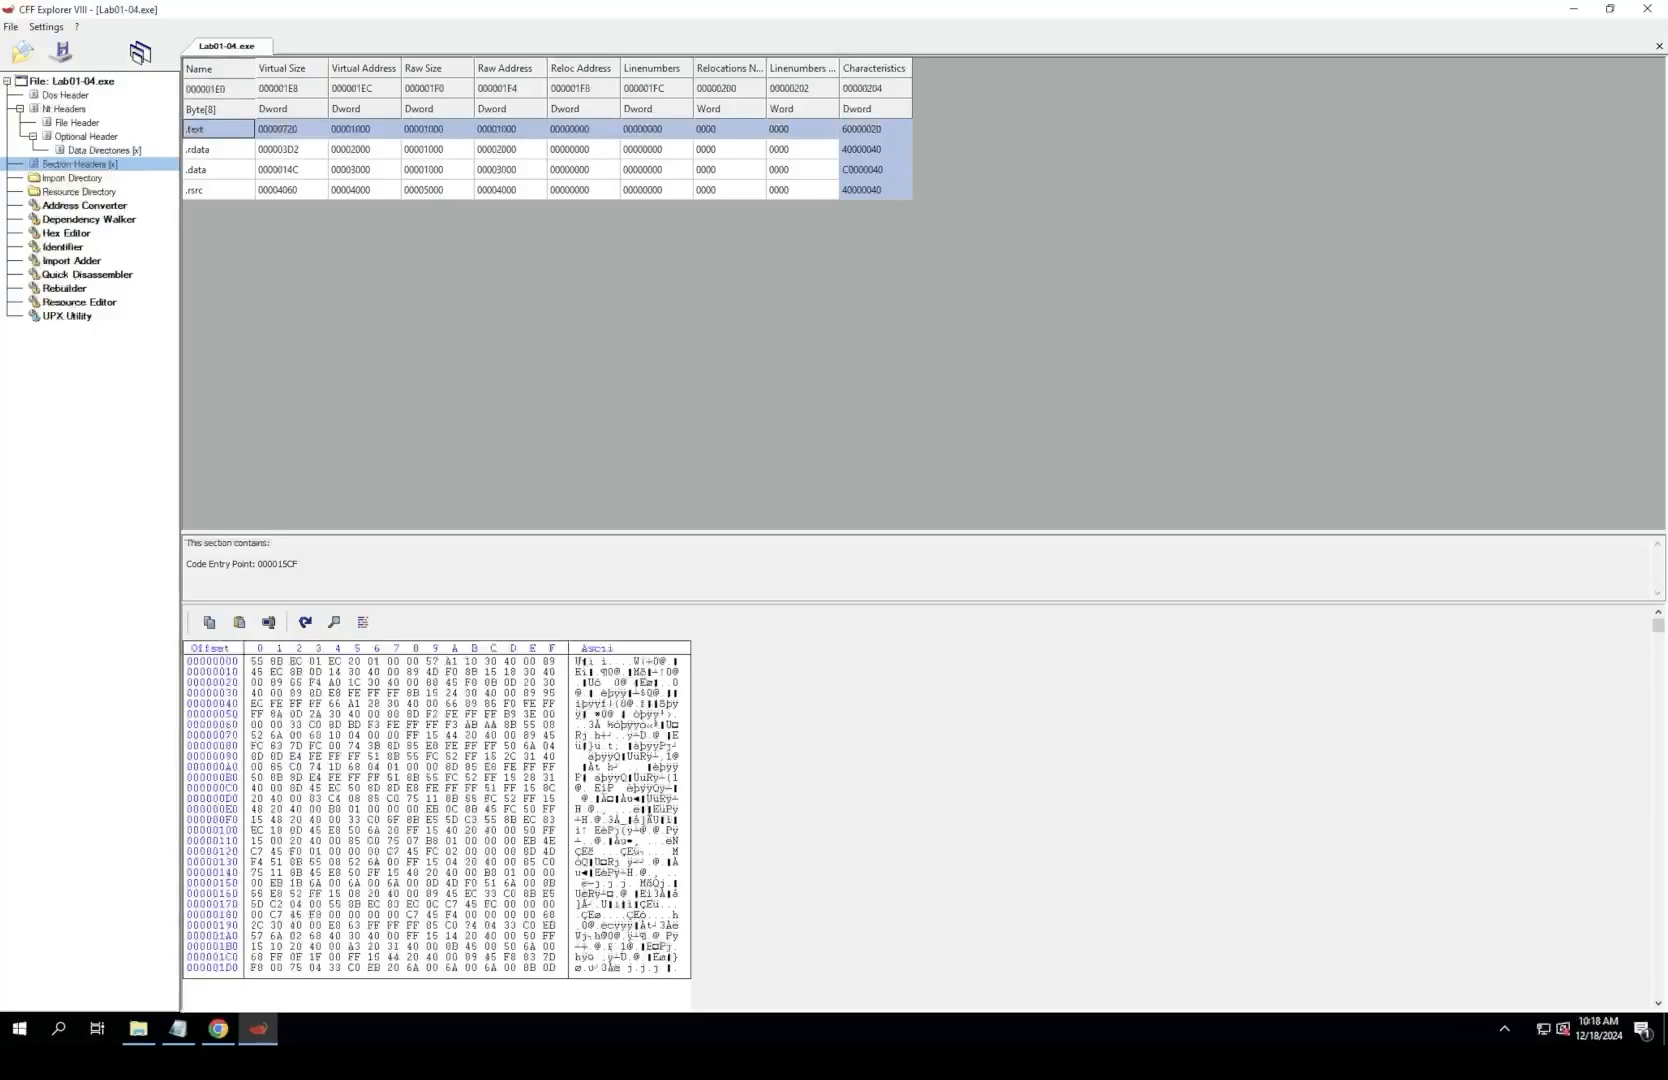
{"action": "left_click", "coordinate": [214, 149]}
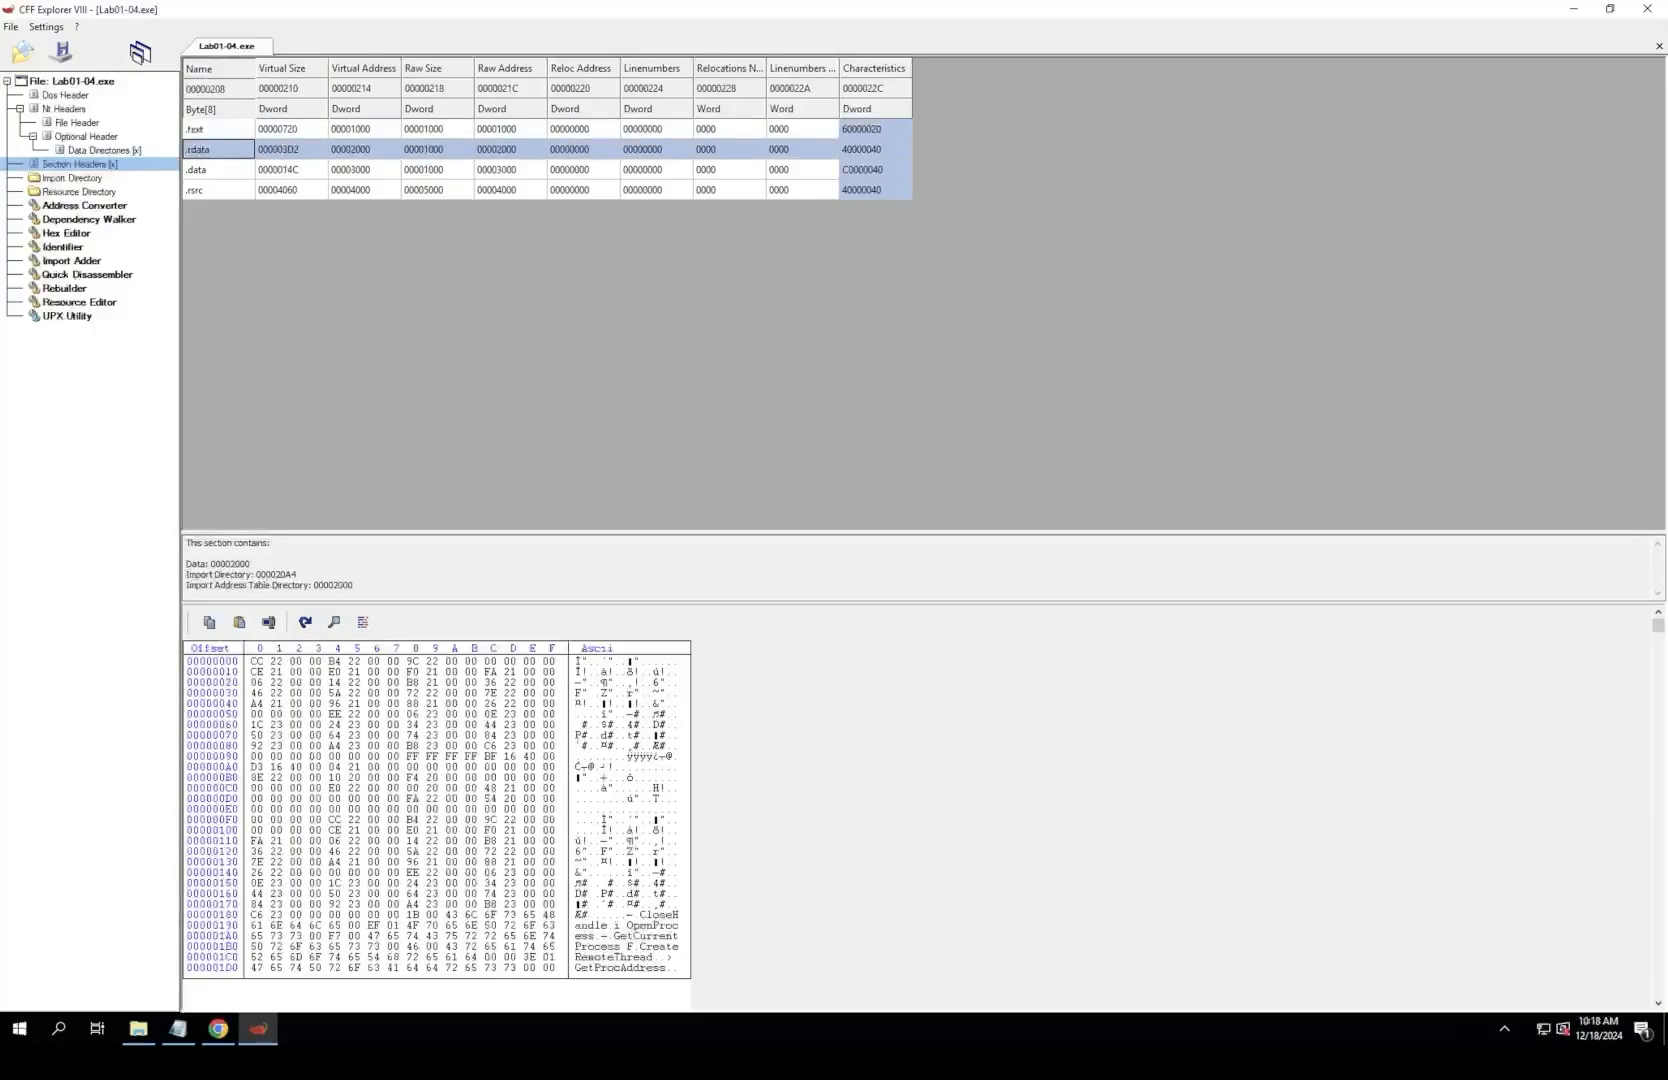
{"action": "left_click", "coordinate": [214, 170]}
{"action": "left_click", "coordinate": [214, 190]}
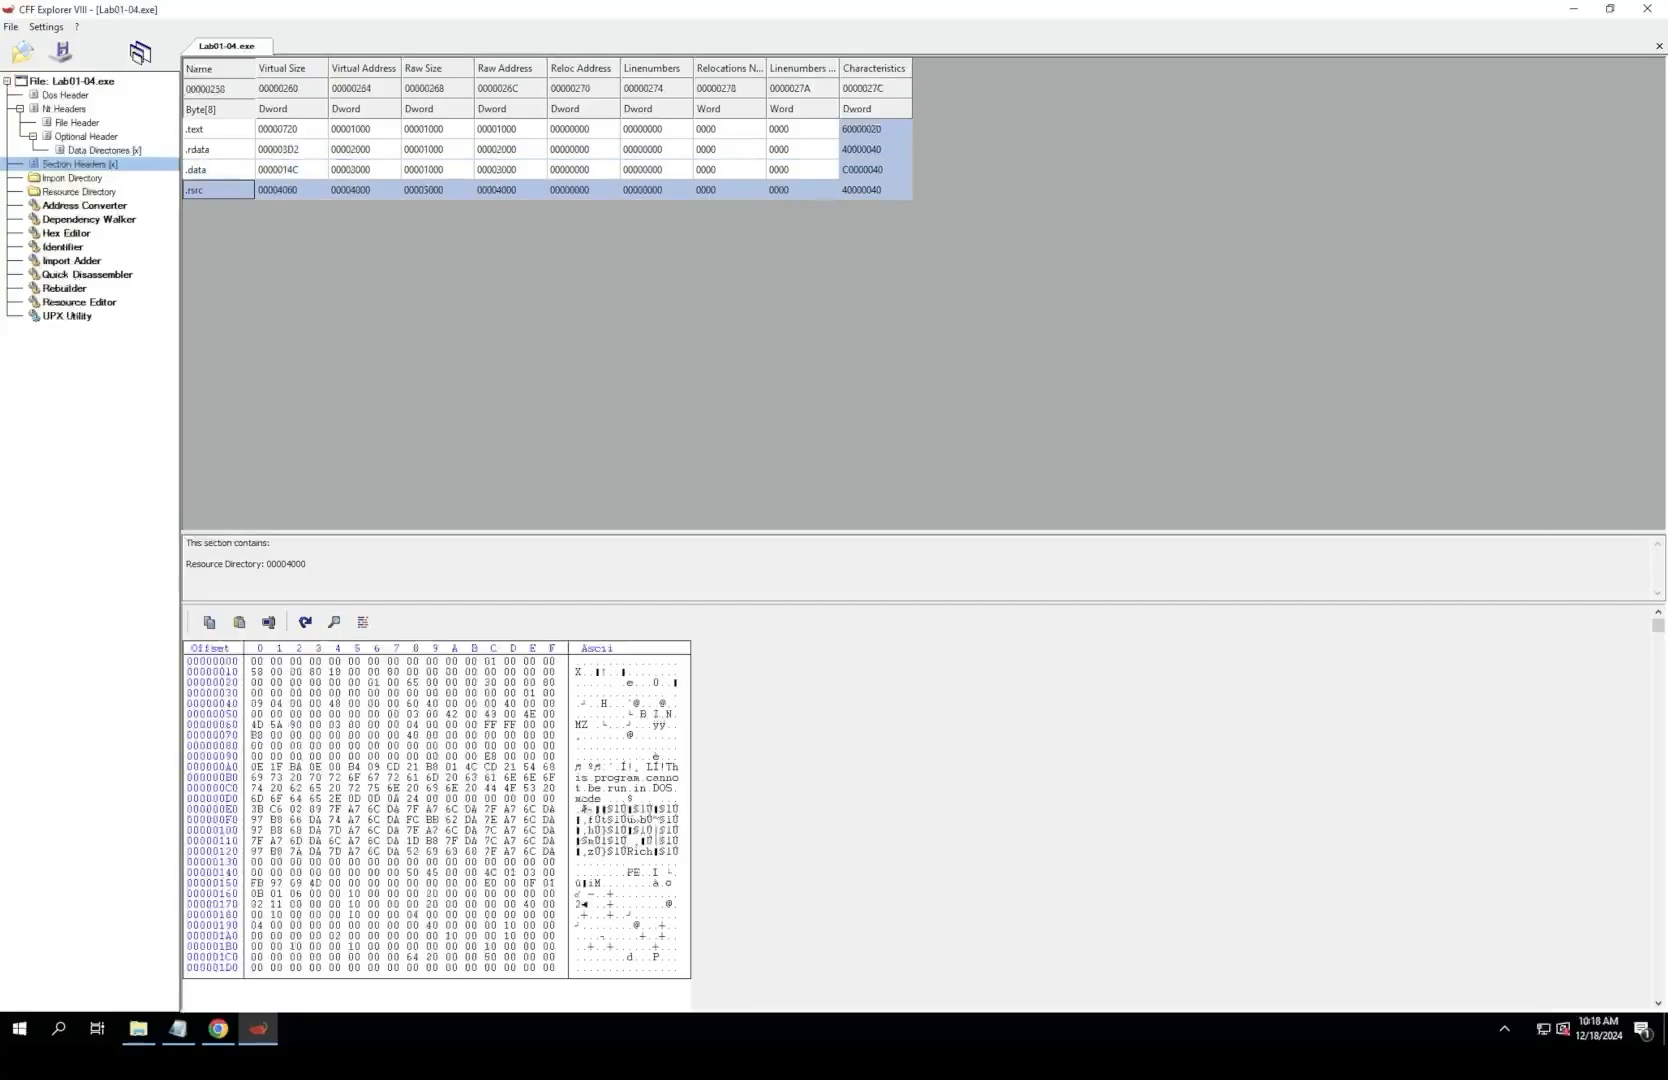
Step: Examine the KERNEL32.dll functions in the import directory, focusing on CreateFileA, WriteFile and CreateRemoteThread
{"action": "left_click", "coordinate": [70, 178]}
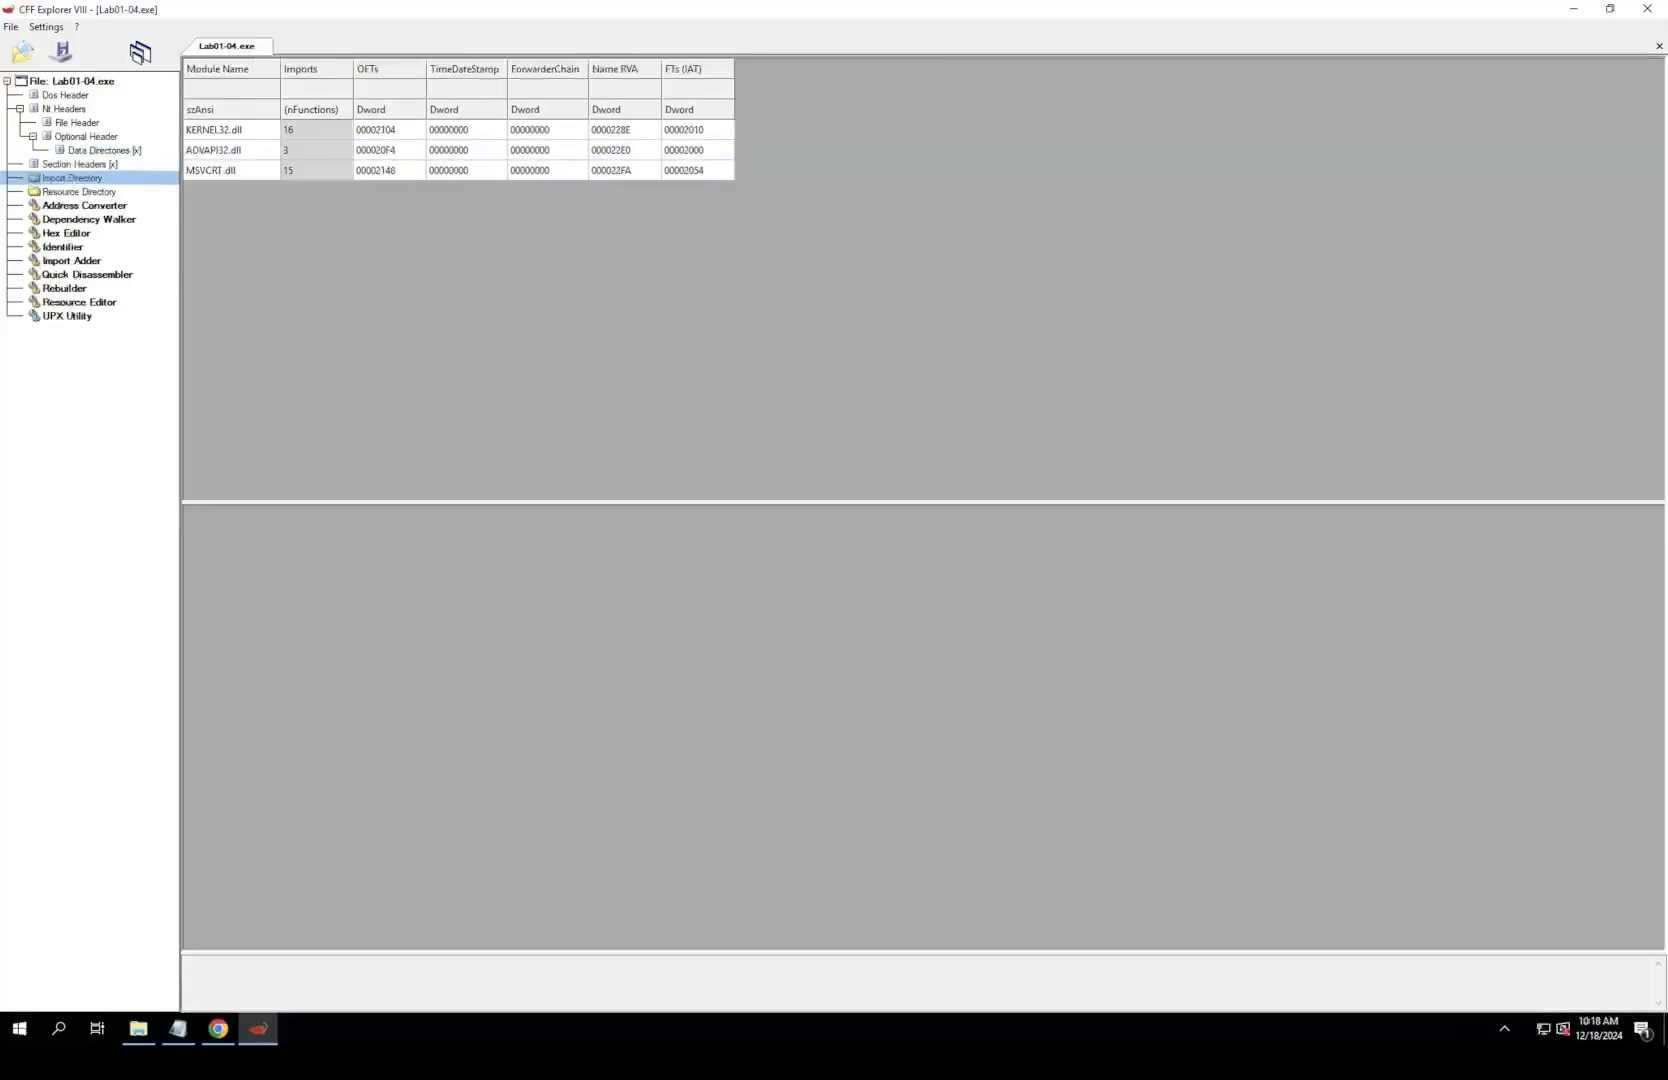
{"action": "left_click", "coordinate": [214, 130]}
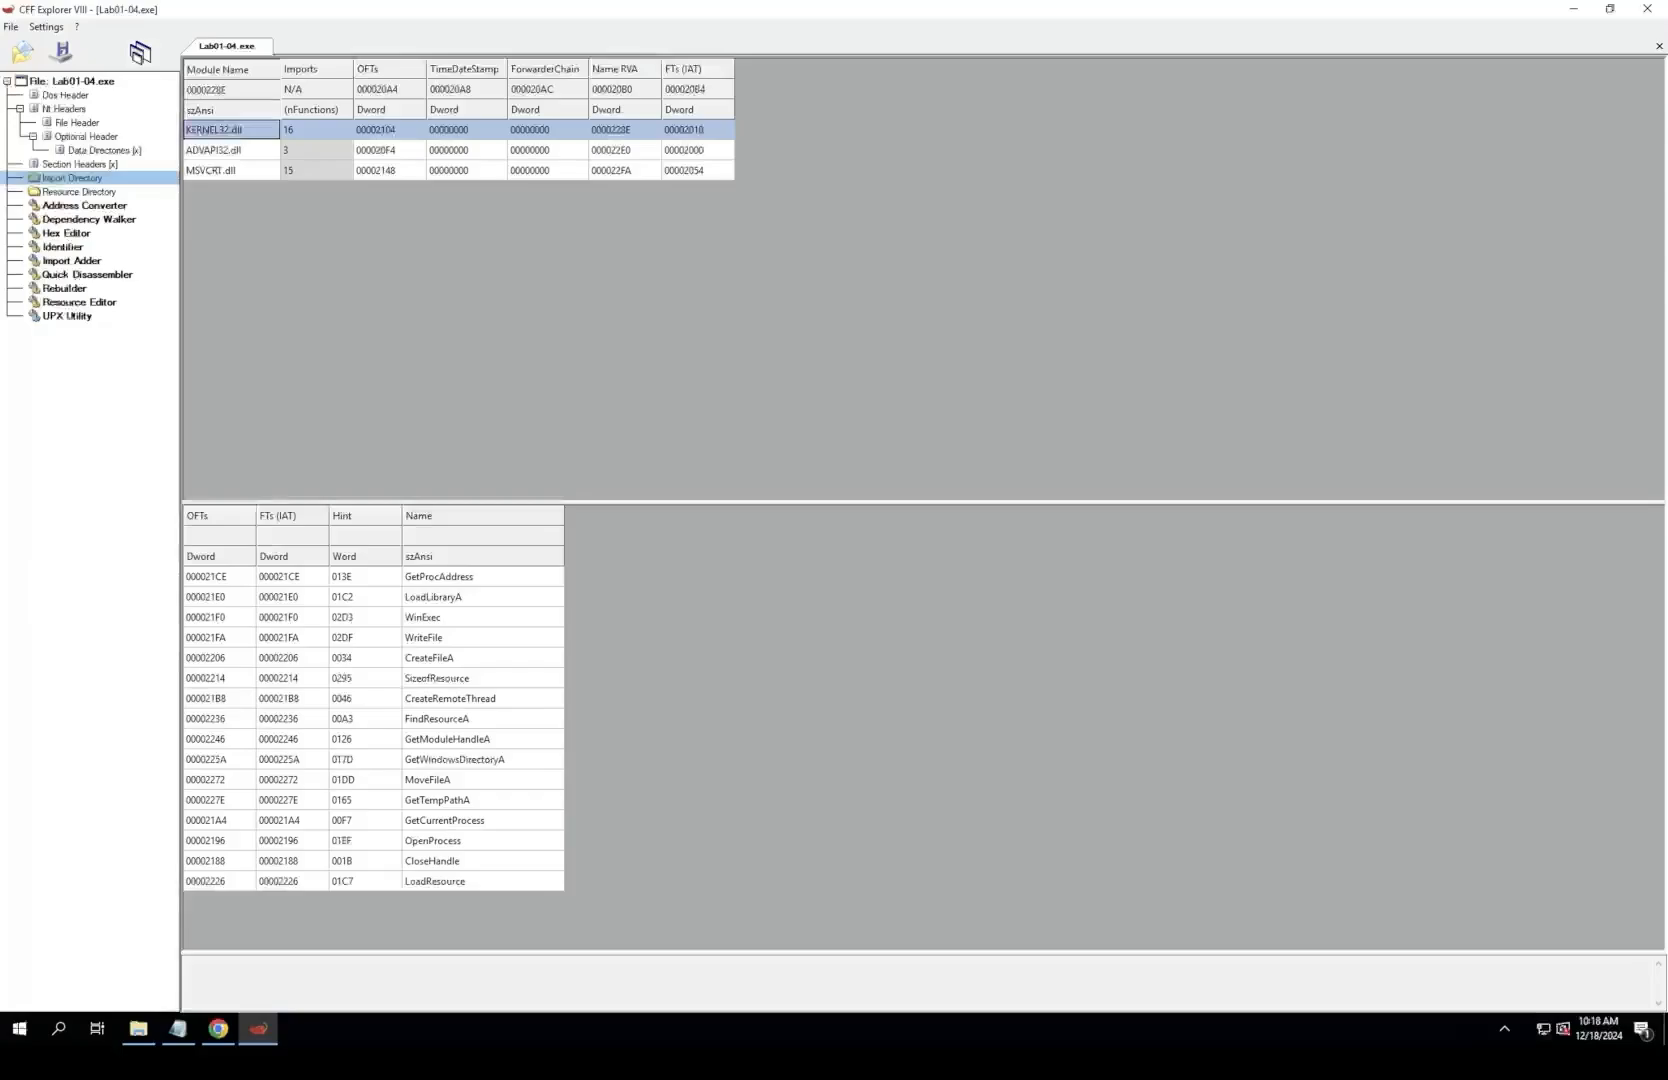
{"action": "left_click", "coordinate": [430, 658]}
{"action": "left_click", "coordinate": [424, 638]}
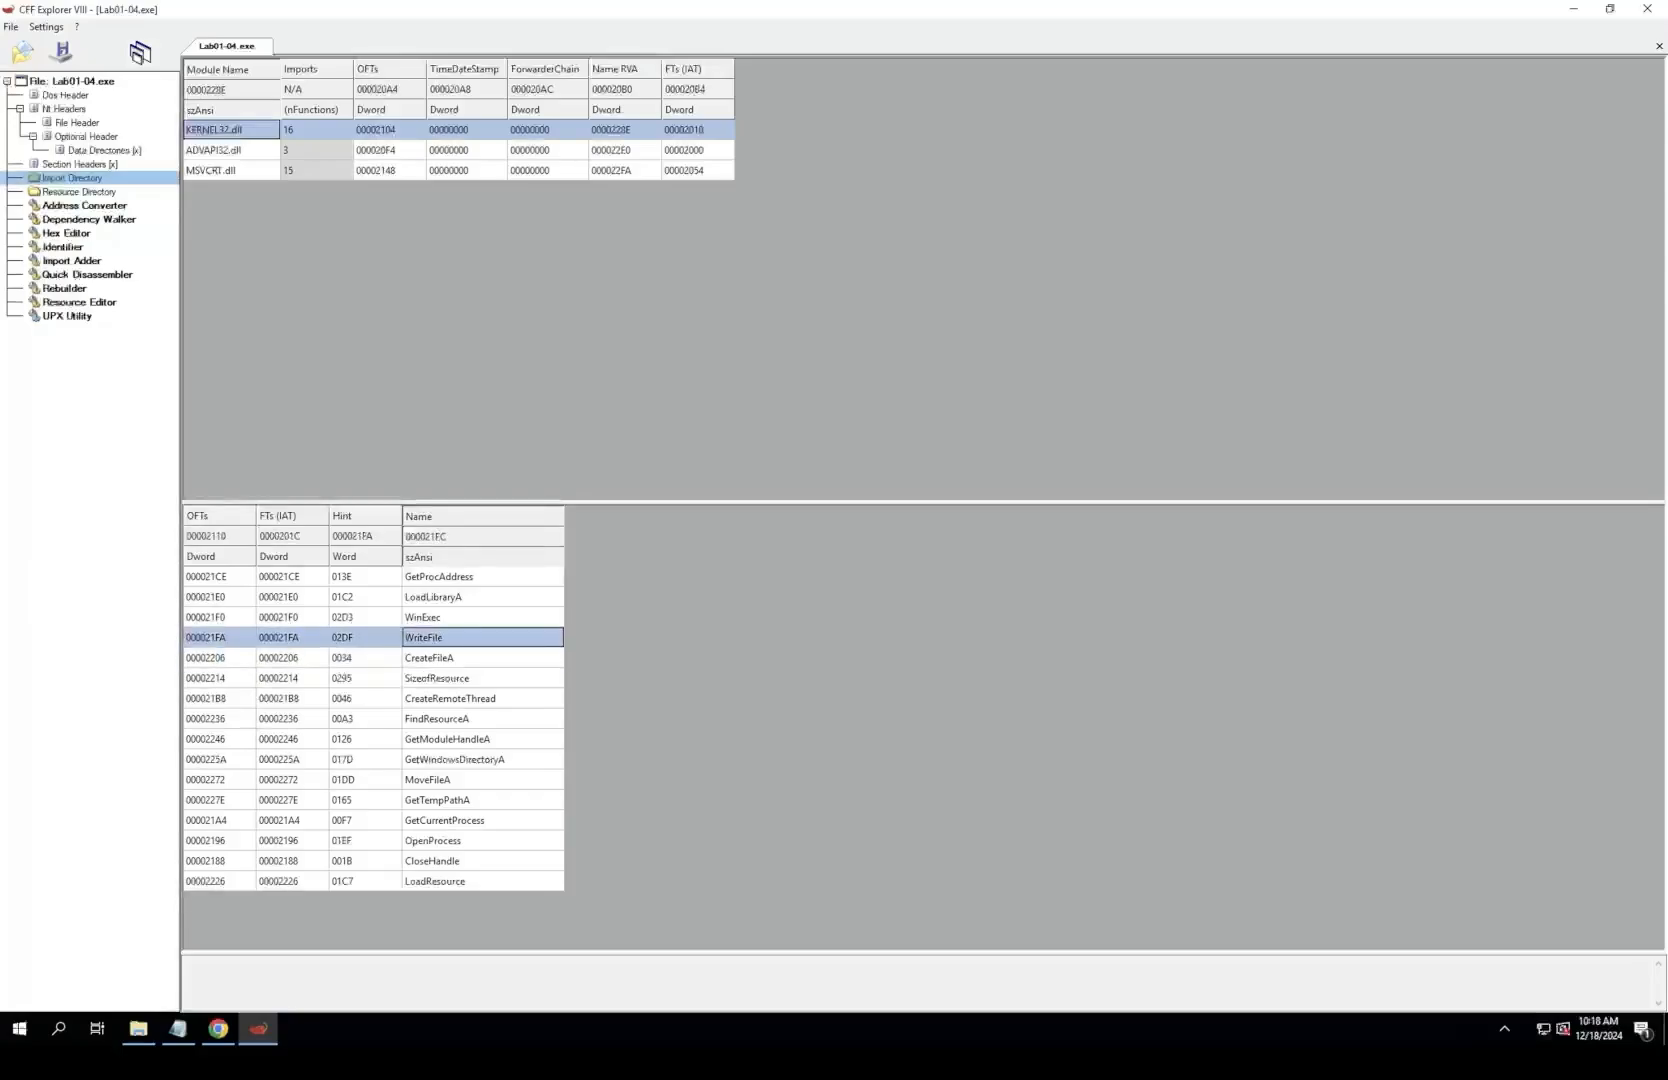
{"action": "double_click", "coordinate": [430, 658]}
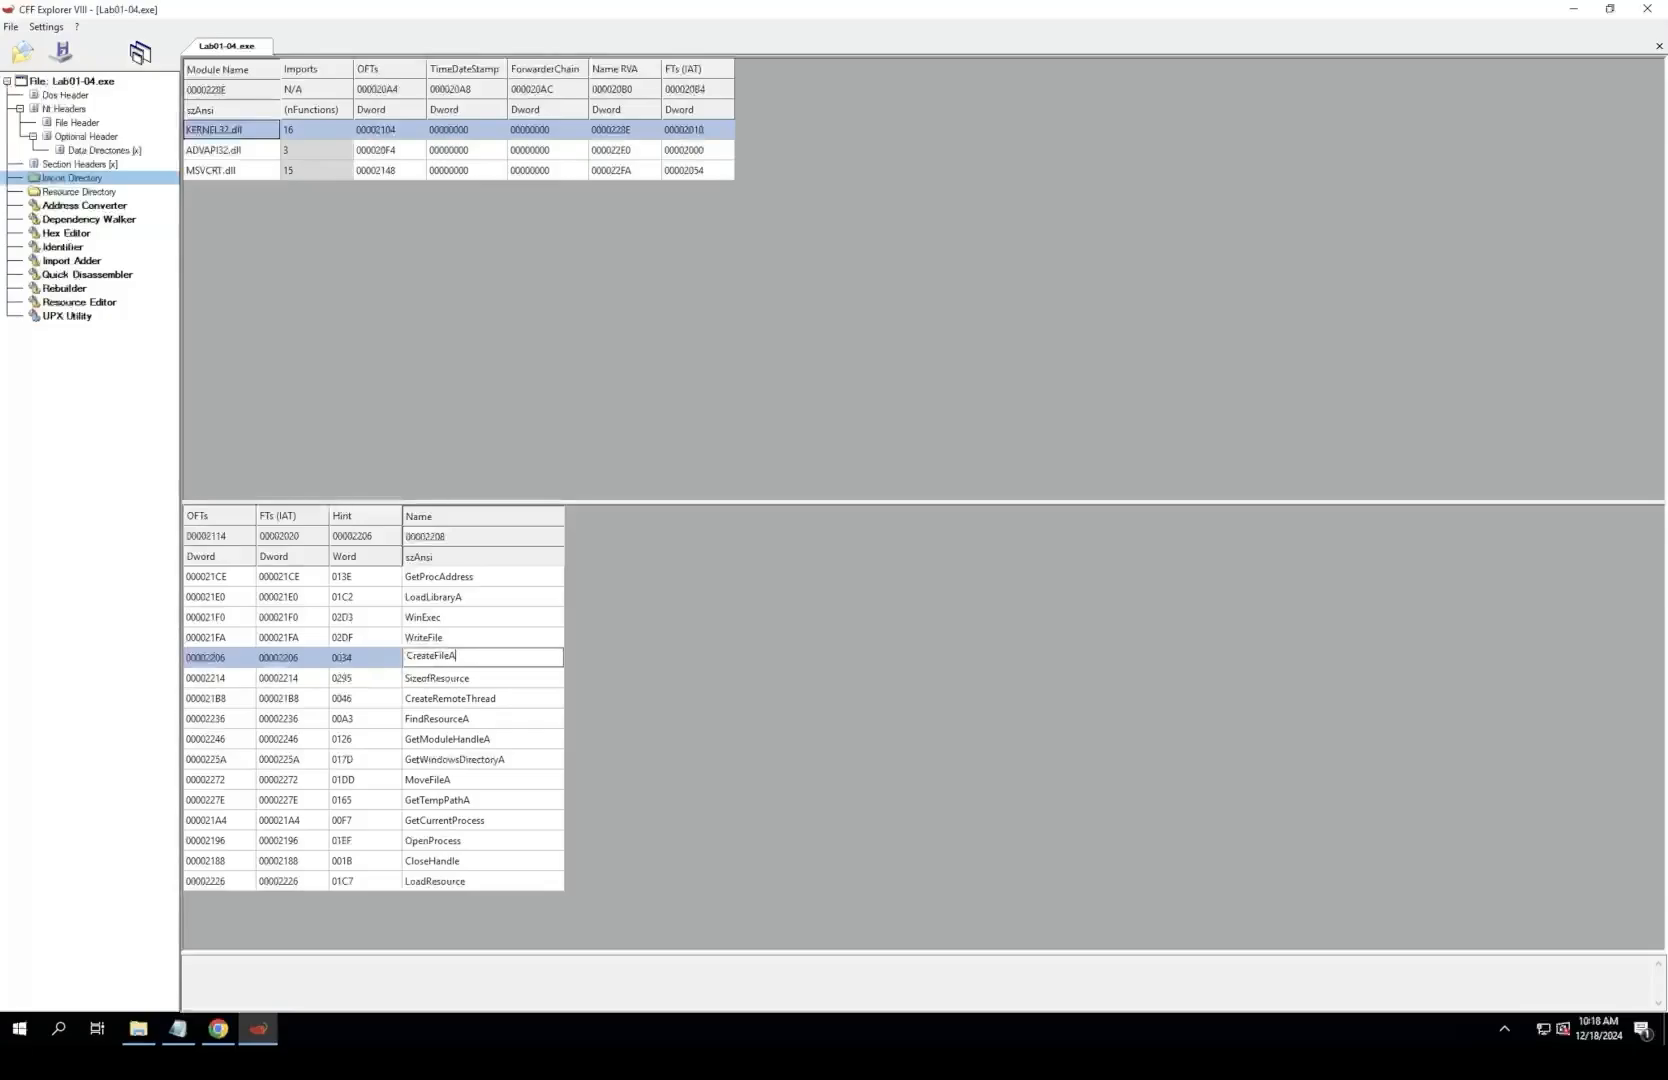
{"action": "left_click", "coordinate": [447, 699]}
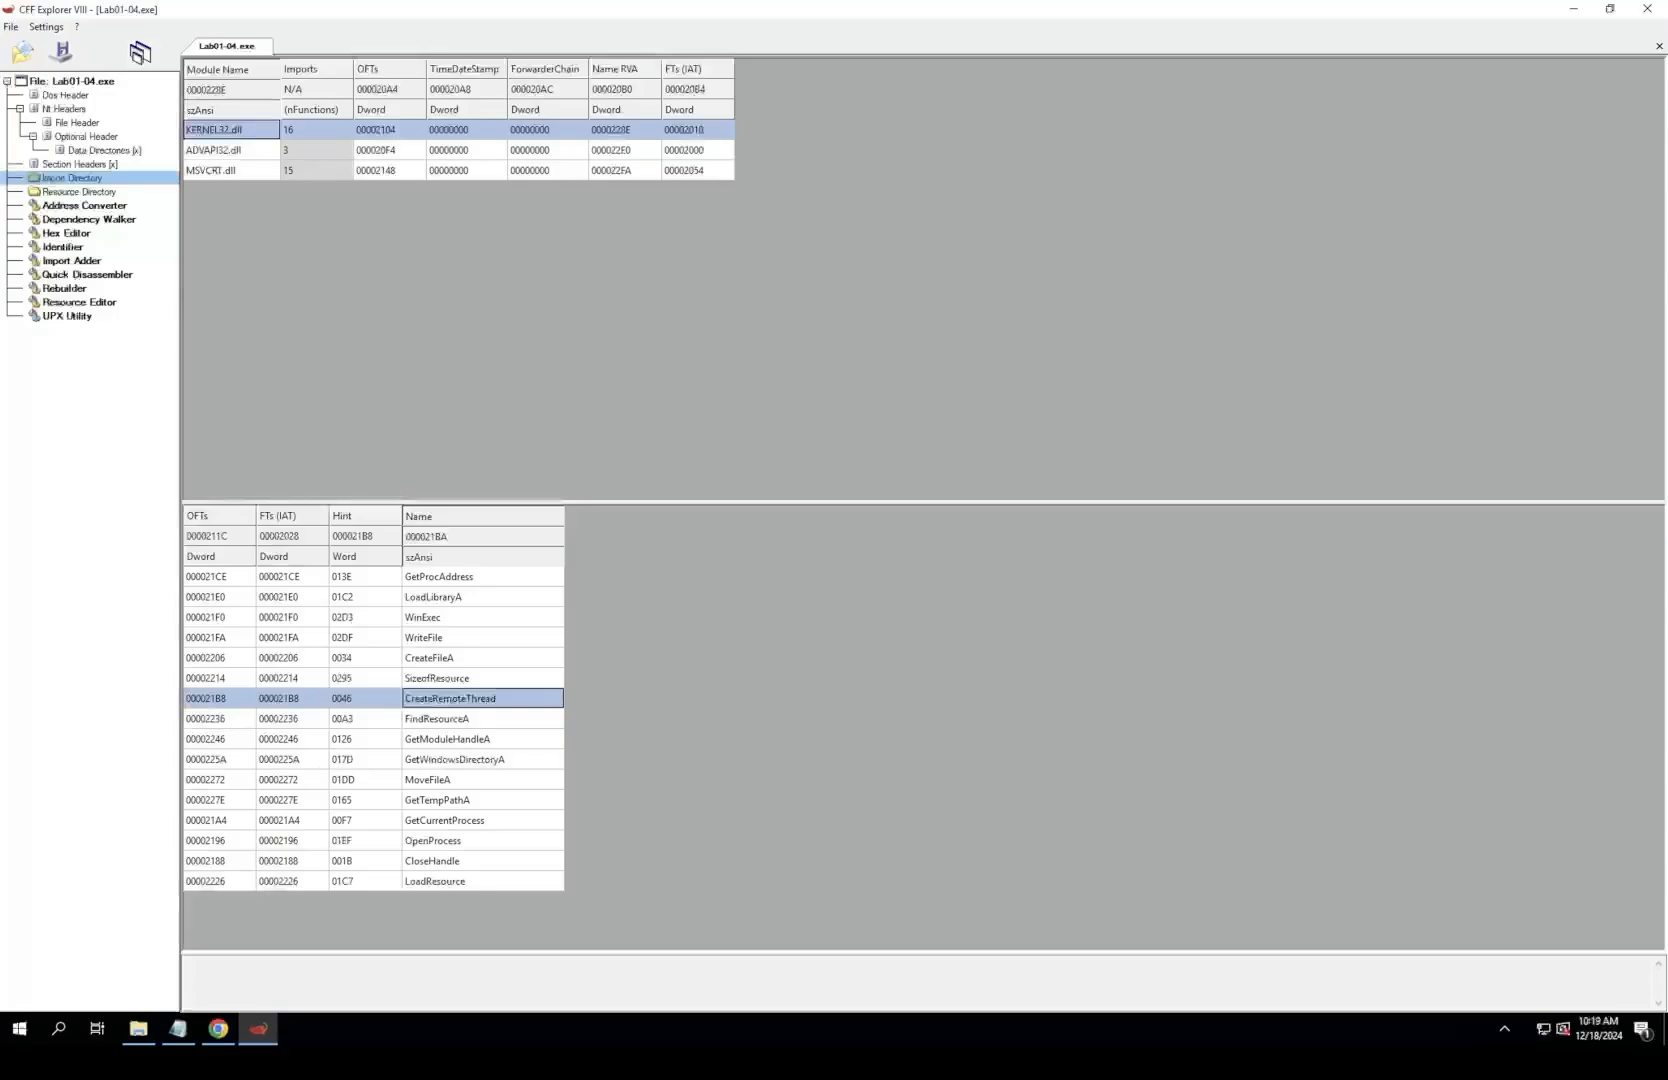
{"action": "left_click", "coordinate": [450, 658]}
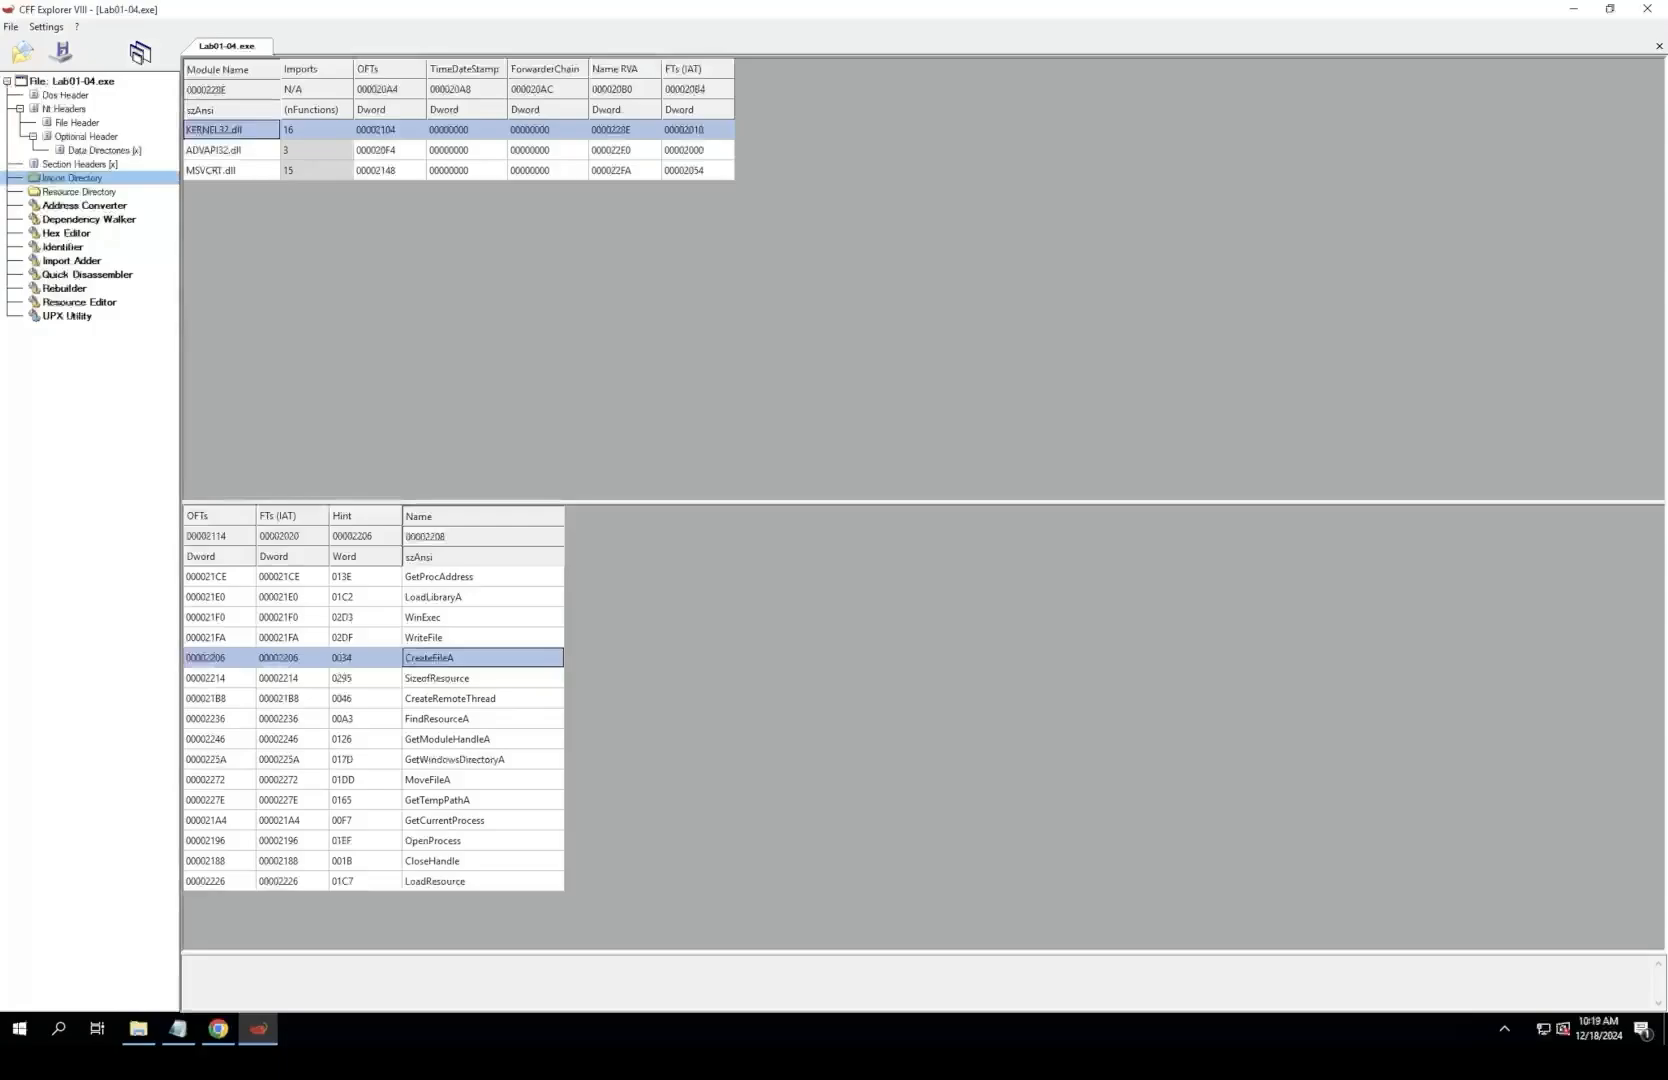
Step: Review the KERNEL32.dll imports for execution and resource handling: WinExec, CloseHandle, LoadResource, OpenProcess and SizeofResource
{"action": "left_click", "coordinate": [424, 618]}
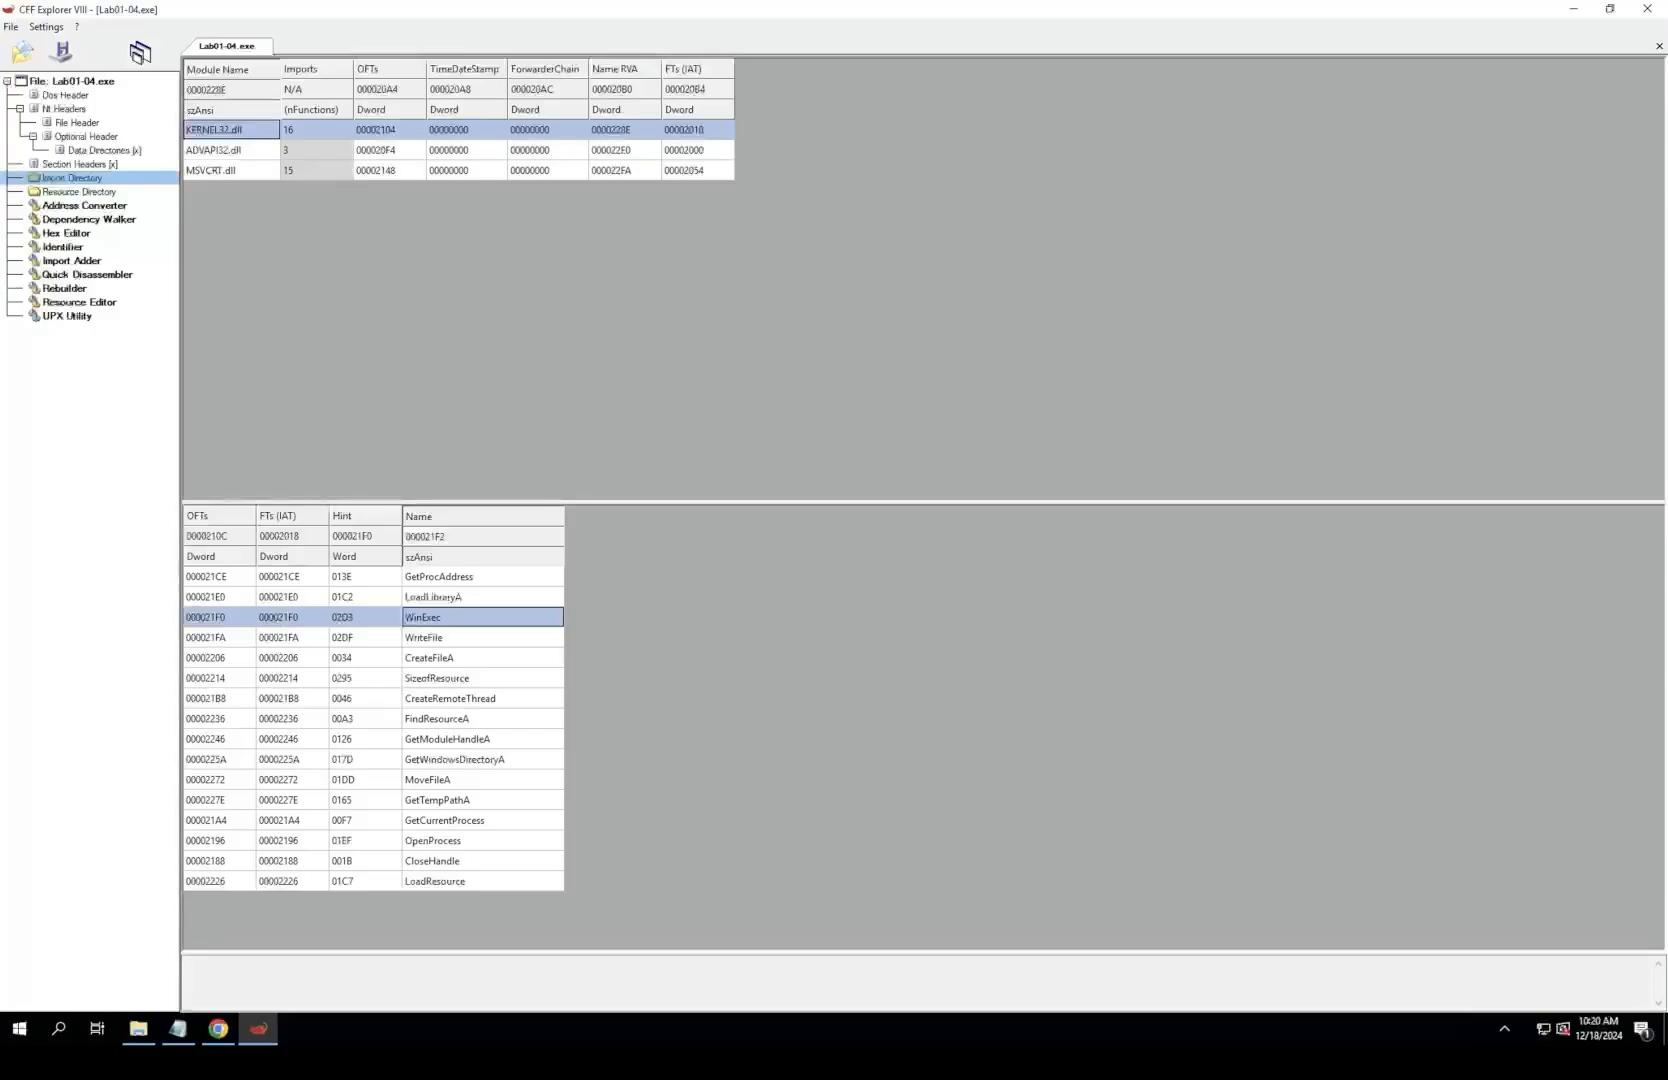
{"action": "left_click", "coordinate": [482, 861]}
{"action": "left_click", "coordinate": [482, 881]}
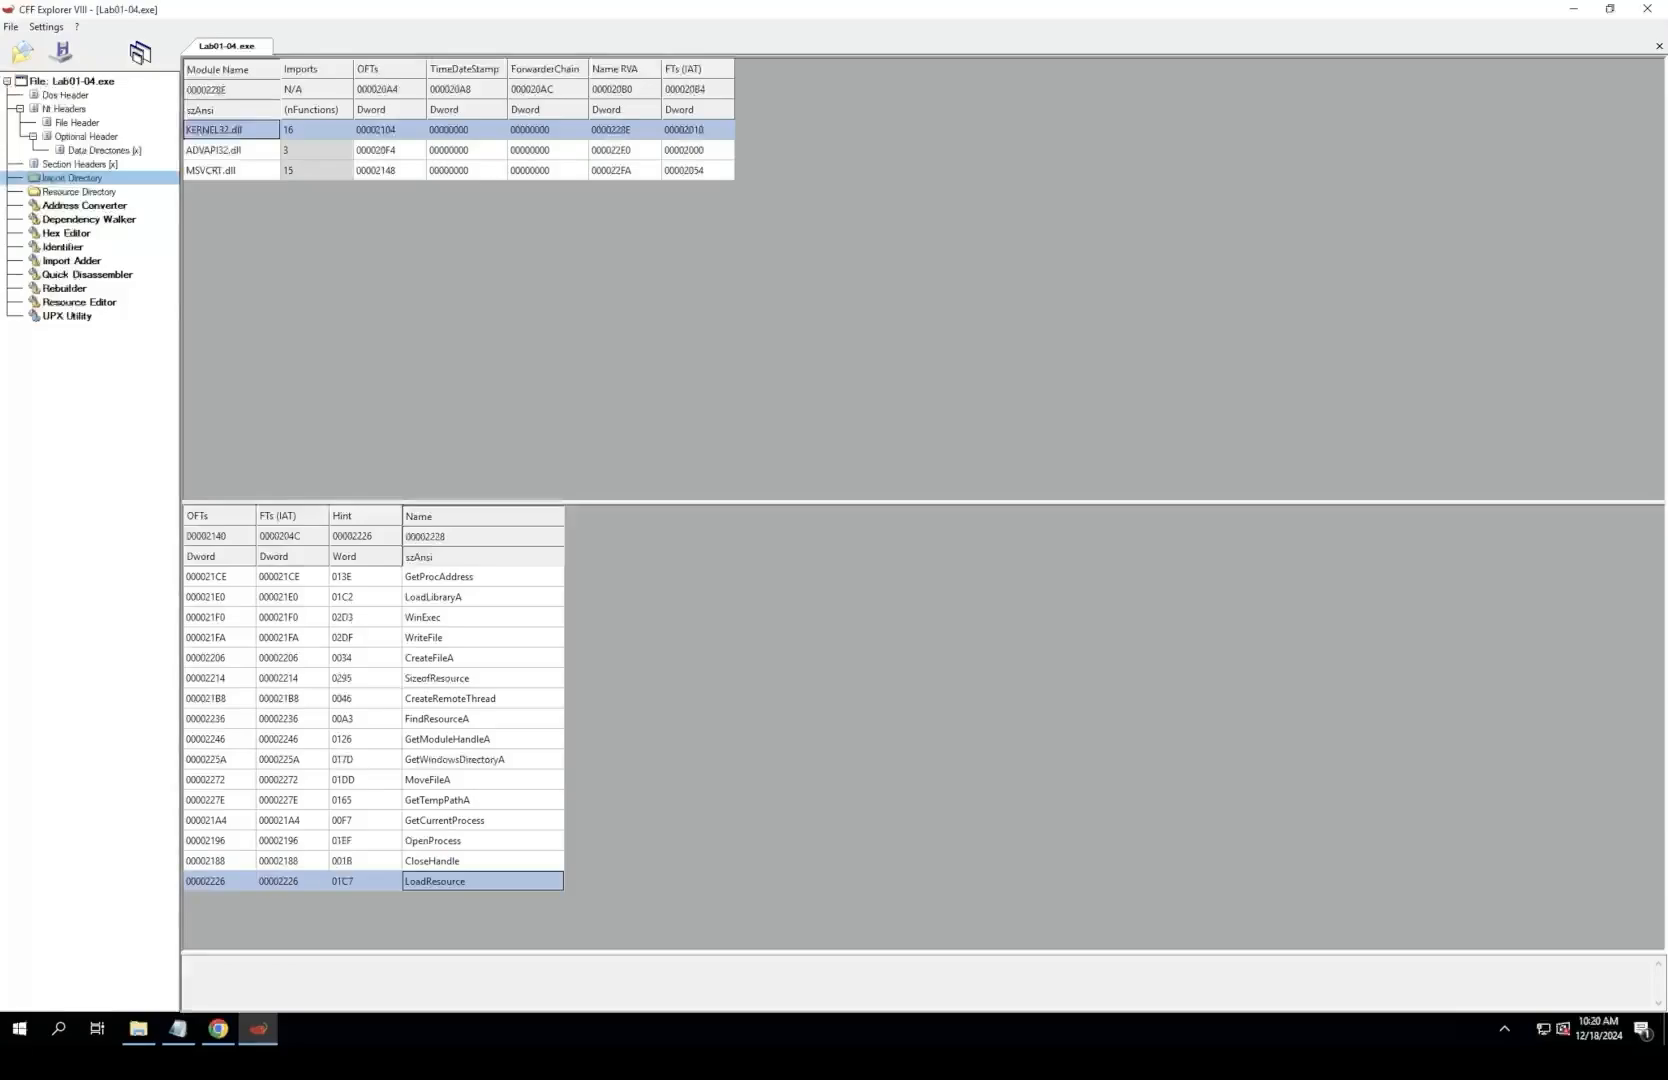
{"action": "left_click", "coordinate": [482, 841]}
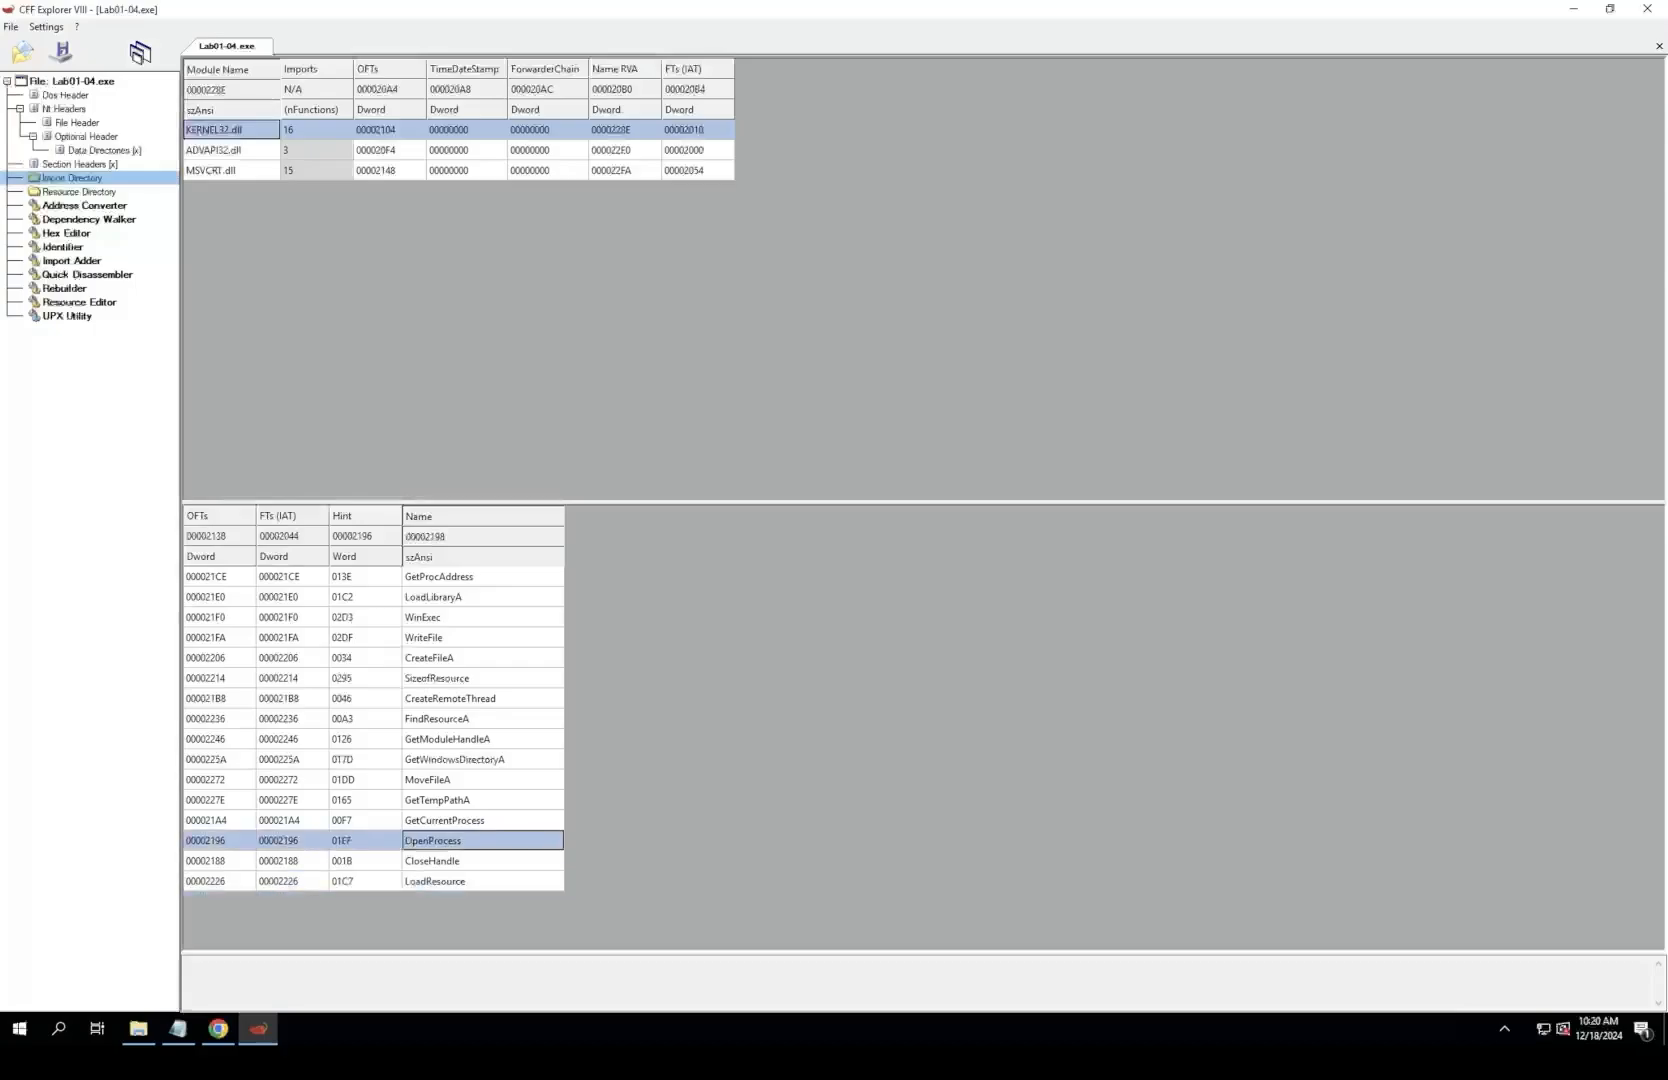
{"action": "left_click", "coordinate": [482, 617]}
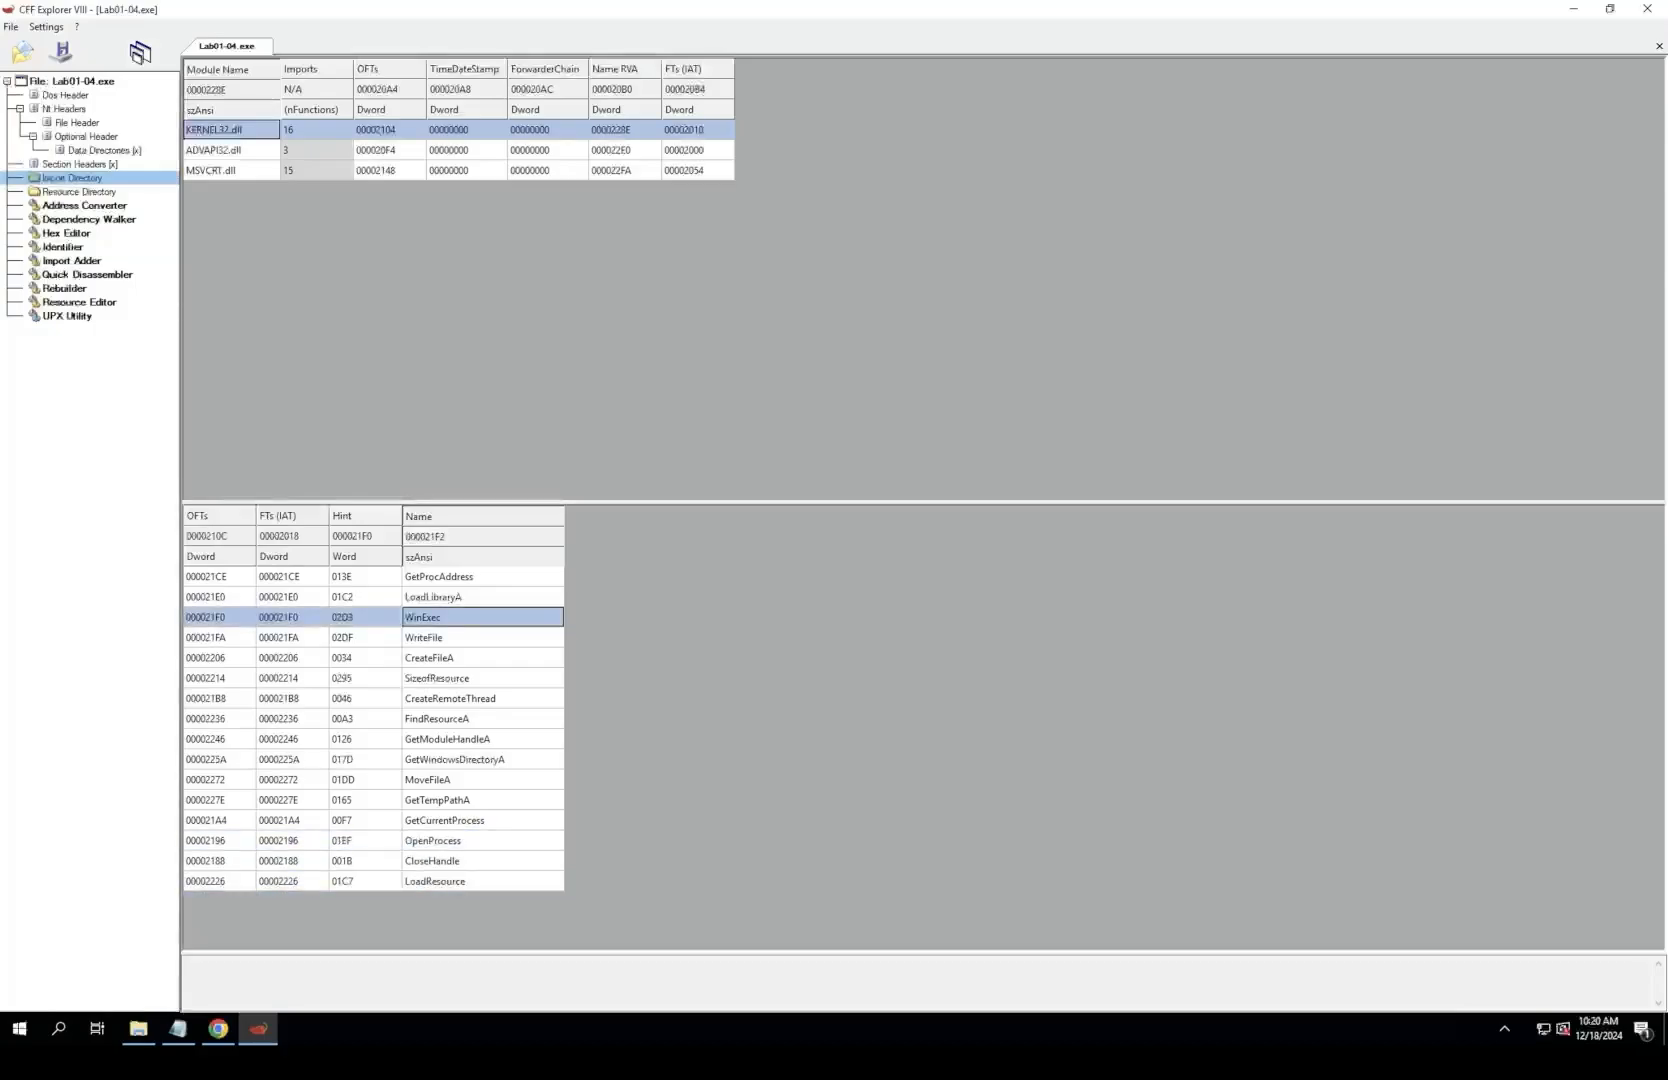
{"action": "left_click", "coordinate": [482, 678]}
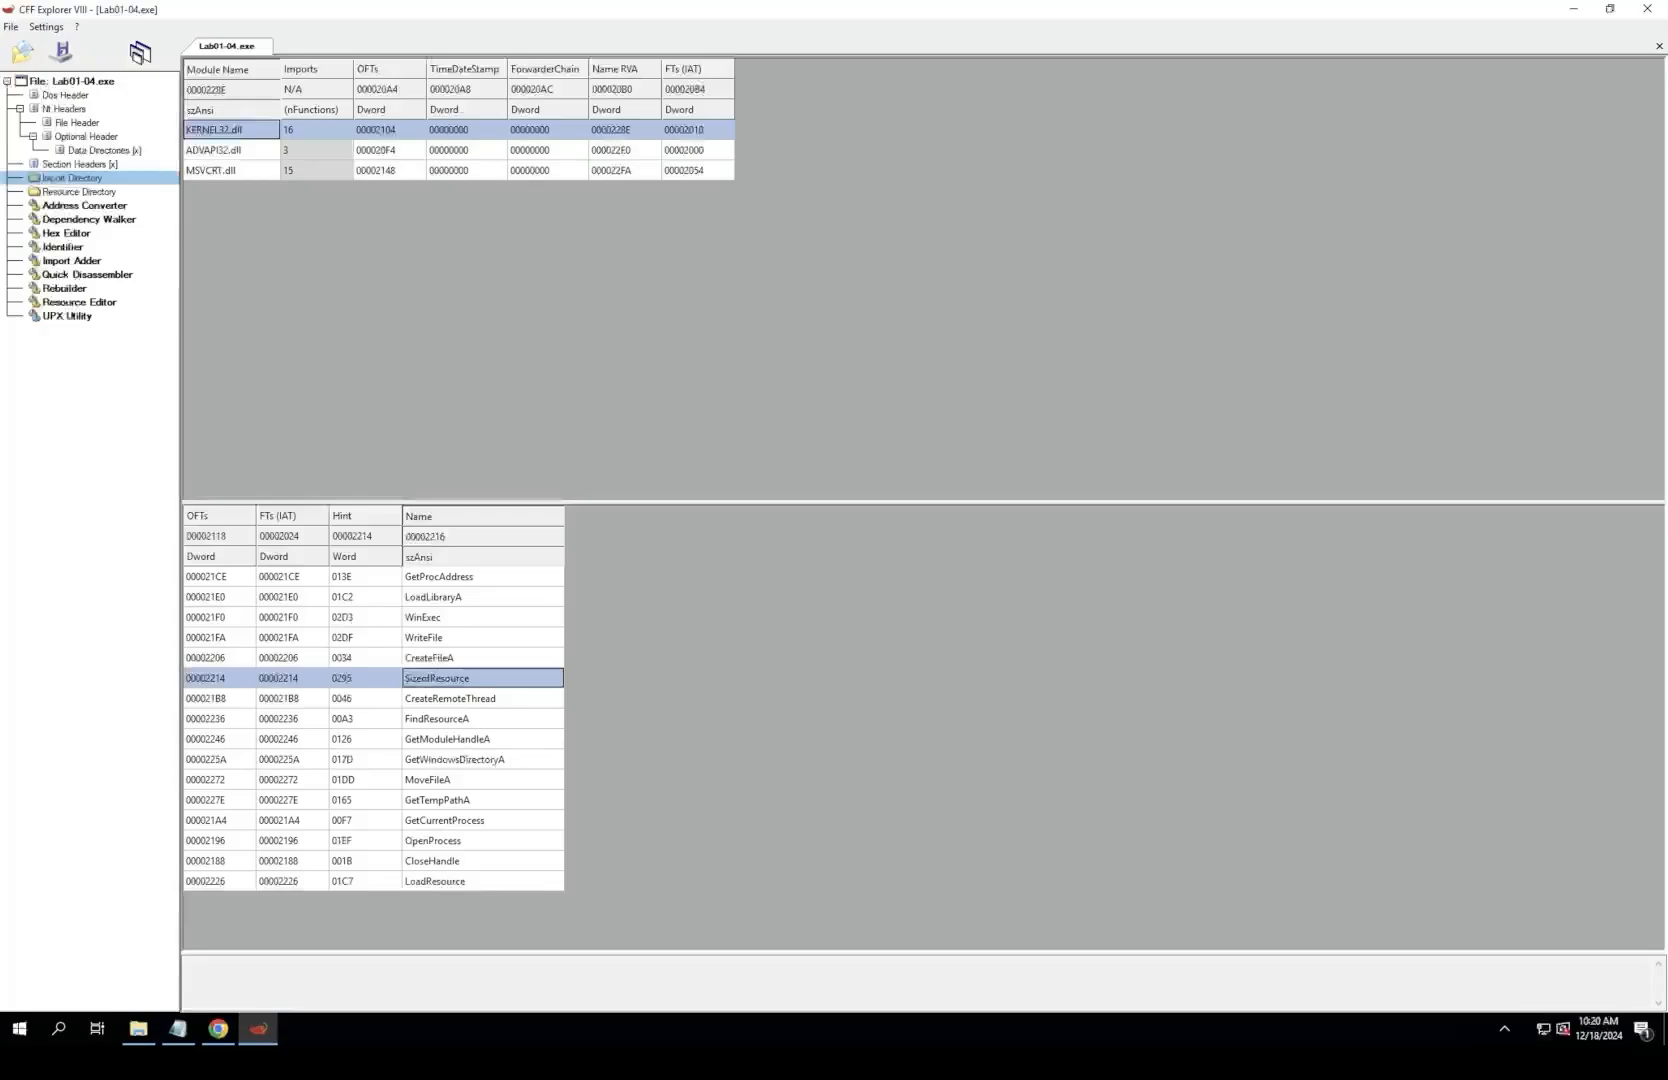
Step: Inspect the functions imported from ADVAPI32.dll: OpenProcessToken, LookupPrivilegeValueA and AdjustTokenPrivileges
{"action": "left_click", "coordinate": [222, 149]}
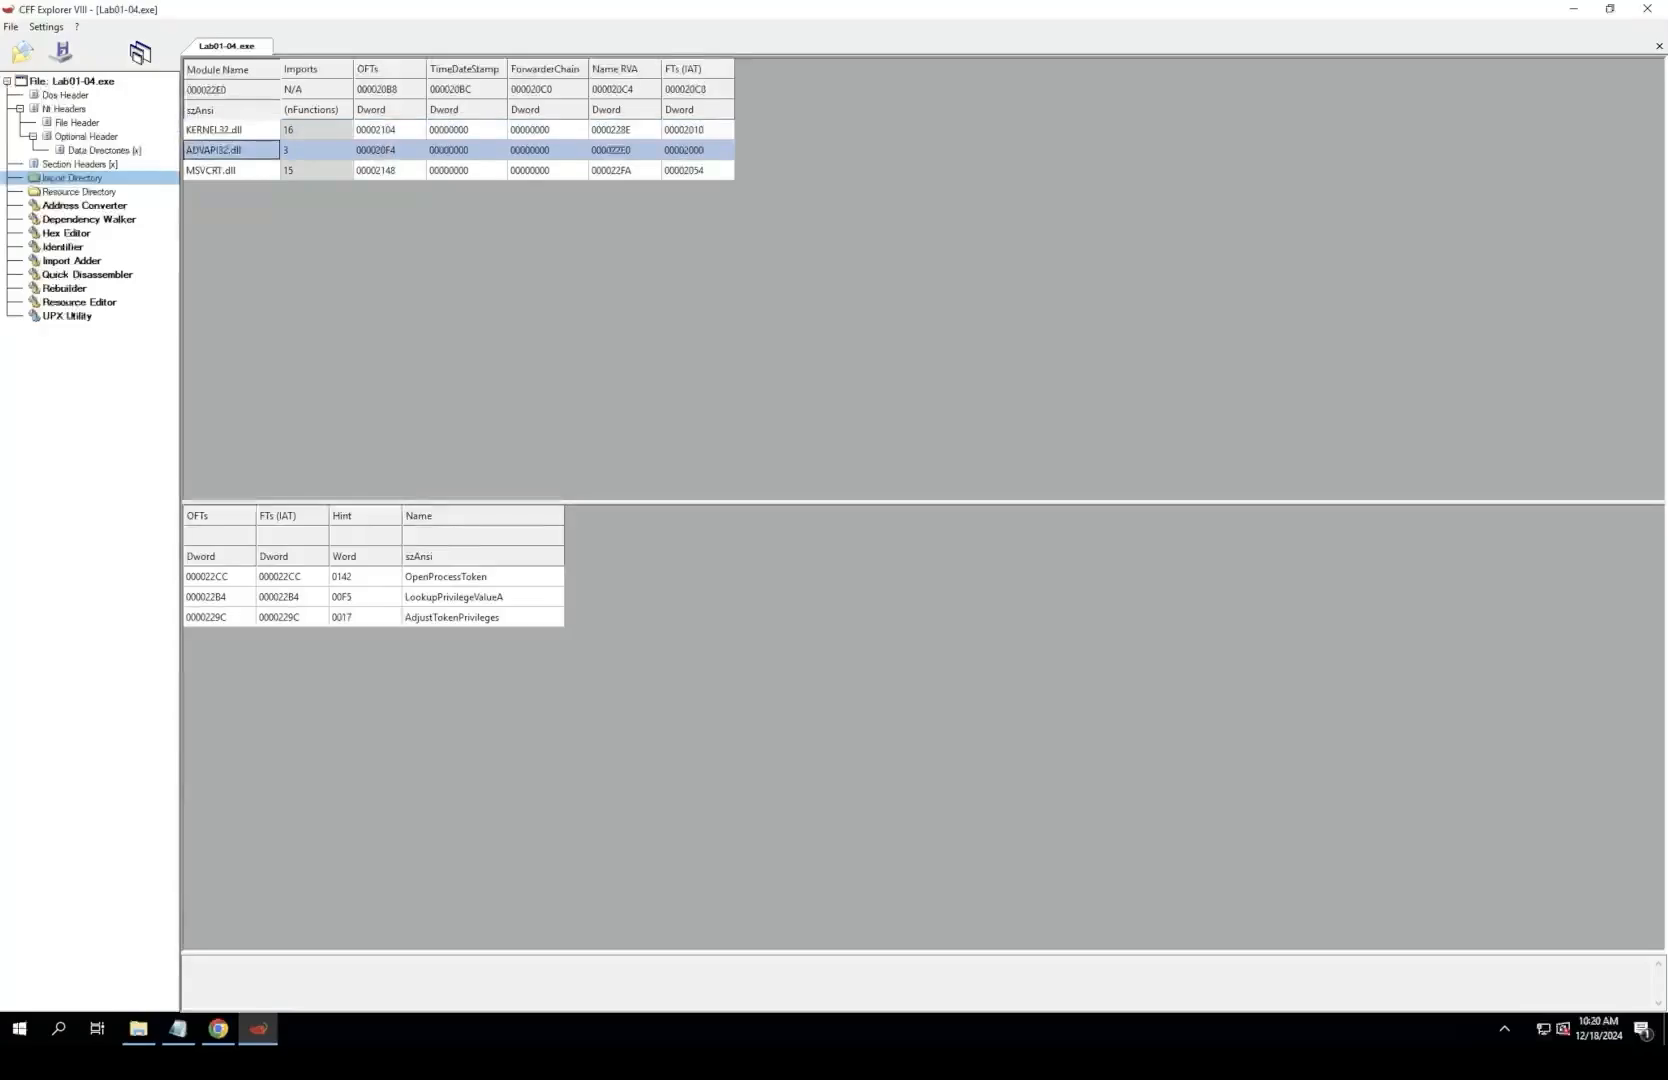
{"action": "double_click", "coordinate": [455, 597]}
{"action": "left_click", "coordinate": [455, 577]}
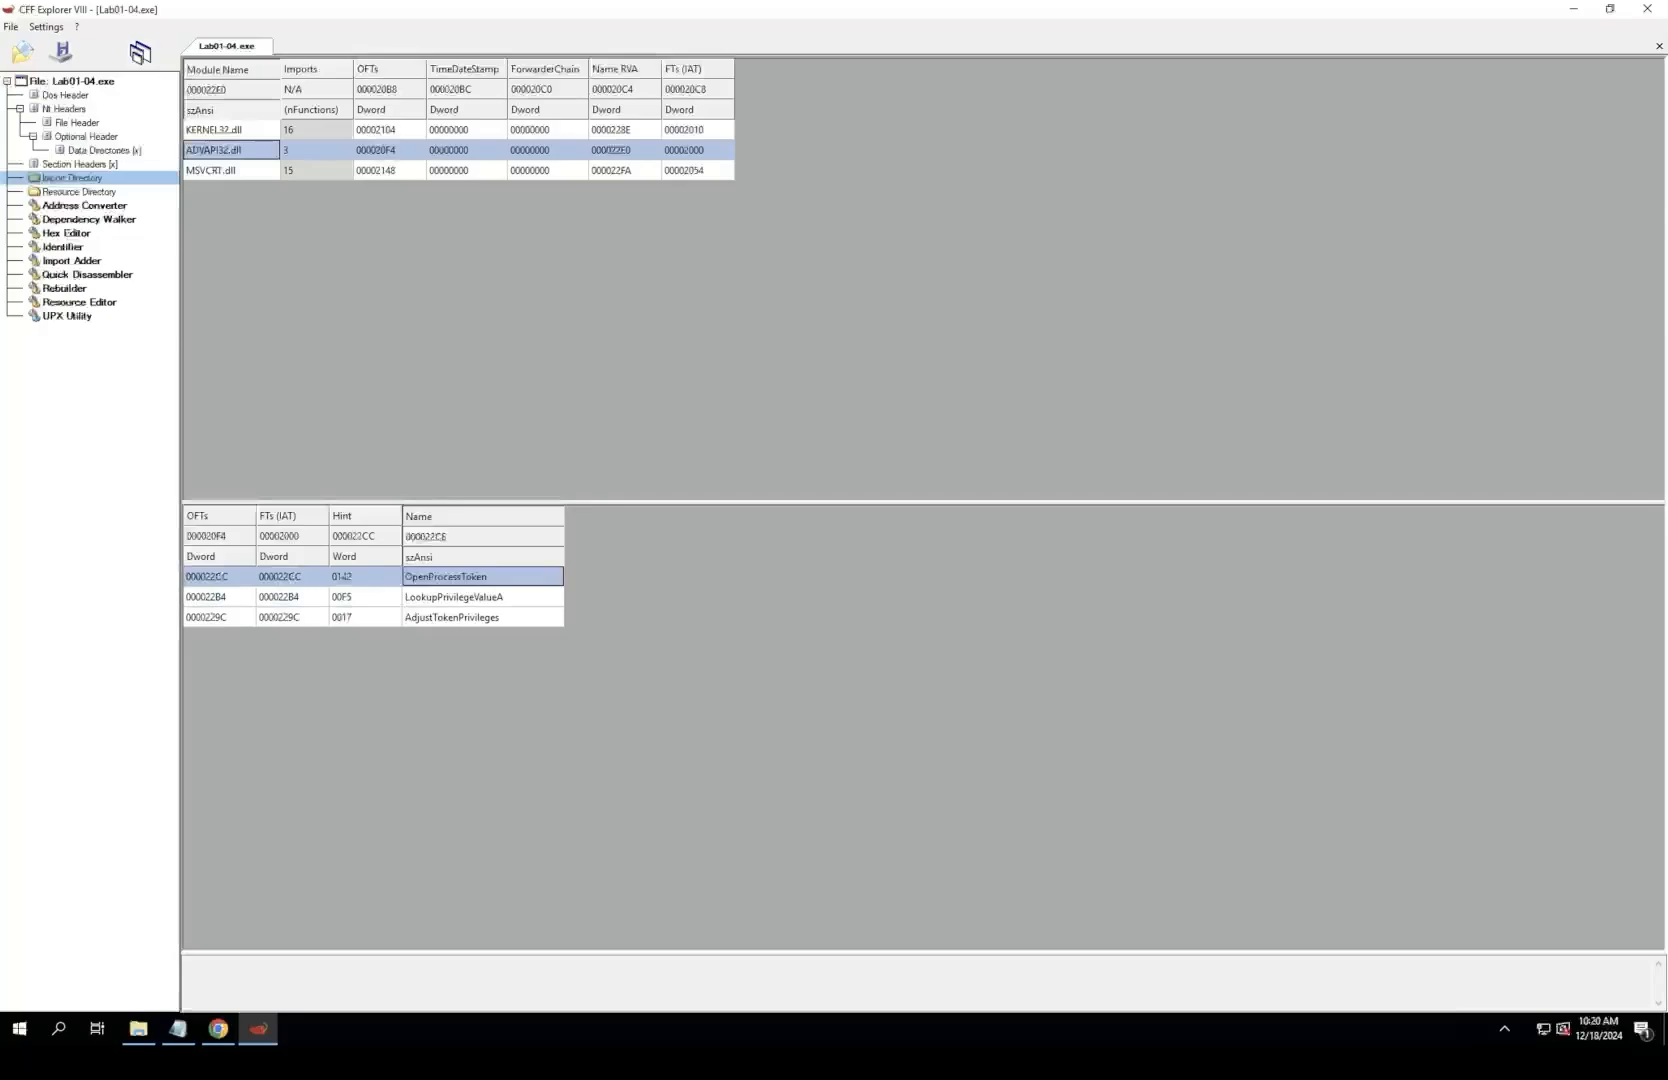
{"action": "left_click", "coordinate": [455, 597]}
{"action": "key", "text": "Down"}
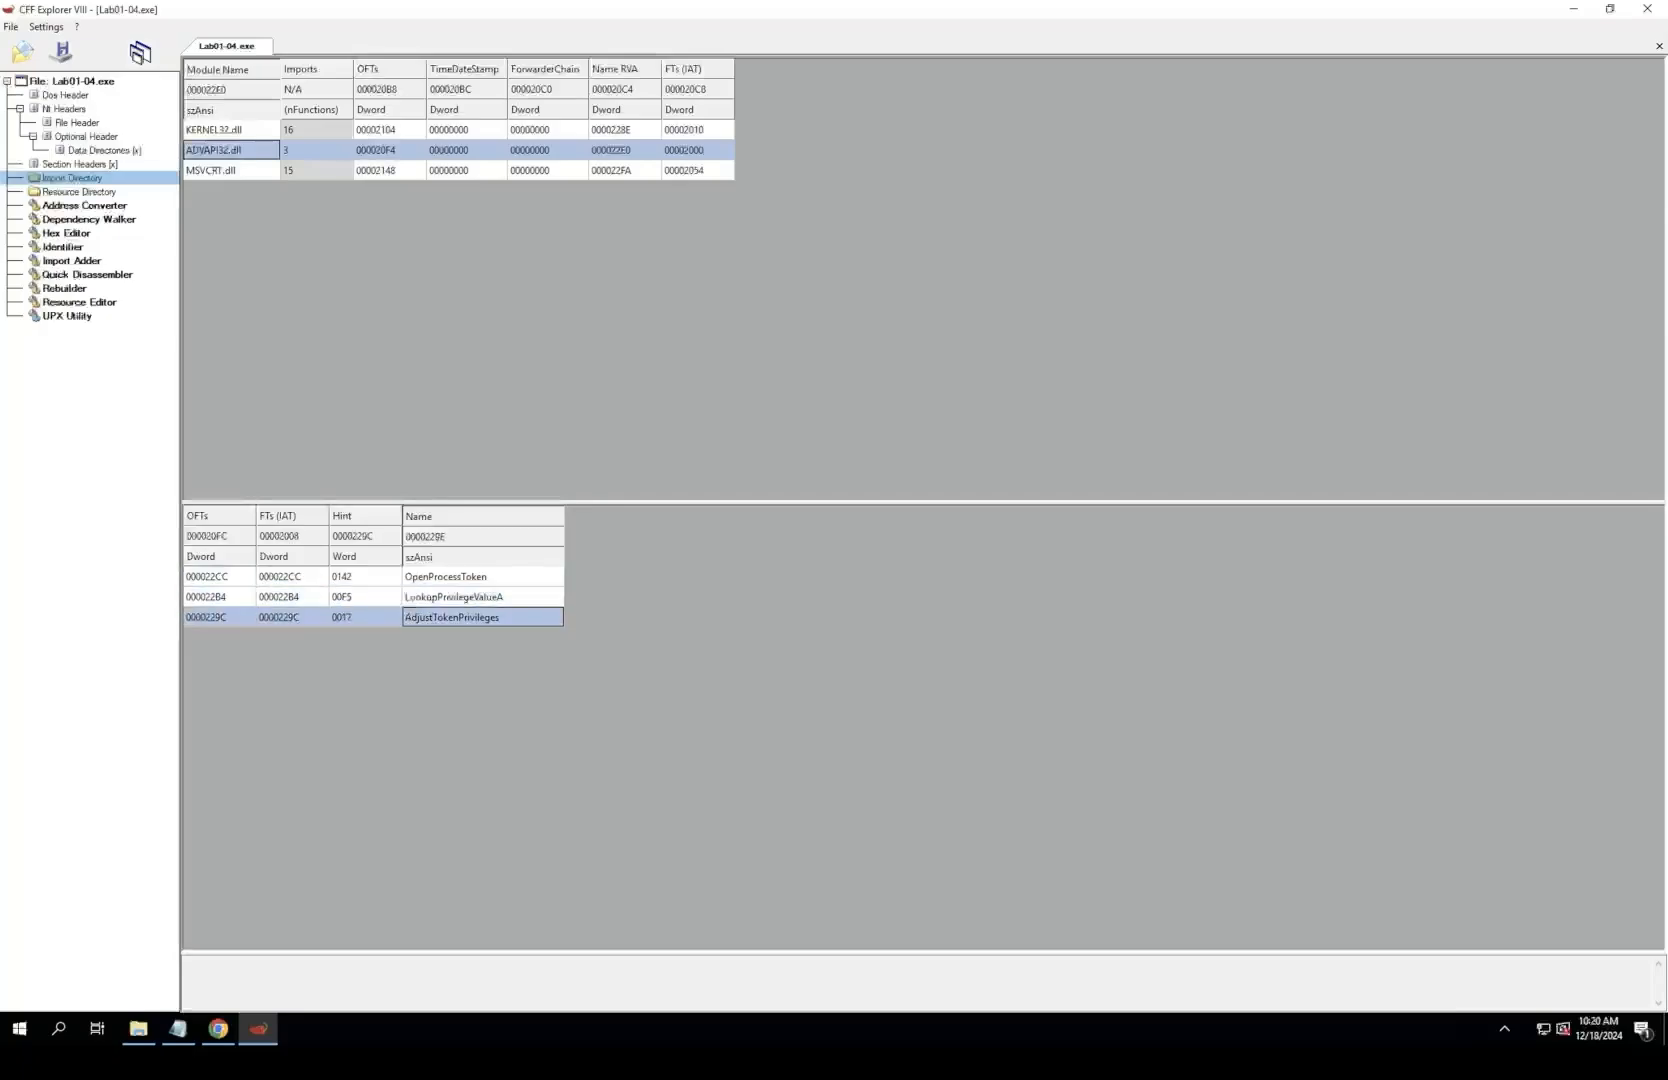
{"action": "key", "text": "Up"}
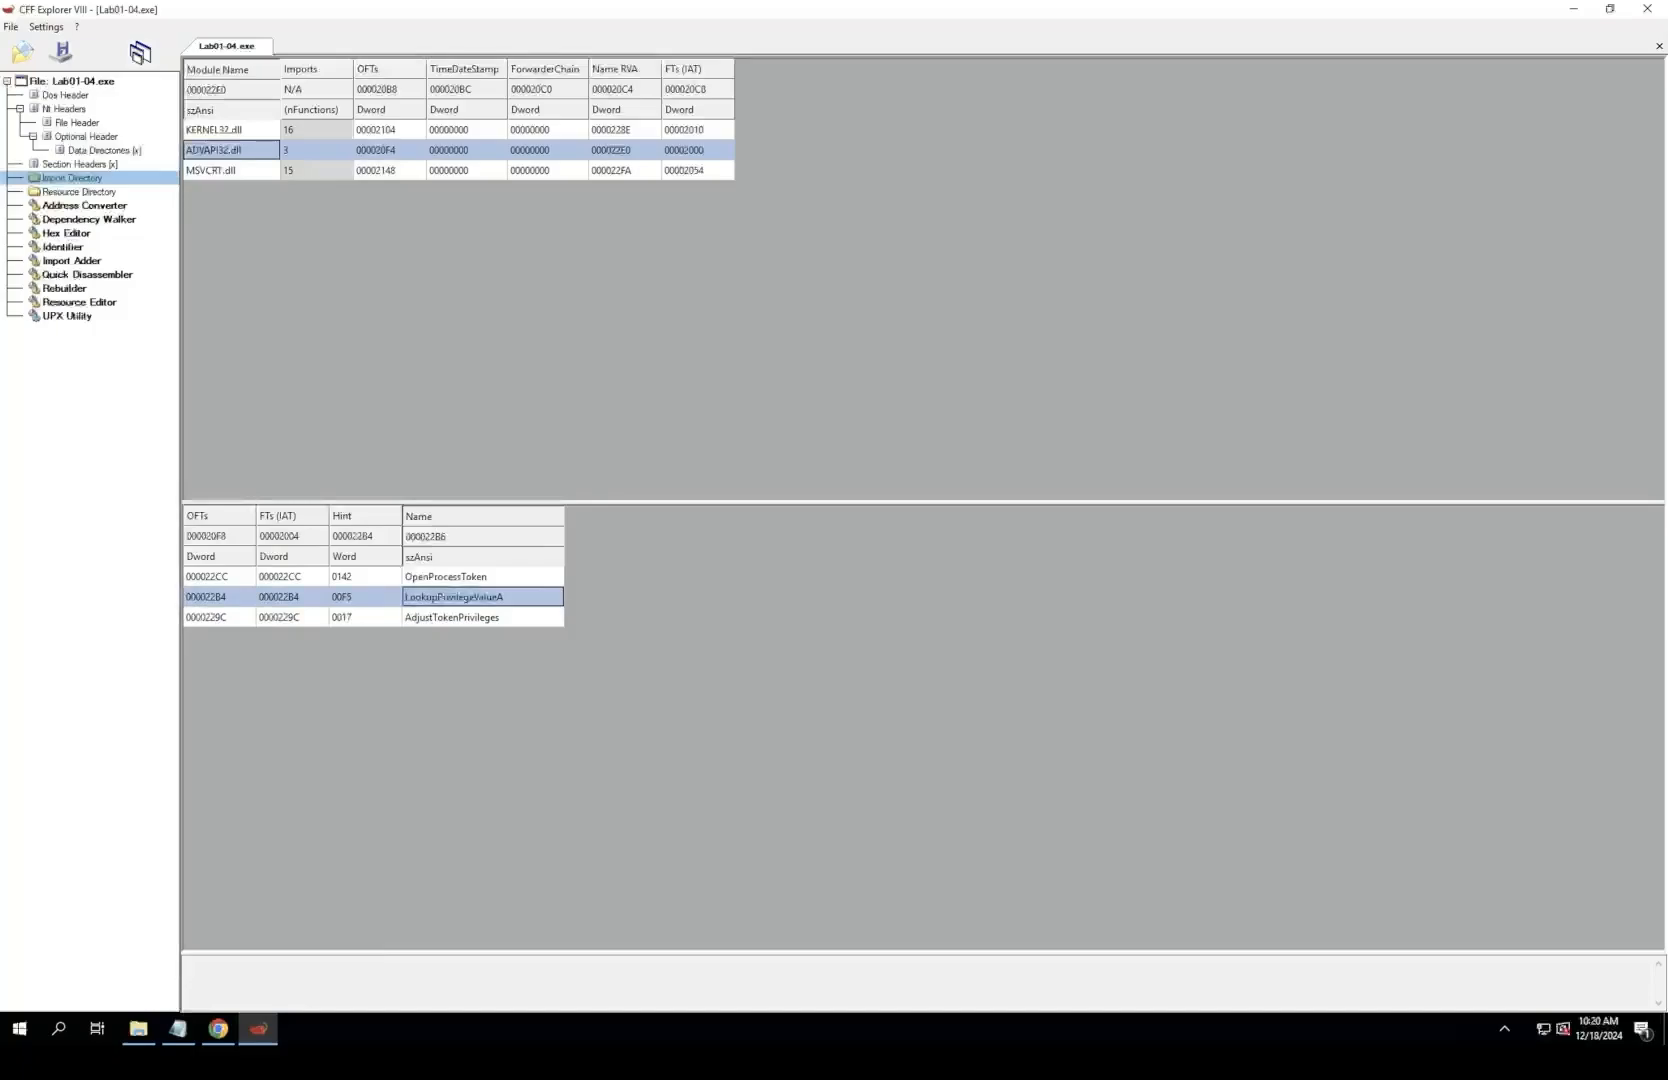
Step: View Lab01-04.exe and its KERNEL32.dll dependency in the Dependency Walker
{"action": "left_click", "coordinate": [88, 219]}
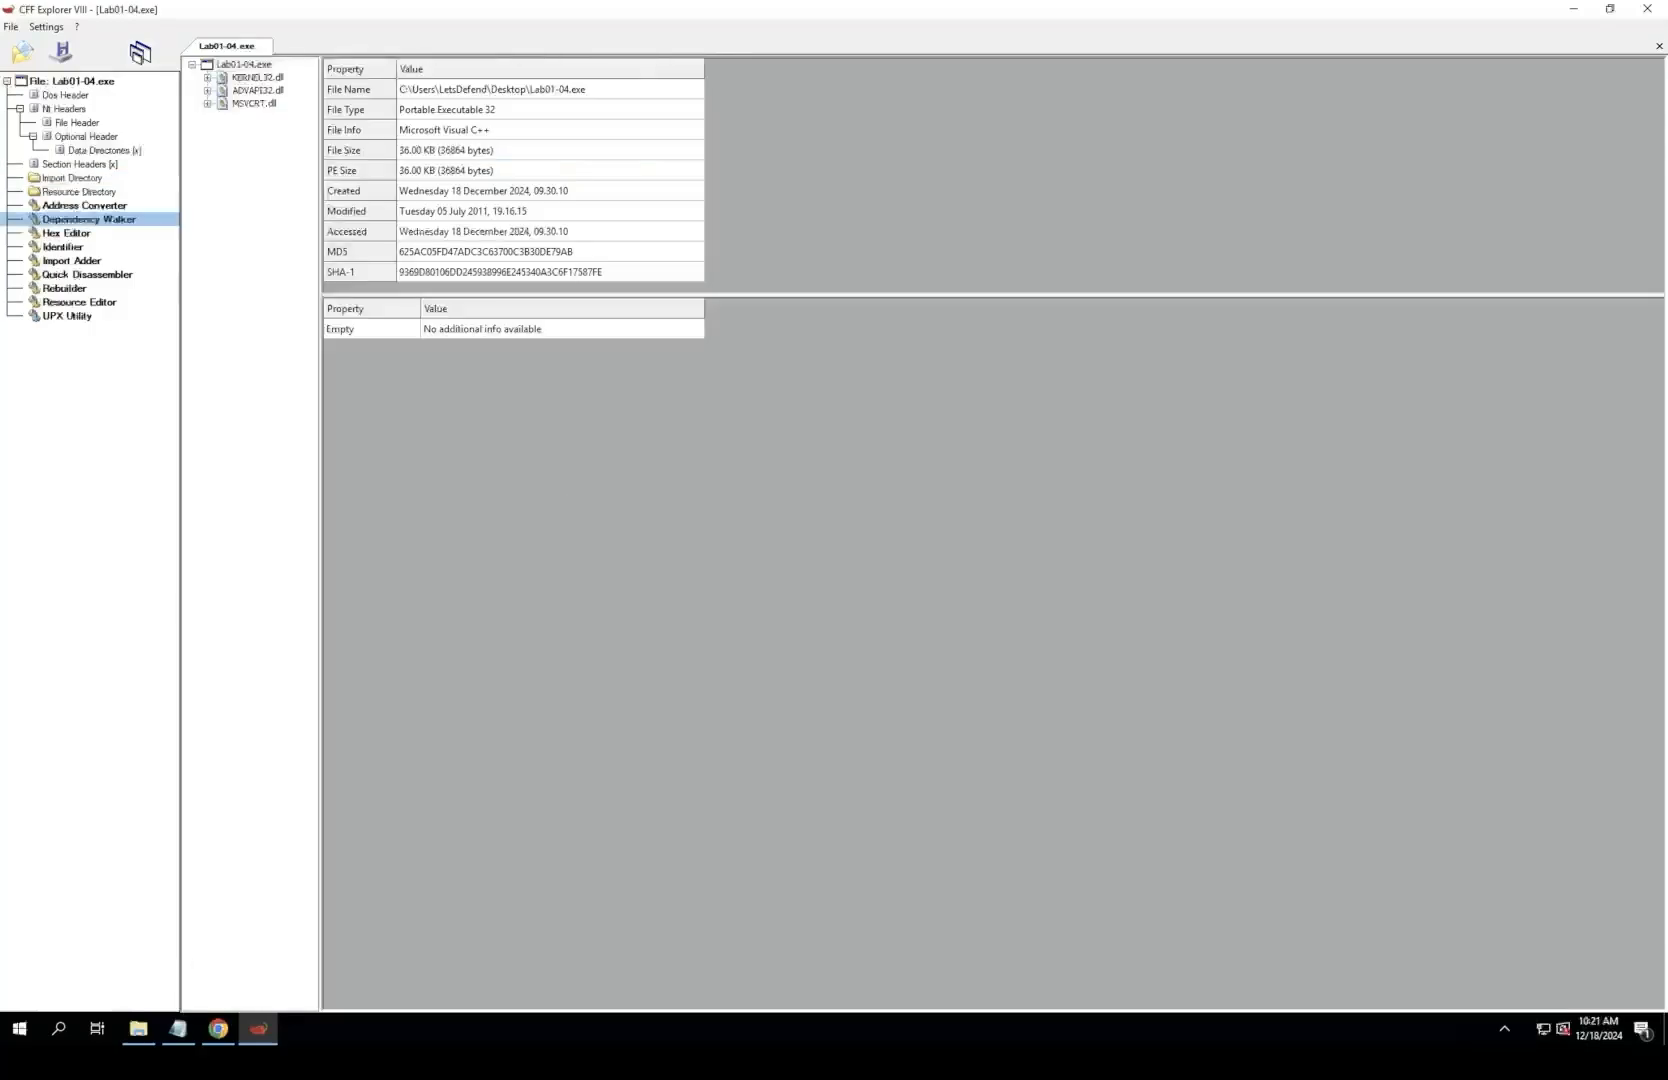
{"action": "left_click", "coordinate": [244, 64]}
{"action": "left_click", "coordinate": [258, 78]}
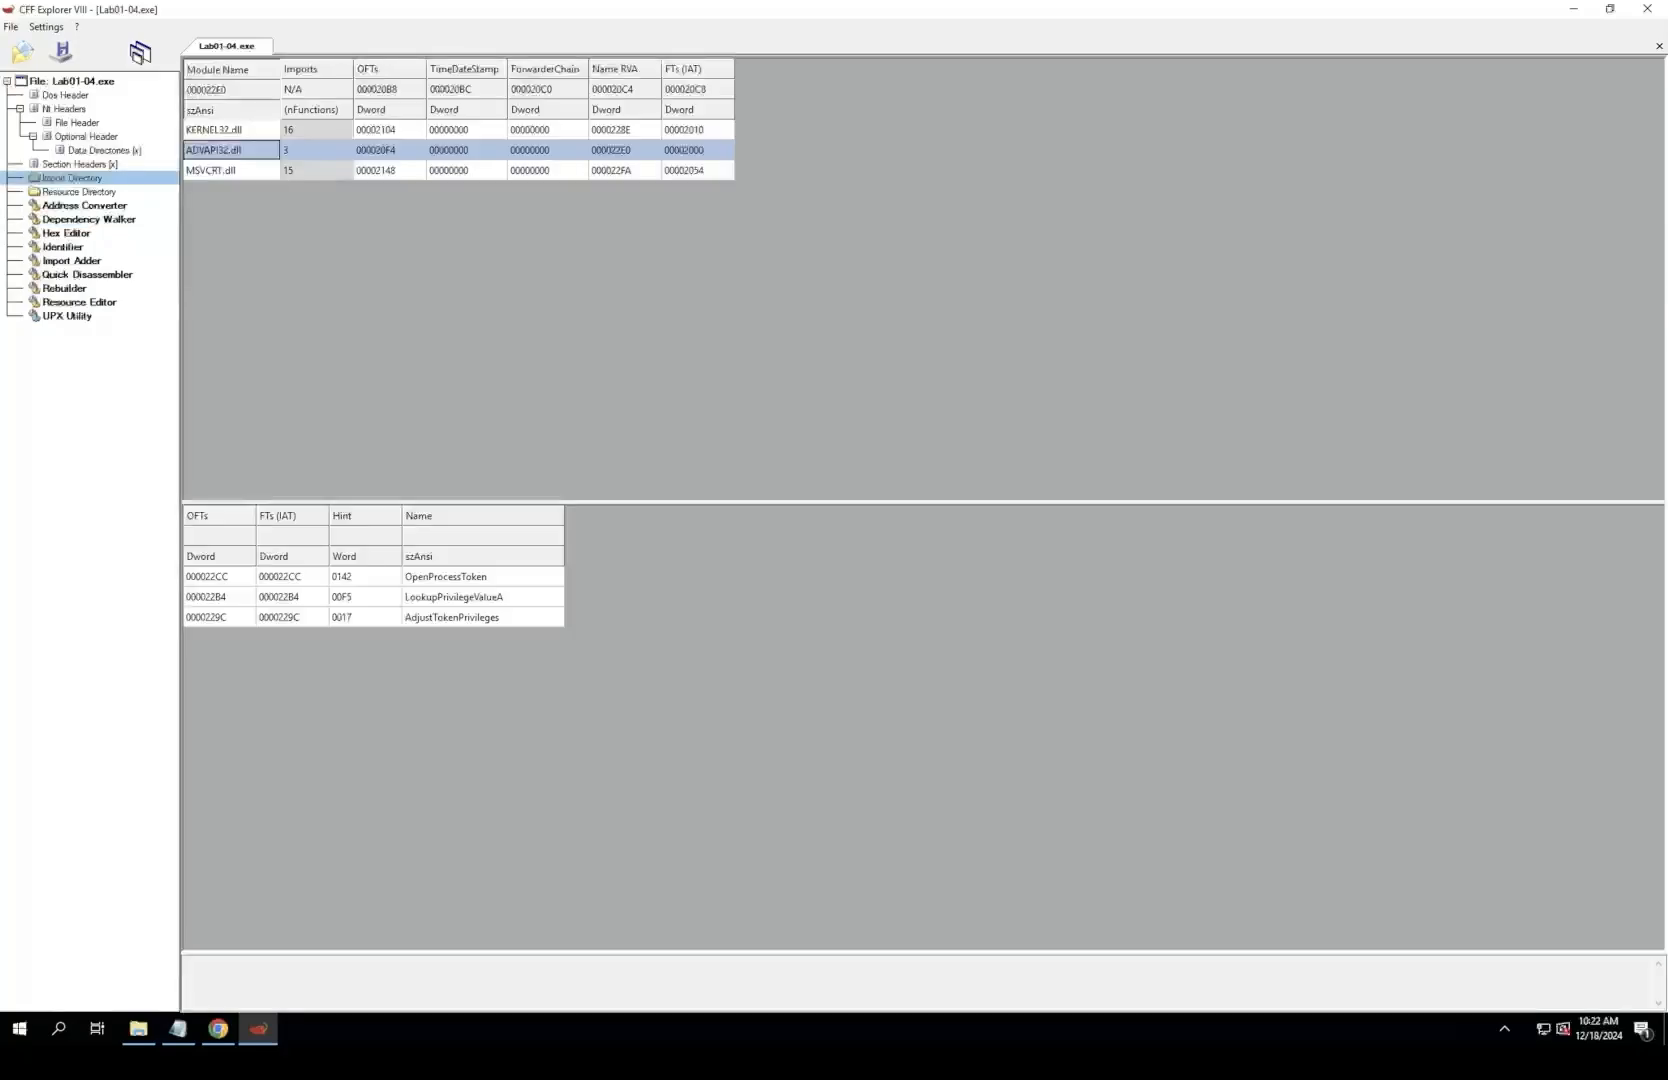
Step: Go back over the three ADVAPI32.dll token and privilege functions in the import directory, comparing them with one another
{"action": "left_click", "coordinate": [482, 577]}
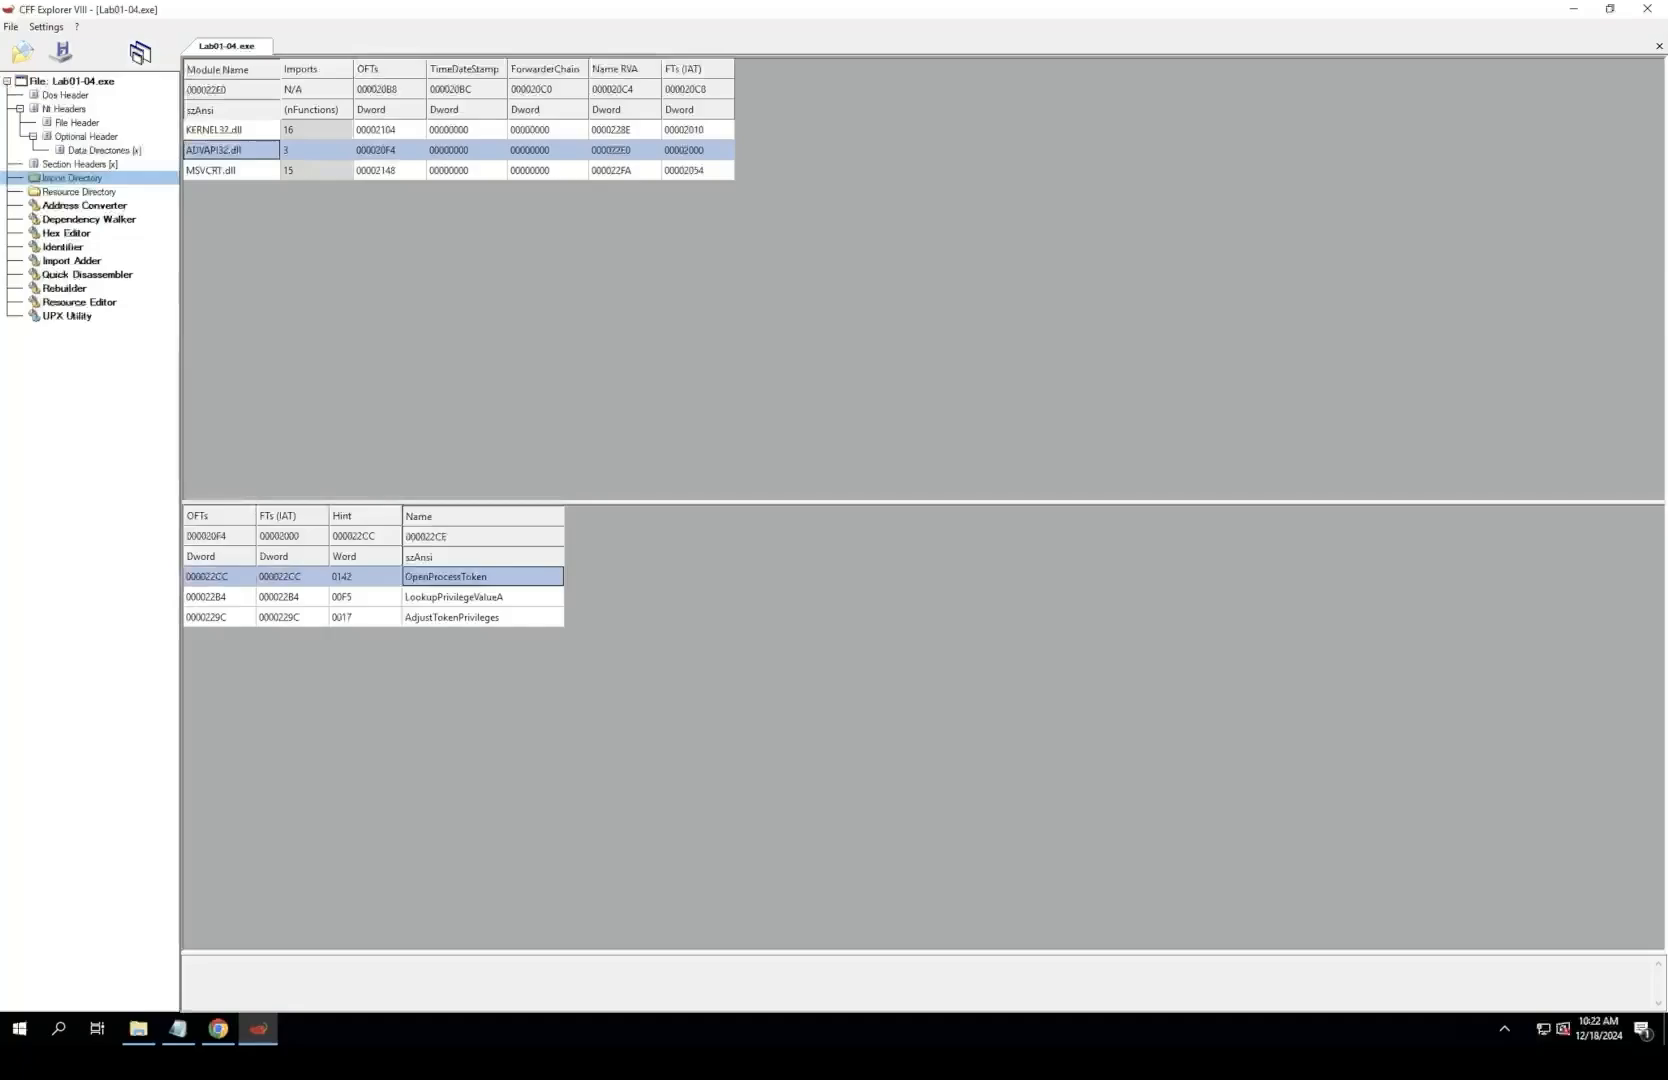
{"action": "left_click", "coordinate": [482, 618]}
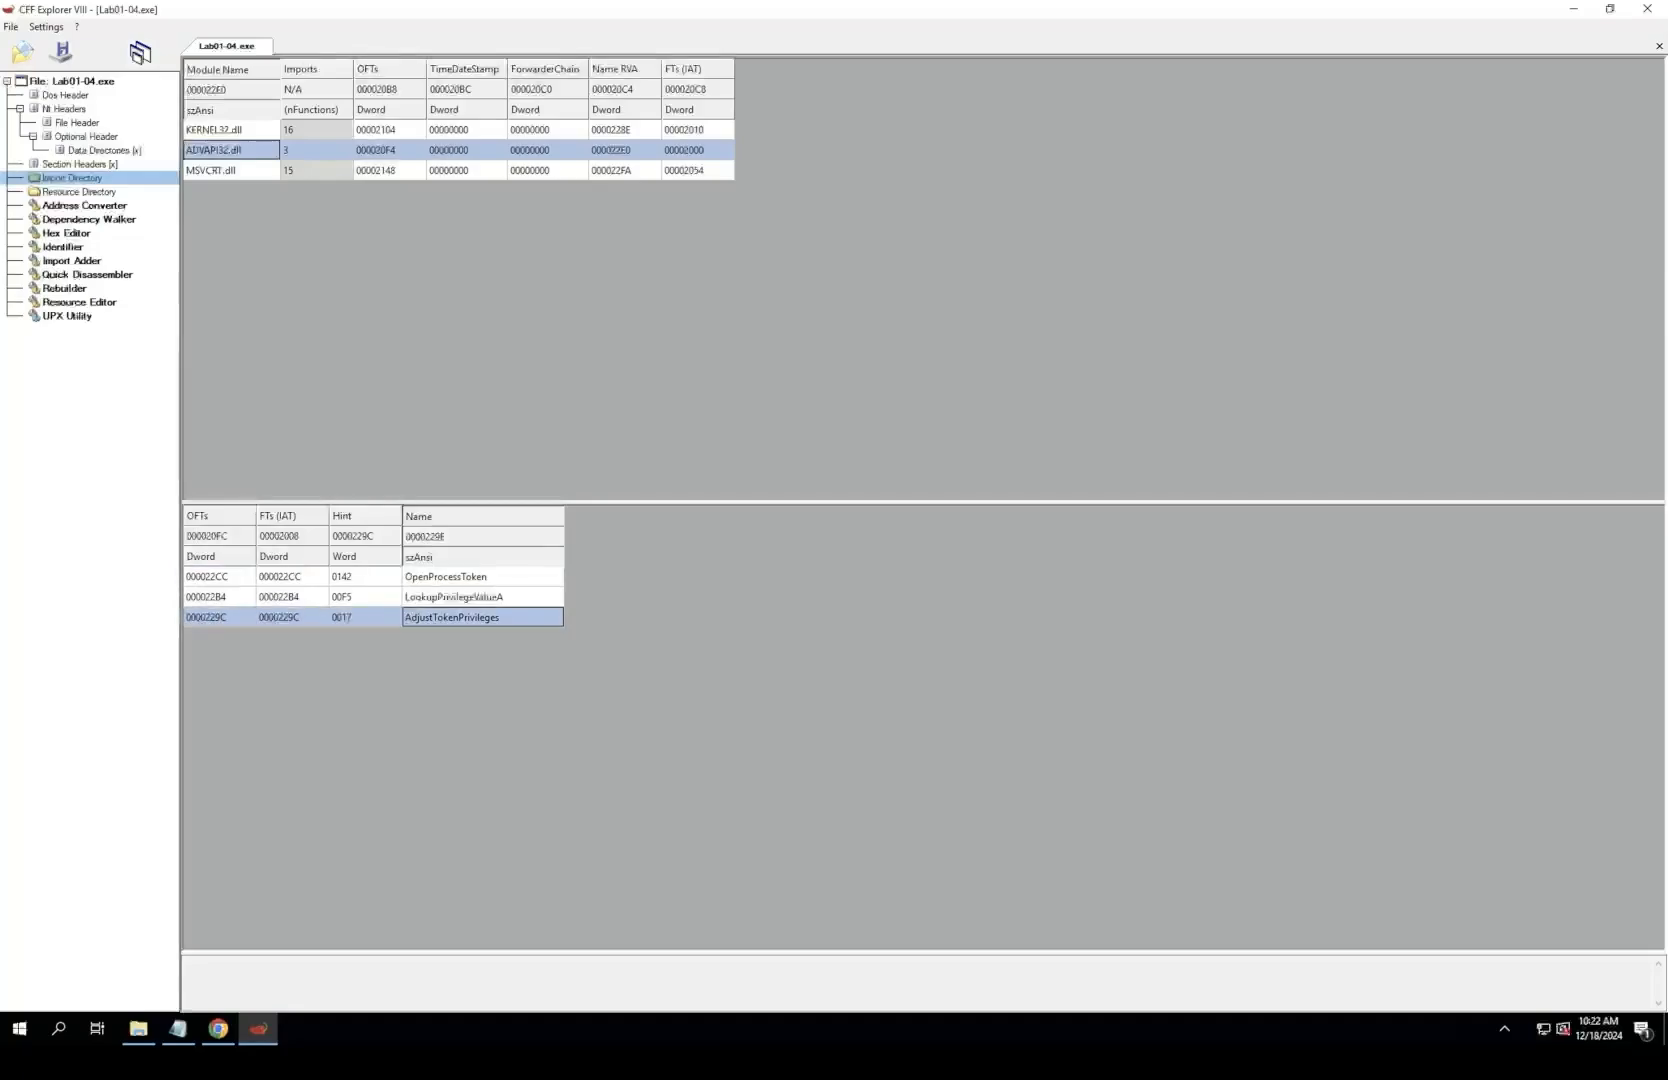
{"action": "left_click", "coordinate": [418, 596]}
{"action": "left_click", "coordinate": [418, 596]}
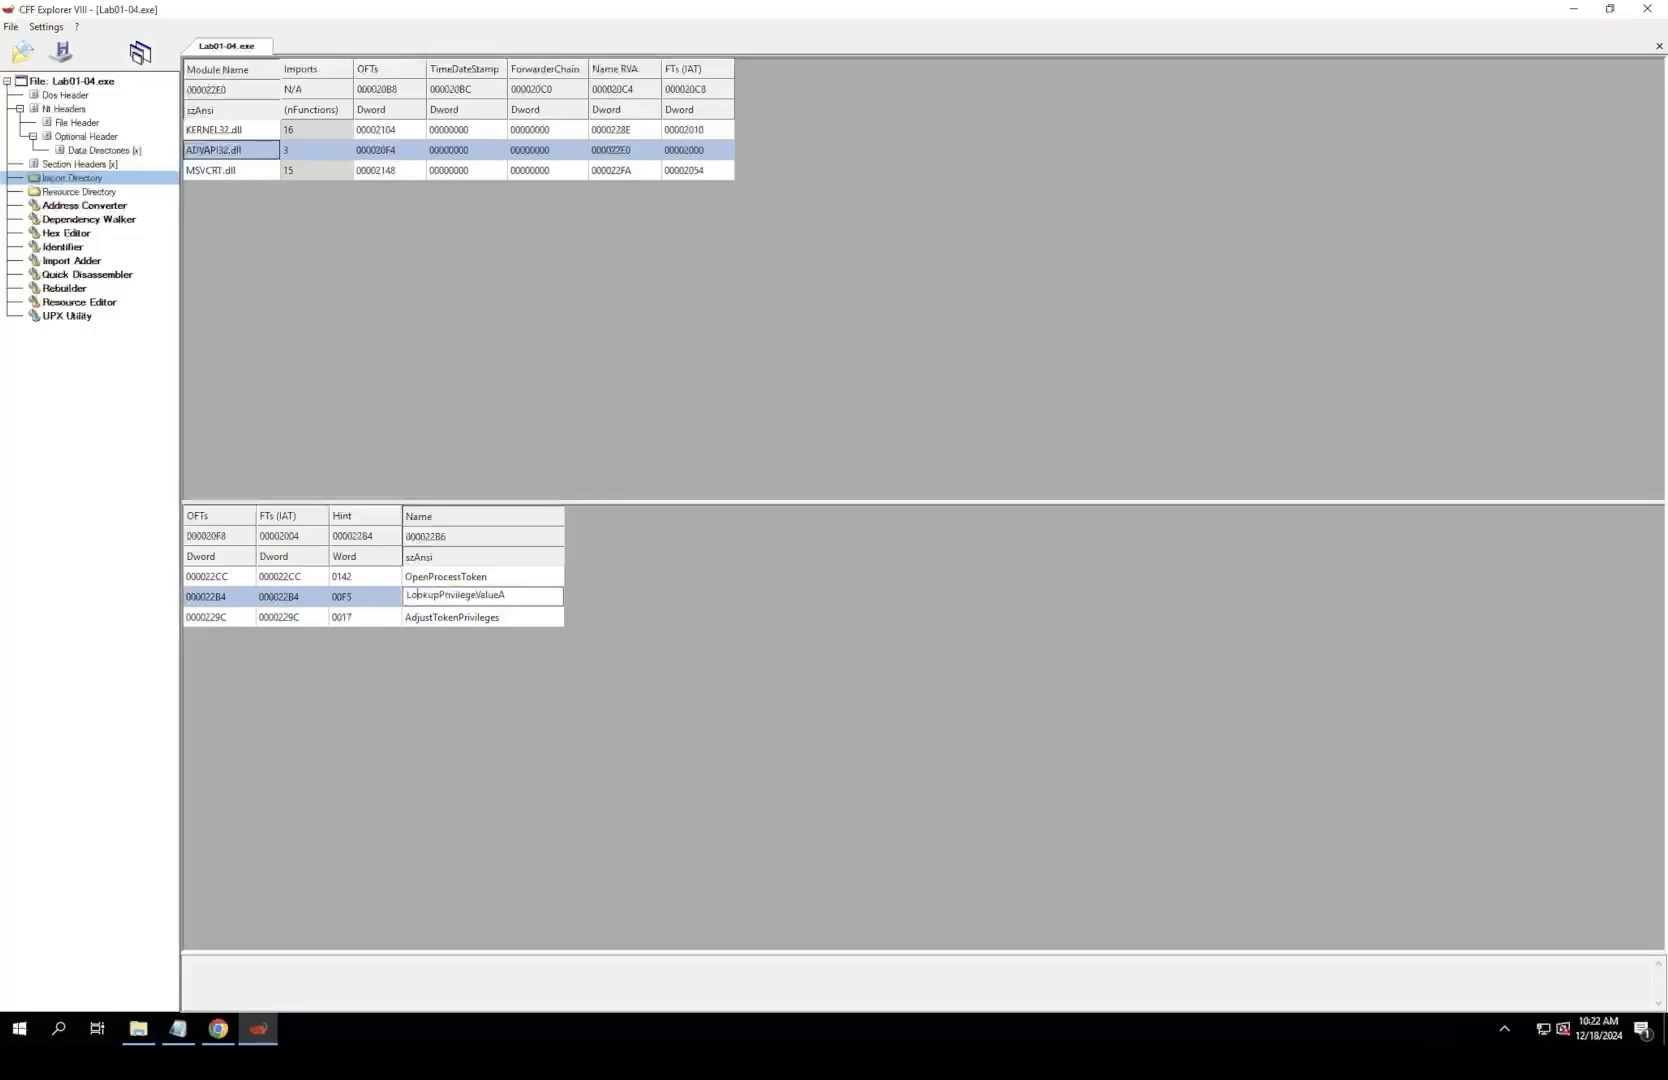
{"action": "double_click", "coordinate": [418, 596]}
{"action": "left_click", "coordinate": [484, 595]}
{"action": "key", "text": "Up"}
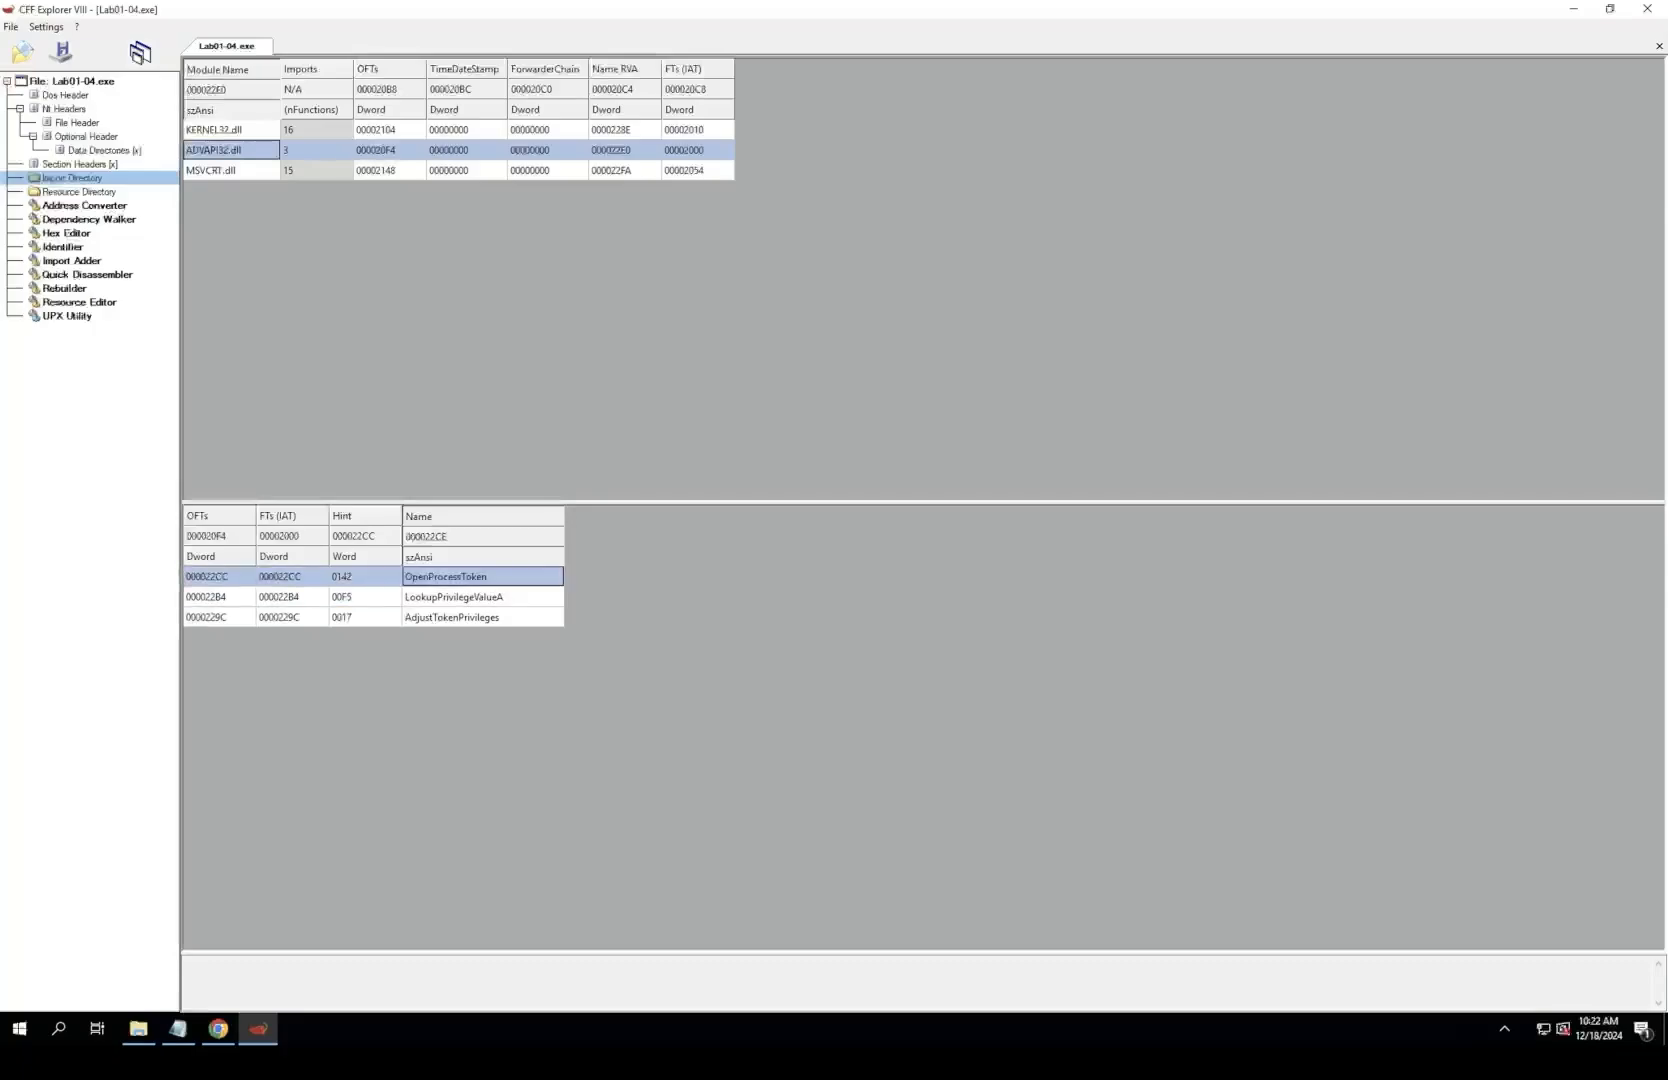
{"action": "key", "text": "Down"}
{"action": "key", "text": "Down"}
{"action": "key", "text": "Up"}
{"action": "key", "text": "Up"}
{"action": "key", "text": "Down"}
{"action": "key", "text": "Up"}
Step: Return to the KERNEL32.dll imports and examine WinExec, WriteFile, CreateFileA, LoadLibraryA, CreateRemoteThread and FindResourceA
{"action": "left_click", "coordinate": [230, 130]}
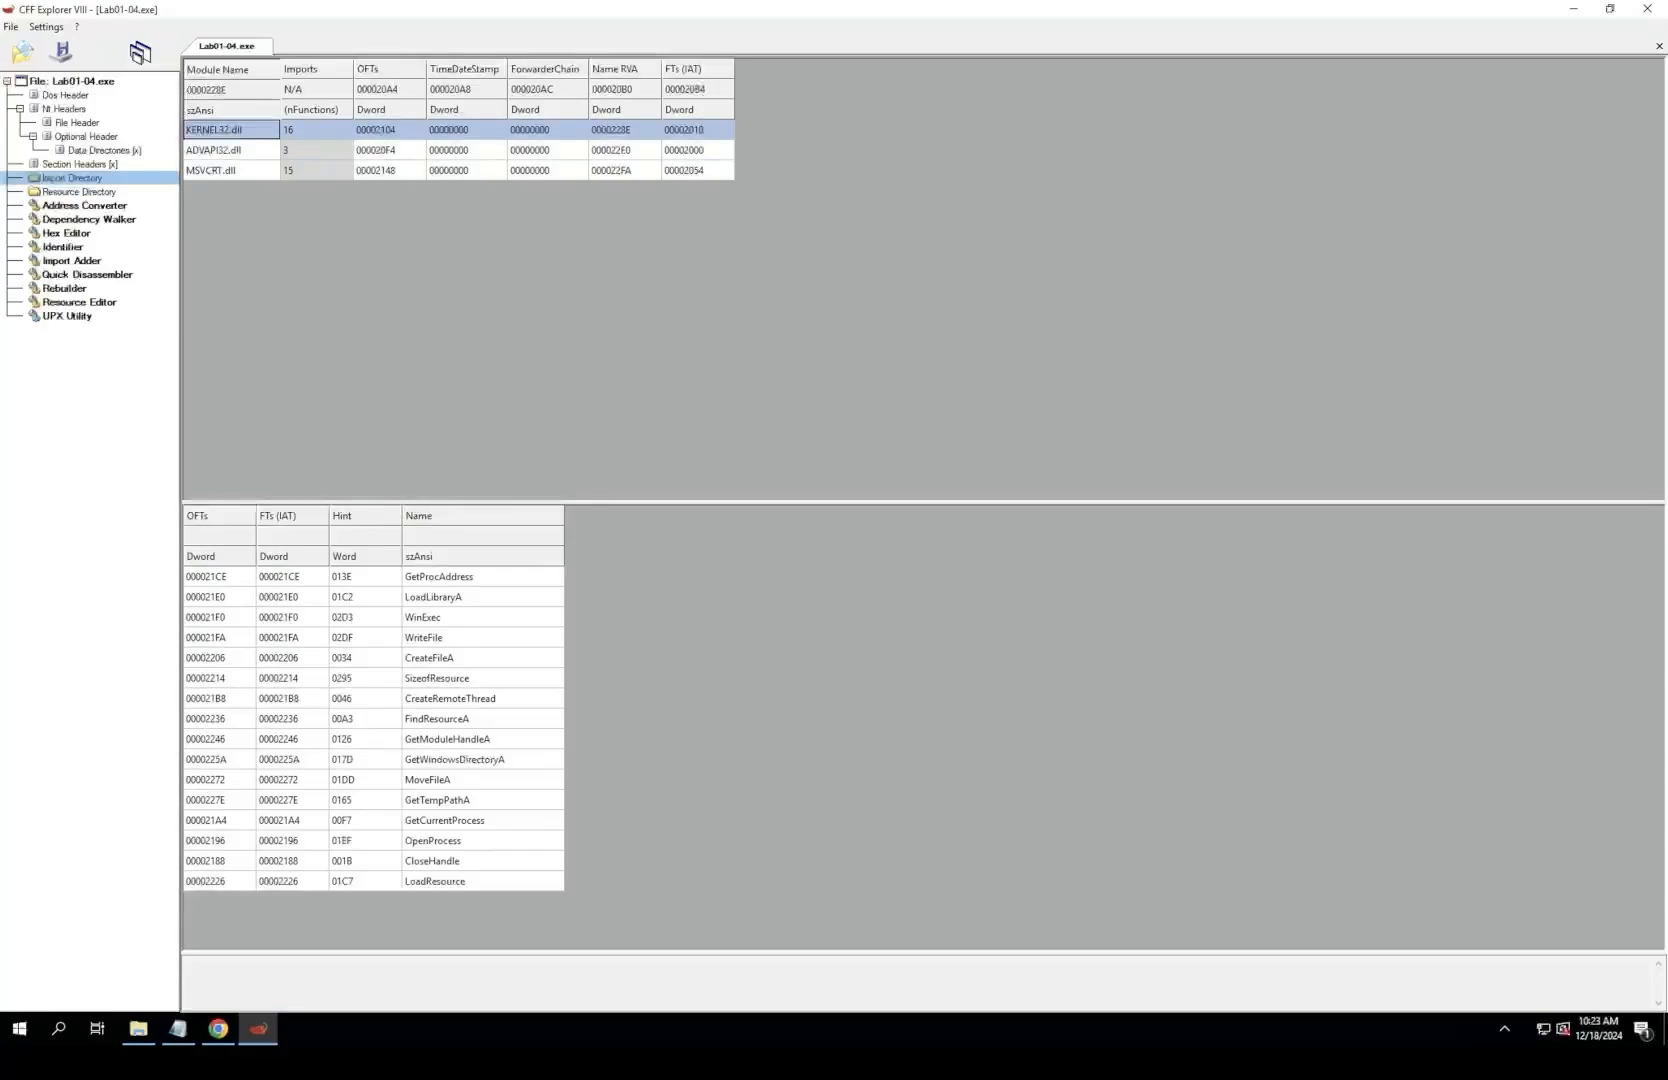
{"action": "left_click", "coordinate": [482, 658]}
{"action": "left_click", "coordinate": [482, 617]}
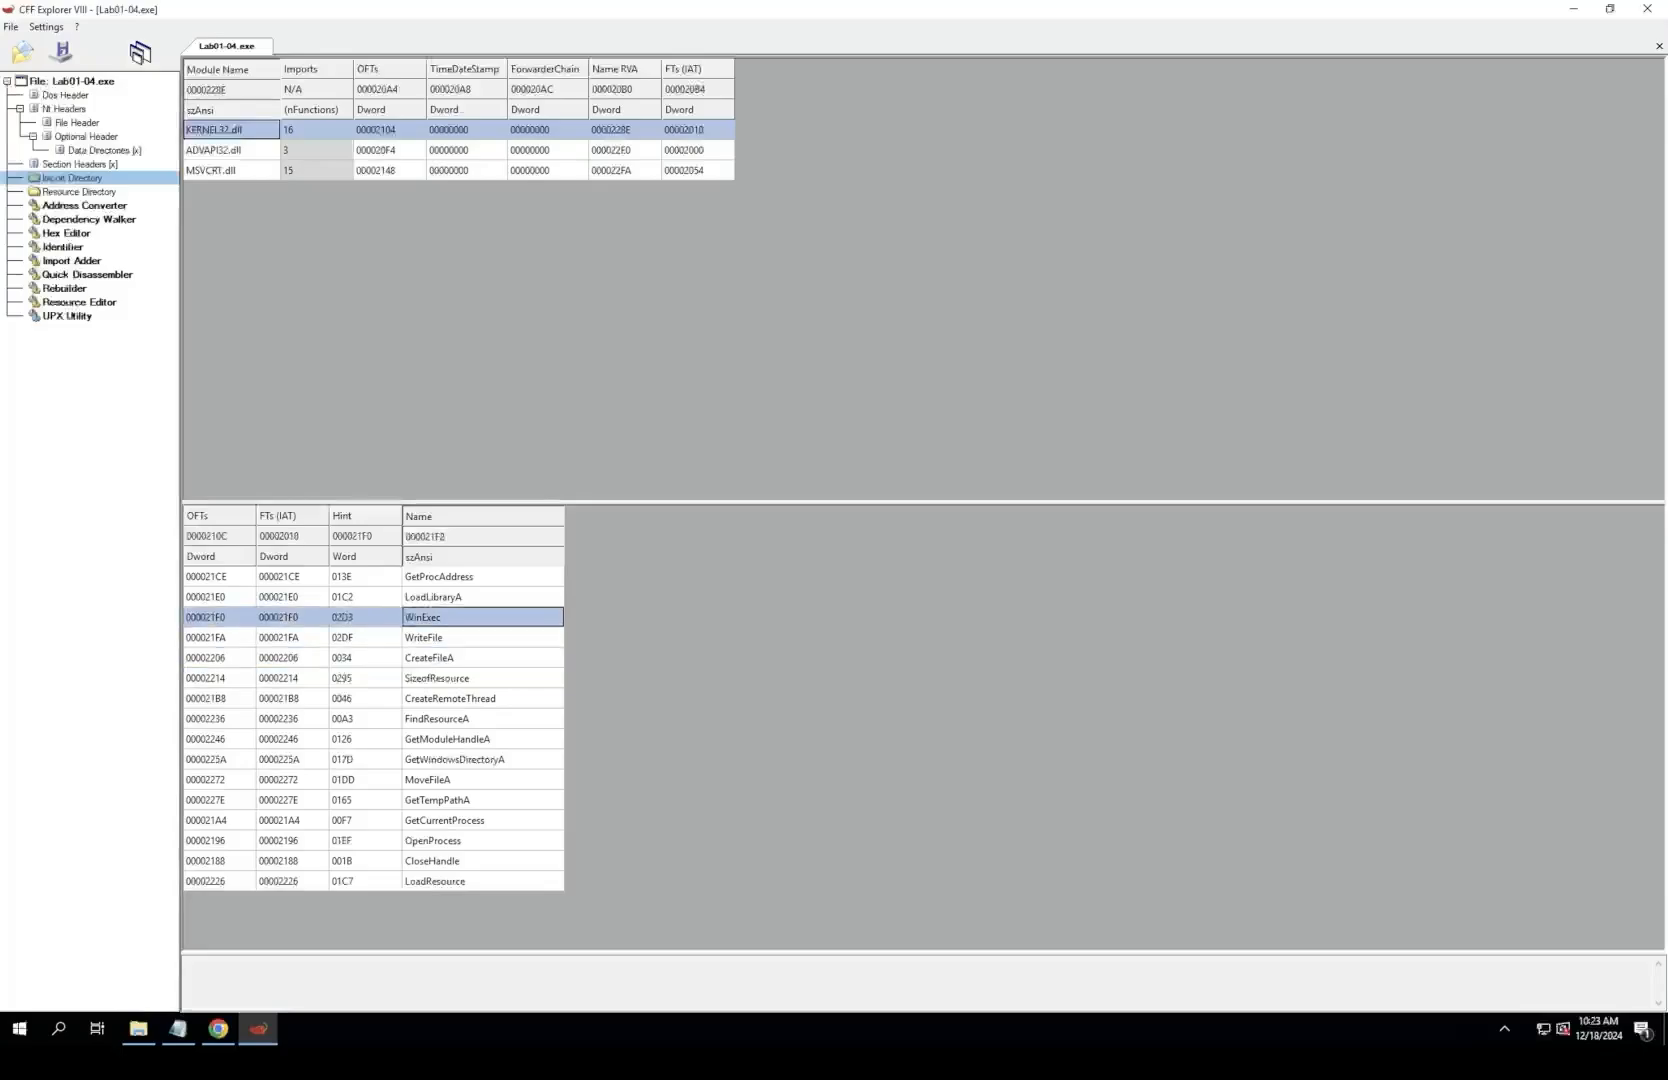
{"action": "key", "text": "Down"}
{"action": "key", "text": "Down"}
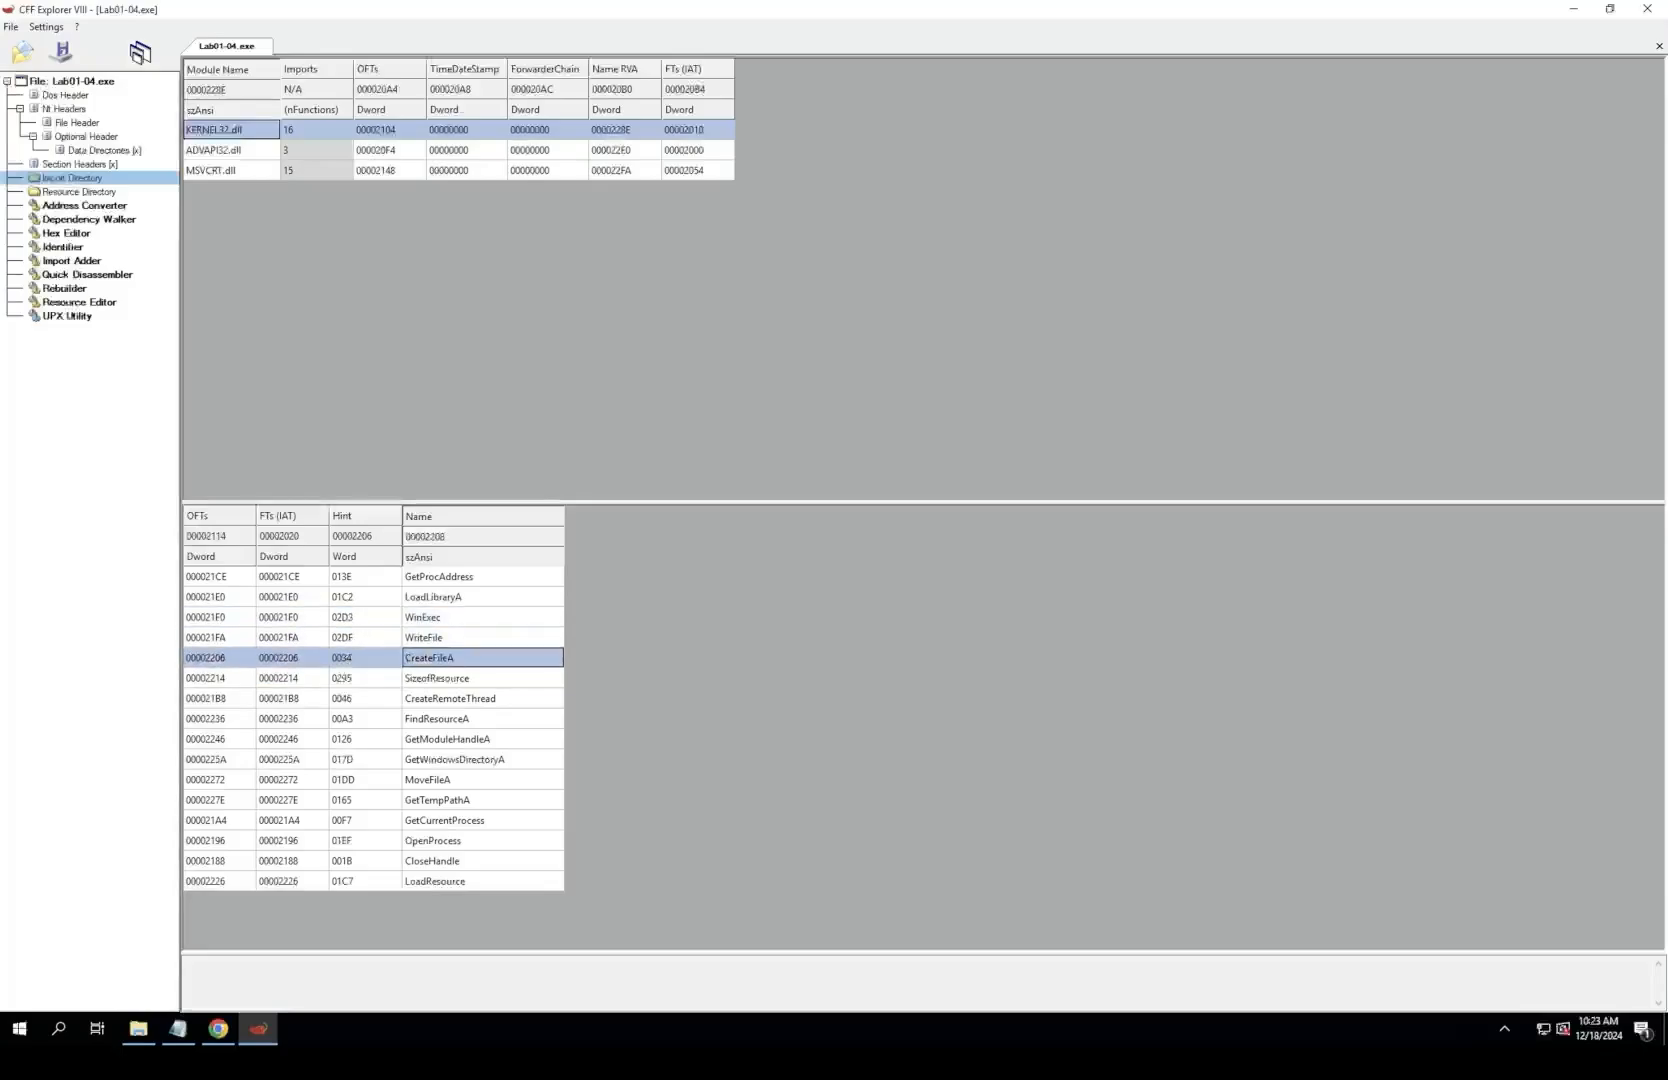
{"action": "left_click", "coordinate": [408, 597]}
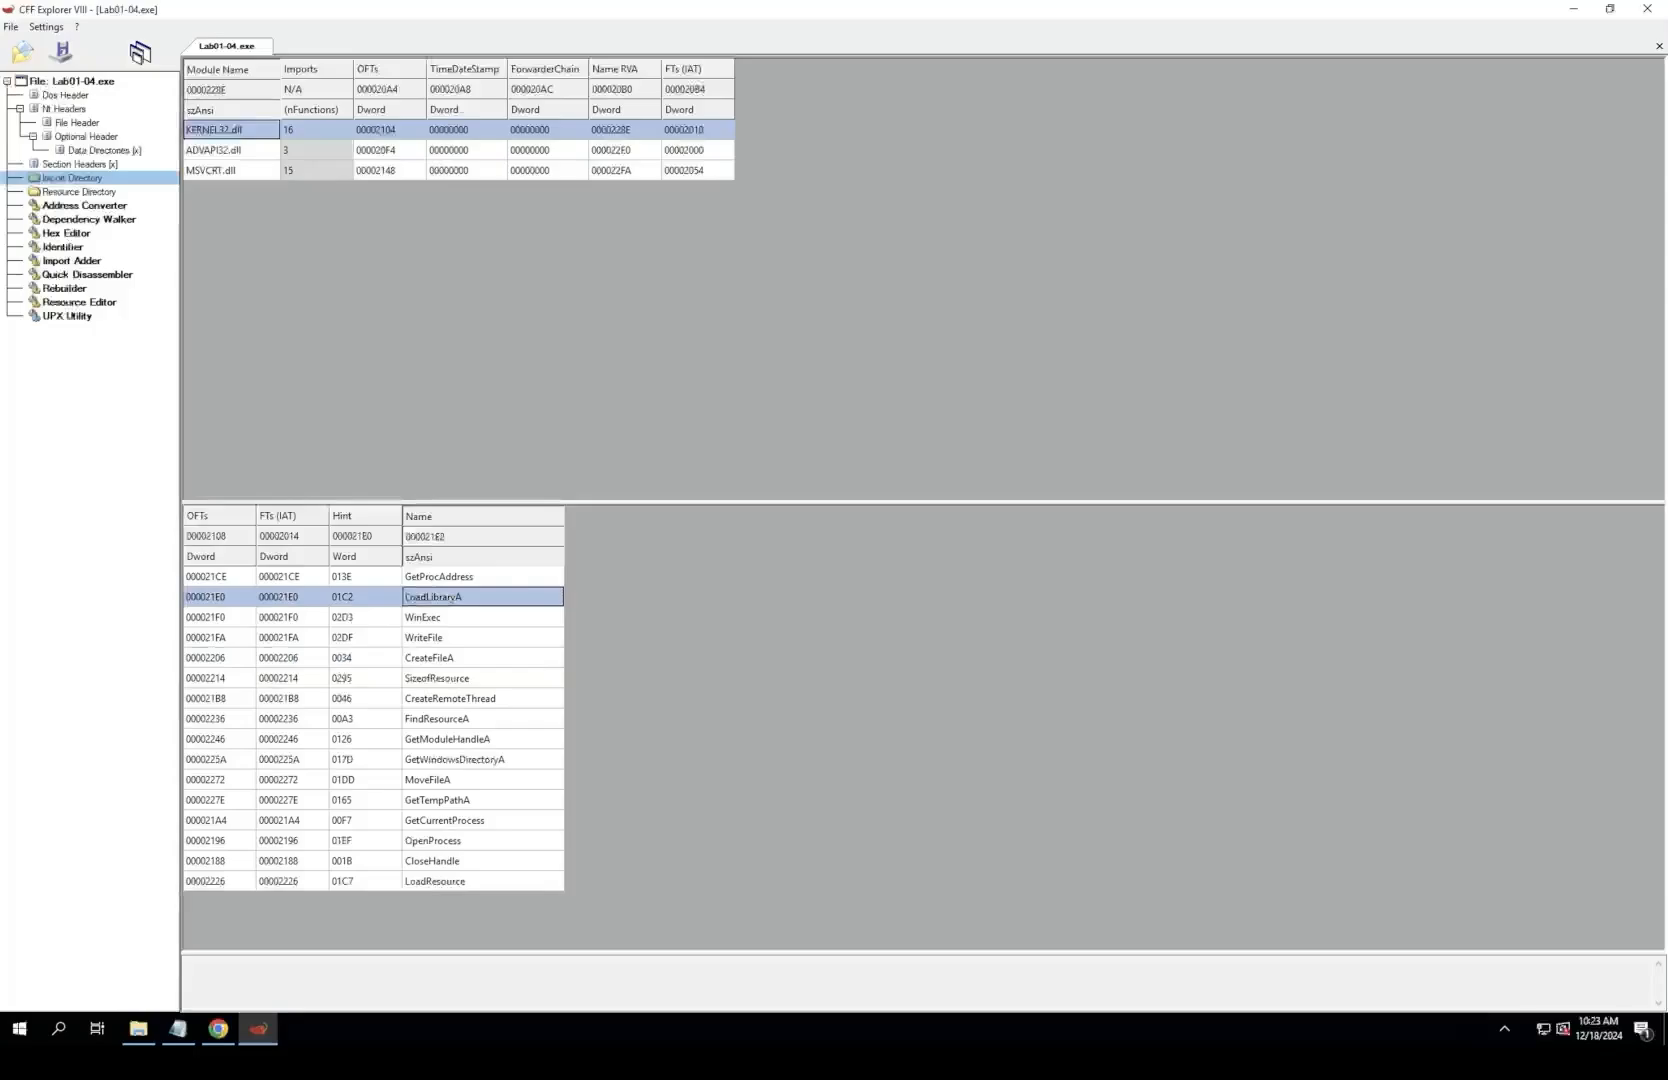
{"action": "left_click", "coordinate": [472, 698]}
{"action": "left_click", "coordinate": [410, 718]}
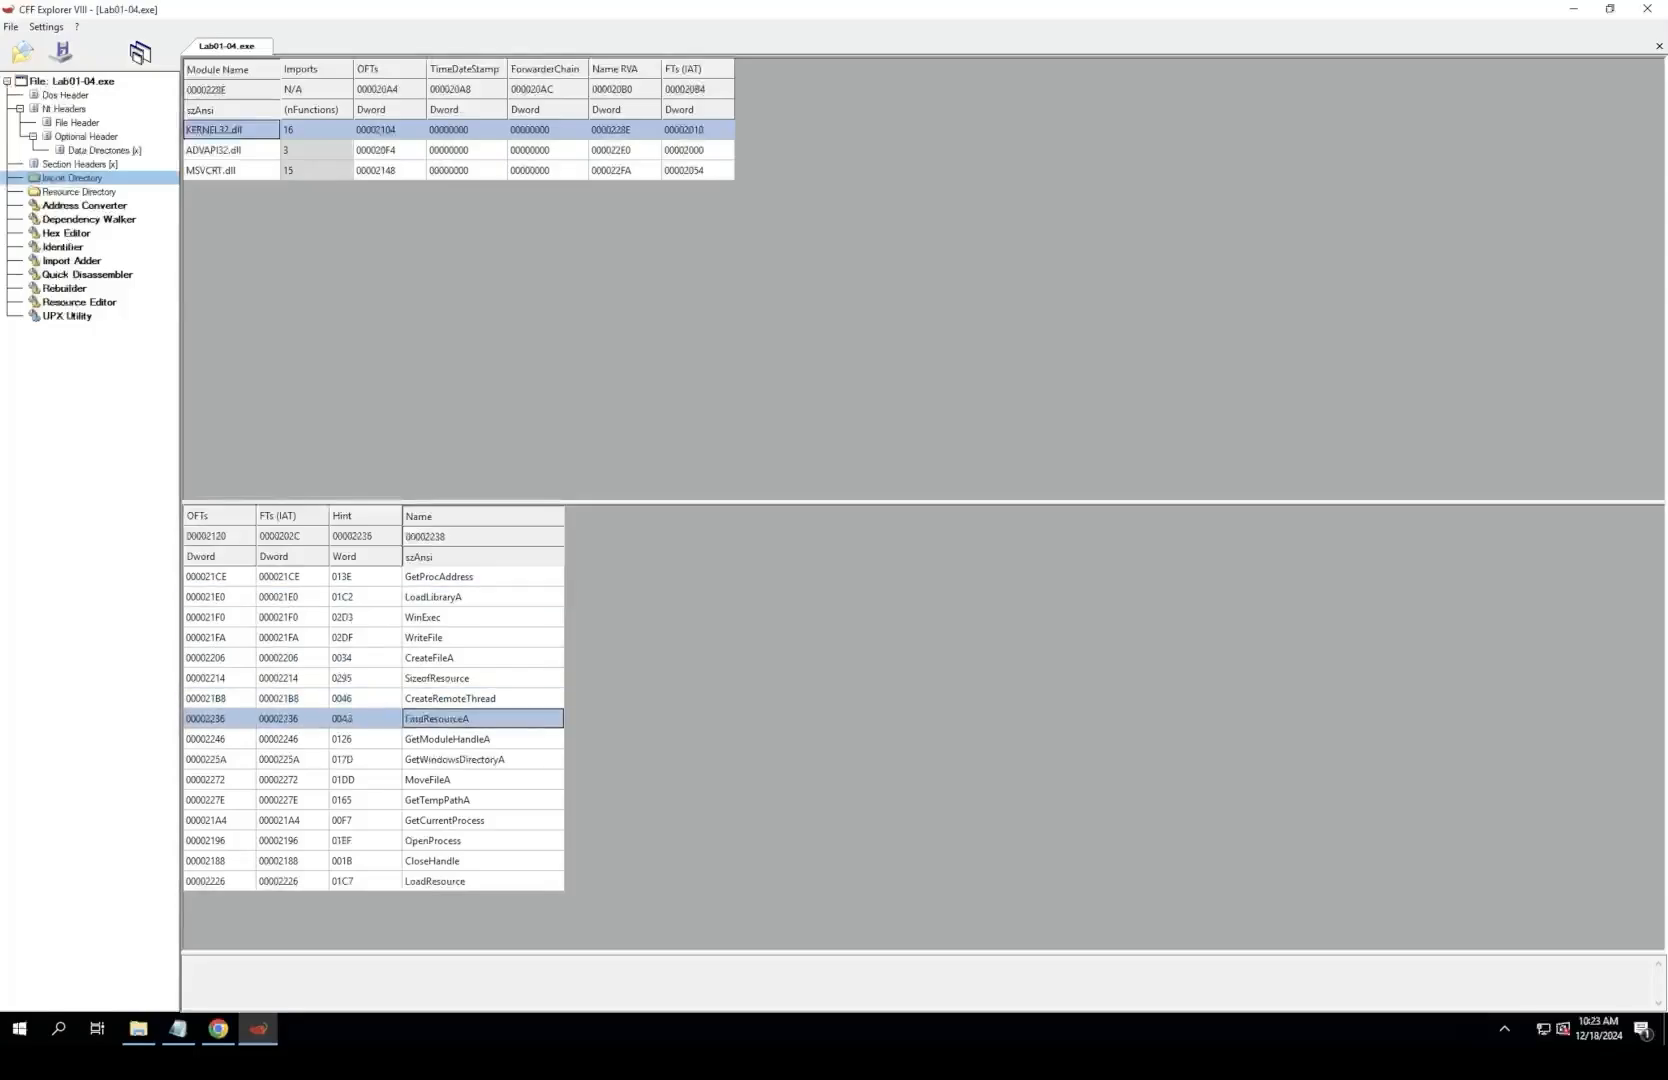
Step: Examine the KERNEL32.dll path and file functions GetWindowsDirectoryA, GetTempPathA, CreateFileA and MoveFileA, along with GetCurrentProcess
{"action": "left_click", "coordinate": [448, 757]}
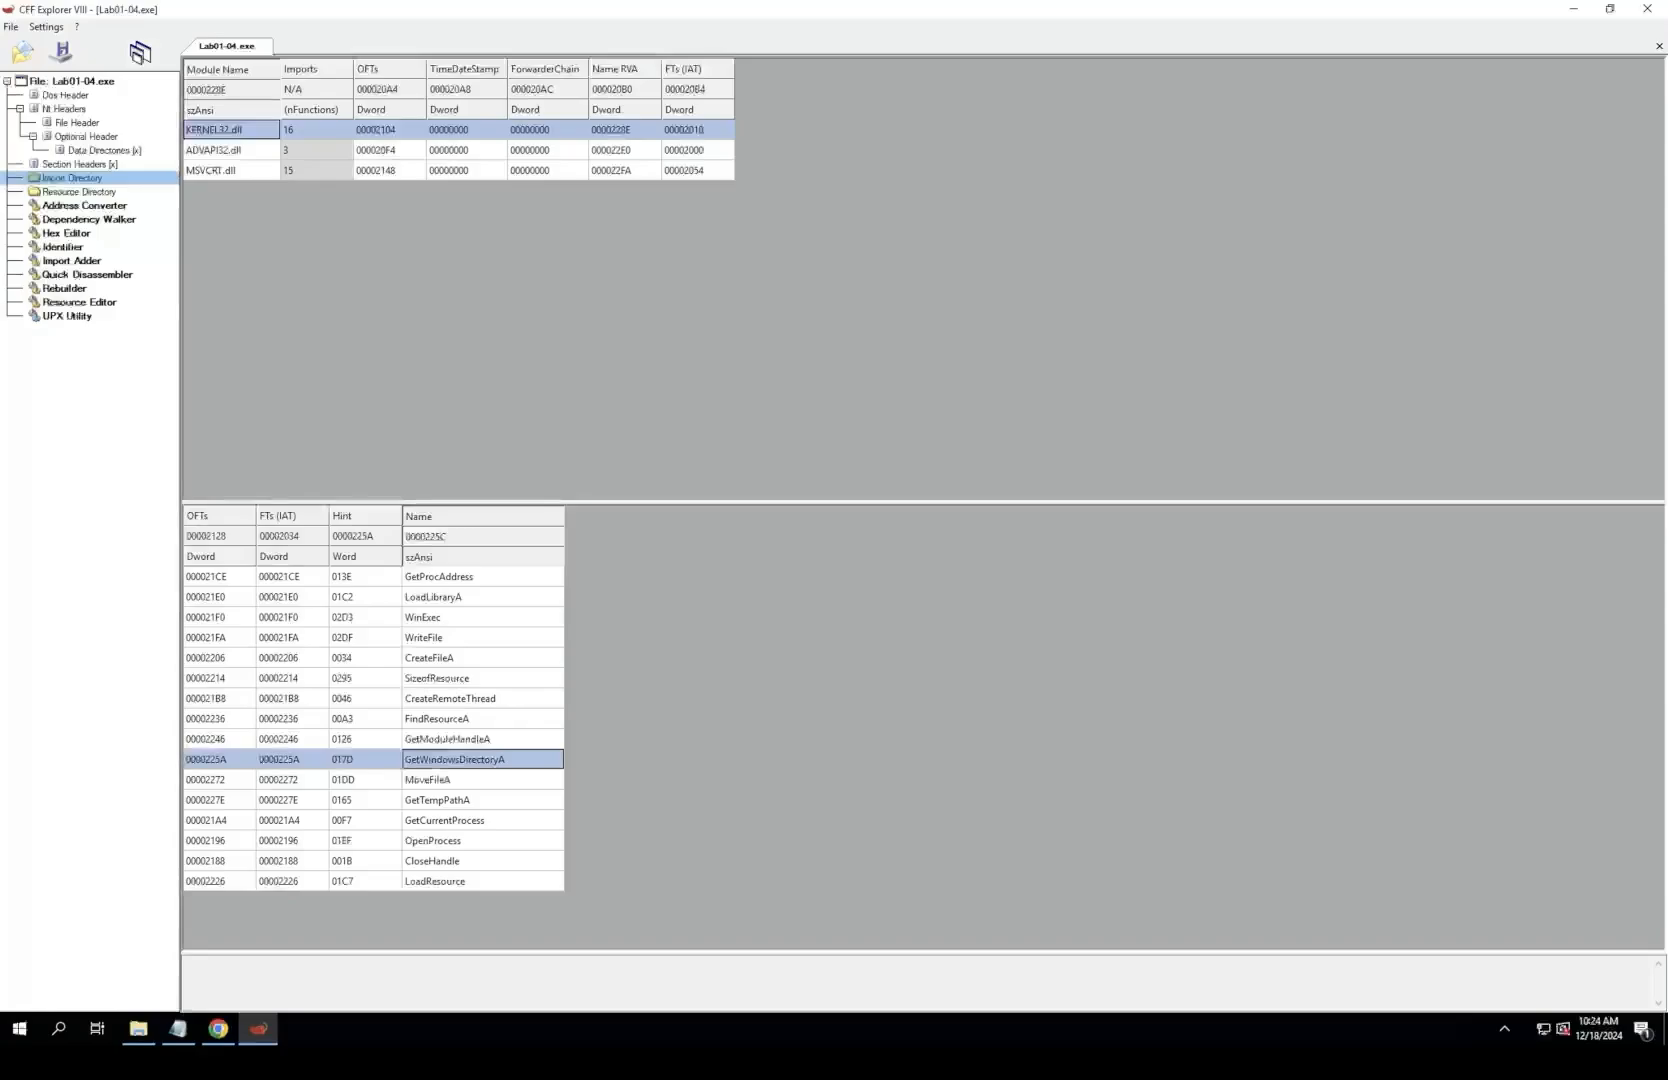
{"action": "left_click", "coordinate": [446, 820]}
{"action": "left_click", "coordinate": [446, 800]}
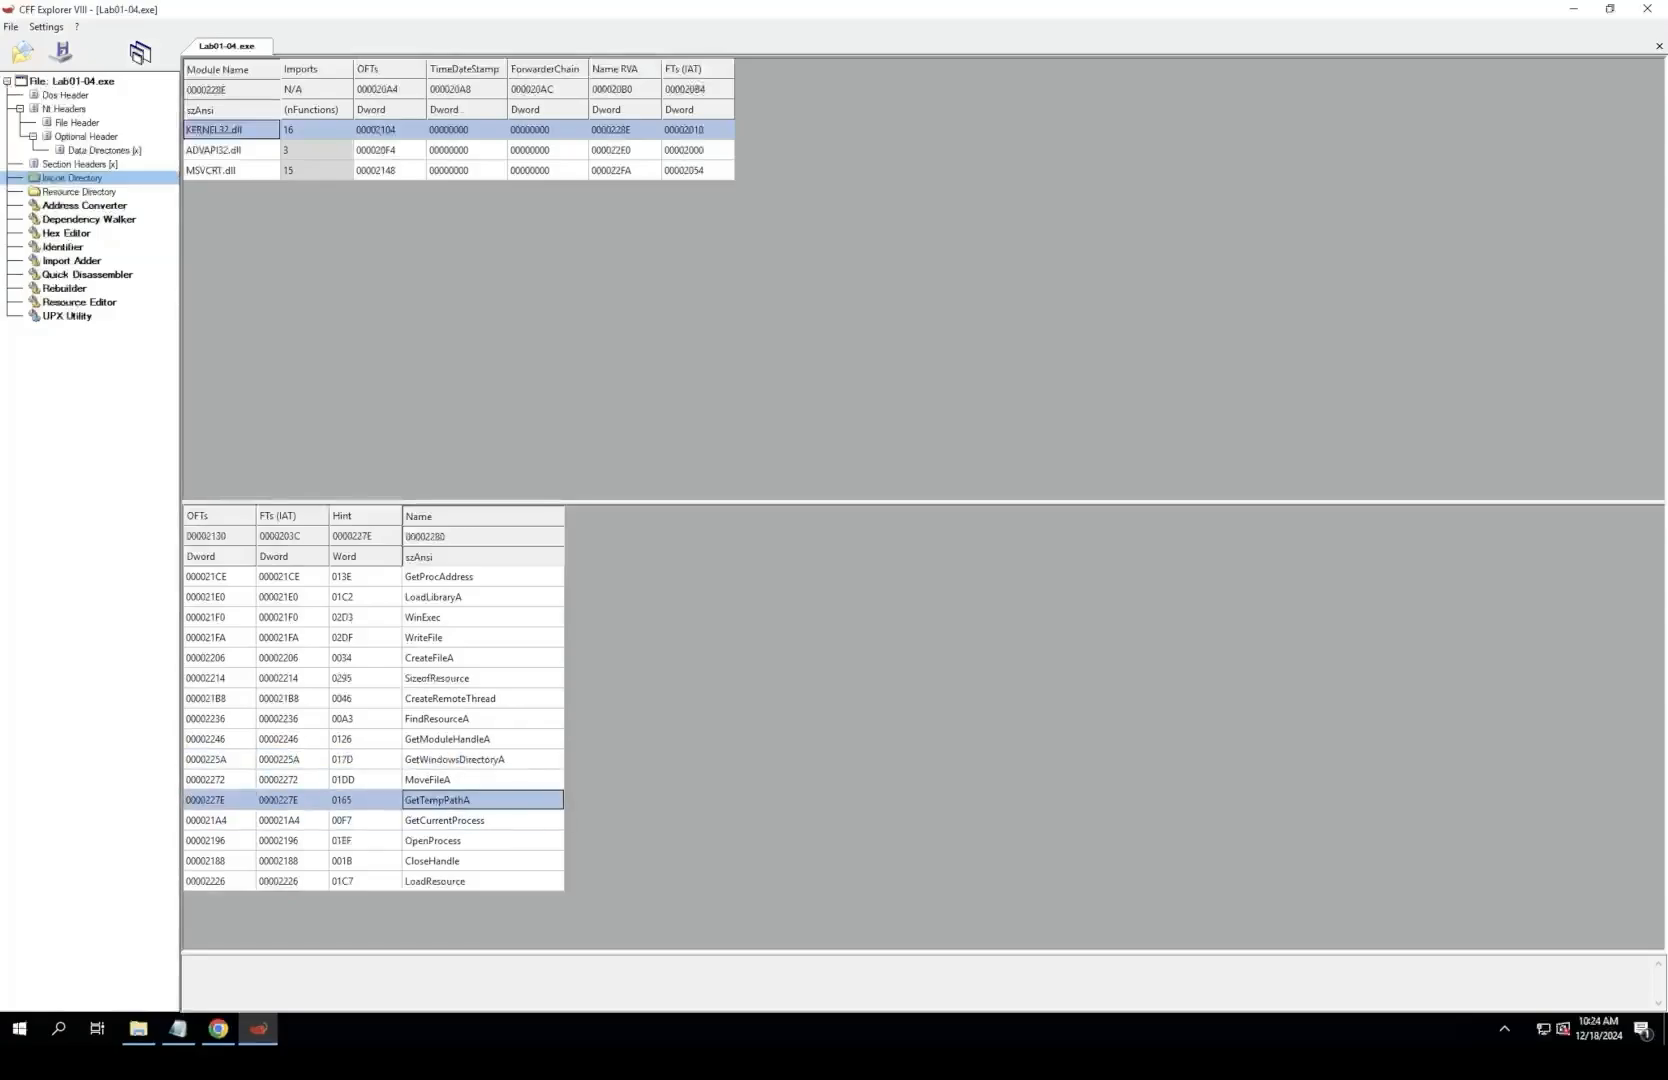
{"action": "left_click", "coordinate": [446, 658]}
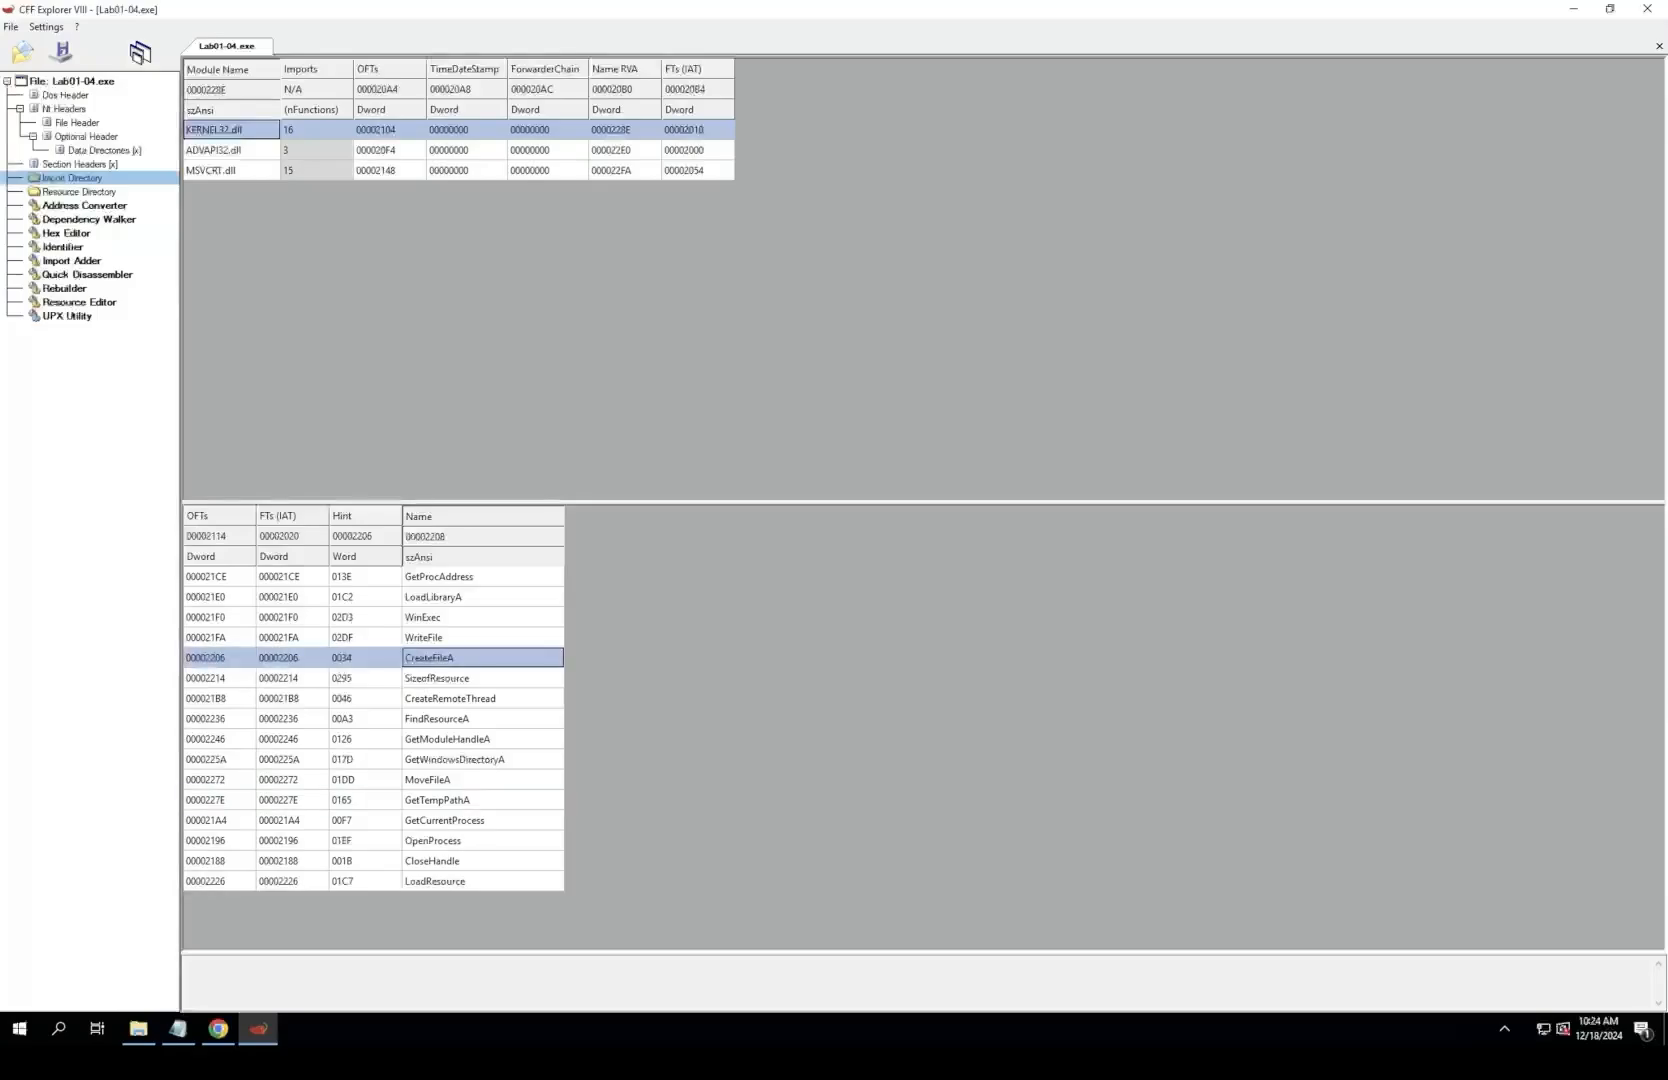
{"action": "left_click", "coordinate": [446, 780]}
{"action": "left_click", "coordinate": [446, 760]}
{"action": "left_click", "coordinate": [446, 780]}
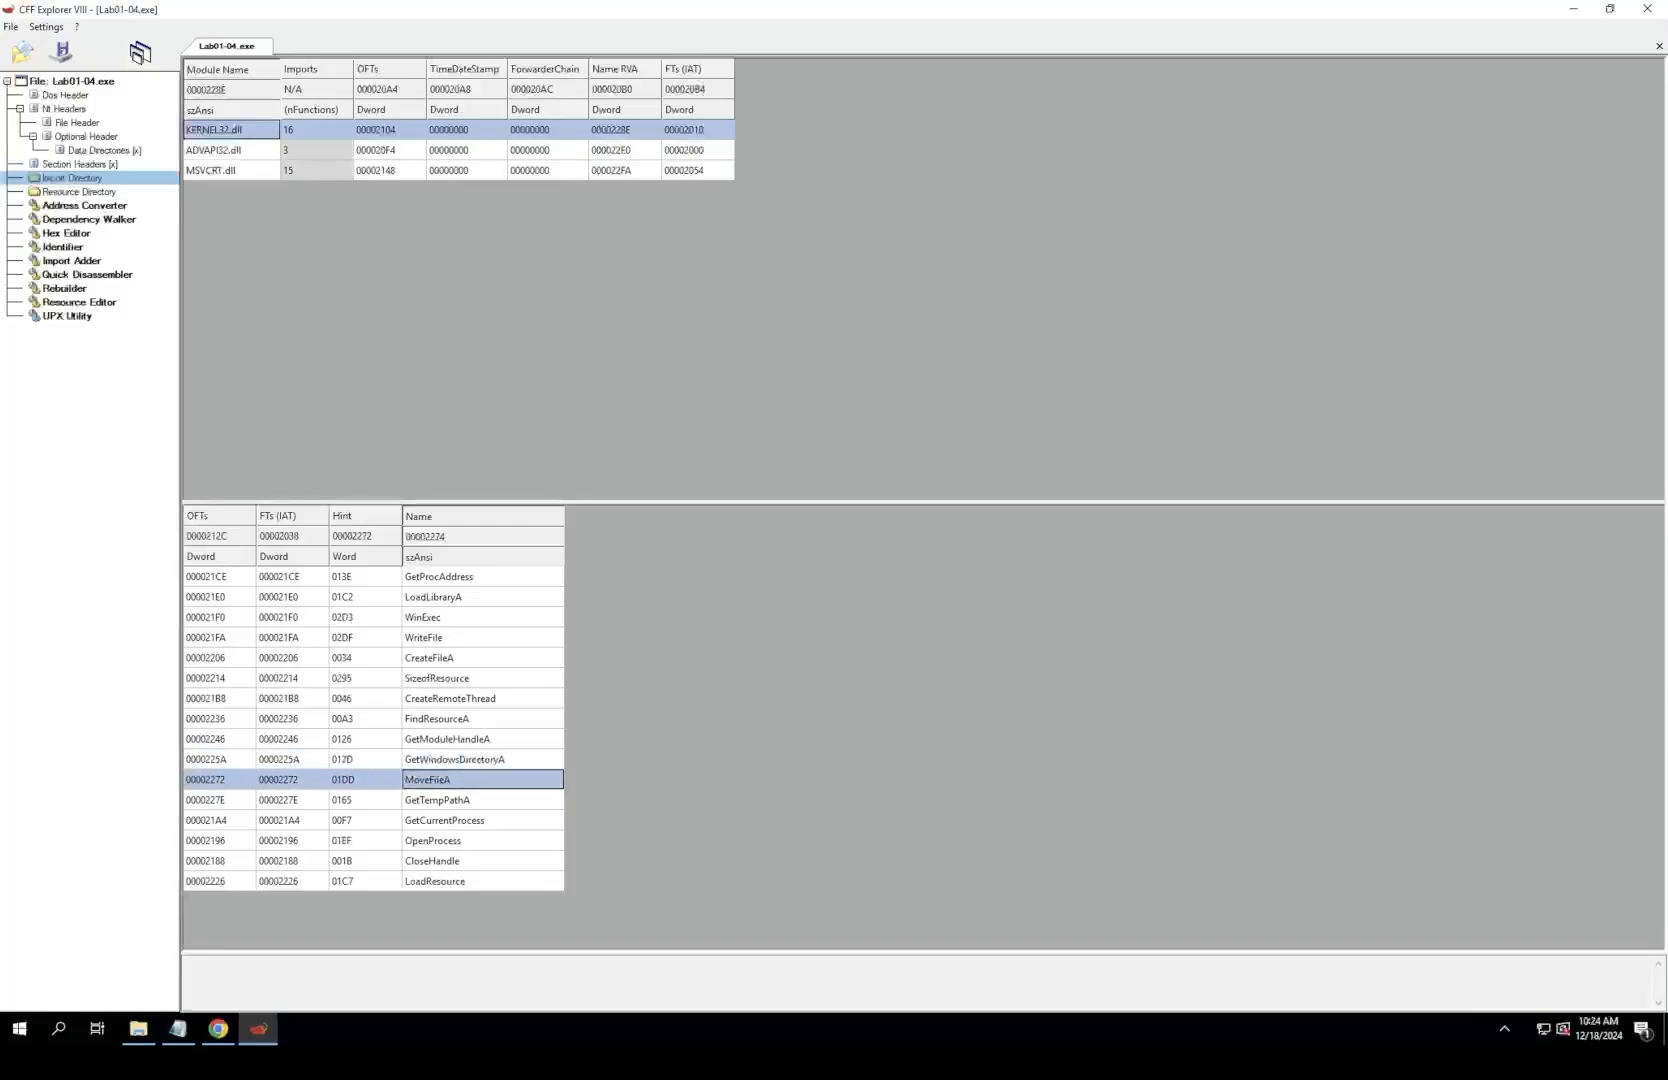
{"action": "left_click", "coordinate": [446, 760]}
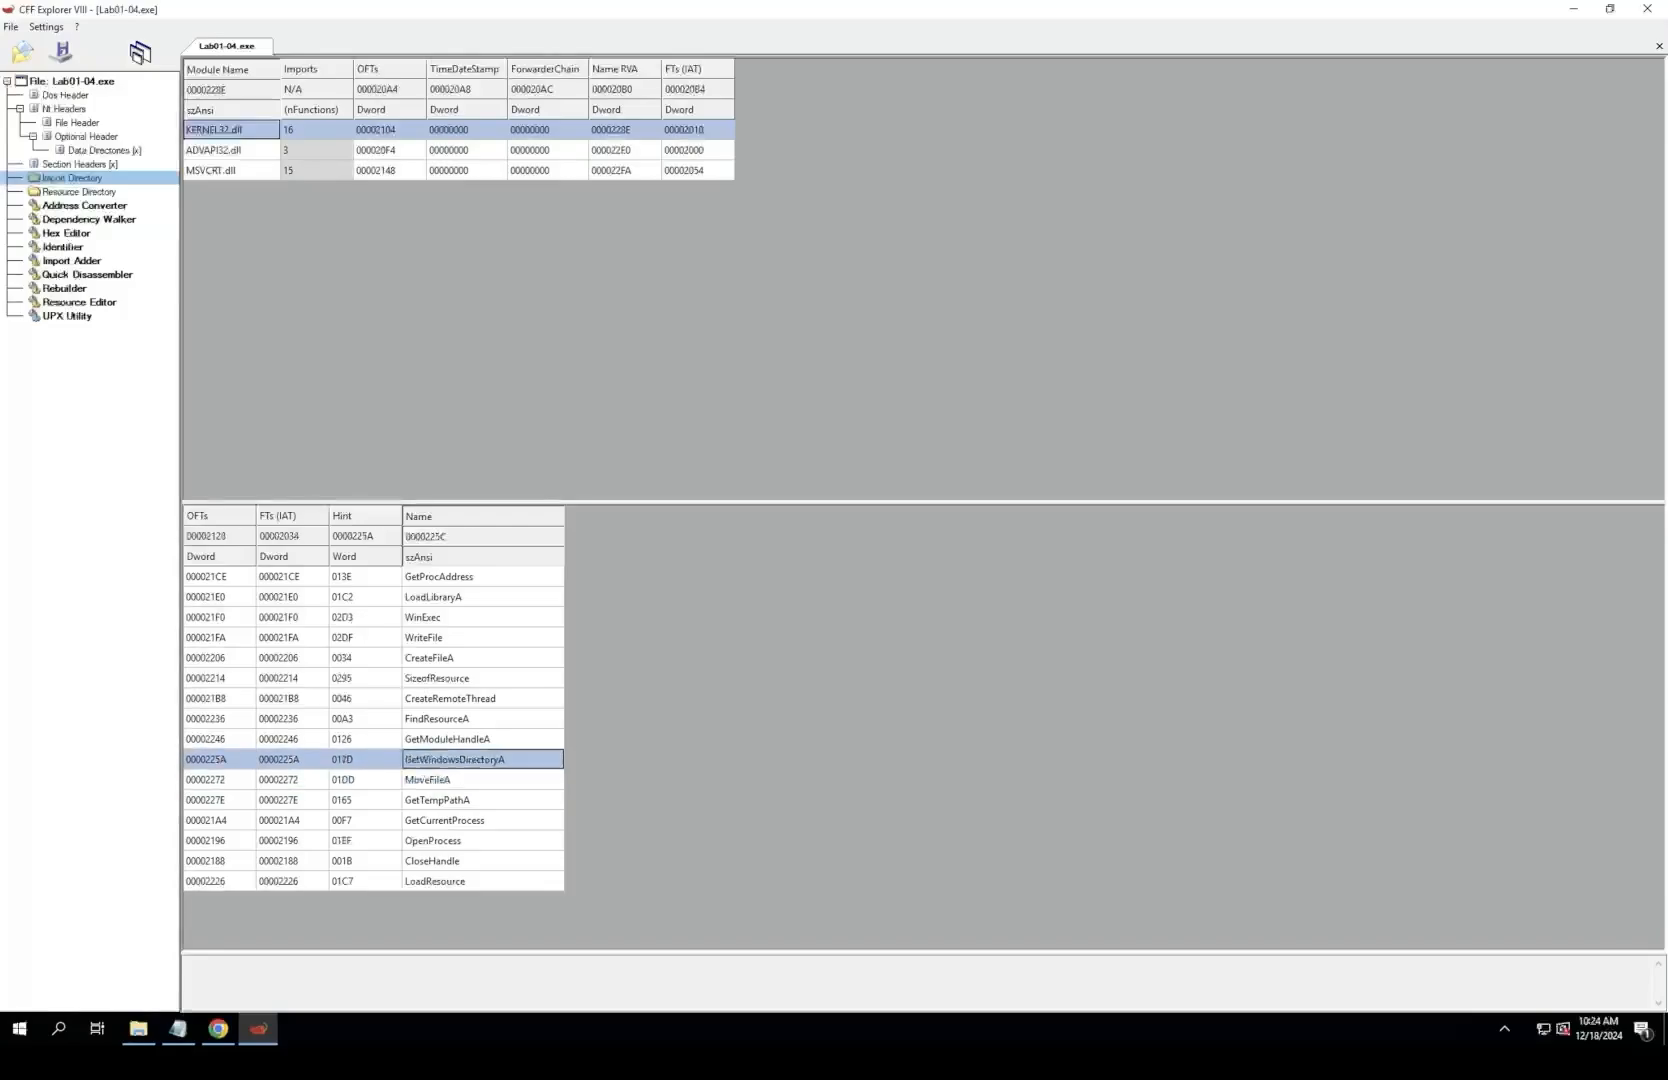
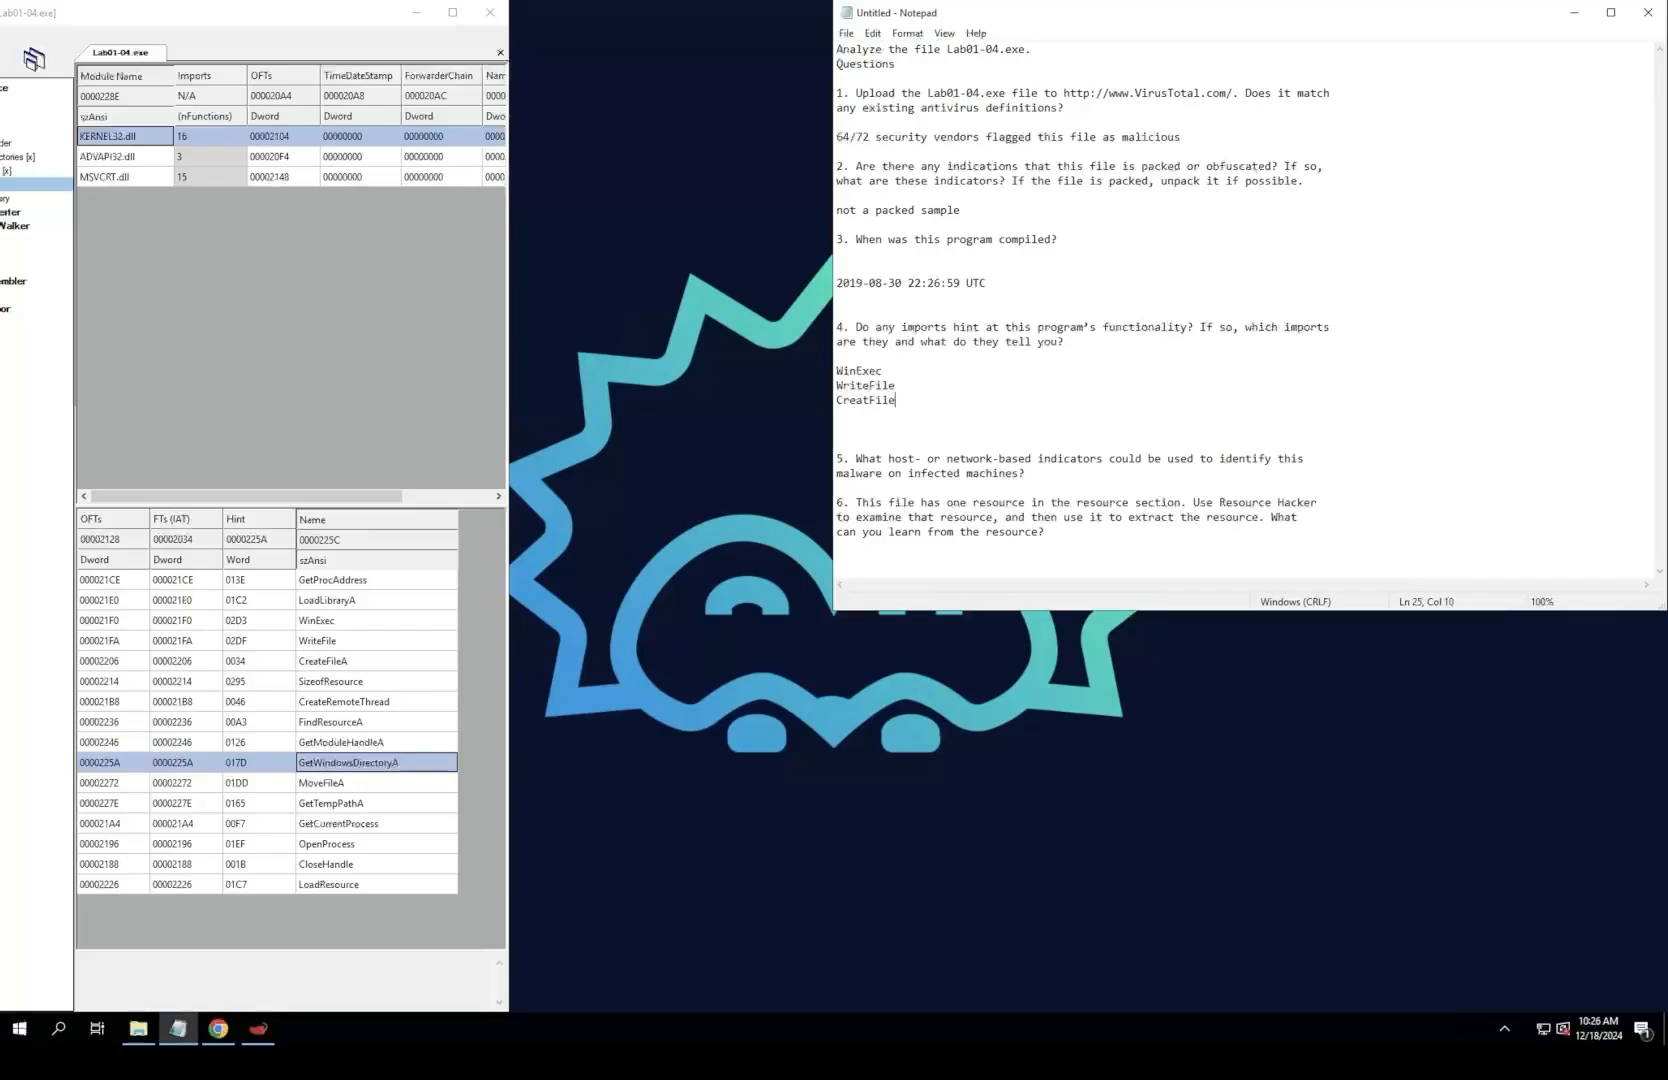
Step: Add GetWindowsDirectory and MoveFile on separate lines below CreatFile in the question 4 import list
{"action": "key", "text": "Return"}
{"action": "type", "text": "Get"}
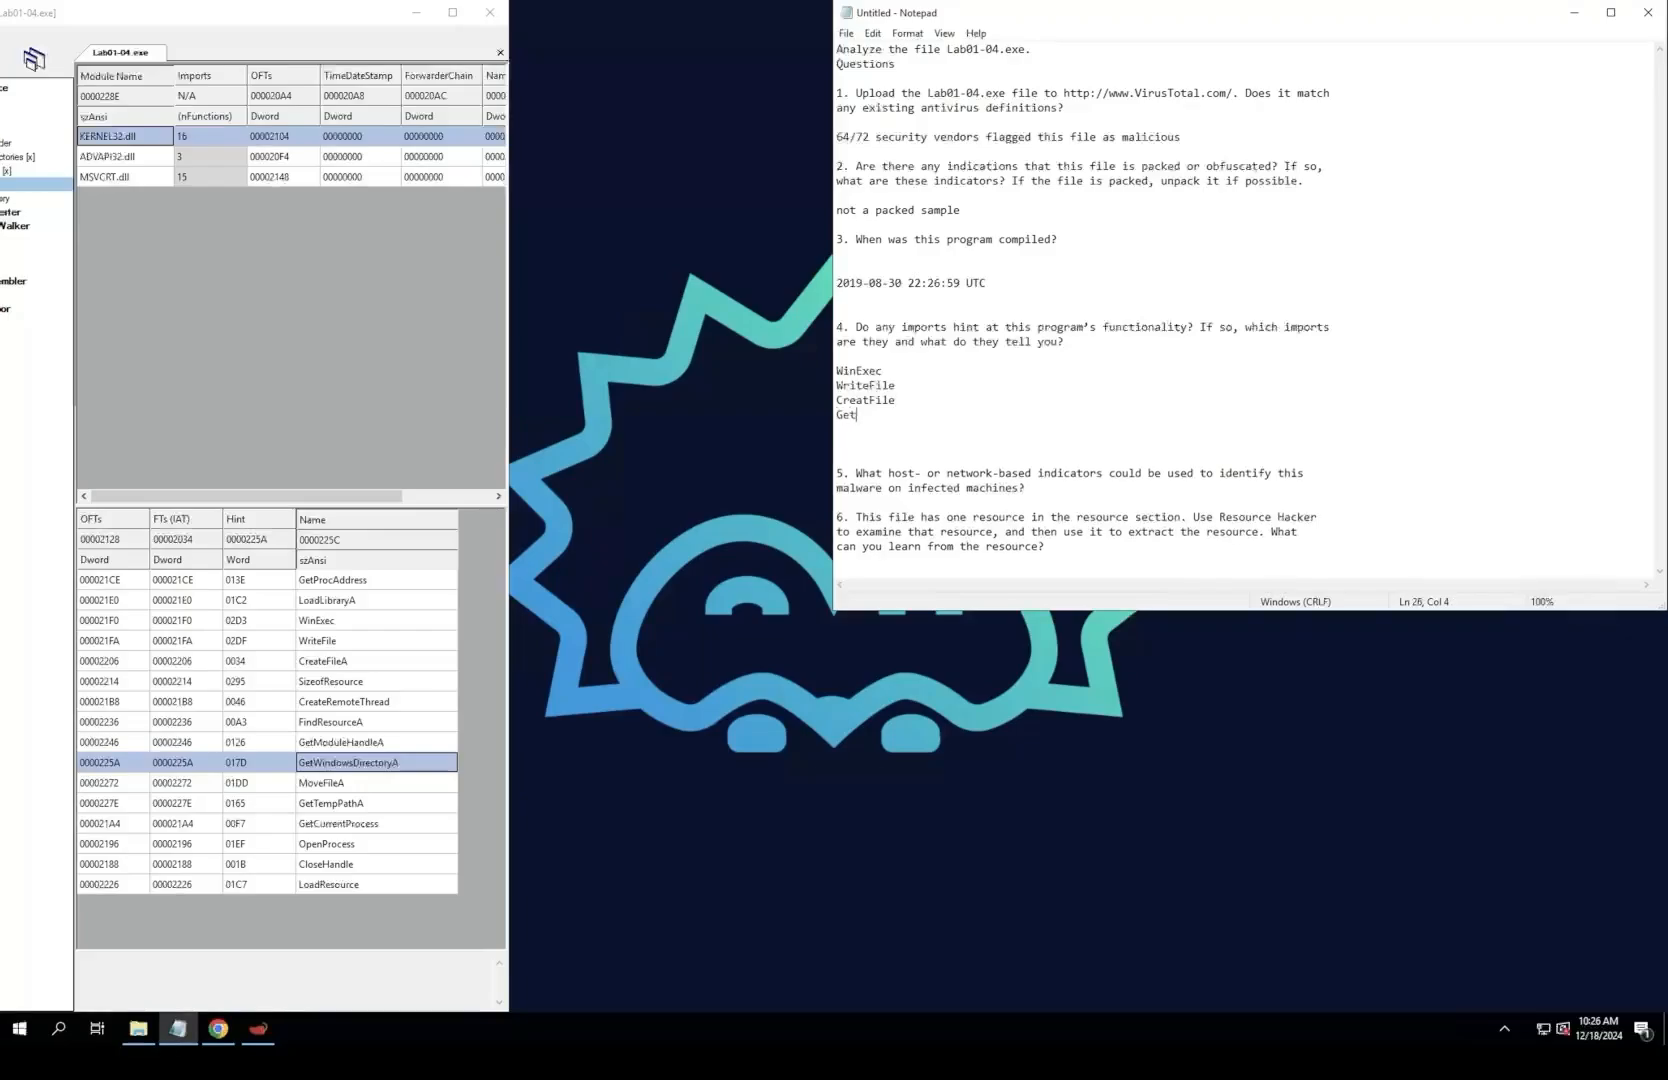
{"action": "type", "text": "WindowsDirec"}
{"action": "type", "text": "toy"}
{"action": "type", "text": "y"}
{"action": "key", "text": "Return"}
{"action": "type", "text": "Mov"}
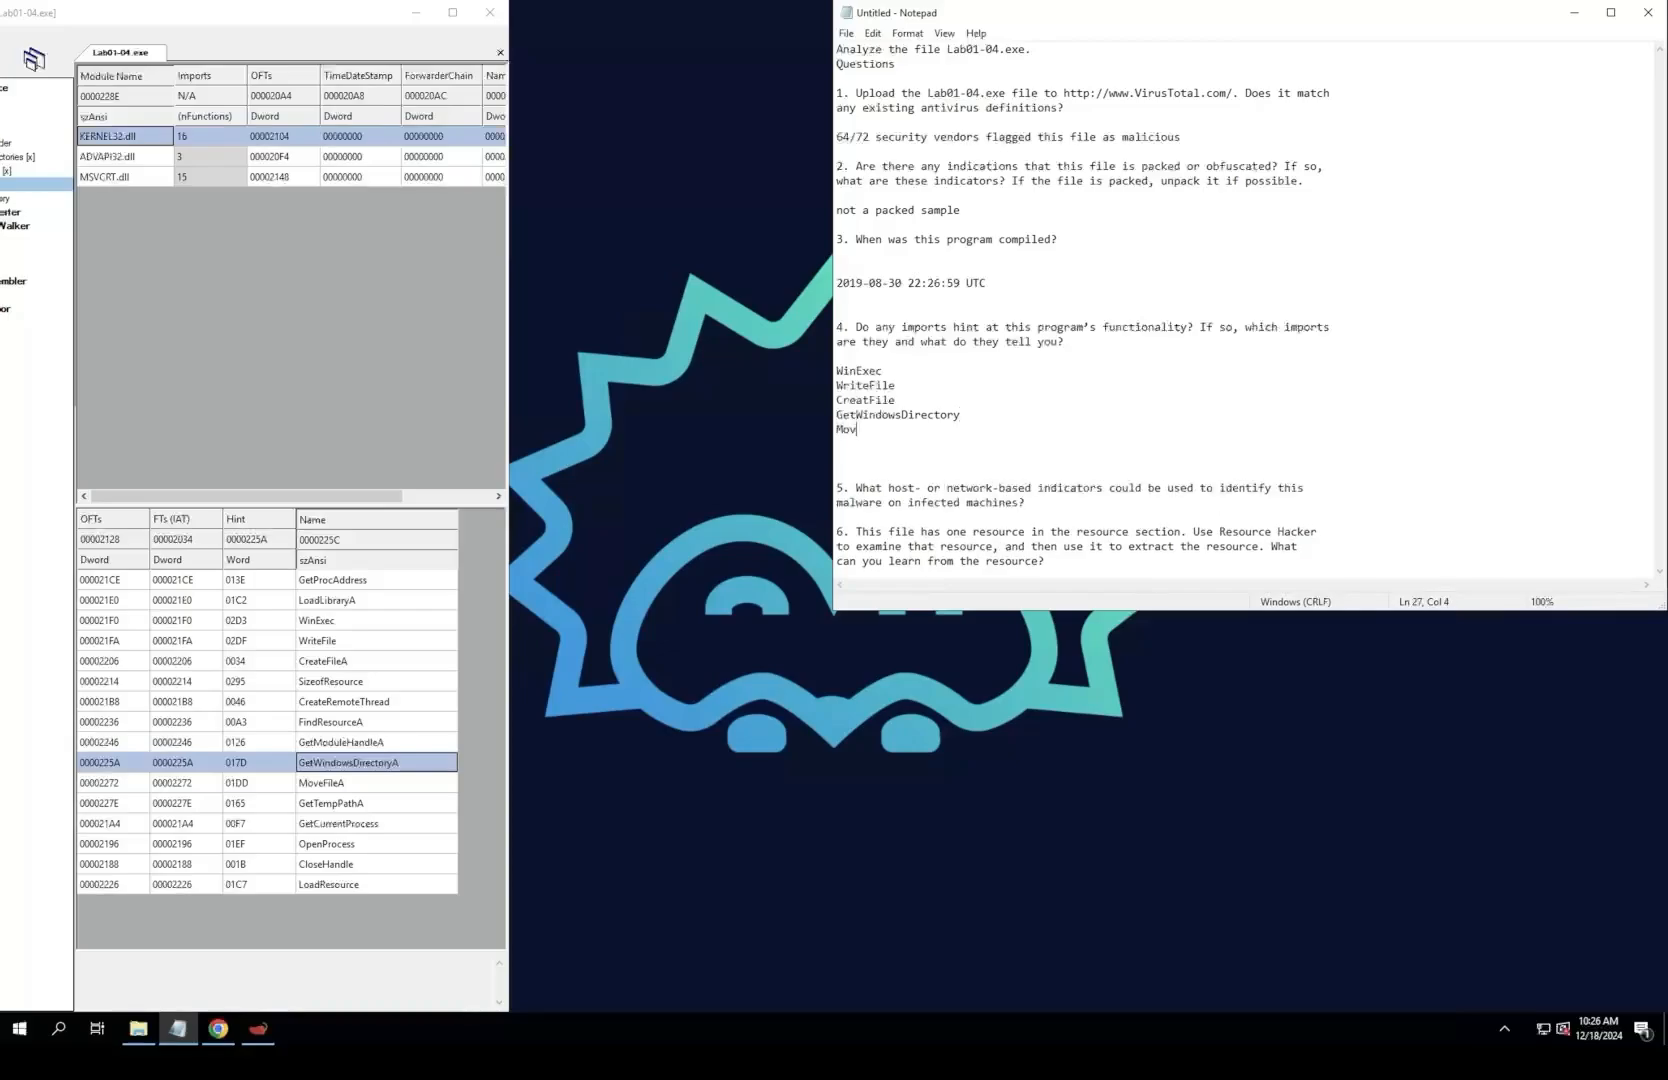
{"action": "type", "text": "eFile"}
{"action": "key", "text": "Return"}
Step: Add OpenProcess on its own line below MoveFile in the question 4 answer
{"action": "type", "text": "Load"}
{"action": "key", "text": "BackSpace"}
{"action": "key", "text": "BackSpace"}
{"action": "key", "text": "BackSpace"}
{"action": "key", "text": "BackSpace"}
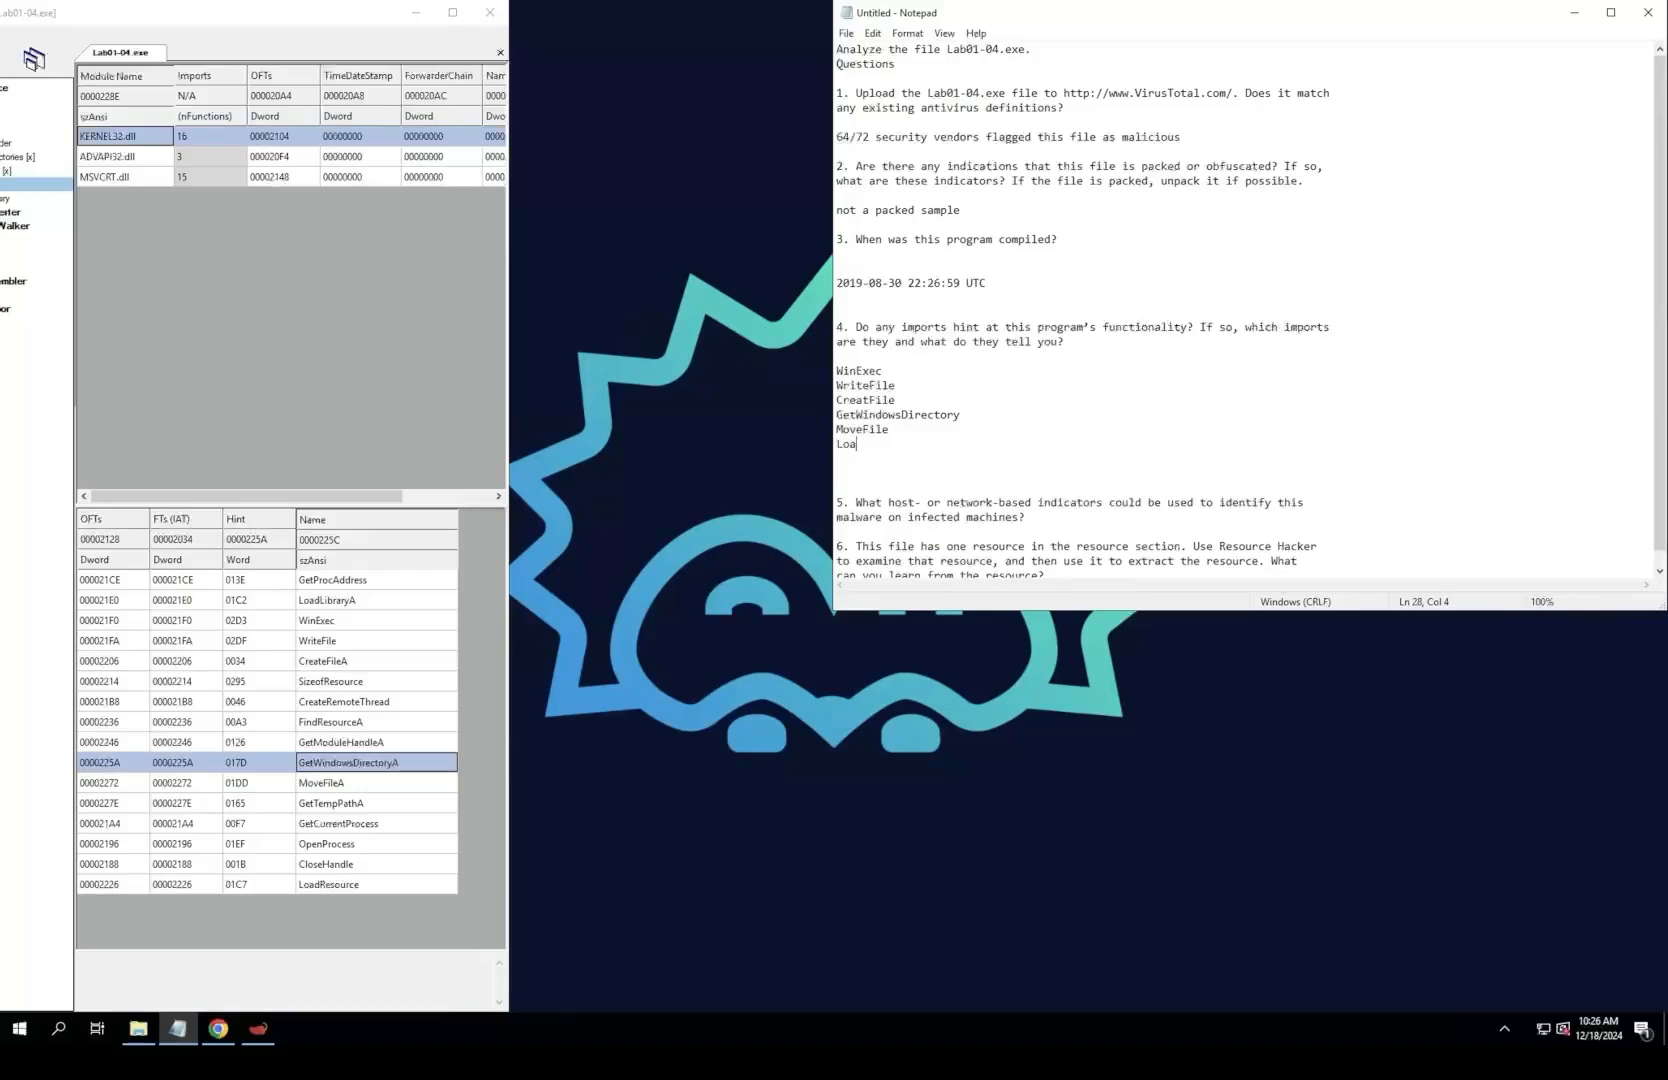
{"action": "type", "text": "OpenPRocess"}
{"action": "key", "text": "BackSpace"}
{"action": "key", "text": "BackSpace"}
{"action": "key", "text": "BackSpace"}
{"action": "key", "text": "BackSpace"}
{"action": "key", "text": "BackSpace"}
{"action": "key", "text": "BackSpace"}
{"action": "type", "text": "rocess"}
{"action": "key", "text": "Return"}
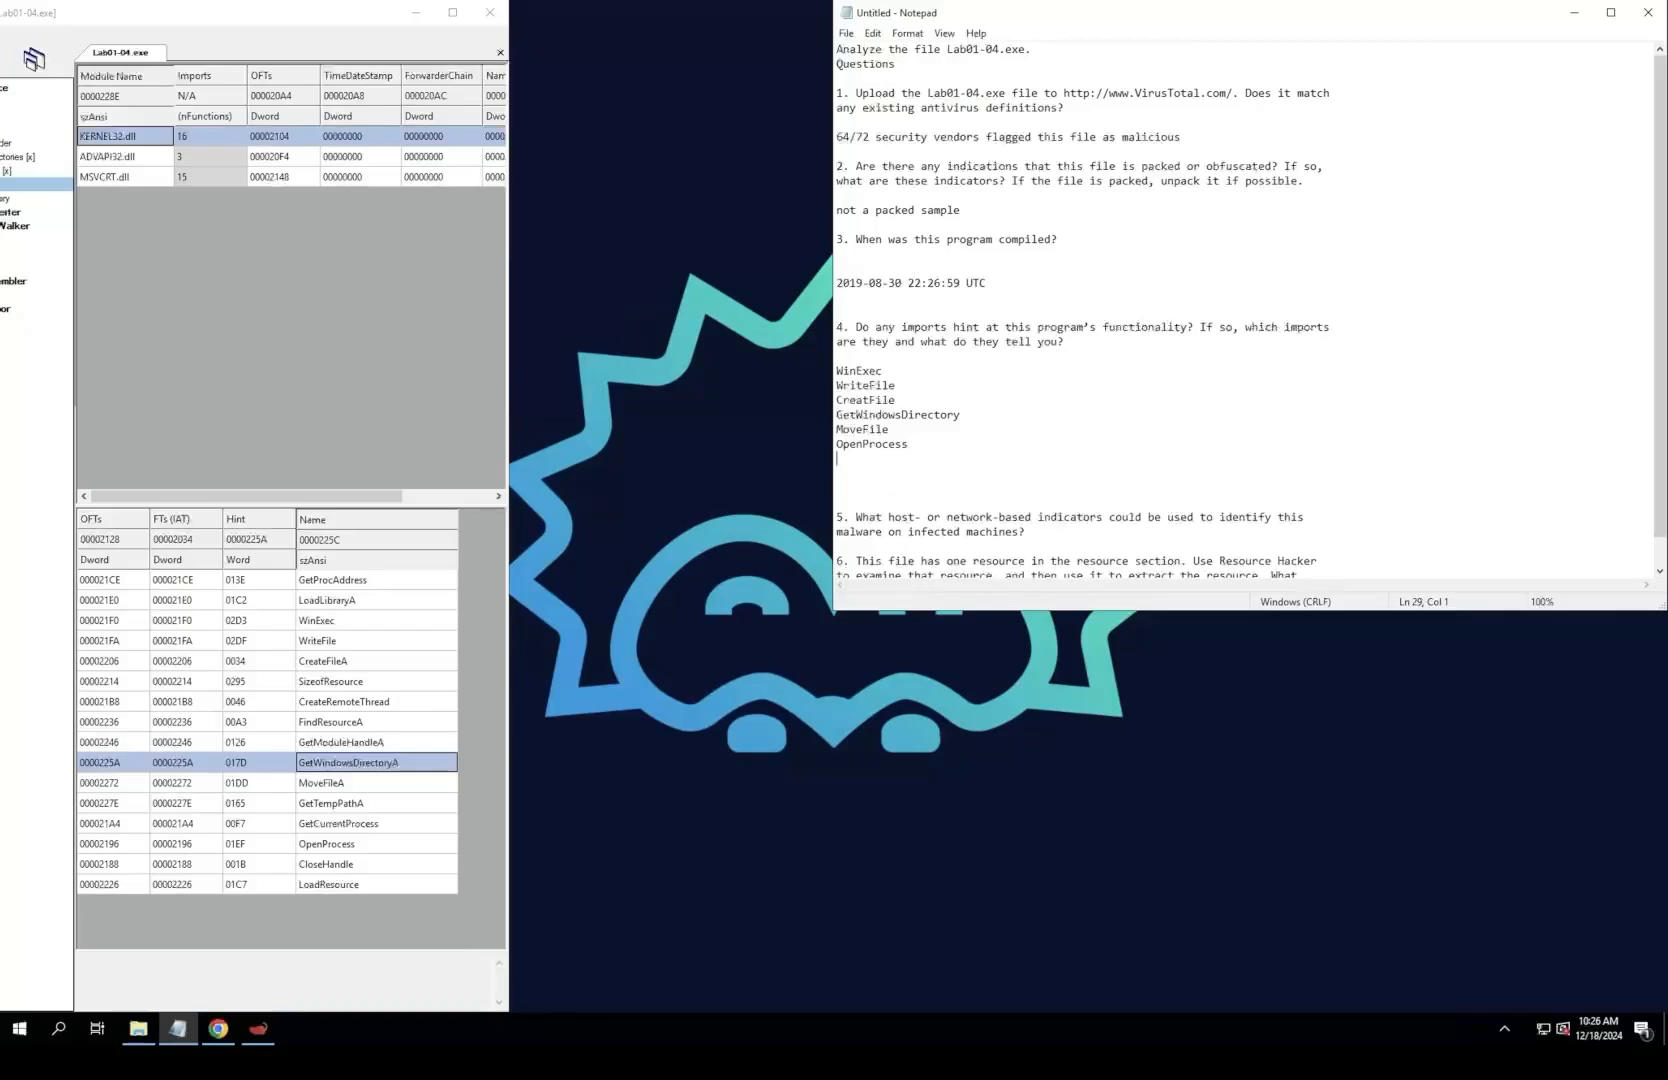
Step: Add LoadResource below OpenProcess in the question 4 import list
{"action": "type", "text": "Get"}
{"action": "key", "text": "BackSpace"}
{"action": "key", "text": "BackSpace"}
{"action": "key", "text": "BackSpace"}
{"action": "type", "text": "LoadResource"}
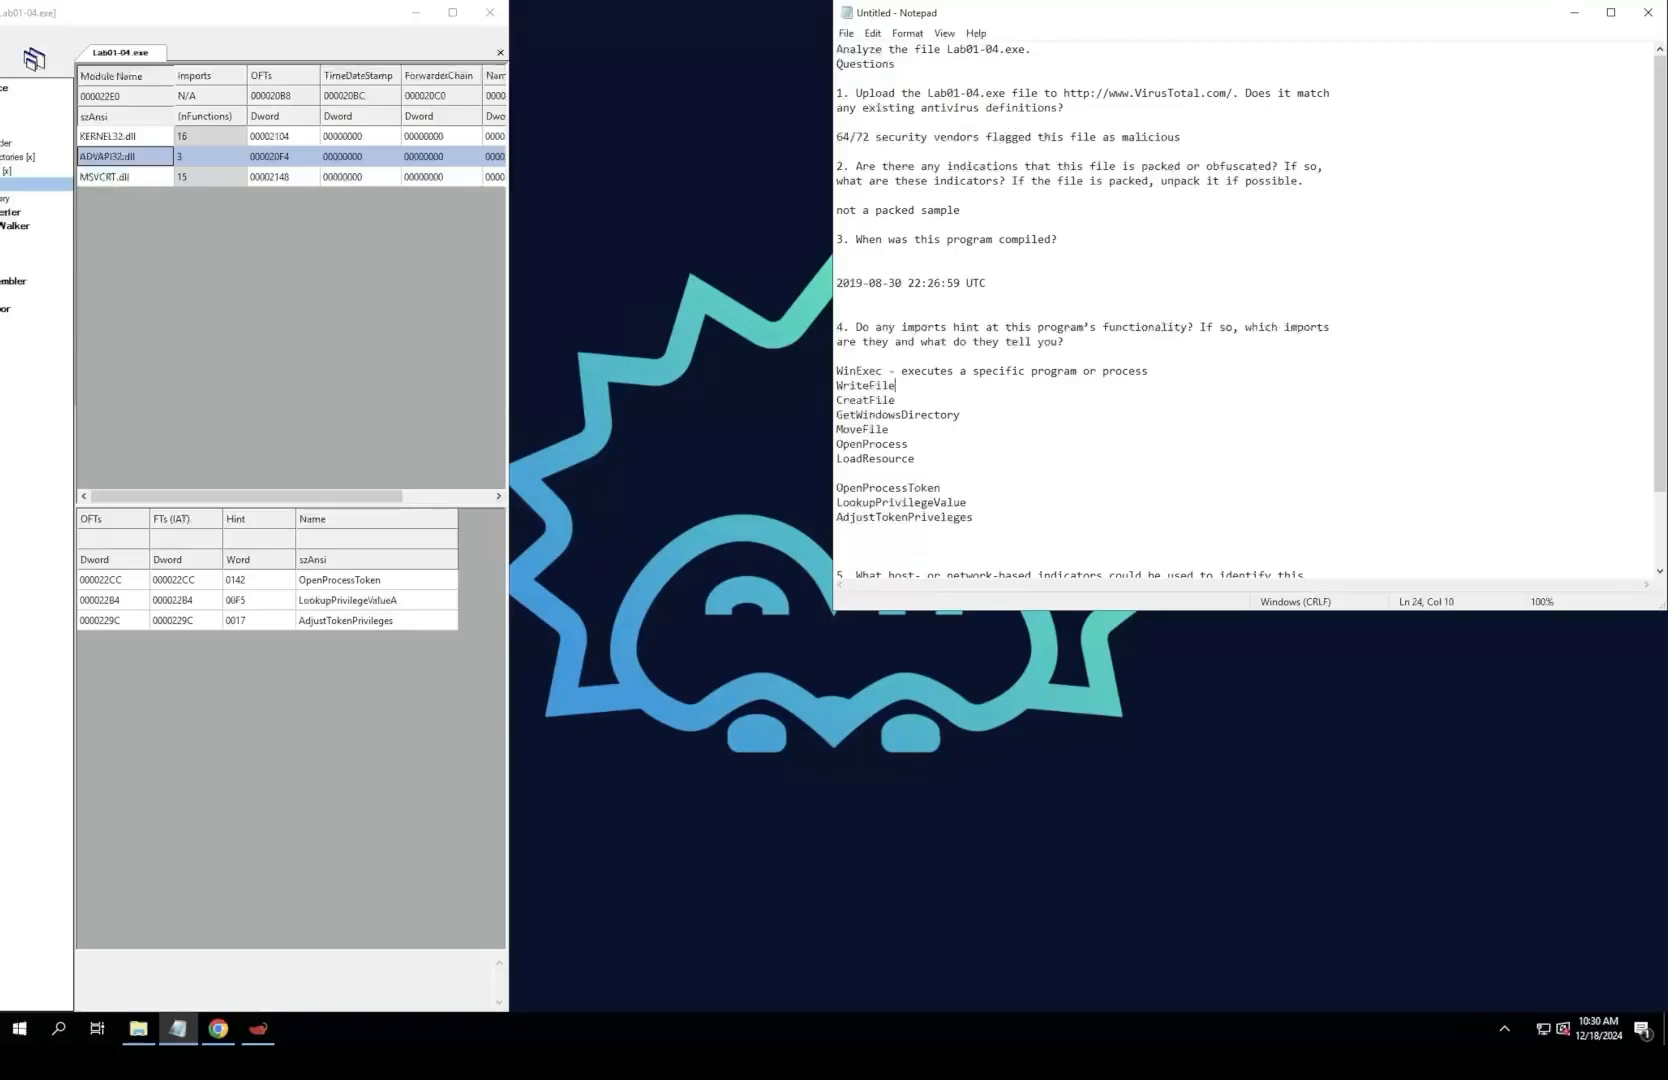
Step: Describe the WriteFile import as "- writes data to a file or I/O device"
{"action": "type", "text": "- "}
{"action": "type", "text": "file crea"}
{"action": "type", "text": "tion"}
{"action": "key", "text": "ctrl+BackSpace"}
{"action": "key", "text": "ctrl+BackSpace"}
{"action": "type", "text": "writes data to a file or I/O device"}
Step: Describe the CreatFile import as "- opens creates or modifies a file, dir, device"
{"action": "key", "text": "Down"}
{"action": "type", "text": "- opens cre"}
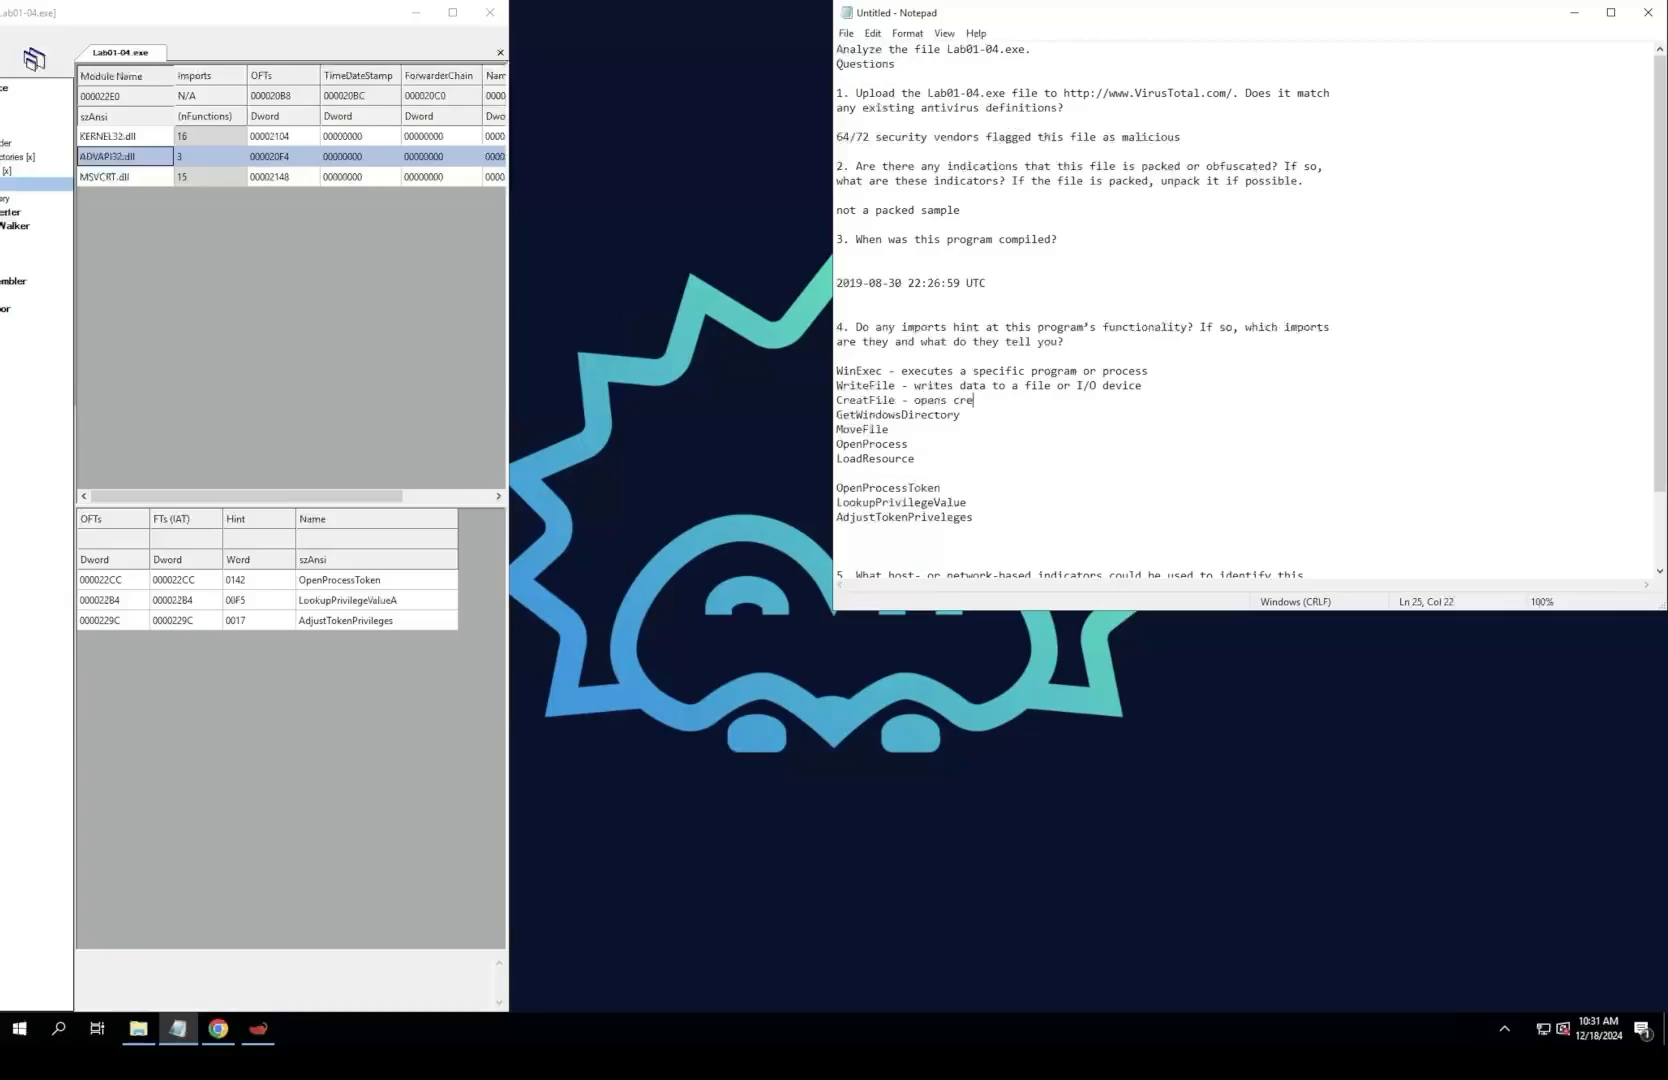
{"action": "type", "text": "ates or modifies a file , dir,  device"}
Step: Describe the GetWindowsDirectory import as "- Gets the path of the Windows Directory"
{"action": "key", "text": "Down"}
{"action": "type", "text": "- Gets the pa"}
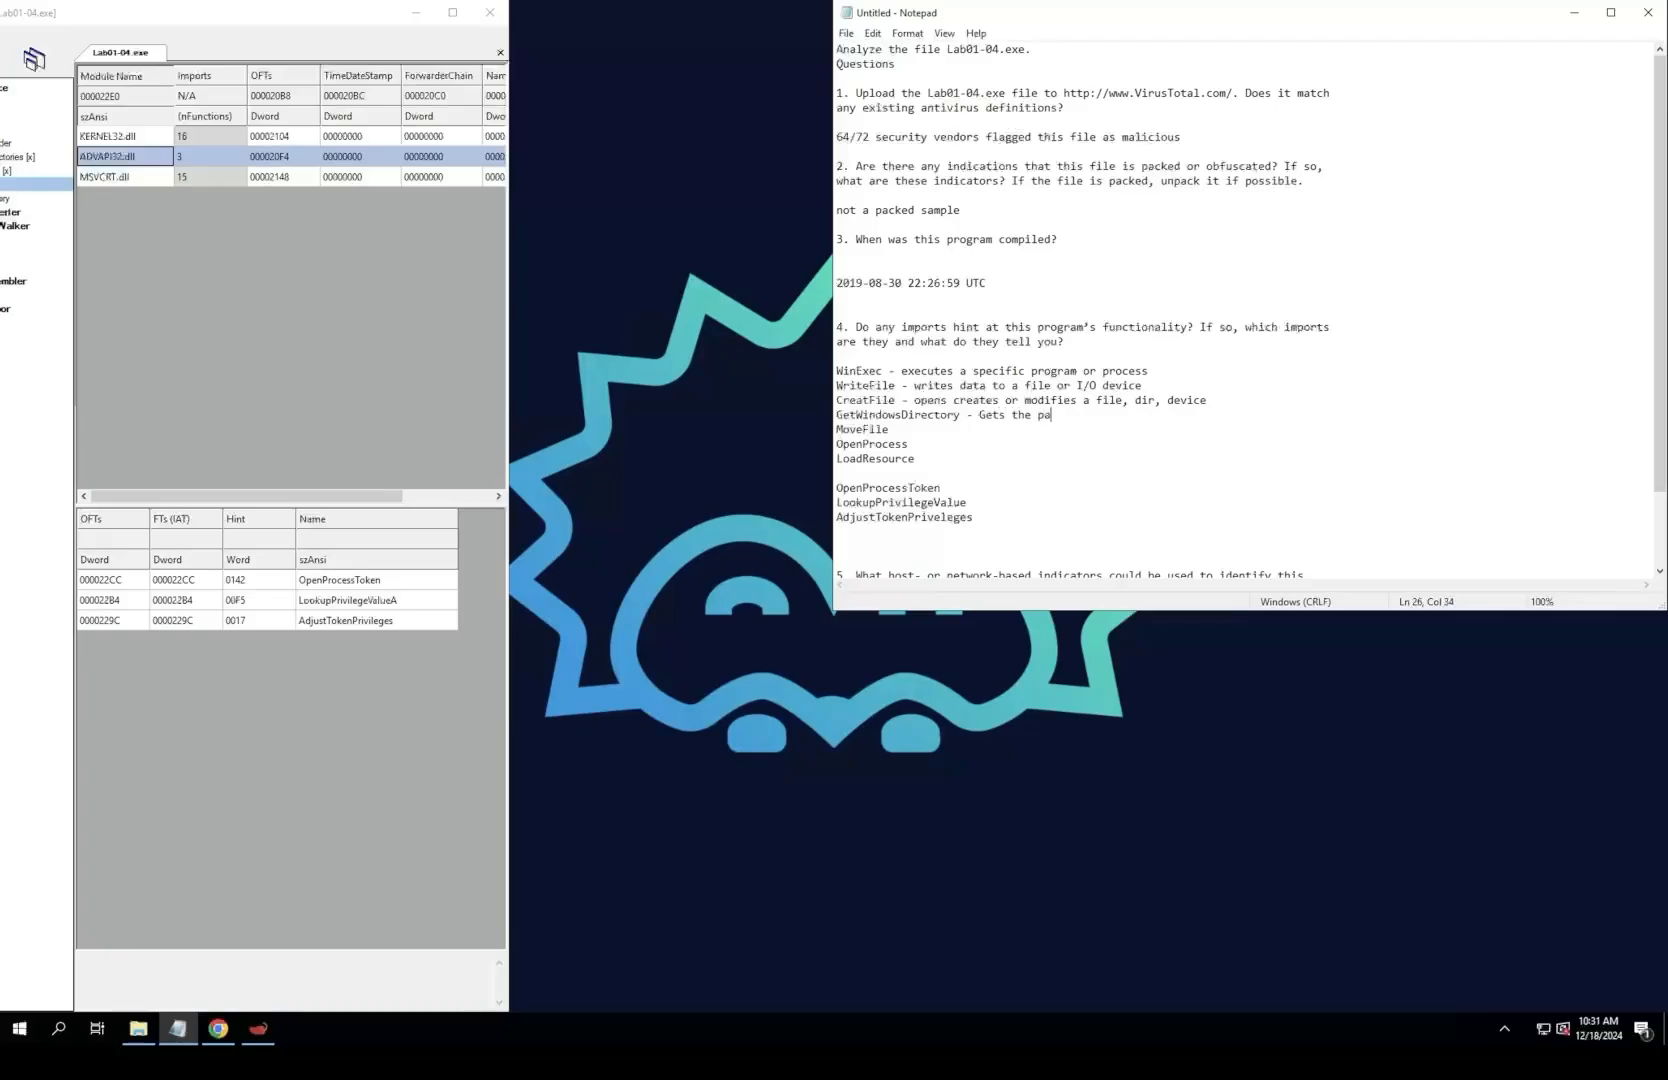
{"action": "type", "text": "th"}
{"action": "type", "text": " of the Windows Directort"}
Step: Describe the MoveFile import as "- move or rename files."
{"action": "key", "text": "Down"}
{"action": "type", "text": "-"}
{"action": "key", "text": "BackSpace"}
{"action": "key", "text": "BackSpace"}
{"action": "type", "text": "- move or rename files."}
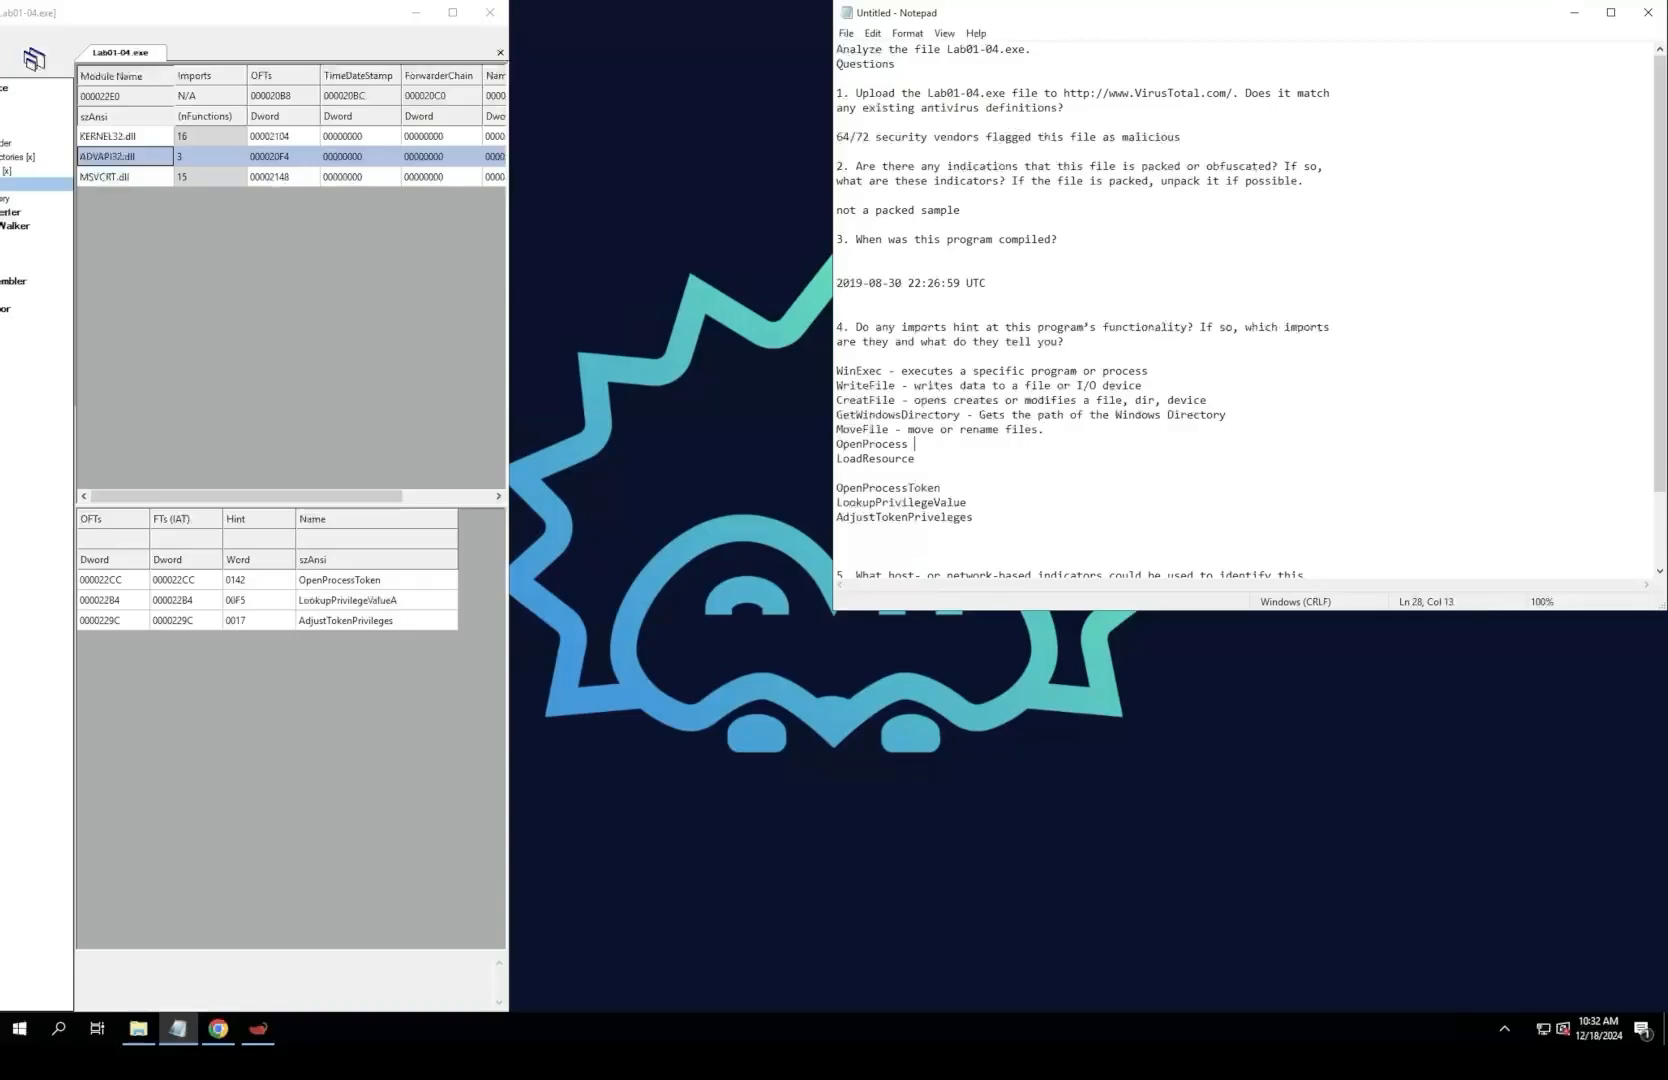
Step: Describe the OpenProcess import as "- Open an existing process for manipulation"
{"action": "type", "text": "- Open an existing process for man"}
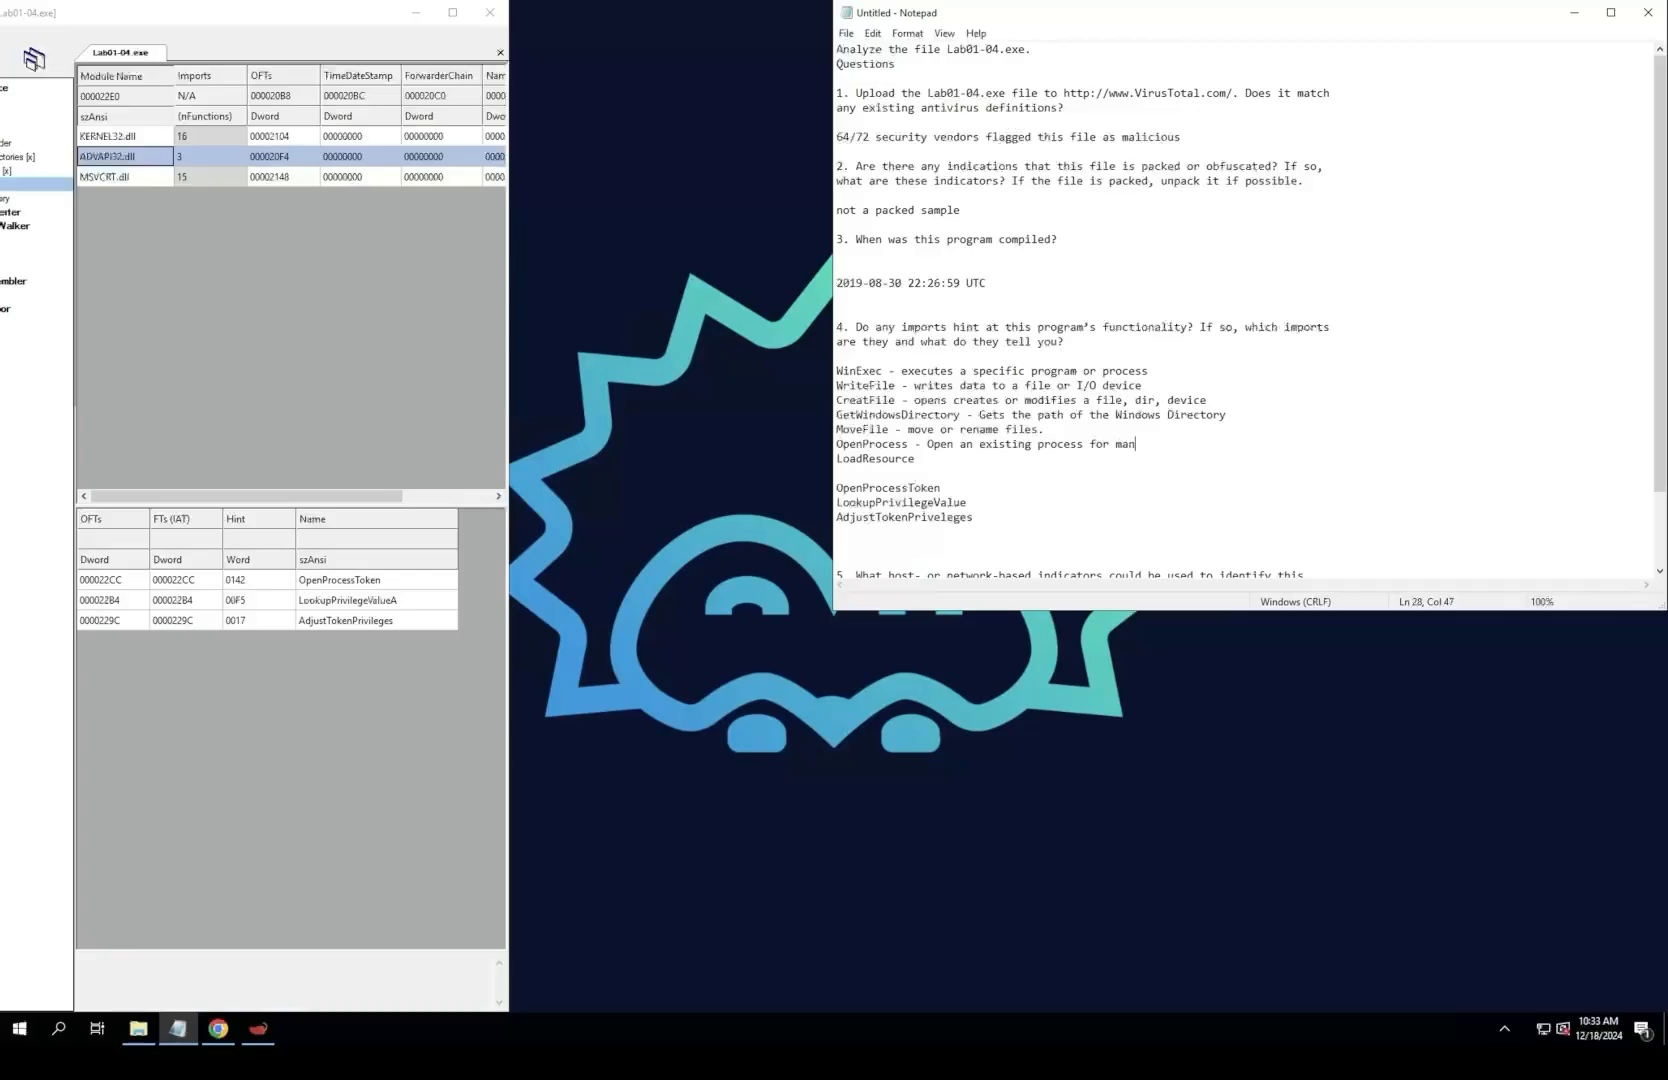
{"action": "type", "text": "ipulation"}
Step: Describe the LoadResource import as "- loads binary resources"
{"action": "type", "text": "- load"}
{"action": "type", "text": "s binary "}
{"action": "type", "text": "resources"}
Step: Recheck the KERNEL32.dll and ADVAPI32.dll imports and describe OpenProcessToken as "- Retrieves access to a process token (permissions)"
{"action": "type", "text": "-"}
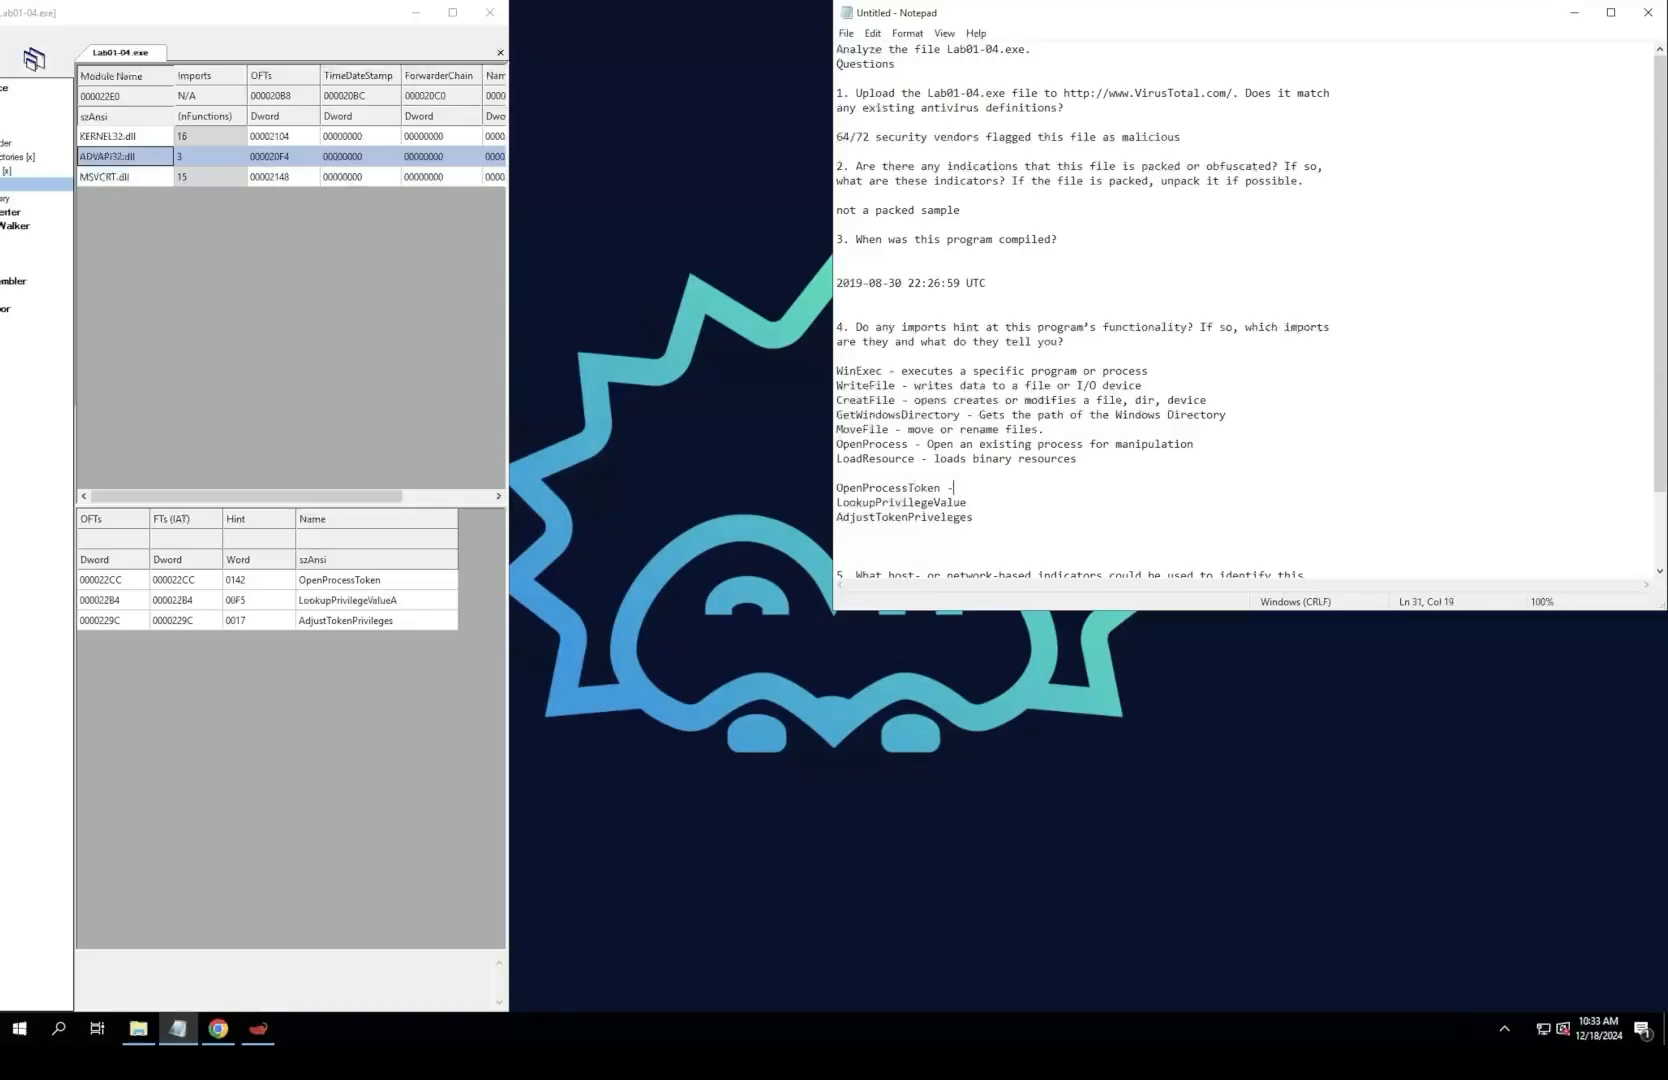
{"action": "left_click", "coordinate": [125, 157]}
{"action": "left_click", "coordinate": [125, 157]}
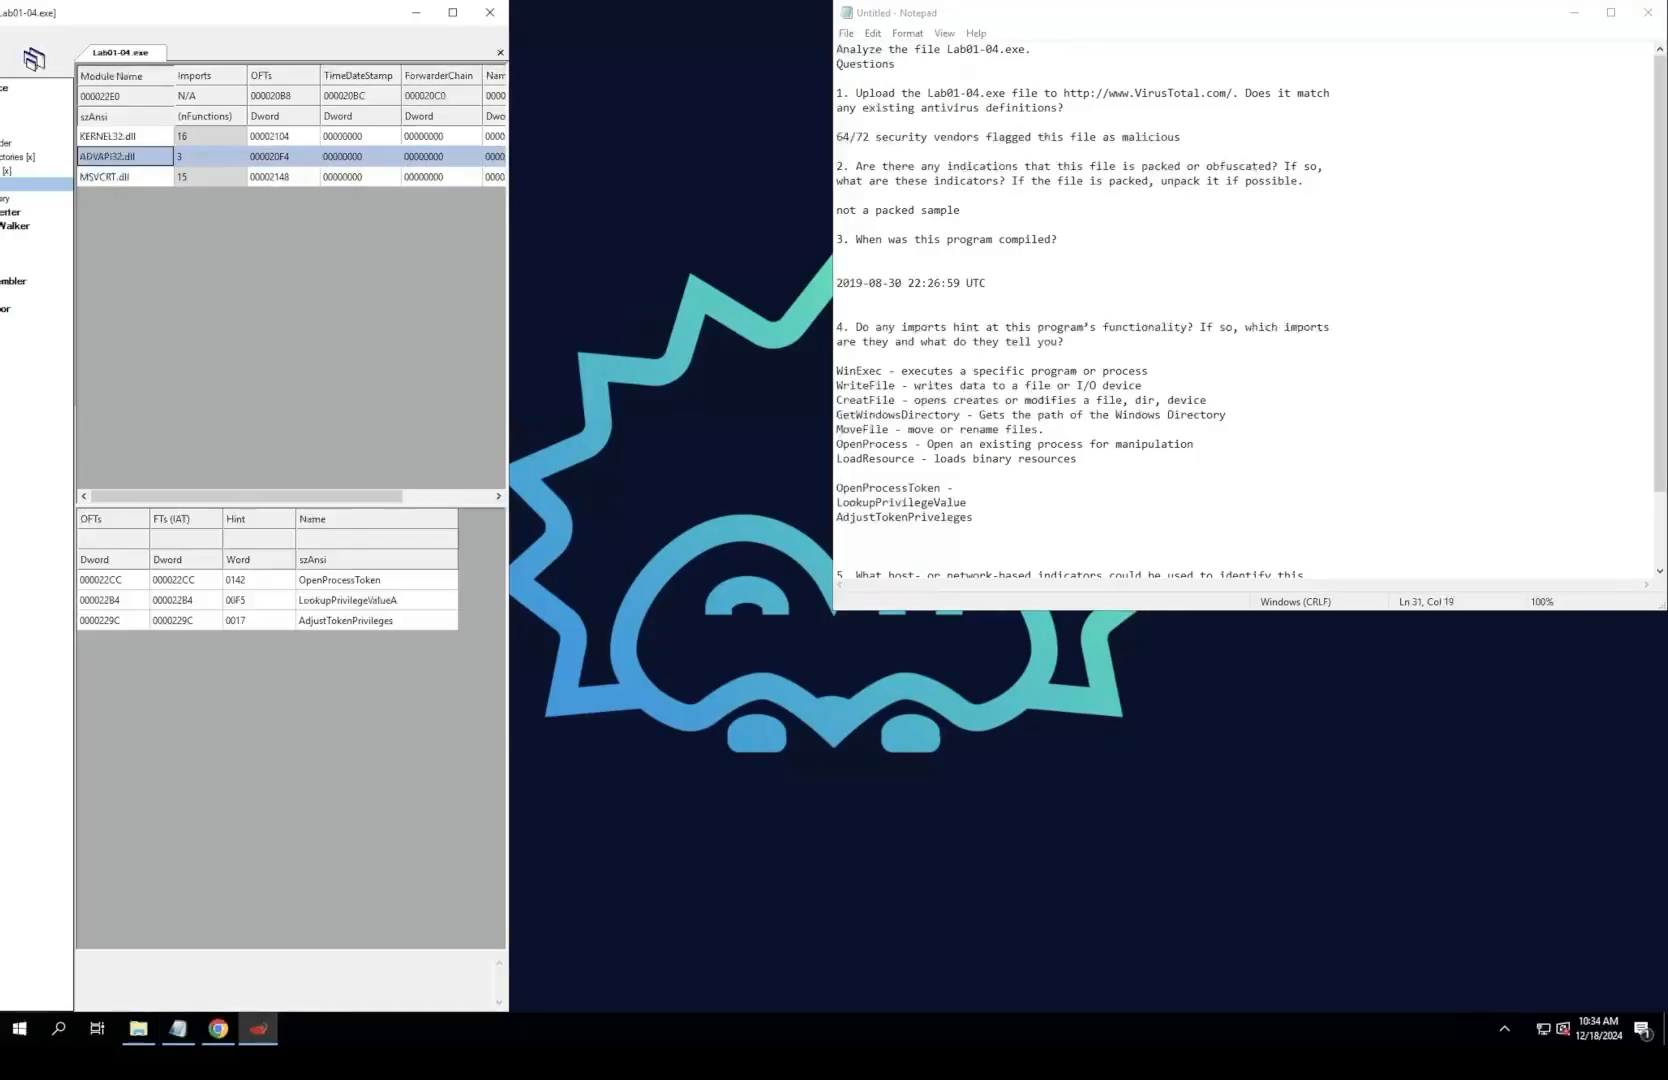
{"action": "left_click", "coordinate": [125, 137]}
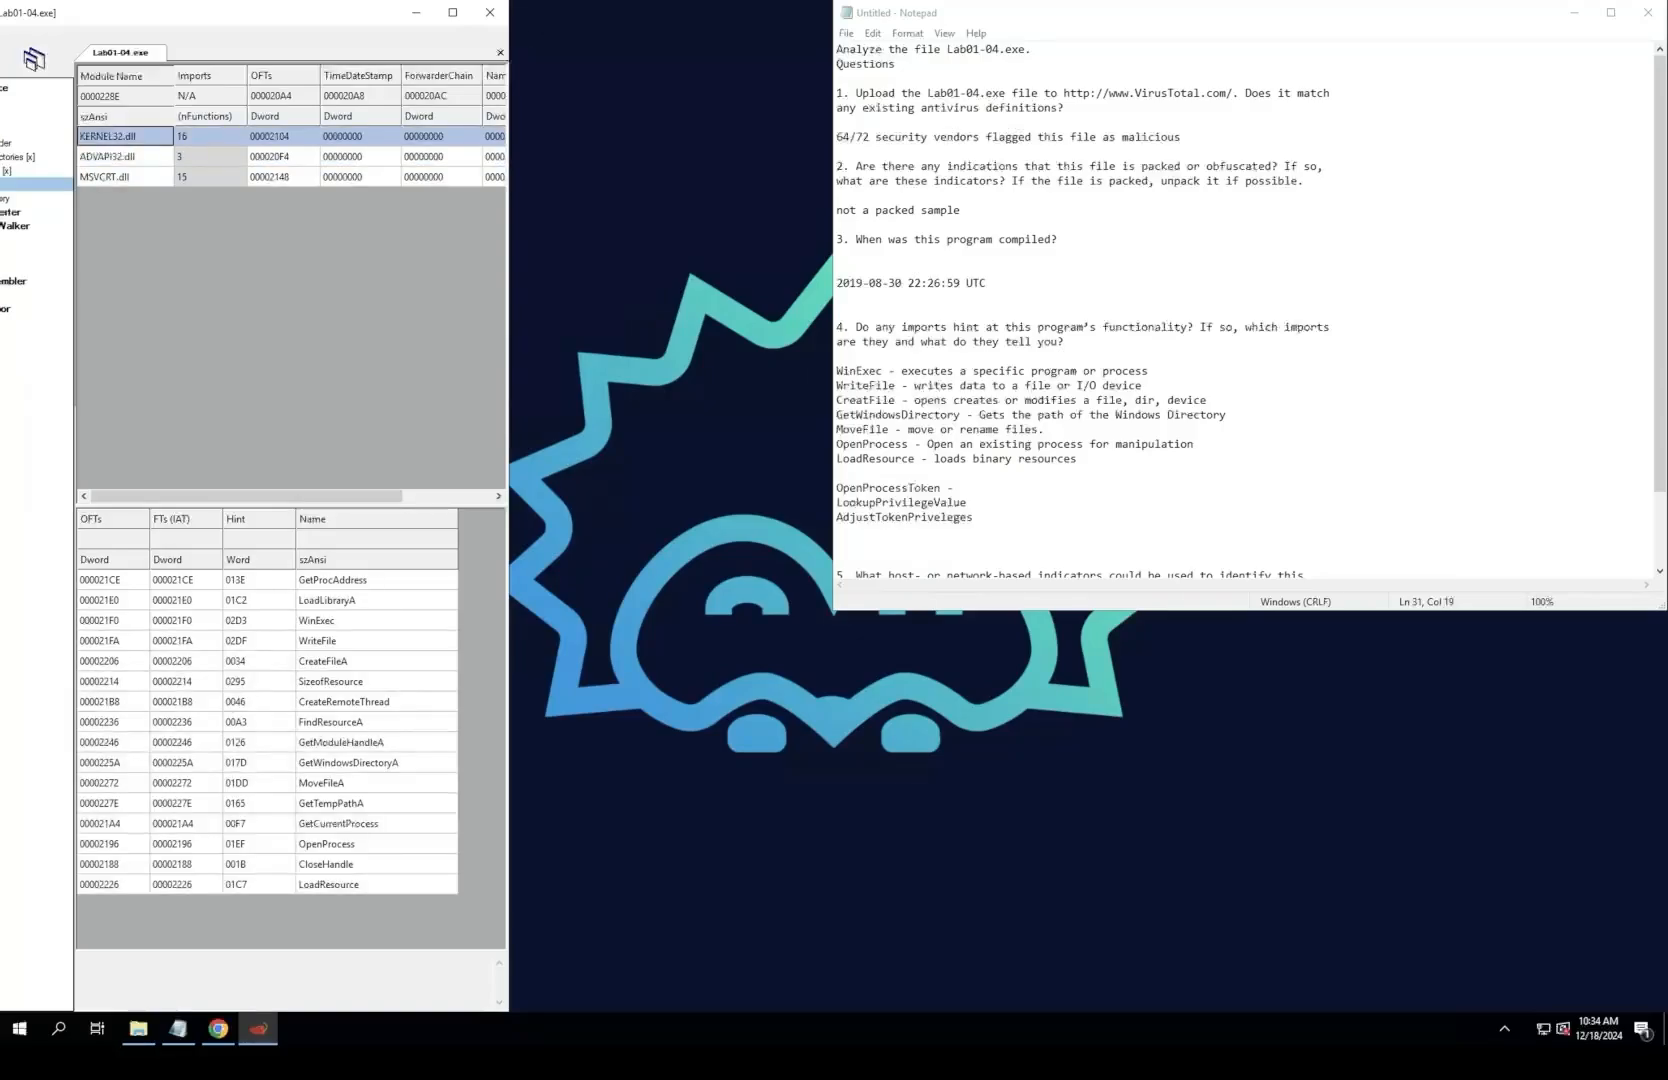
{"action": "left_click", "coordinate": [125, 157]}
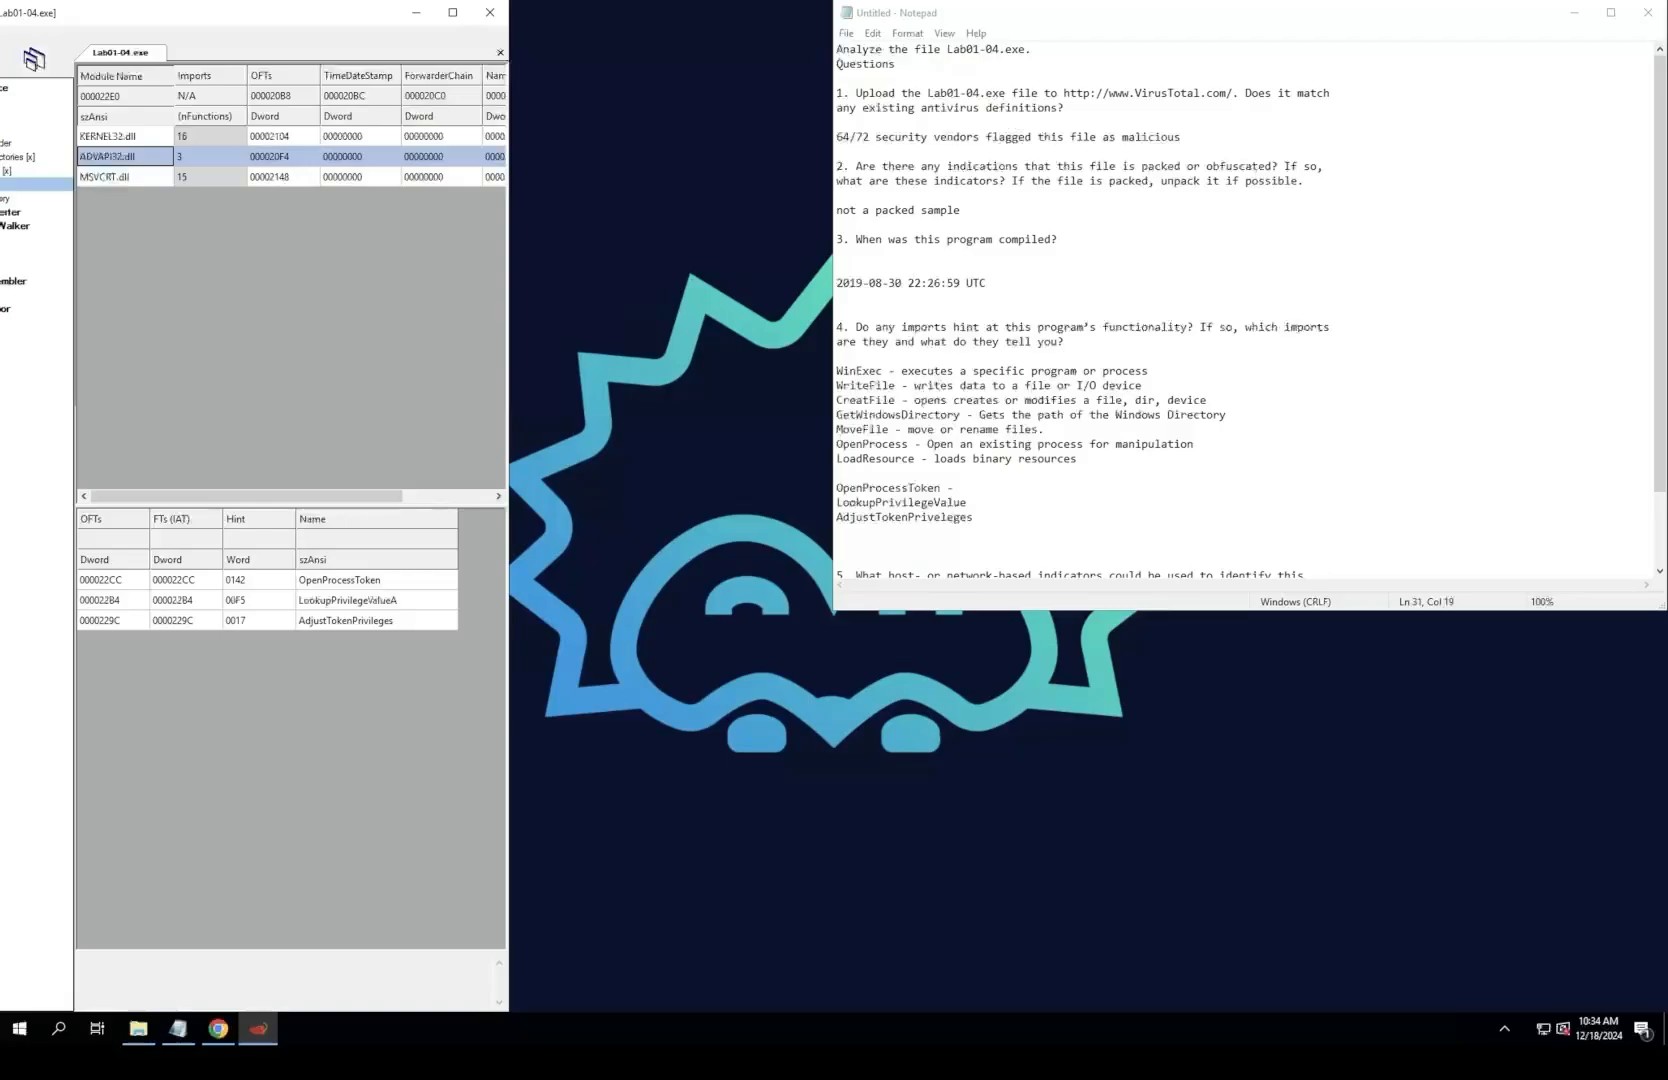
{"action": "key", "text": "alt+Tab"}
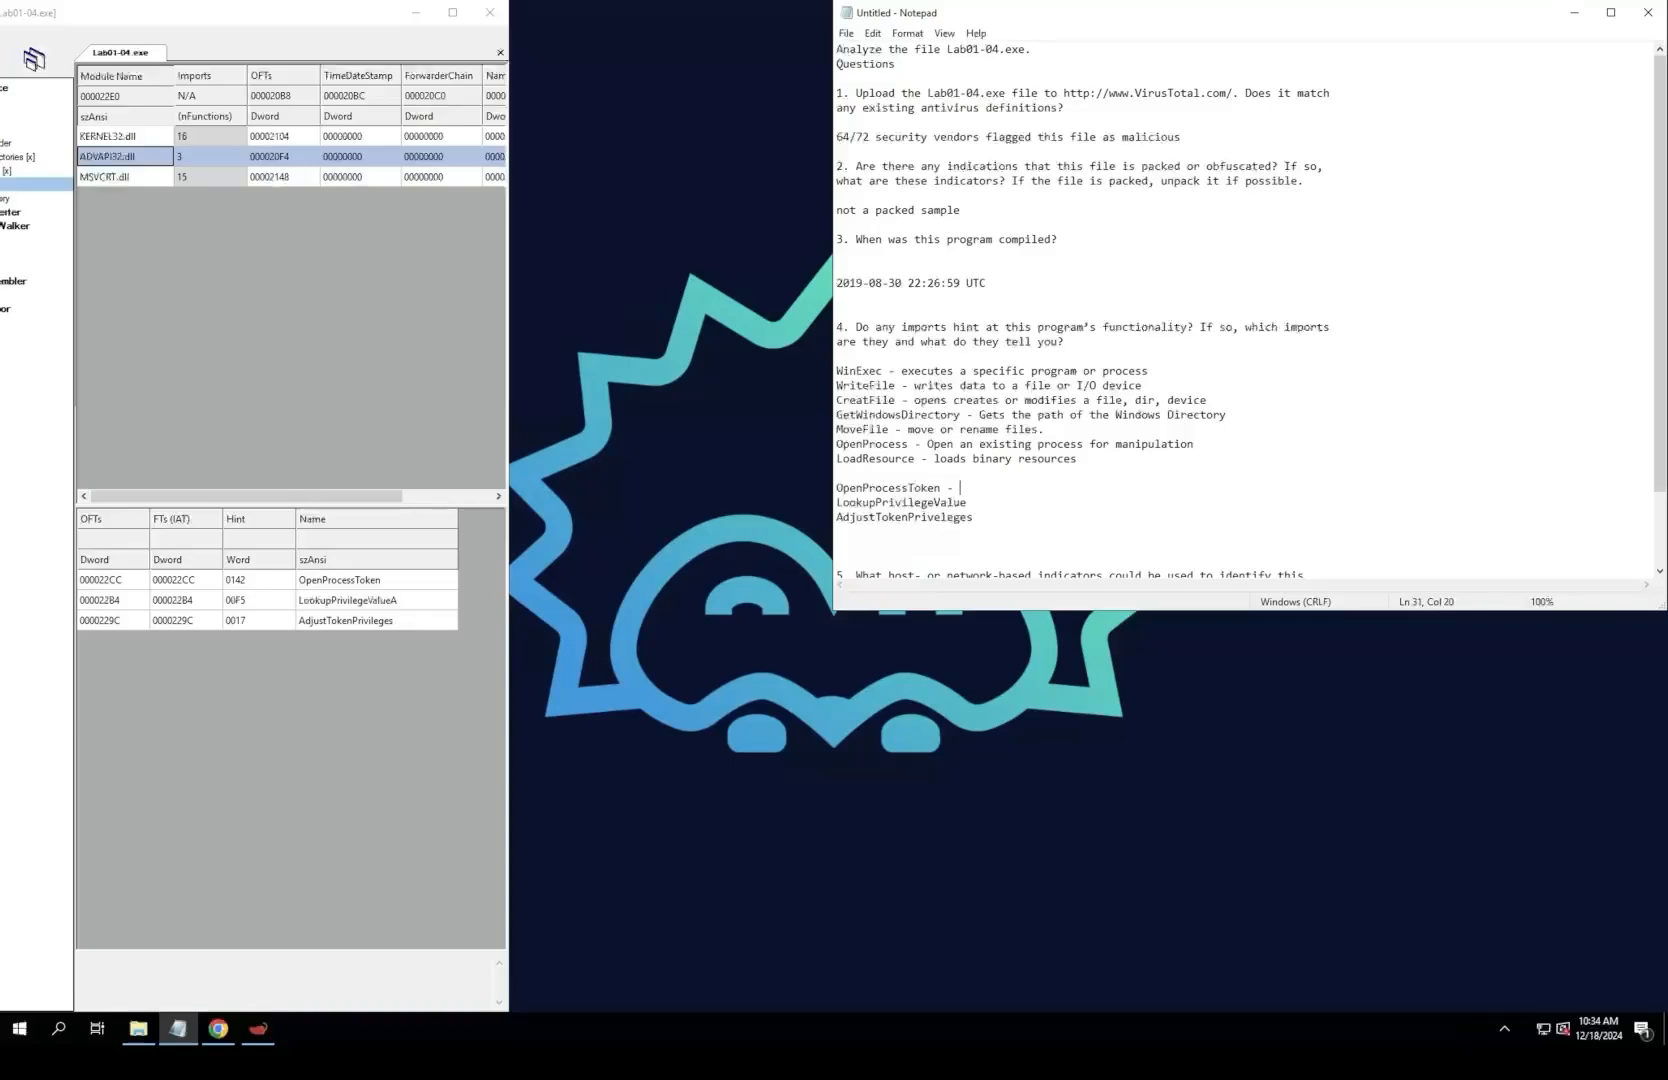
{"action": "type", "text": "Retrieves access to a process token (permissions"}
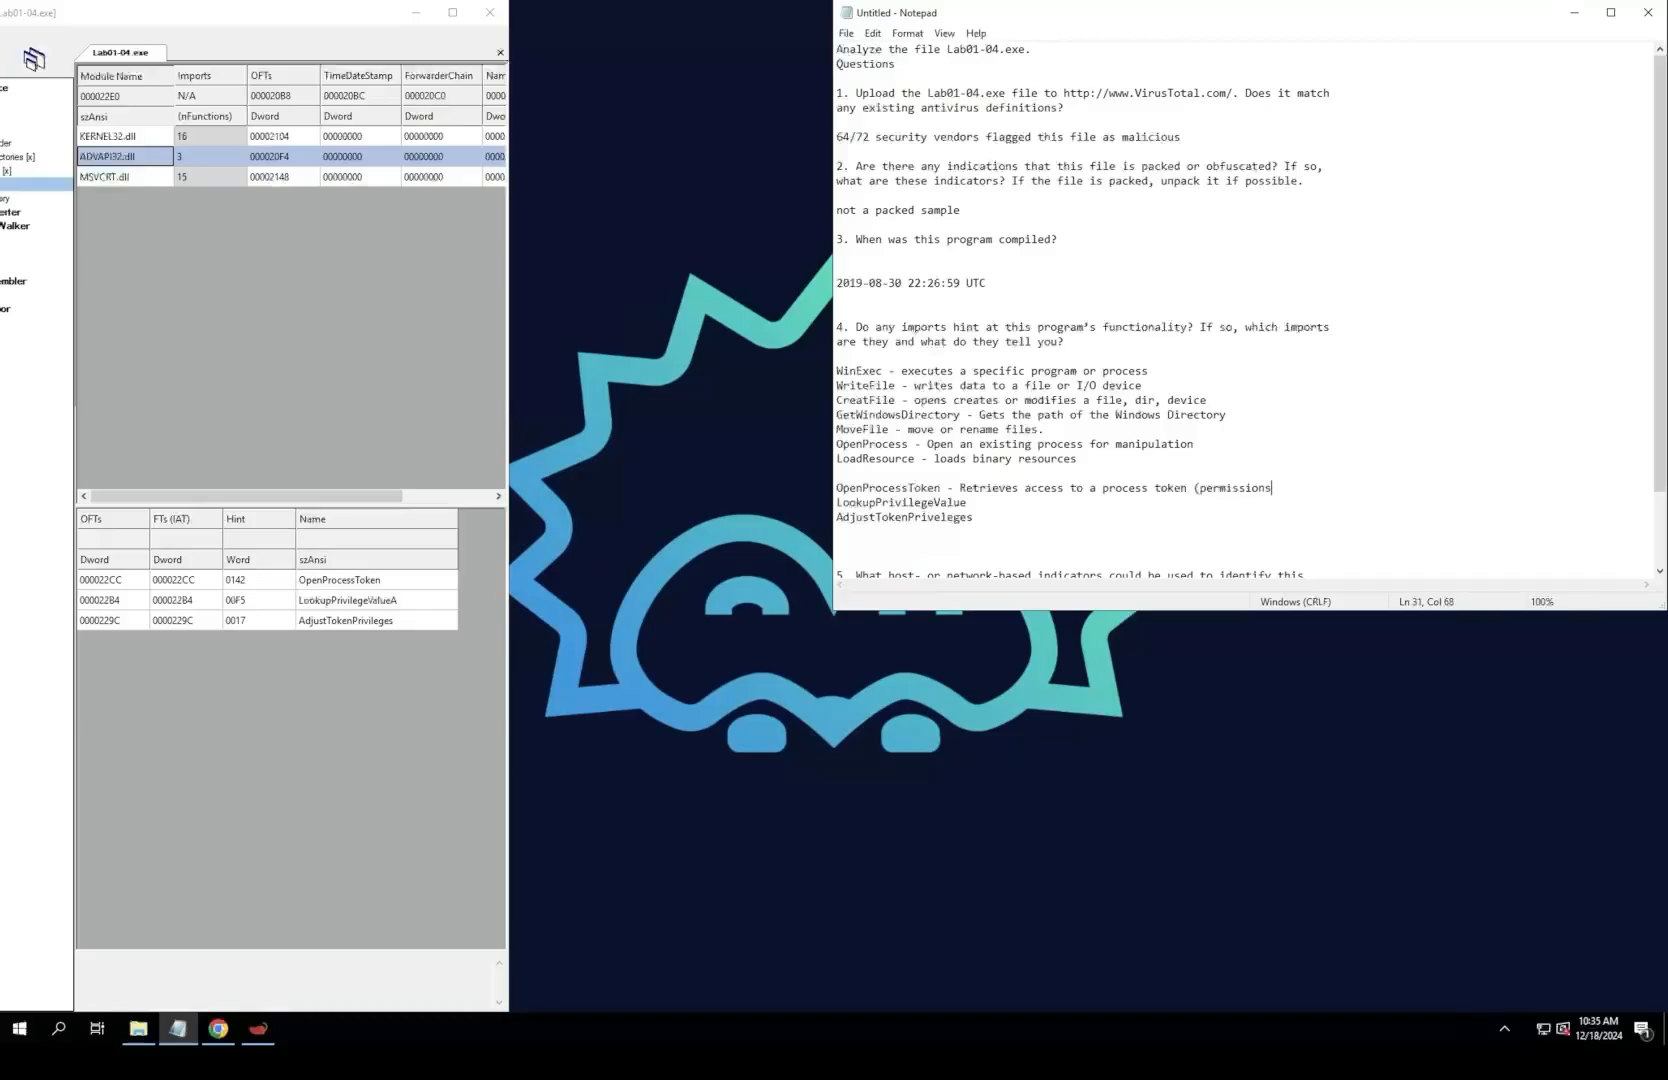
{"action": "type", "text": ") LookupPrivilegeValue - Finds the value of a specific privilege"}
Step: Describe AdjustTokenPriveleges as "- Adjusts the priveleges of a process." and place the text cursor at the end of question 5
{"action": "key", "text": "Down"}
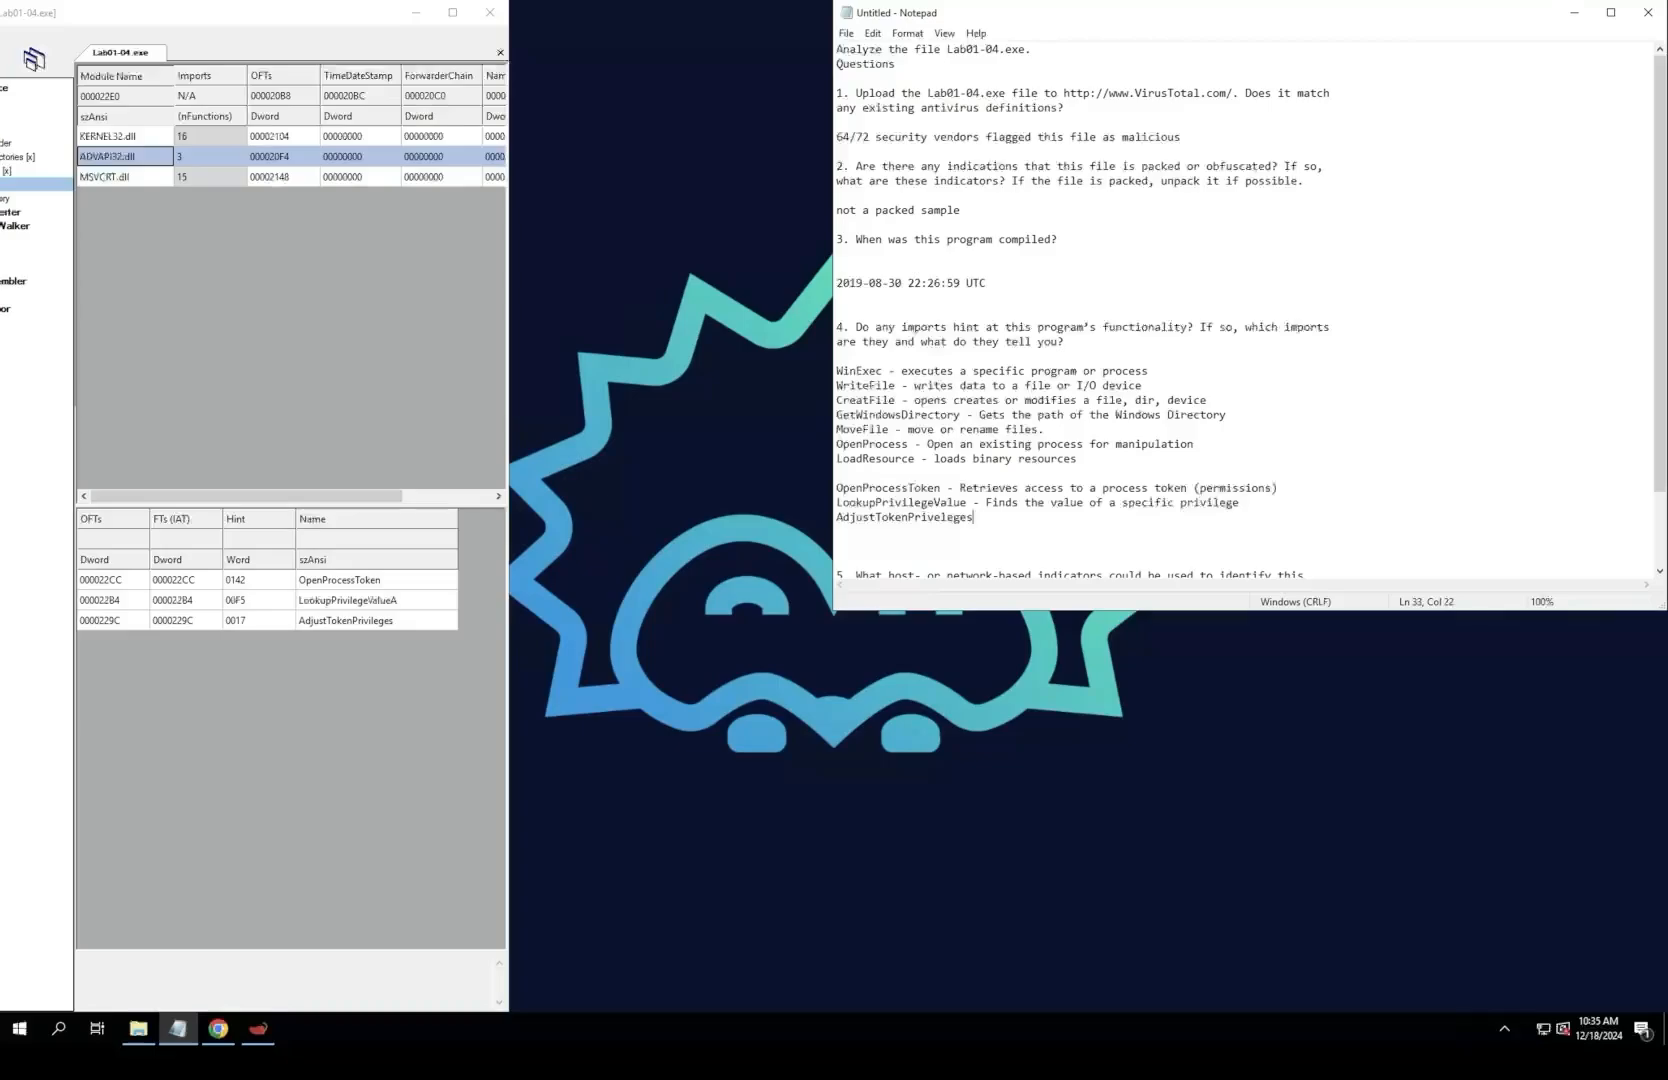
{"action": "type", "text": "- Adjusts the priveleges of a process."}
{"action": "scroll", "coordinate": [1026, 503], "scroll_direction": "down", "scroll_amount": 2}
{"action": "left_click", "coordinate": [1026, 503]}
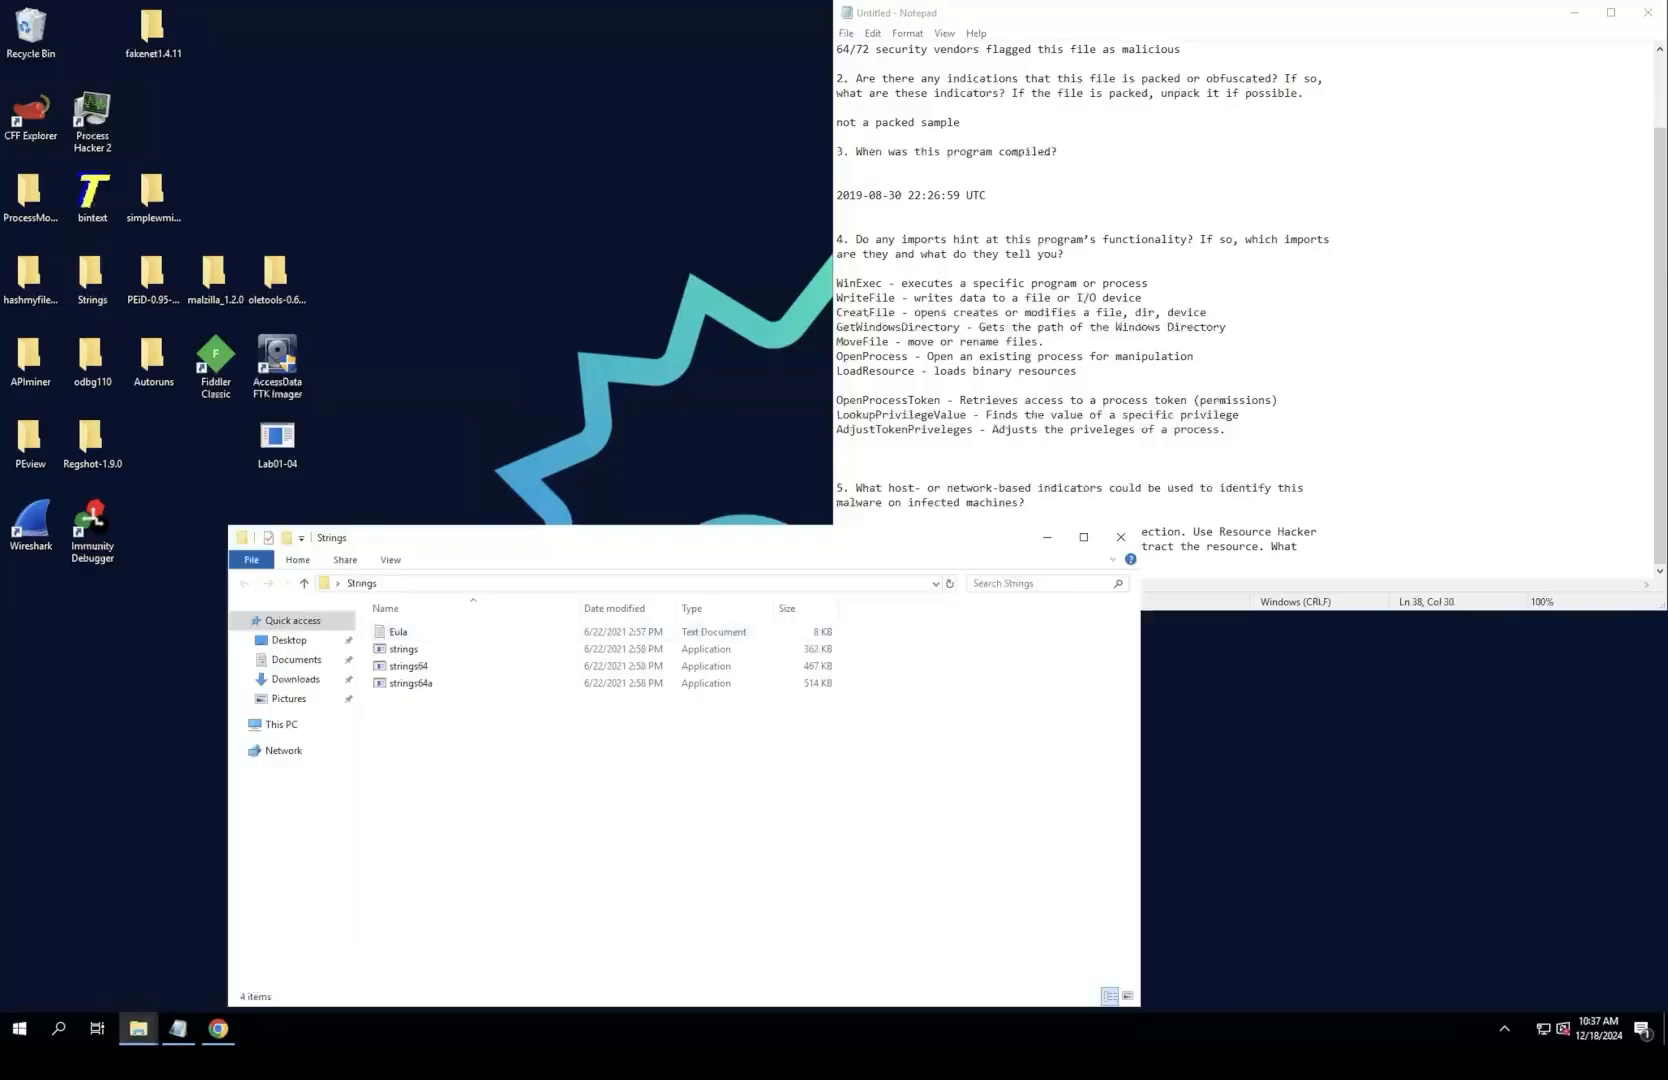
Step: Look over the strings and strings64 executables in the Strings folder, and minimize the folder window
{"action": "left_click", "coordinate": [404, 649]}
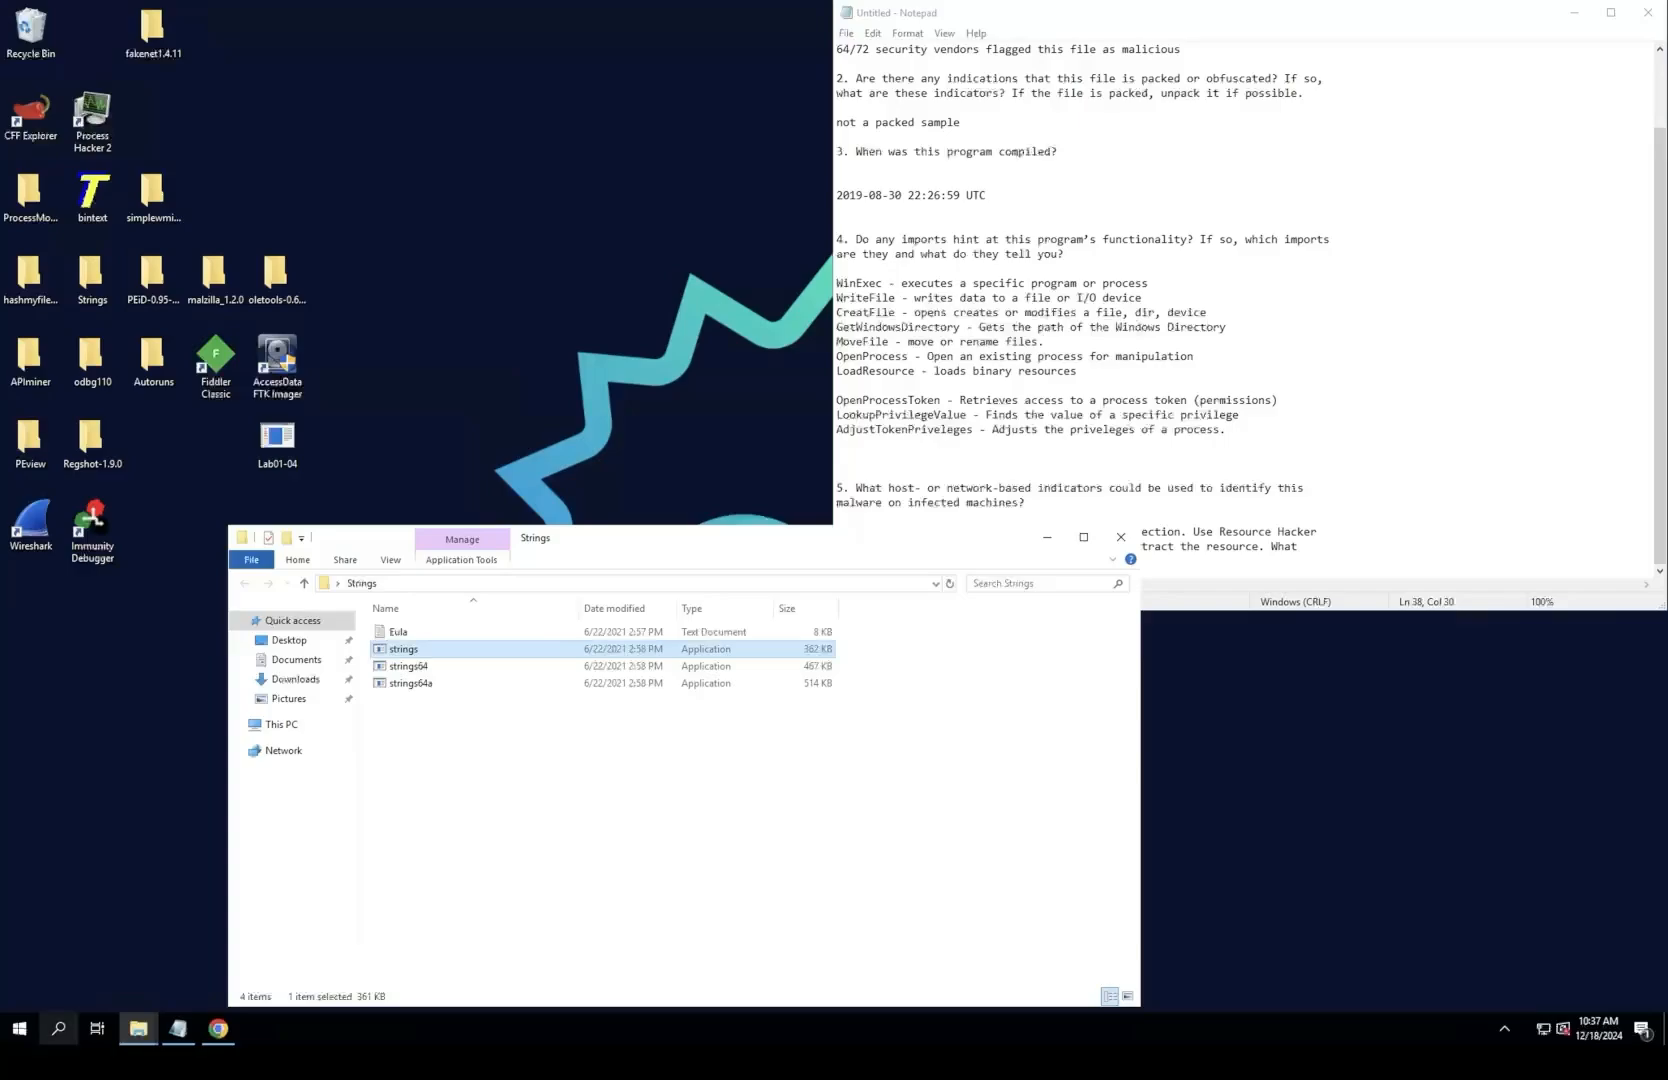
{"action": "left_click", "coordinate": [58, 1028]}
{"action": "left_click", "coordinate": [765, 800]}
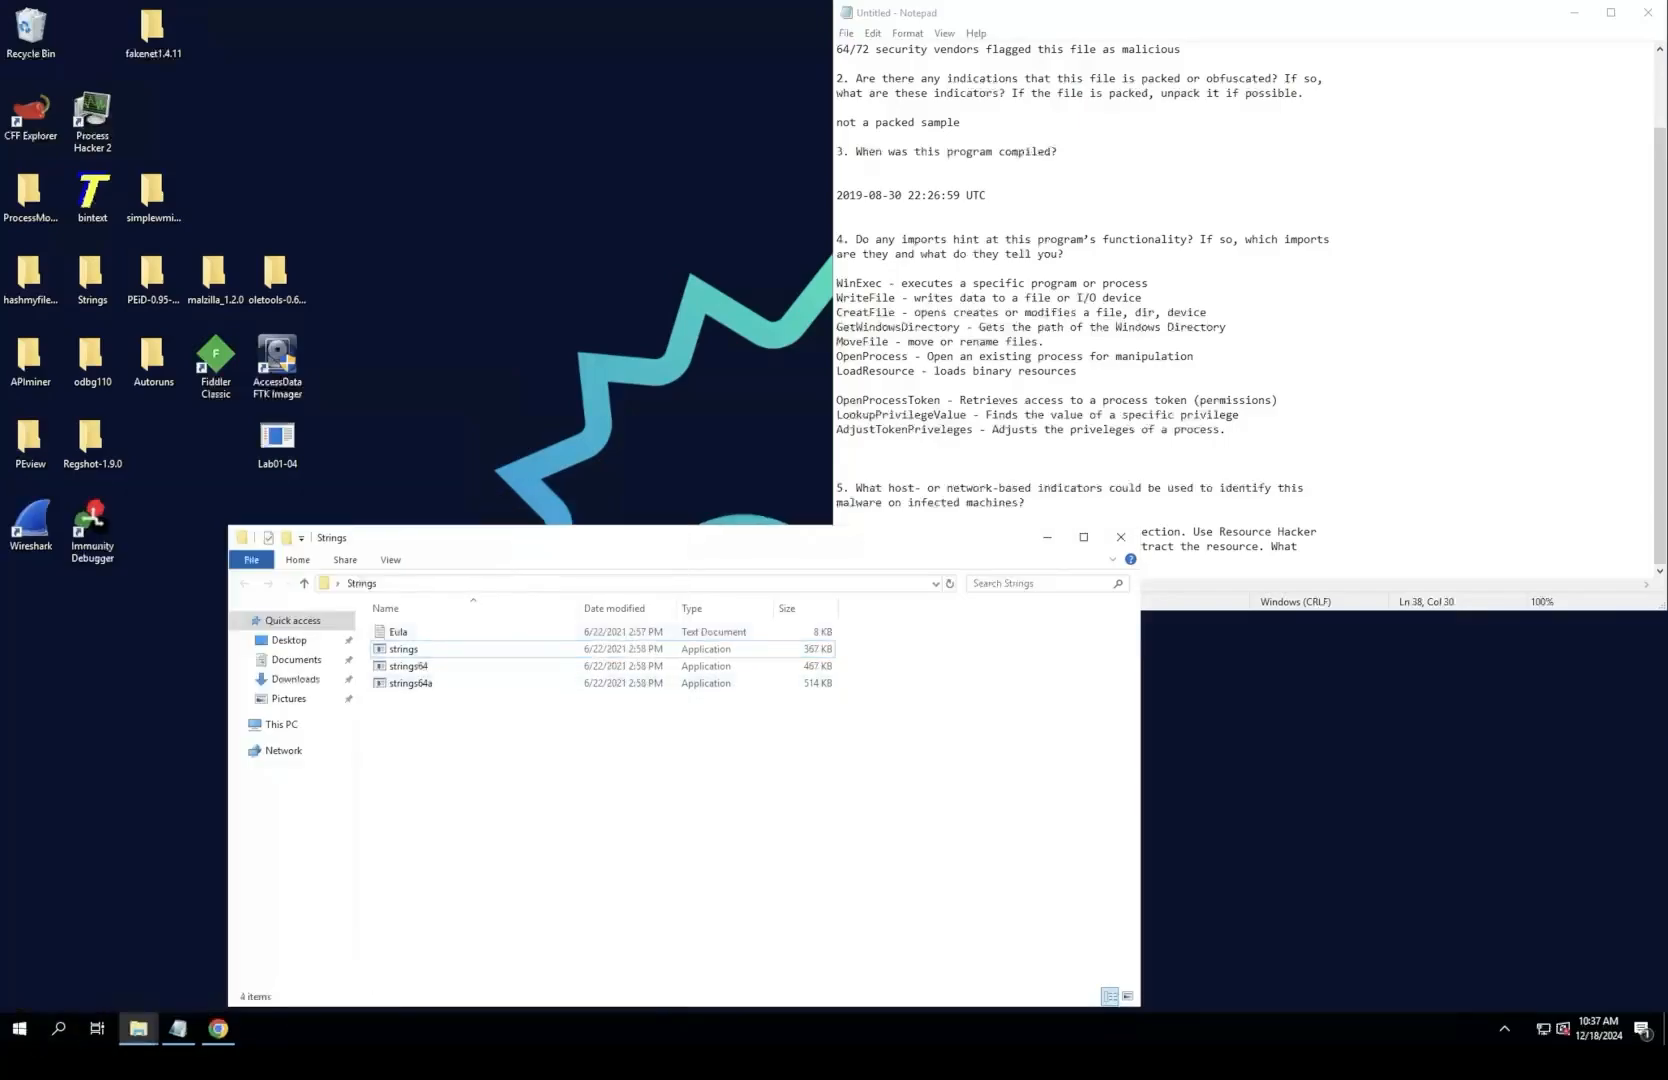
{"action": "right_click", "coordinate": [500, 654]}
{"action": "left_click", "coordinate": [468, 667]}
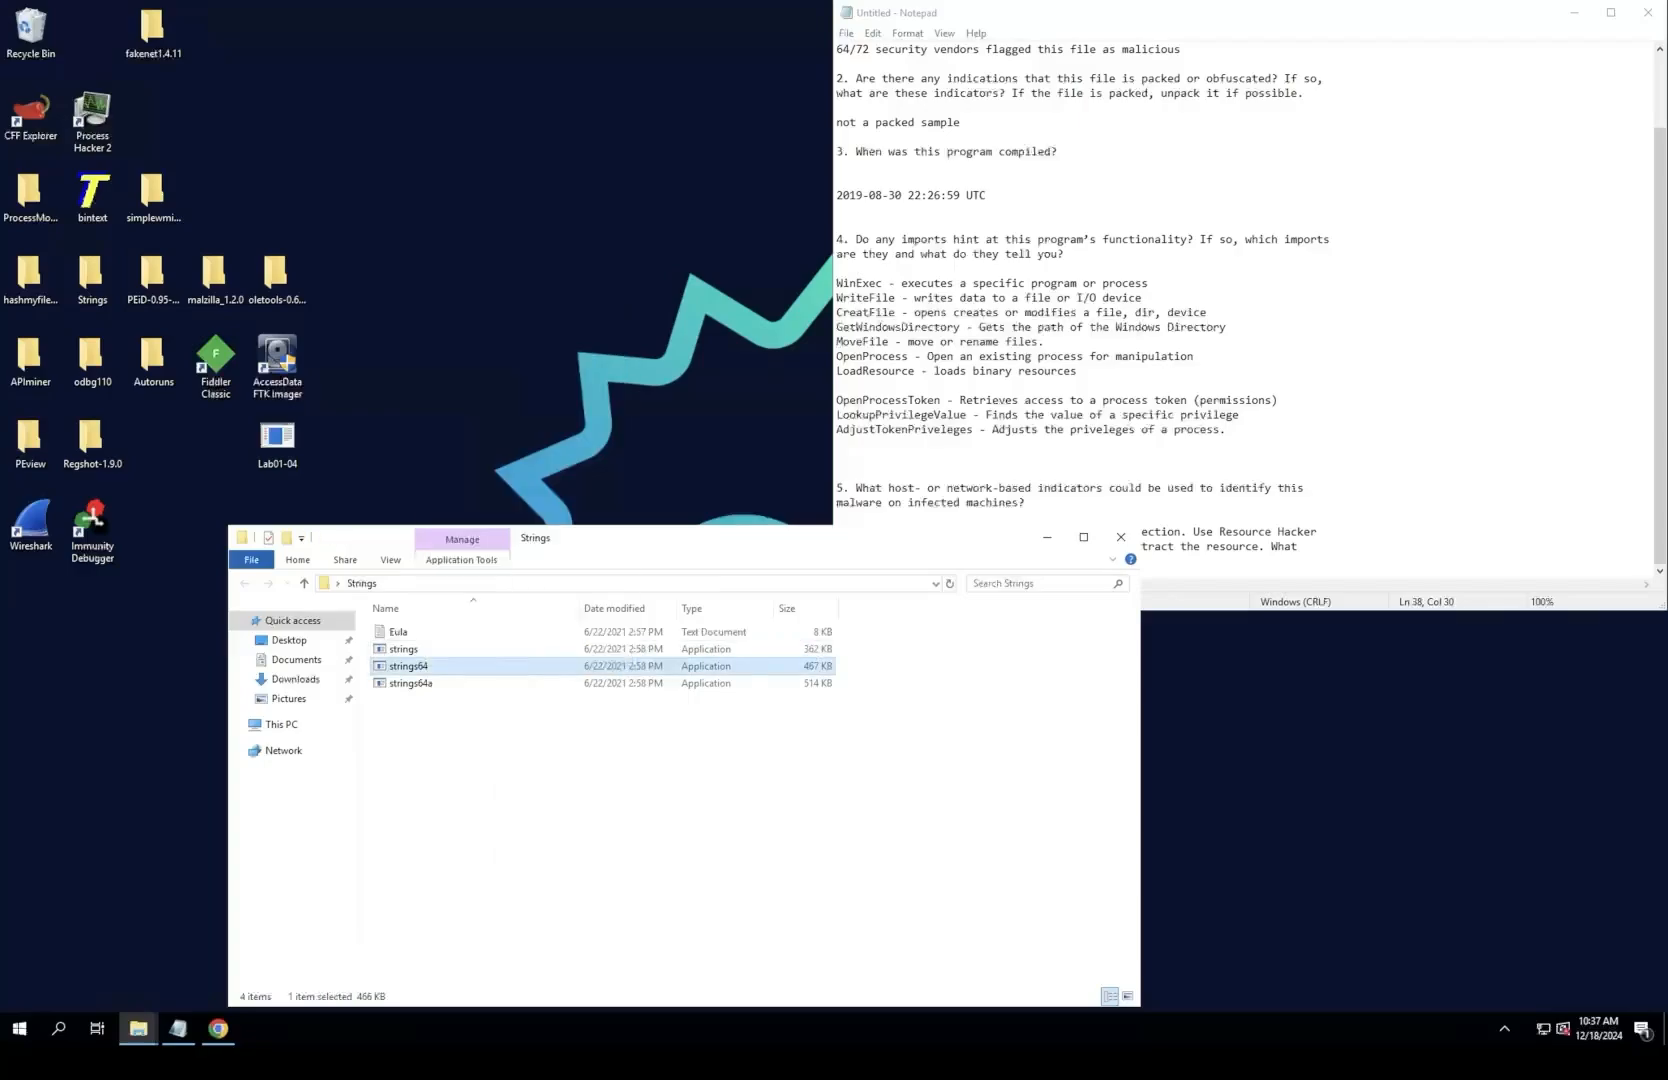
{"action": "left_click", "coordinate": [480, 765]}
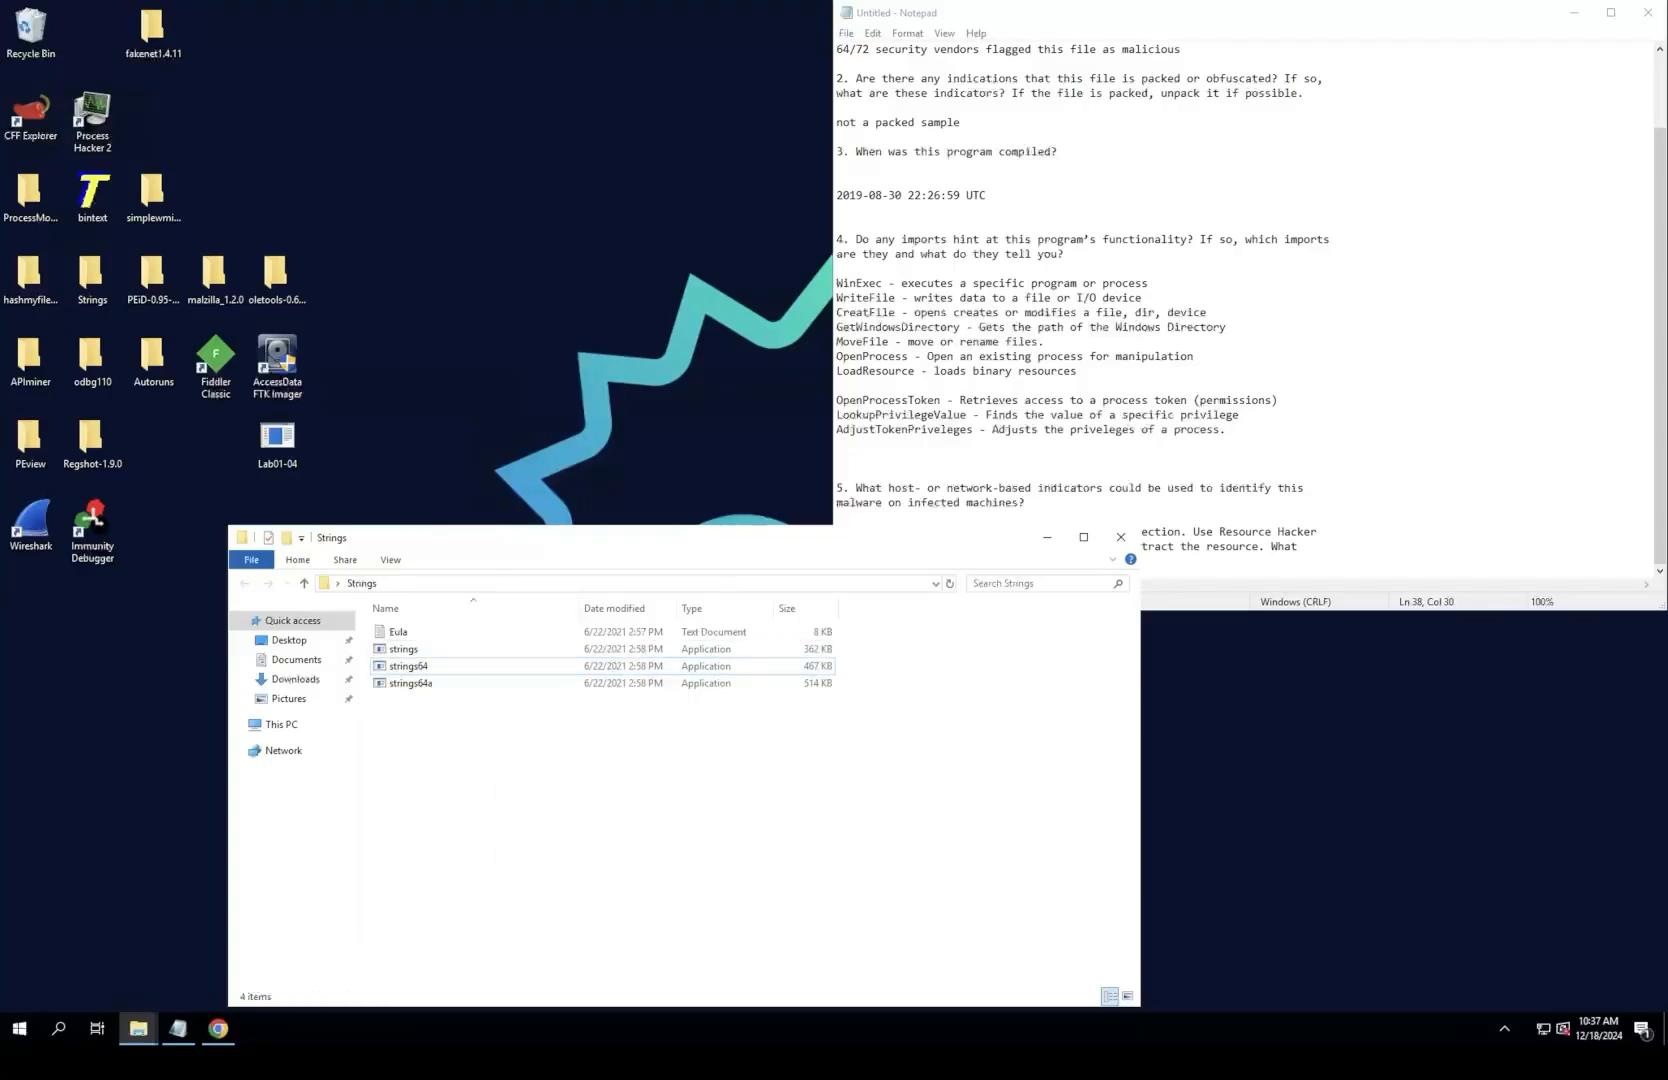
{"action": "left_click_drag", "start_coordinate": [640, 538], "coordinate": [607, 547]}
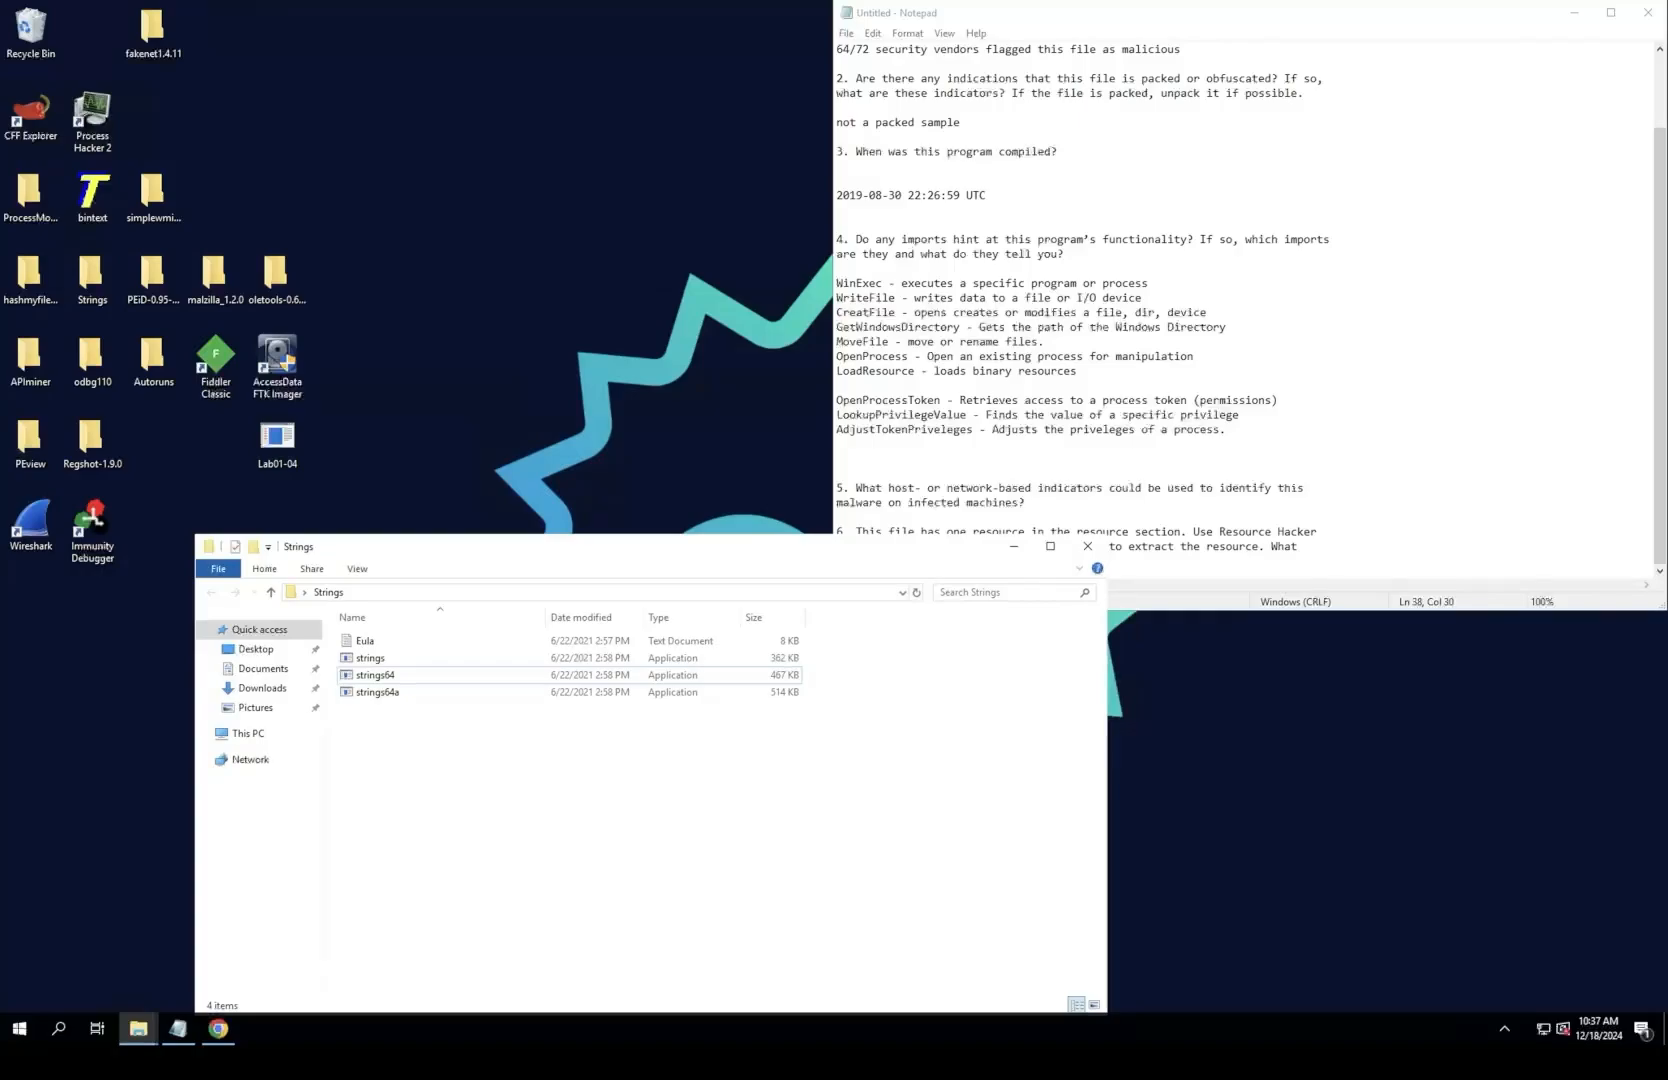
{"action": "left_click", "coordinate": [1014, 546]}
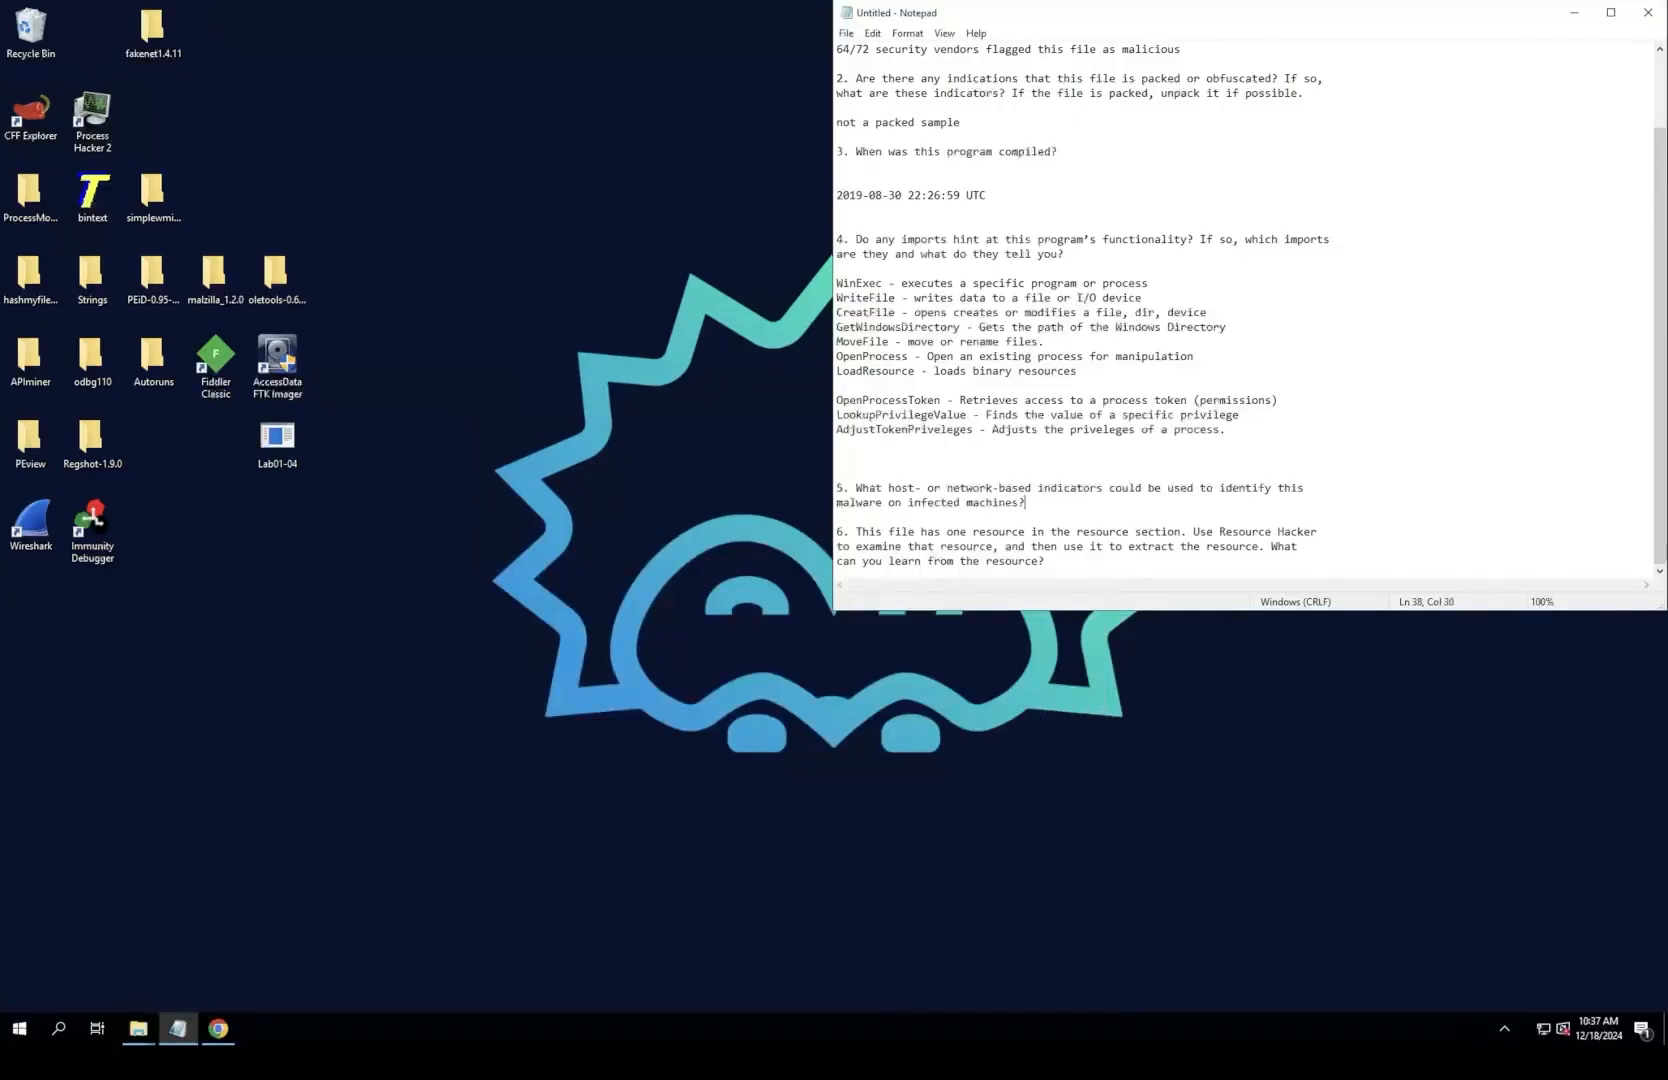
{"action": "left_click", "coordinate": [58, 1028]}
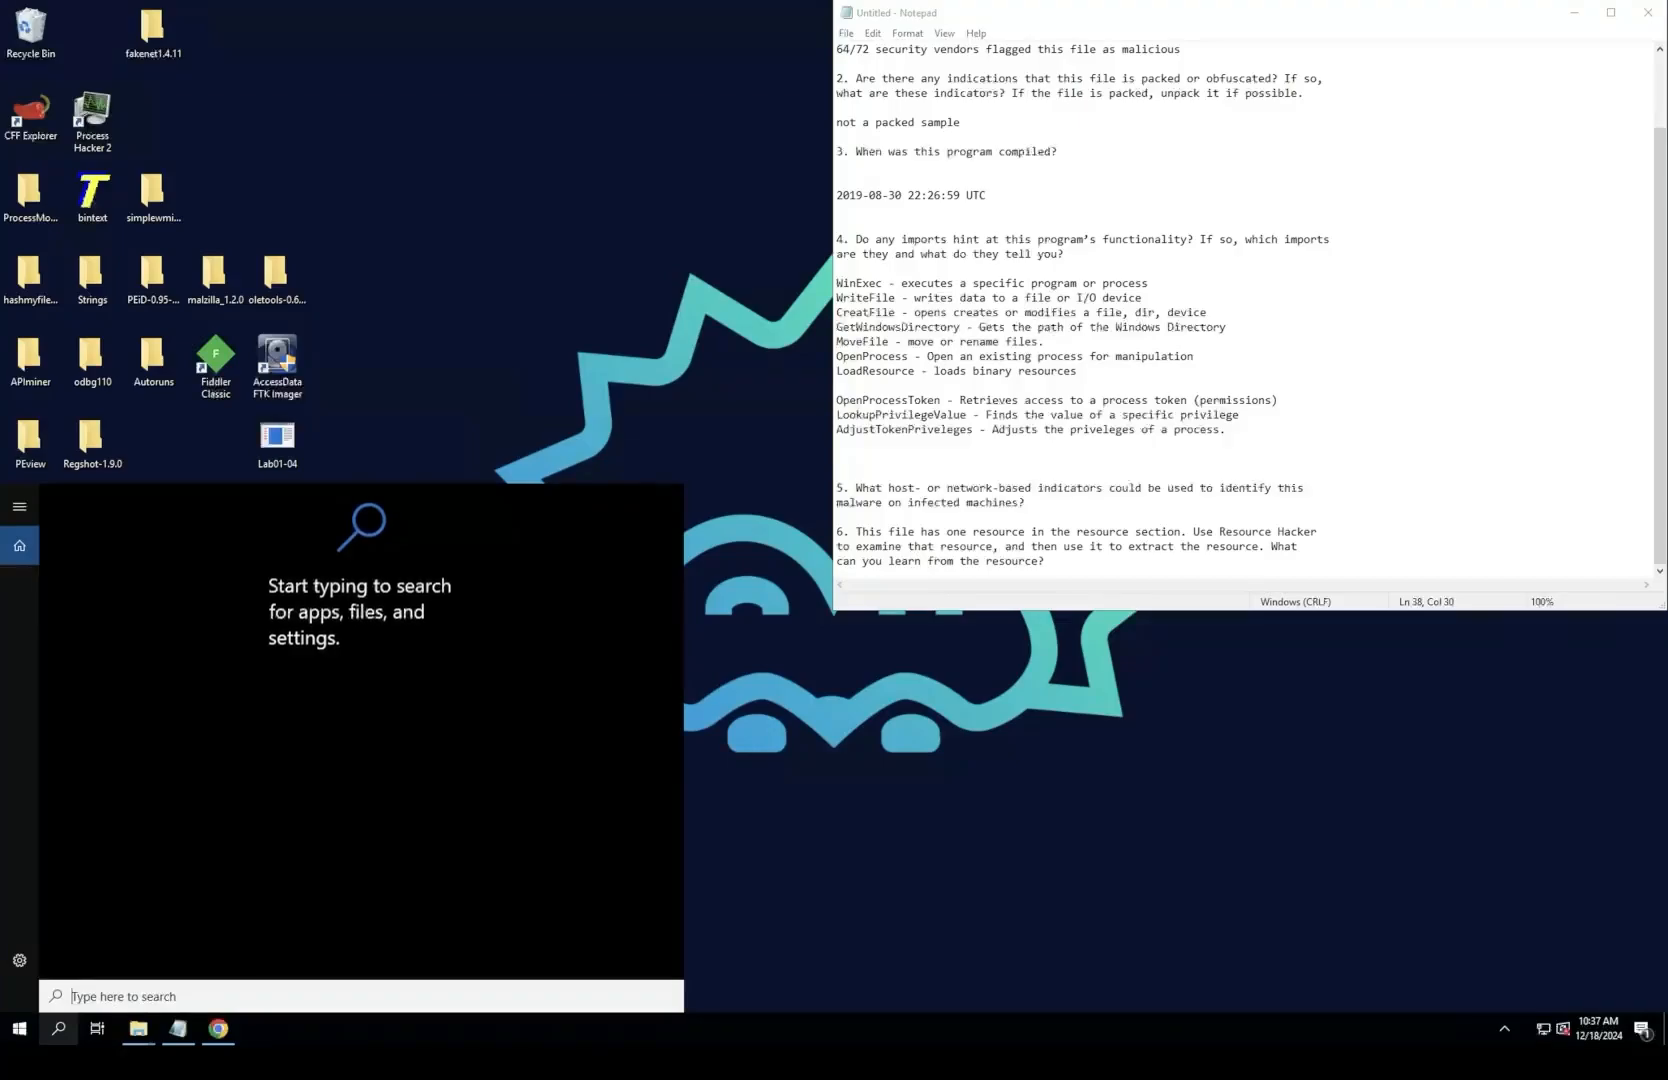
{"action": "type", "text": "string"}
{"action": "key", "text": "BackSpace"}
{"action": "key", "text": "BackSpace"}
{"action": "key", "text": "BackSpace"}
{"action": "key", "text": "BackSpace"}
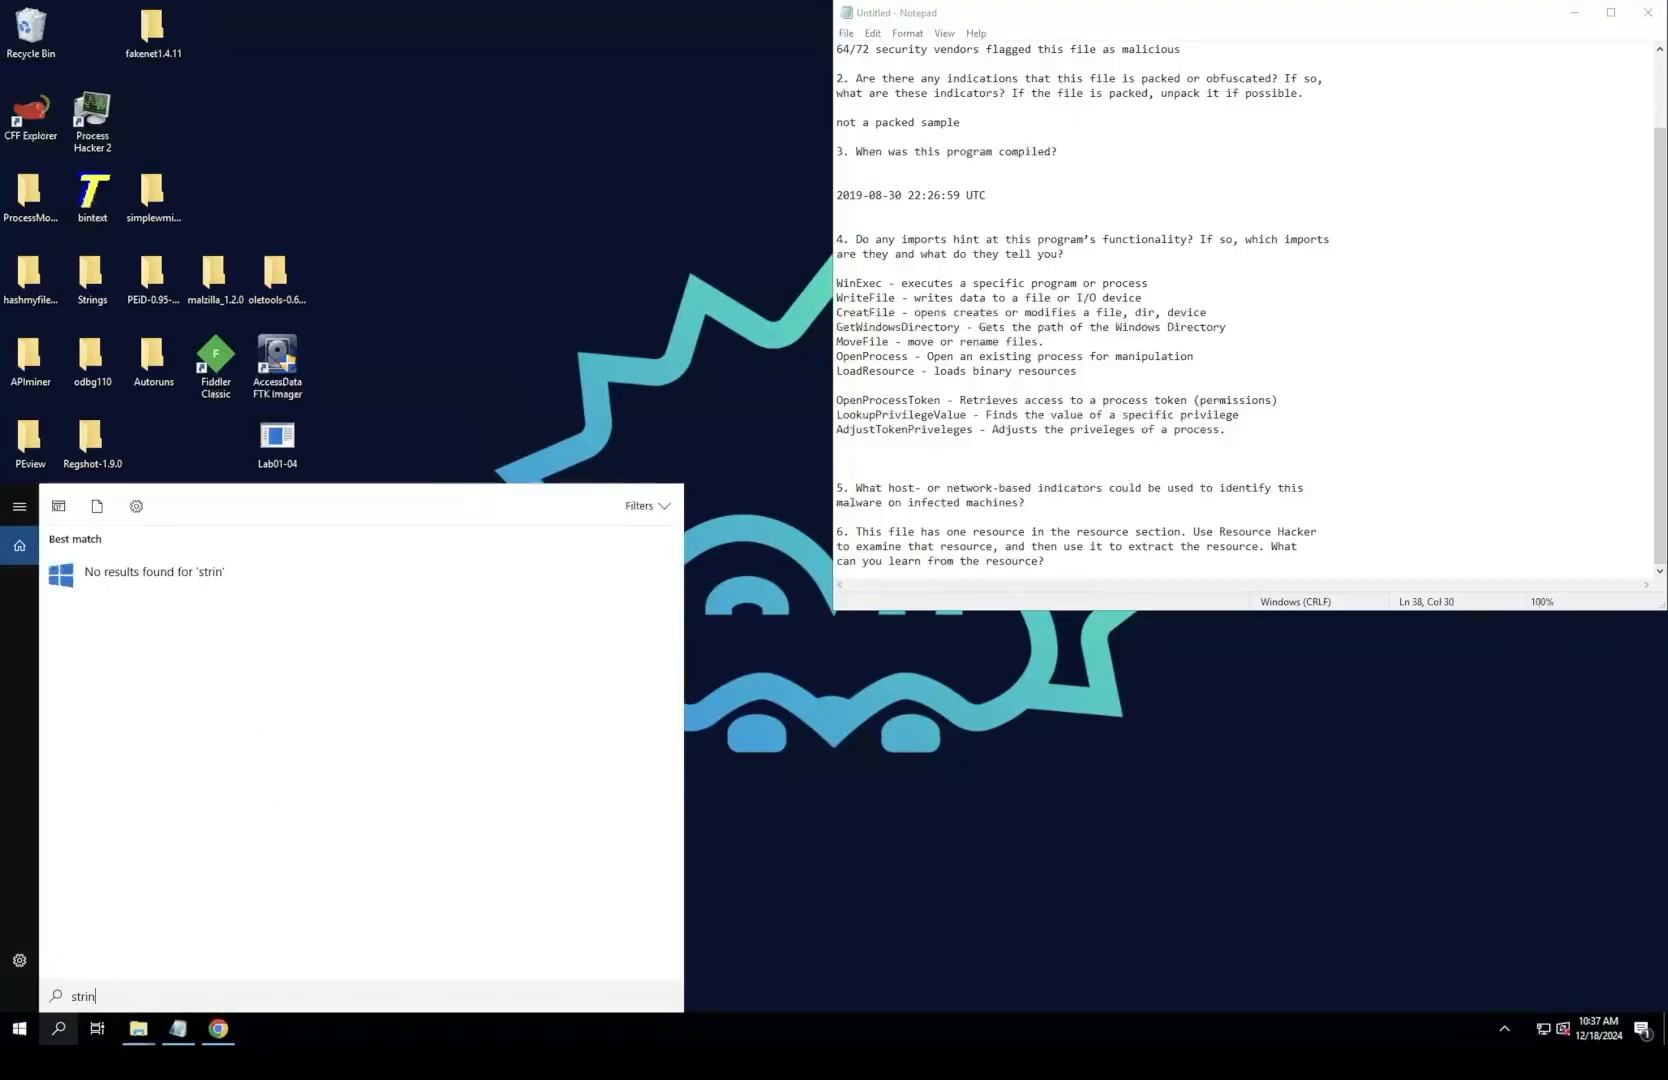
{"action": "key", "text": "BackSpace"}
{"action": "type", "text": "r"}
{"action": "key", "text": "BackSpace"}
{"action": "key", "text": "BackSpace"}
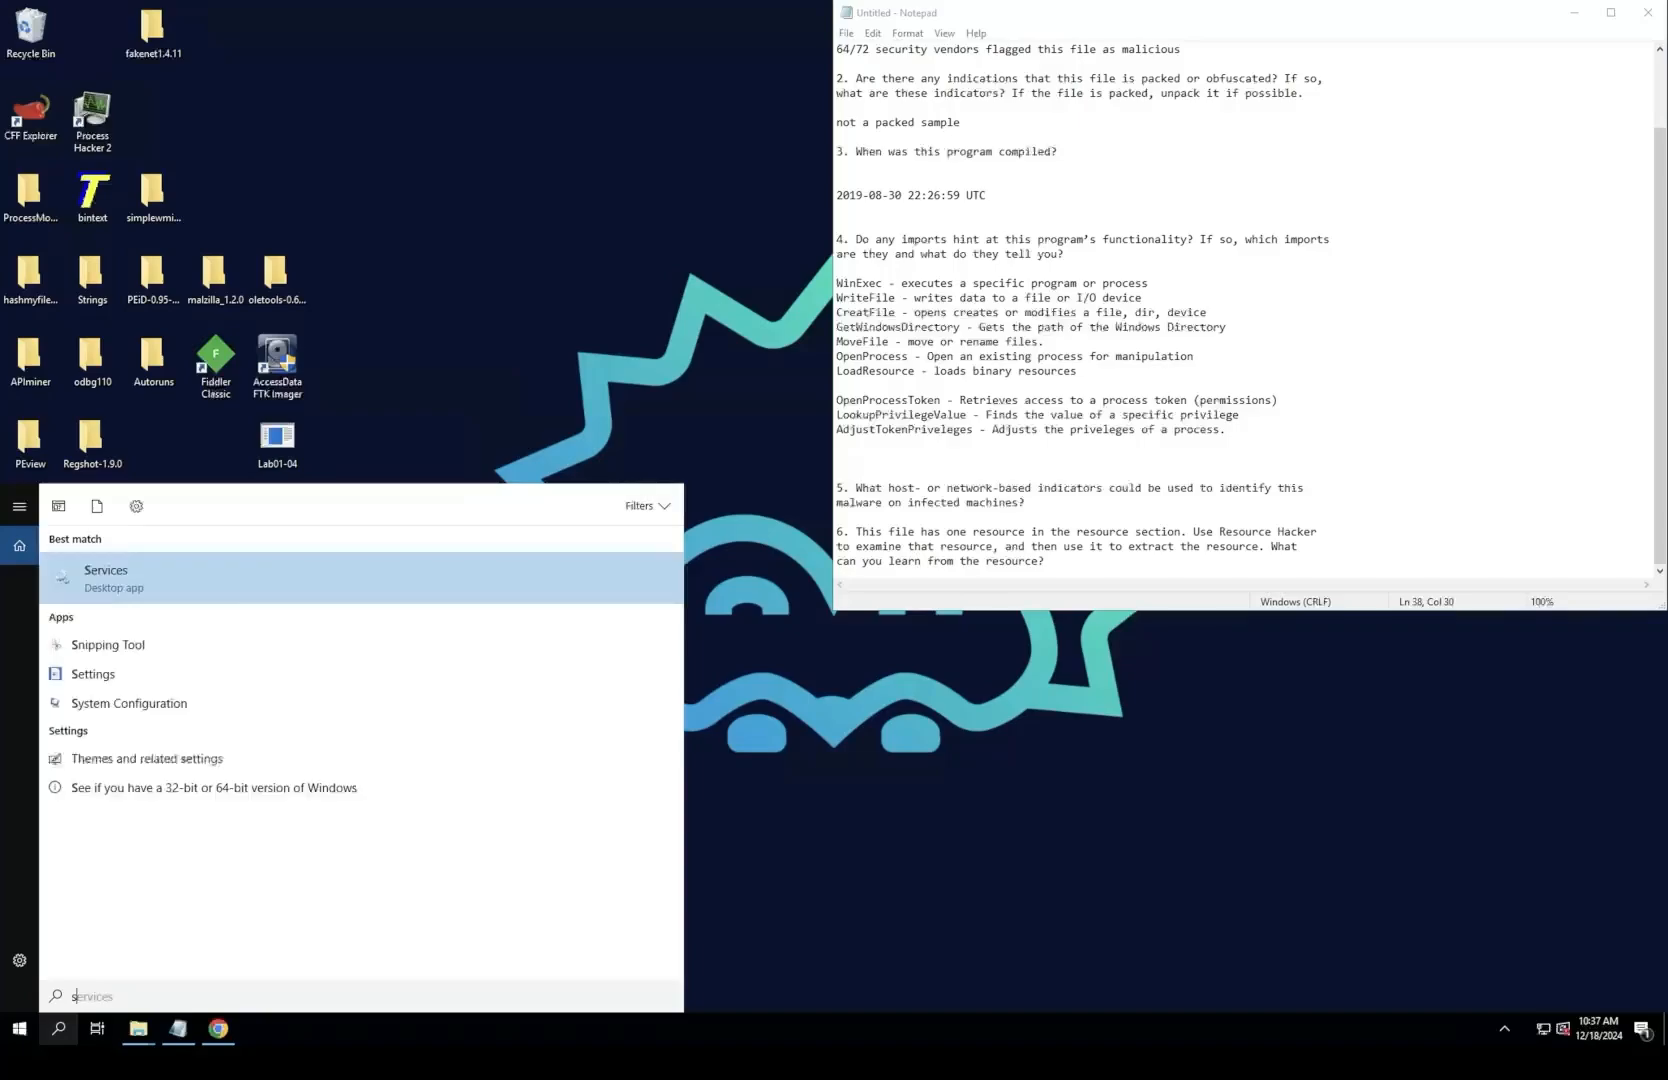
{"action": "left_click", "coordinate": [19, 1028]}
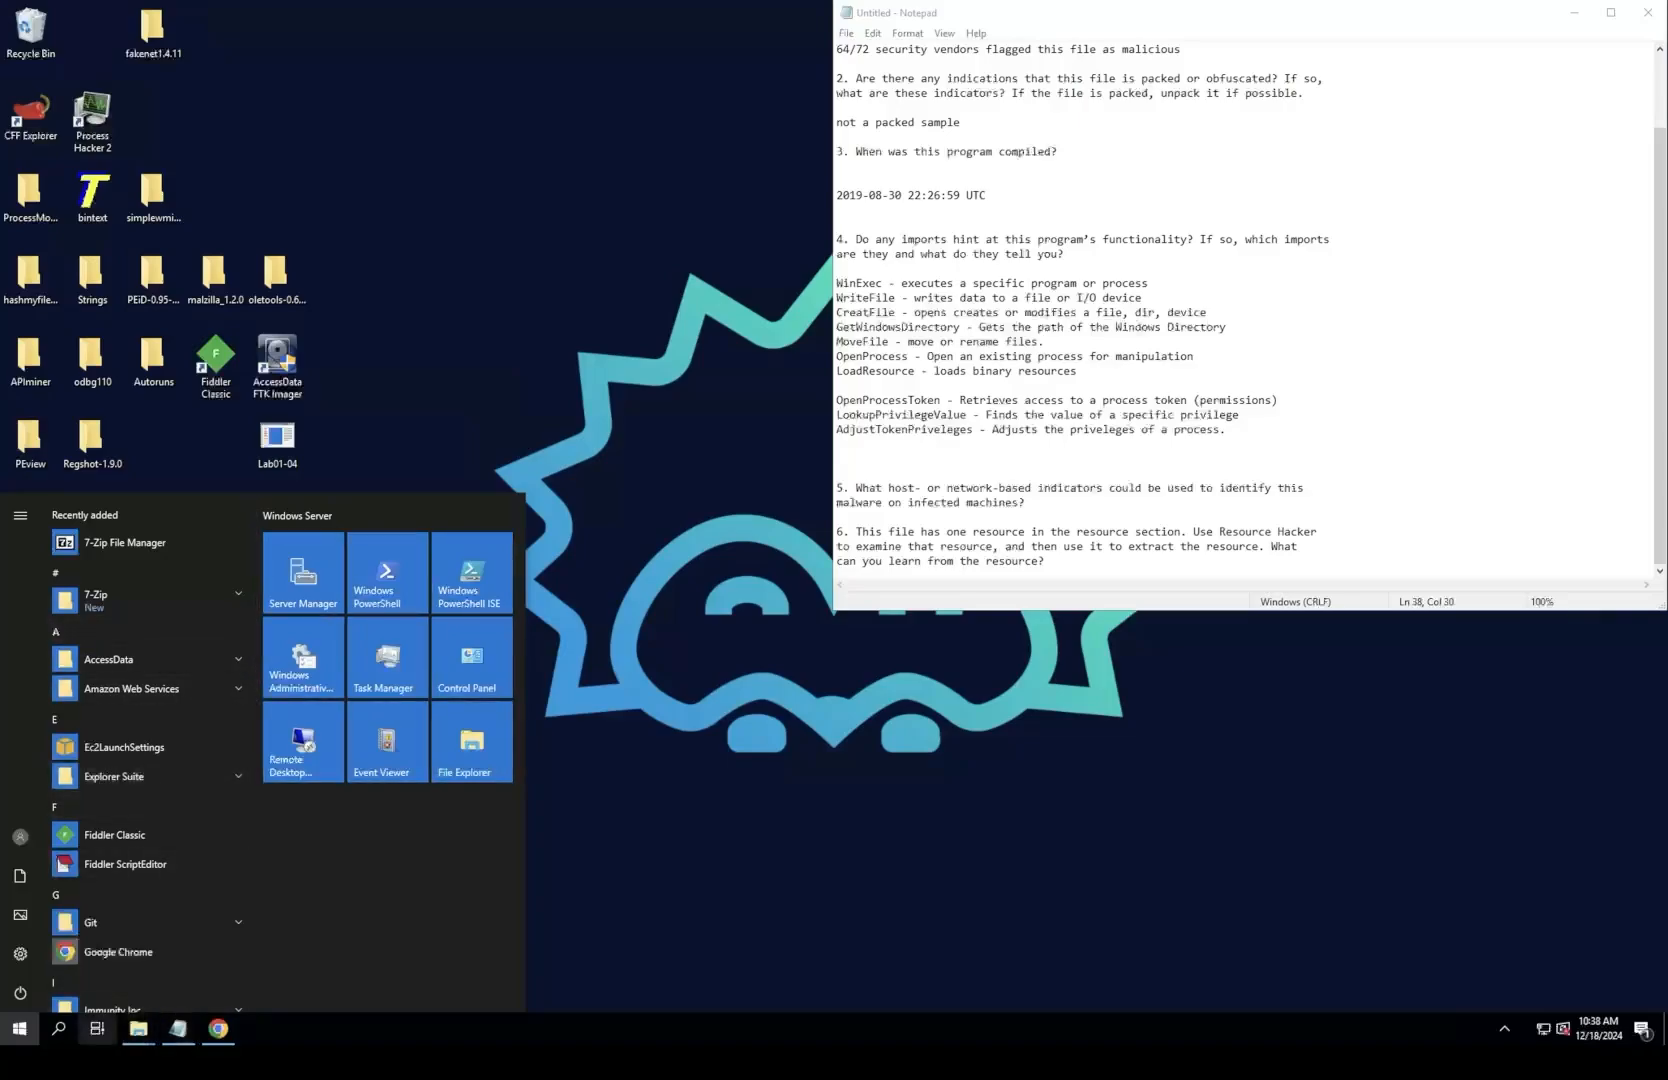
Step: Search Windows for "ter" and open the Command Prompt, keeping it as a non-maximized window
{"action": "left_click", "coordinate": [58, 1028]}
{"action": "type", "text": "t"}
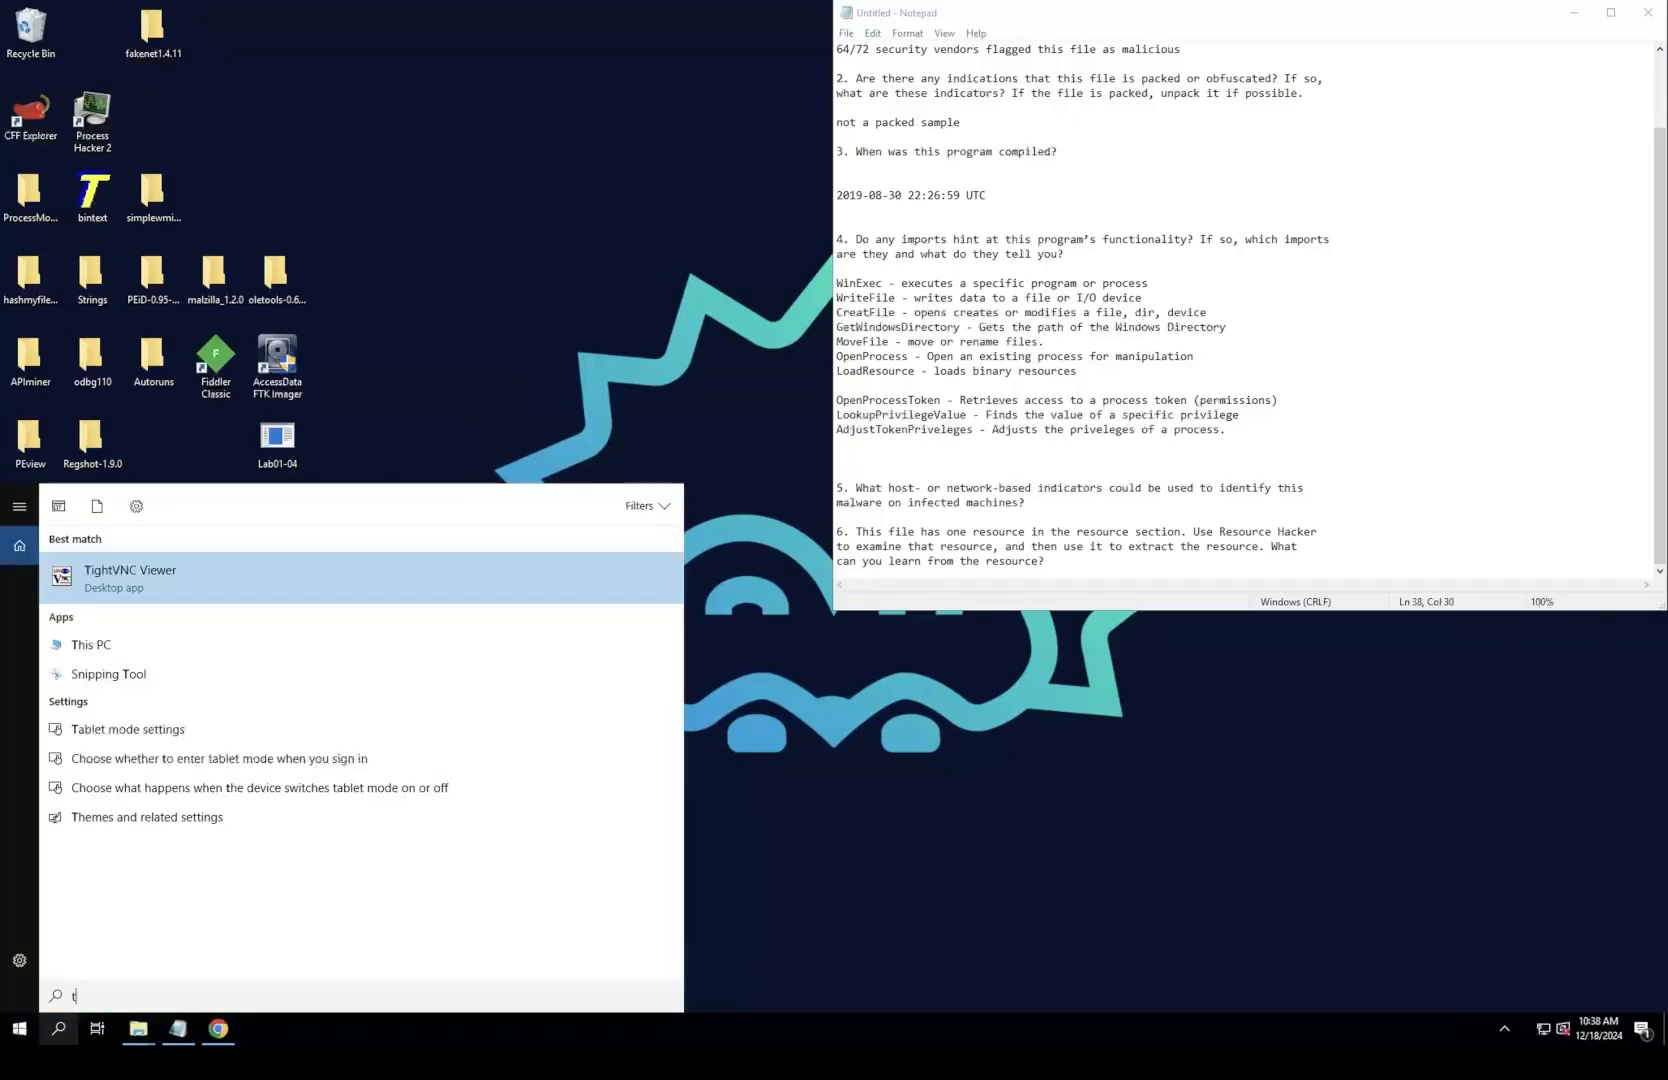
{"action": "type", "text": "er"}
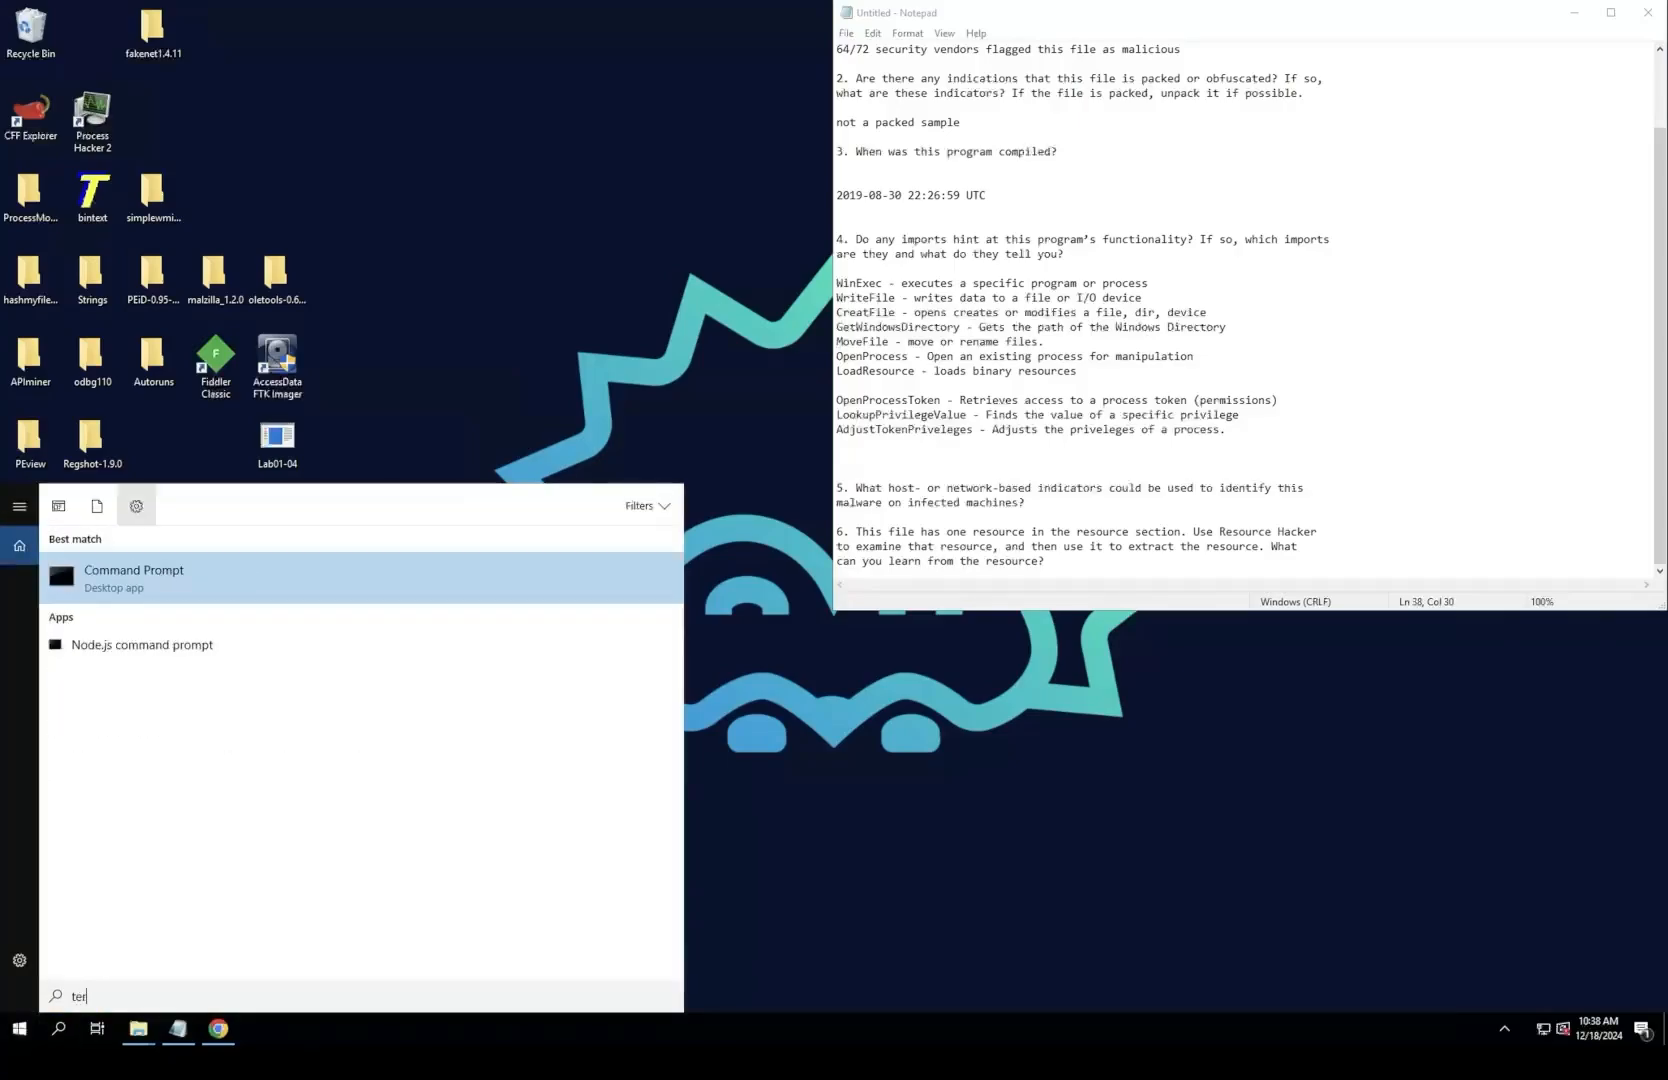
{"action": "key", "text": "Return"}
{"action": "left_click", "coordinate": [336, 261]}
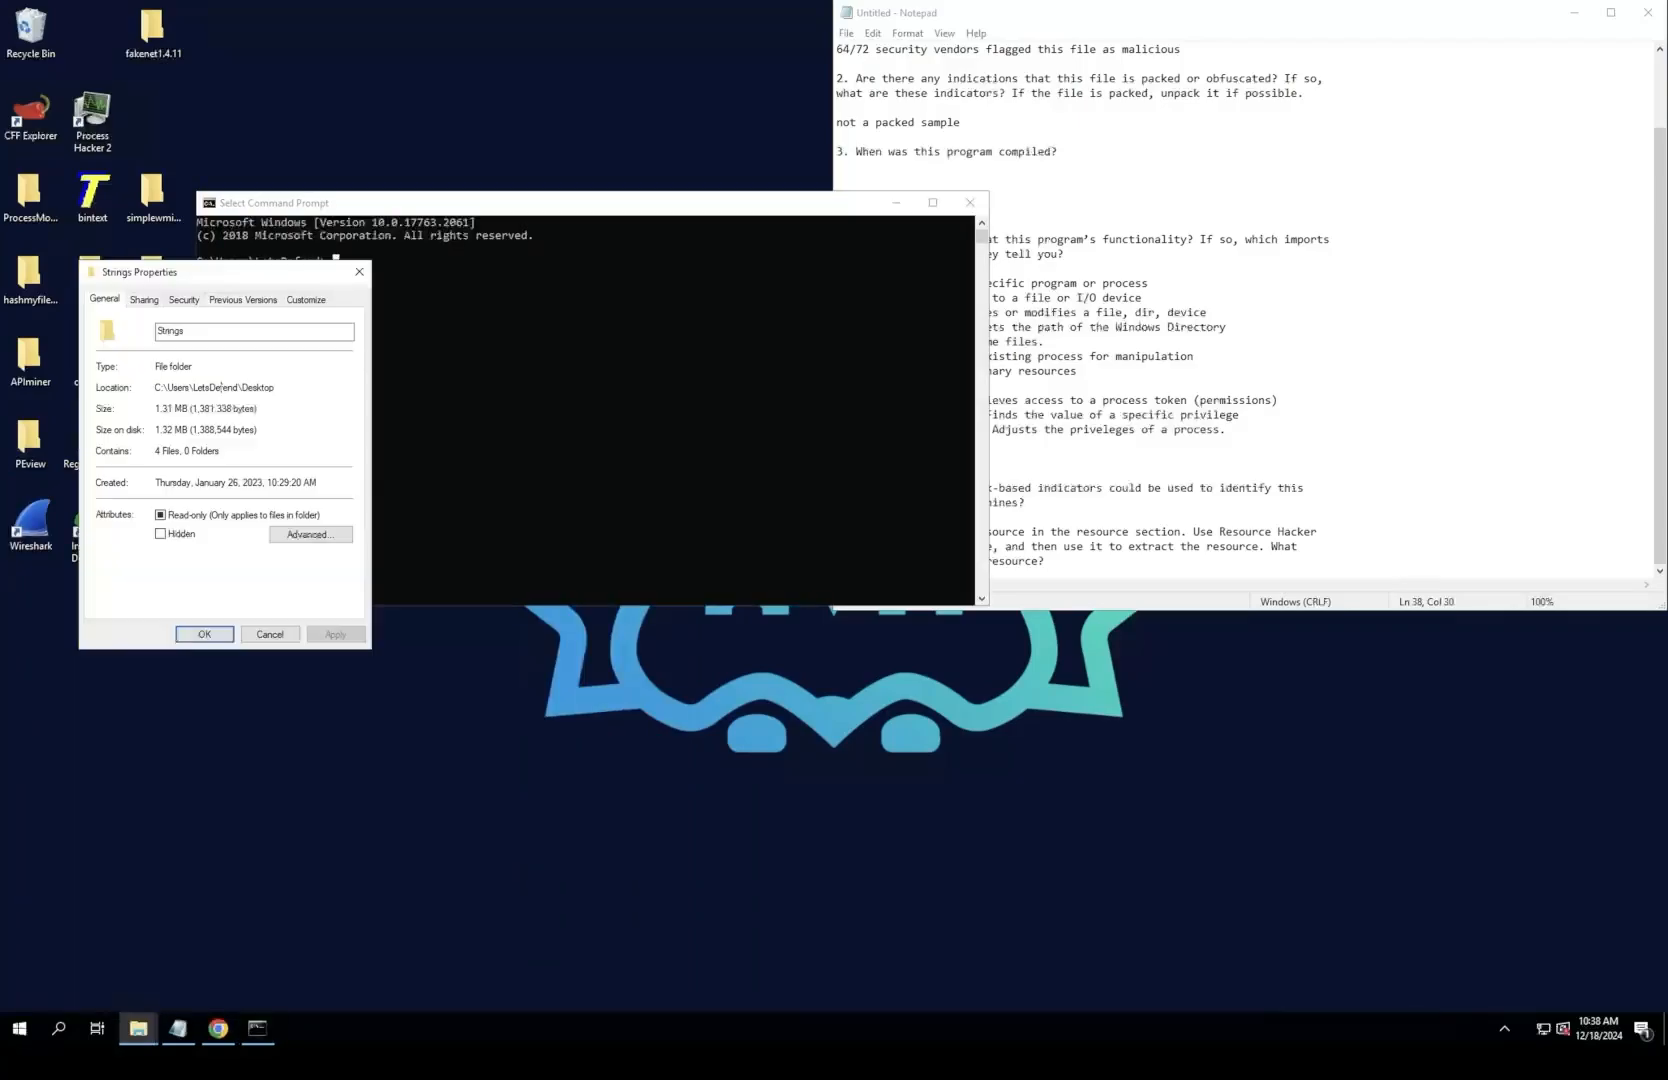
{"action": "double_click", "coordinate": [400, 203]}
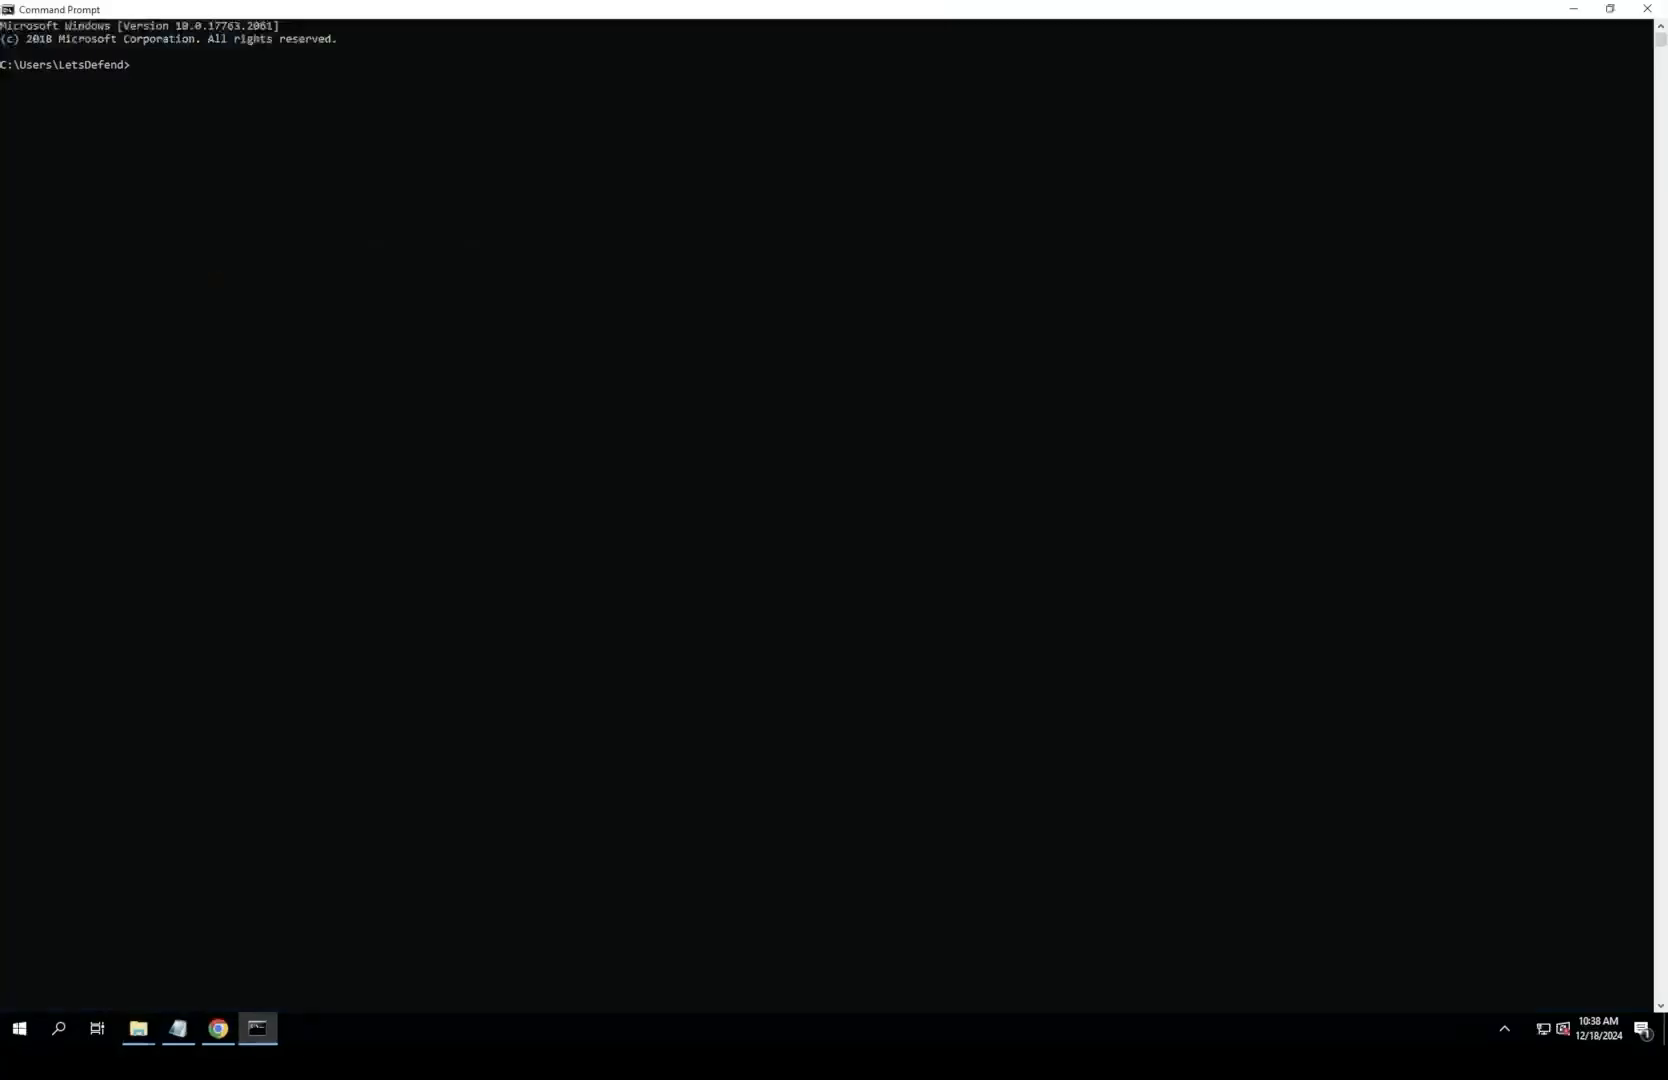
{"action": "key", "text": "super+Down"}
Step: Change the working directory to Desktop in the Command Prompt
{"action": "type", "text": "cd "}
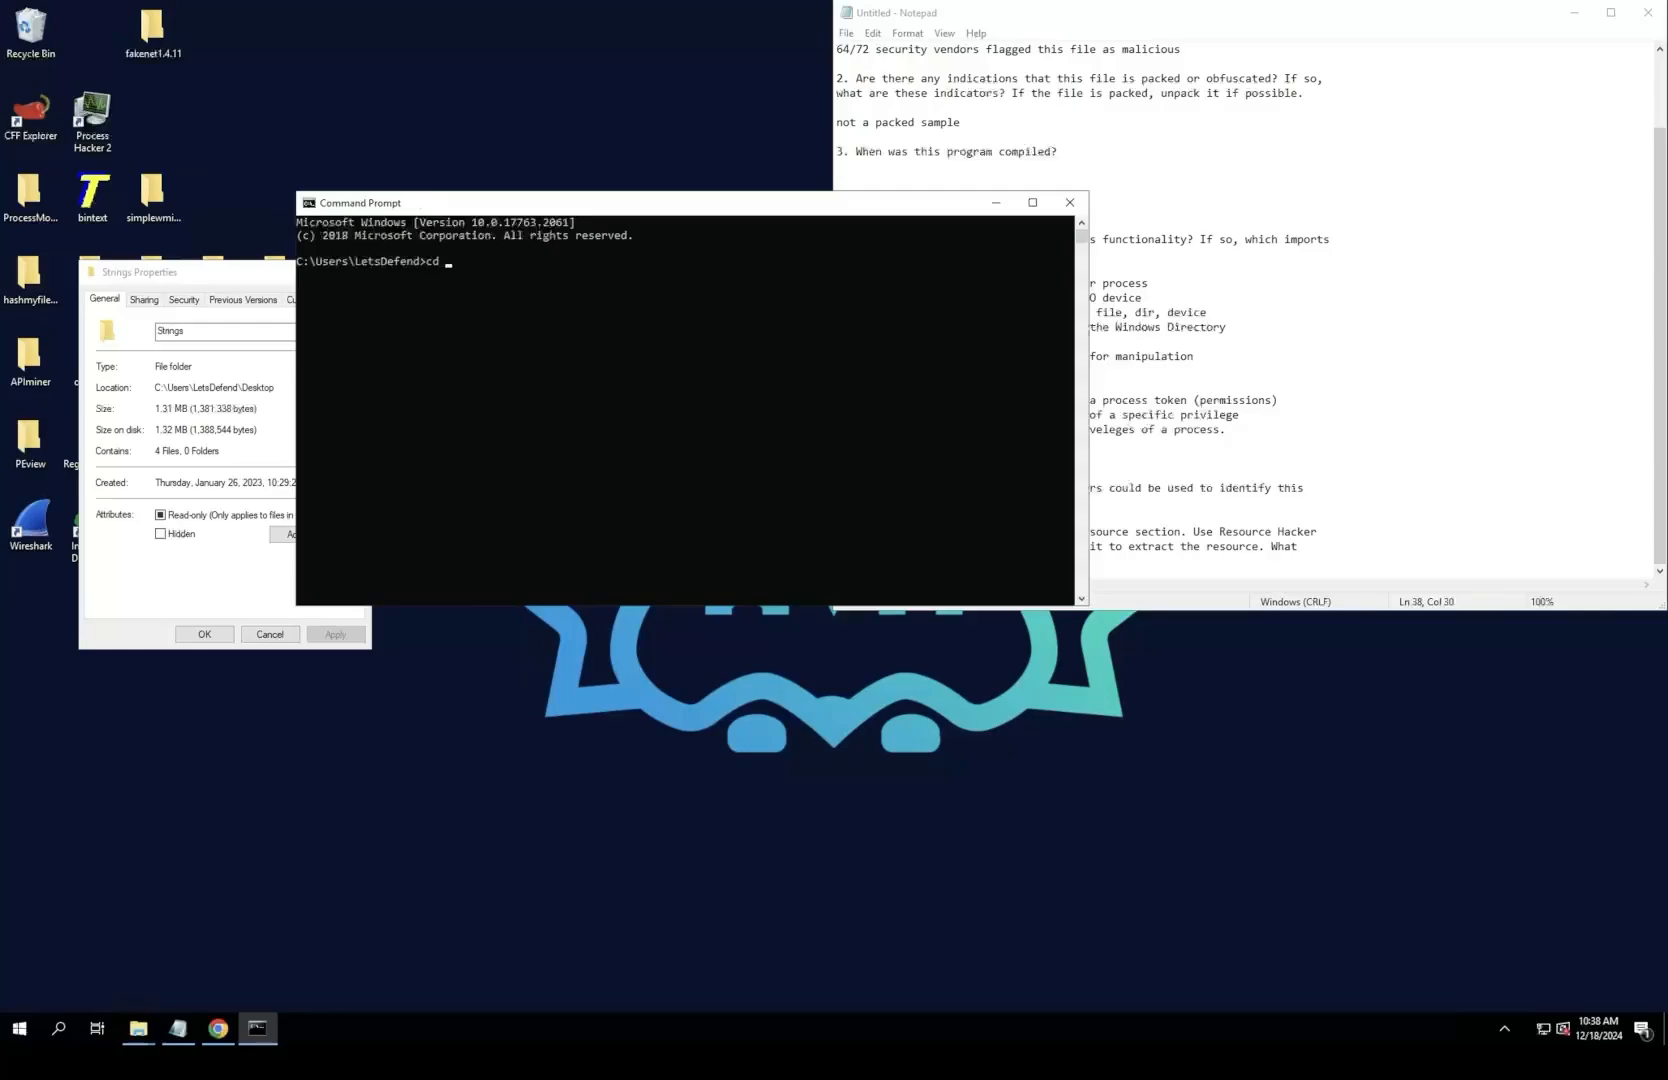
{"action": "type", "text": "Desktop"}
{"action": "key", "text": "Return"}
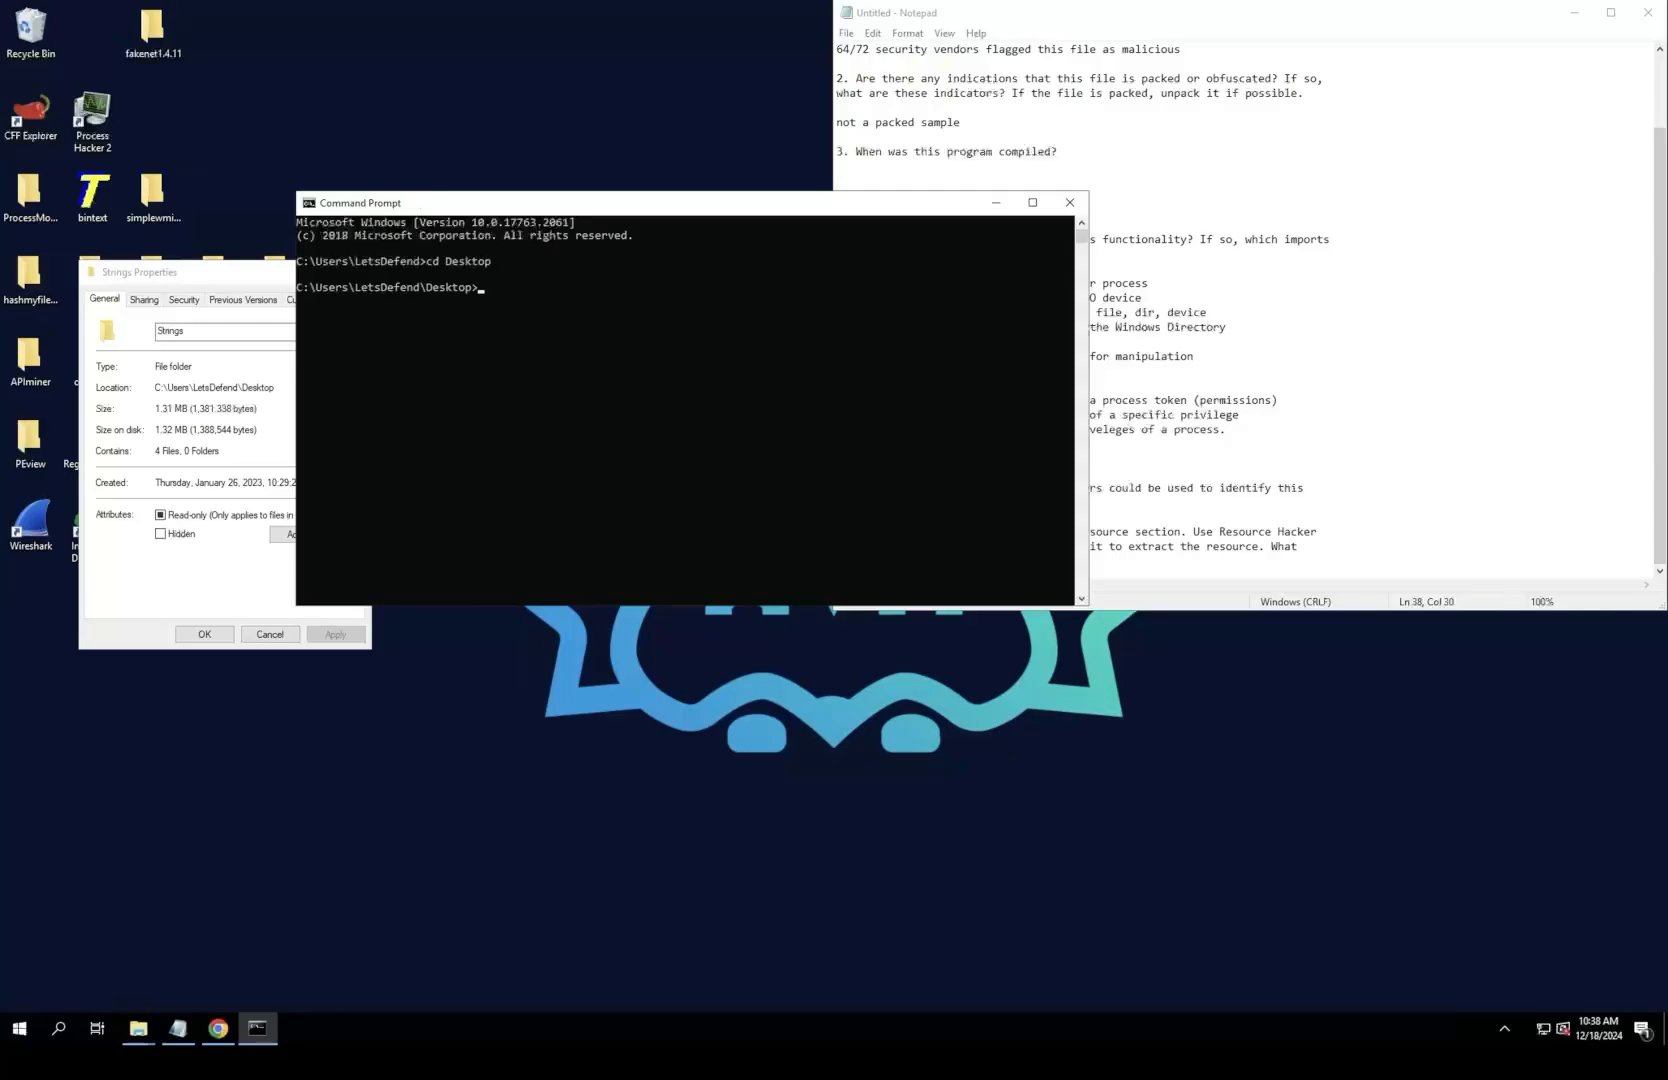
Step: Close the Strings folder's properties and try to run "strings Lab01-04.exe" from the Desktop directory
{"action": "type", "text": "strings"}
{"action": "left_click", "coordinate": [240, 272]}
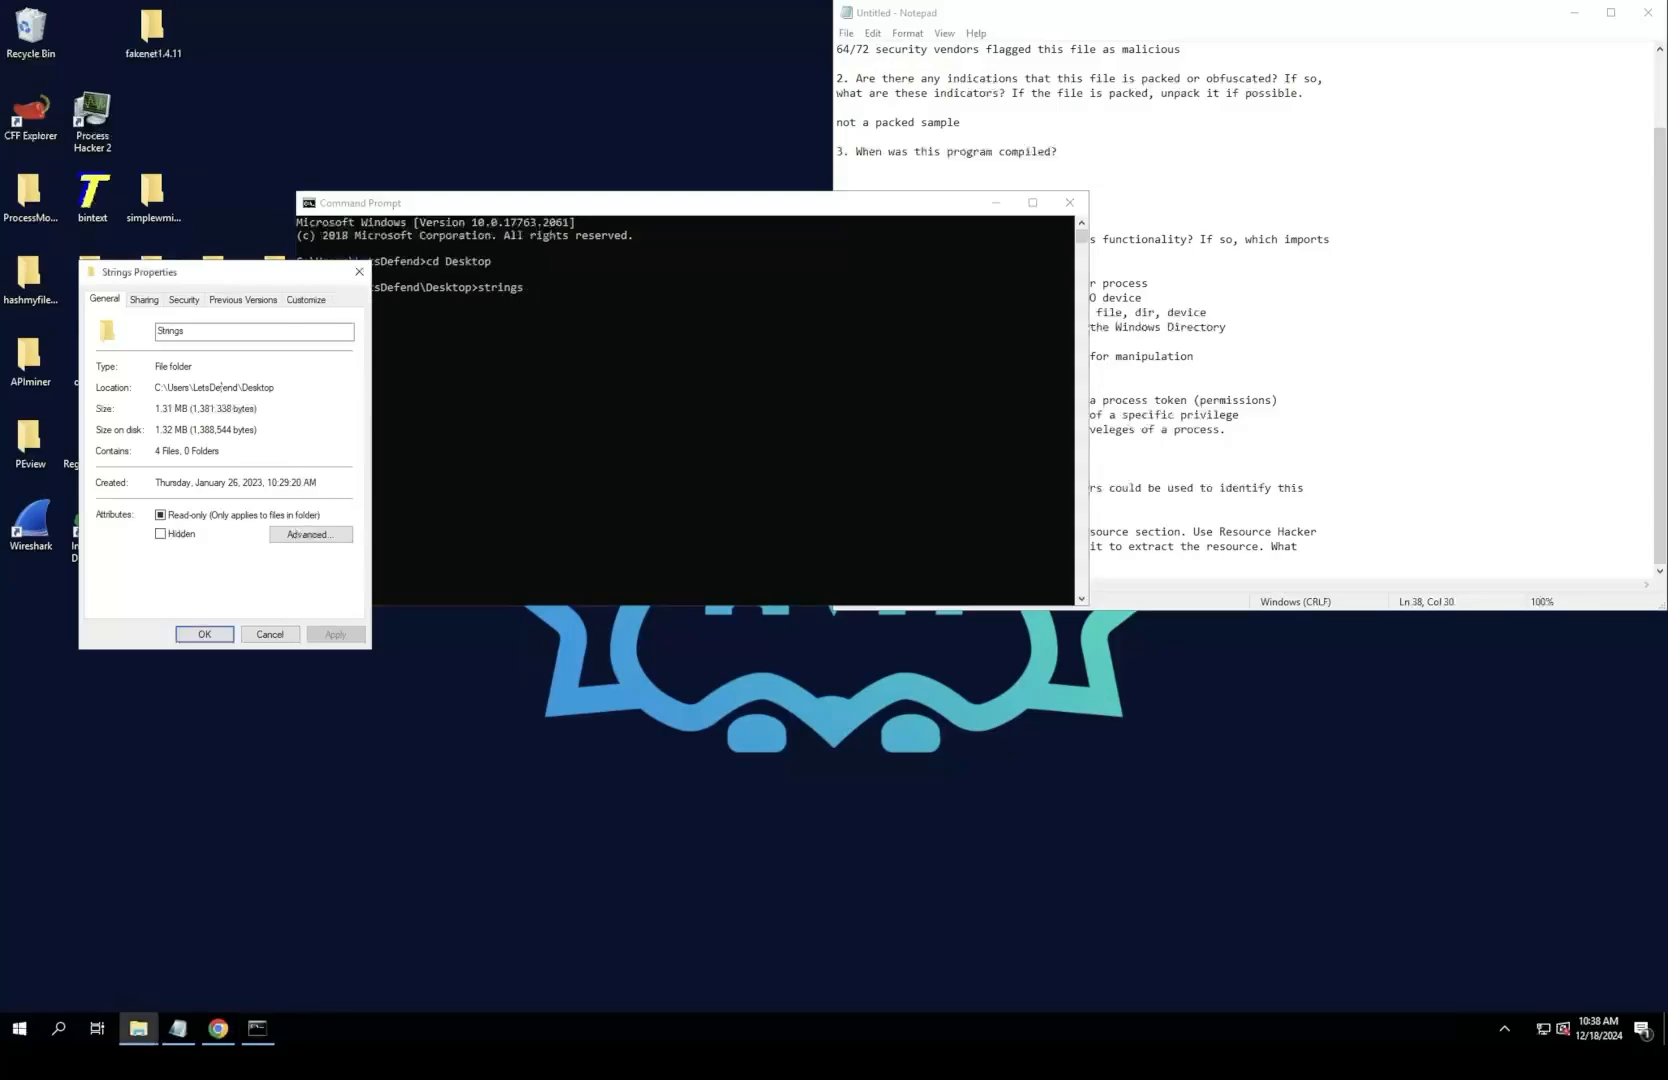
{"action": "left_click", "coordinate": [358, 271]}
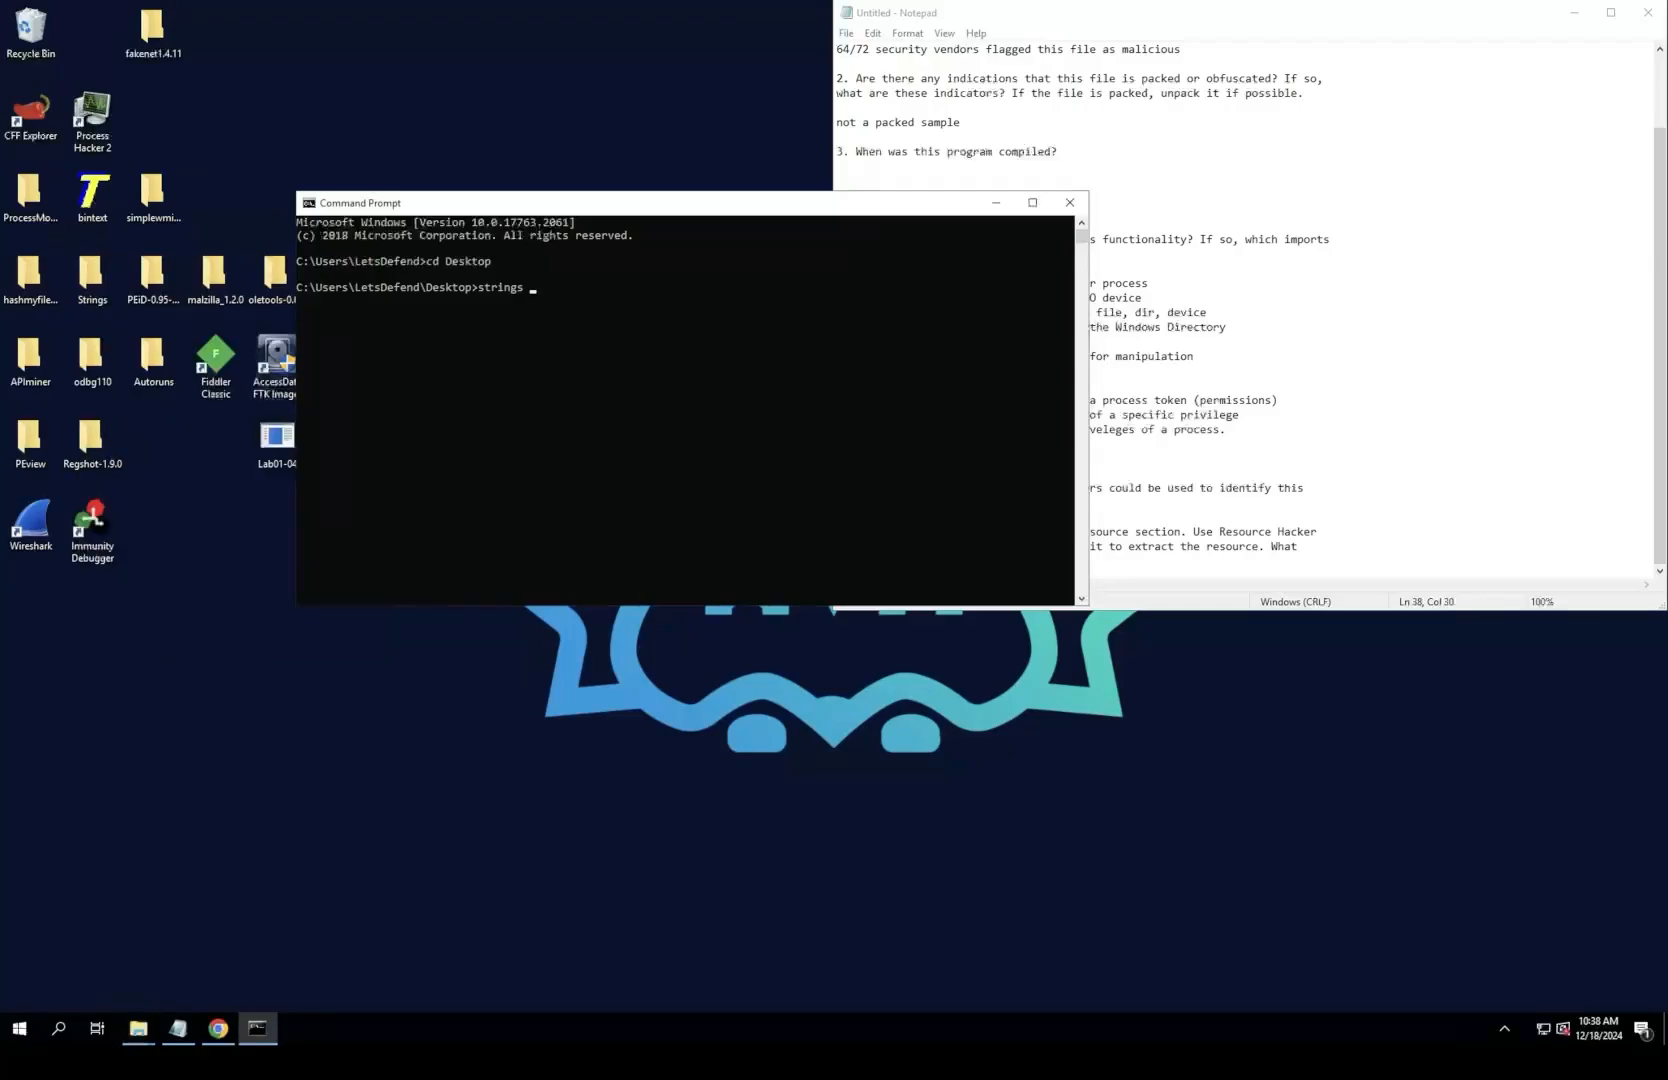
{"action": "left_click", "coordinate": [552, 299]}
{"action": "left_click_drag", "start_coordinate": [580, 203], "coordinate": [621, 206]}
{"action": "left_click", "coordinate": [581, 289]}
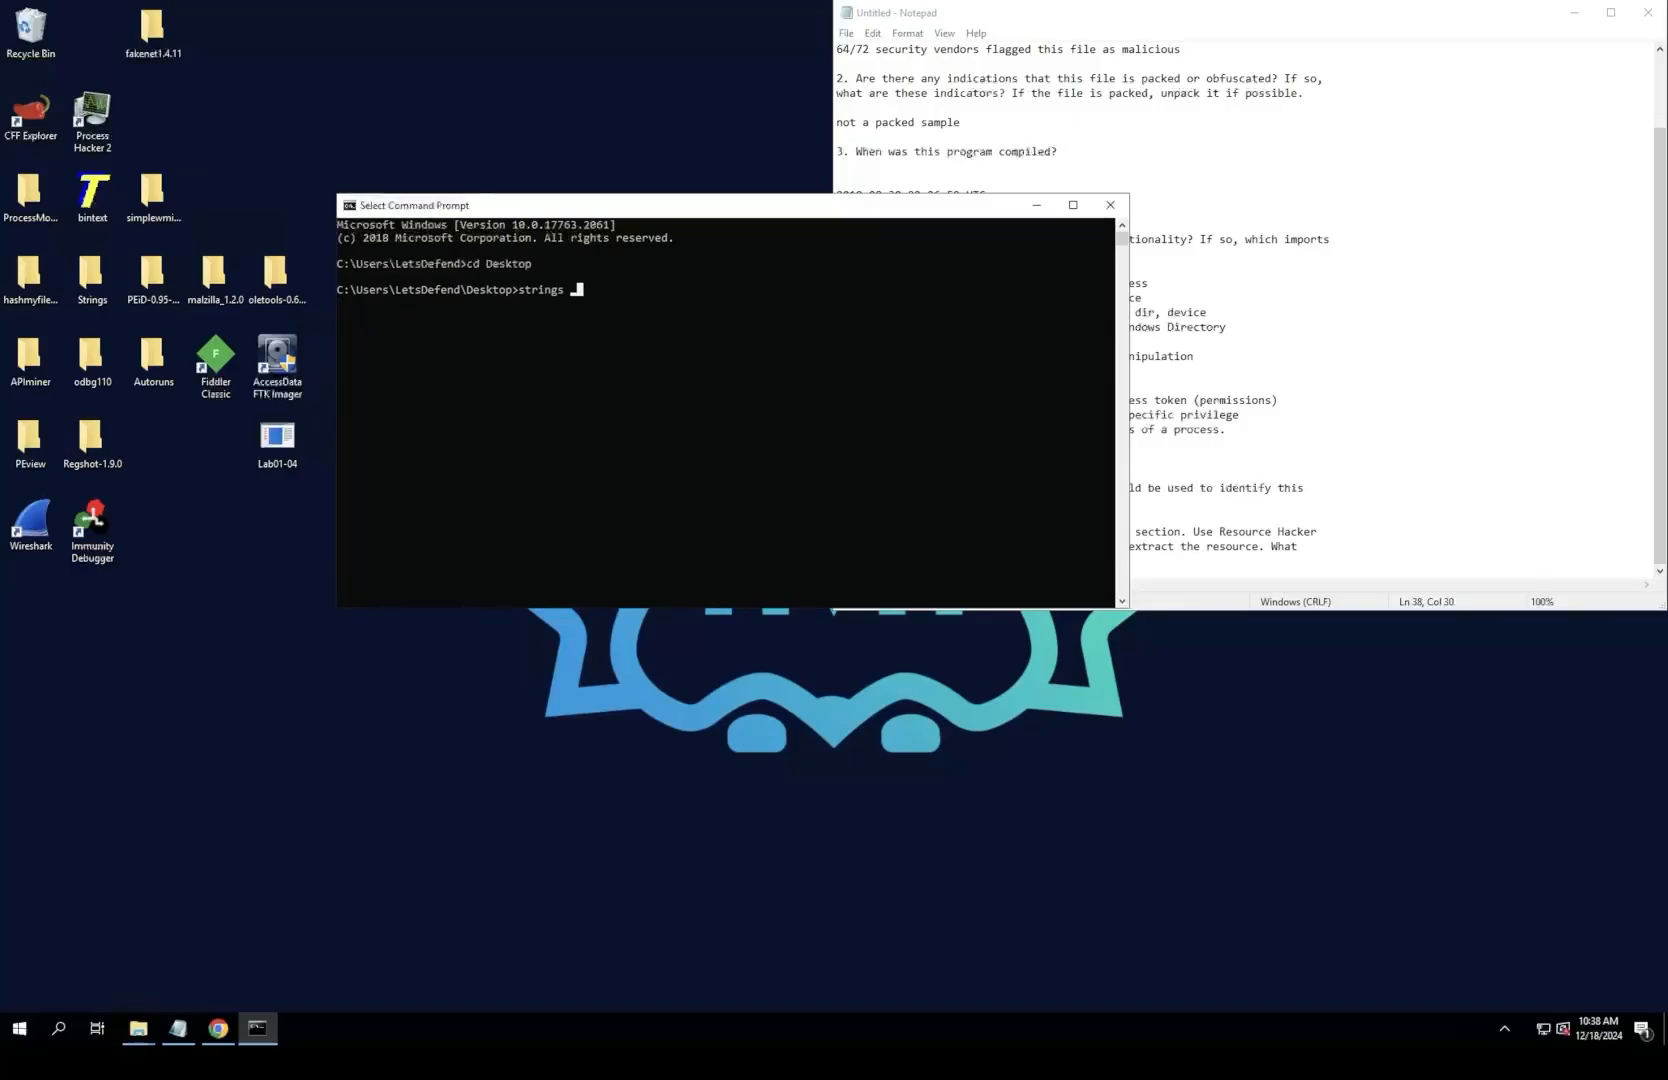
{"action": "left_click", "coordinate": [573, 289]}
{"action": "key", "text": "Escape"}
{"action": "type", "text": "Lab01-04.exe"}
{"action": "key", "text": "Return"}
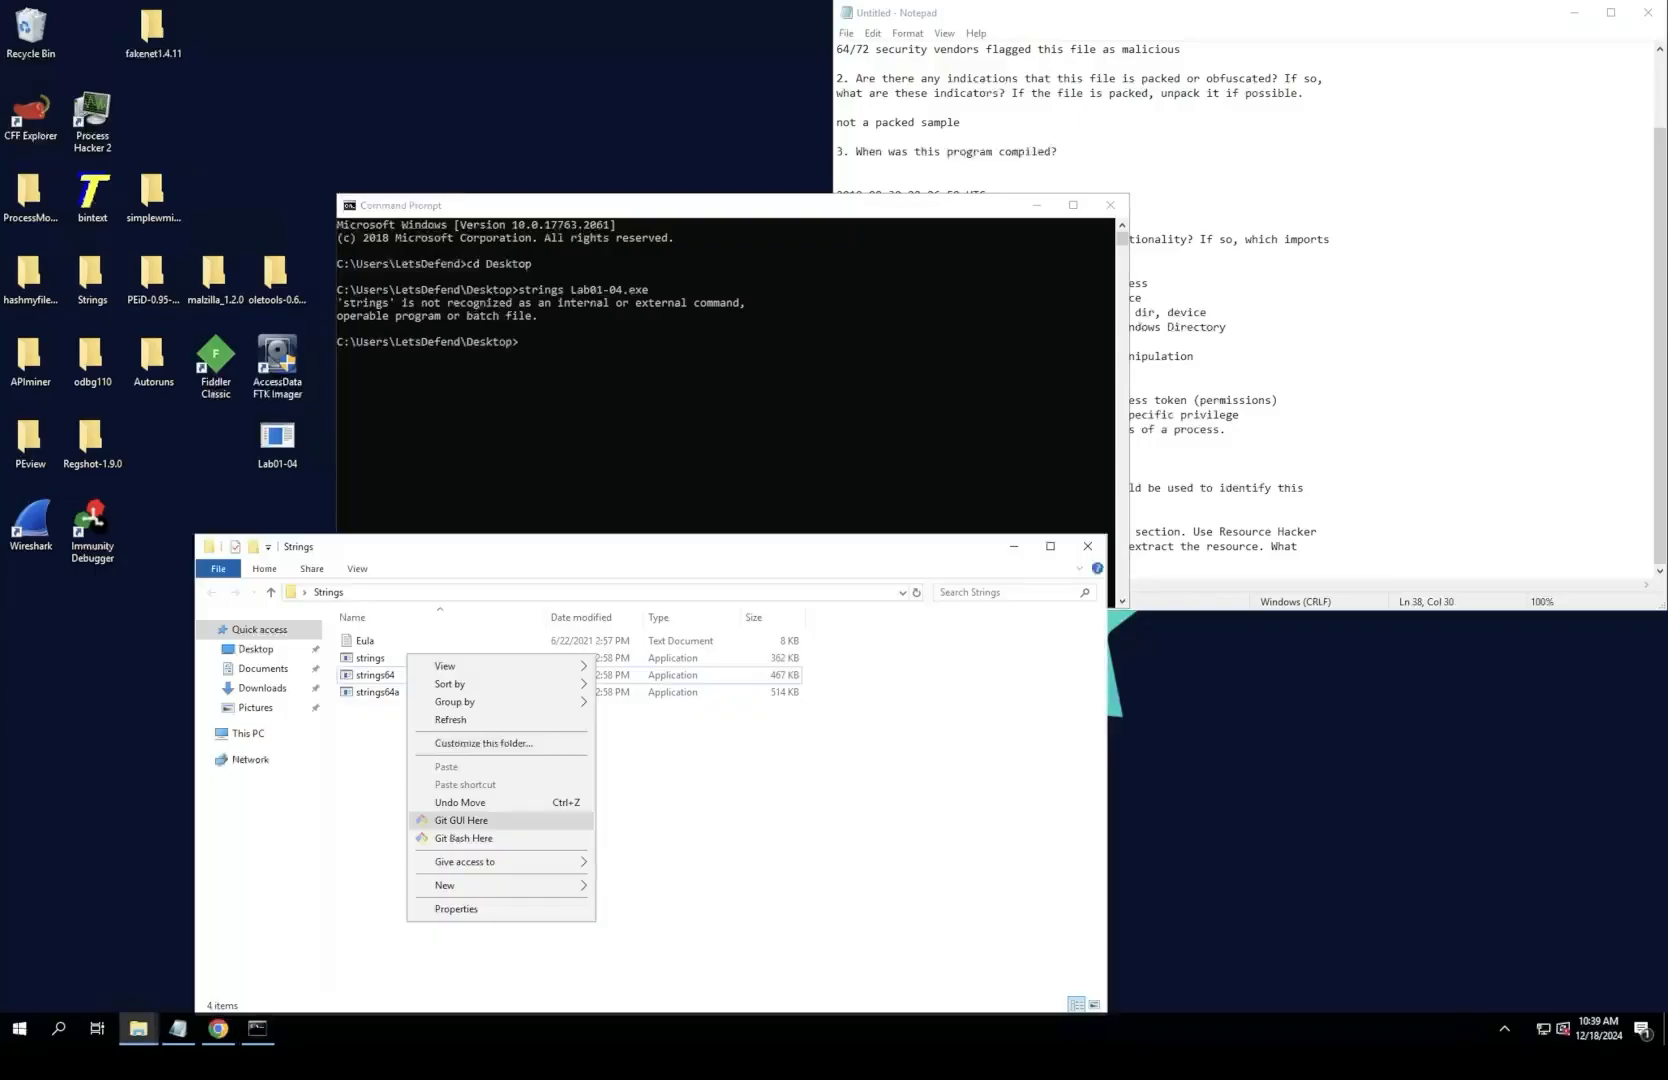
Step: Quit Git Gui and change the Command Prompt's working directory to Strings
{"action": "key", "text": "Escape"}
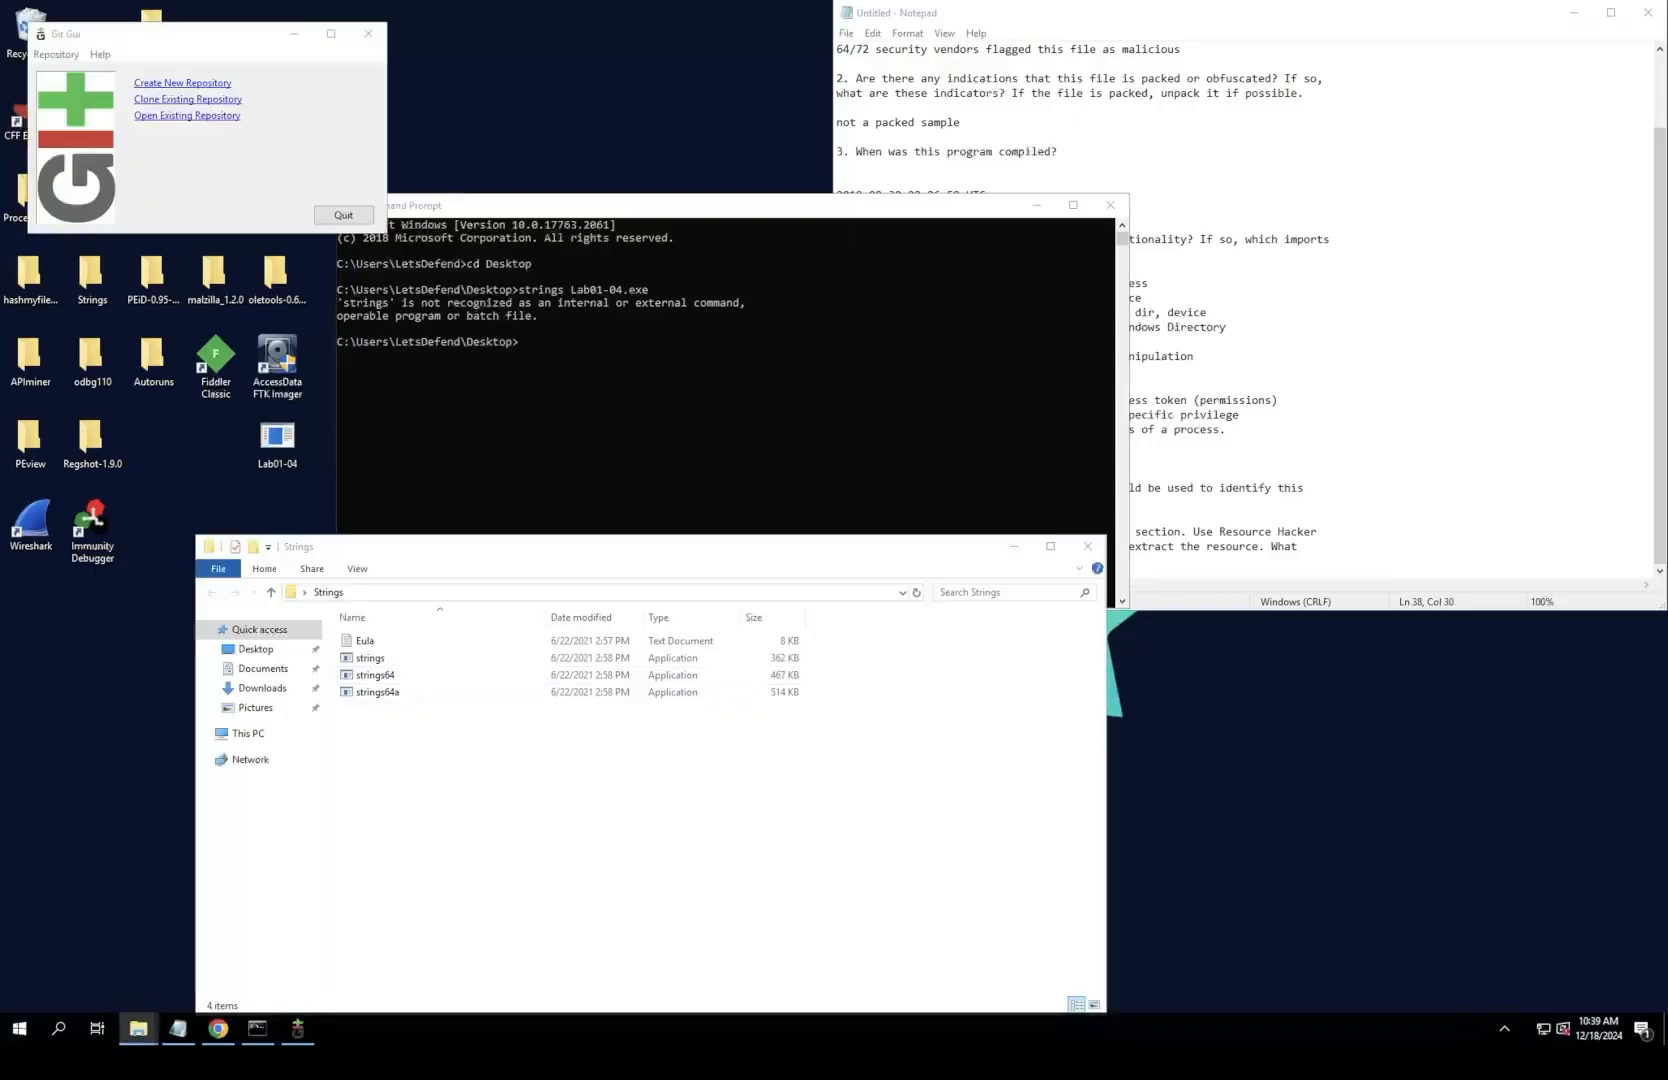
{"action": "left_click", "coordinate": [344, 215]}
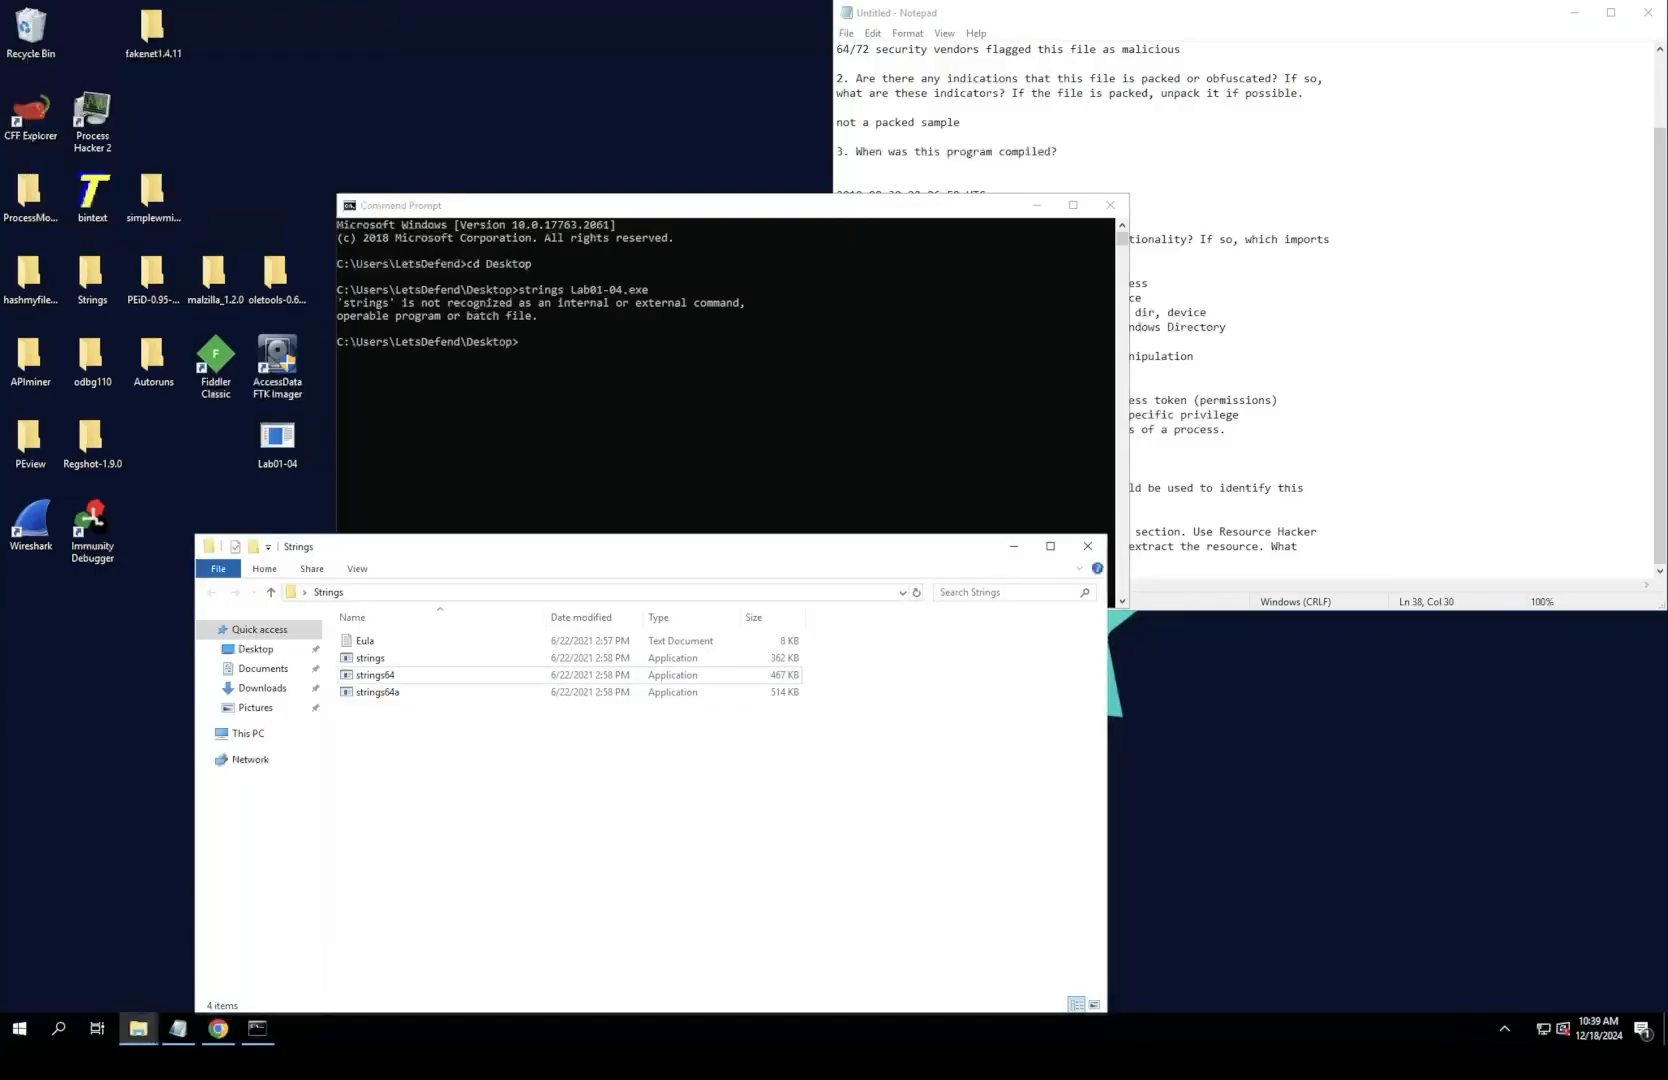
{"action": "key", "text": "alt+Tab"}
{"action": "left_click", "coordinate": [521, 327]}
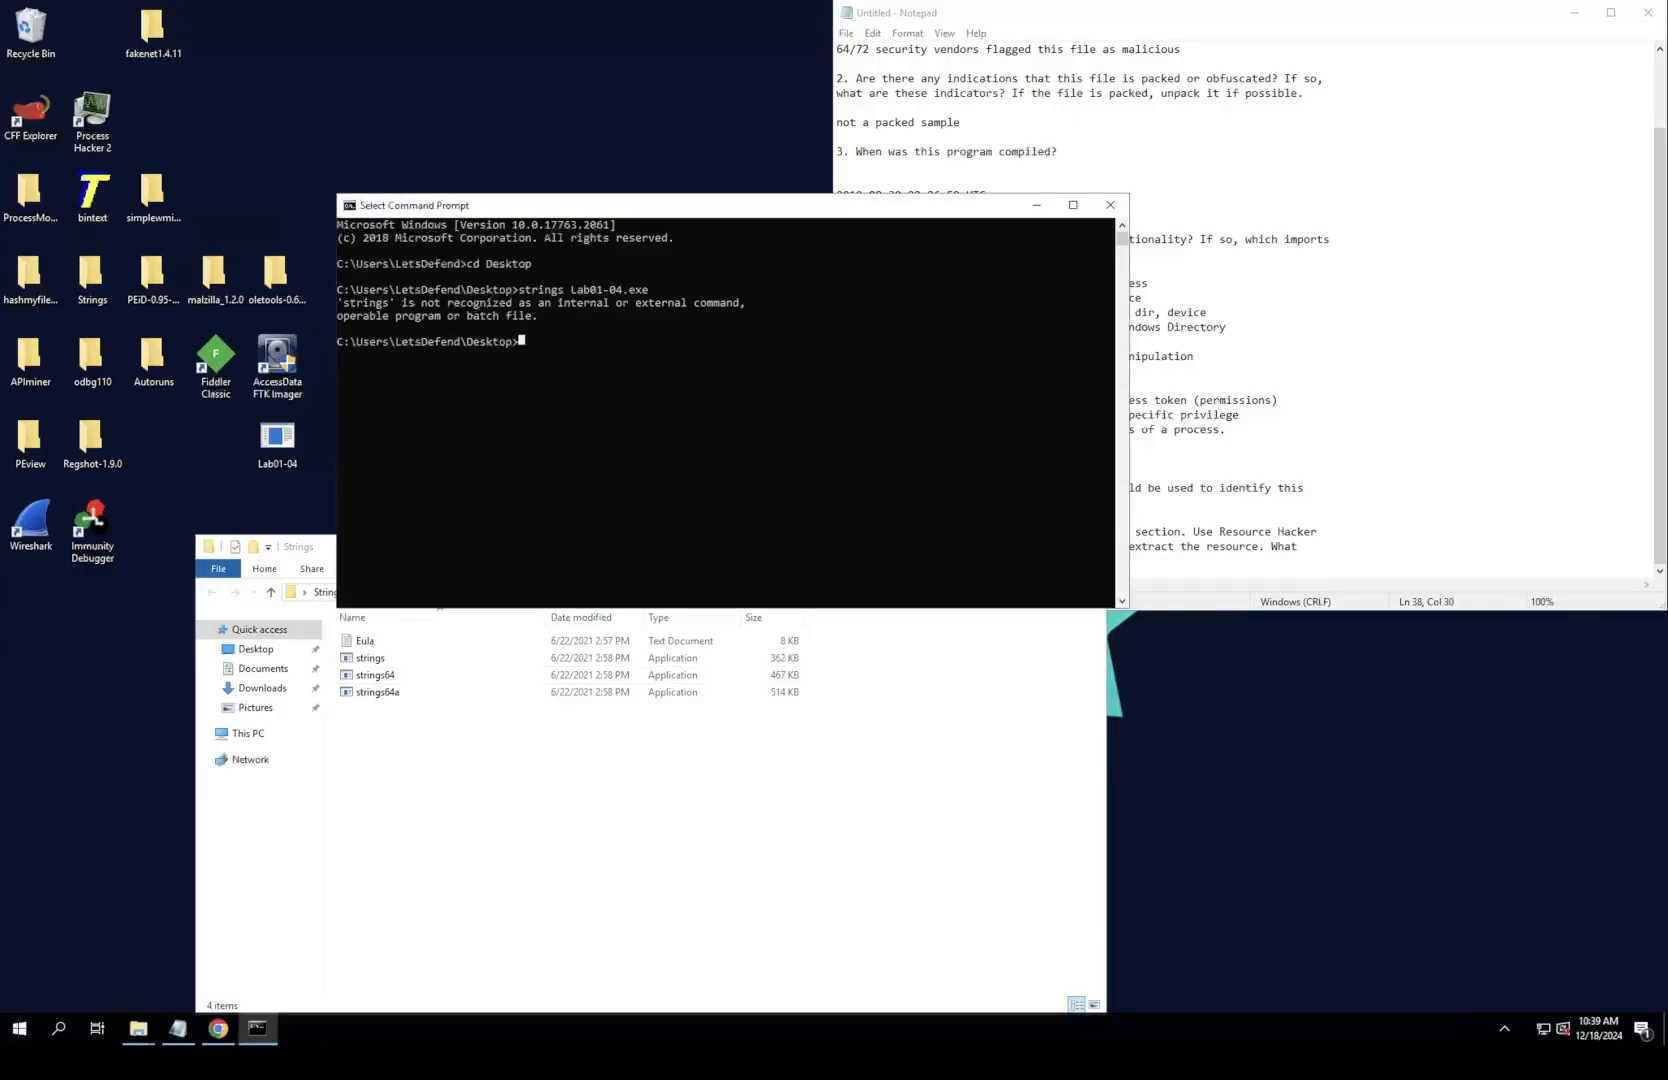
{"action": "type", "text": "cd Strings"}
{"action": "key", "text": "Return"}
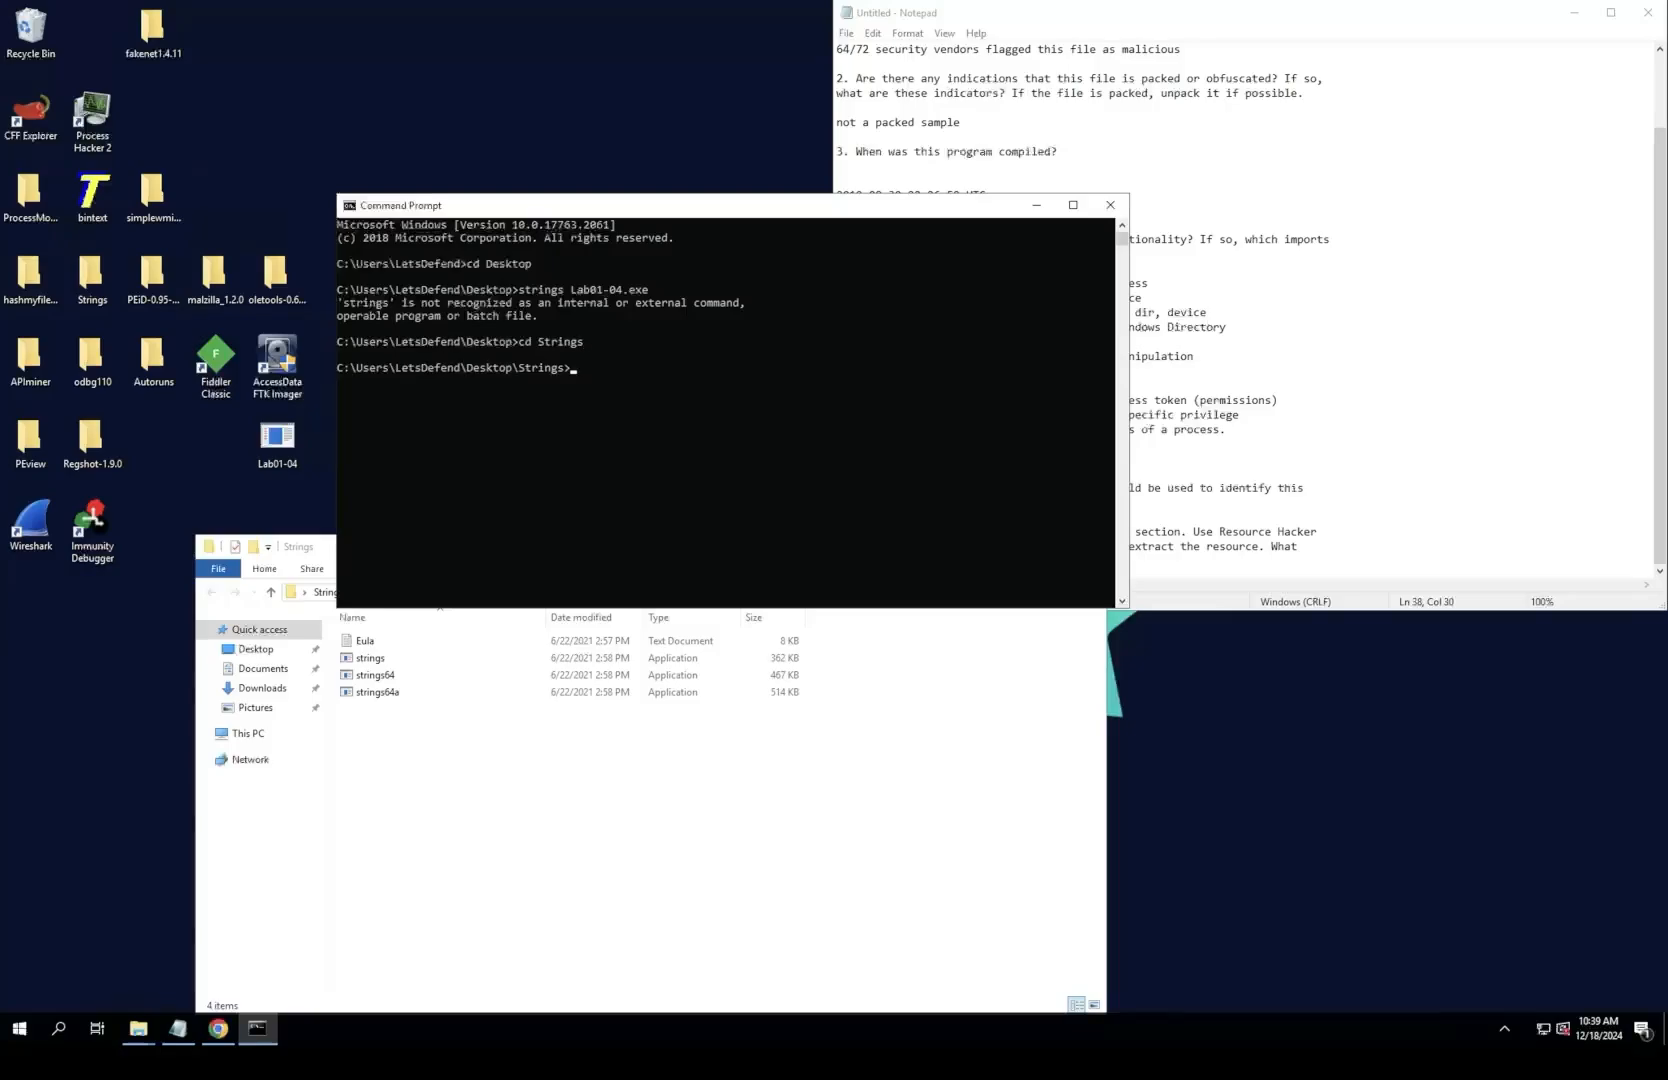
Step: Try to extract the sample's strings with "strings ./Lab01-04.exe" from the Strings directory
{"action": "type", "text": "strings ./Lab01-04.3xe"}
{"action": "key", "text": "Return"}
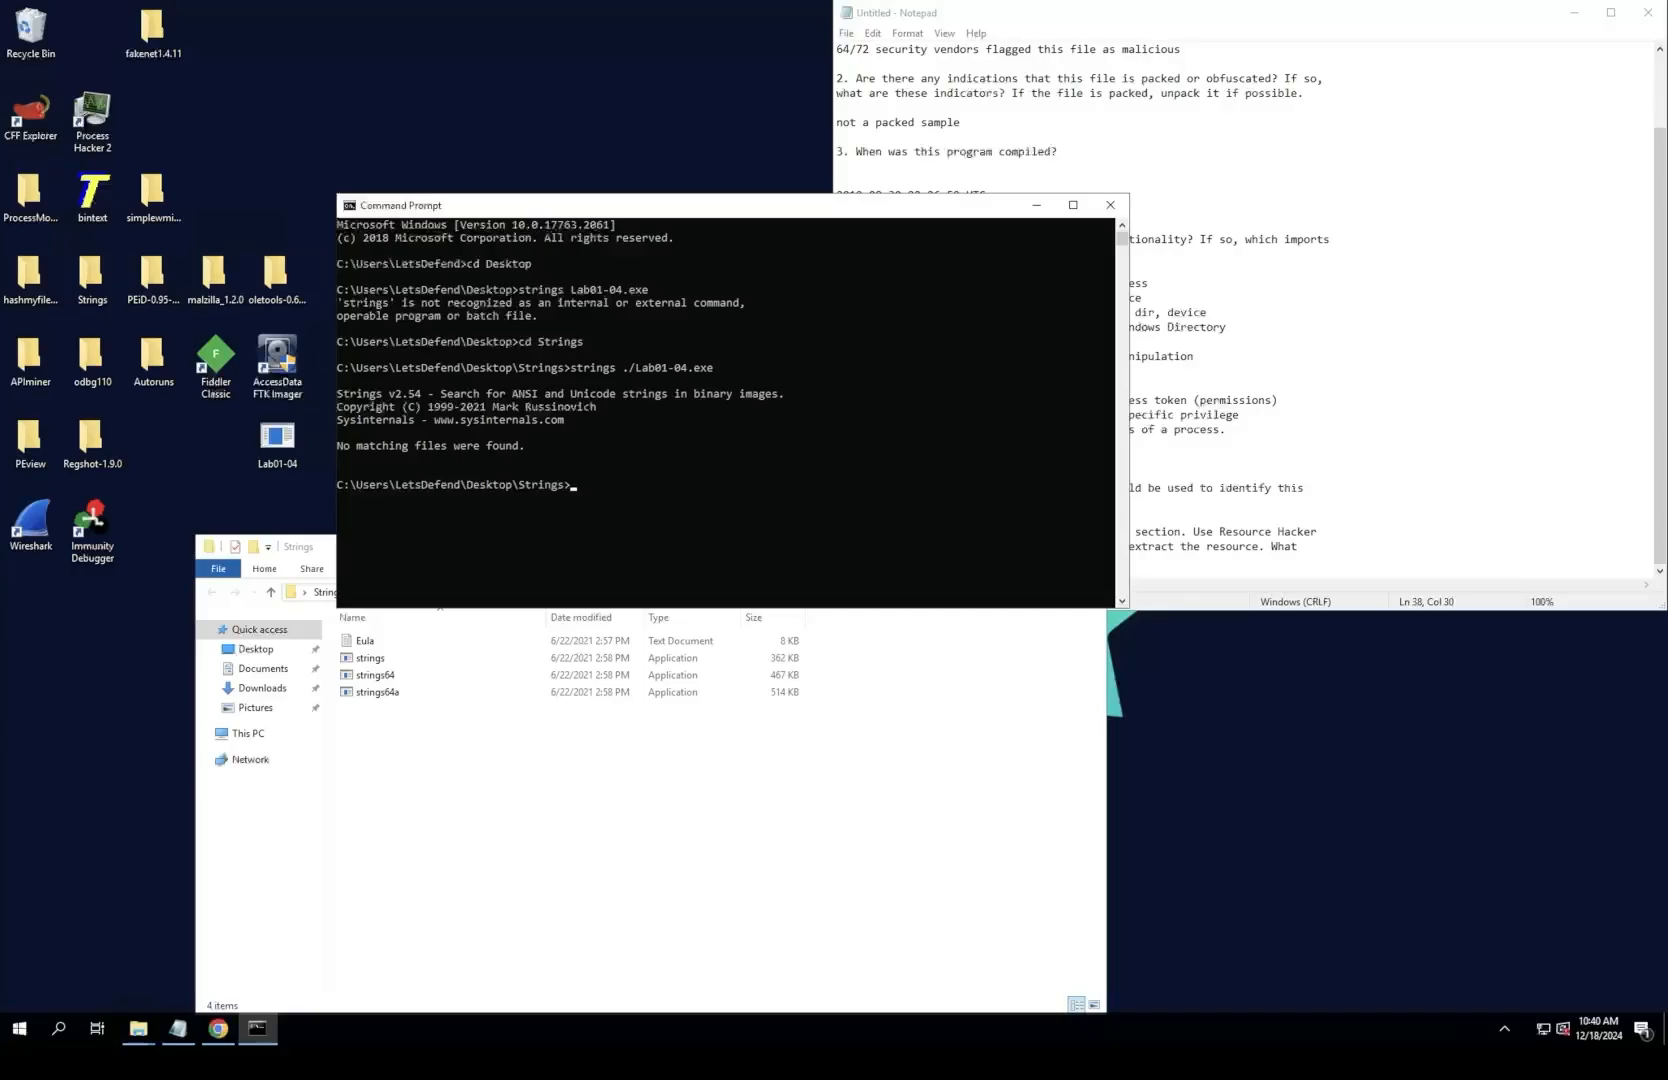
Step: Correct the previous command's path to the parent directory and run "strings ../Lab01-04.exe"
{"action": "left_click", "coordinate": [593, 485]}
{"action": "left_click", "coordinate": [580, 485]}
{"action": "left_click", "coordinate": [573, 484]}
{"action": "key", "text": "Up"}
{"action": "key", "text": "Left"}
{"action": "key", "text": "Left"}
{"action": "key", "text": "Left"}
{"action": "key", "text": "Left"}
{"action": "key", "text": "Left"}
{"action": "key", "text": "Left"}
{"action": "key", "text": "Left"}
{"action": "key", "text": "Return"}
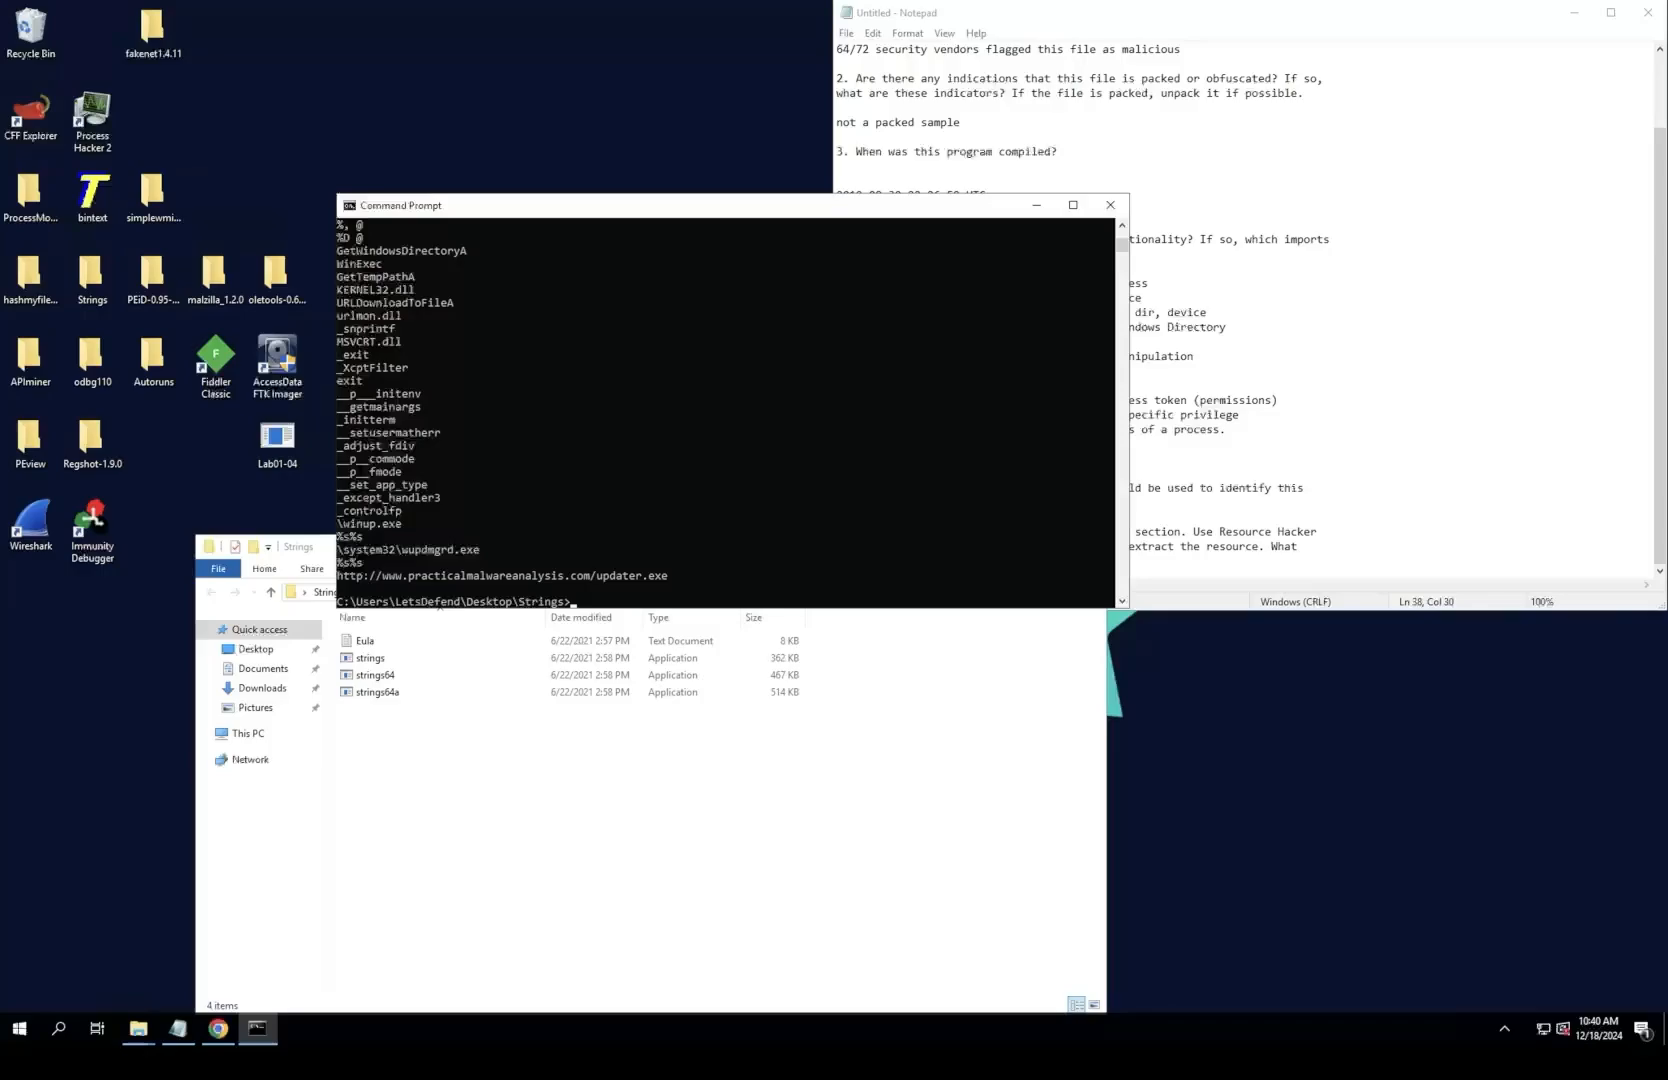
Step: Maximize the Command Prompt and examine the extracted strings from the start of the output through the imported functions and the winlogon.exe entry
{"action": "left_click_drag", "start_coordinate": [1005, 205], "coordinate": [972, 139]}
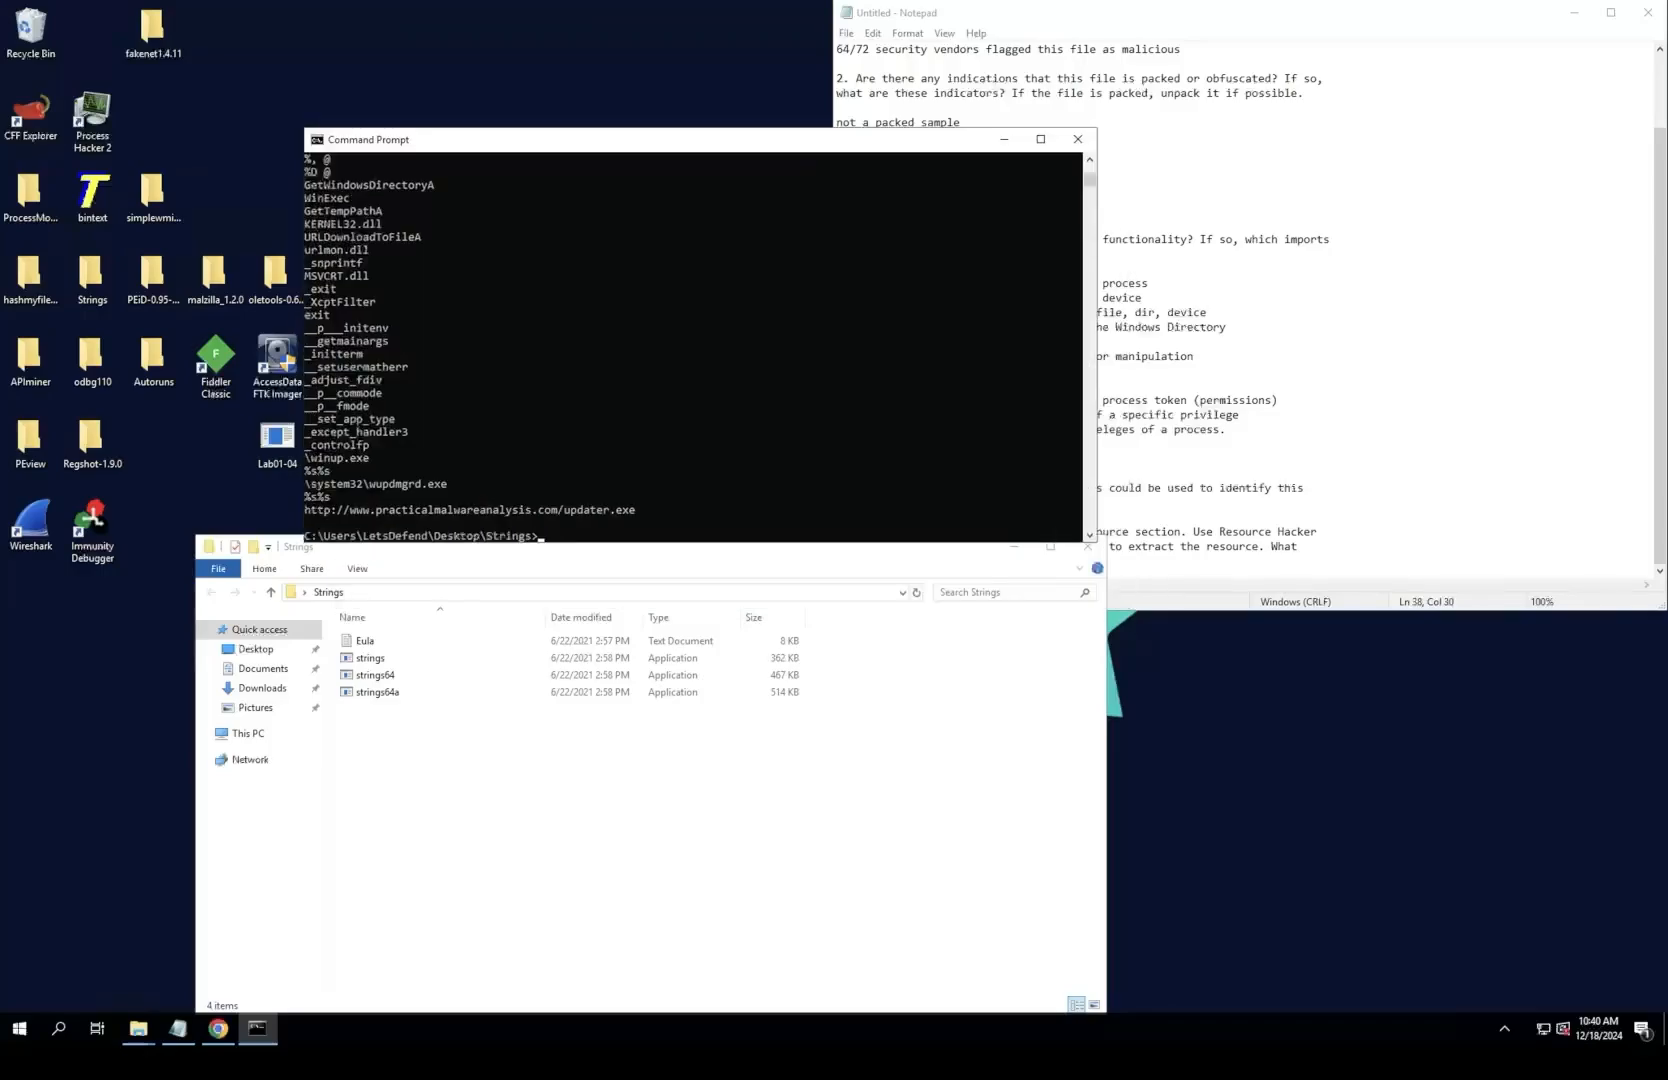
{"action": "left_click", "coordinate": [1040, 139]}
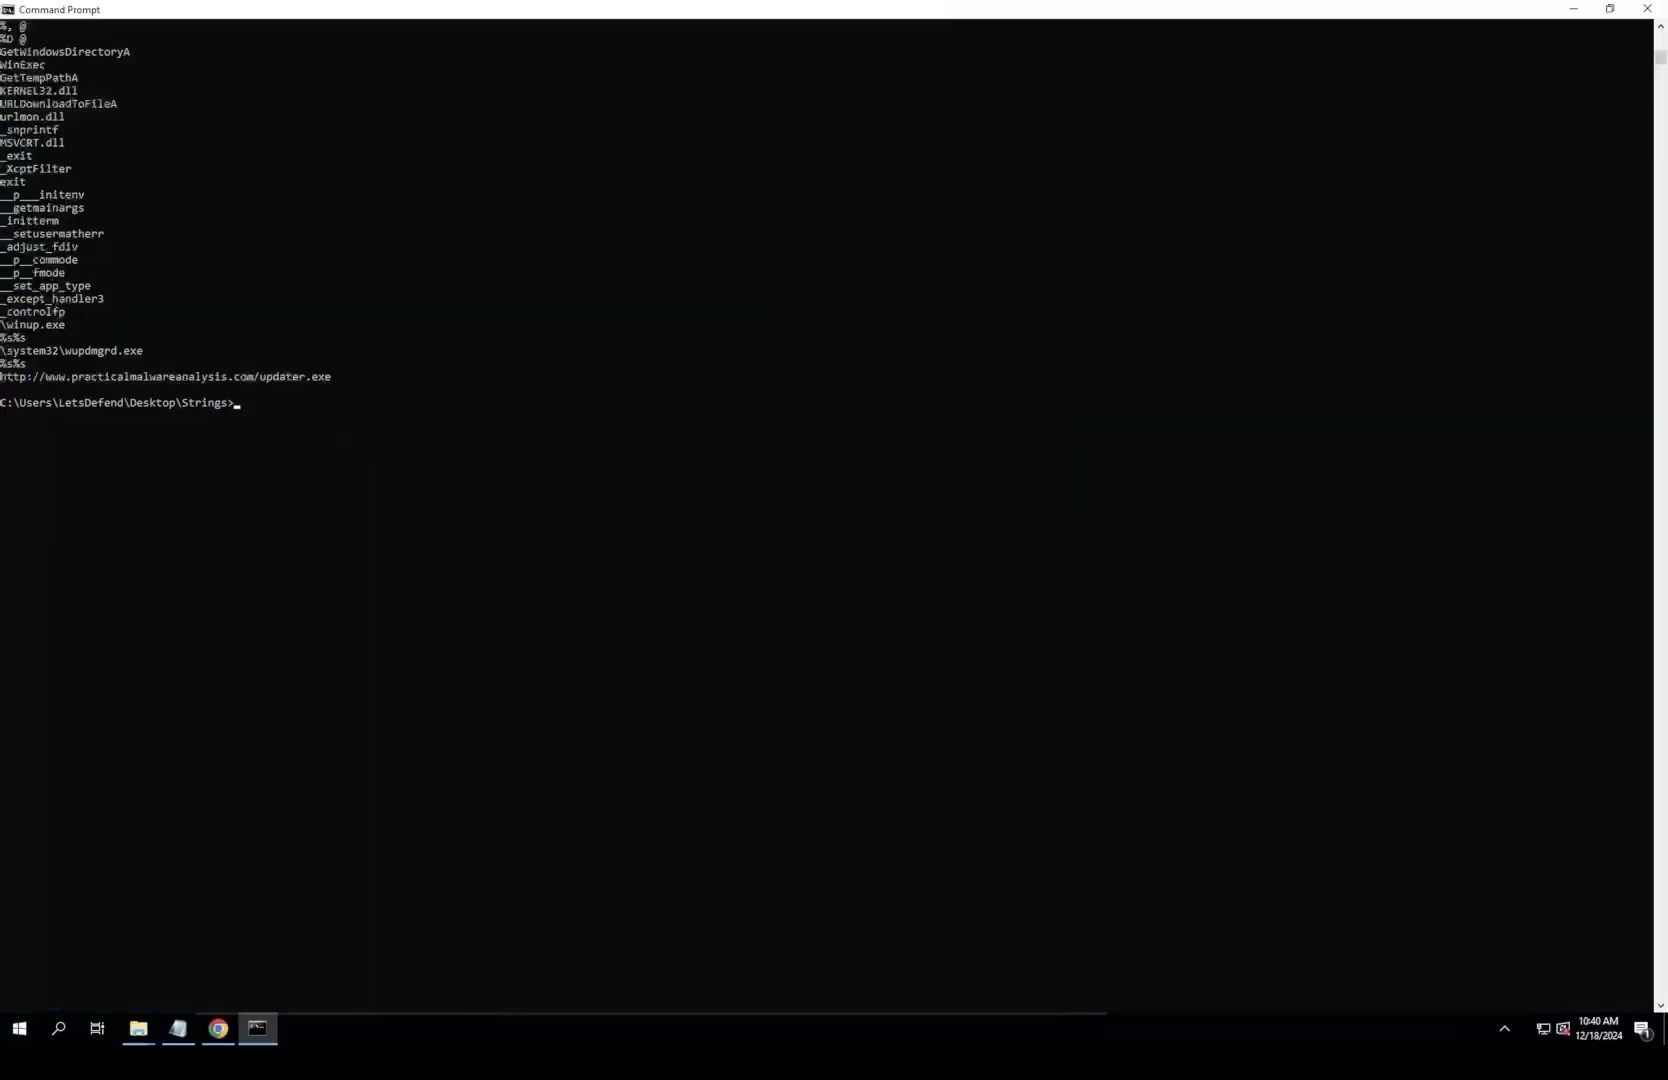
{"action": "scroll", "coordinate": [826, 515], "scroll_direction": "up", "scroll_amount": 20}
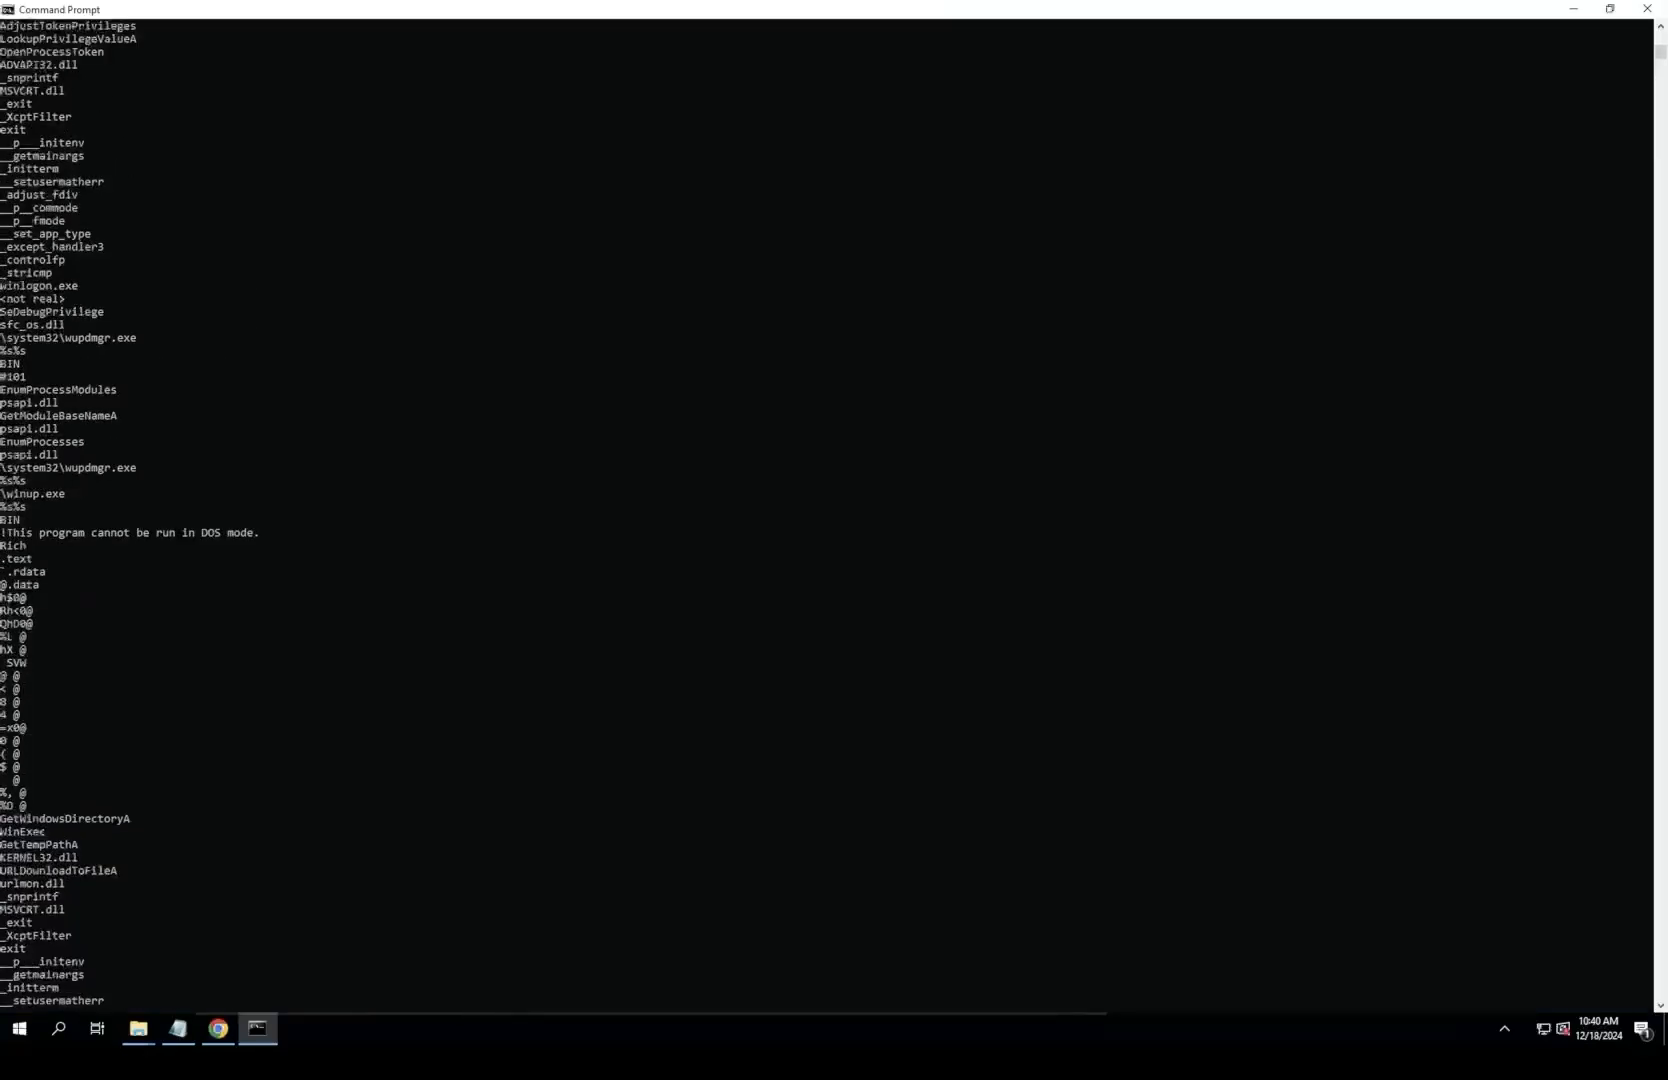
{"action": "scroll", "coordinate": [826, 515], "scroll_direction": "down", "scroll_amount": 5}
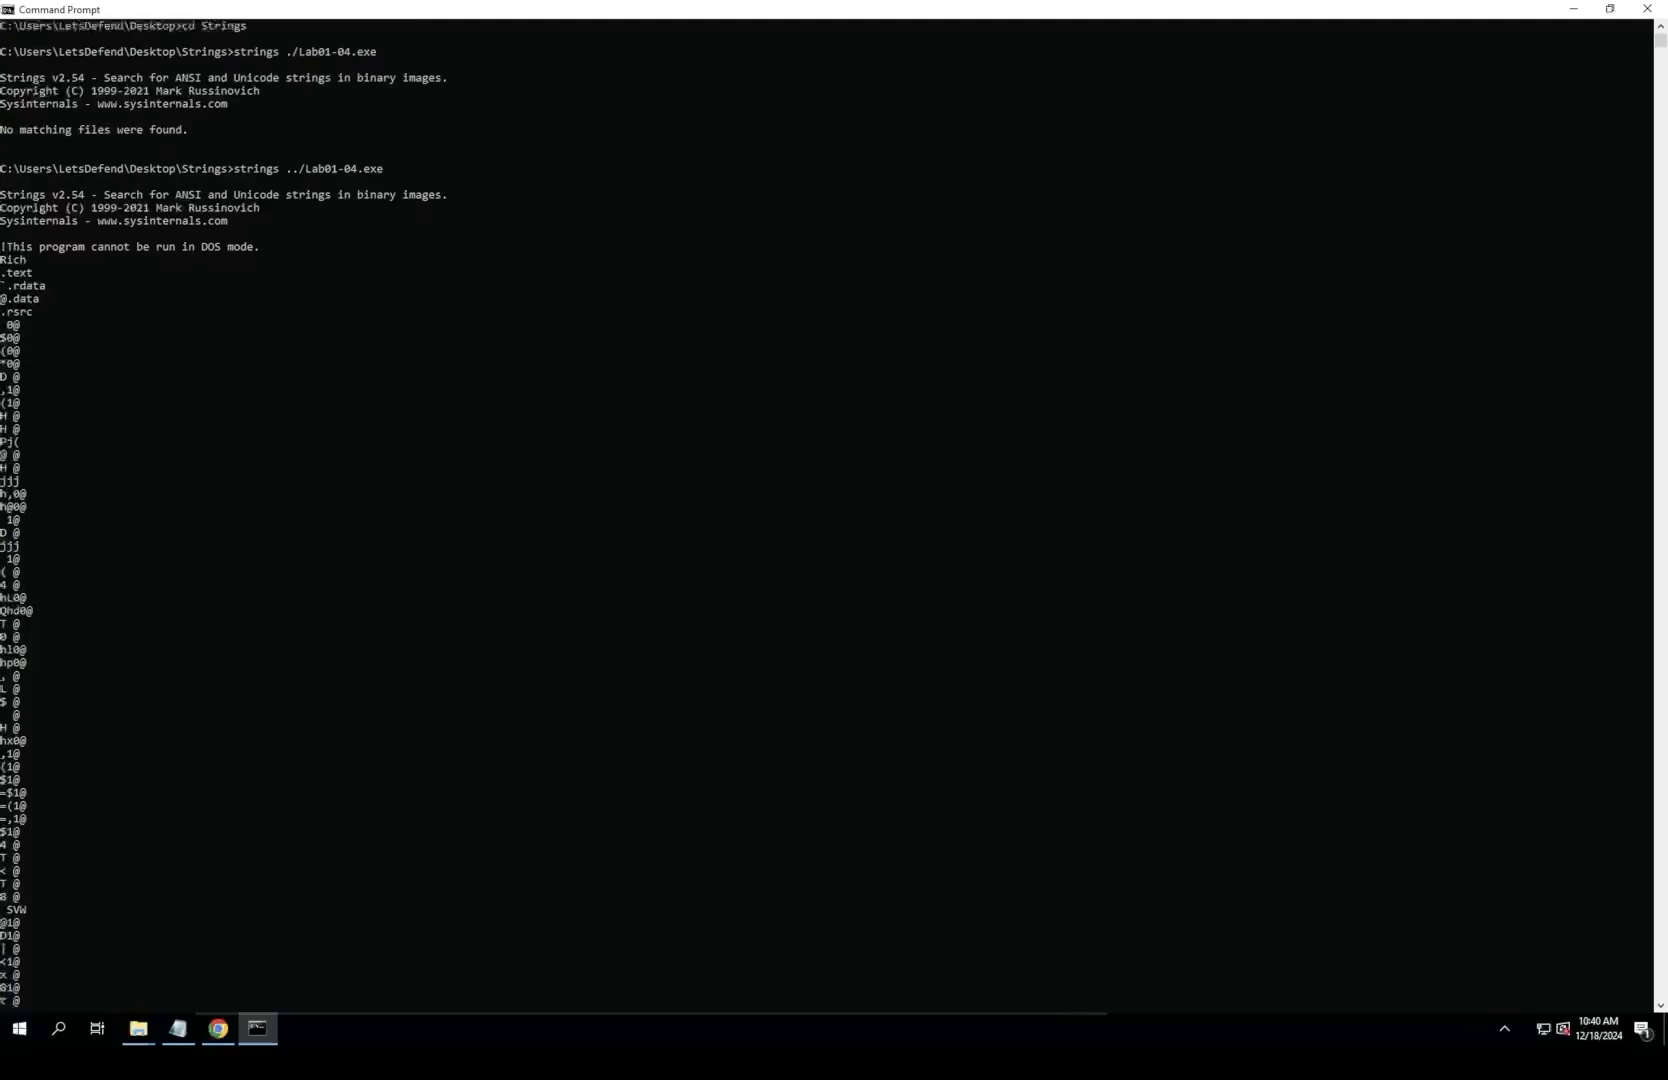
{"action": "scroll", "coordinate": [826, 515], "scroll_direction": "down", "scroll_amount": 1}
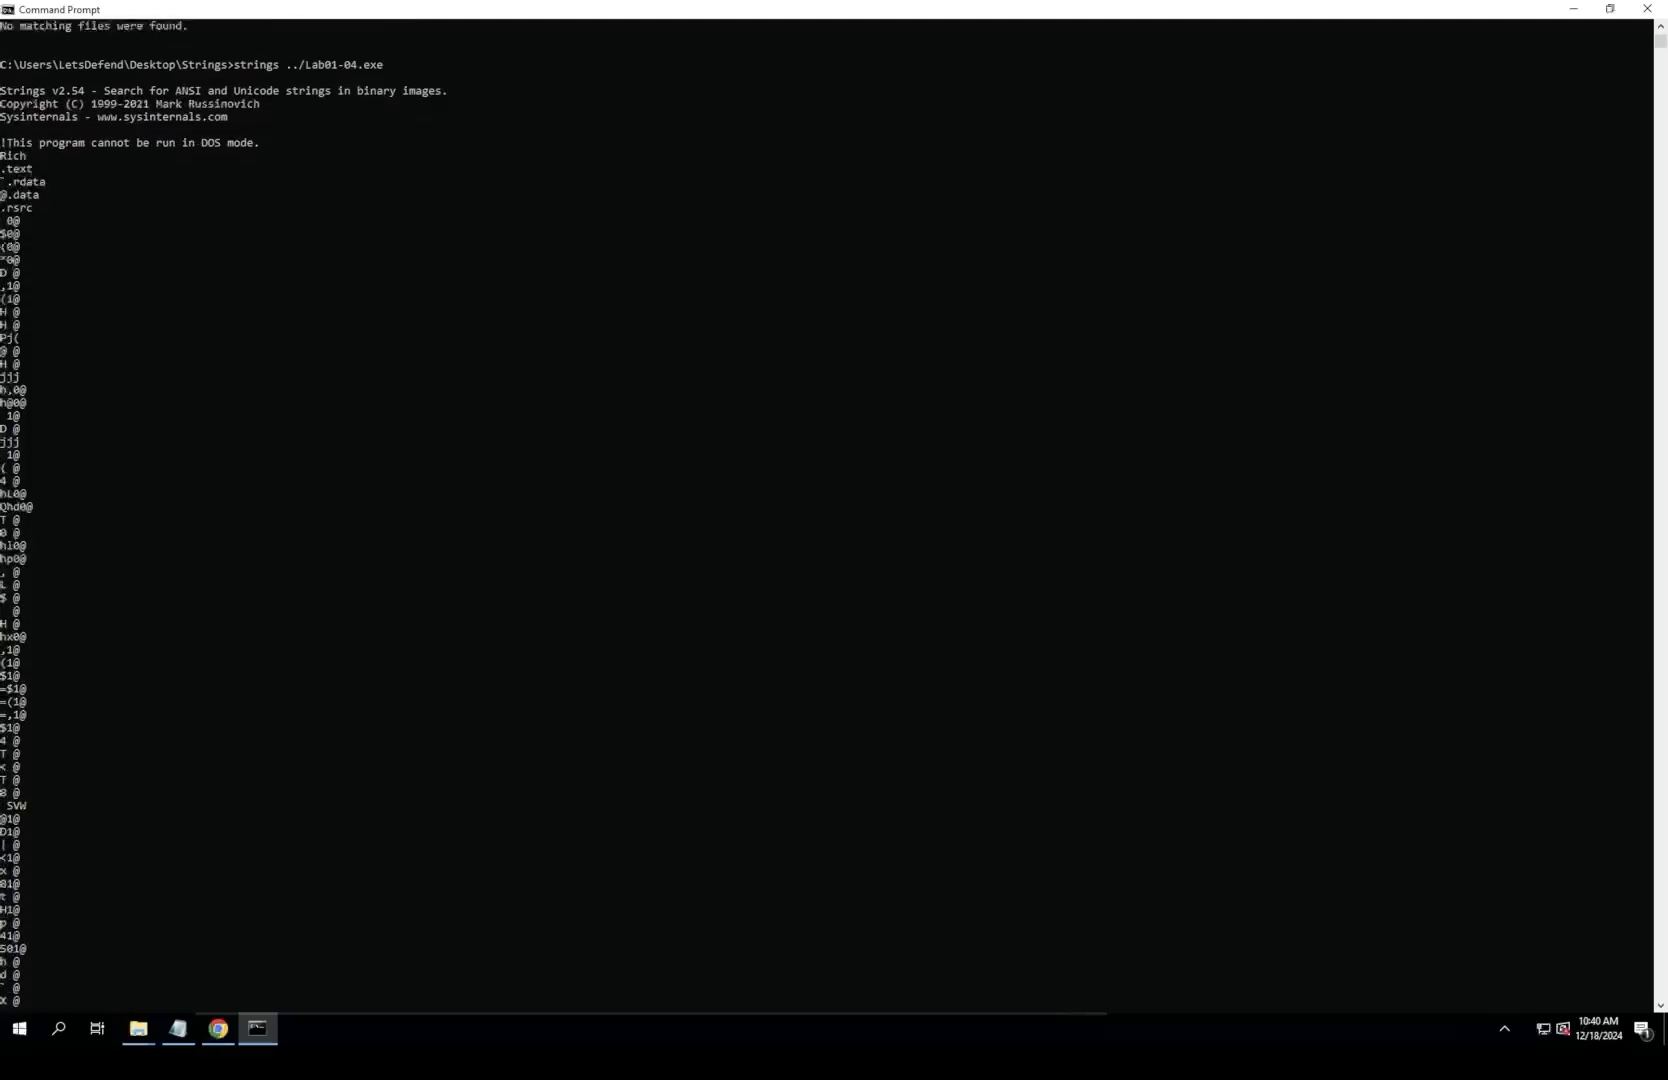
{"action": "scroll", "coordinate": [826, 515], "scroll_direction": "down", "scroll_amount": 6}
{"action": "scroll", "coordinate": [826, 515], "scroll_direction": "down", "scroll_amount": 1}
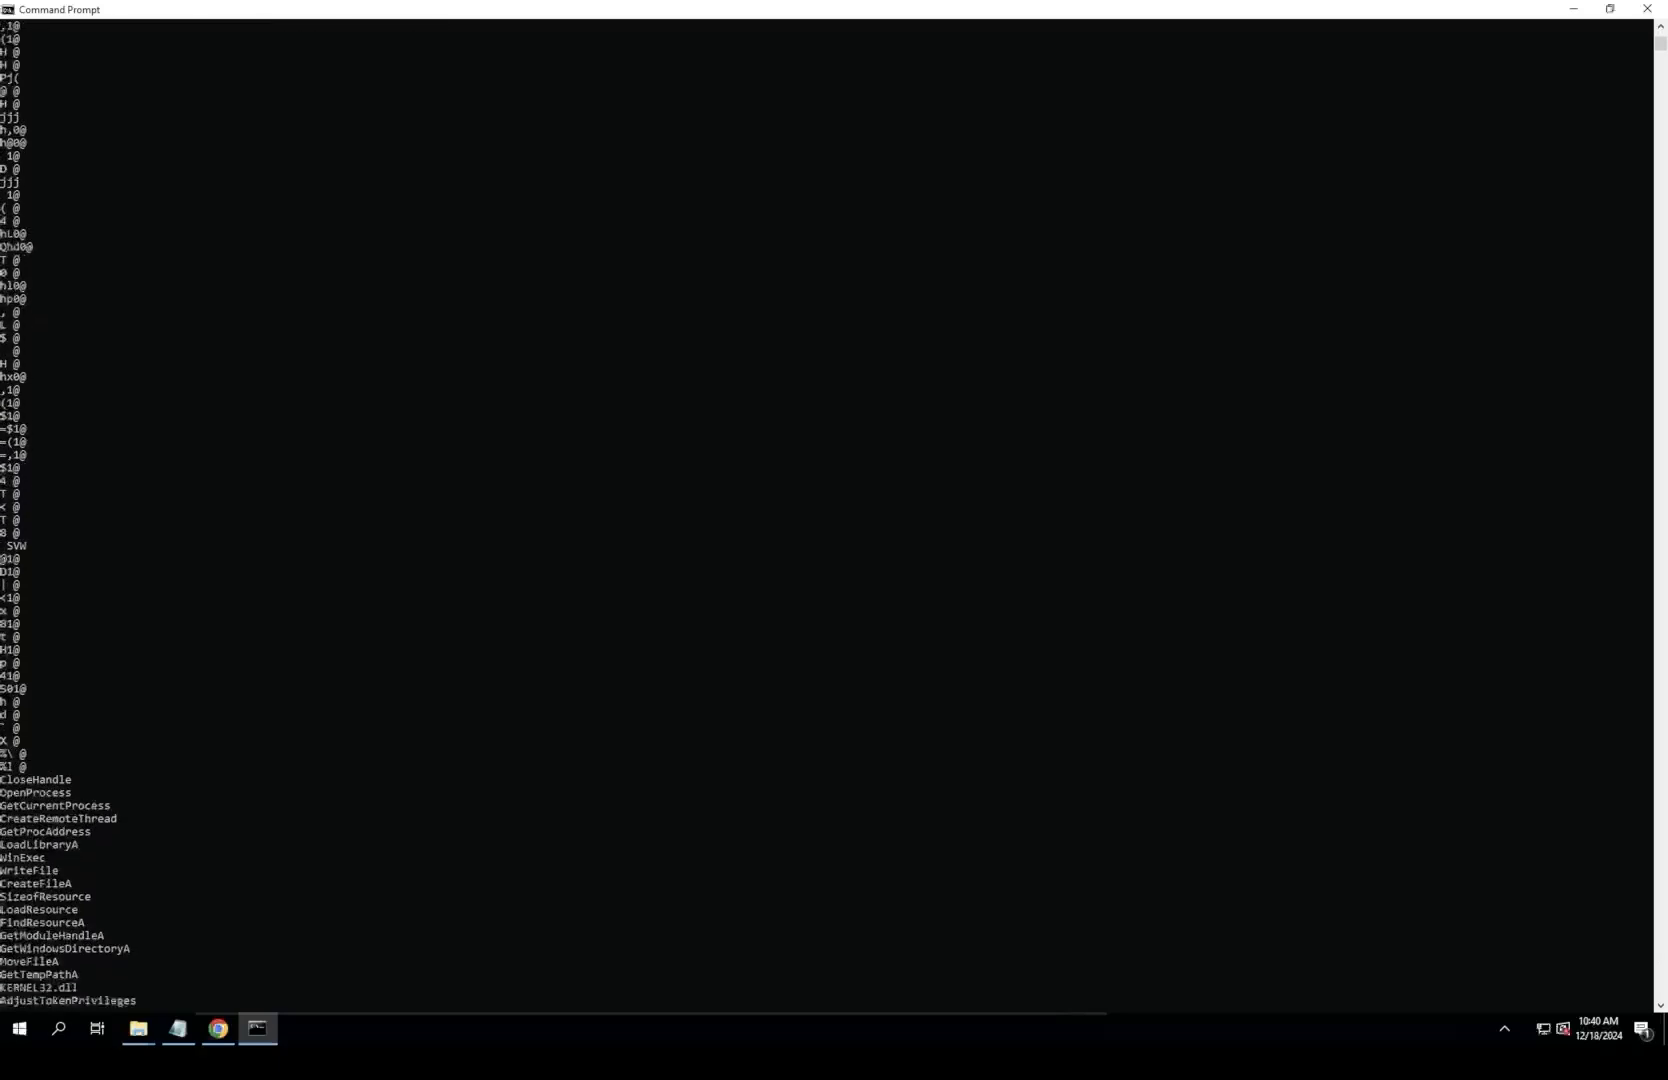
{"action": "scroll", "coordinate": [826, 515], "scroll_direction": "down", "scroll_amount": 9}
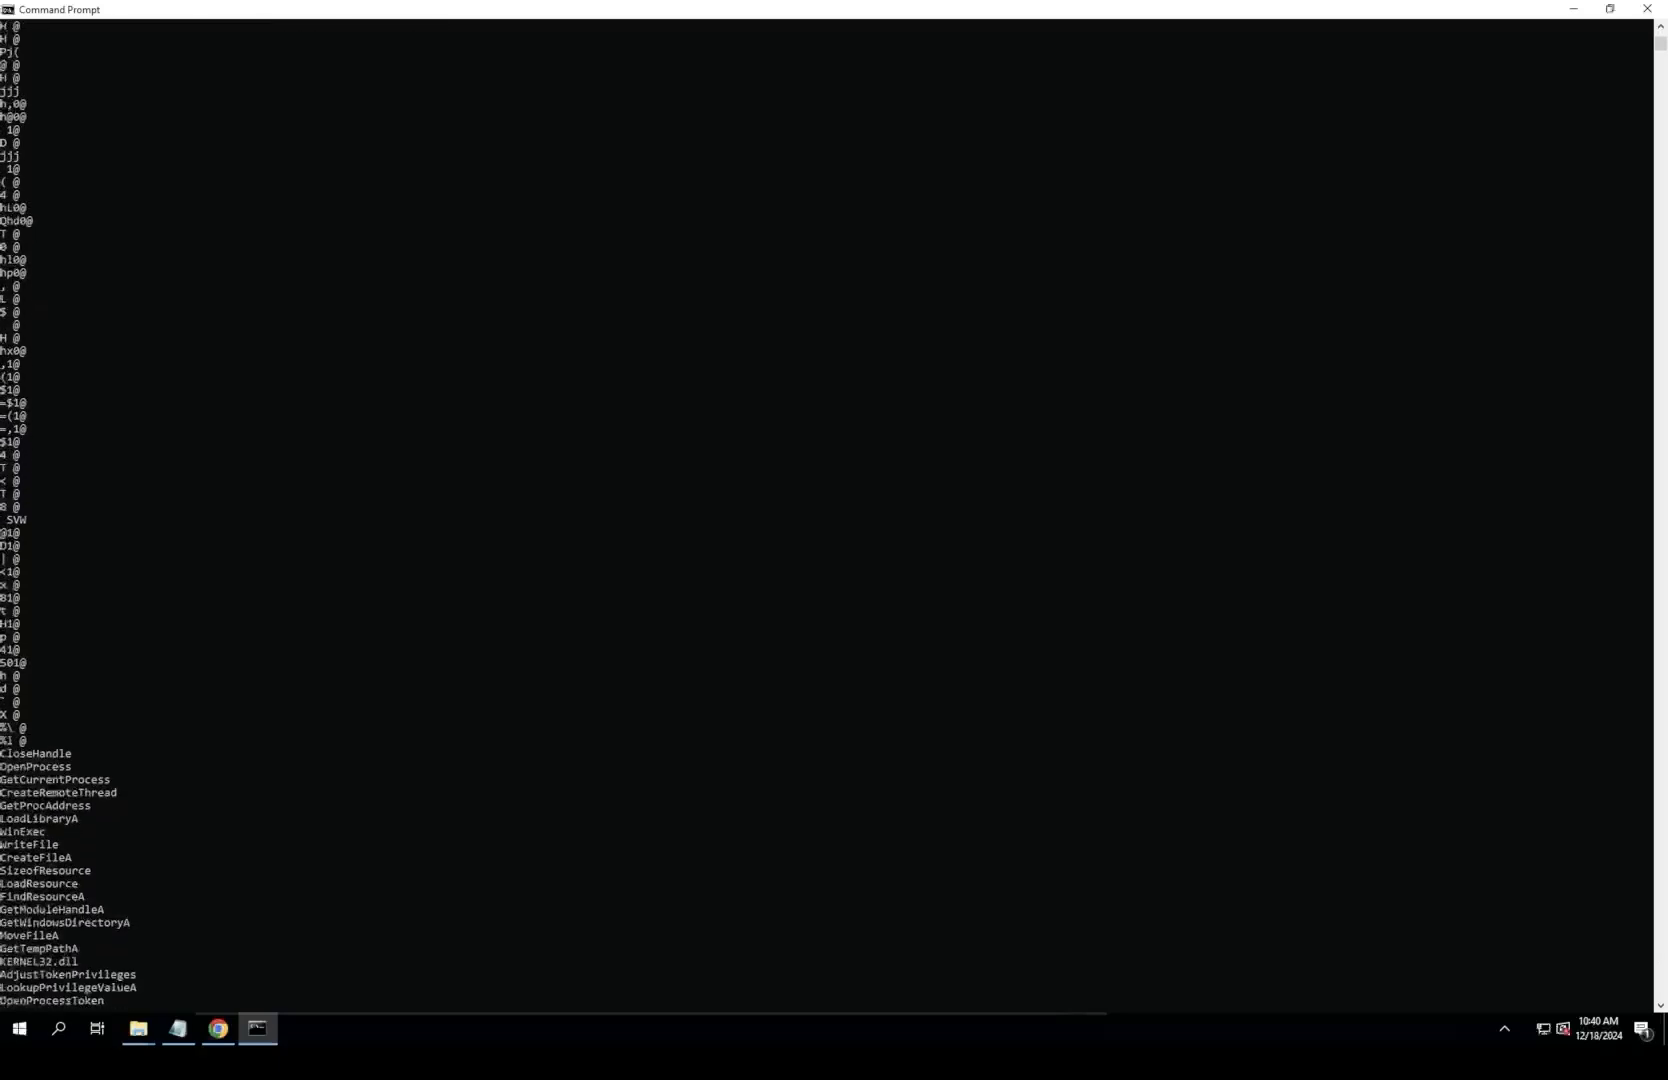
{"action": "left_click_drag", "start_coordinate": [2, 883], "coordinate": [85, 884]}
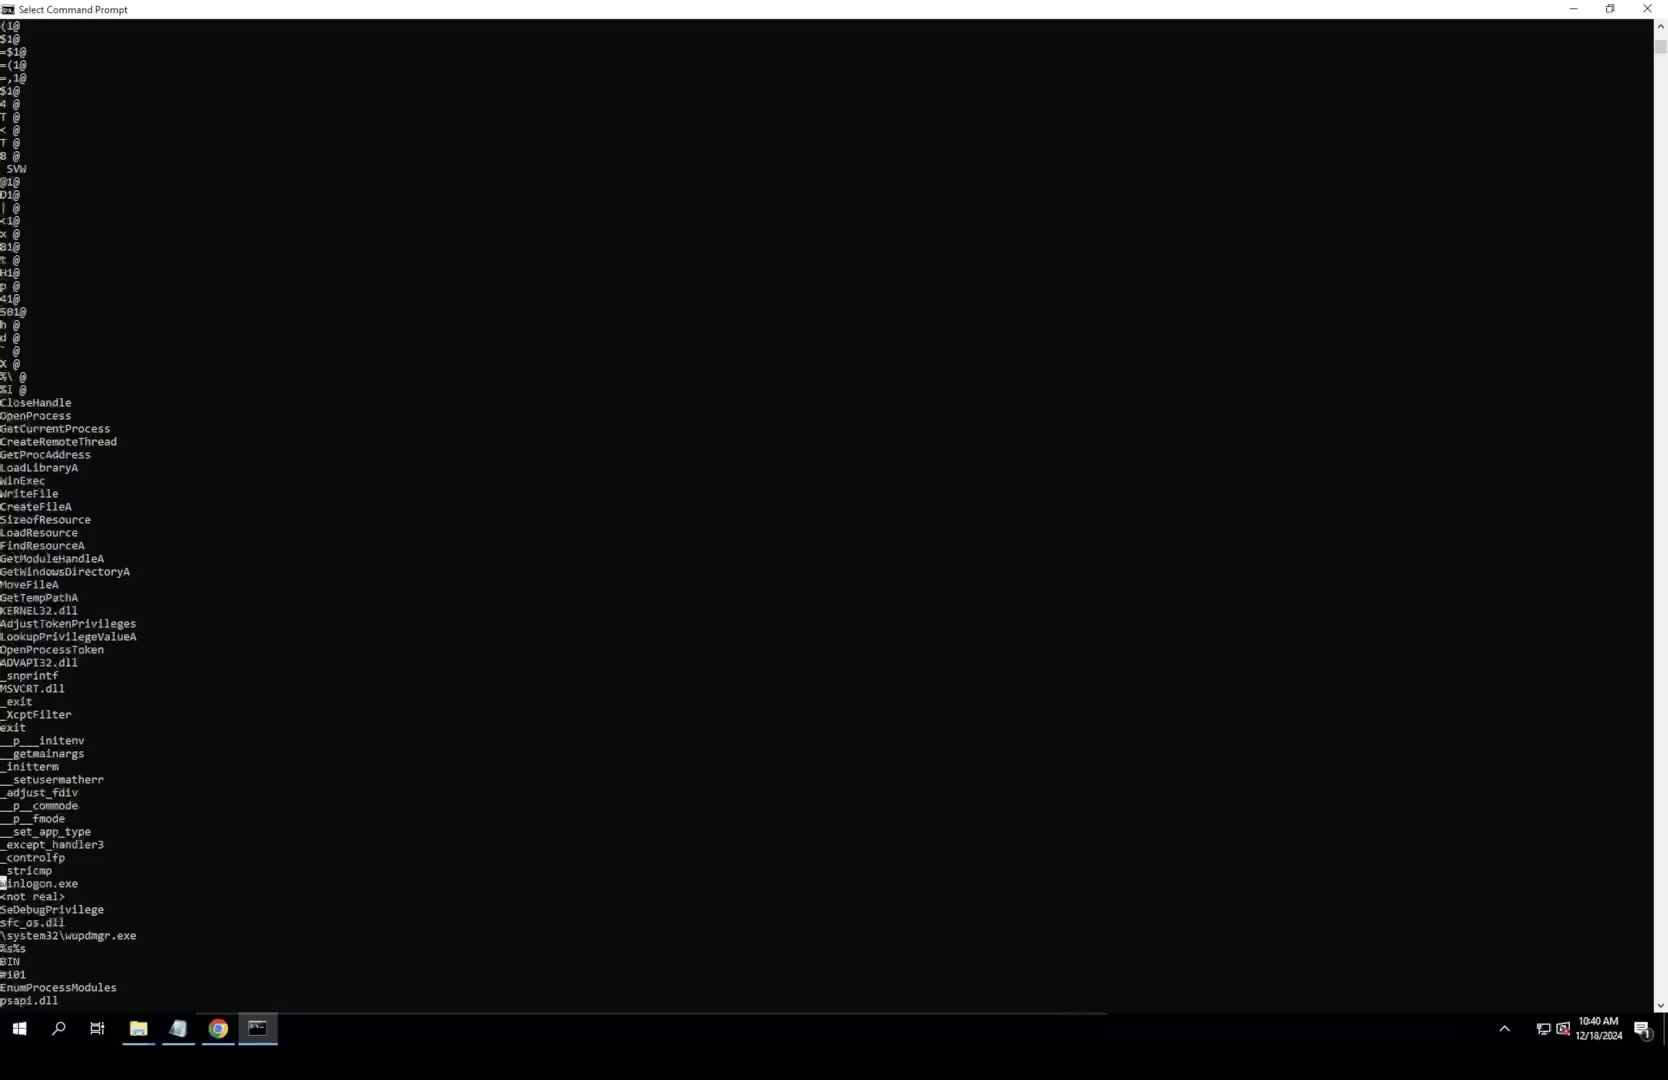
{"action": "key", "text": "Escape"}
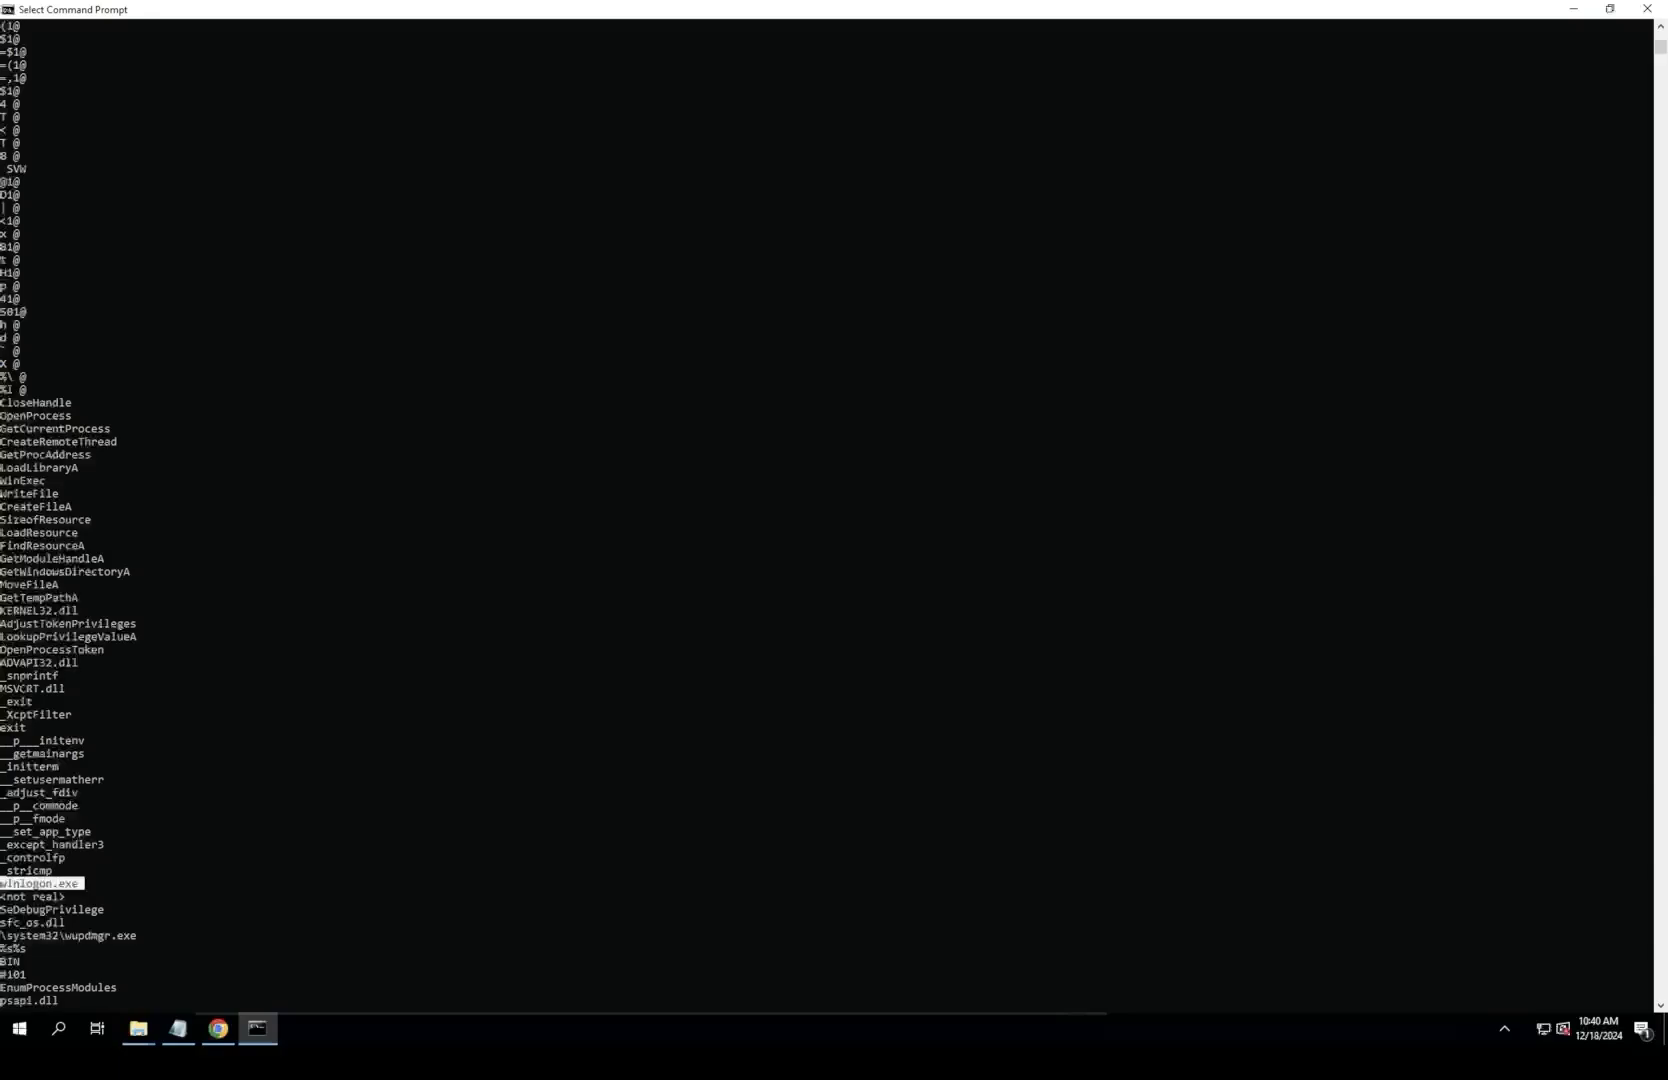
Step: Copy winlogon.exe from the strings output and paste it on a new line under question 5 in Notepad
{"action": "key", "text": "Escape"}
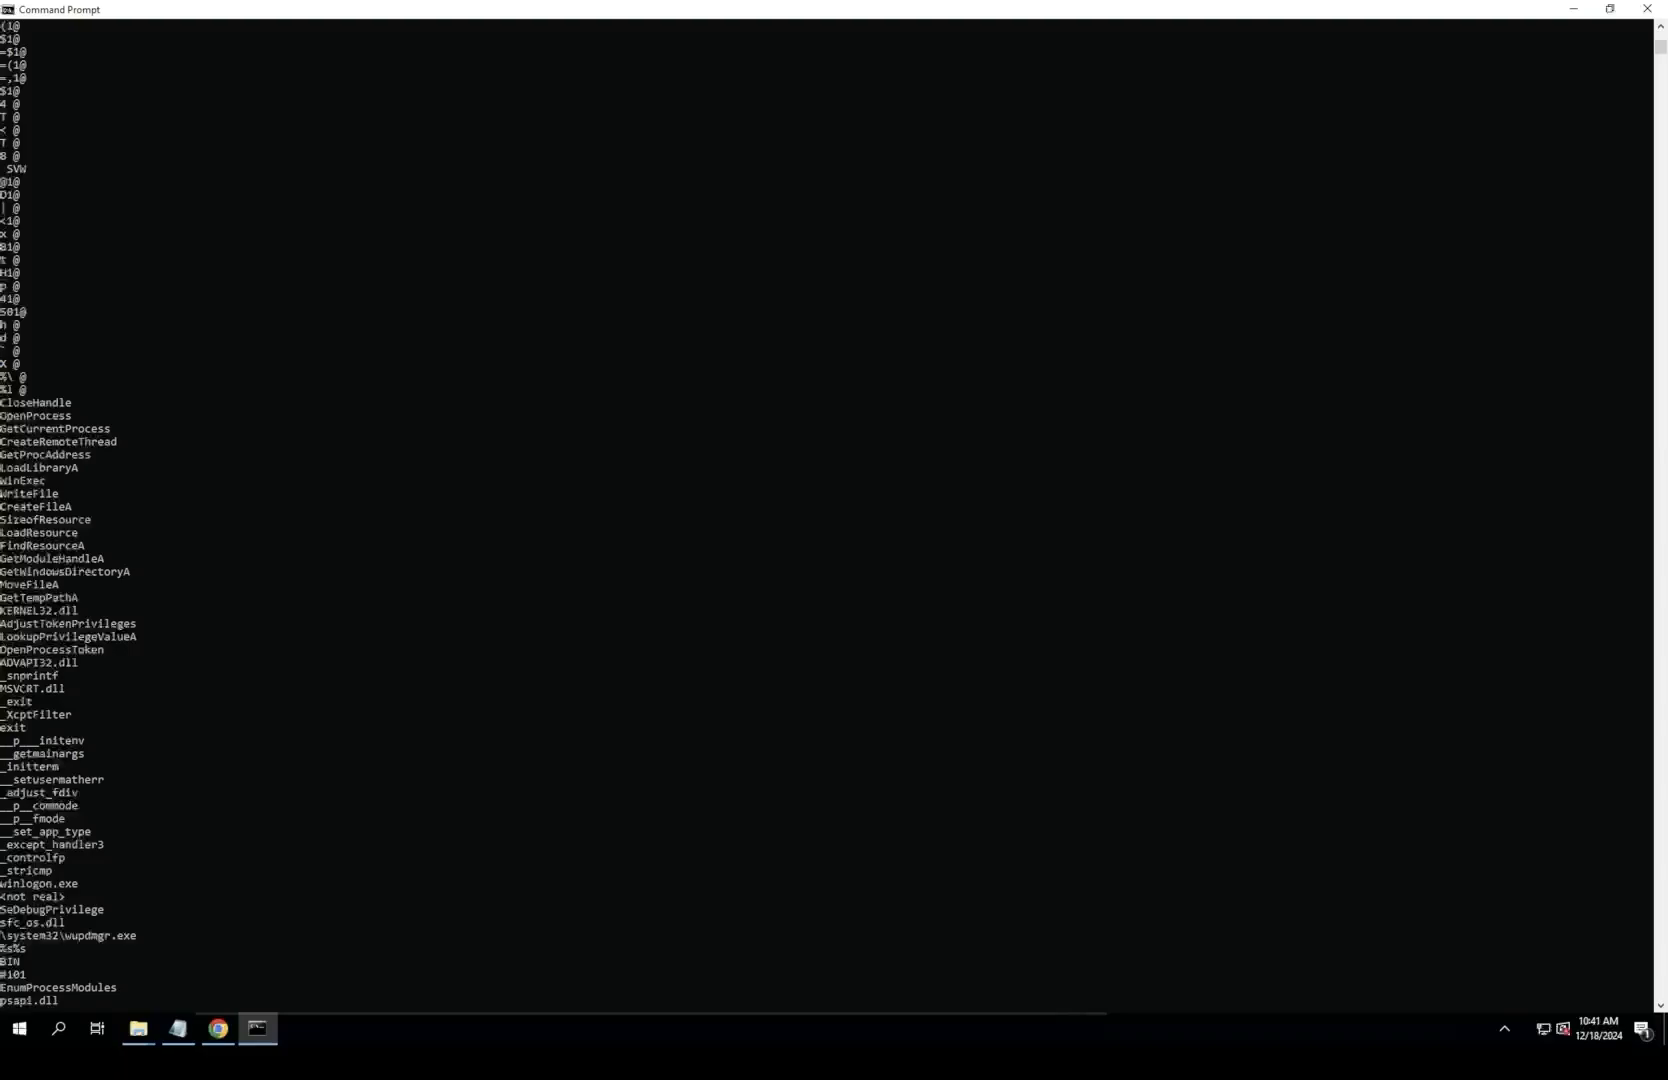
{"action": "left_click", "coordinate": [178, 1028]}
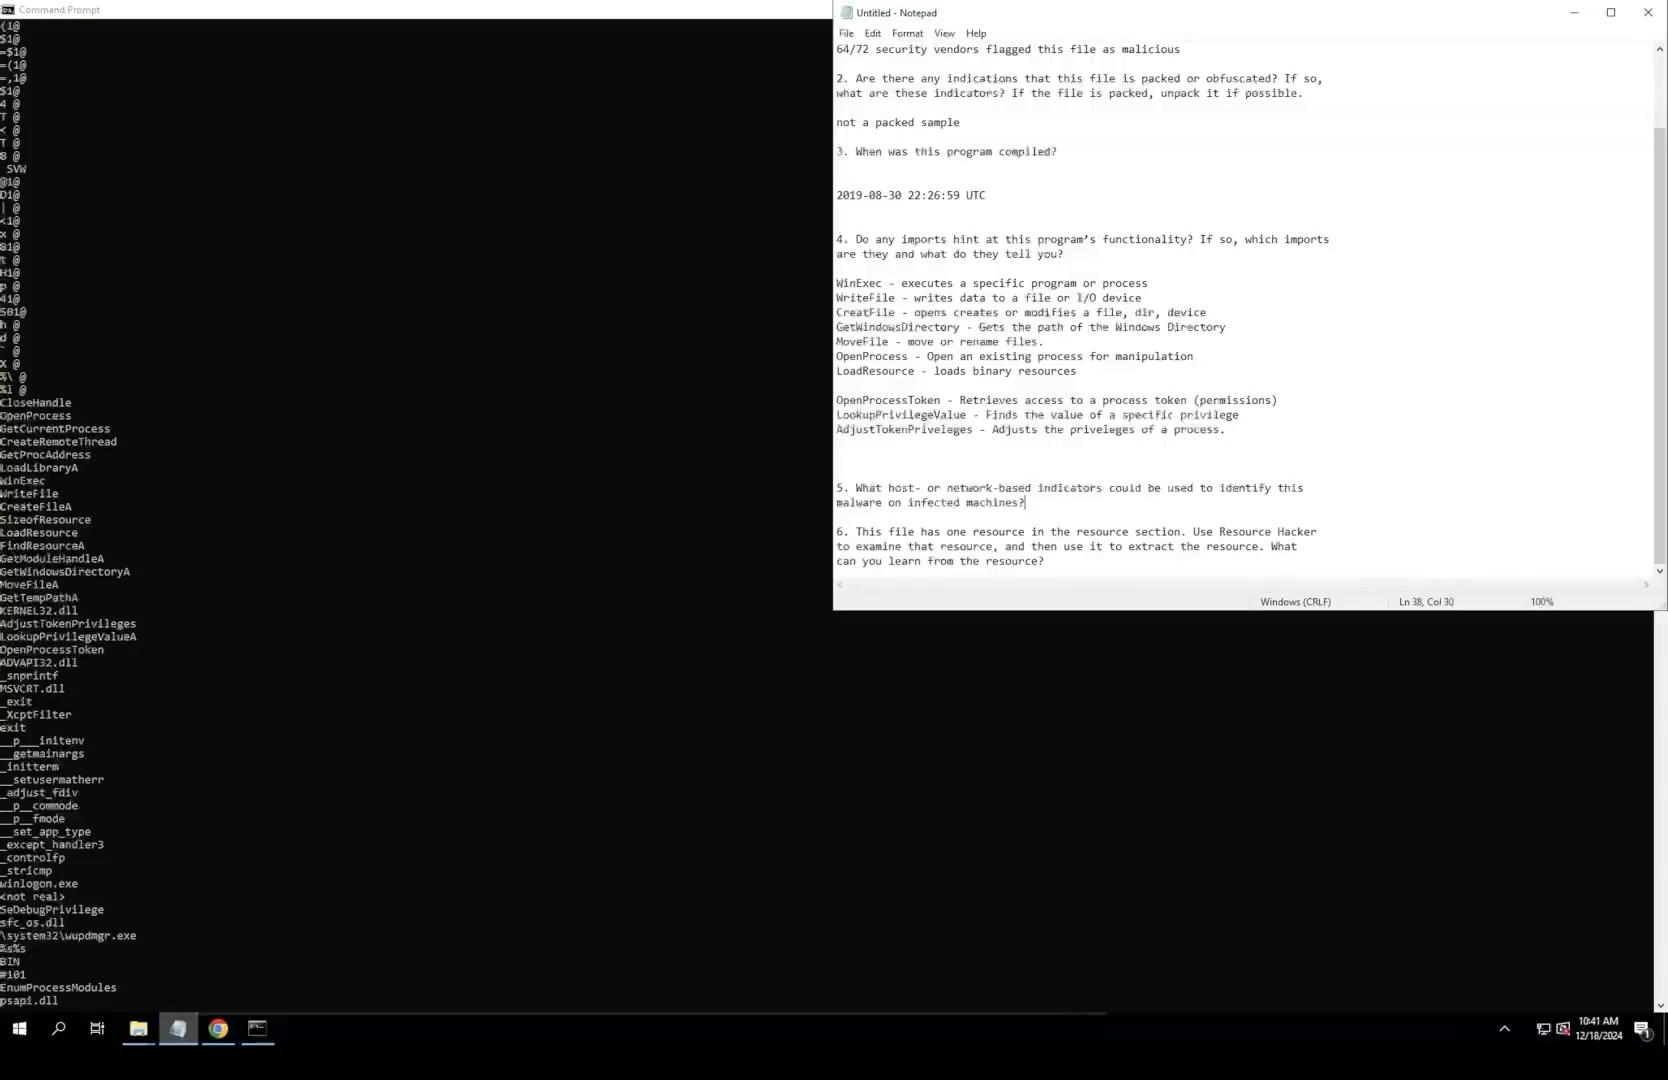
{"action": "key", "text": "Return"}
{"action": "type", "text": "winlogon.exe"}
{"action": "key", "text": "Return"}
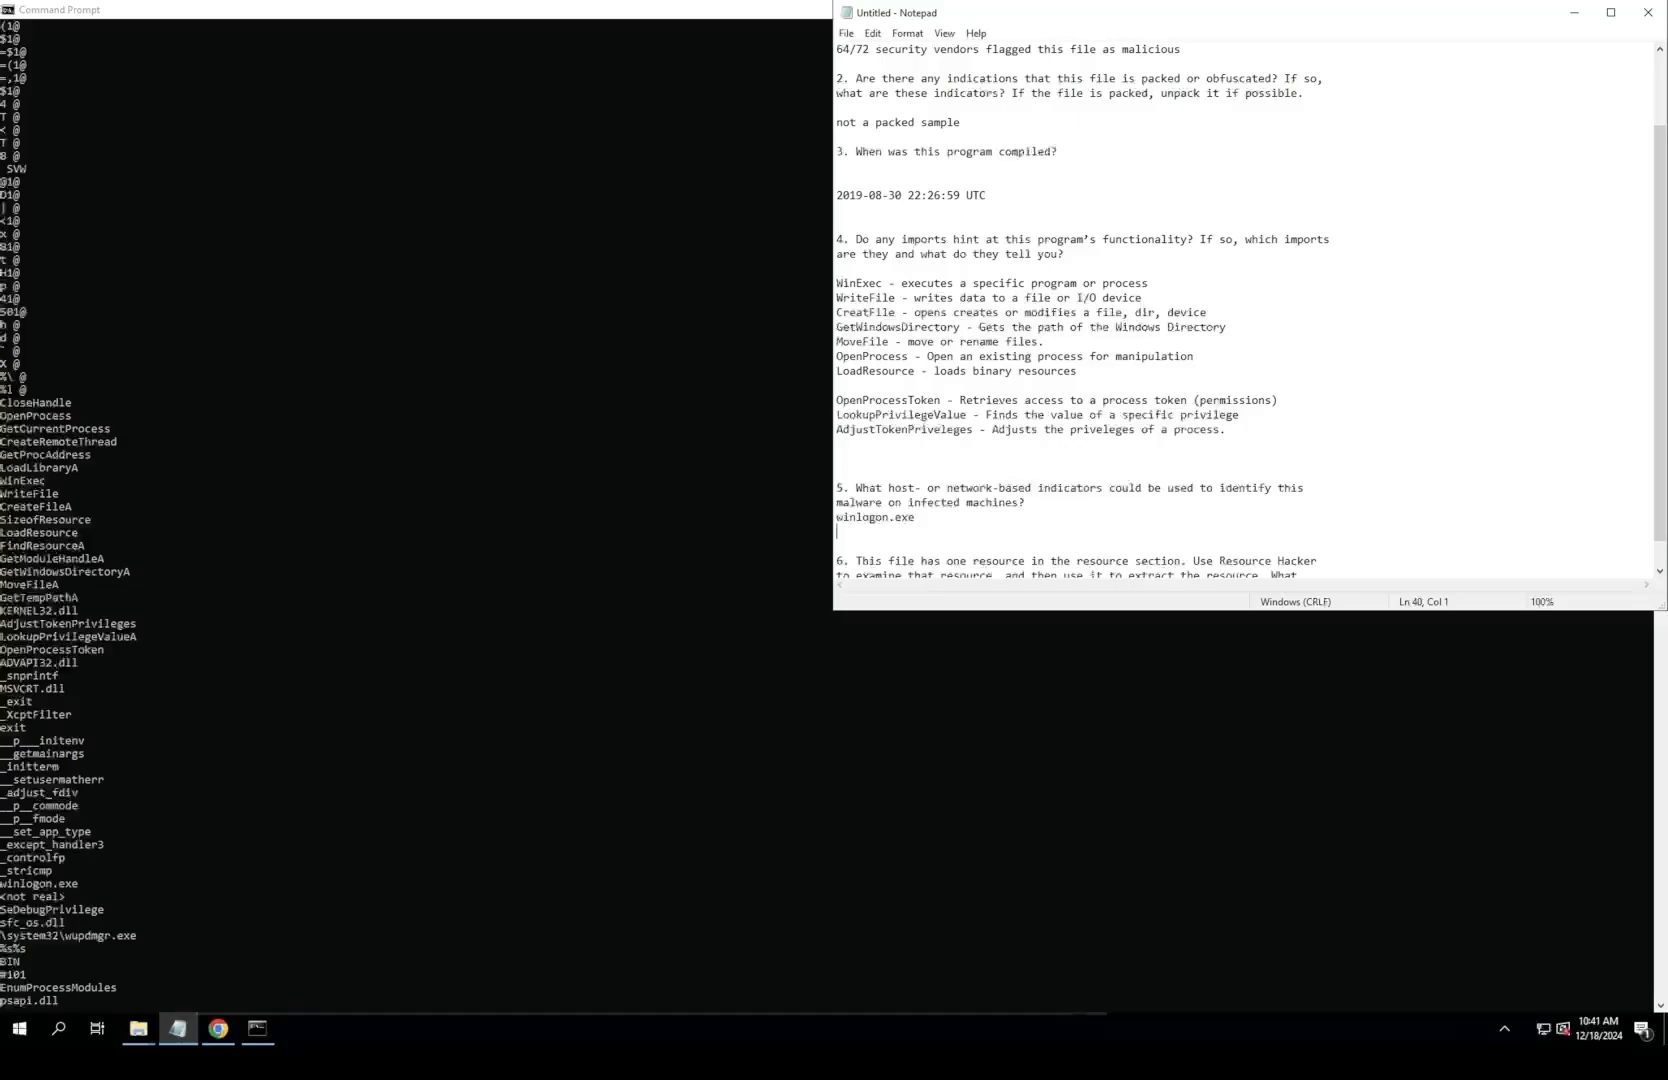
Step: Add SeDebugPrivilege and sfc_os.dll as separate lines to the indicators under question 5
{"action": "type", "text": "SeDebugPrivilege"}
{"action": "key", "text": "Return"}
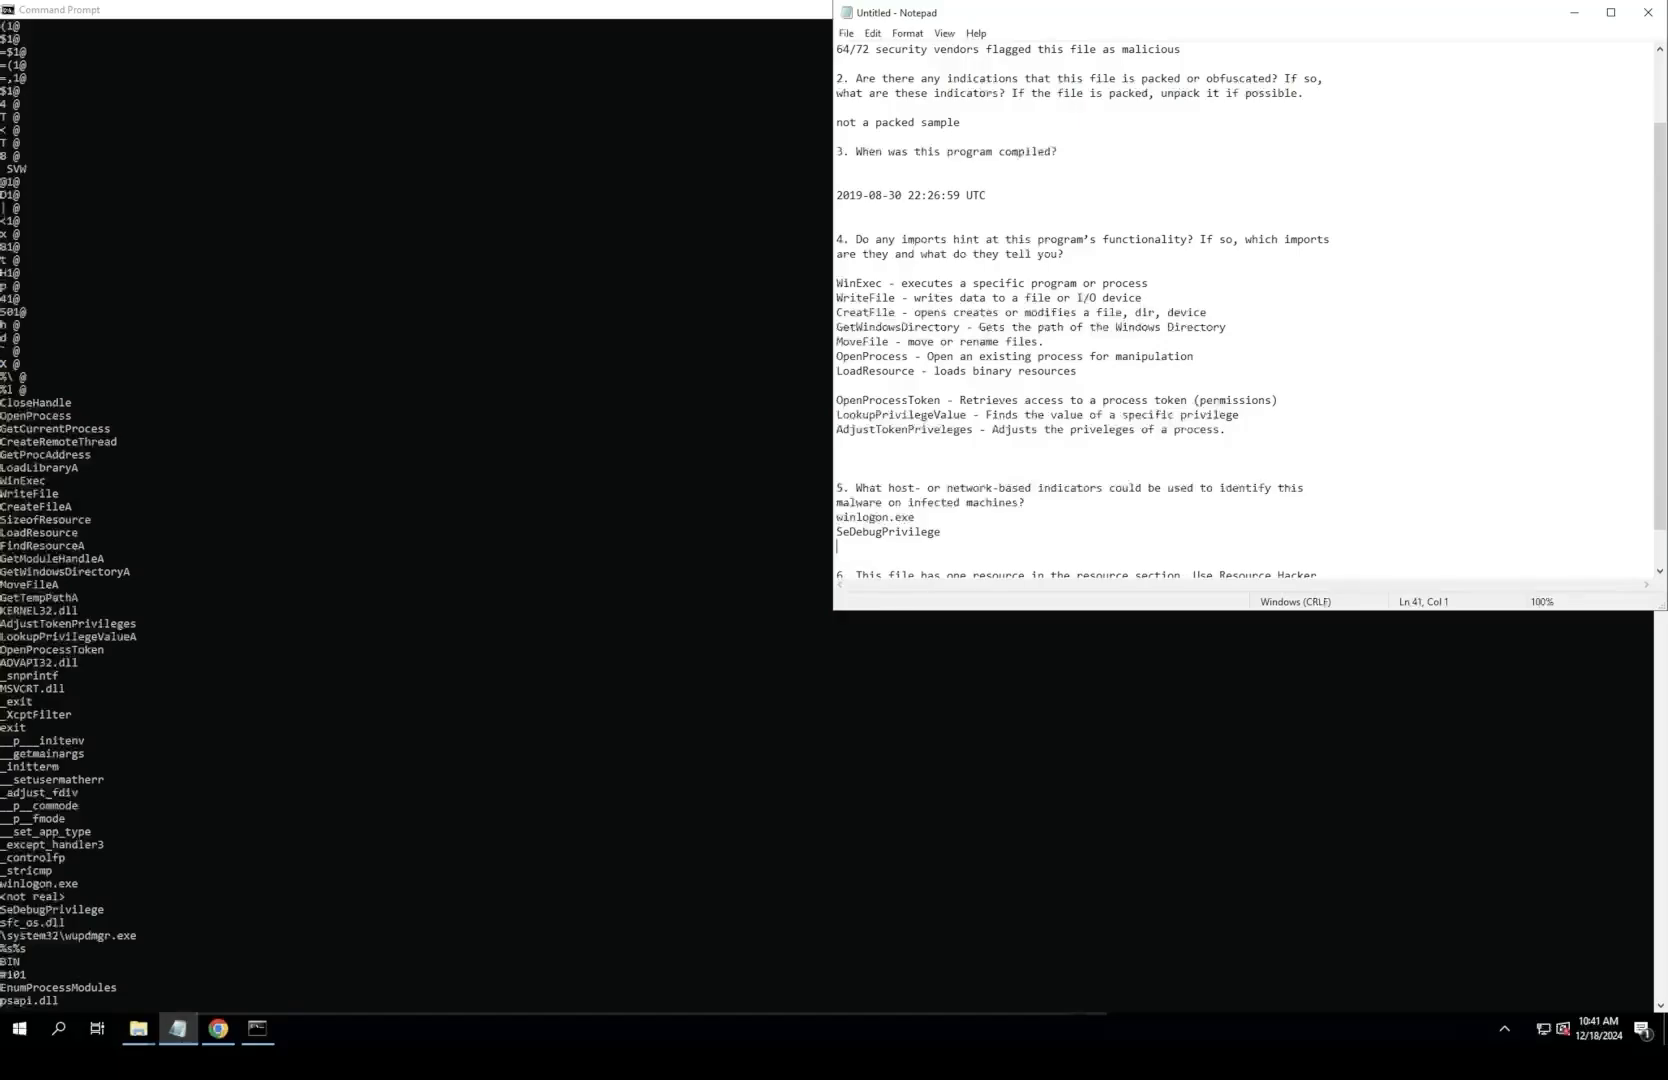
{"action": "type", "text": "sfc_o"}
Step: Copy \system32\wupdmgr.exe from the Command Prompt output and add it on its own line below sfc_os.dll in Notepad
{"action": "key", "text": "alt+Tab"}
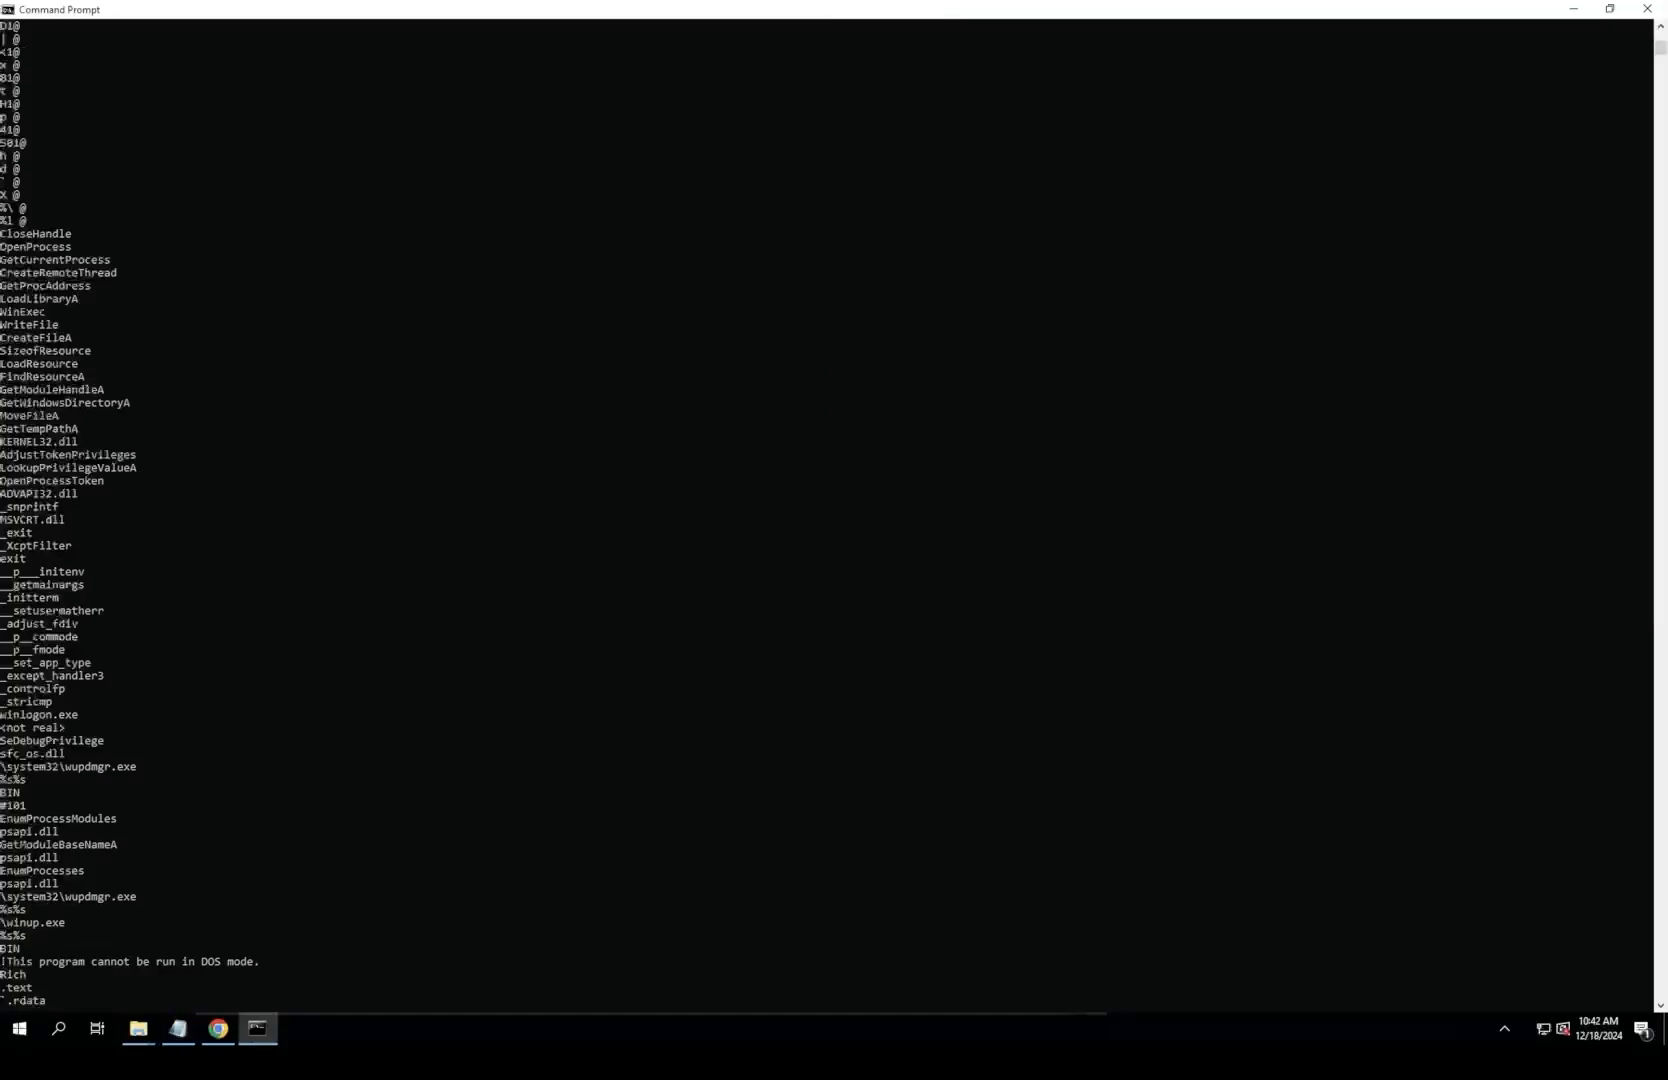
{"action": "double_click", "coordinate": [29, 884]}
{"action": "left_click", "coordinate": [29, 884]}
{"action": "double_click", "coordinate": [42, 897]}
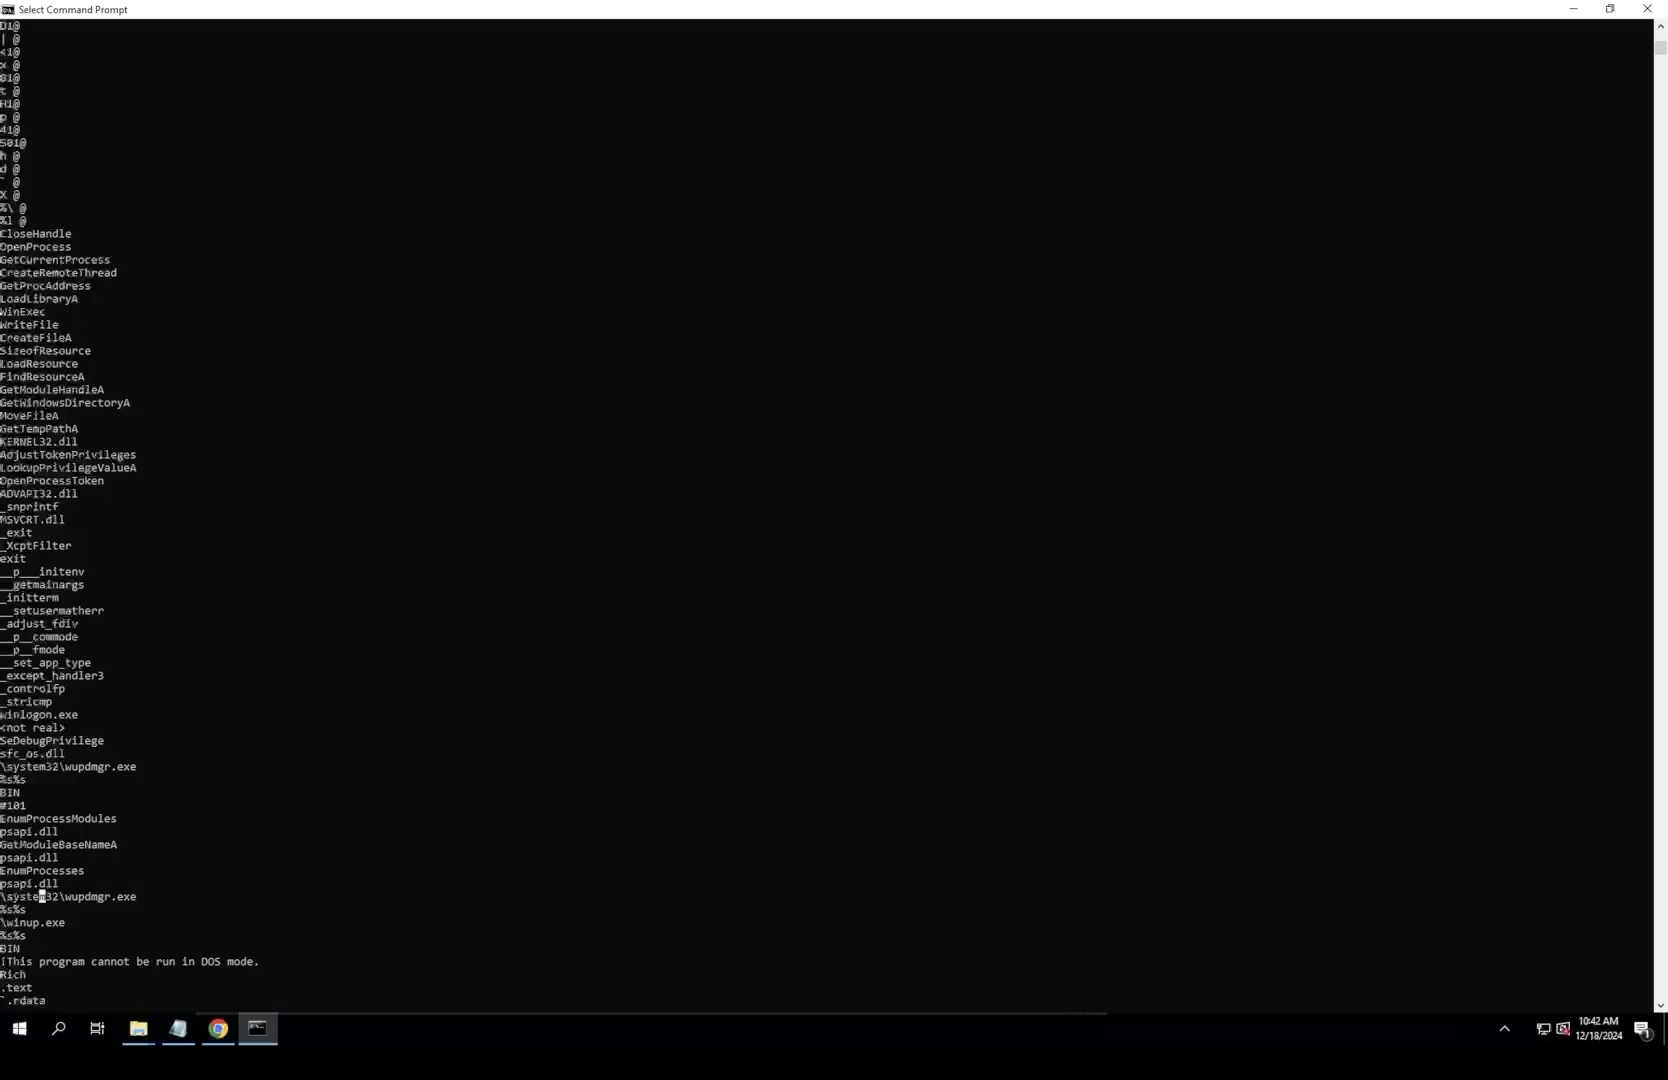
{"action": "double_click", "coordinate": [42, 897]}
{"action": "double_click", "coordinate": [42, 897]}
{"action": "key", "text": "ctrl+c"}
{"action": "left_click", "coordinate": [257, 1028]}
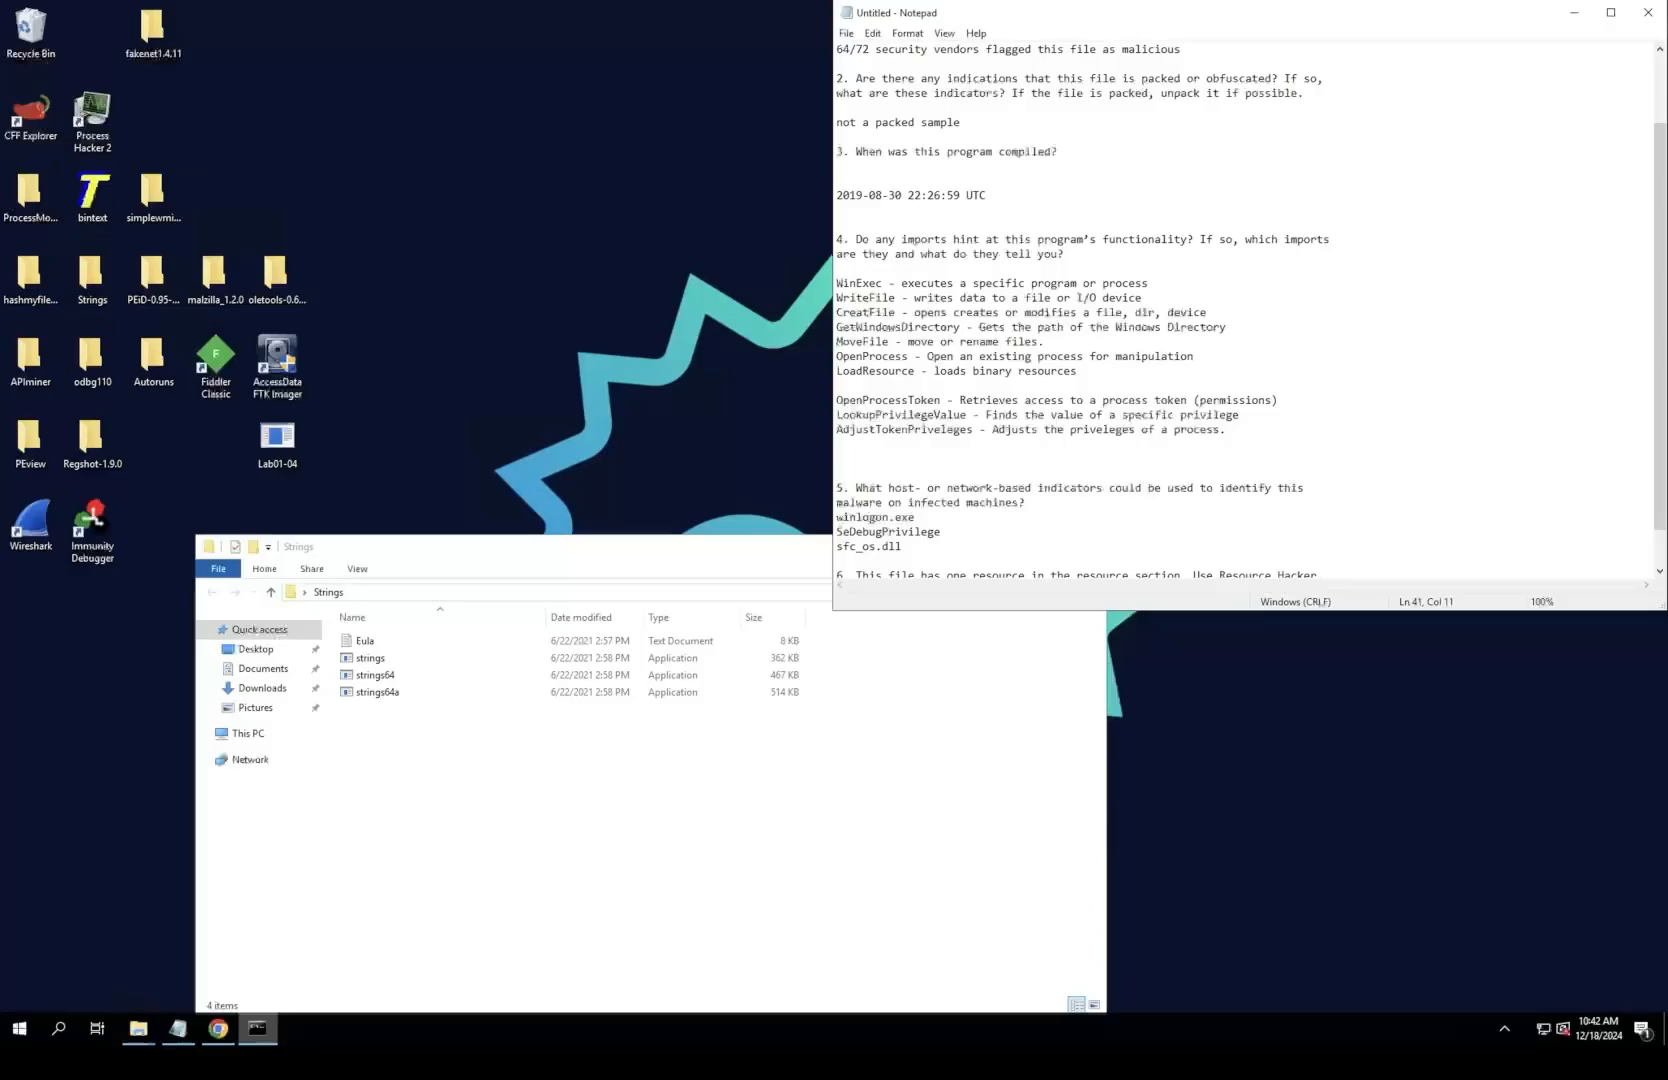
{"action": "left_click", "coordinate": [178, 1028]}
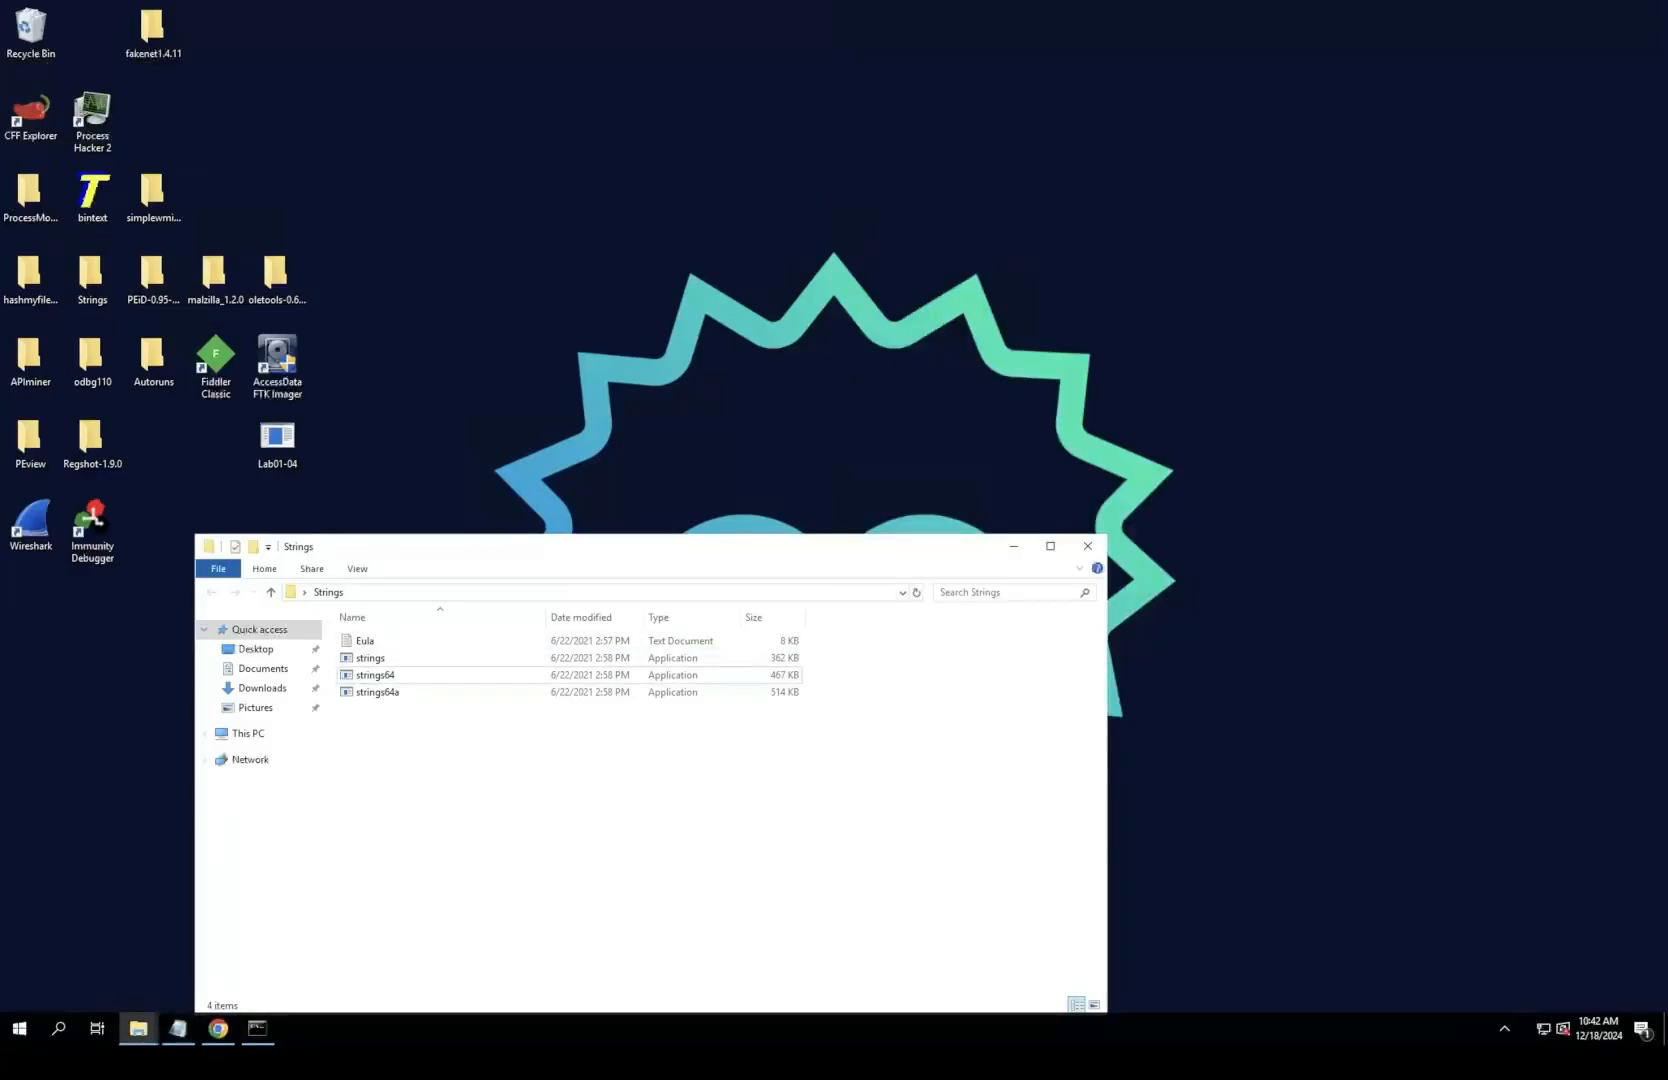
{"action": "left_click", "coordinate": [178, 1028]}
{"action": "key", "text": "ctrl+v"}
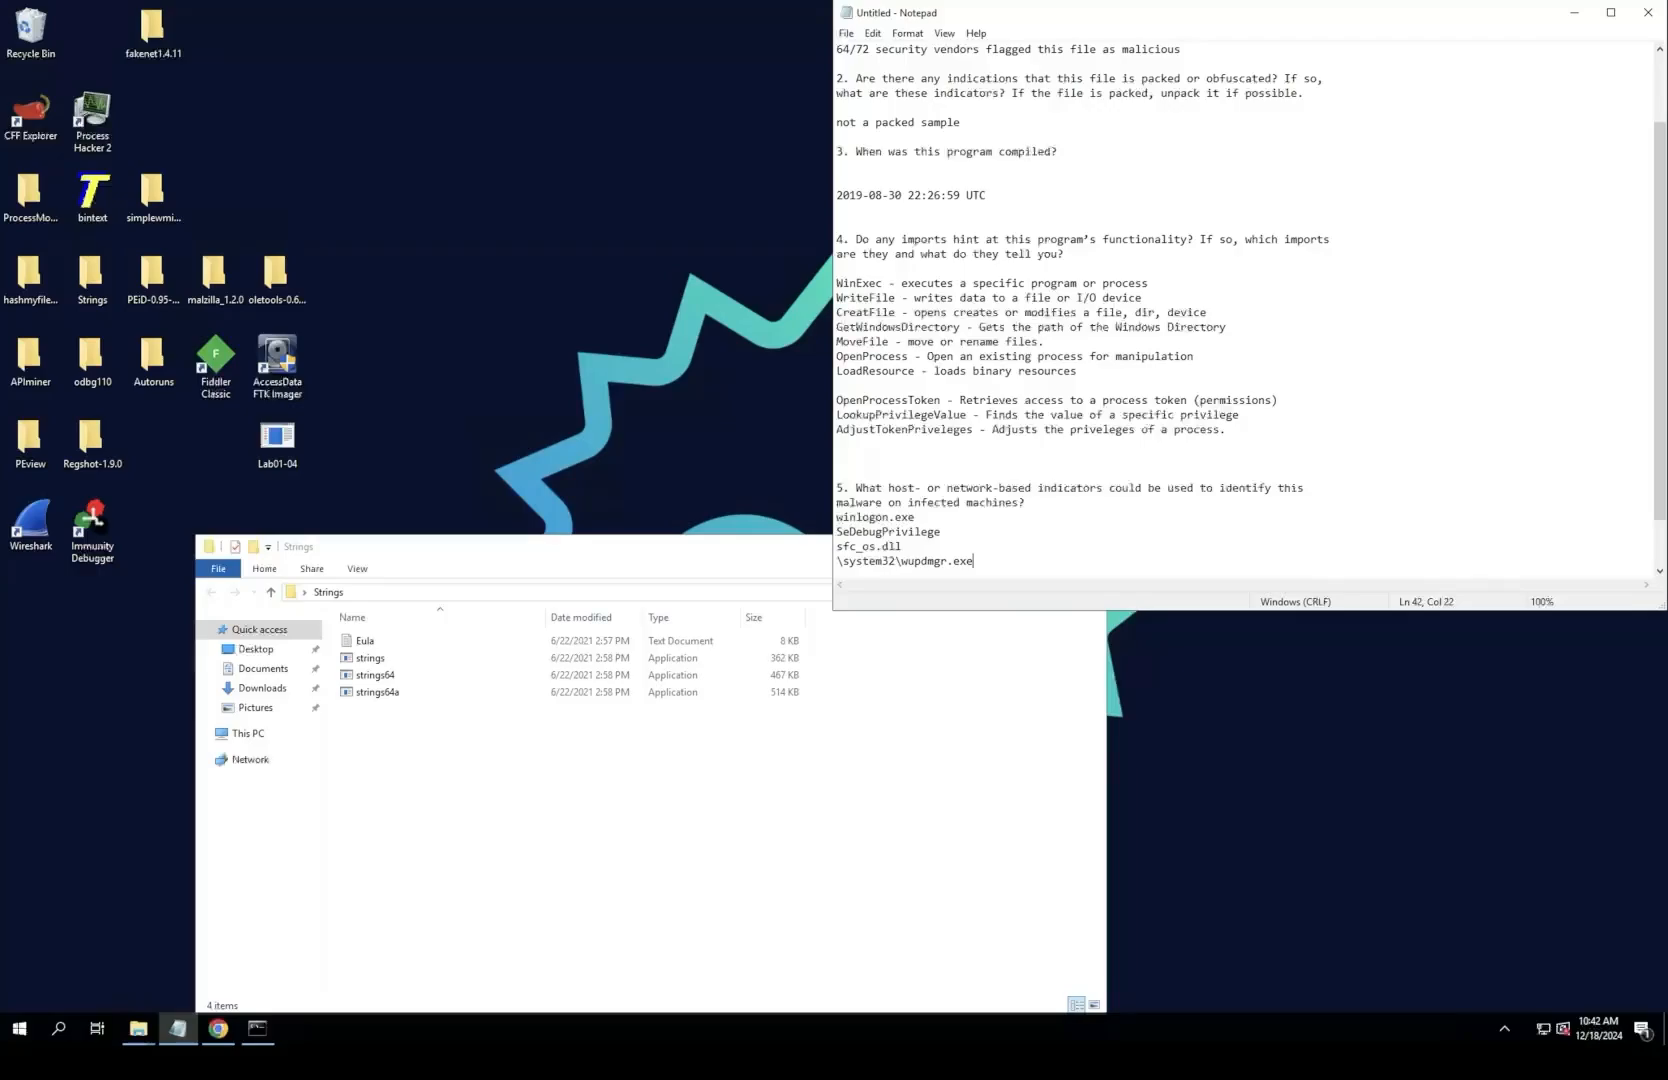
{"action": "key", "text": "Return"}
Step: Copy \winup.exe from the strings output, restore the Command Prompt window to its smaller size and paste the entry into Notepad below \system32\wupdmgr.exe
{"action": "left_click", "coordinate": [257, 1028]}
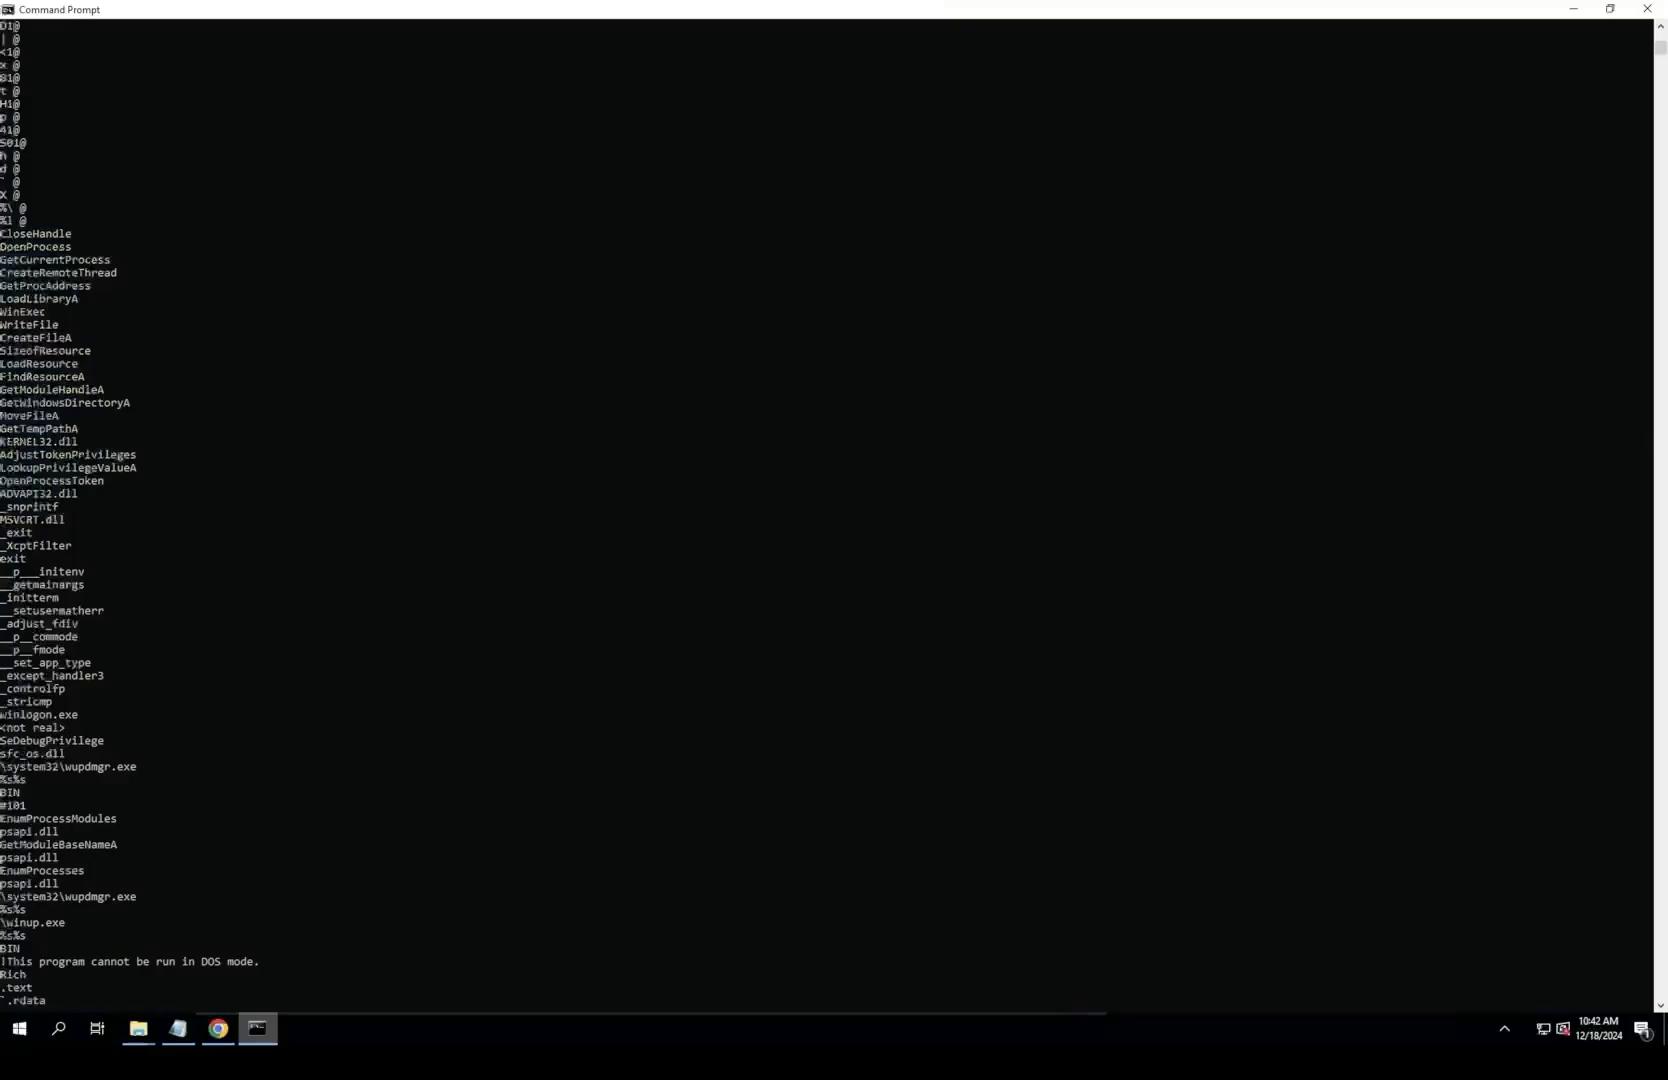
{"action": "scroll", "coordinate": [827, 515], "scroll_direction": "down", "scroll_amount": 2}
{"action": "scroll", "coordinate": [827, 515], "scroll_direction": "down", "scroll_amount": 1}
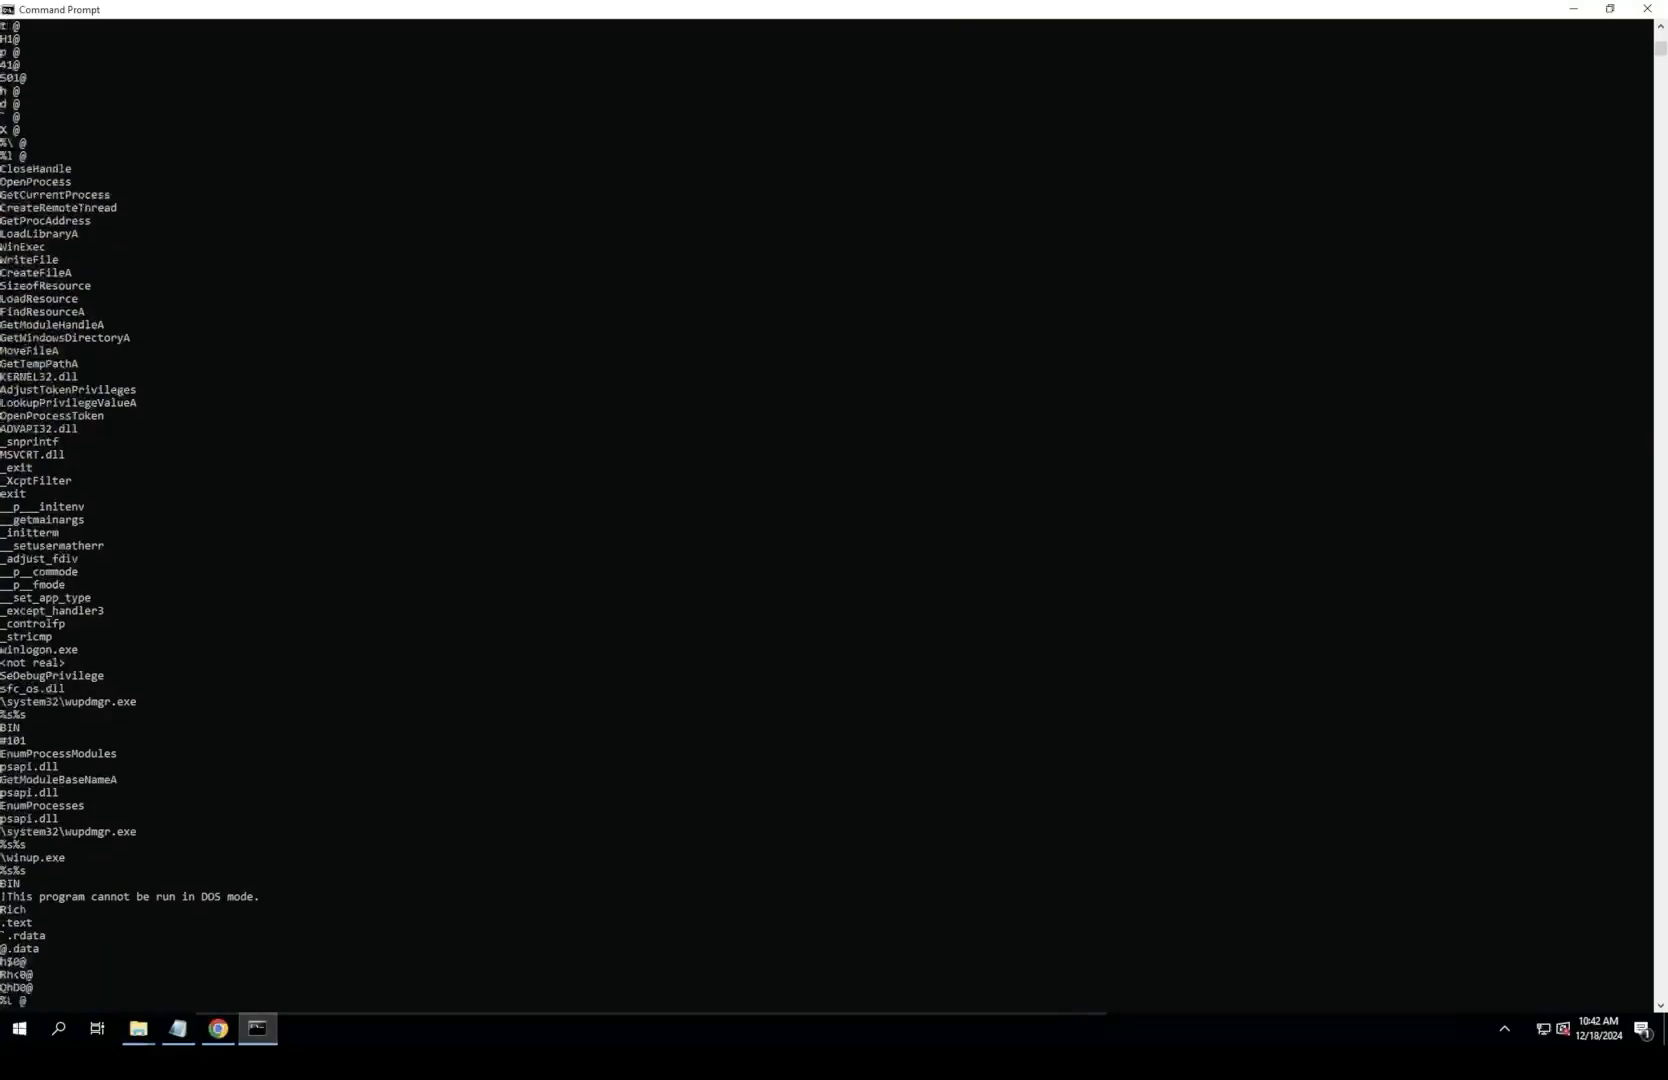
{"action": "double_click", "coordinate": [35, 858]}
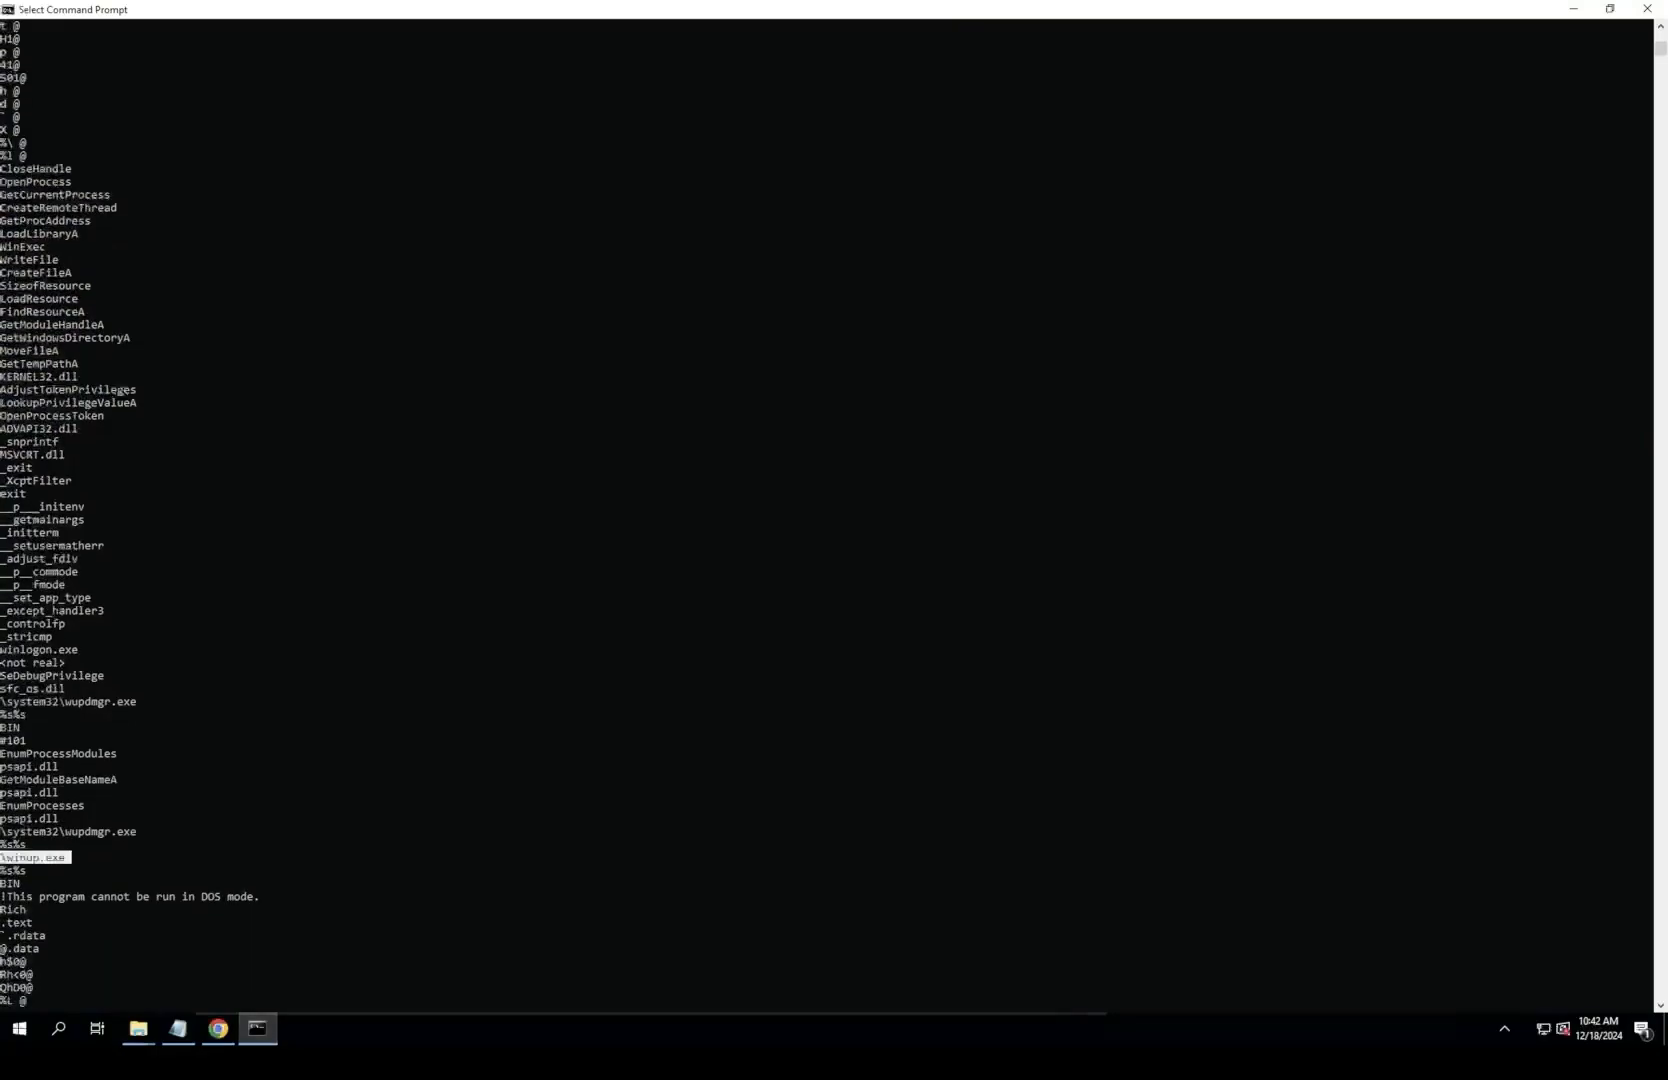
{"action": "key", "text": "ctrl+c"}
{"action": "left_click", "coordinate": [1610, 9]}
{"action": "left_click", "coordinate": [1000, 561]}
{"action": "key", "text": "ctrl+v"}
{"action": "left_click", "coordinate": [849, 502]}
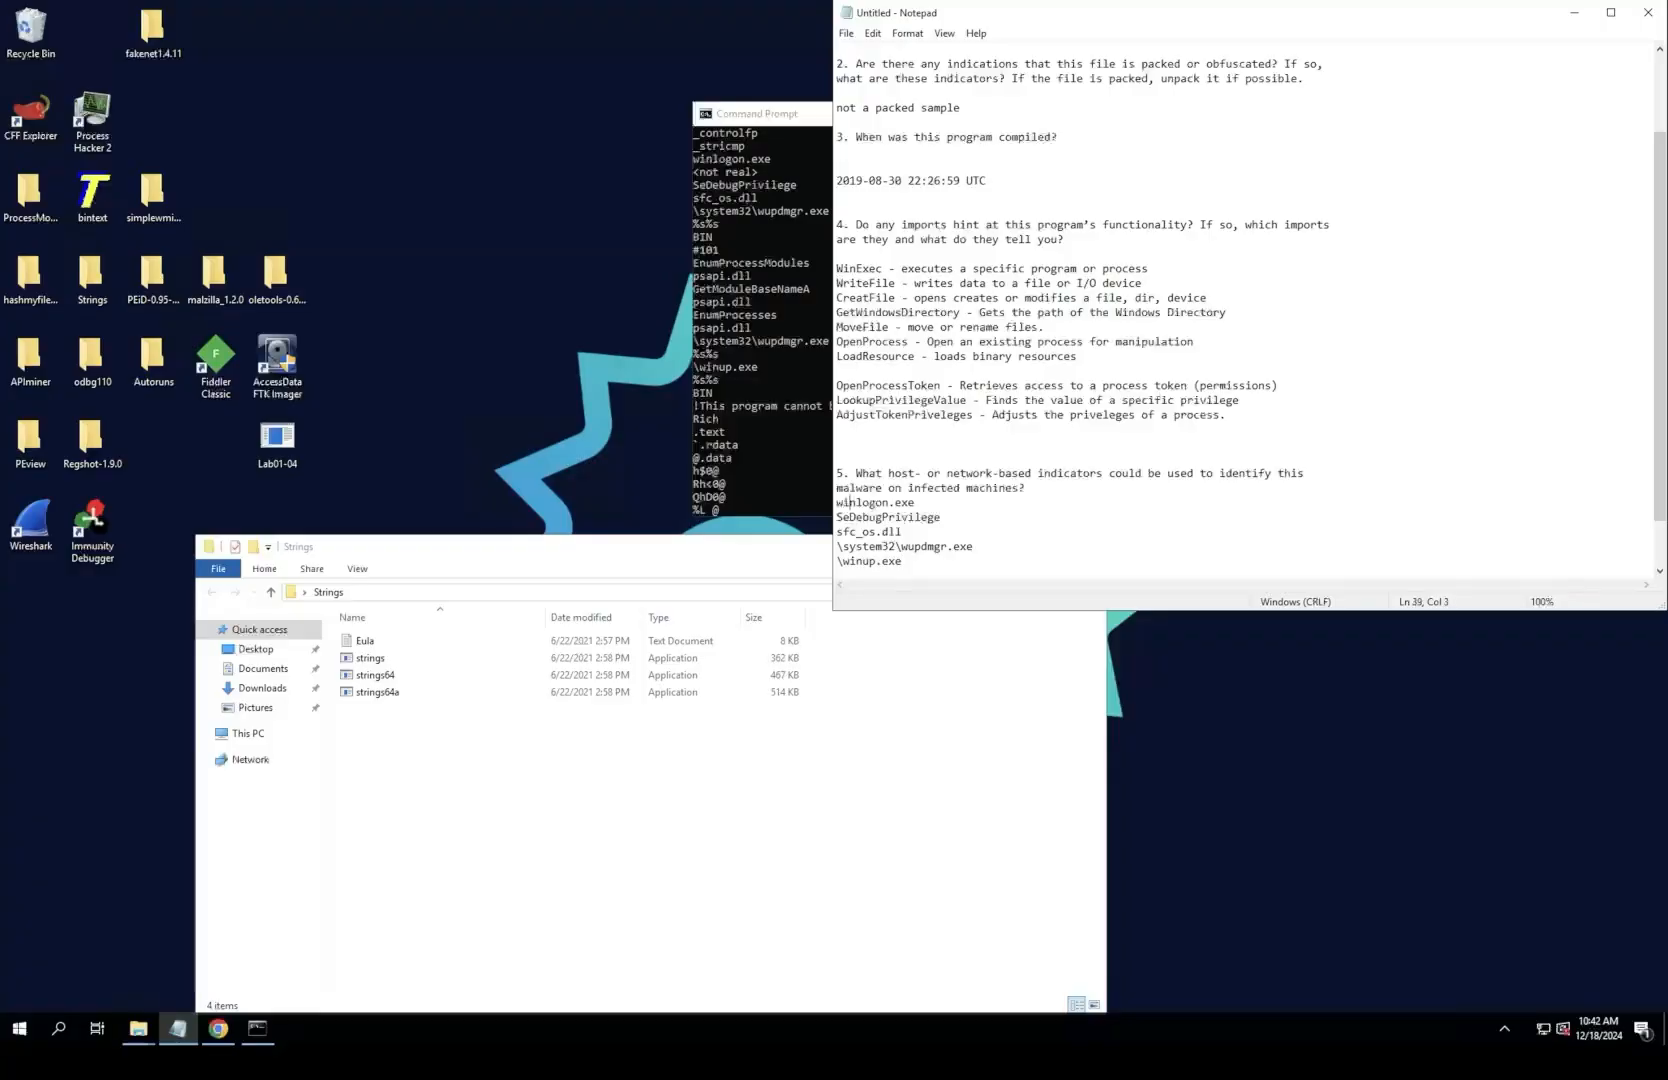
{"action": "double_click", "coordinate": [857, 502]}
{"action": "double_click", "coordinate": [896, 489]}
{"action": "double_click", "coordinate": [862, 502]}
Step: Shift the File Explorer window aside and go up from the Strings folder to the Desktop folder
{"action": "left_click", "coordinate": [580, 780]}
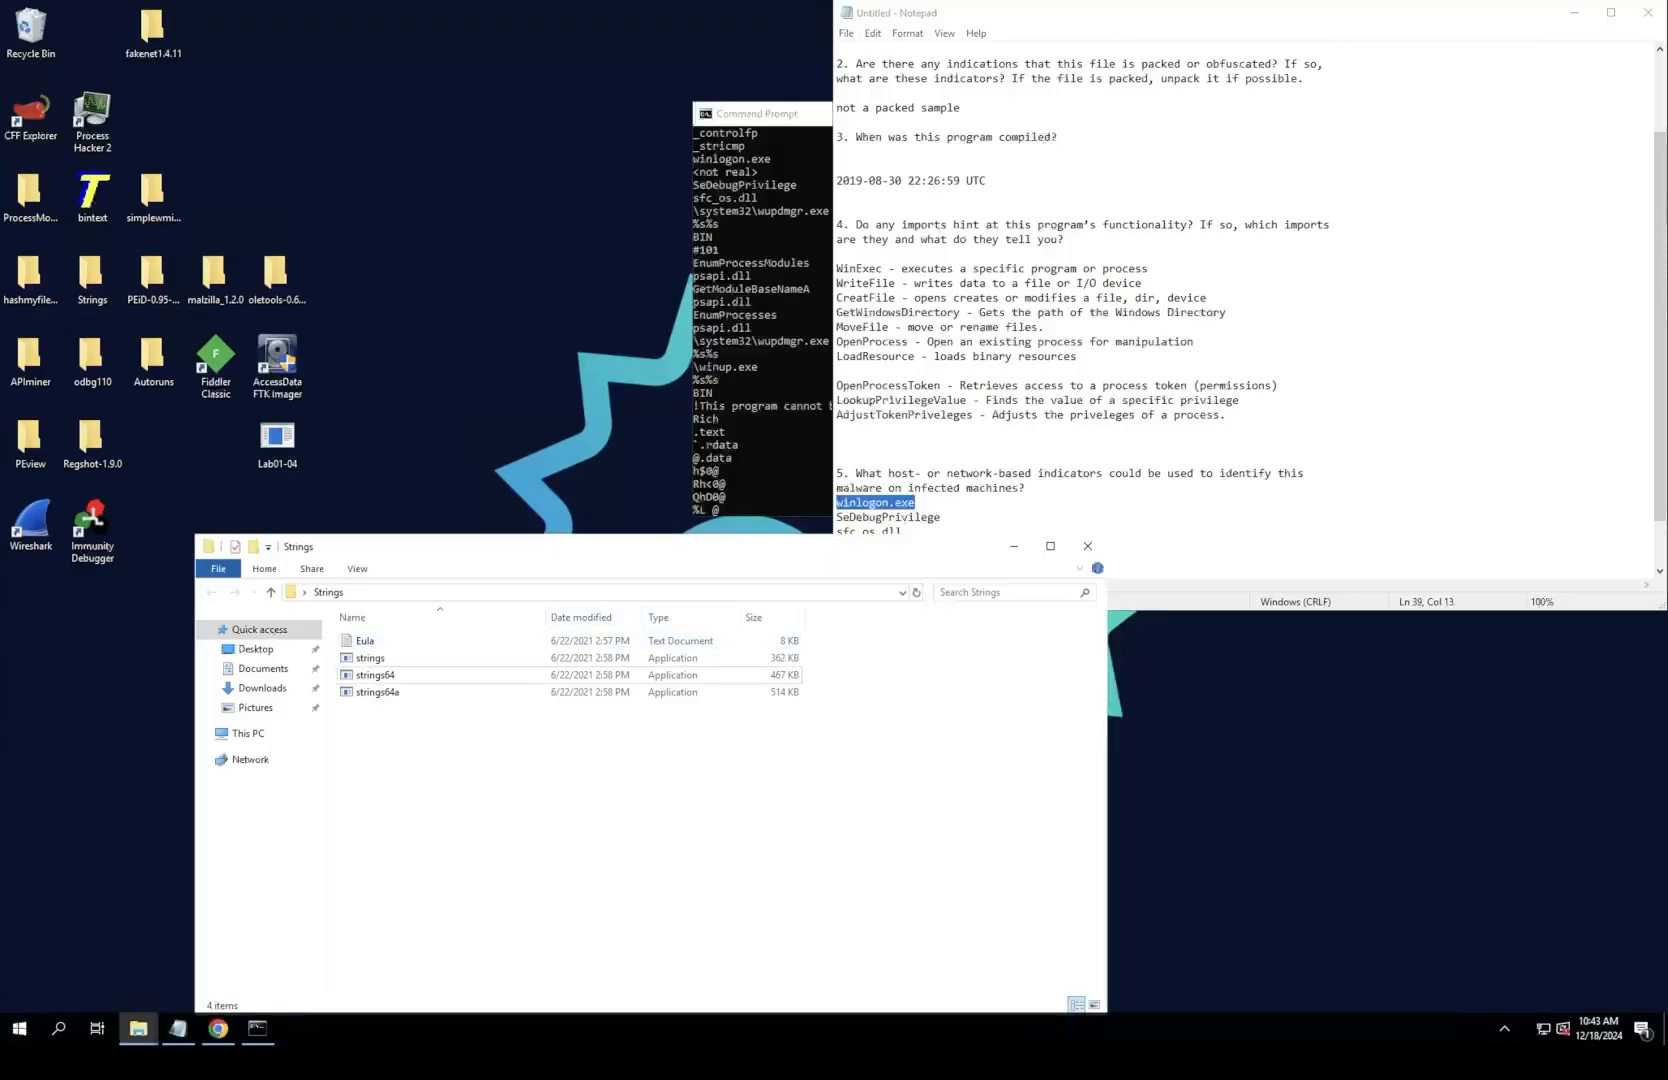
{"action": "left_click_drag", "start_coordinate": [620, 547], "coordinate": [562, 553]}
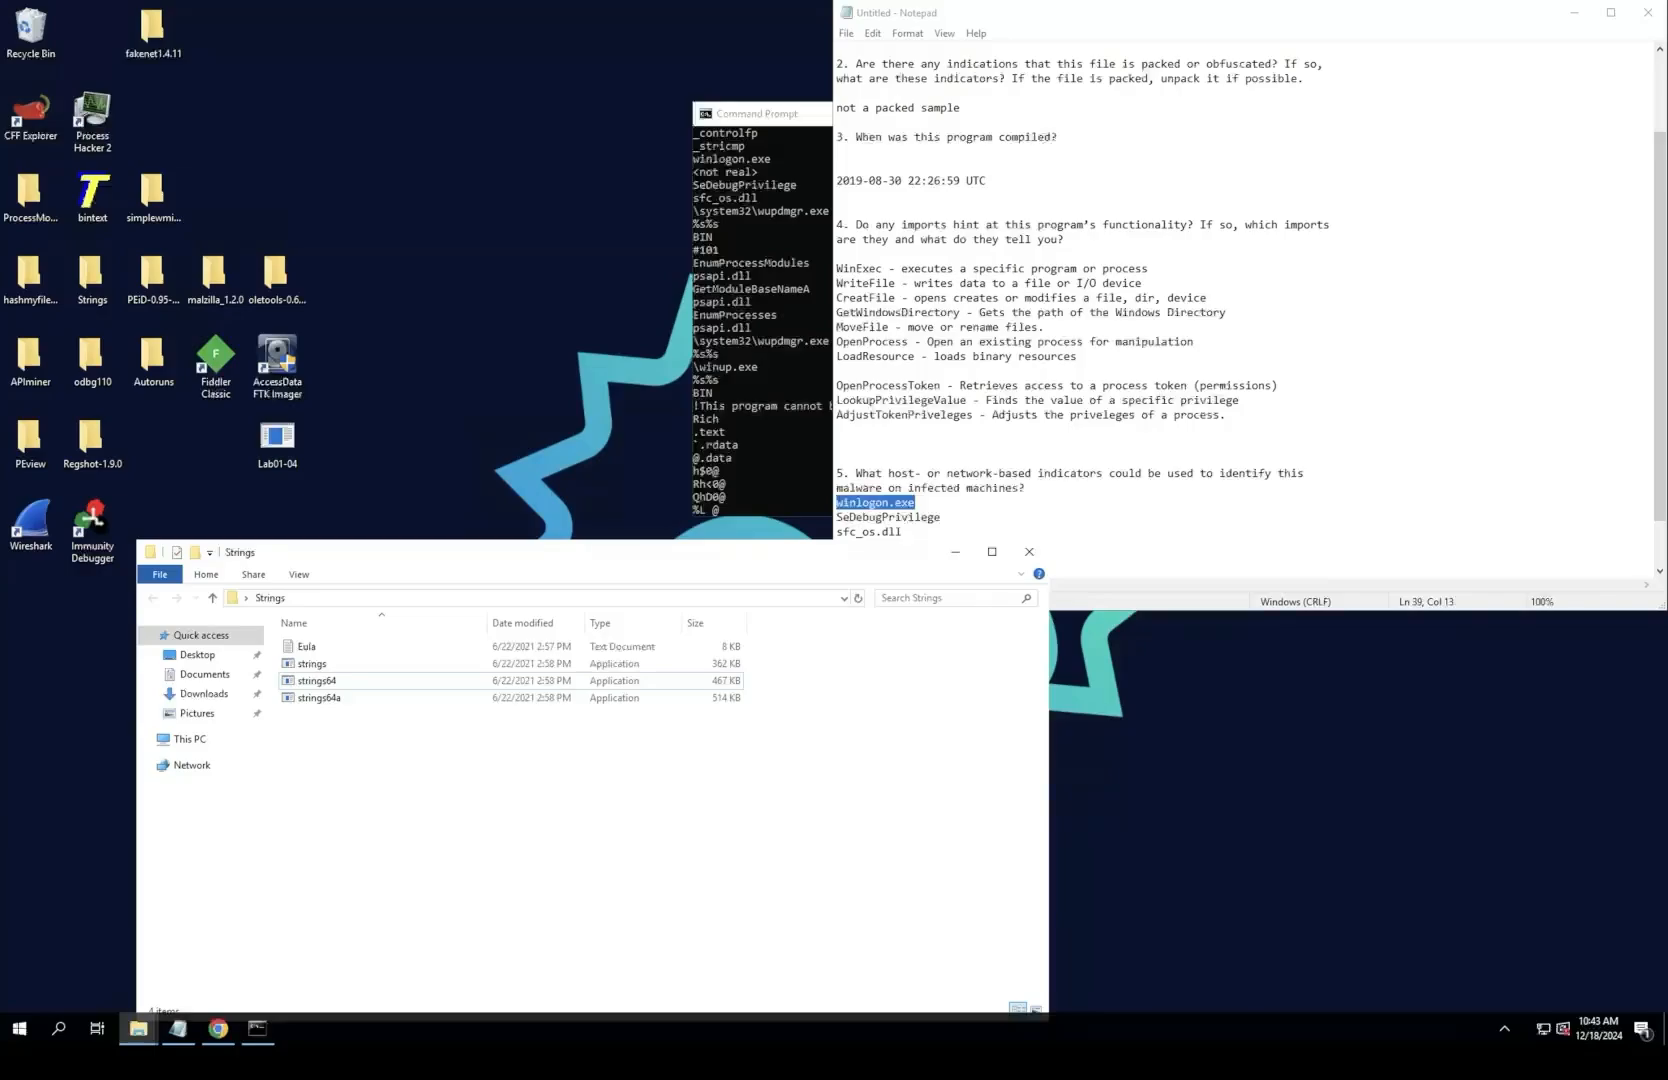
{"action": "key", "text": "alt+Up"}
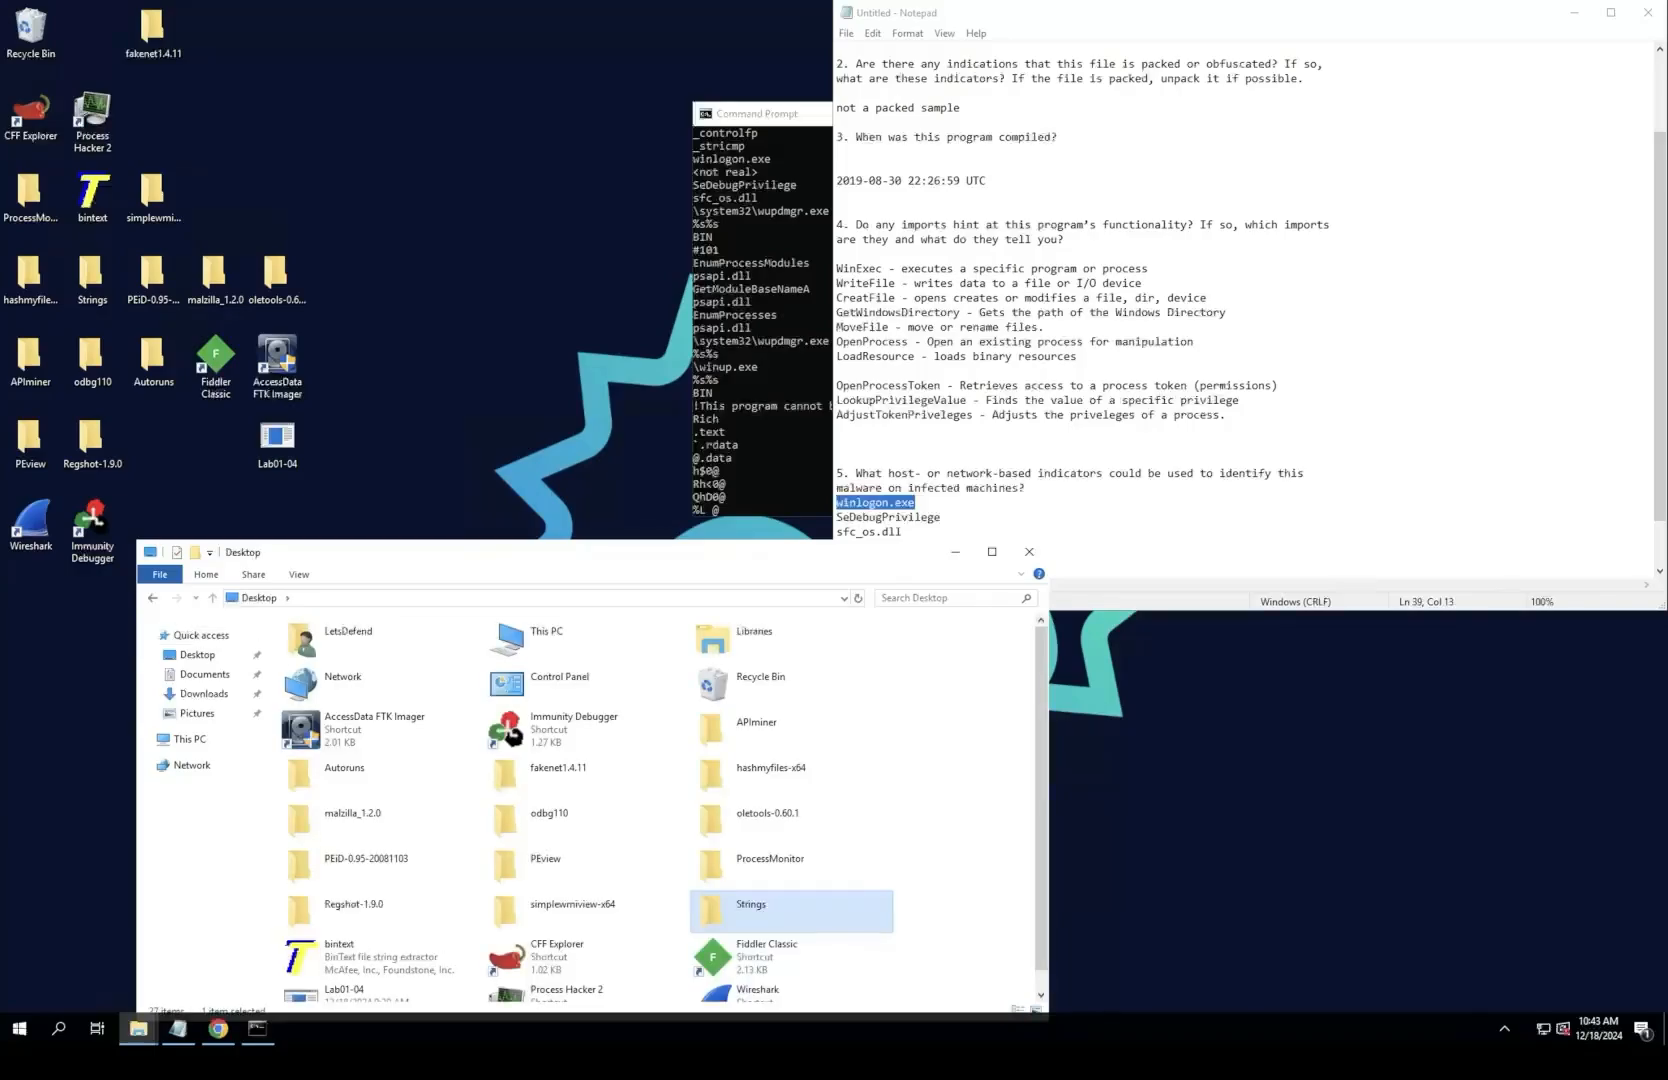
Step: Delete the winlogon.exe line from the indicators under question 5 in Notepad
{"action": "left_click", "coordinate": [916, 503]}
{"action": "key", "text": "BackSpace"}
{"action": "key", "text": "BackSpace"}
{"action": "key", "text": "BackSpace"}
{"action": "key", "text": "BackSpace"}
{"action": "key", "text": "BackSpace"}
{"action": "key", "text": "BackSpace"}
{"action": "key", "text": "BackSpace"}
{"action": "key", "text": "BackSpace"}
{"action": "key", "text": "BackSpace"}
{"action": "key", "text": "BackSpace"}
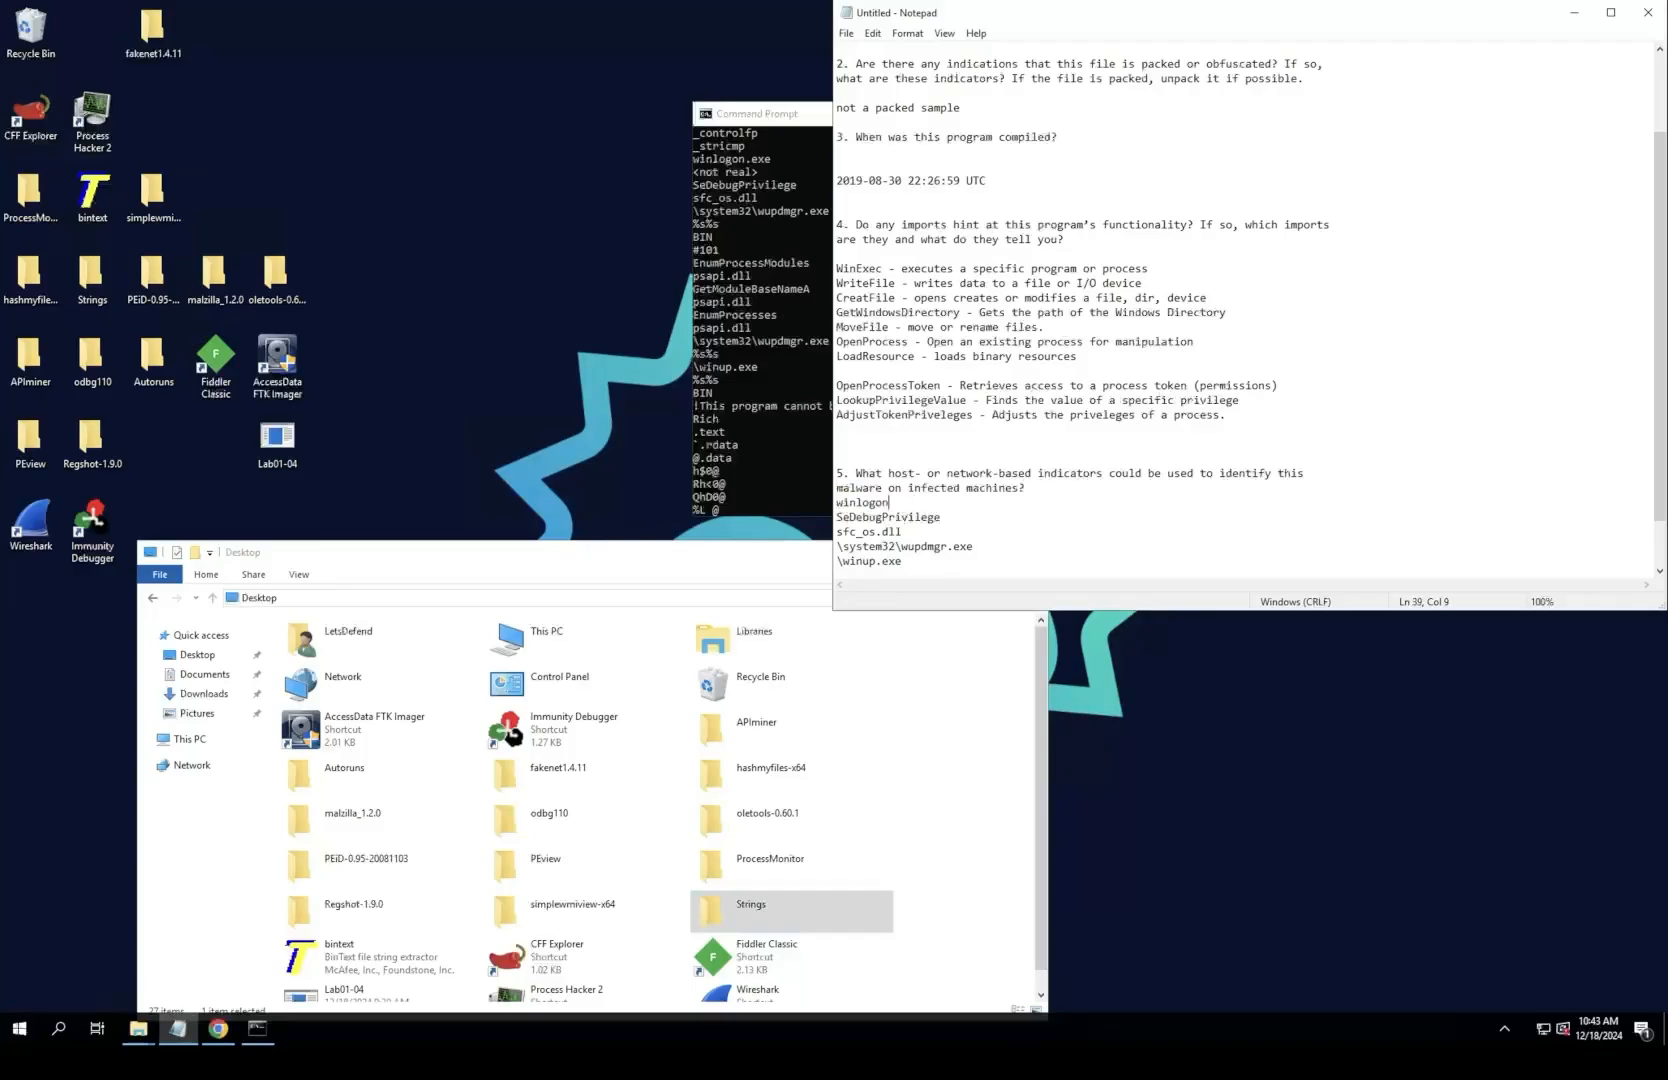
{"action": "key", "text": "BackSpace"}
{"action": "key", "text": "BackSpace"}
{"action": "key", "text": "BackSpace"}
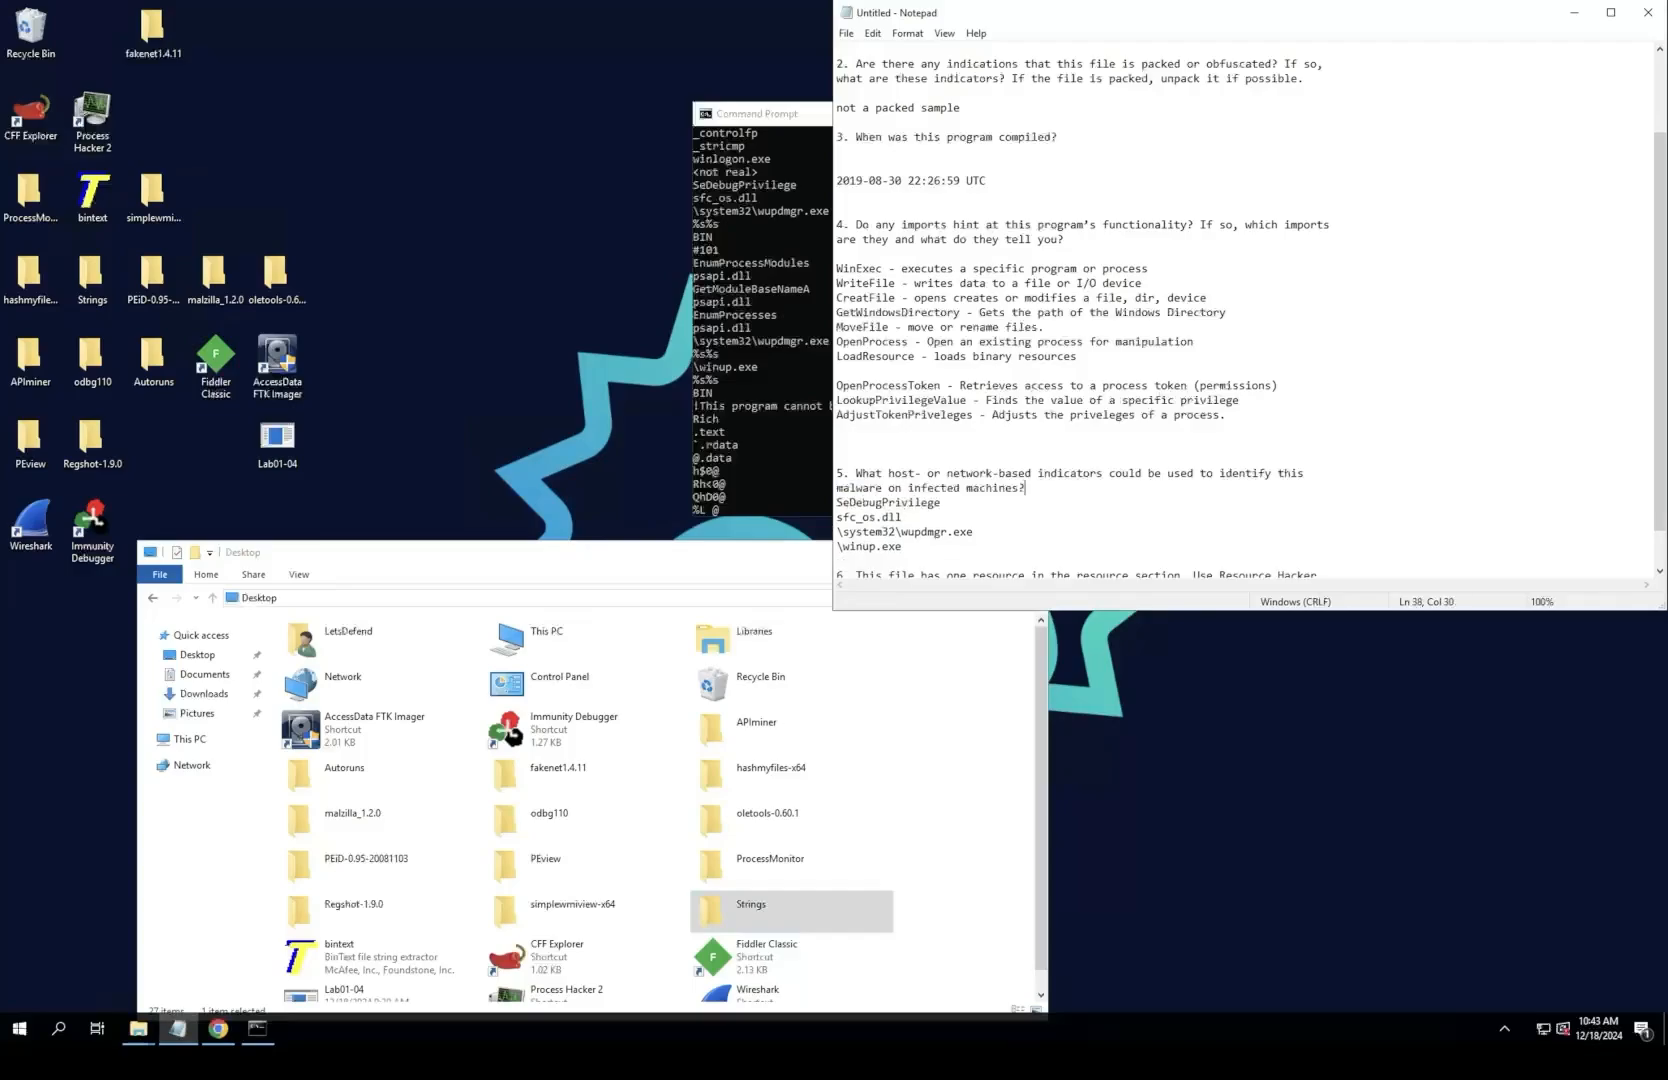
Step: Examine the remaining strings in the Command Prompt, from the URLDownloadToFileA import through to the end of the output
{"action": "key", "text": "alt+Tab"}
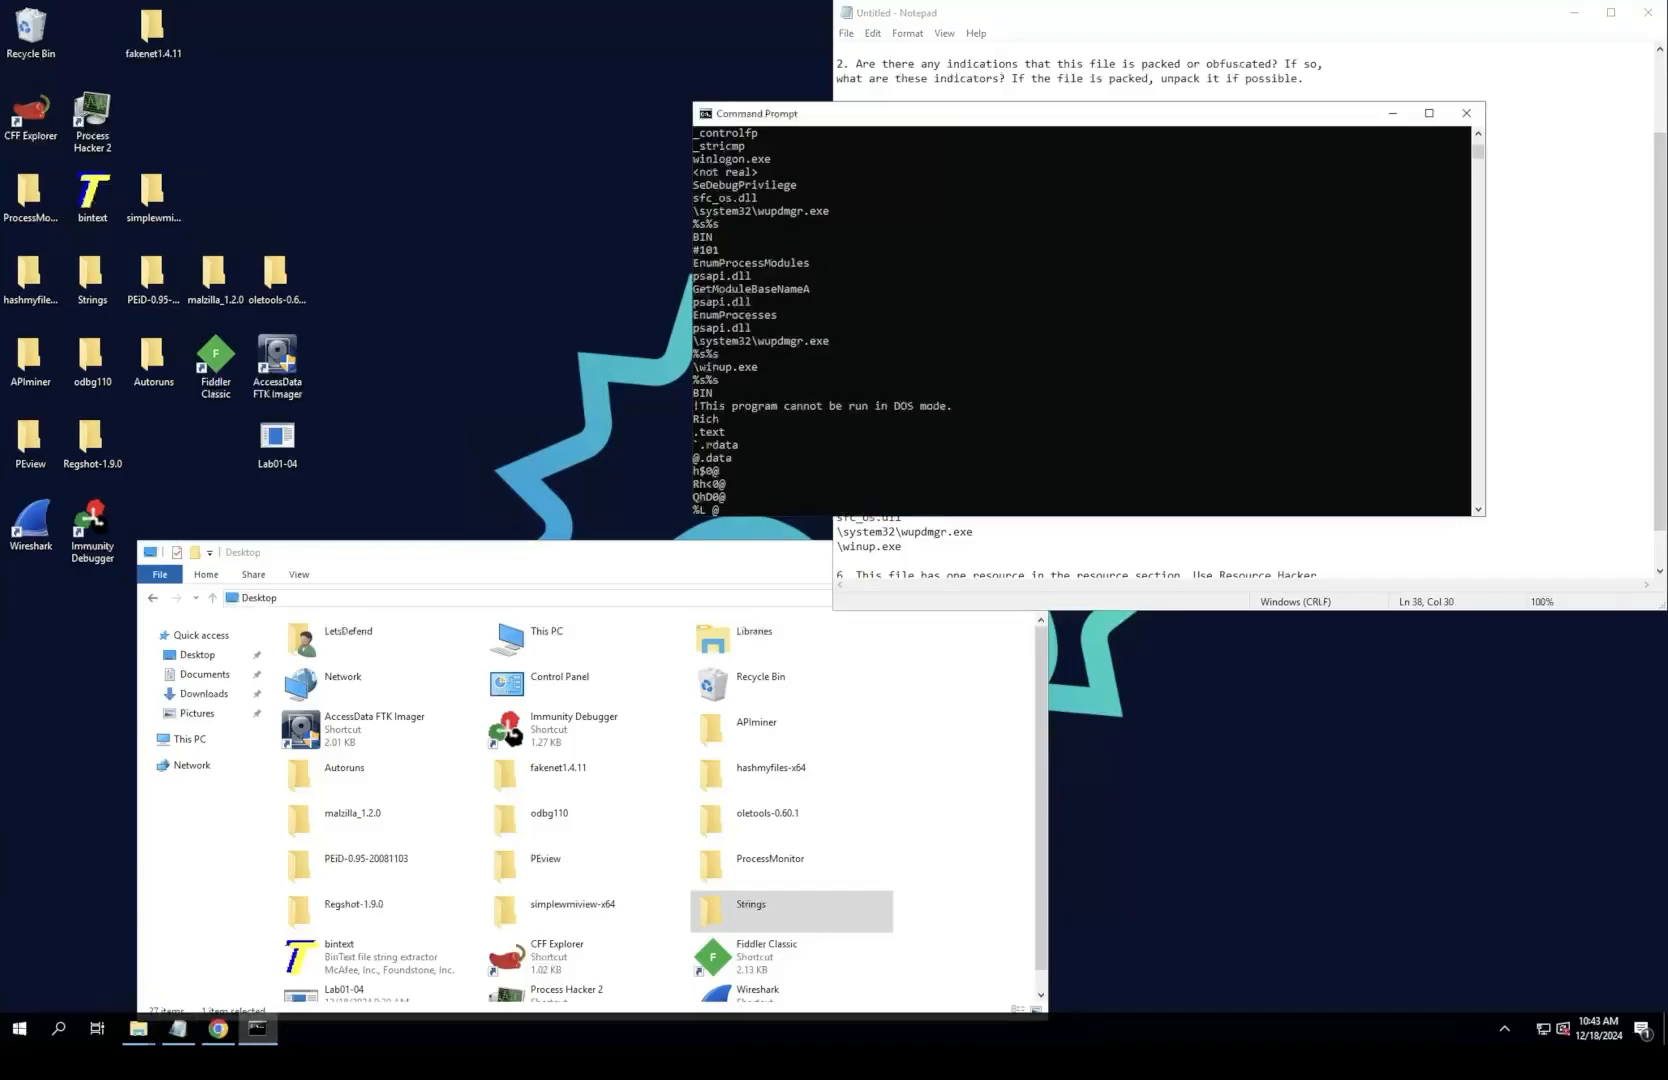
{"action": "scroll", "coordinate": [1080, 320], "scroll_direction": "down", "scroll_amount": 5}
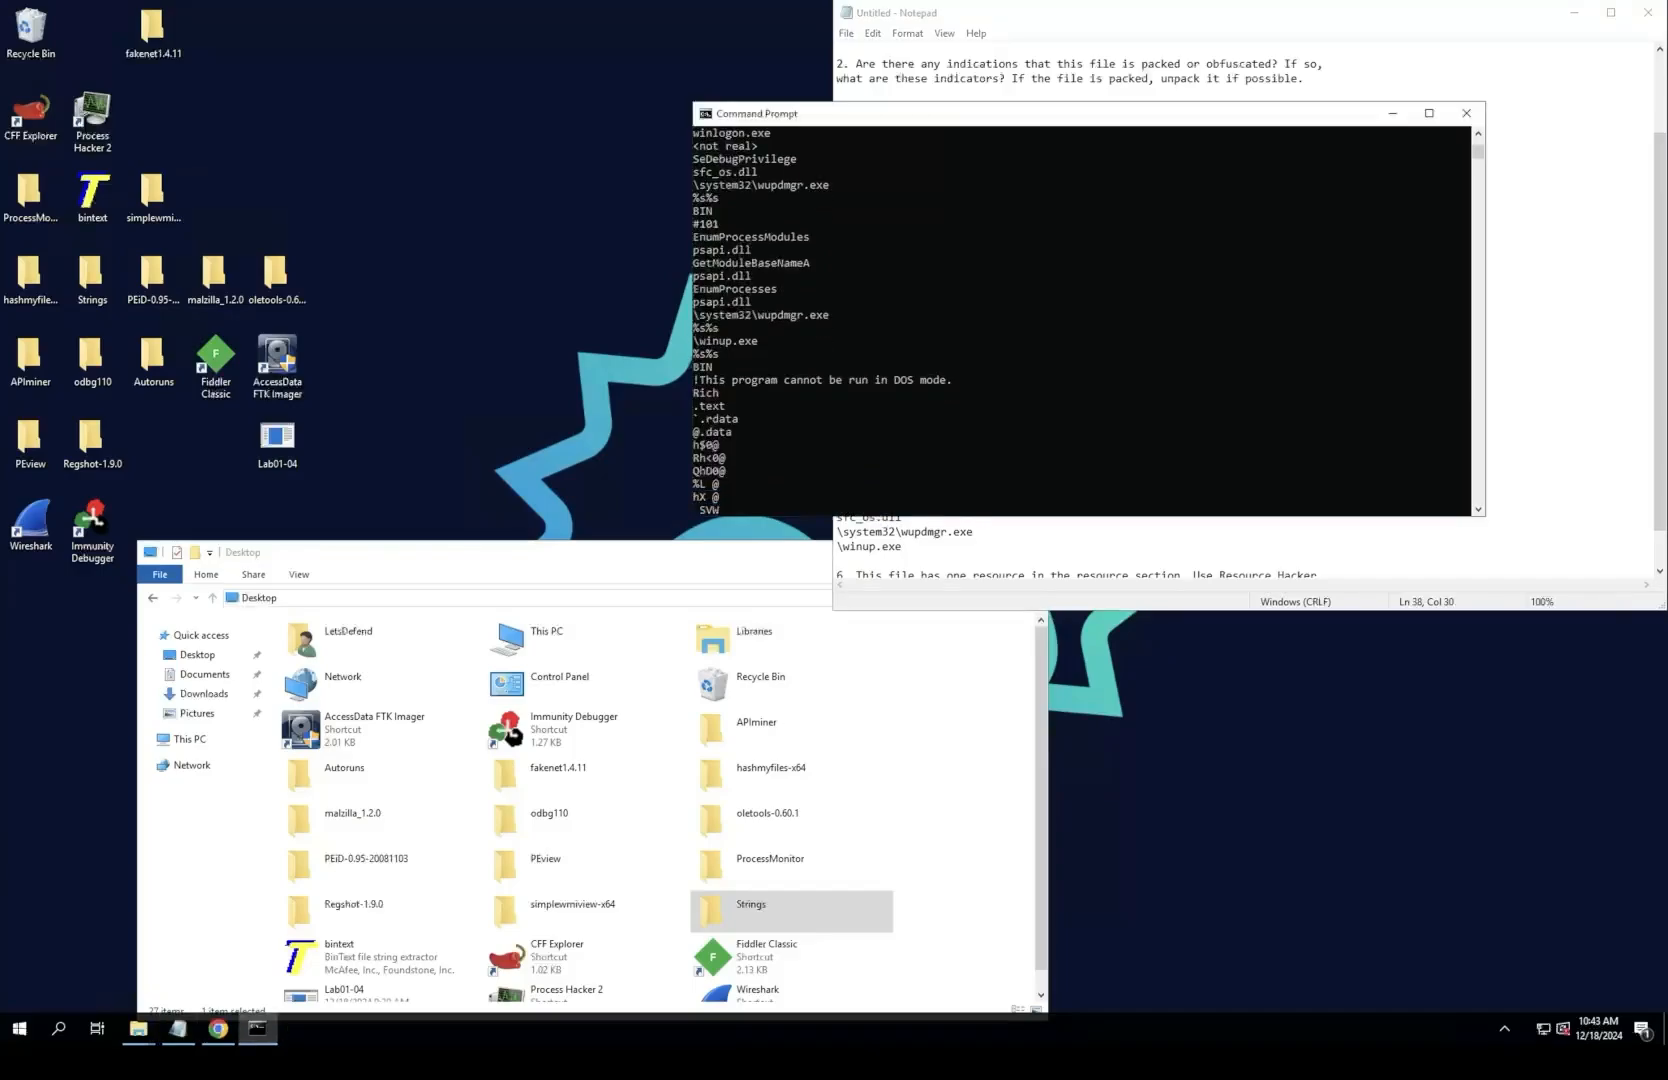
{"action": "scroll", "coordinate": [1080, 320], "scroll_direction": "down", "scroll_amount": 2}
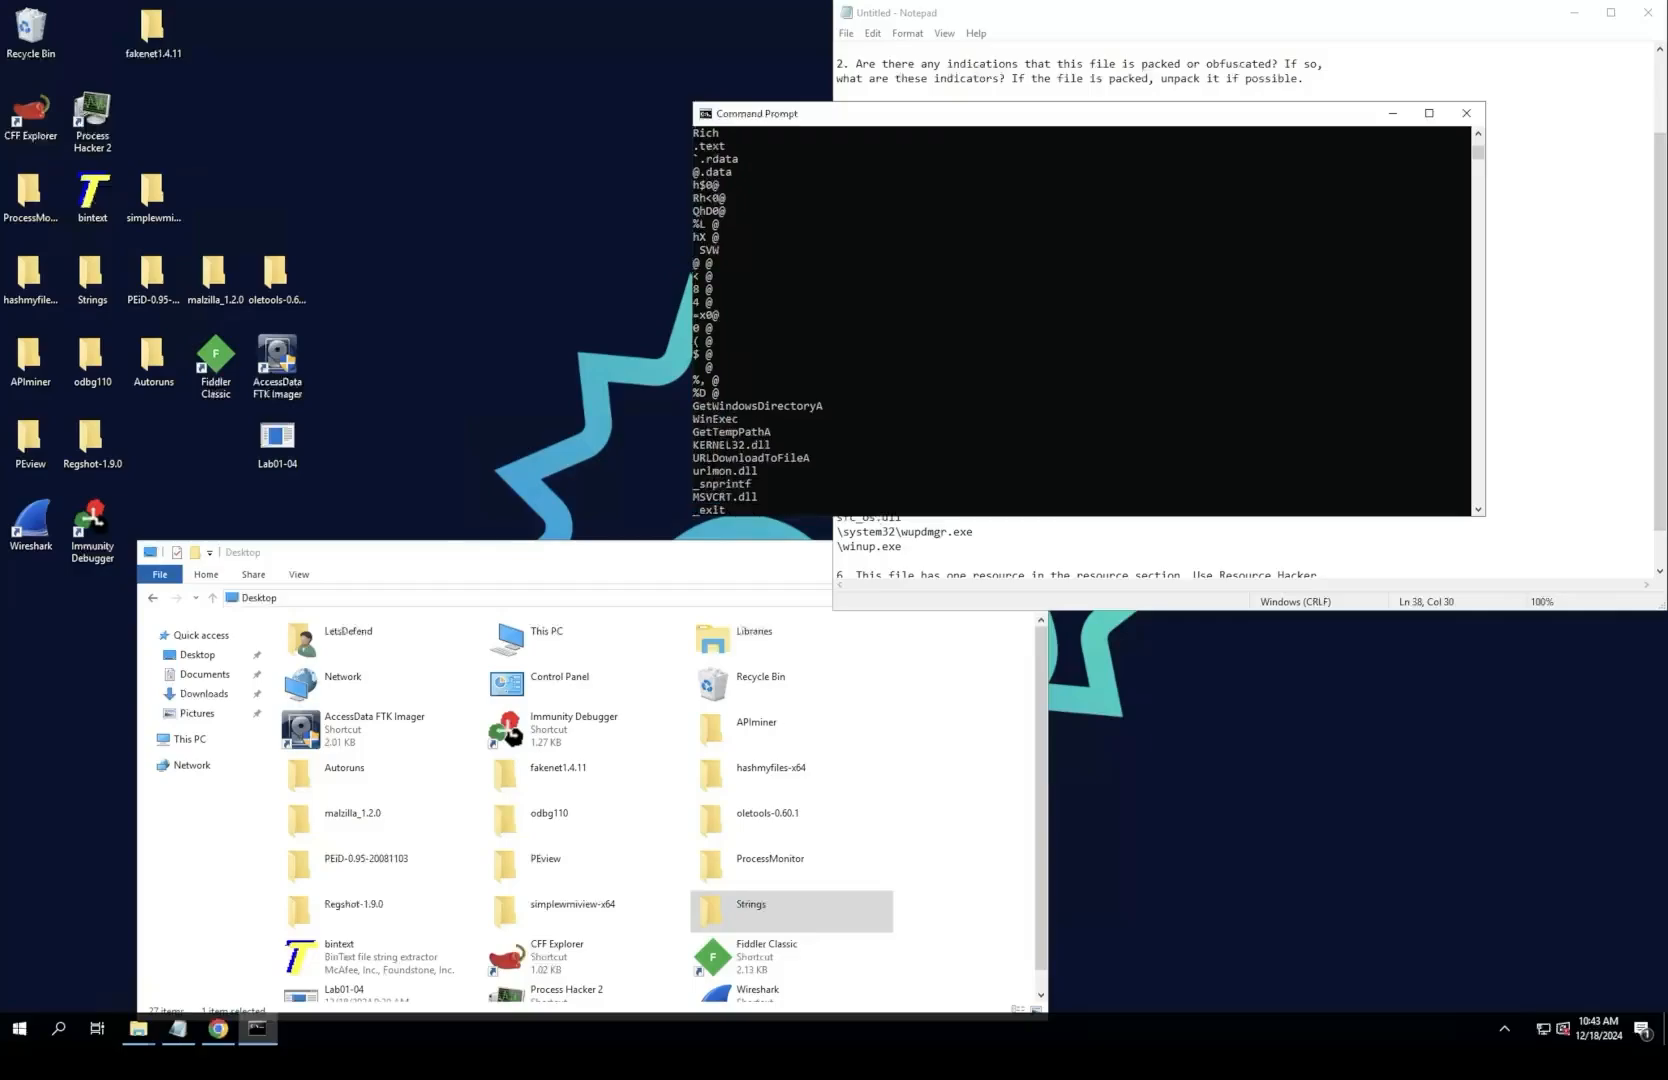
{"action": "scroll", "coordinate": [1080, 320], "scroll_direction": "down", "scroll_amount": 1}
{"action": "scroll", "coordinate": [1080, 320], "scroll_direction": "down", "scroll_amount": 1}
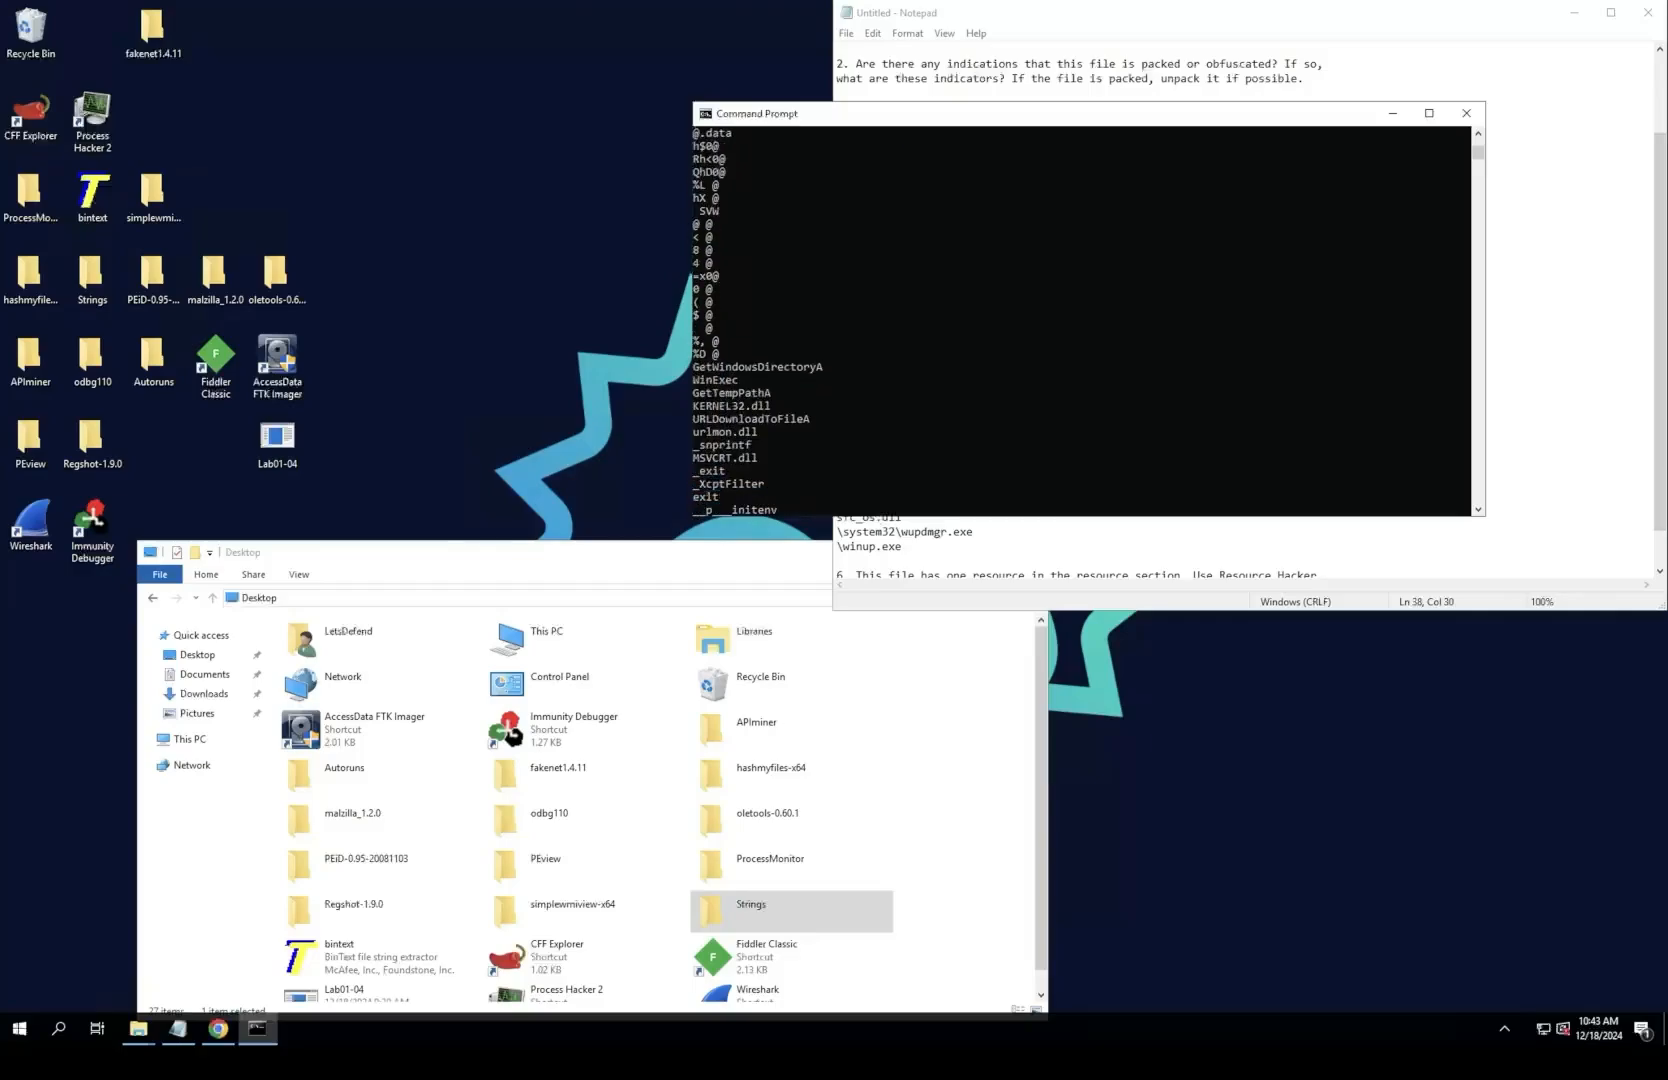
{"action": "left_click_drag", "start_coordinate": [693, 418], "coordinate": [815, 419]}
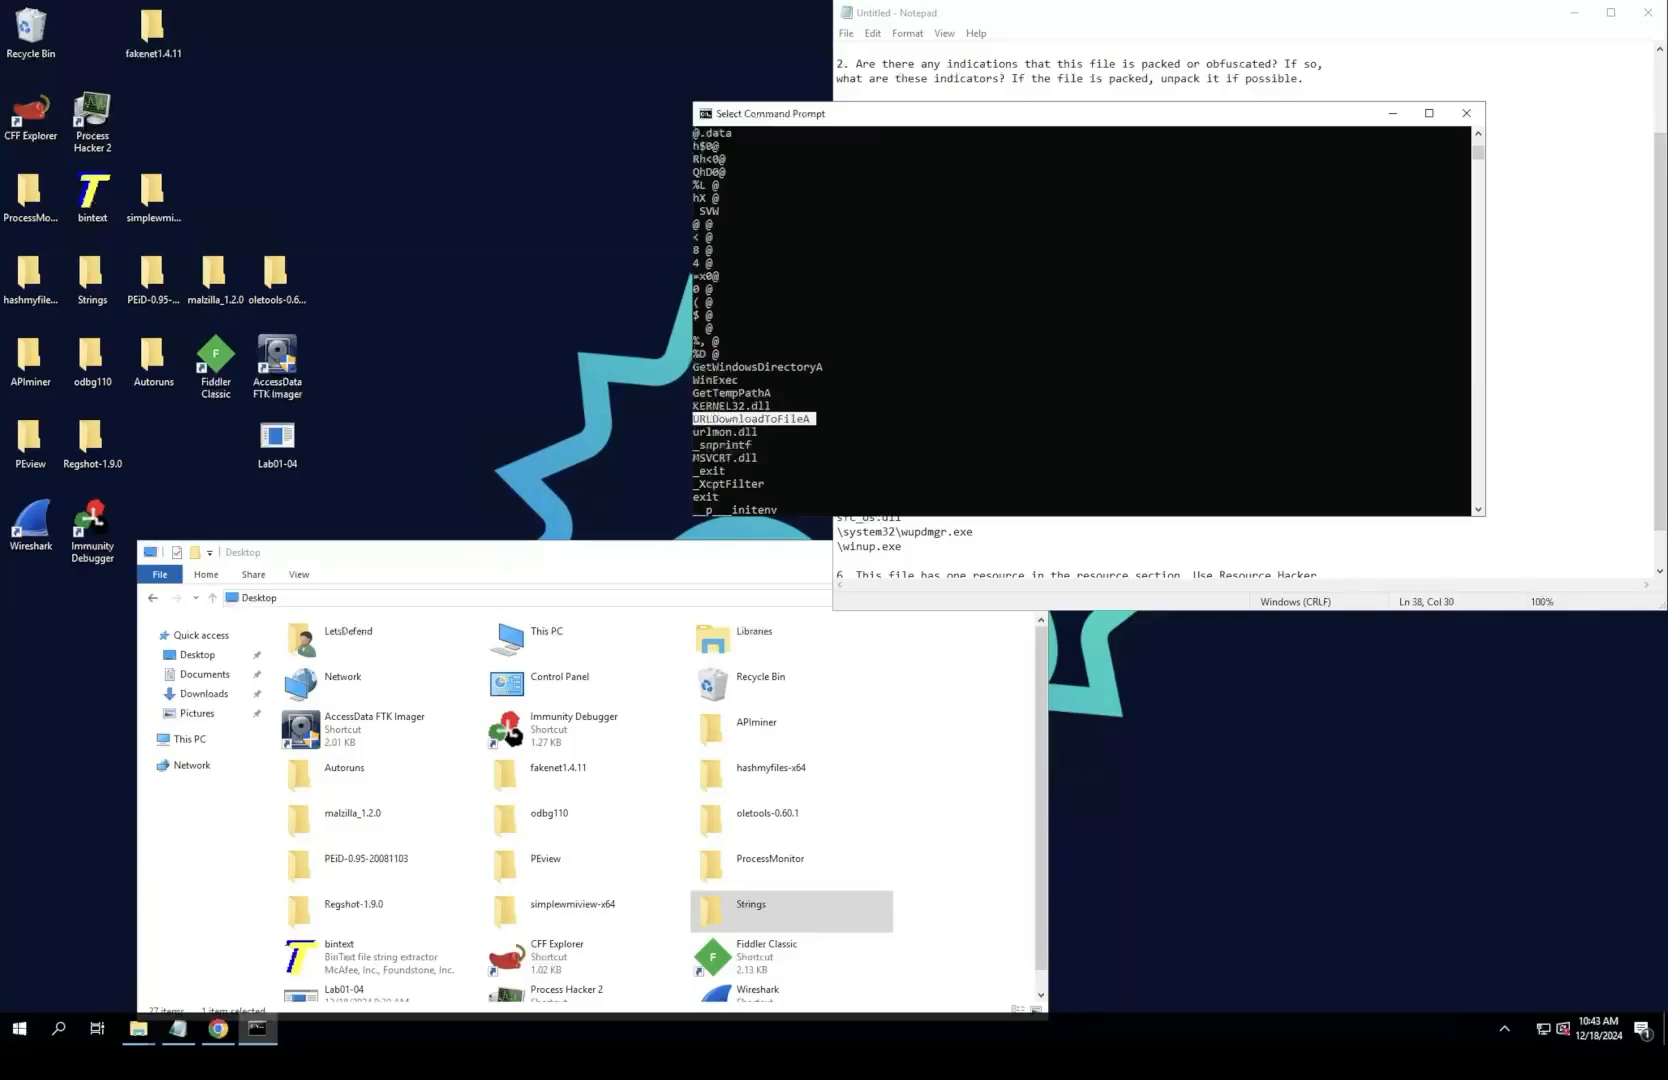
{"action": "left_click", "coordinate": [786, 431]}
{"action": "scroll", "coordinate": [786, 431], "scroll_direction": "down", "scroll_amount": 2}
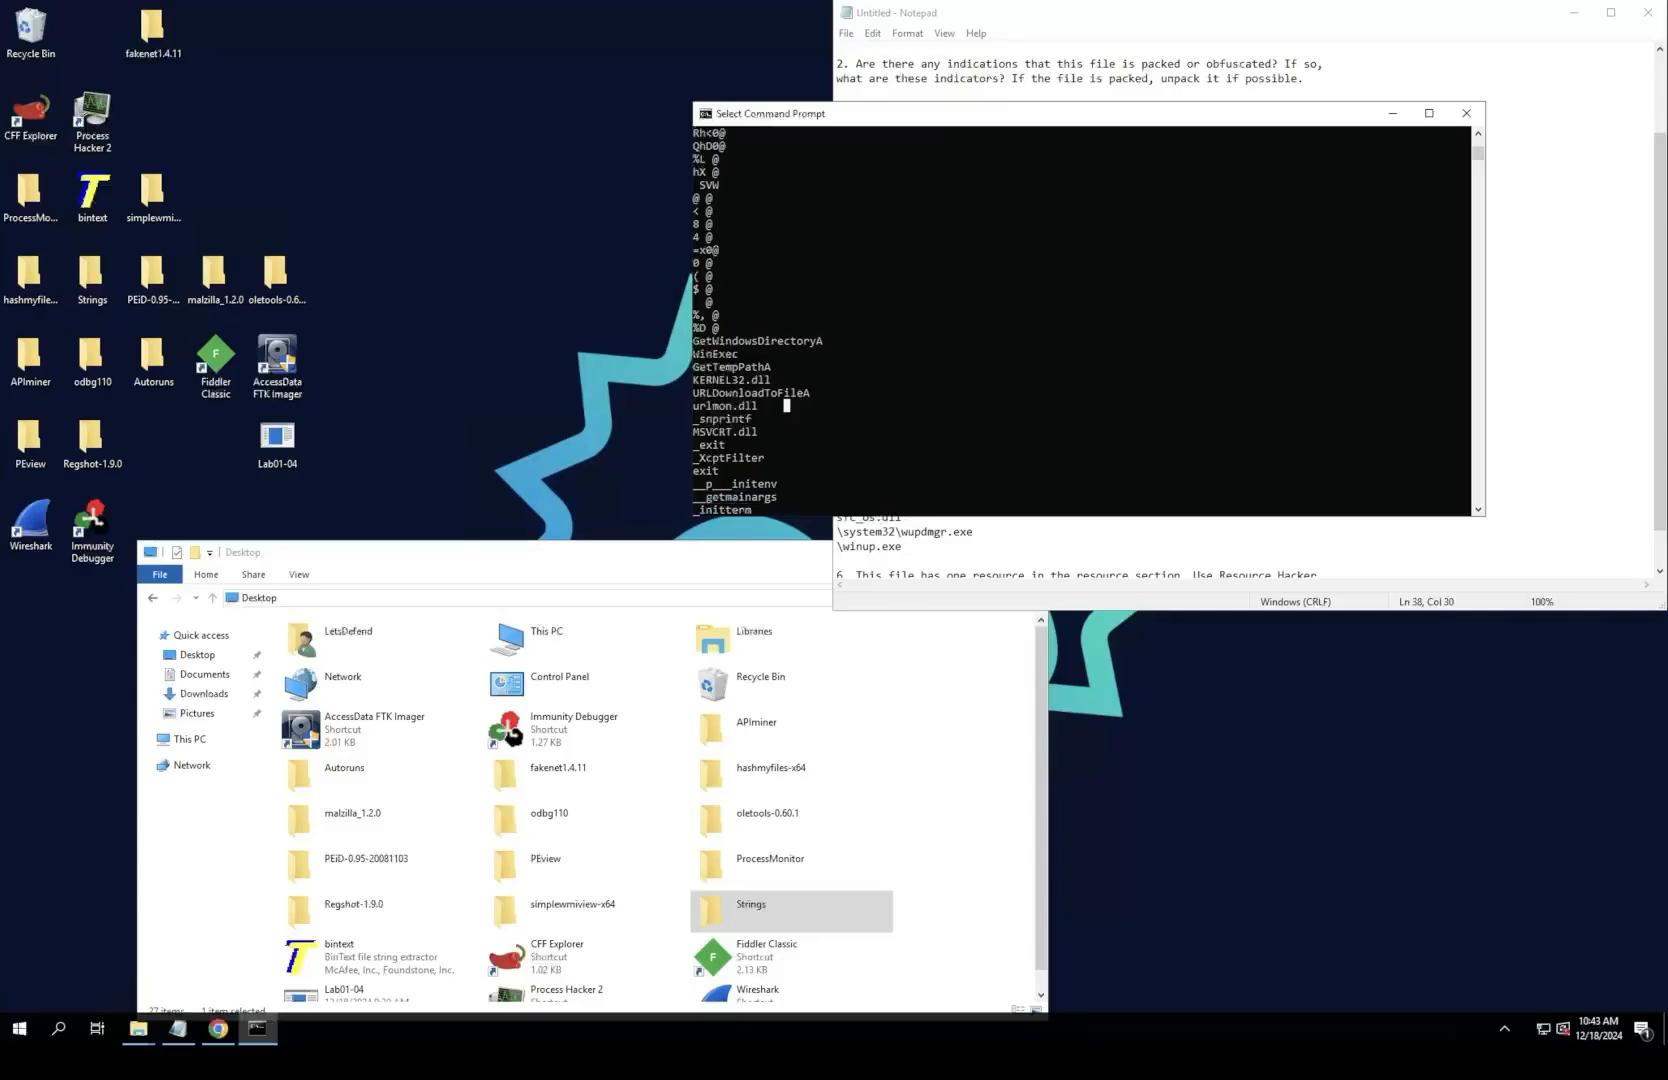
{"action": "left_click", "coordinate": [722, 431]}
{"action": "scroll", "coordinate": [1080, 320], "scroll_direction": "down", "scroll_amount": 7}
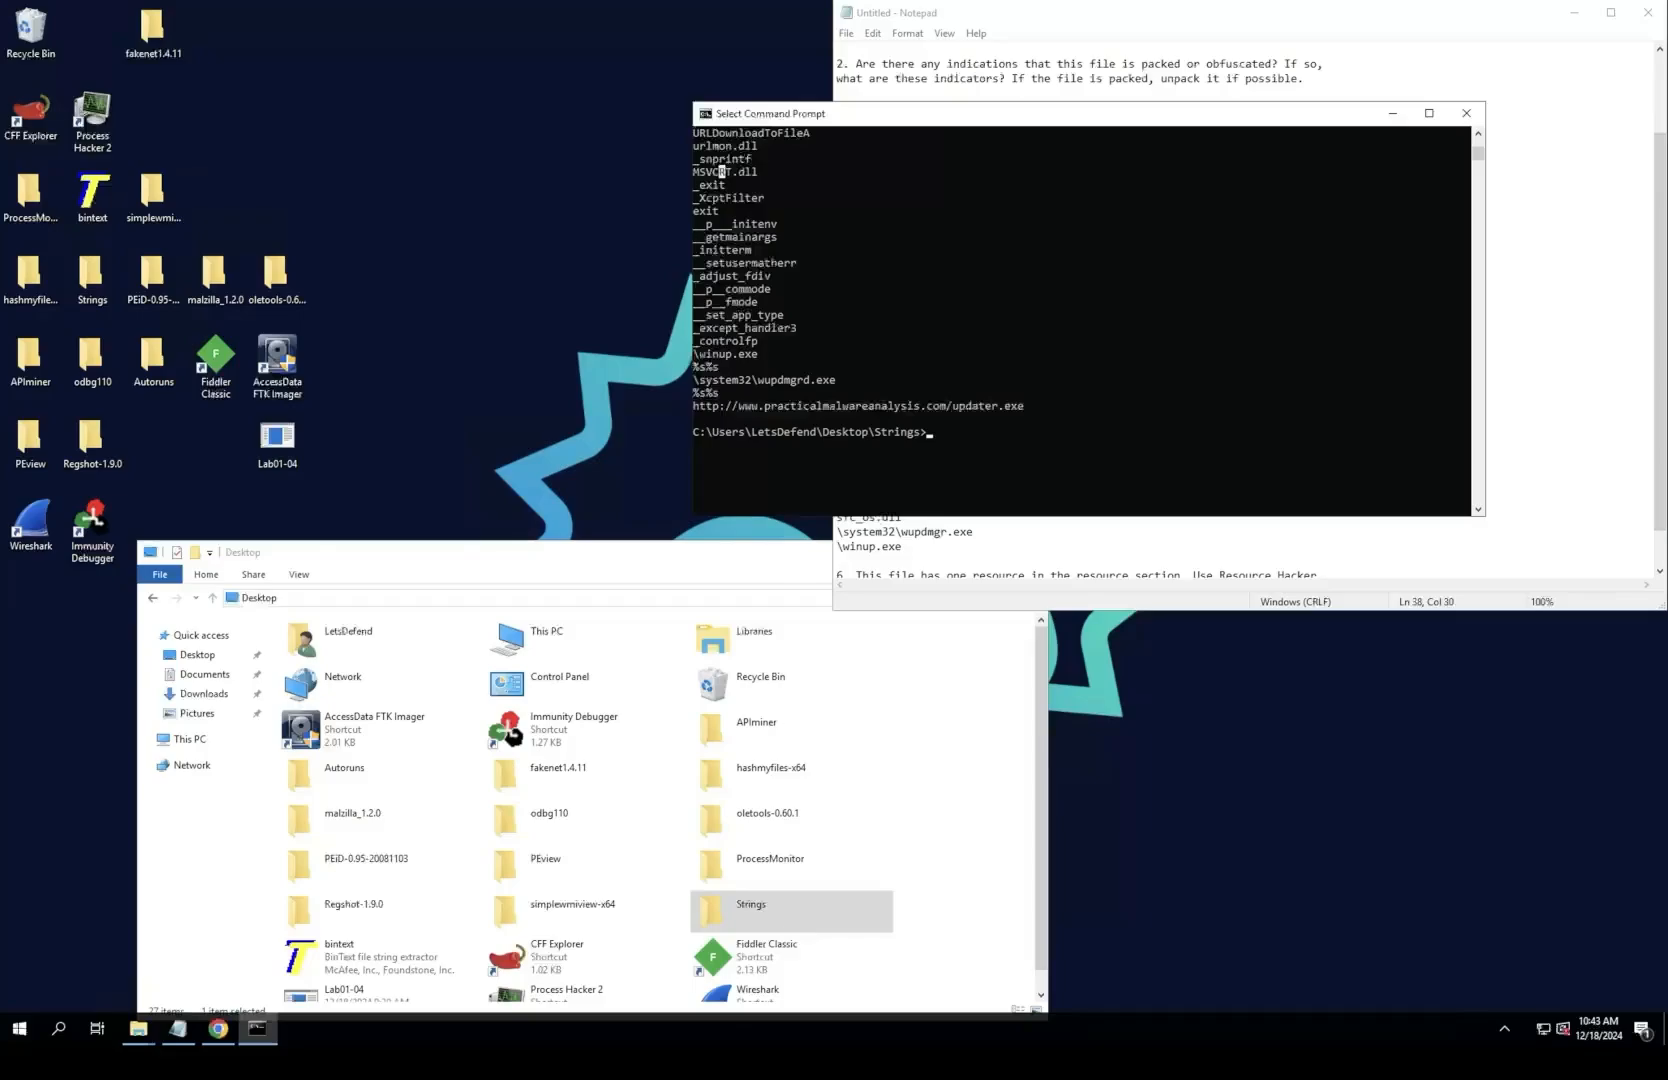
{"action": "left_click_drag", "start_coordinate": [693, 406], "coordinate": [1030, 406]}
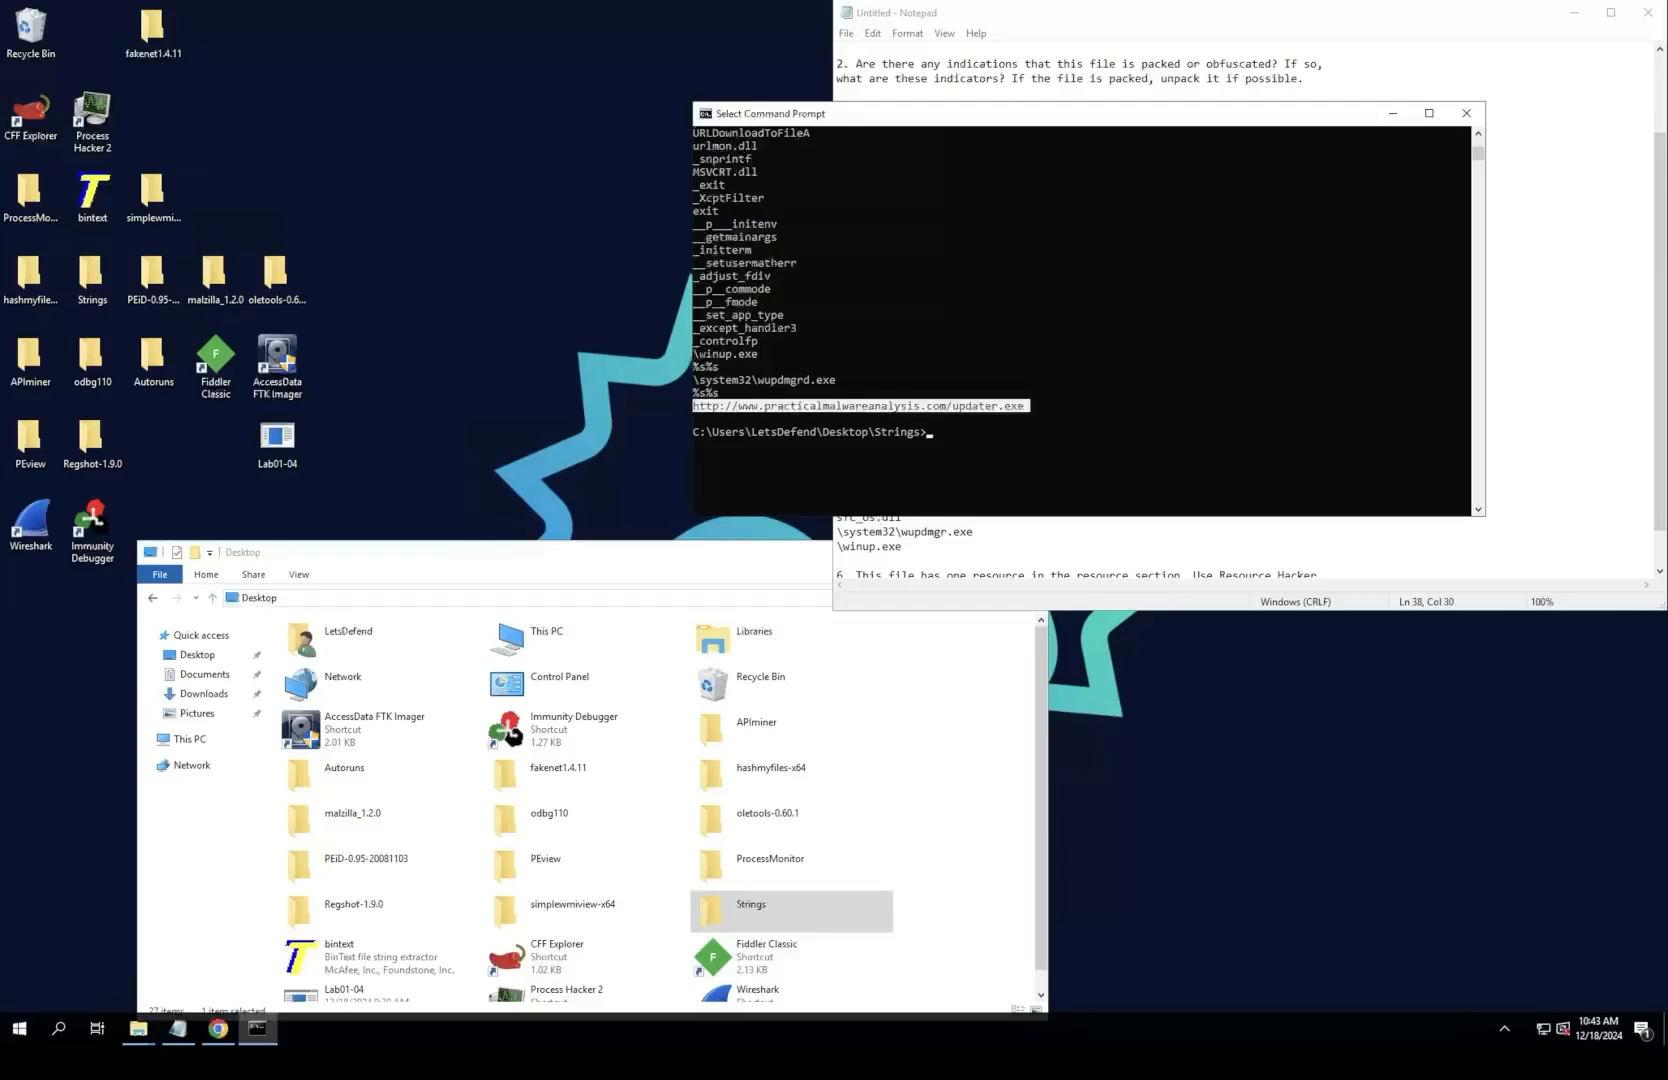
{"action": "key", "text": "super"}
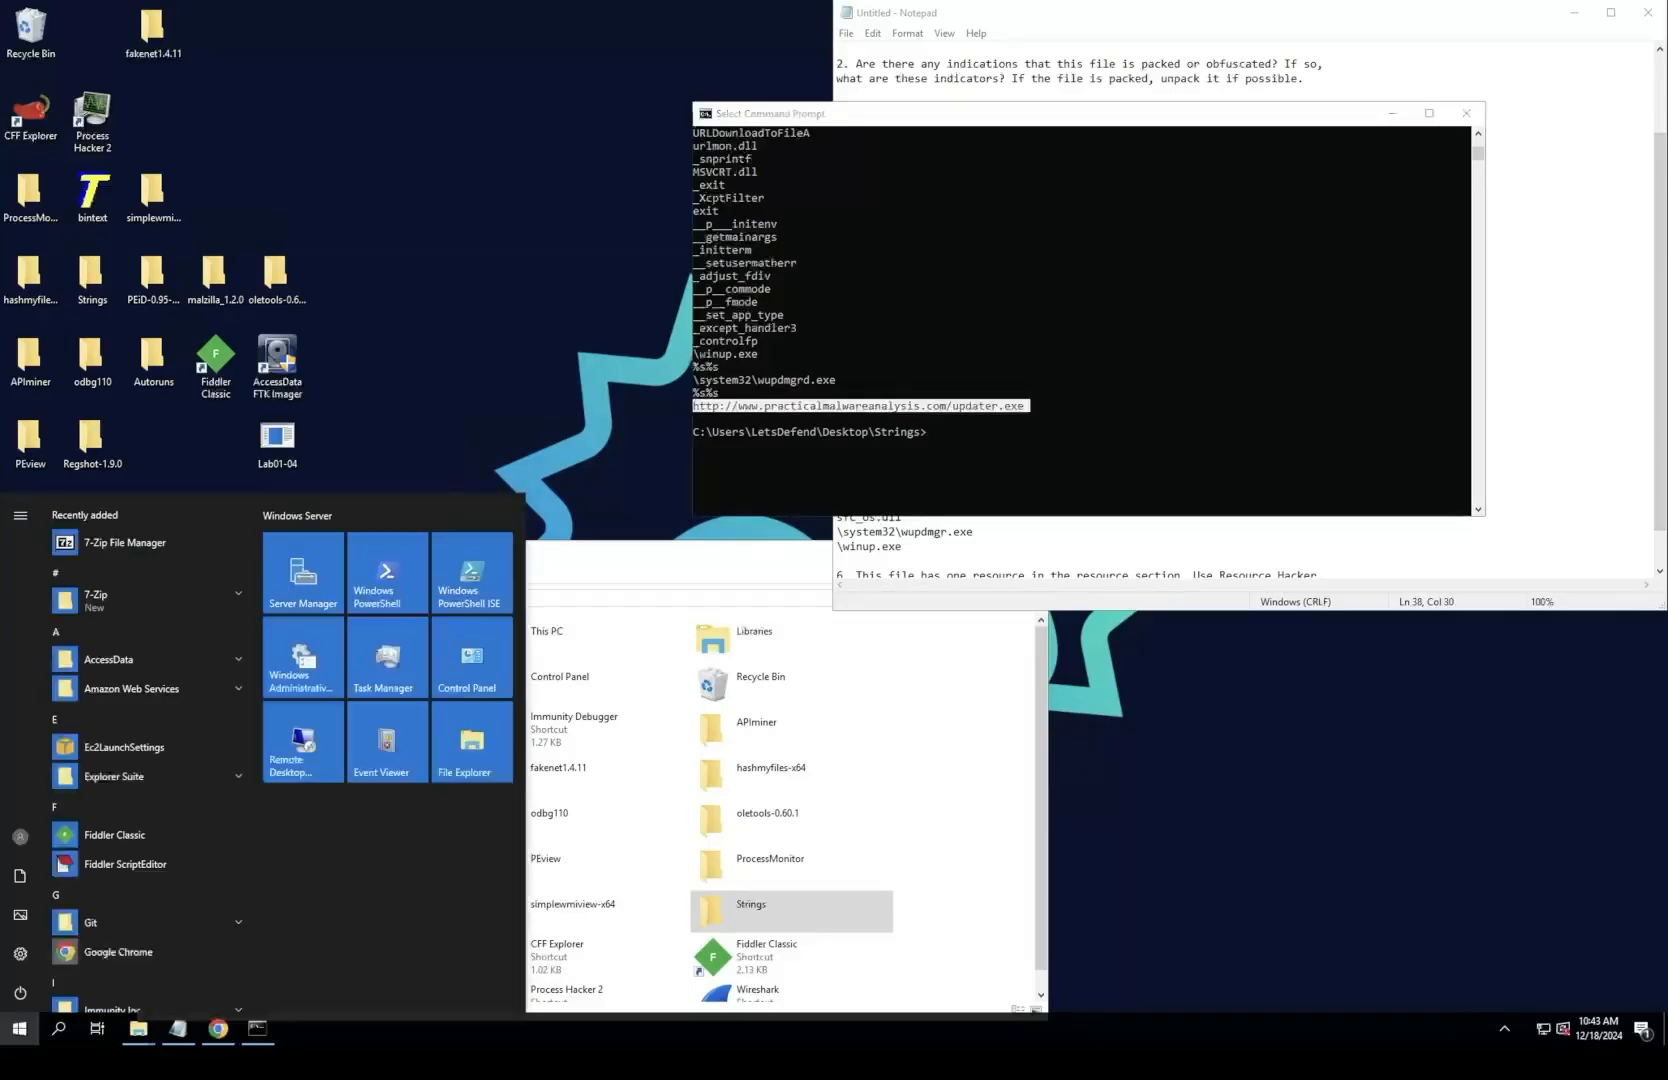
{"action": "key", "text": "Escape"}
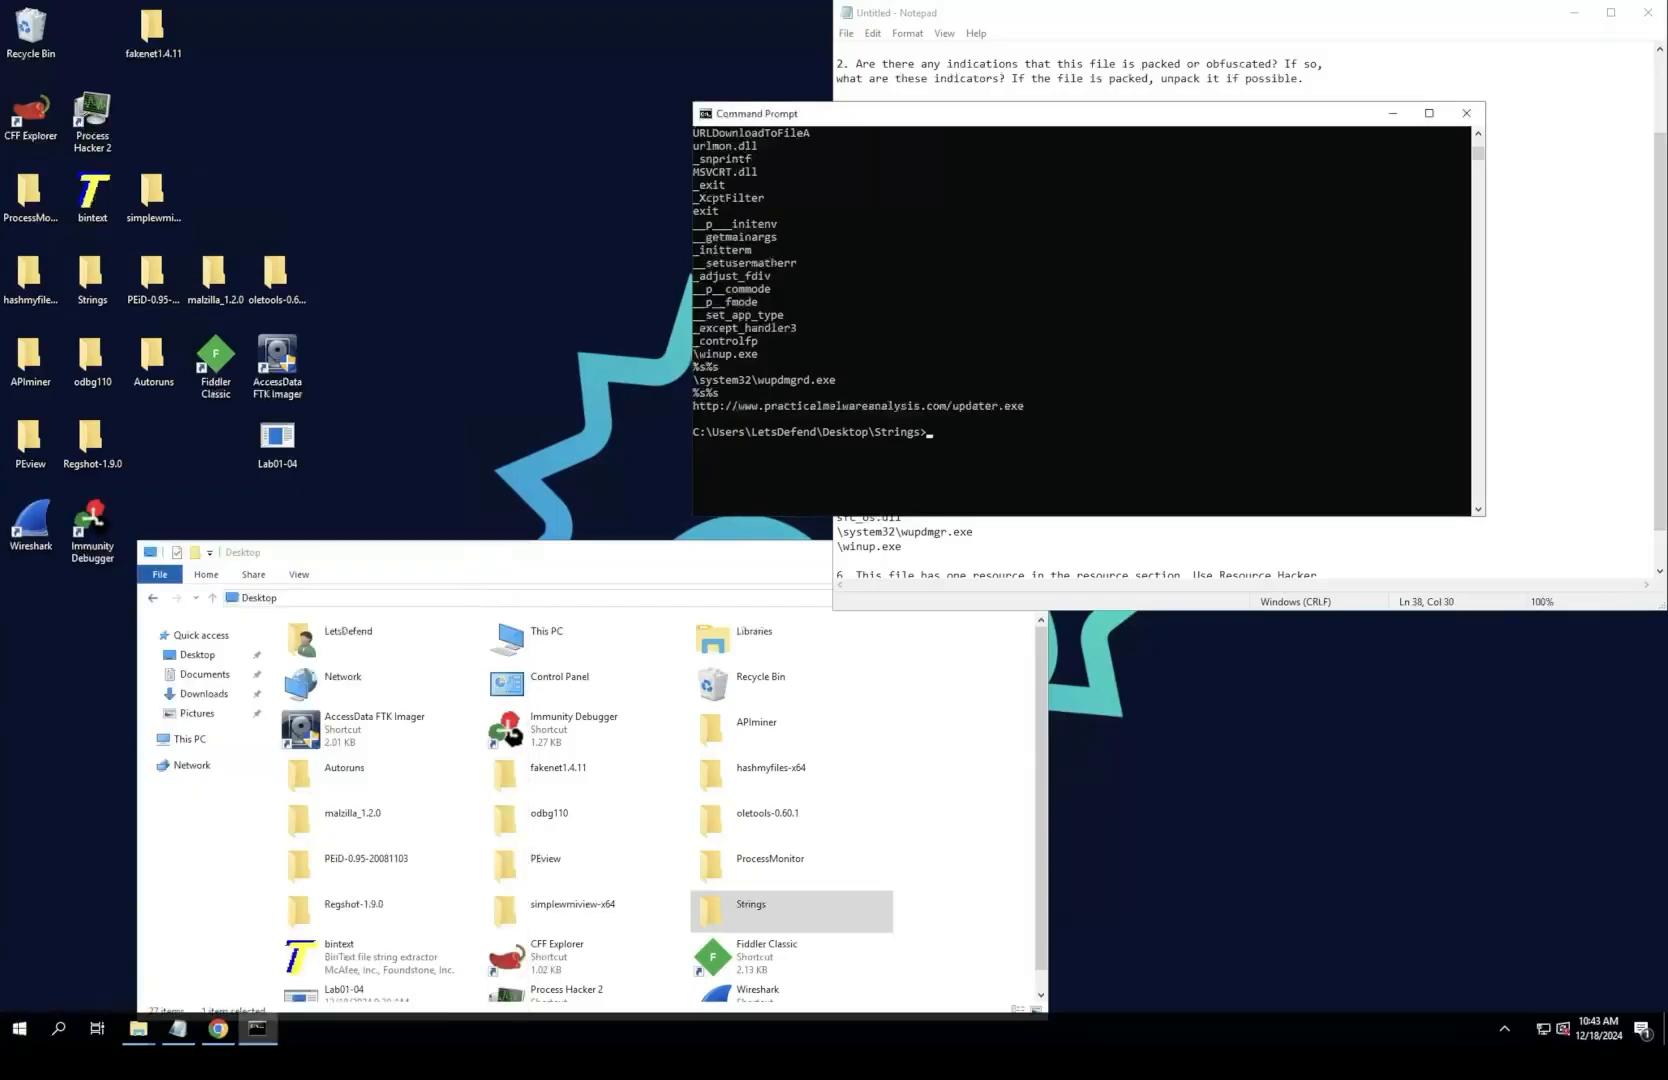
{"action": "key", "text": "ctrl+c"}
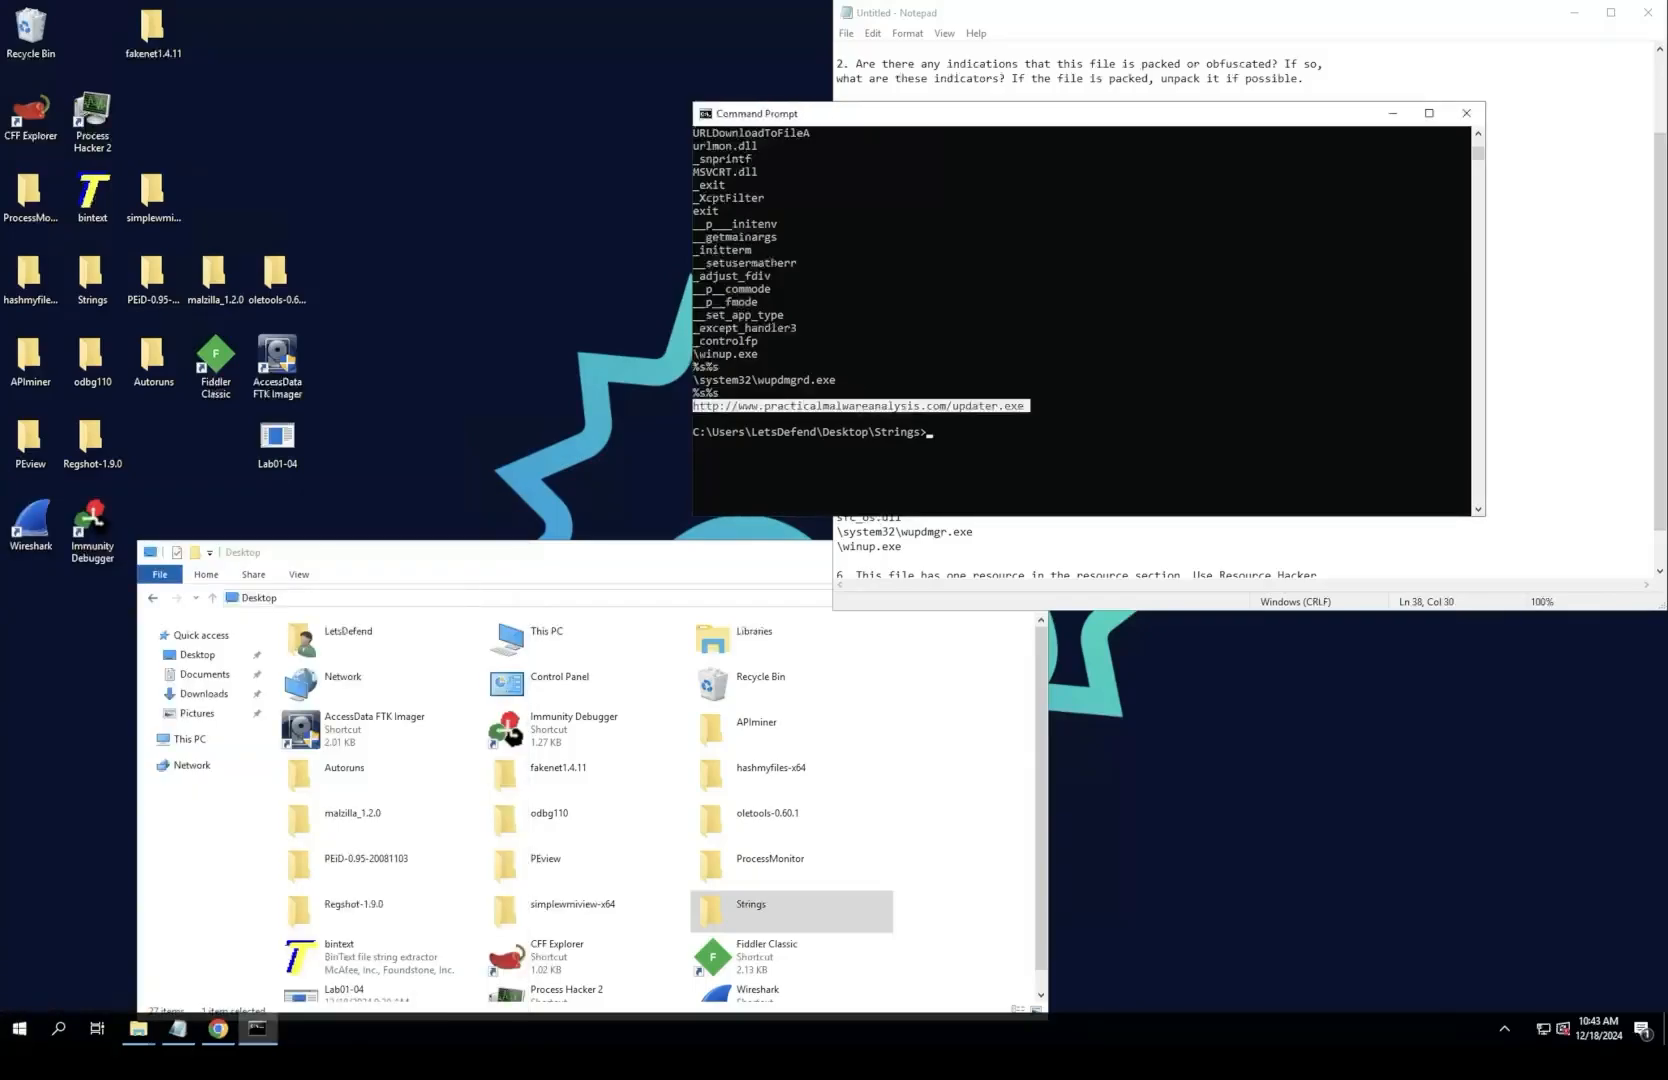
{"action": "key", "text": "alt+Tab"}
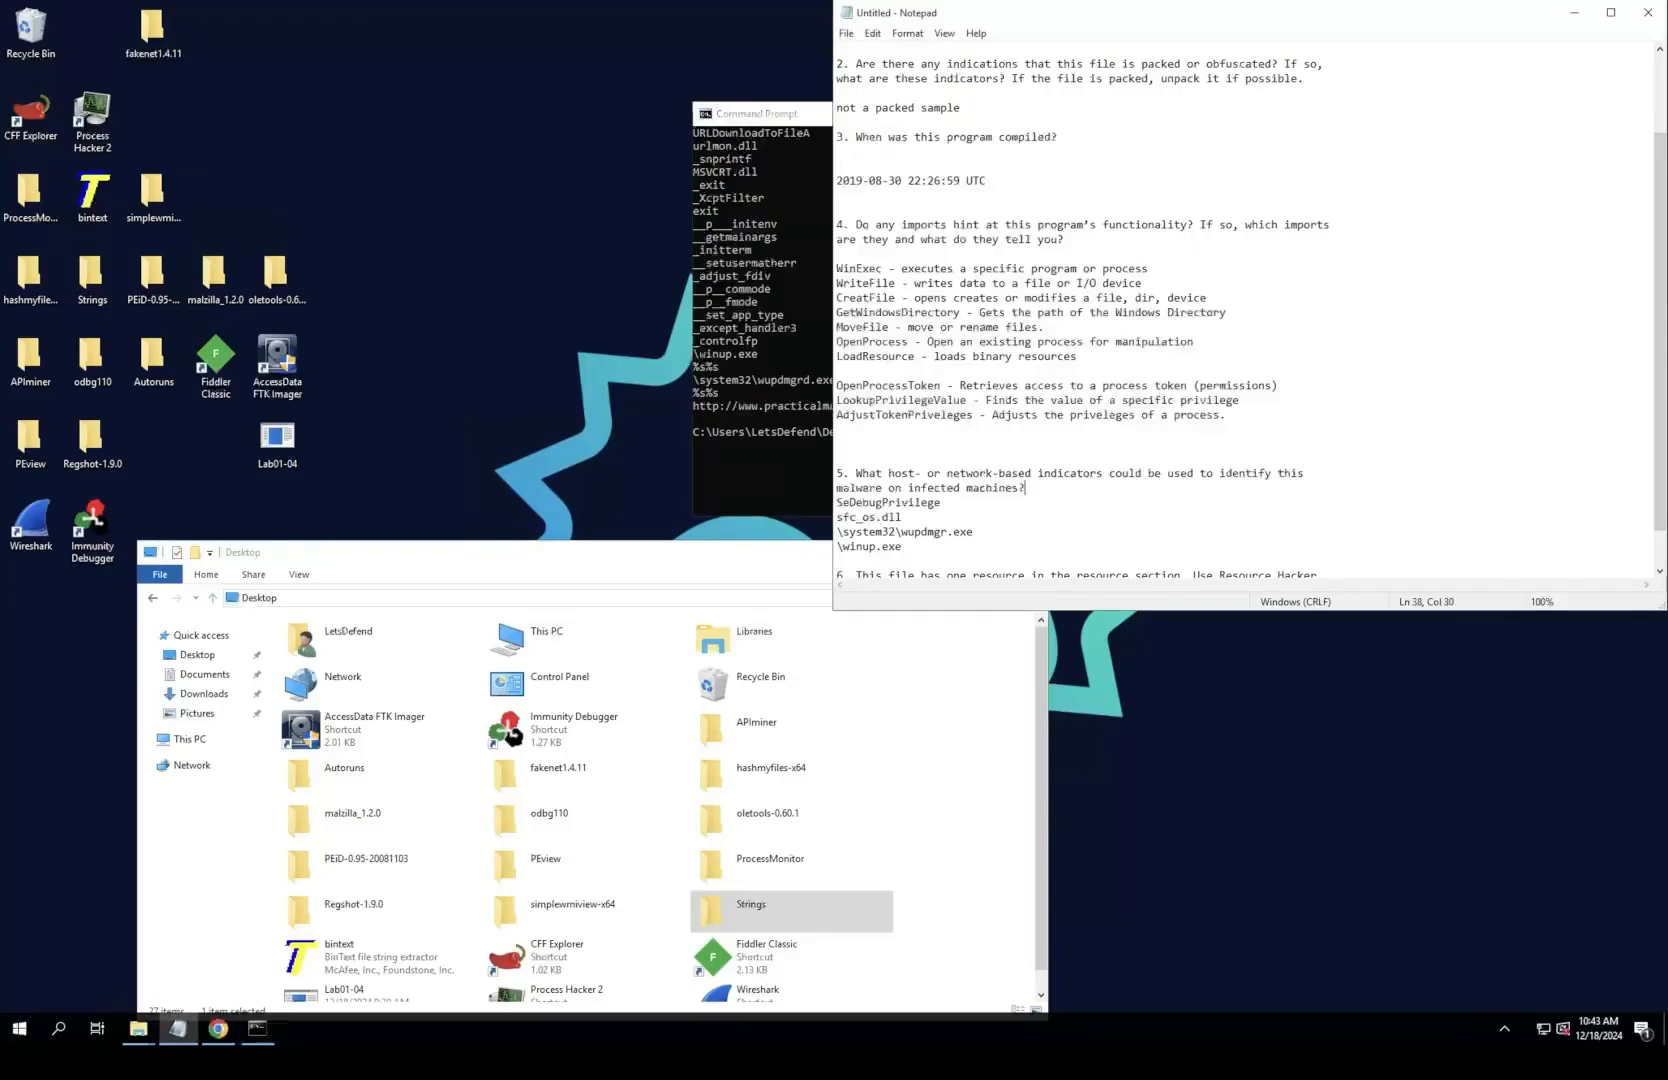
{"action": "left_click", "coordinate": [903, 547]}
{"action": "key", "text": "Return"}
{"action": "key", "text": "ctrl+v"}
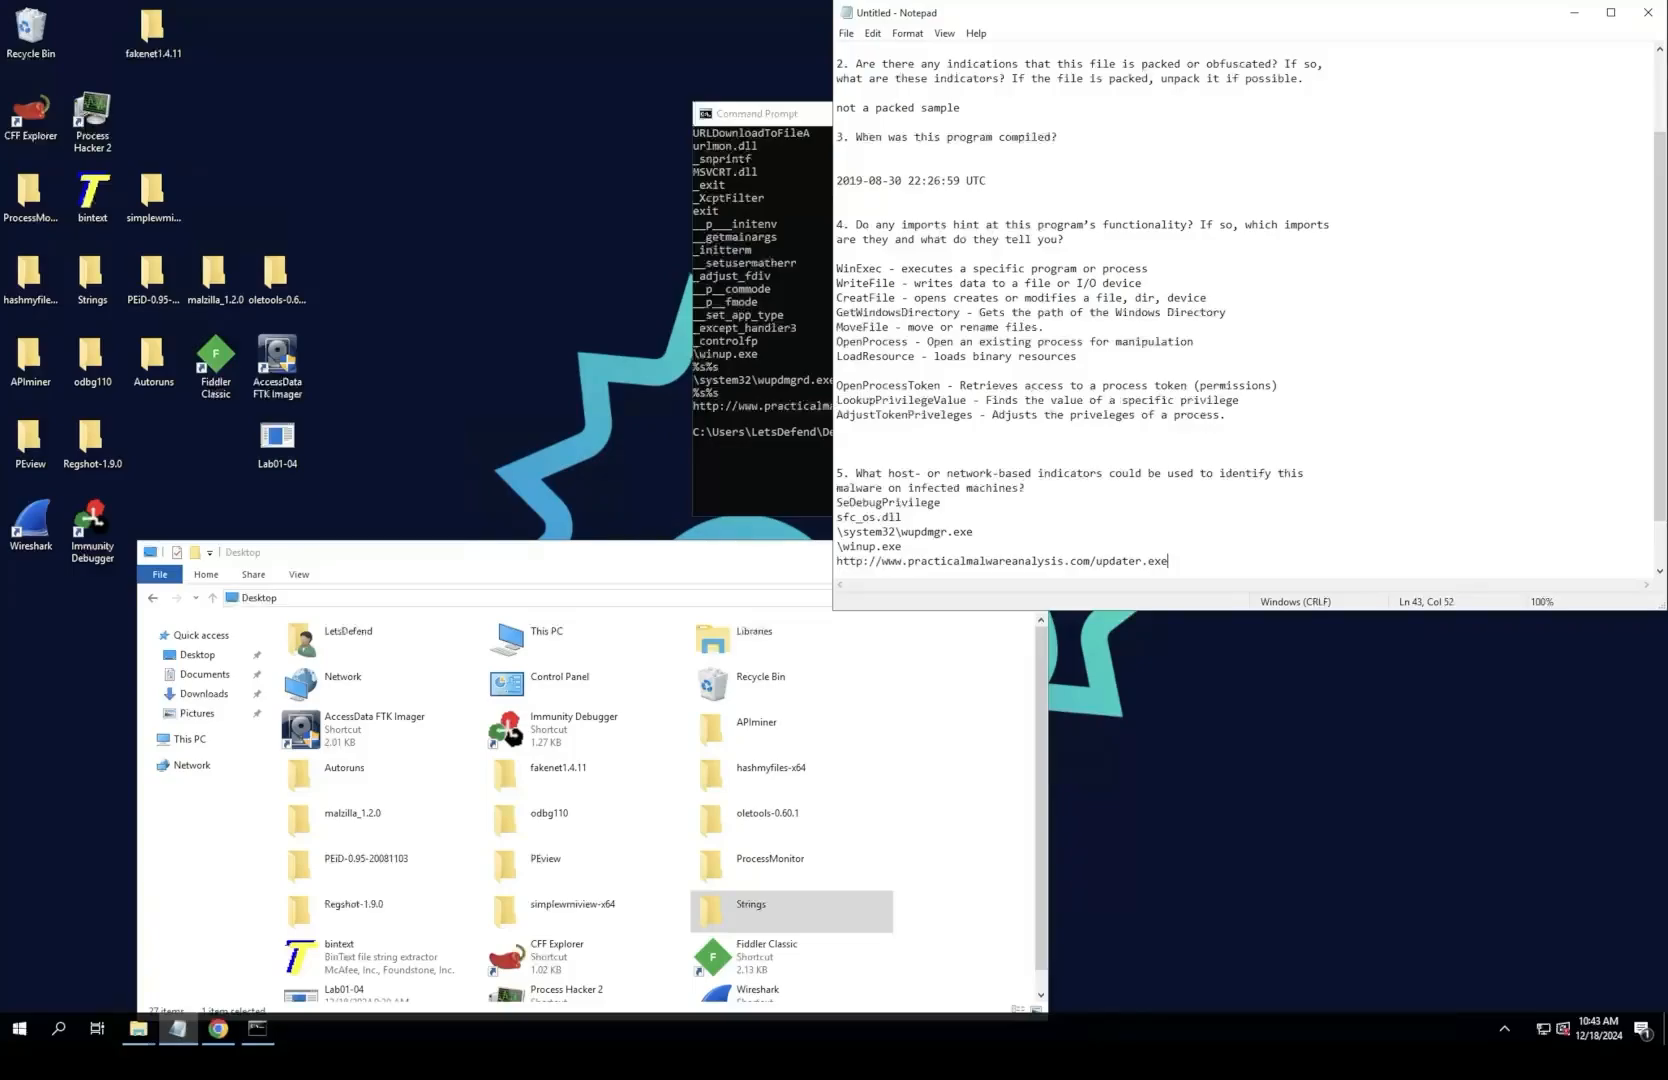
Step: Minimize File Explorer and the Command Prompt, and move the Notepad window nearer the desktop's centre with question 6 in view
{"action": "left_click", "coordinate": [640, 553]}
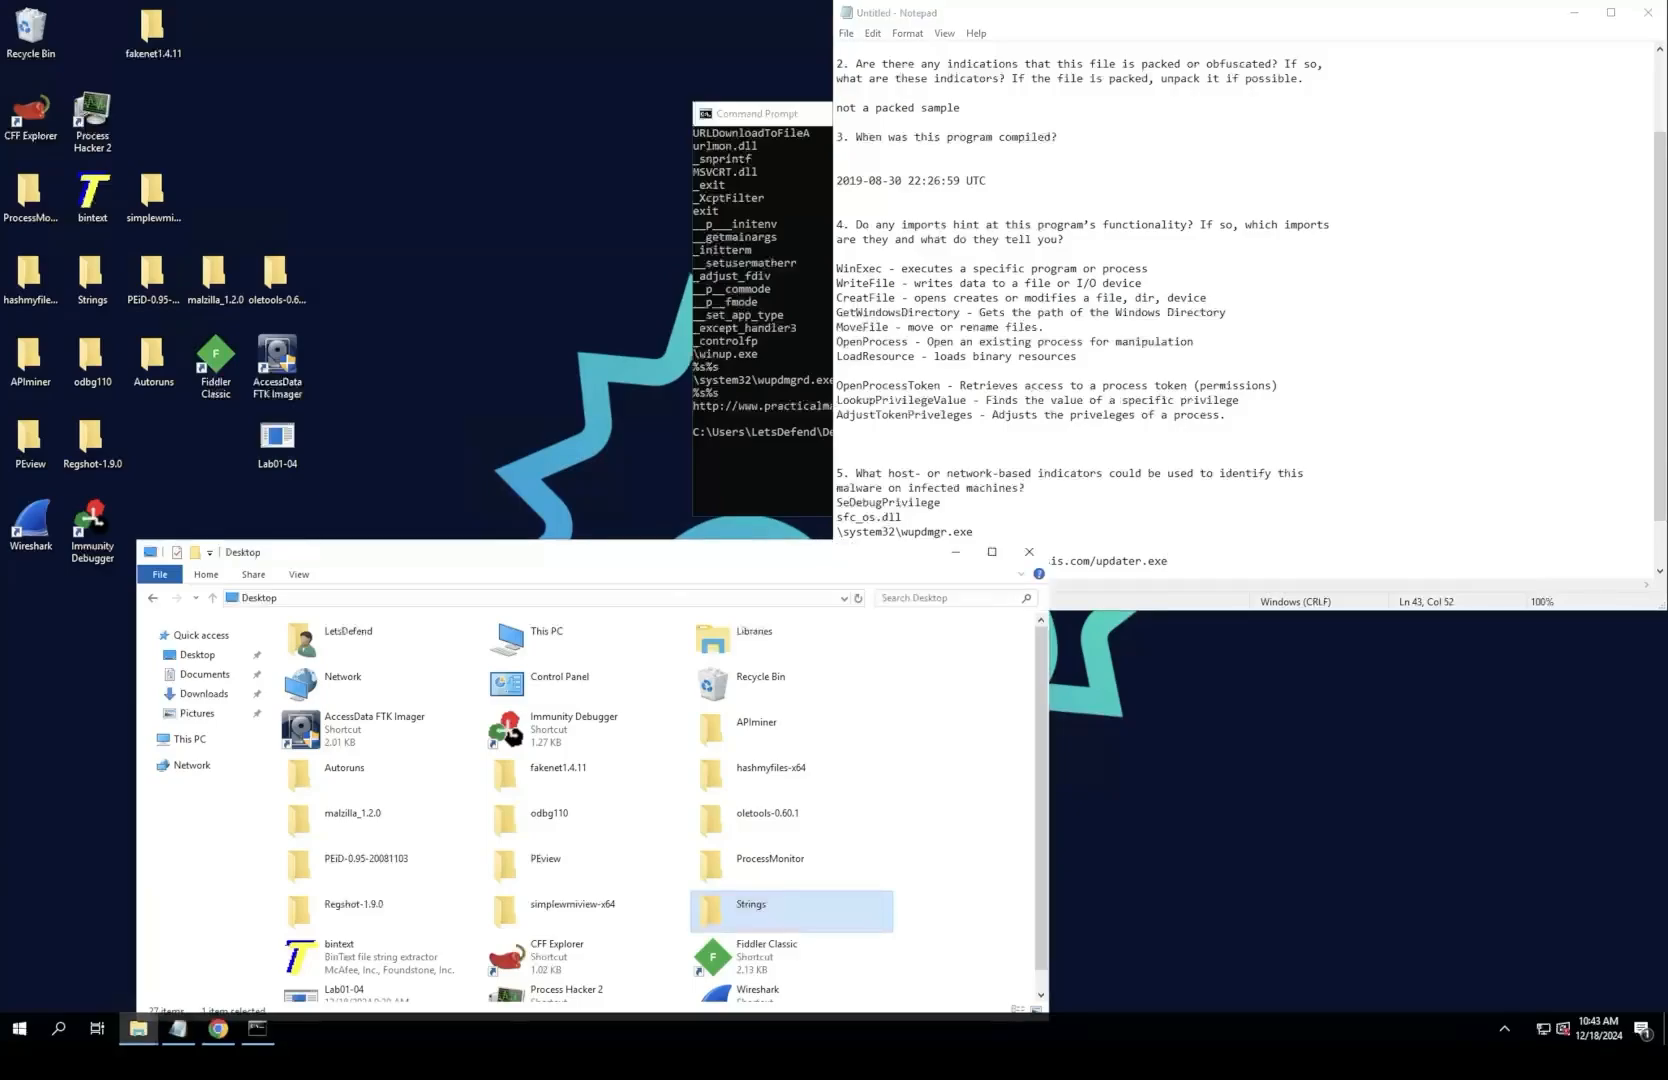
{"action": "left_click_drag", "start_coordinate": [640, 553], "coordinate": [480, 546]}
{"action": "left_click", "coordinate": [795, 545]}
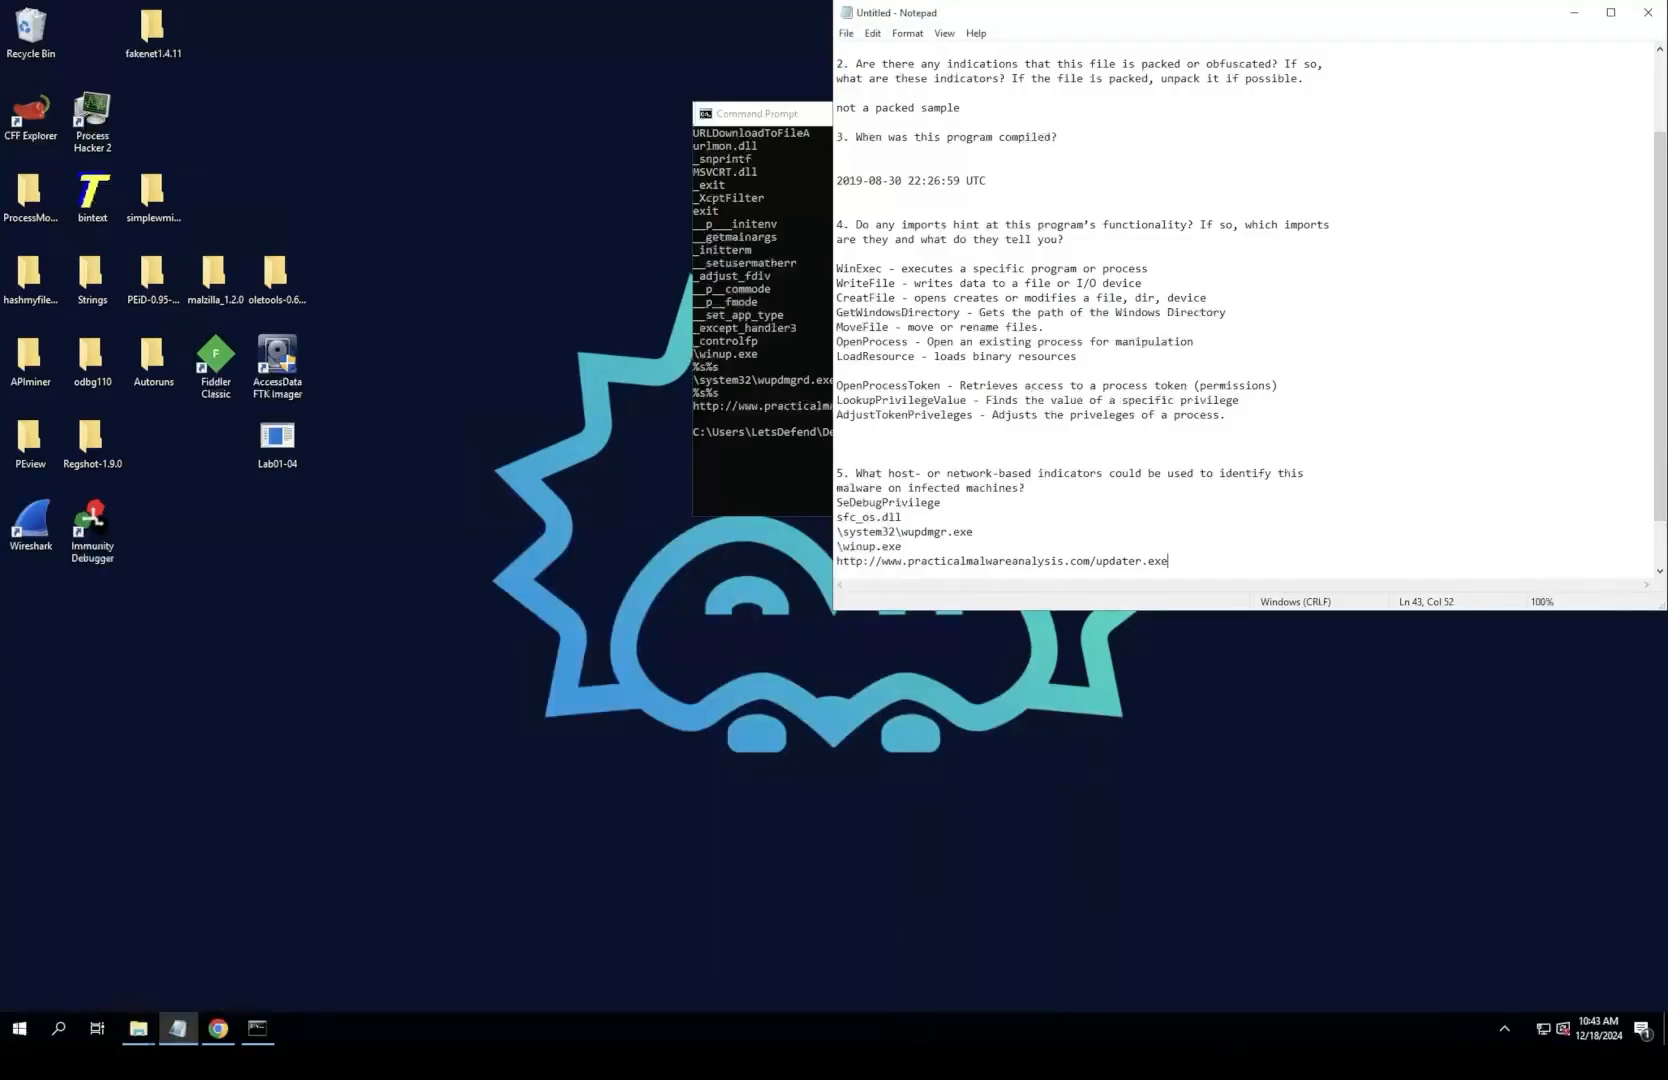
{"action": "left_click", "coordinate": [706, 357]}
{"action": "left_click_drag", "start_coordinate": [740, 13], "coordinate": [235, 94]}
{"action": "key", "text": "super"}
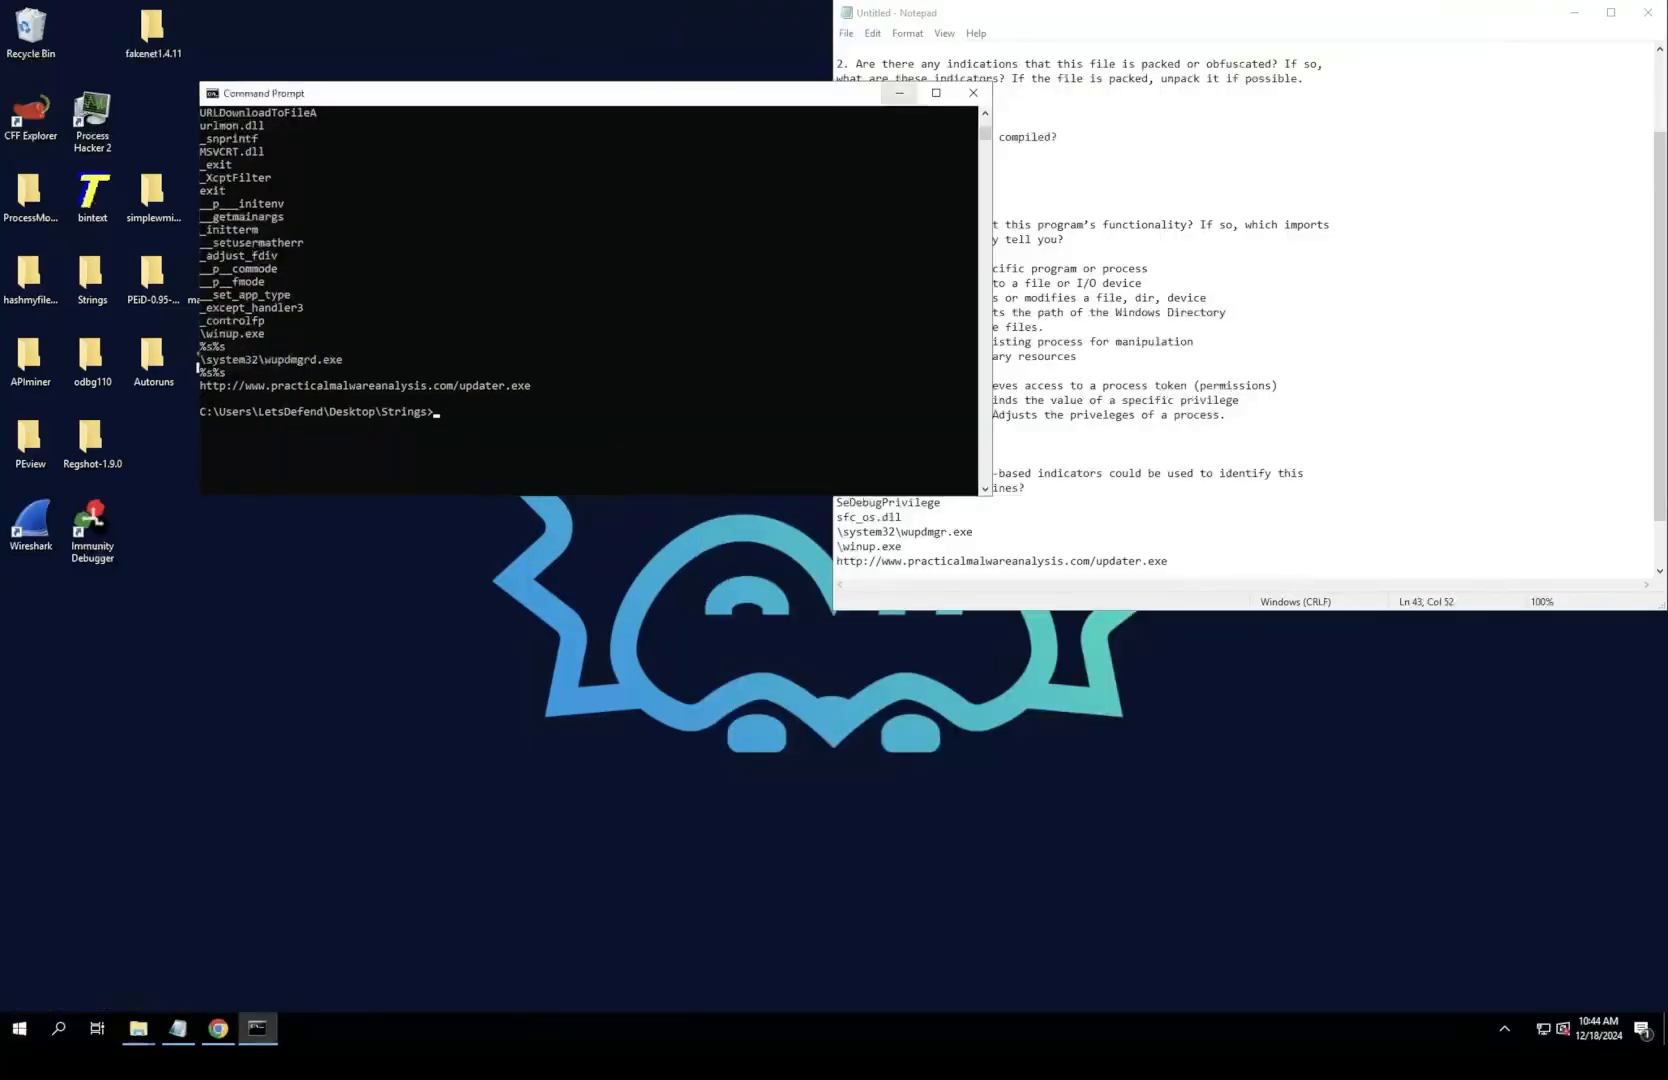
{"action": "left_click", "coordinate": [899, 92]}
{"action": "left_click_drag", "start_coordinate": [920, 12], "coordinate": [625, 123]}
{"action": "scroll", "coordinate": [950, 420], "scroll_direction": "down", "scroll_amount": 2}
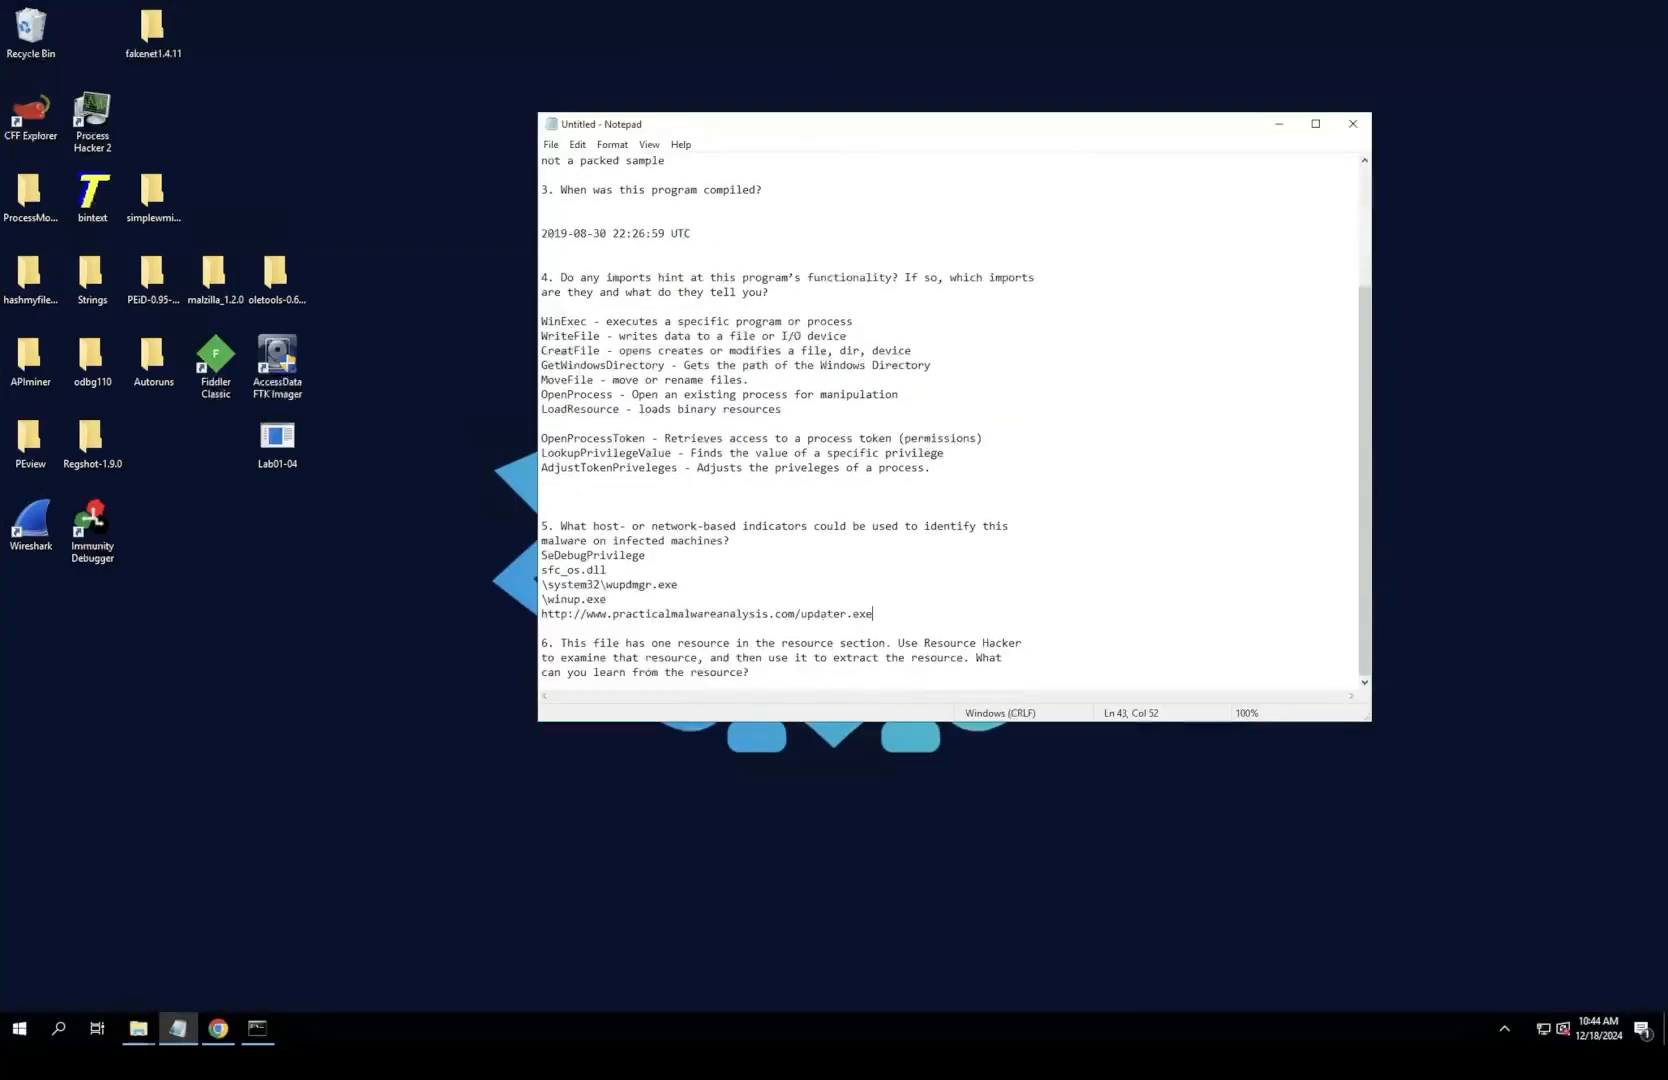
{"action": "triple_click", "coordinate": [638, 613]}
{"action": "left_click", "coordinate": [610, 600]}
{"action": "left_click", "coordinate": [732, 541]}
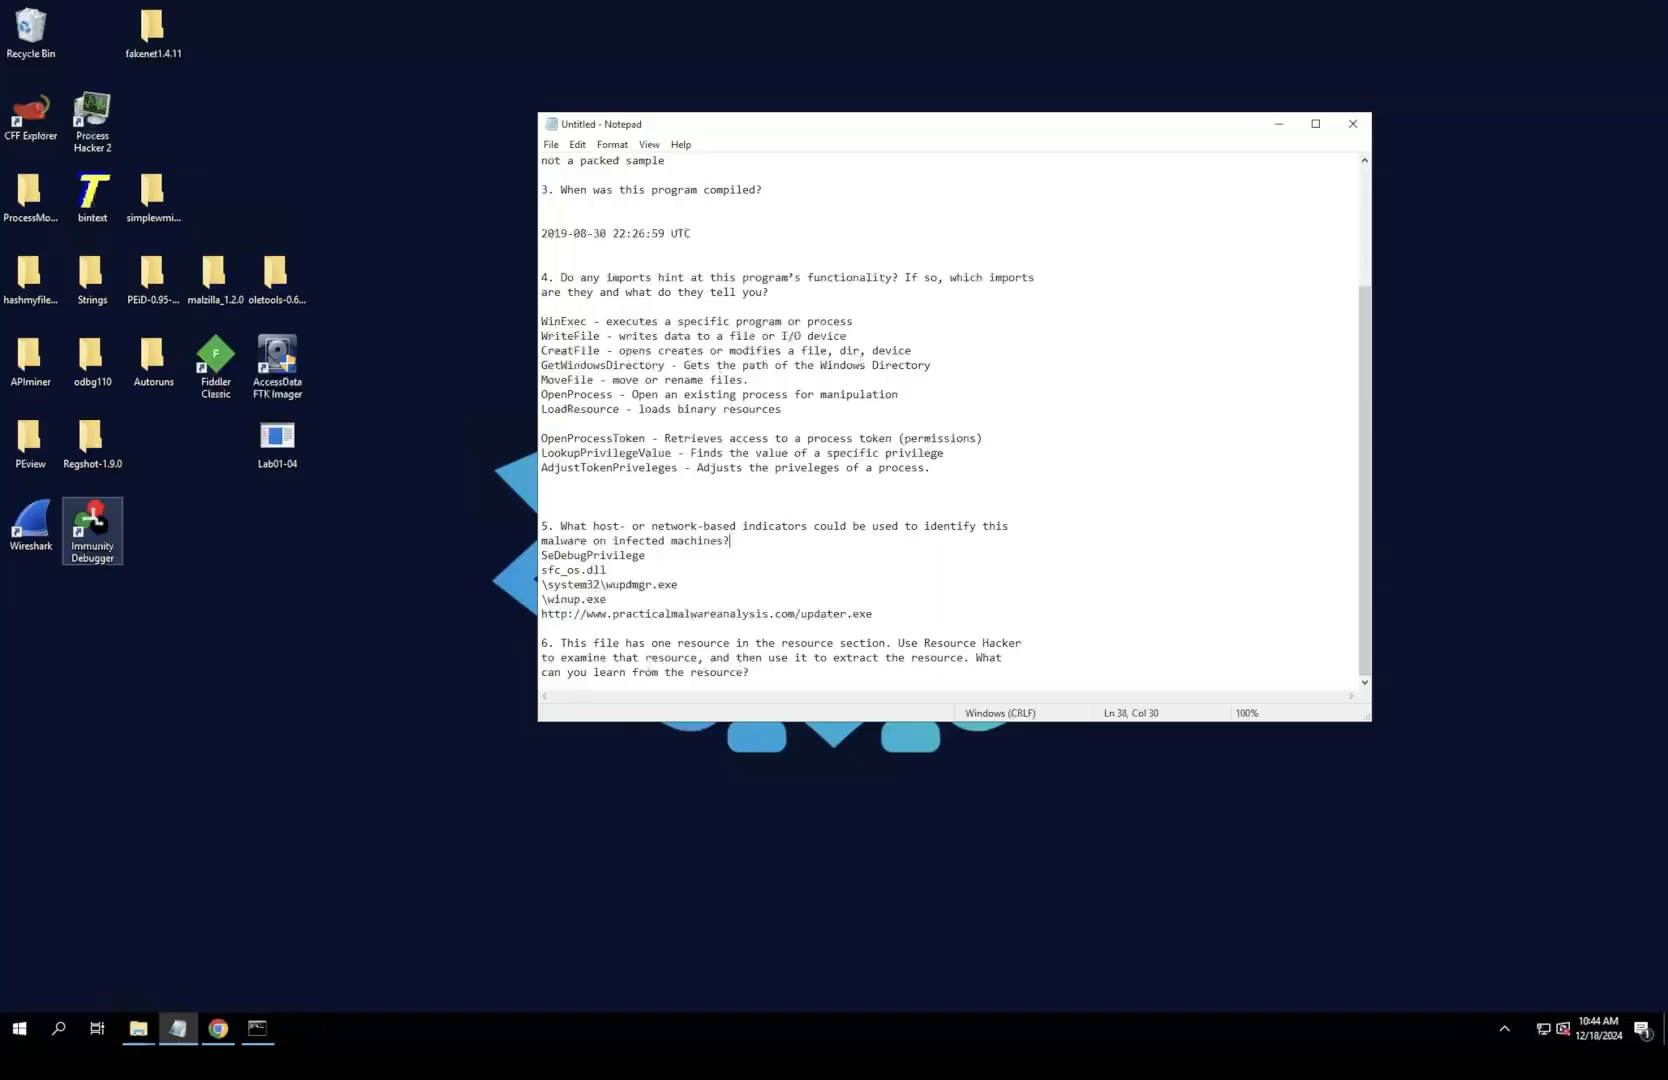
Step: Open Process Hacker, view its process list, and minimize its window
{"action": "left_click", "coordinate": [138, 1028]}
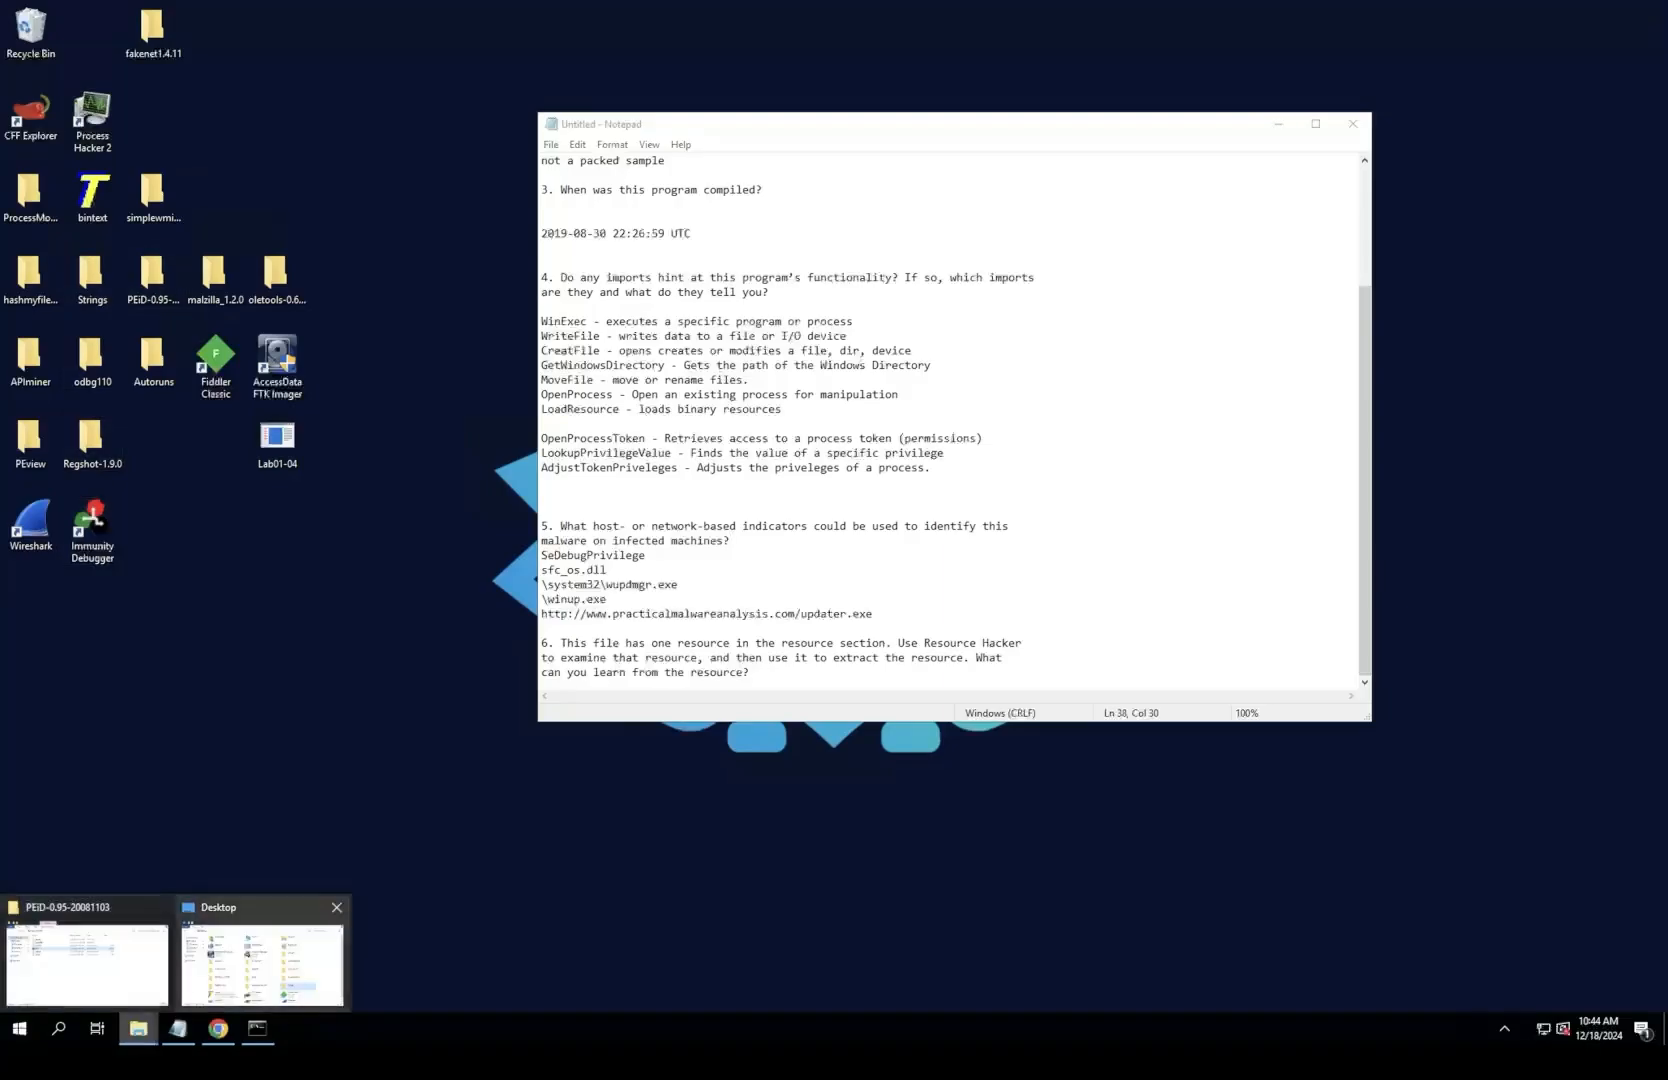
{"action": "left_click", "coordinate": [87, 963]}
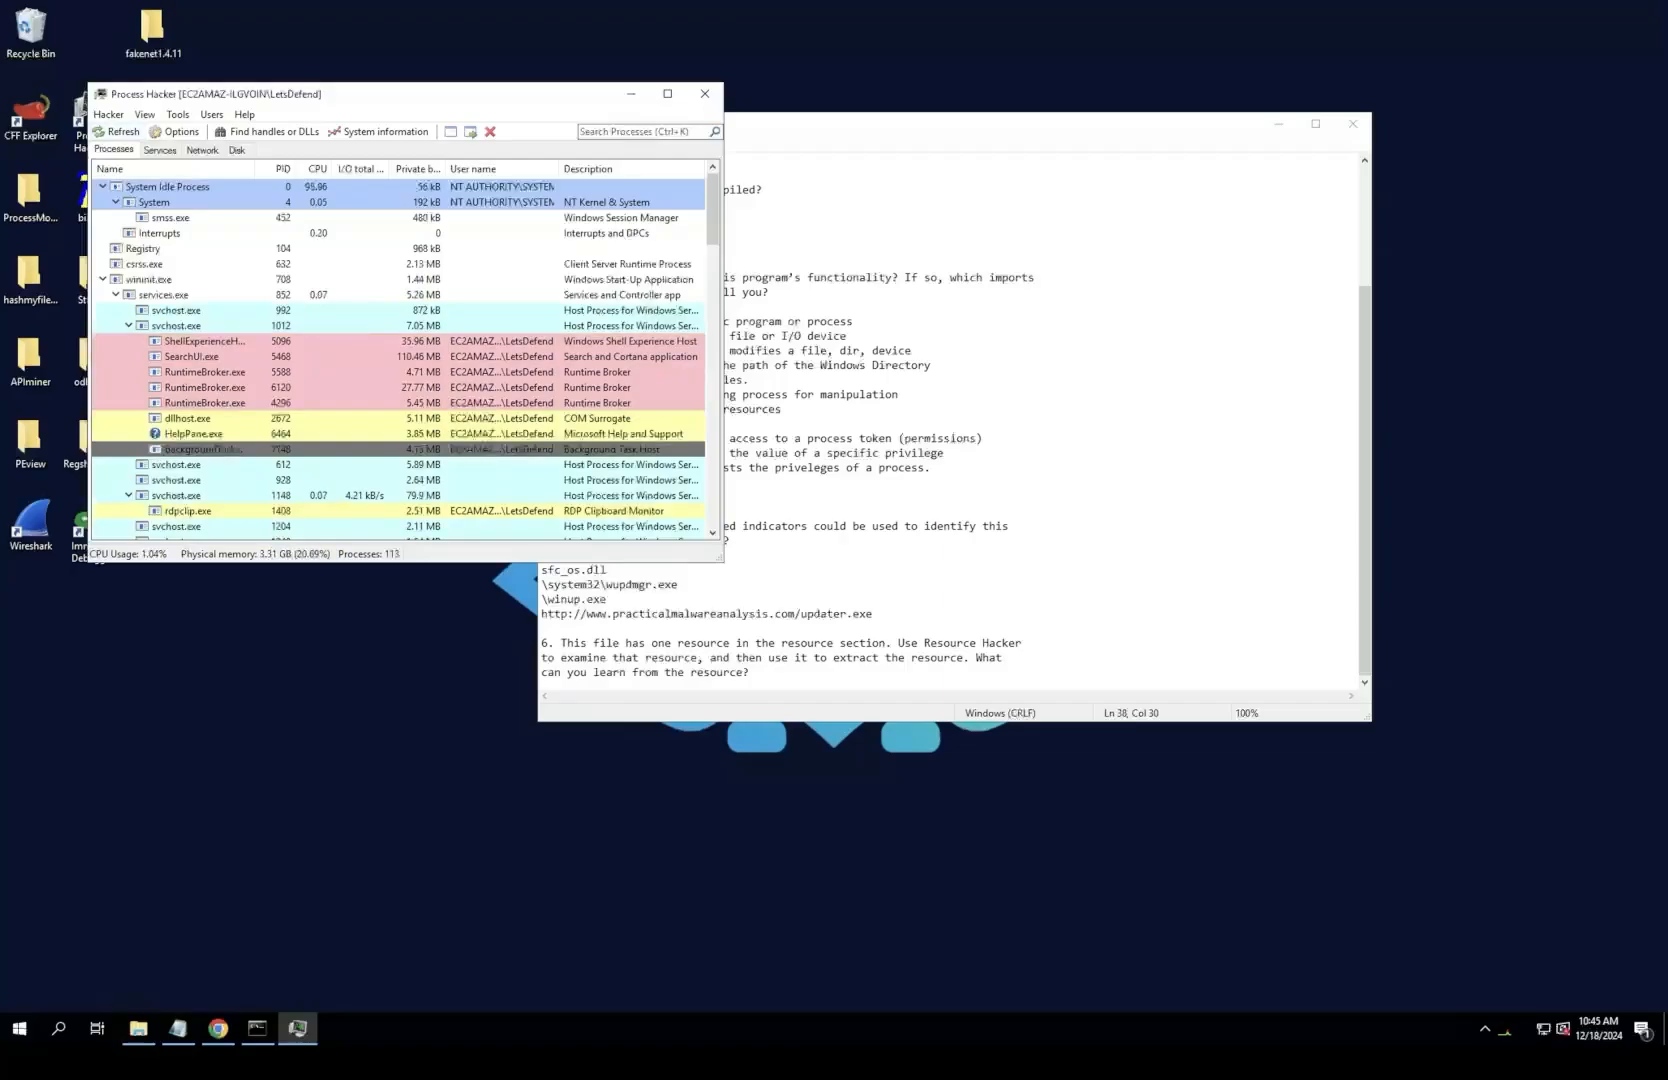
{"action": "left_click_drag", "start_coordinate": [430, 94], "coordinate": [551, 96]}
{"action": "left_click_drag", "start_coordinate": [390, 96], "coordinate": [452, 97]}
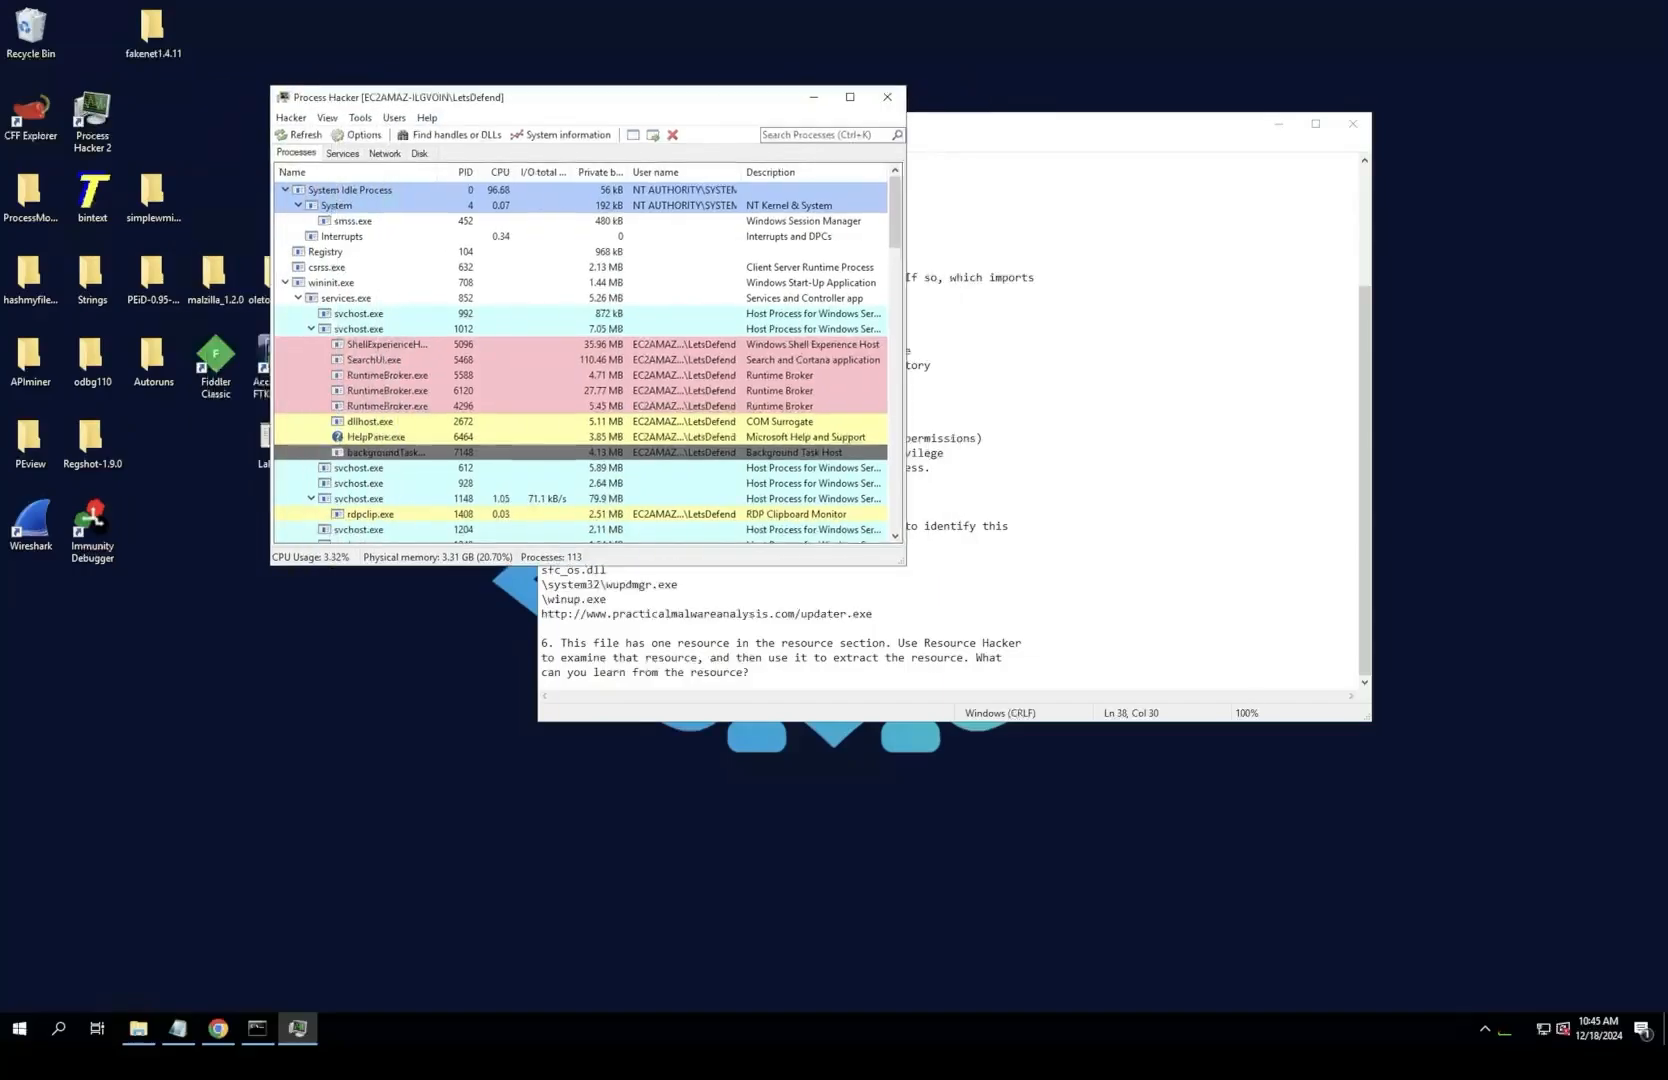
{"action": "left_click_drag", "start_coordinate": [590, 97], "coordinate": [429, 507]}
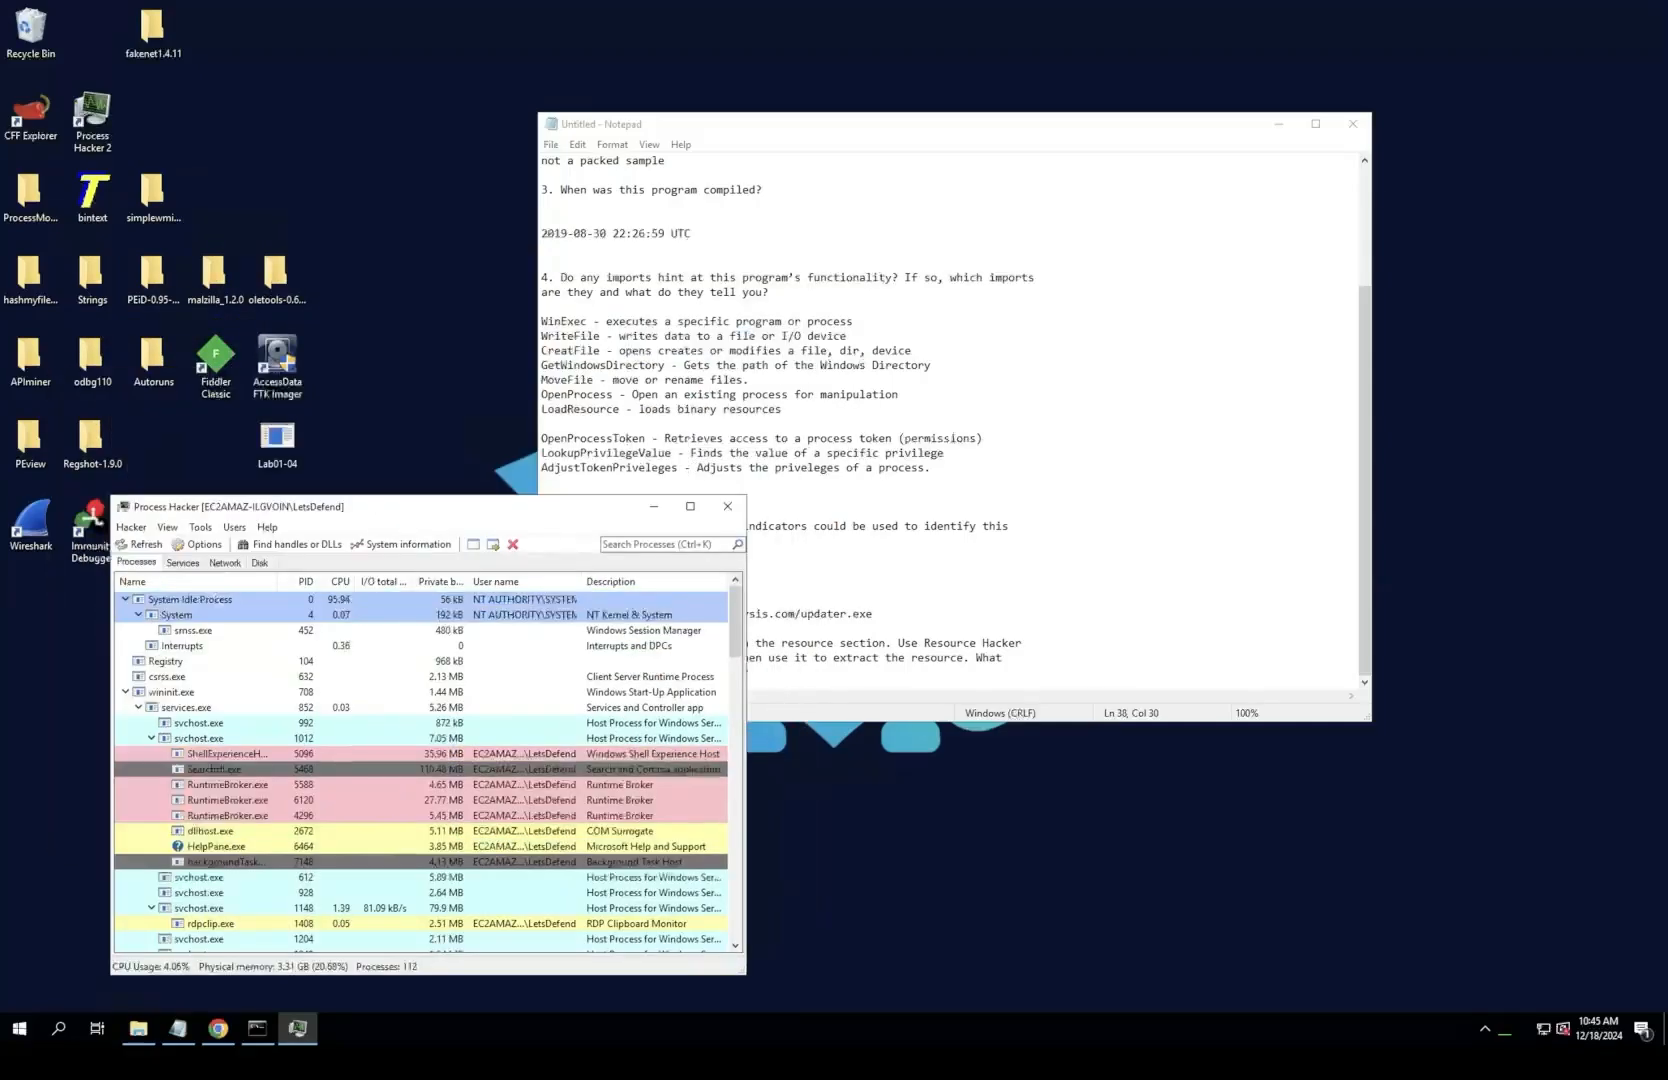
{"action": "left_click", "coordinate": [654, 506]}
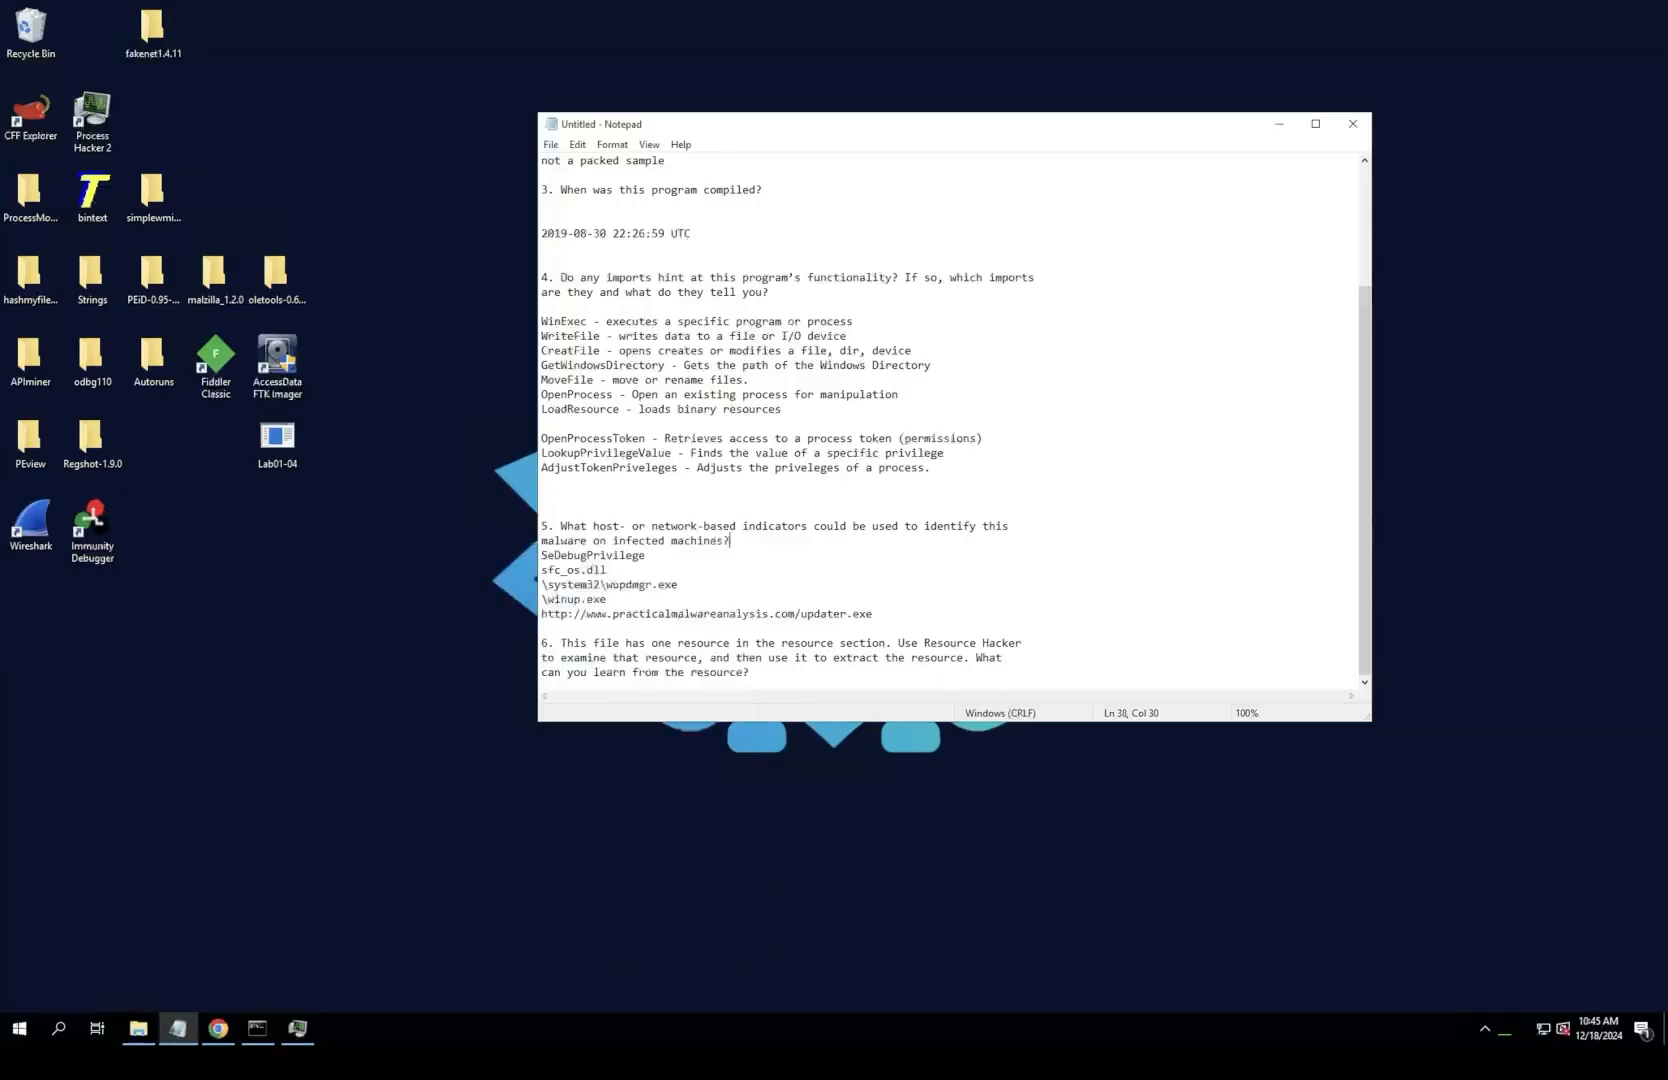
Step: Search the Desktop folder in File Explorer for resource, and close the File Explorer window
{"action": "left_click", "coordinate": [58, 1028]}
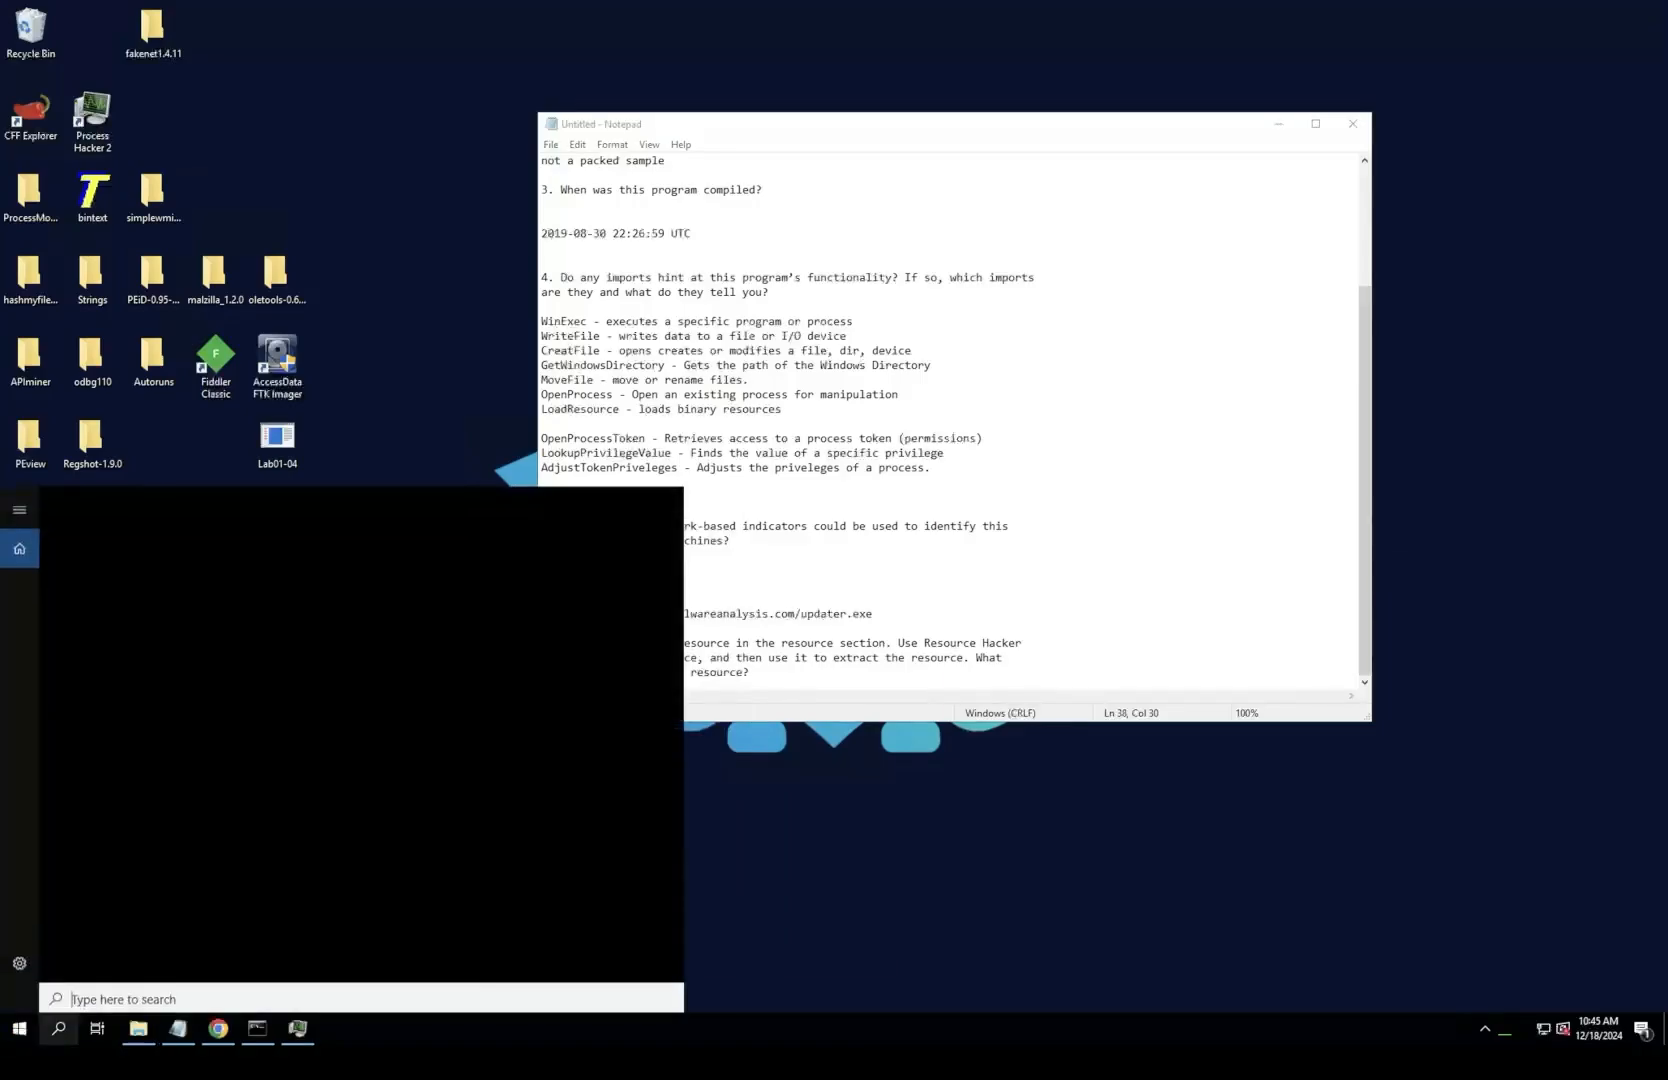
{"action": "left_click", "coordinate": [138, 1028]}
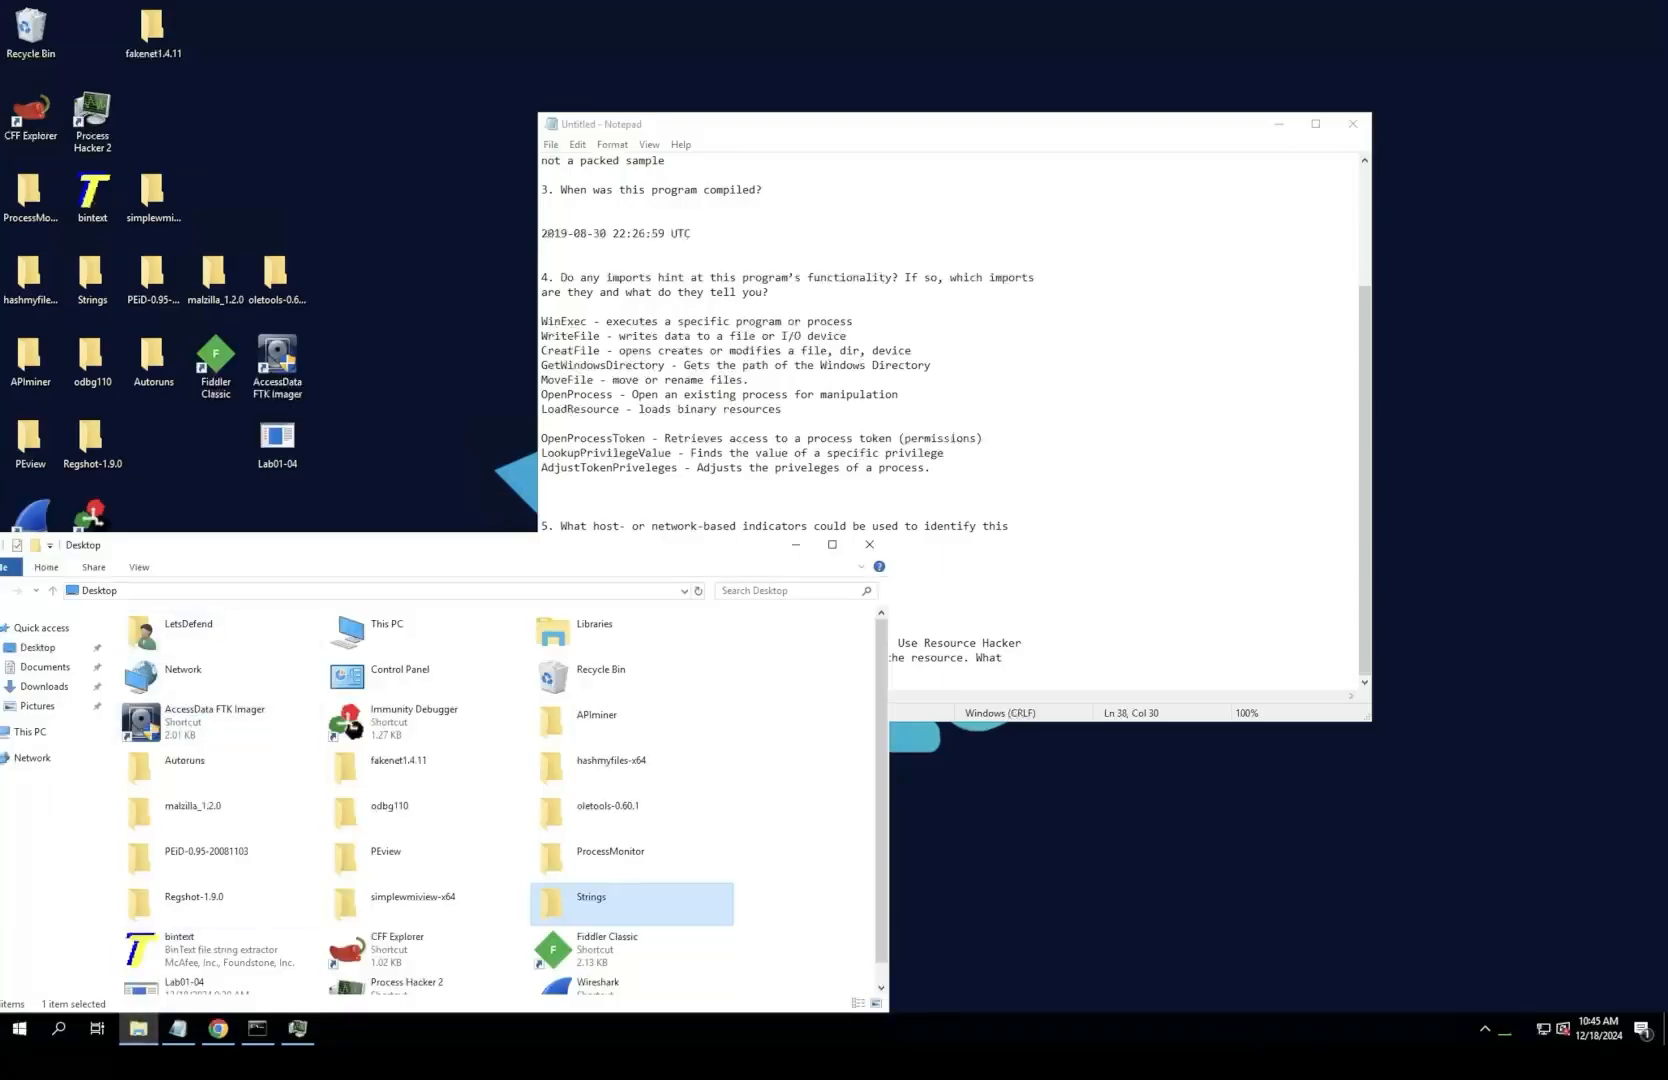
{"action": "left_click_drag", "start_coordinate": [560, 545], "coordinate": [711, 430]}
{"action": "scroll", "coordinate": [745, 540], "scroll_direction": "down", "scroll_amount": 1}
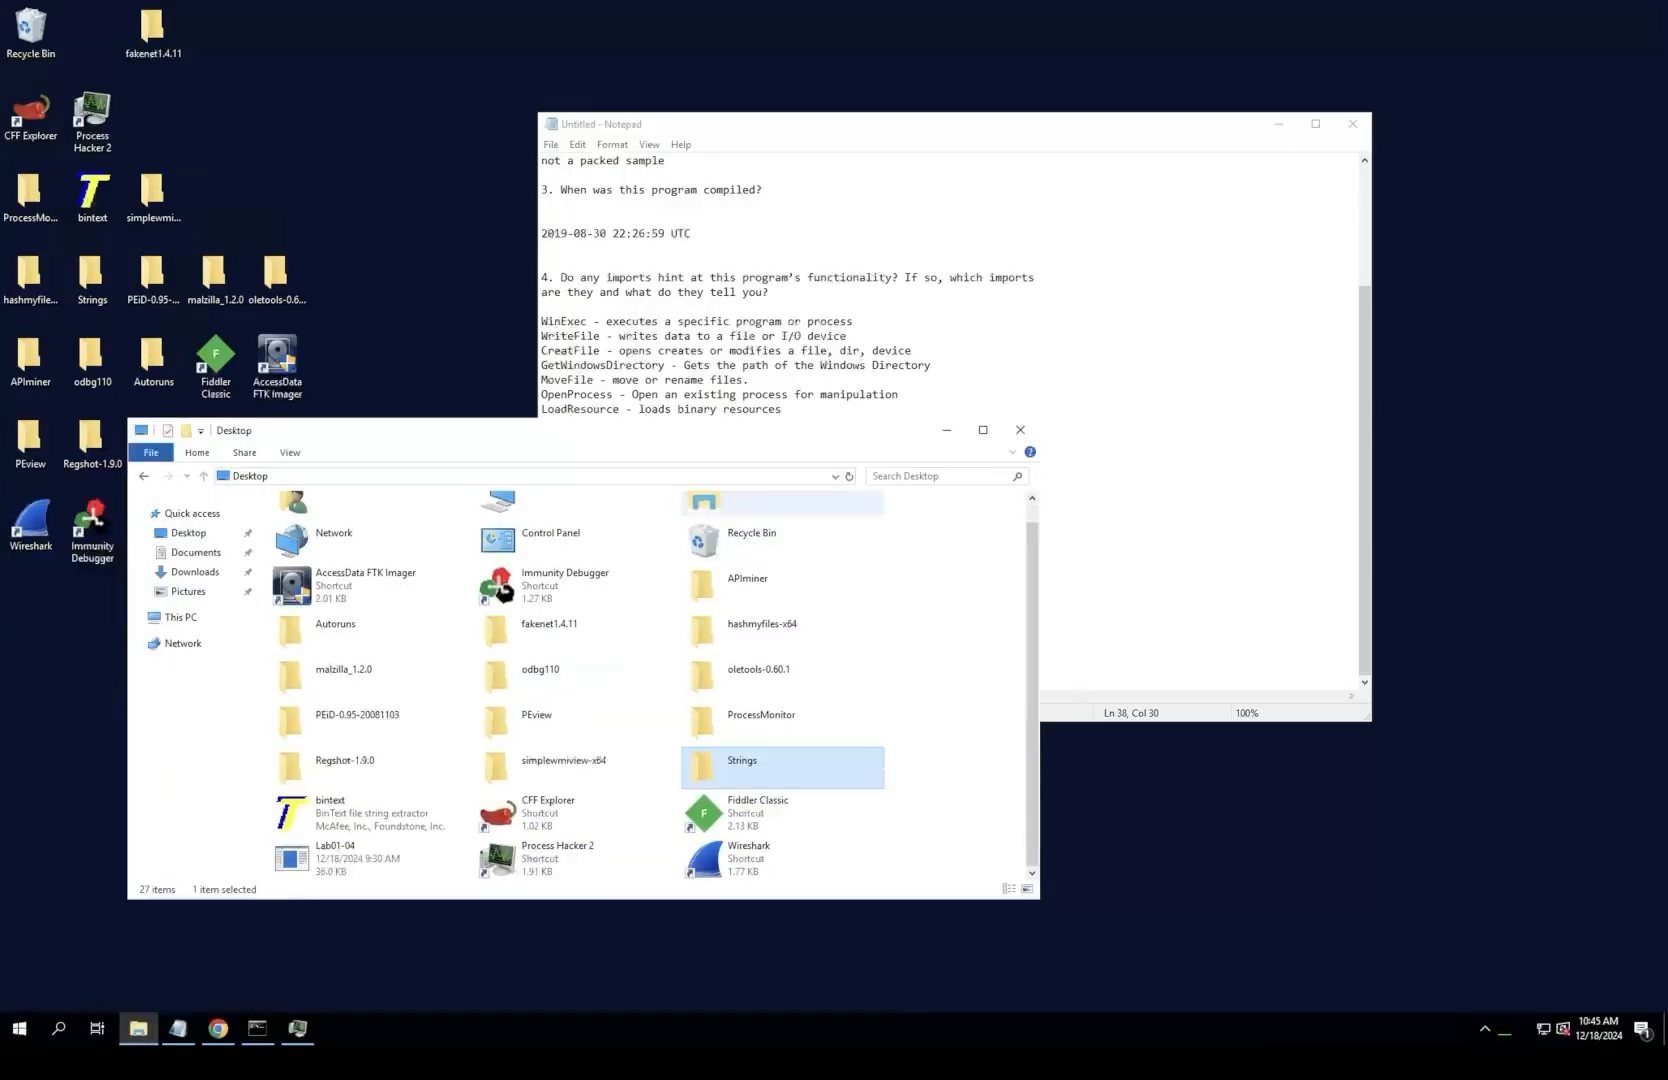
{"action": "left_click", "coordinate": [938, 476]}
{"action": "type", "text": "resource"}
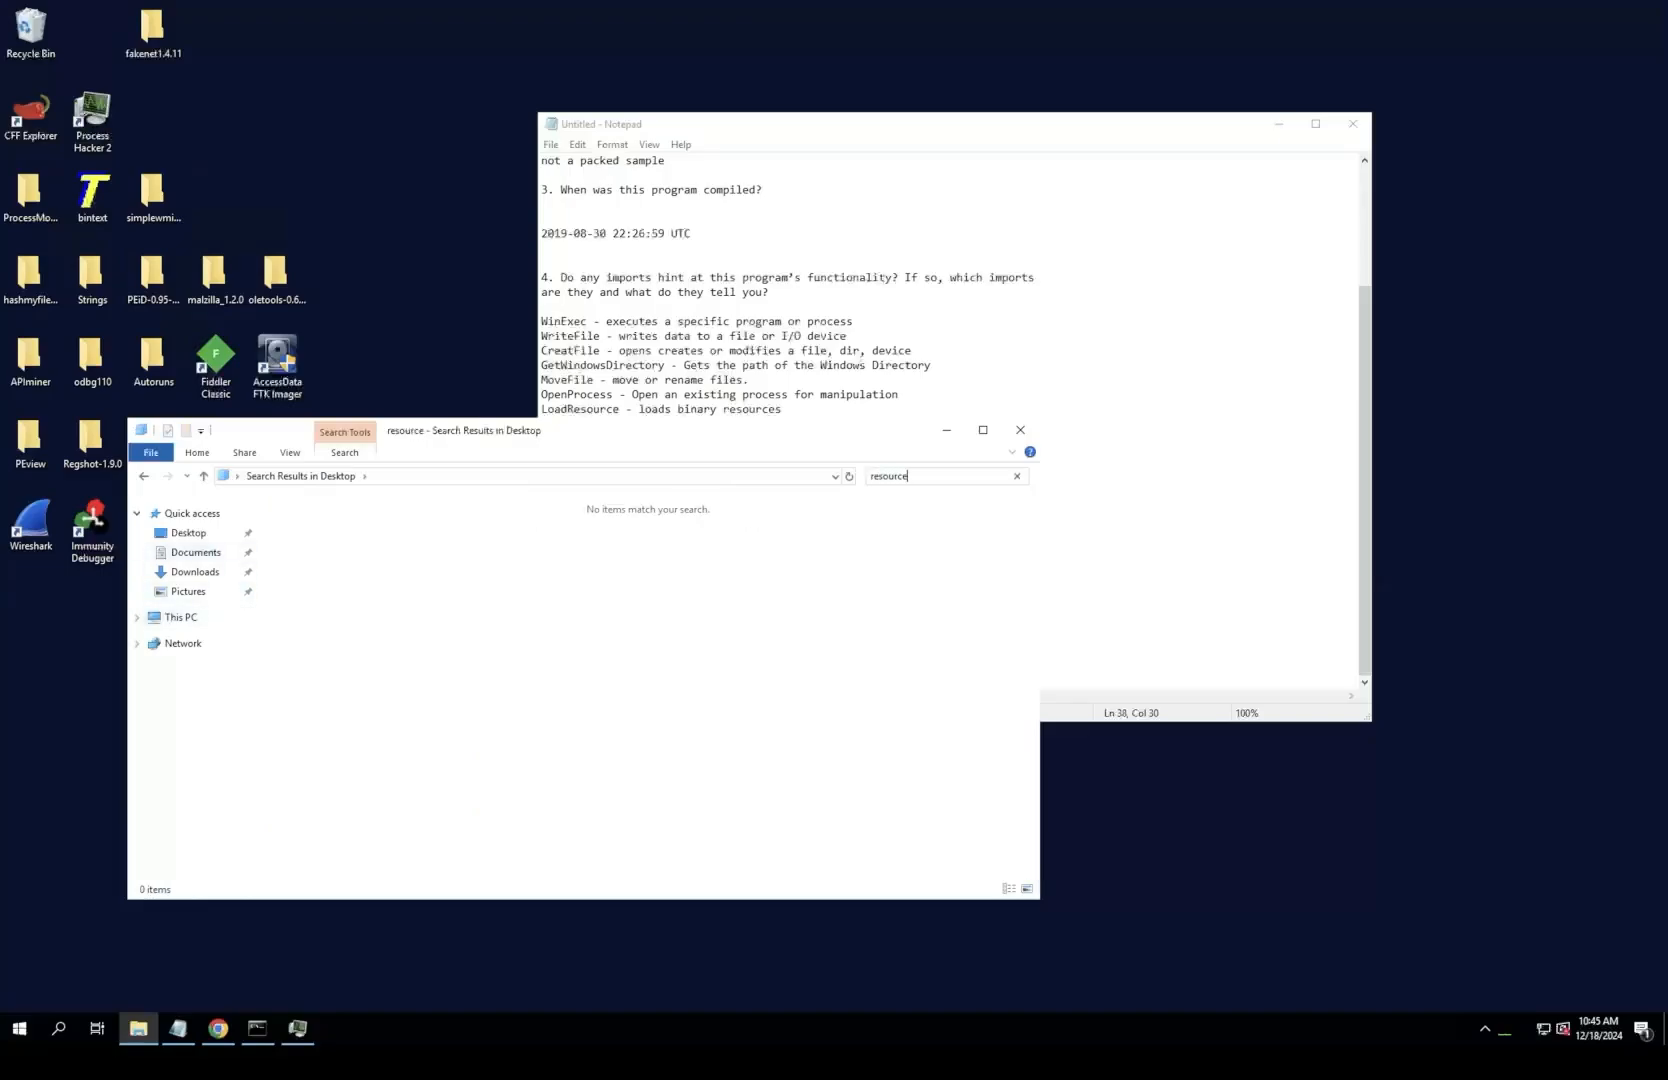
{"action": "left_click", "coordinate": [1020, 430]}
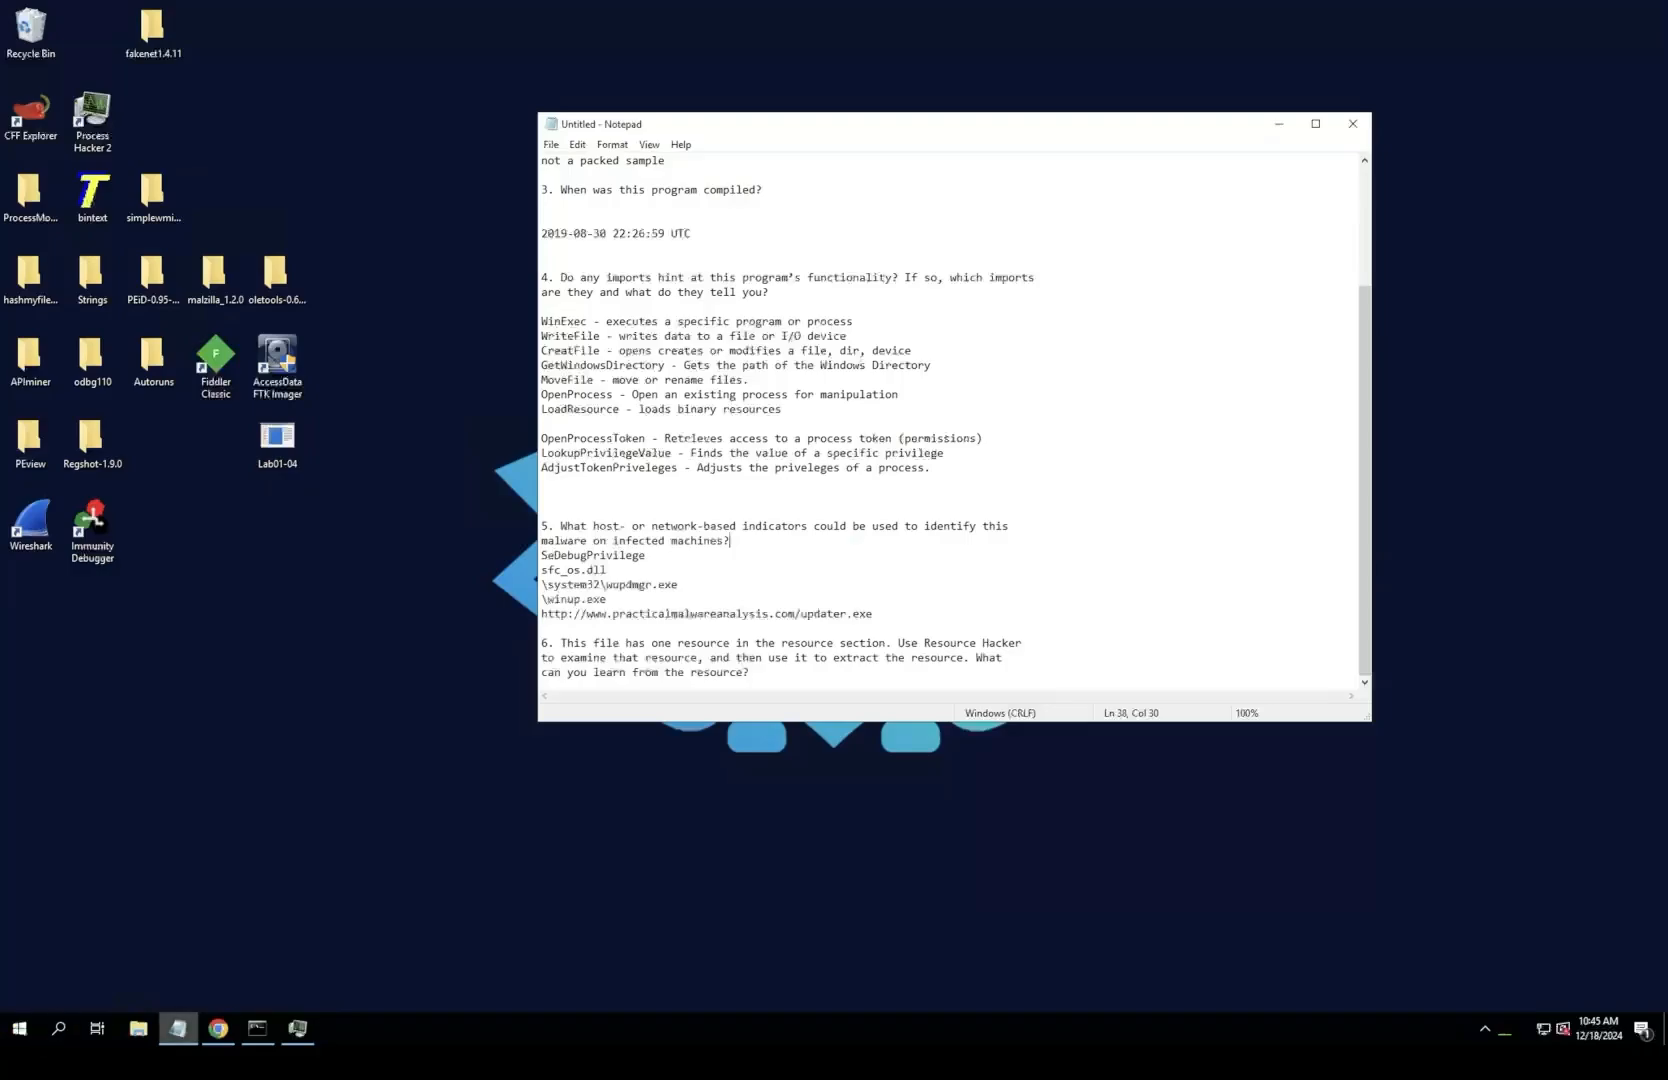
Step: Download the Resource Hacker installer from angusj.com, place reshacker_setup on the clipboard from the Downloads folder, and close the download page
{"action": "left_click", "coordinate": [218, 1028]}
{"action": "scroll", "coordinate": [280, 470], "scroll_direction": "up", "scroll_amount": 6}
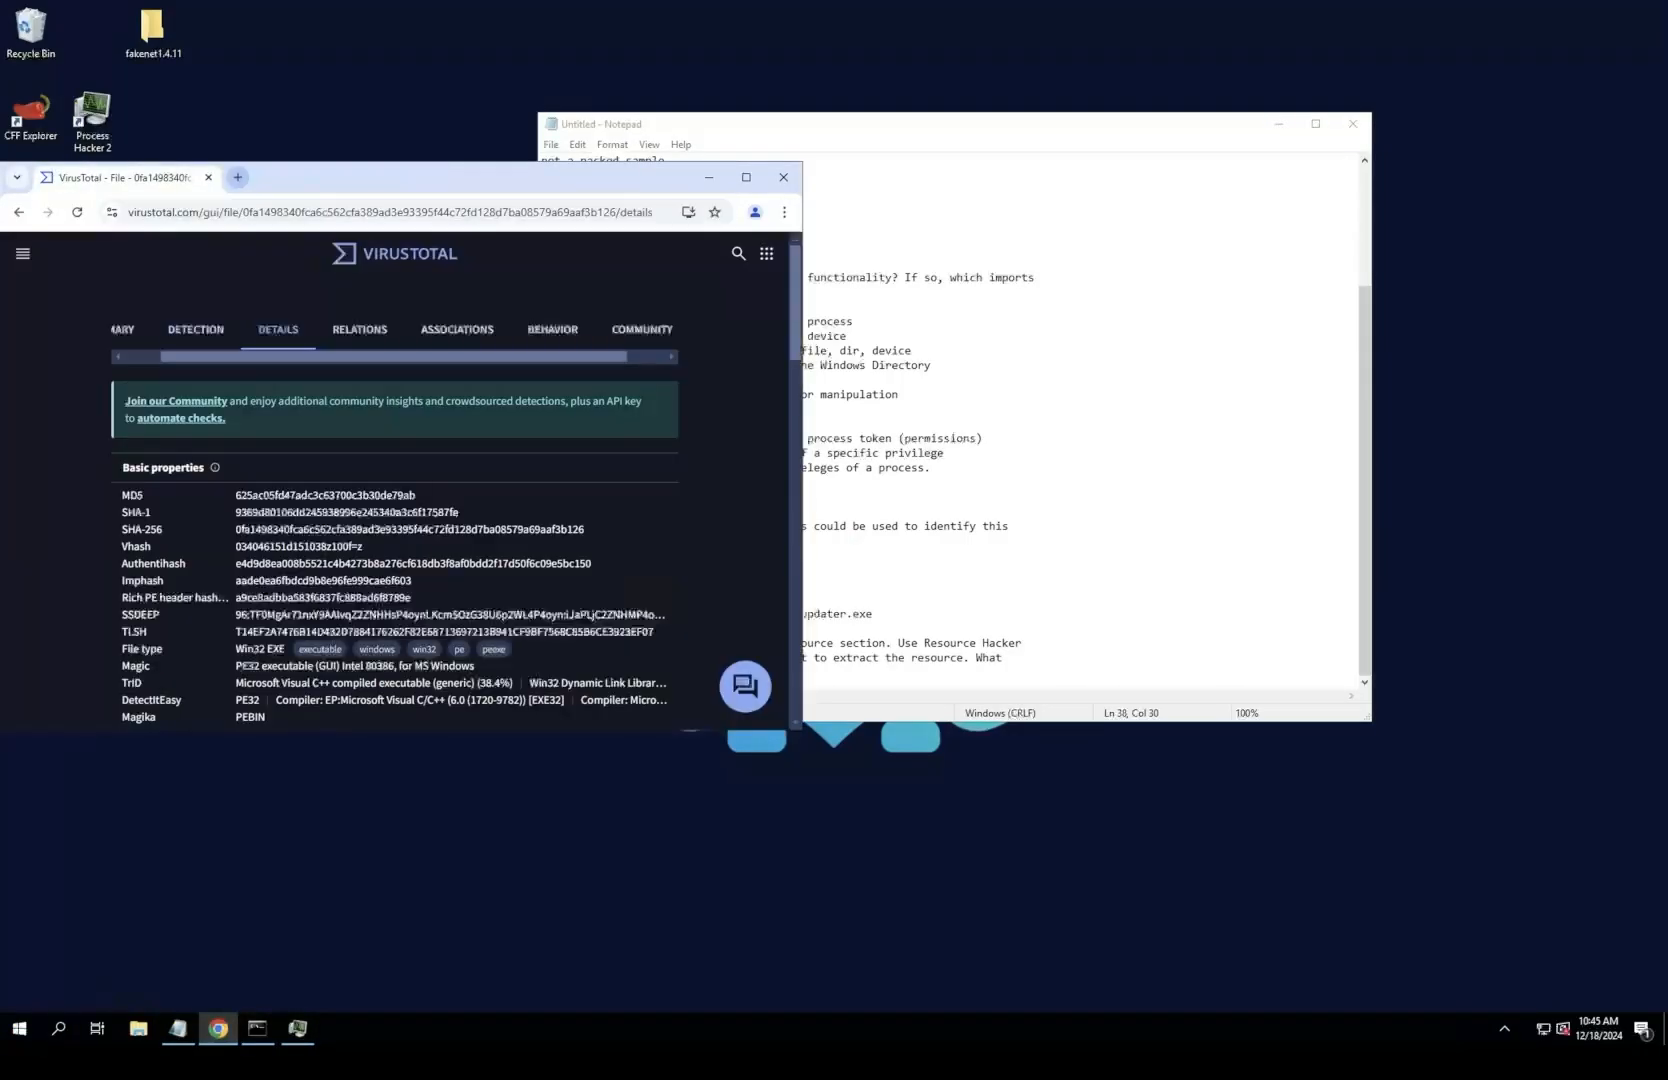
{"action": "left_click", "coordinate": [237, 177]}
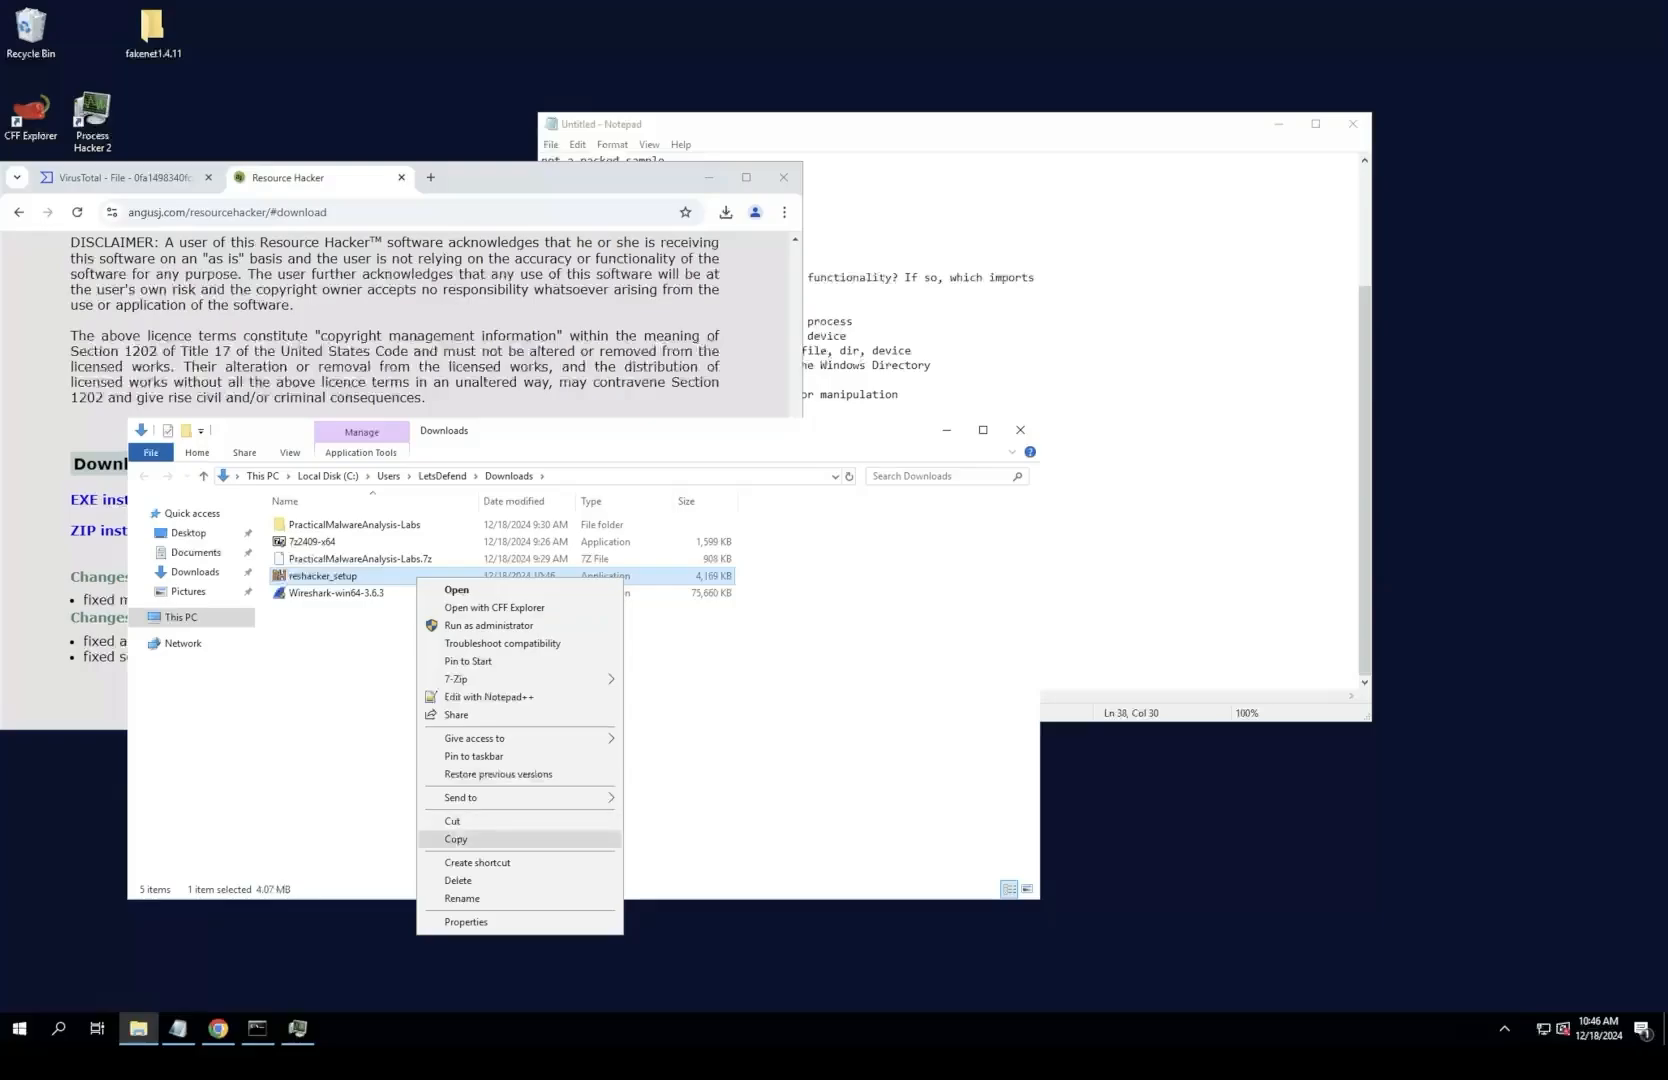
{"action": "left_click", "coordinate": [450, 816]}
{"action": "left_click", "coordinate": [218, 1028]}
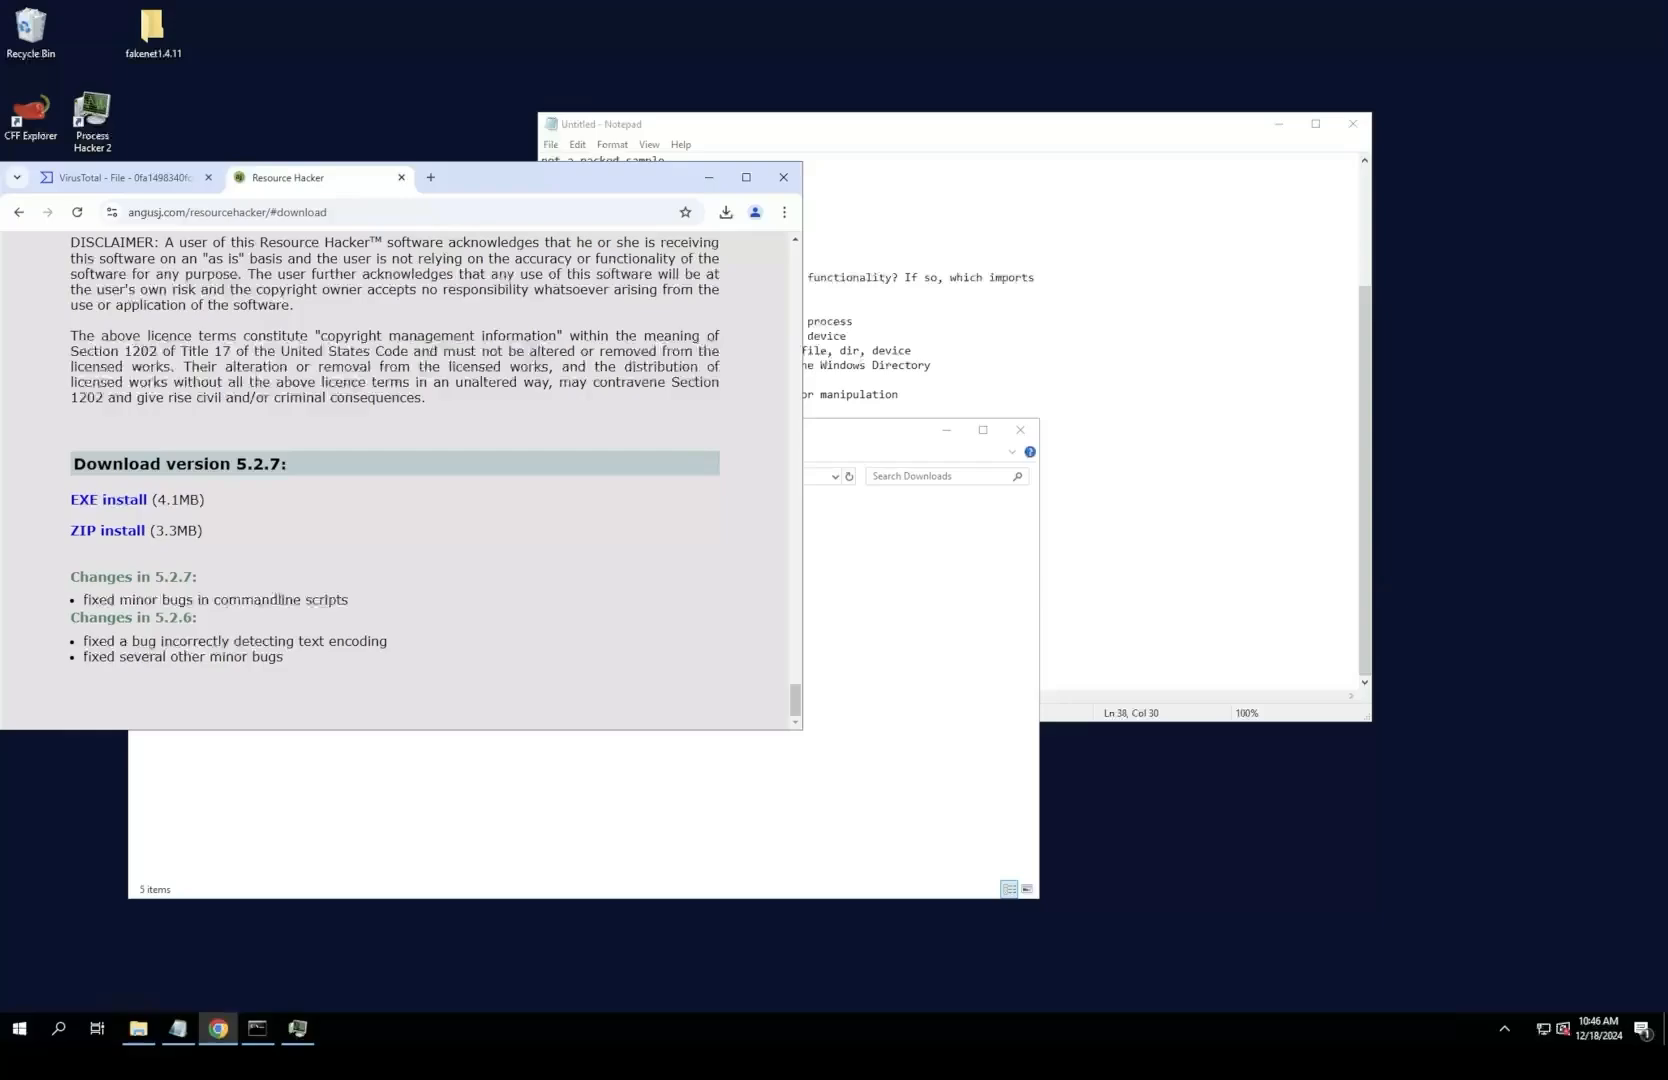
{"action": "left_click", "coordinate": [401, 177]}
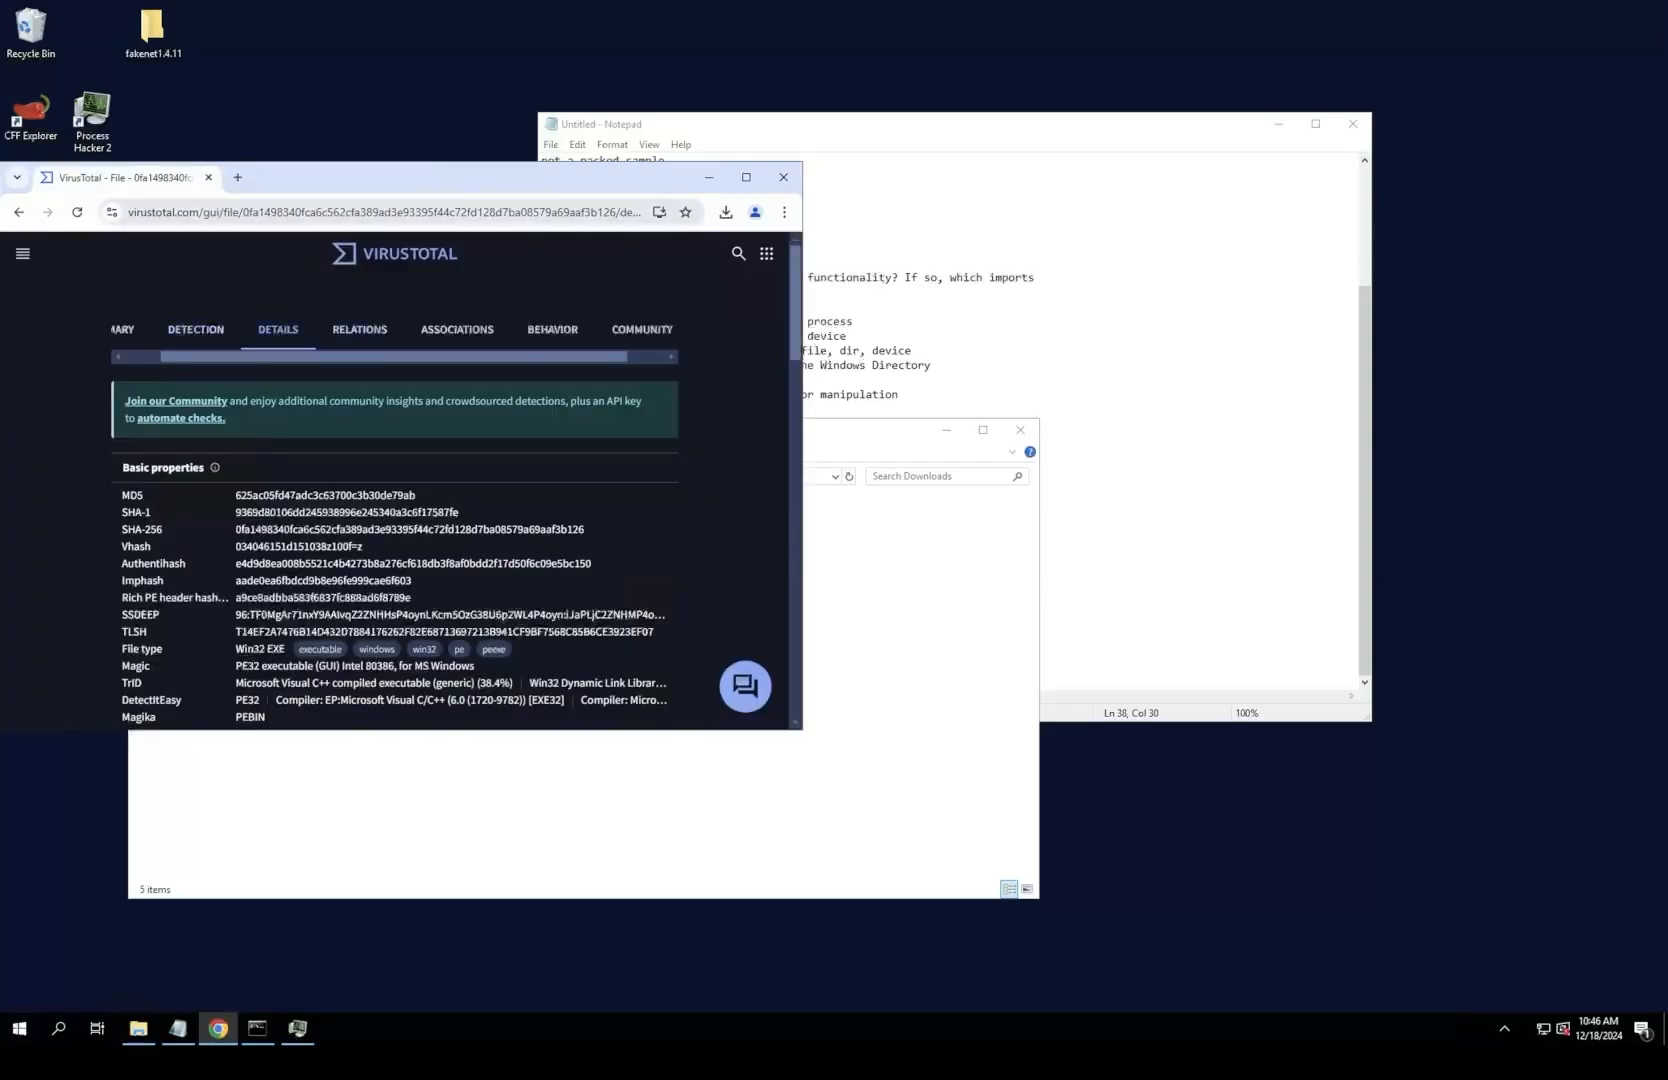
Step: Search for virustotal in a new browser tab, open the VirusTotal site, and scan the downloaded Resource Hacker installer
{"action": "left_click", "coordinate": [237, 177]}
{"action": "type", "text": "v"}
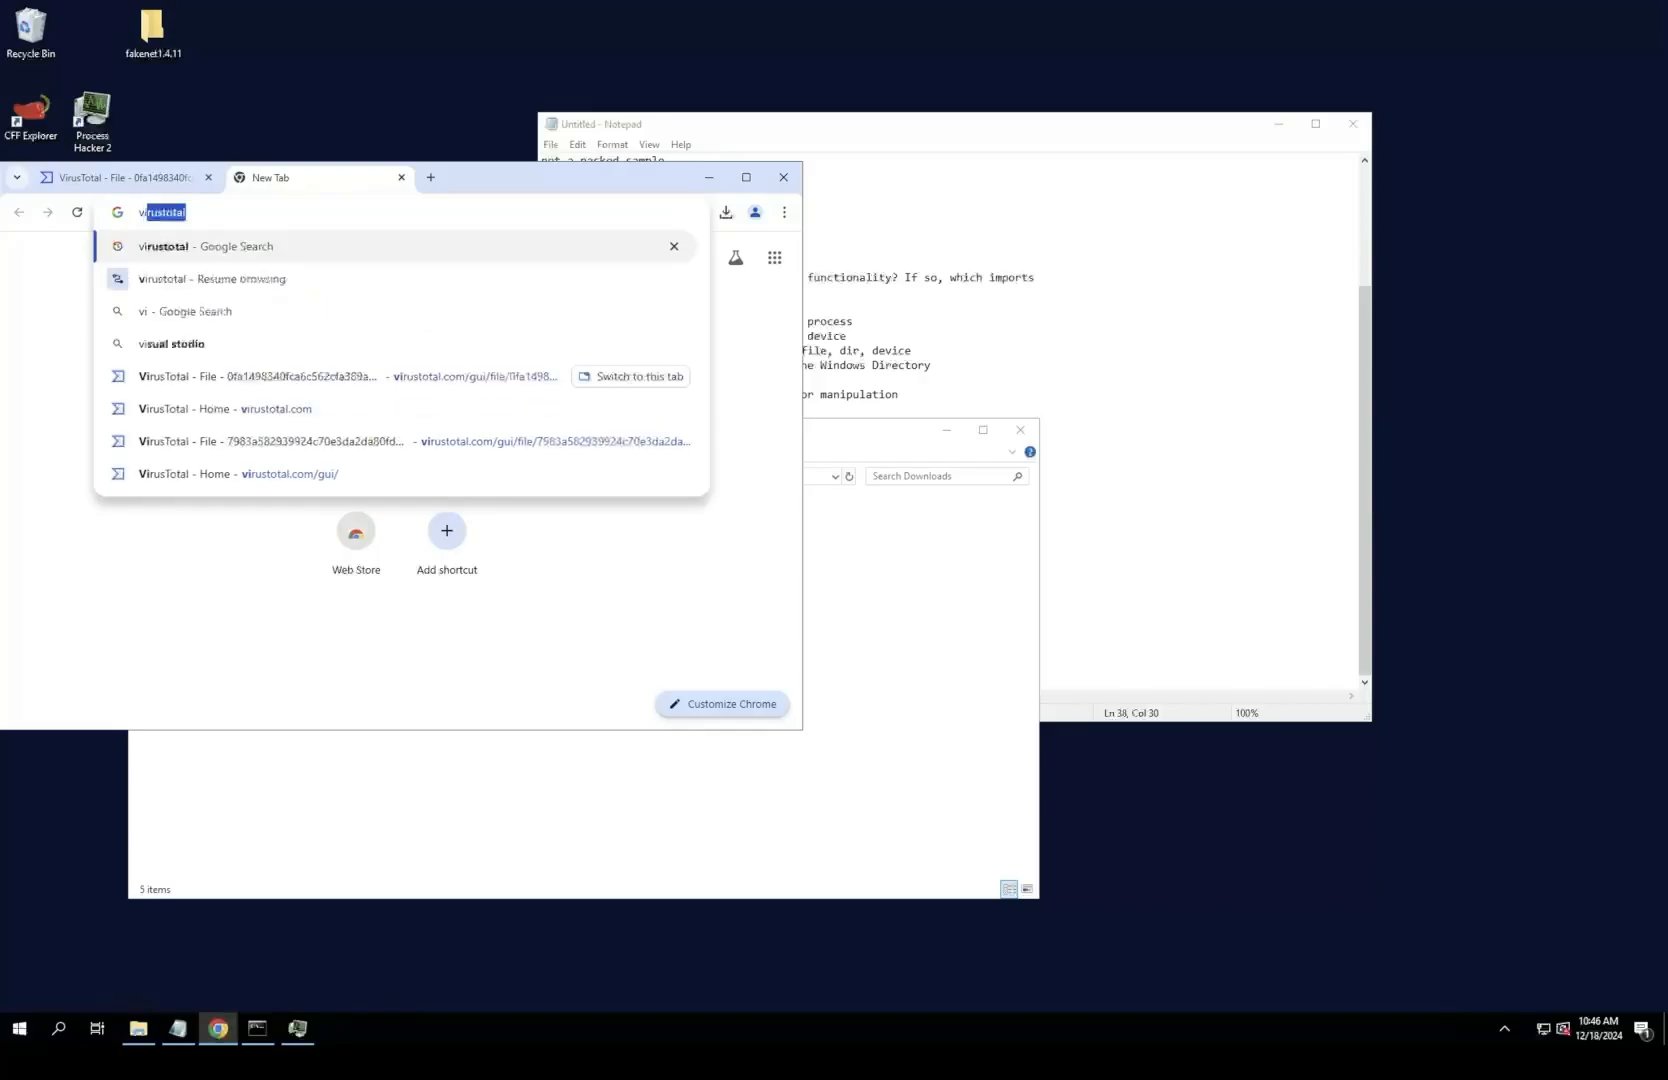
{"action": "type", "text": "irust"}
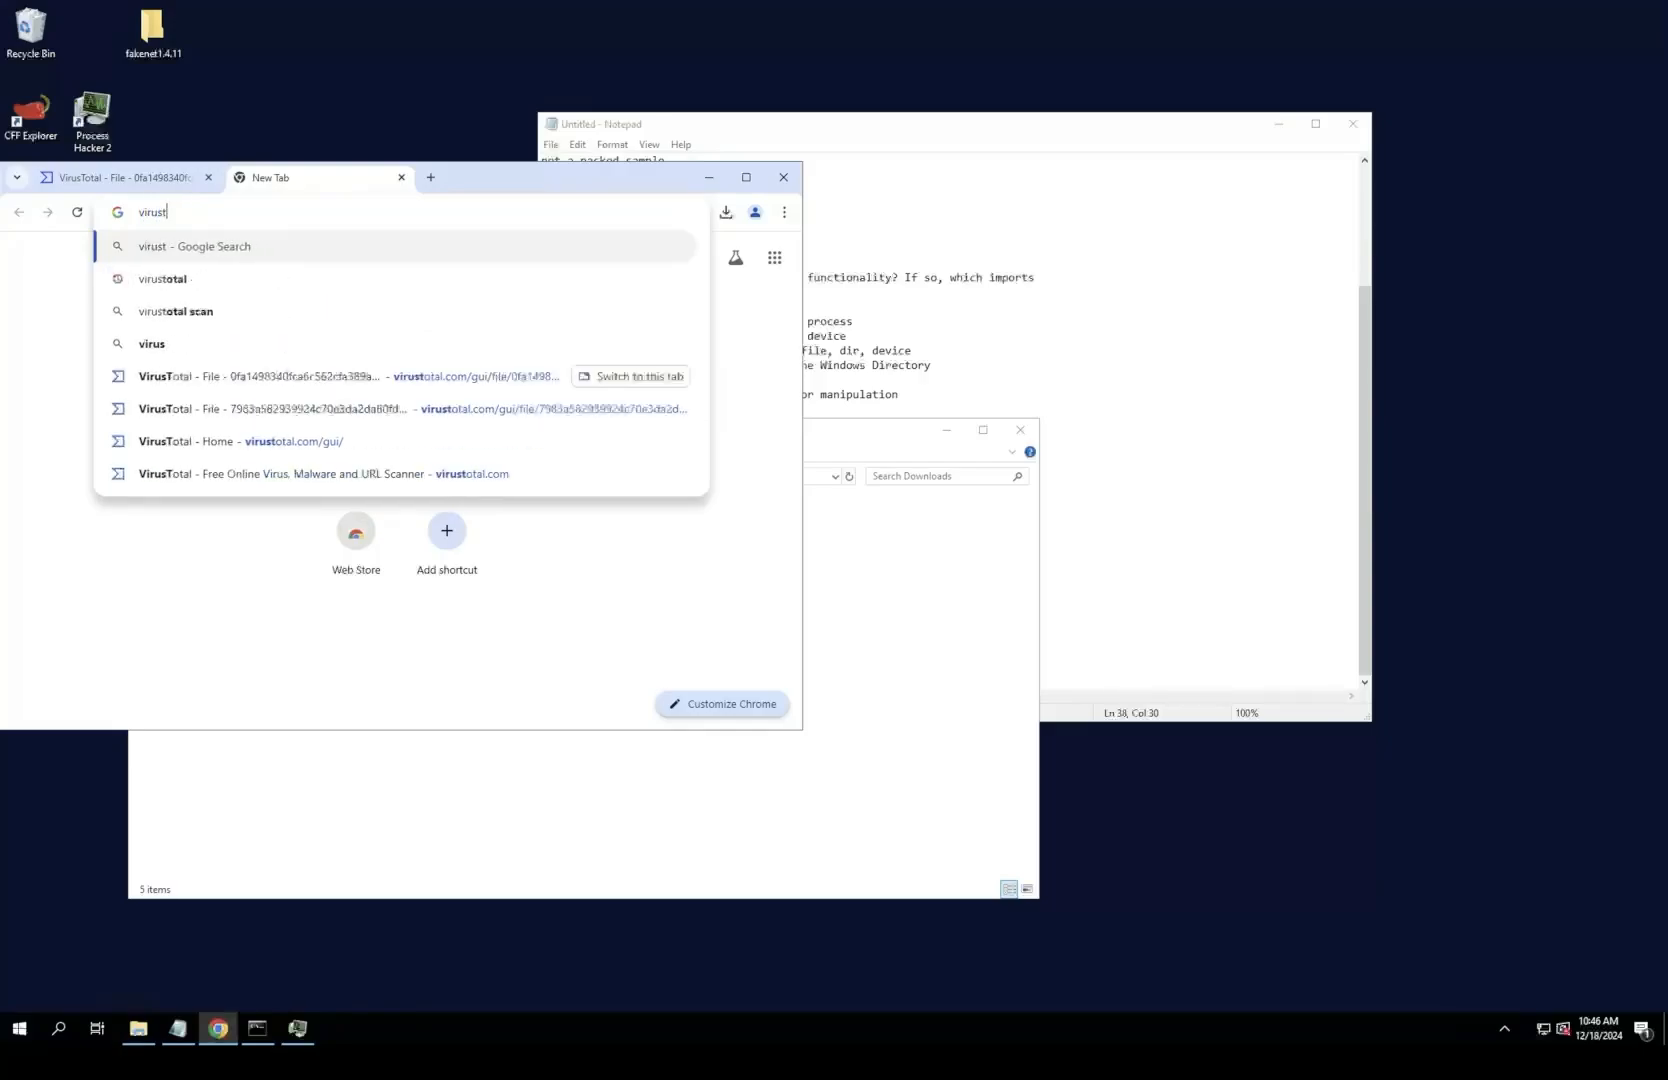
{"action": "type", "text": "otal"}
{"action": "key", "text": "Return"}
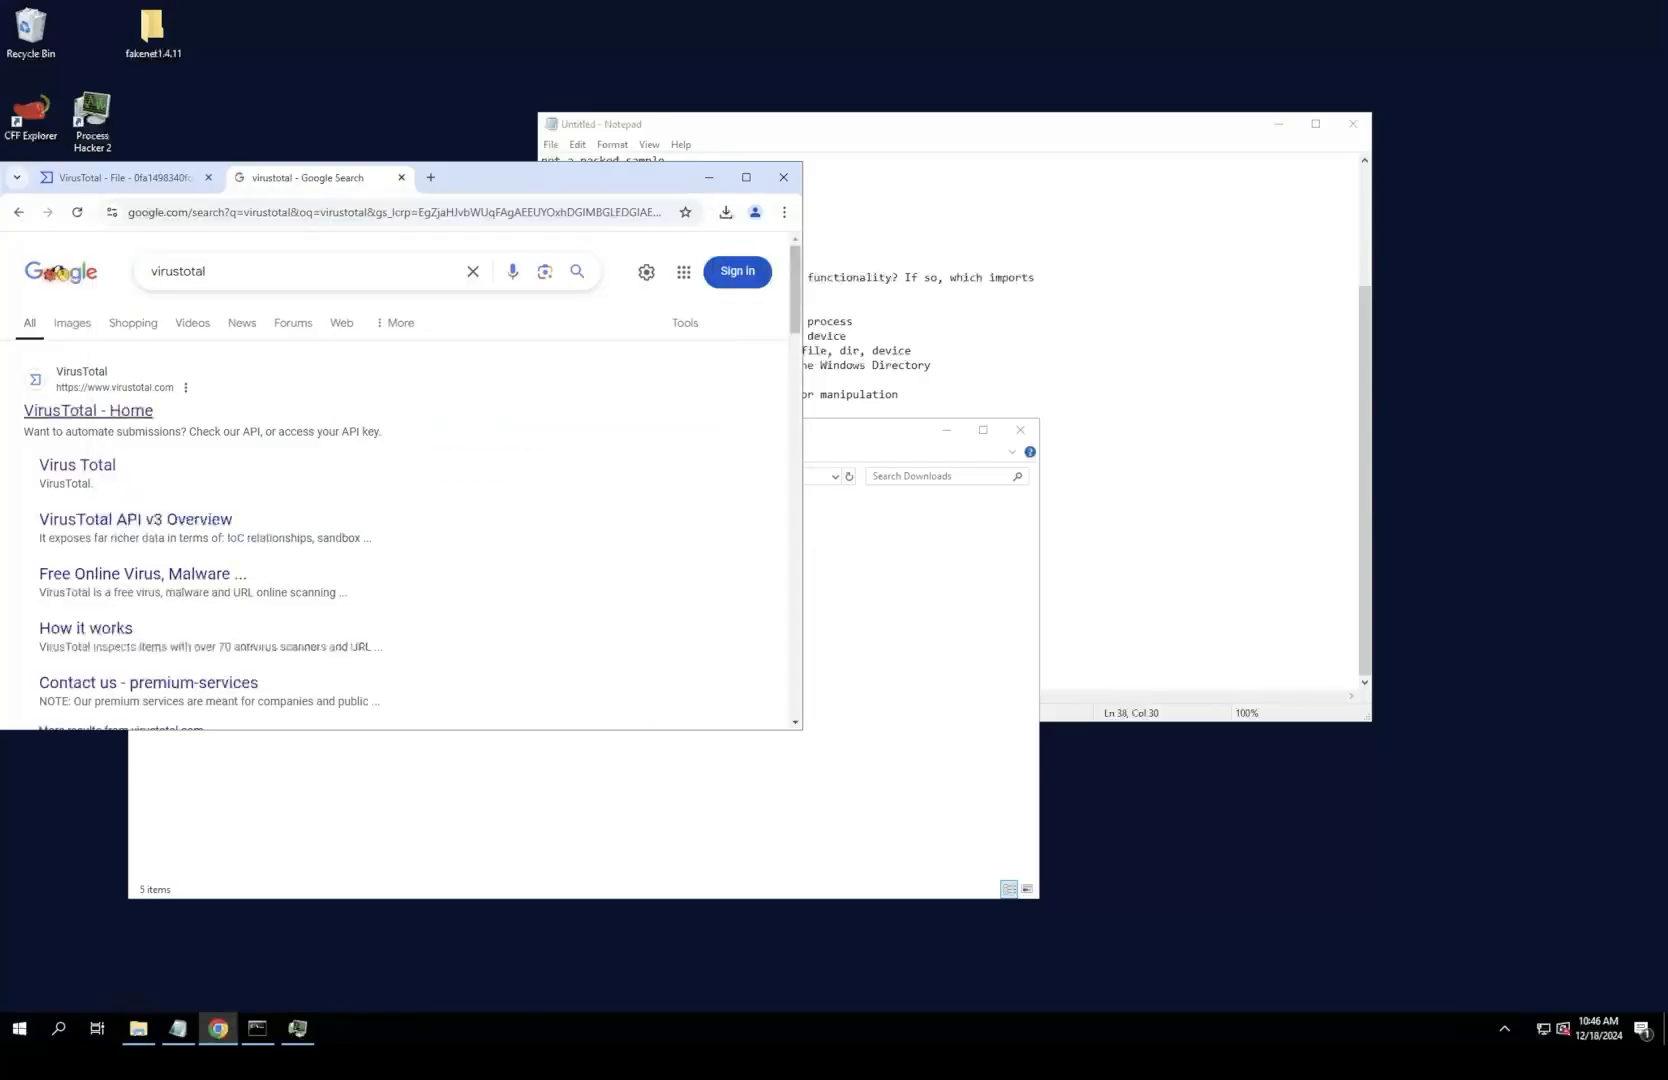
{"action": "left_click", "coordinate": [88, 411]}
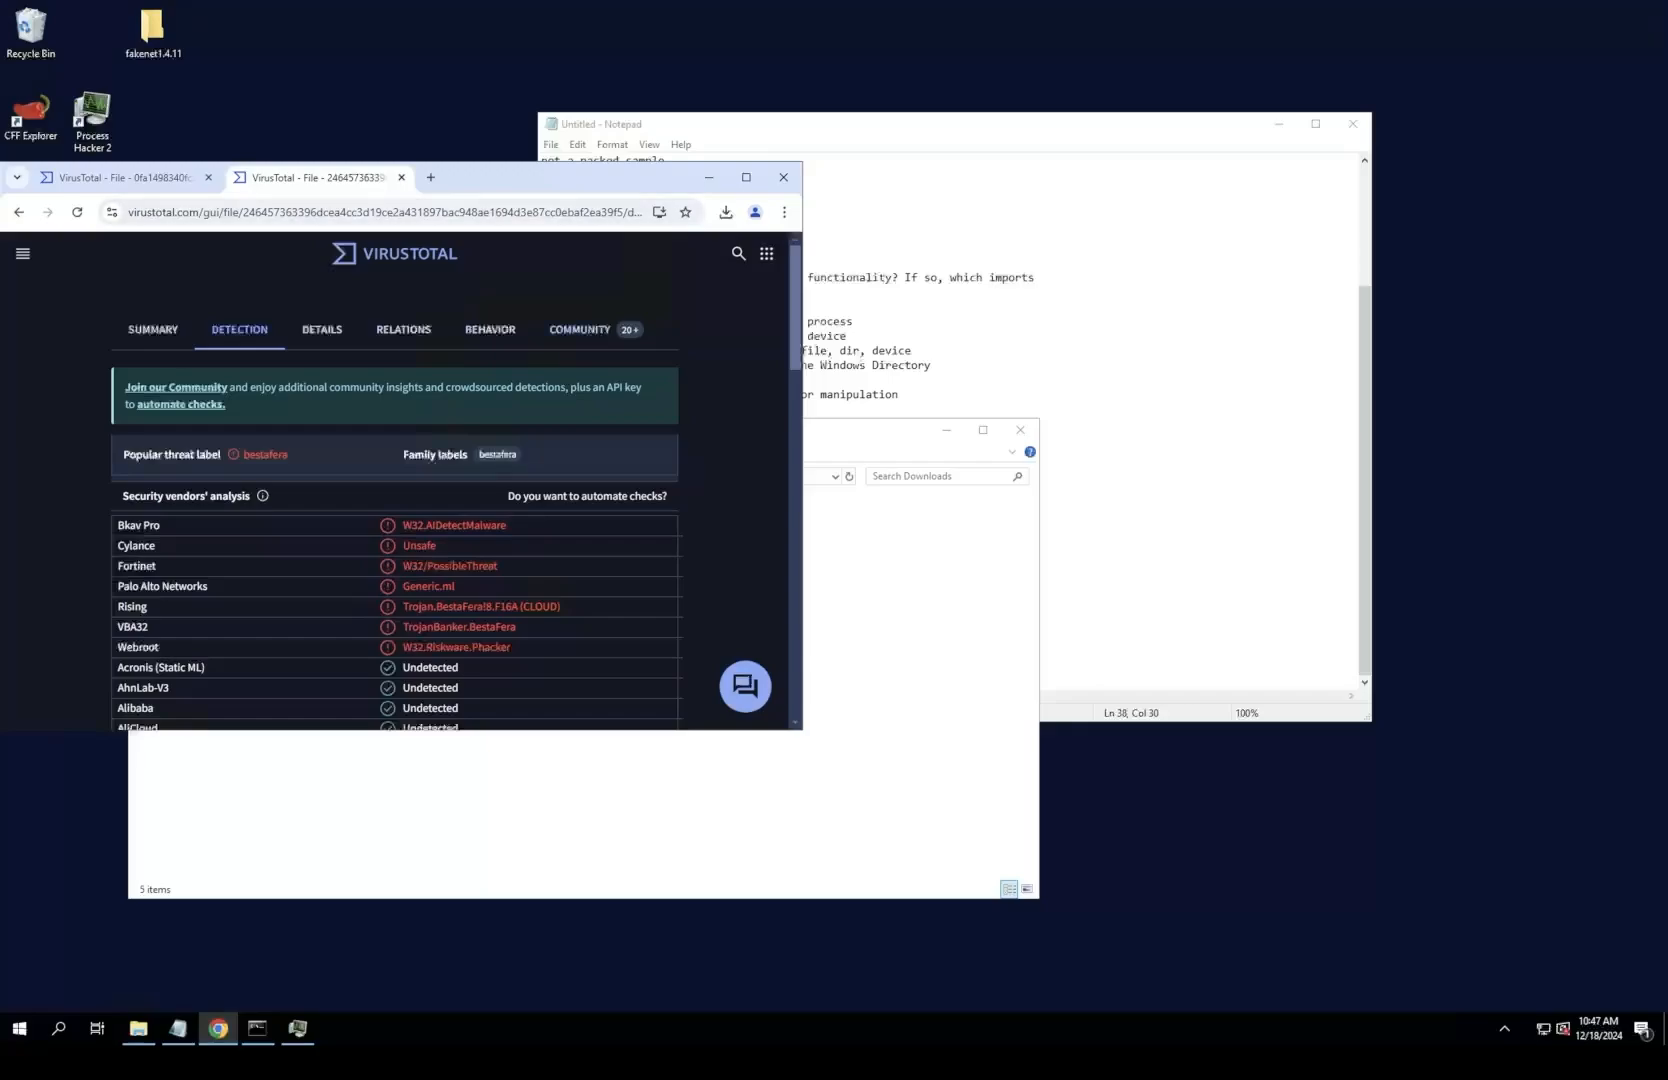
Step: Search Google for resource hacker in another new browser tab
{"action": "left_click", "coordinate": [431, 178]}
{"action": "left_click", "coordinate": [400, 212]}
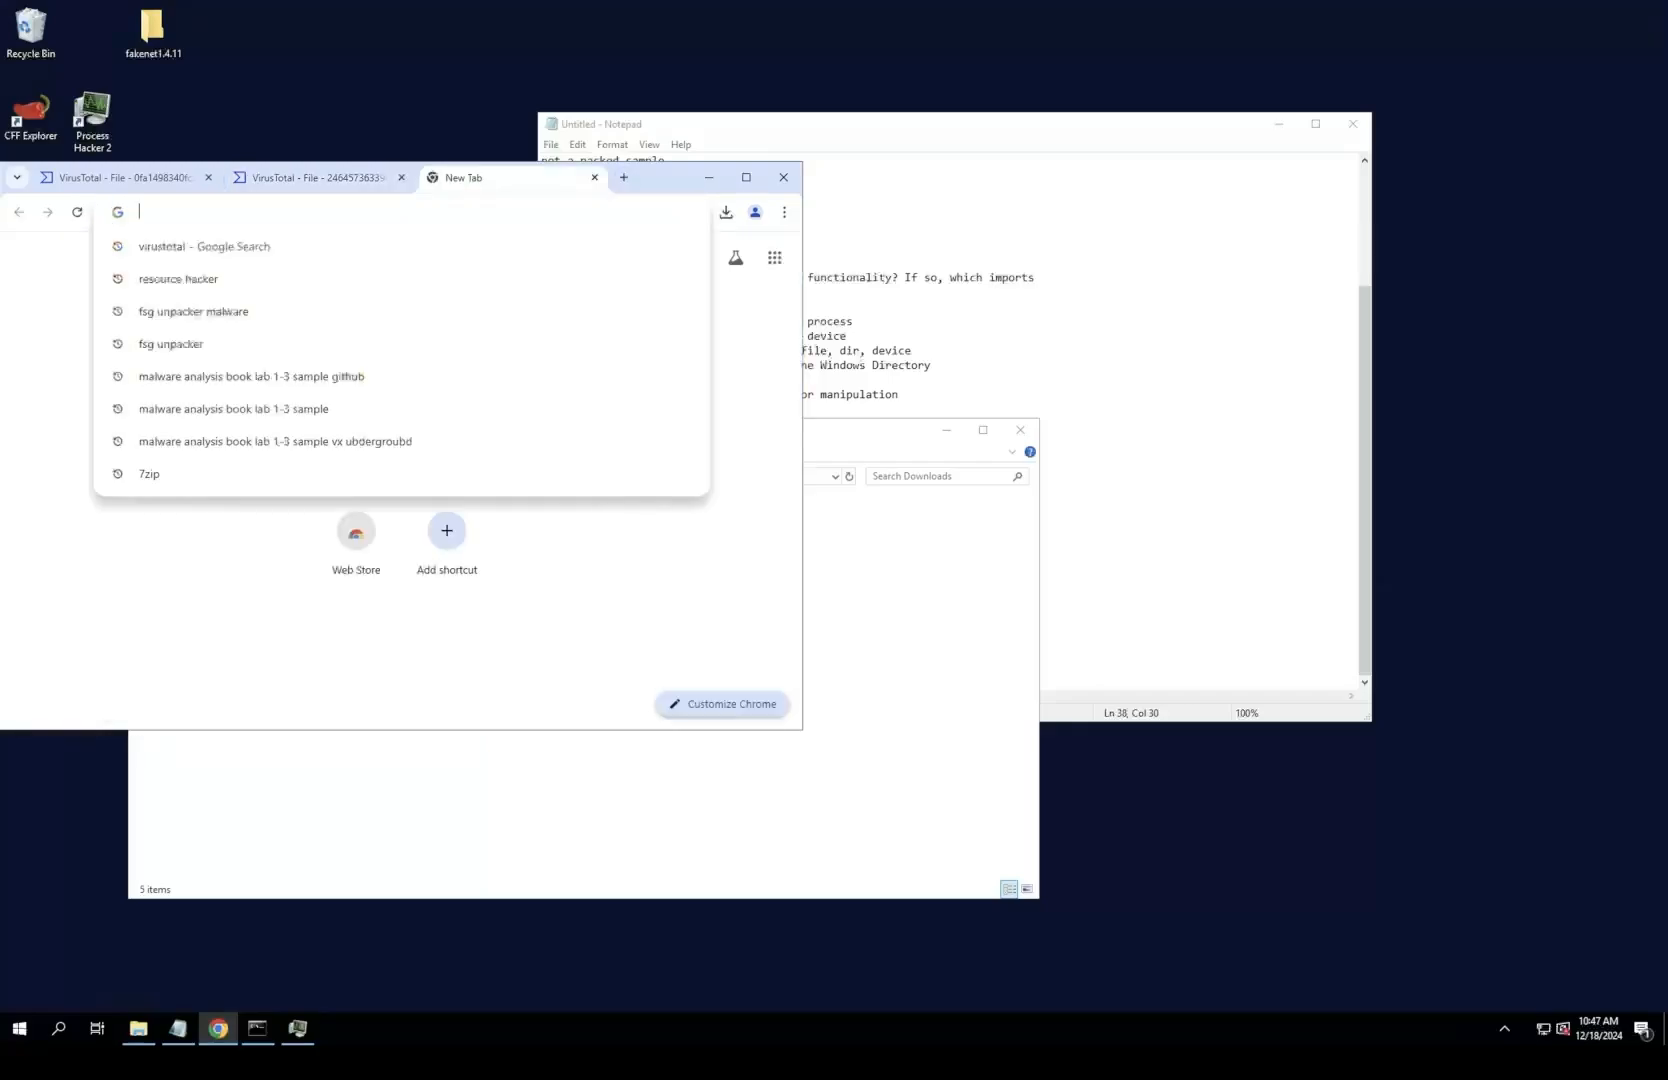
{"action": "type", "text": "resource h"}
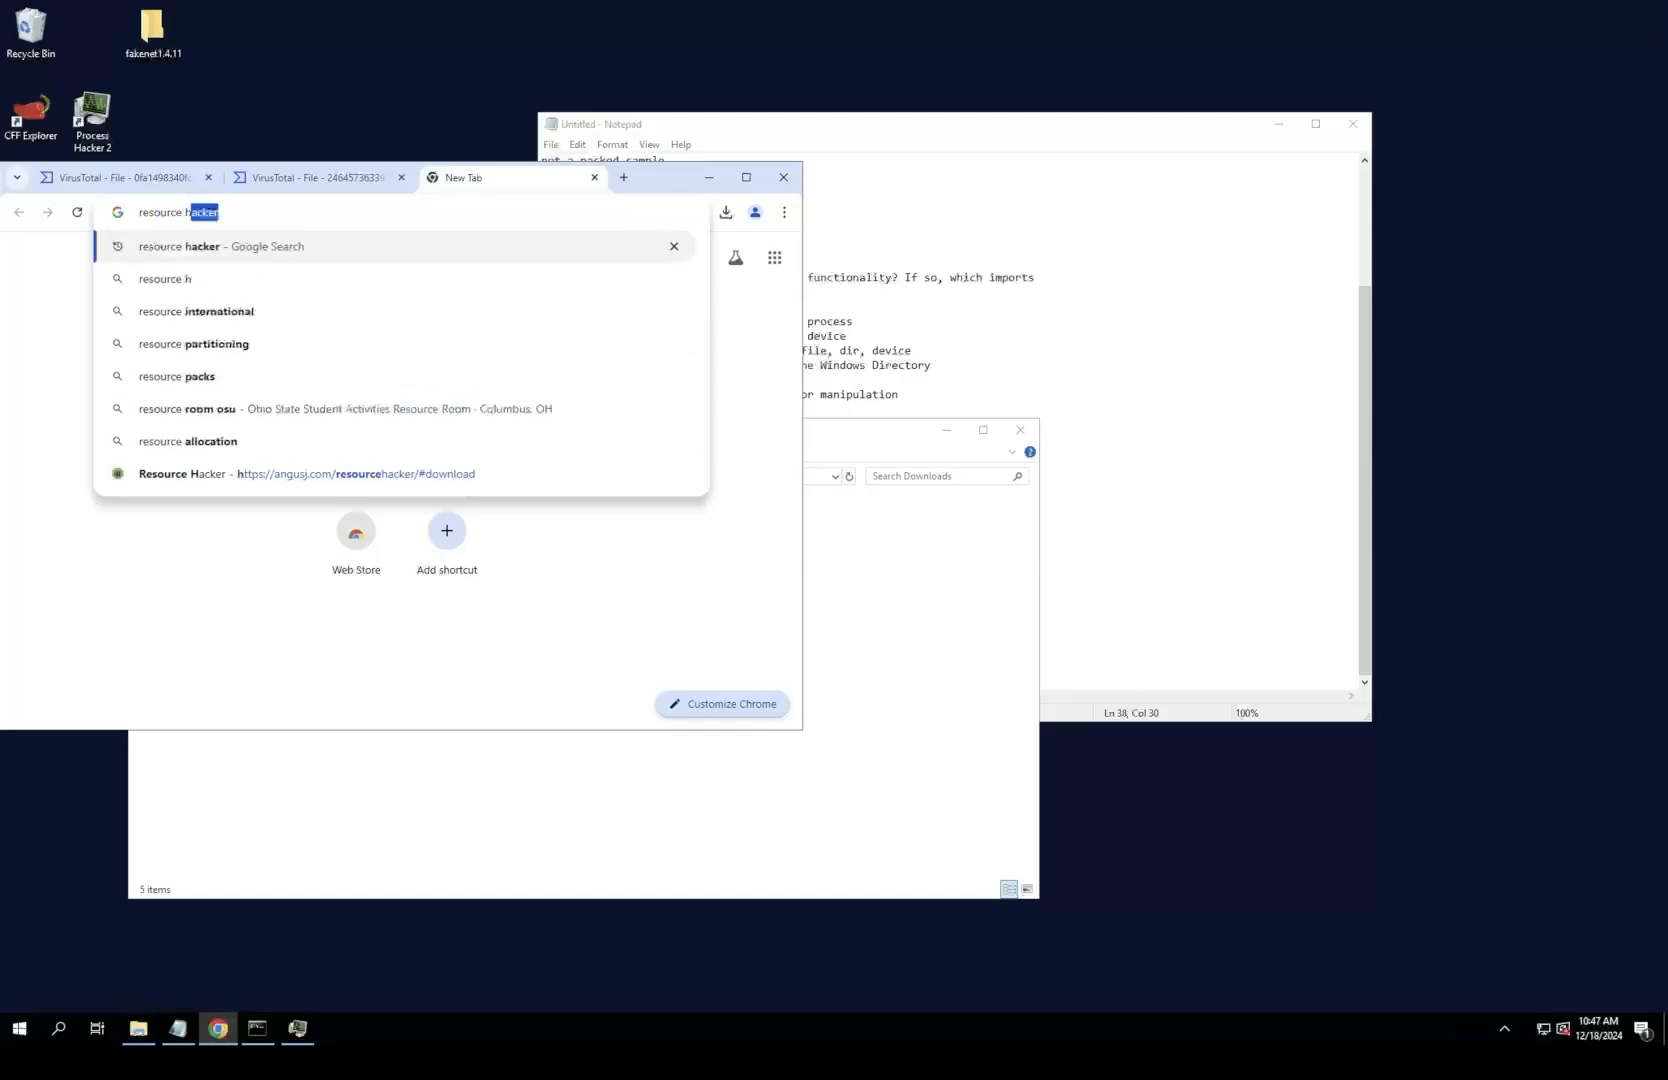
{"action": "type", "text": "acker"}
{"action": "key", "text": "Return"}
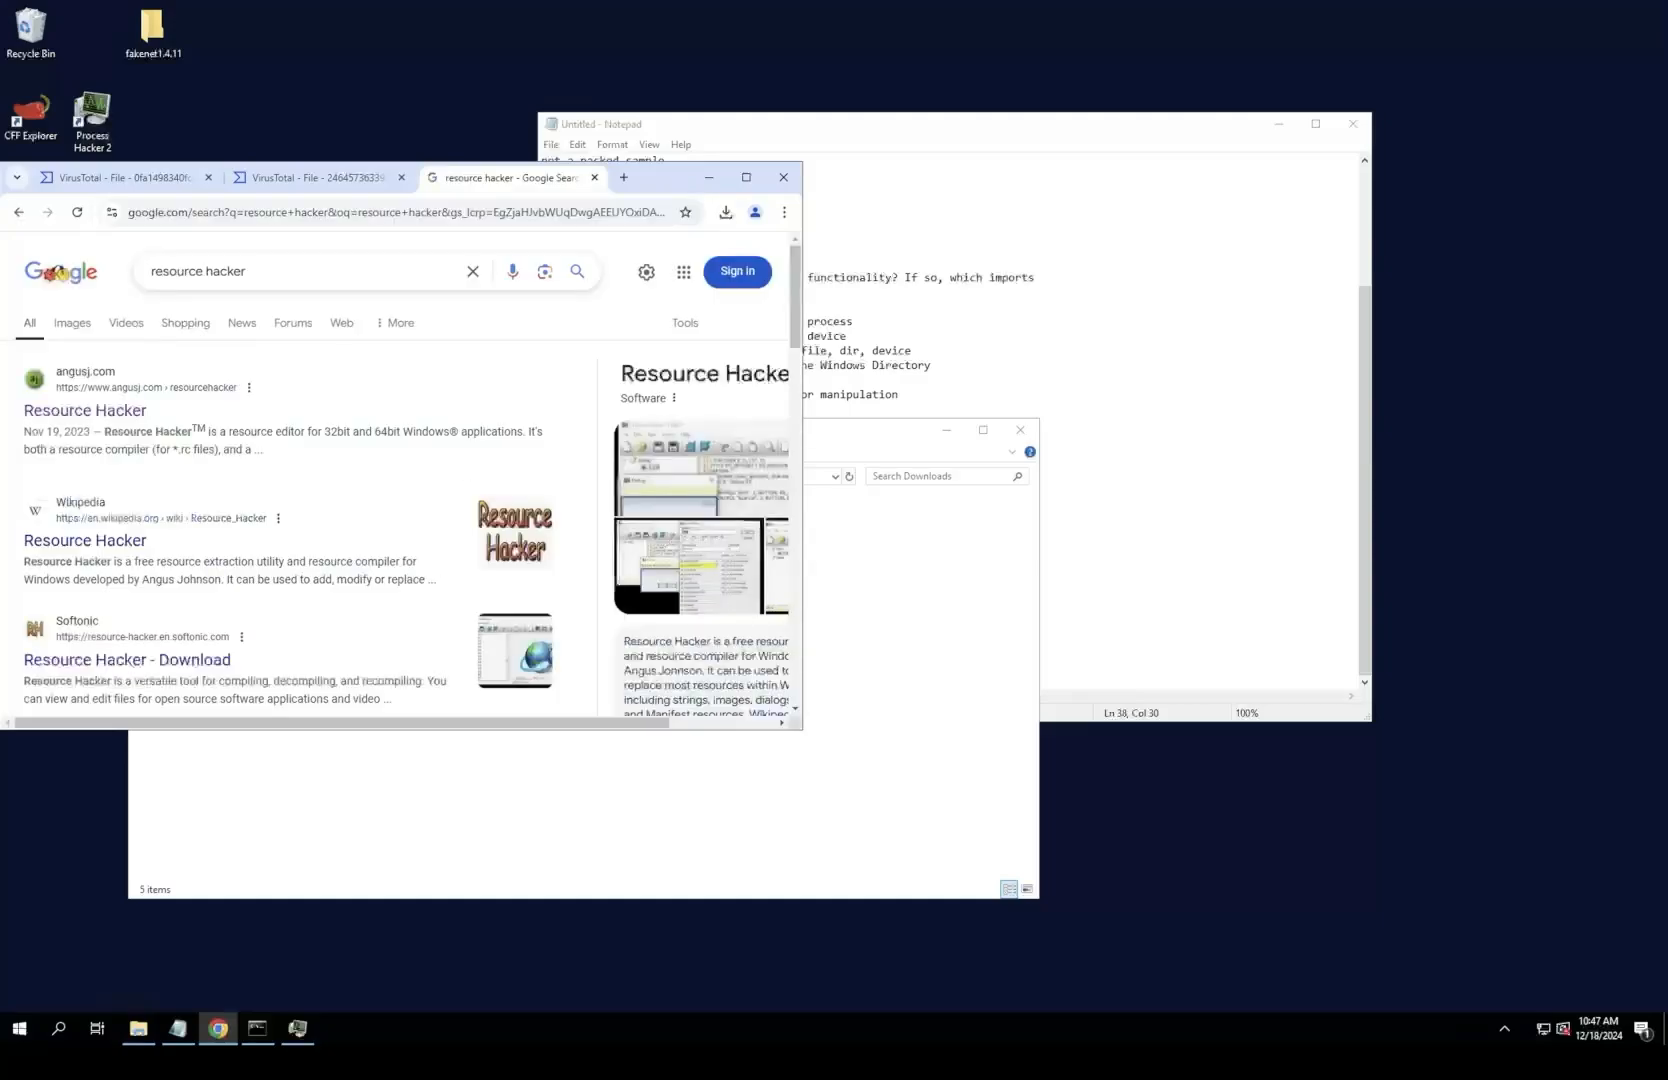
Step: Check the Softonic page for Resource Hacker, return to the search results, and open the qb40/resource-hacker repository on GitHub
{"action": "scroll", "coordinate": [130, 490], "scroll_direction": "down", "scroll_amount": 2}
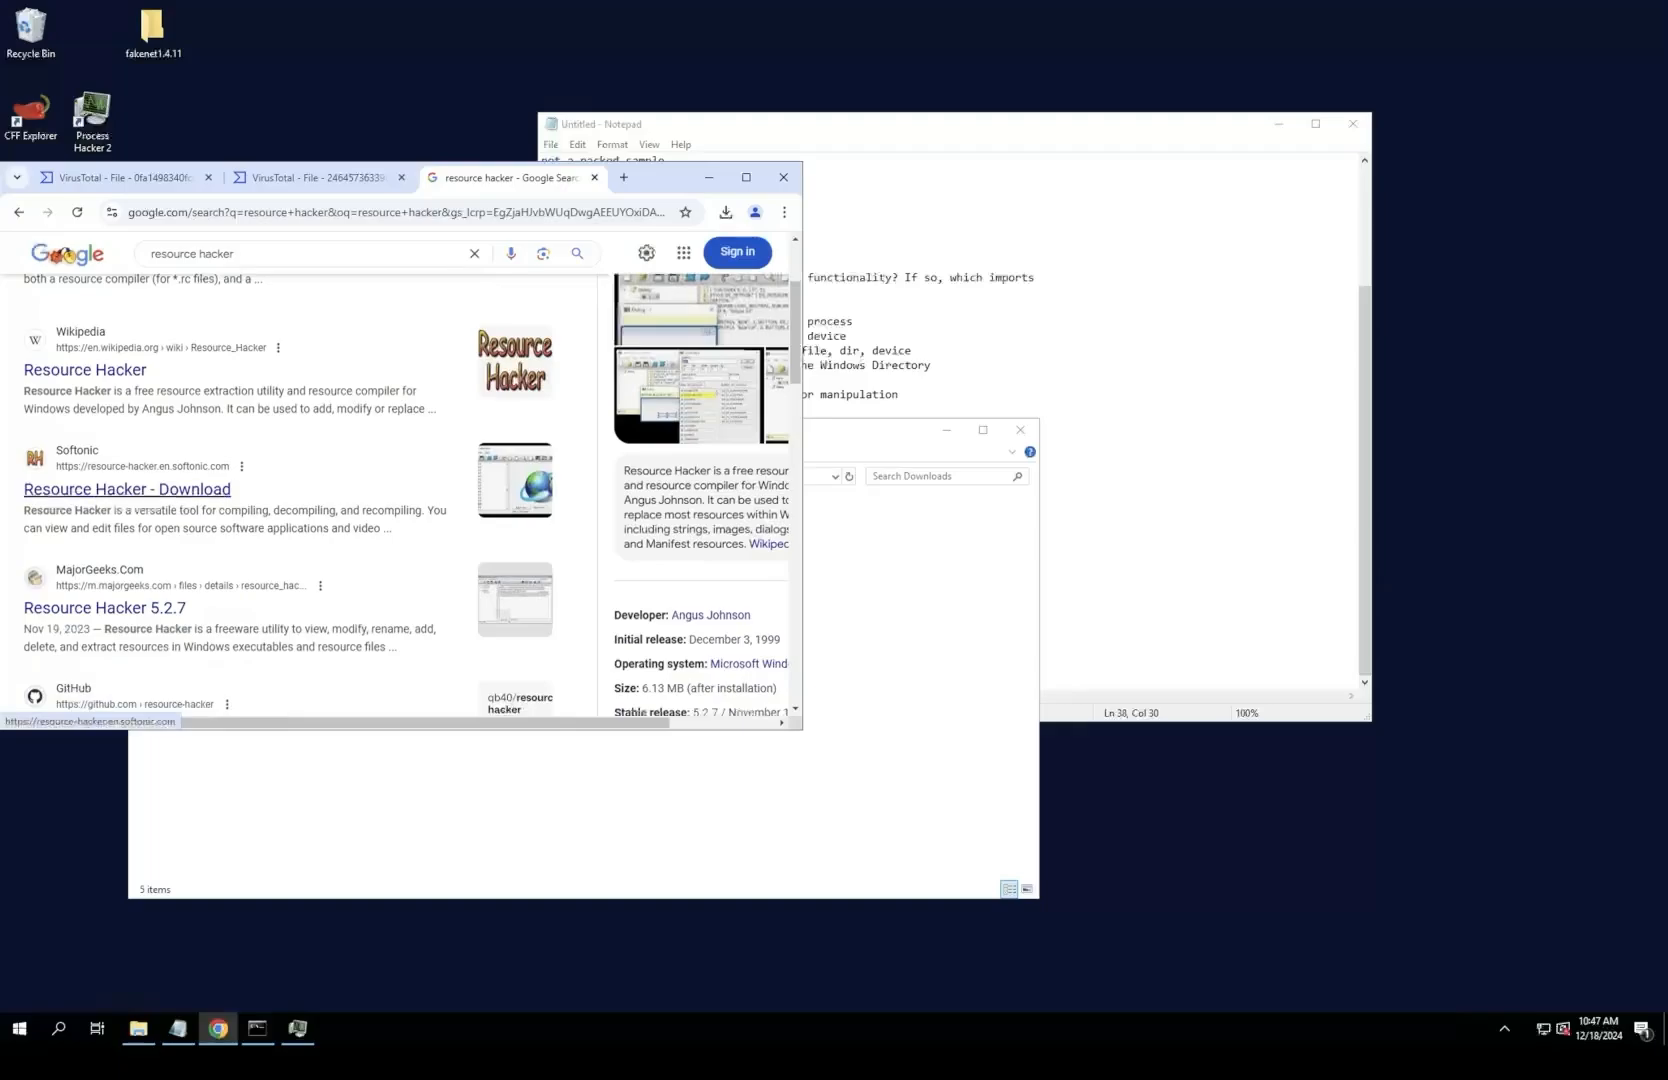
{"action": "left_click", "coordinate": [127, 489]}
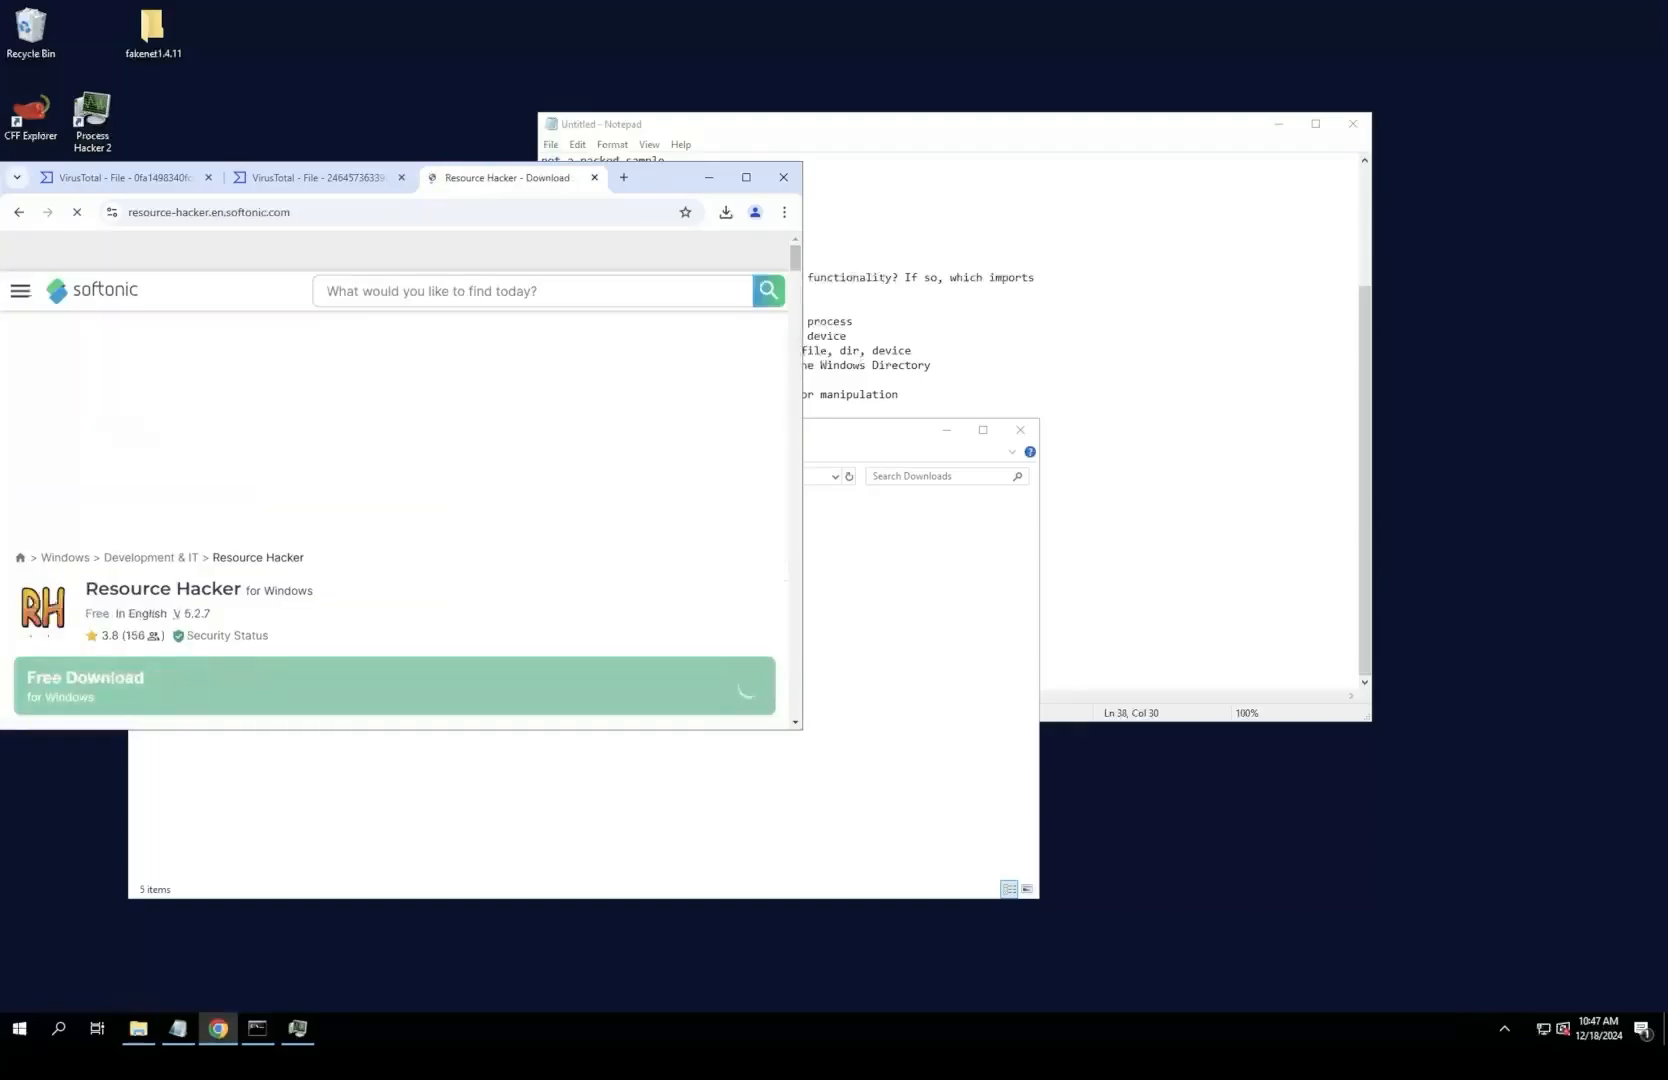
{"action": "left_click", "coordinate": [18, 212]}
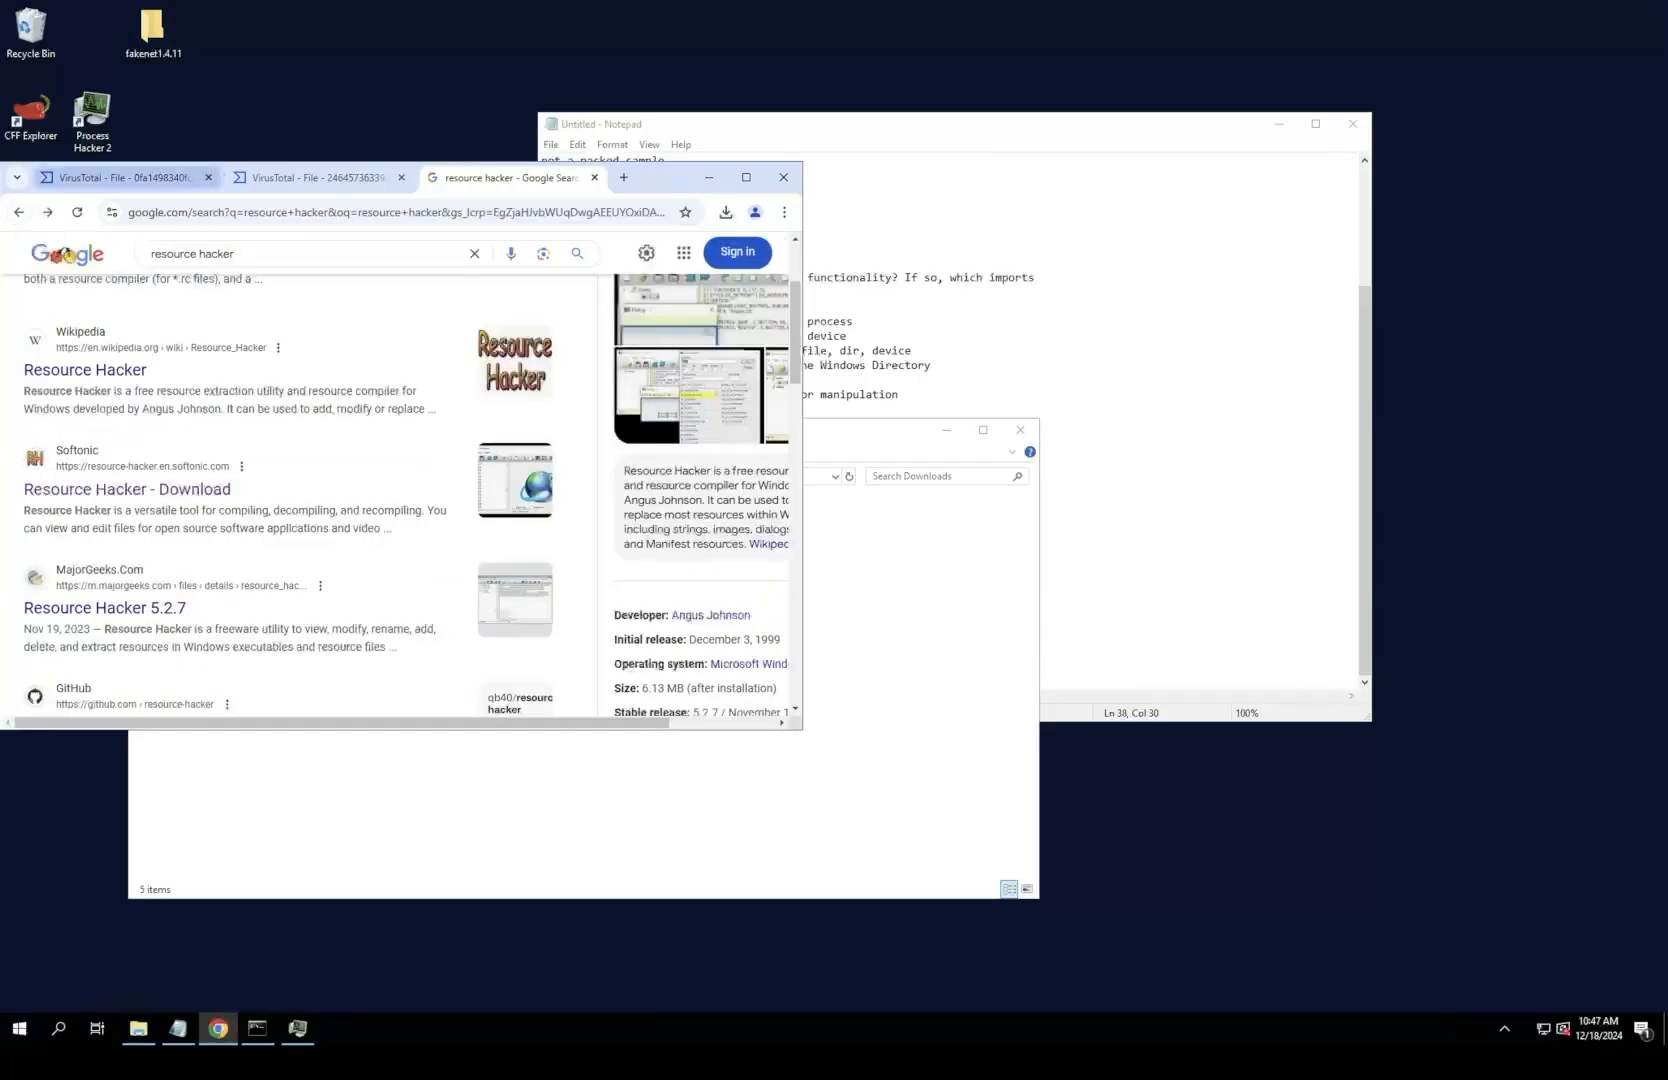
{"action": "scroll", "coordinate": [64, 254], "scroll_direction": "down", "scroll_amount": 3}
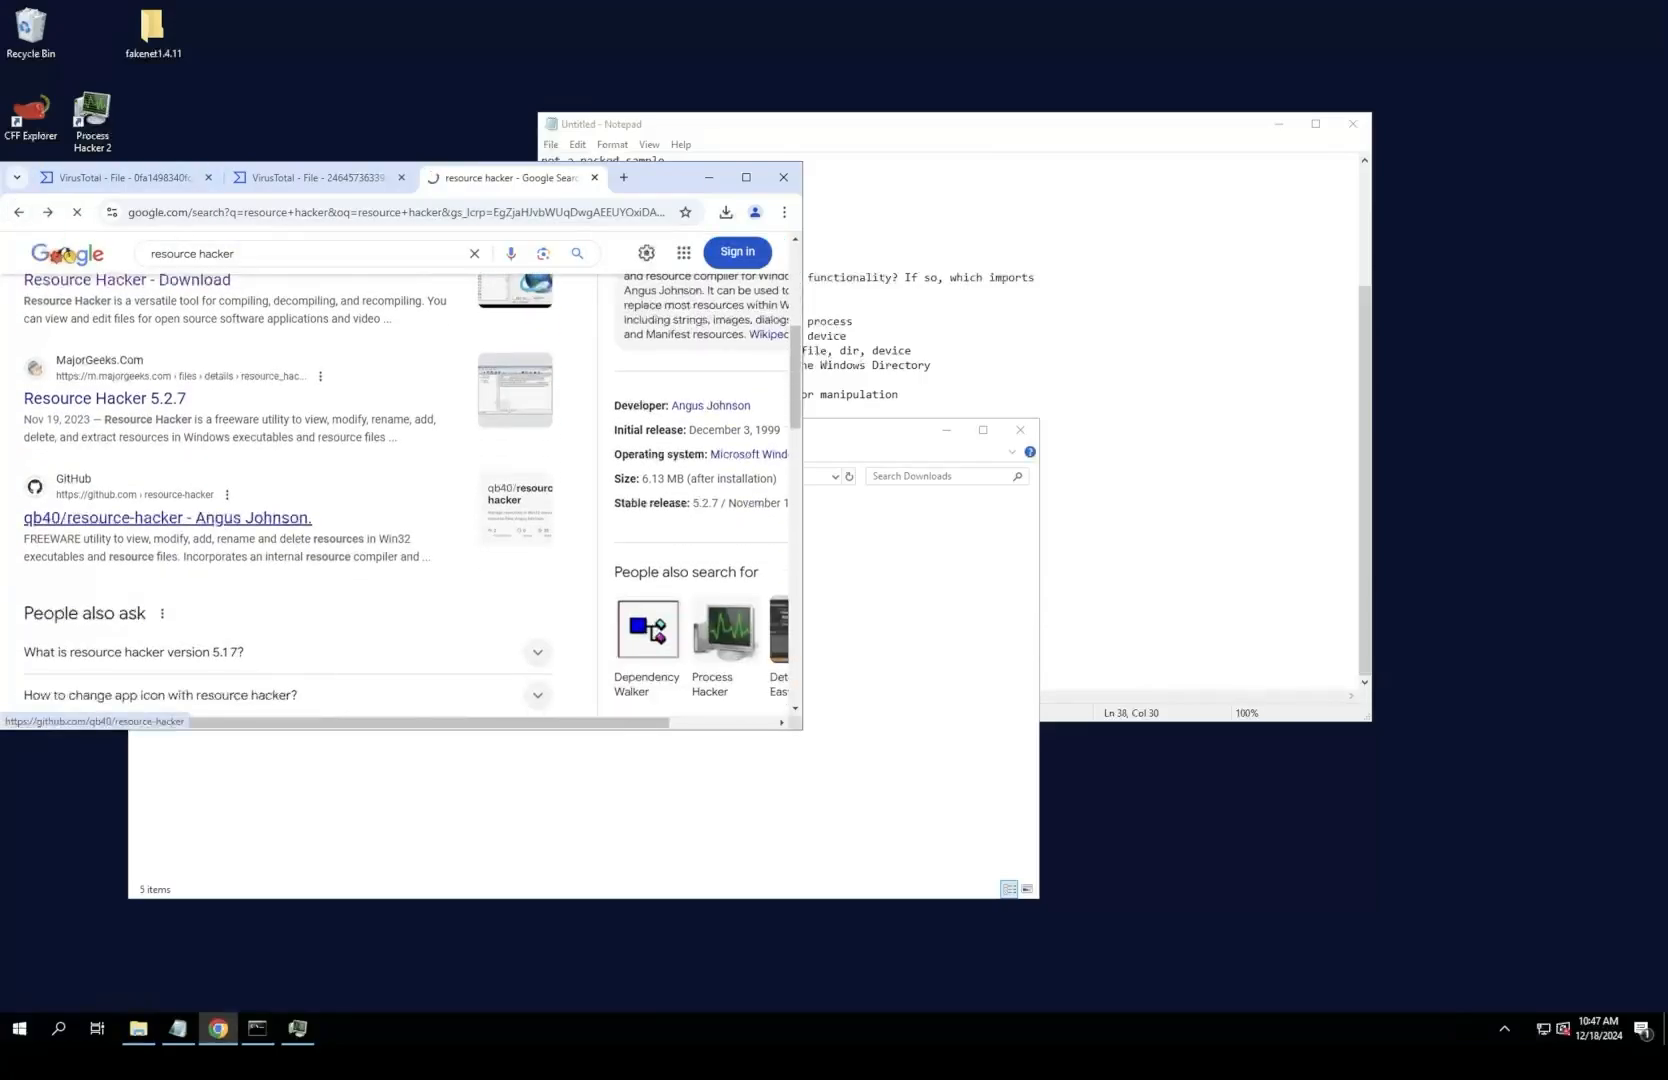
{"action": "left_click", "coordinate": [120, 510]}
Step: Examine the README and the file list of the qb40/resource-hacker repository, including its ResHacker.exe entry
{"action": "scroll", "coordinate": [290, 432], "scroll_direction": "down", "scroll_amount": 1}
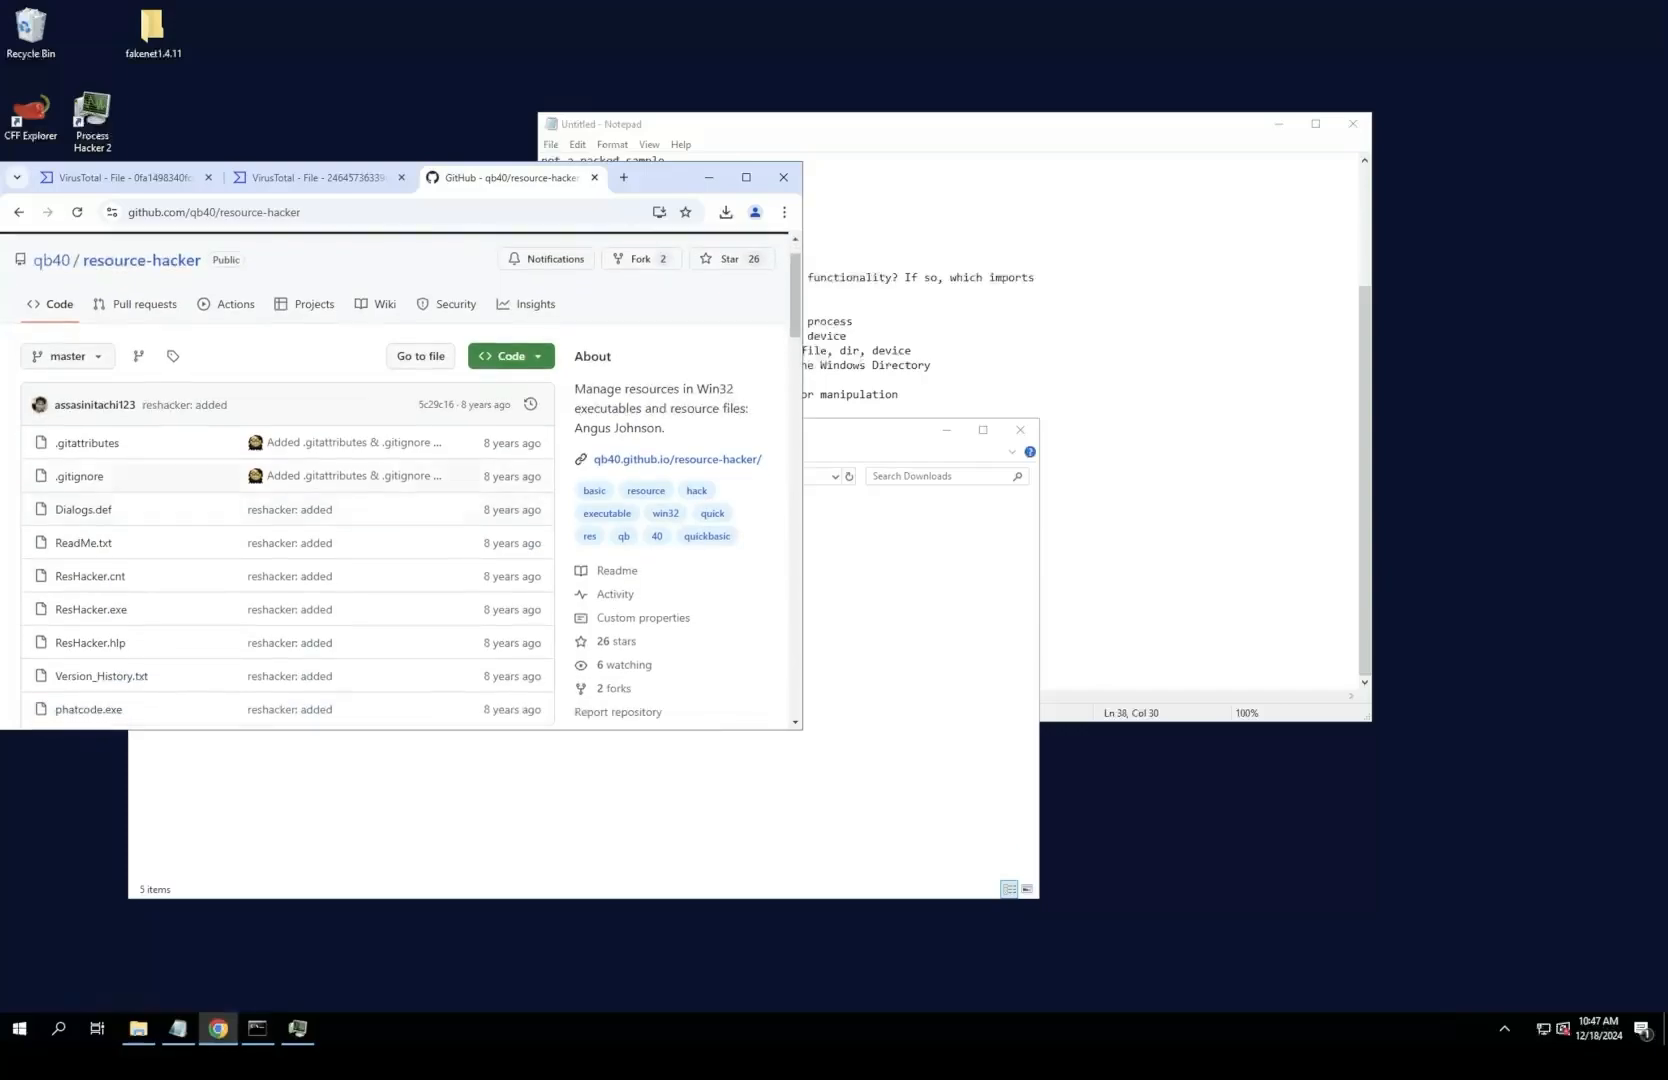
{"action": "scroll", "coordinate": [290, 432], "scroll_direction": "down", "scroll_amount": 4}
{"action": "scroll", "coordinate": [290, 432], "scroll_direction": "down", "scroll_amount": 5}
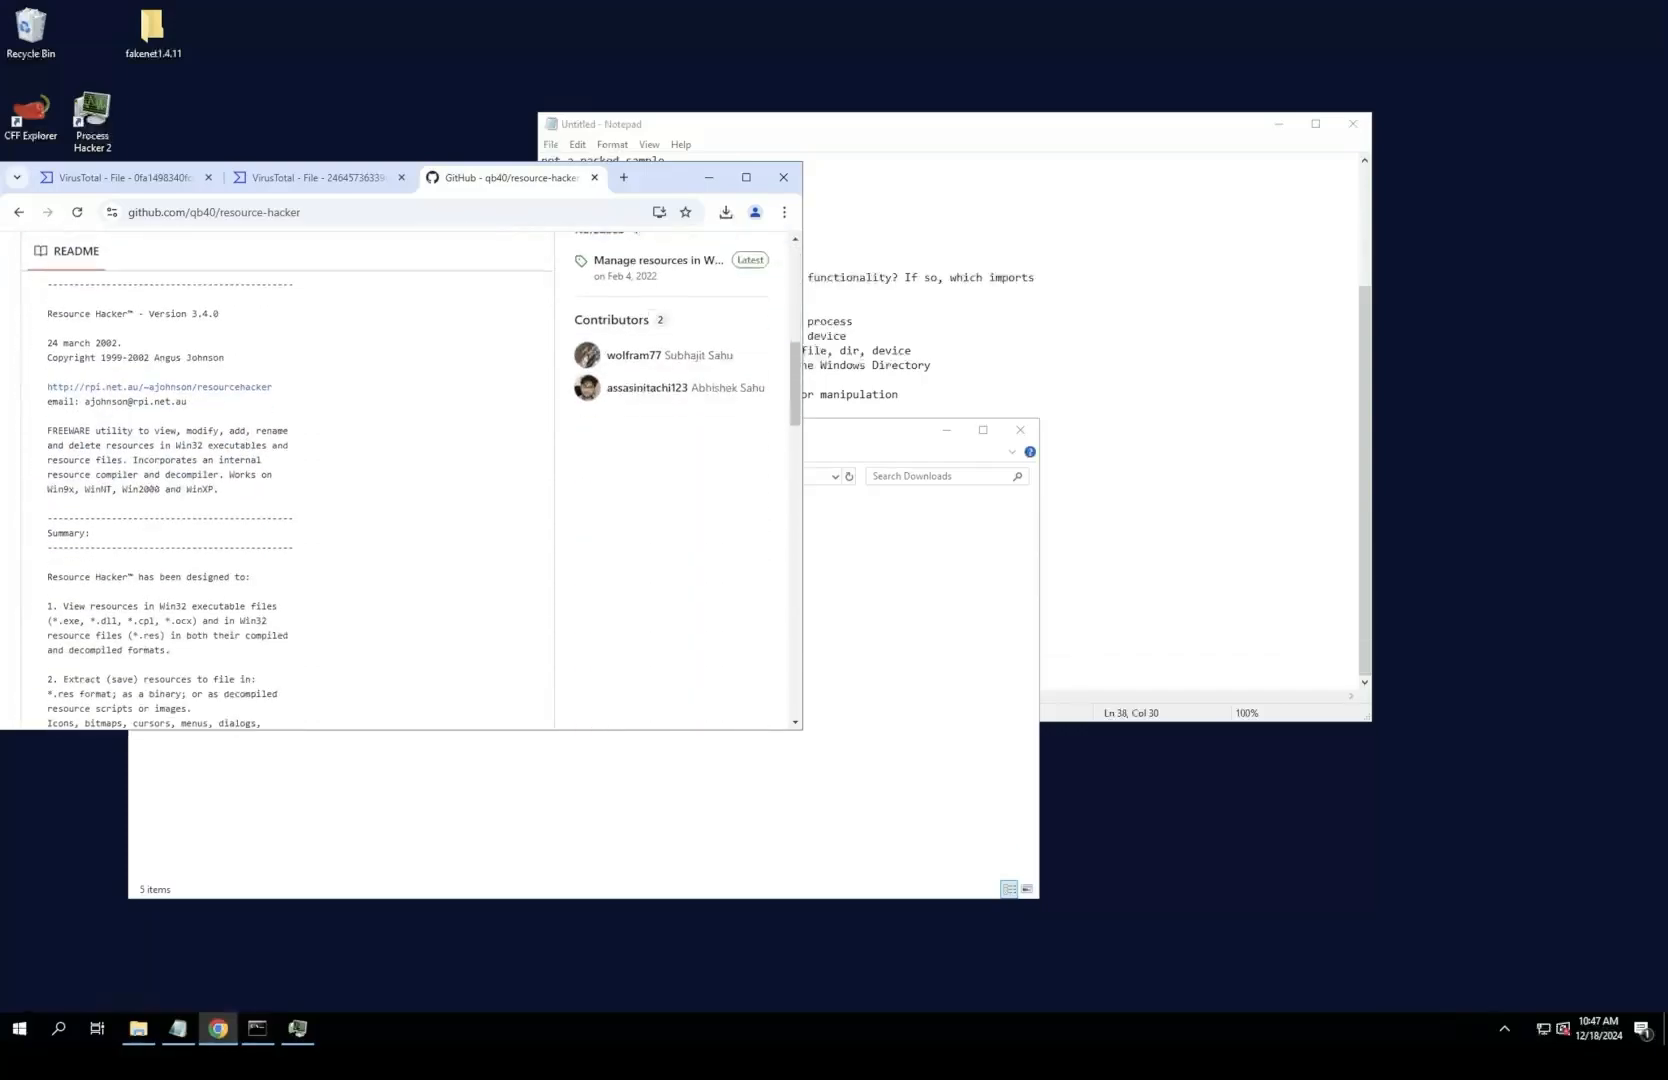
{"action": "scroll", "coordinate": [290, 432], "scroll_direction": "down", "scroll_amount": 5}
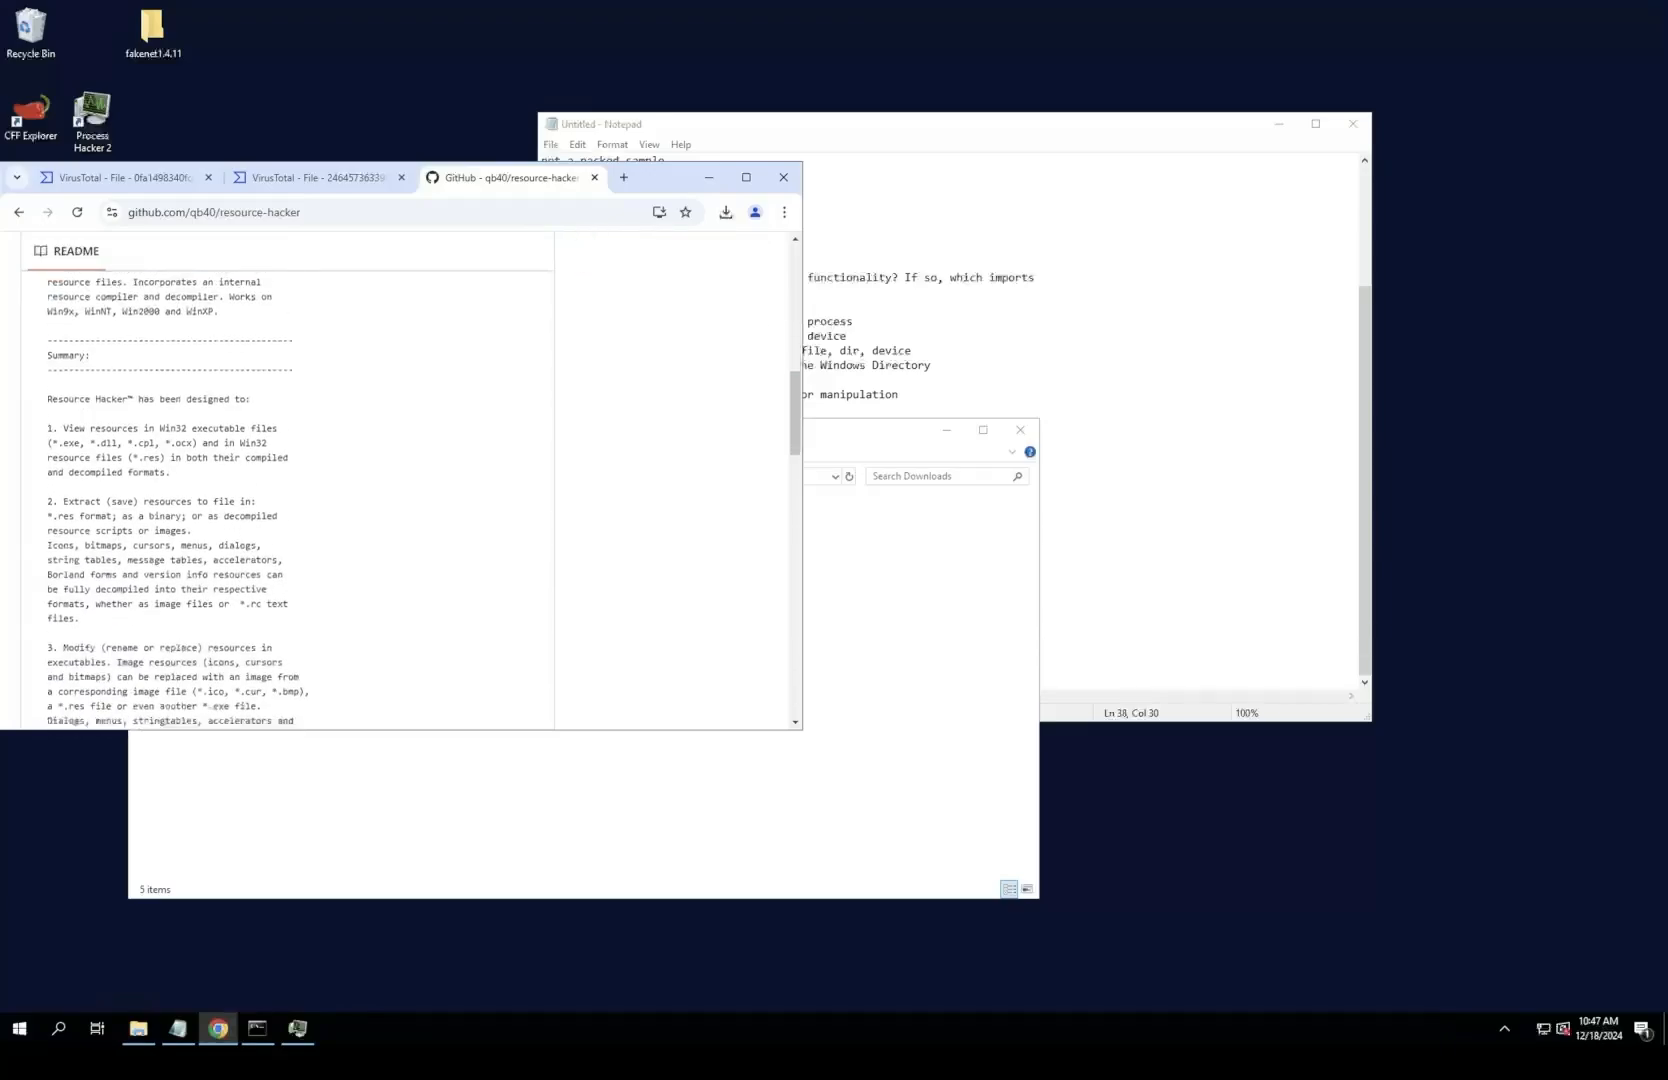
{"action": "scroll", "coordinate": [290, 432], "scroll_direction": "up", "scroll_amount": 10}
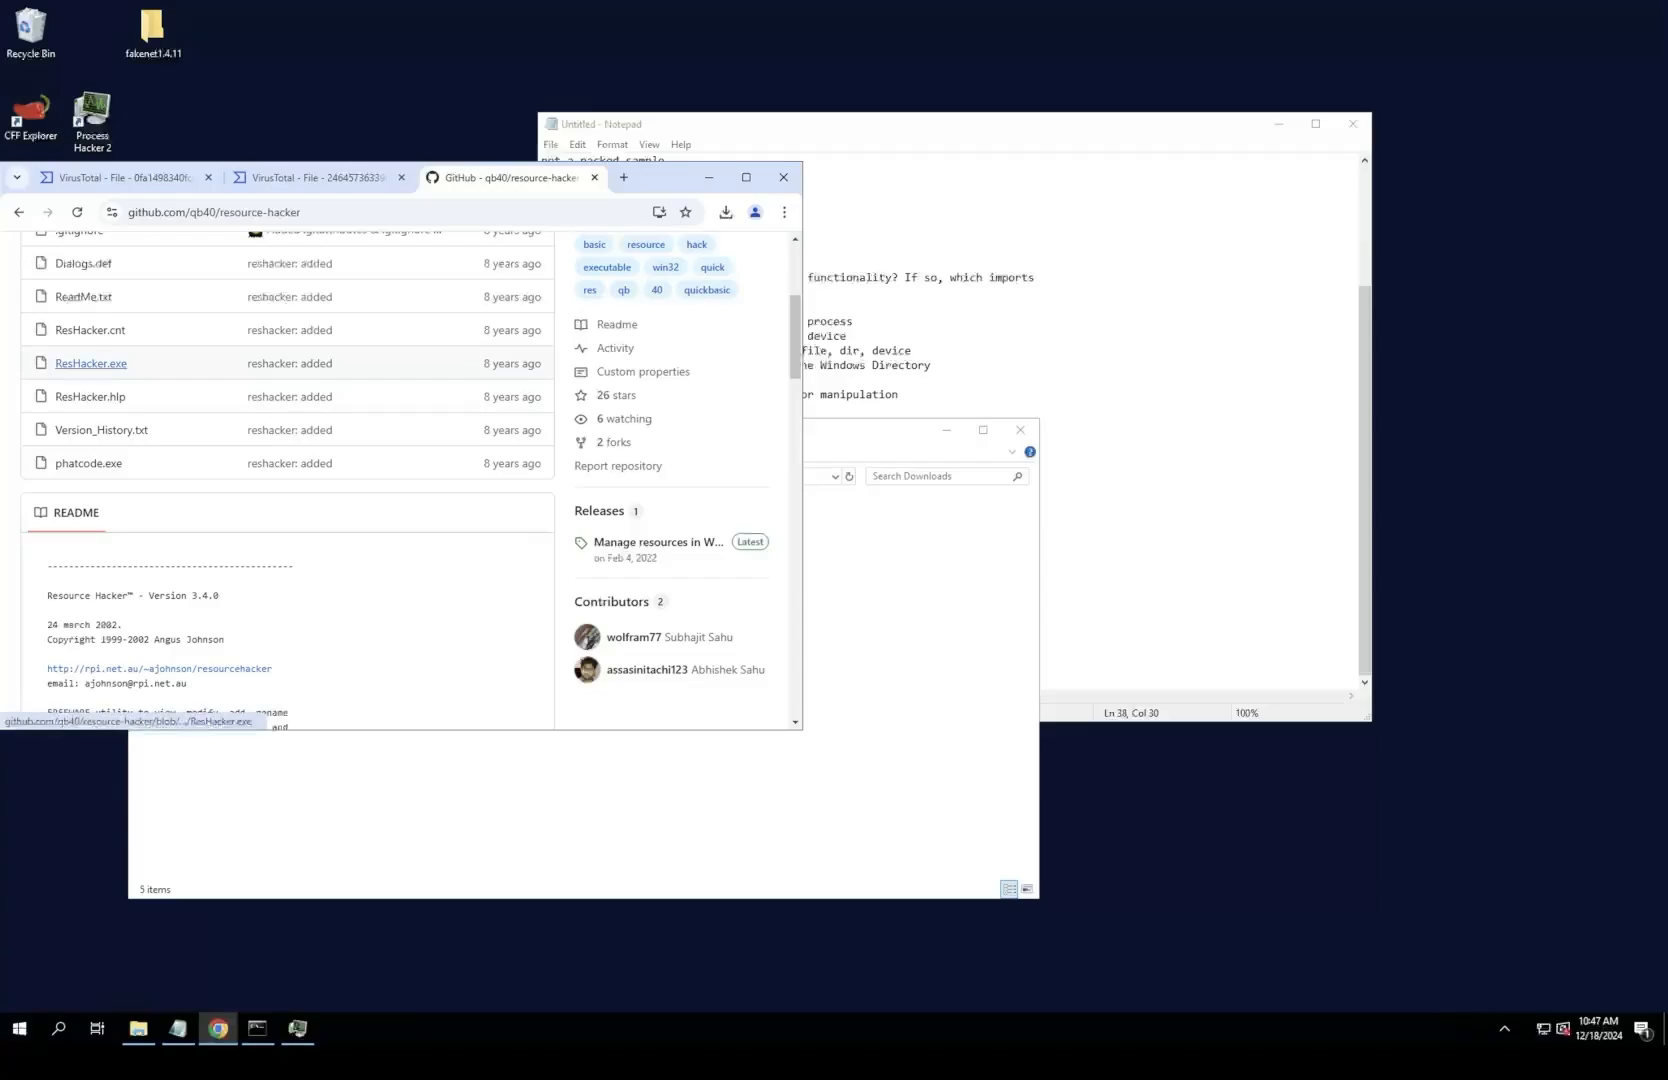
{"action": "scroll", "coordinate": [91, 363], "scroll_direction": "up", "scroll_amount": 3}
{"action": "left_click", "coordinate": [420, 407]}
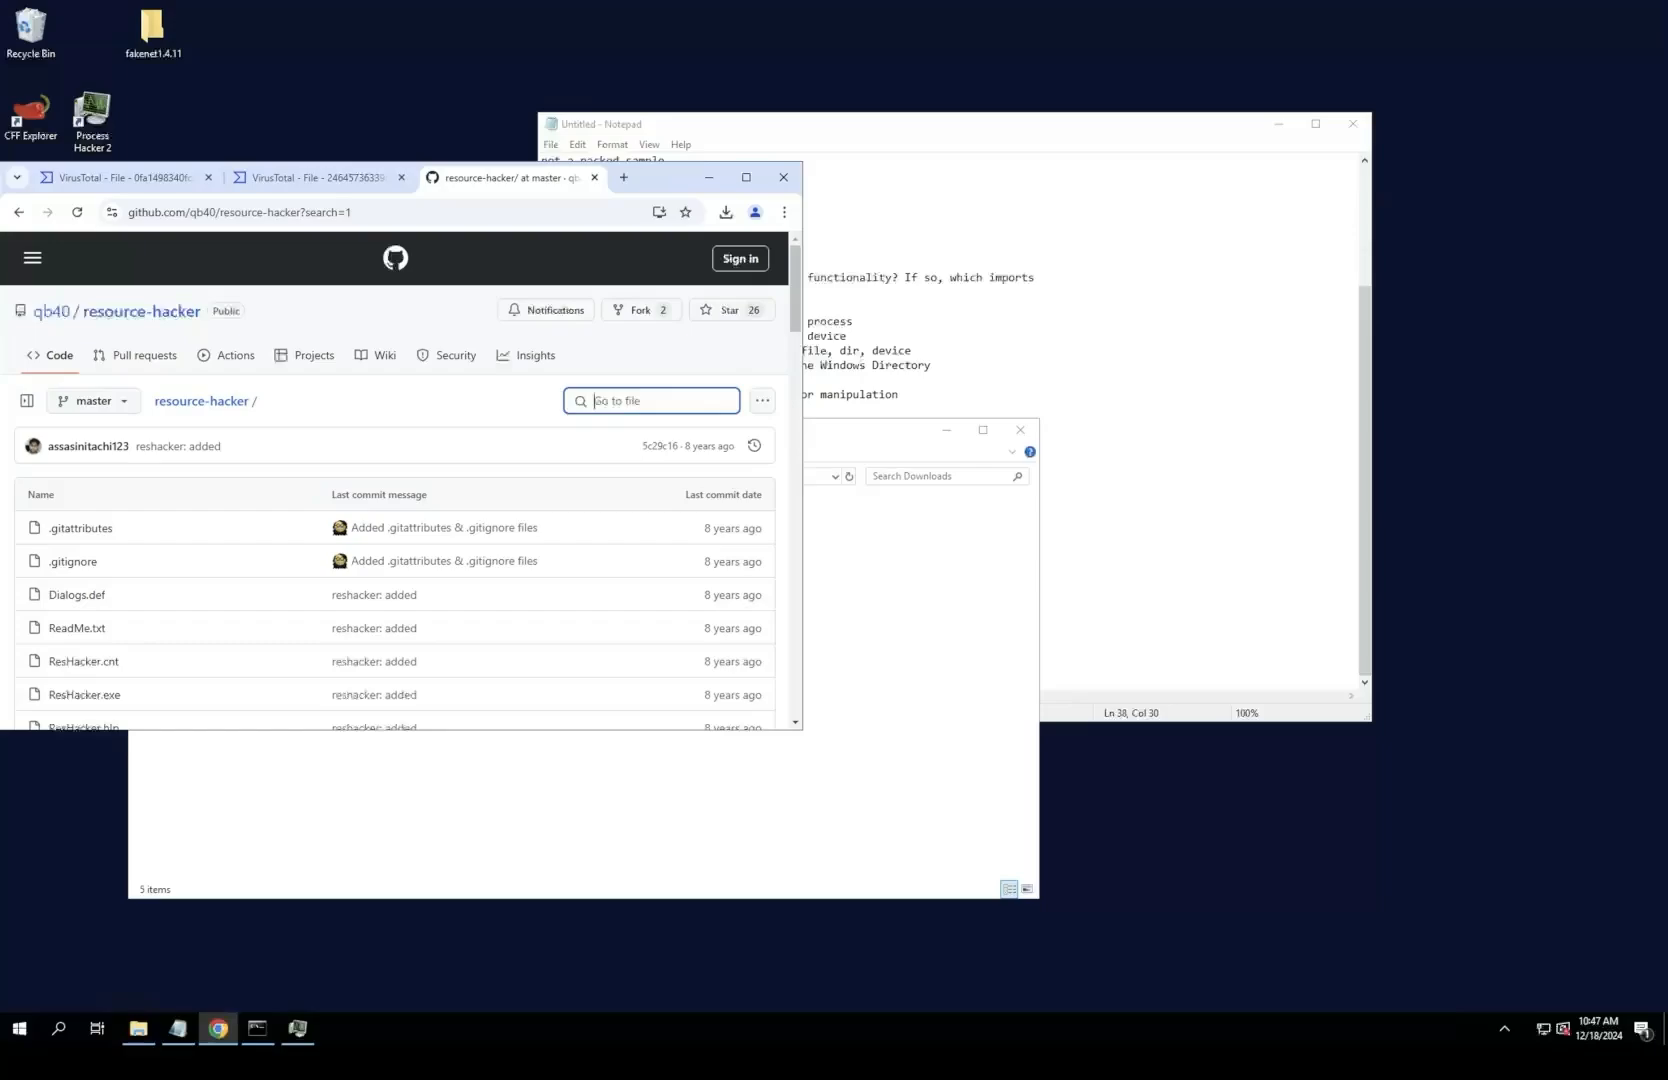
{"action": "scroll", "coordinate": [84, 609], "scroll_direction": "down", "scroll_amount": 1}
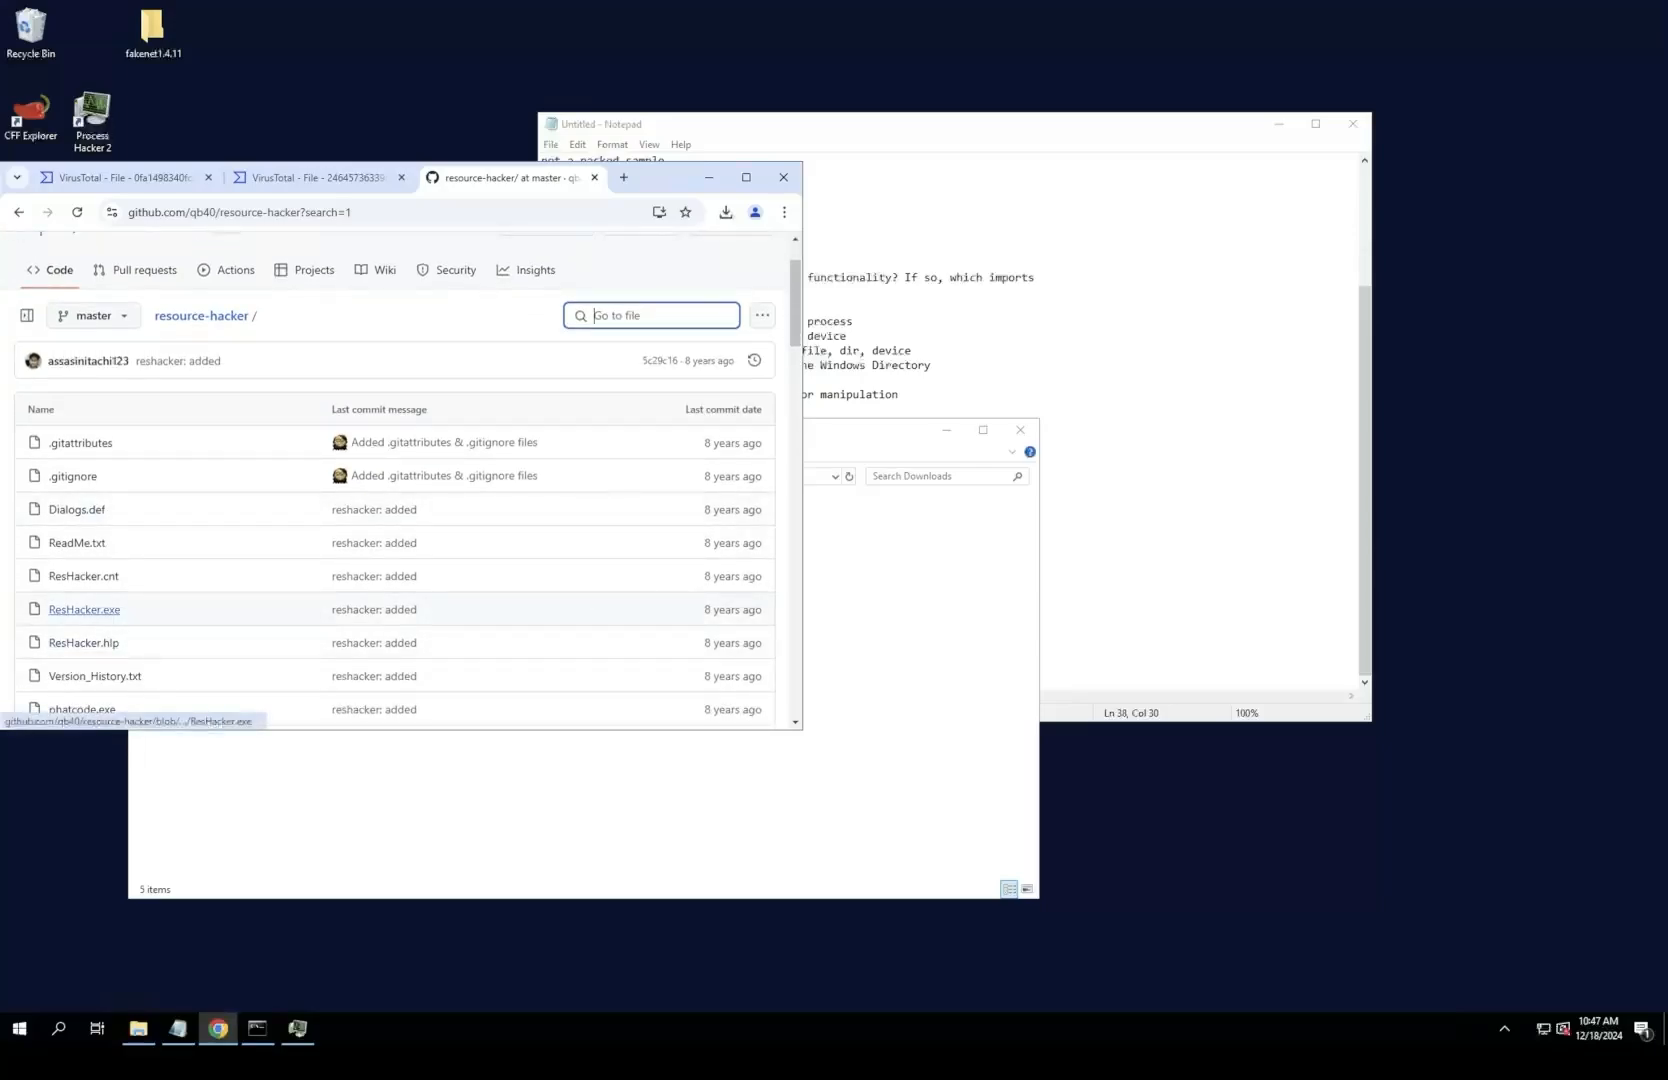
{"action": "scroll", "coordinate": [84, 605], "scroll_direction": "down", "scroll_amount": 1}
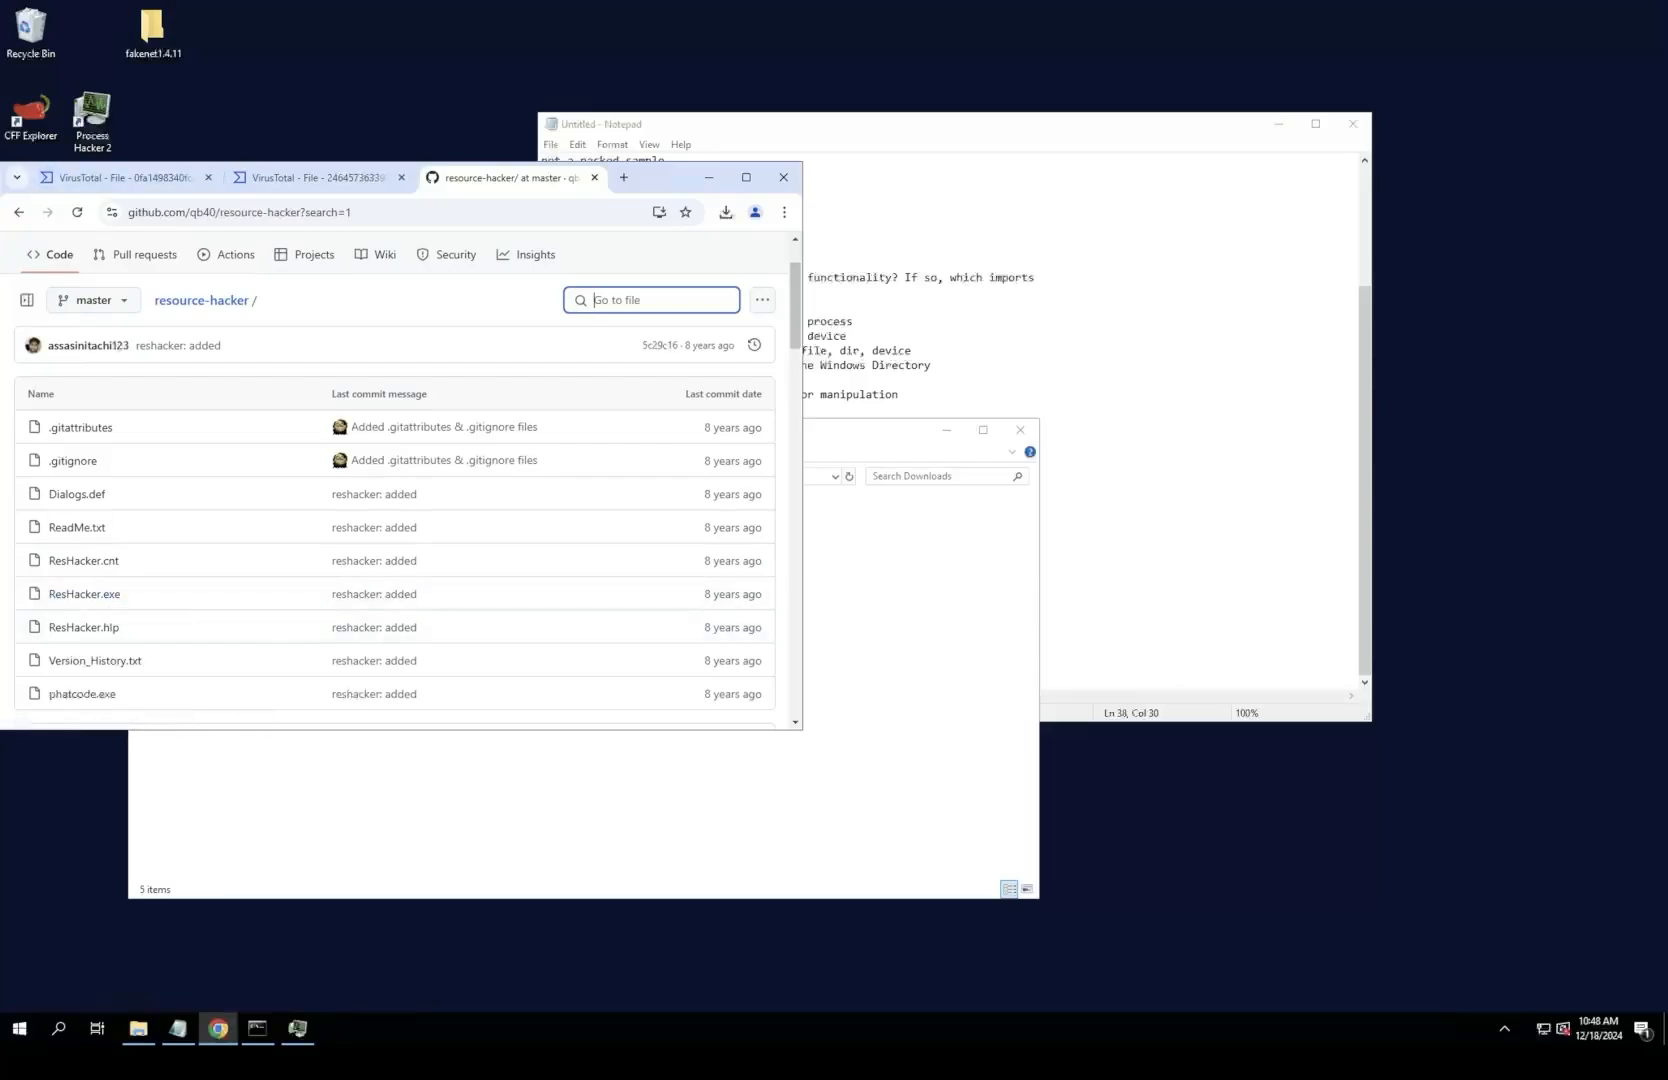
Step: Move the browser window clear of the desktop icons and return to the second VirusTotal report, with the bestafera threat label
{"action": "left_click_drag", "start_coordinate": [665, 177], "coordinate": [820, 183]}
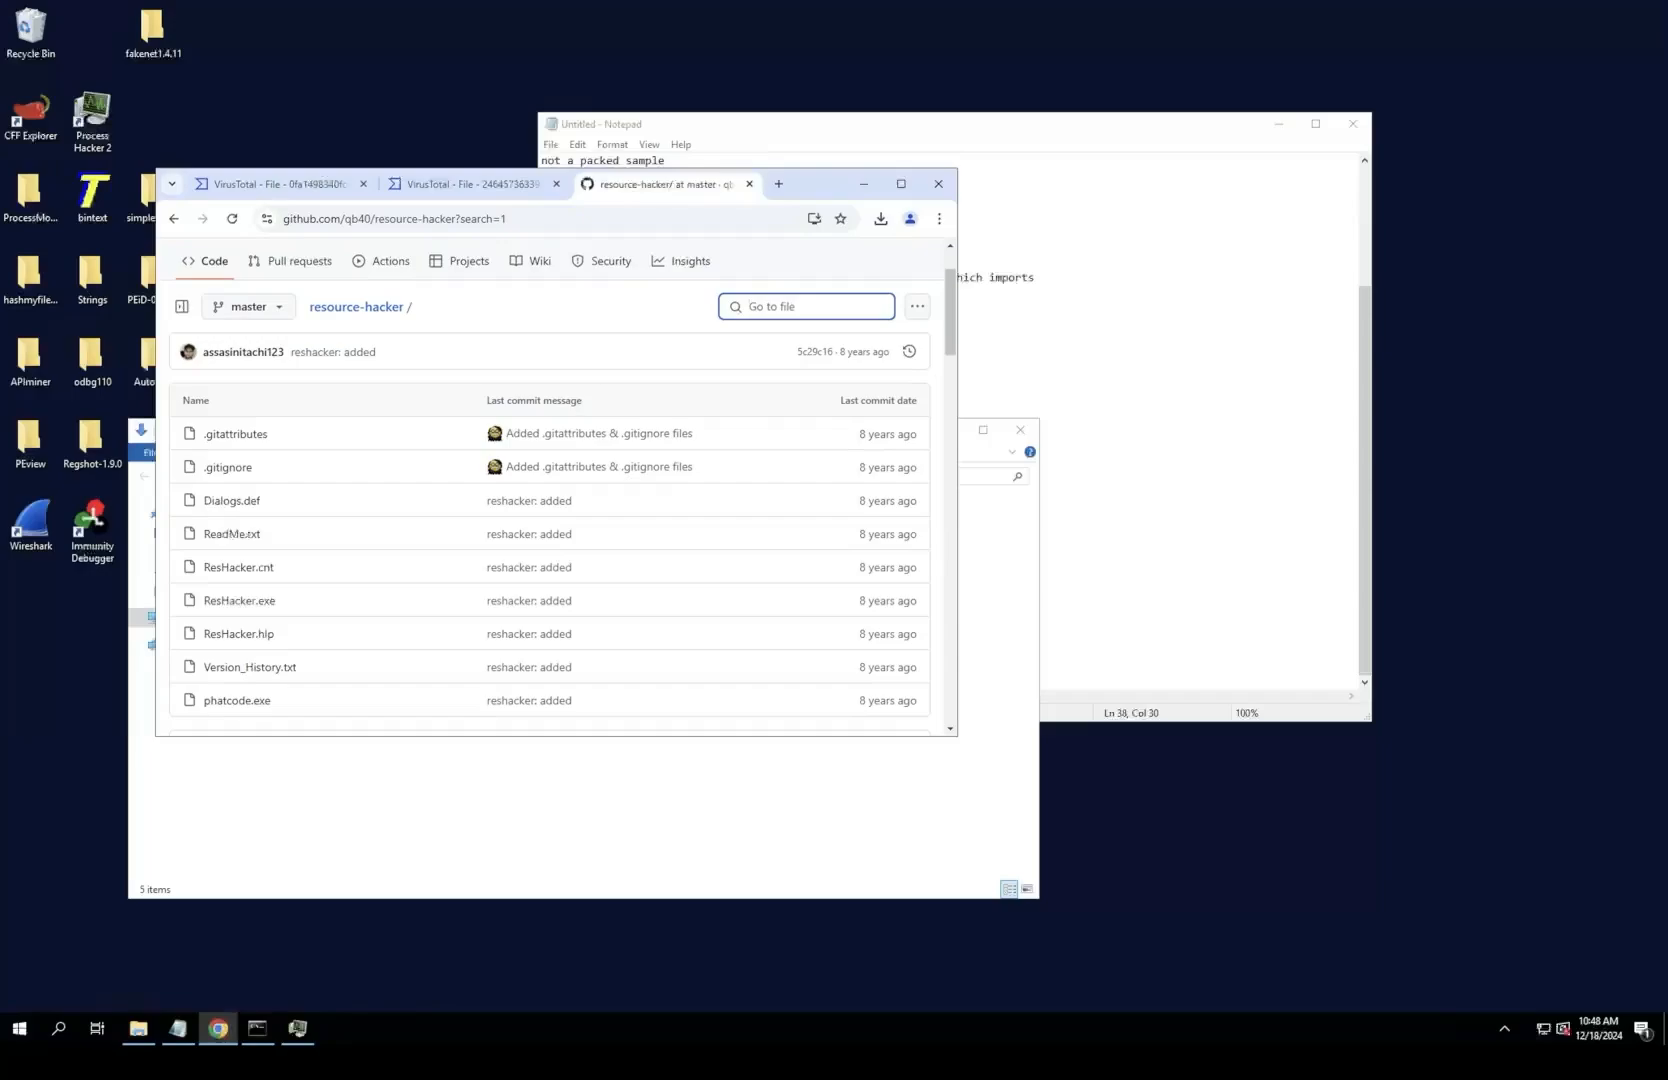
{"action": "left_click", "coordinate": [474, 184]}
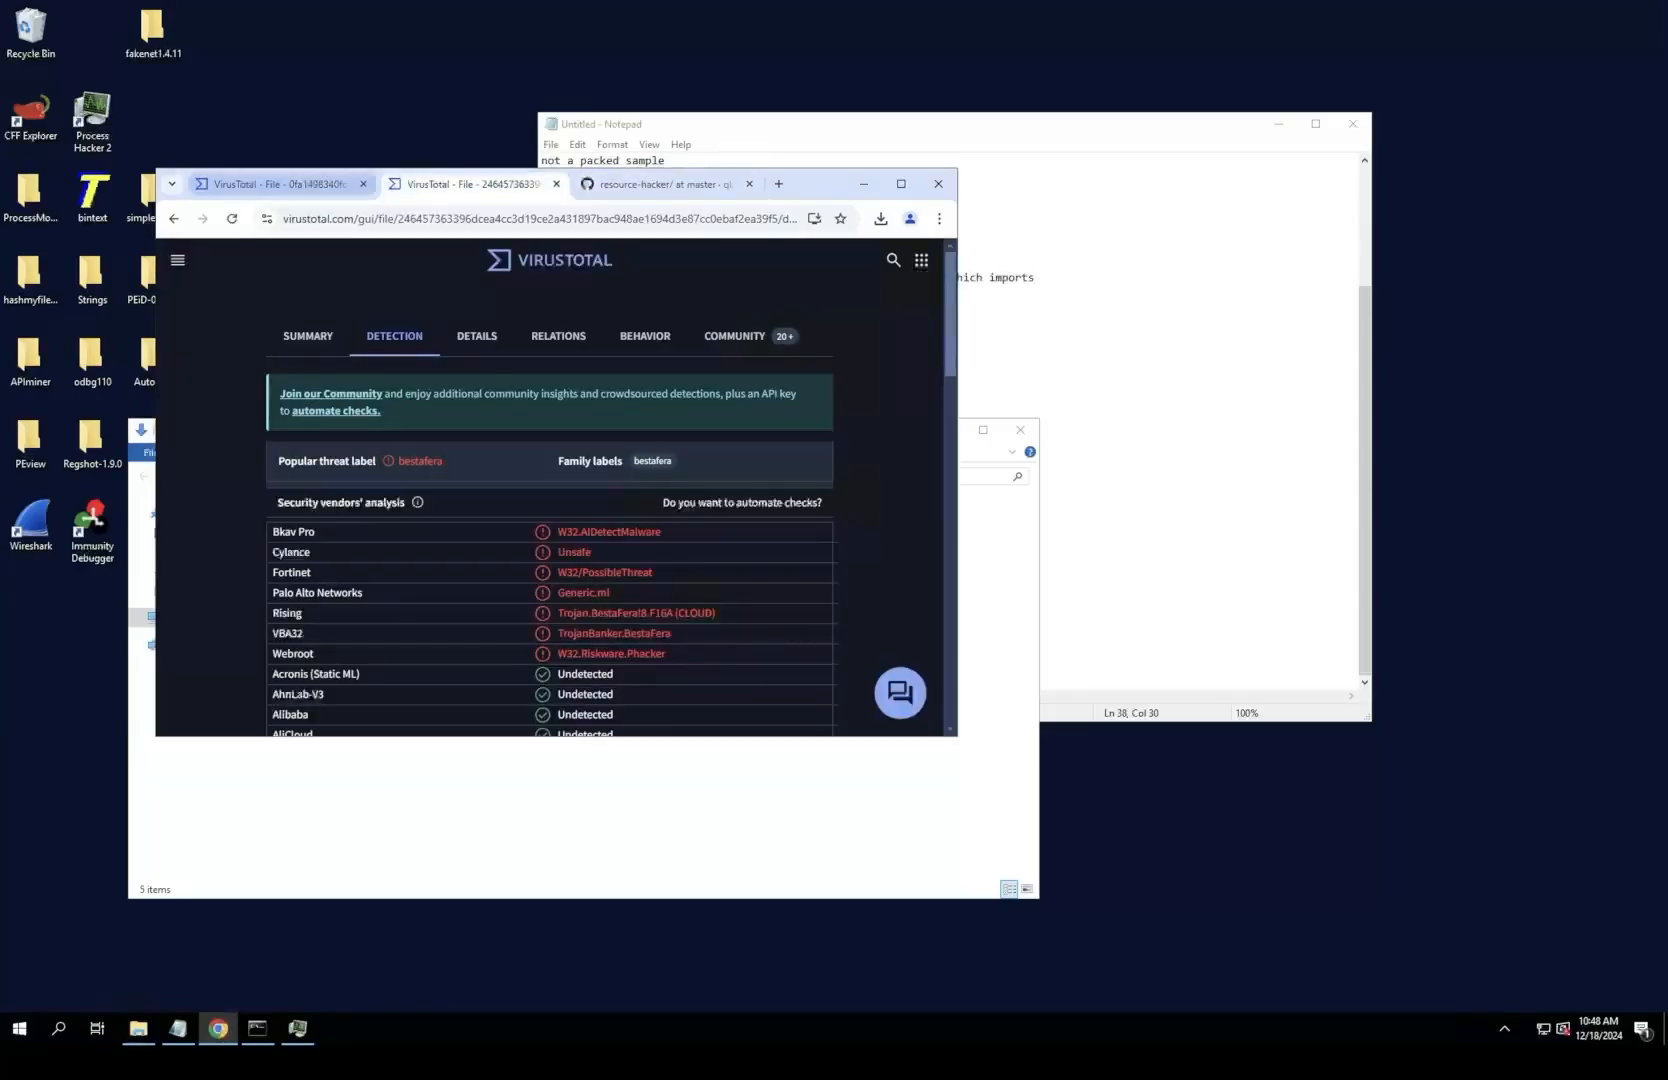
Step: Return to Google's related software results, open the Microsoft Learn page for Process Explorer, and download ProcessExplorer.zip
{"action": "left_click", "coordinate": [174, 219]}
{"action": "left_click", "coordinate": [215, 410]}
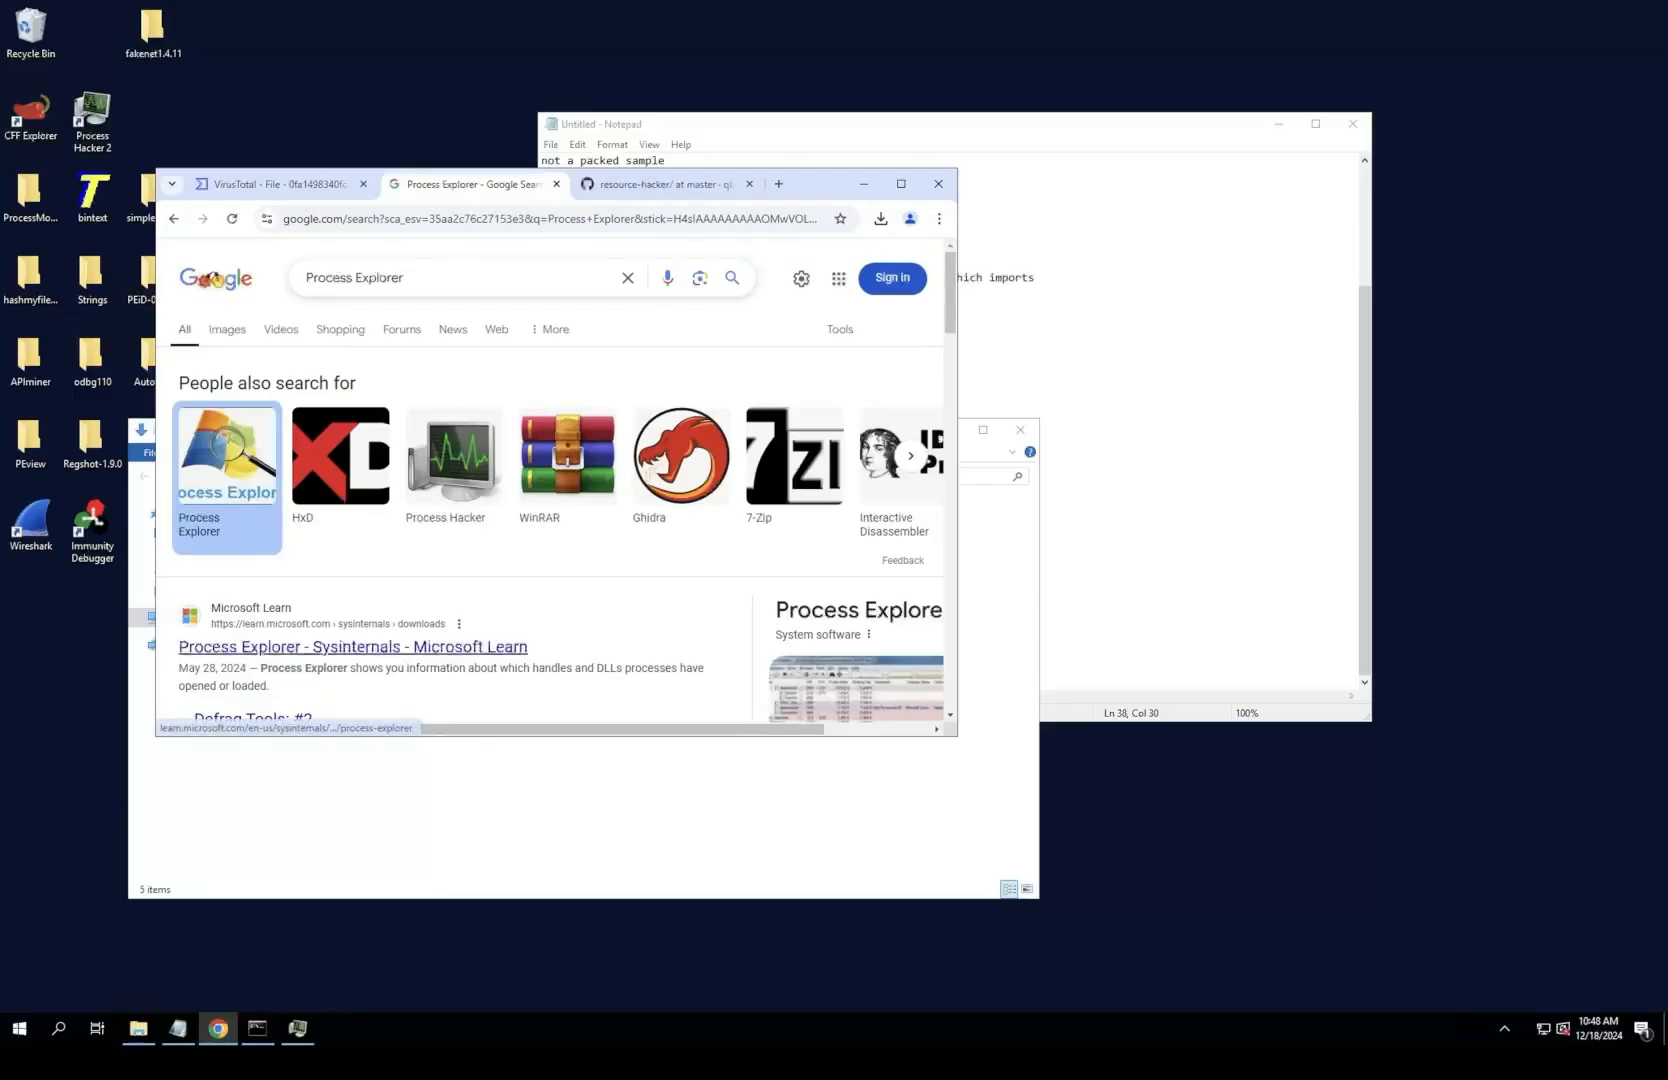
{"action": "left_click", "coordinate": [352, 647]}
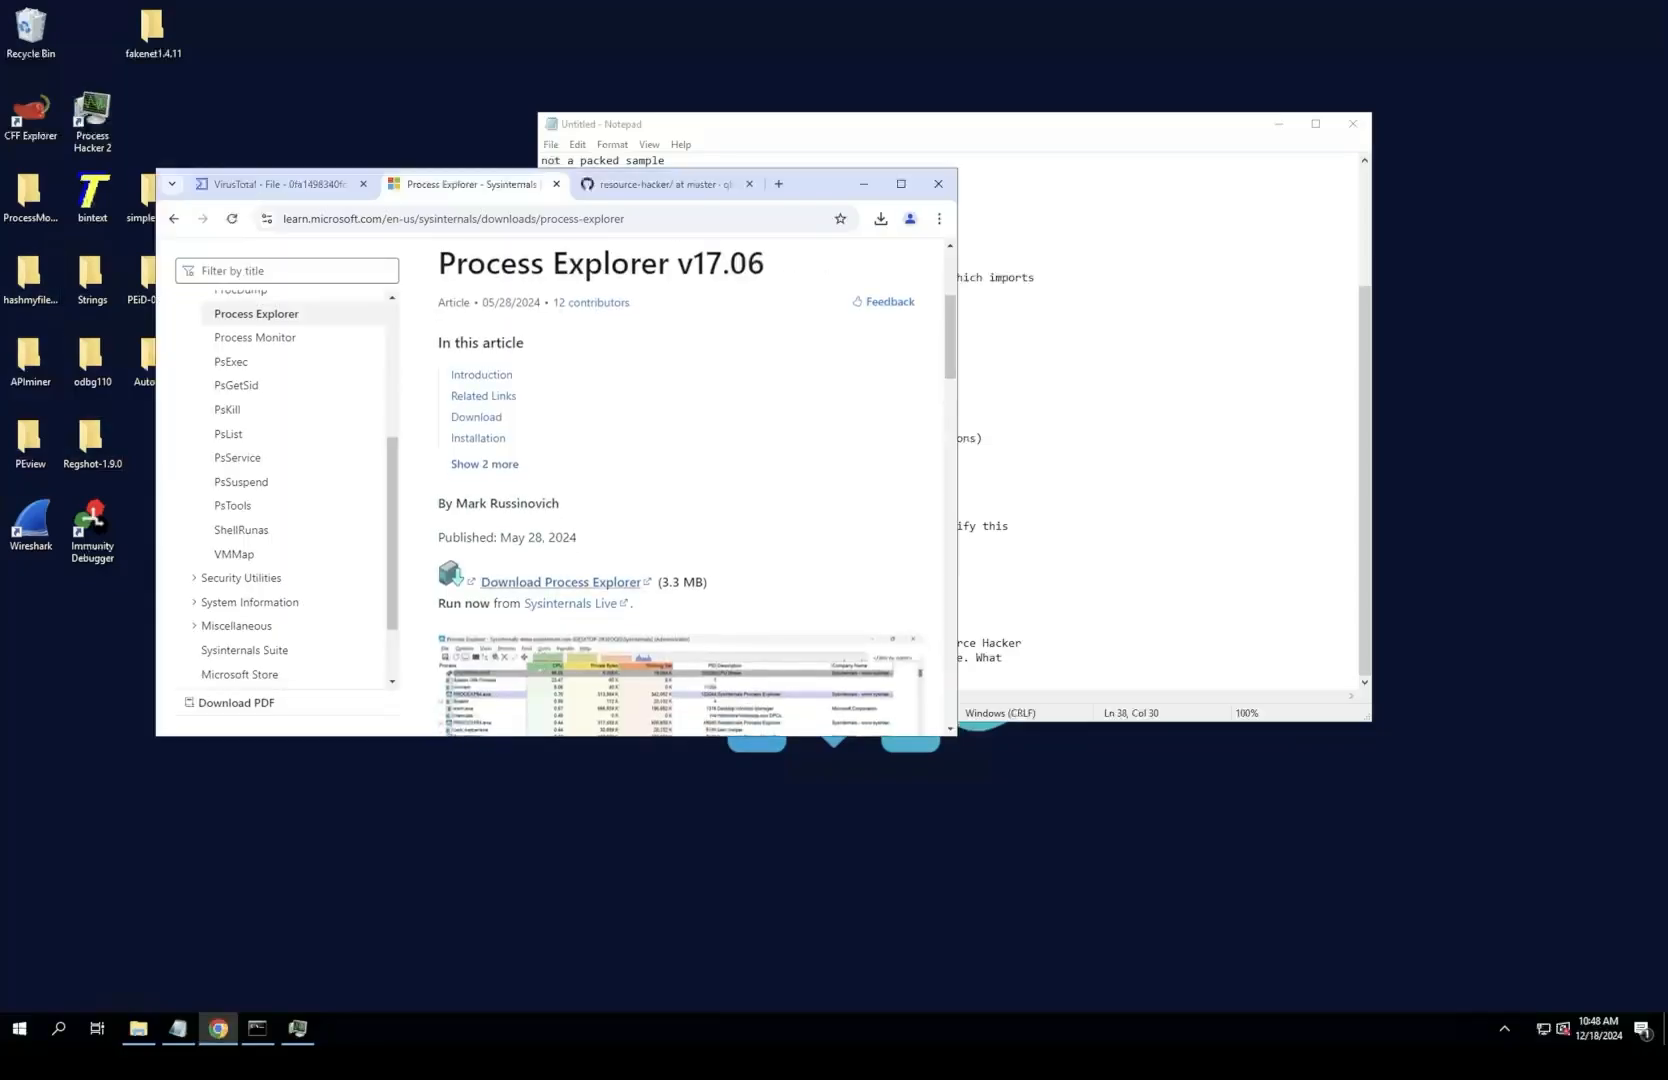
{"action": "left_click", "coordinate": [560, 582]}
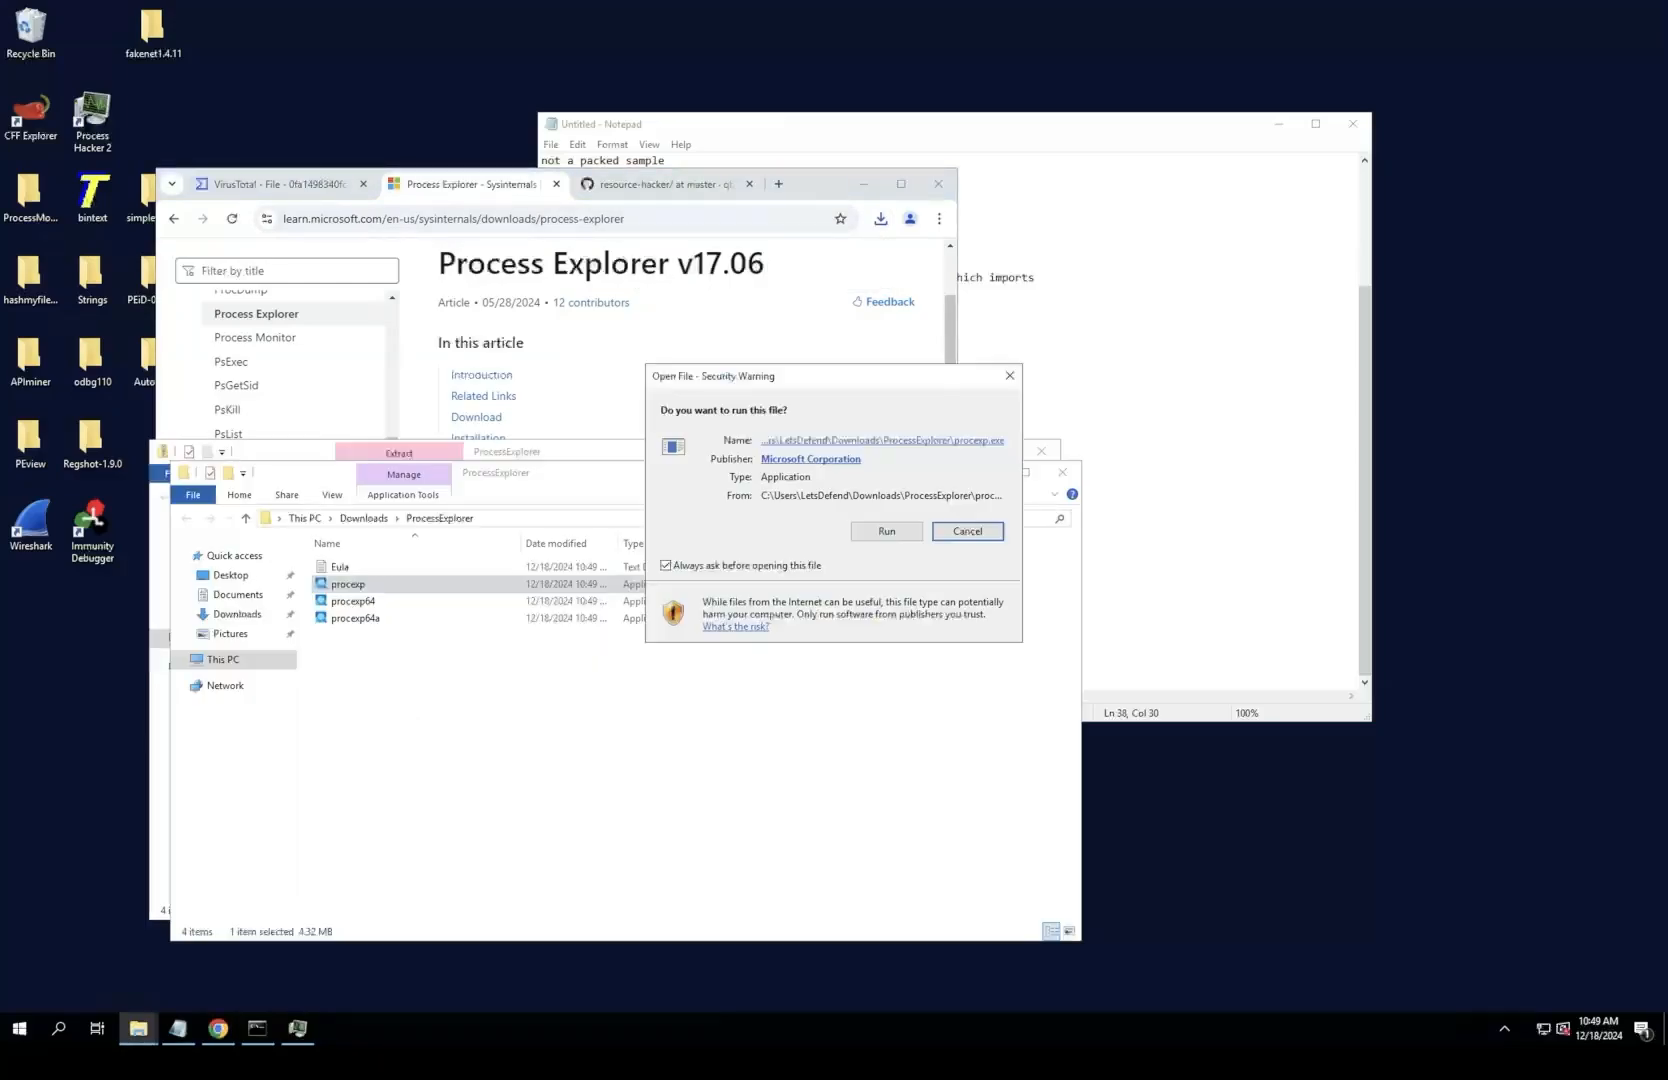
Step: Run procexp from the extracted ProcessExplorer folder and maximize the Process Explorer window
{"action": "left_click", "coordinate": [886, 531]}
{"action": "left_click", "coordinate": [918, 616]}
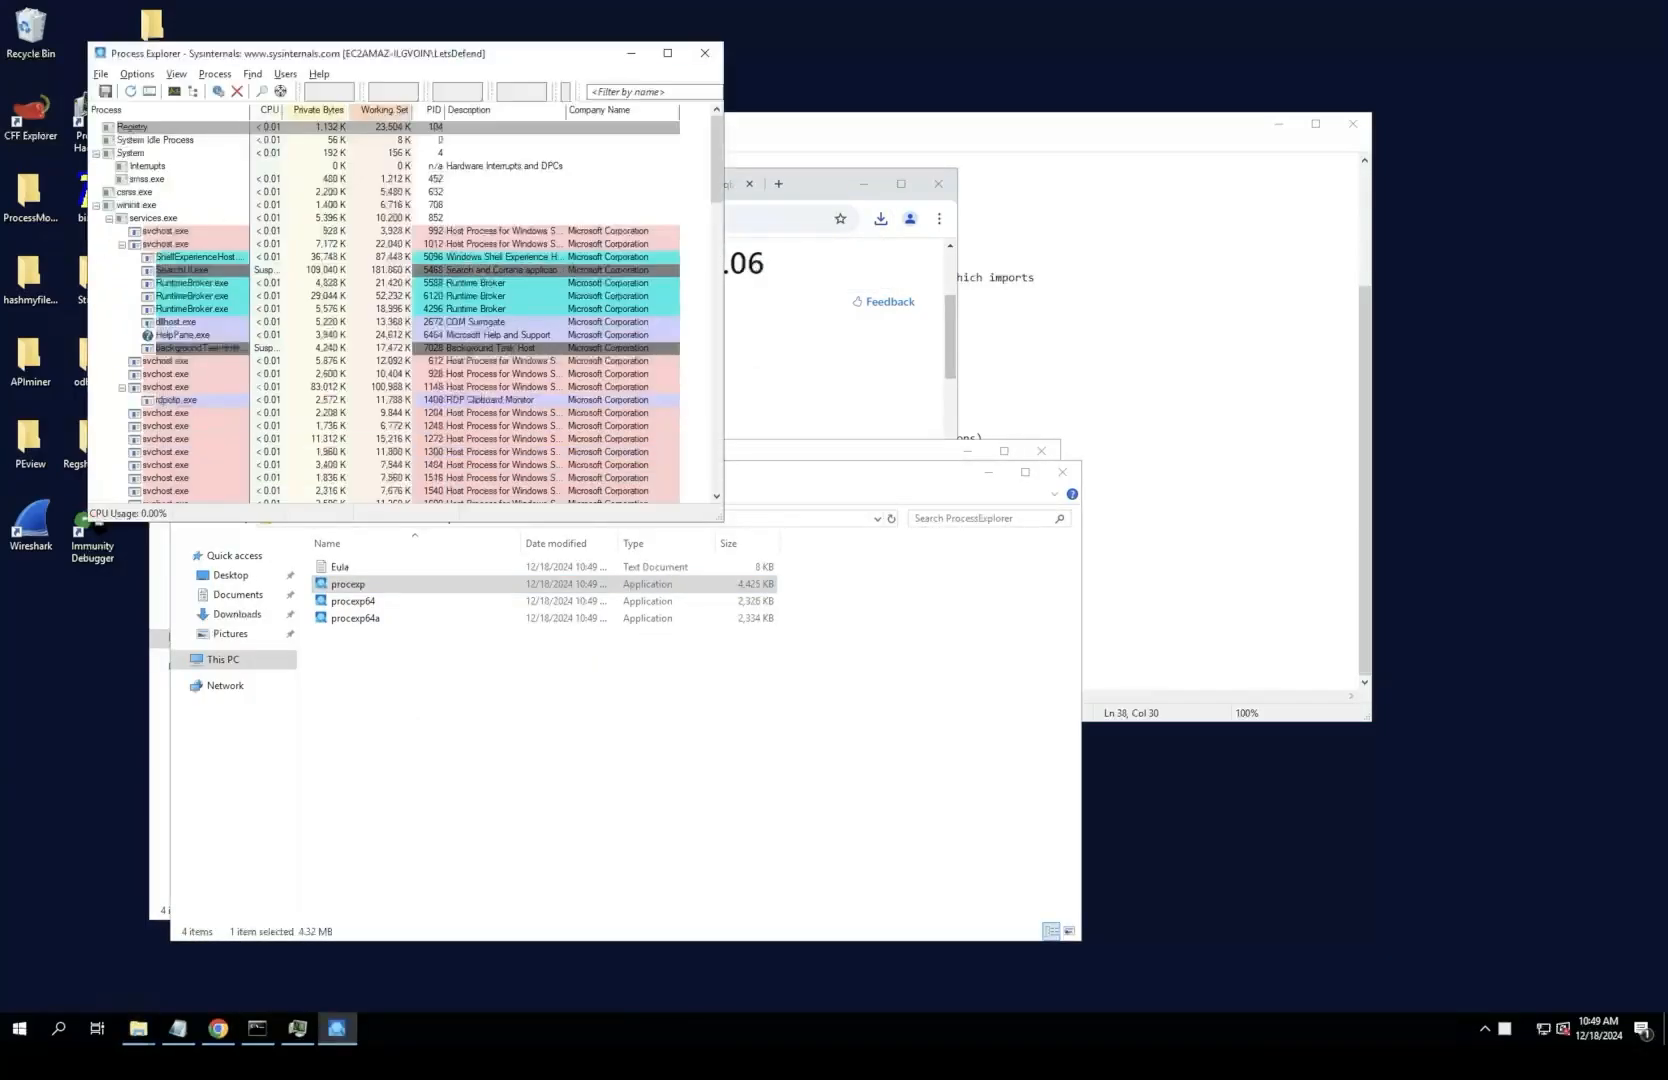
{"action": "left_click_drag", "start_coordinate": [540, 54], "coordinate": [633, 56]}
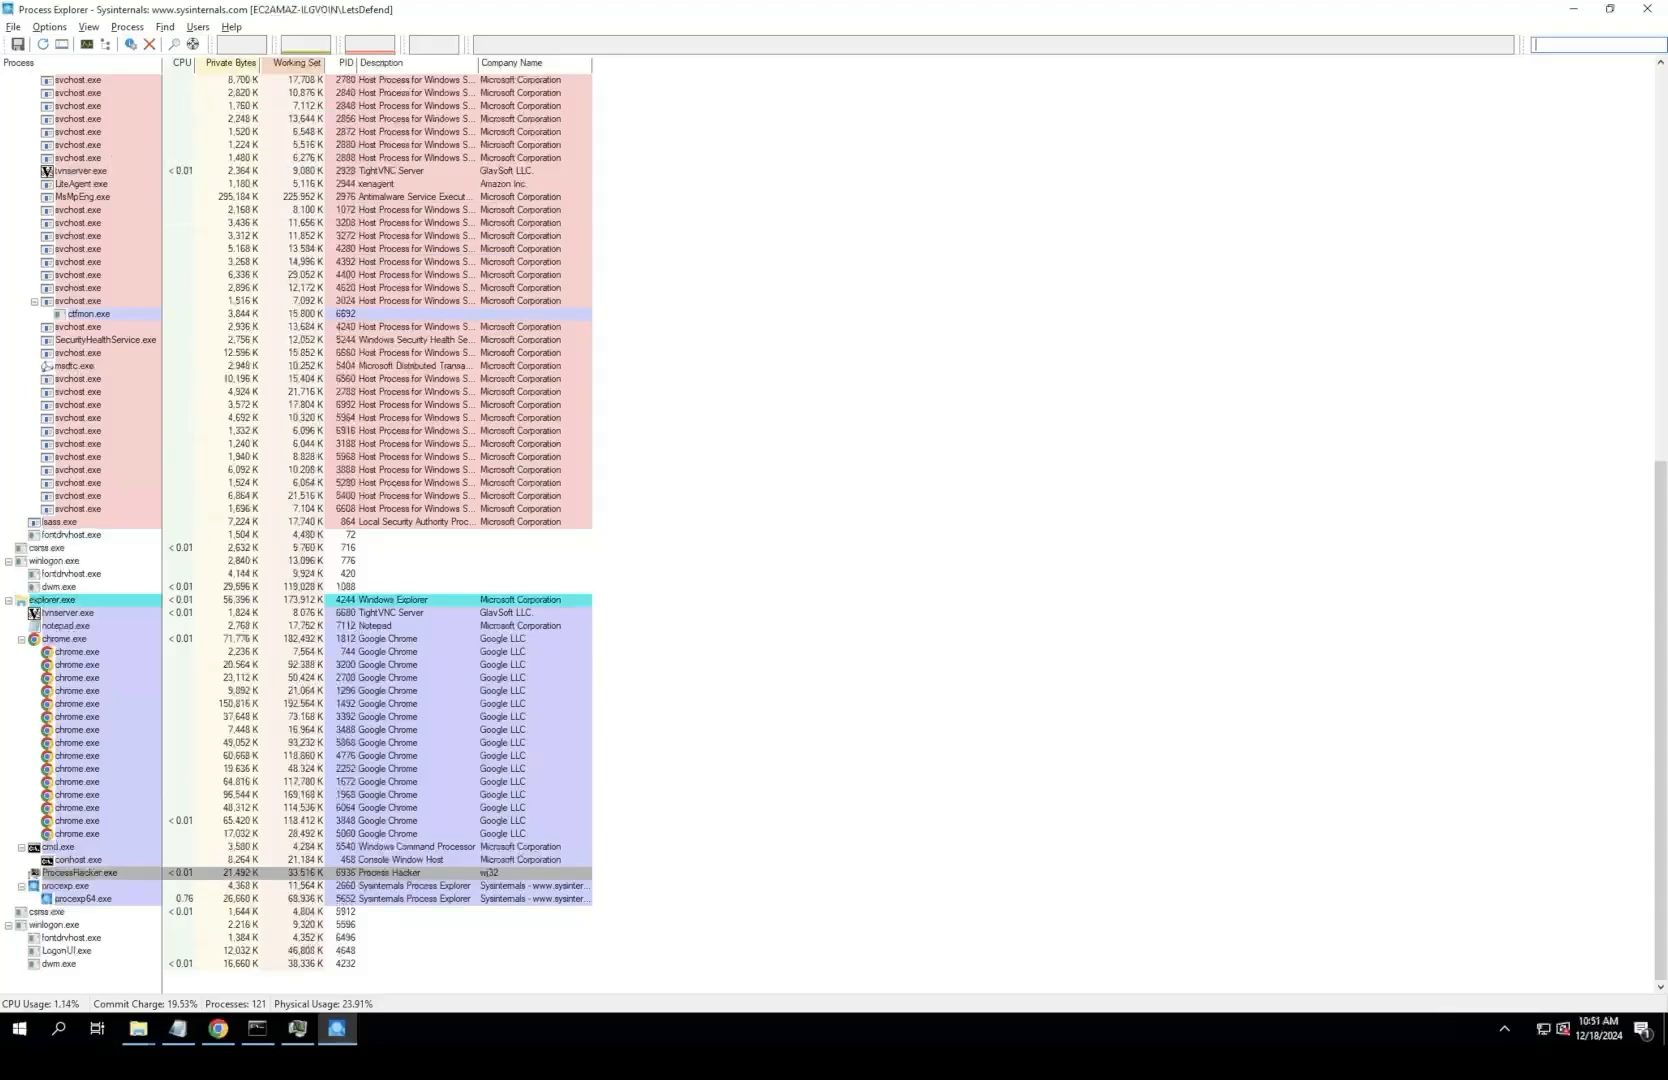
Step: Execute Lab01-04.exe from the desktop with Process Explorer open, minimize Process Explorer, and close the extracted ProcessExplorer folder
{"action": "key", "text": "super+r"}
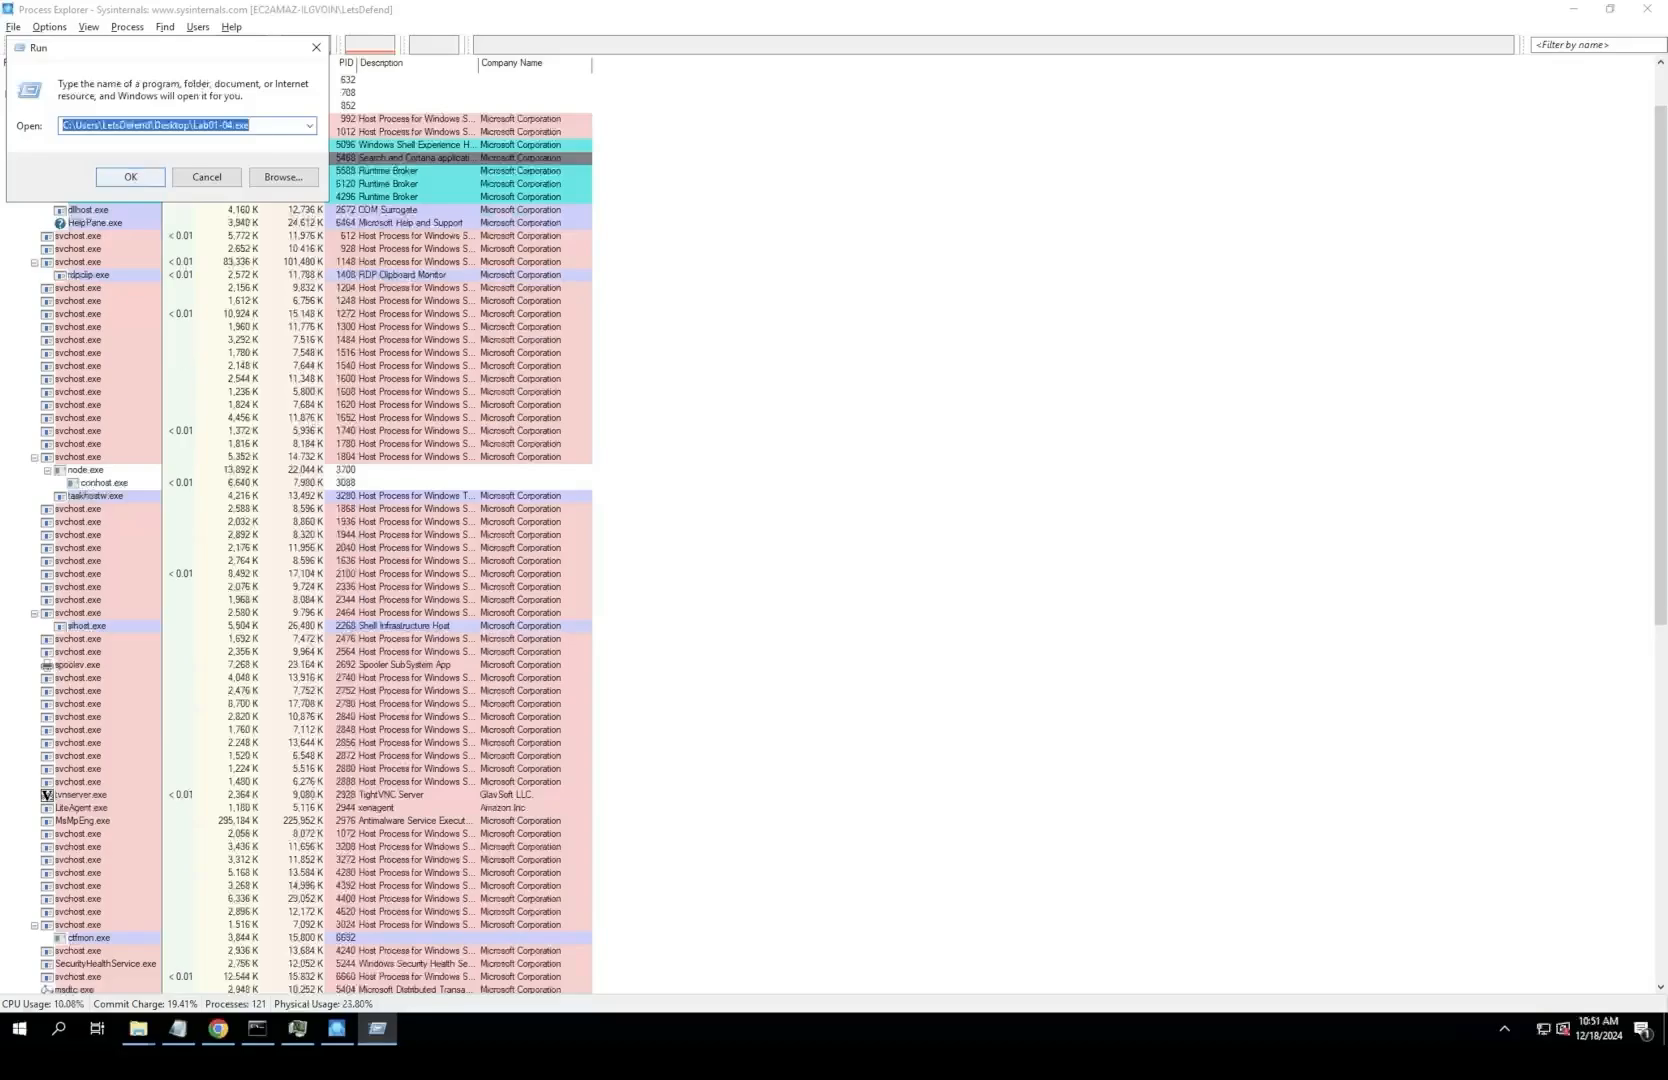
{"action": "left_click", "coordinate": [138, 179]}
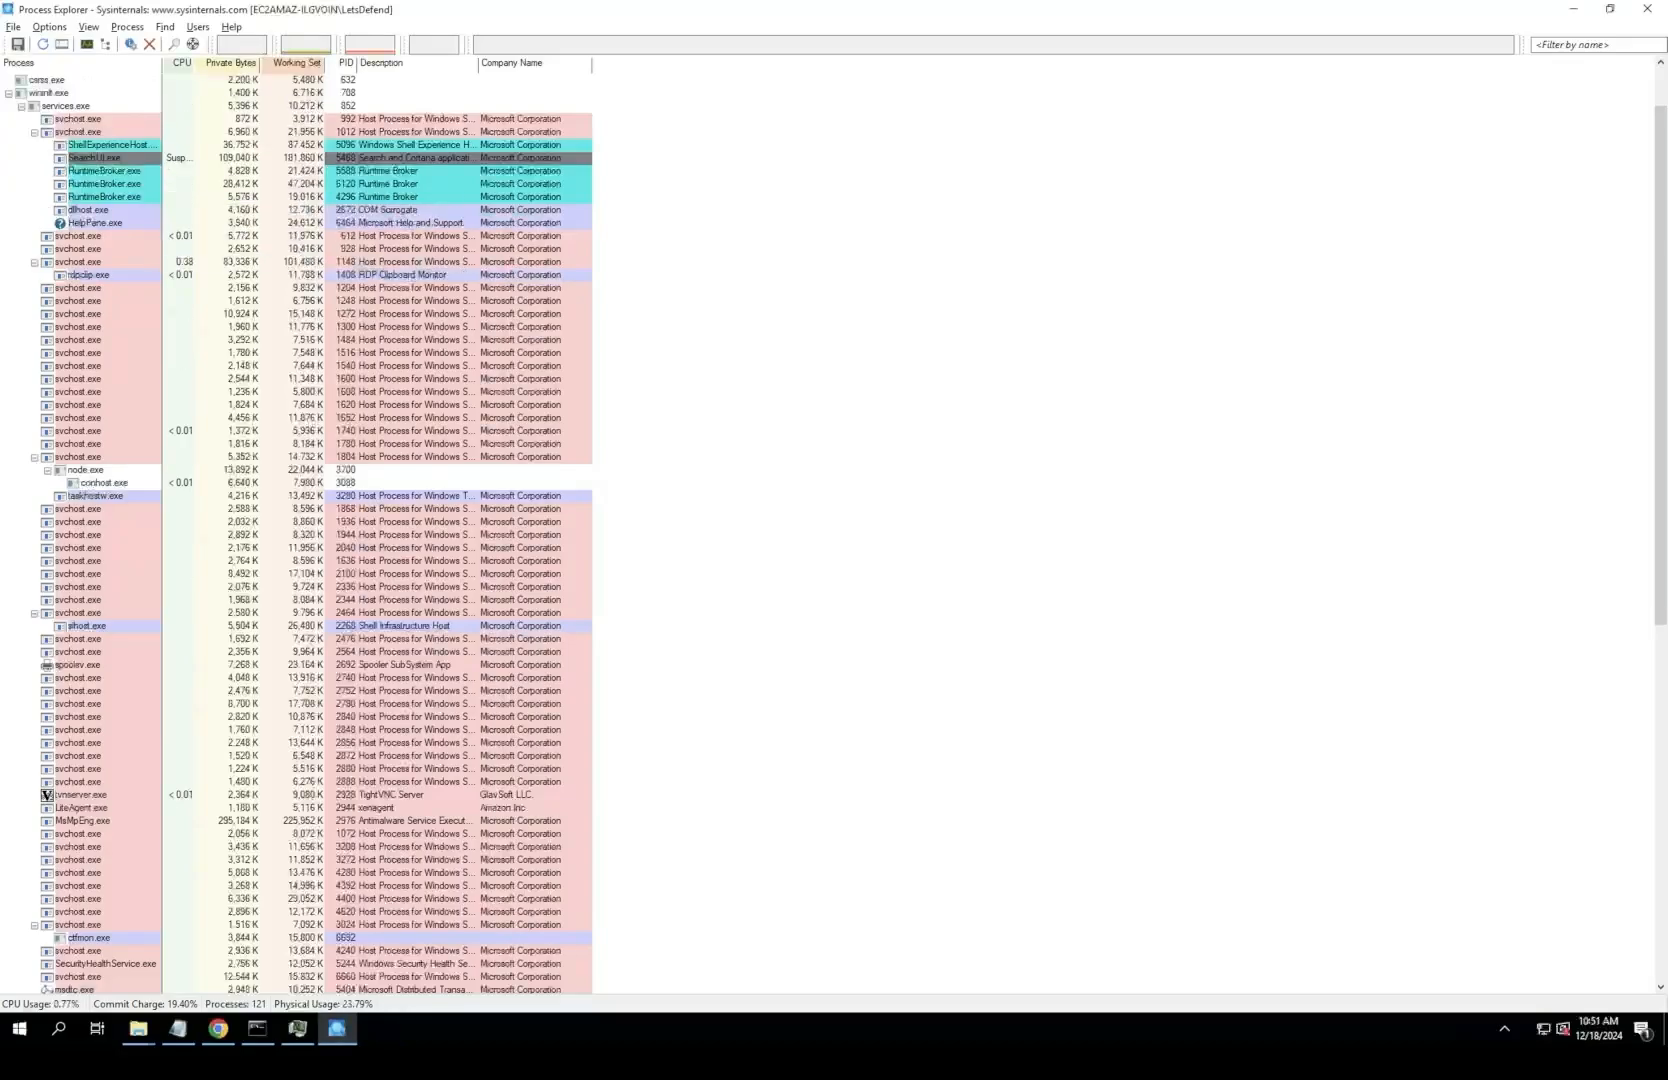
{"action": "left_click", "coordinate": [337, 1028]}
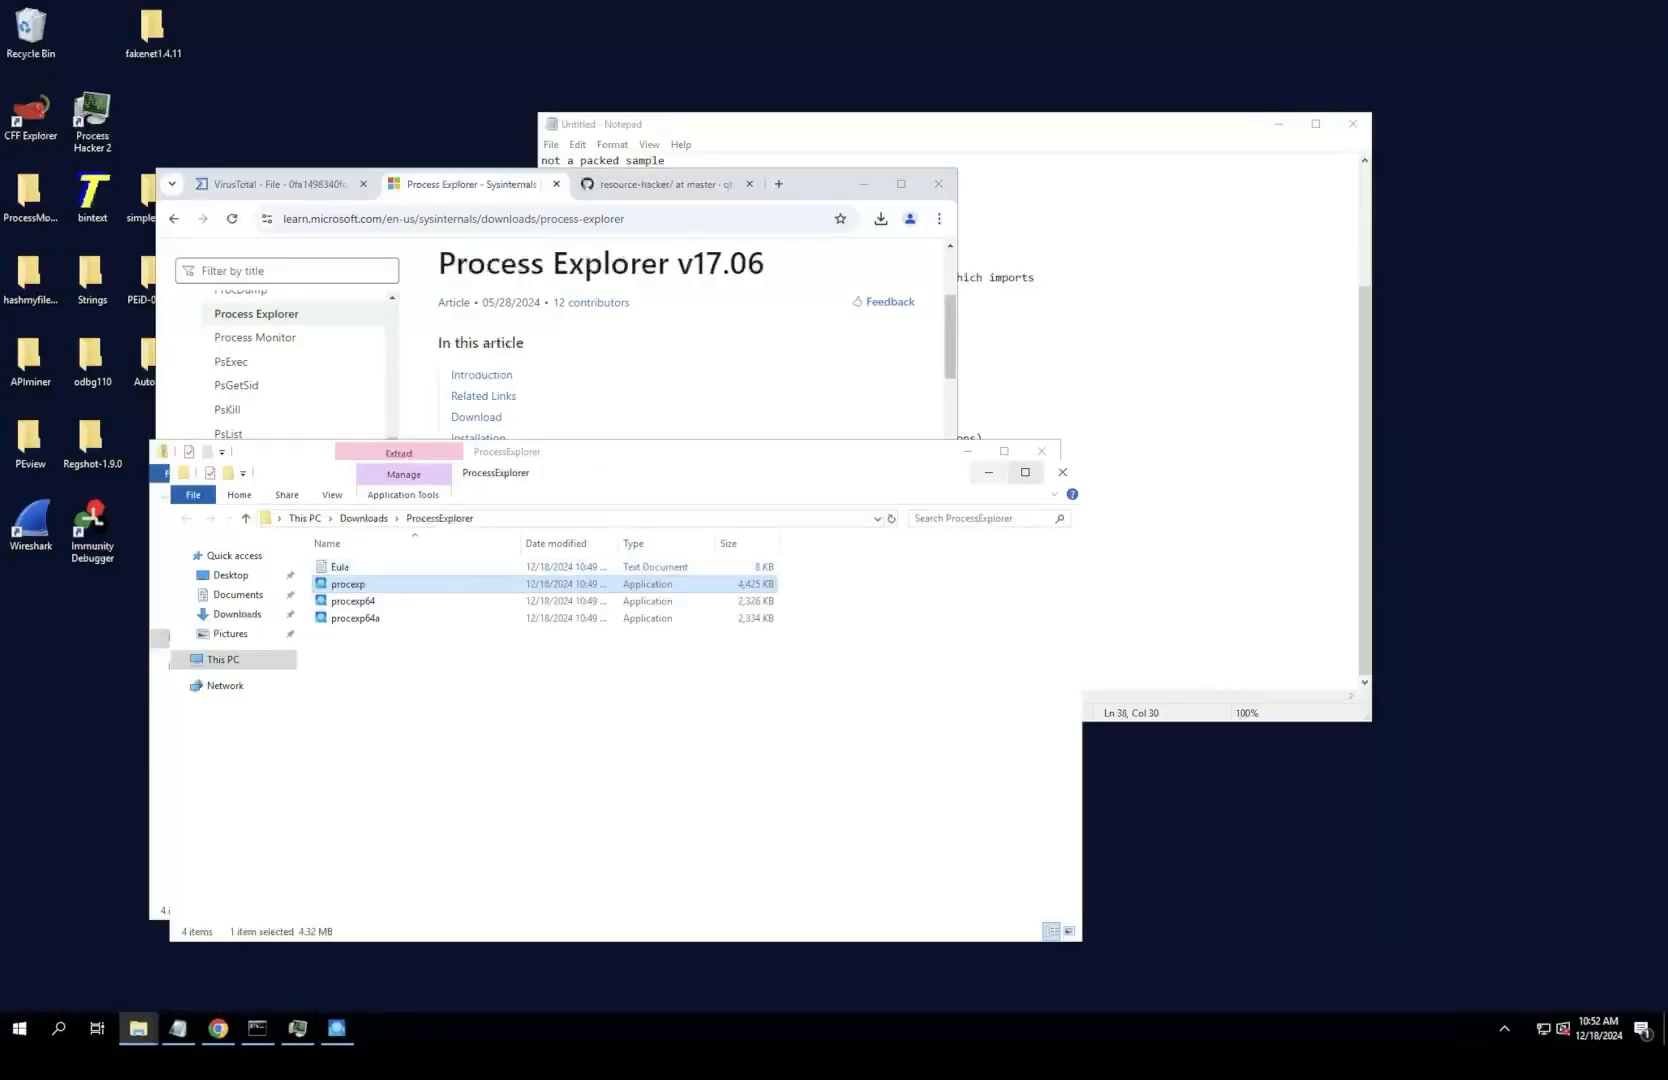
{"action": "left_click", "coordinate": [1062, 472]}
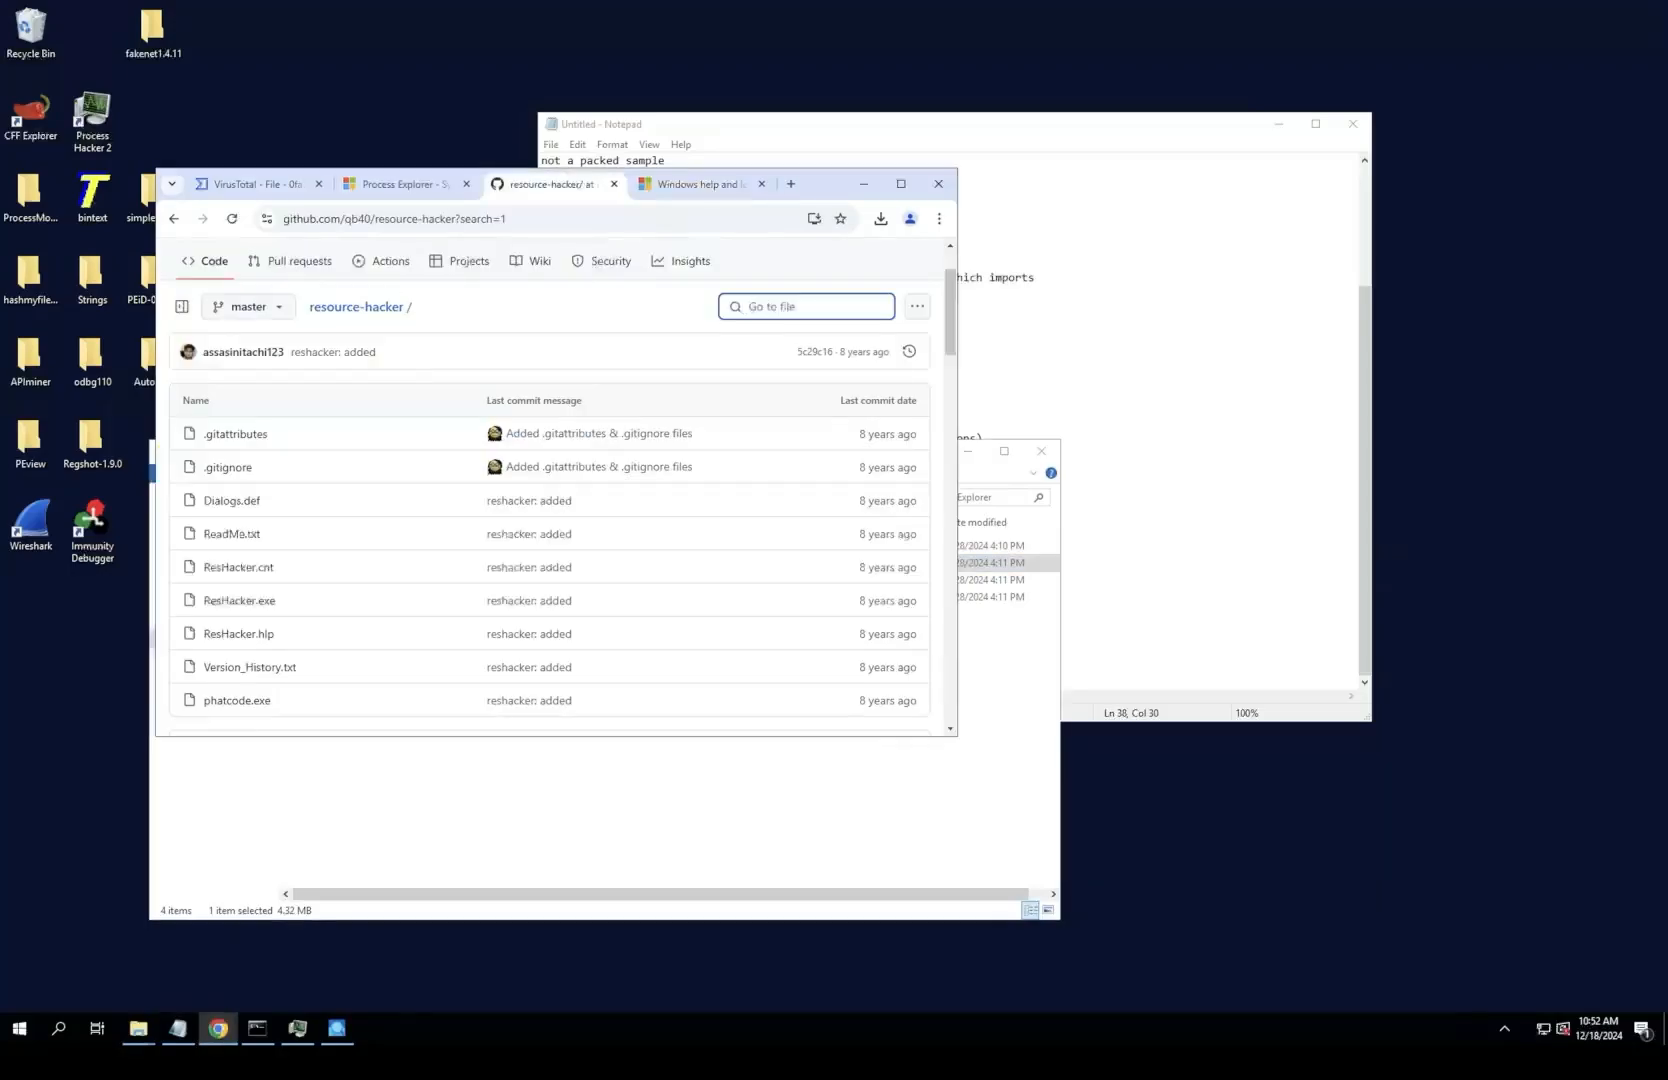
Step: Go back from the GitHub repository to the resource hacker search results and open the angusj.com Resource Hacker page
{"action": "left_click", "coordinate": [174, 218]}
{"action": "left_click", "coordinate": [174, 218]}
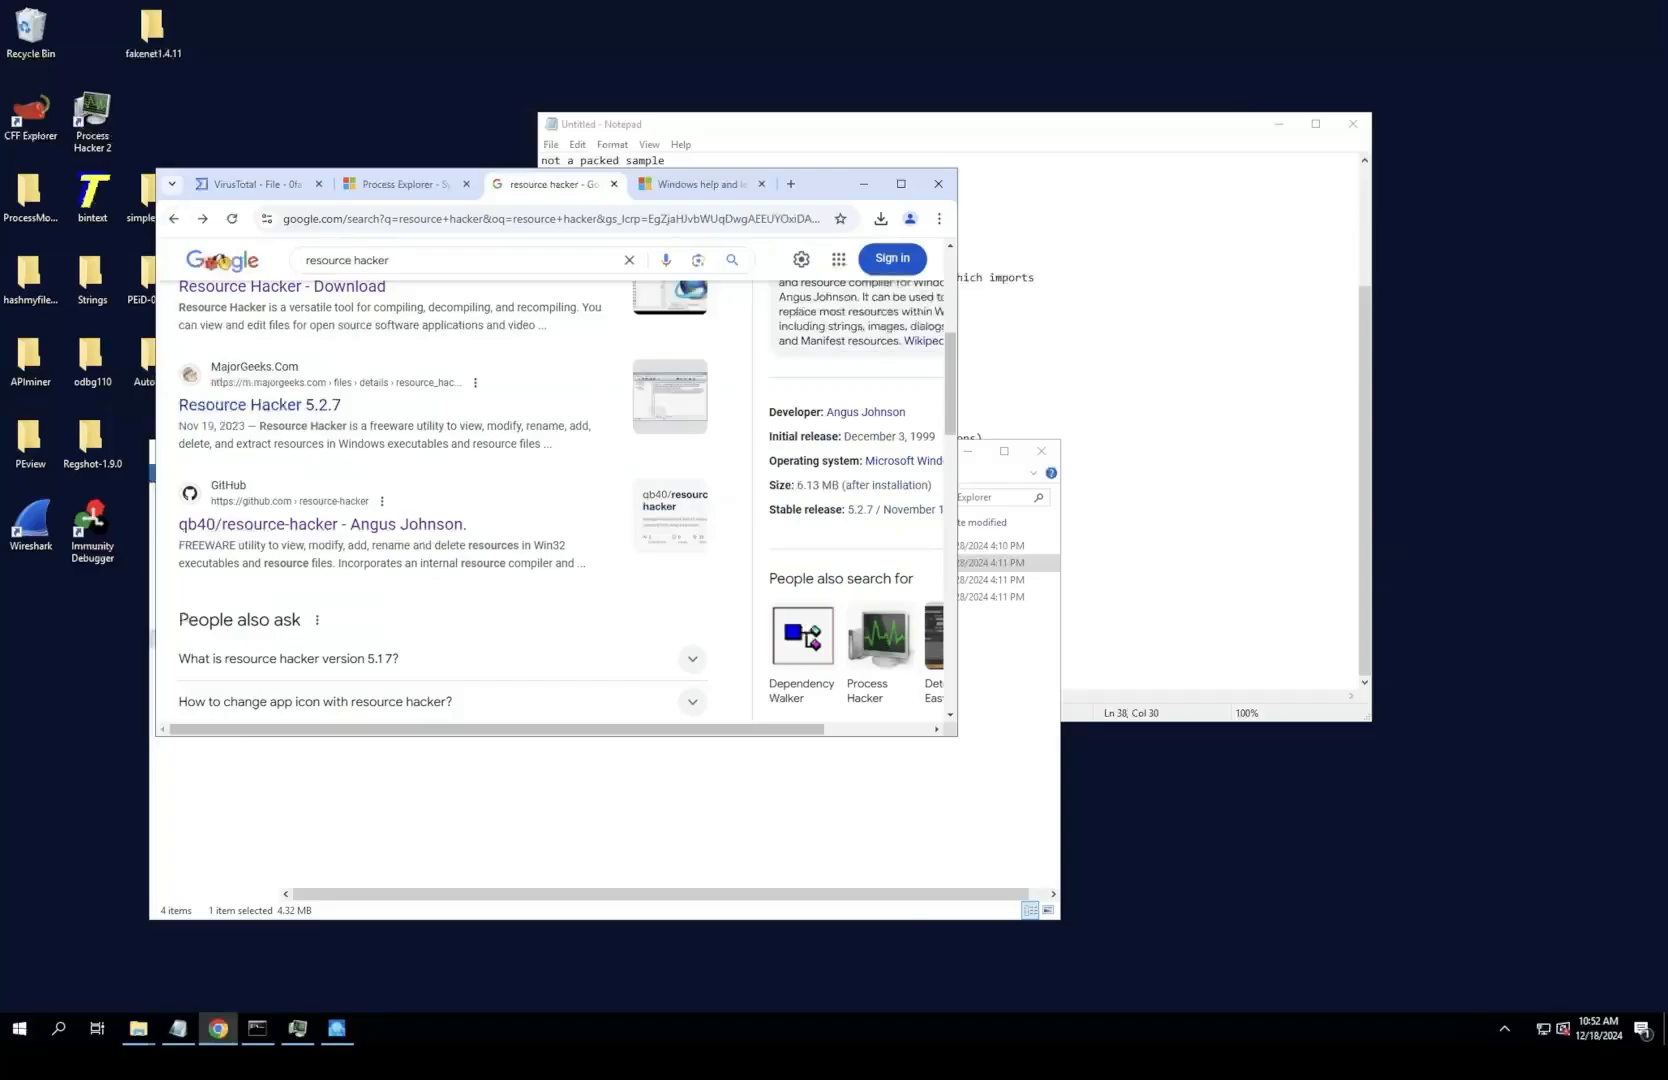
{"action": "scroll", "coordinate": [218, 405], "scroll_direction": "up", "scroll_amount": 4}
{"action": "left_click", "coordinate": [240, 411]}
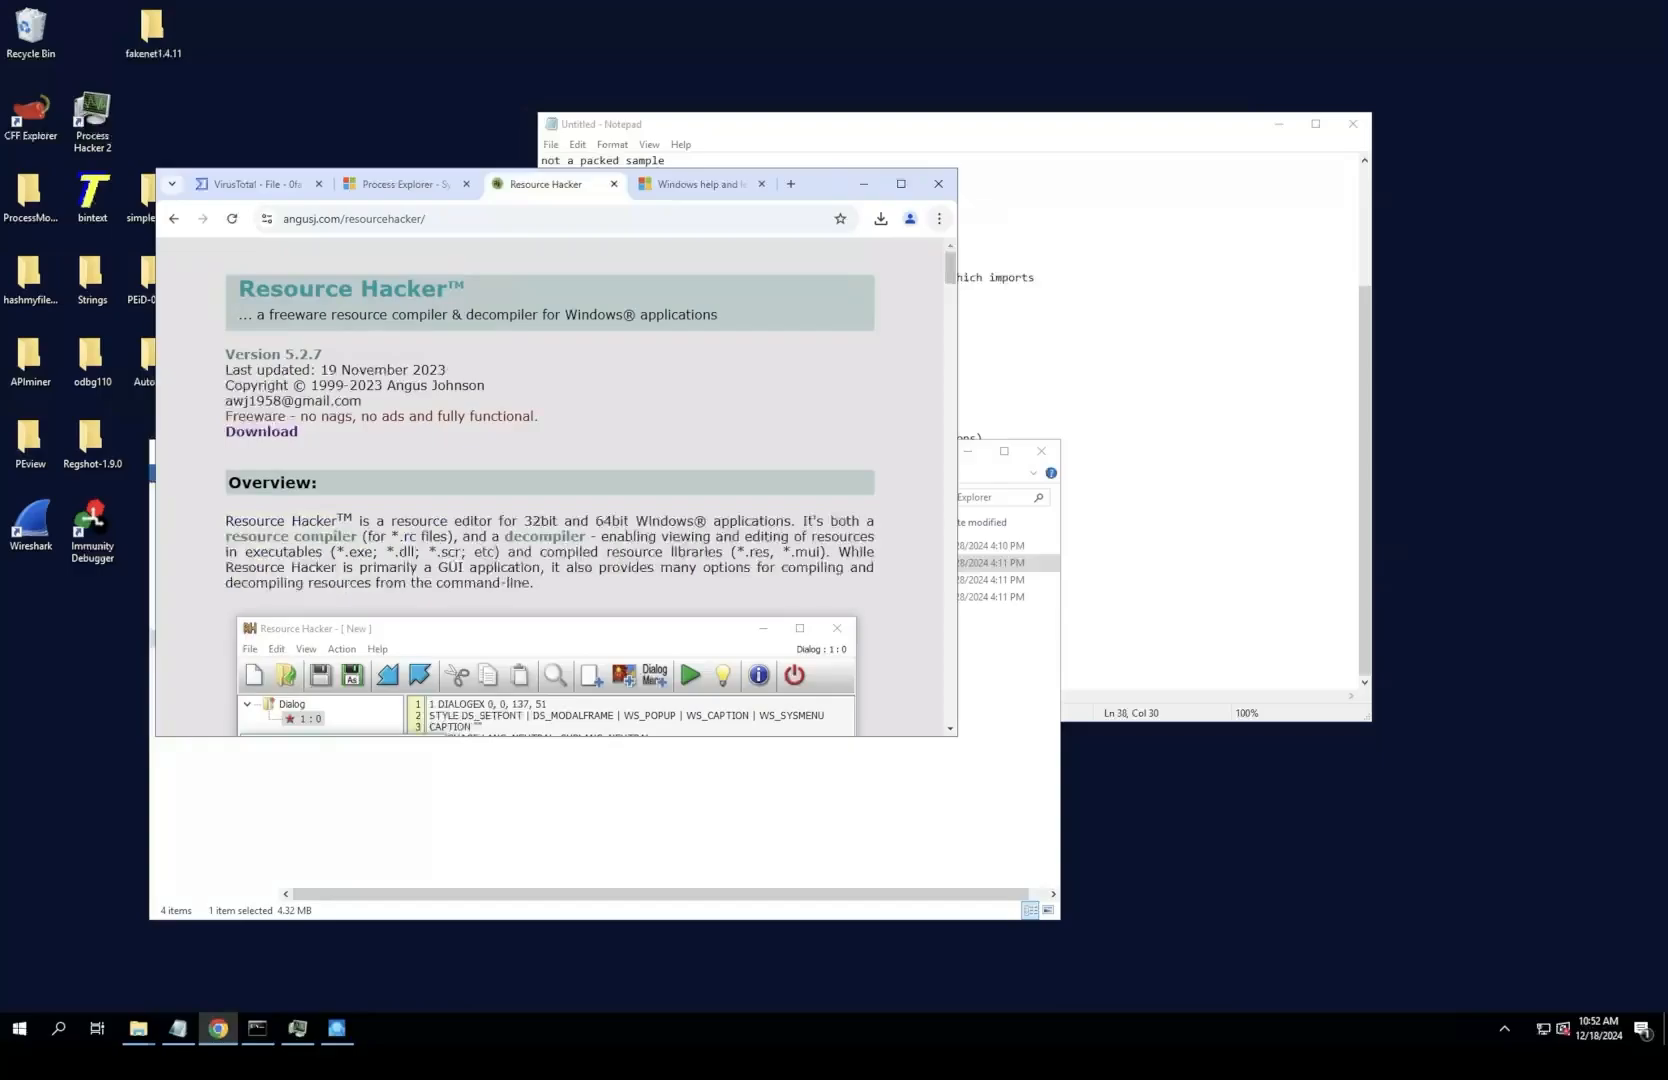
Step: Launch the downloaded reshacker_setup.exe and install Resource Hacker into C:\Program Files (x86)\Resource Hacker
{"action": "left_click", "coordinate": [880, 218]}
{"action": "left_click", "coordinate": [731, 336]}
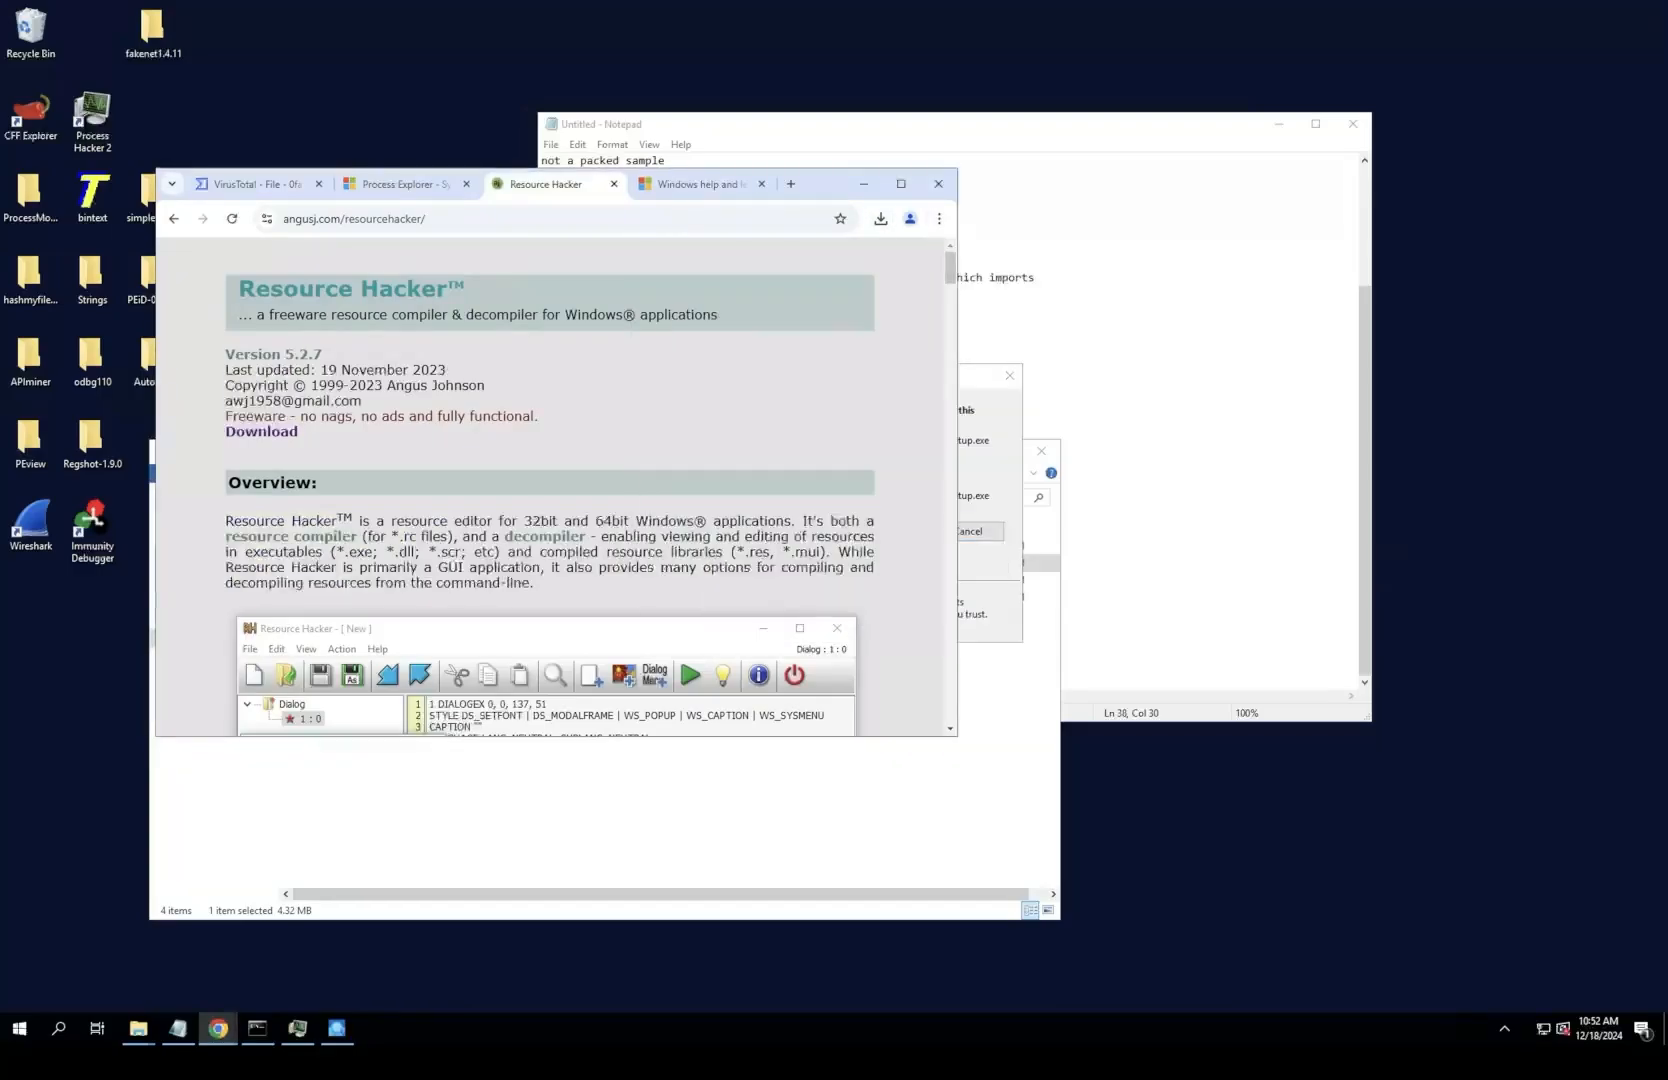
{"action": "left_click", "coordinate": [880, 218]}
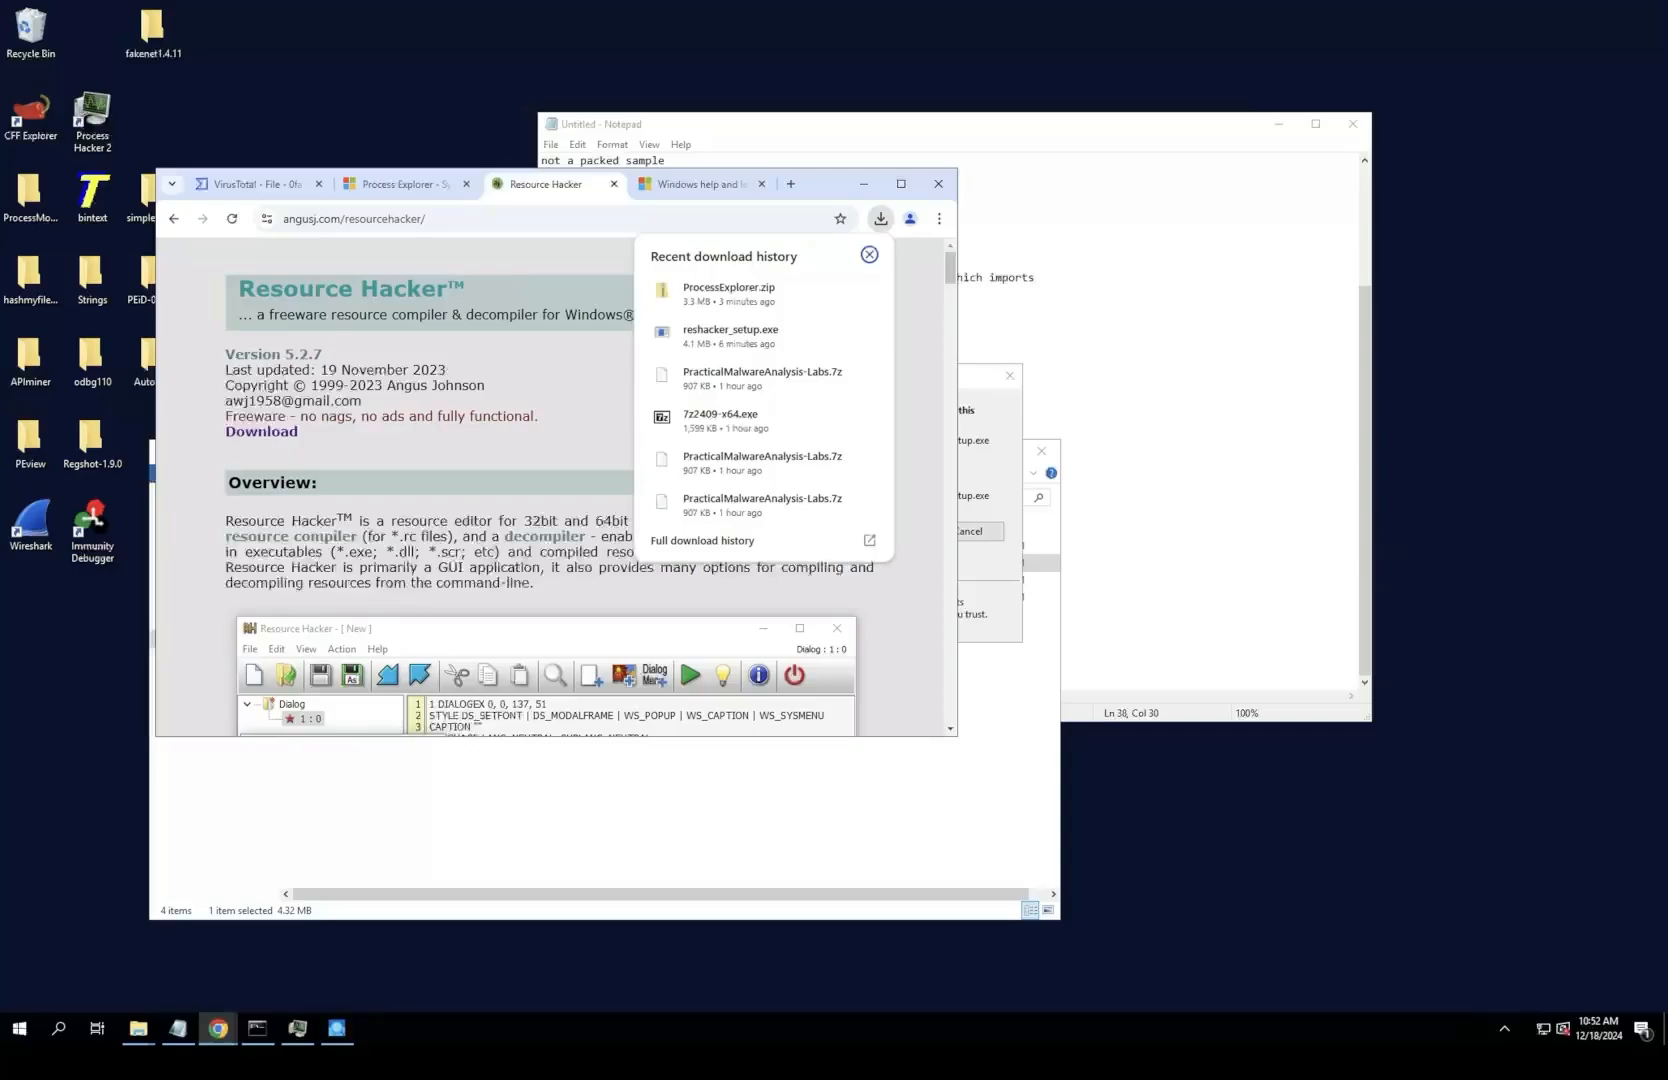
{"action": "left_click", "coordinate": [731, 334]}
{"action": "left_click", "coordinate": [887, 531]}
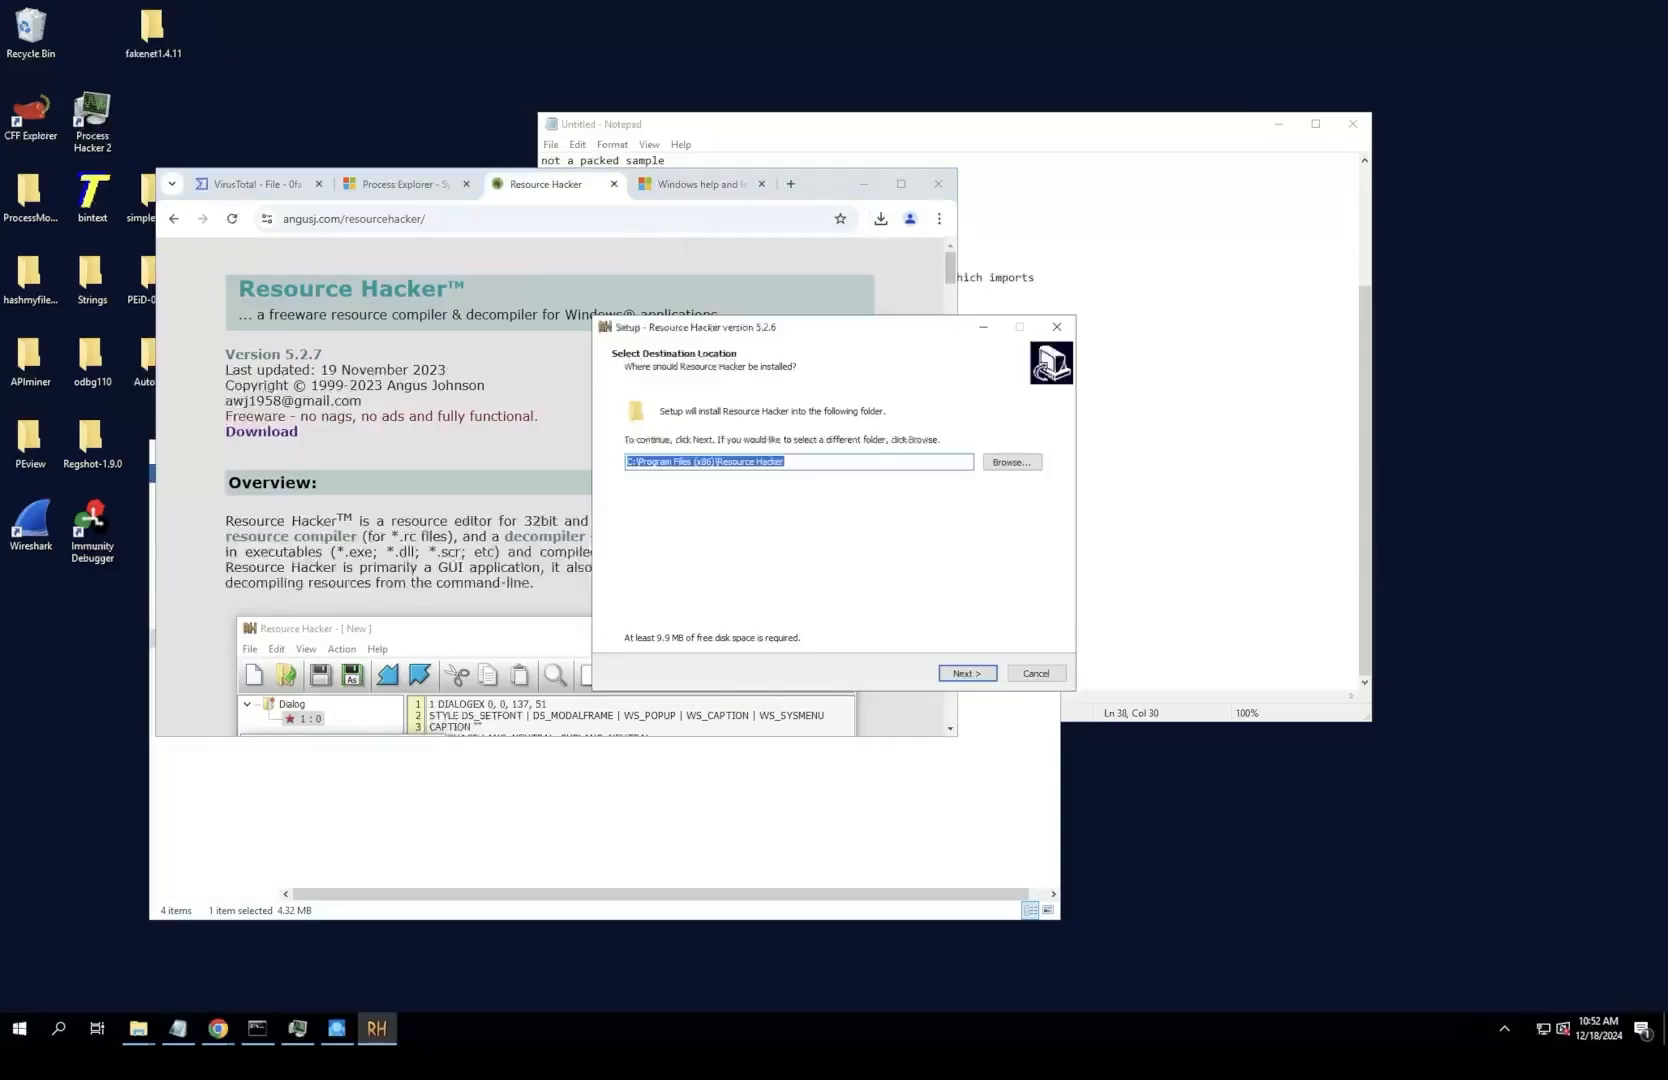
{"action": "left_click", "coordinate": [967, 673]}
{"action": "key", "text": "Return"}
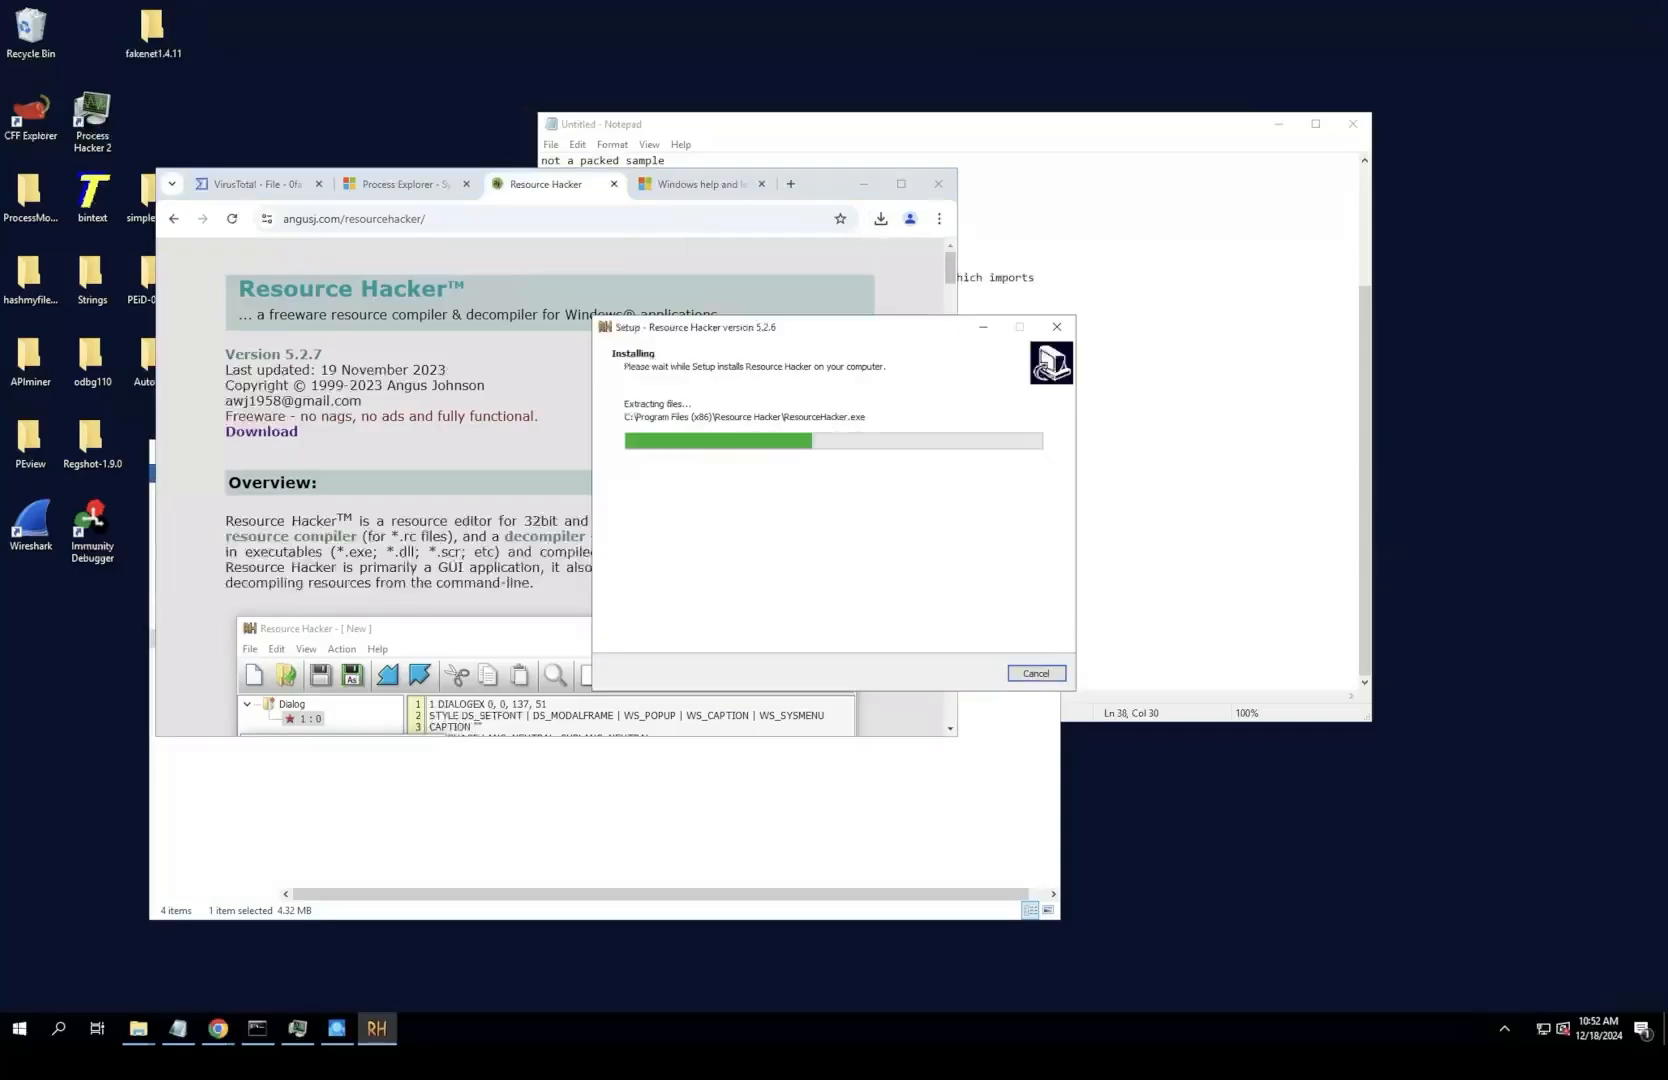
{"action": "key", "text": "Return"}
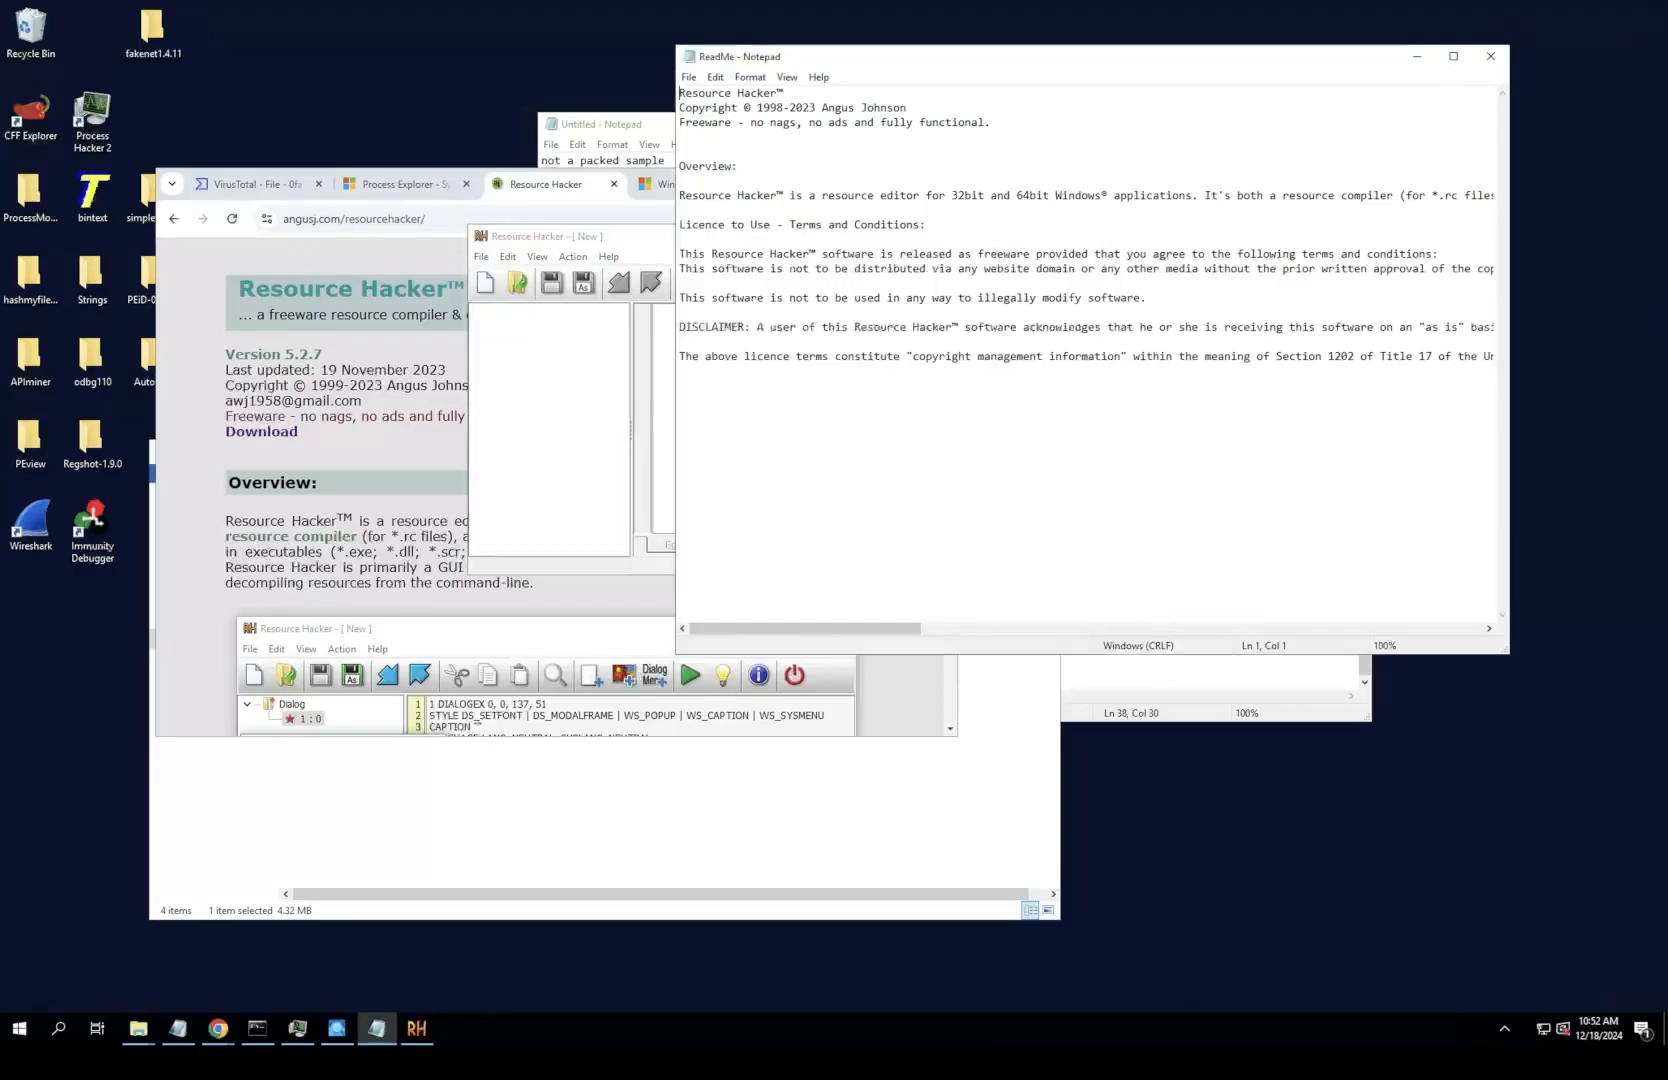
Step: Close the Resource Hacker ReadMe, the browser window, and the ProcessExplorer archive window
{"action": "left_click", "coordinate": [1490, 56]}
{"action": "left_click", "coordinate": [1120, 124]}
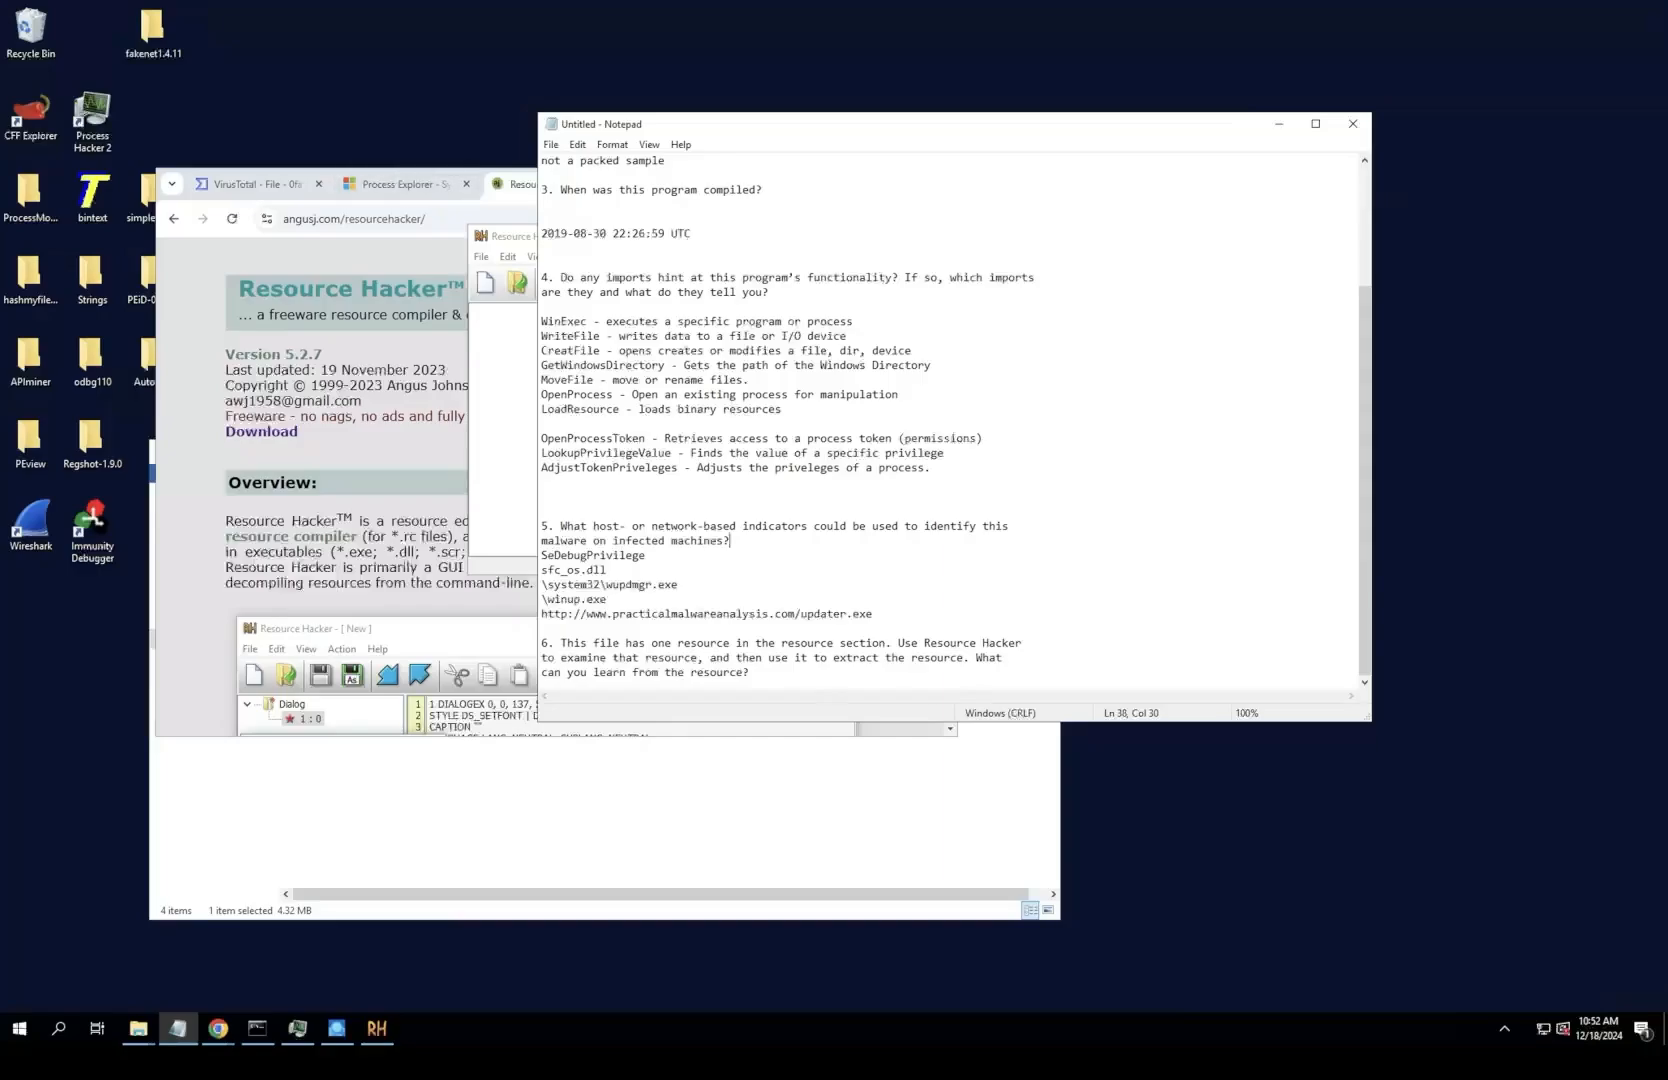
{"action": "left_click", "coordinate": [512, 184]}
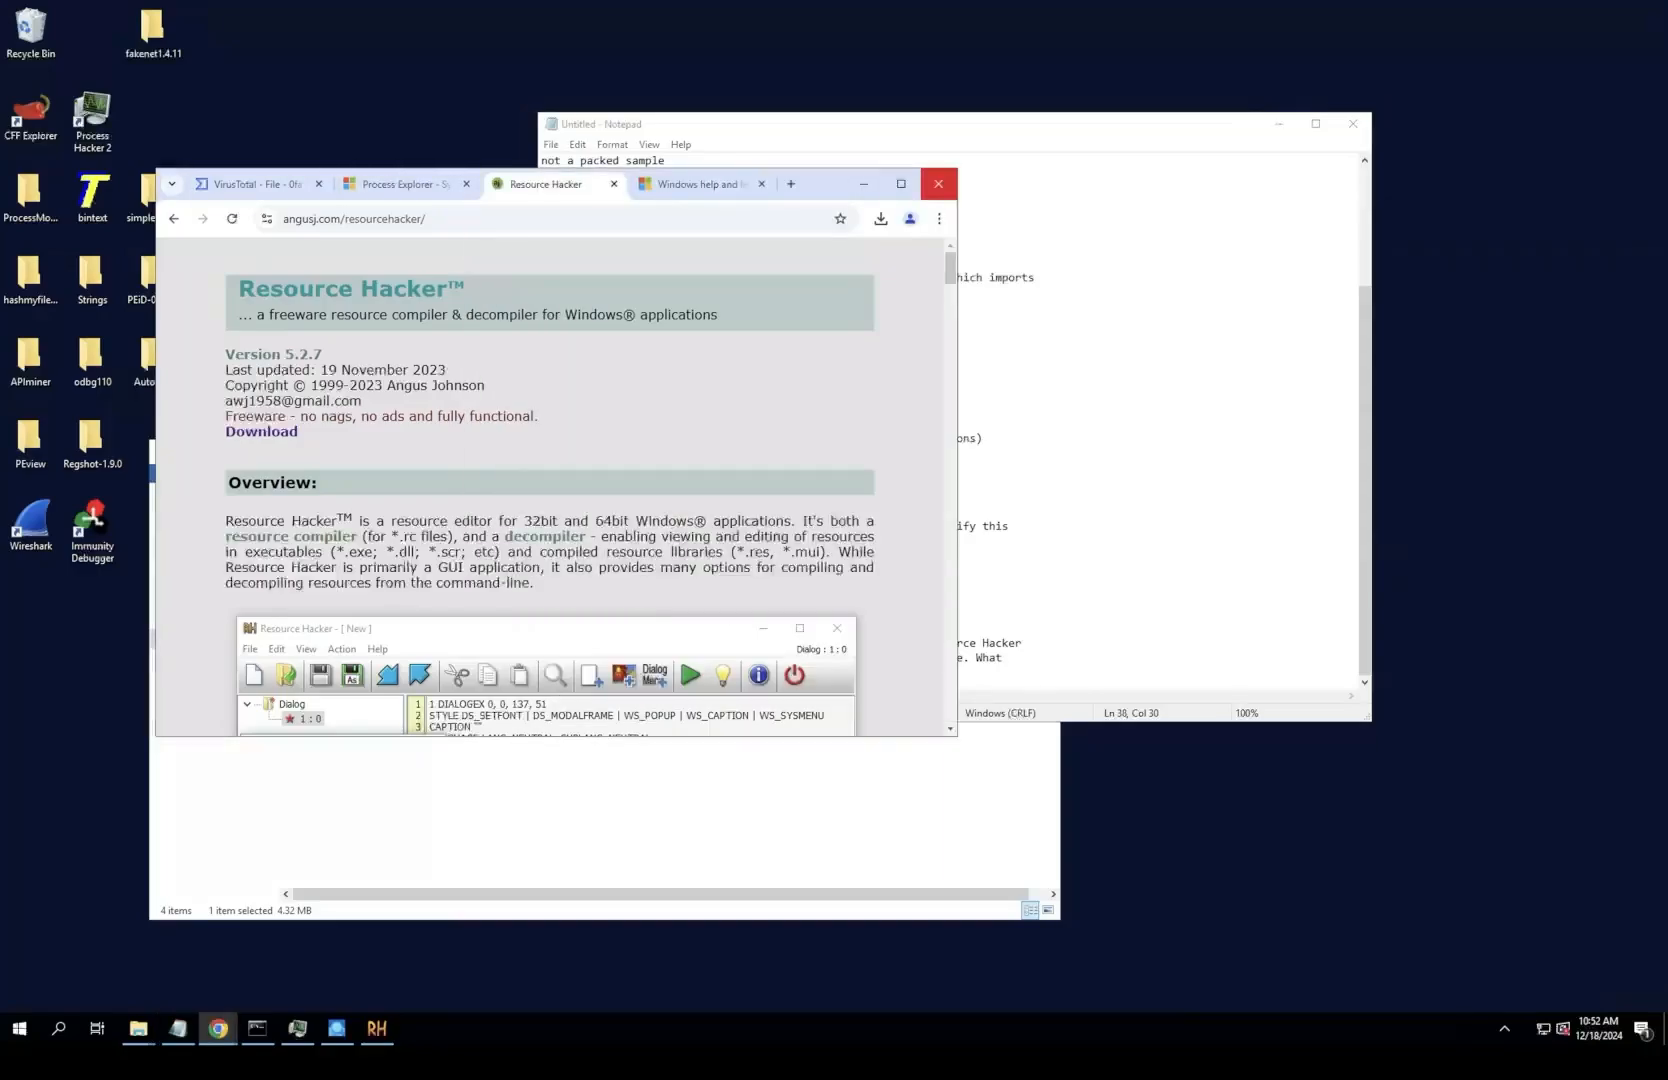
{"action": "left_click", "coordinate": [938, 184]}
{"action": "left_click", "coordinate": [790, 790]}
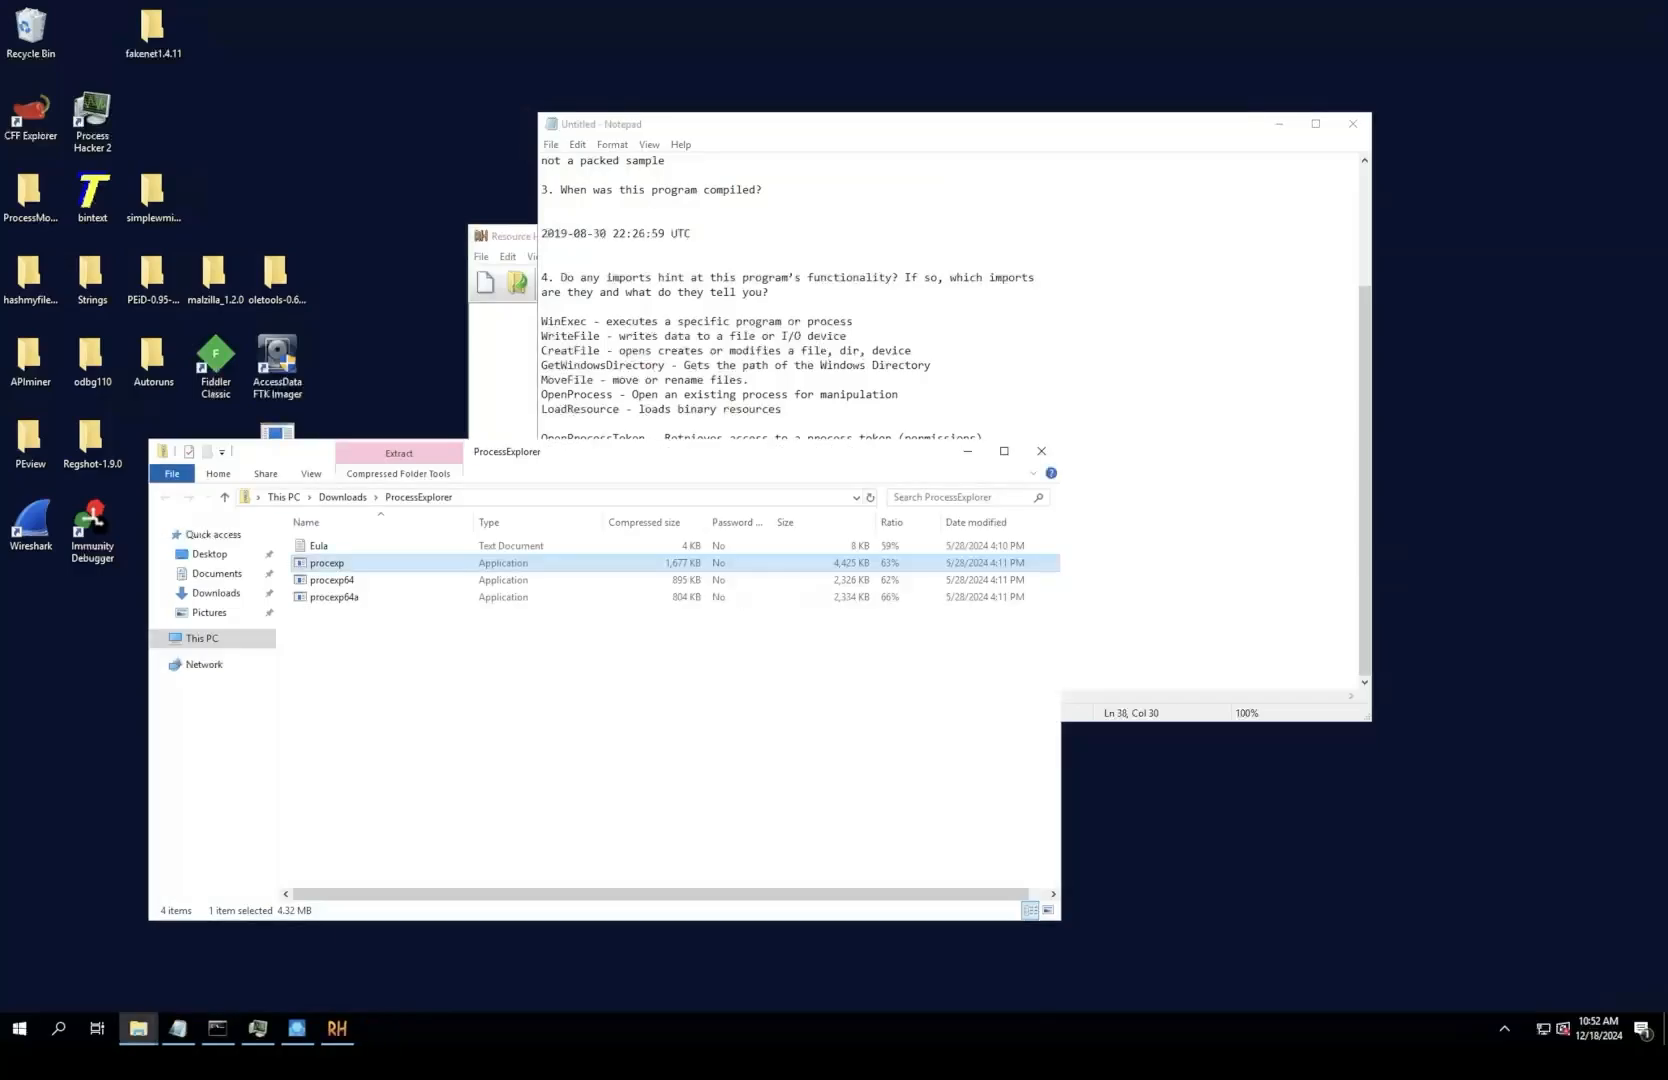
{"action": "left_click", "coordinate": [1042, 451]}
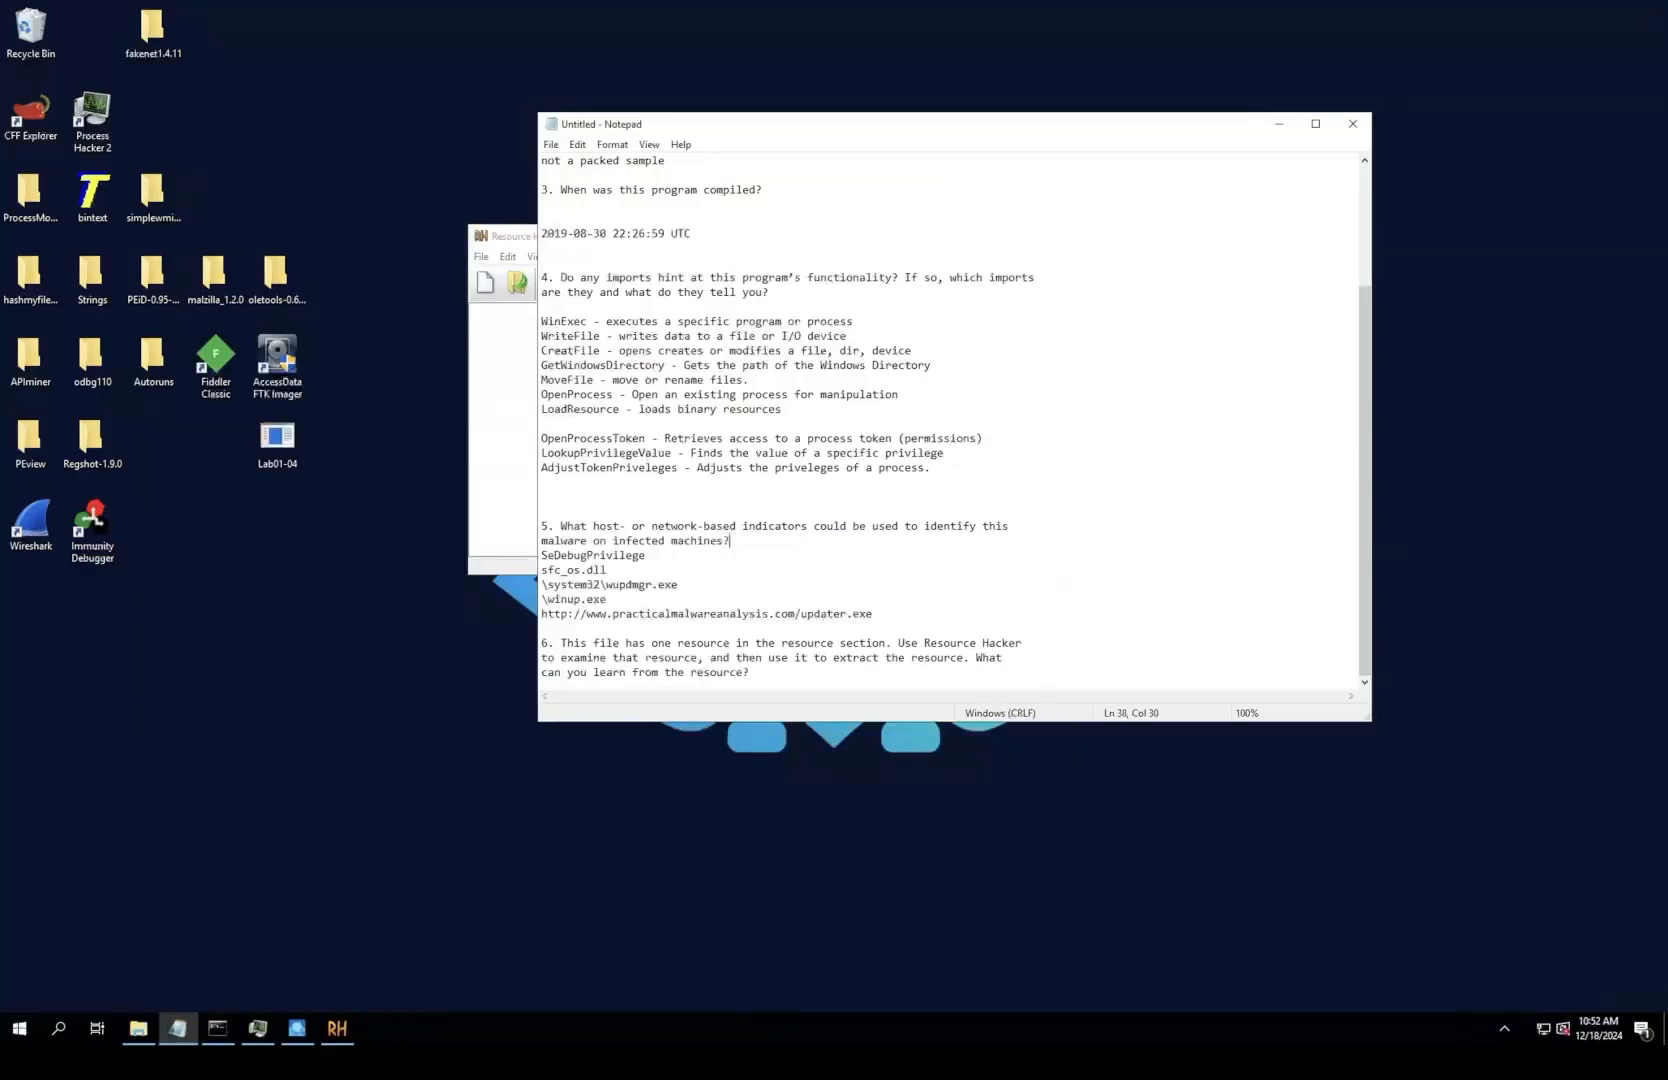
Step: Open the Lab01-04 application from the Desktop in Resource Hacker
{"action": "left_click", "coordinate": [481, 257]}
{"action": "left_click", "coordinate": [513, 293]}
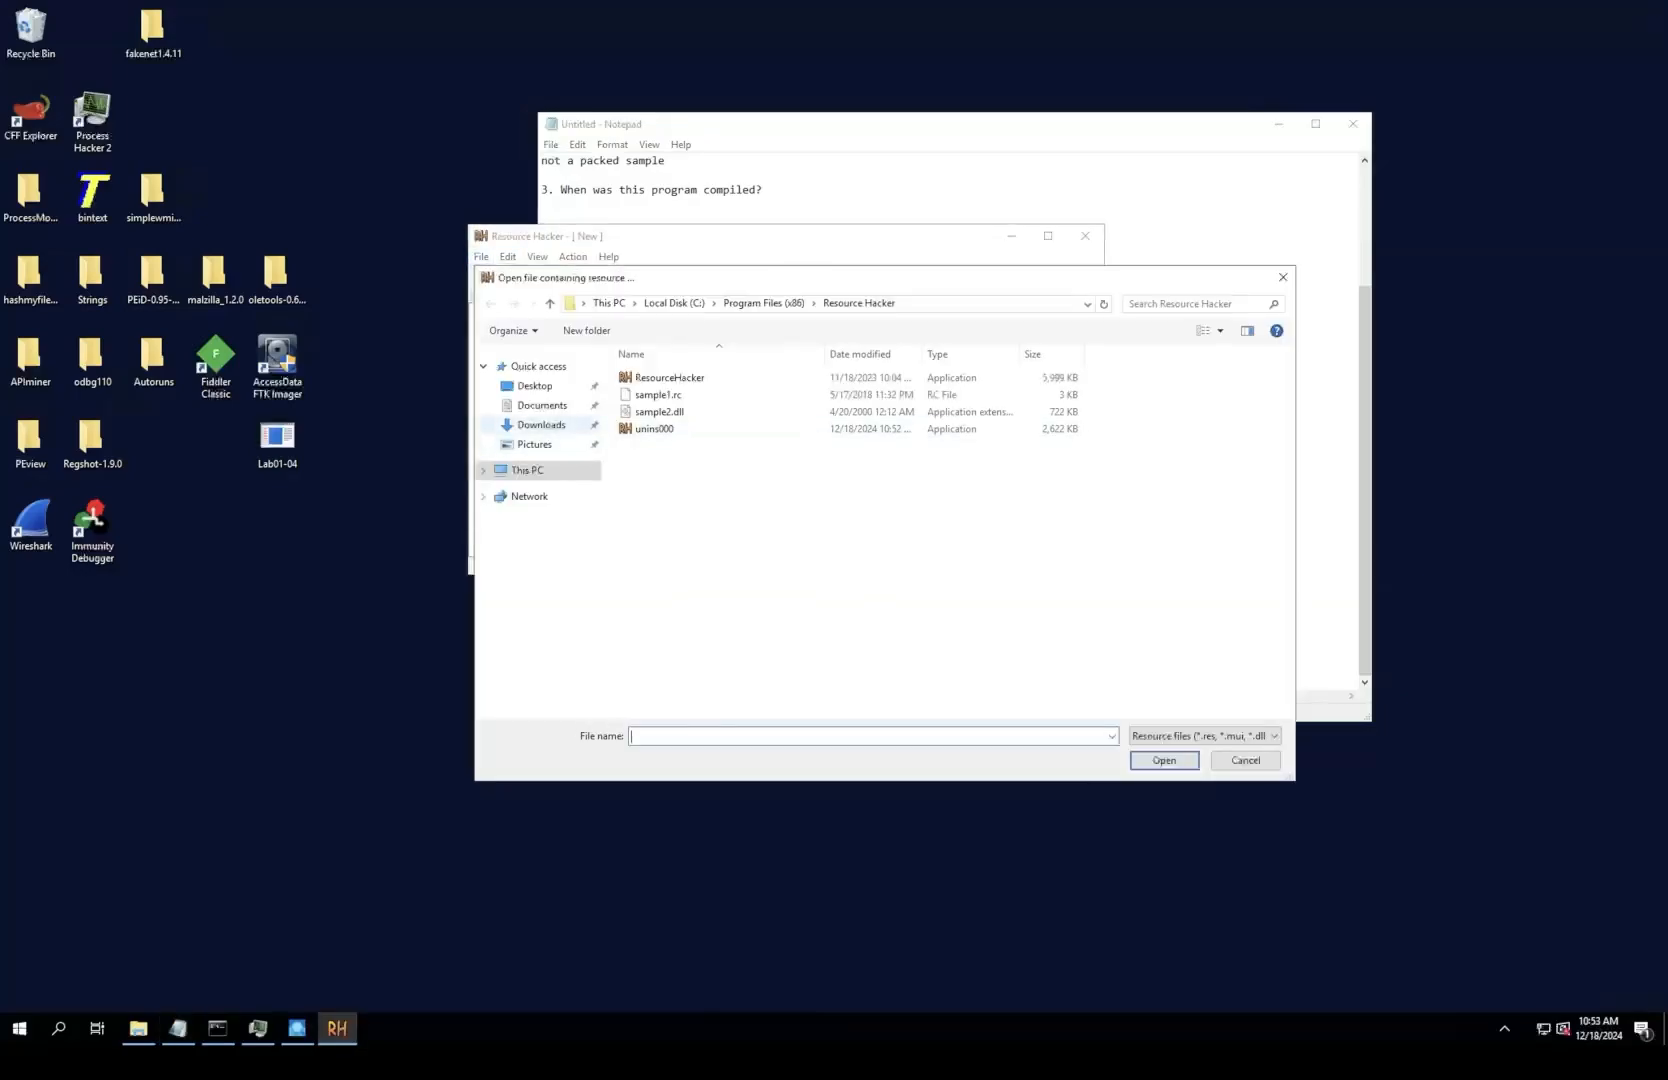
{"action": "left_click", "coordinate": [535, 386]}
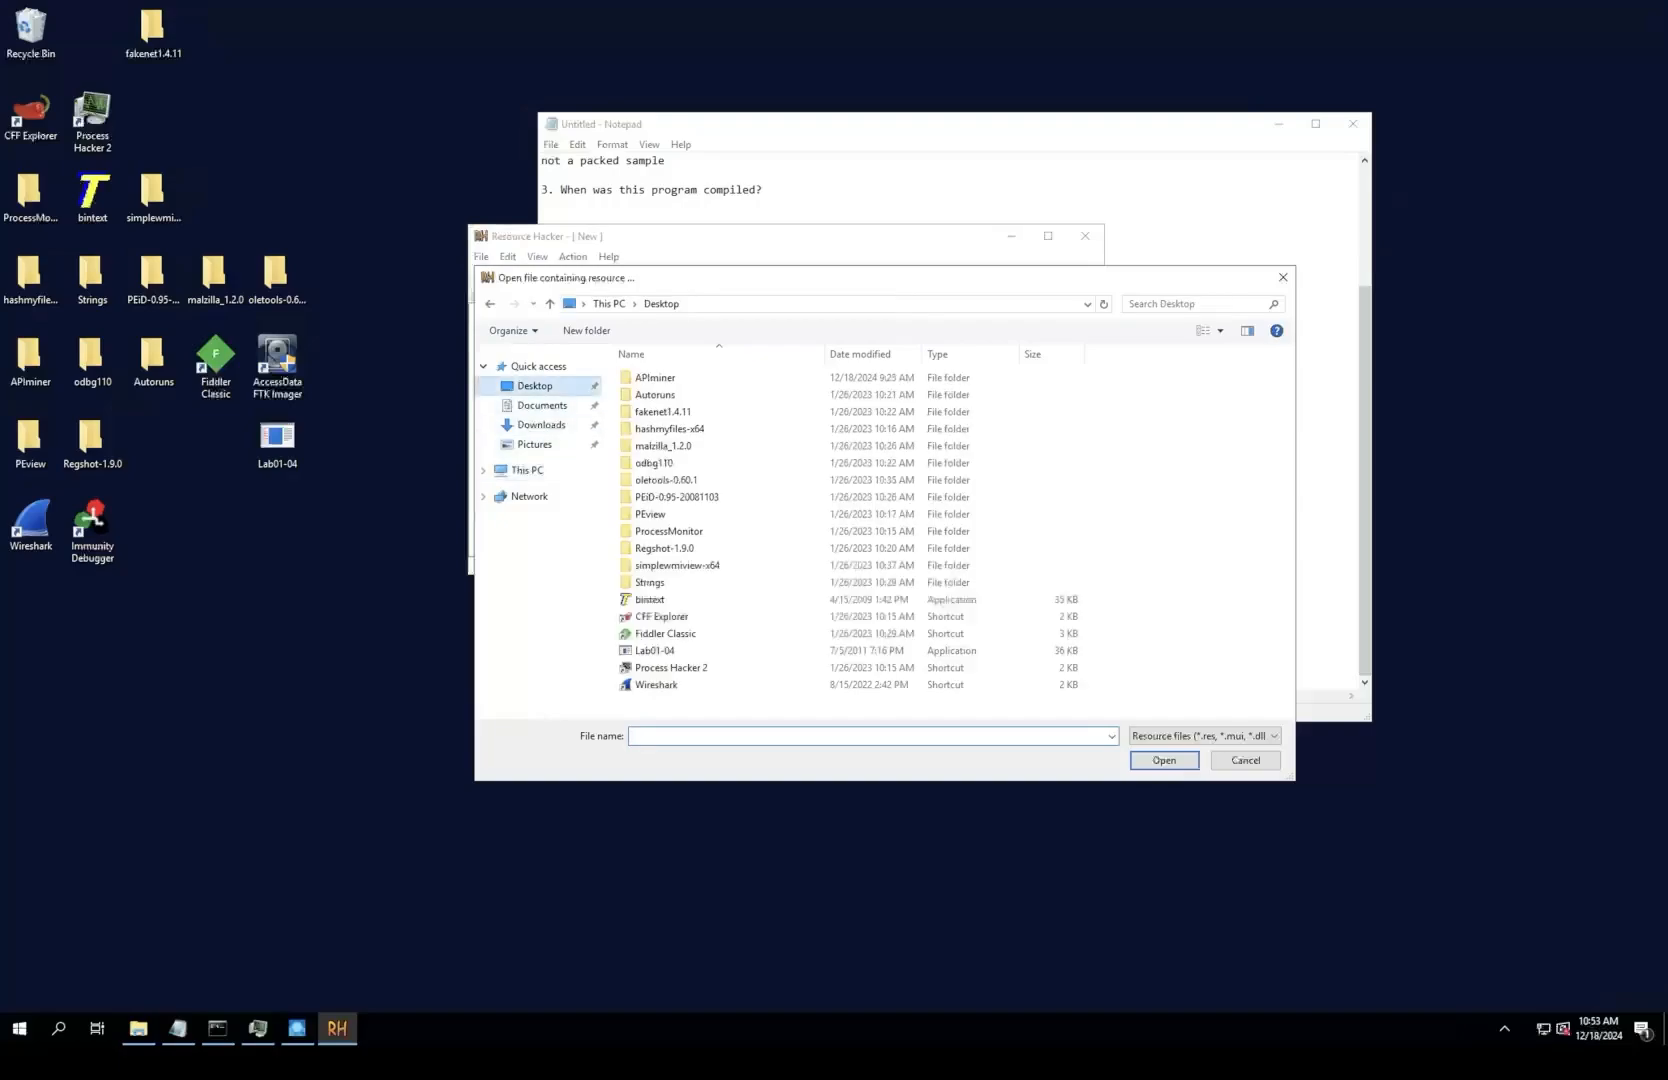
{"action": "double_click", "coordinate": [655, 650]}
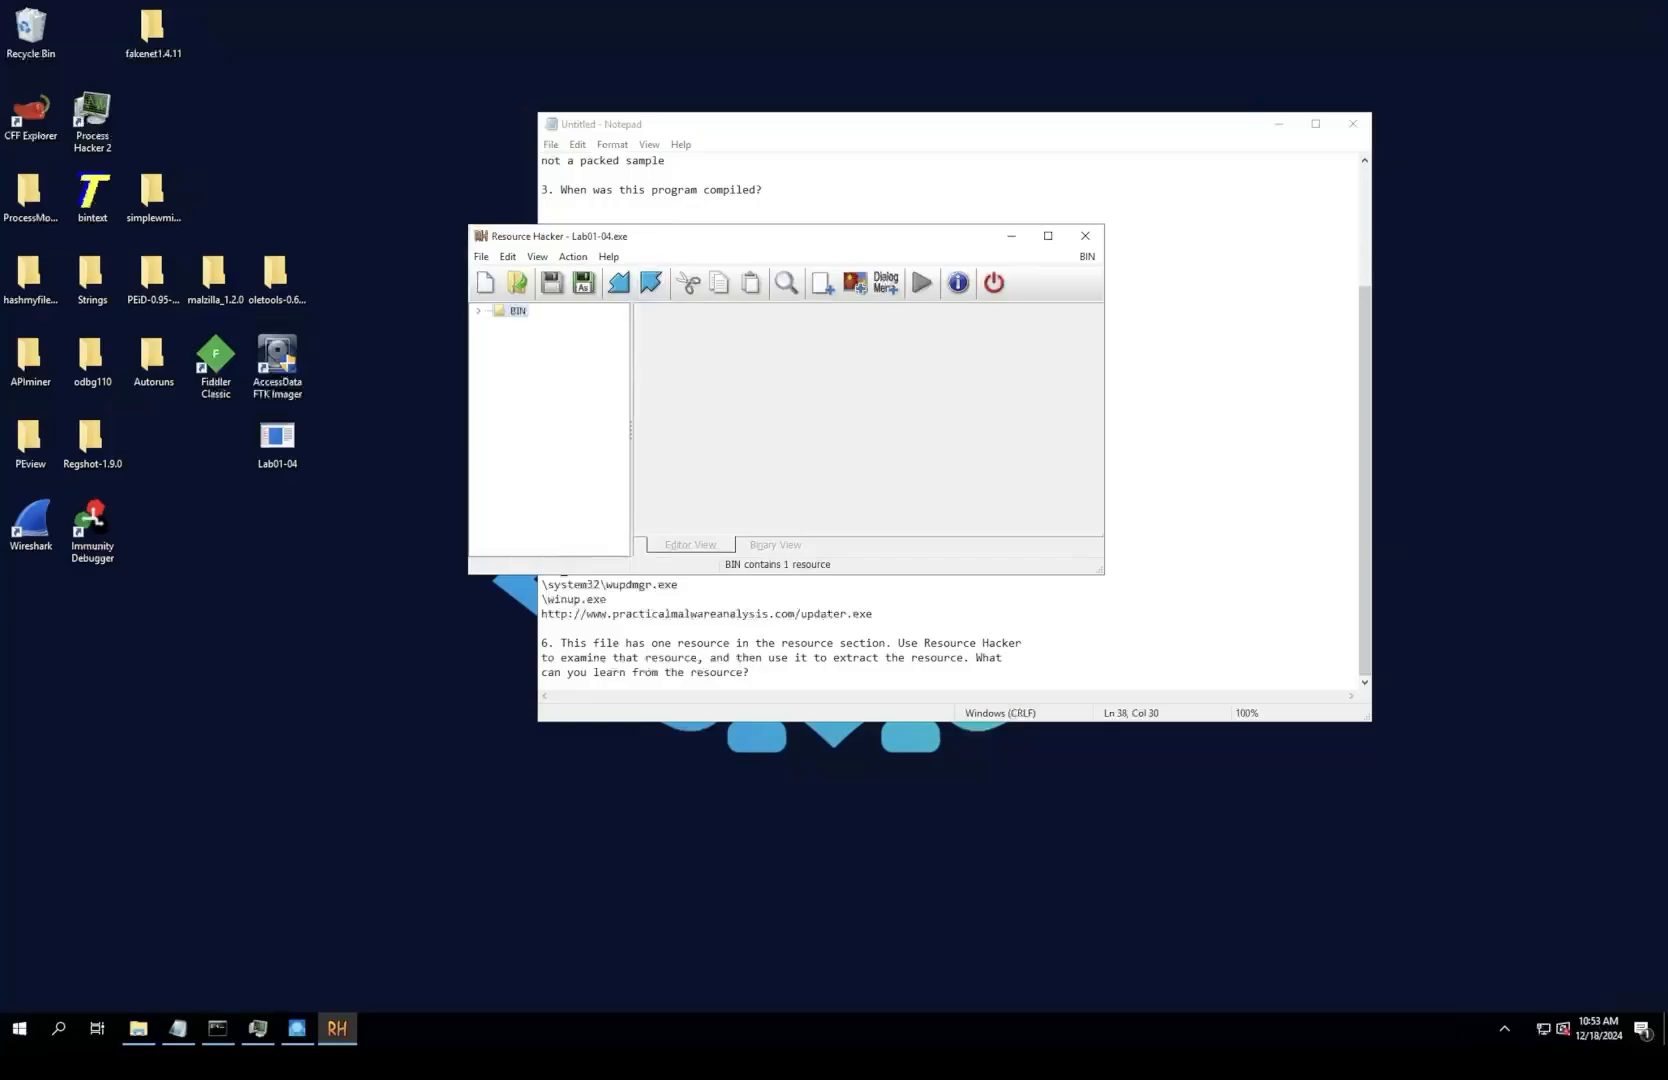
Step: Move the Resource Hacker and Notepad windows apart to reread question 6, and maximize Resource Hacker
{"action": "left_click_drag", "start_coordinate": [750, 236], "coordinate": [670, 443]}
{"action": "left_click_drag", "start_coordinate": [800, 124], "coordinate": [943, 66]}
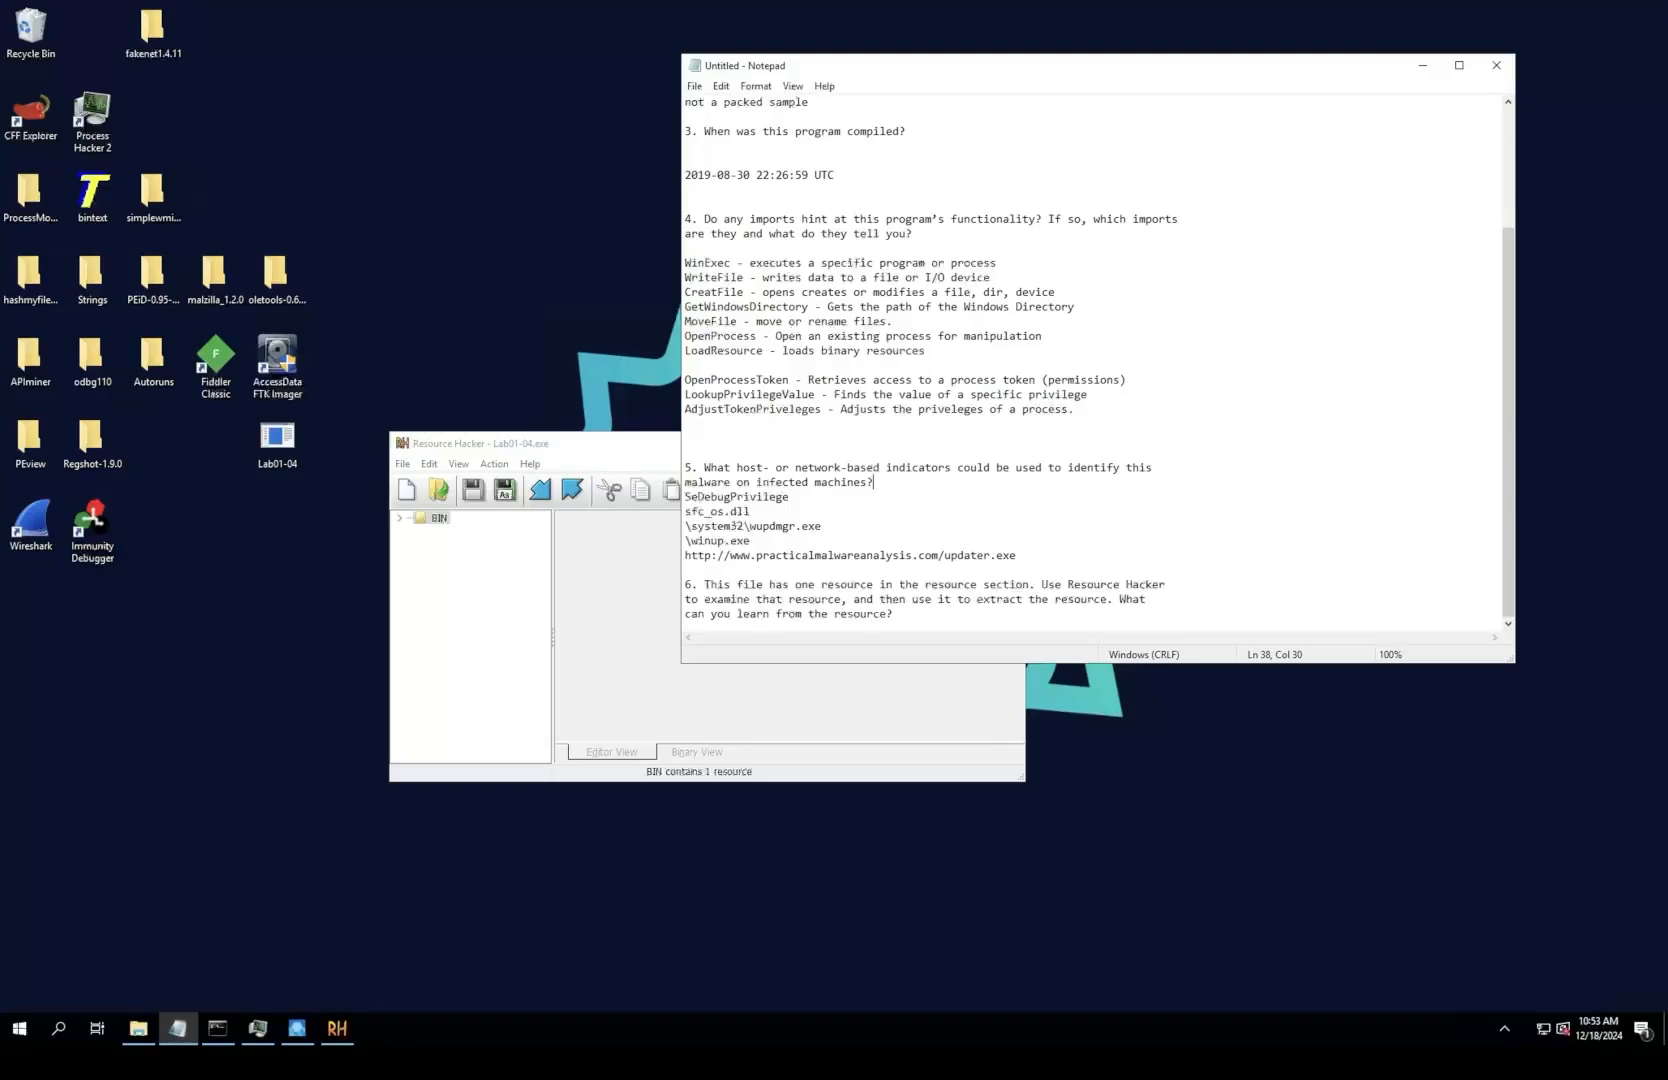
{"action": "key", "text": "alt+Tab"}
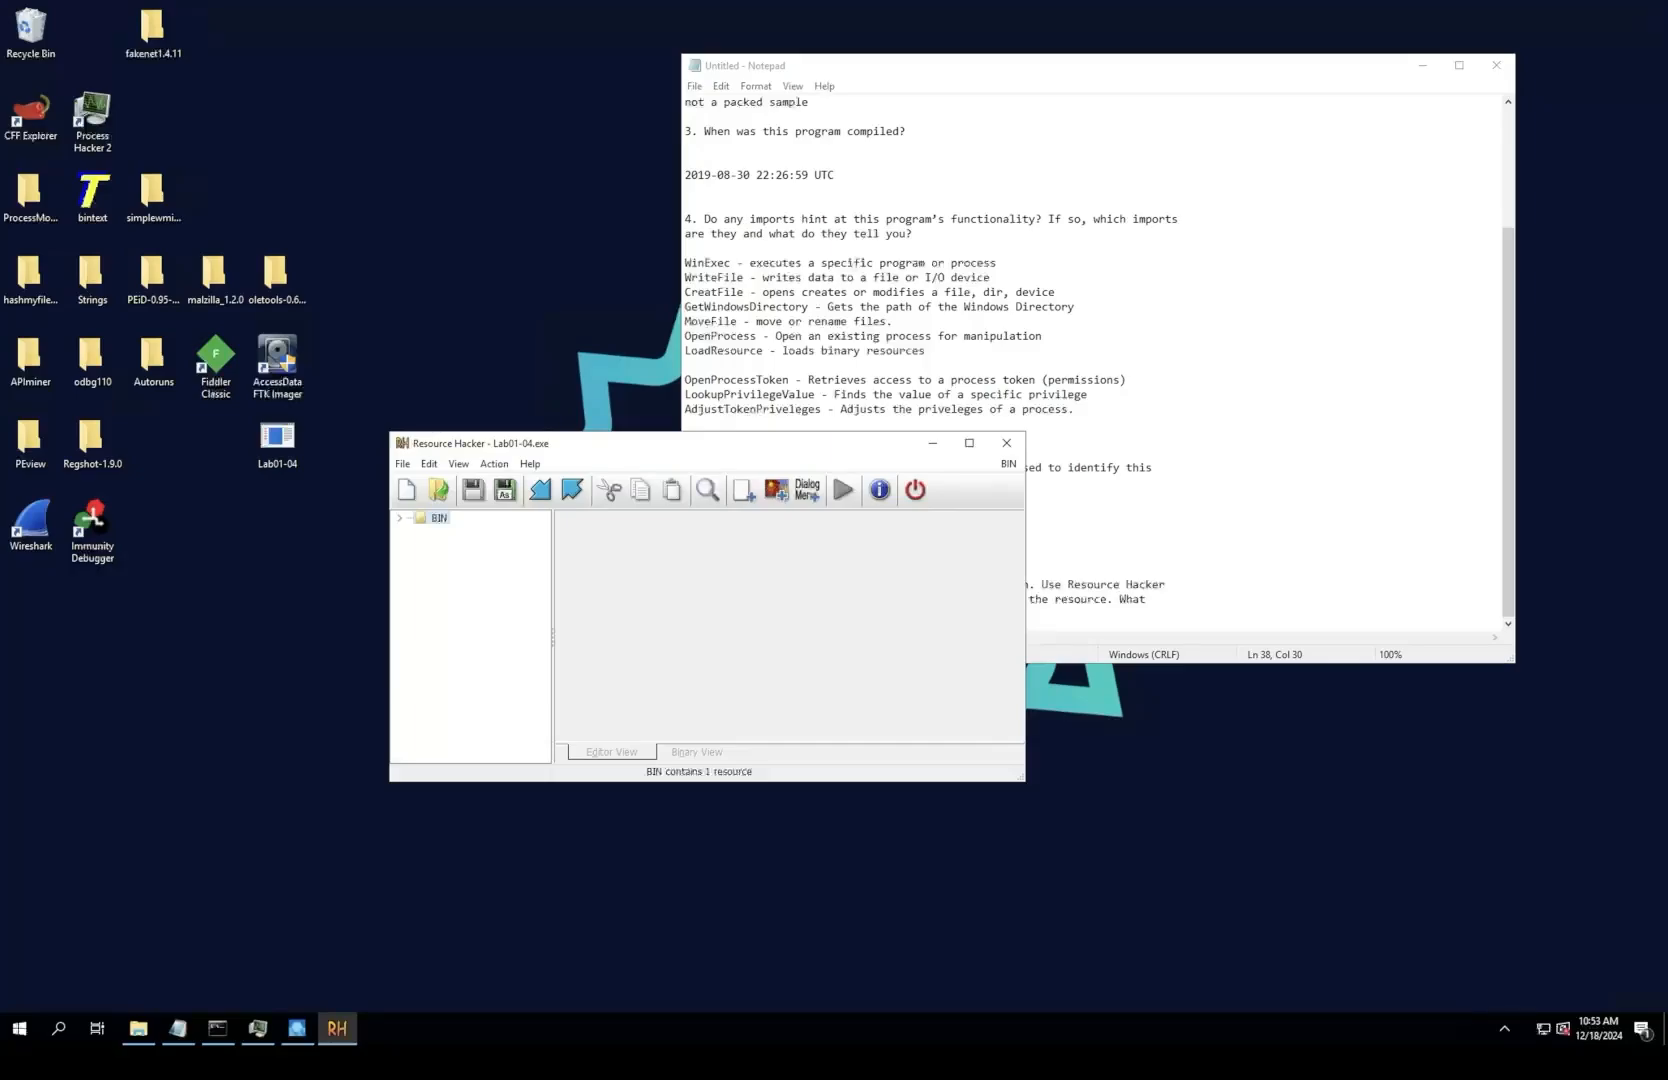
{"action": "left_click", "coordinate": [969, 443]}
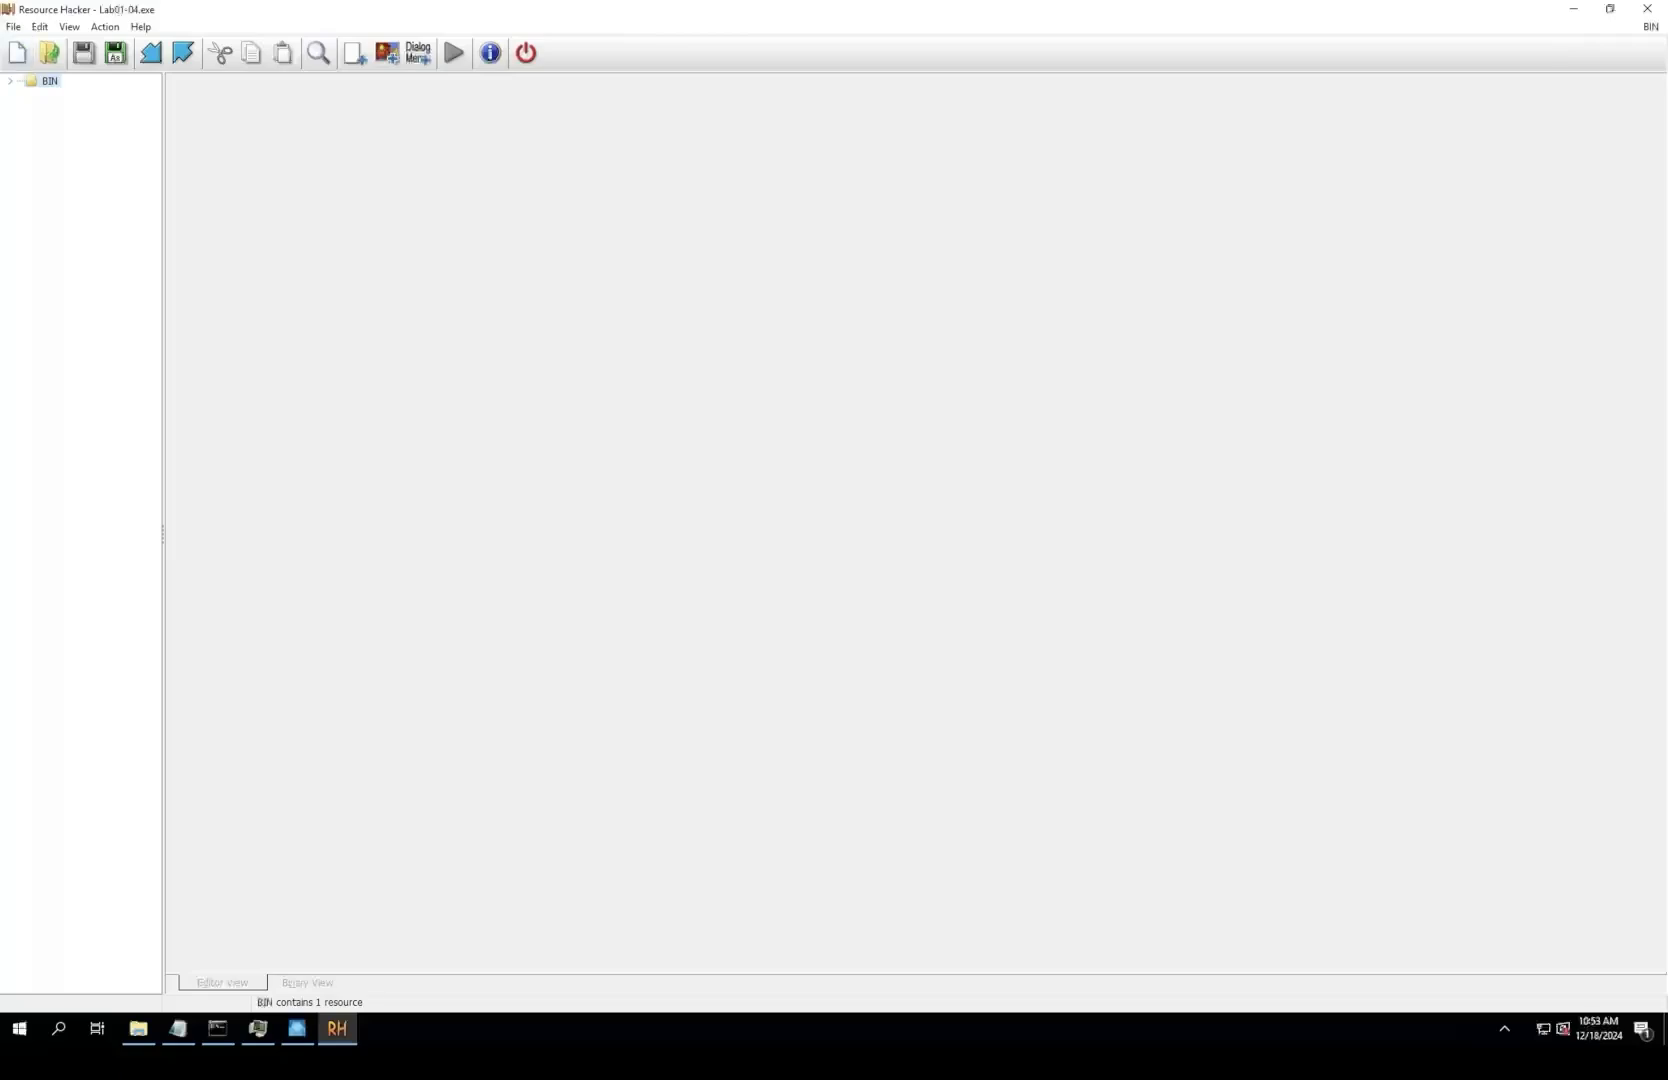
Step: Expand the BIN resource group, open entry 101 : 1033, and look through its binary data for readable strings
{"action": "left_click", "coordinate": [10, 81]}
{"action": "left_click", "coordinate": [88, 94]}
{"action": "scroll", "coordinate": [495, 522], "scroll_direction": "down", "scroll_amount": 13}
{"action": "scroll", "coordinate": [477, 522], "scroll_direction": "down", "scroll_amount": 20}
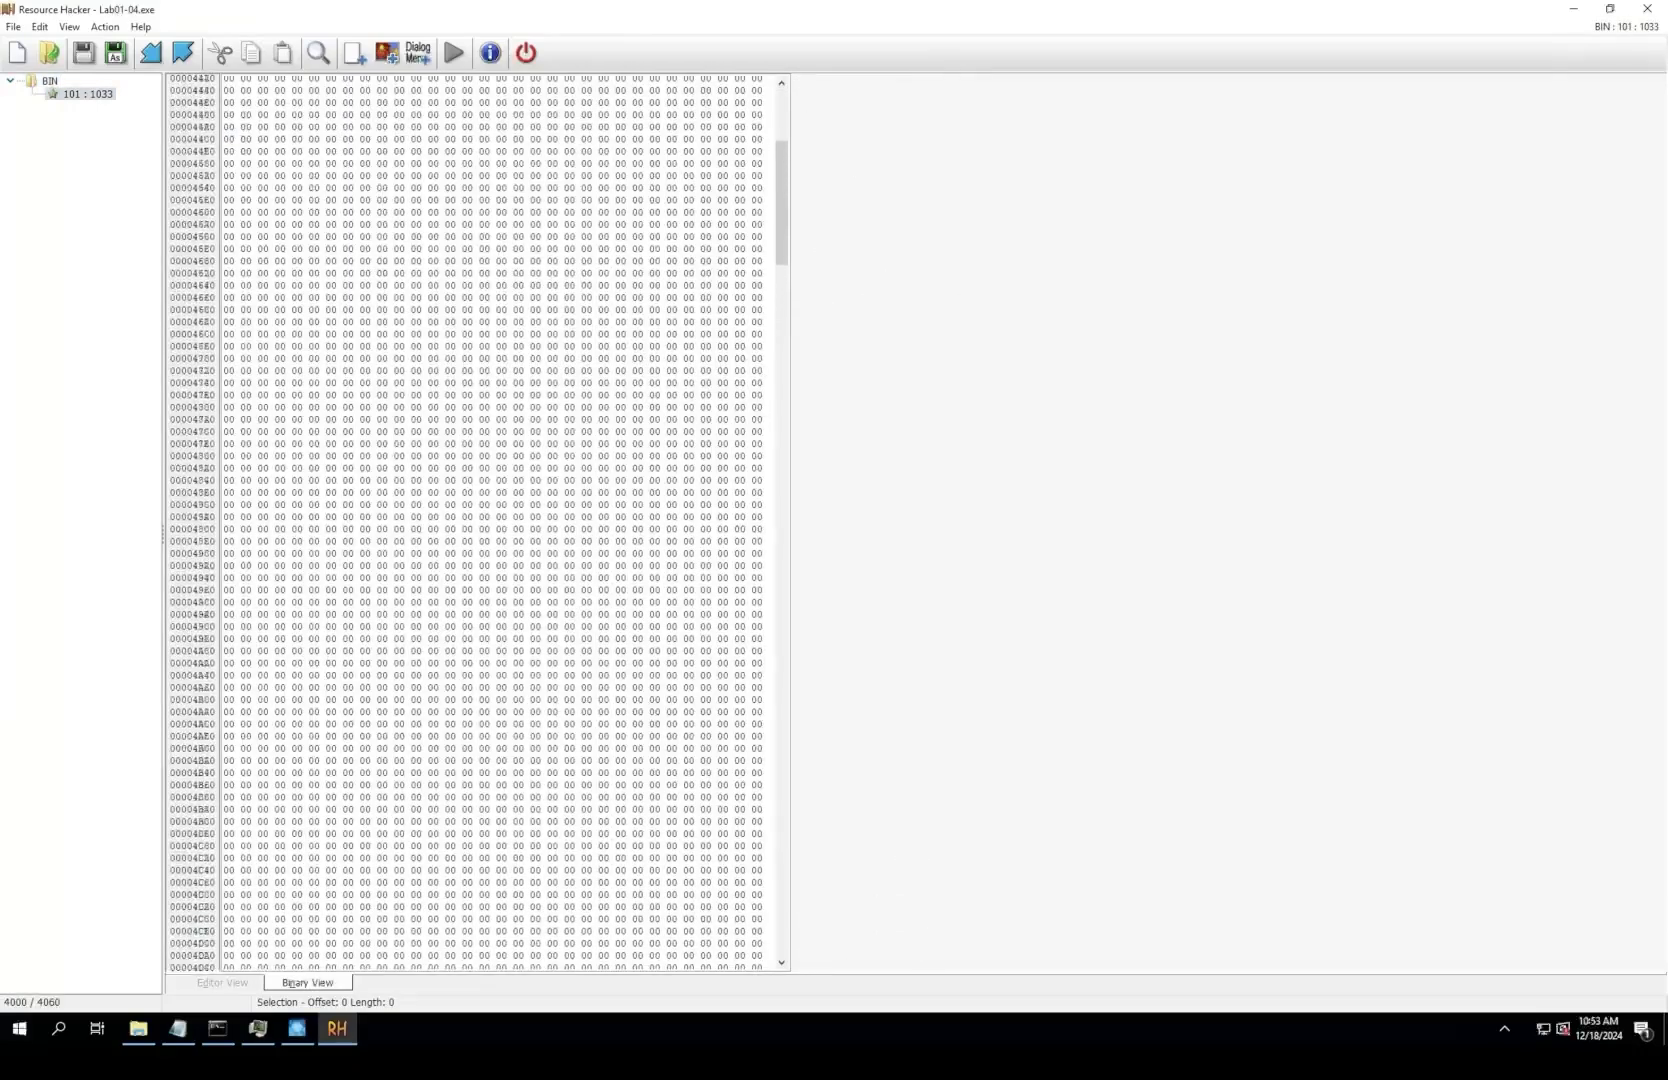
{"action": "scroll", "coordinate": [477, 522], "scroll_direction": "down", "scroll_amount": 20}
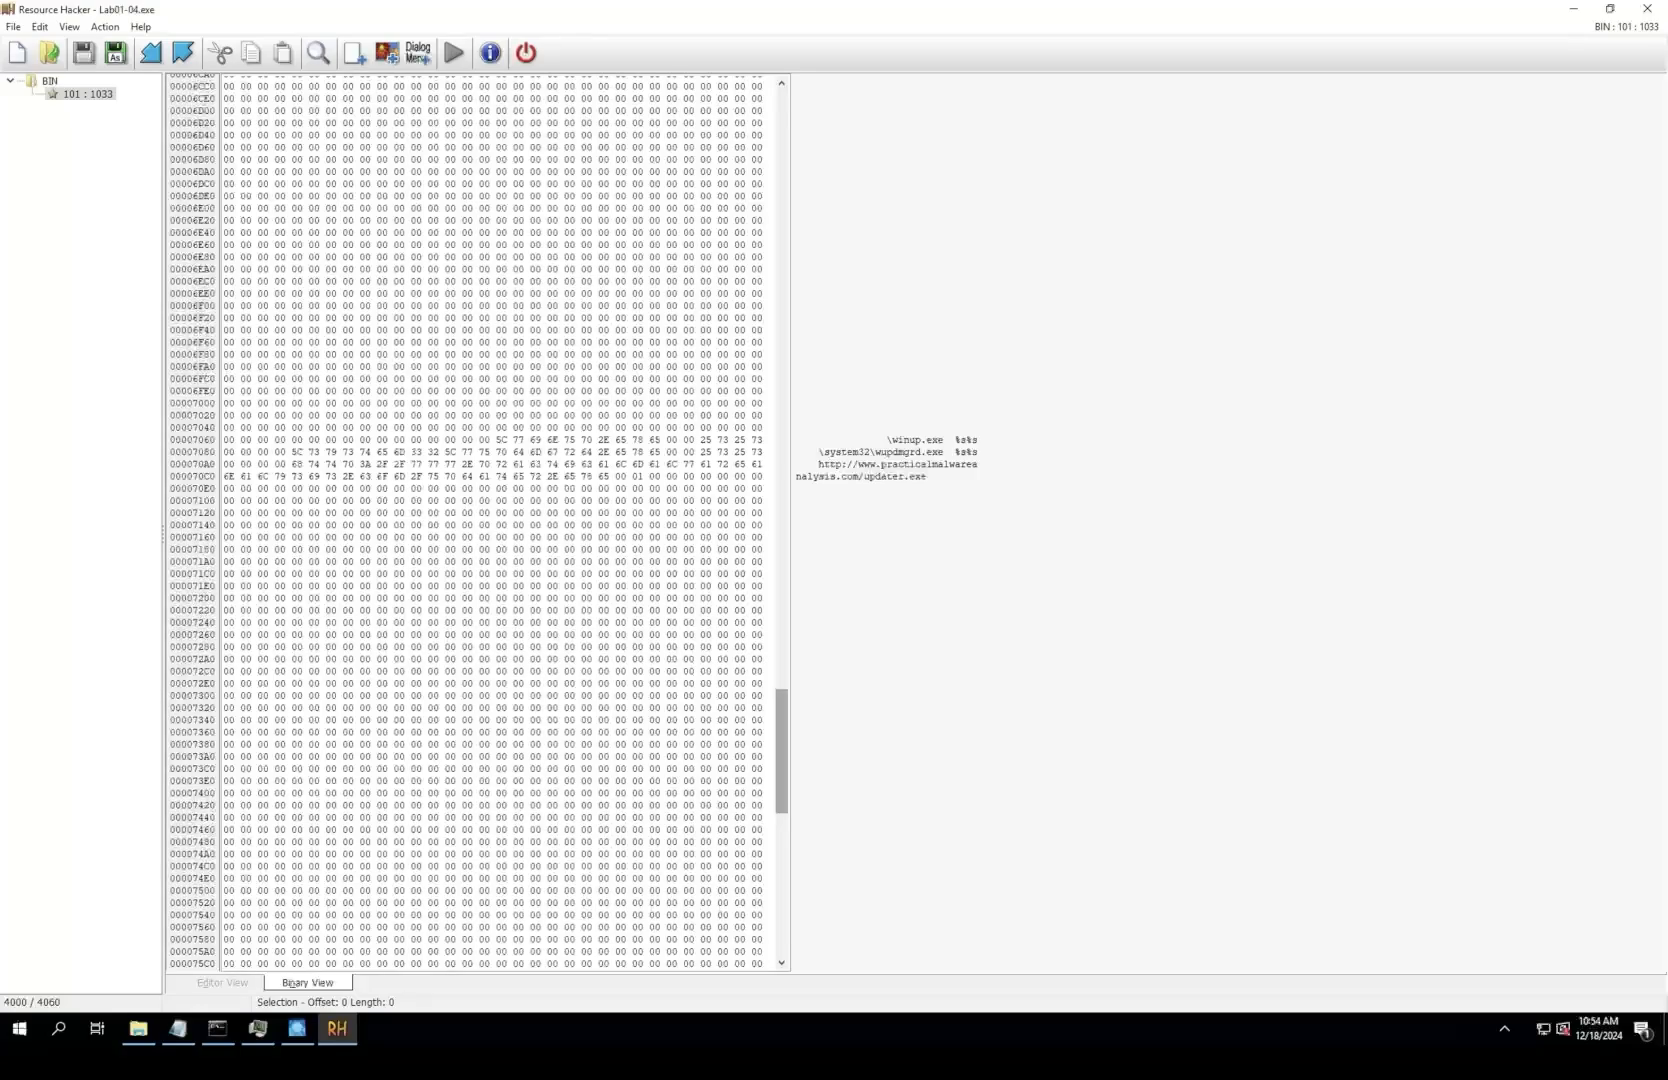
Step: Examine the resource's binary data again from its beginning to its end, checking the file header, imported functions, and embedded strings
{"action": "left_click_drag", "start_coordinate": [782, 751], "coordinate": [782, 151]}
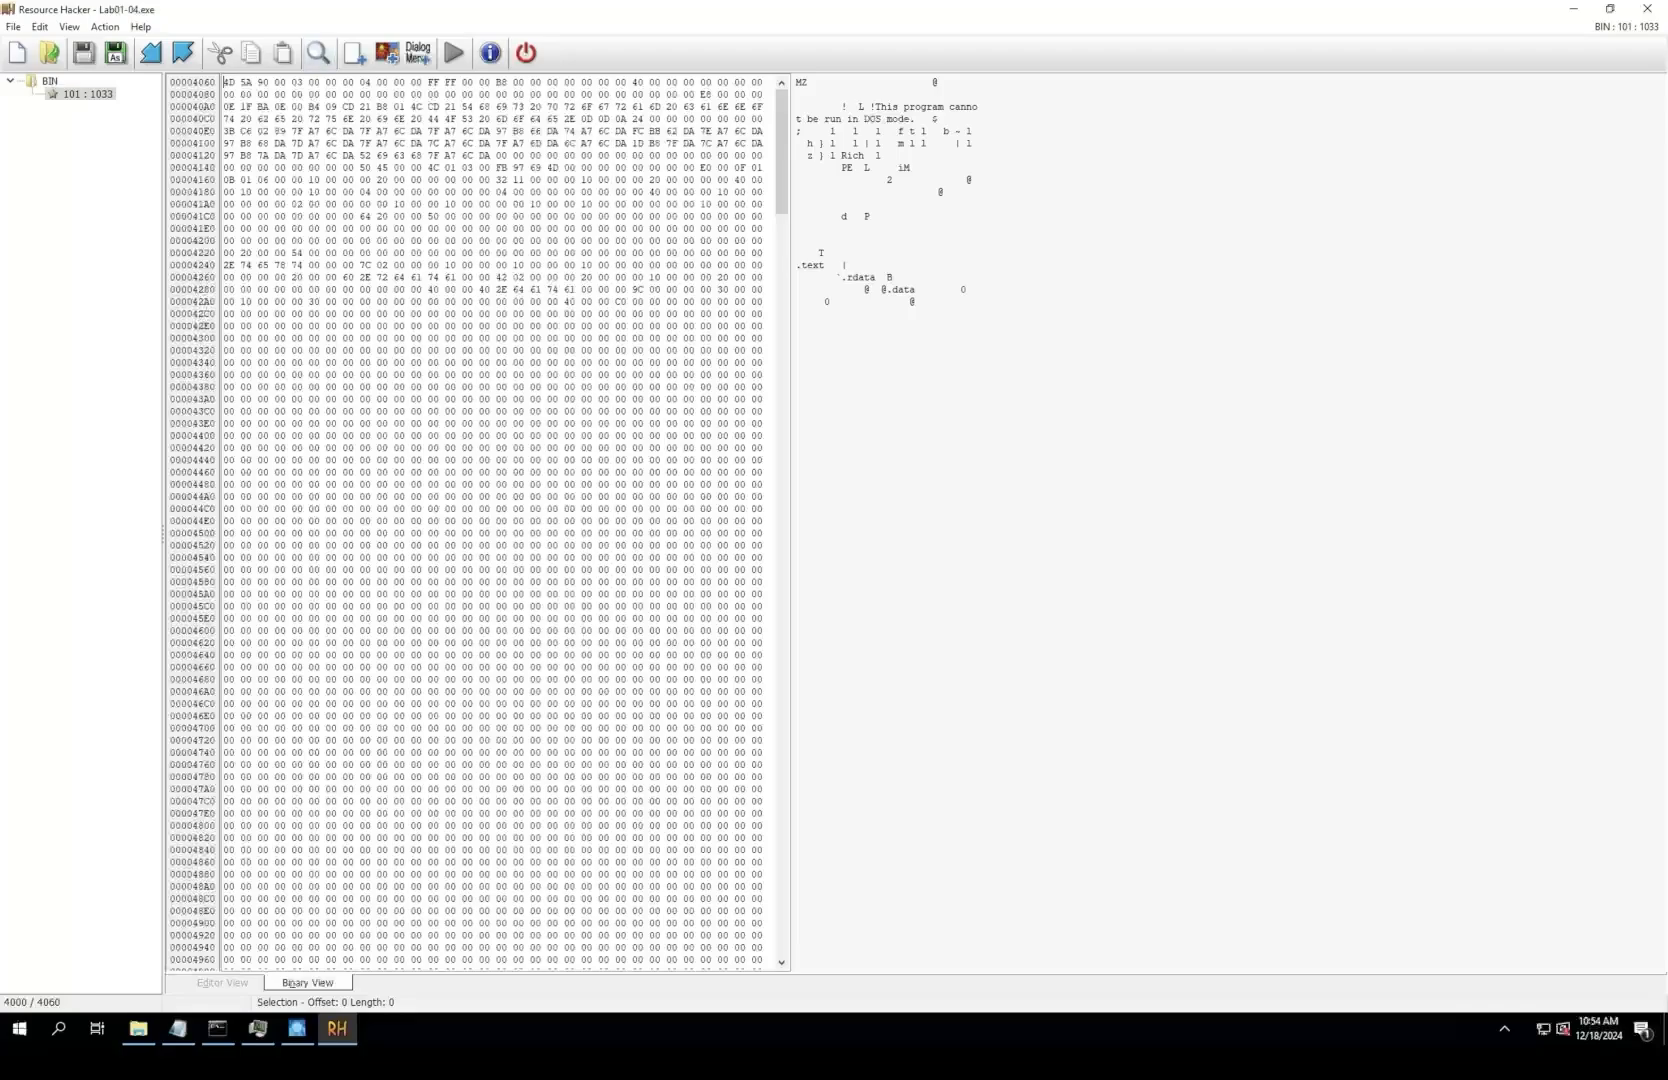
{"action": "left_click_drag", "start_coordinate": [782, 150], "coordinate": [782, 542]}
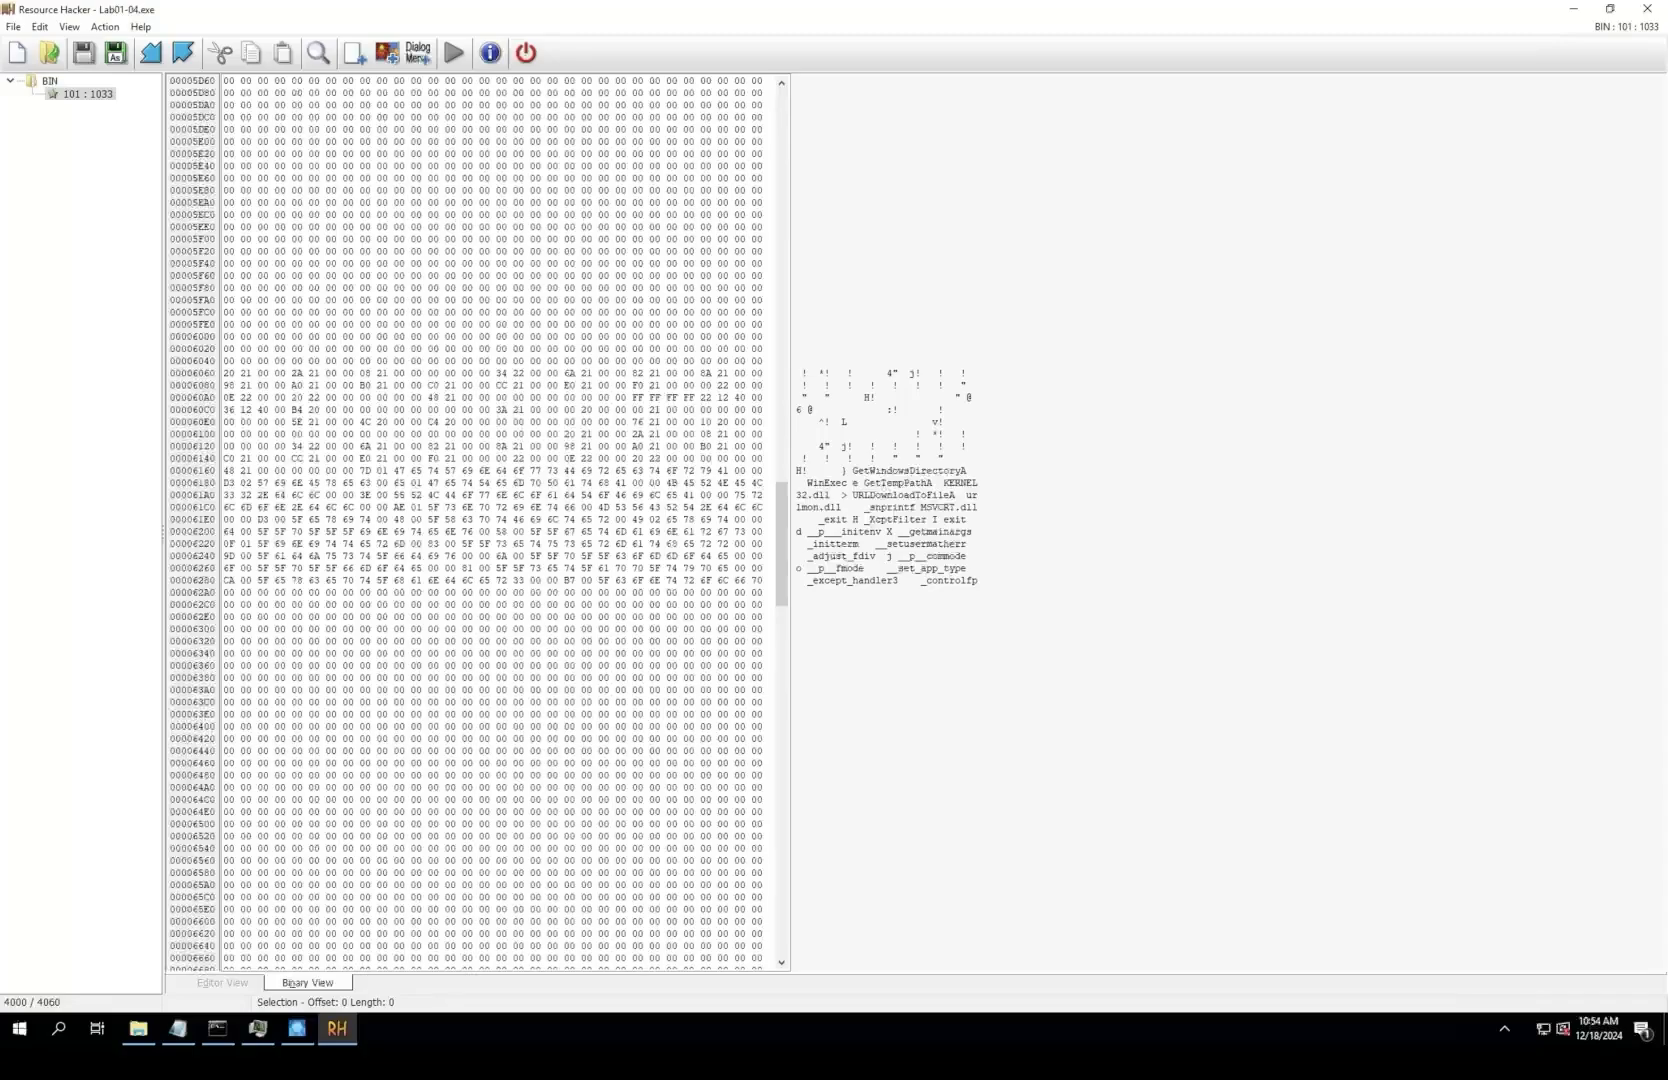
{"action": "mouse_move", "coordinate": [782, 544]}
{"action": "left_mouse_down"}
{"action": "mouse_move", "coordinate": [782, 690]}
{"action": "mouse_move", "coordinate": [782, 540]}
{"action": "left_mouse_up"}
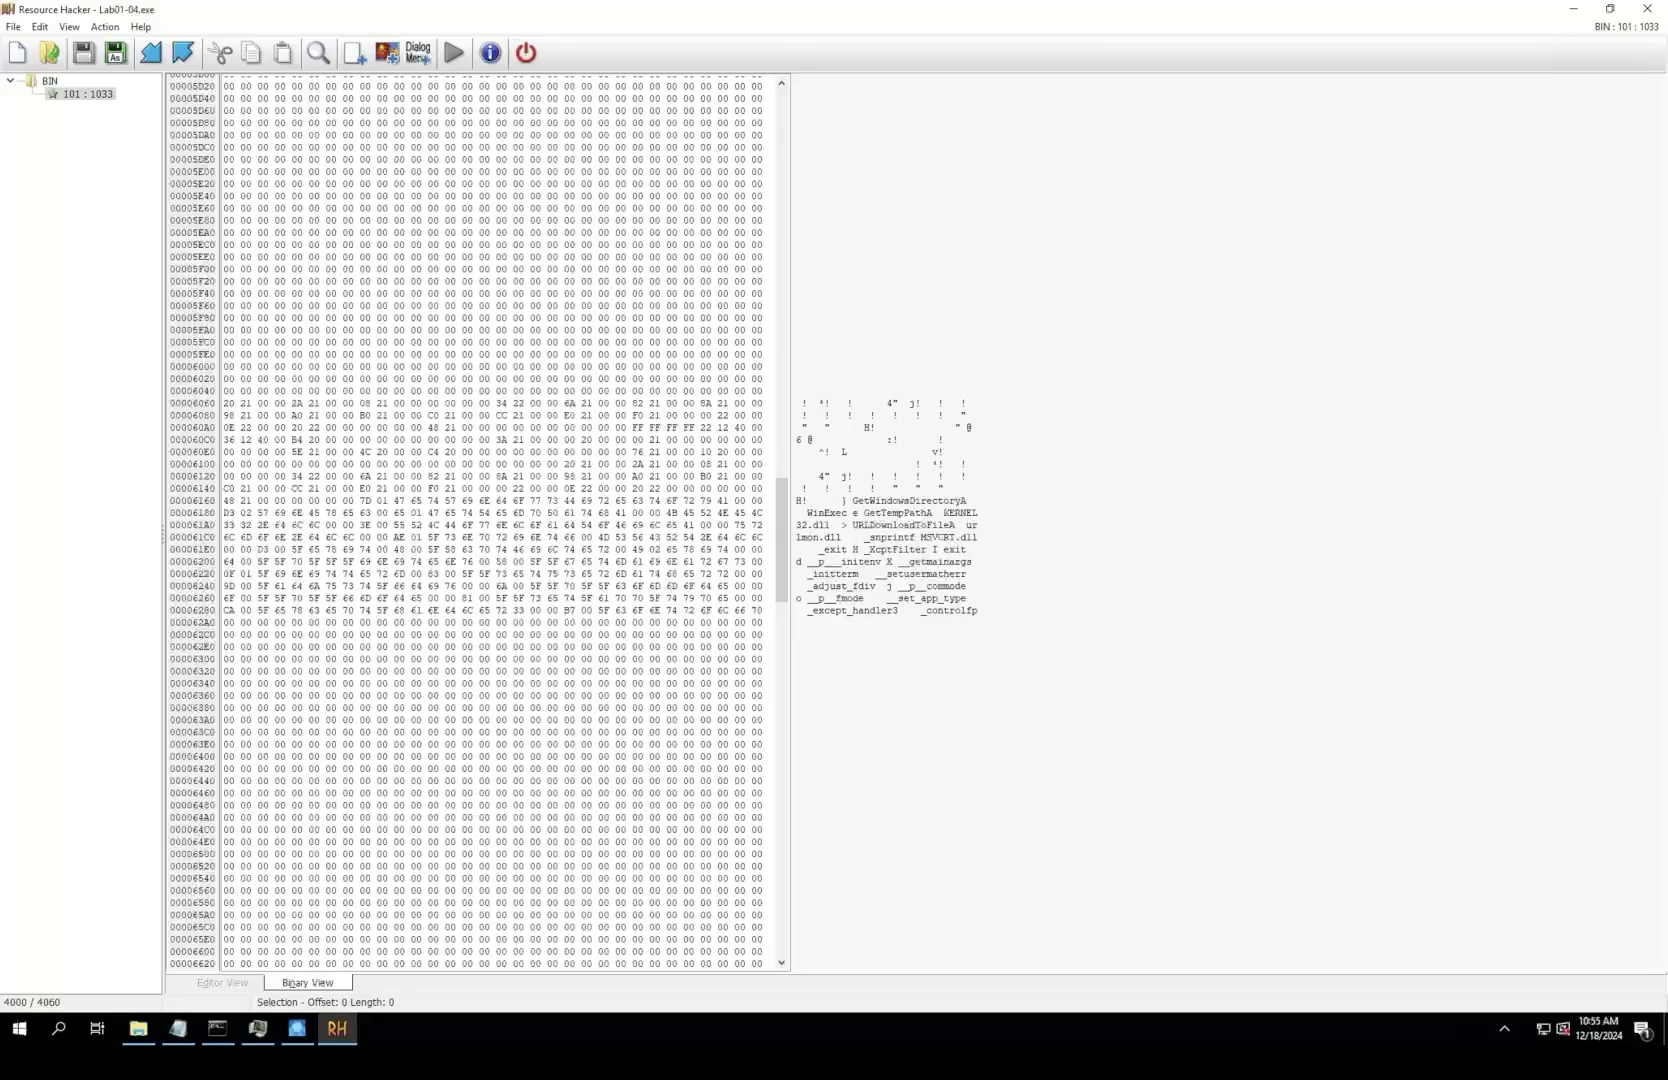
{"action": "left_click_drag", "start_coordinate": [782, 540], "coordinate": [782, 752]}
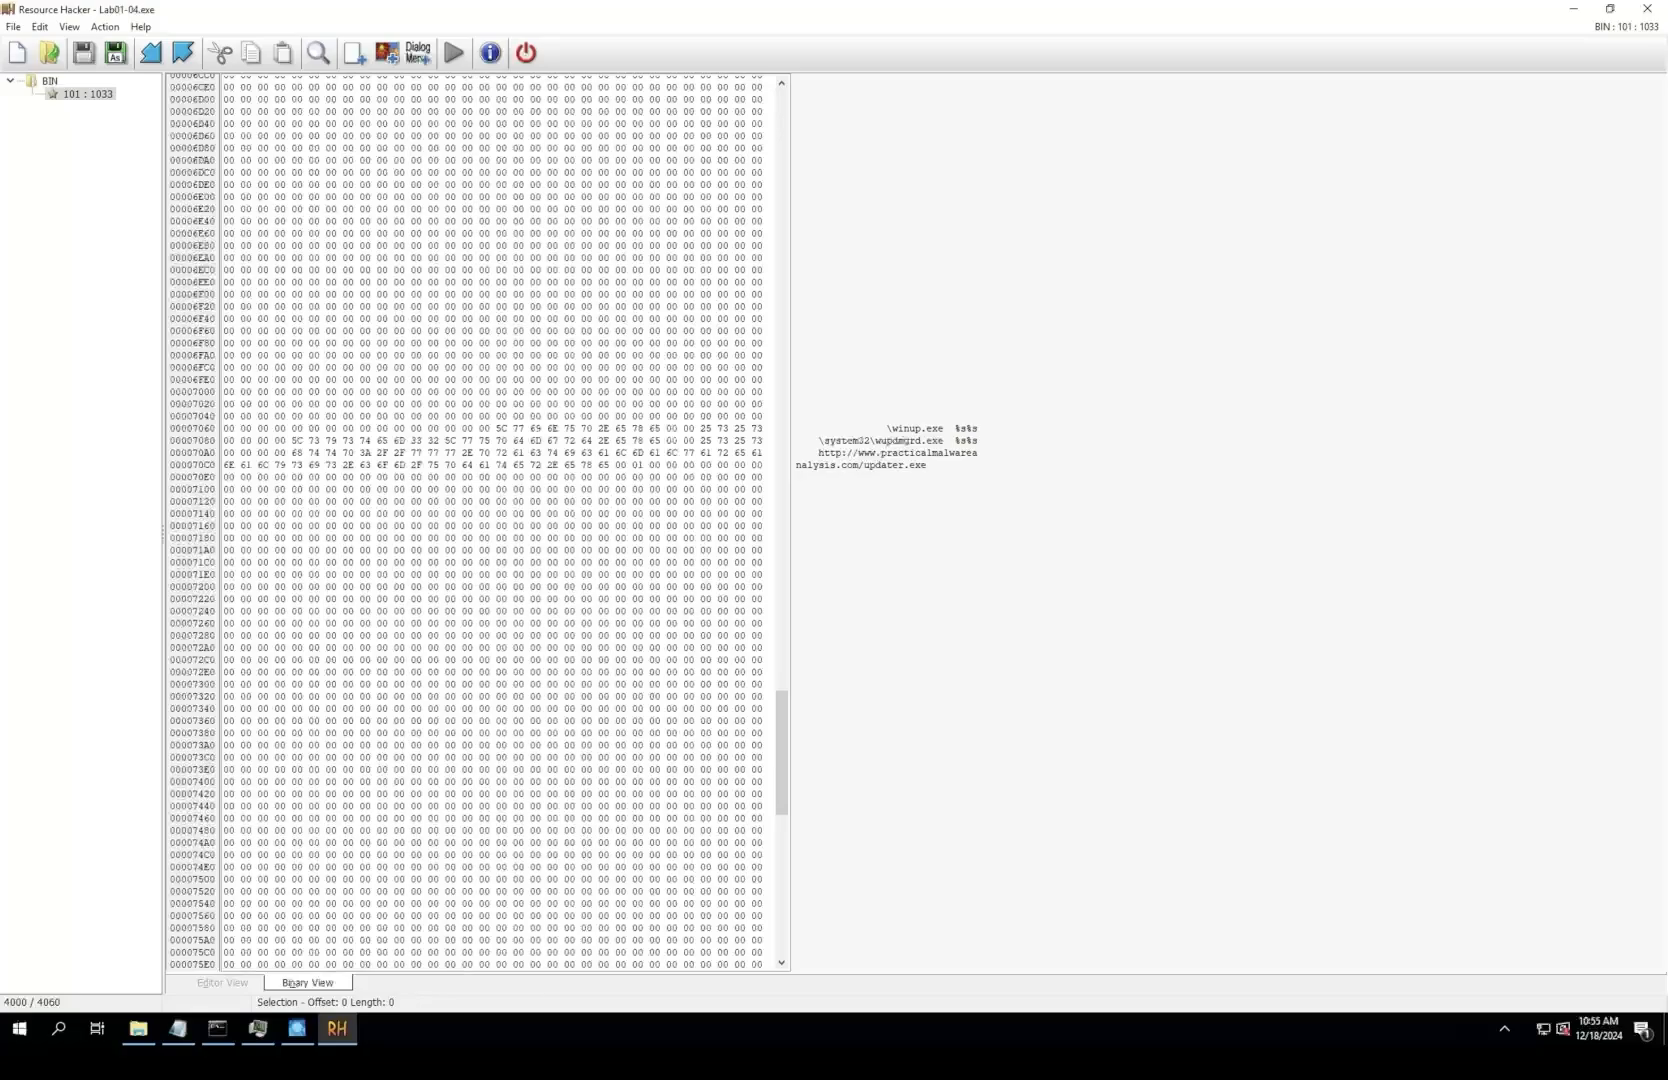
{"action": "left_click_drag", "start_coordinate": [782, 753], "coordinate": [782, 892]}
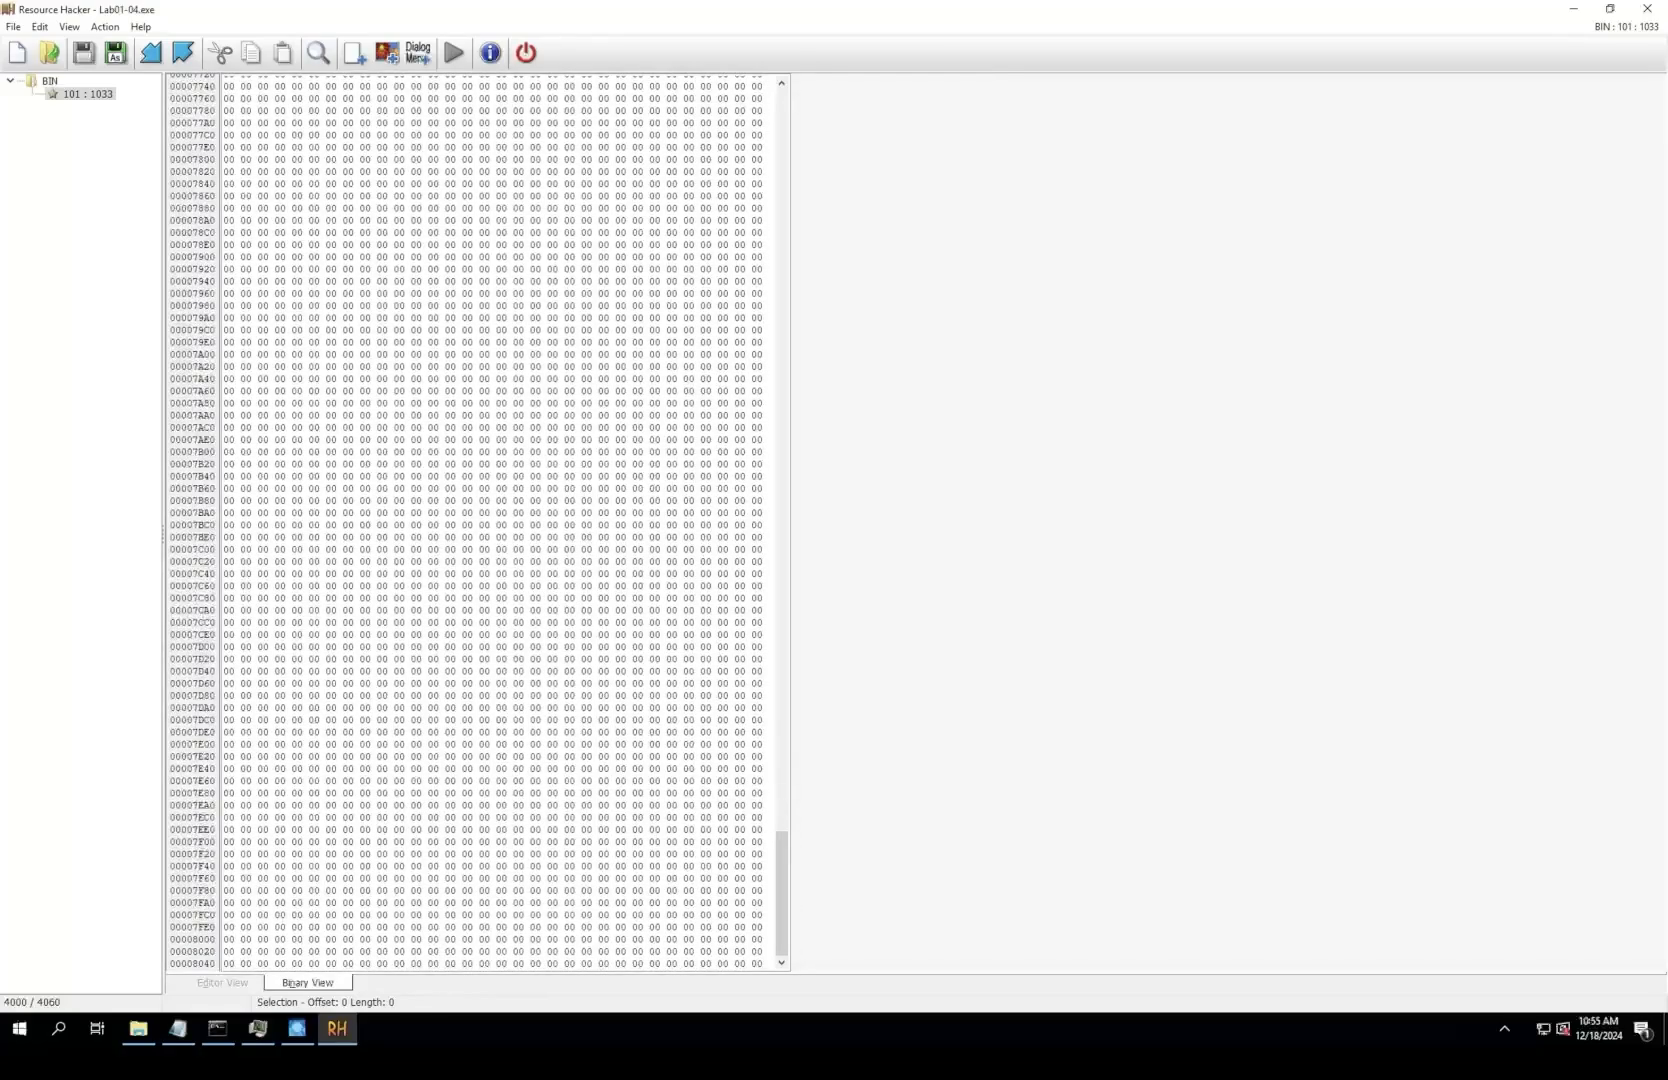
Step: Extract the BIN resource entry 101 : 1033 from Lab01-04.exe as a binary file on the Desktop
{"action": "left_click", "coordinate": [105, 27]}
{"action": "left_click", "coordinate": [60, 93]}
{"action": "right_click", "coordinate": [57, 93]}
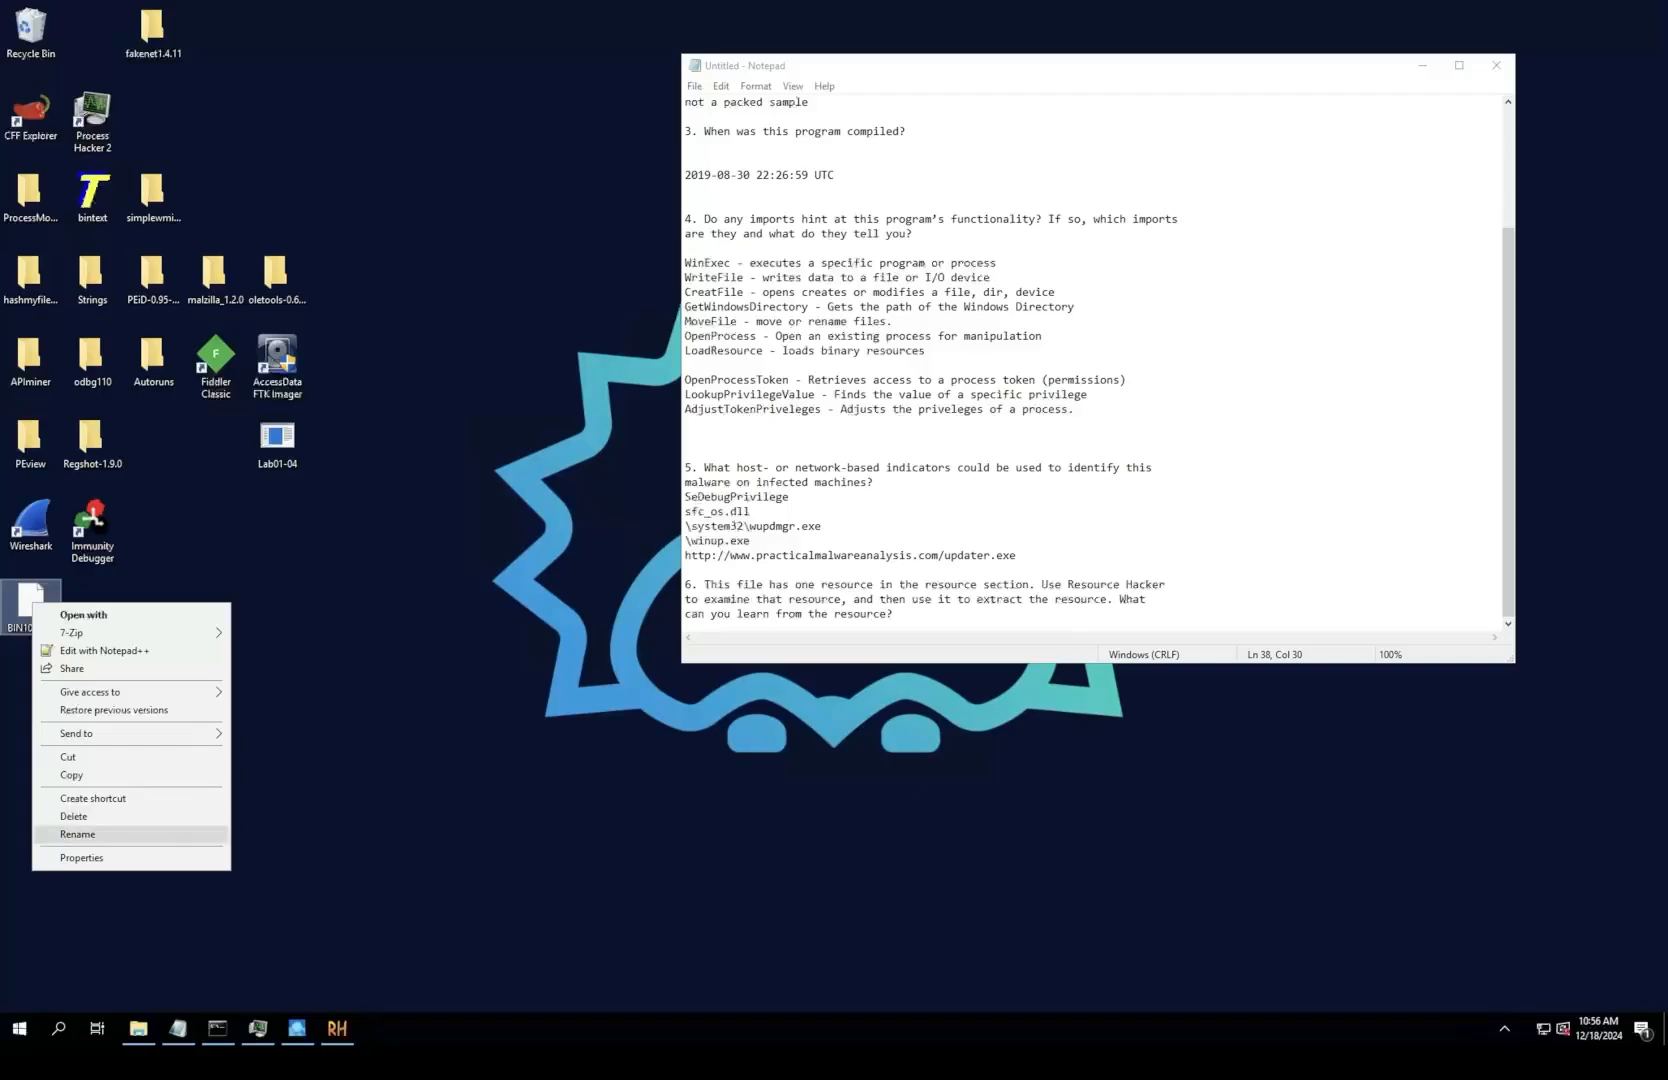
Step: Rename the extracted resource file on the Desktop to BIN101 Lab01-04.exe, accepting the extension change
{"action": "left_click", "coordinate": [60, 834]}
{"action": "key", "text": "Right"}
{"action": "type", "text": "Lab01-0"}
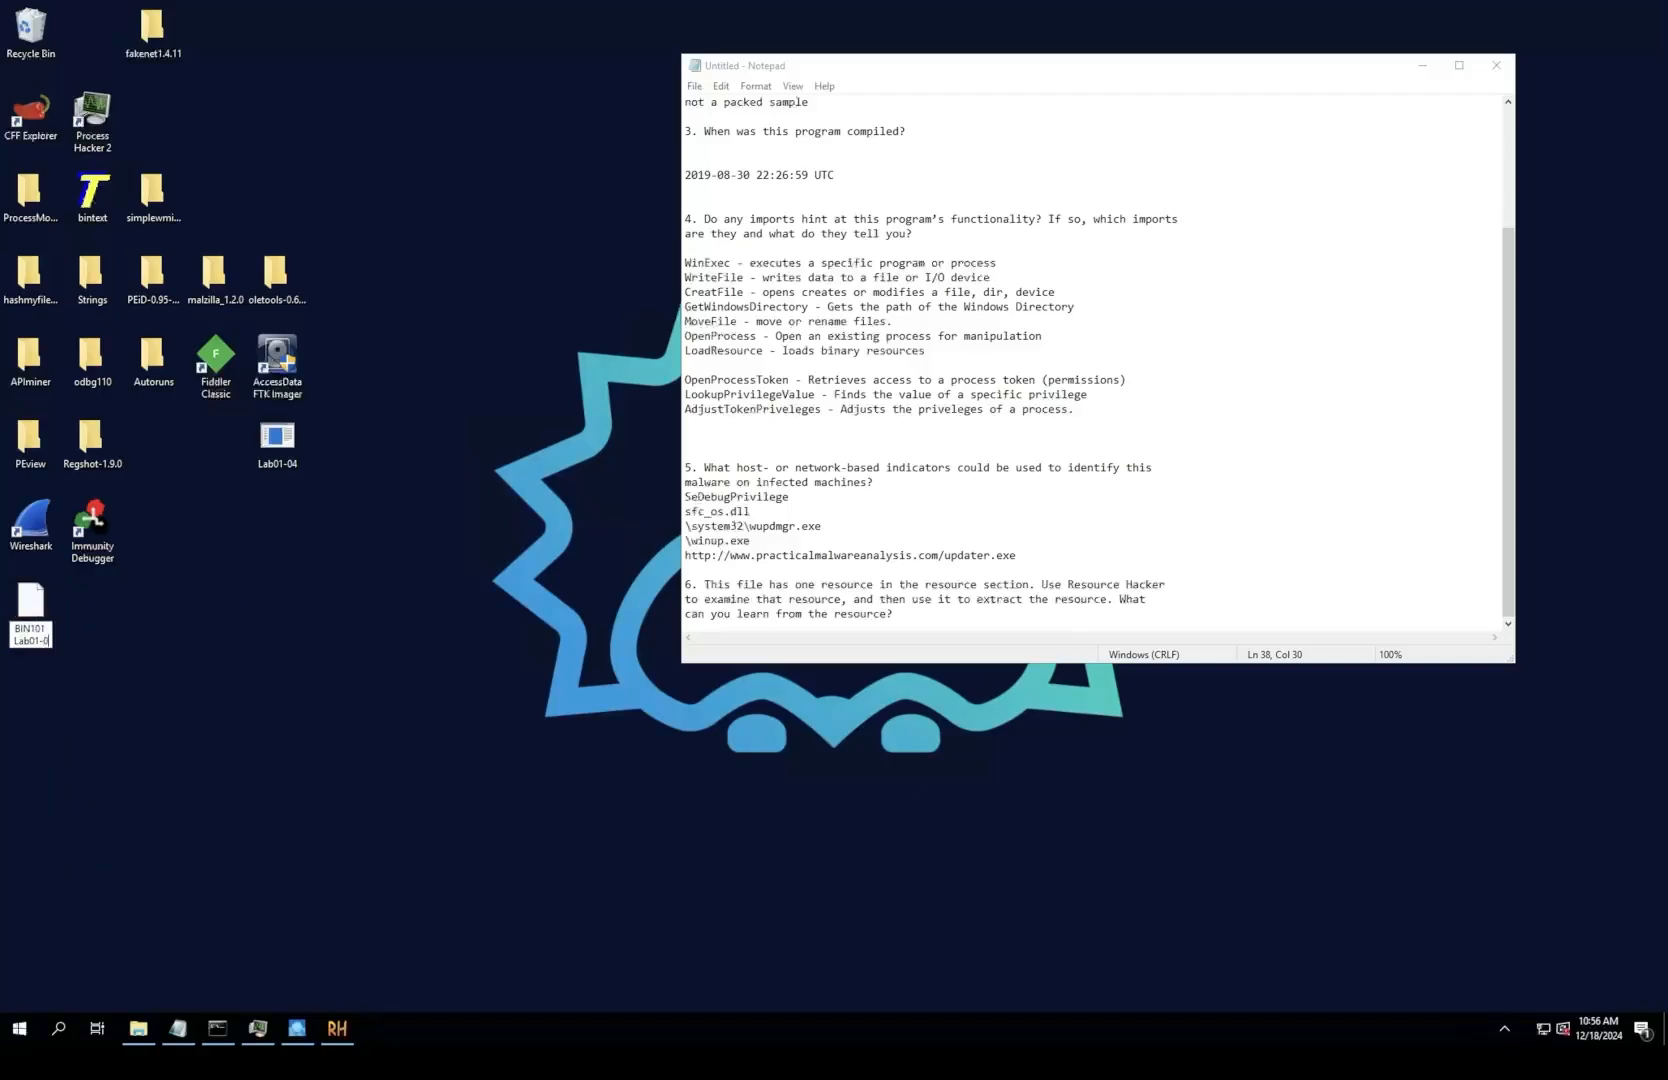
{"action": "type", "text": "4.exe"}
{"action": "key", "text": "Return"}
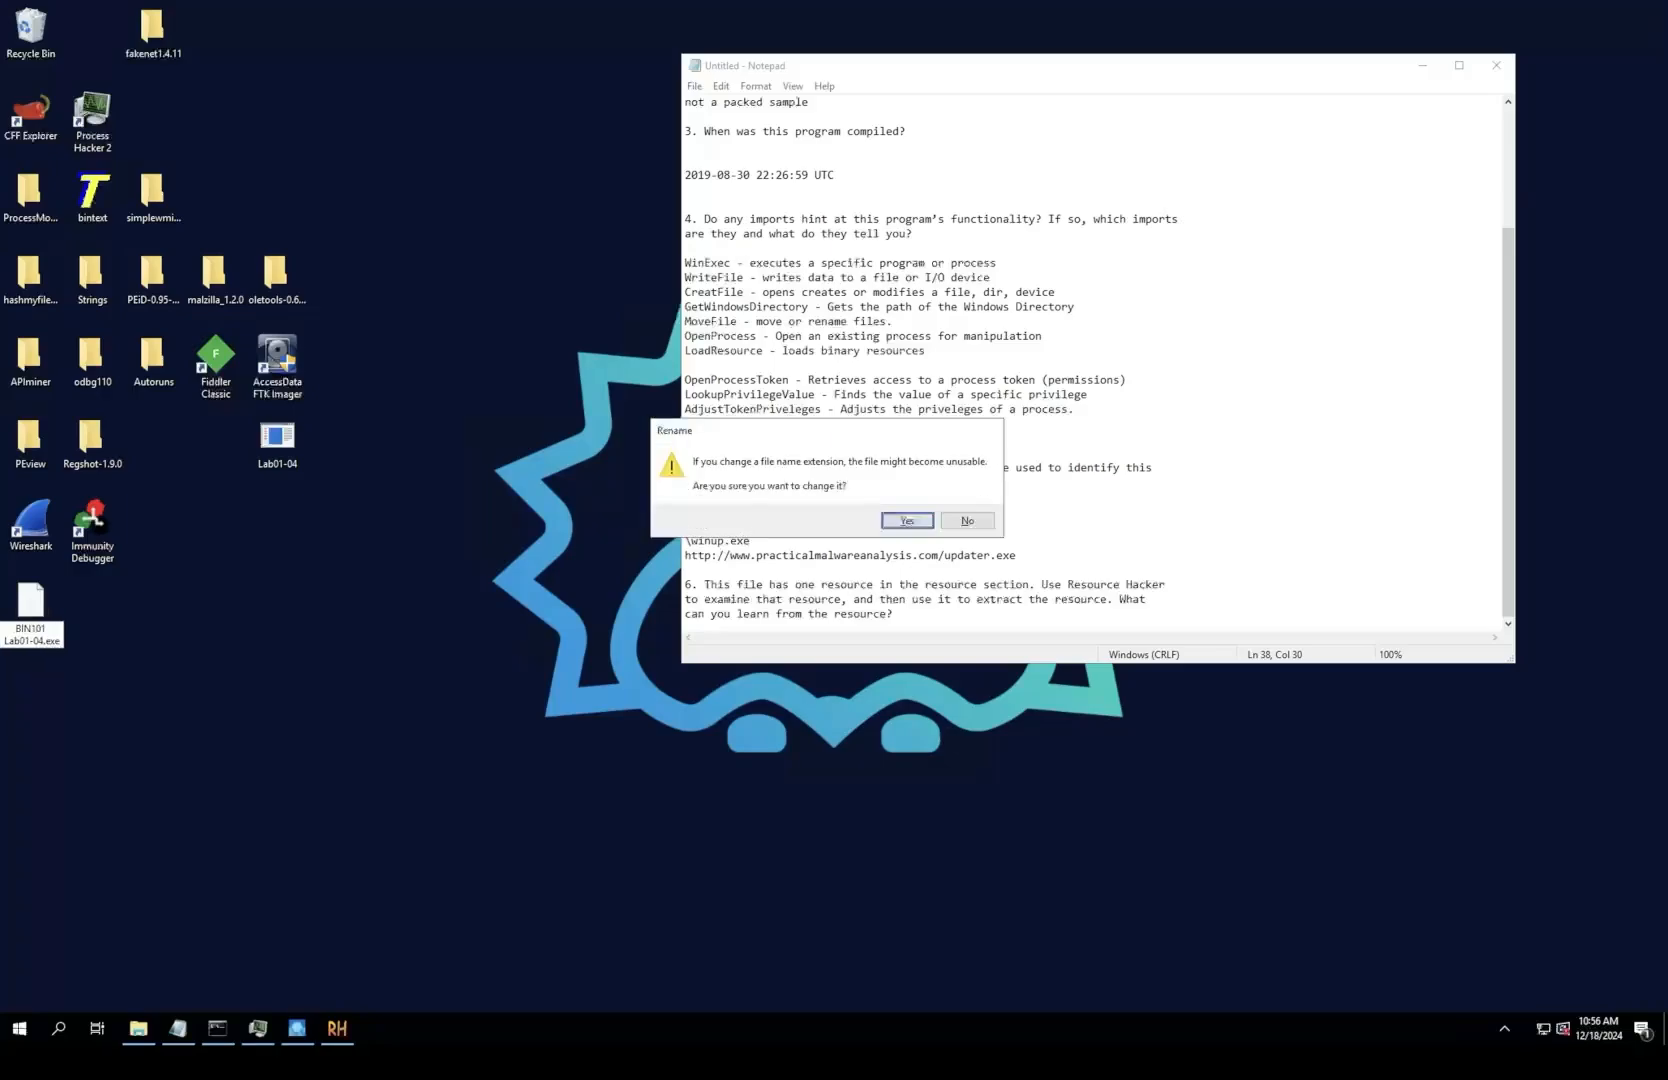
{"action": "key", "text": "Return"}
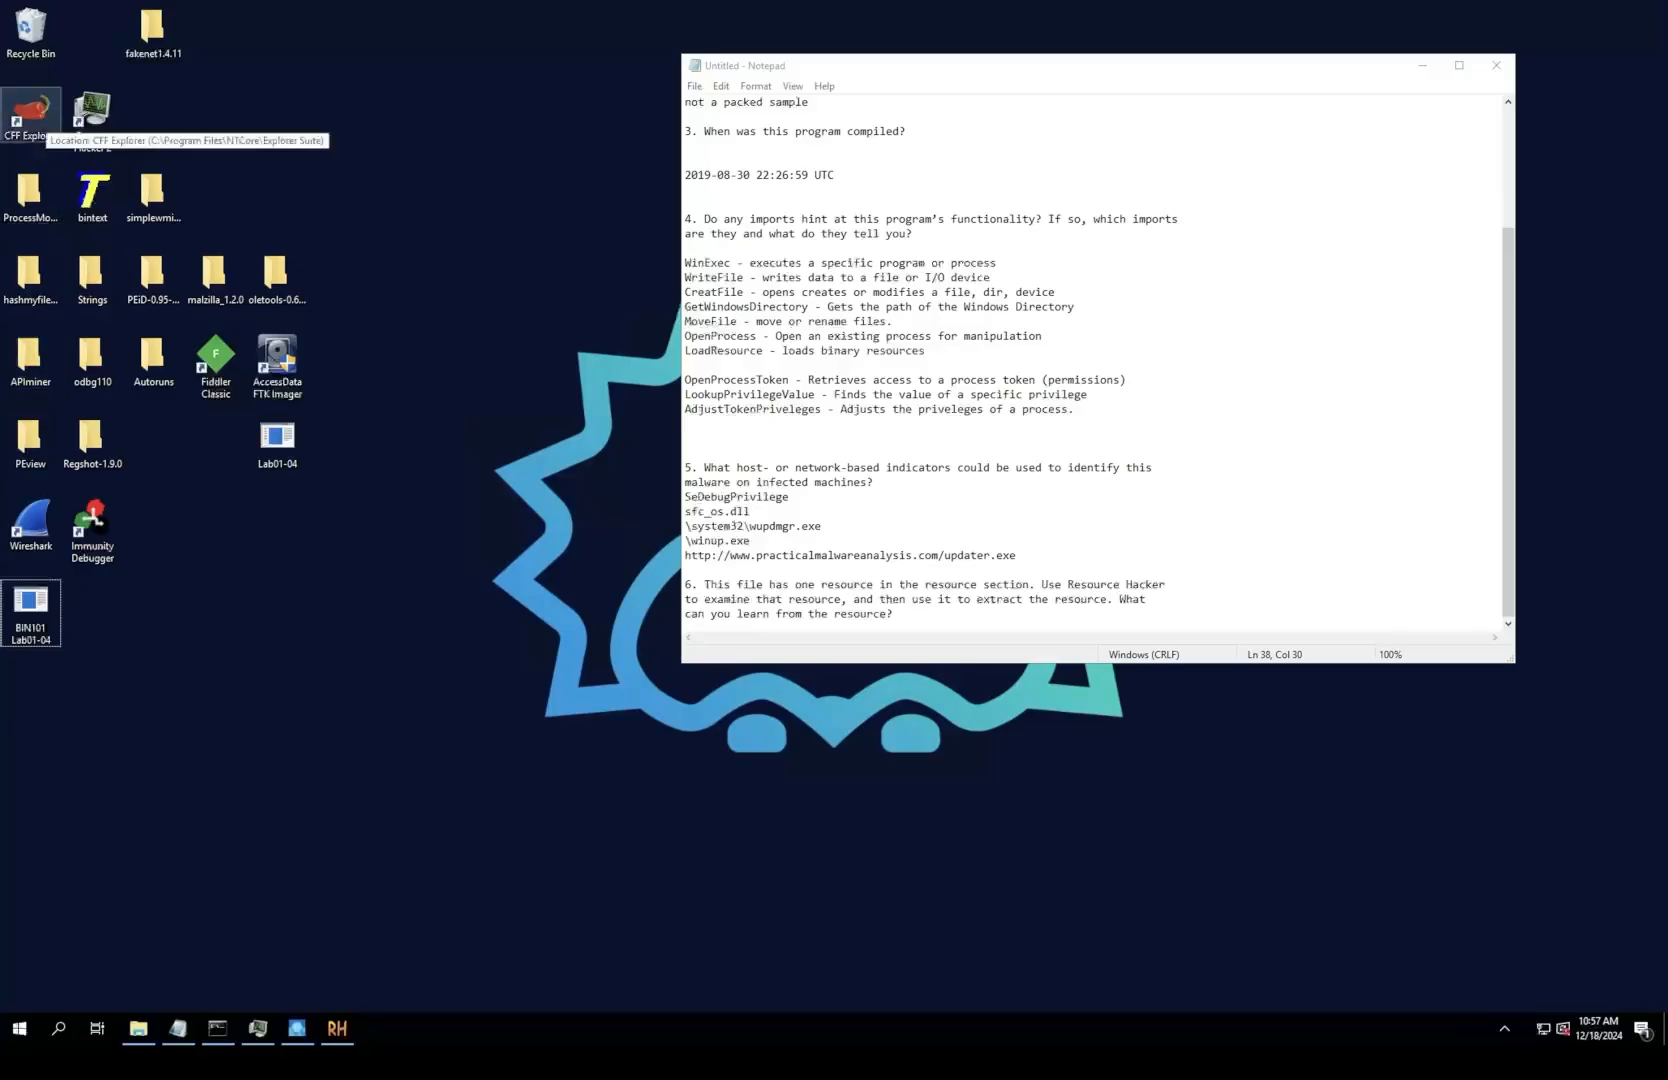
Step: Launch CFF Explorer and load BIN101 Lab01-04.exe from the Desktop
{"action": "right_click", "coordinate": [46, 119]}
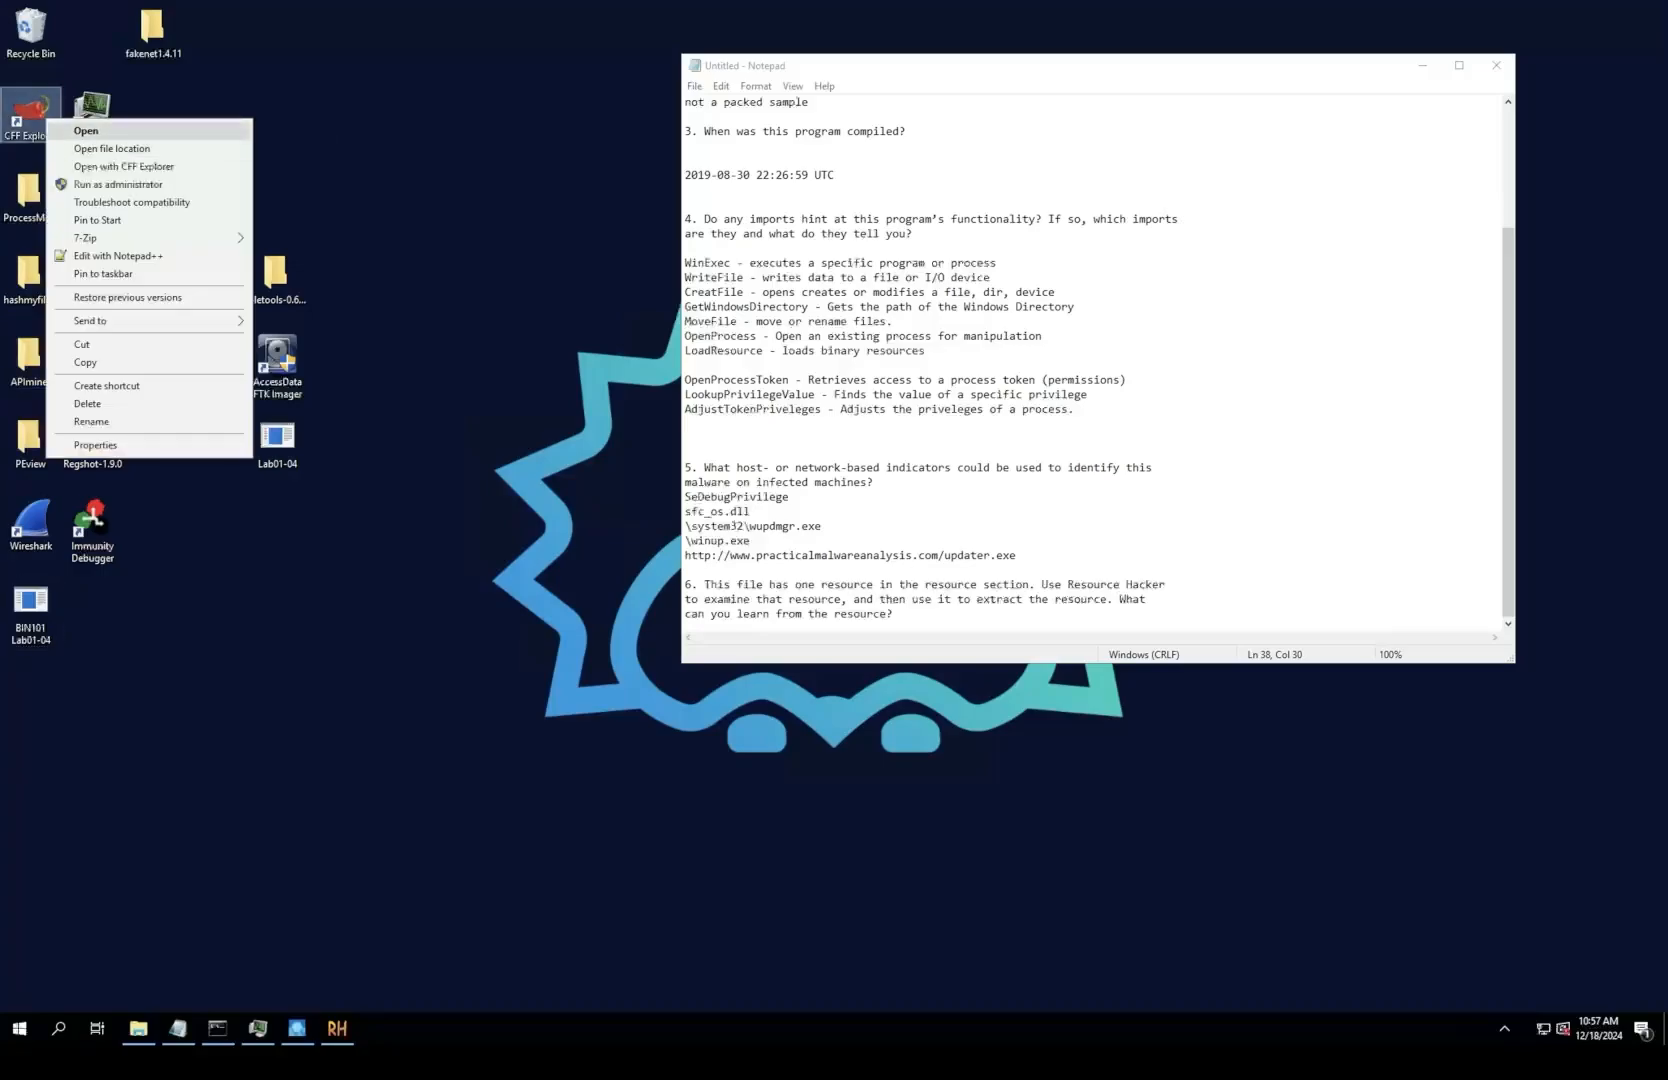
{"action": "left_click", "coordinate": [86, 131]}
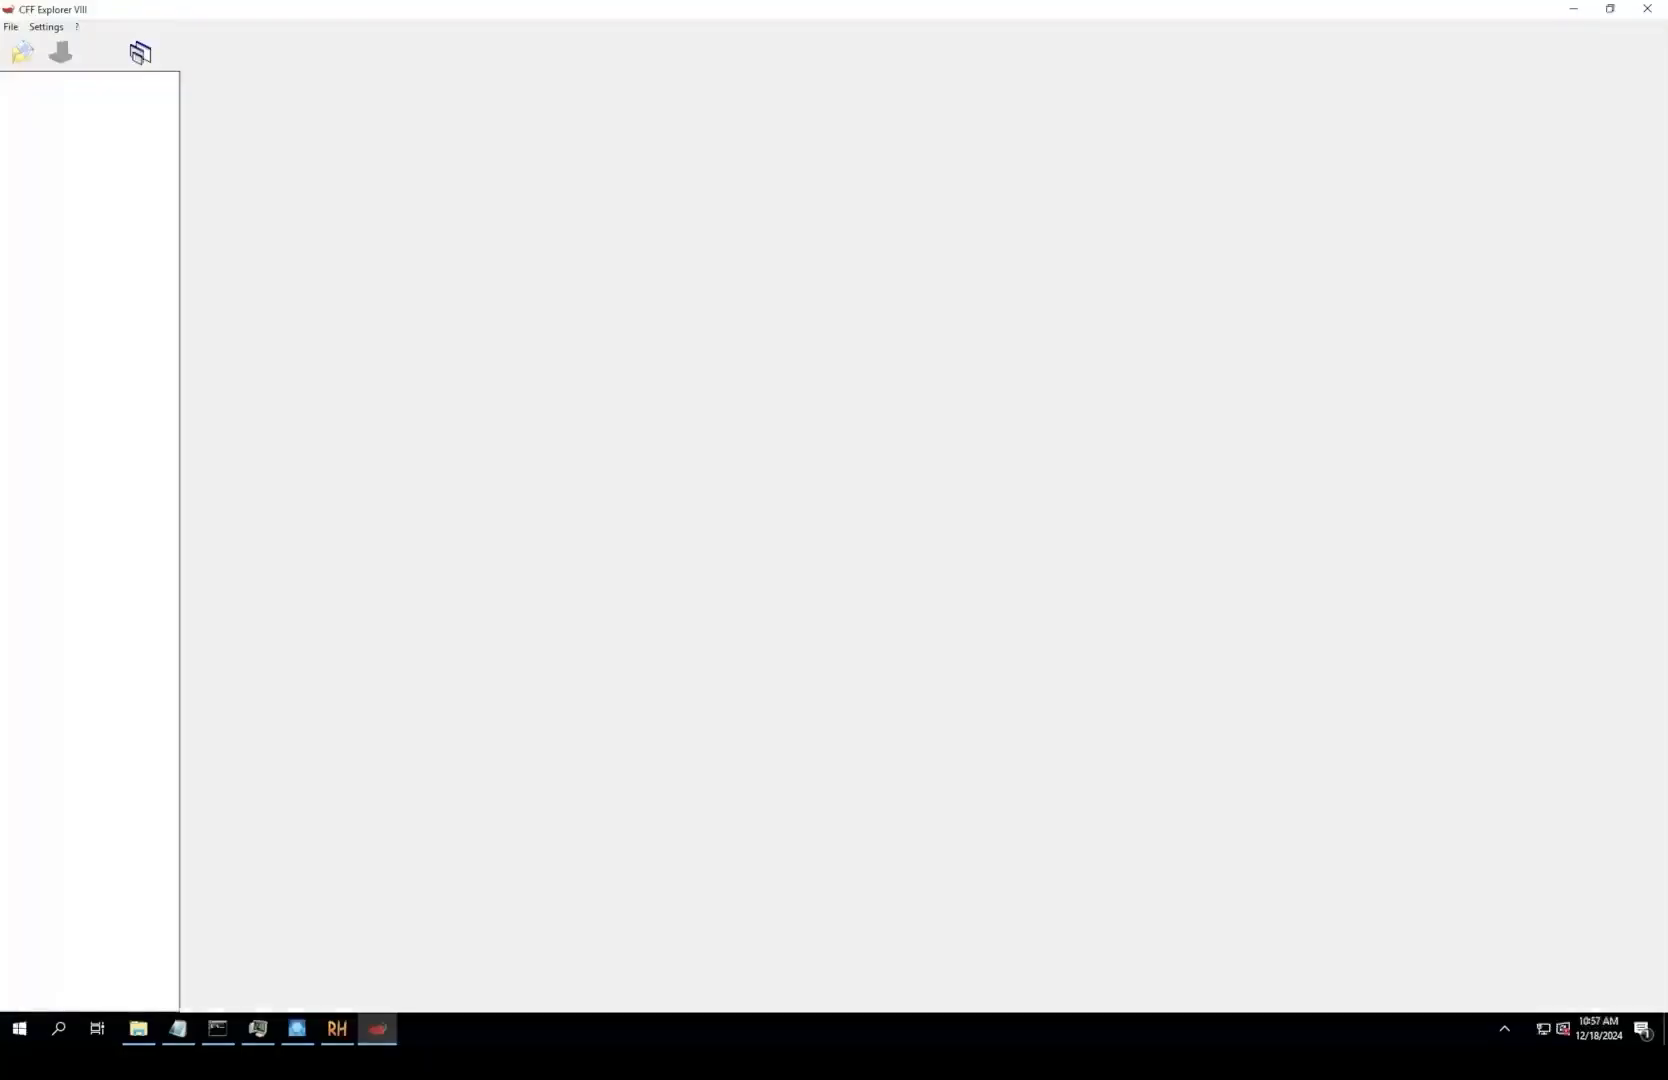
{"action": "left_click", "coordinate": [11, 27]}
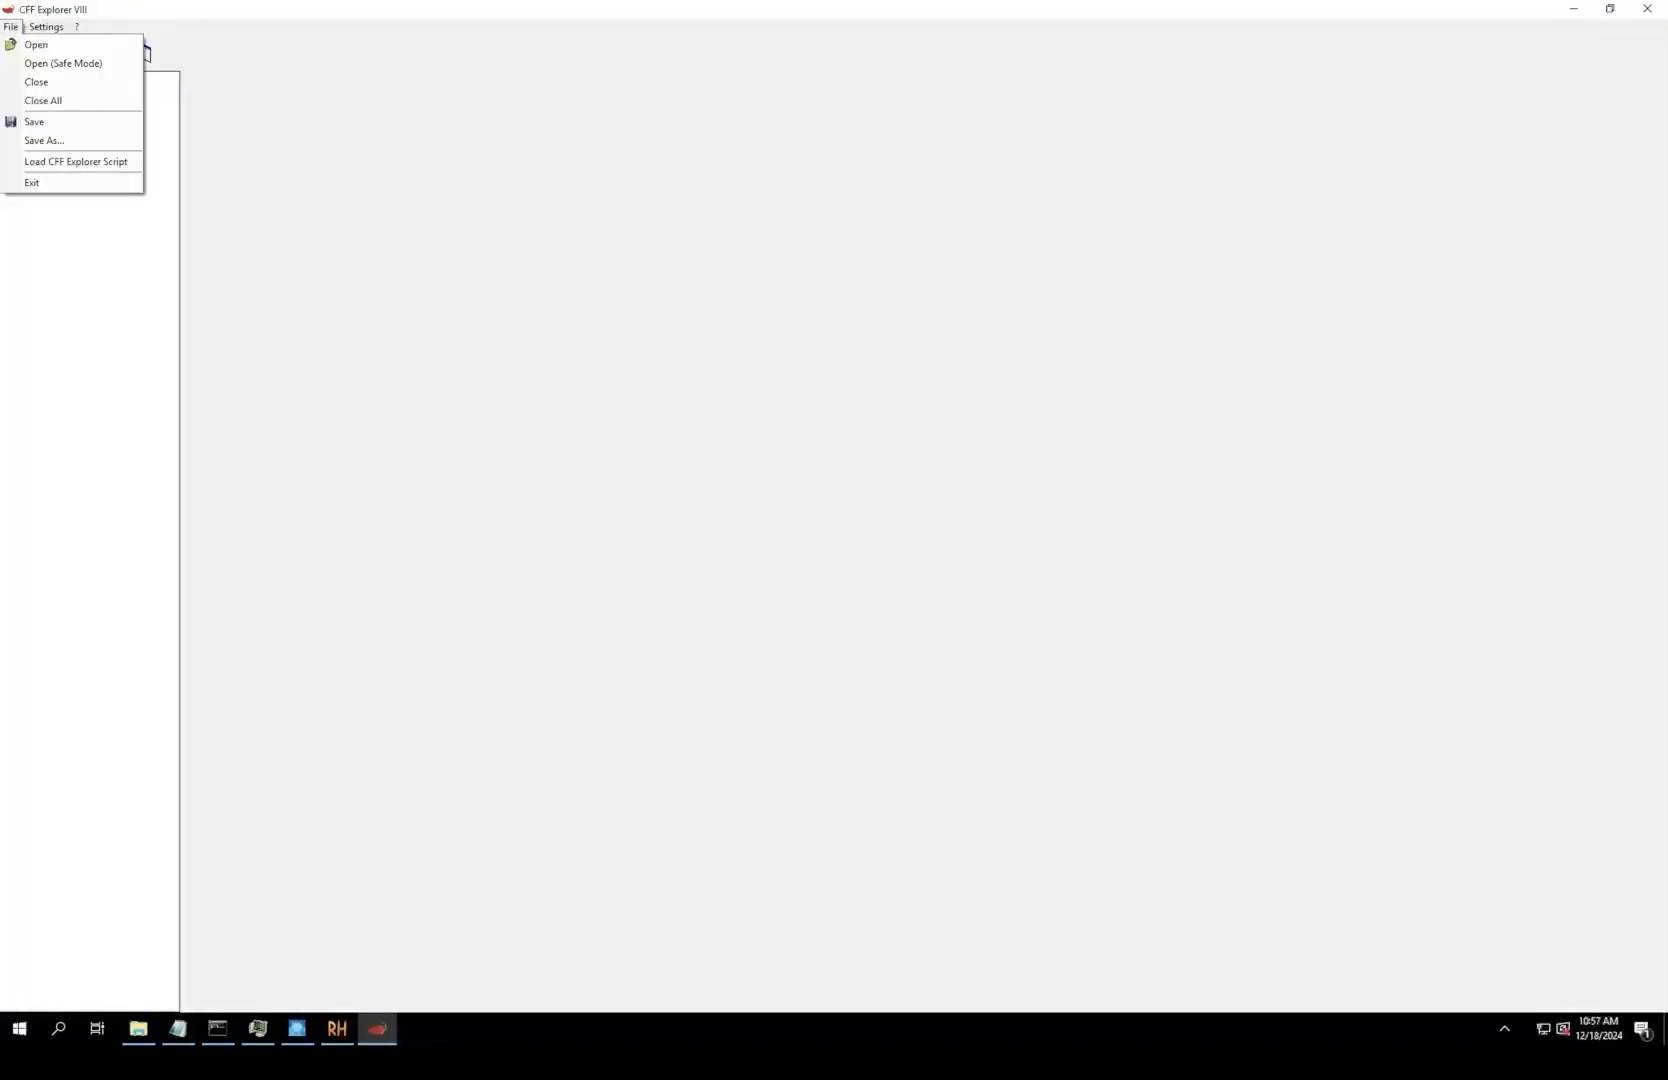
{"action": "left_click", "coordinate": [140, 45]}
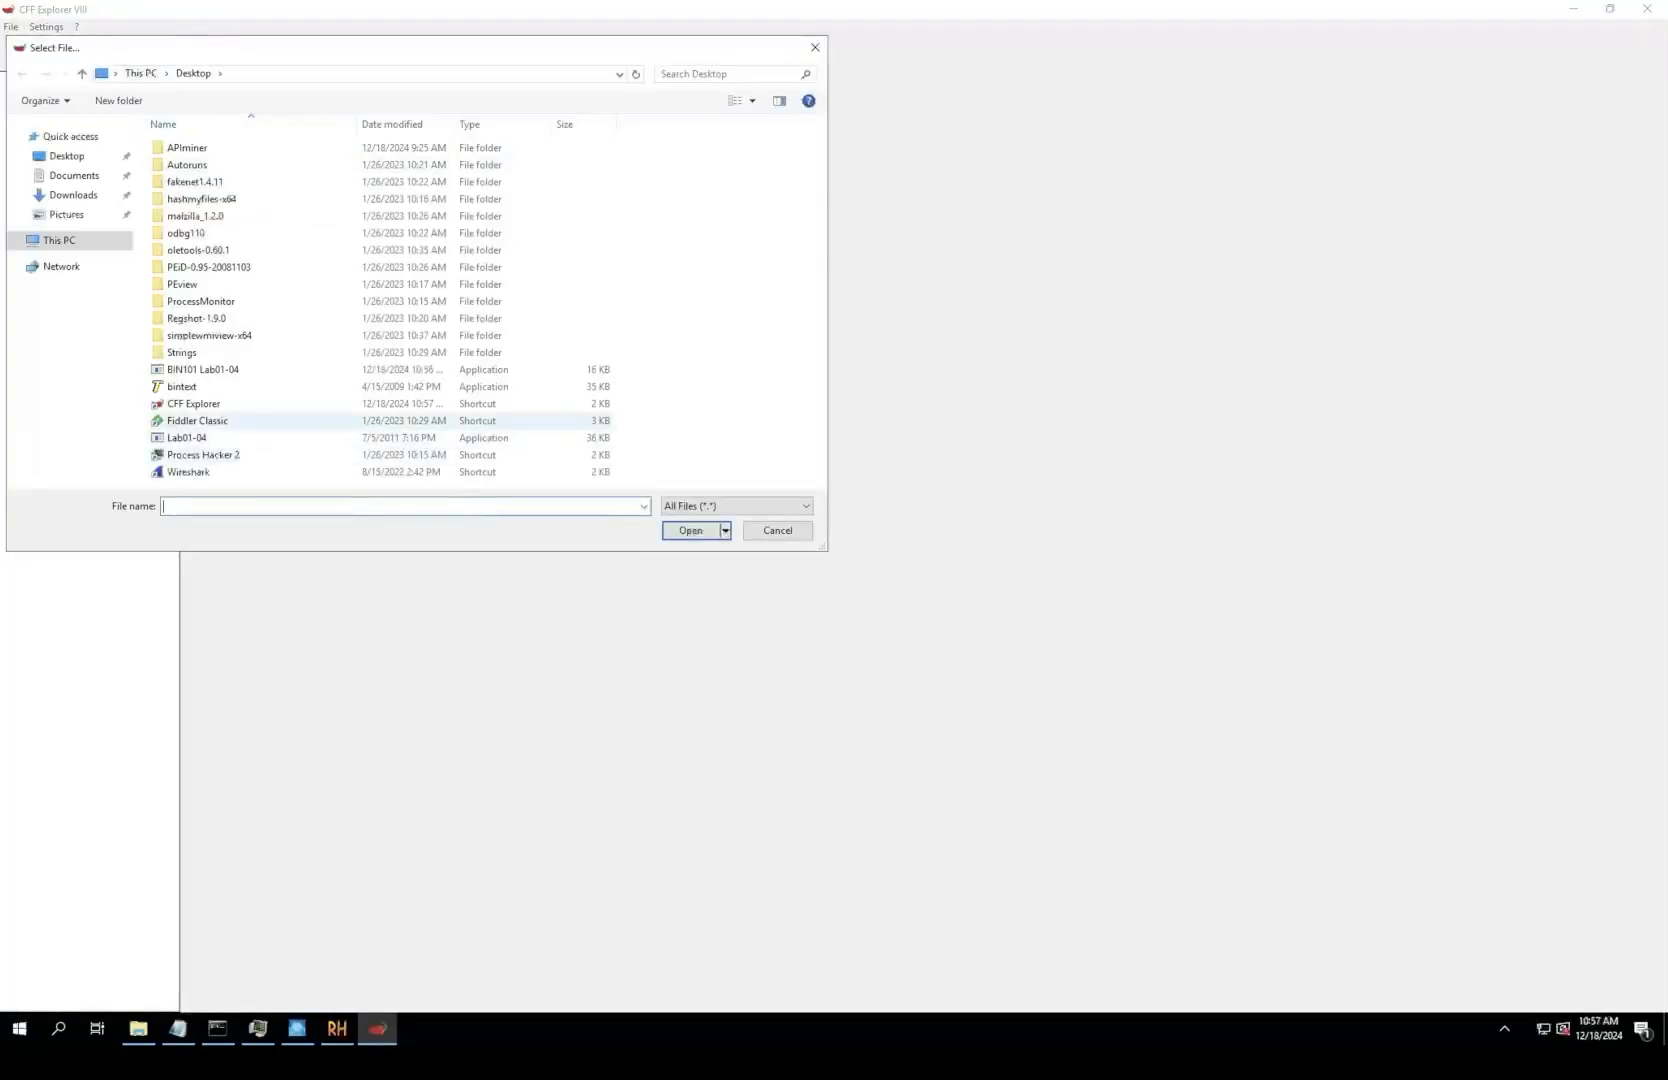
{"action": "double_click", "coordinate": [203, 369]}
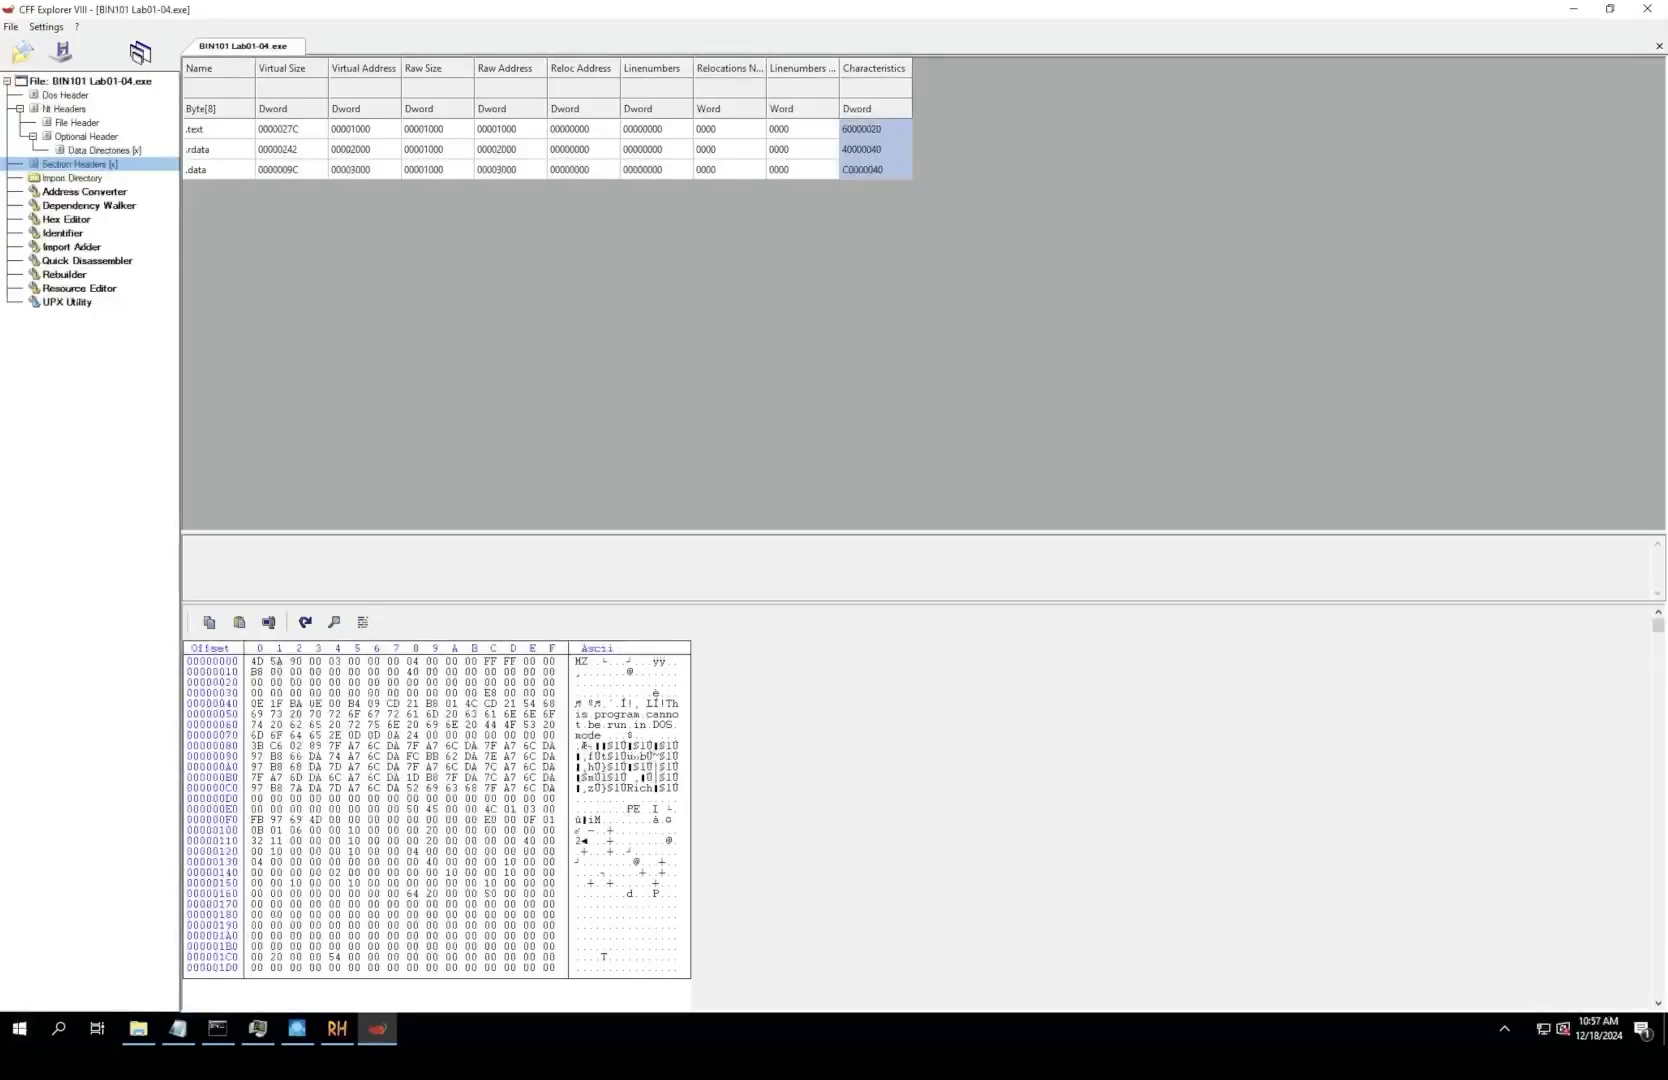
Step: Inspect the extracted executable's dependencies in Dependency Walker, viewing the details of KERNEL32.dll, urlmon.dll, and MSVCRT.dll
{"action": "left_click", "coordinate": [88, 206]}
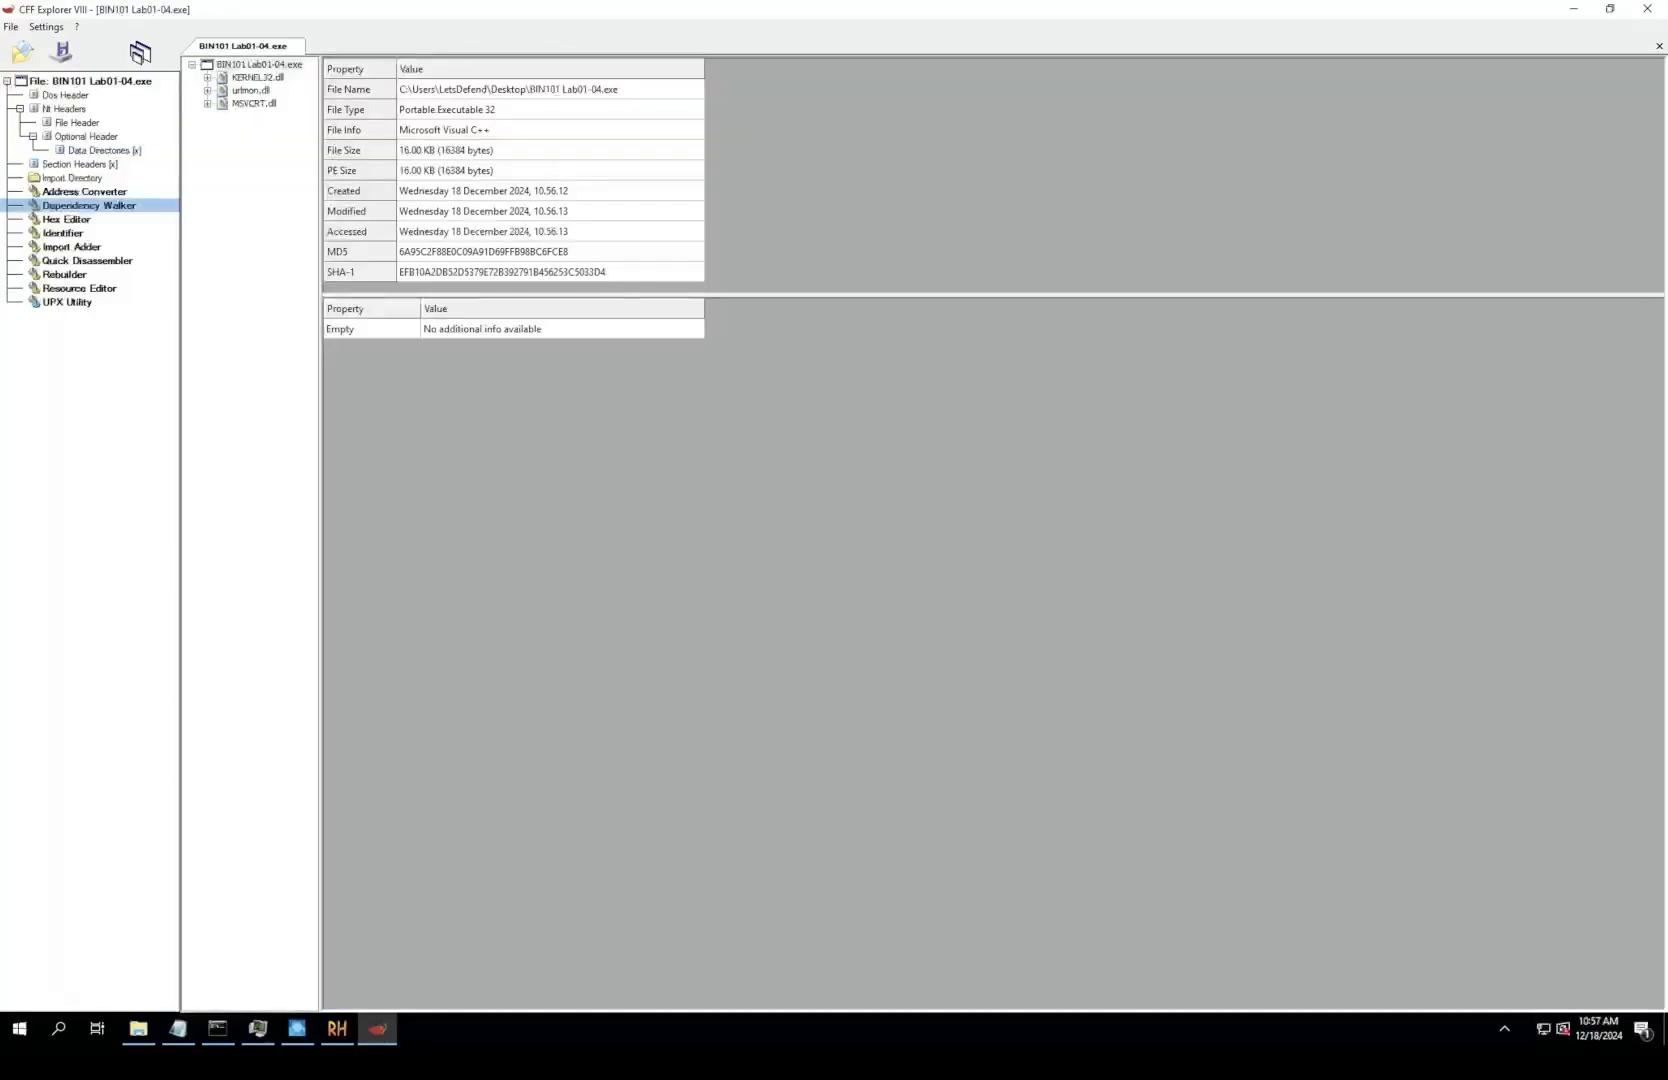
{"action": "left_click", "coordinate": [207, 78]}
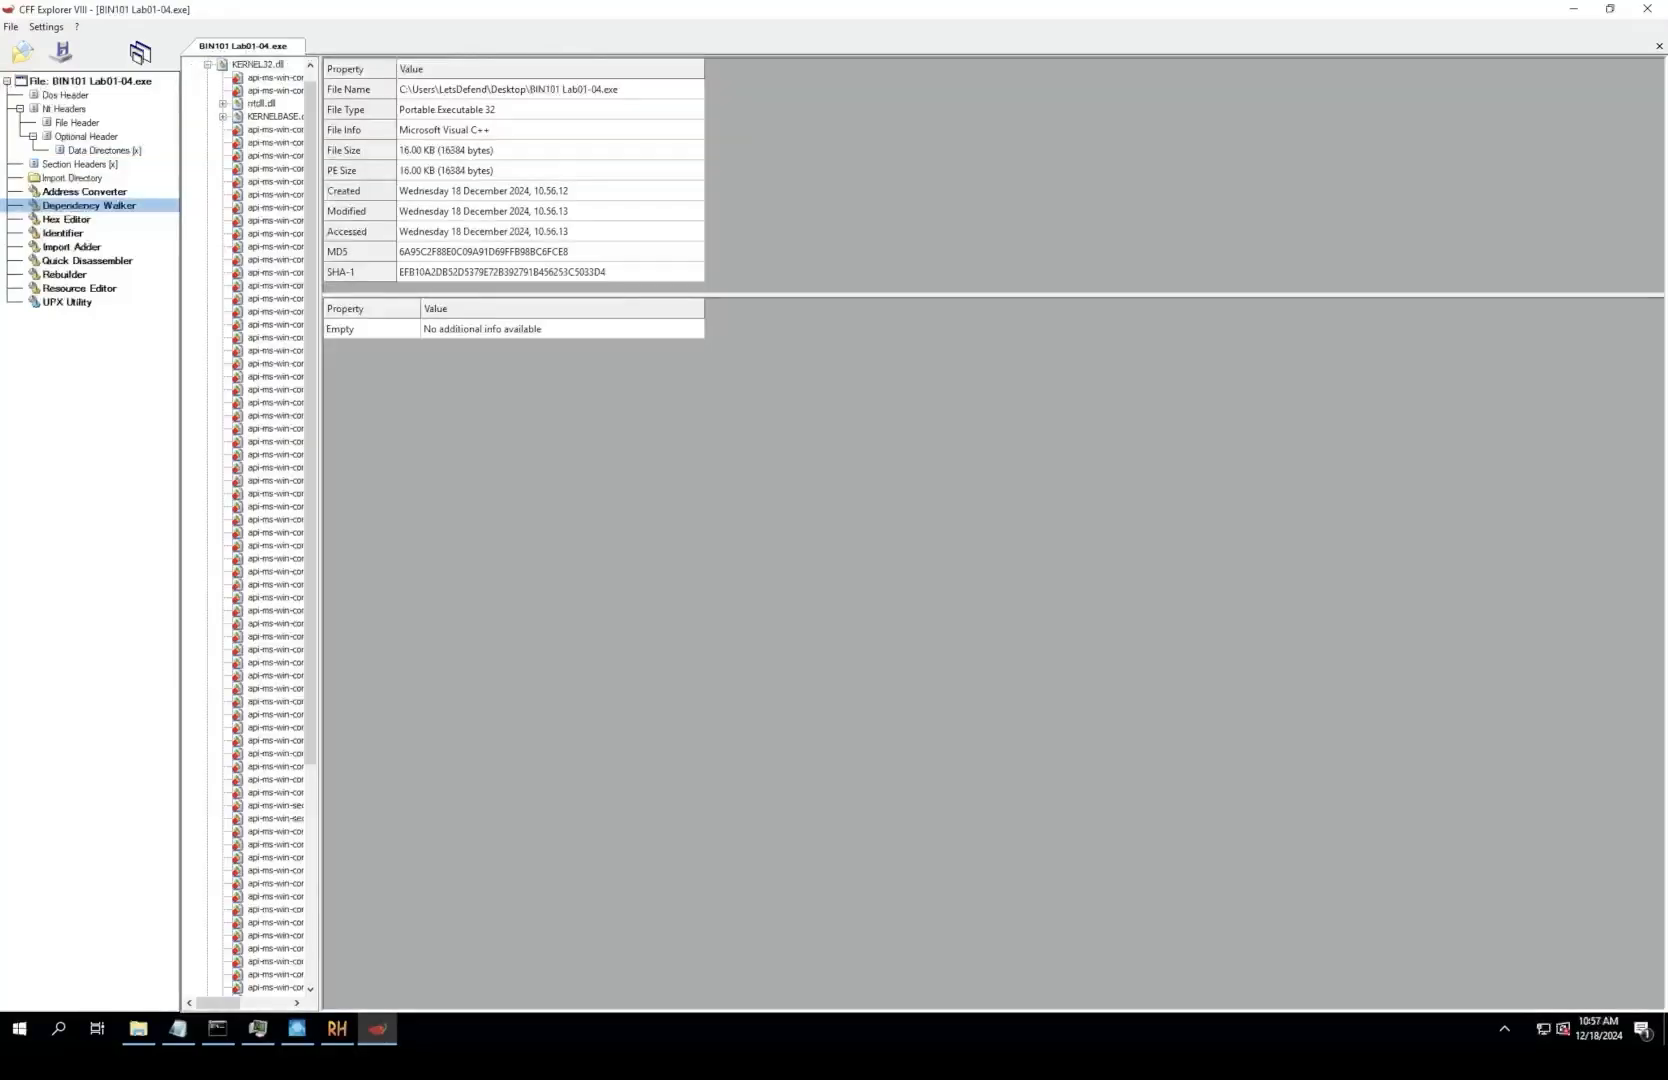
{"action": "left_click", "coordinate": [258, 65]}
{"action": "left_click", "coordinate": [208, 65]}
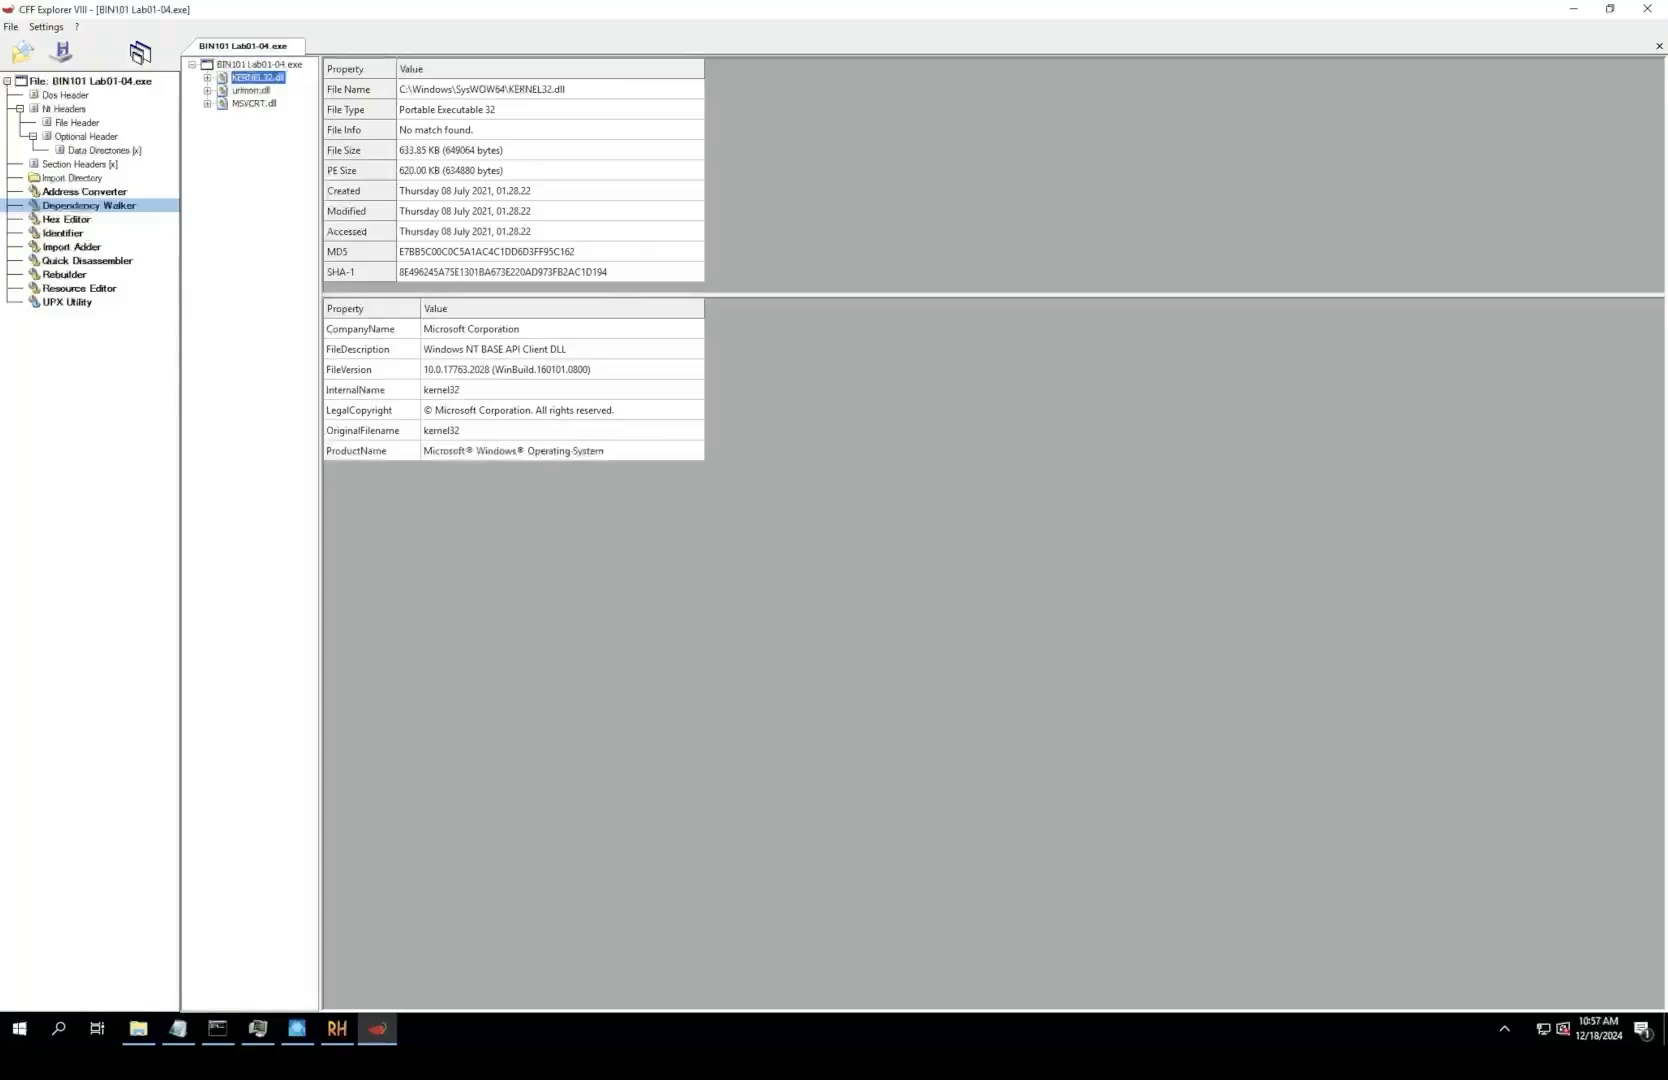
{"action": "left_click", "coordinate": [252, 91]}
{"action": "left_click", "coordinate": [254, 104]}
Step: Open the executable's Import Directory and examine each function imported from KERNEL32.dll, leaving the entries unedited
{"action": "left_click", "coordinate": [72, 178]}
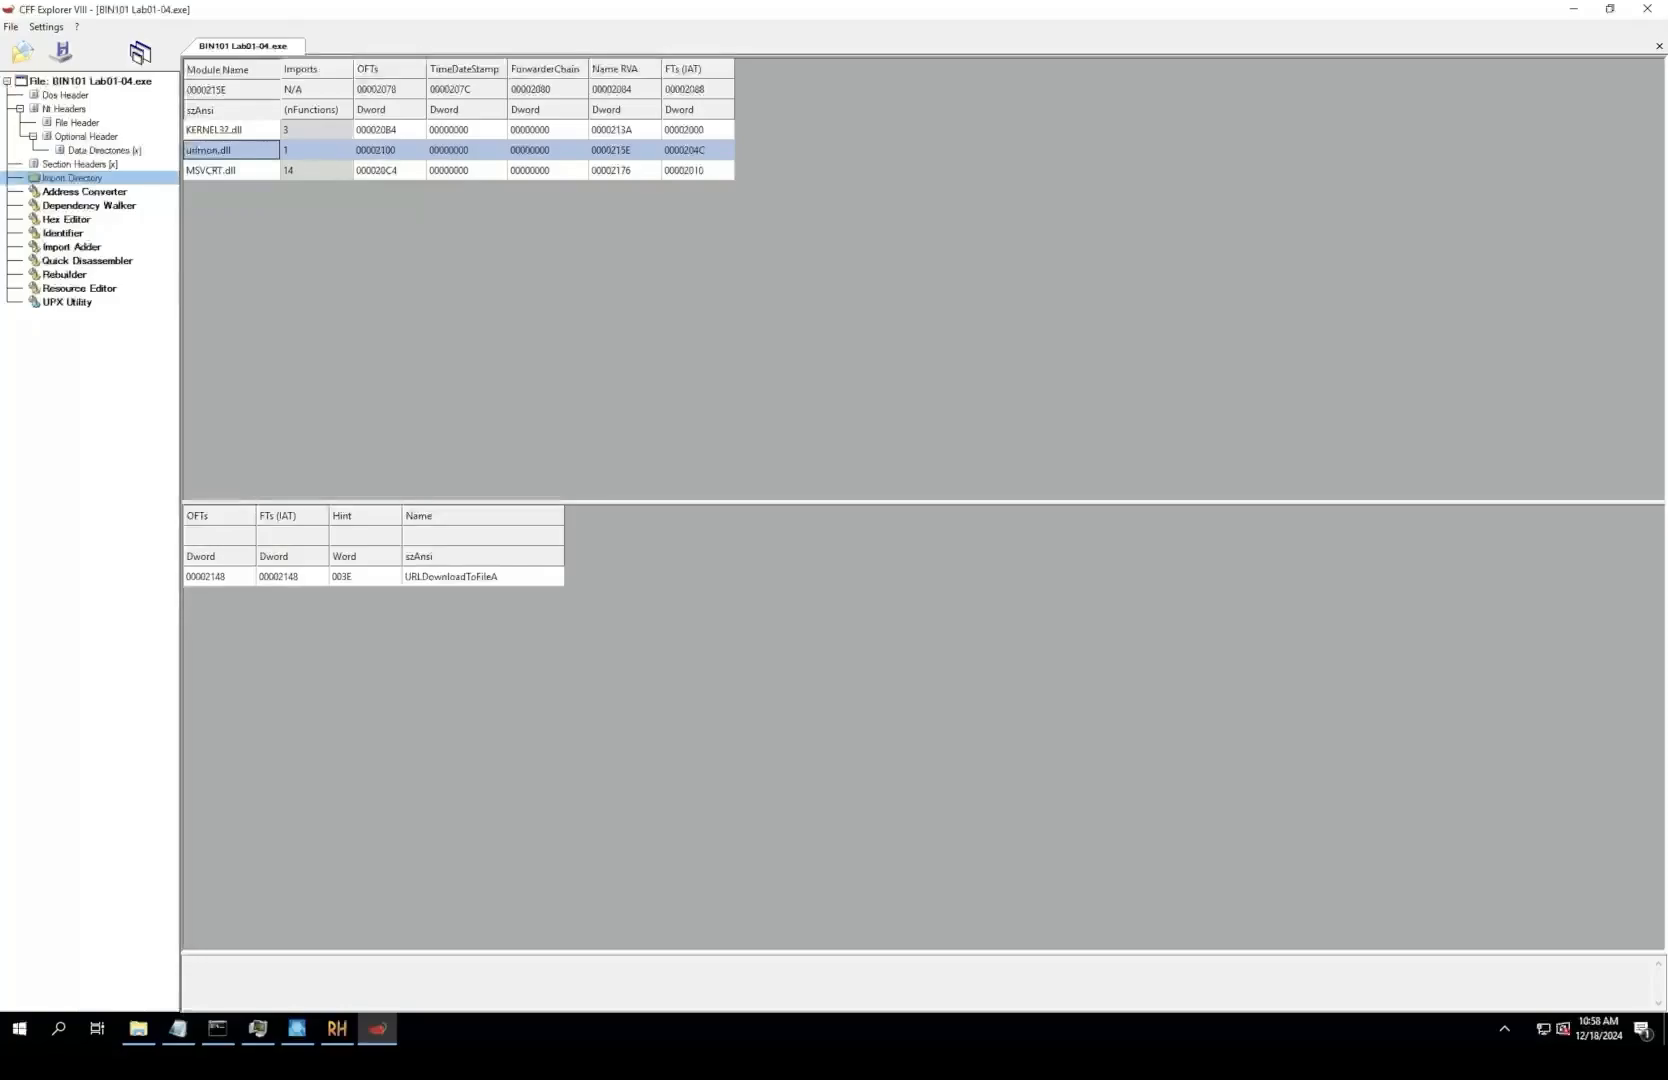
{"action": "left_click", "coordinate": [222, 130]}
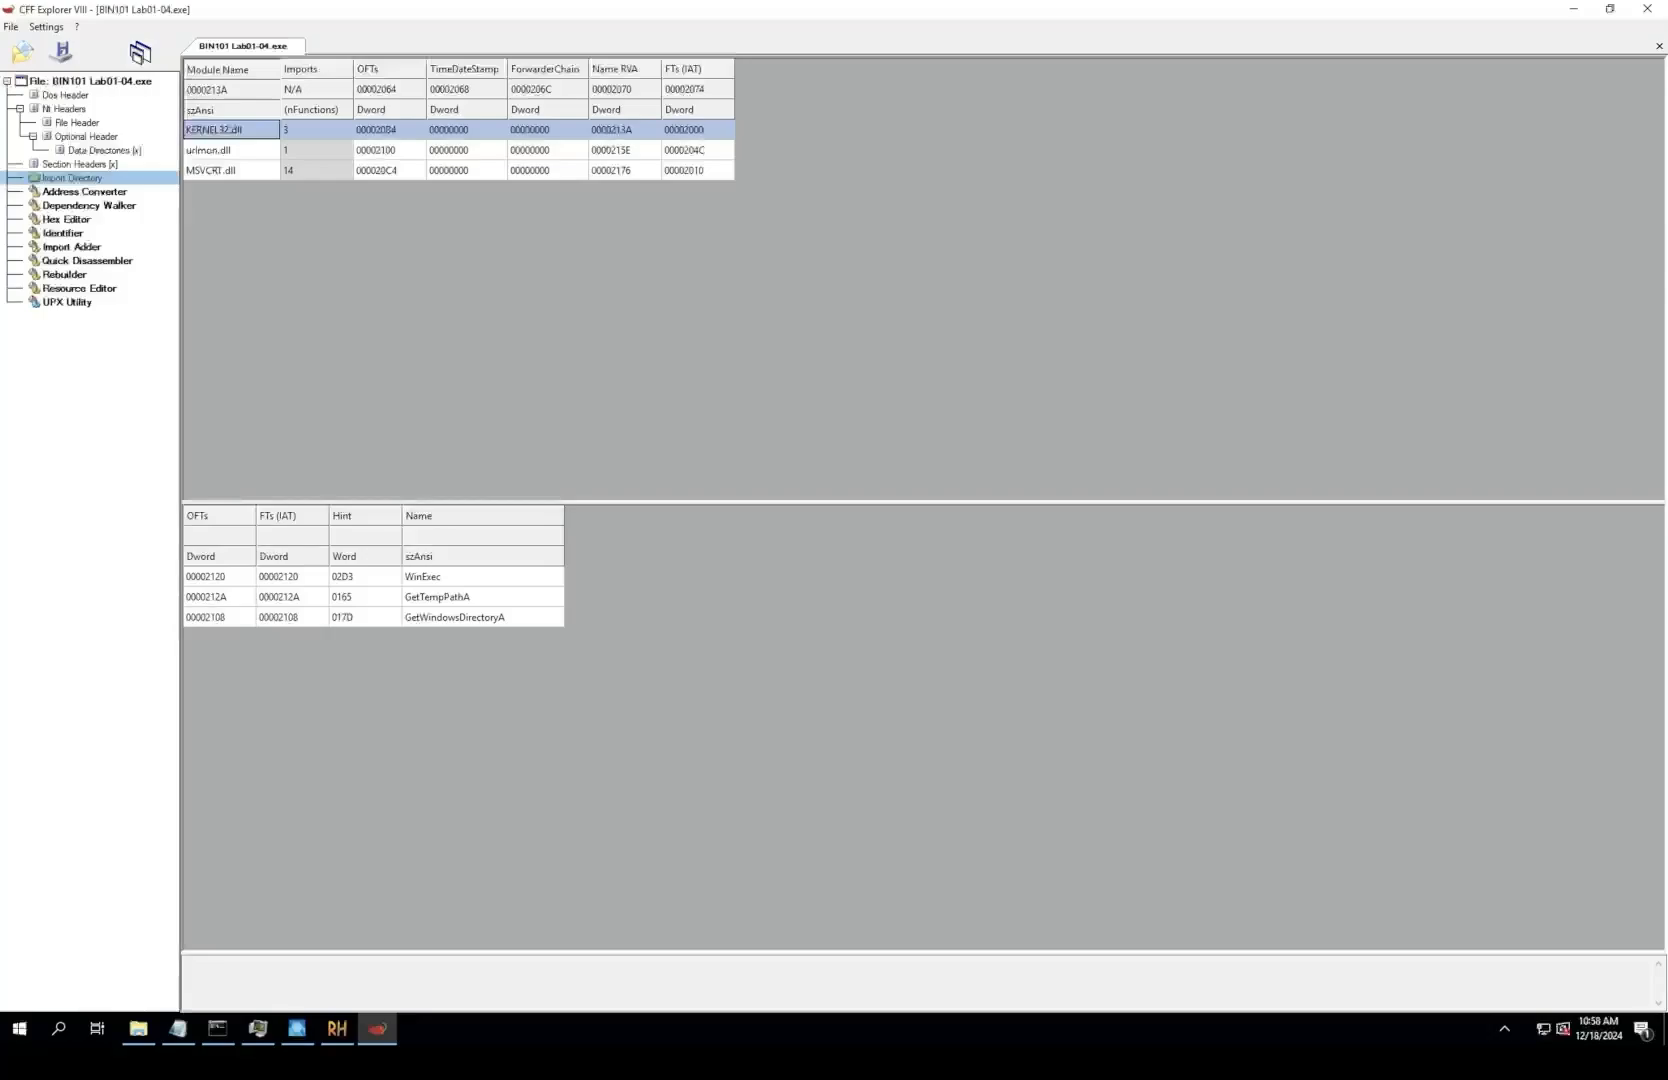
{"action": "left_click", "coordinate": [222, 129]}
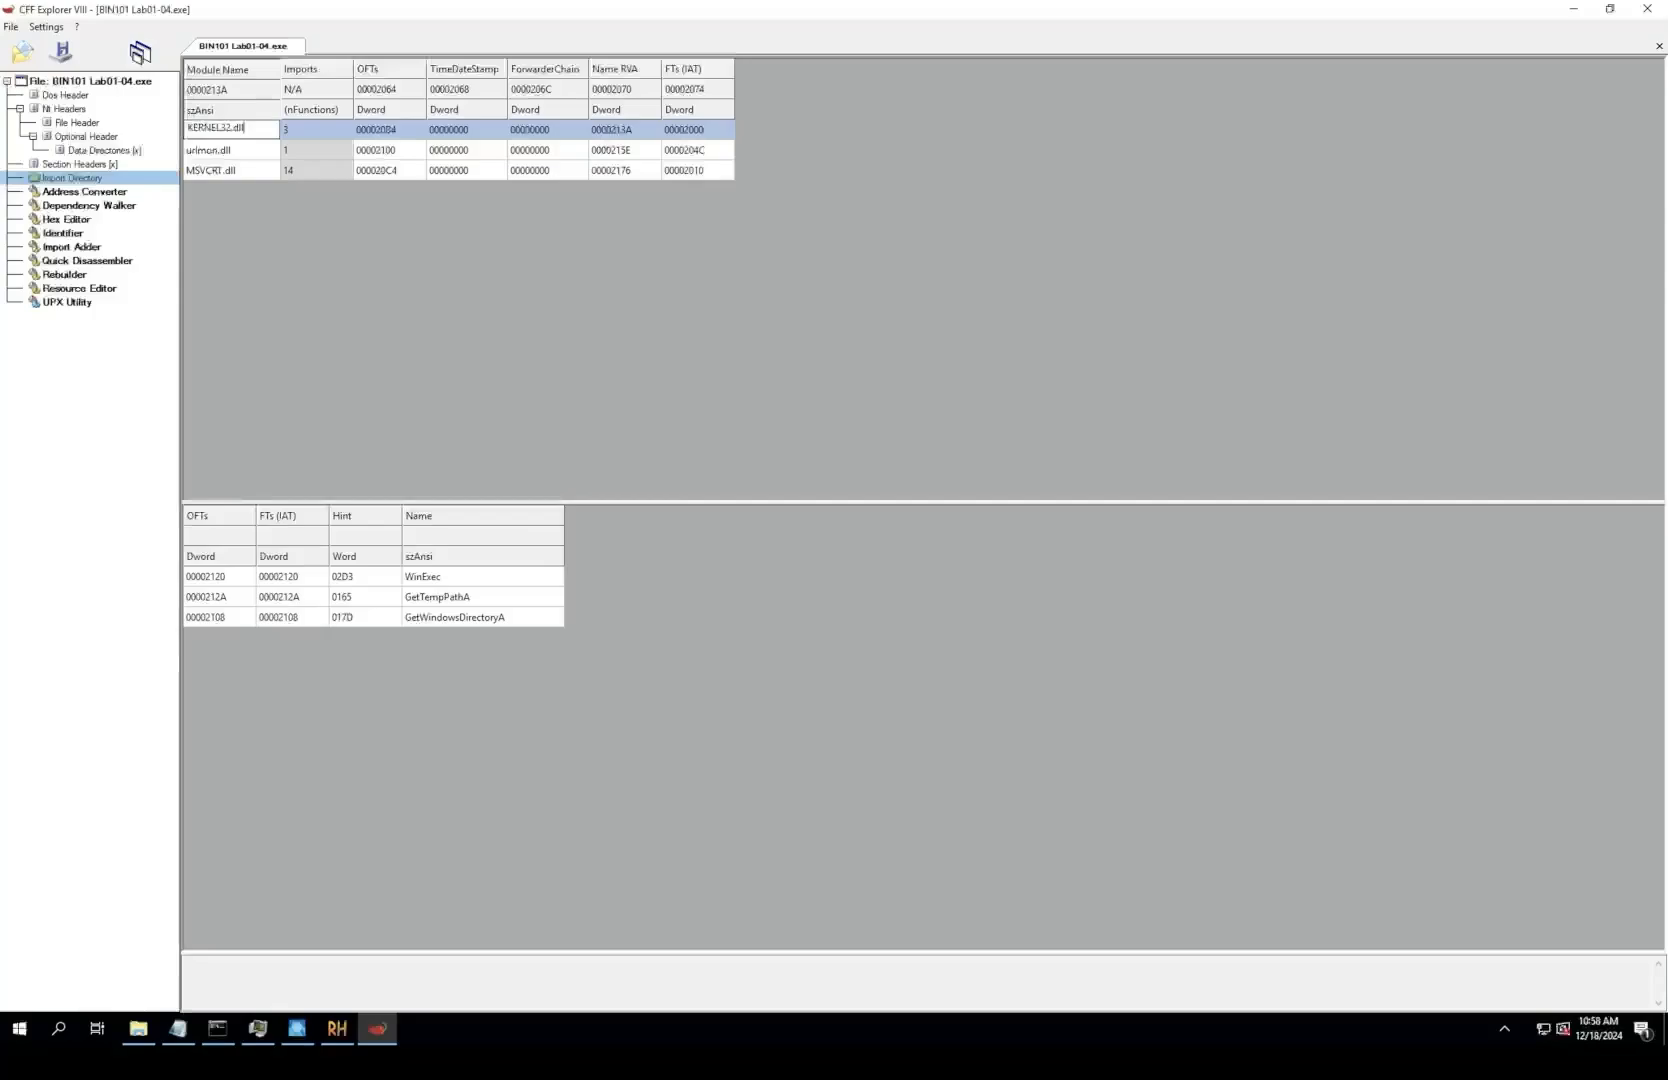
{"action": "key", "text": "Down"}
{"action": "key", "text": "Up"}
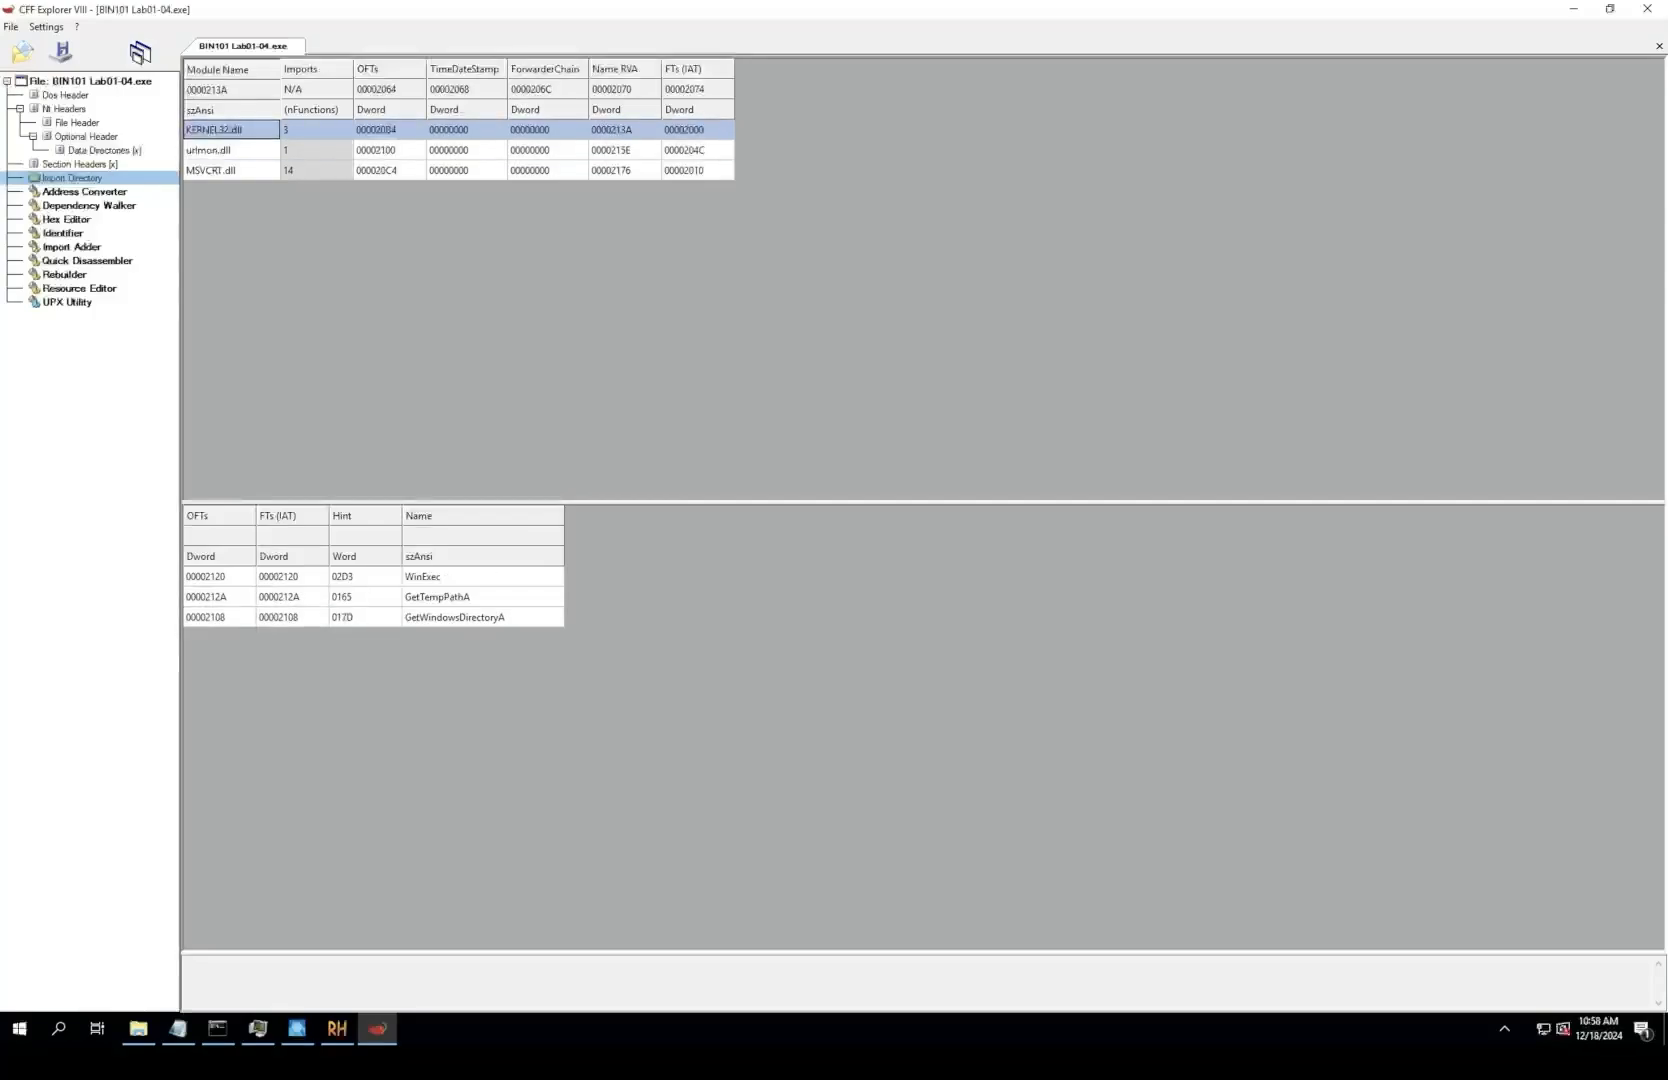
{"action": "left_click", "coordinate": [440, 577]}
{"action": "left_click", "coordinate": [440, 597]}
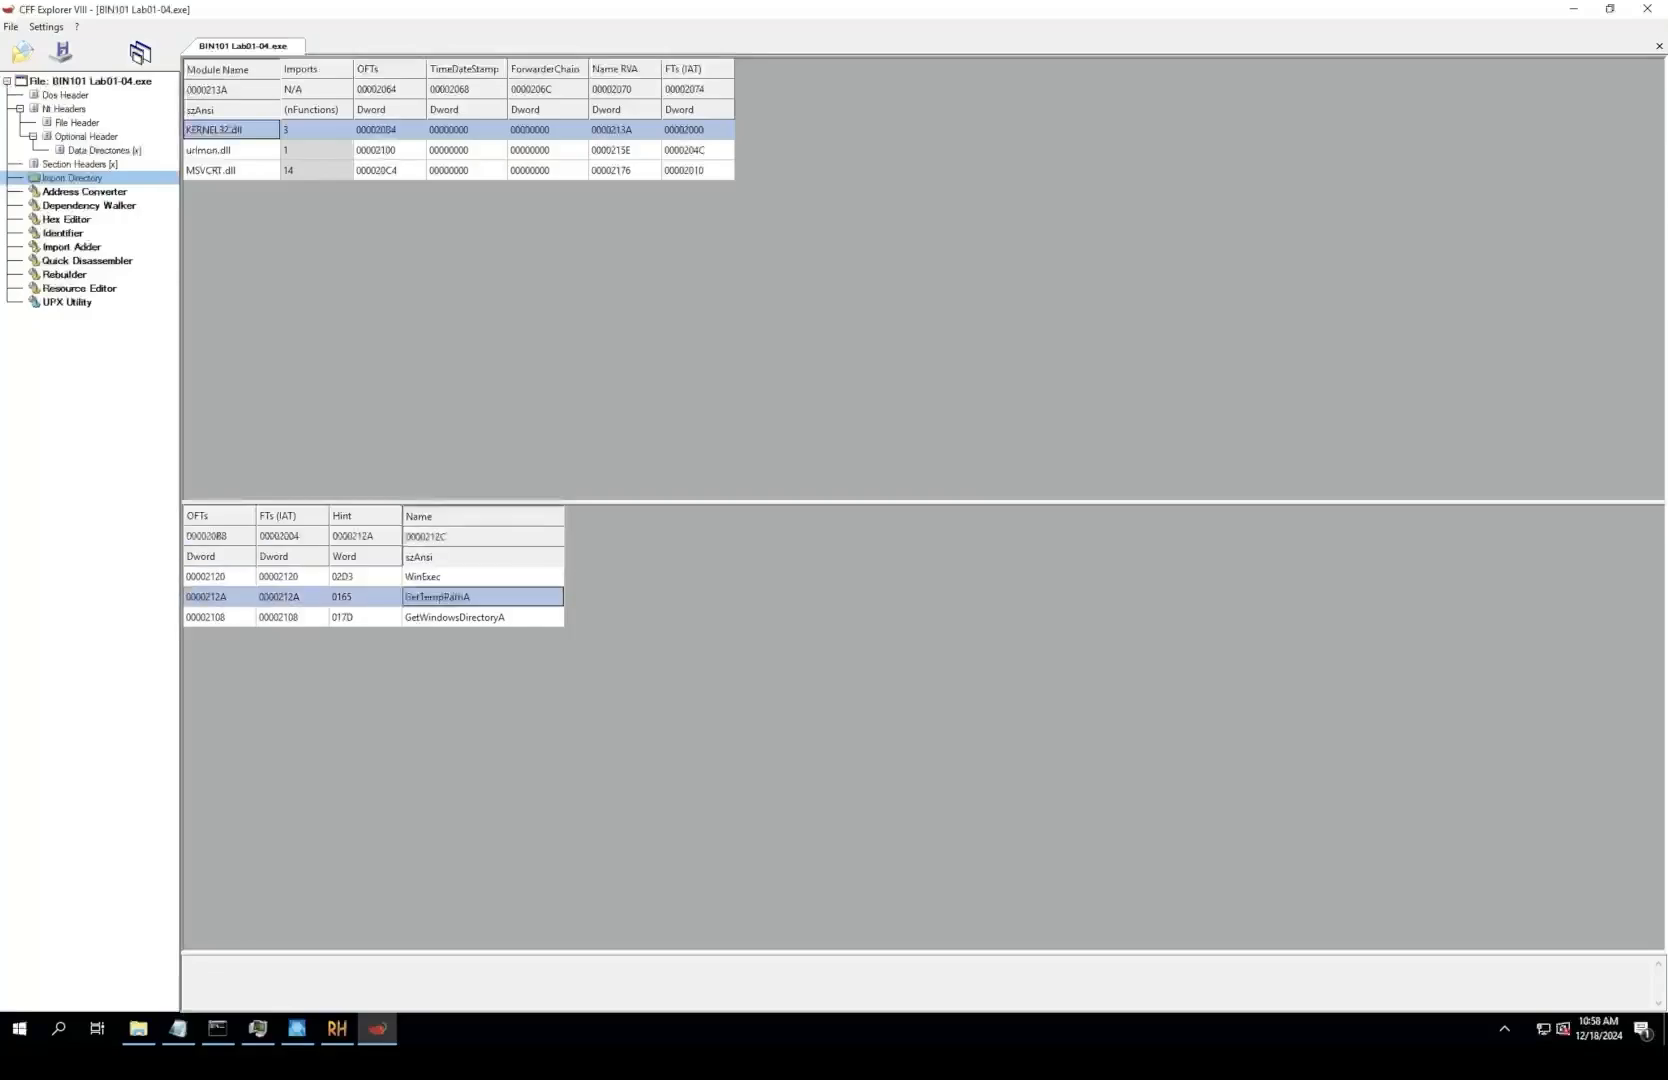
{"action": "left_click", "coordinate": [454, 617]}
{"action": "left_click", "coordinate": [440, 577]}
{"action": "left_click", "coordinate": [440, 577]}
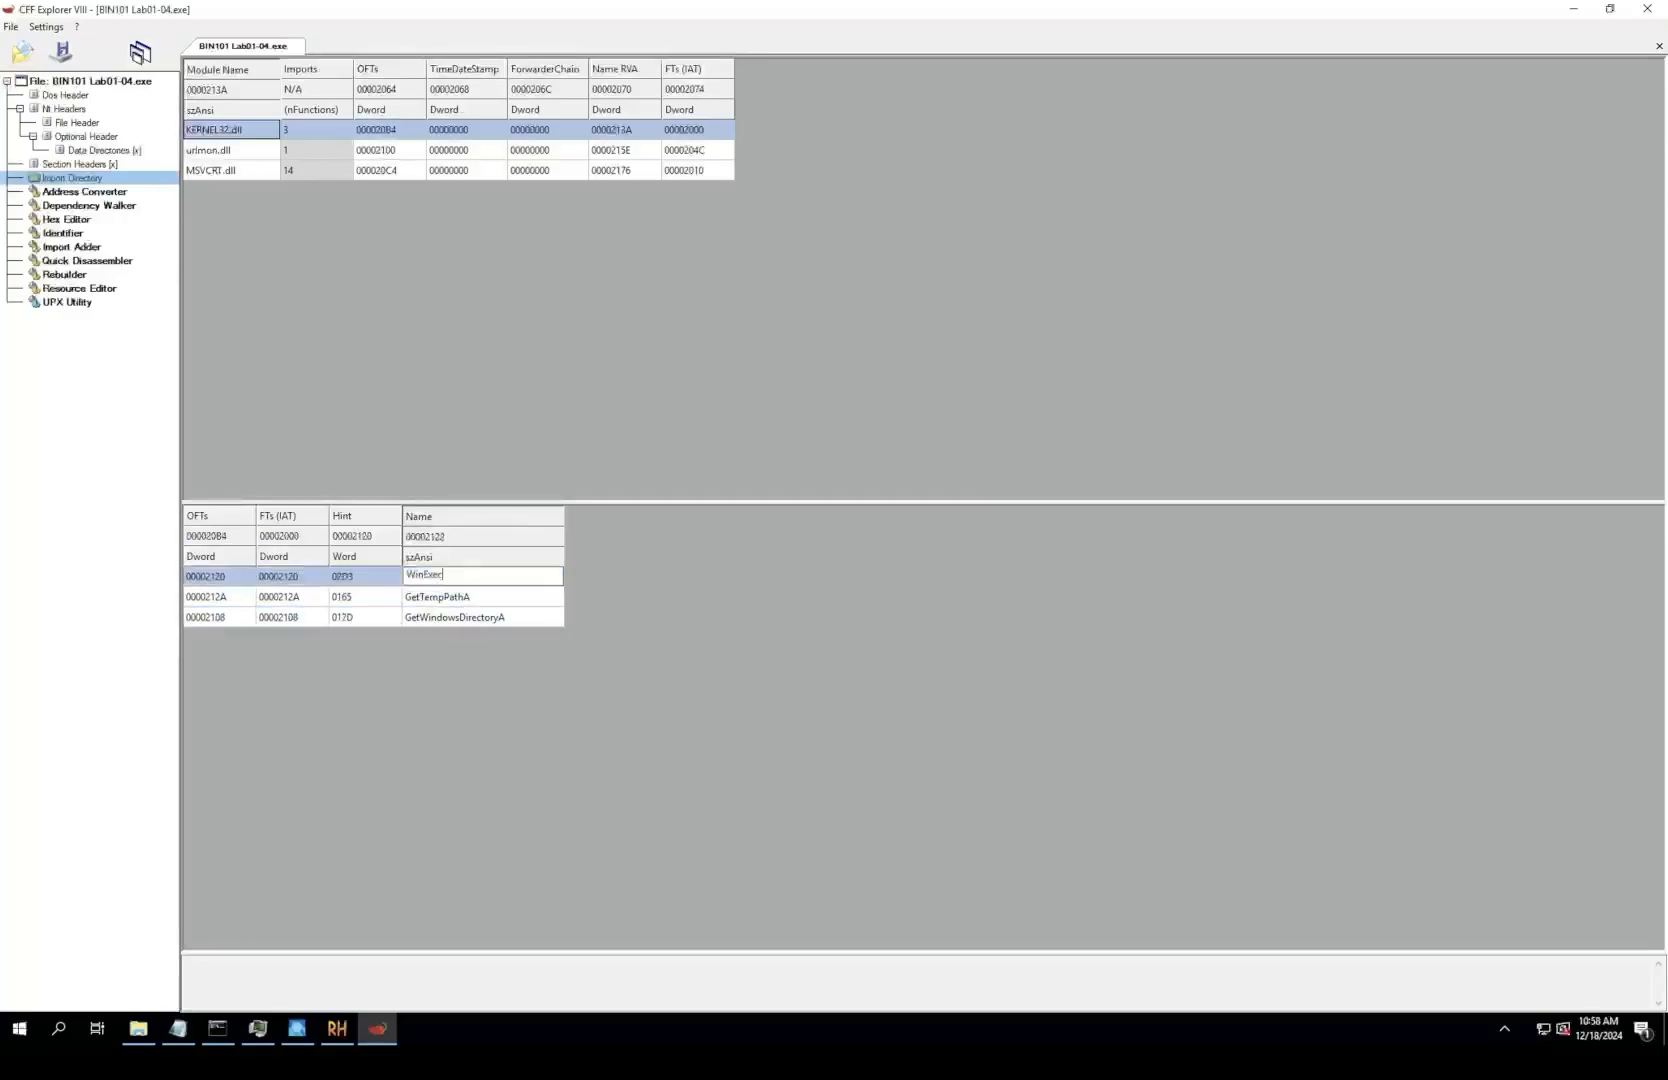
{"action": "key", "text": "Escape"}
{"action": "left_click", "coordinate": [440, 597]}
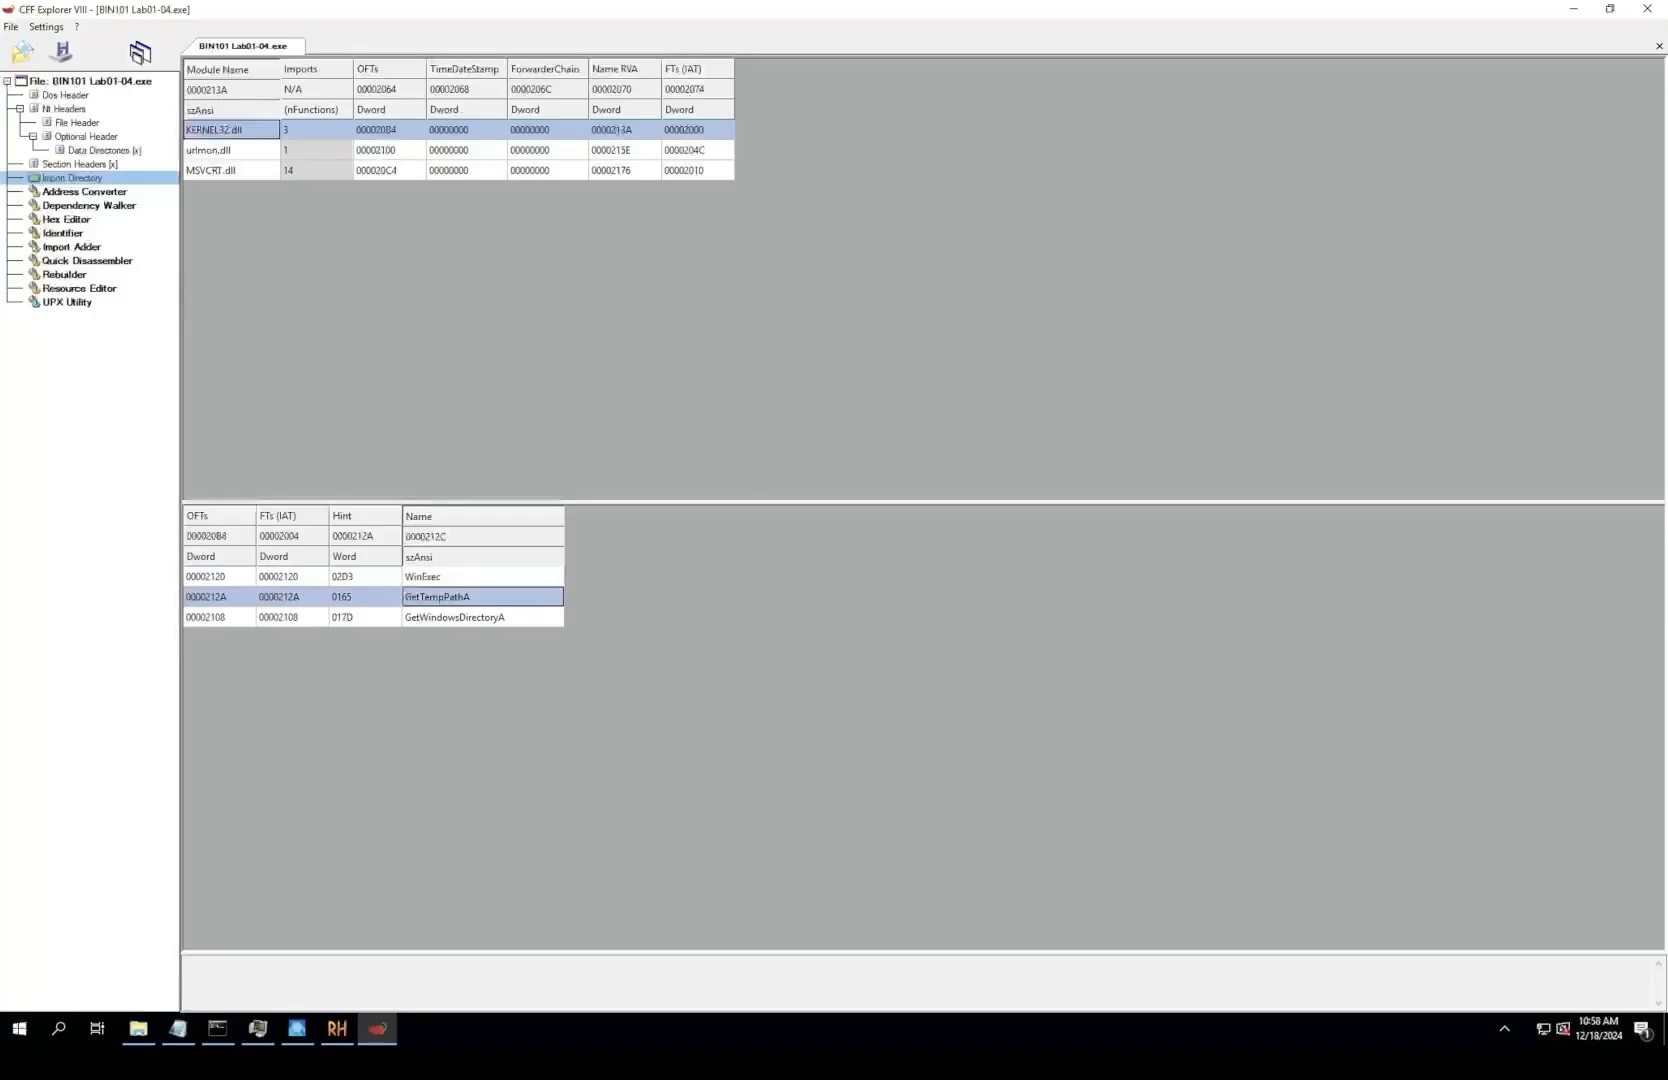
Step: Compare the functions imported from urlmon.dll and MSVCRT.dll with those from KERNEL32.dll
{"action": "left_click", "coordinate": [215, 150]}
{"action": "left_click", "coordinate": [215, 171]}
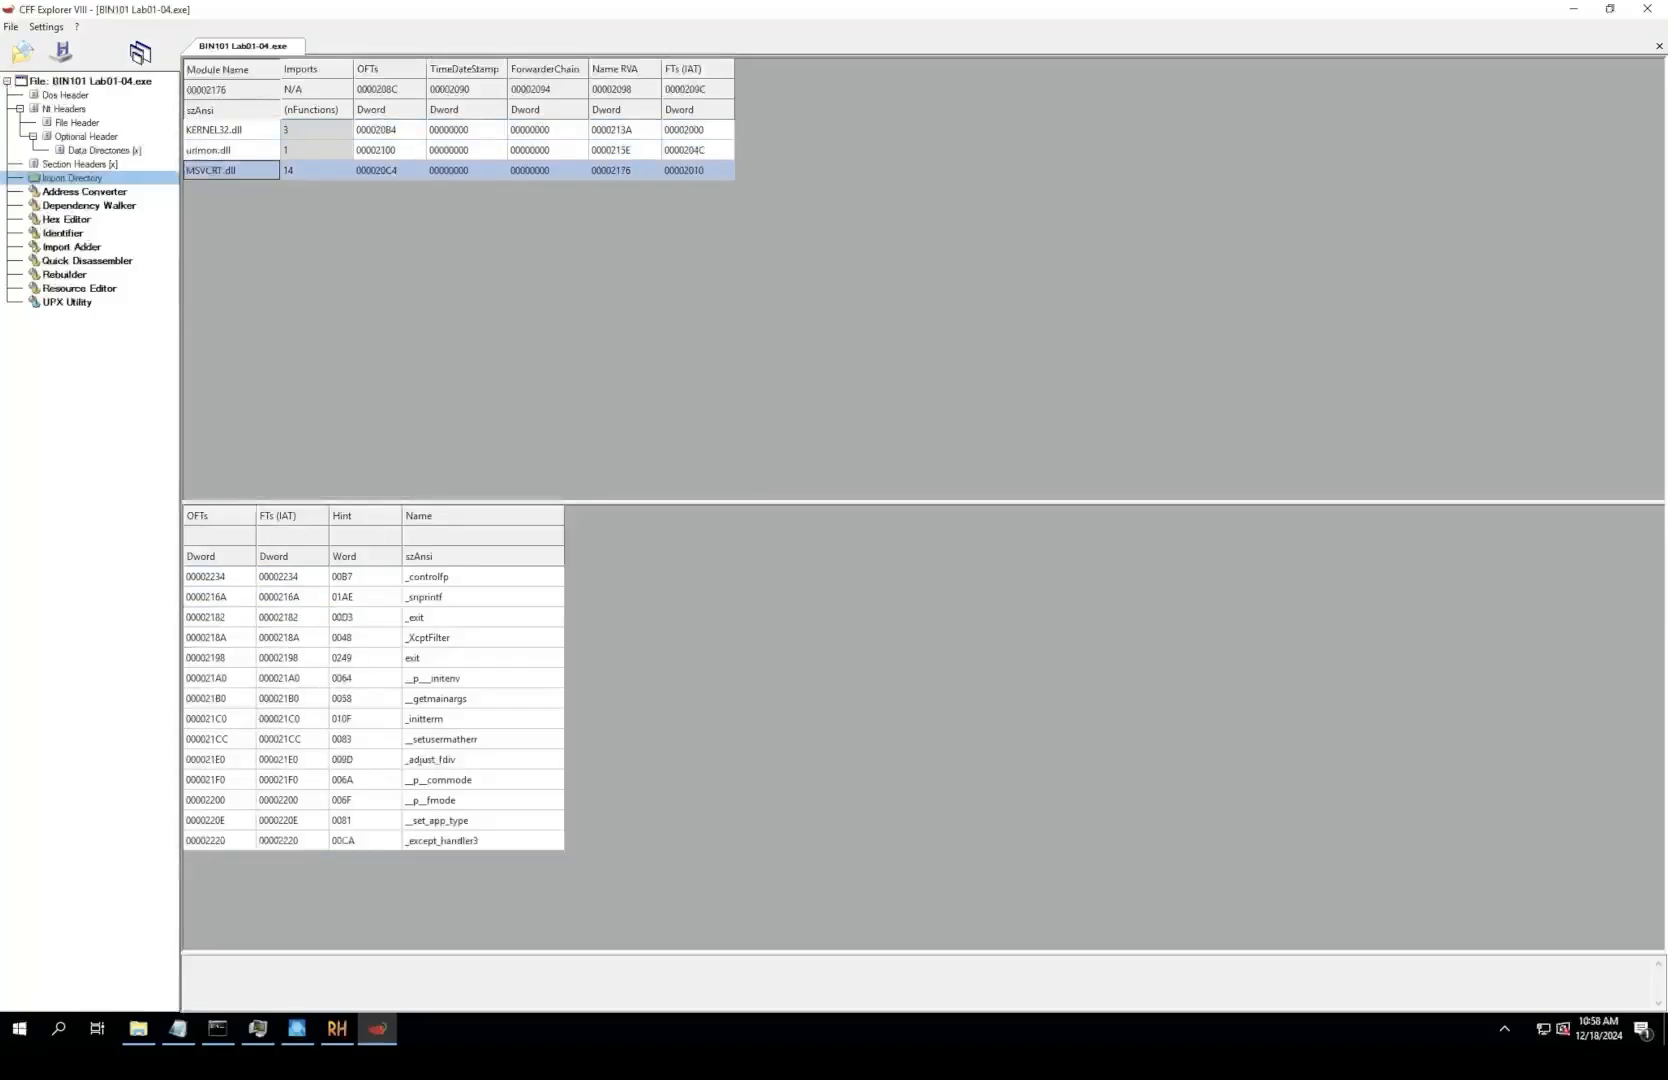
{"action": "left_click", "coordinate": [215, 150]}
{"action": "left_click", "coordinate": [210, 130]}
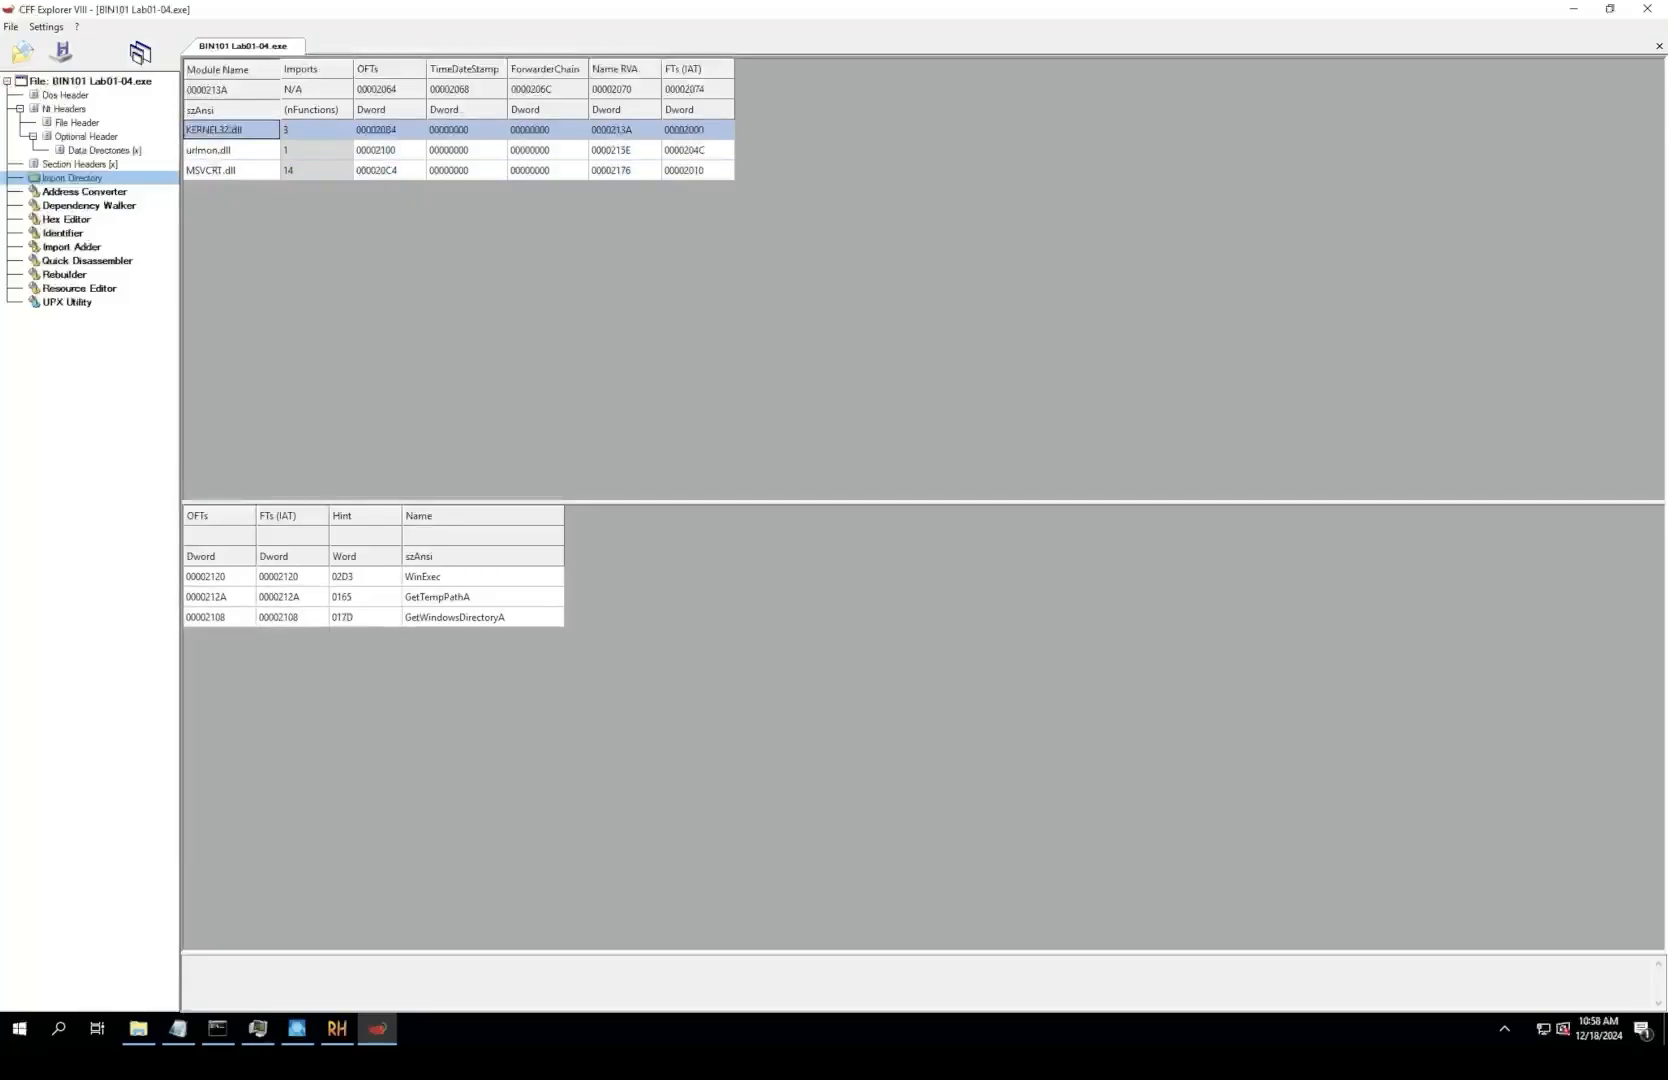
{"action": "left_click", "coordinate": [210, 150]}
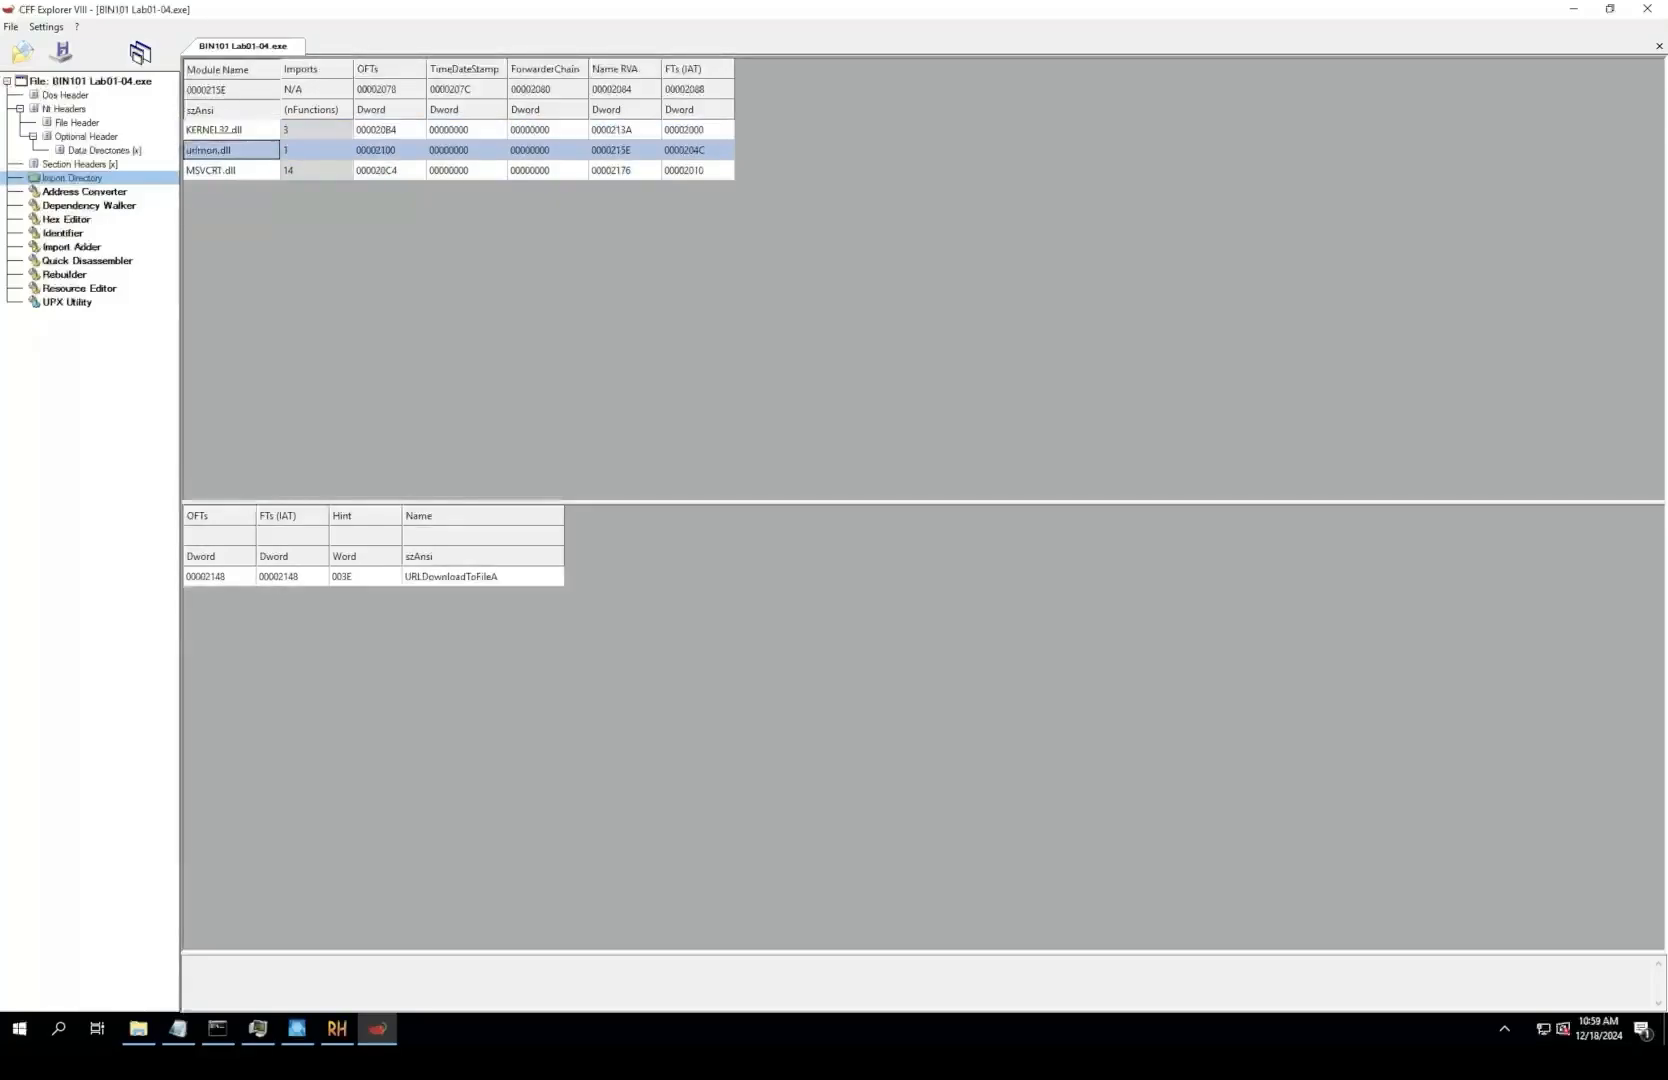
{"action": "left_click", "coordinate": [205, 130]}
{"action": "left_click", "coordinate": [212, 150]}
{"action": "left_click", "coordinate": [212, 130]}
{"action": "left_click", "coordinate": [195, 150]}
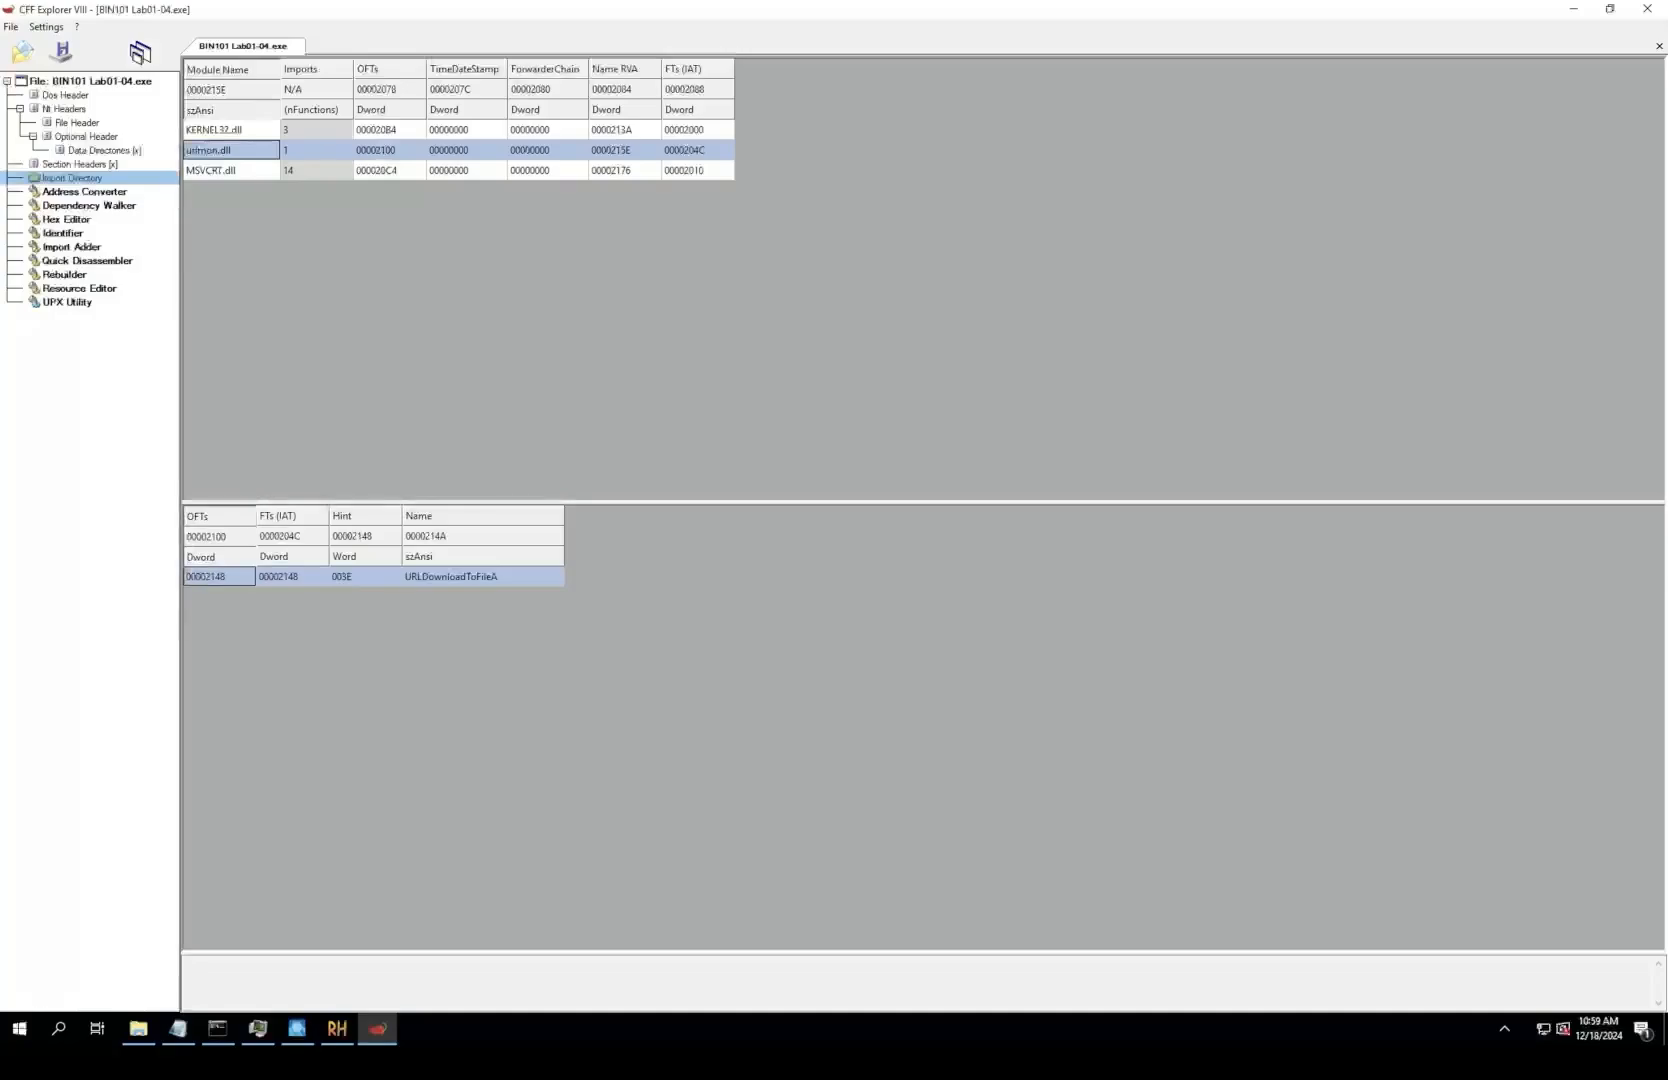
{"action": "left_click", "coordinate": [210, 130]}
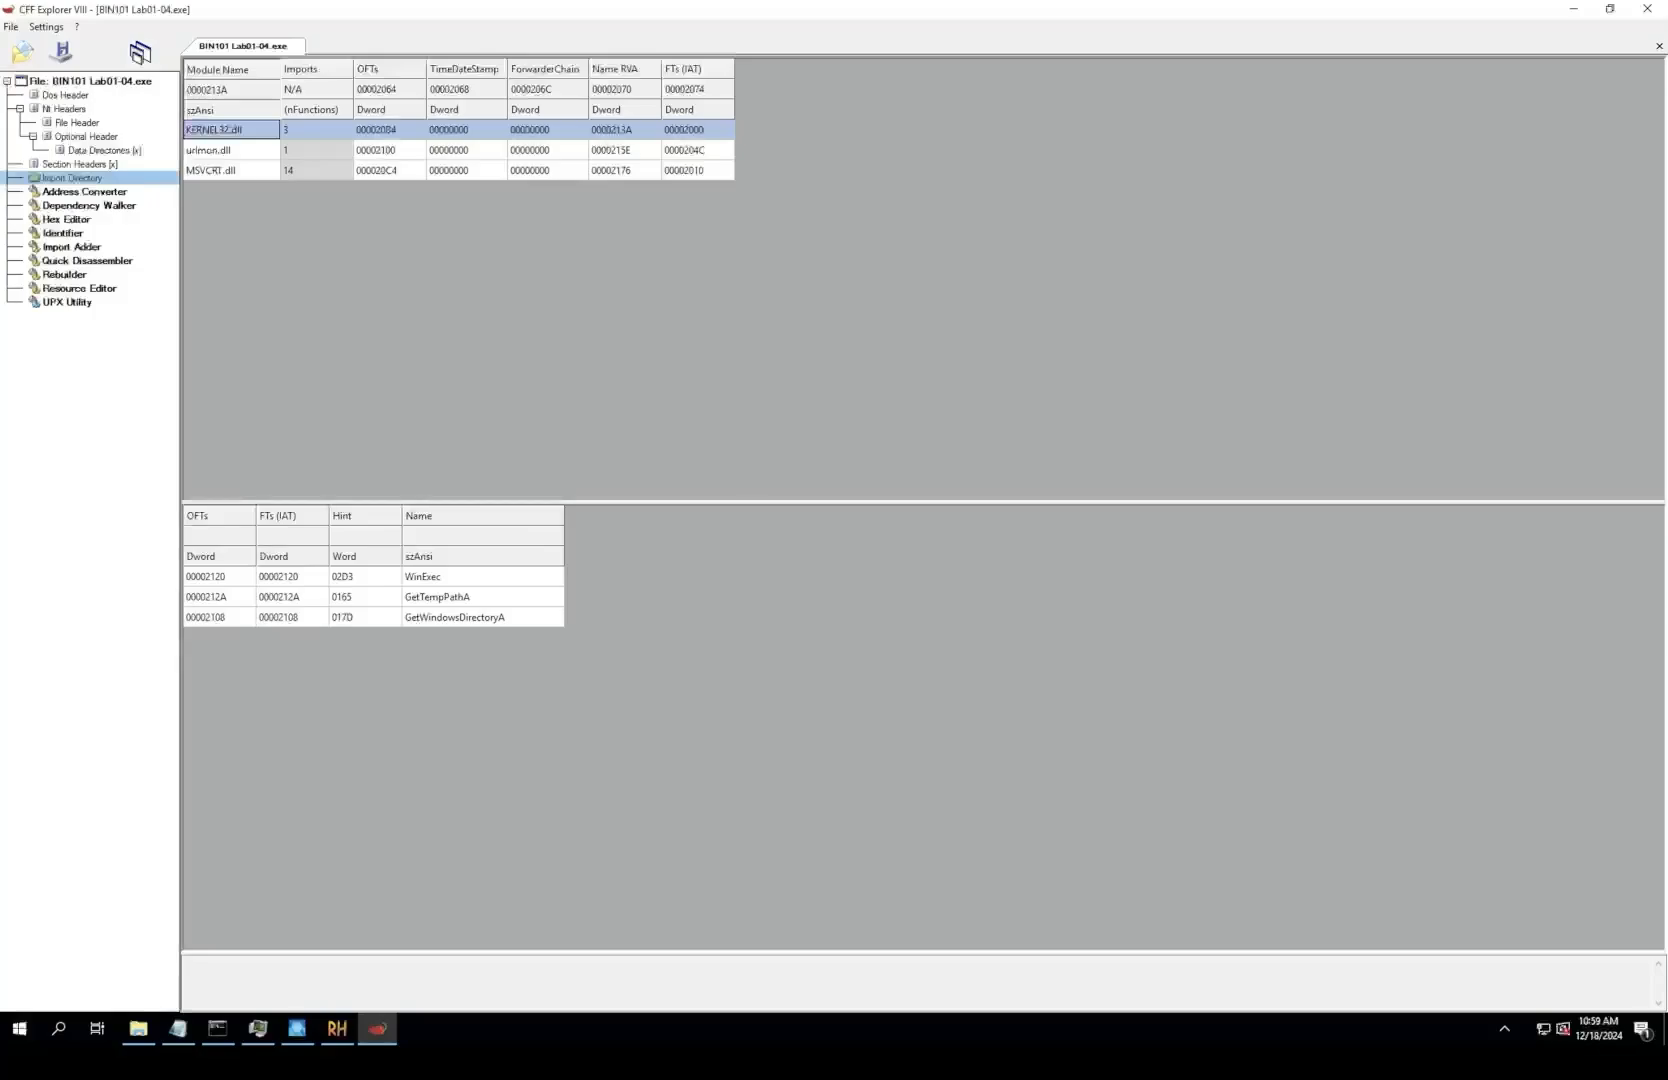
{"action": "left_click", "coordinate": [196, 150]}
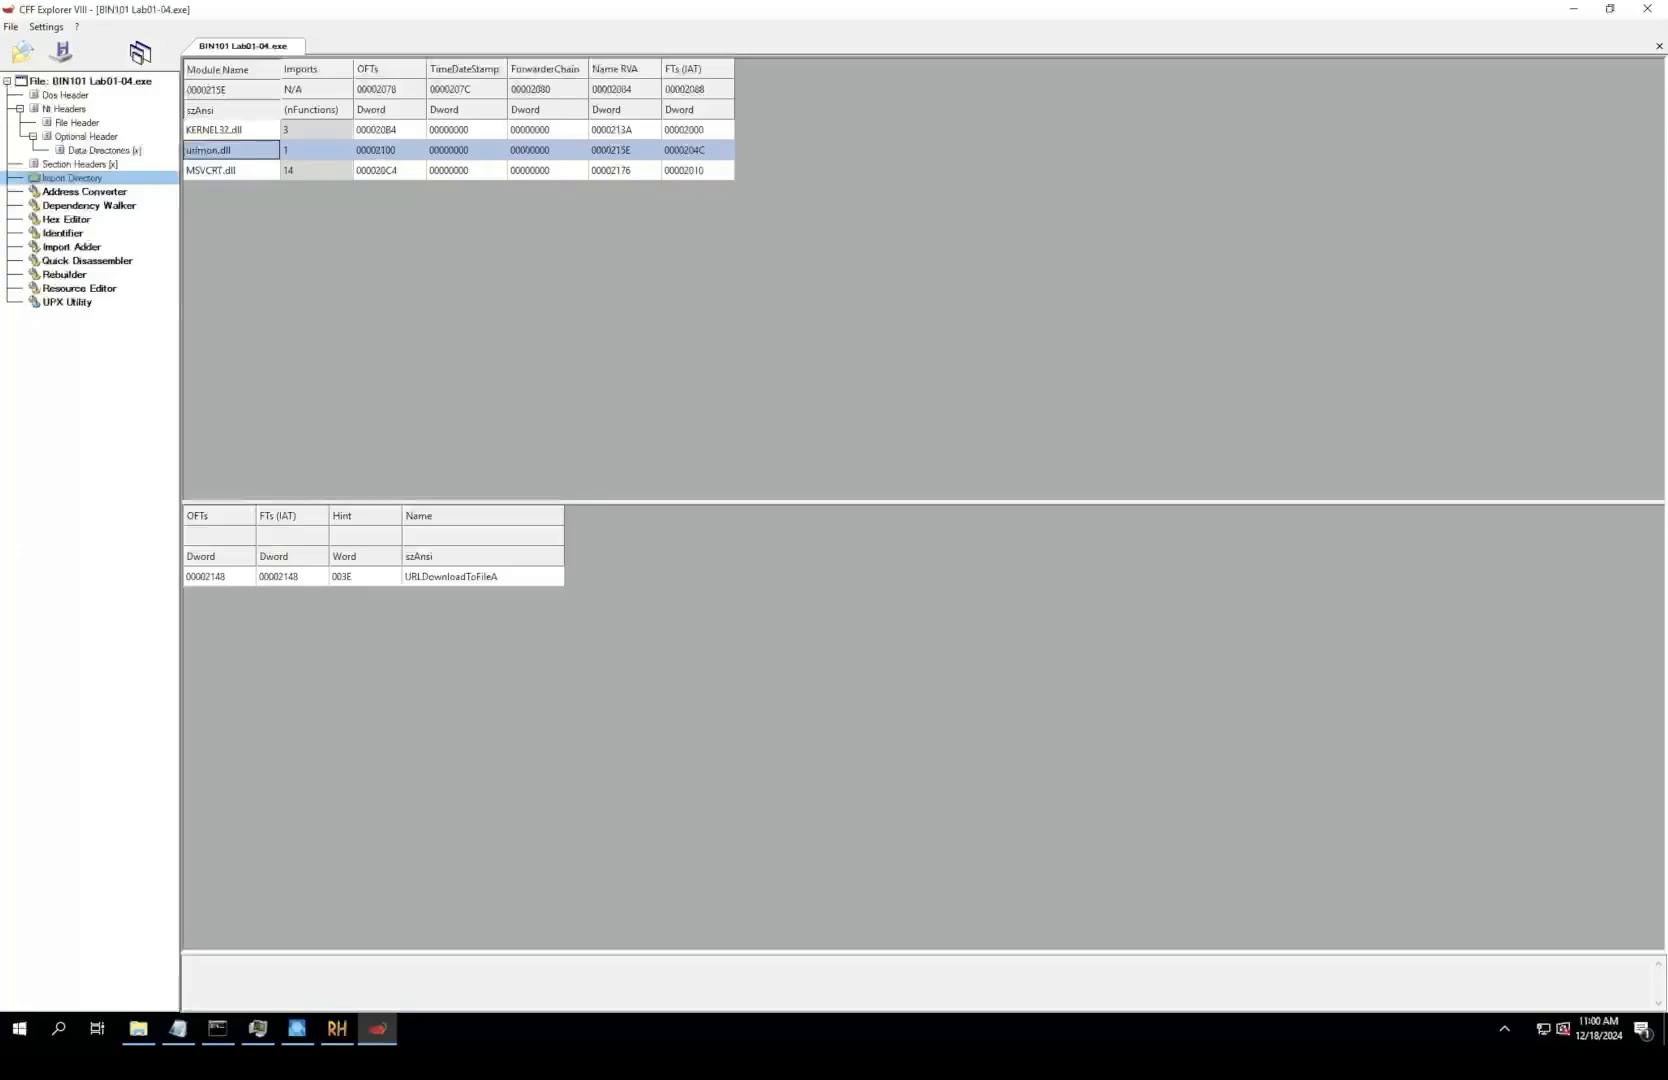
Step: Review WinExec, GetTempPathA, and GetWindowsDirectoryA under KERNEL32.dll again, along with URLDownloadToFileA under urlmon.dll
{"action": "left_click", "coordinate": [231, 130]}
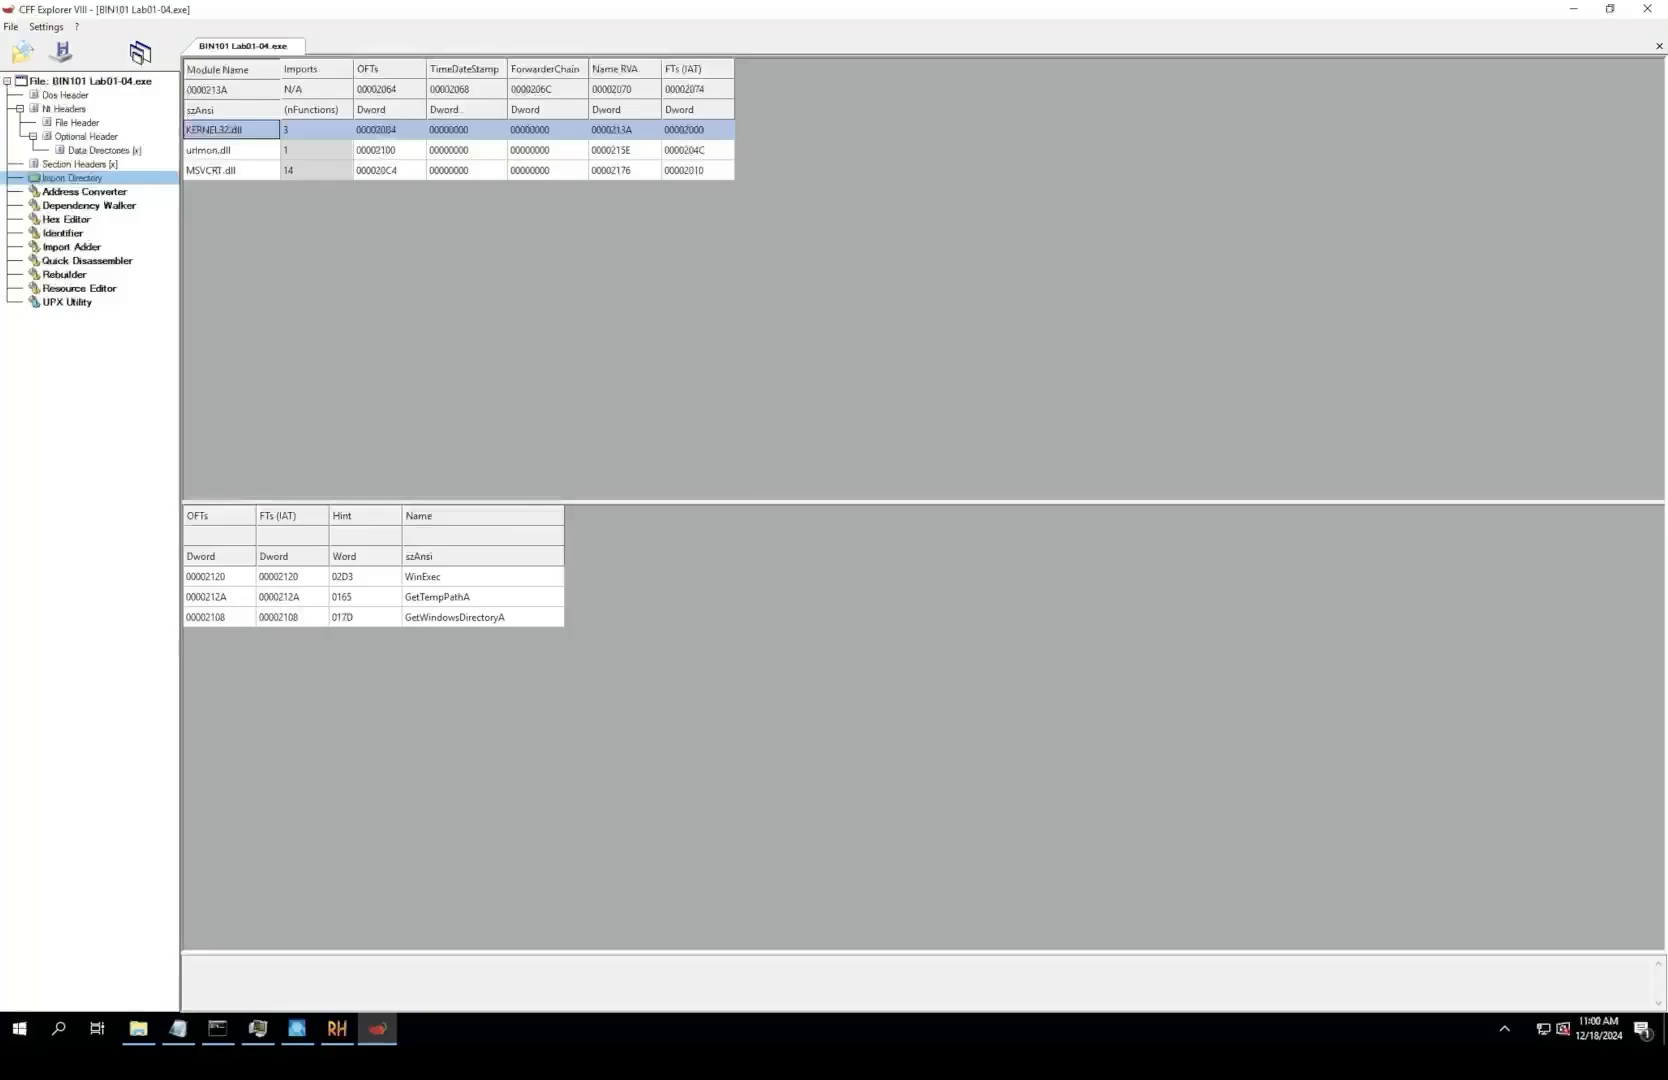
{"action": "left_click", "coordinate": [483, 577]}
{"action": "left_click", "coordinate": [455, 597]}
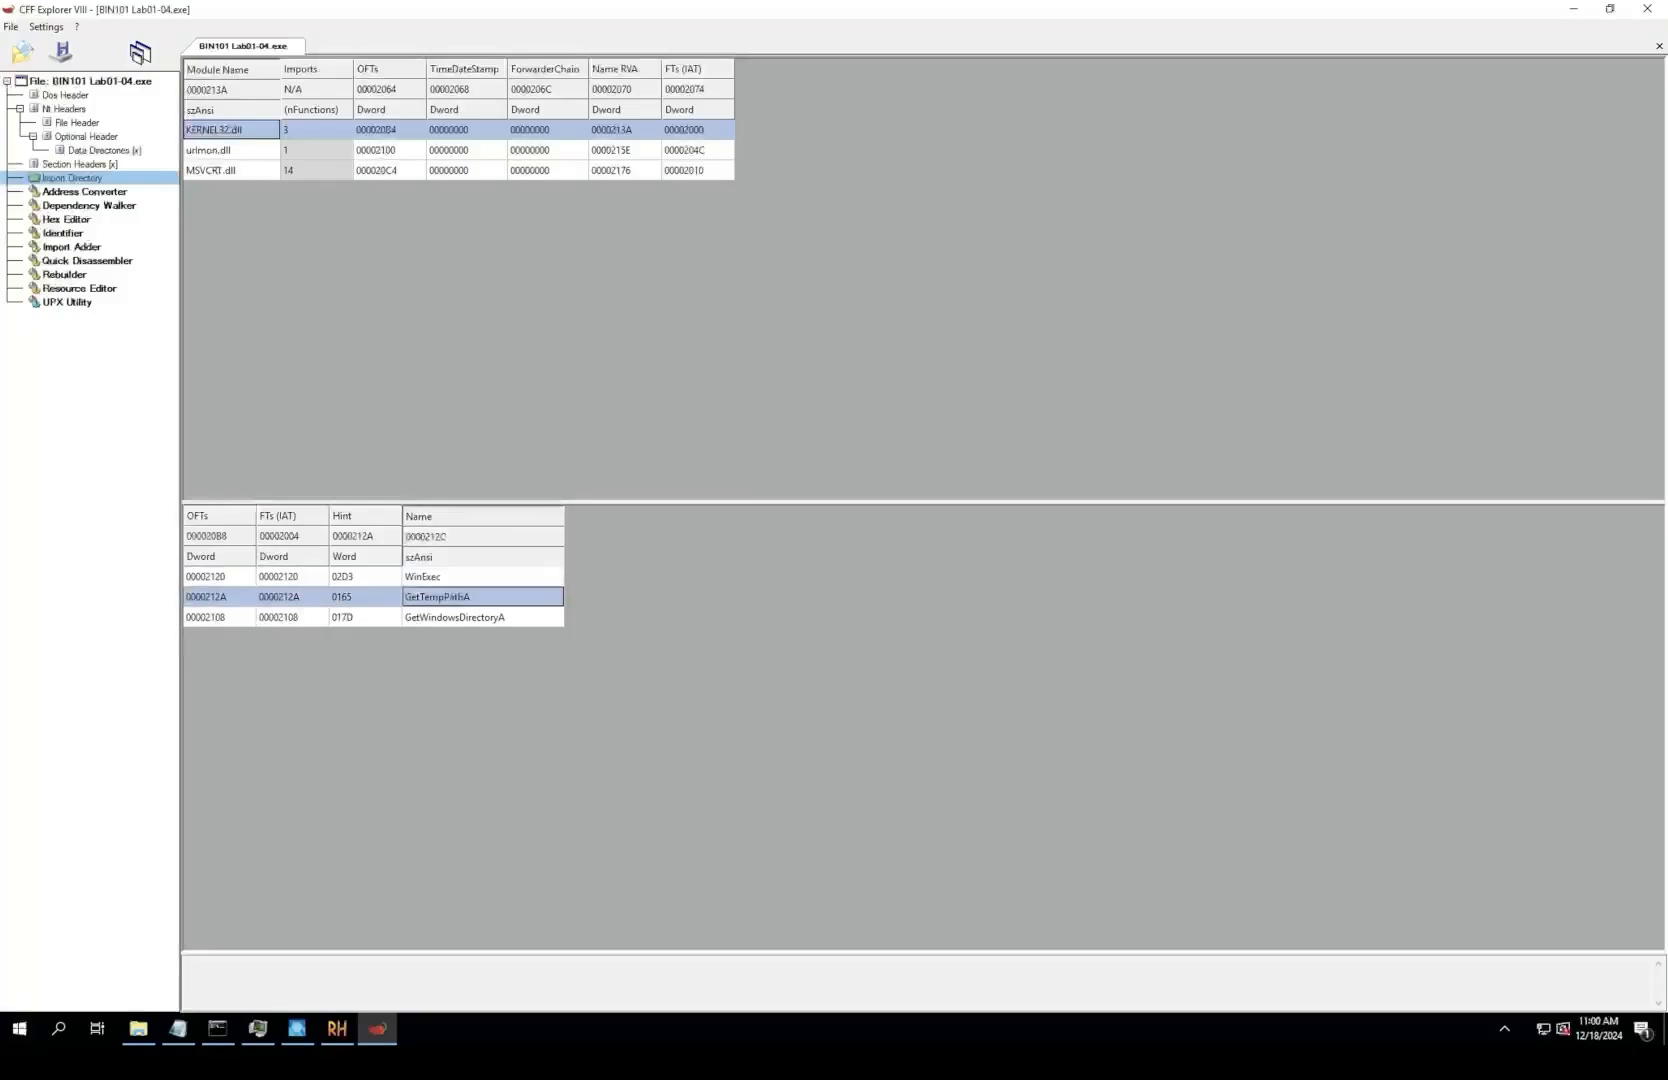
{"action": "key", "text": "Down"}
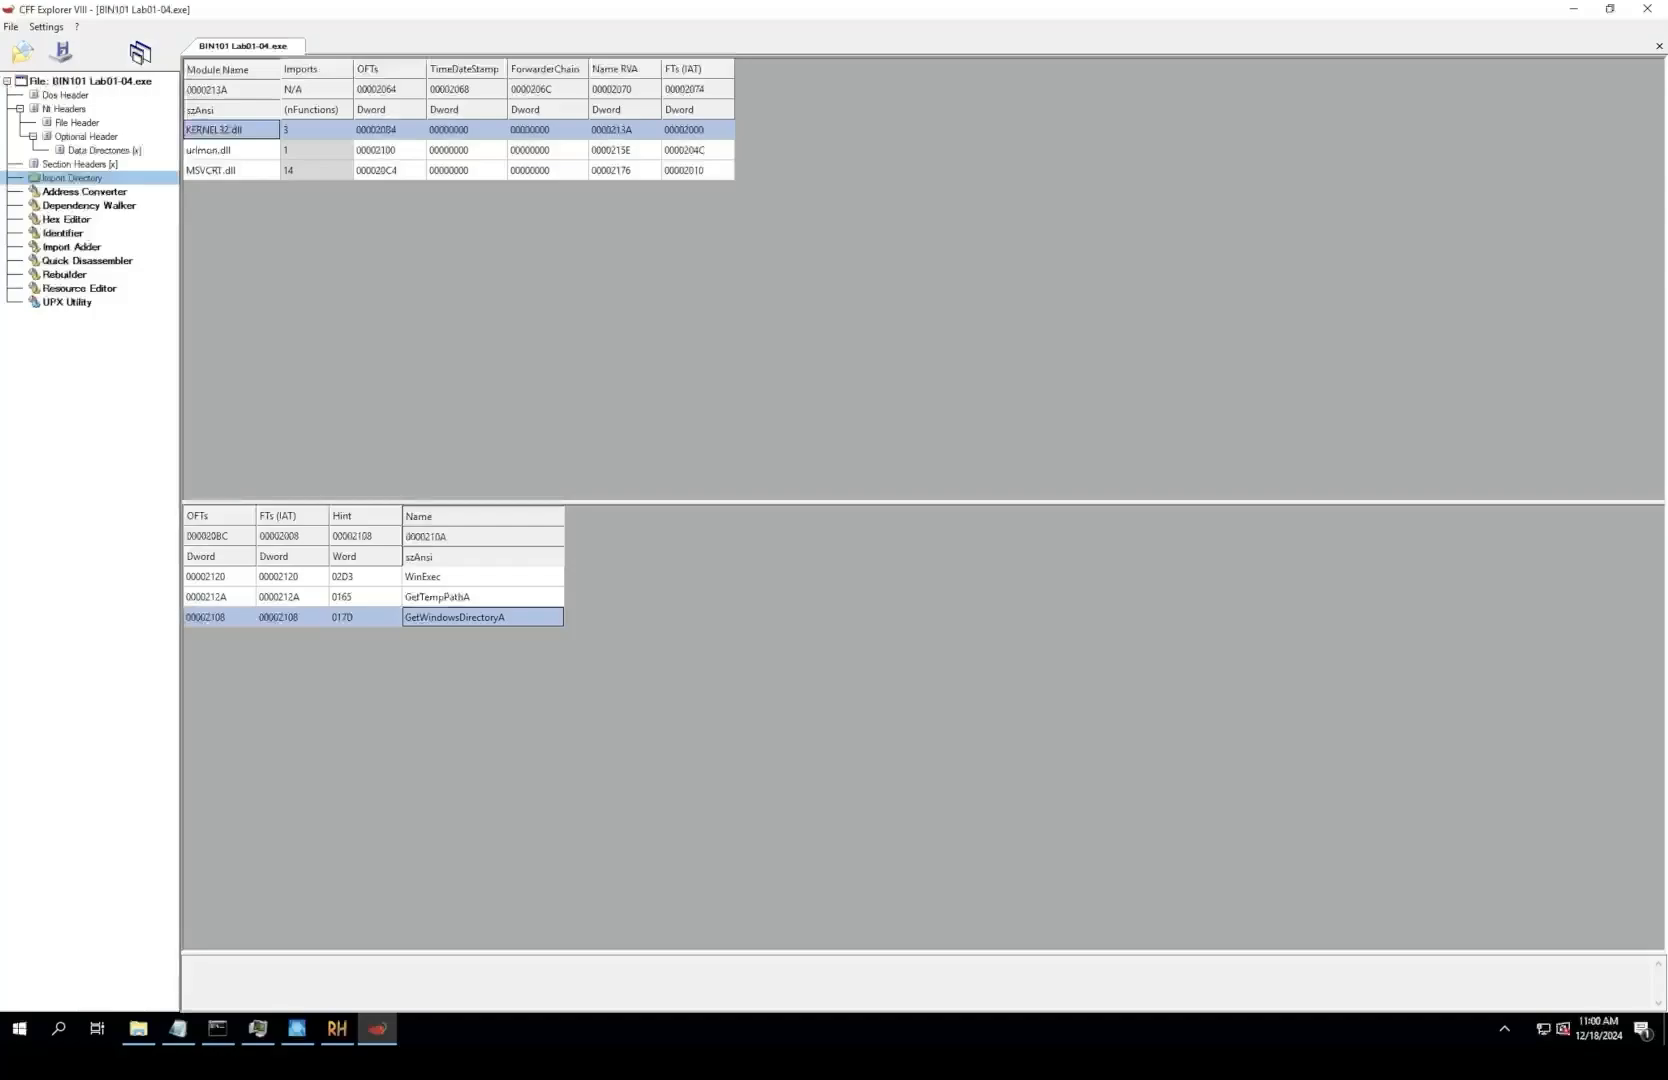
{"action": "left_click", "coordinate": [203, 150]}
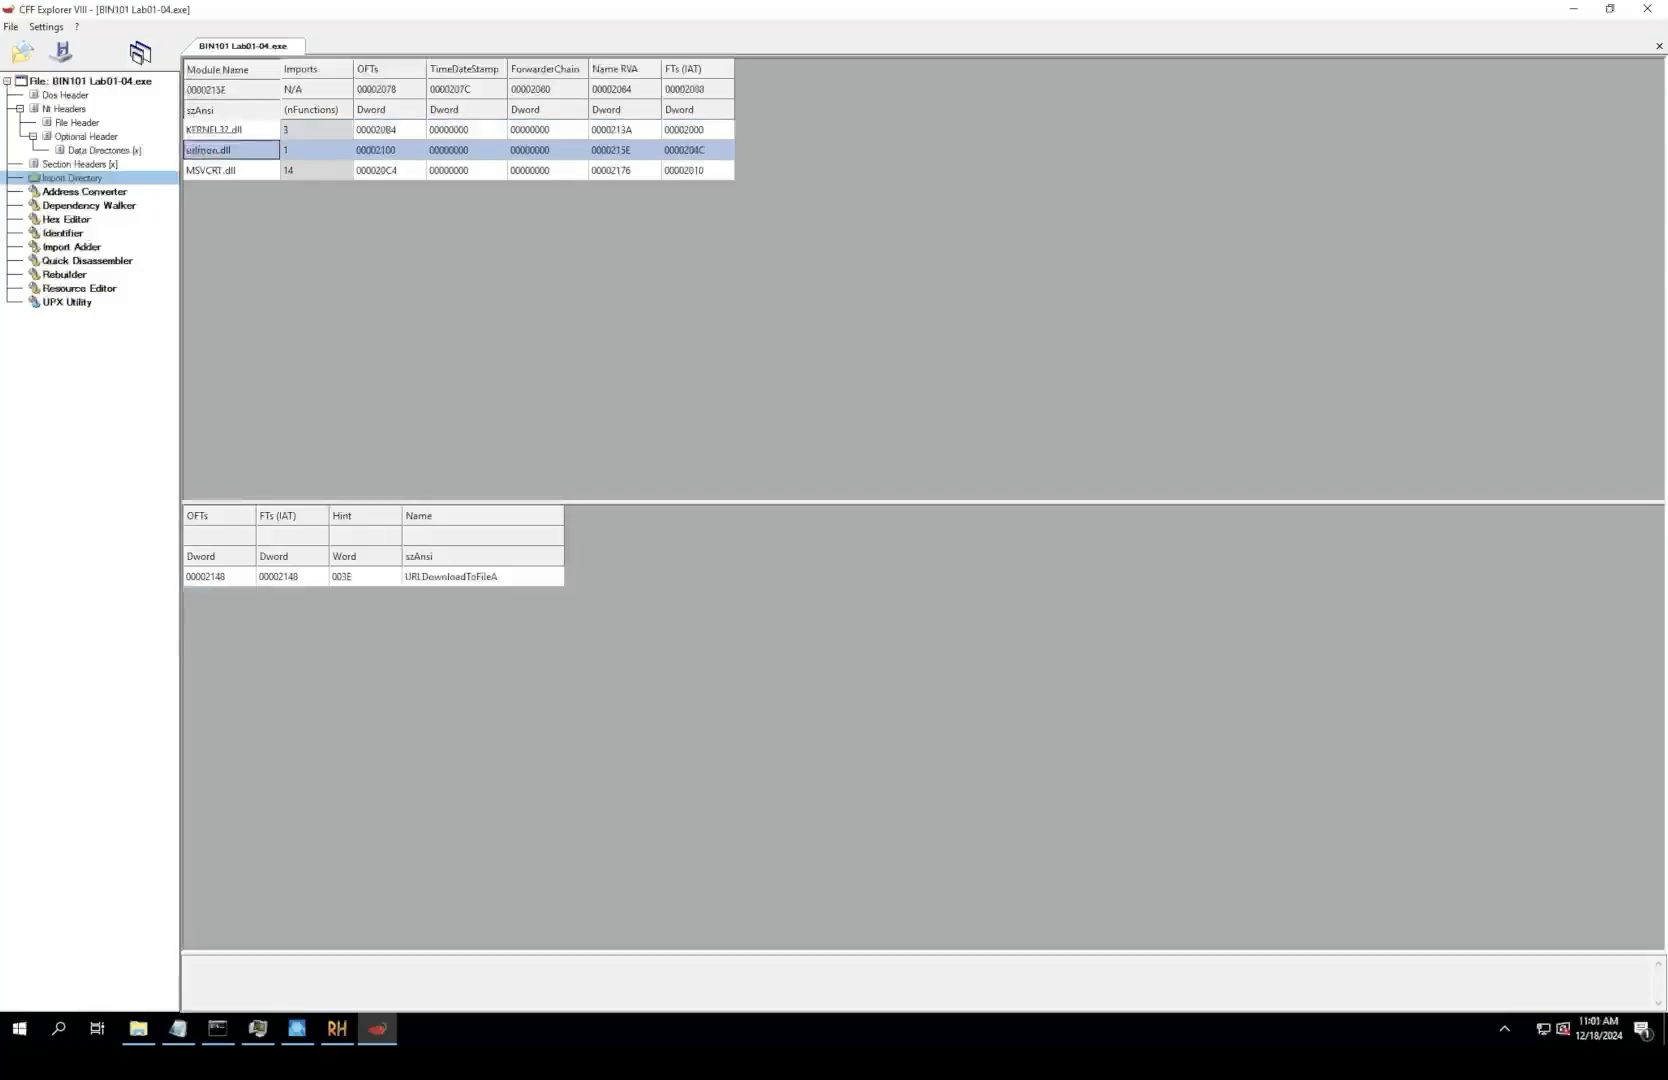
{"action": "left_click", "coordinate": [451, 577]}
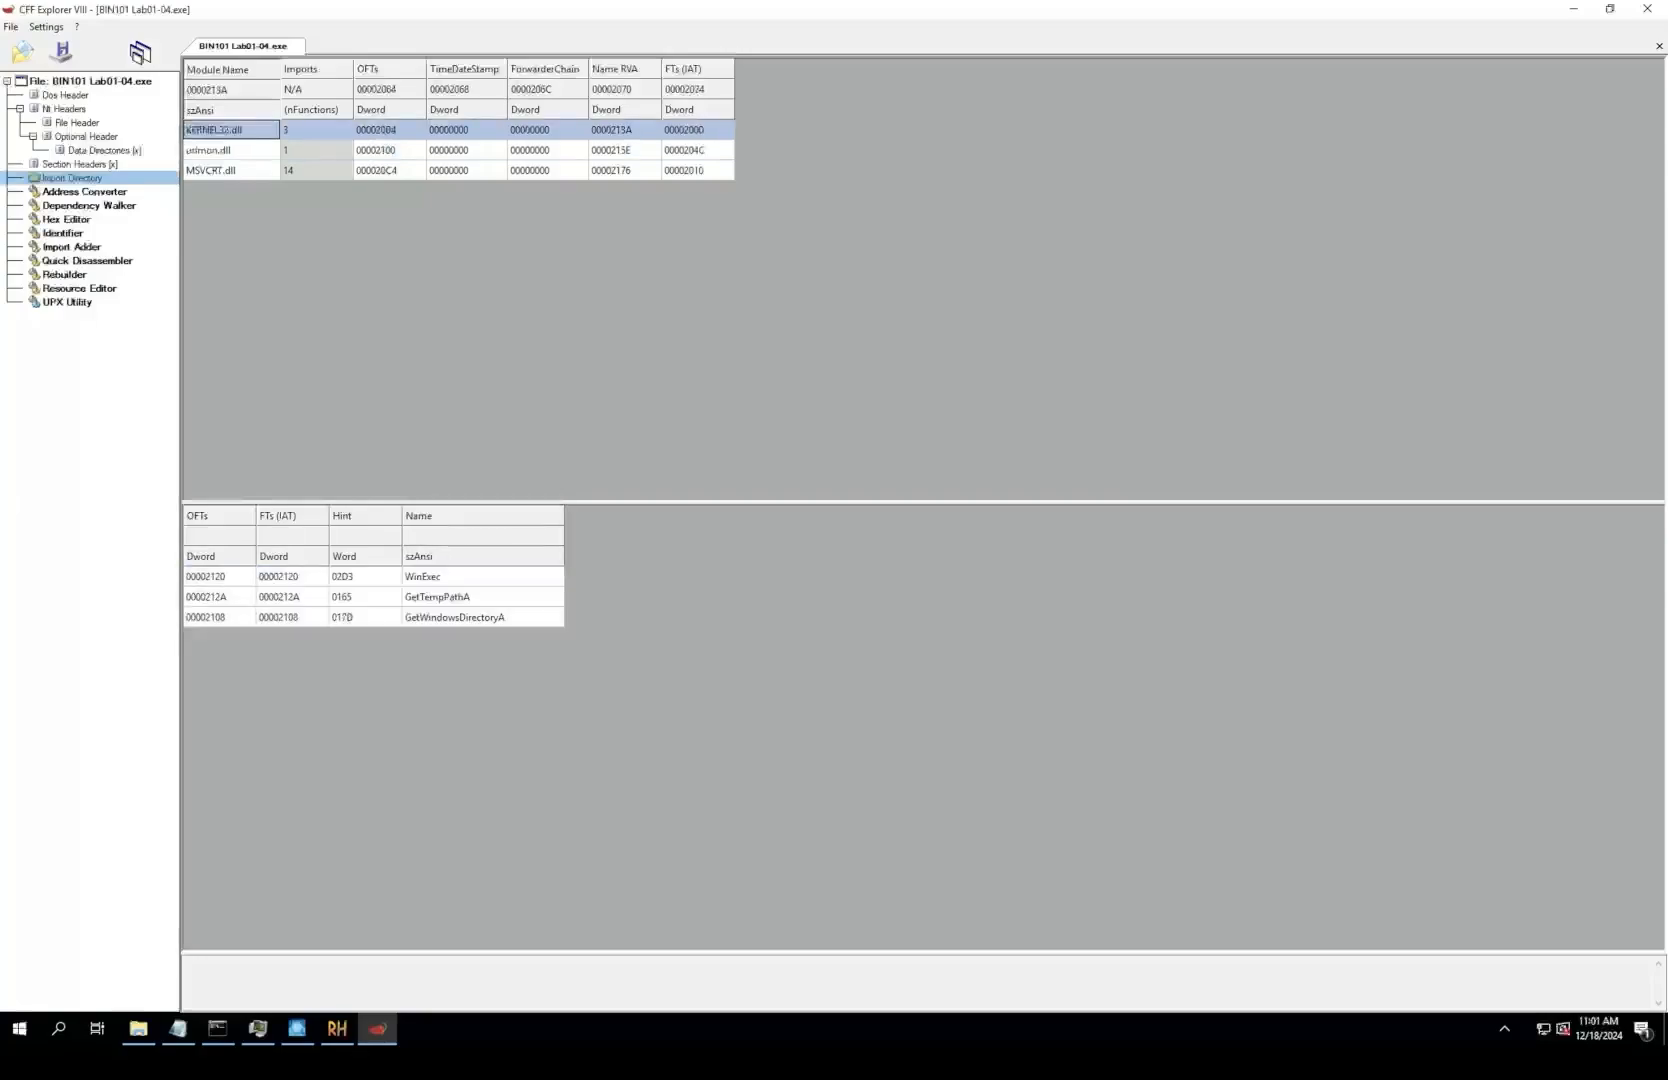
{"action": "left_click", "coordinate": [482, 577]}
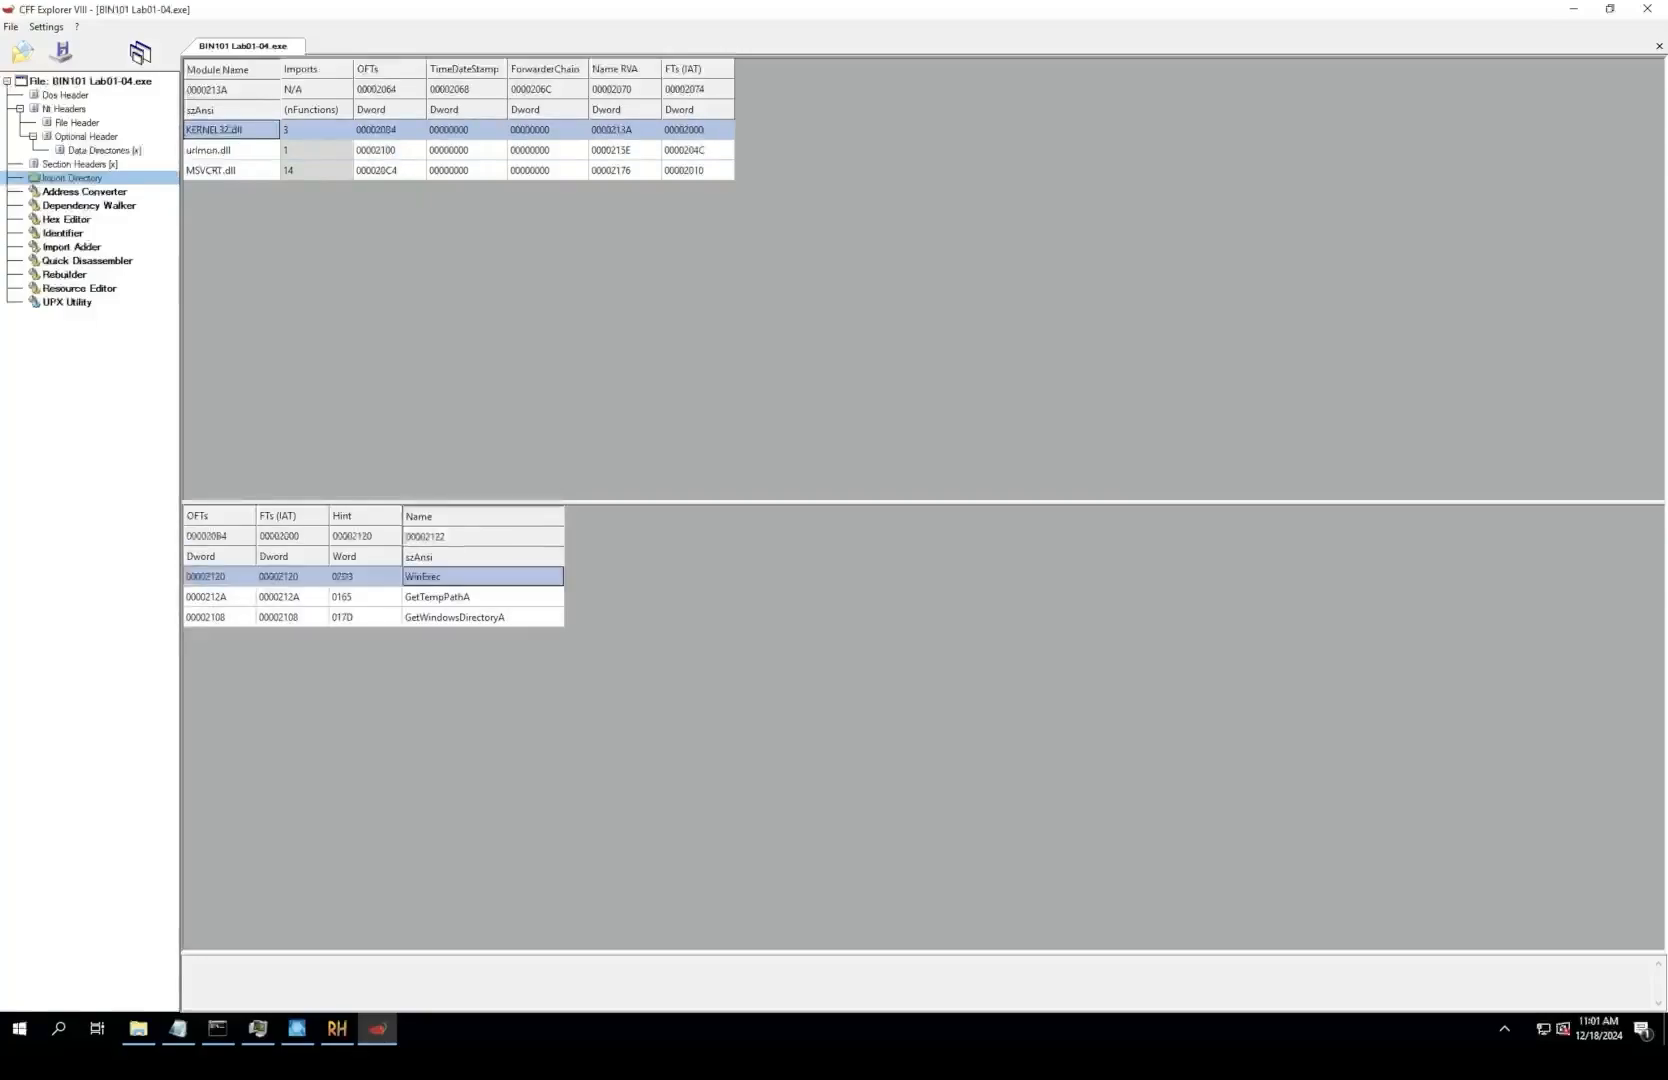
{"action": "left_click", "coordinate": [218, 150]}
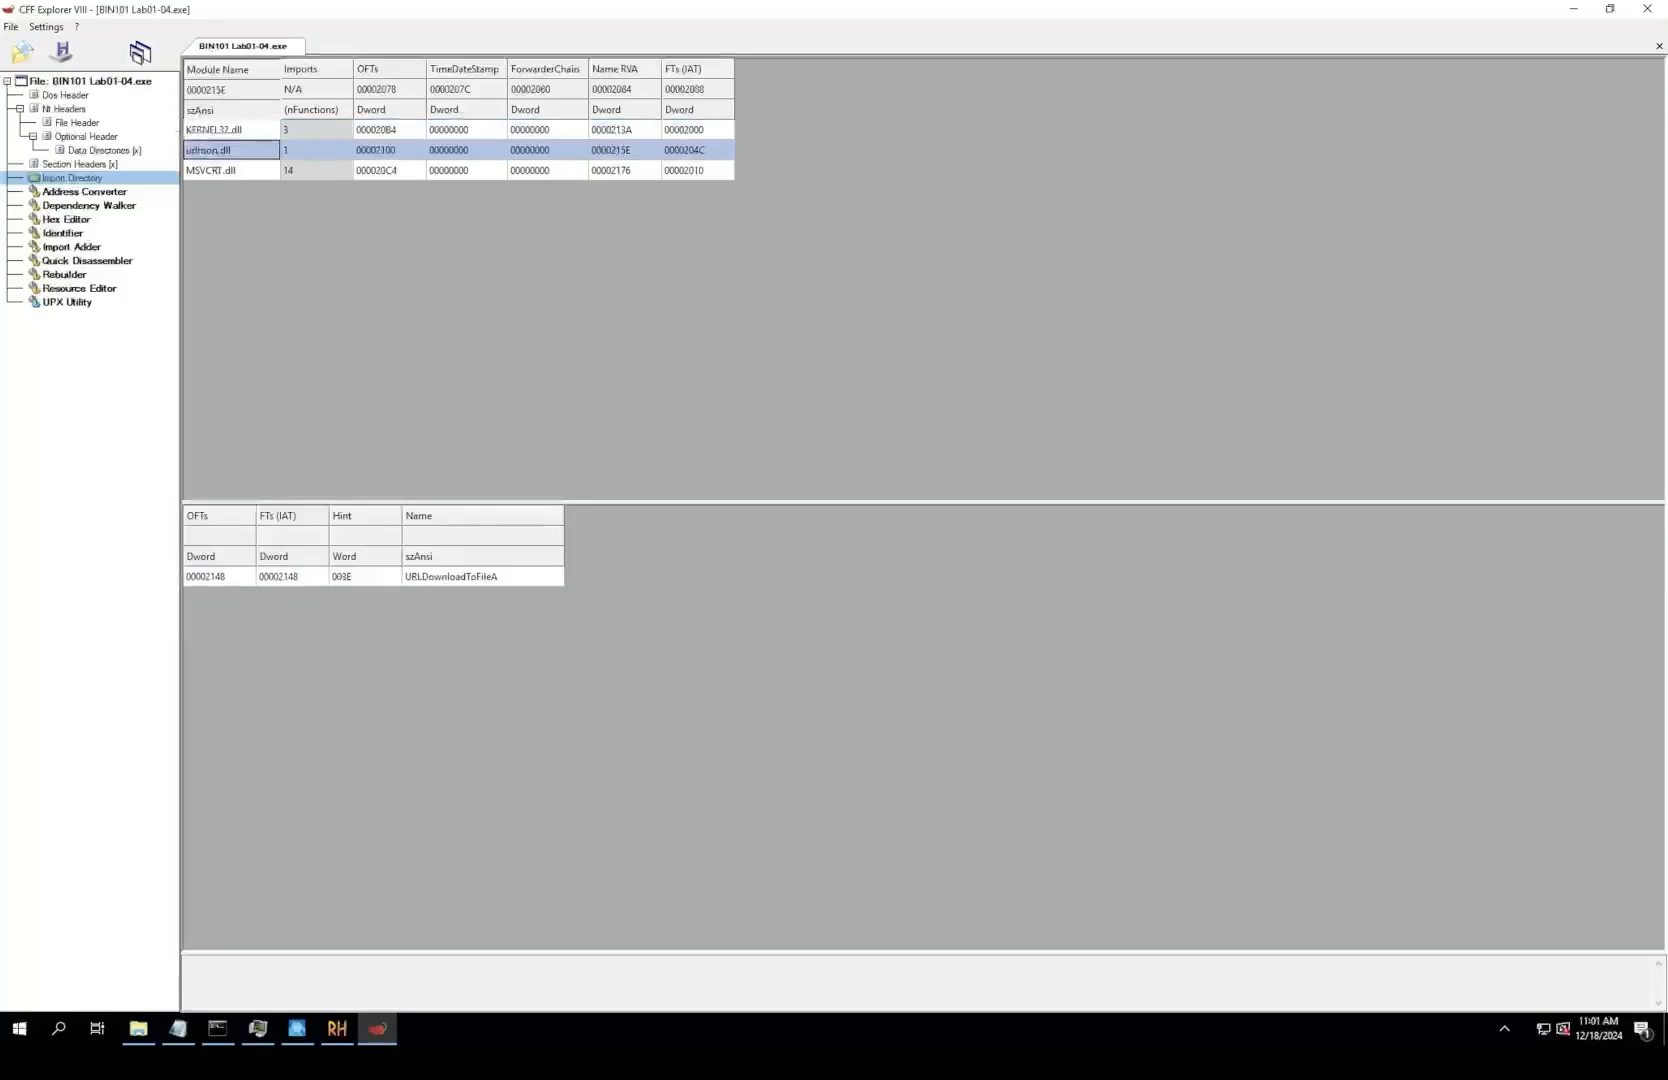
{"action": "left_click", "coordinate": [226, 130]}
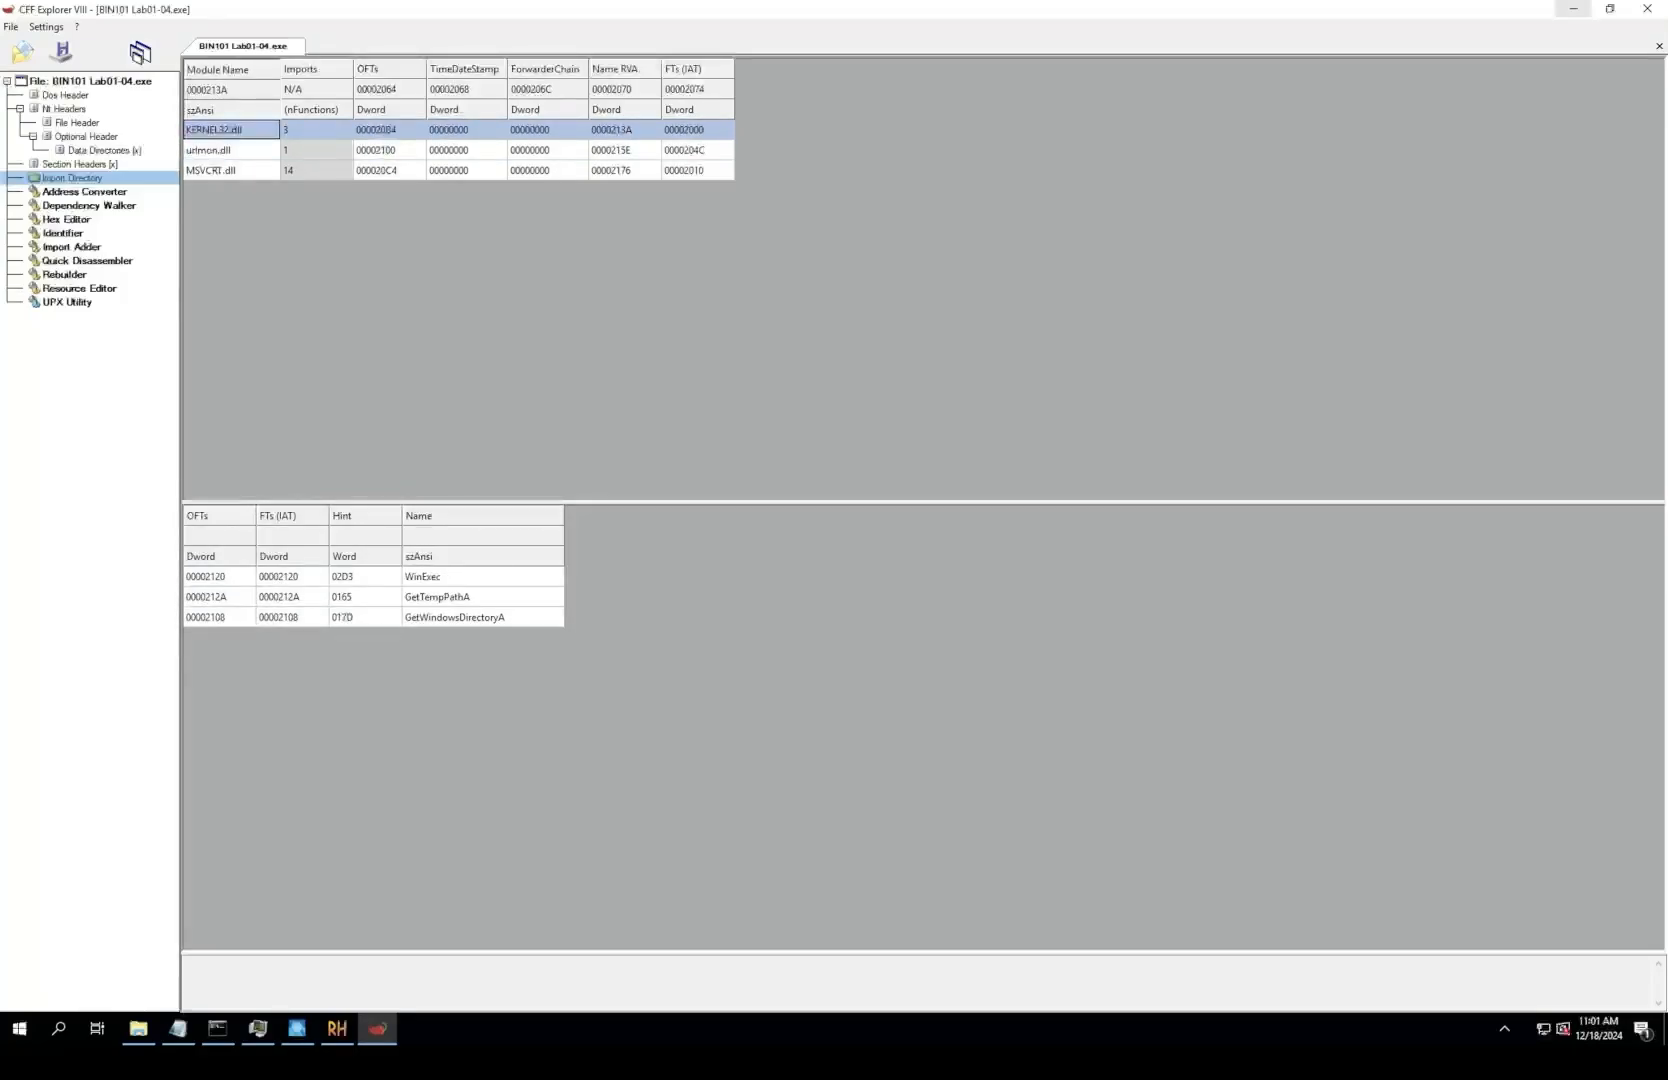
Step: Switch to Notepad and start question 6's answer with "The resource contains the urldownloadfile function and winexec function"
{"action": "left_click", "coordinate": [1573, 8]}
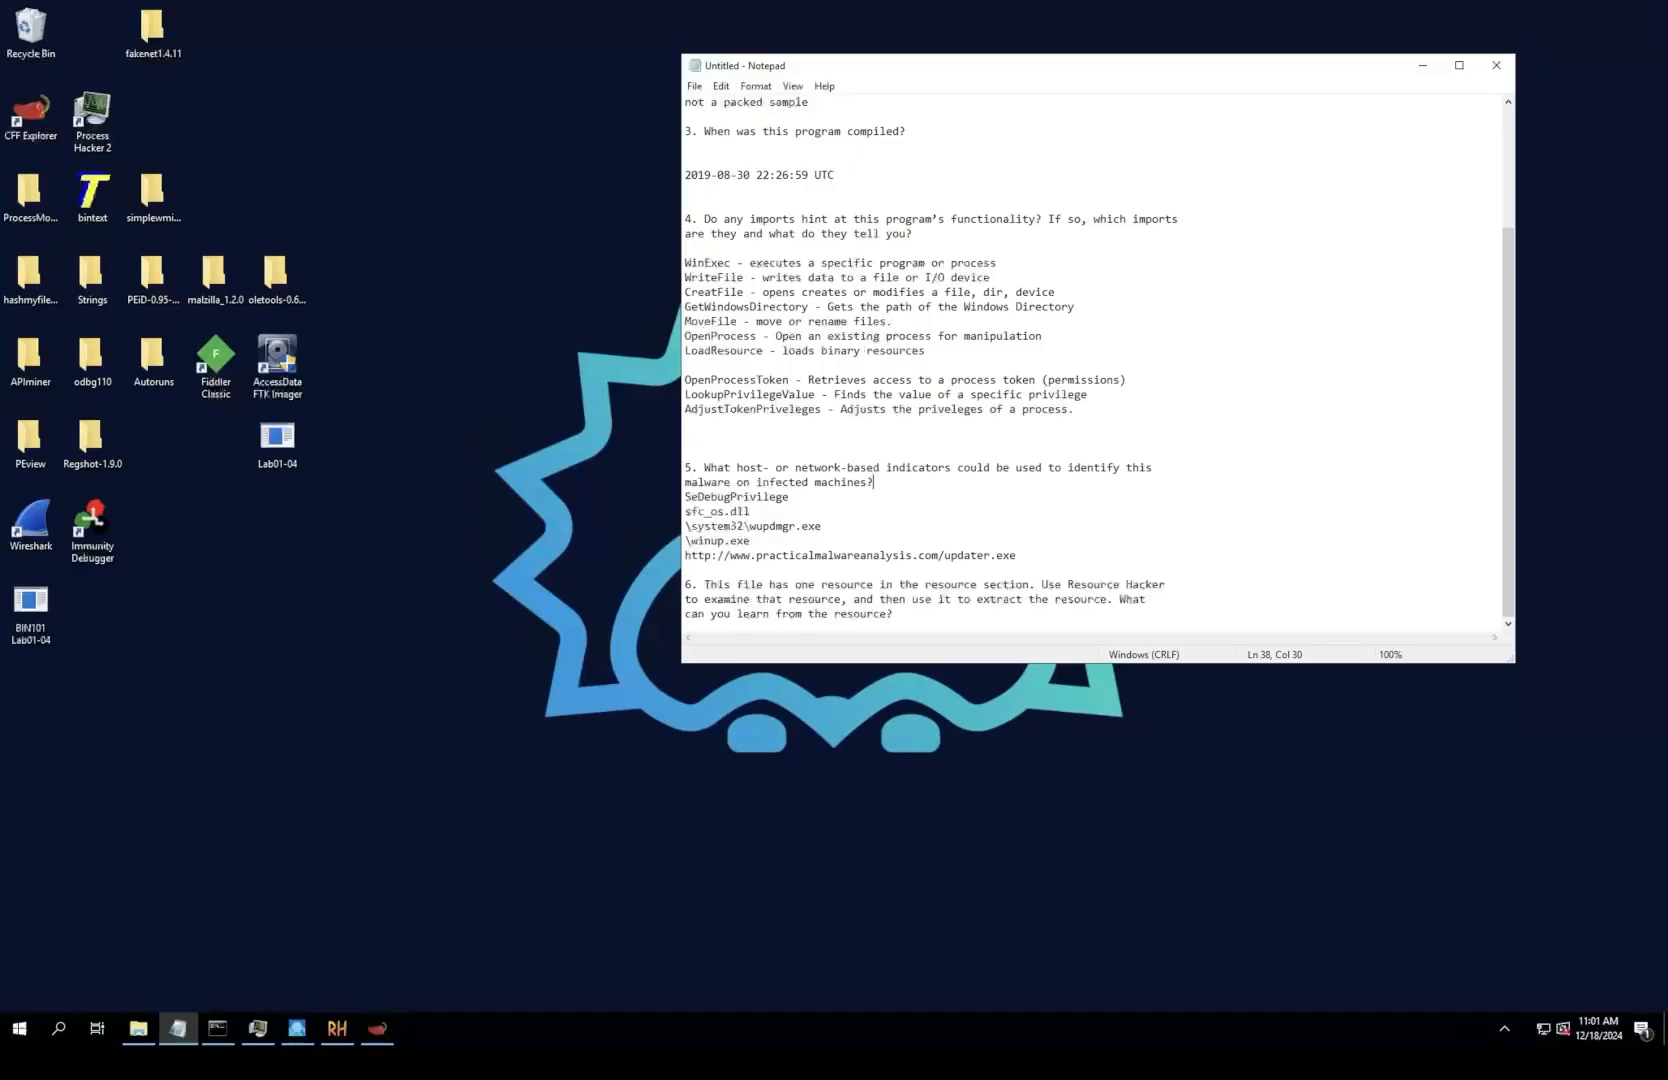
{"action": "left_click", "coordinate": [893, 614]}
{"action": "key", "text": "Return"}
{"action": "key", "text": "Return"}
{"action": "type", "text": "The"}
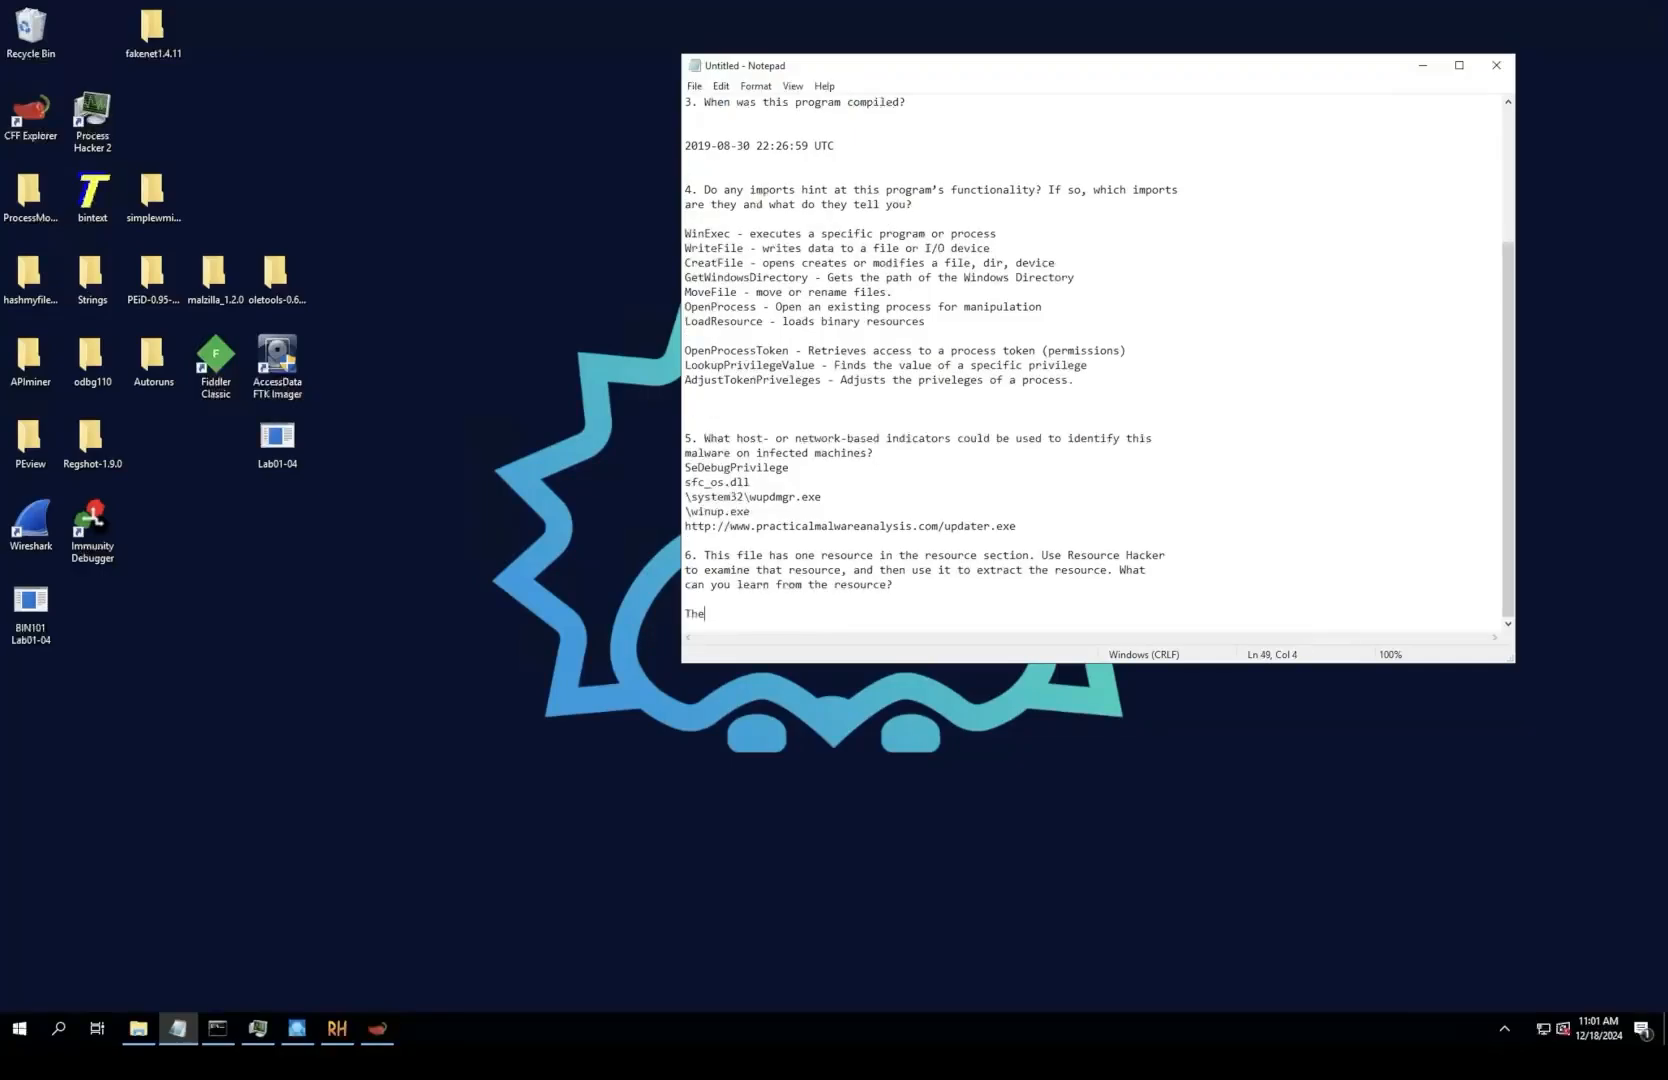
{"action": "type", "text": " resource contains the urldownloadf"}
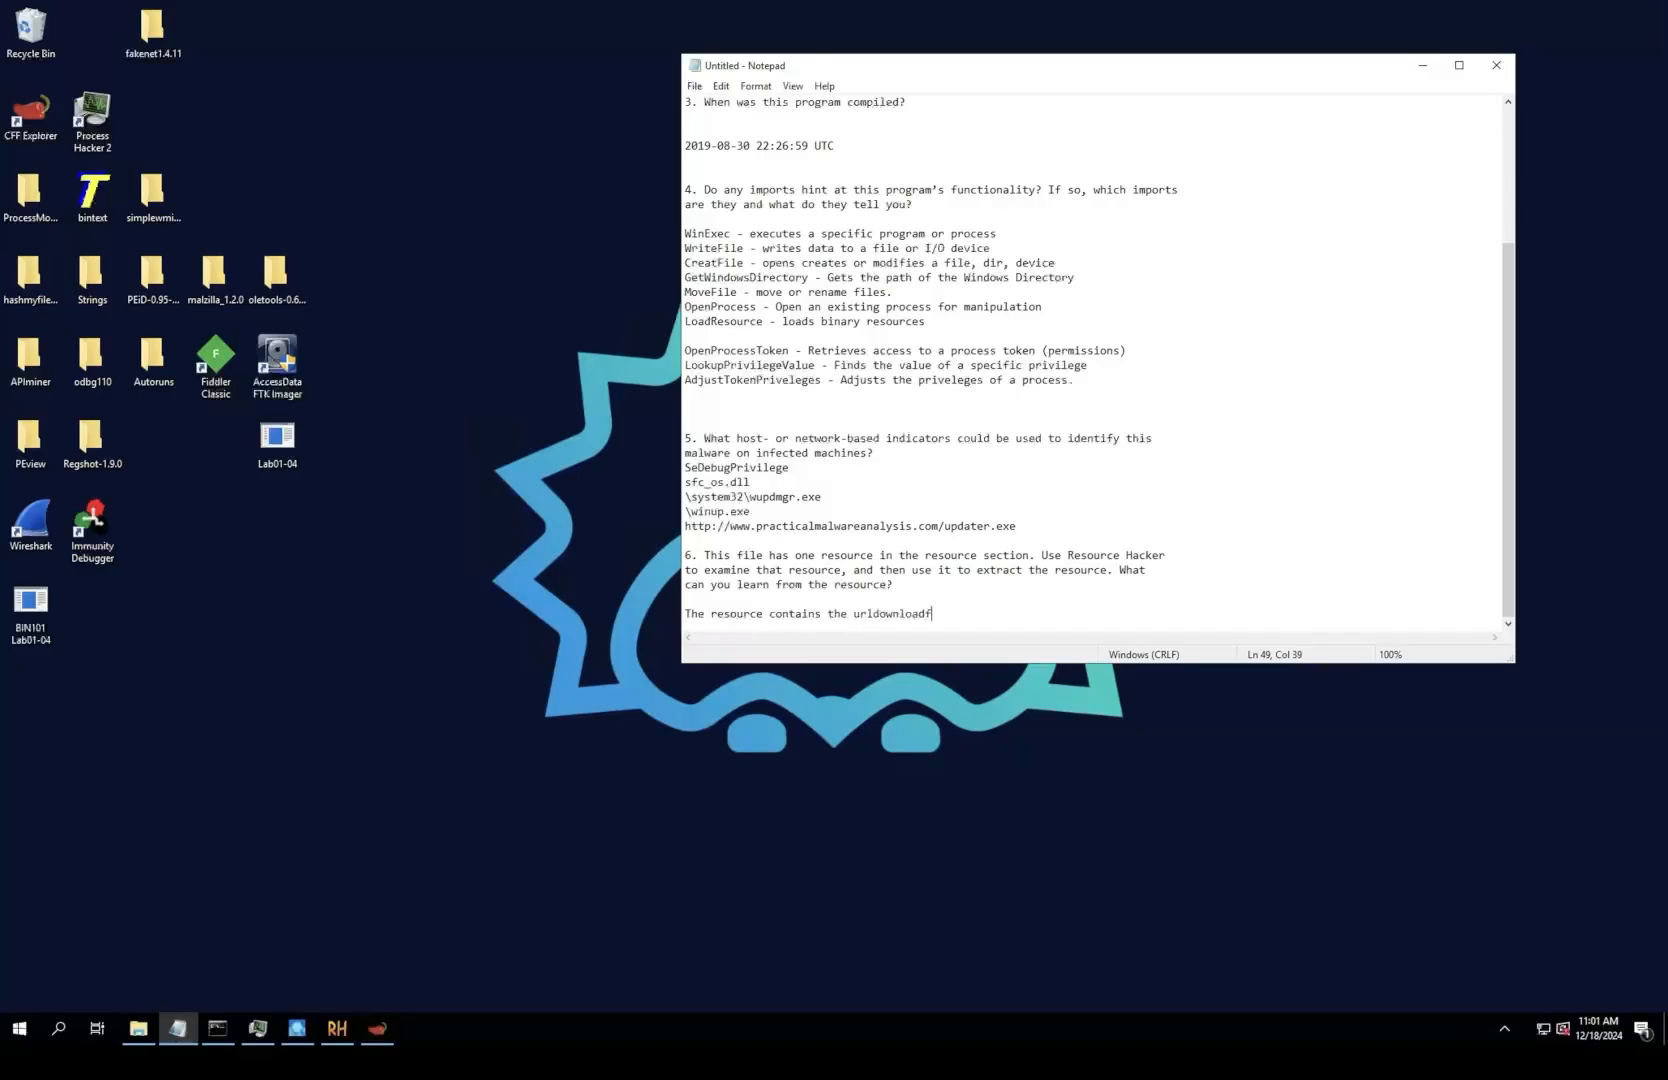
{"action": "type", "text": "ile function and winexec function indica"}
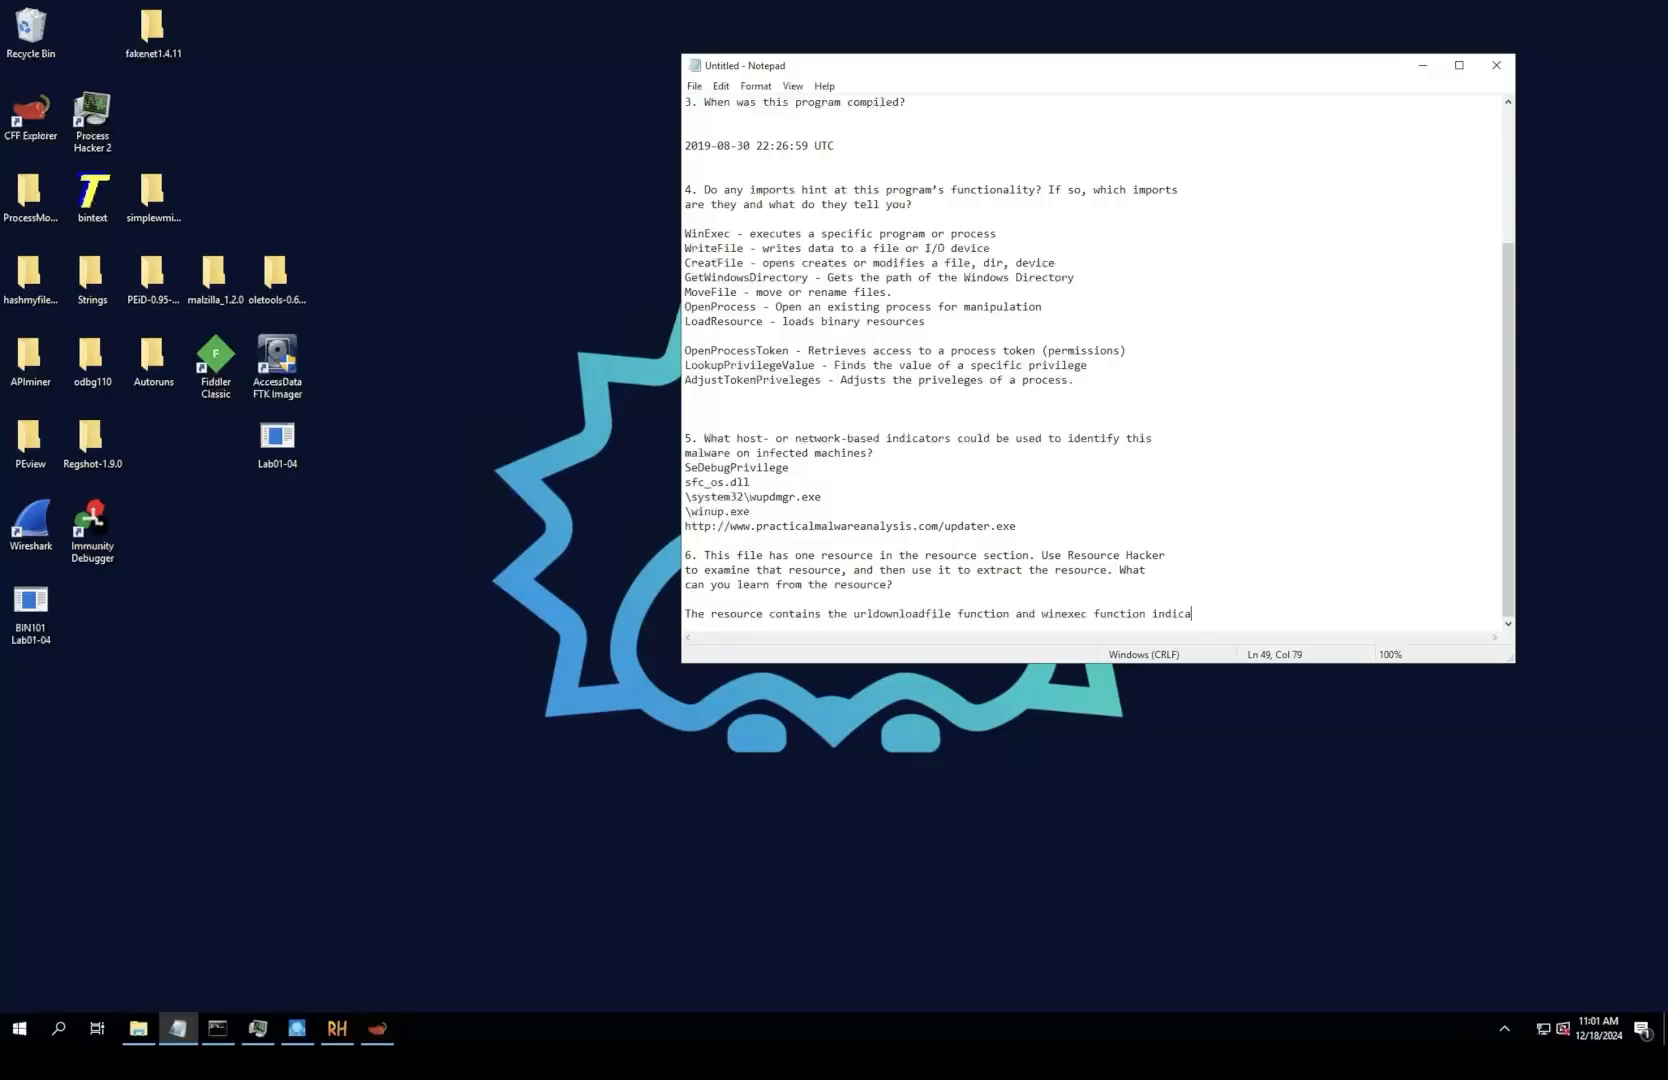
{"action": "type", "text": "ting this"}
Step: Complete question 6's answer with "indicating the resource may download a file and execute it"
{"action": "key", "text": "BackSpace"}
{"action": "key", "text": "BackSpace"}
{"action": "key", "text": "BackSpace"}
{"action": "type", "text": "e resource may download a fil"}
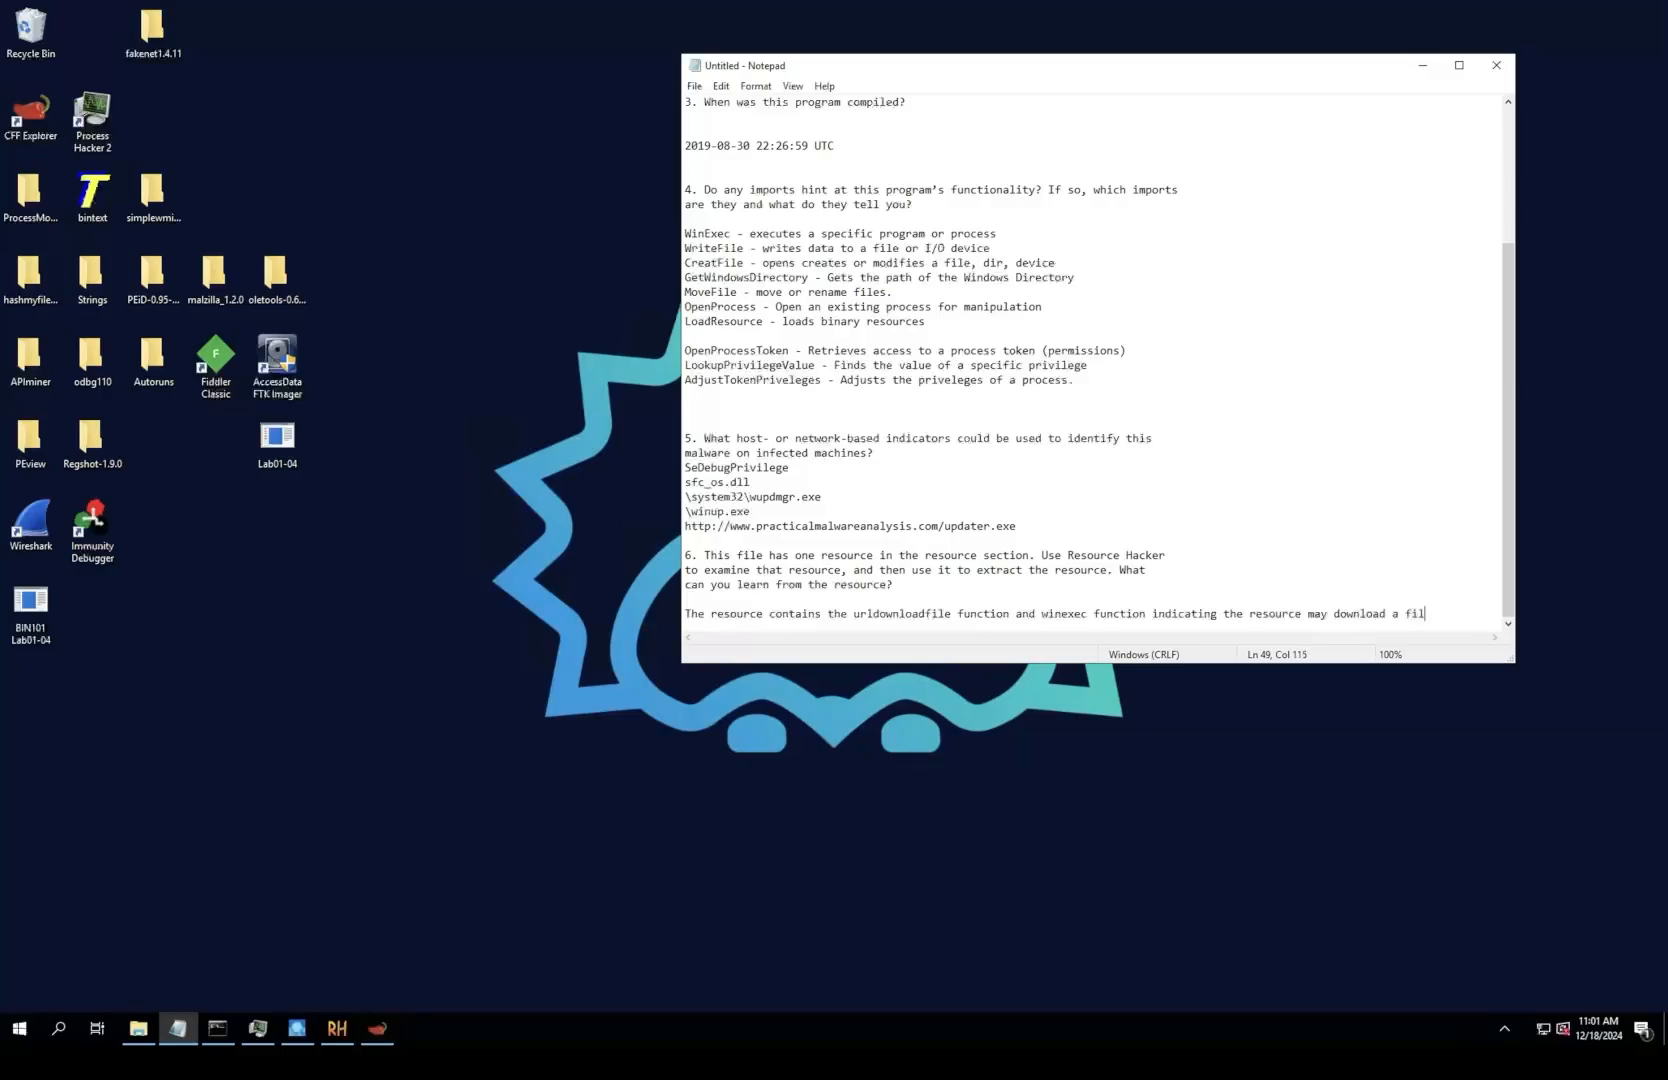
{"action": "type", "text": "e and execute it"}
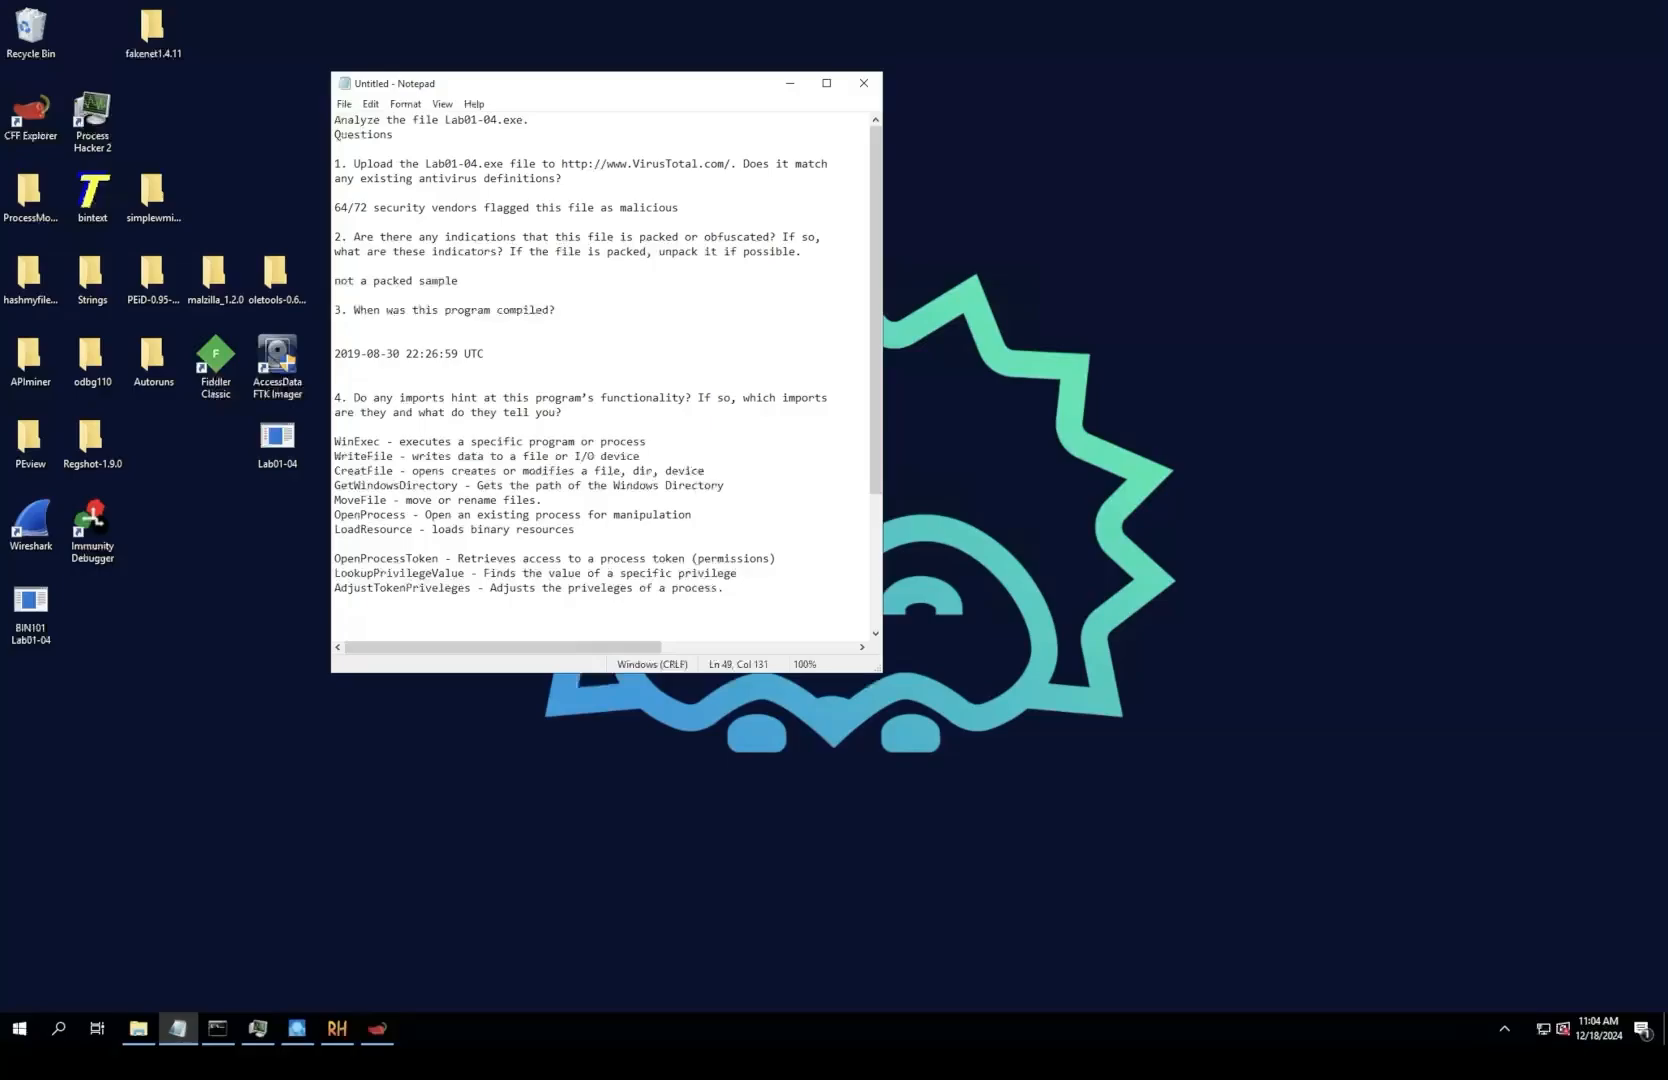
Step: Review the written answers, highlighting \system32\wupdmgr.exe under question 5 and the sentence answering question 6
{"action": "scroll", "coordinate": [600, 380], "scroll_direction": "down", "scroll_amount": 2}
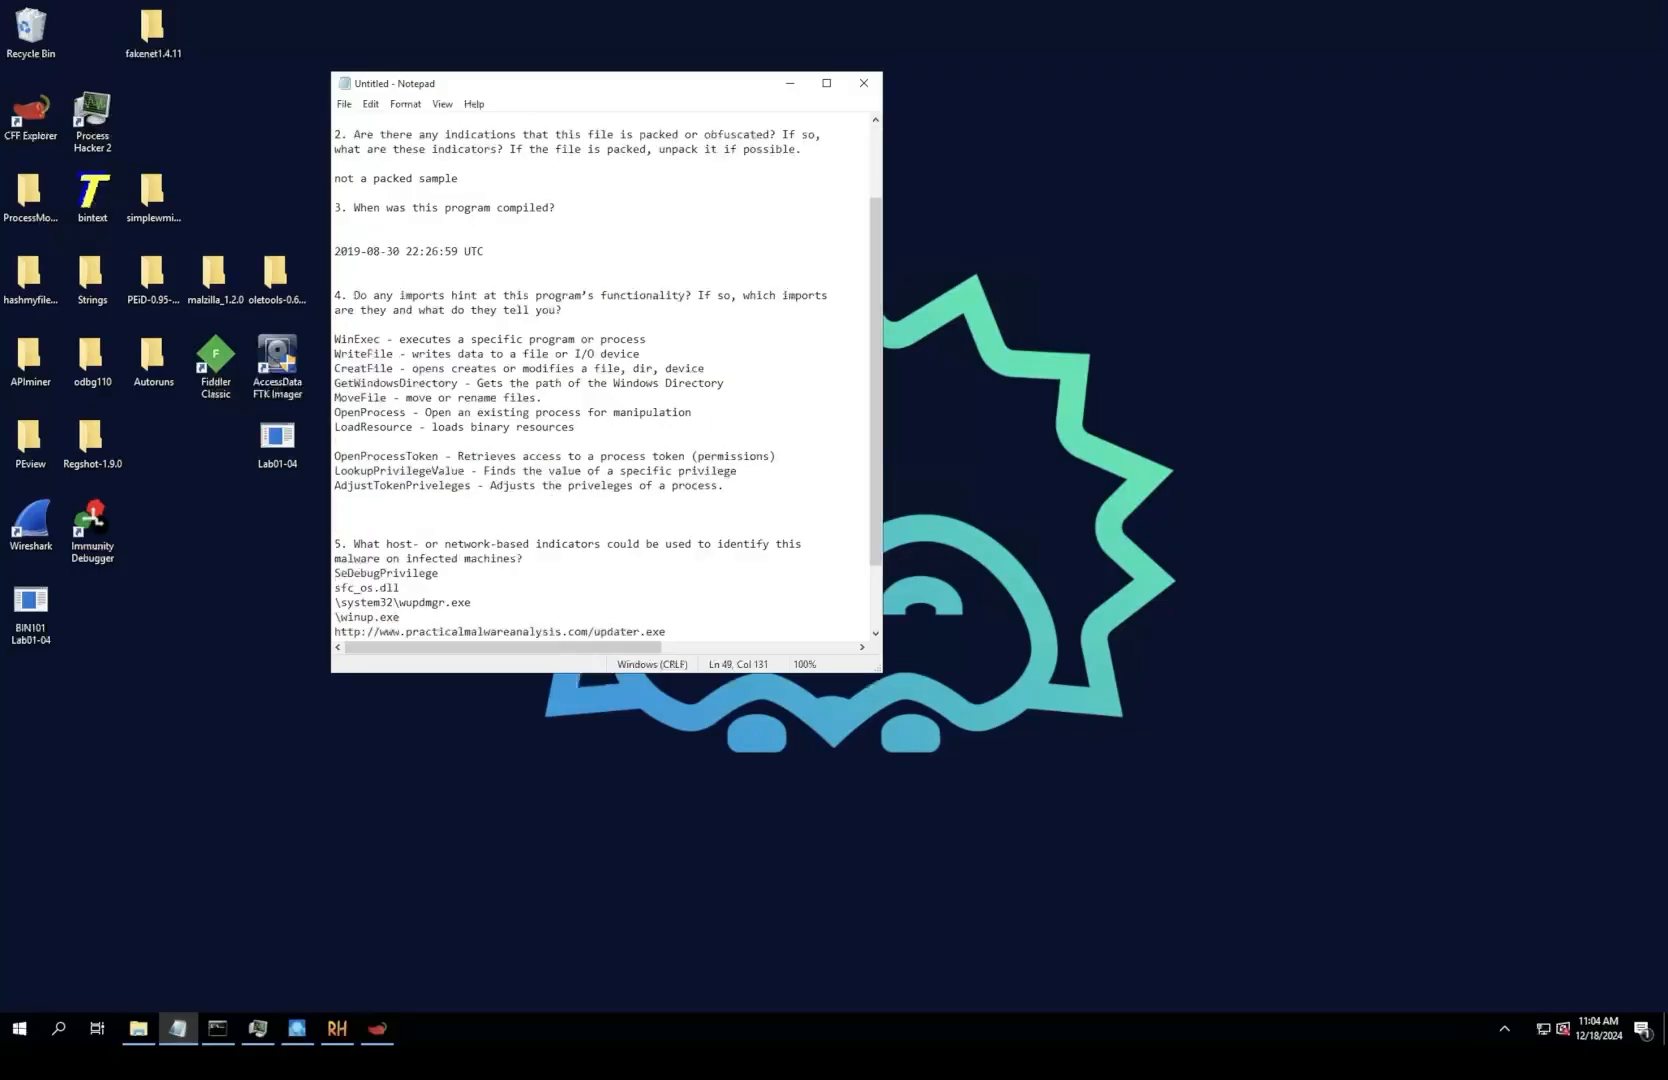
{"action": "scroll", "coordinate": [600, 380], "scroll_direction": "down", "scroll_amount": 2}
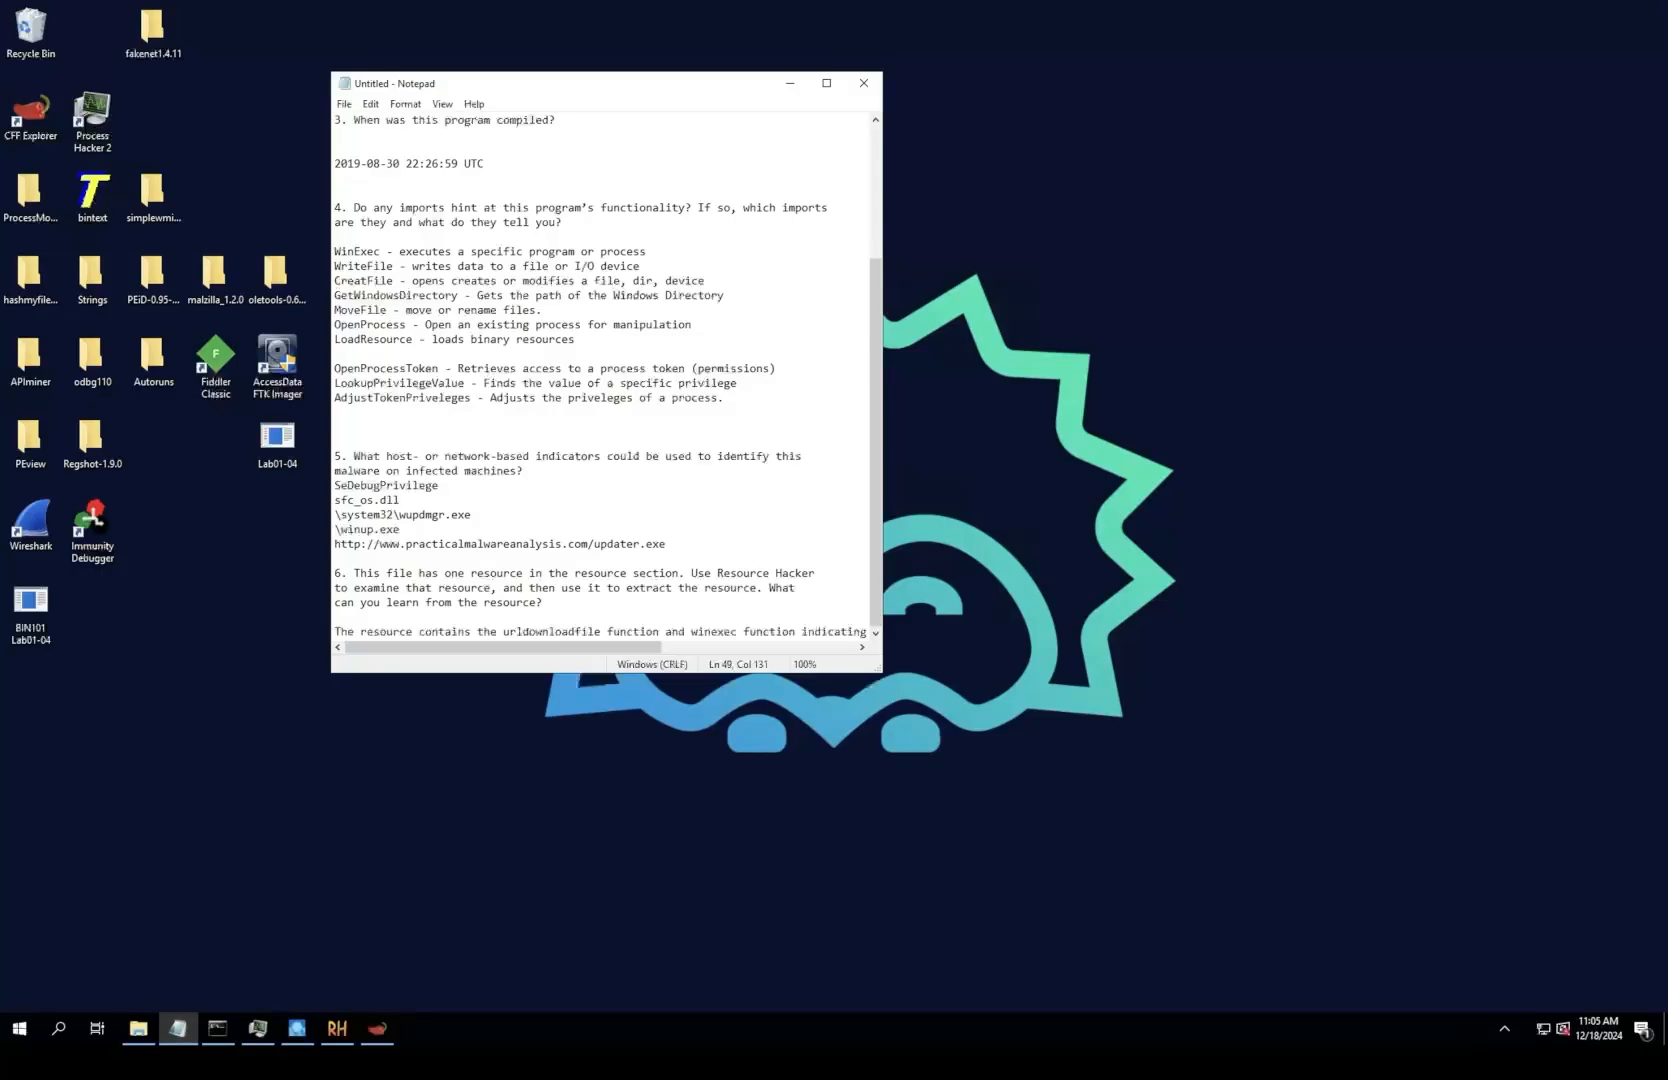
{"action": "left_click_drag", "start_coordinate": [472, 515], "coordinate": [335, 515]}
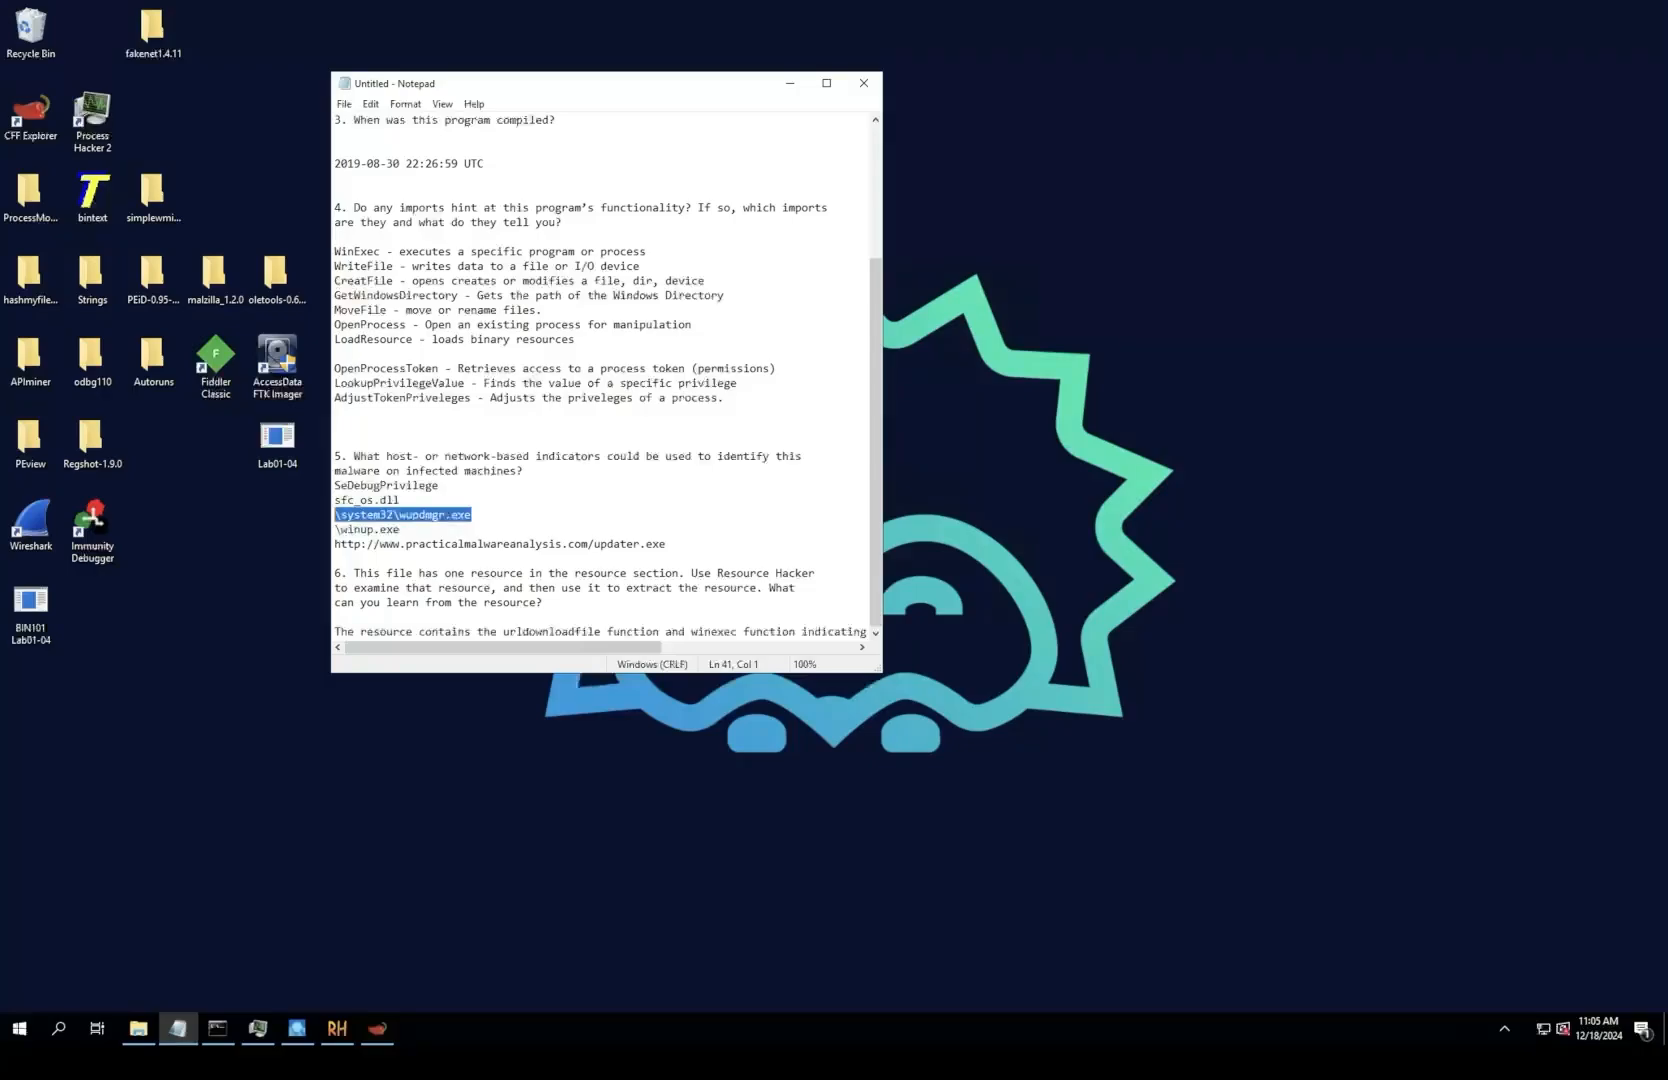
{"action": "left_click", "coordinate": [473, 515]}
{"action": "left_click_drag", "start_coordinate": [393, 515], "coordinate": [472, 515]}
{"action": "left_click", "coordinate": [472, 515]}
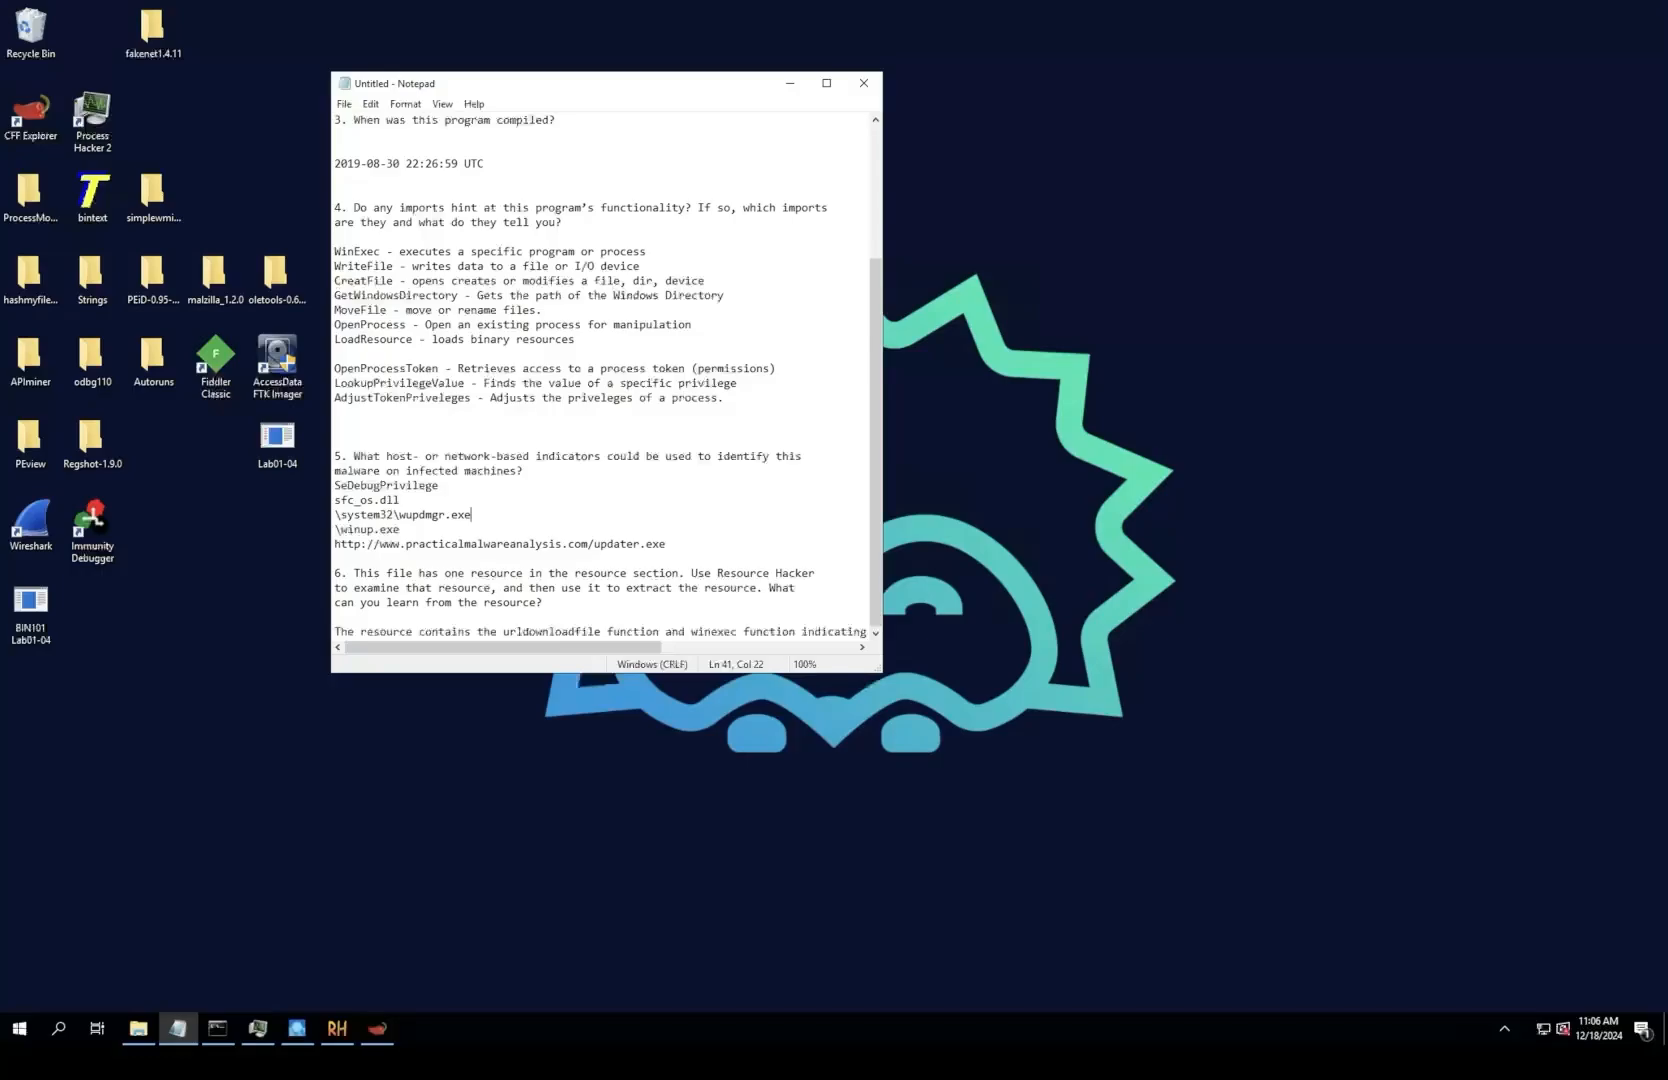
{"action": "left_click_drag", "start_coordinate": [335, 617], "coordinate": [568, 631]}
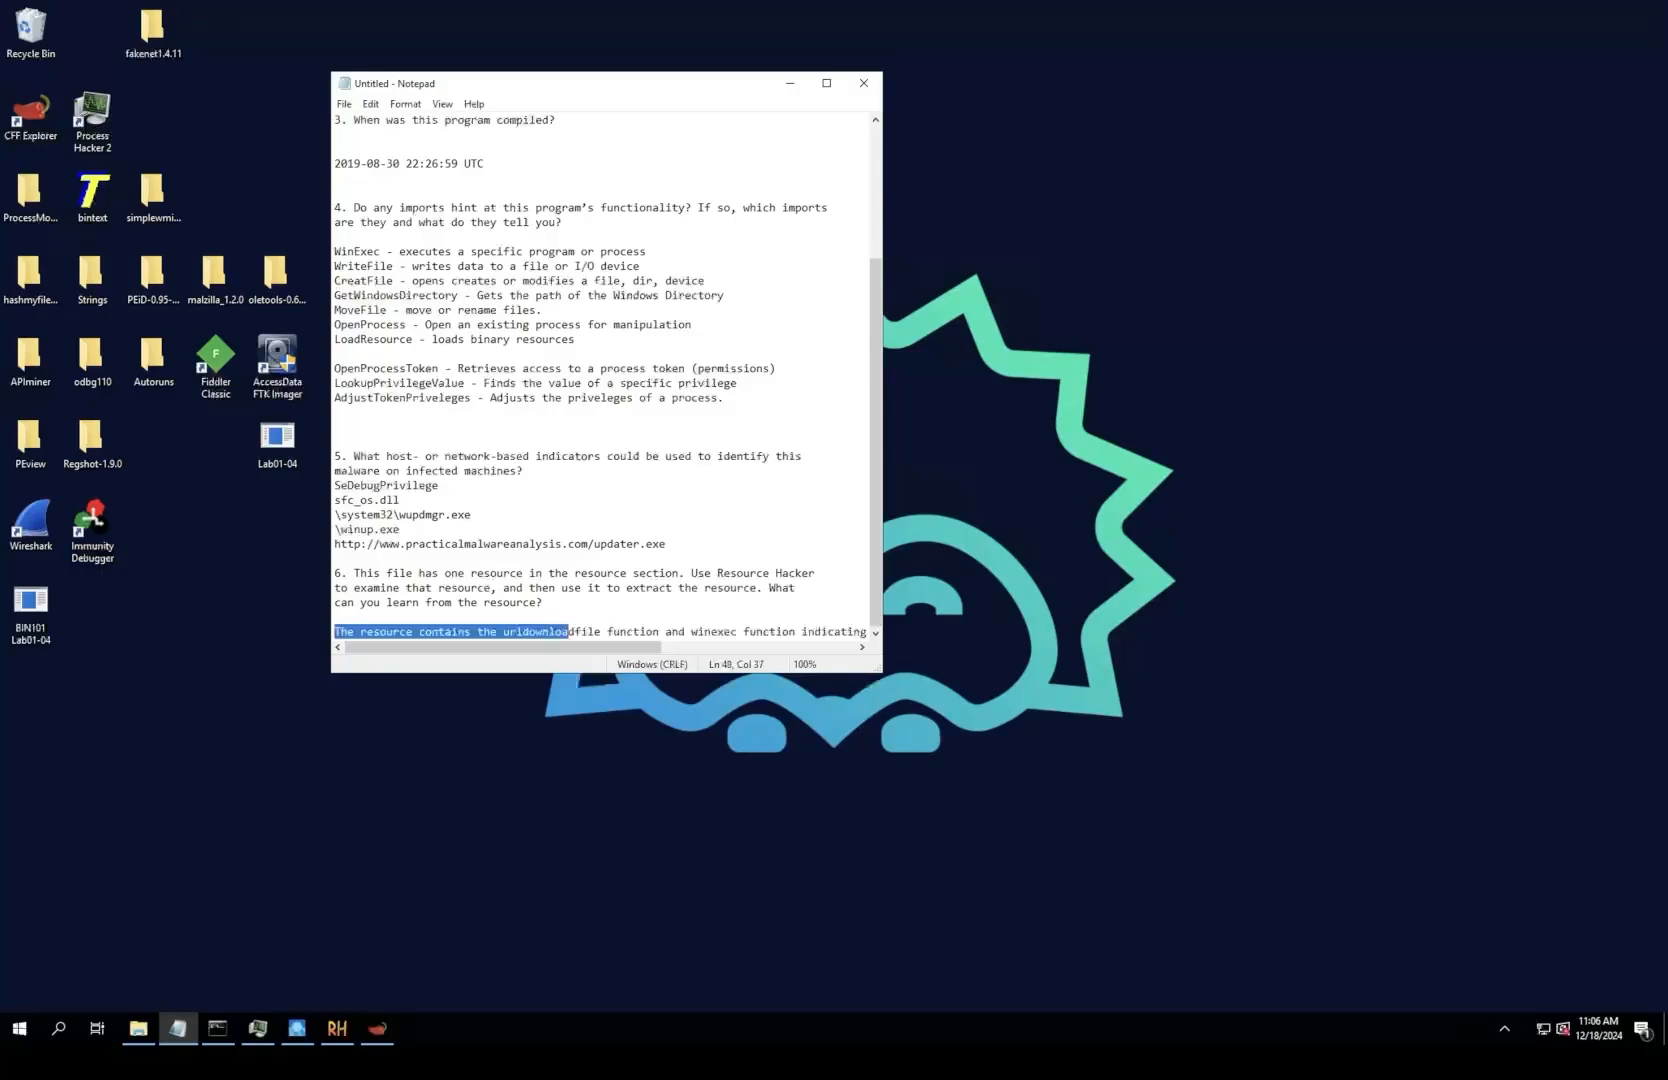
{"action": "left_click", "coordinate": [632, 631]}
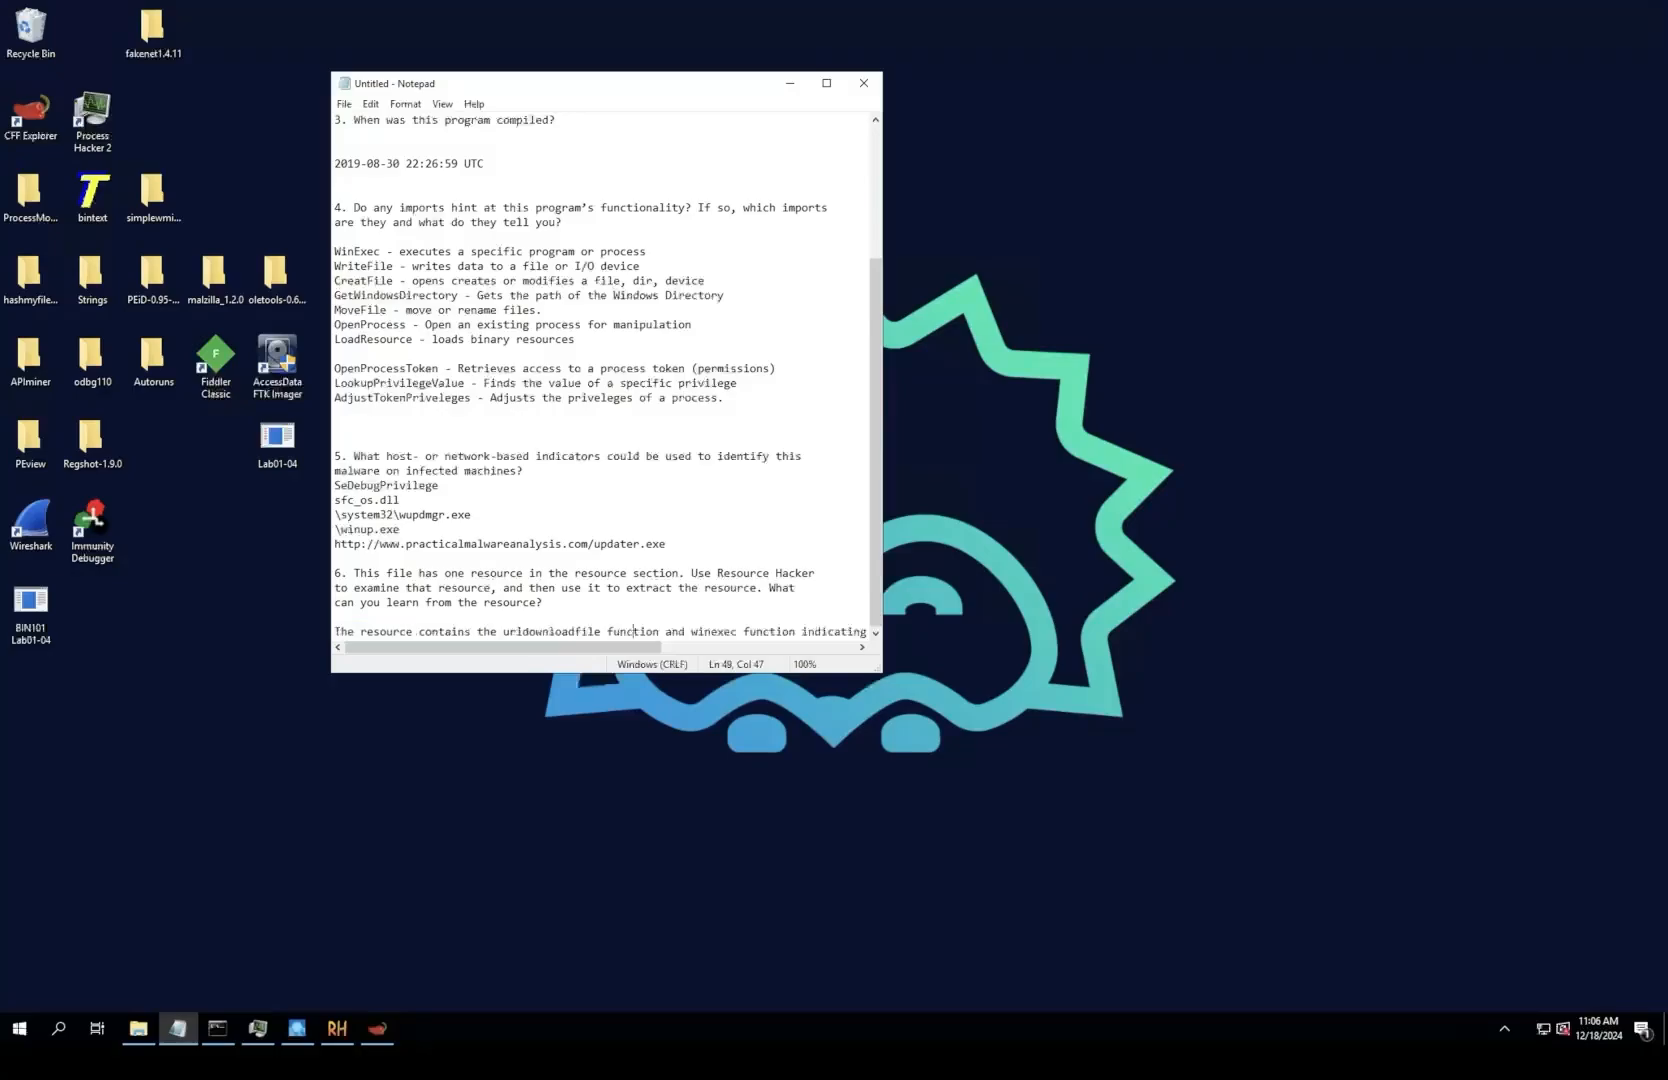
{"action": "key", "text": "shift+End"}
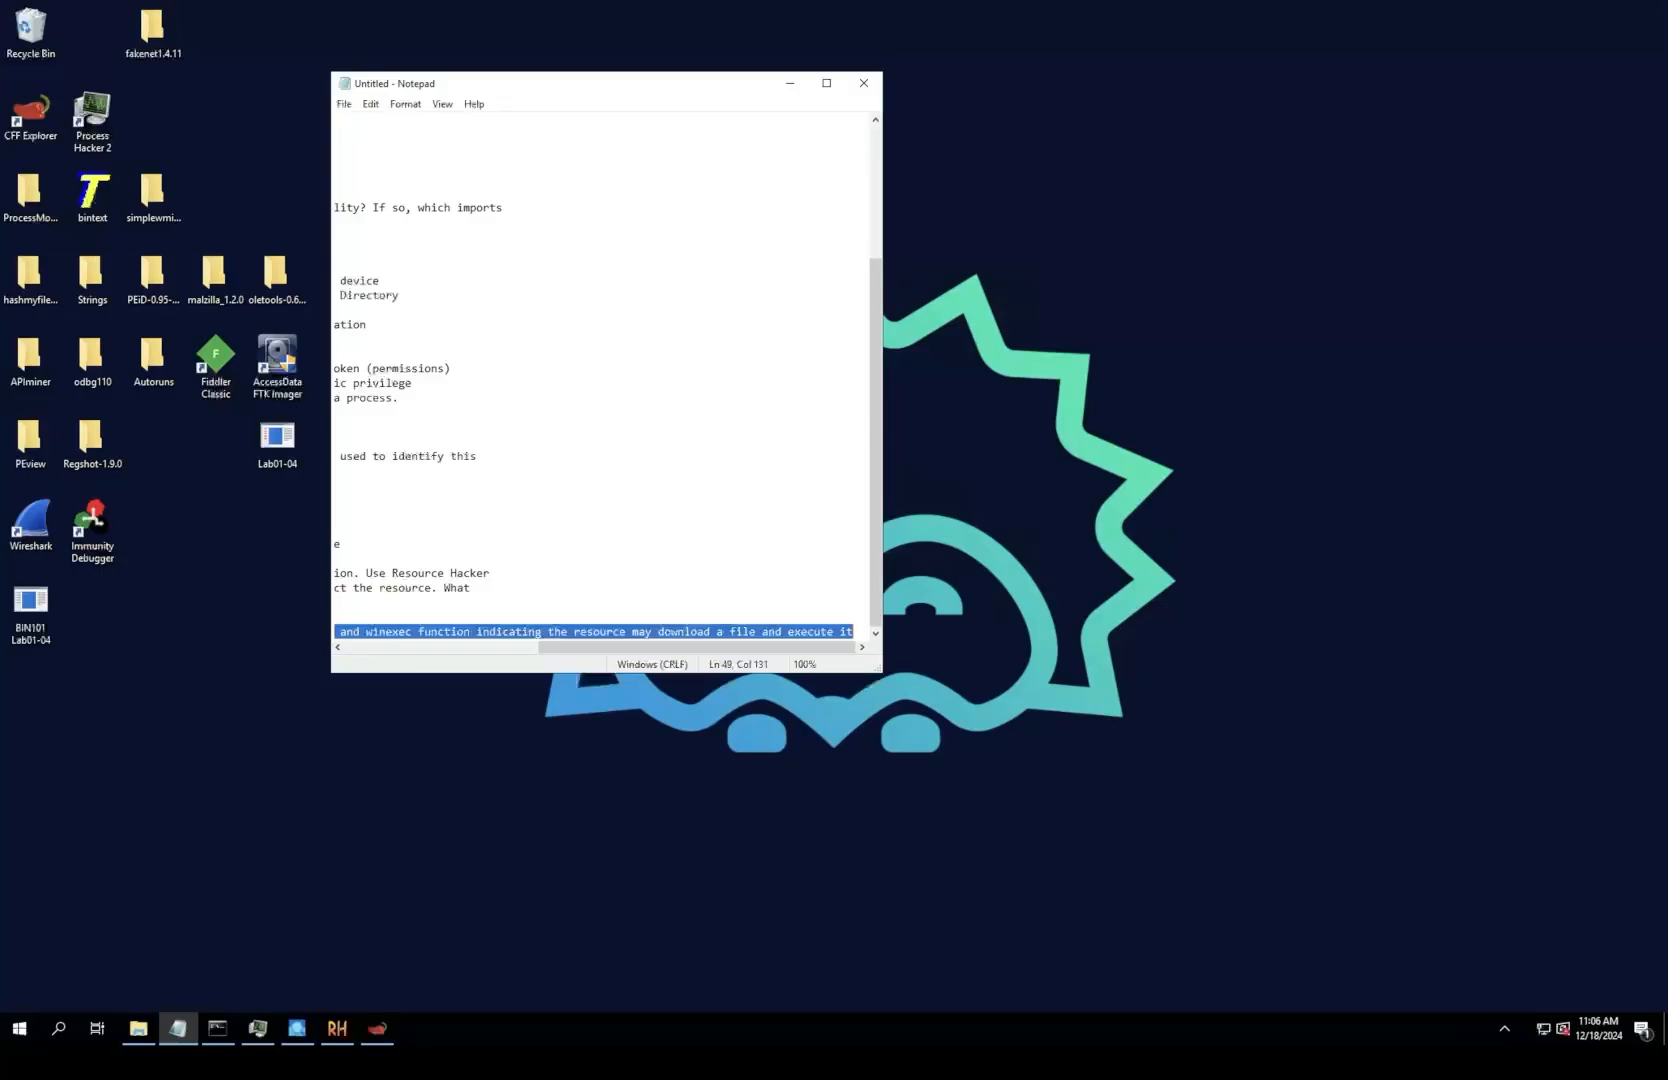
Step: Minimize the notes, then move the Lab01-04 desktop icon below BIN101 Lab01-04 and the fakenet1.4.11 folder beside the Recycle Bin
{"action": "left_click", "coordinate": [790, 83]}
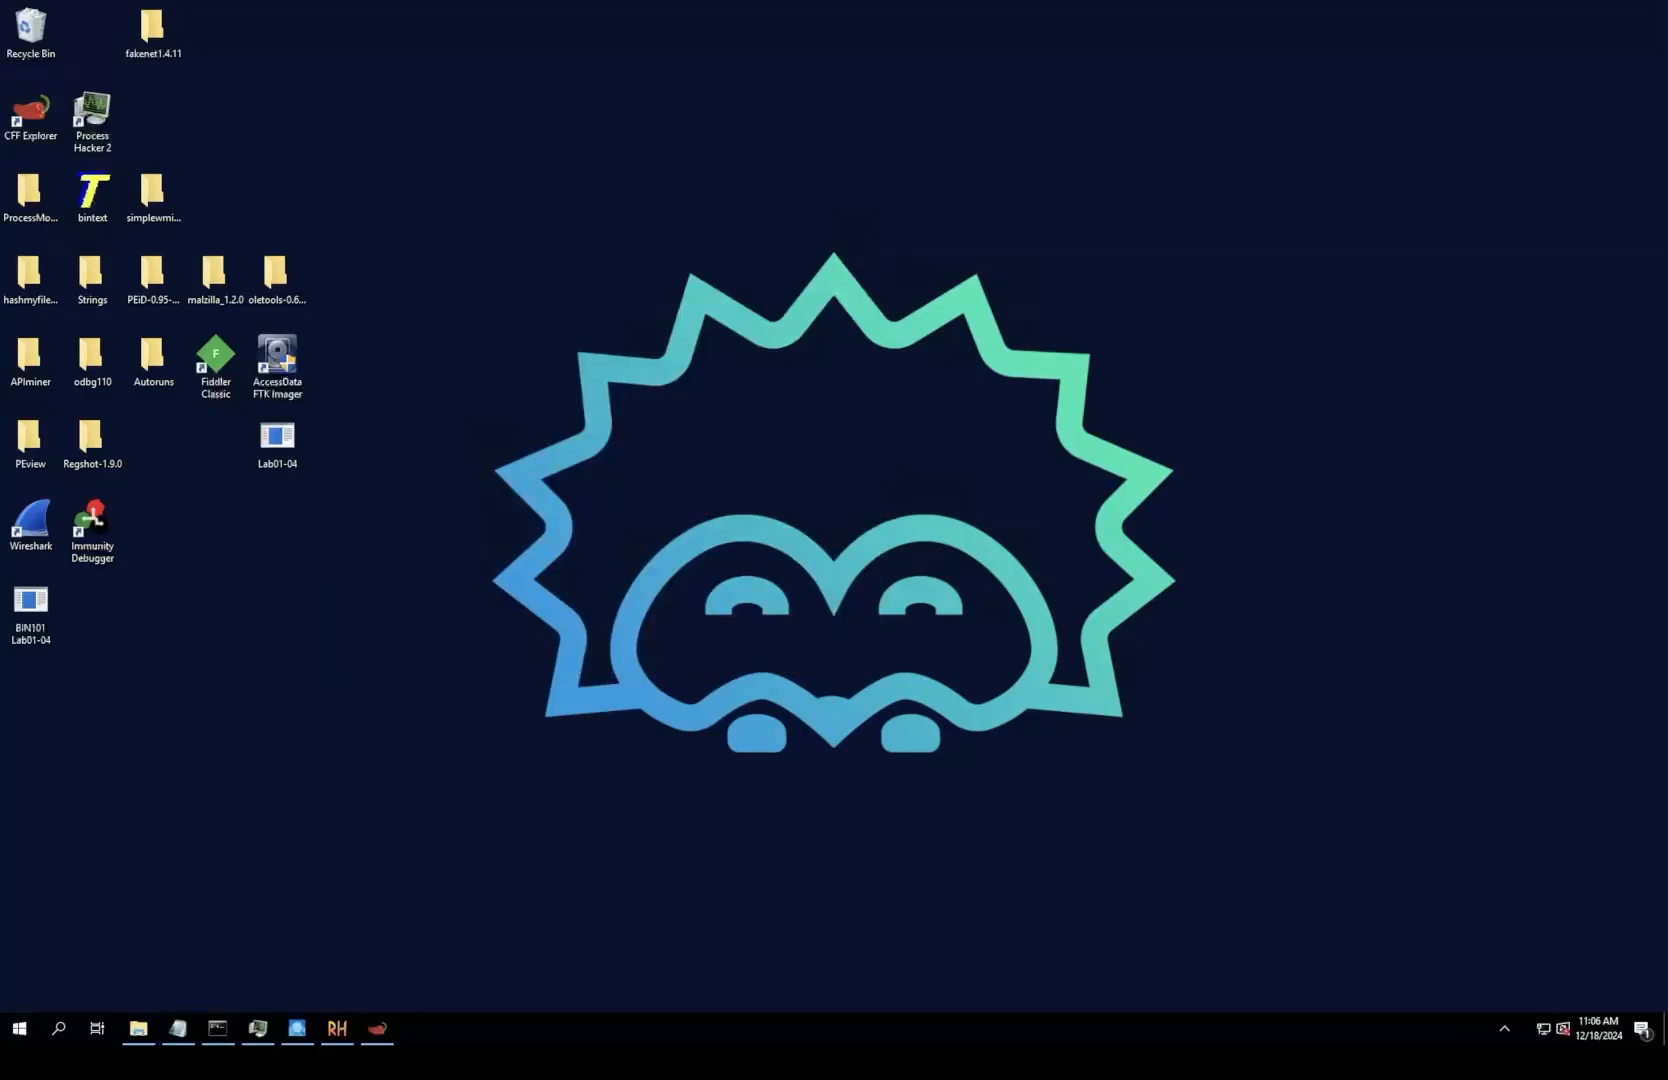
{"action": "left_click_drag", "start_coordinate": [277, 440], "coordinate": [30, 682]}
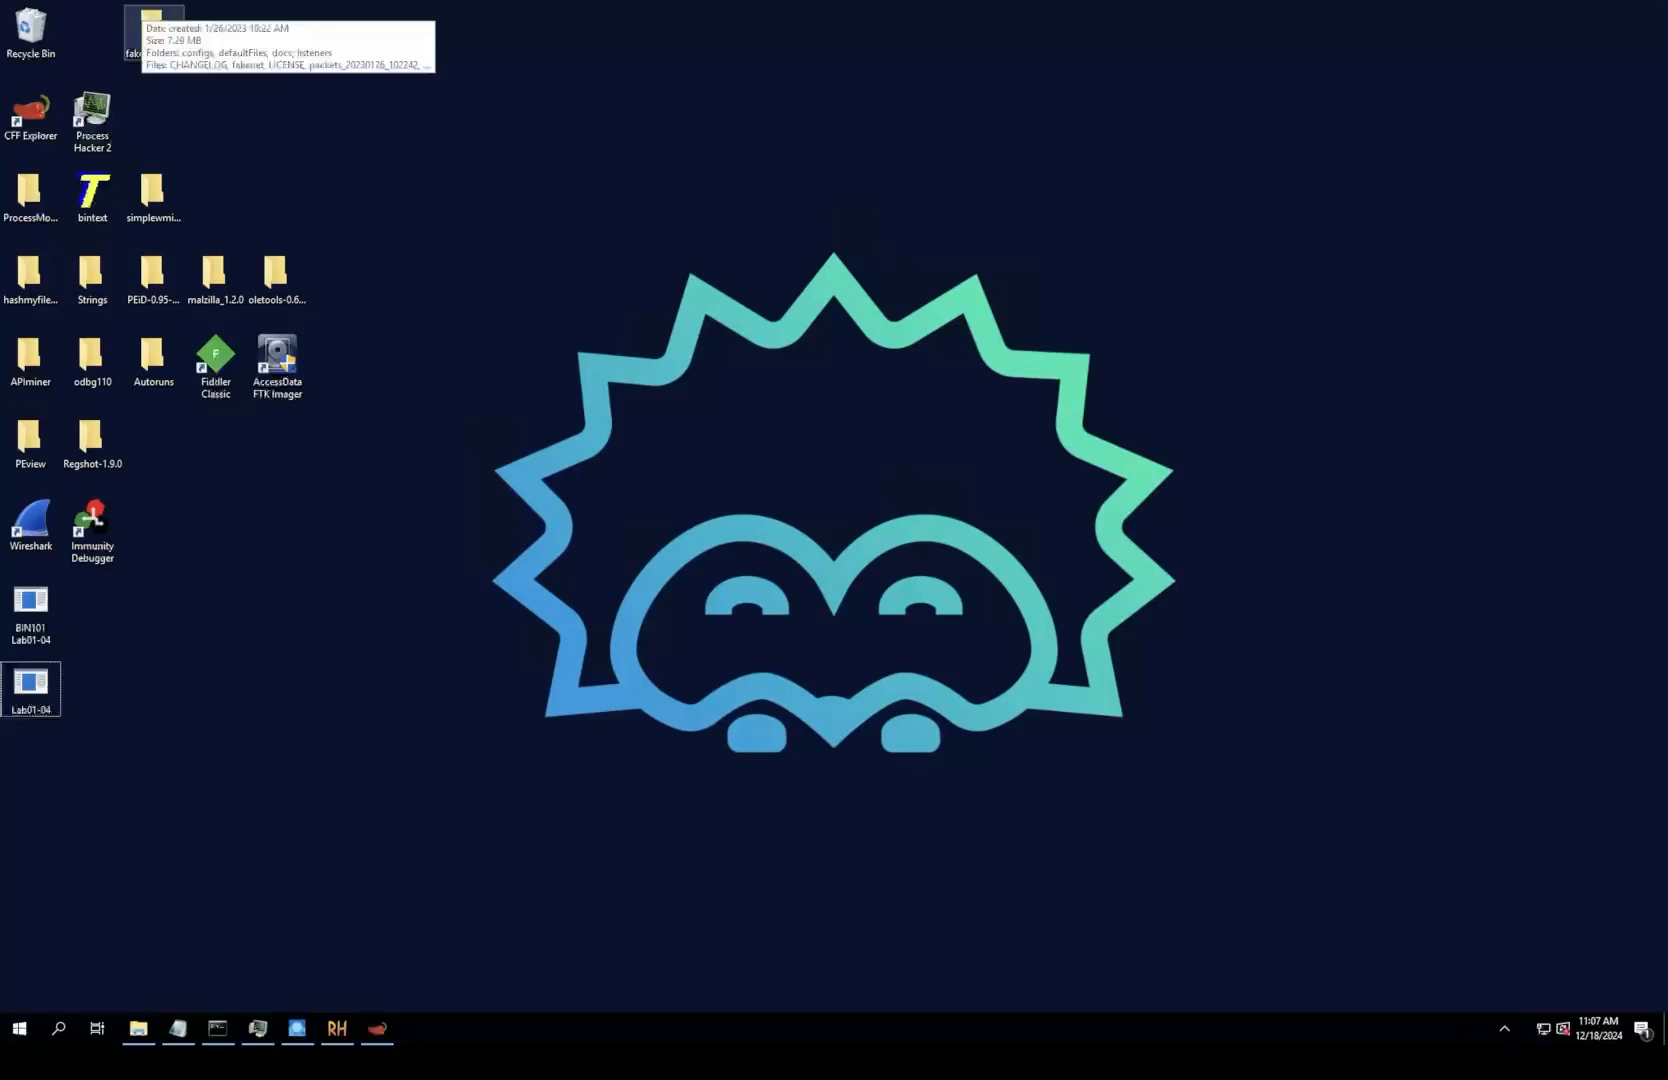
{"action": "left_click_drag", "start_coordinate": [152, 30], "coordinate": [92, 30]}
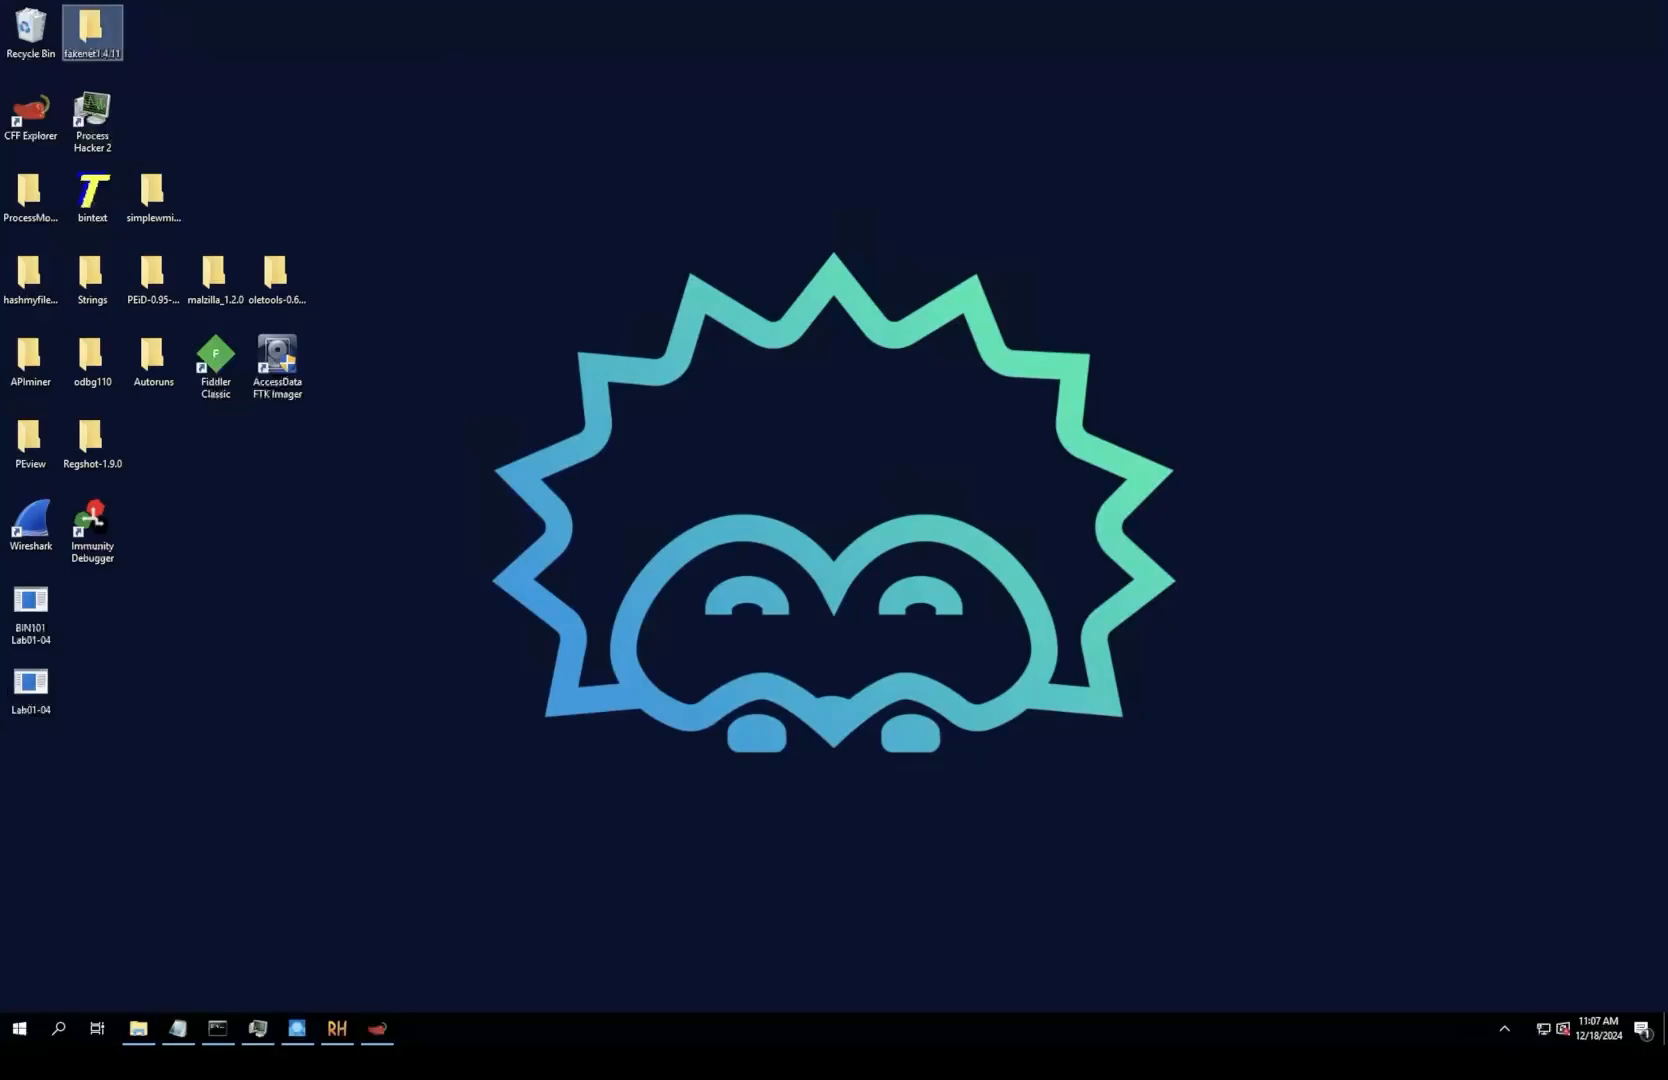